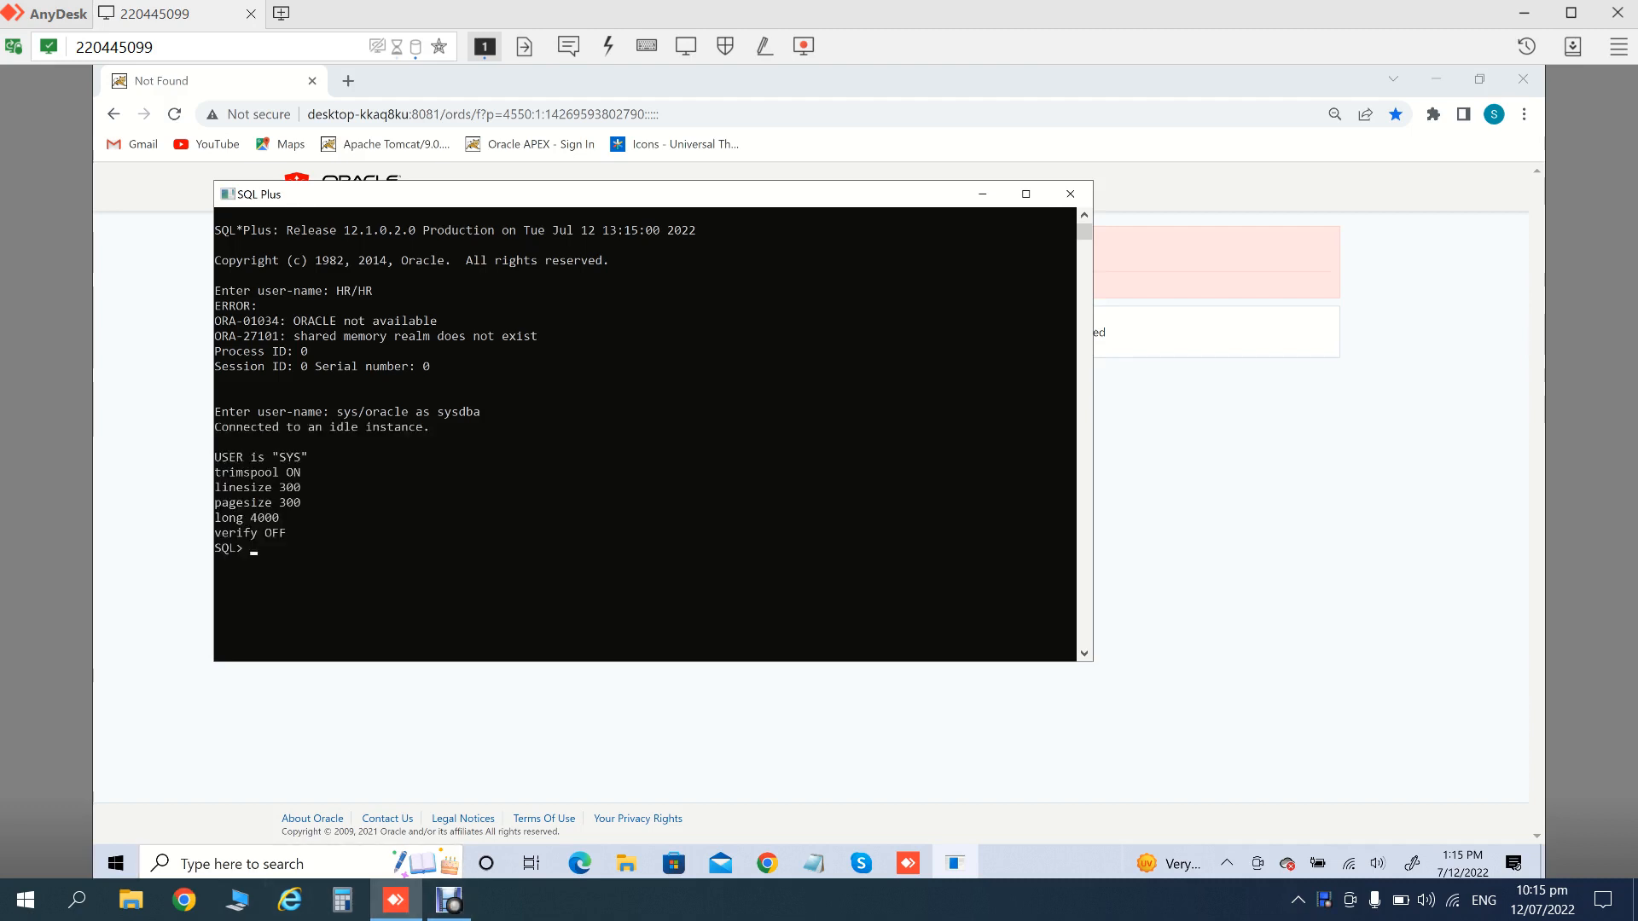
In SQL*Plus, run startup pfile='C:\temp\init.ora' to mount and open the database, then type exit
{"action": "left_click", "coordinate": [449, 900]}
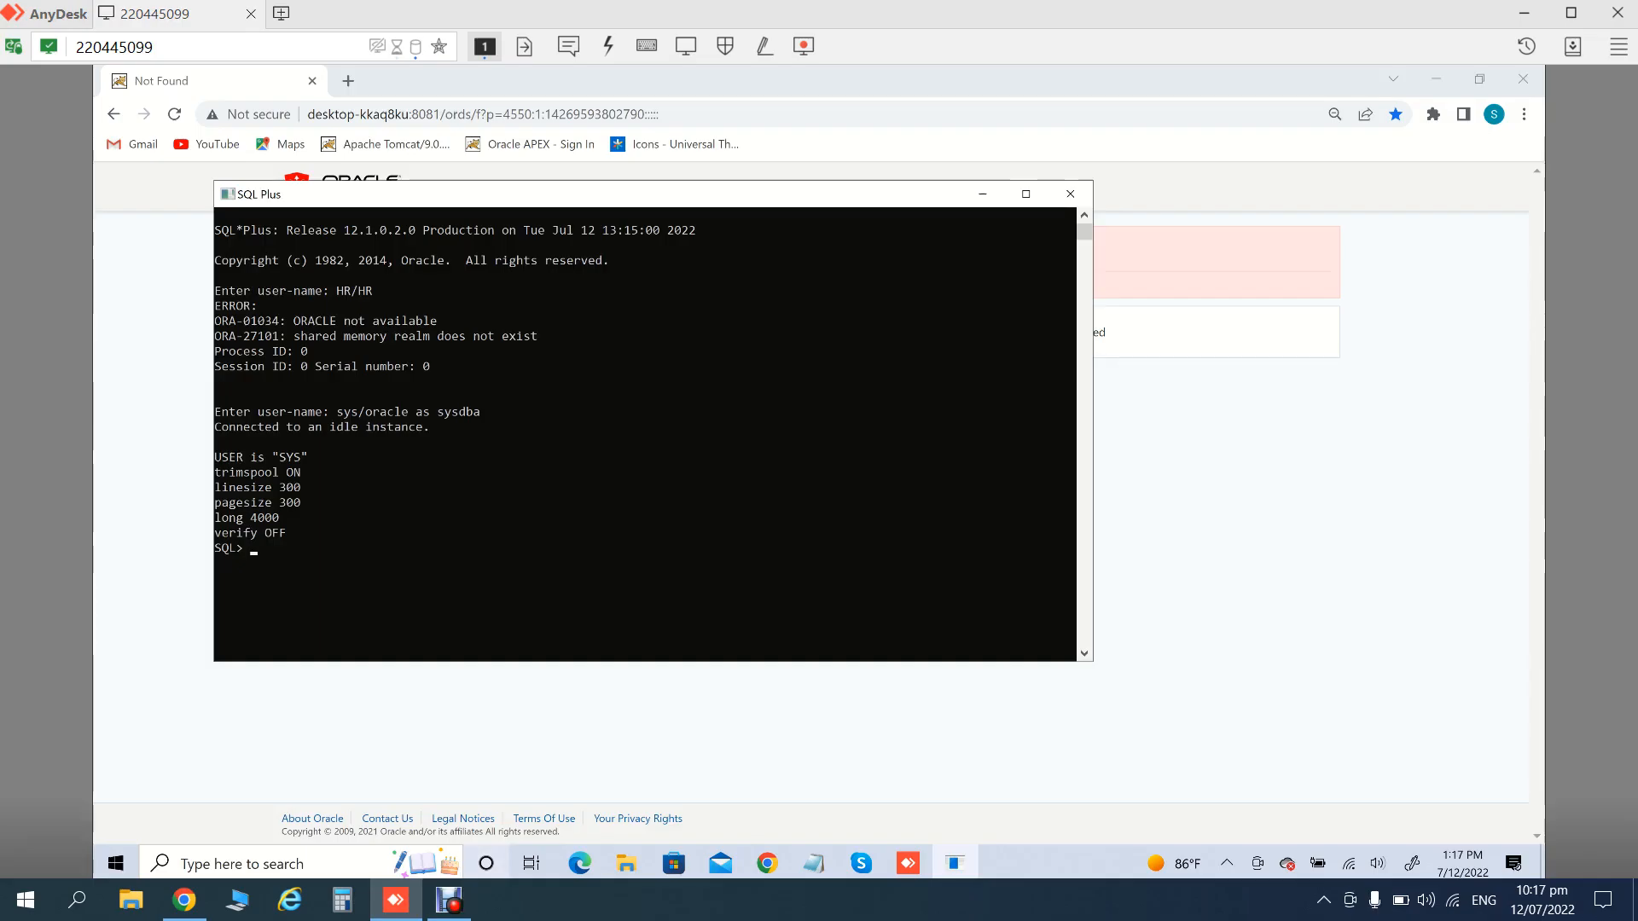
{"action": "type", "text": "startup pfile='C:\\temp\\init.ora';"}
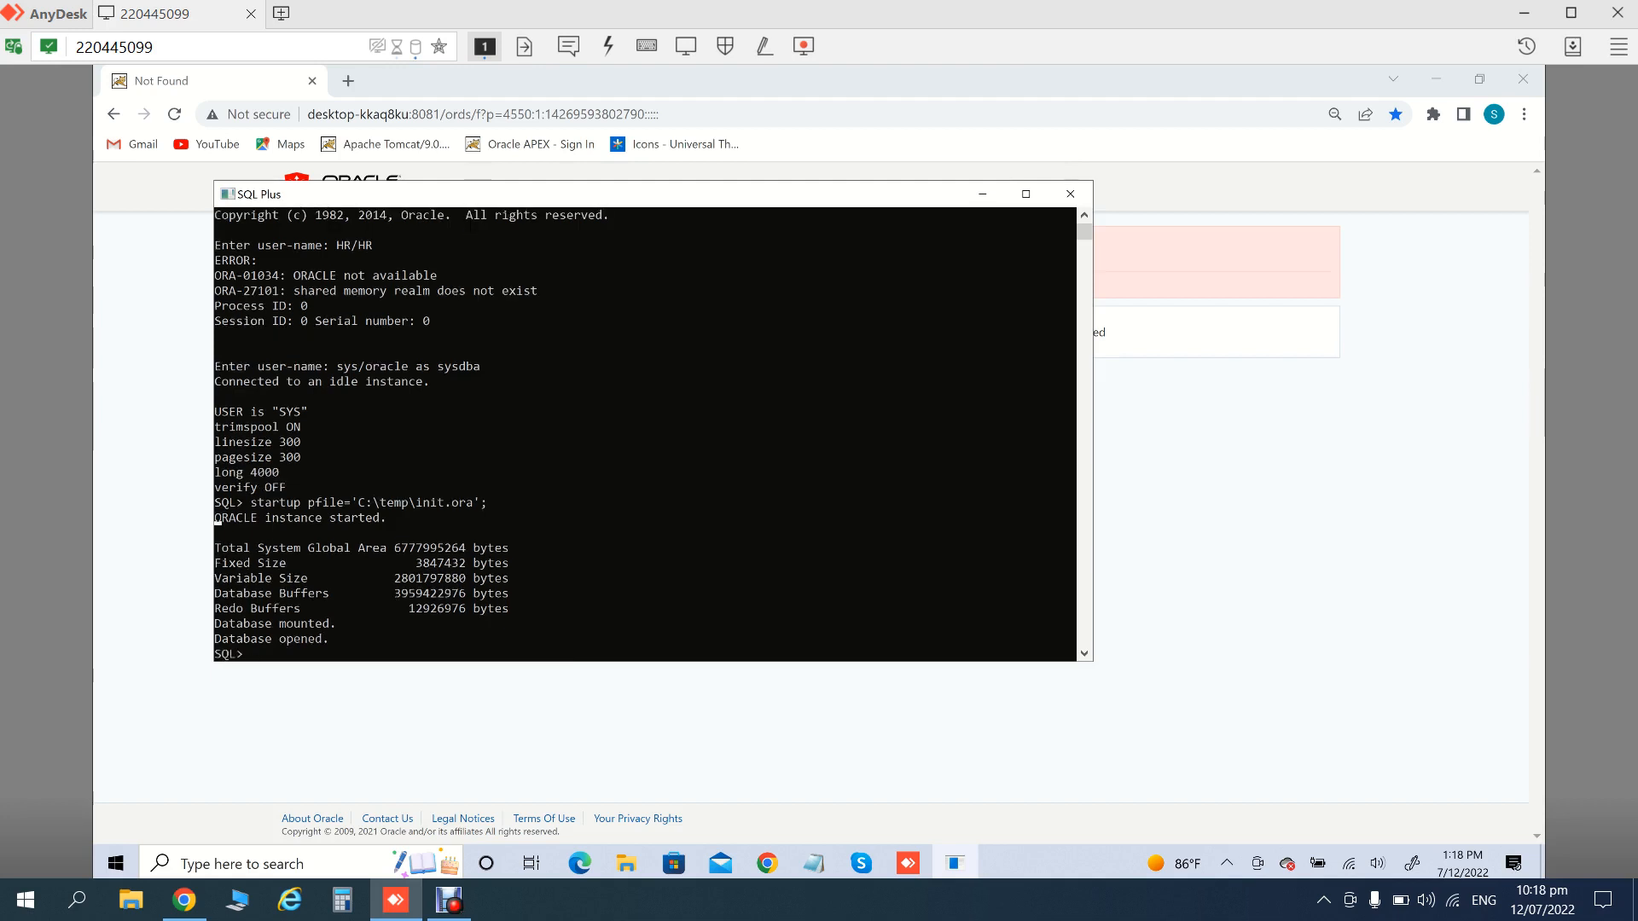
{"action": "type", "text": "ex"}
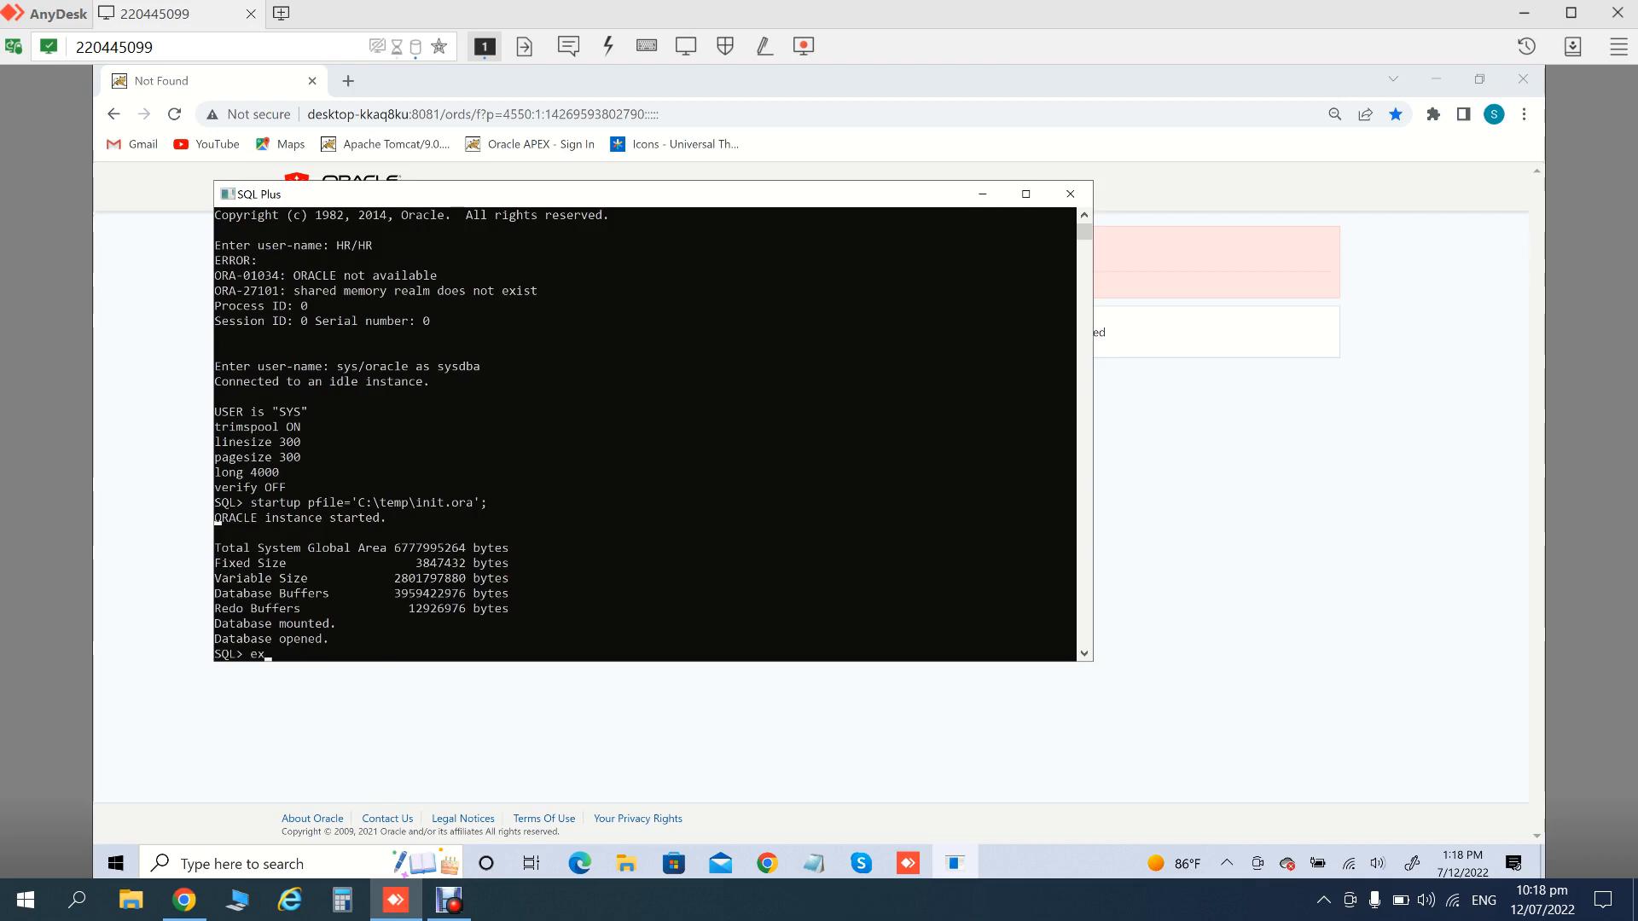
{"action": "type", "text": "it"}
Close SQL*Plus and cancel the pending Java update from the notification area
{"action": "key", "text": "Return"}
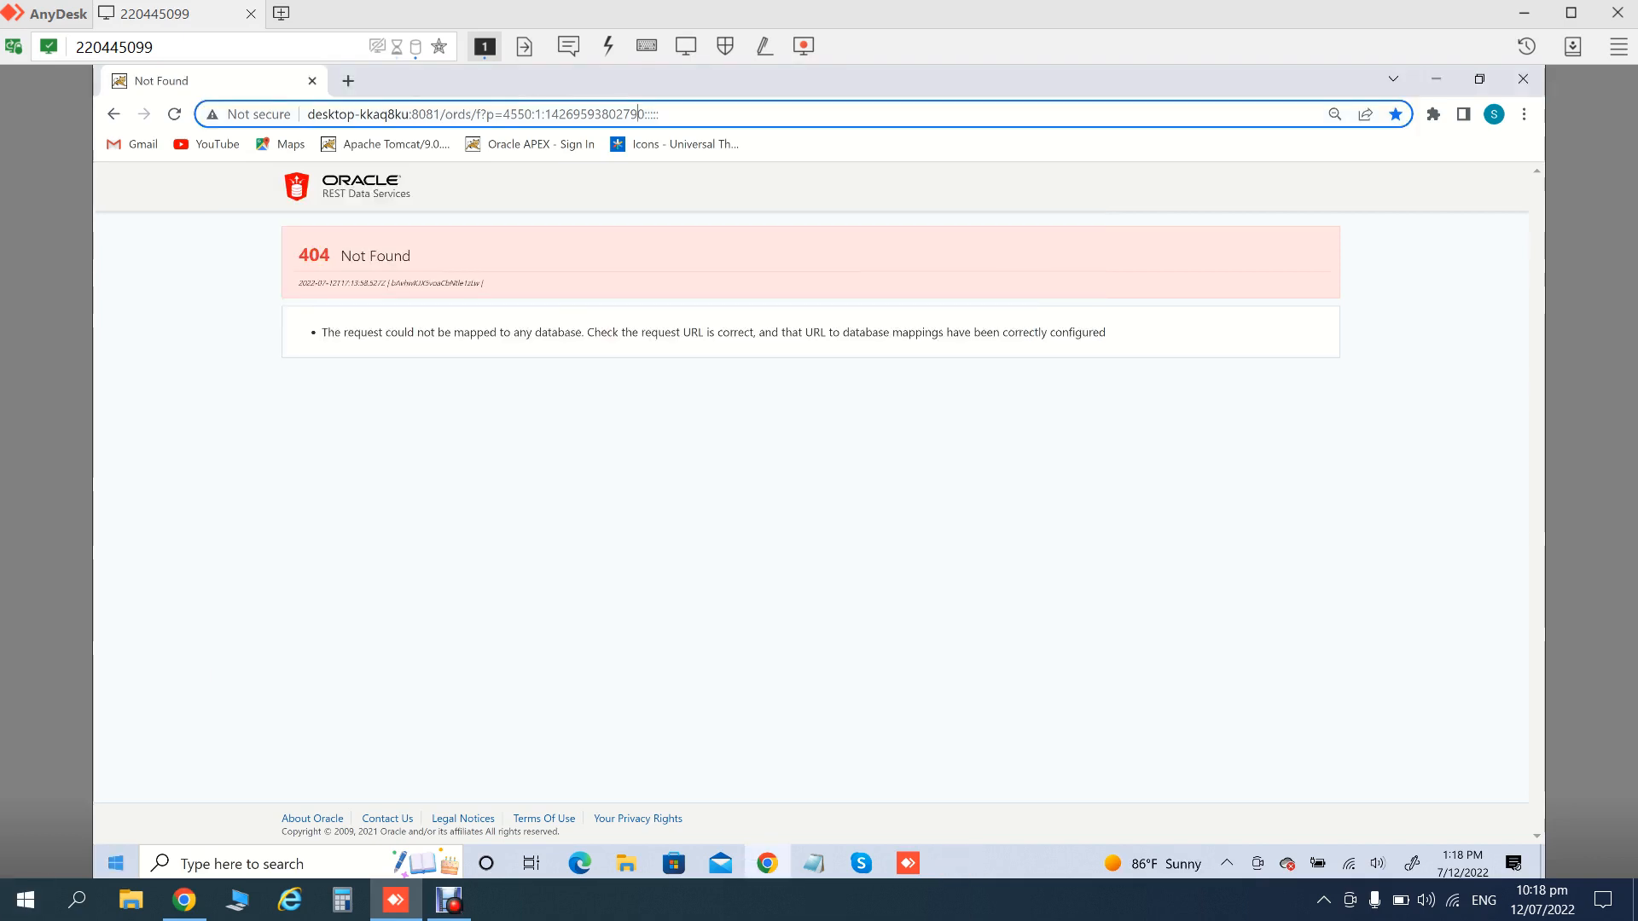
{"action": "left_click", "coordinate": [242, 864]}
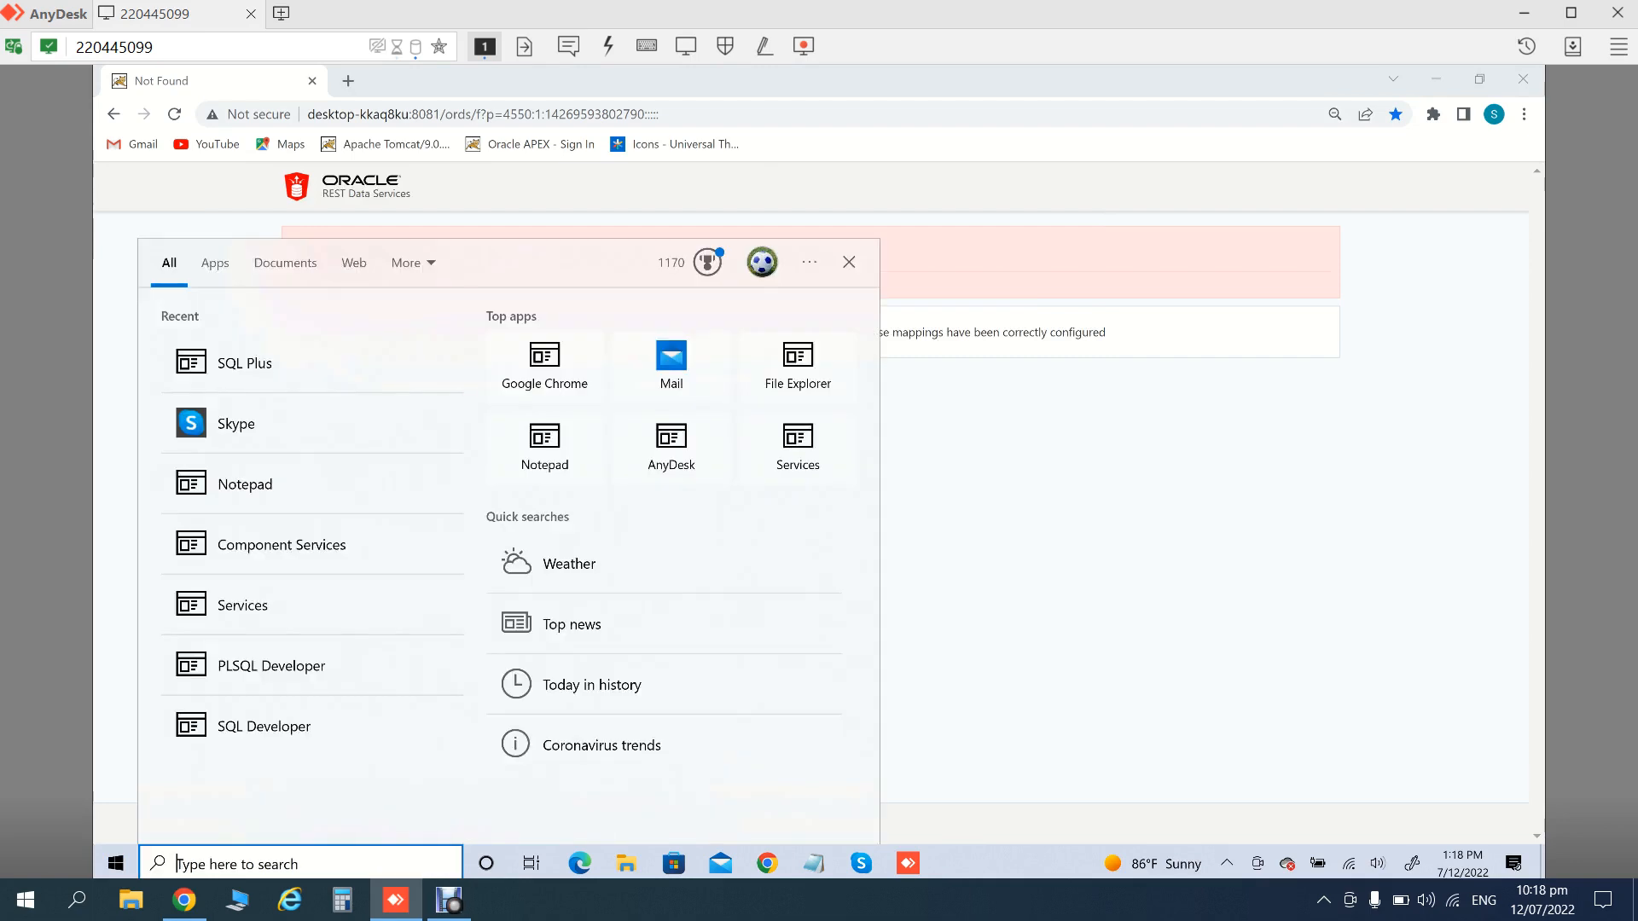
{"action": "left_click", "coordinate": [1227, 864]}
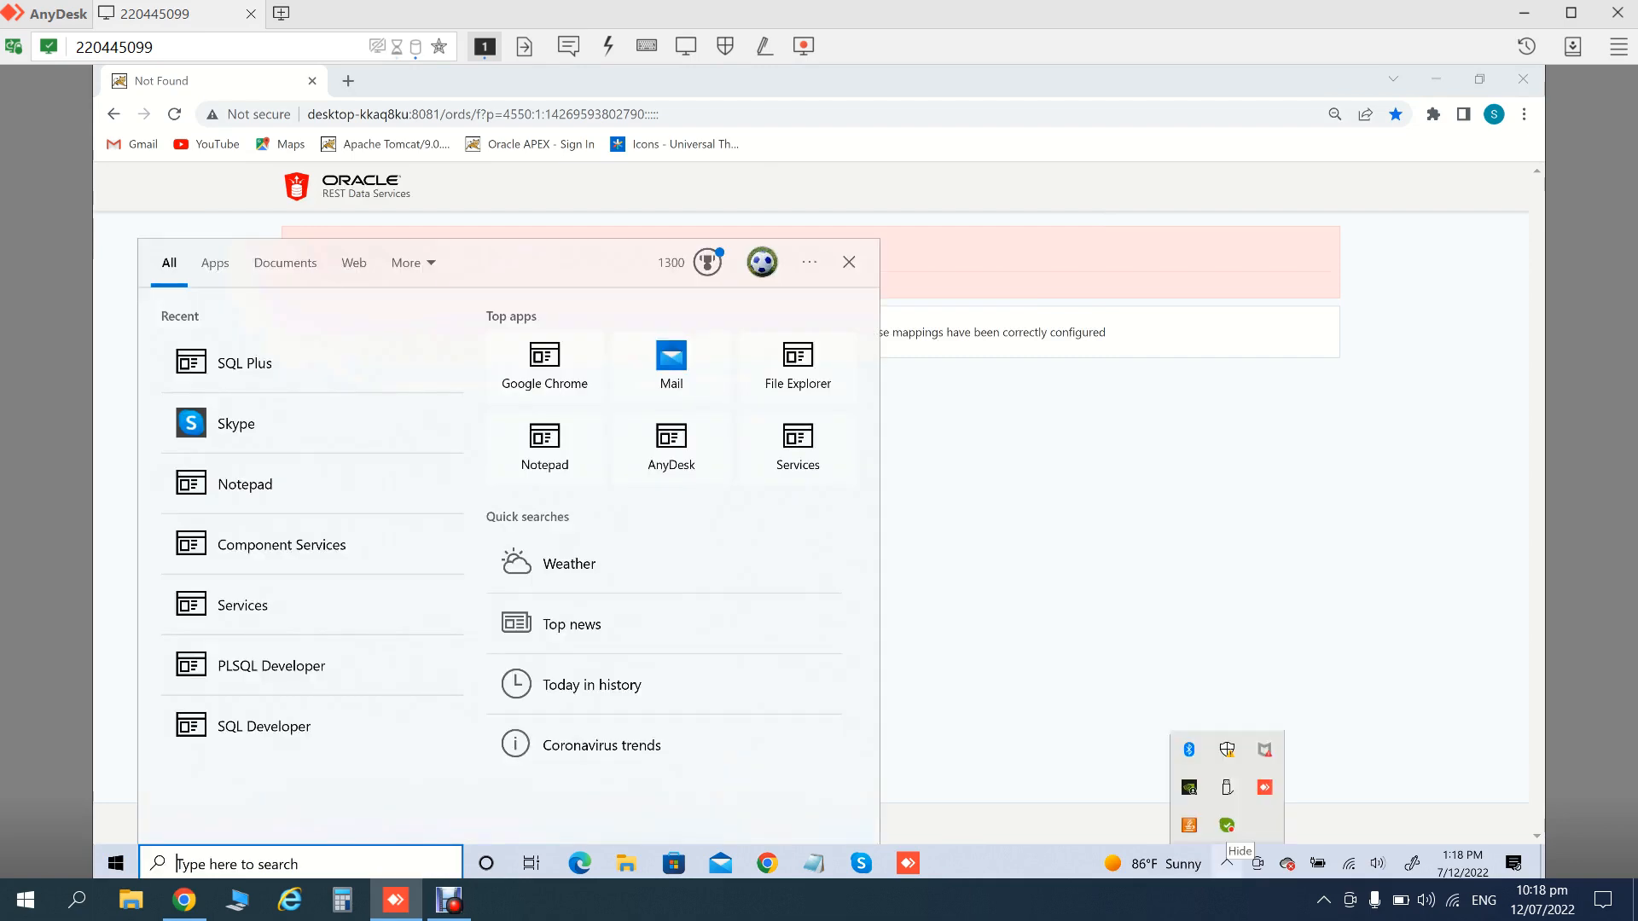
{"action": "right_click", "coordinate": [1193, 825]}
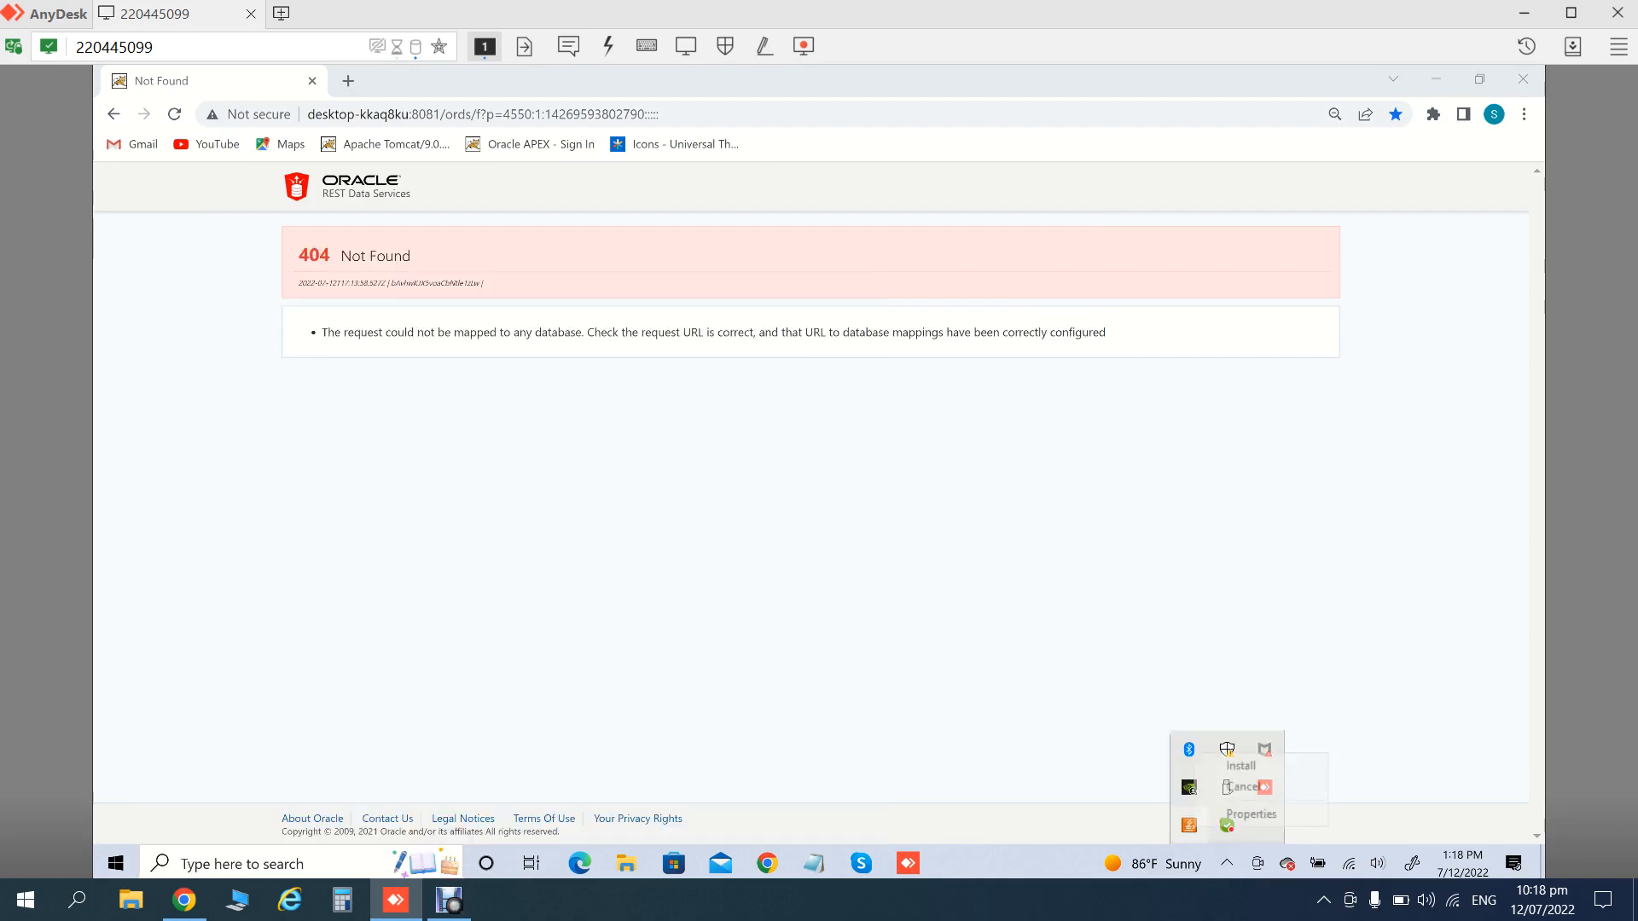
{"action": "left_click", "coordinate": [1243, 786]}
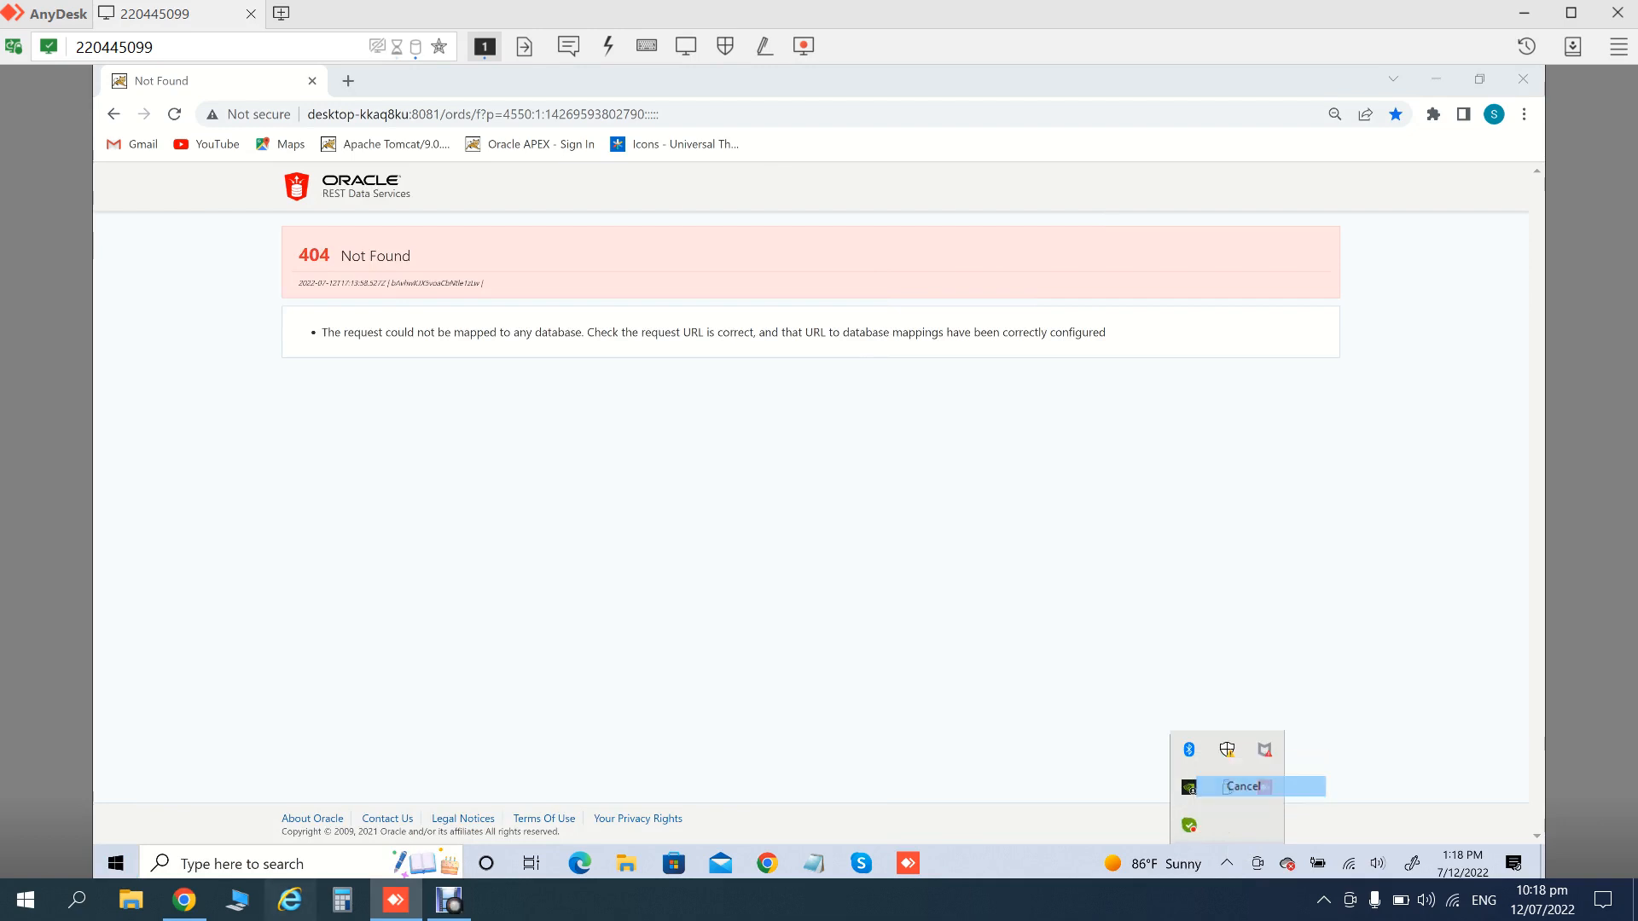
In Services, stop and restart the Apache Tomcat 9.0 Tomcat9 service, then close Services
{"action": "left_click", "coordinate": [282, 863]}
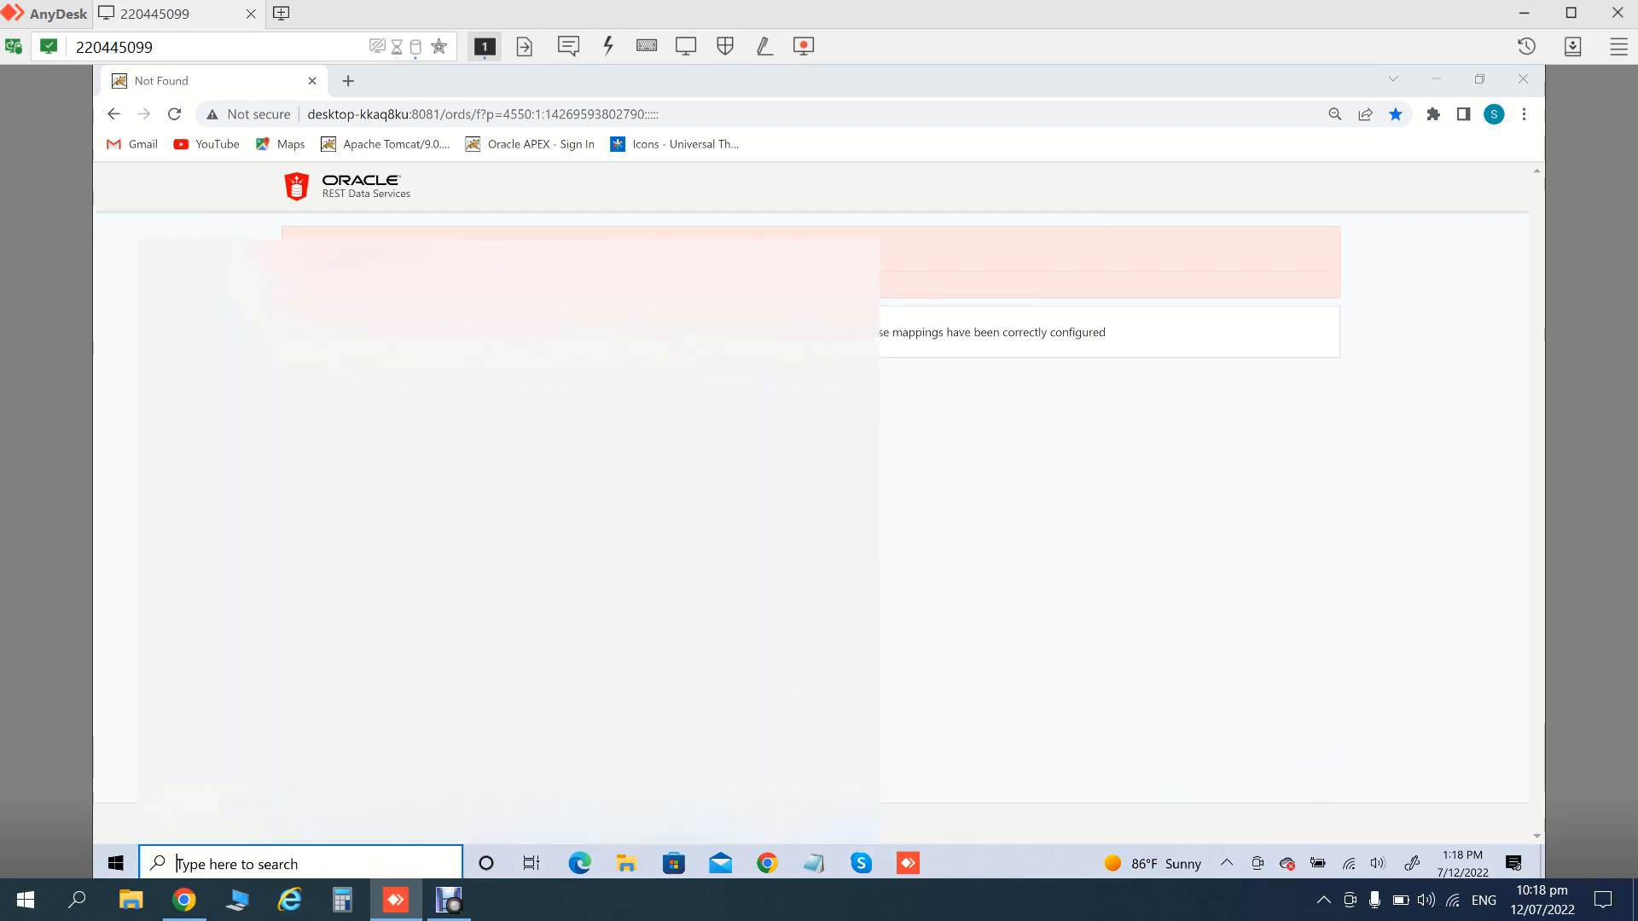
{"action": "type", "text": "ser"}
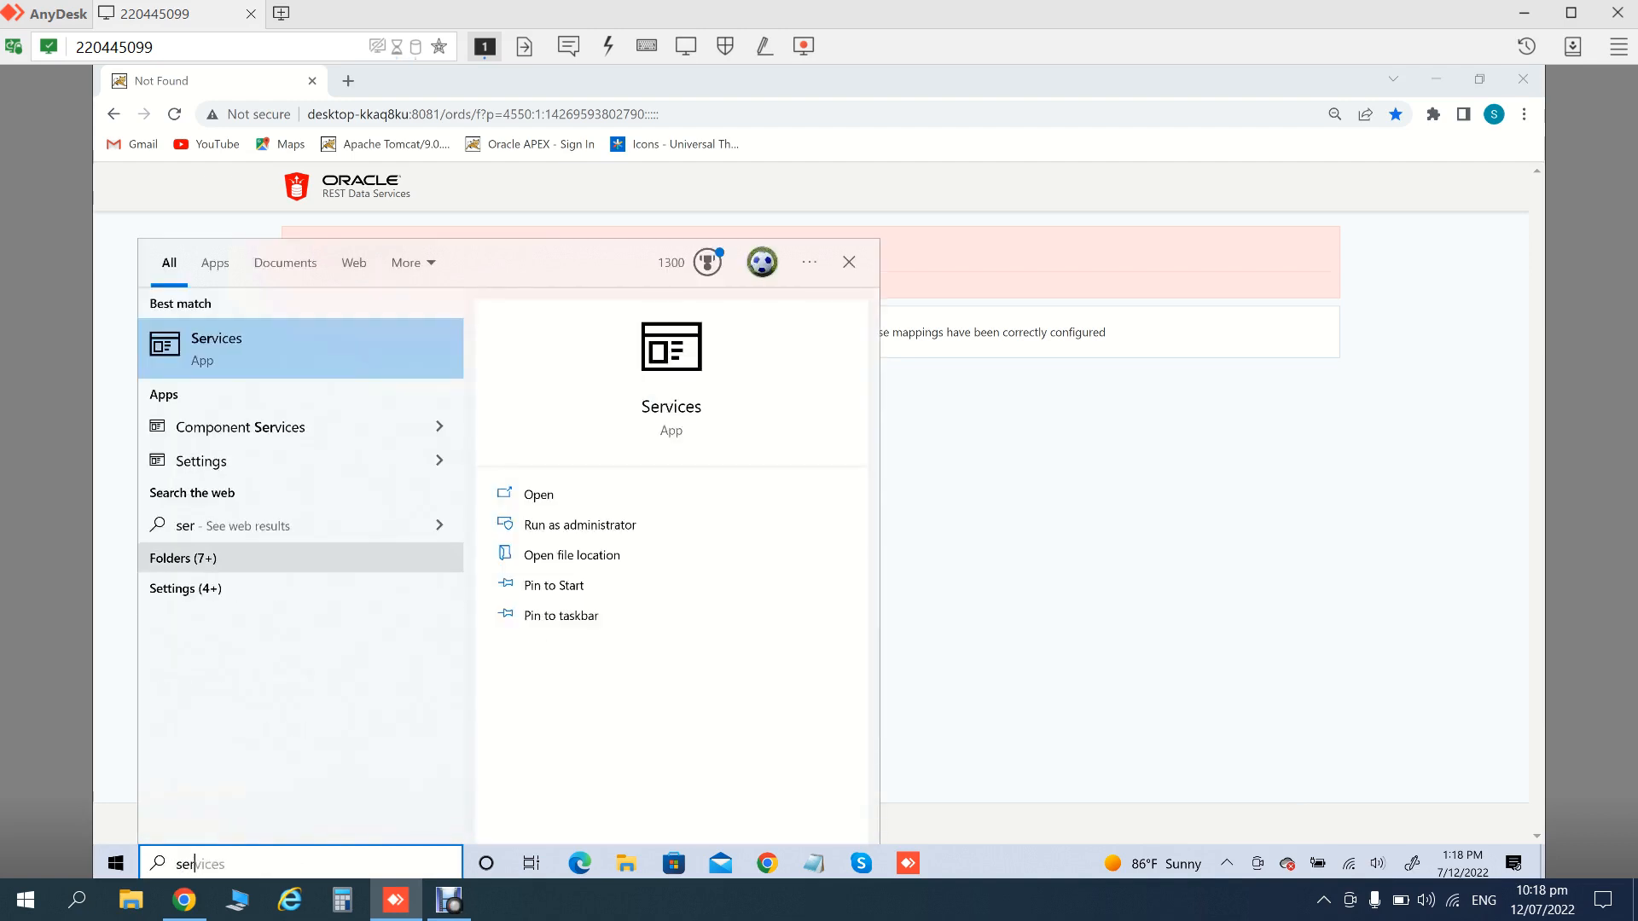
{"action": "key", "text": "Return"}
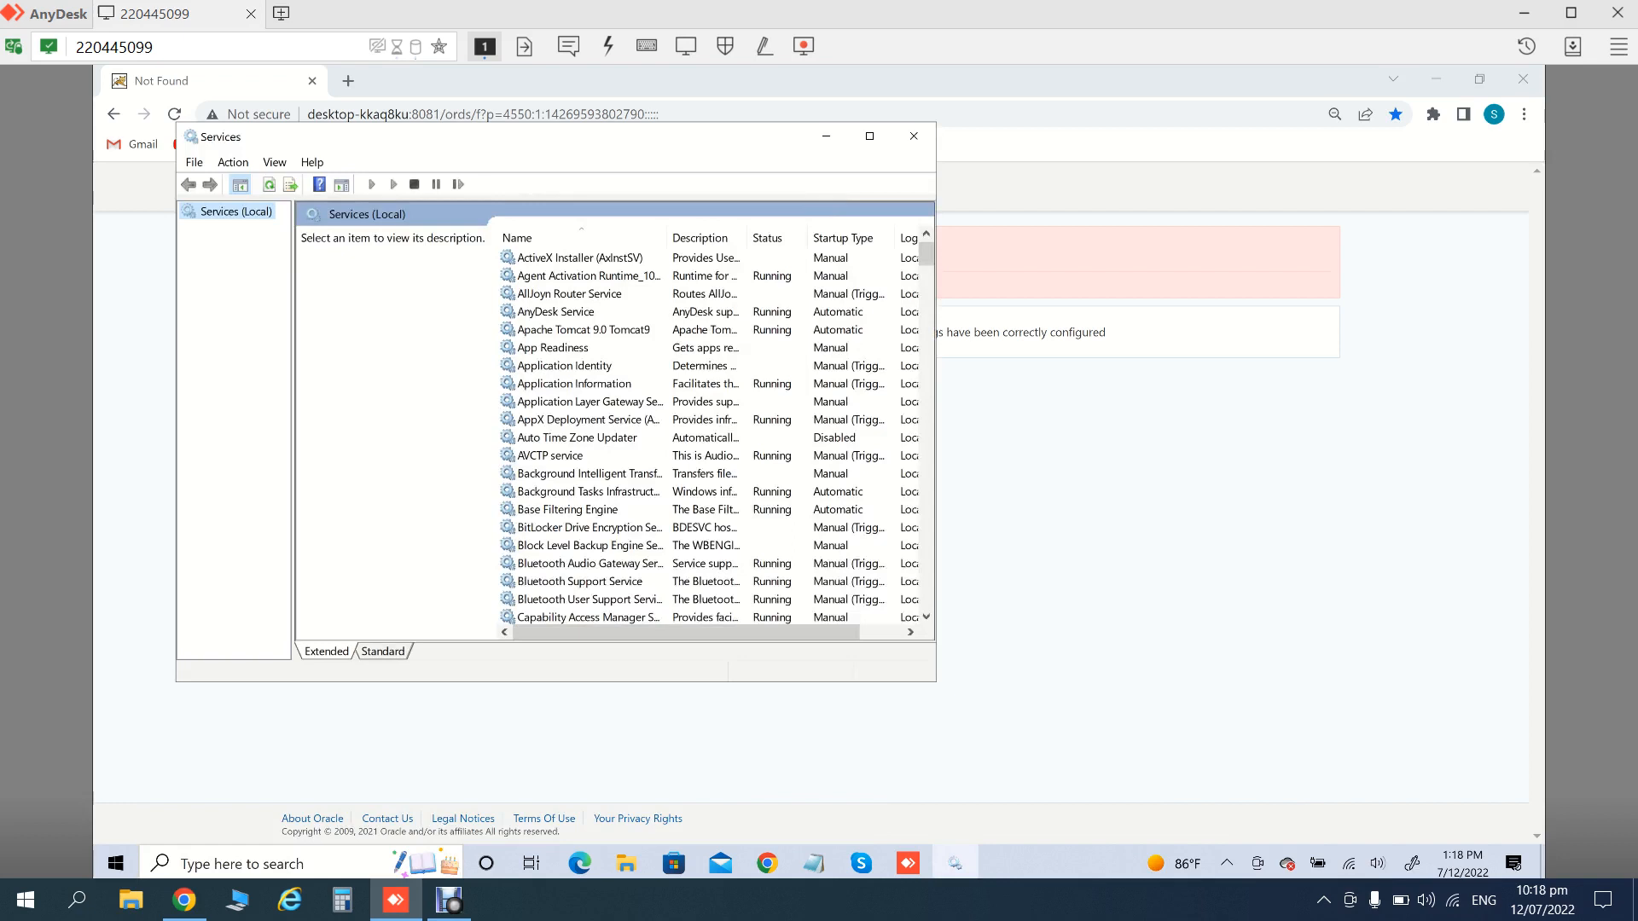
{"action": "left_click", "coordinate": [584, 330]}
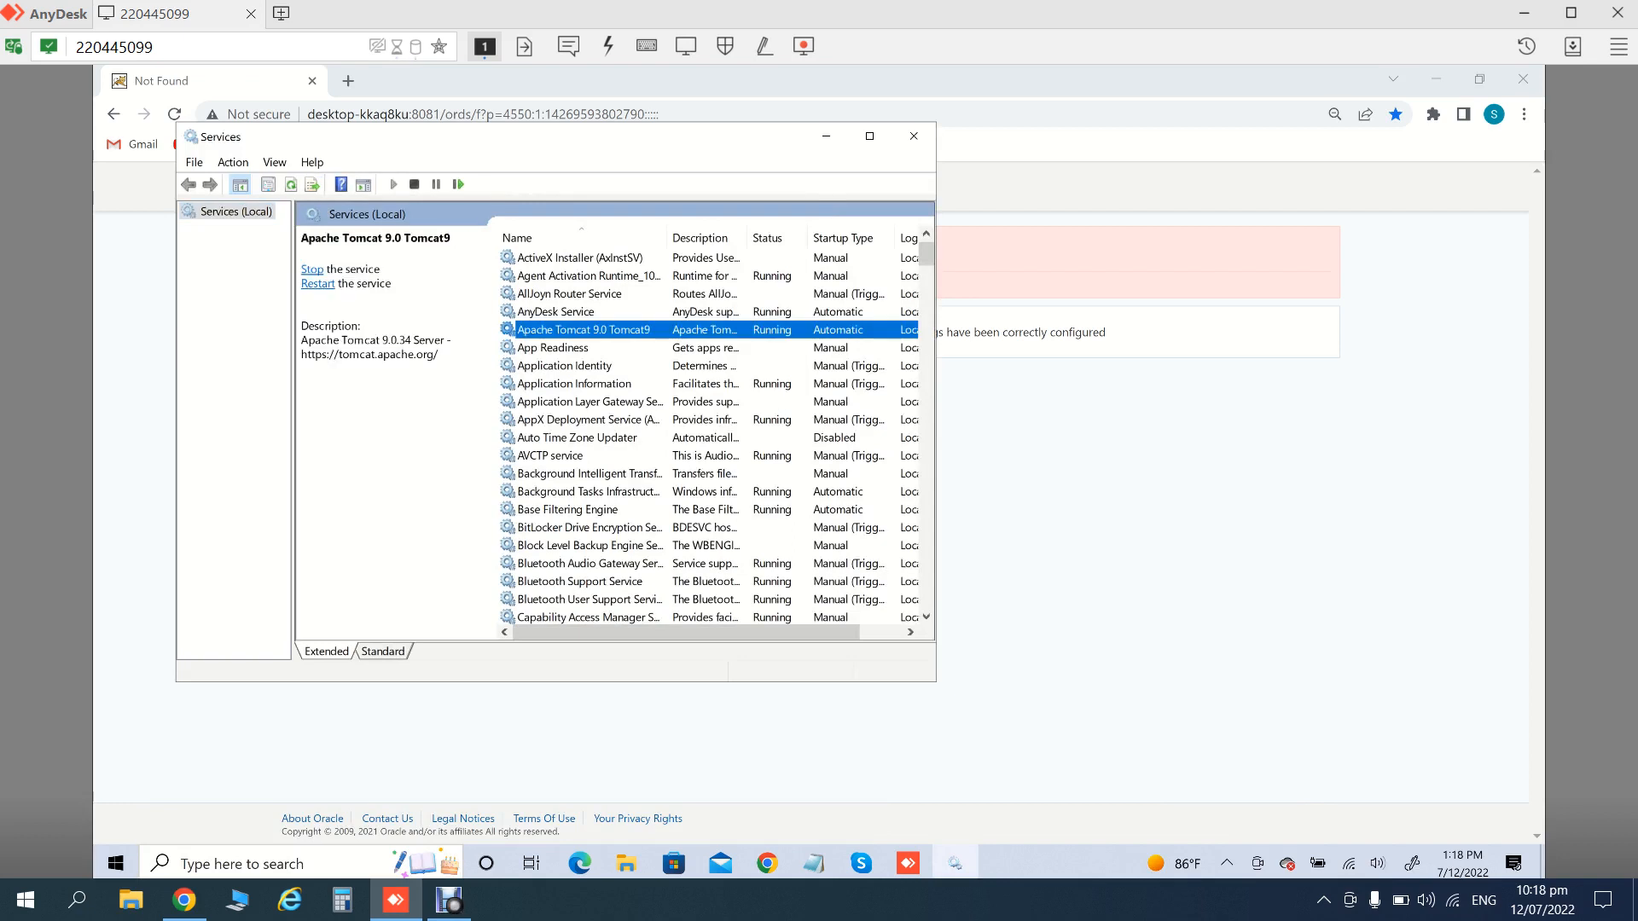
{"action": "right_click", "coordinate": [589, 331]}
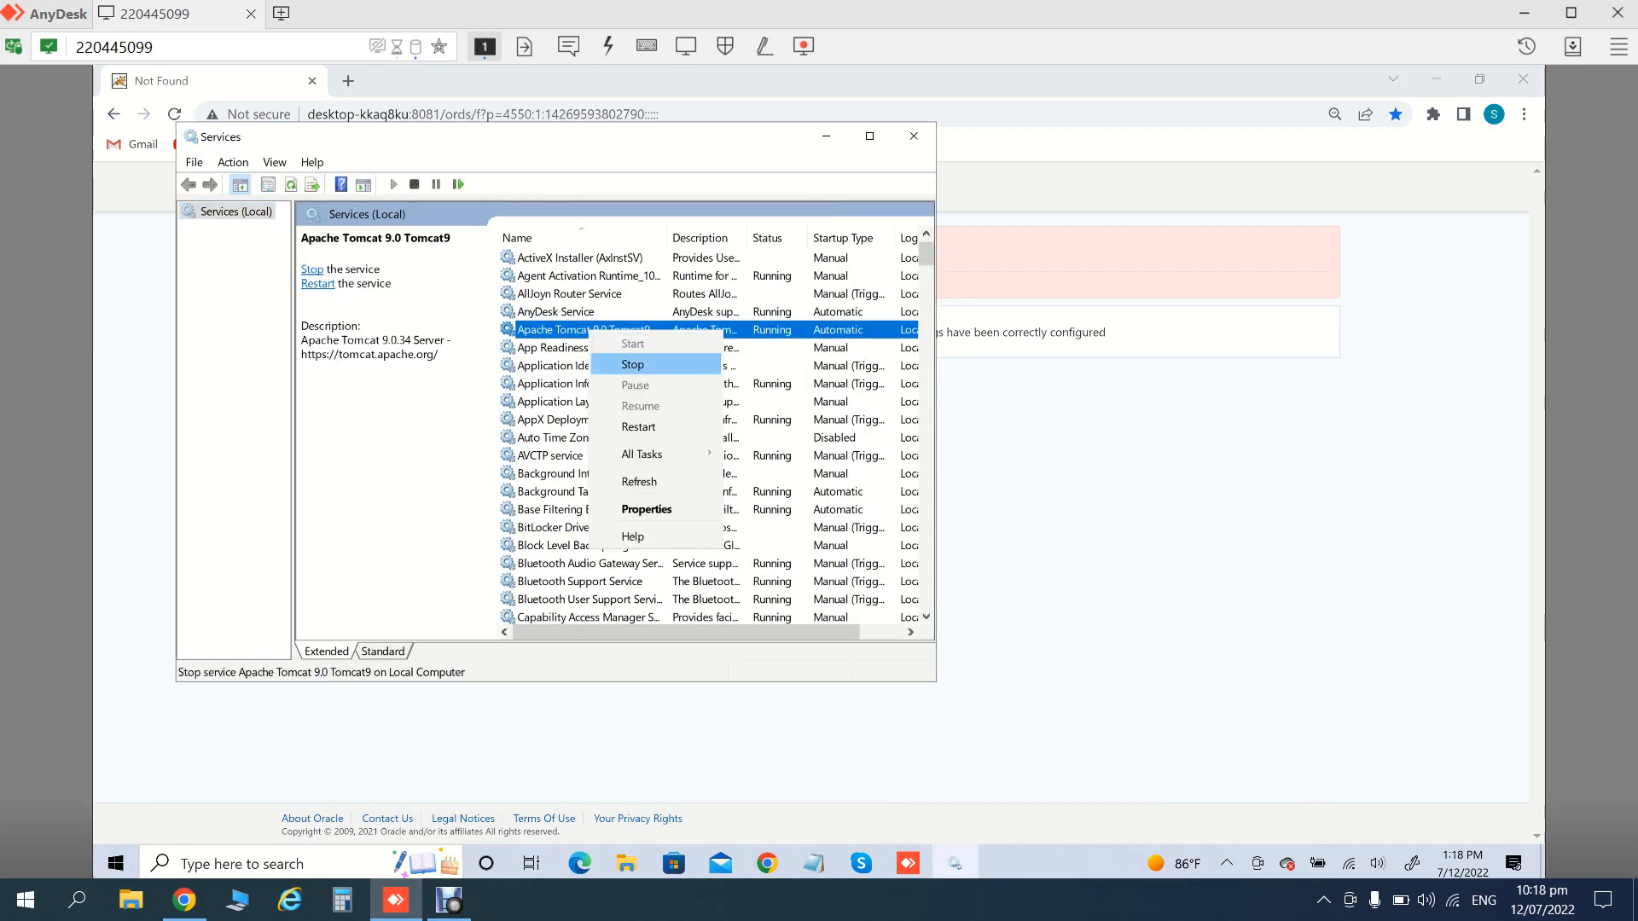
{"action": "left_click", "coordinate": [632, 364]}
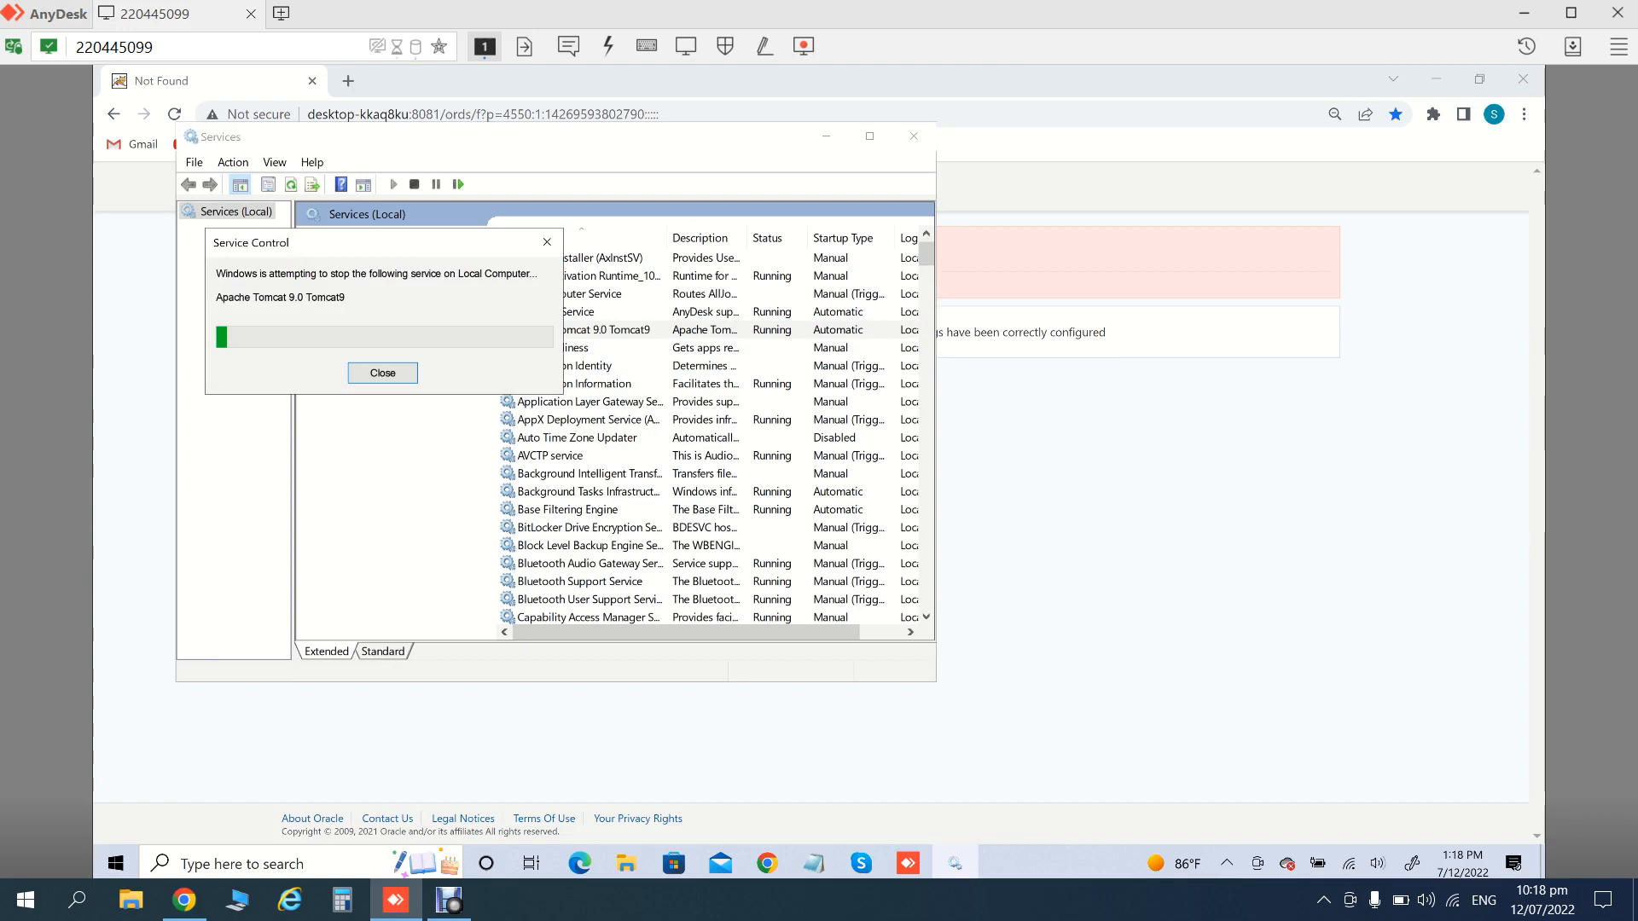
{"action": "right_click", "coordinate": [616, 331]}
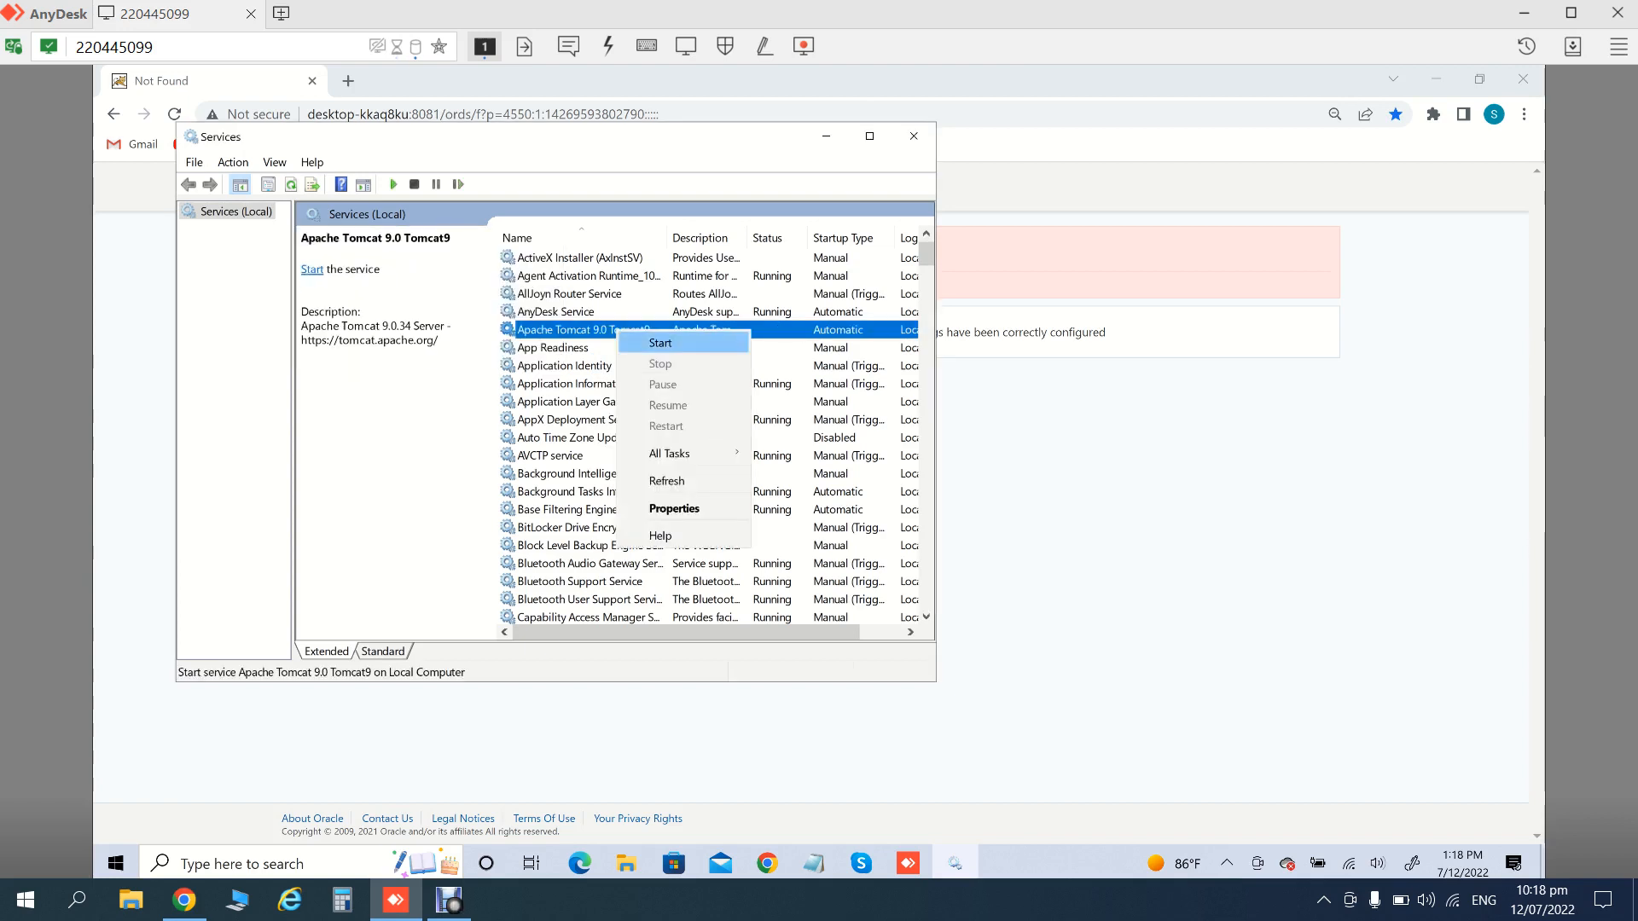
{"action": "left_click", "coordinate": [661, 343]}
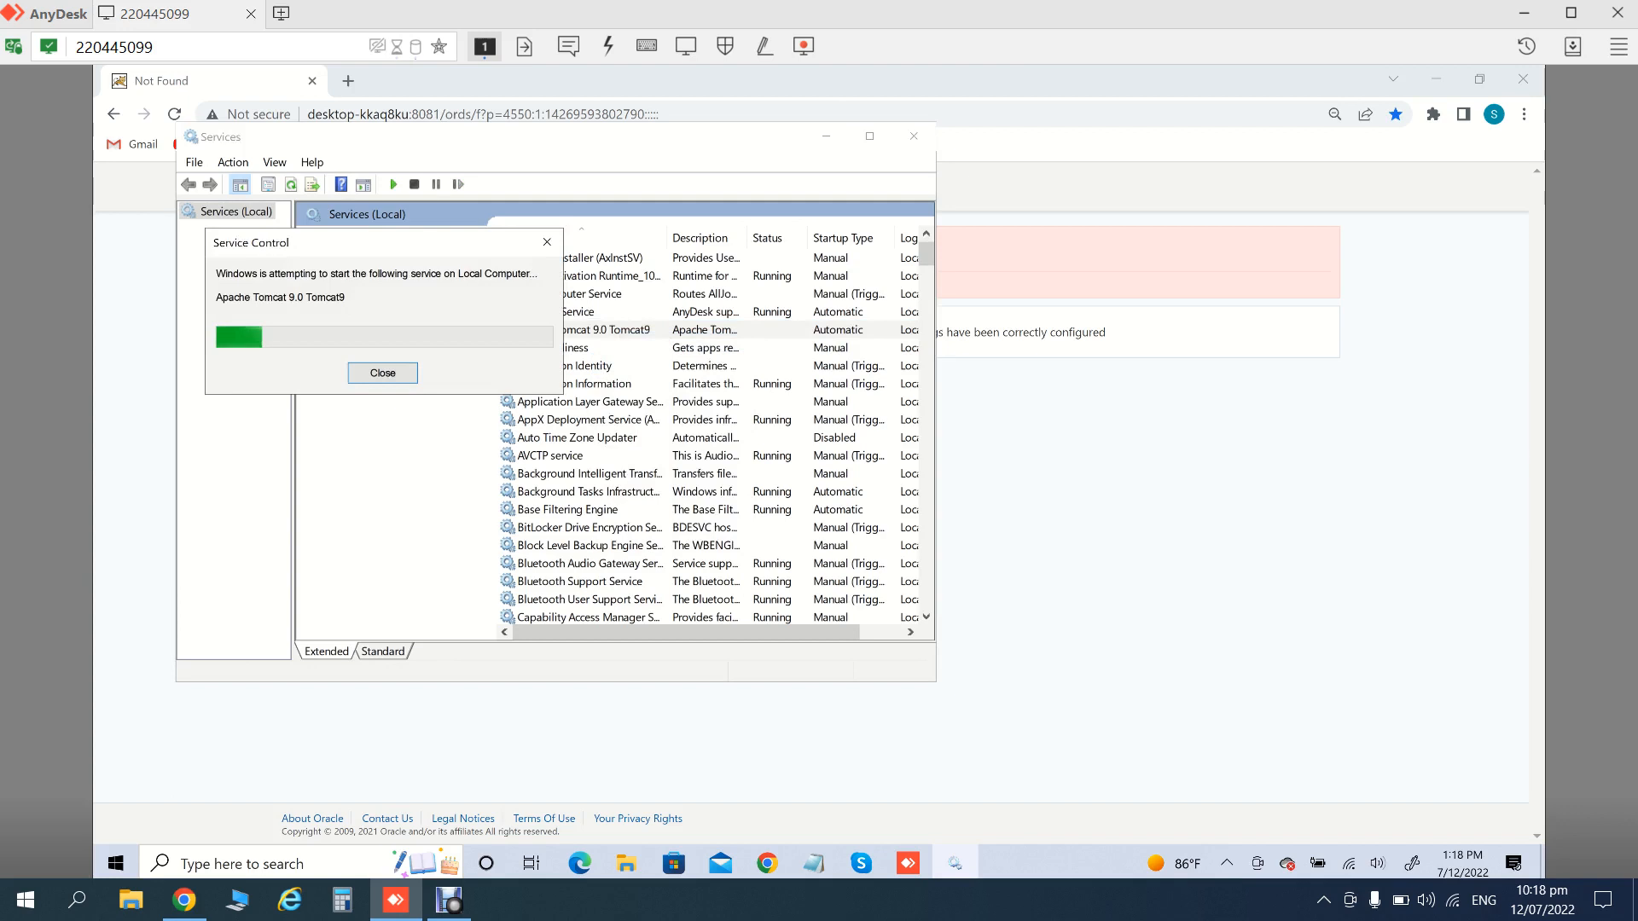
{"action": "left_click", "coordinate": [914, 136]}
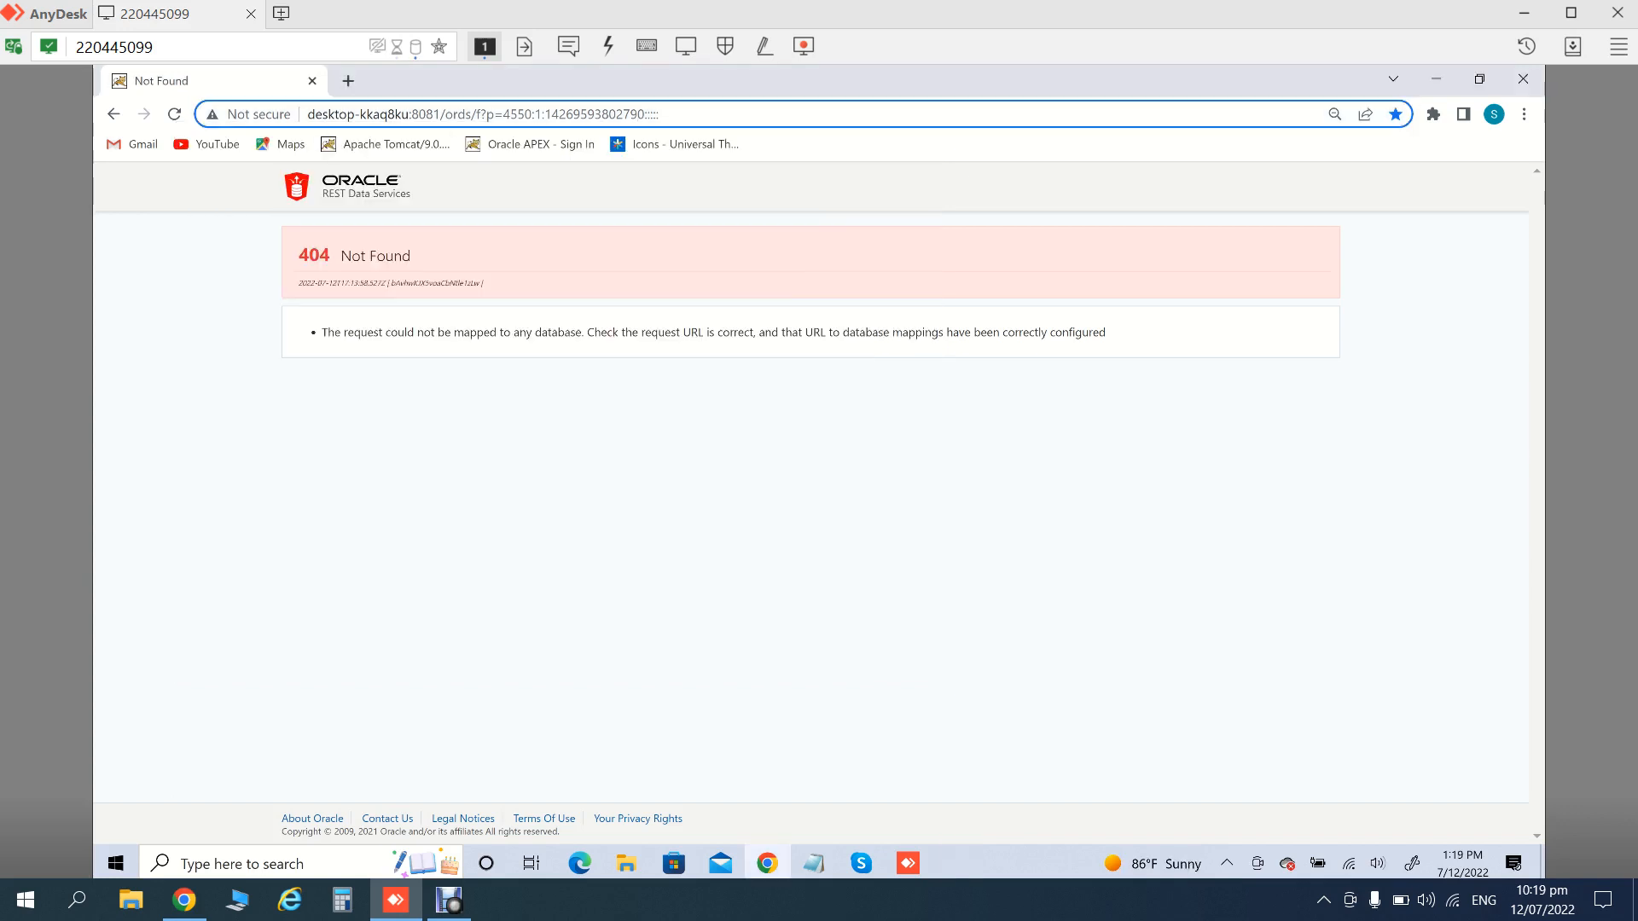
Reload the 404 page in the browser until the APEX sign-in page returns
{"action": "left_click", "coordinate": [174, 113]}
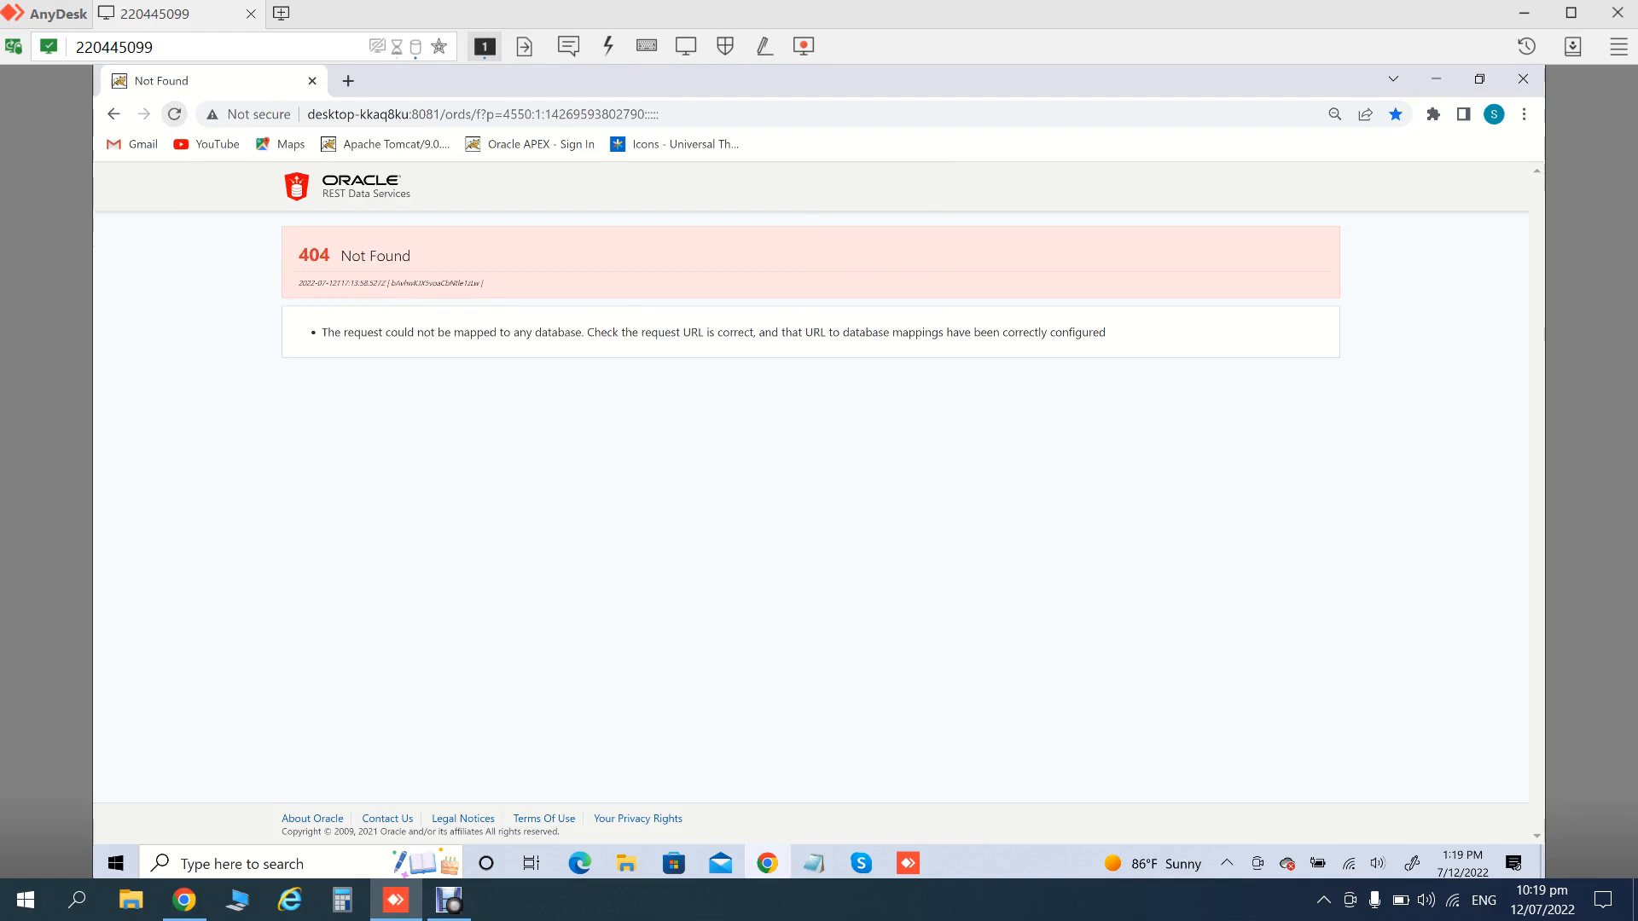
{"action": "left_click", "coordinate": [174, 113]}
{"action": "left_click", "coordinate": [174, 113]}
{"action": "left_click", "coordinate": [479, 114]}
{"action": "left_click", "coordinate": [479, 114]}
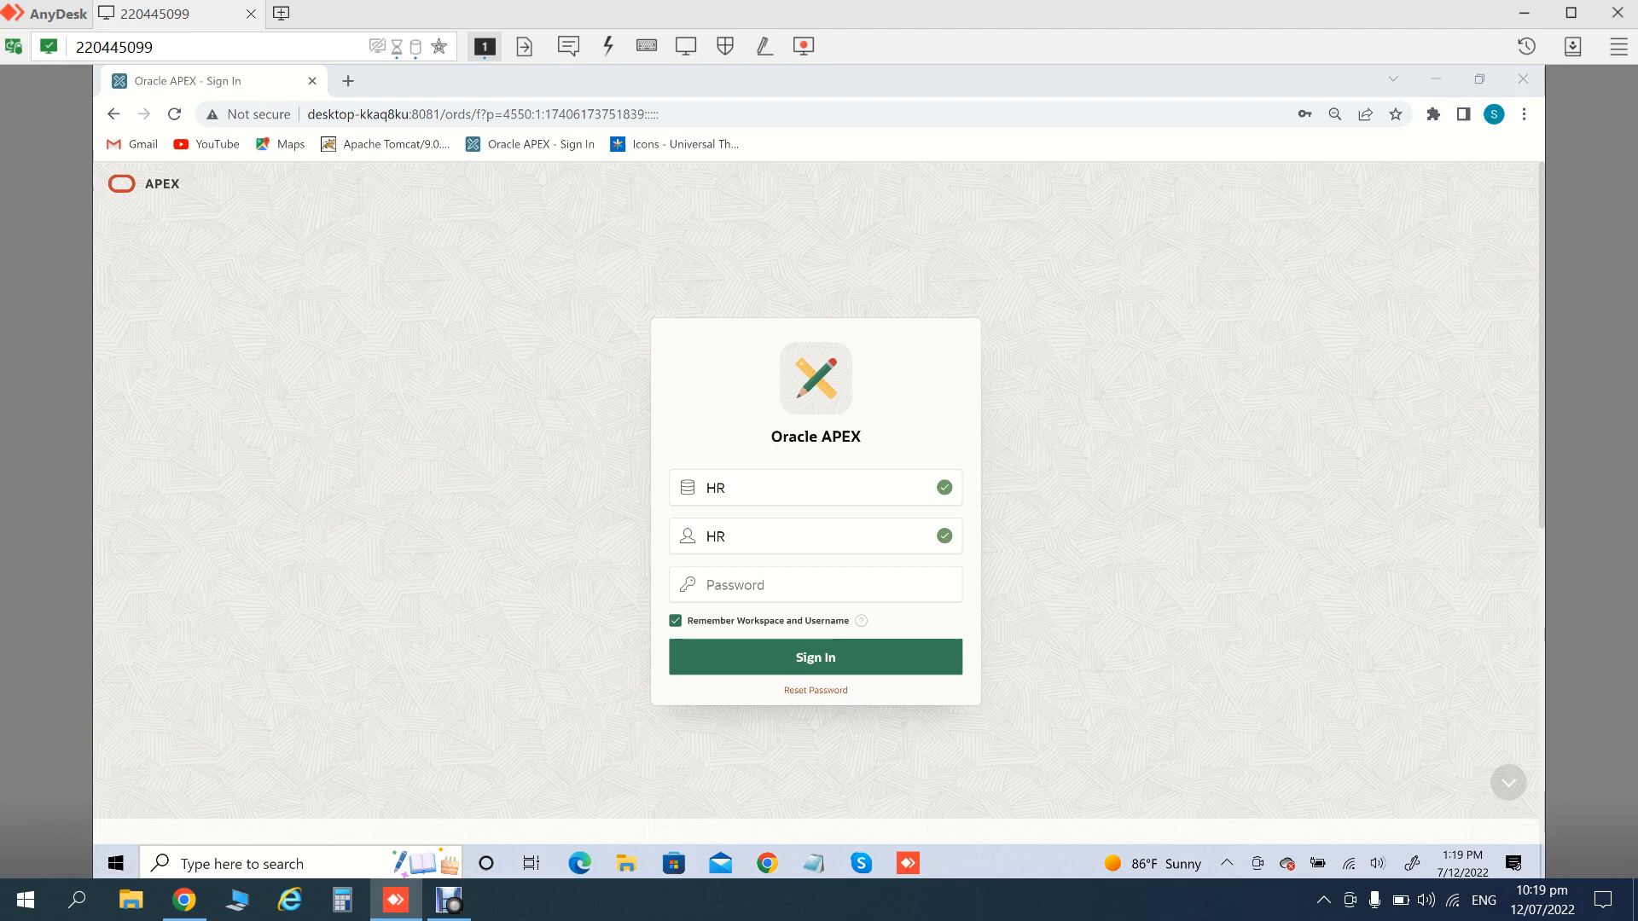
Launch PL/SQL Developer from Windows search and allow it to run
{"action": "left_click", "coordinate": [256, 864]}
{"action": "type", "text": "pl"}
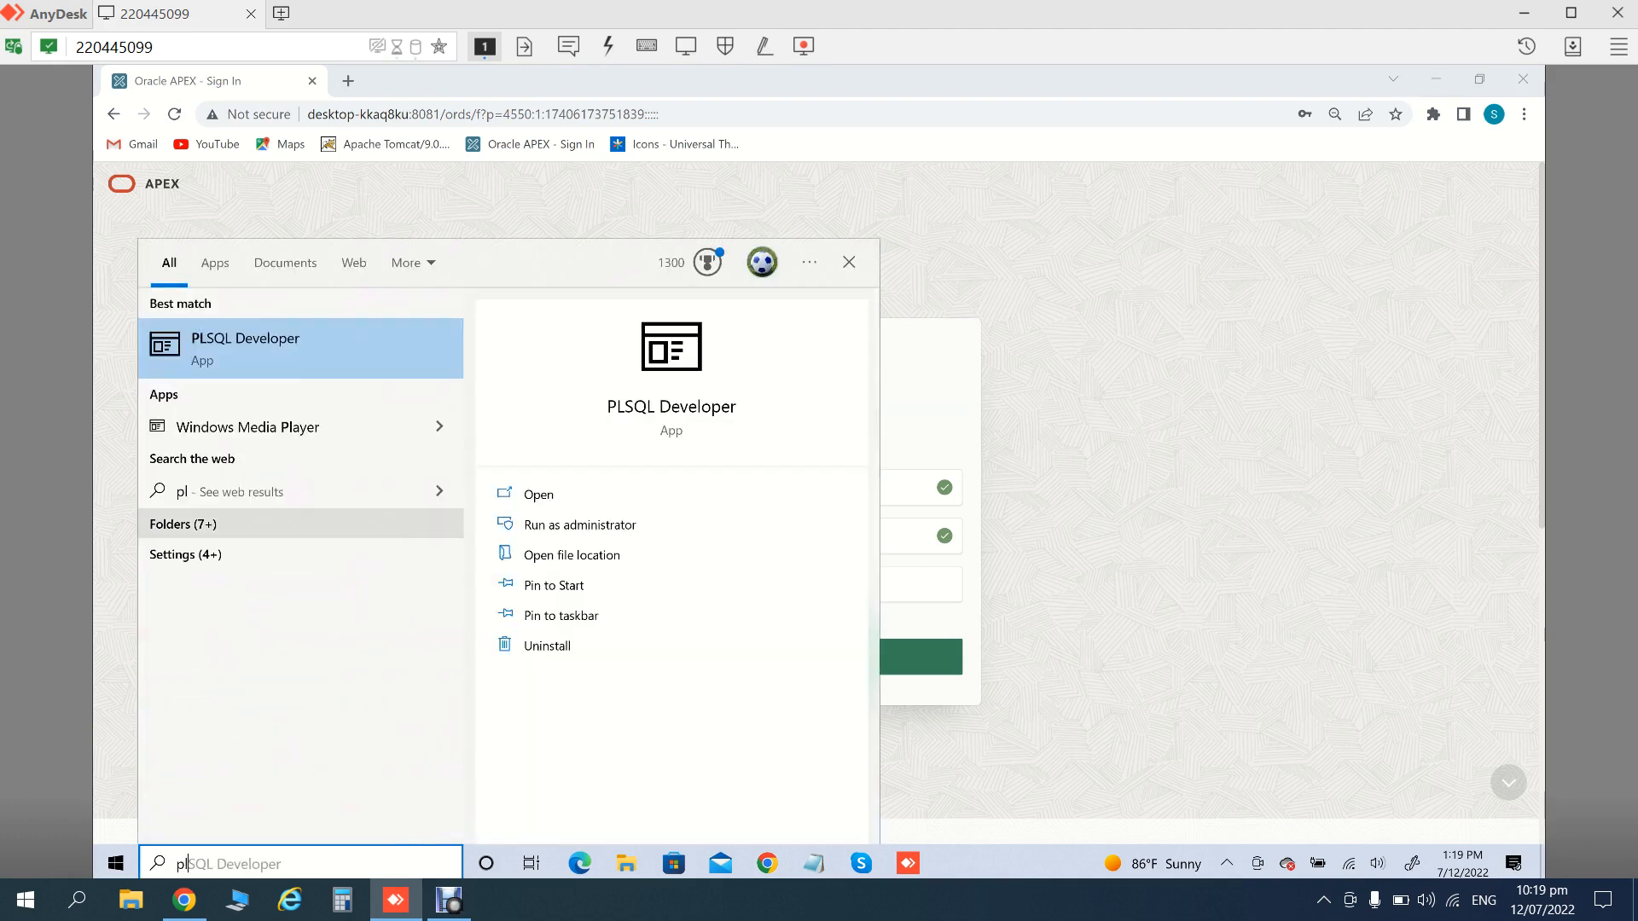
{"action": "left_click", "coordinate": [300, 348]}
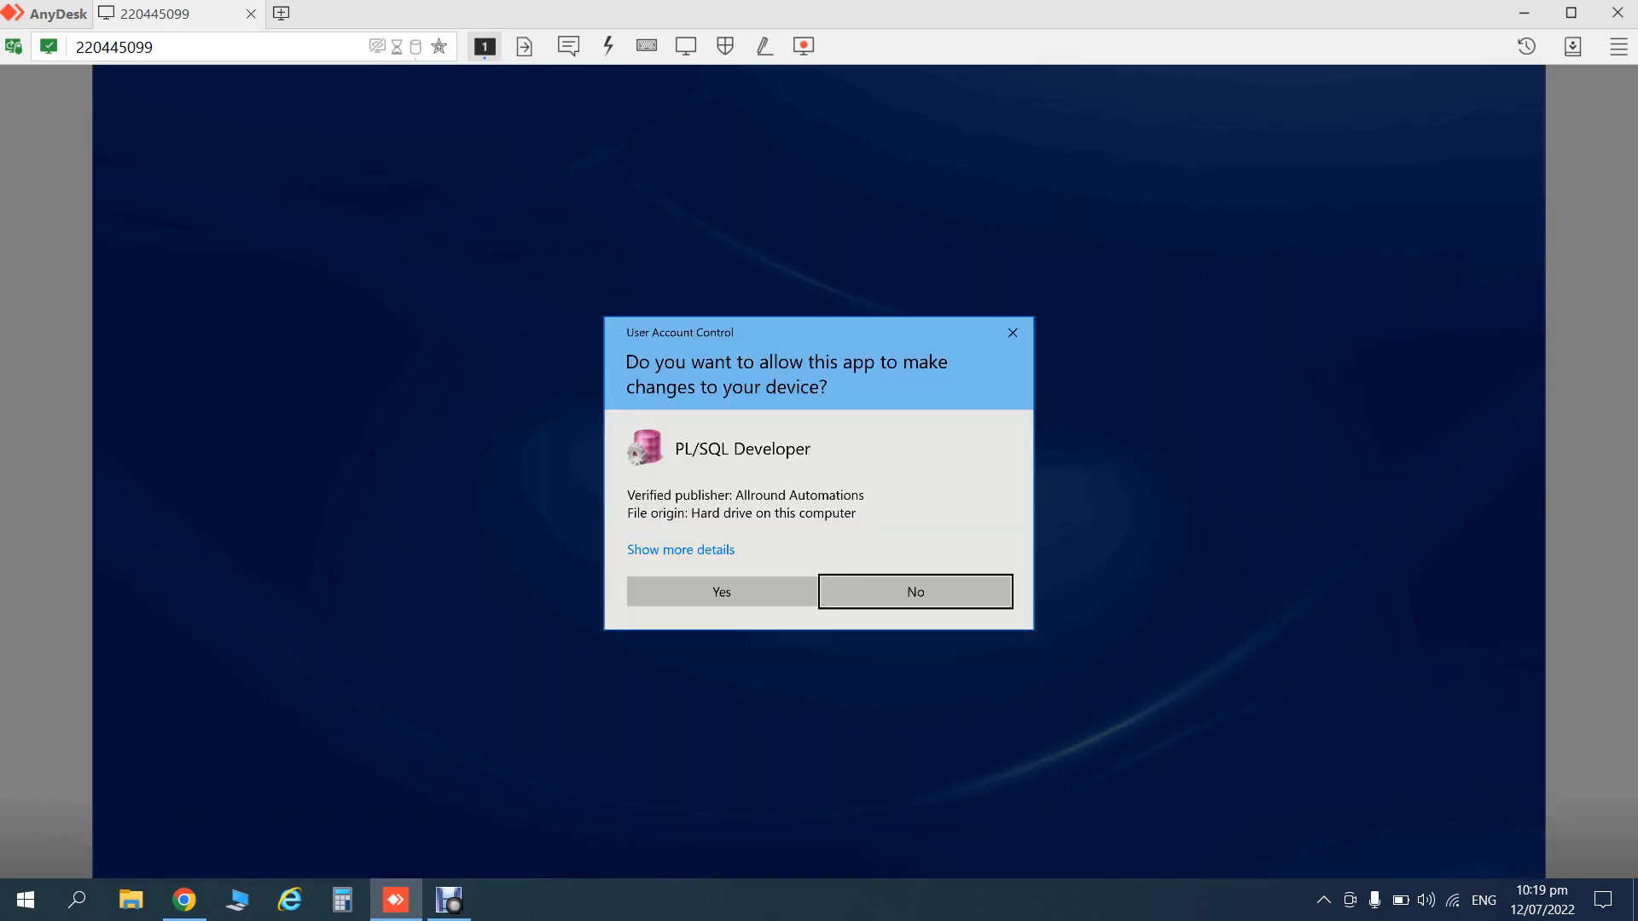
{"action": "left_click", "coordinate": [722, 592]}
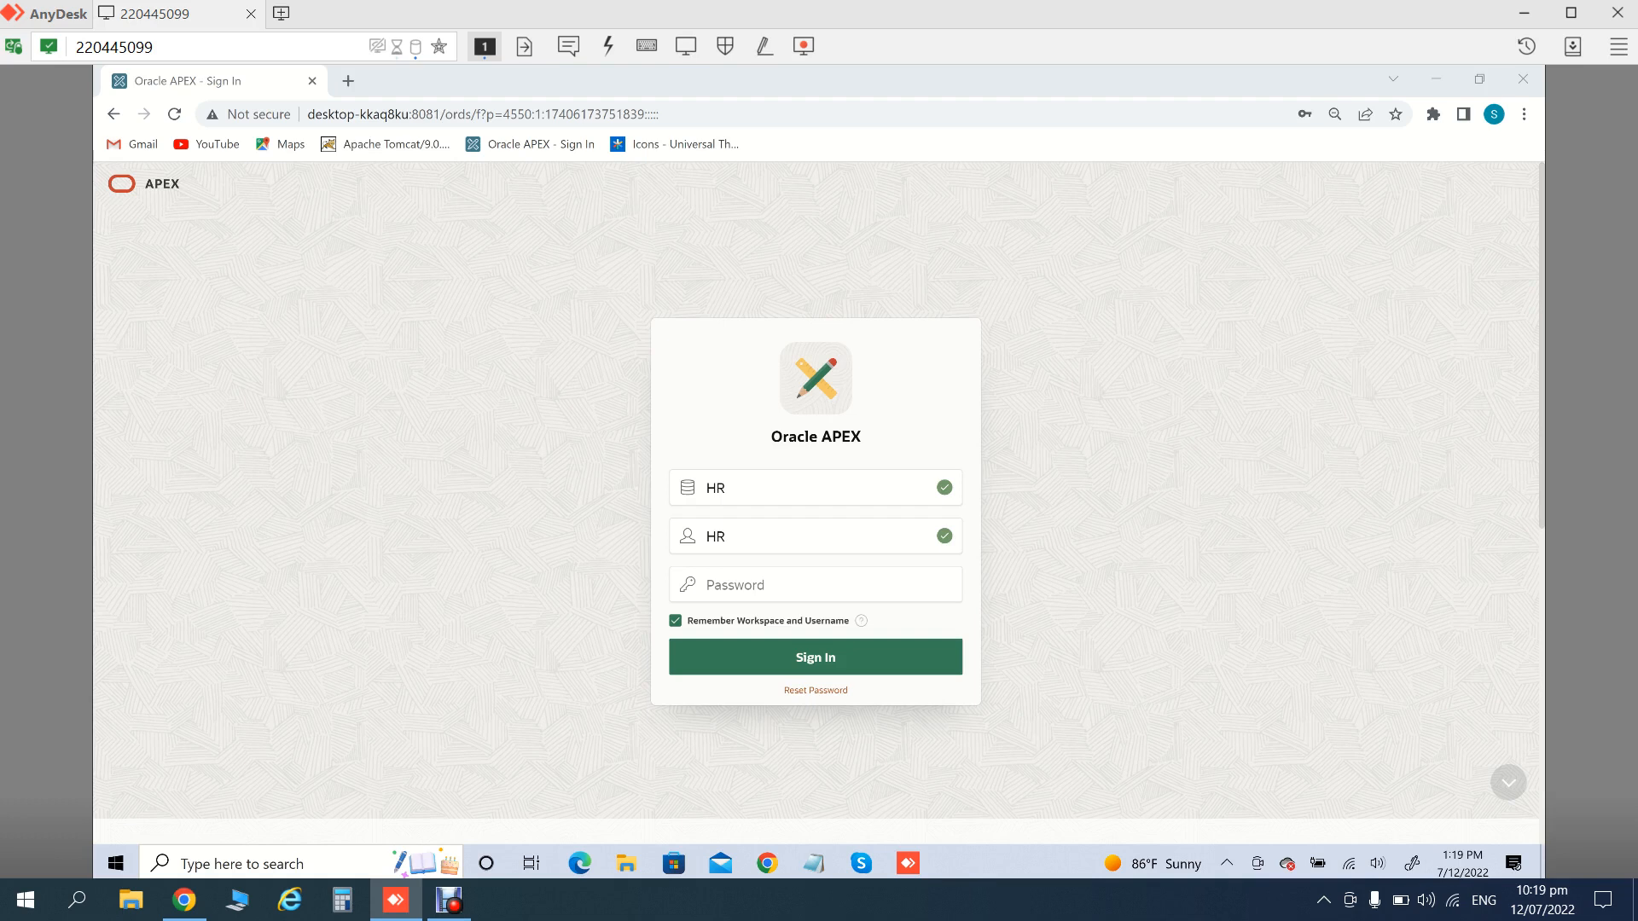
Sign in to the APEX HR workspace using the saved credentials
{"action": "left_click", "coordinate": [815, 537]}
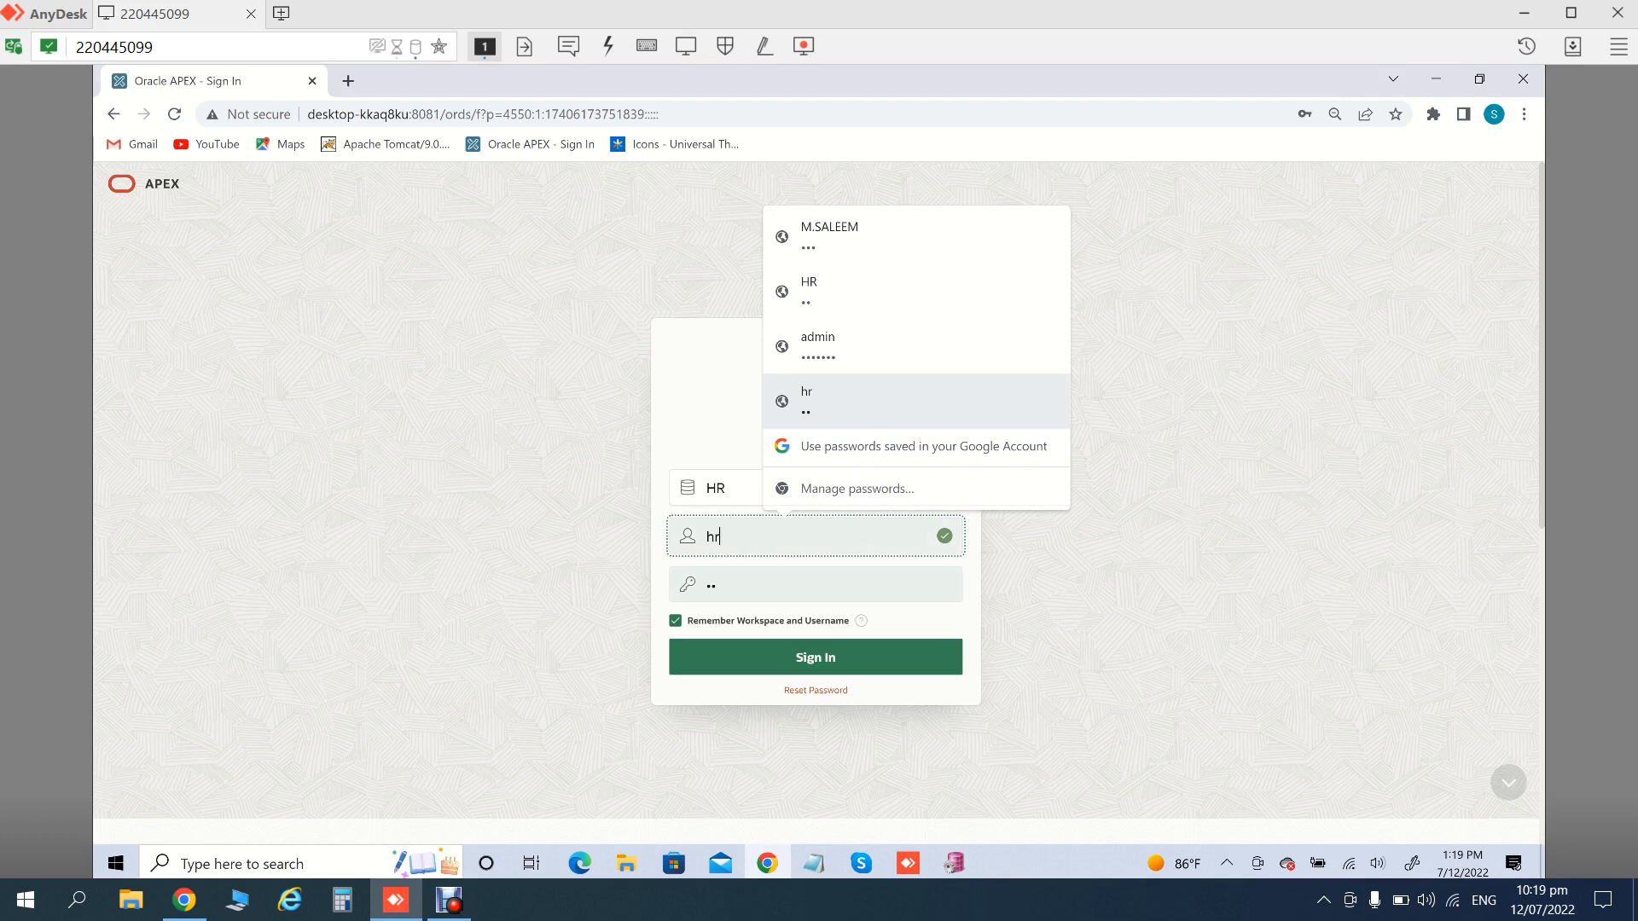
{"action": "left_click", "coordinate": [854, 401]}
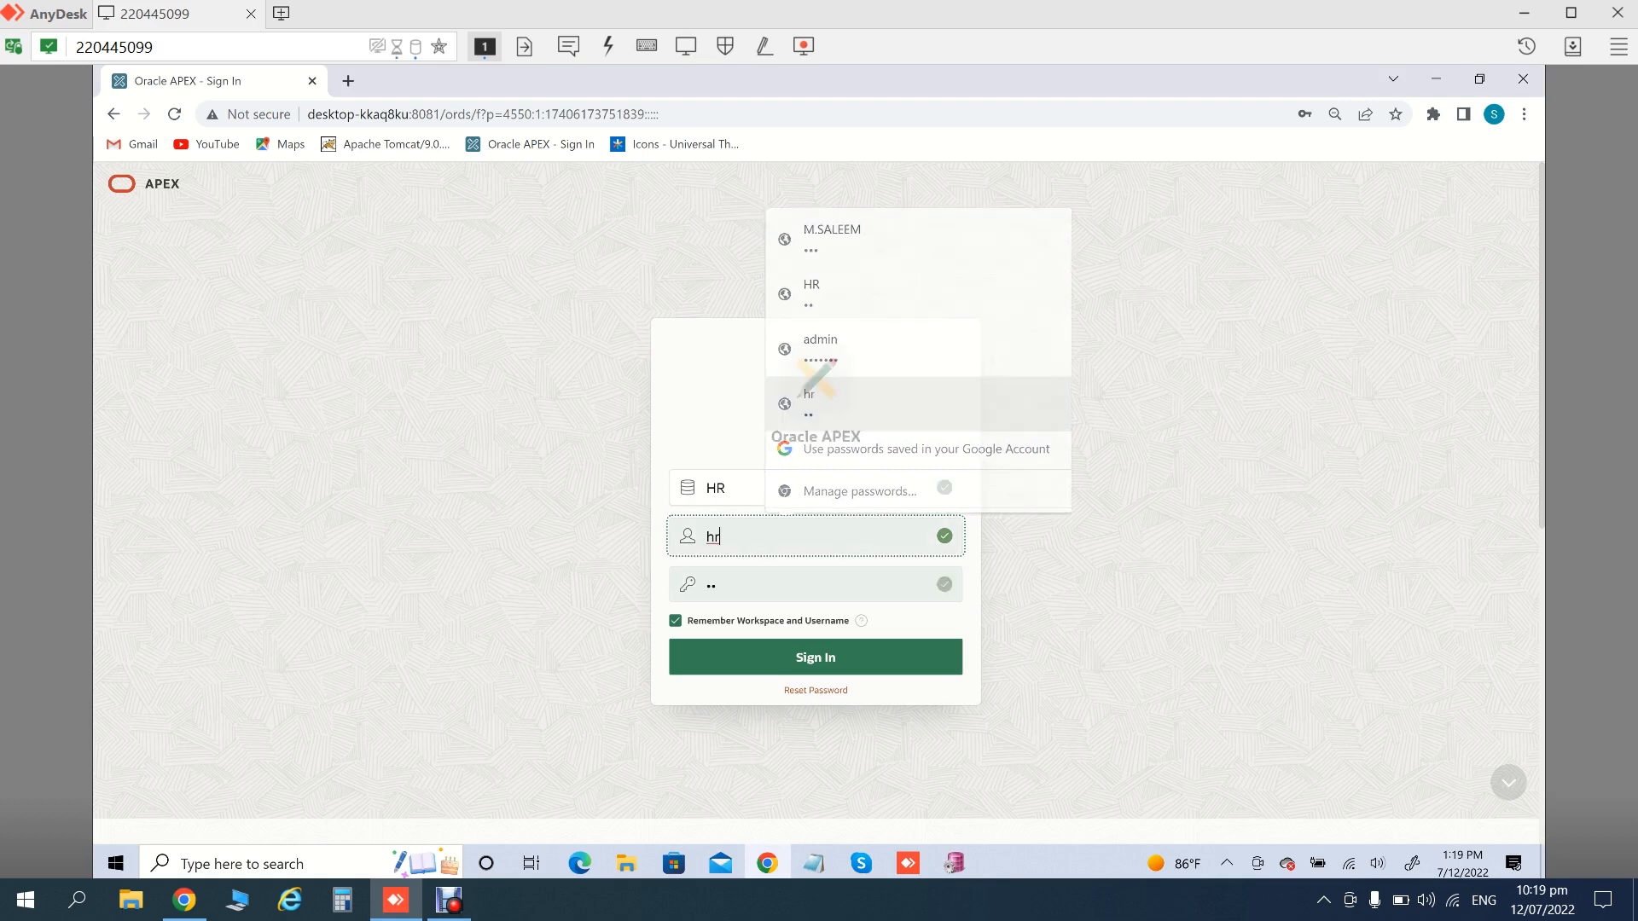
{"action": "left_click", "coordinate": [816, 658]}
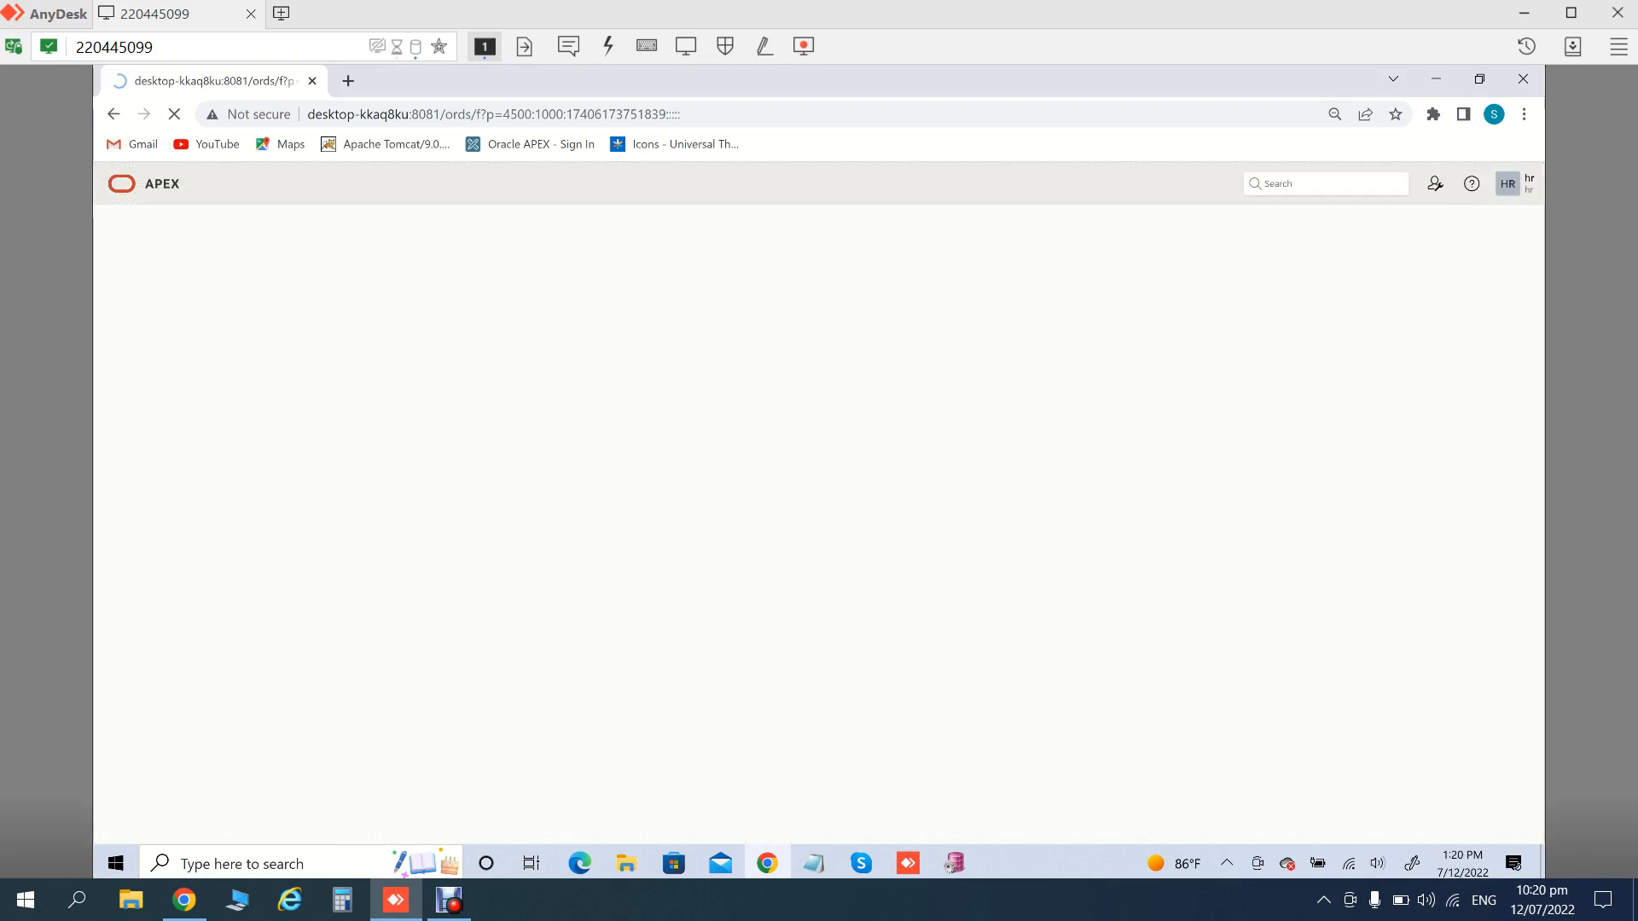
{"action": "mouse_move", "coordinate": [955, 863]}
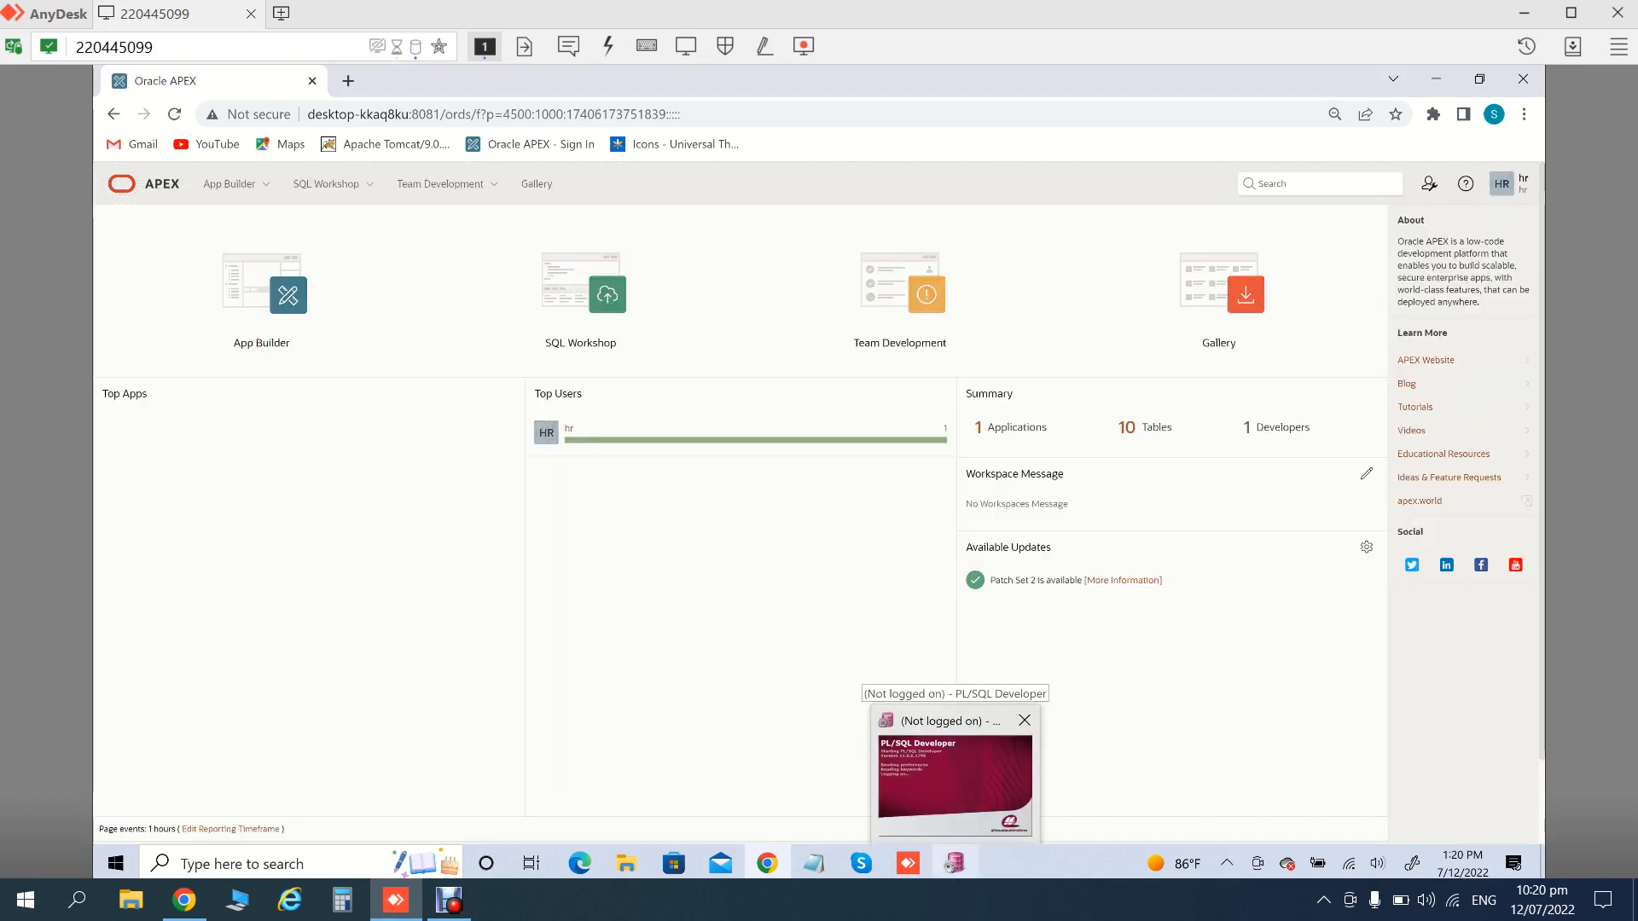
Log on to PL/SQL Developer as hr
{"action": "left_click", "coordinate": [955, 785]}
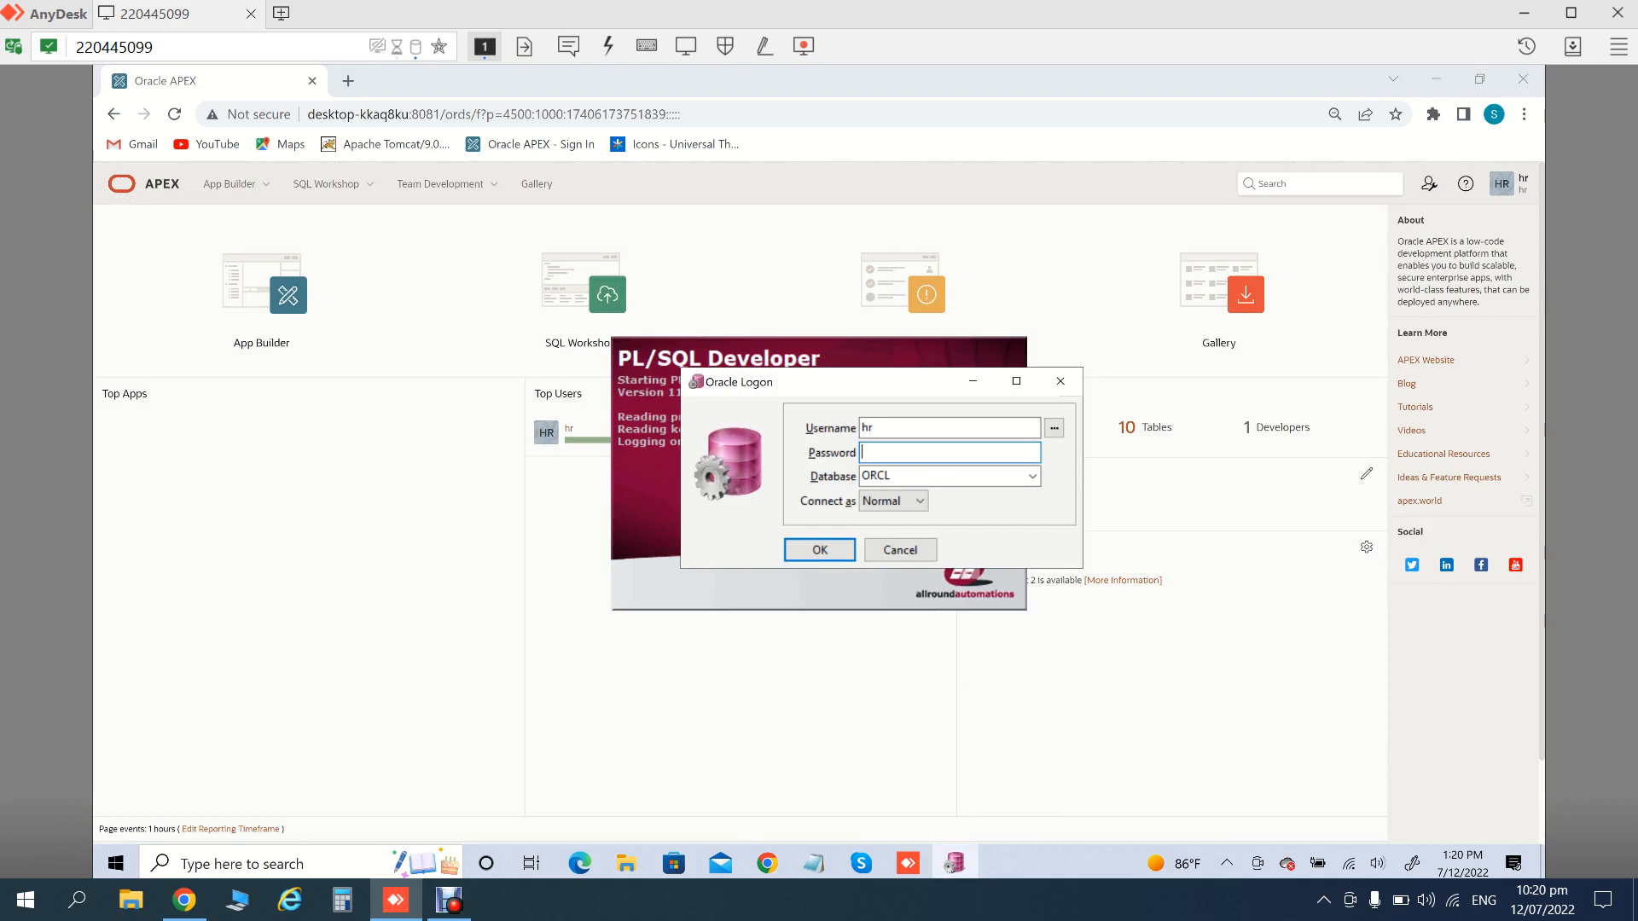
{"action": "type", "text": "hr"}
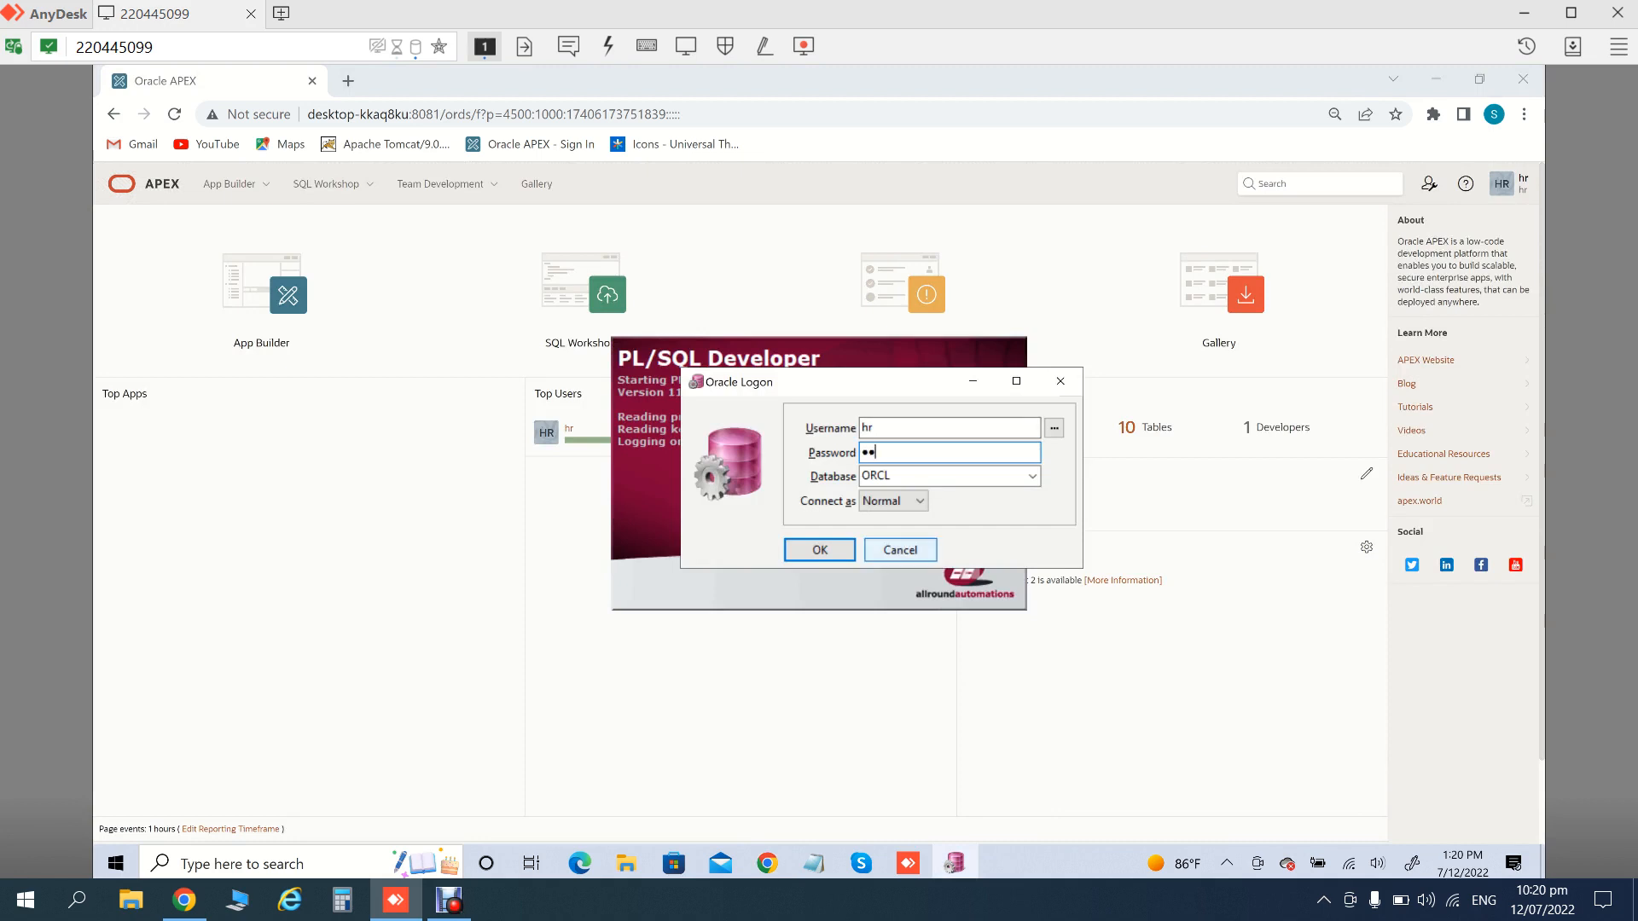
{"action": "key", "text": "Return"}
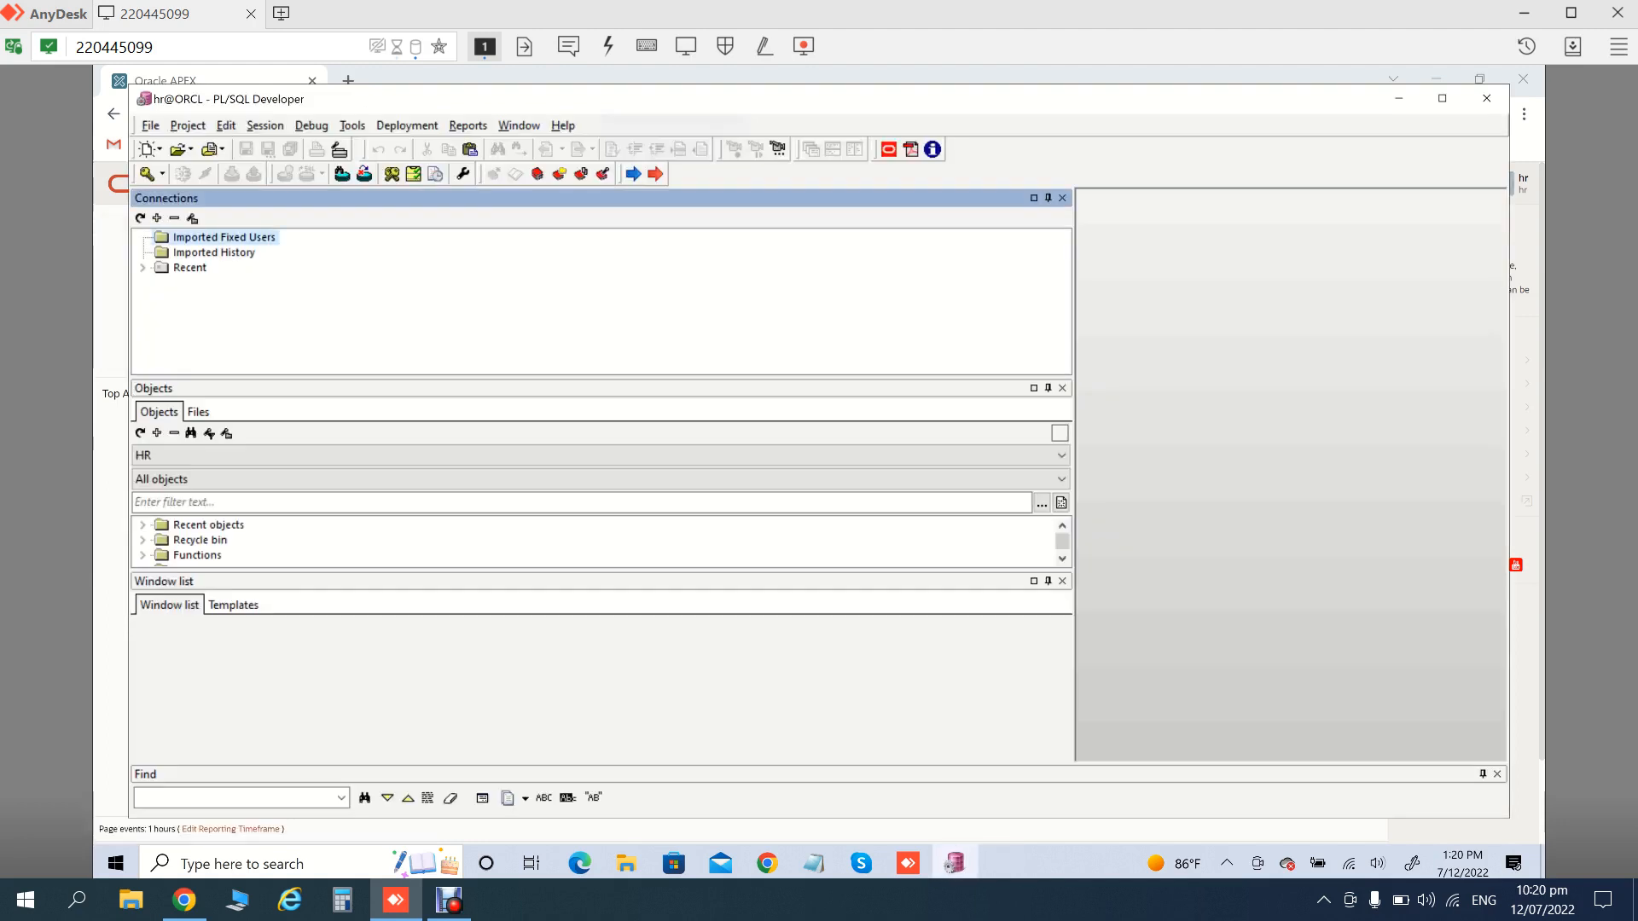
Open a new SQL window, maximize it, and widen its editor area
{"action": "left_click", "coordinate": [1063, 197]}
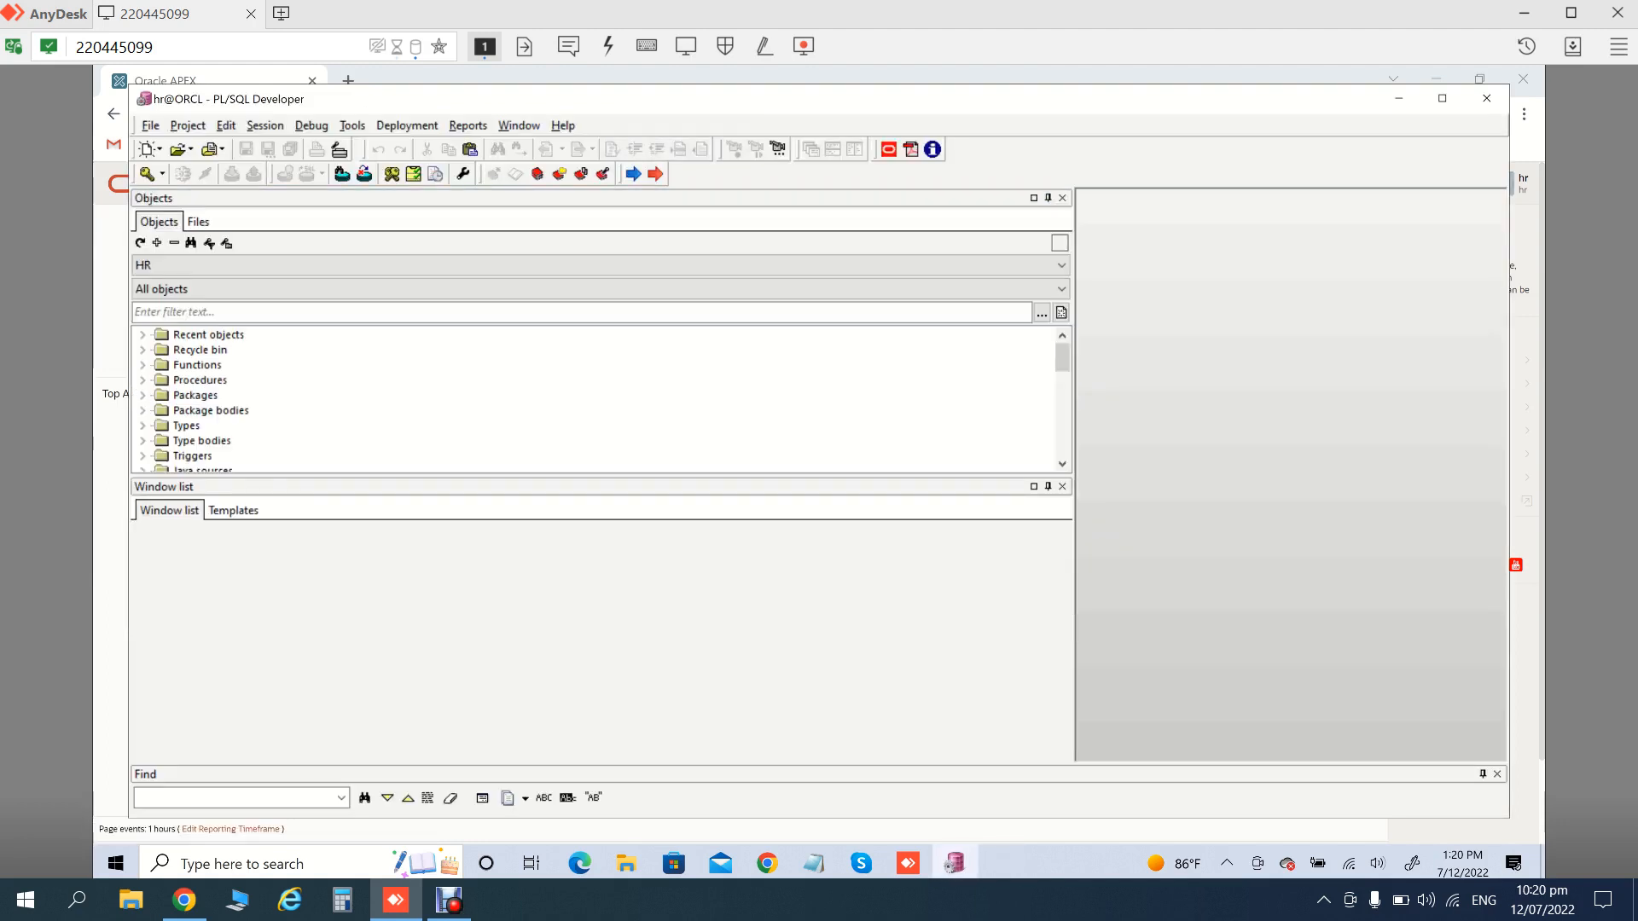
{"action": "left_click", "coordinate": [149, 150]}
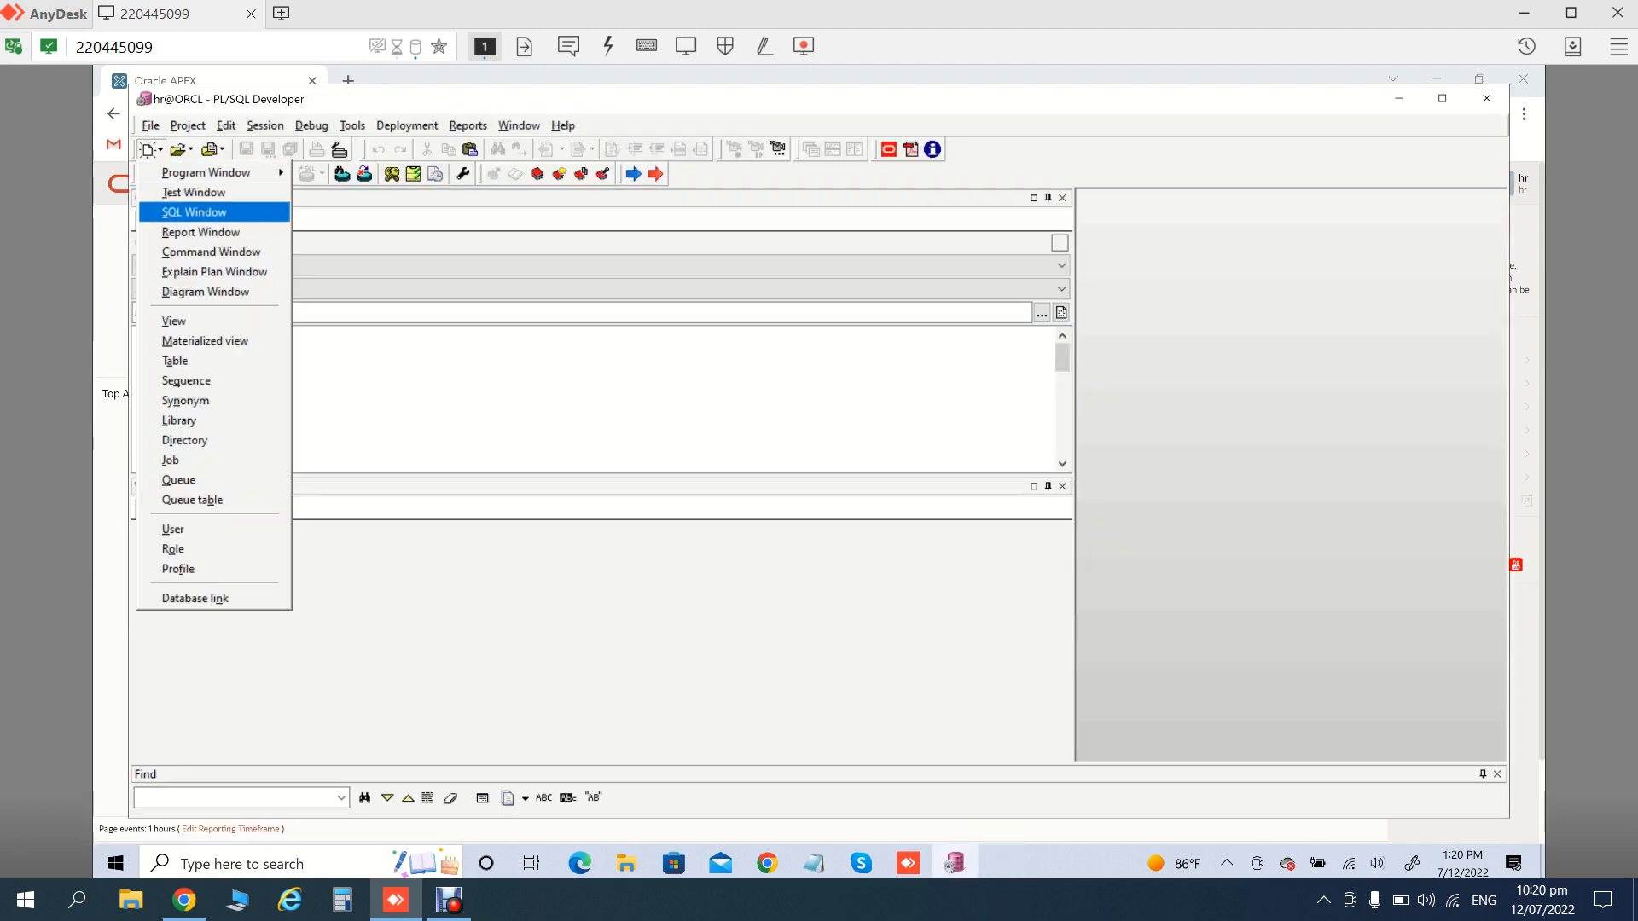
{"action": "left_click", "coordinate": [195, 212]}
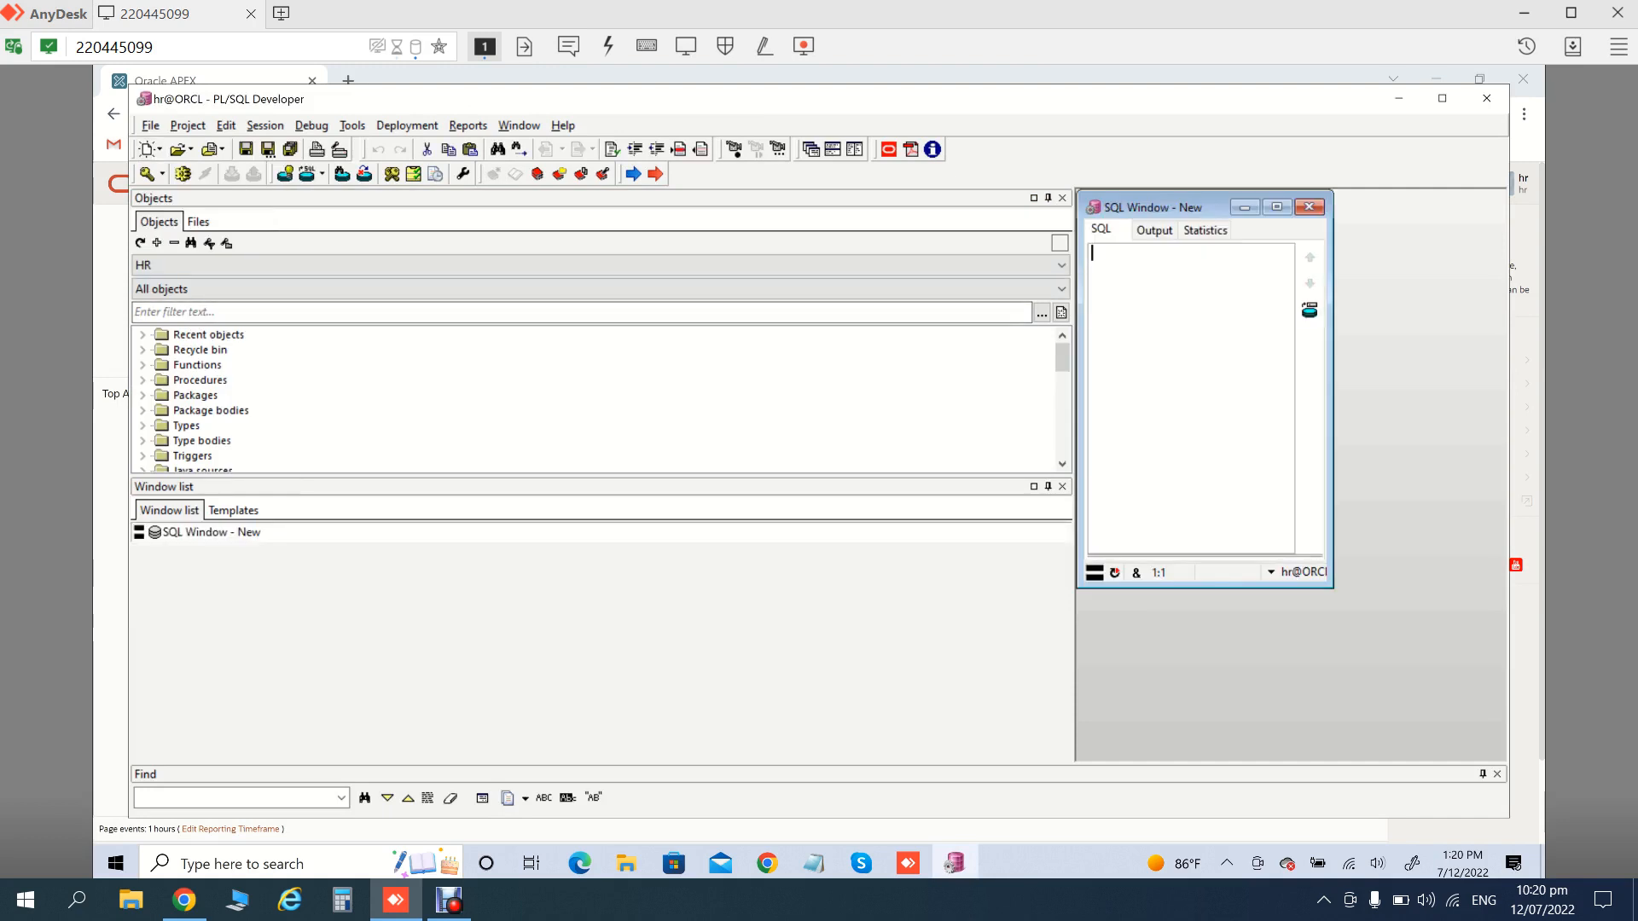
{"action": "left_click", "coordinate": [1277, 207]}
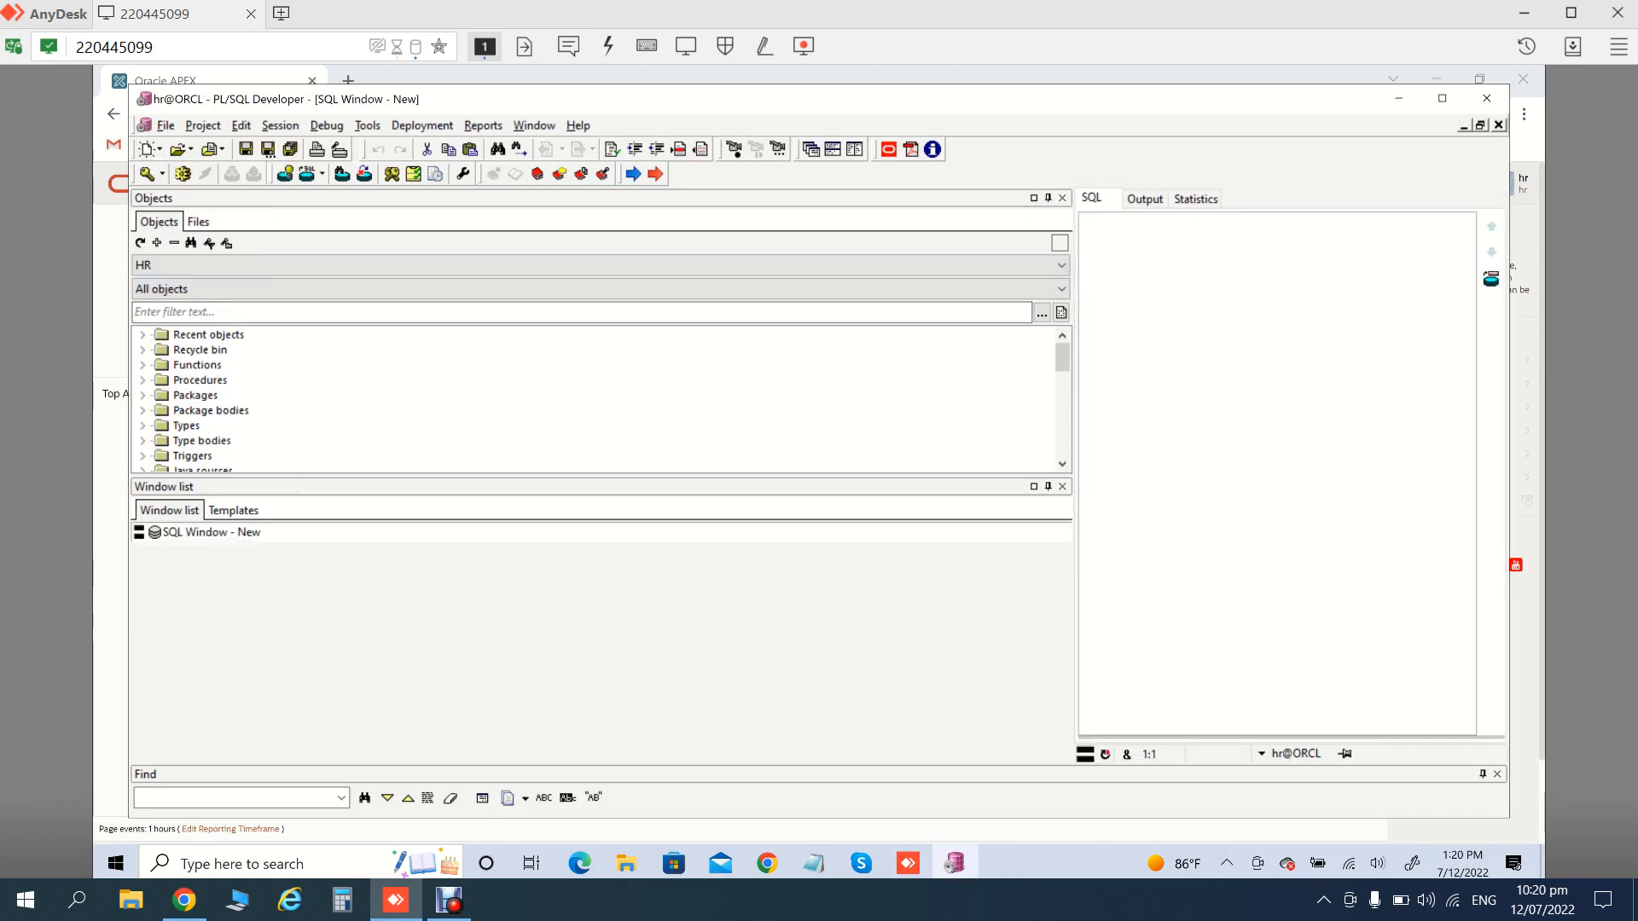
{"action": "left_click_drag", "start_coordinate": [1075, 469], "coordinate": [343, 470]}
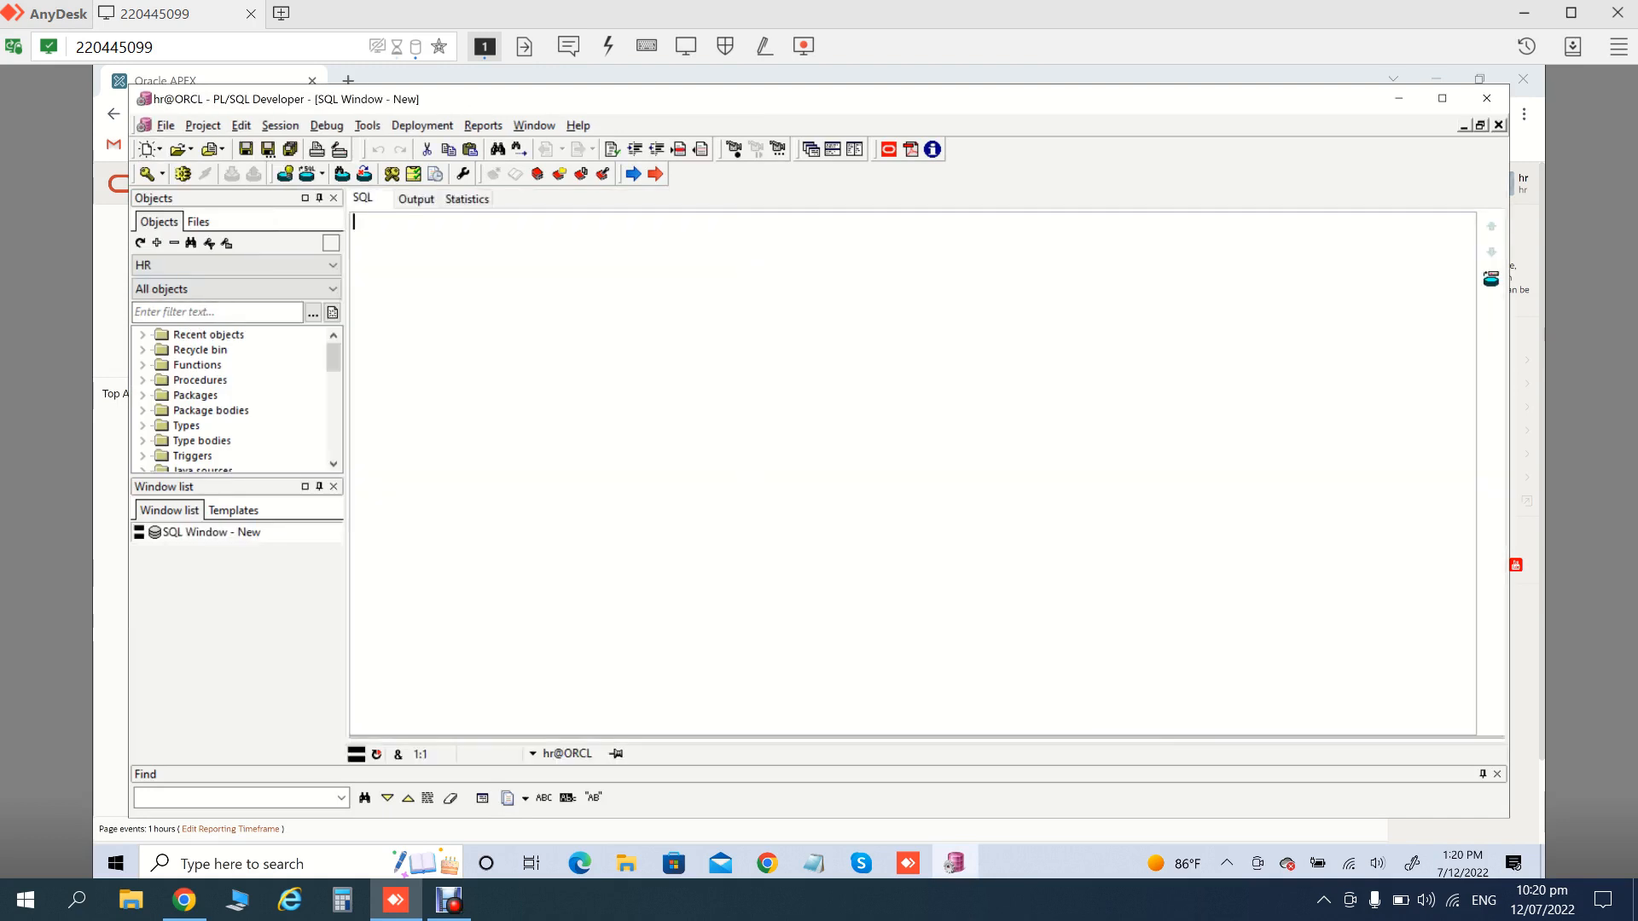
Maximize PL/SQL Developer and begin the query with SELECT and FROM EMPLOYEES
{"action": "left_click", "coordinate": [1442, 99]}
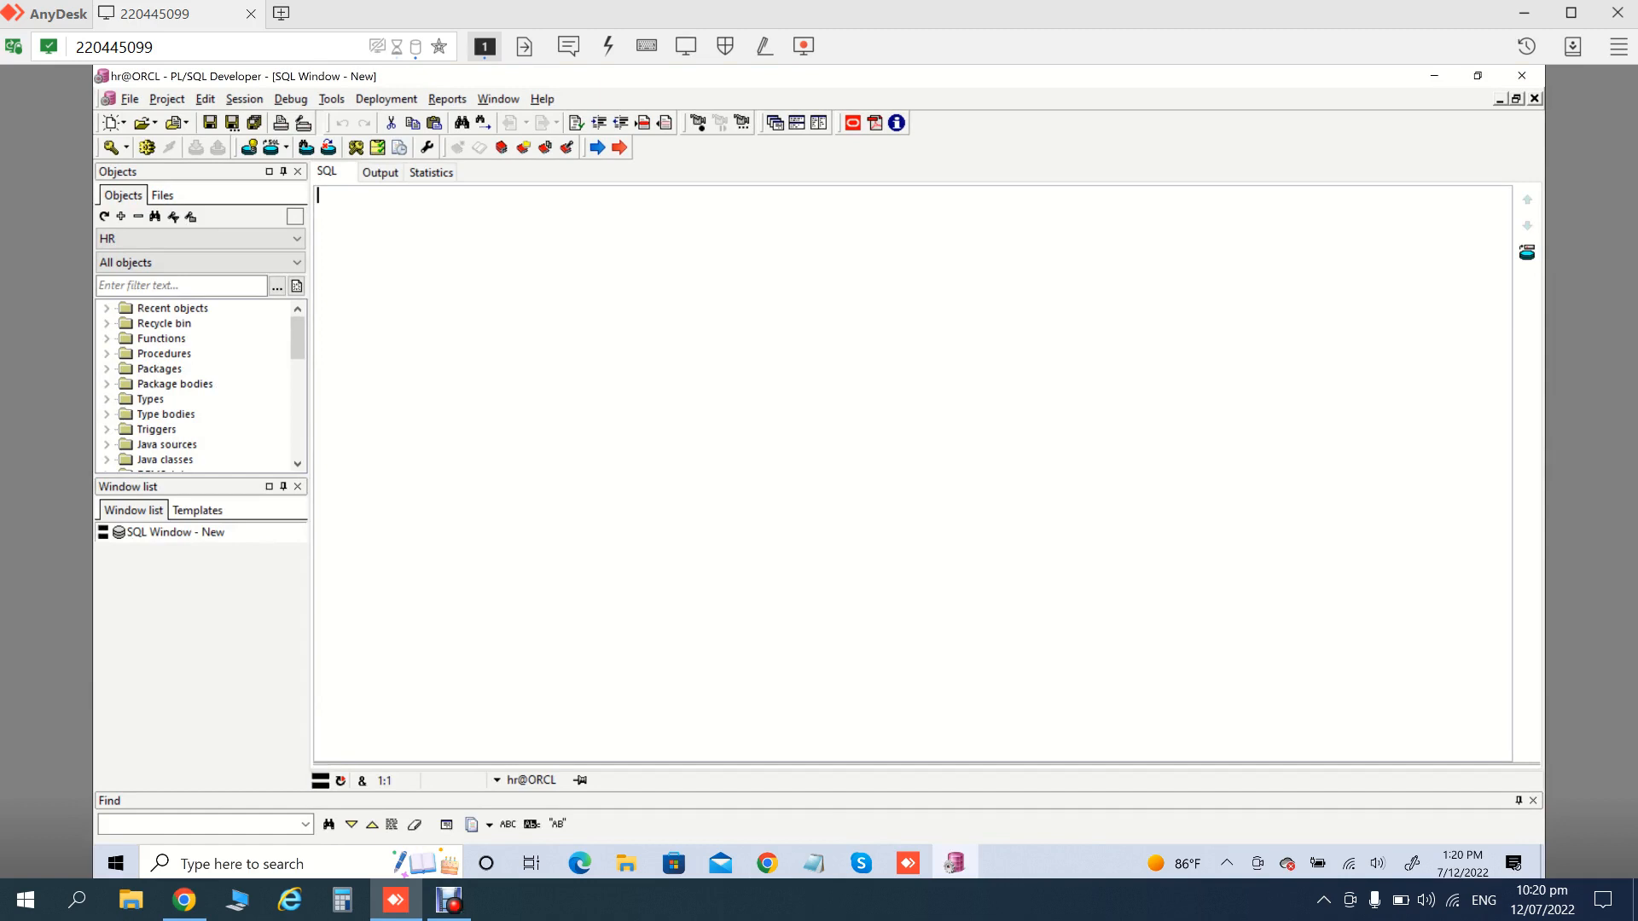
{"action": "type", "text": "SELECT"}
{"action": "key", "text": "Return"}
{"action": "type", "text": "FROM"}
{"action": "type", "text": " EMO"}
{"action": "key", "text": "BackSpace"}
{"action": "key", "text": "BackSpace"}
{"action": "type", "text": "PL"}
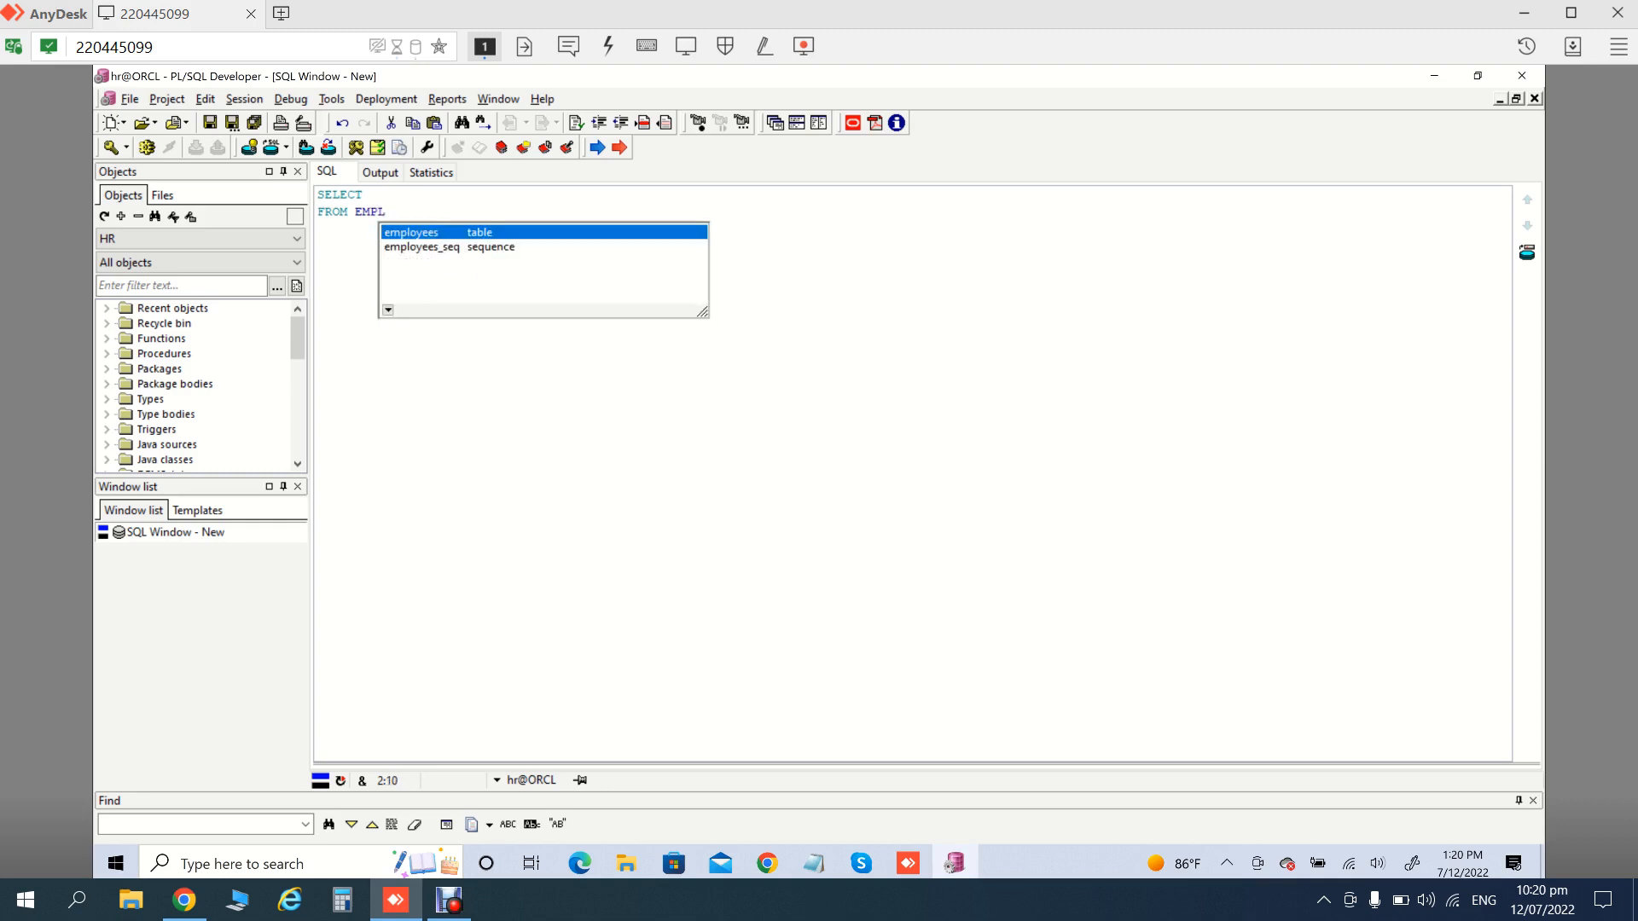
{"action": "key", "text": "Down"}
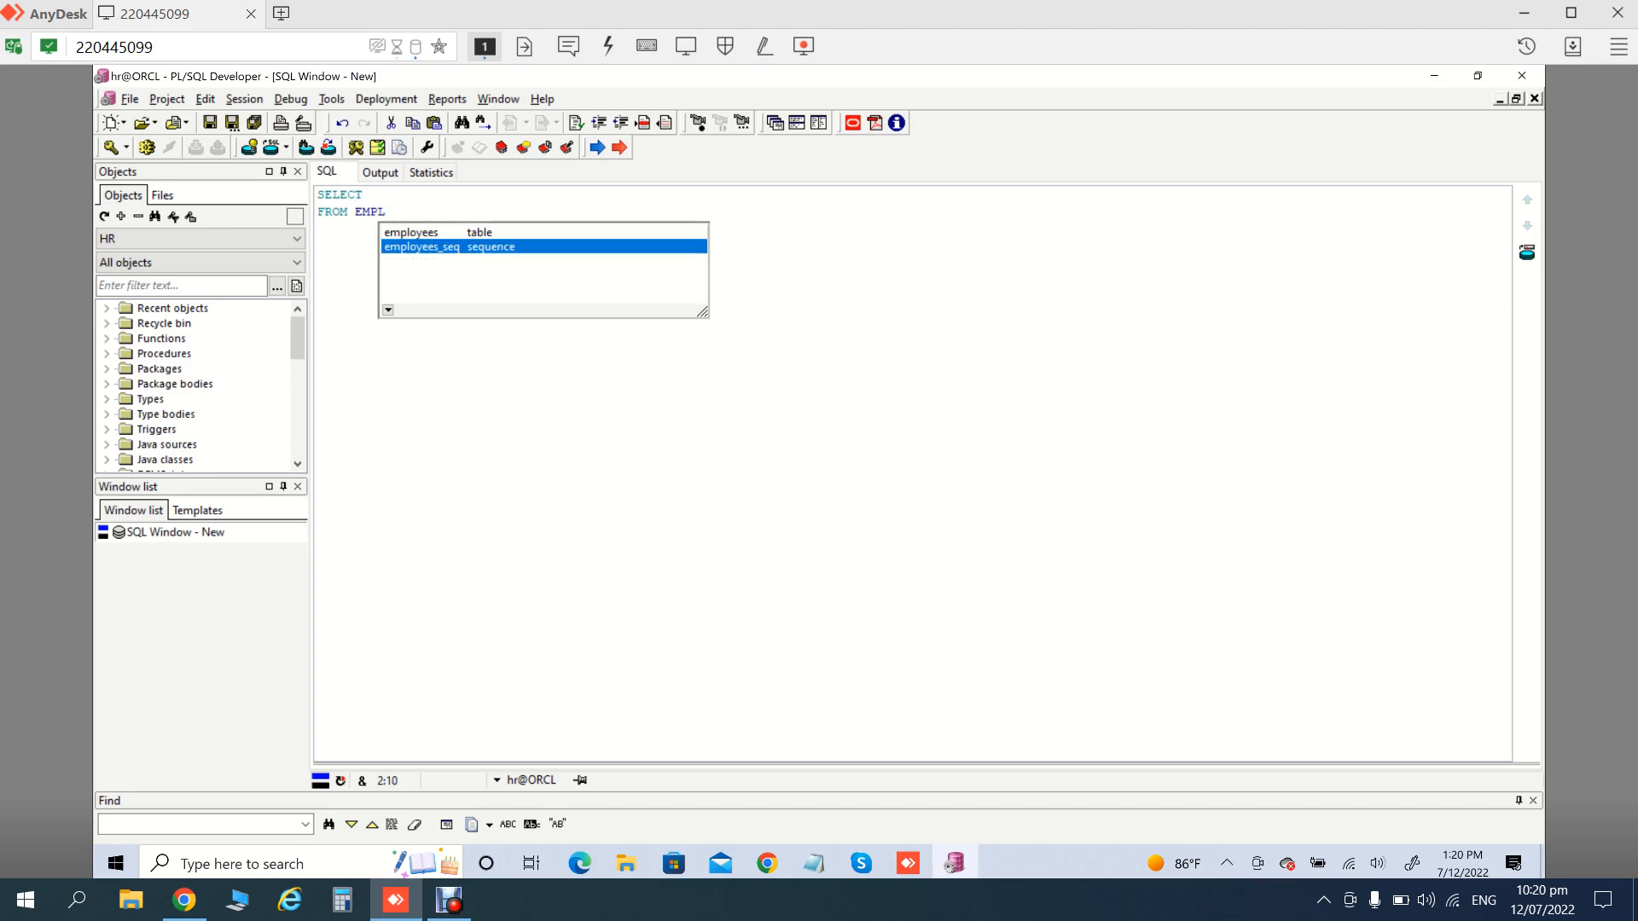
{"action": "key", "text": "Up"}
{"action": "key", "text": "Return"}
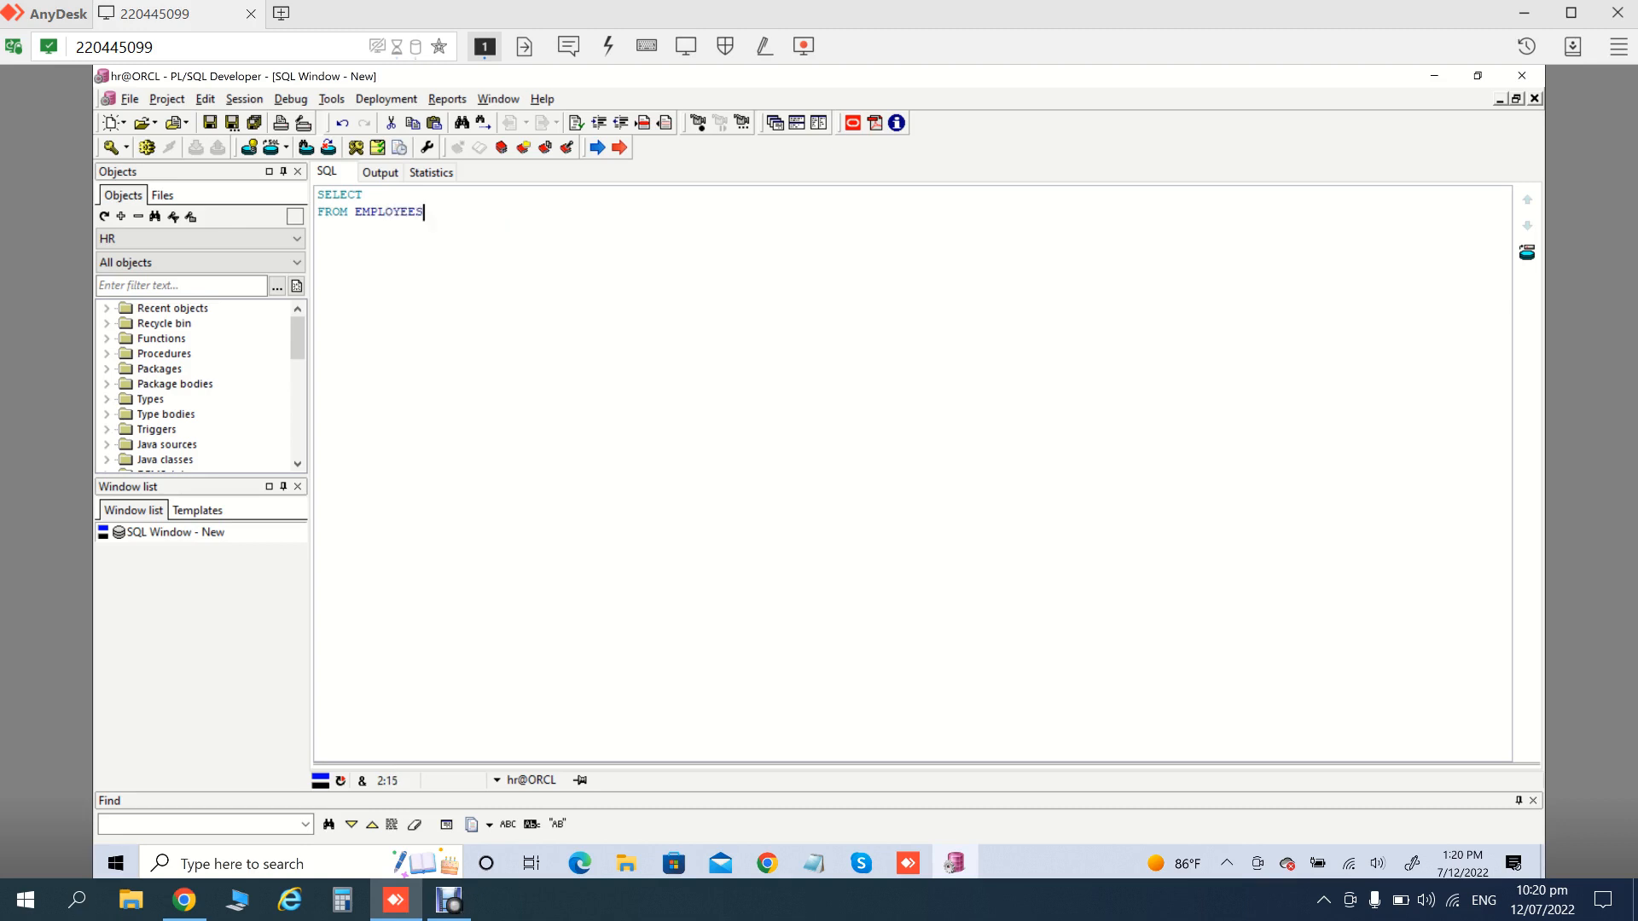
Add DEPARTMENTS D and the join WHERE E.DEPARTMENT_ID = D.DEPARTMENT_ID
{"action": "type", "text": "E,DEP"}
{"action": "key", "text": "Down"}
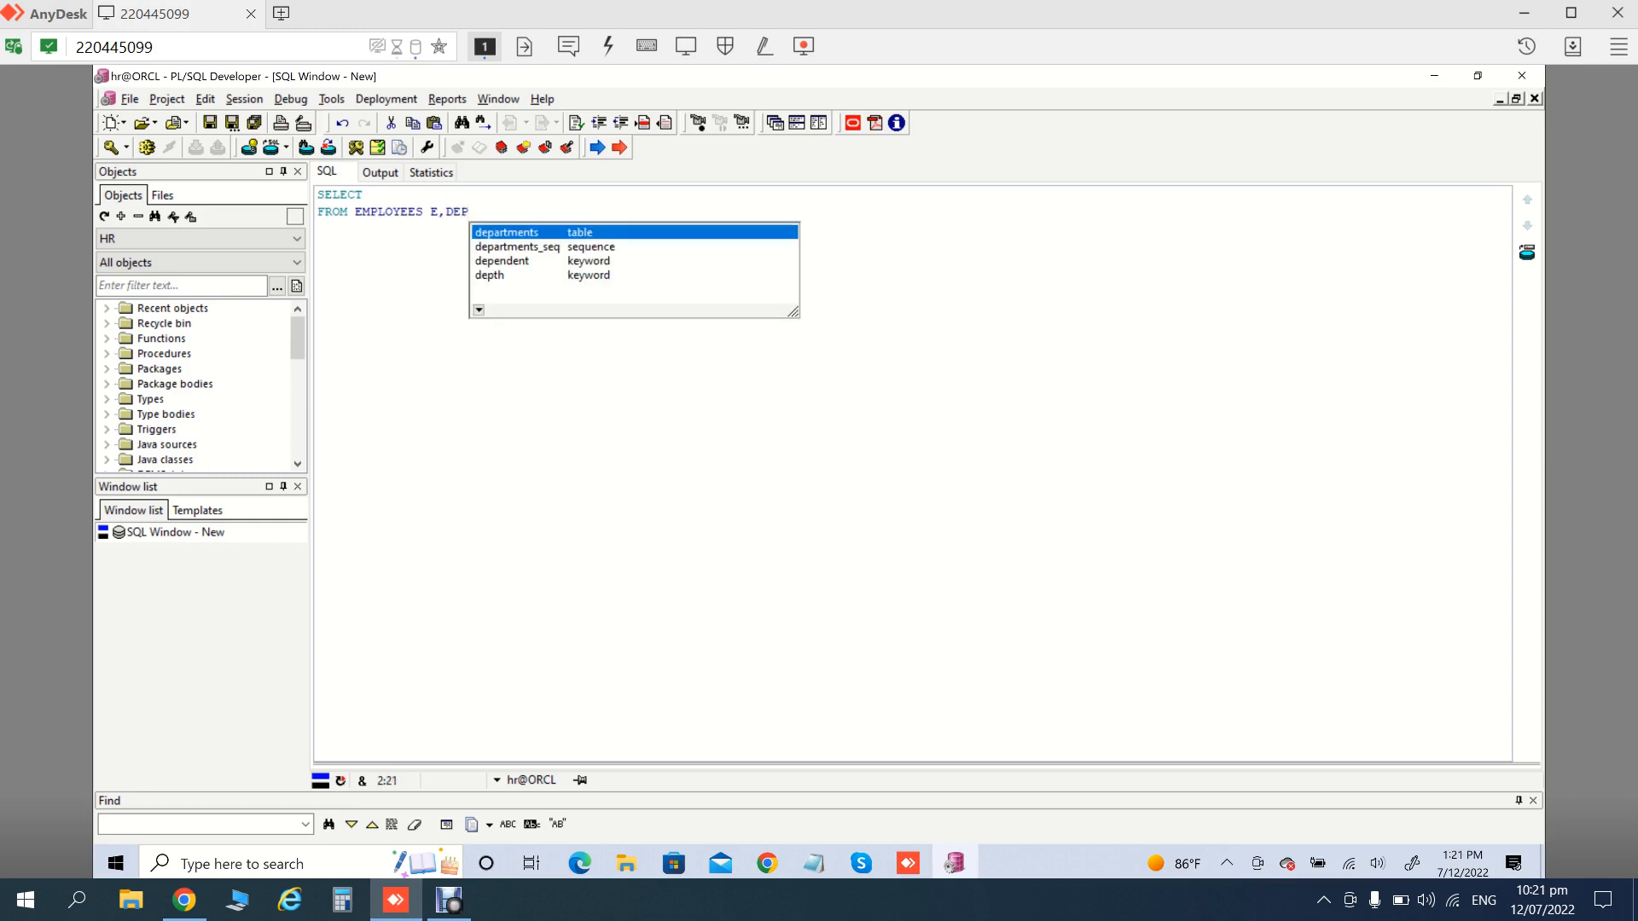
{"action": "key", "text": "Return"}
{"action": "type", "text": "D"}
{"action": "key", "text": "Return"}
{"action": "type", "text": "WHERE E."}
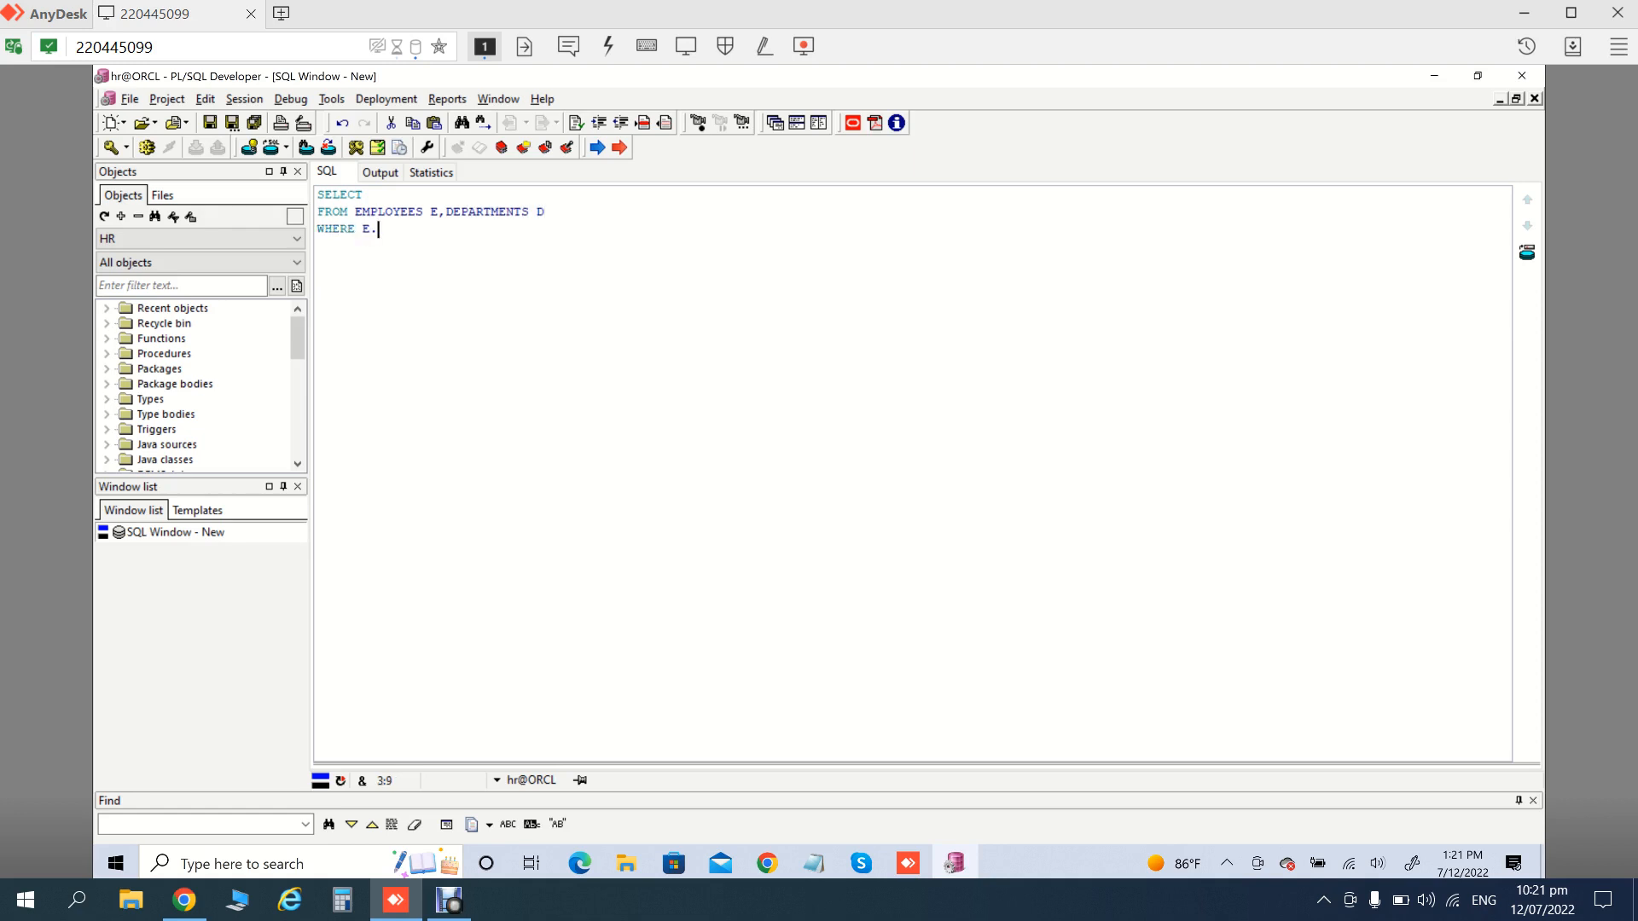
{"action": "type", "text": "DP"}
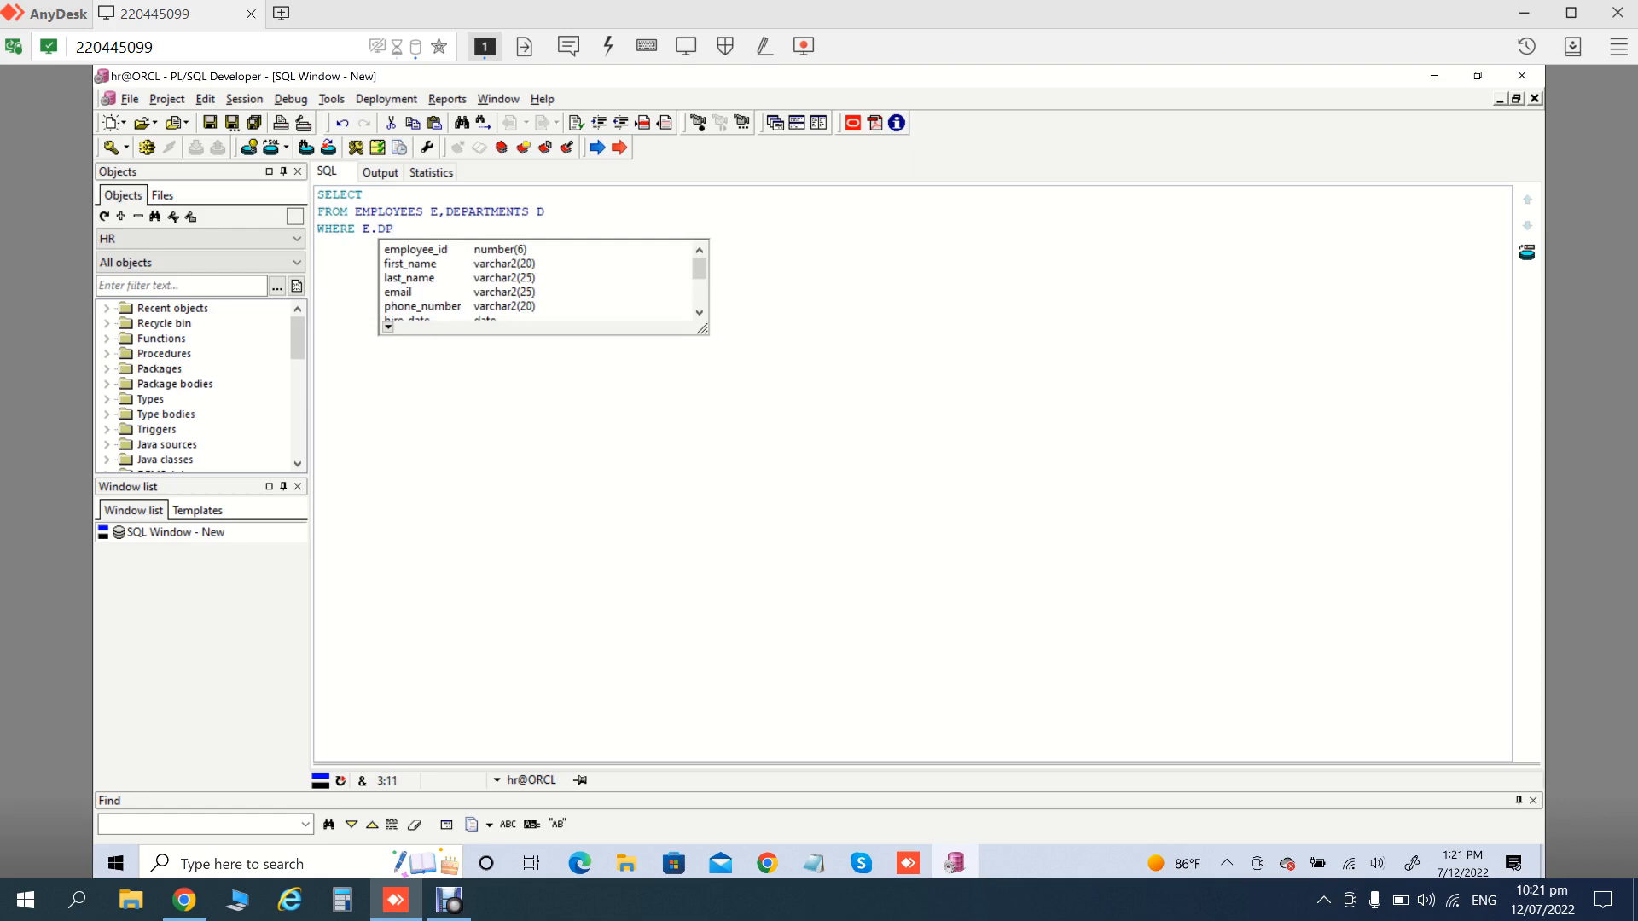
{"action": "key", "text": "BackSpace"}
{"action": "type", "text": "E"}
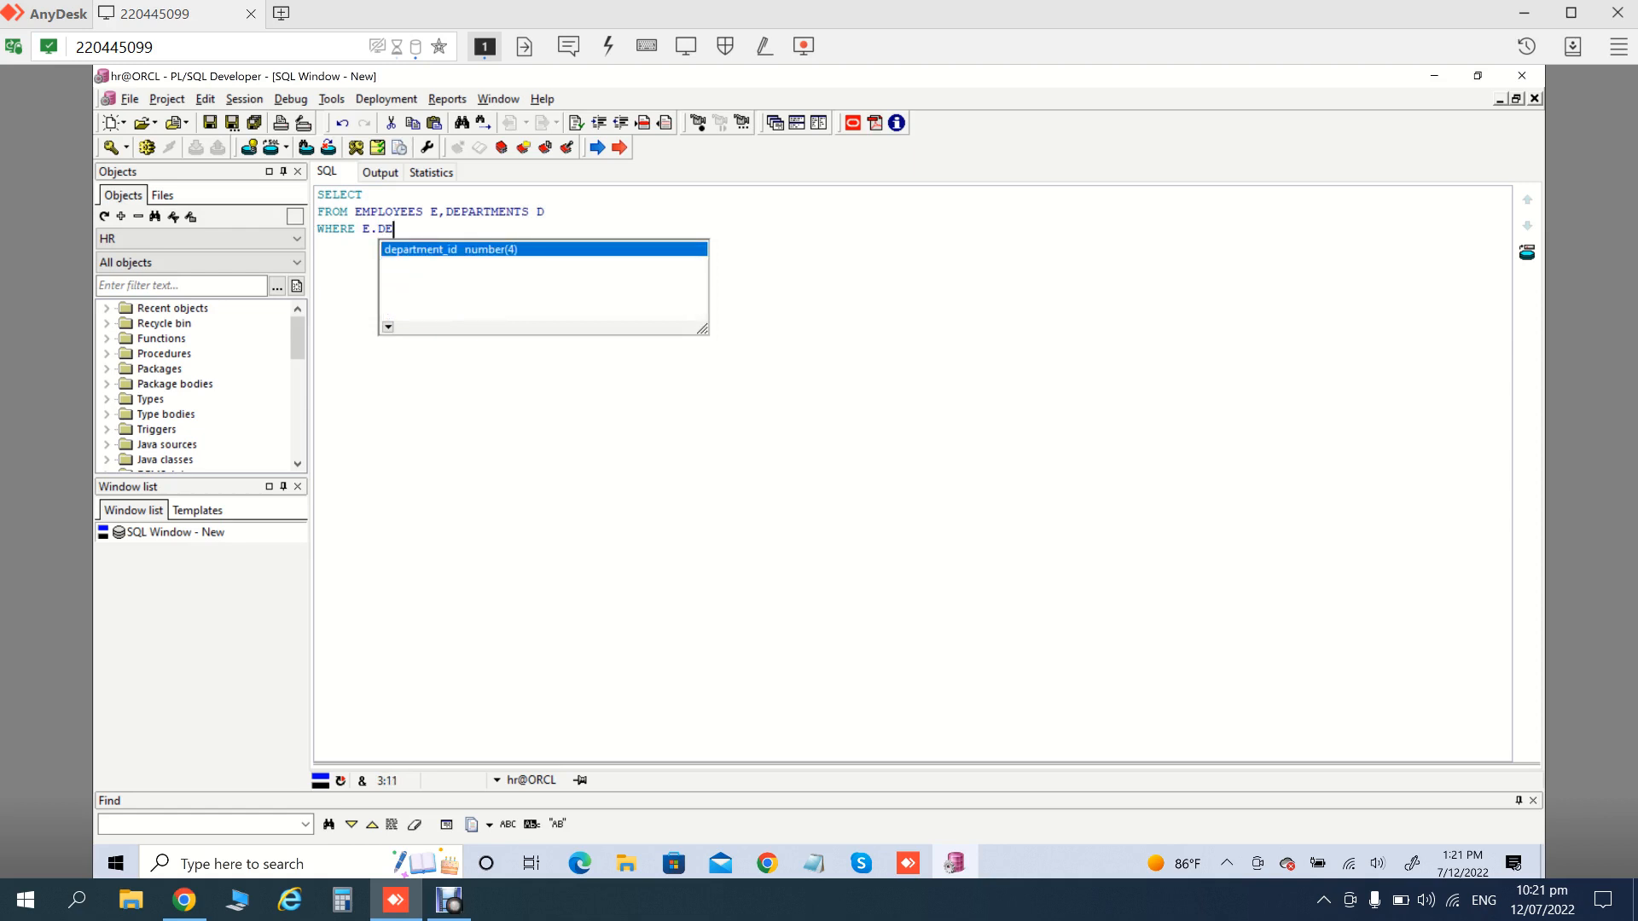
{"action": "key", "text": "Return"}
{"action": "type", "text": "= D."}
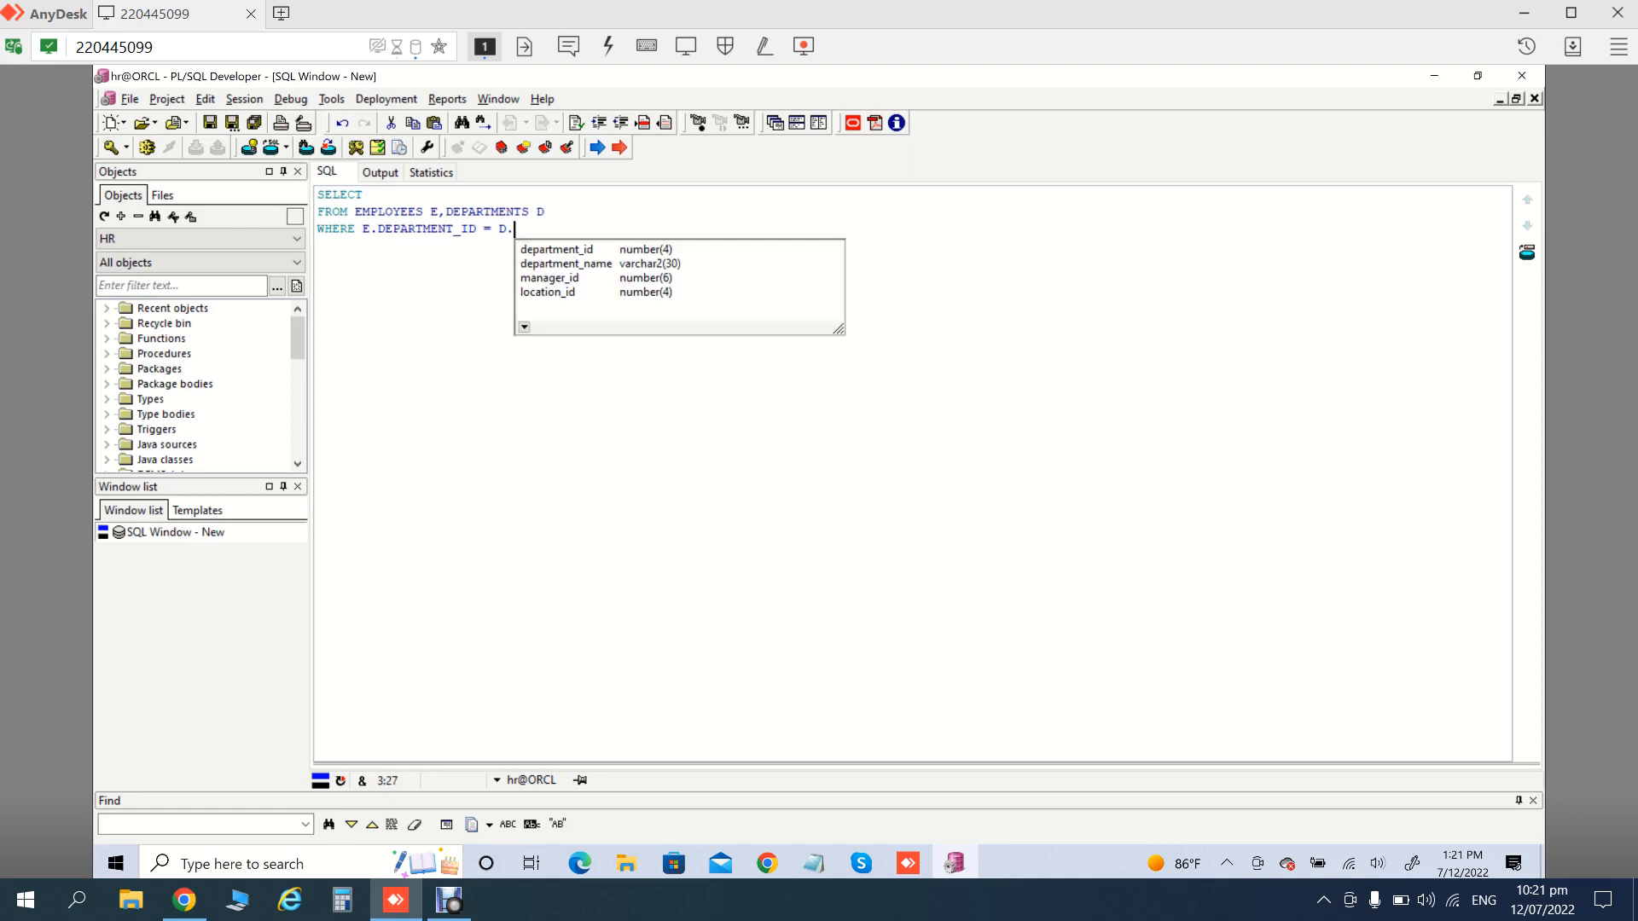
{"action": "type", "text": "DE"}
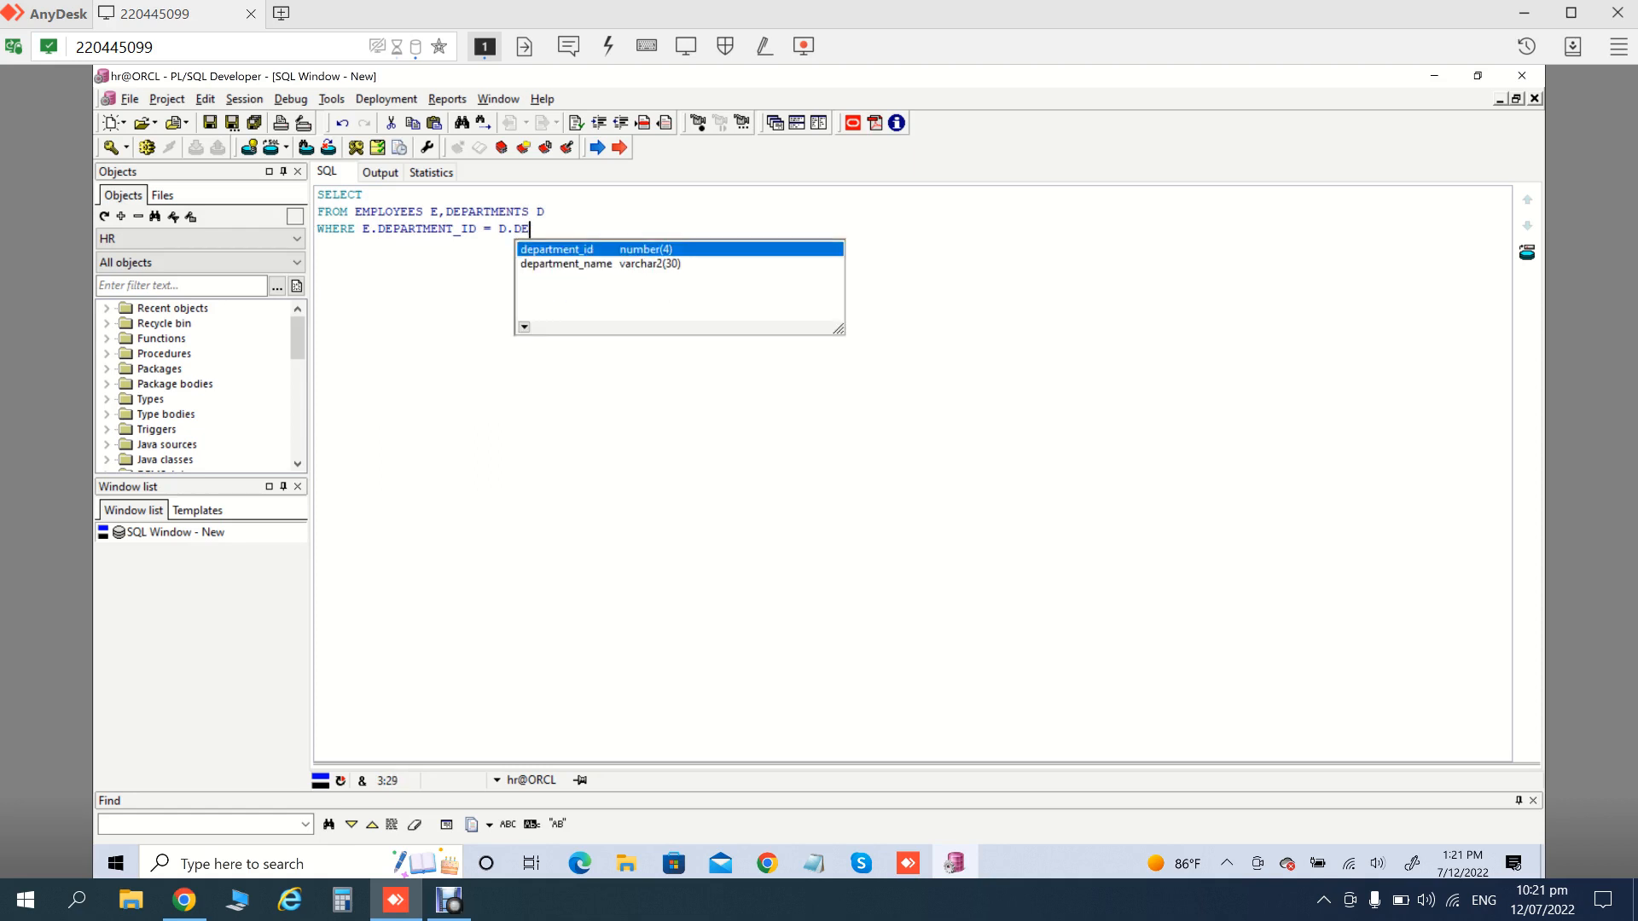
{"action": "key", "text": "Return"}
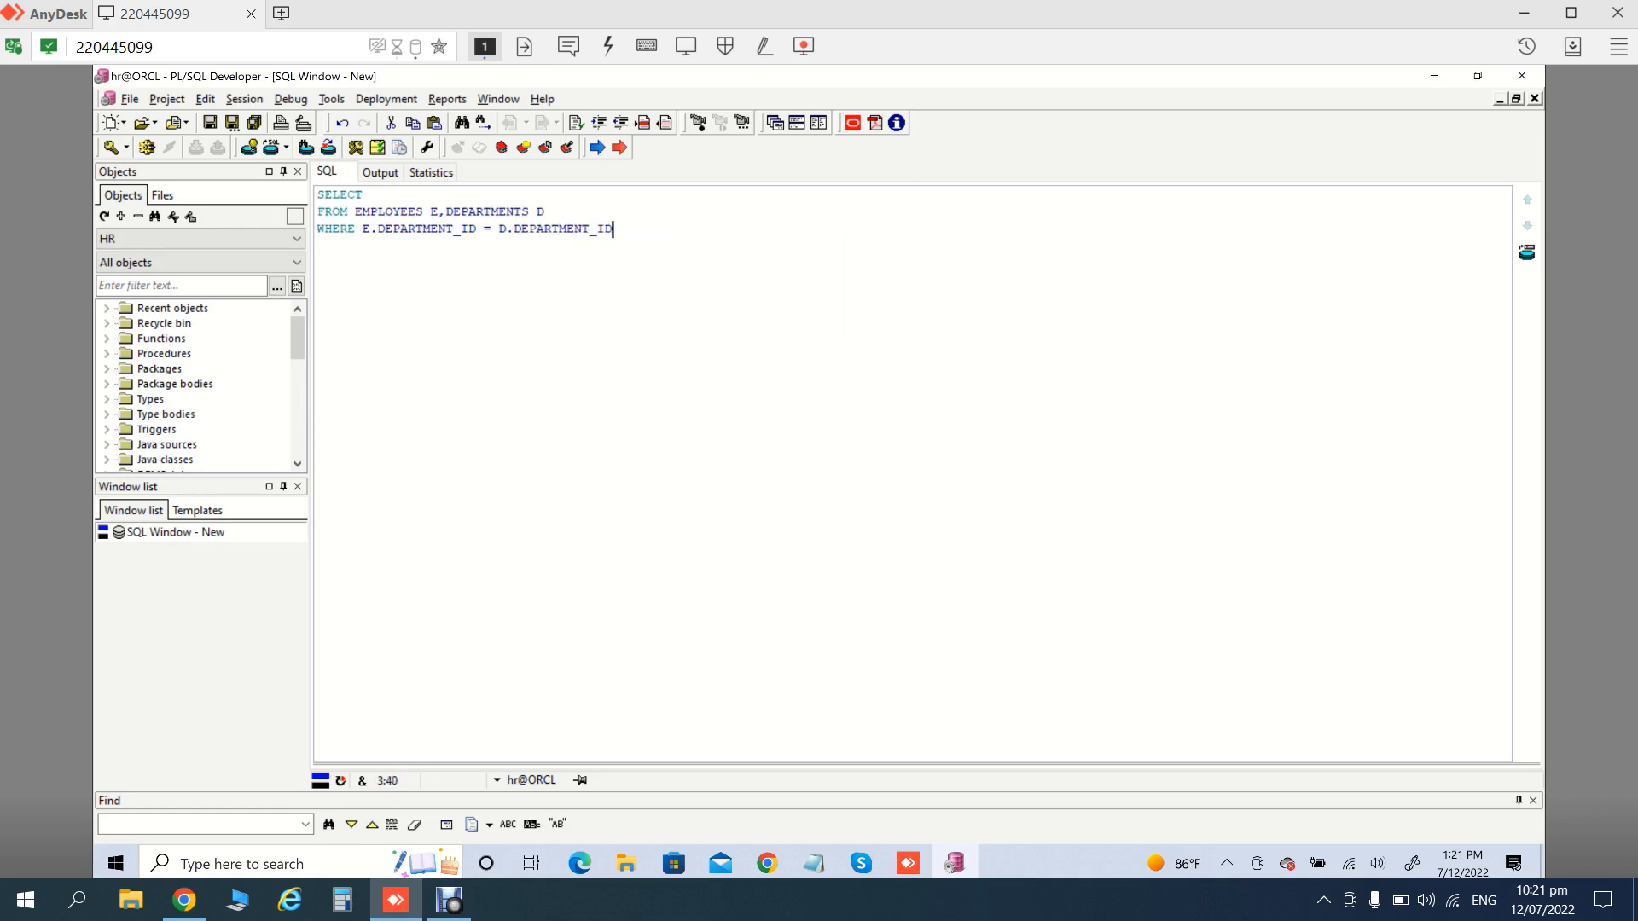
Select D.DEPARTMENT_NAME and SUM(E.SALARY) aliased DEPT_WISE_SAL
{"action": "left_click", "coordinate": [372, 196]}
{"action": "type", "text": "D."}
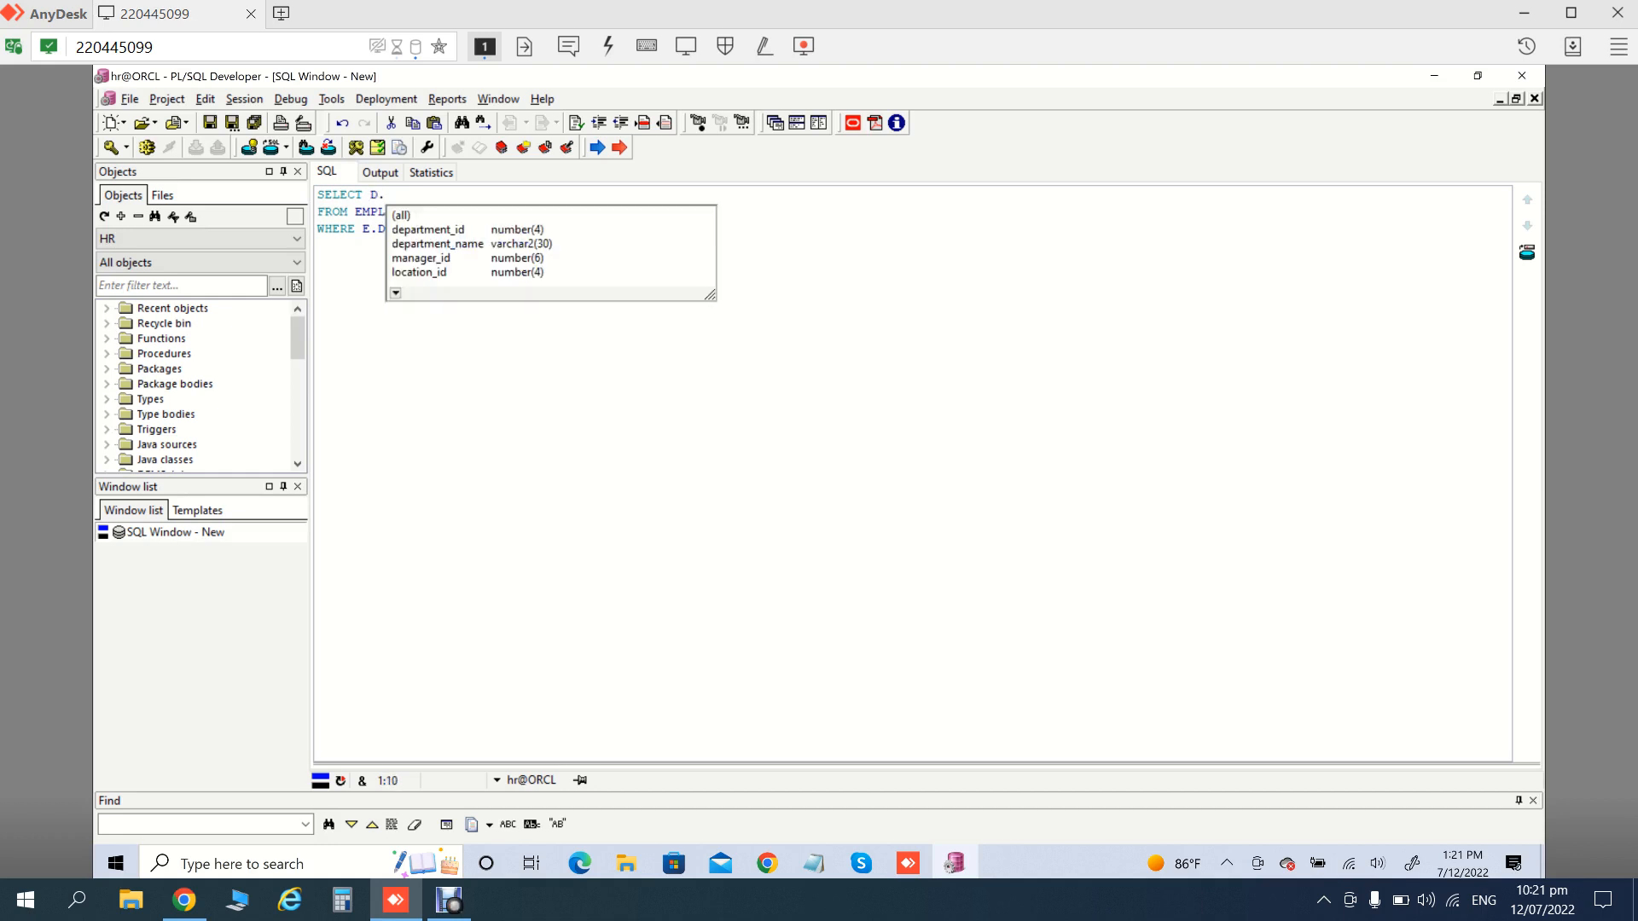
{"action": "type", "text": "D"}
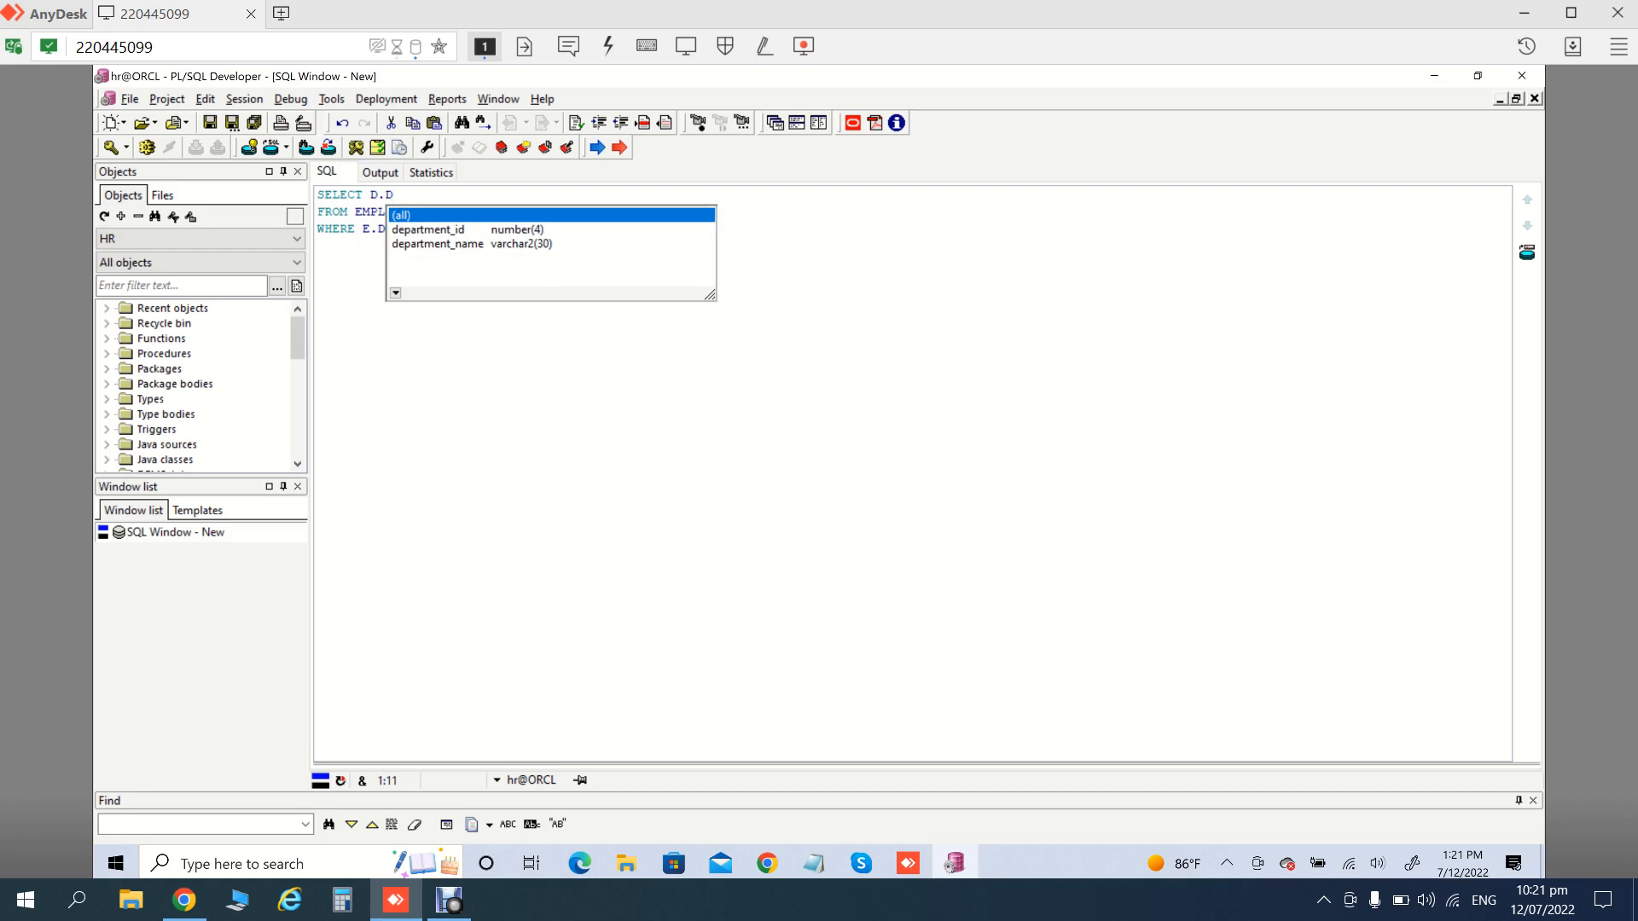
{"action": "key", "text": "Down"}
{"action": "key", "text": "Down"}
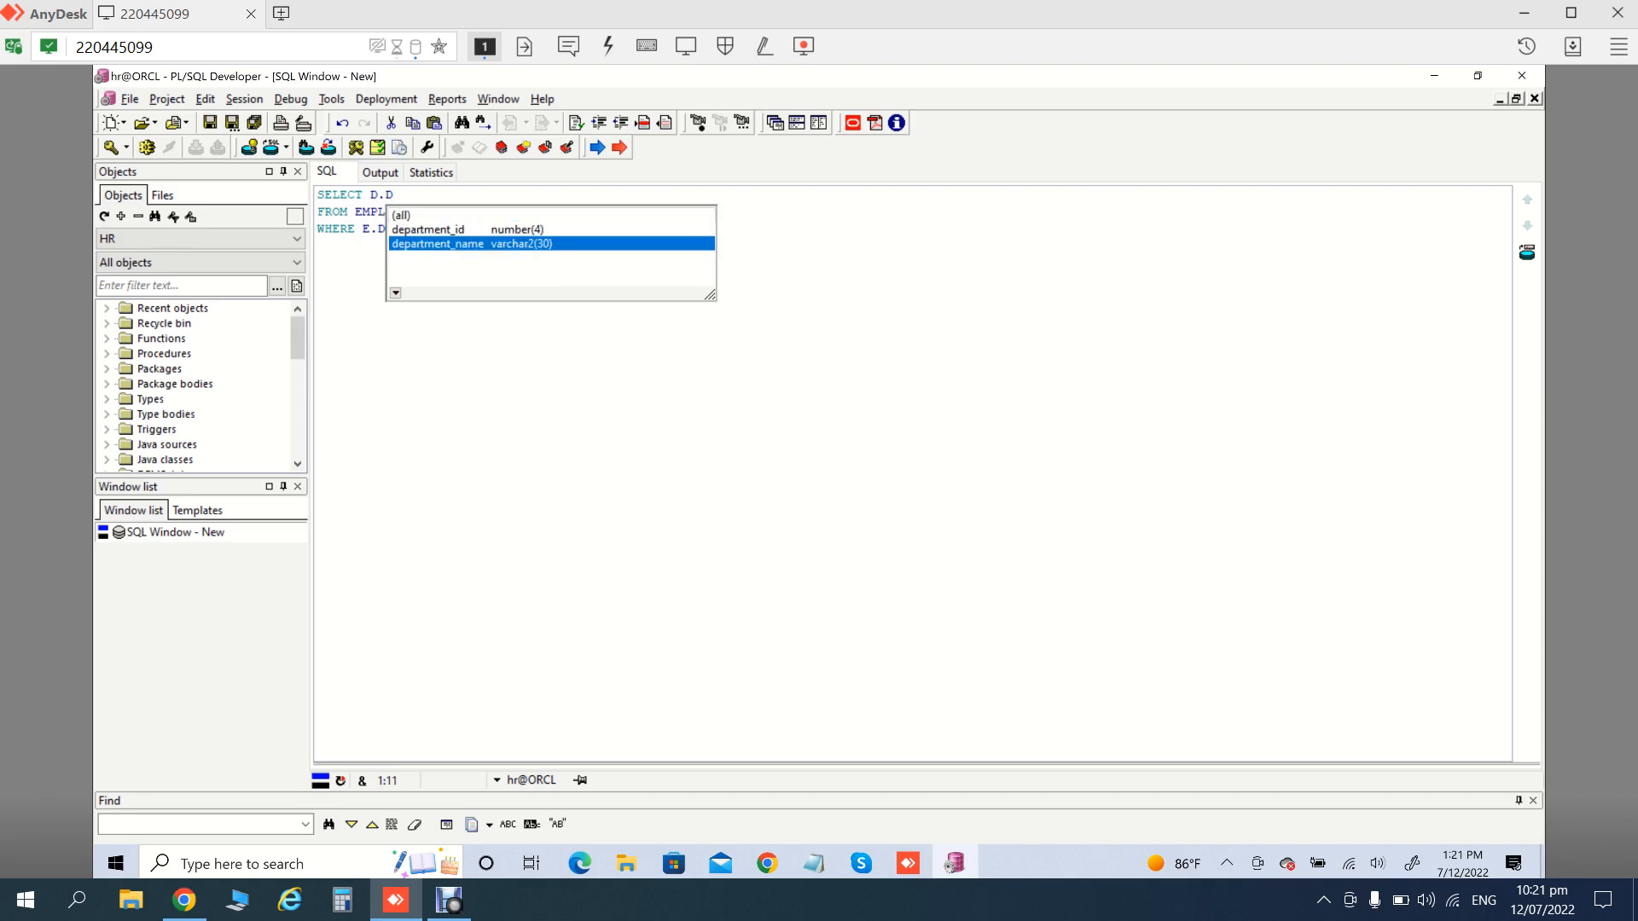
{"action": "key", "text": "Return"}
{"action": "type", "text": ",E."}
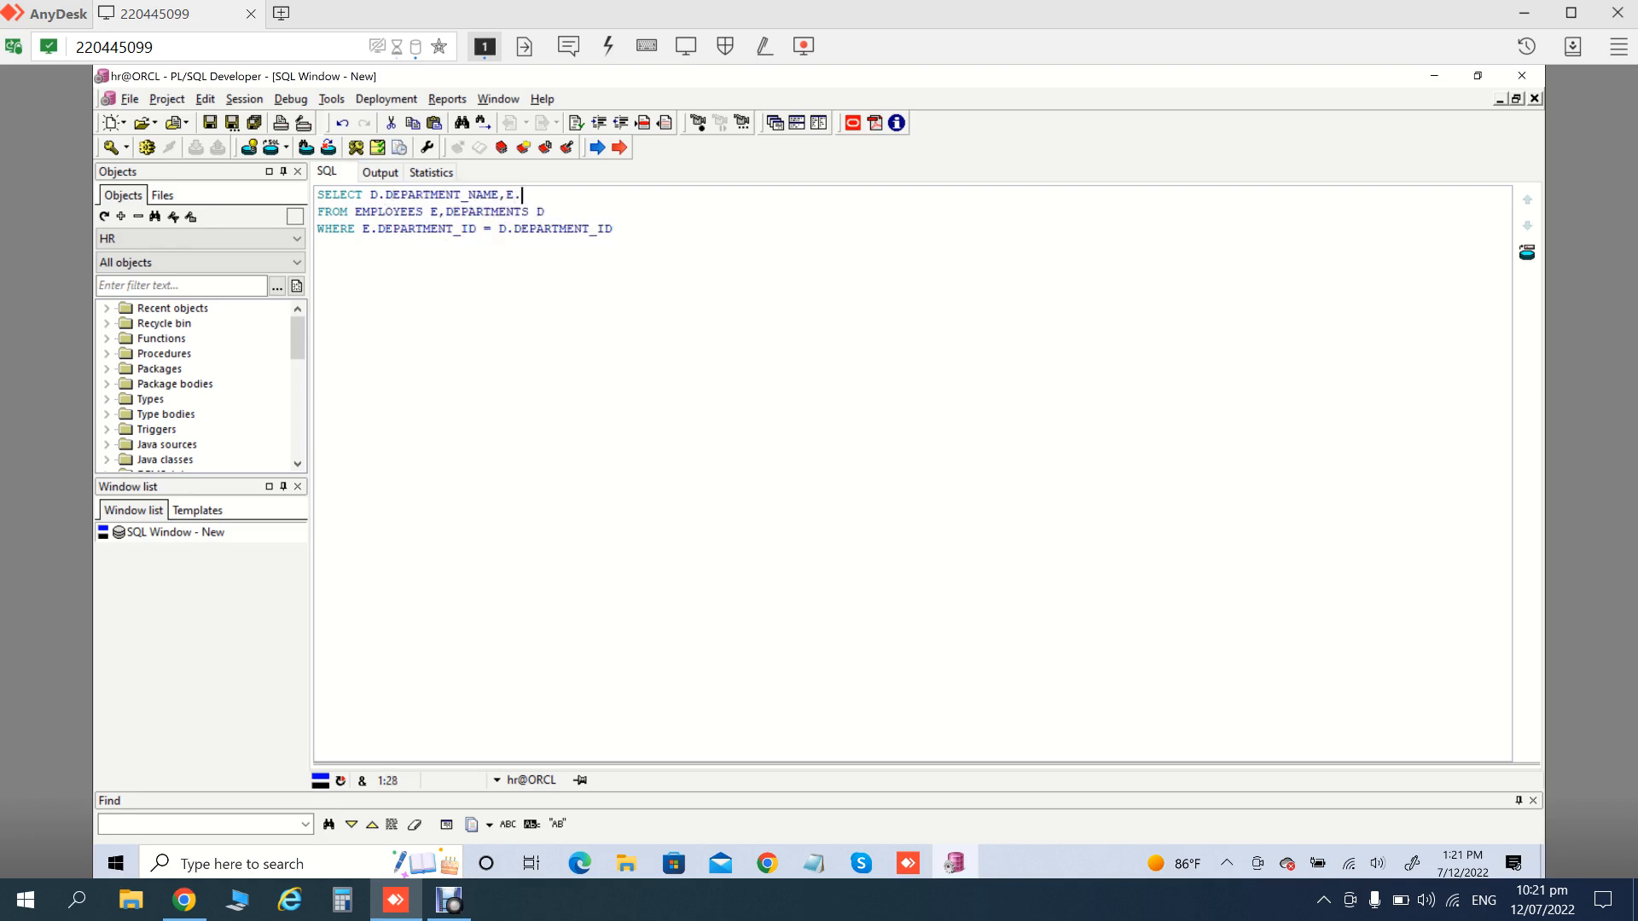
{"action": "type", "text": "SA"}
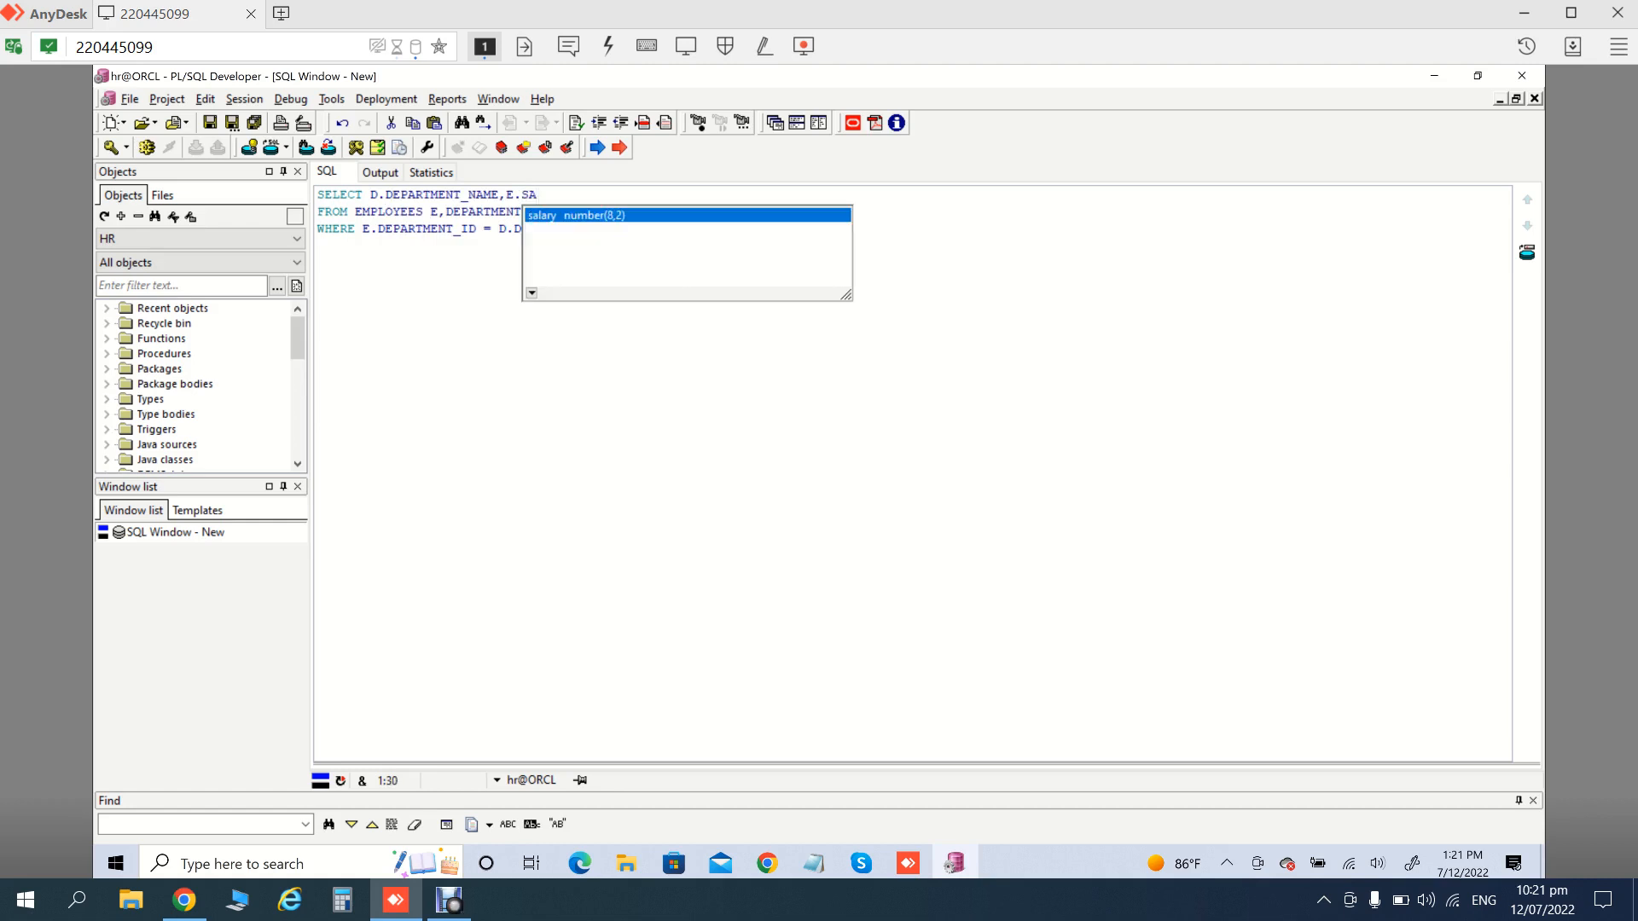
{"action": "key", "text": "Return"}
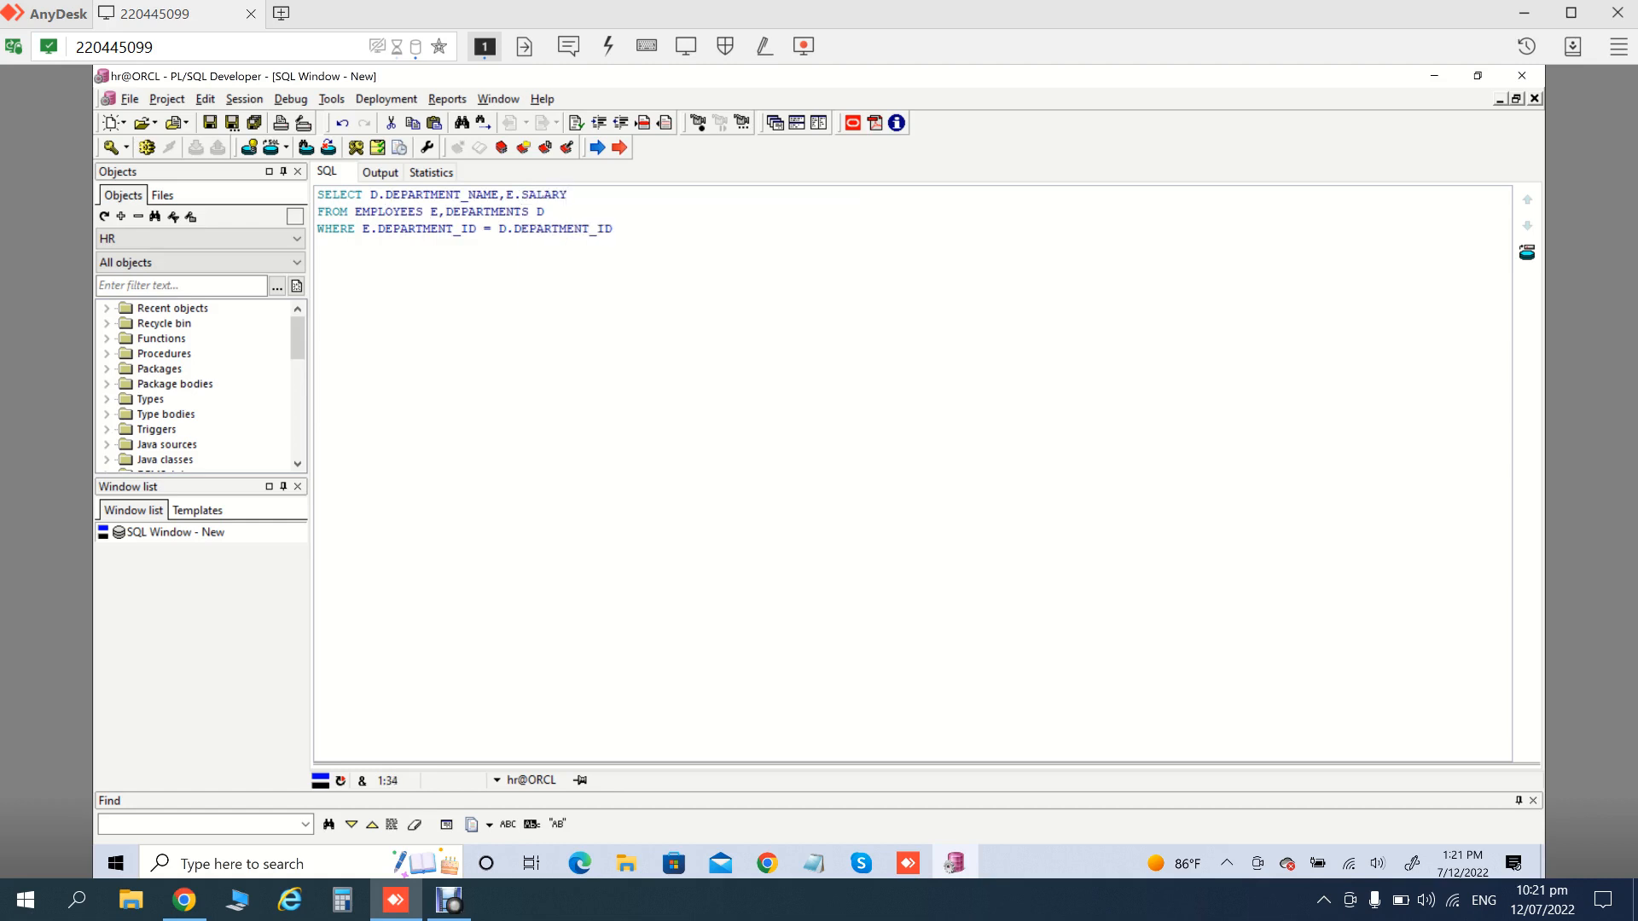
{"action": "type", "text": ")"}
{"action": "key", "text": "Left"}
{"action": "key", "text": "Left"}
{"action": "key", "text": "Left"}
{"action": "key", "text": "Left"}
{"action": "key", "text": "Left"}
{"action": "key", "text": "Left"}
{"action": "key", "text": "Left"}
{"action": "key", "text": "Left"}
{"action": "key", "text": "Left"}
{"action": "type", "text": "SUM("}
{"action": "key", "text": "Right"}
{"action": "key", "text": "Right"}
{"action": "key", "text": "Right"}
{"action": "key", "text": "Right"}
{"action": "left_click", "coordinate": [604, 196]}
{"action": "type", "text": "DEPT_WI"}
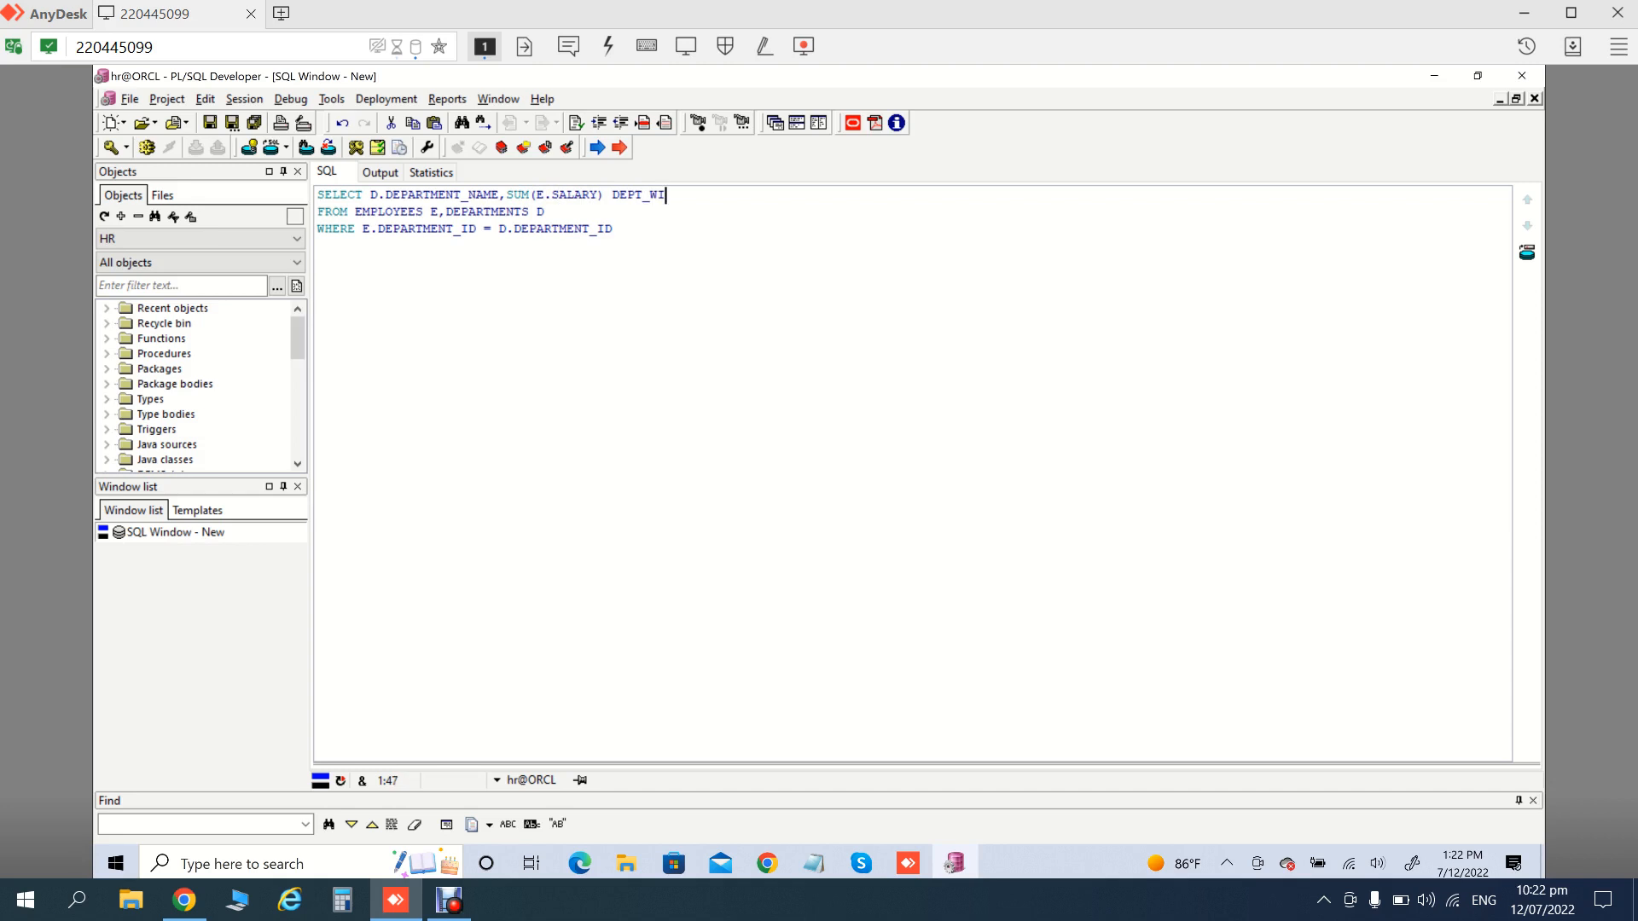
{"action": "type", "text": "SE_SAL"}
Add GROUP BY D.DEPARTMENT_NAME and run the query with F8
{"action": "left_click", "coordinate": [614, 229]}
{"action": "key", "text": "Return"}
{"action": "type", "text": "GROUP BY D."}
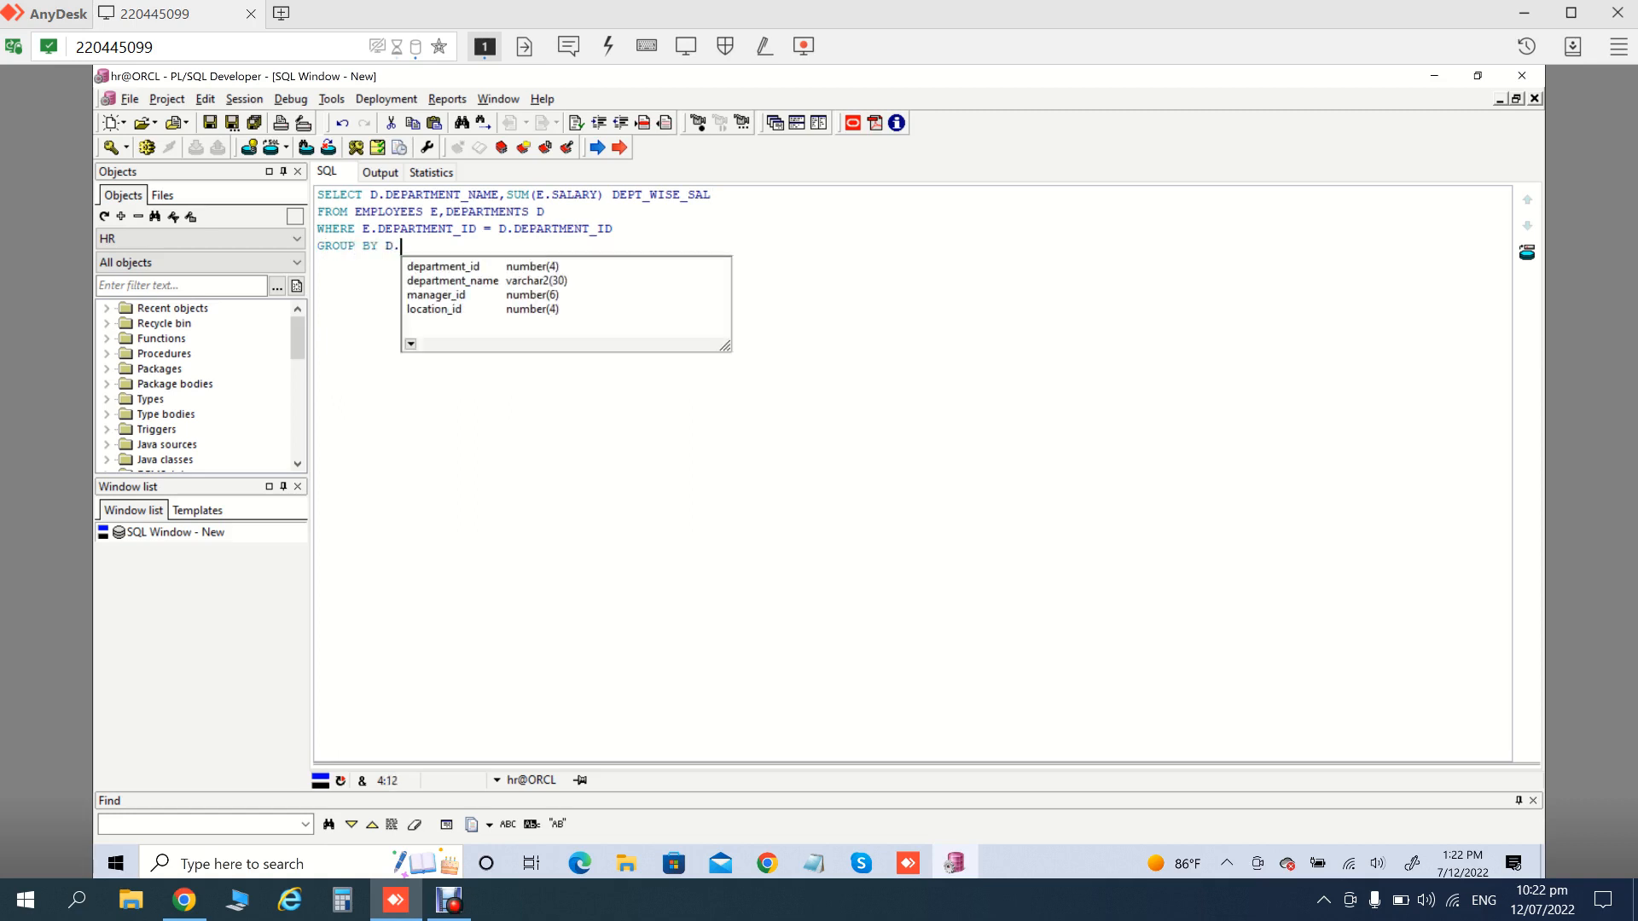
{"action": "key", "text": "Down"}
{"action": "key", "text": "Down"}
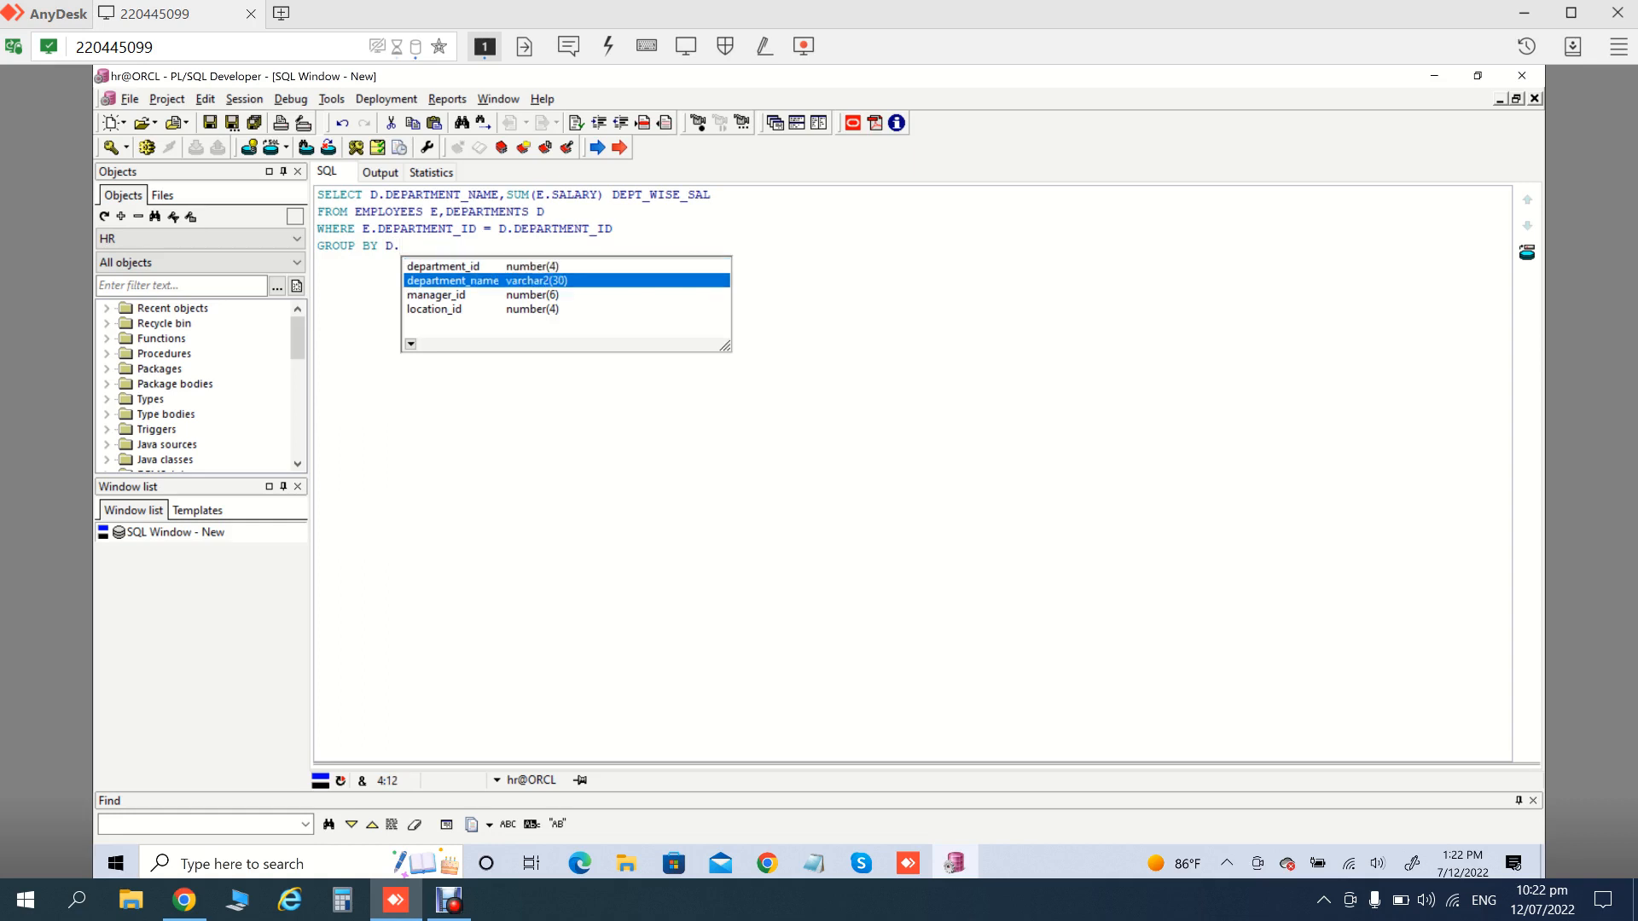
{"action": "key", "text": "Return"}
{"action": "key", "text": "F8"}
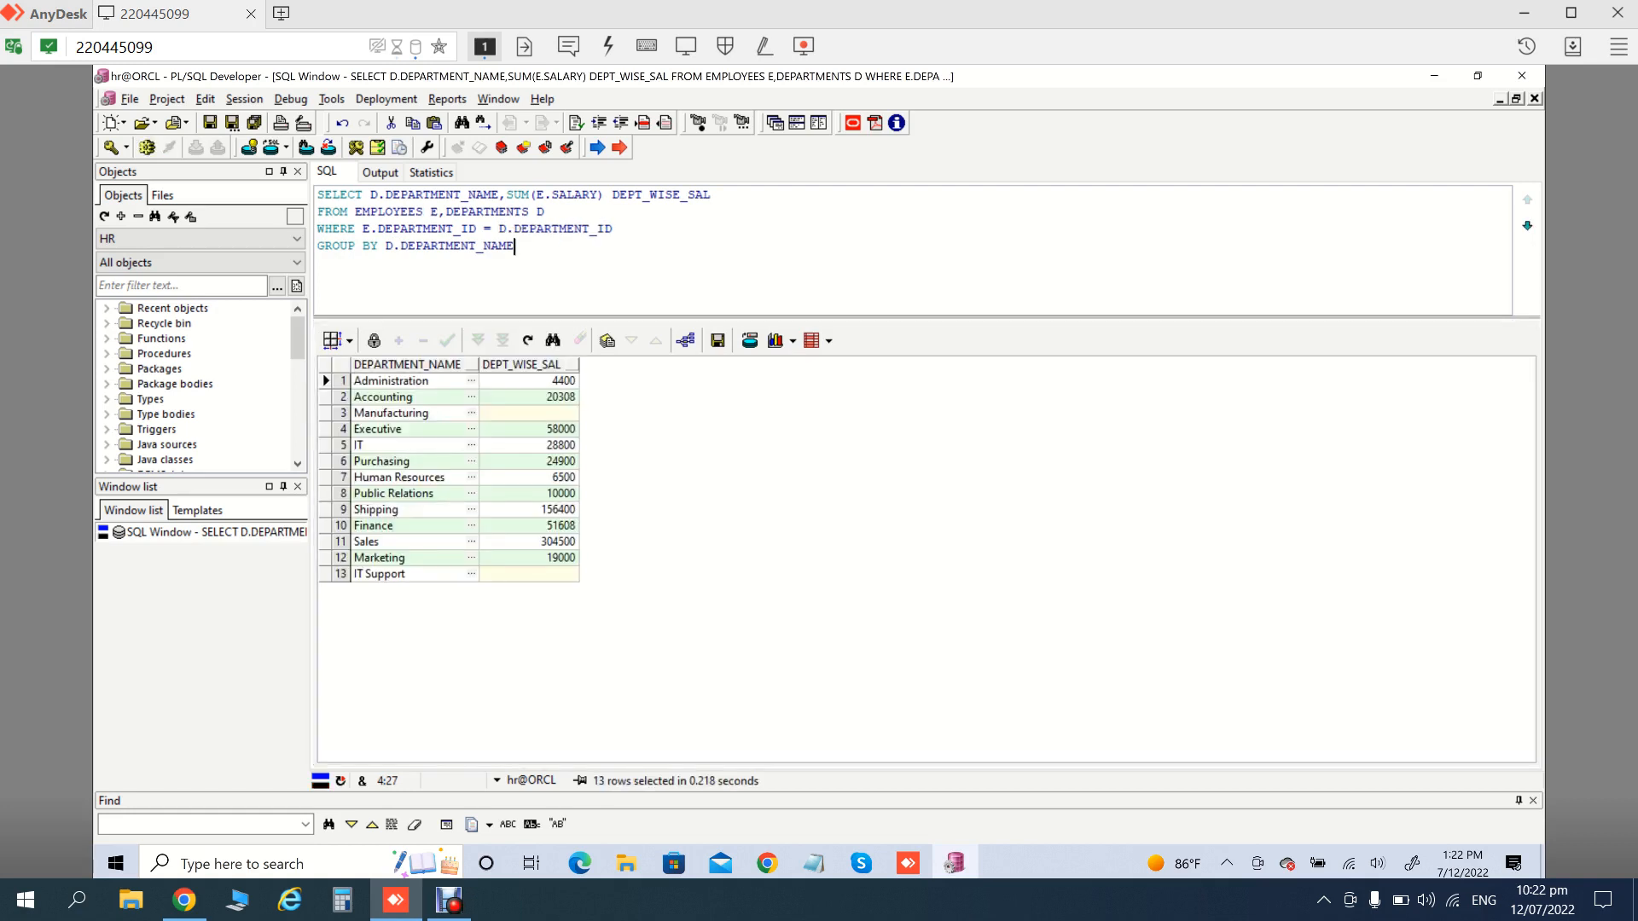
Add ORDER BY D.DEPARTMENT_NAME and rerun the query
{"action": "key", "text": "Return"}
{"action": "type", "text": "ORDER BY D."}
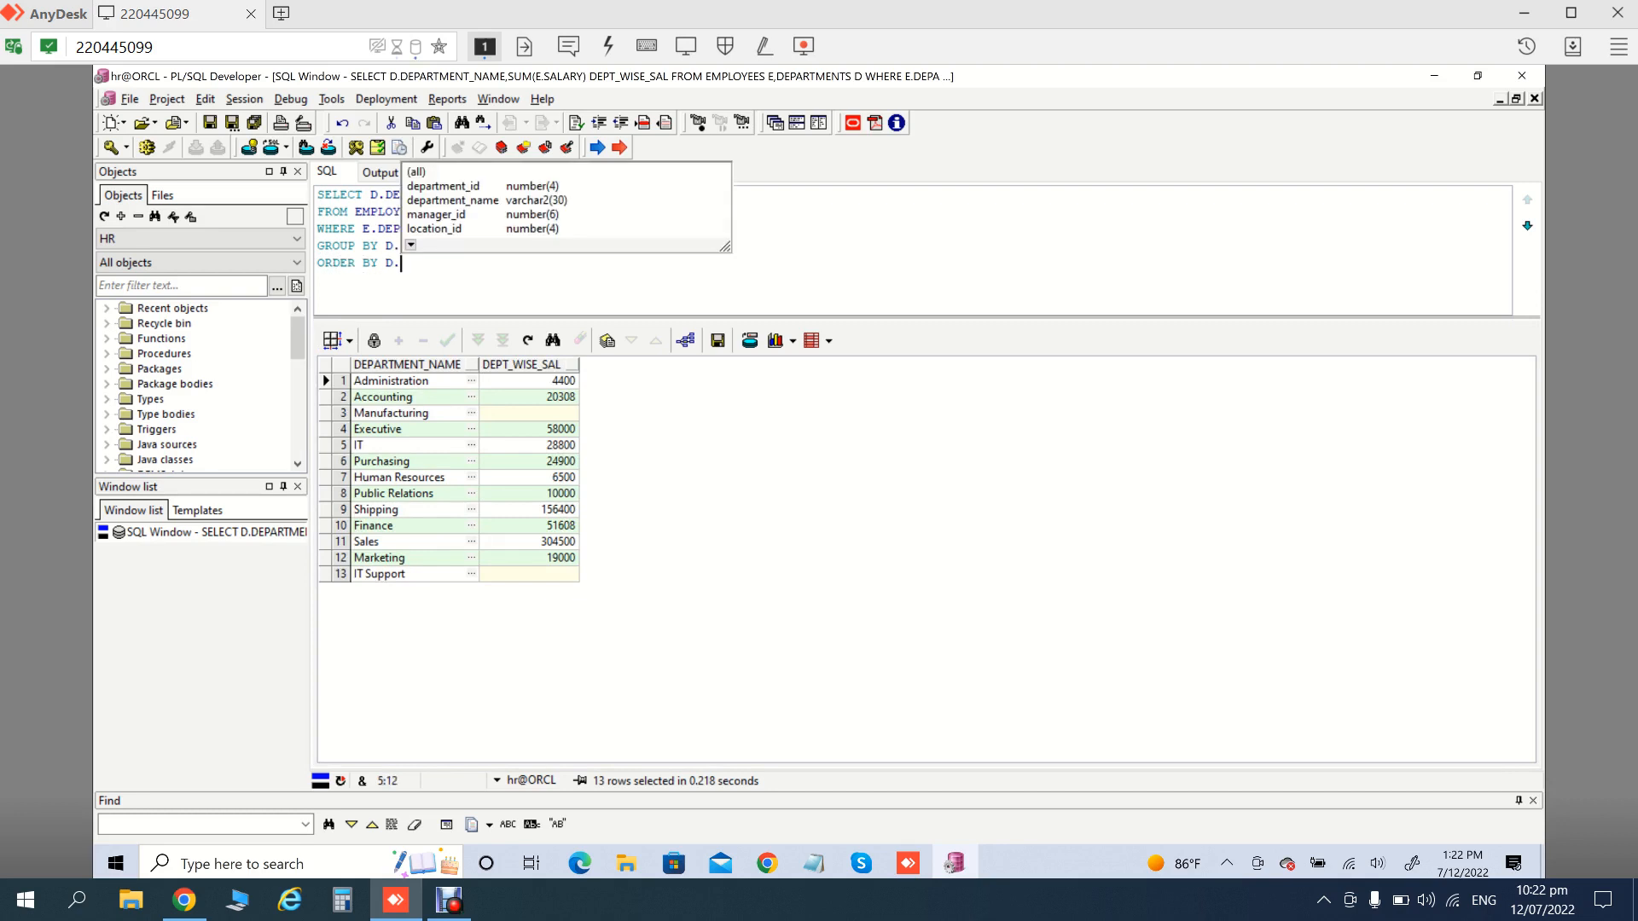
{"action": "left_click", "coordinate": [453, 200]}
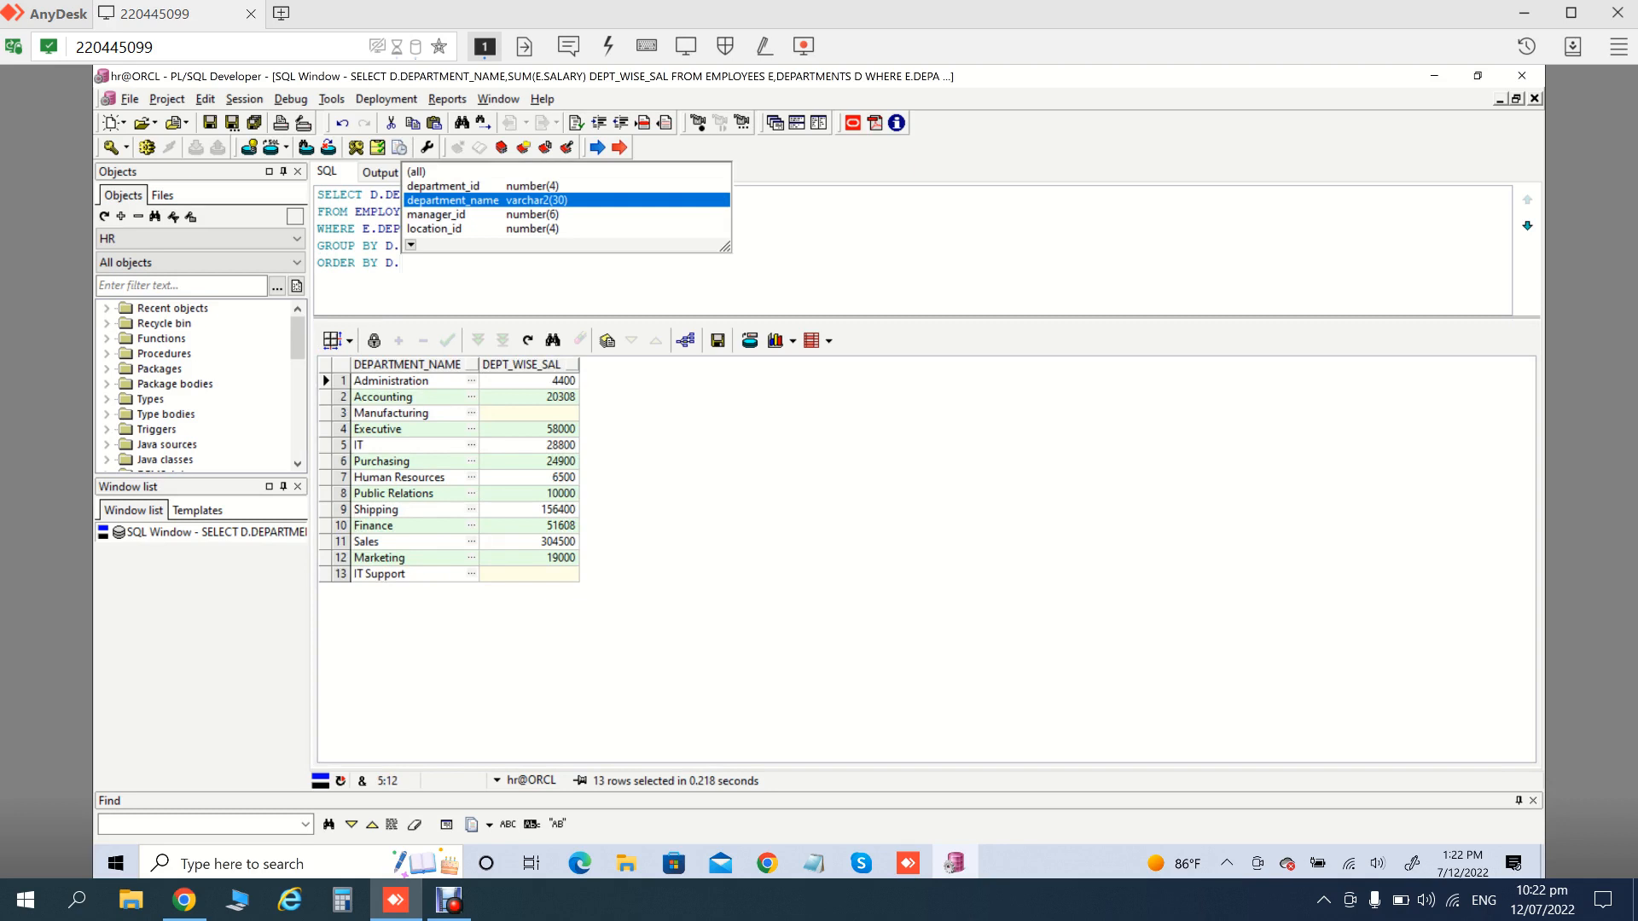
{"action": "key", "text": "Return"}
{"action": "key", "text": "F8"}
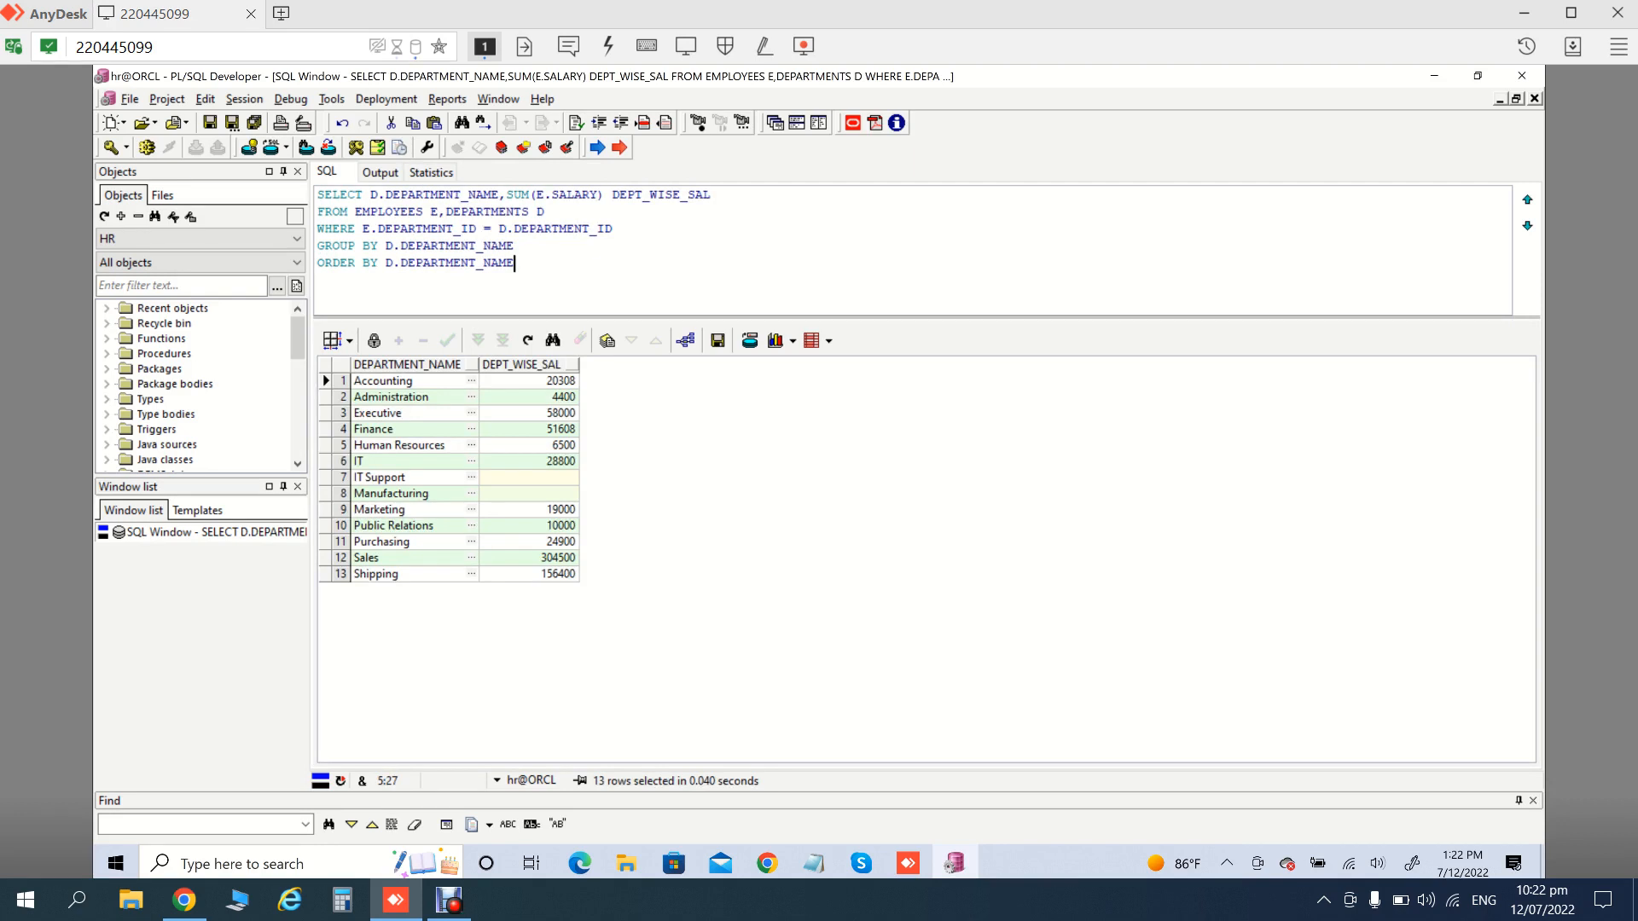
Change the sum to SUM(NVL(E.SALARY,0)), rerun it, and select the whole query
{"action": "left_click", "coordinate": [536, 195]}
{"action": "type", "text": "NVL("}
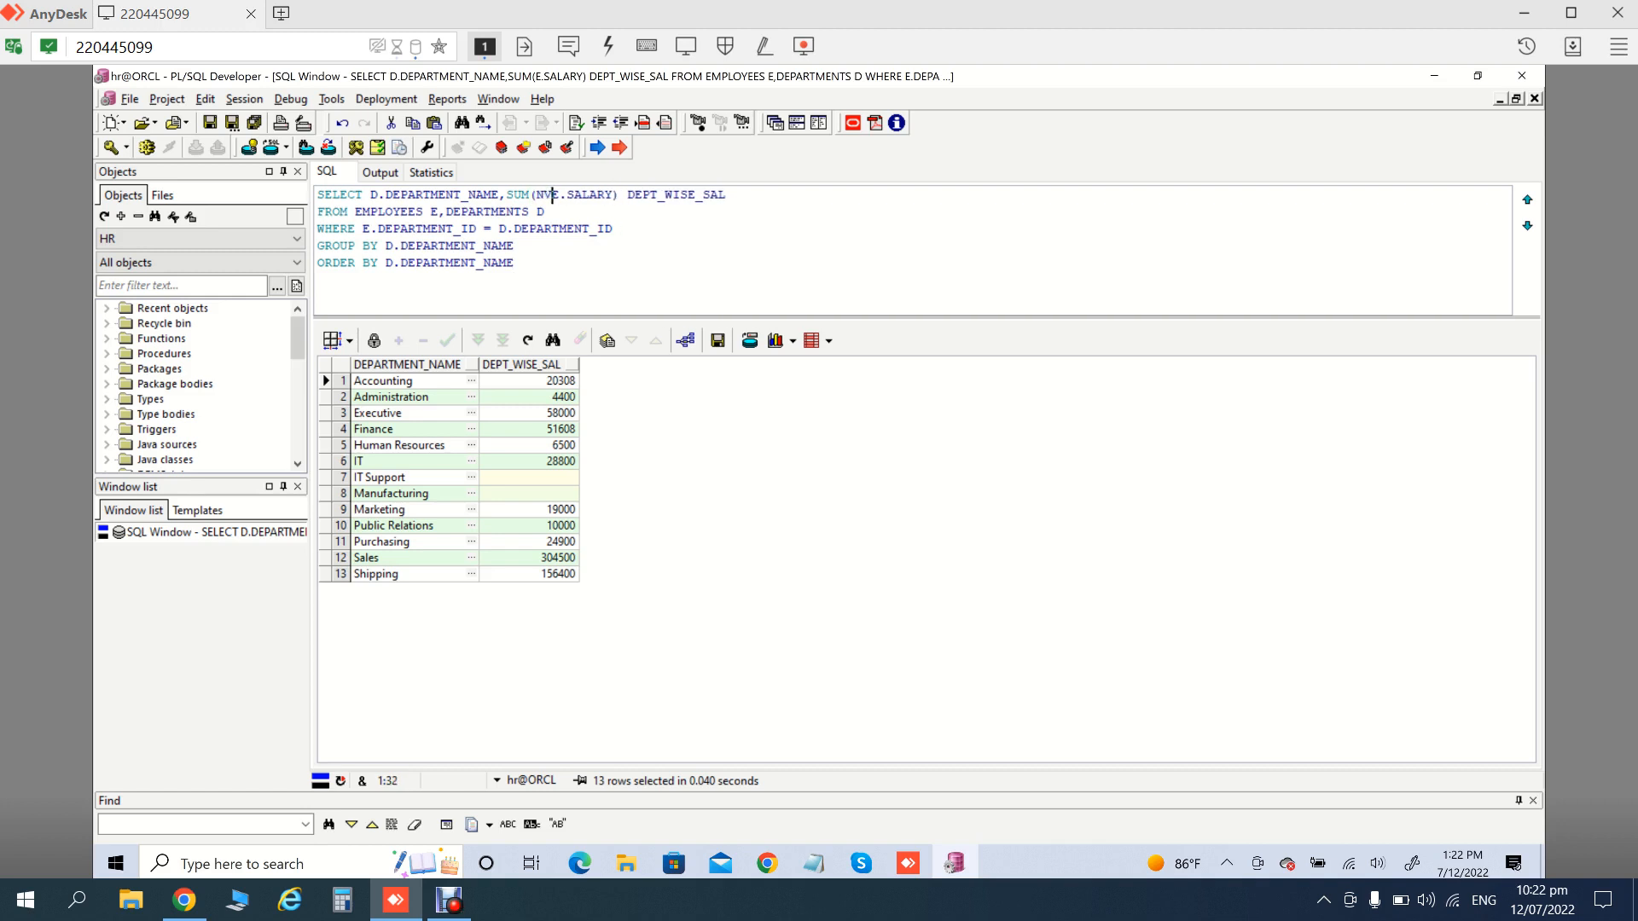
{"action": "key", "text": "Right"}
{"action": "key", "text": "Right"}
{"action": "key", "text": "Right"}
{"action": "key", "text": "Right"}
{"action": "key", "text": "Right"}
{"action": "key", "text": "Right"}
{"action": "key", "text": "Right"}
{"action": "key", "text": "Right"}
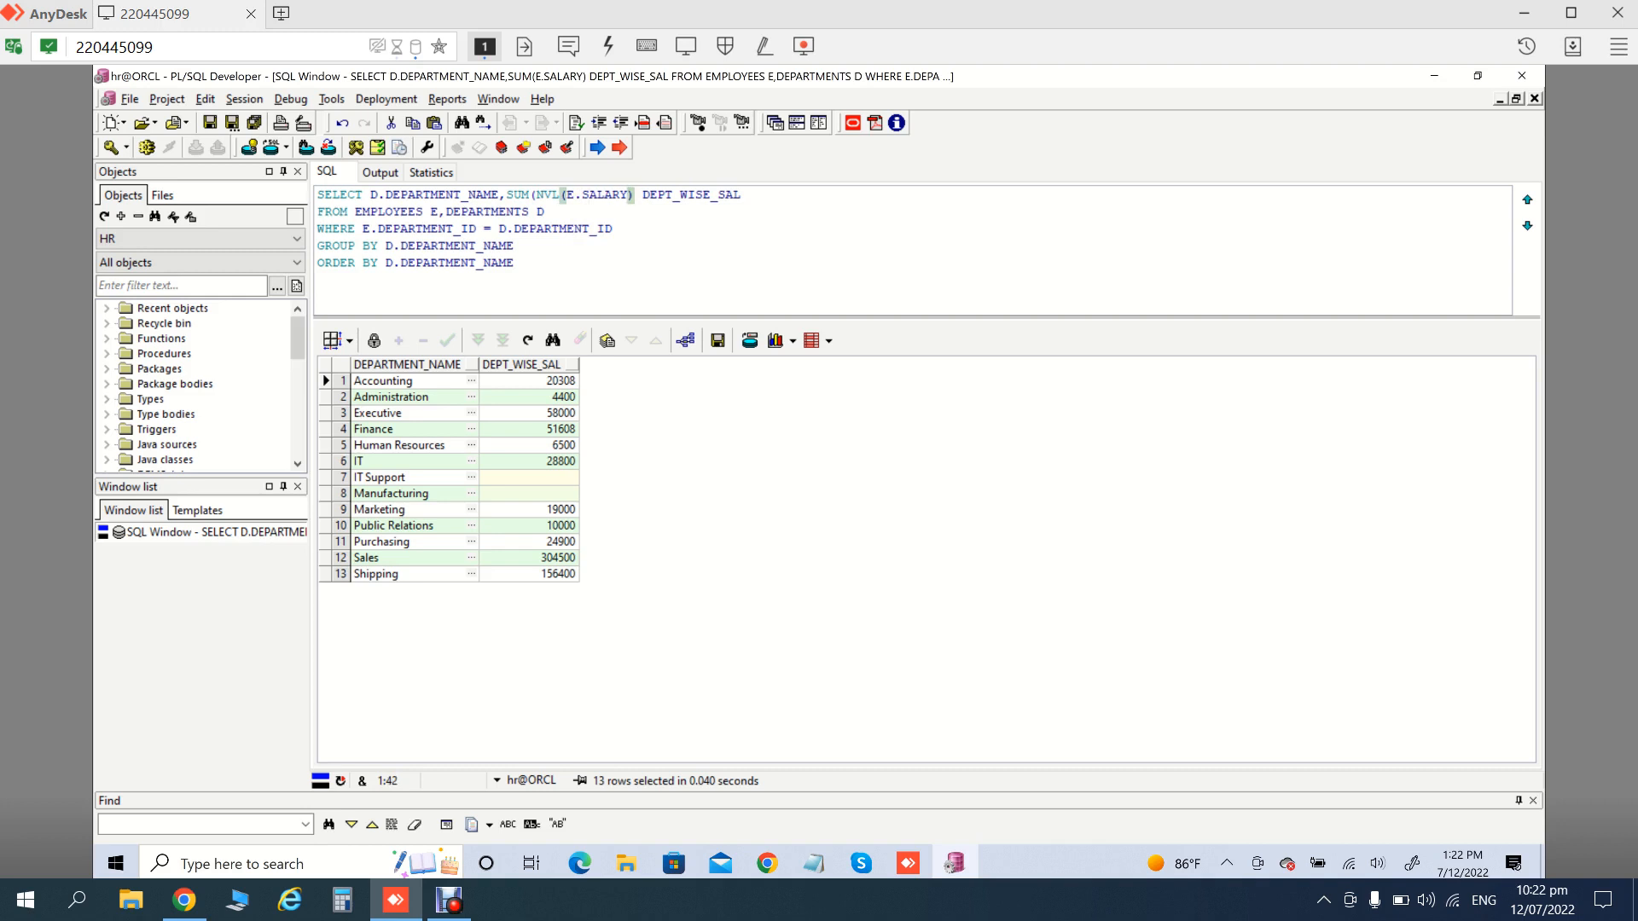
{"action": "type", "text": ",0)"}
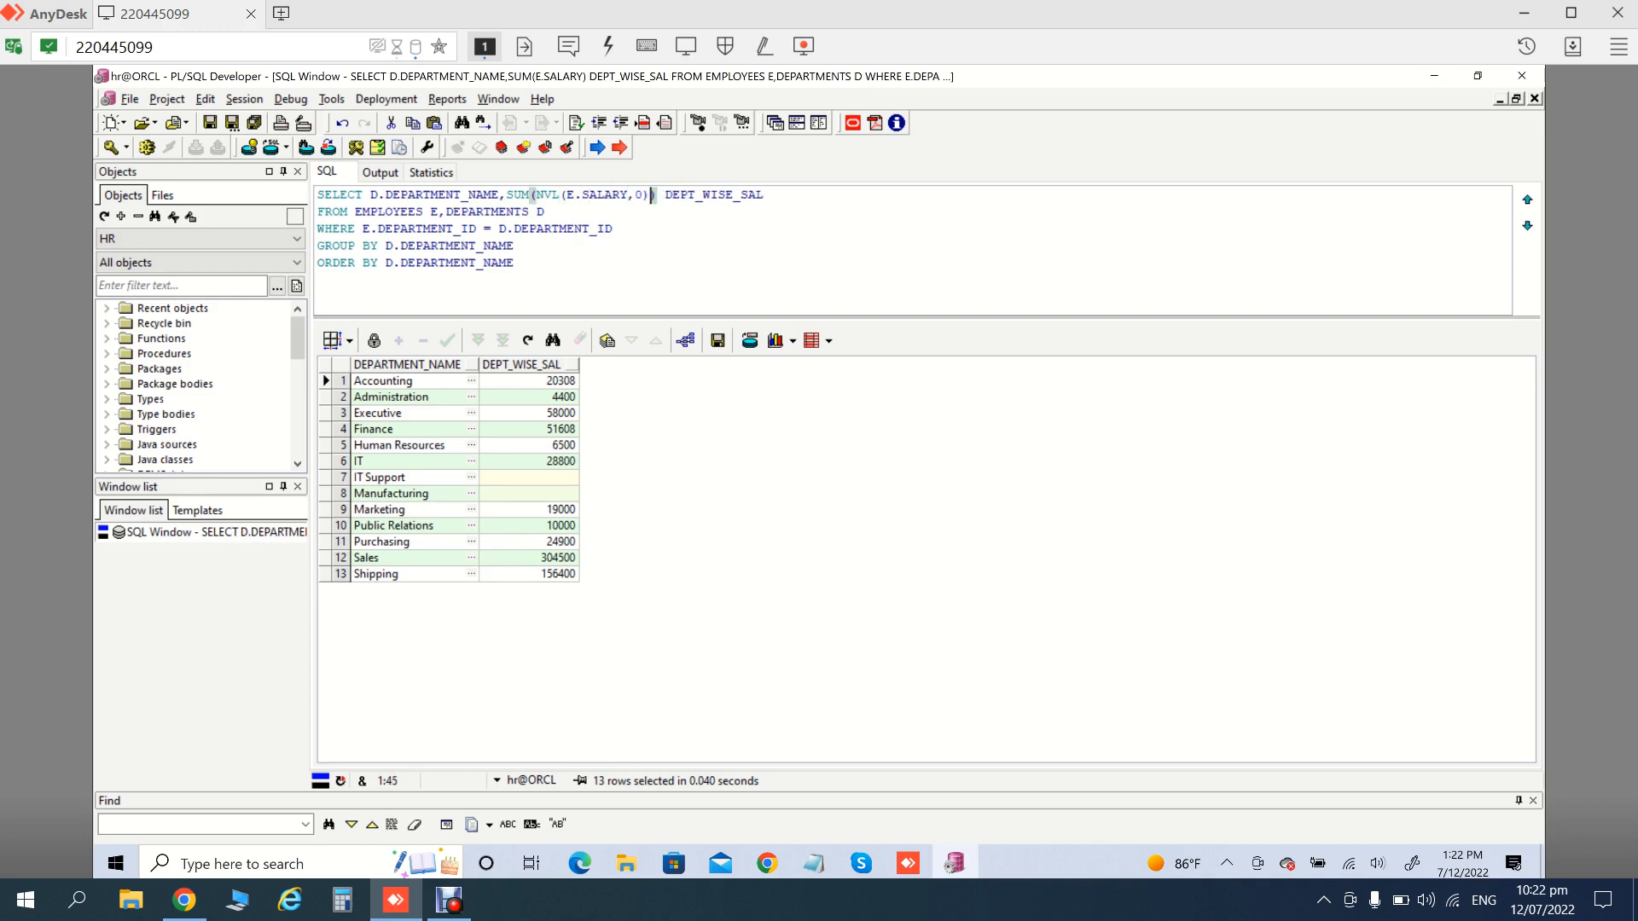
{"action": "key", "text": "F8"}
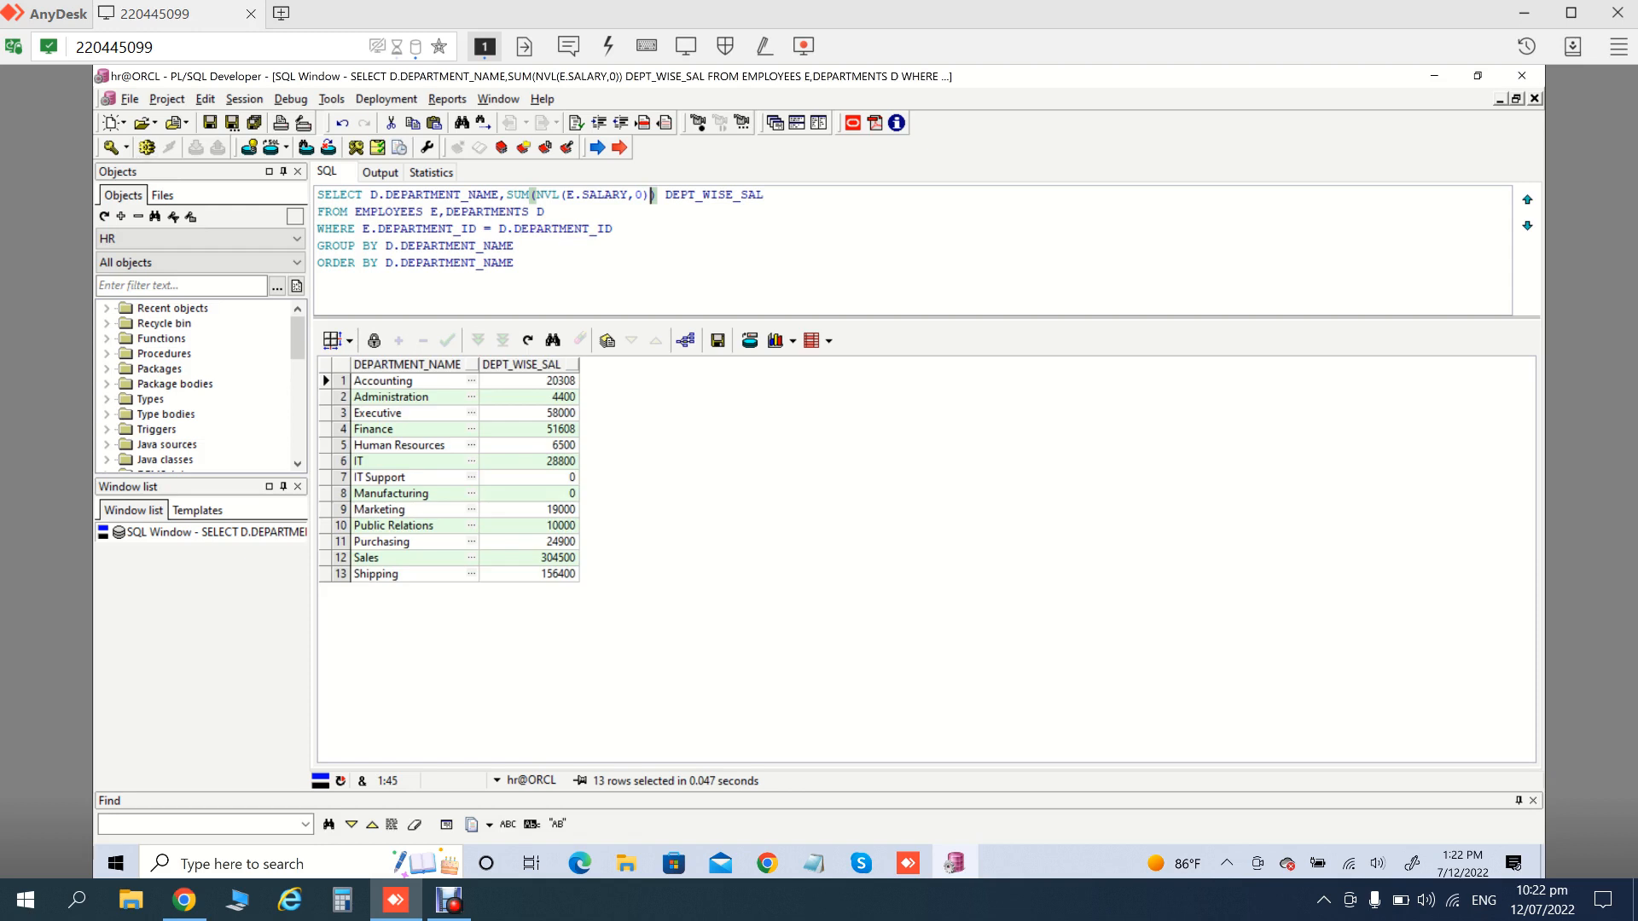
{"action": "key", "text": "ctrl+a"}
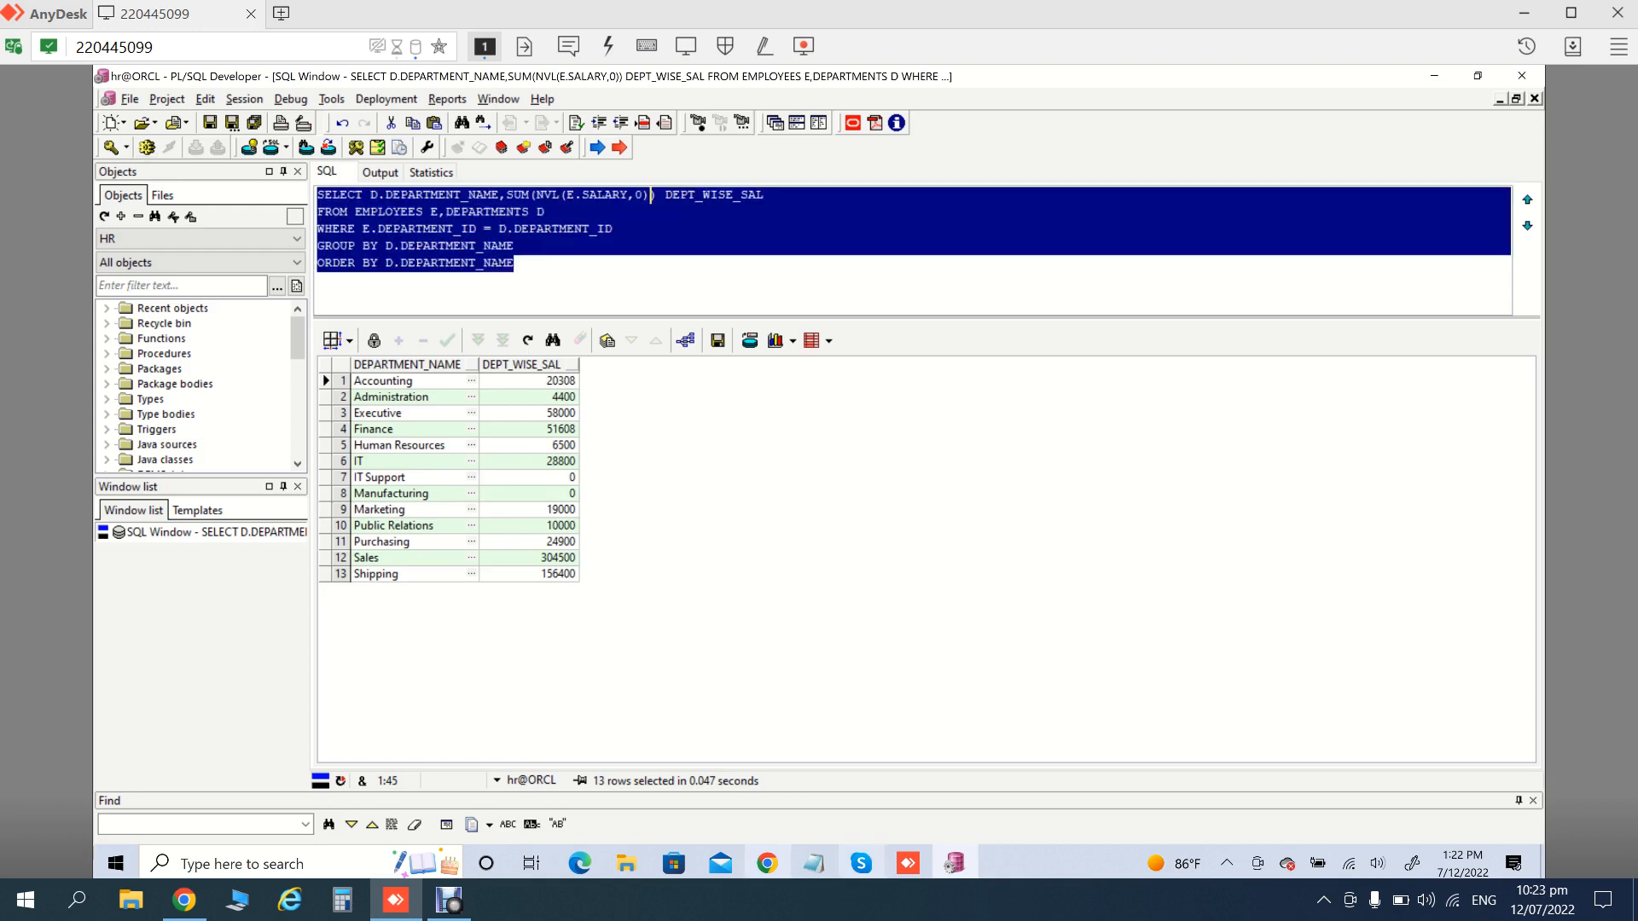
In Chrome's App Builder, open the Human Resource System application and start Create Page
{"action": "mouse_move", "coordinate": [767, 864]}
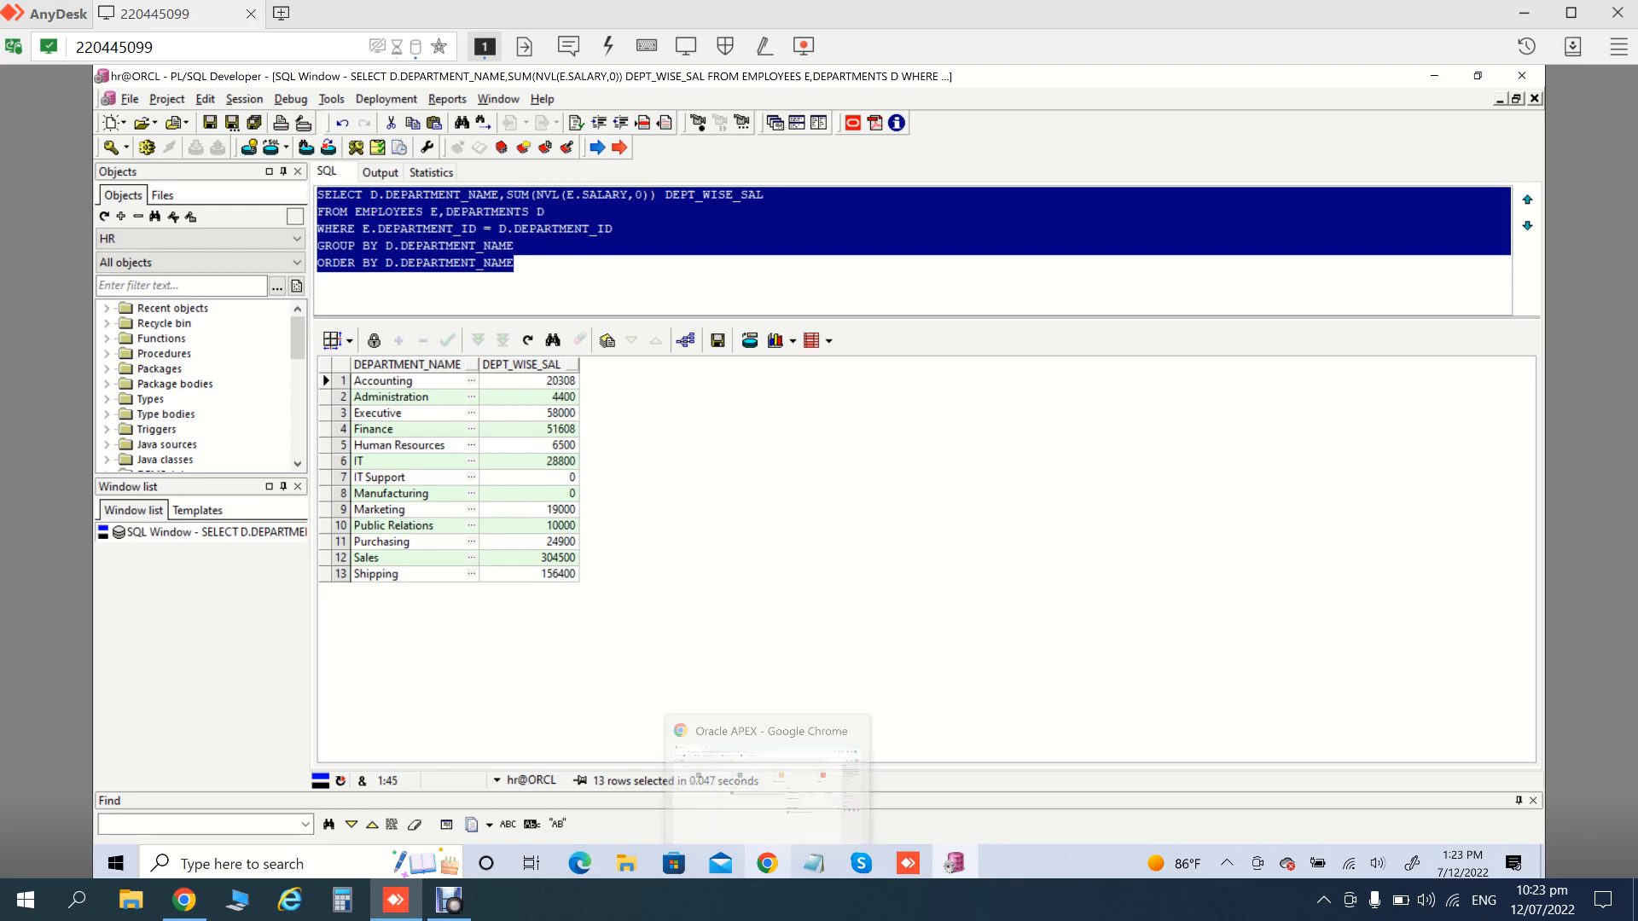
{"action": "left_click", "coordinate": [767, 864]}
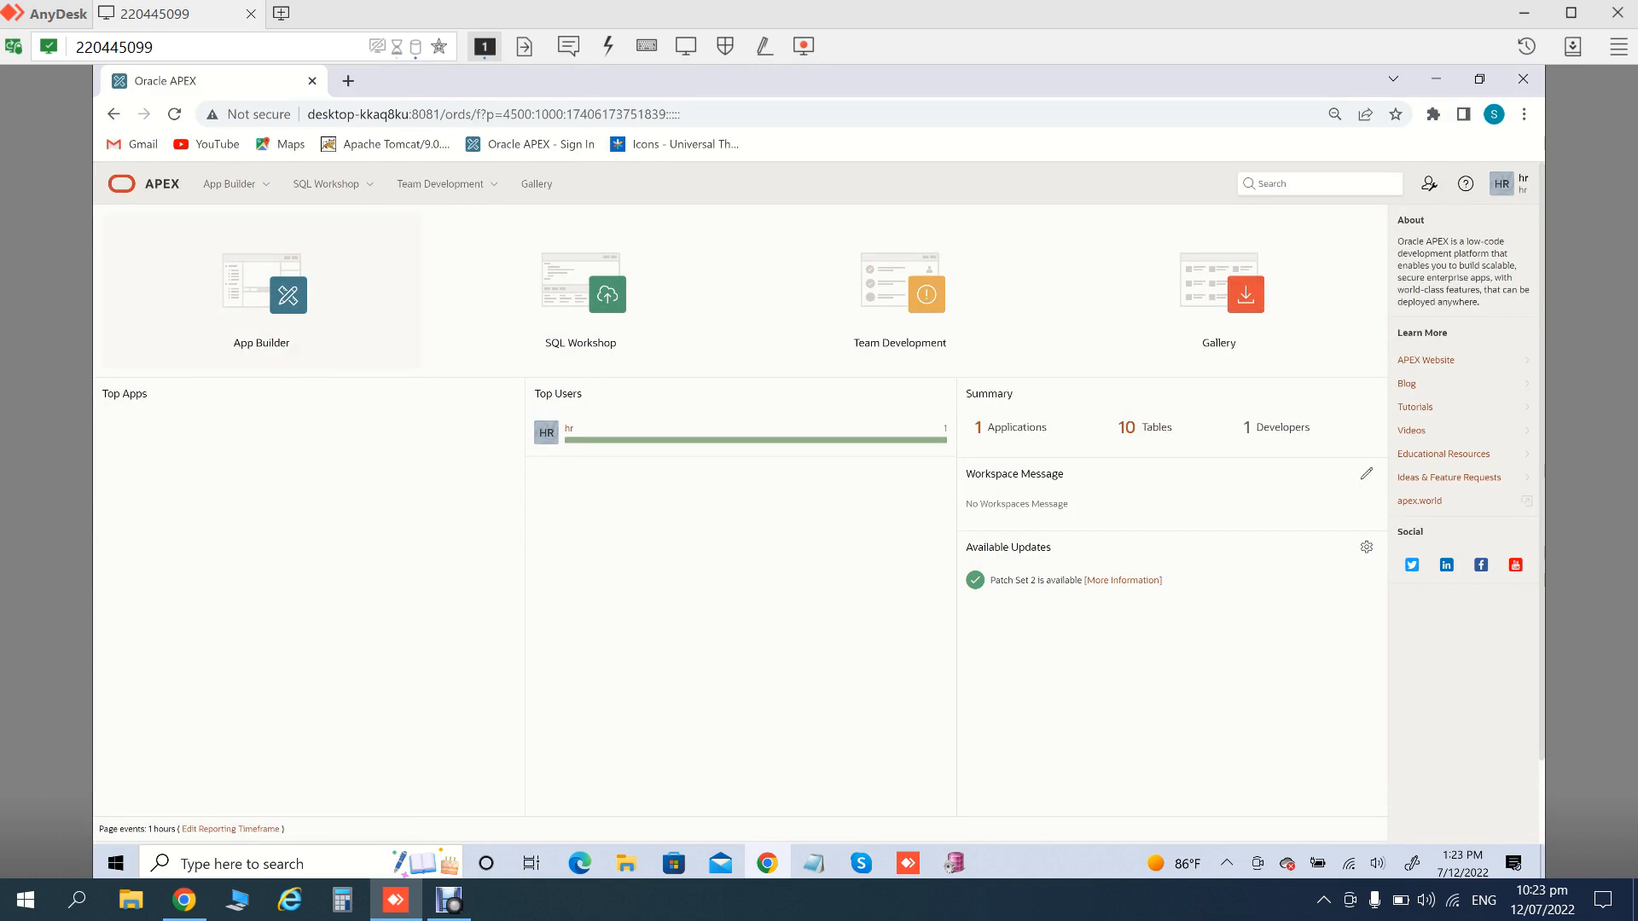
{"action": "left_click", "coordinate": [261, 290]}
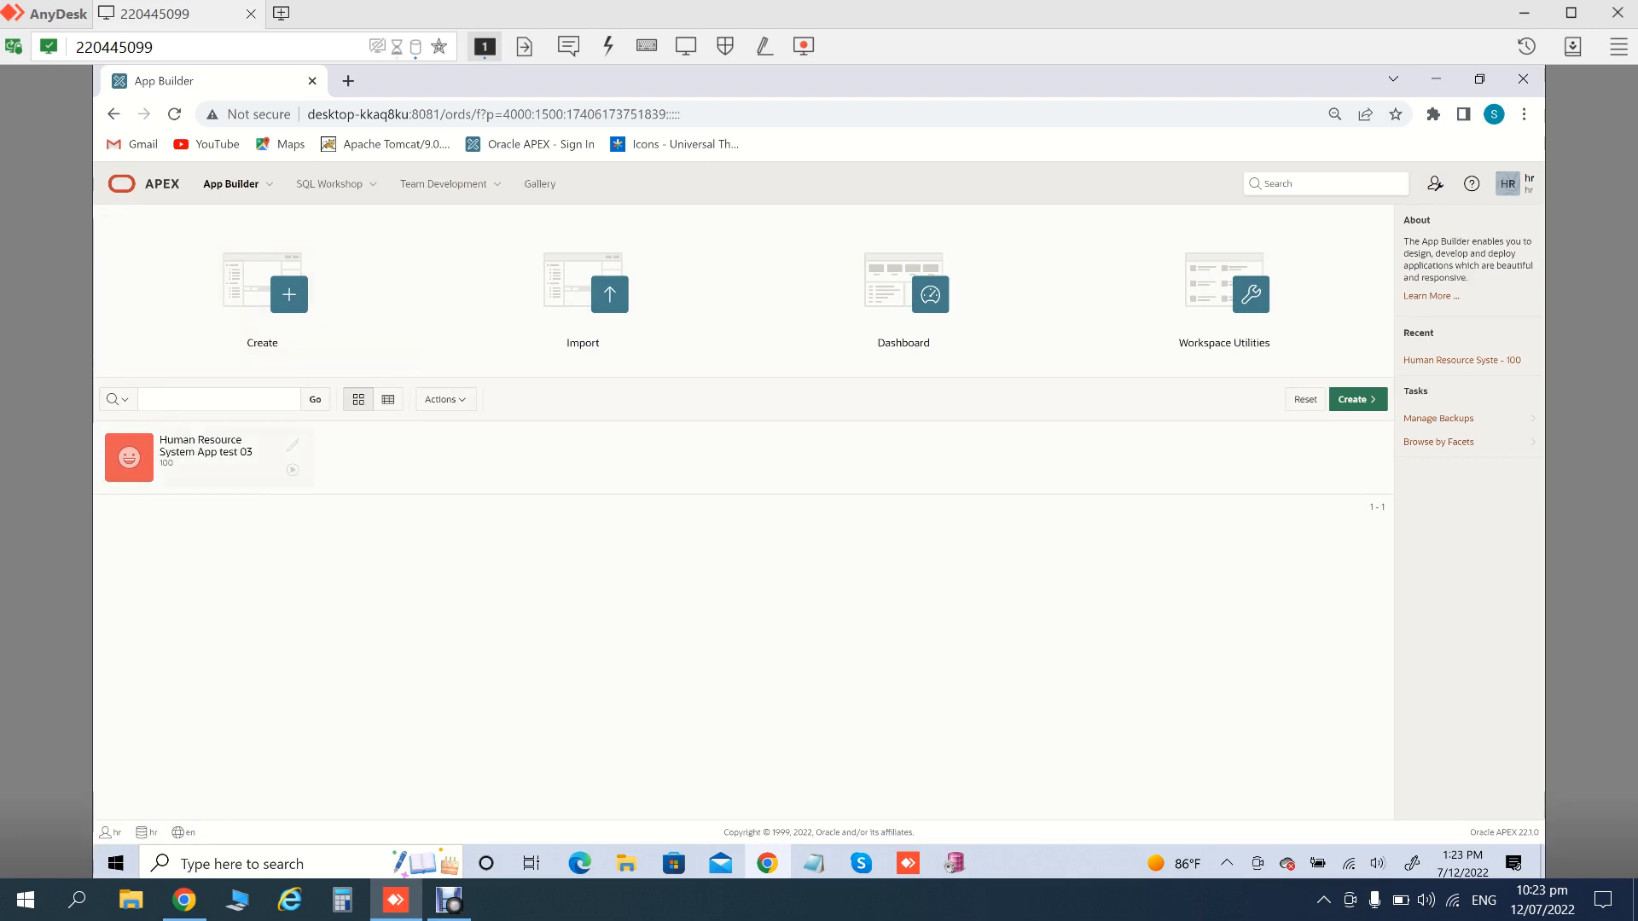
{"action": "left_click", "coordinate": [205, 446]}
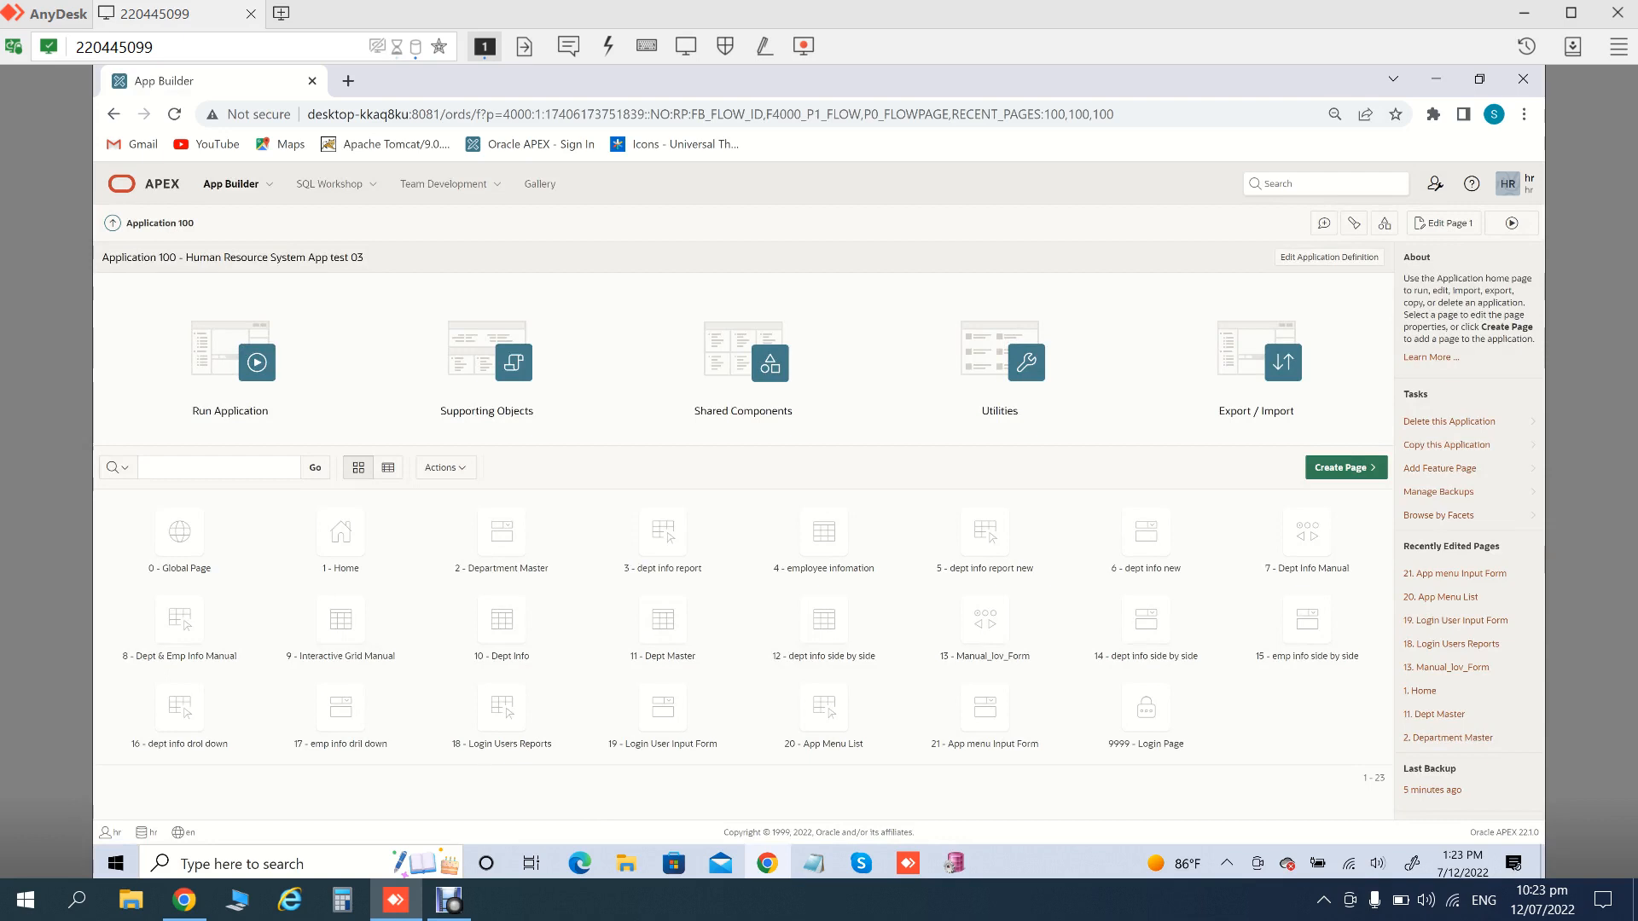
{"action": "left_click", "coordinate": [1347, 468]}
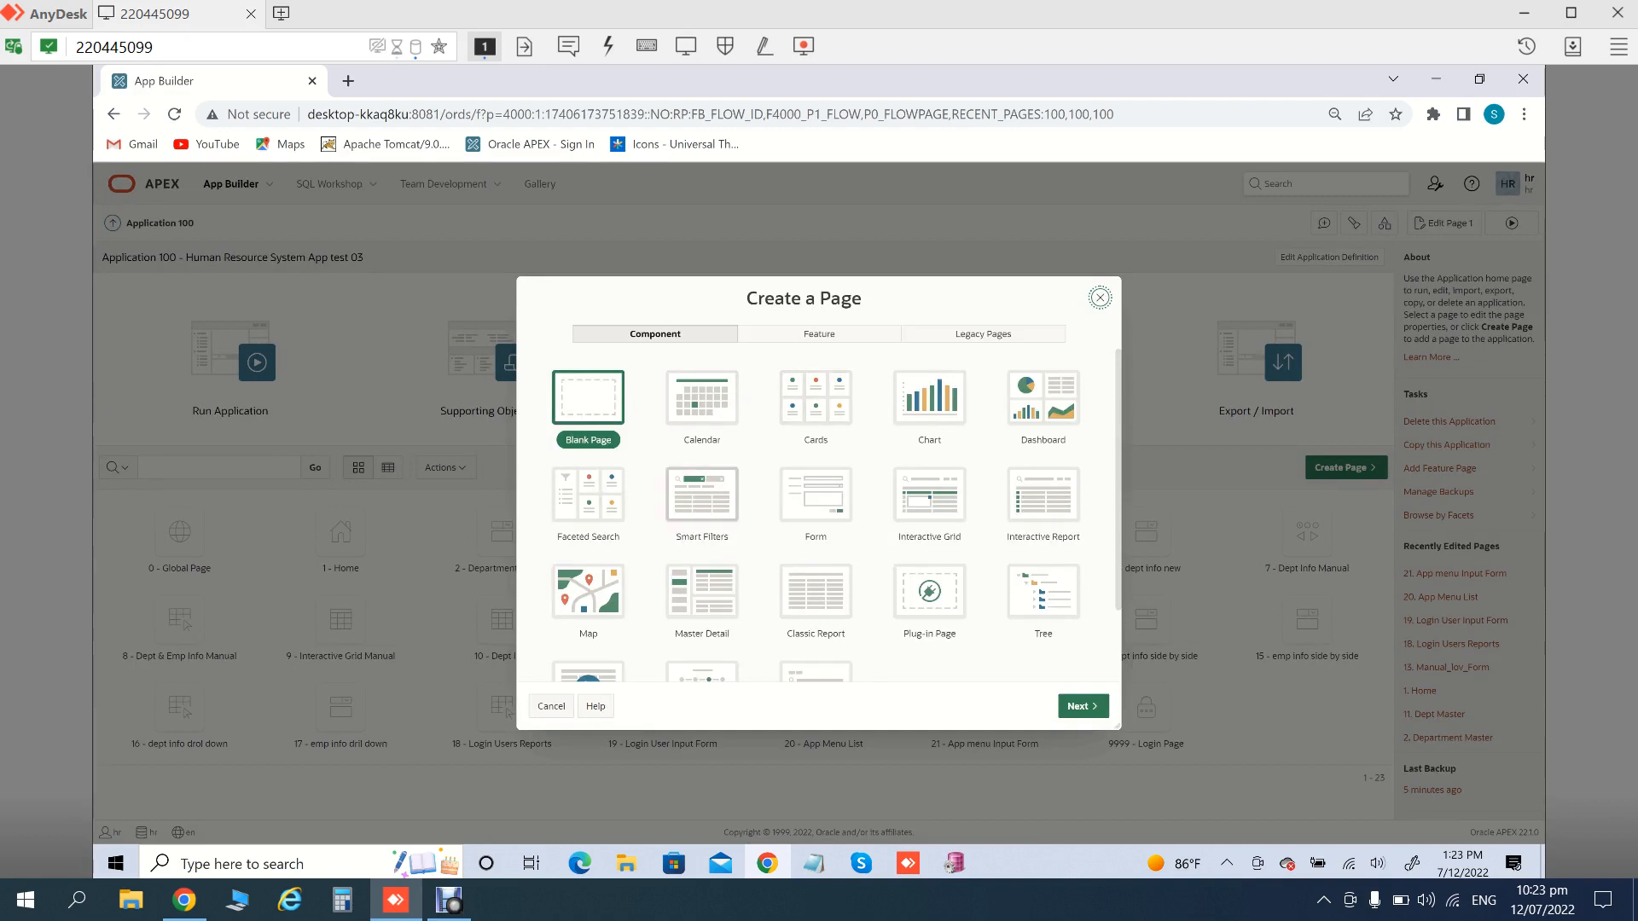
Create blank page 22 named 'Dashboard'
{"action": "left_click", "coordinate": [589, 398]}
{"action": "left_click", "coordinate": [1083, 706]}
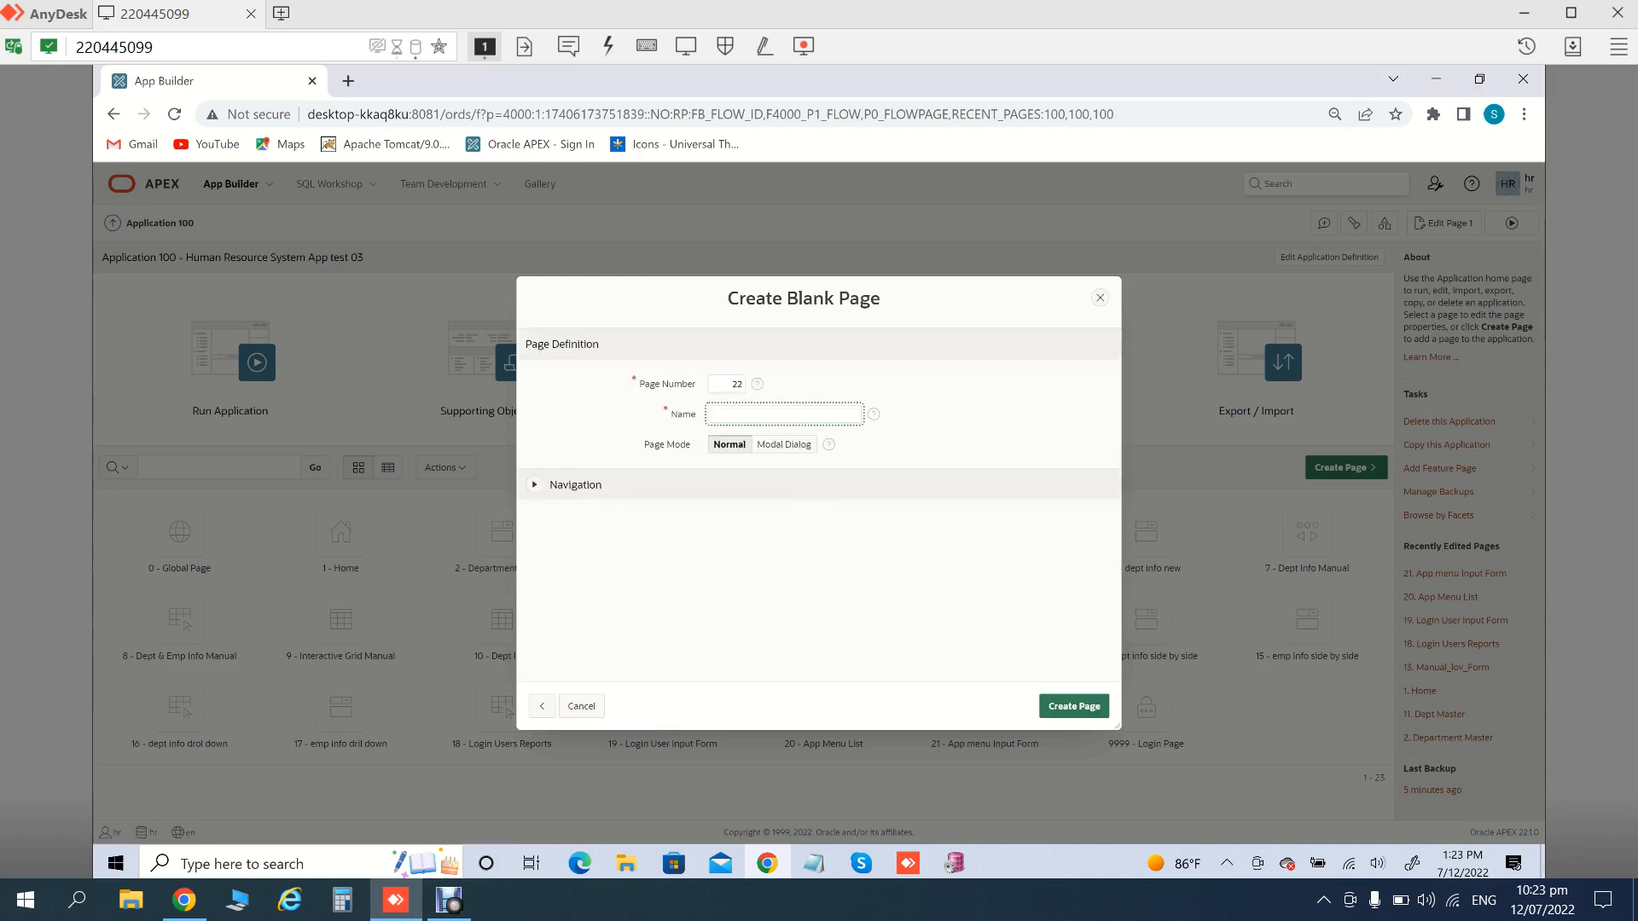
{"action": "type", "text": "Dashboard"}
{"action": "left_click", "coordinate": [1074, 706]}
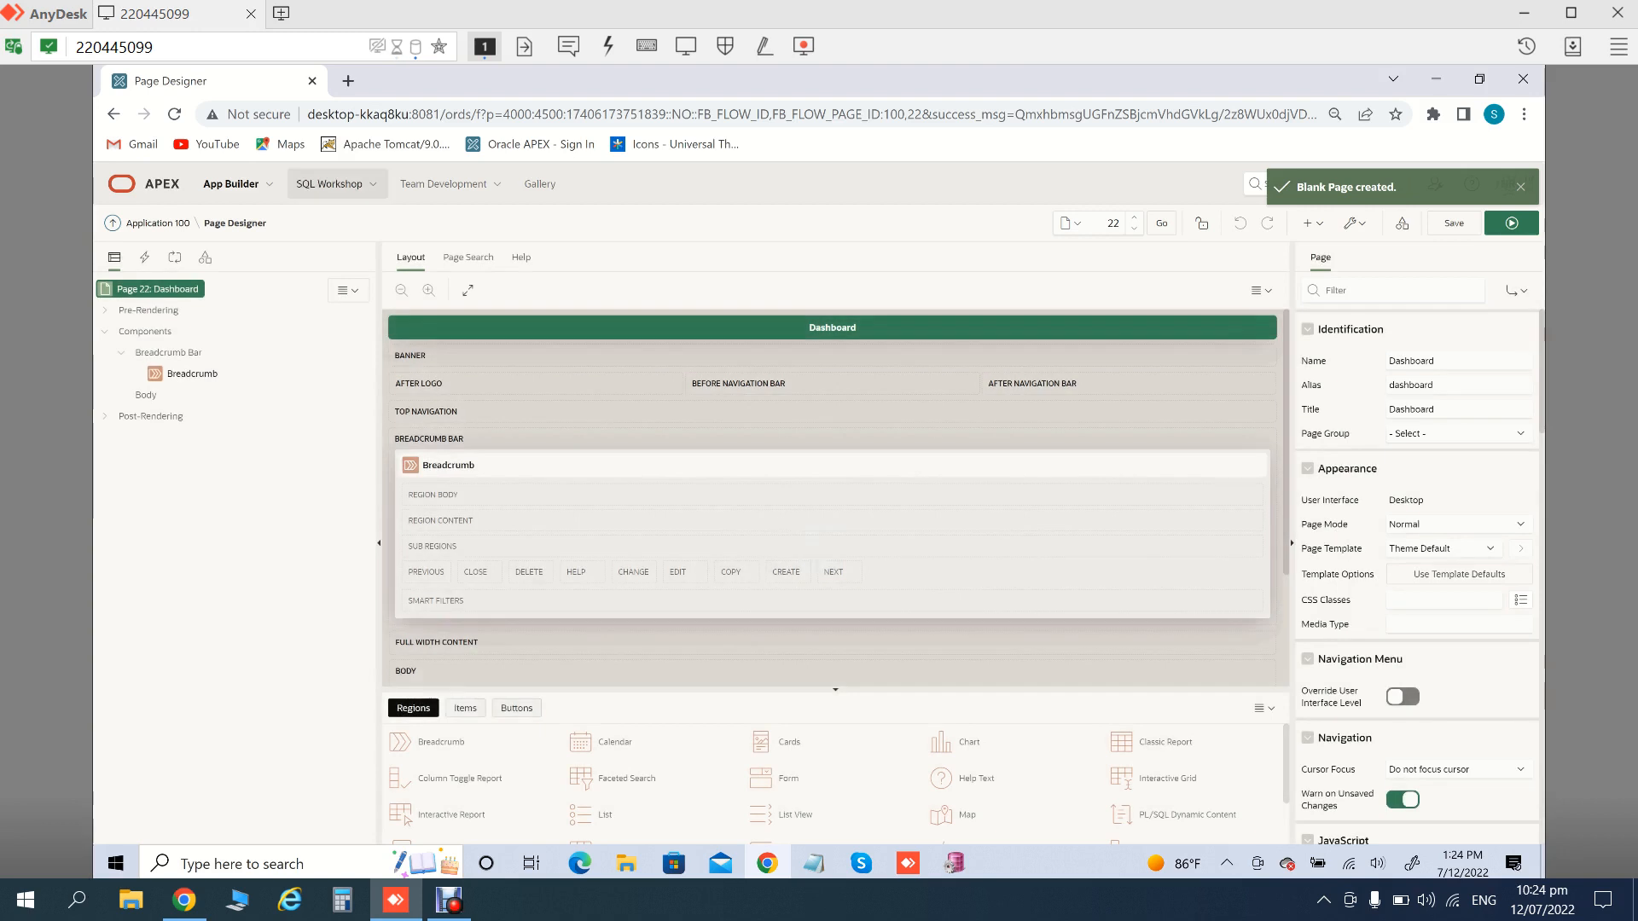
Check the Lists in Shared Components, then open Application 100's User Interface Attributes
{"action": "left_click", "coordinate": [158, 223]}
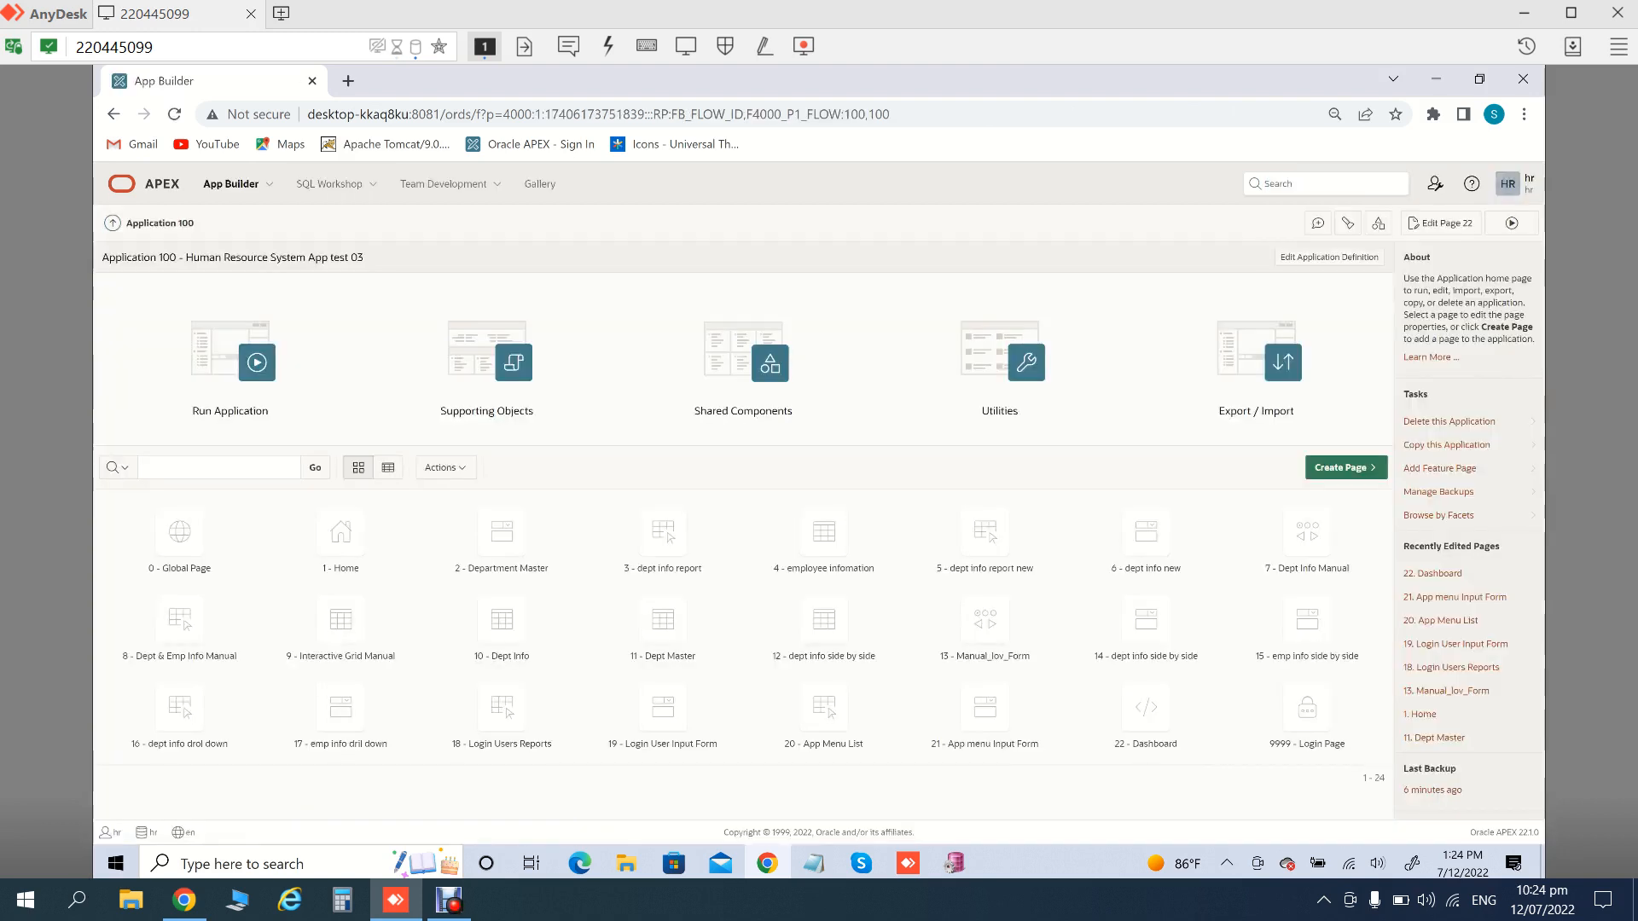
{"action": "left_click", "coordinate": [743, 358]}
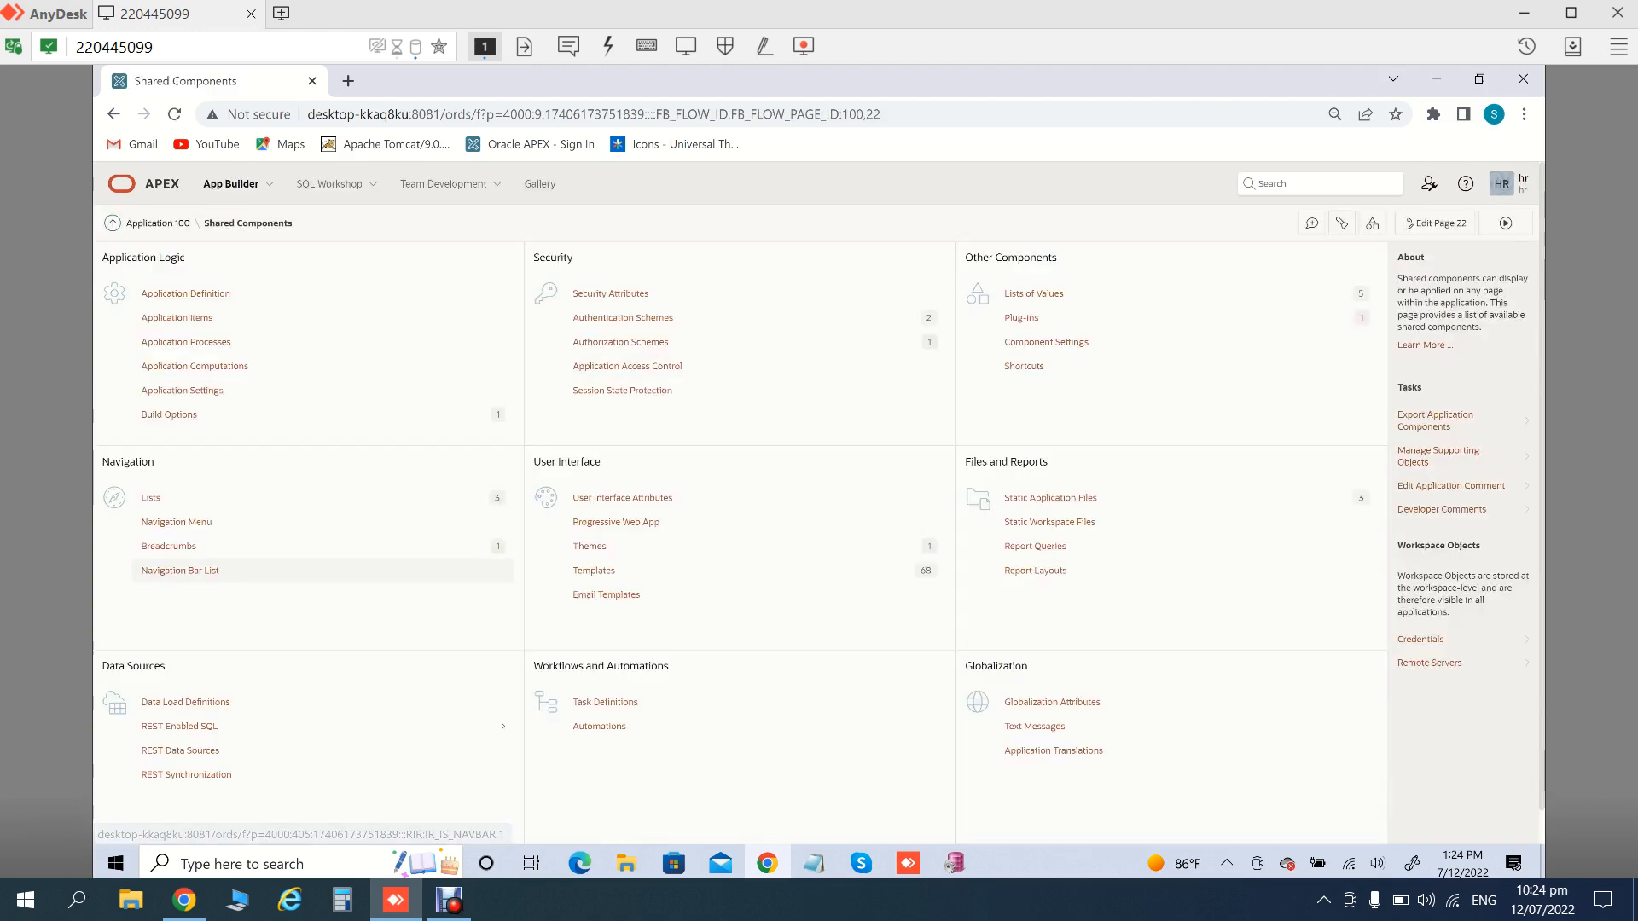
{"action": "left_click", "coordinate": [176, 522]}
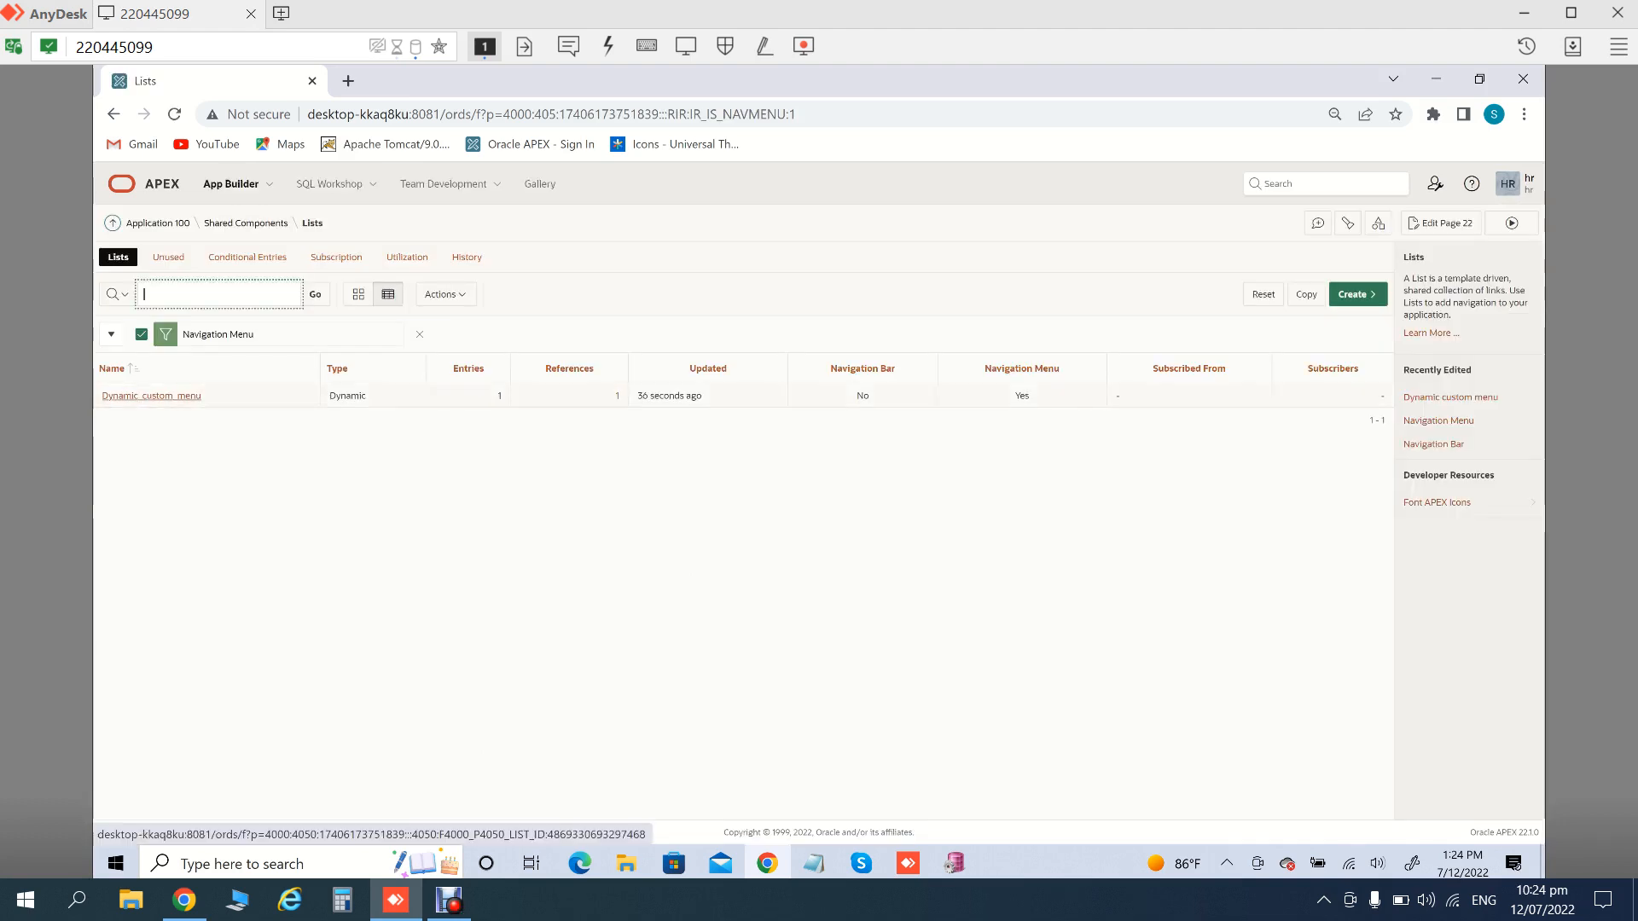
{"action": "left_click", "coordinate": [113, 114]}
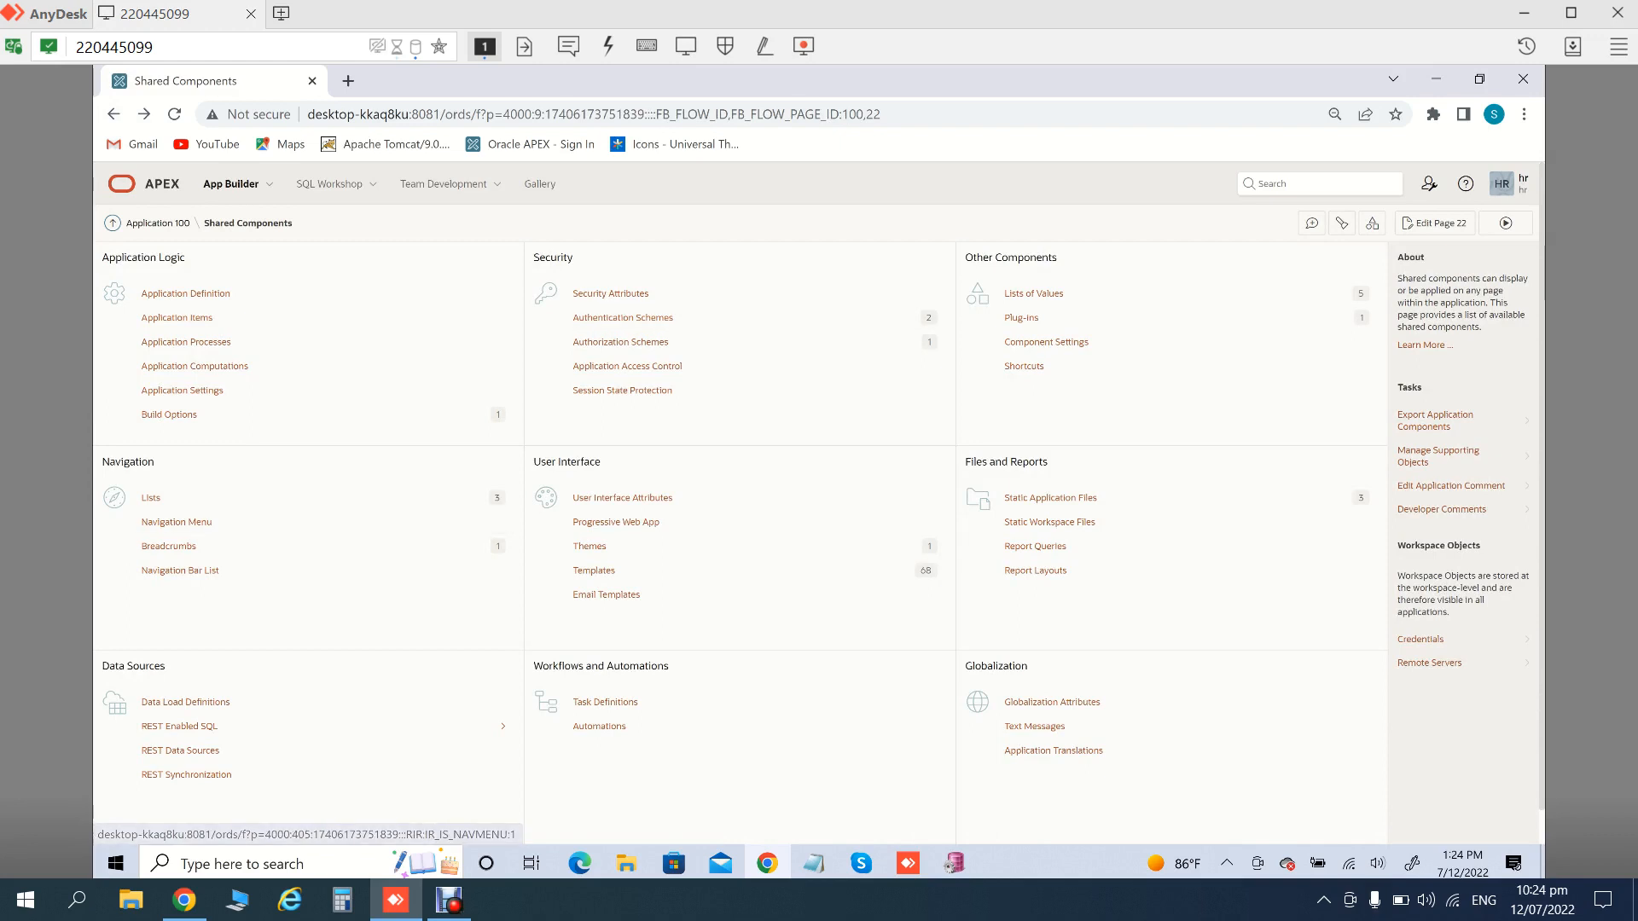
{"action": "left_click", "coordinate": [623, 499]}
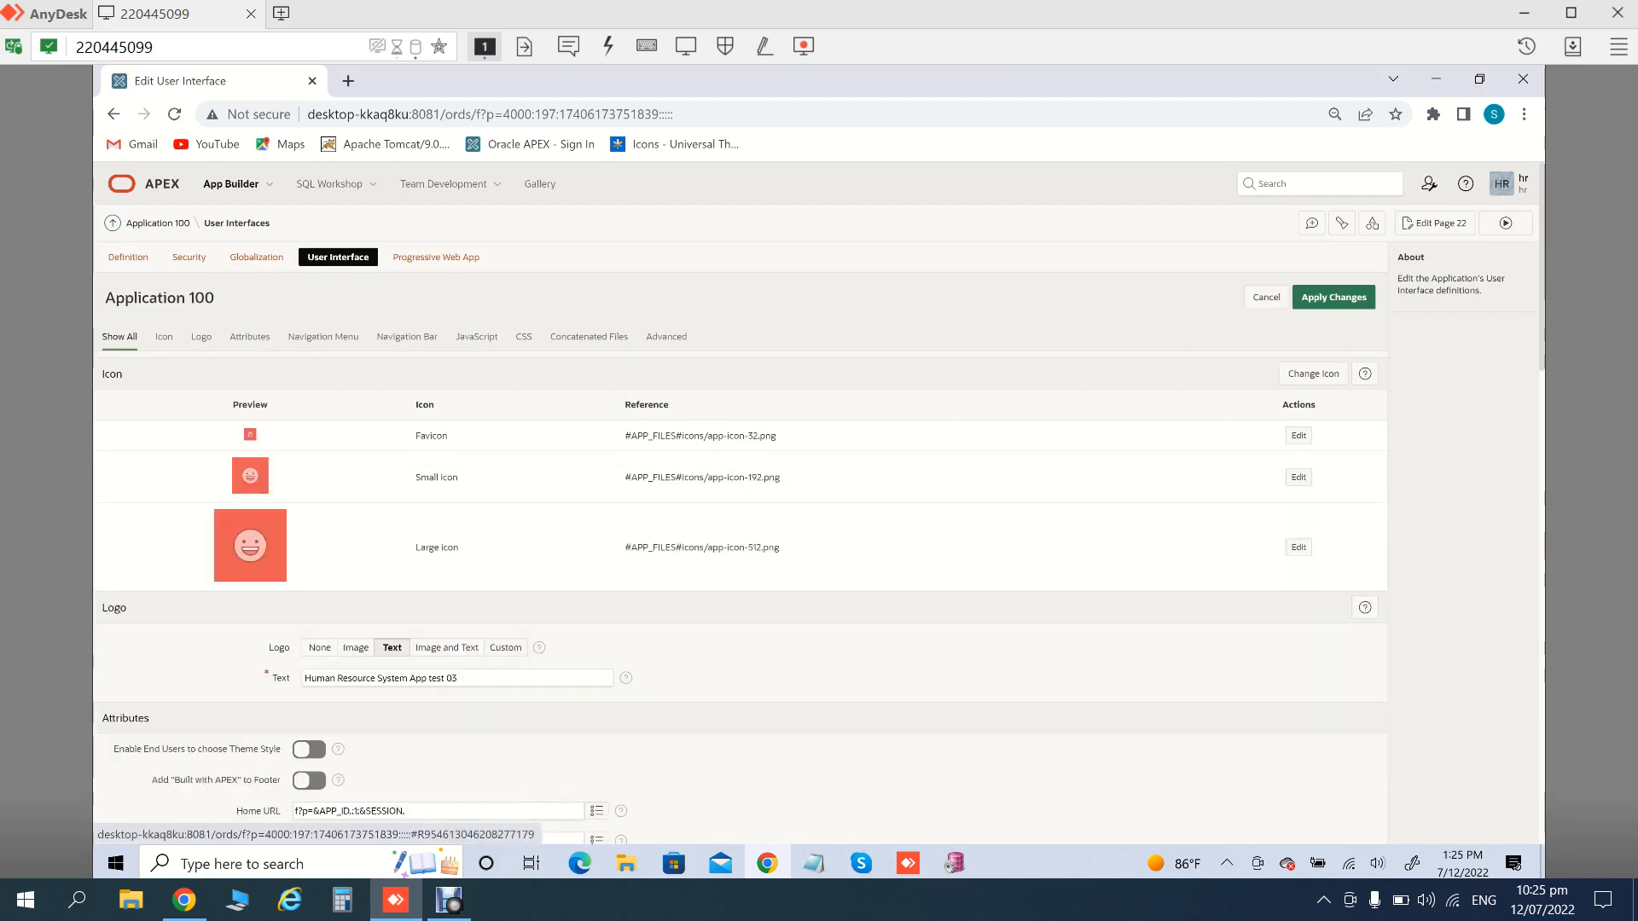
Set the Navigation Menu List to 'Navigation Menu', apply changes, and run the app
{"action": "left_click", "coordinate": [407, 337]}
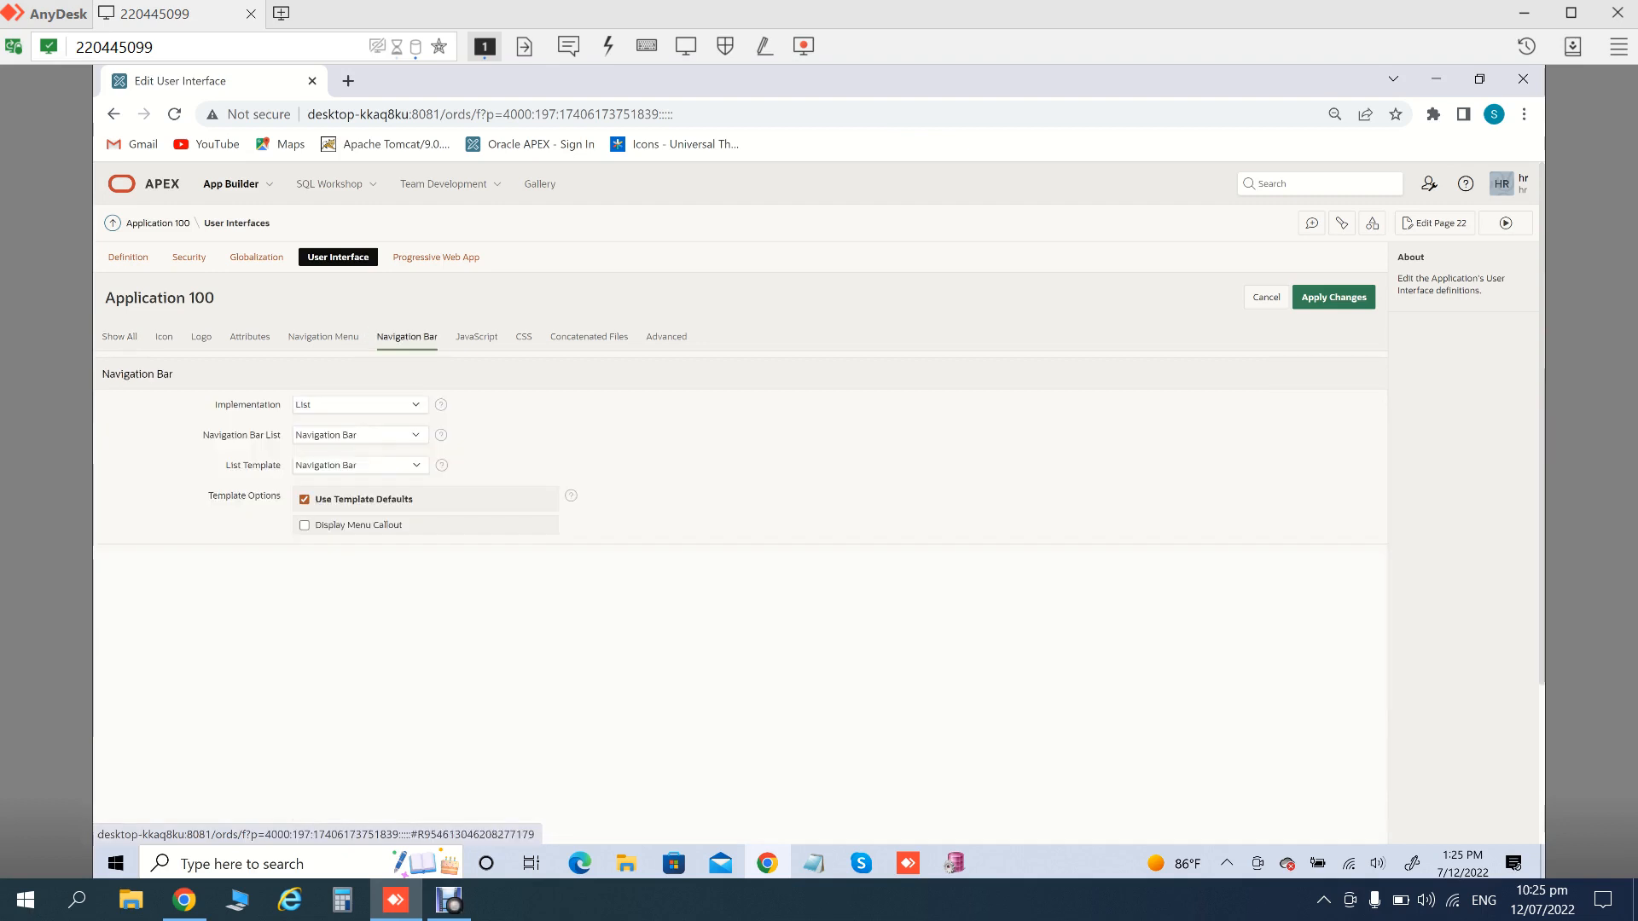
{"action": "left_click", "coordinate": [324, 337]}
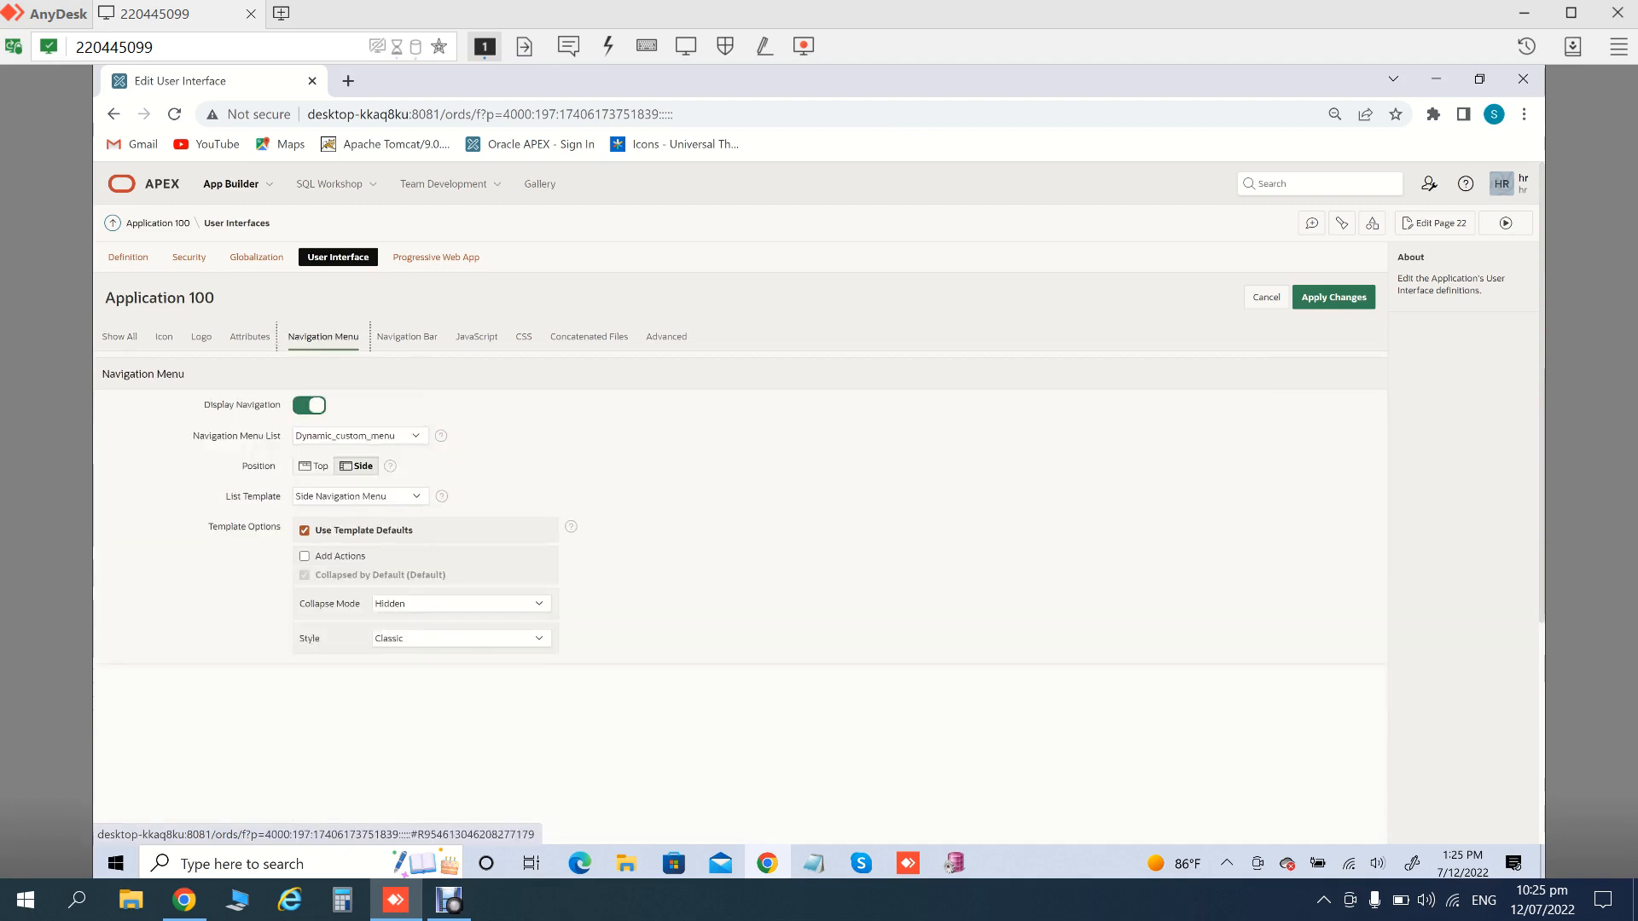
{"action": "left_click", "coordinate": [360, 436]}
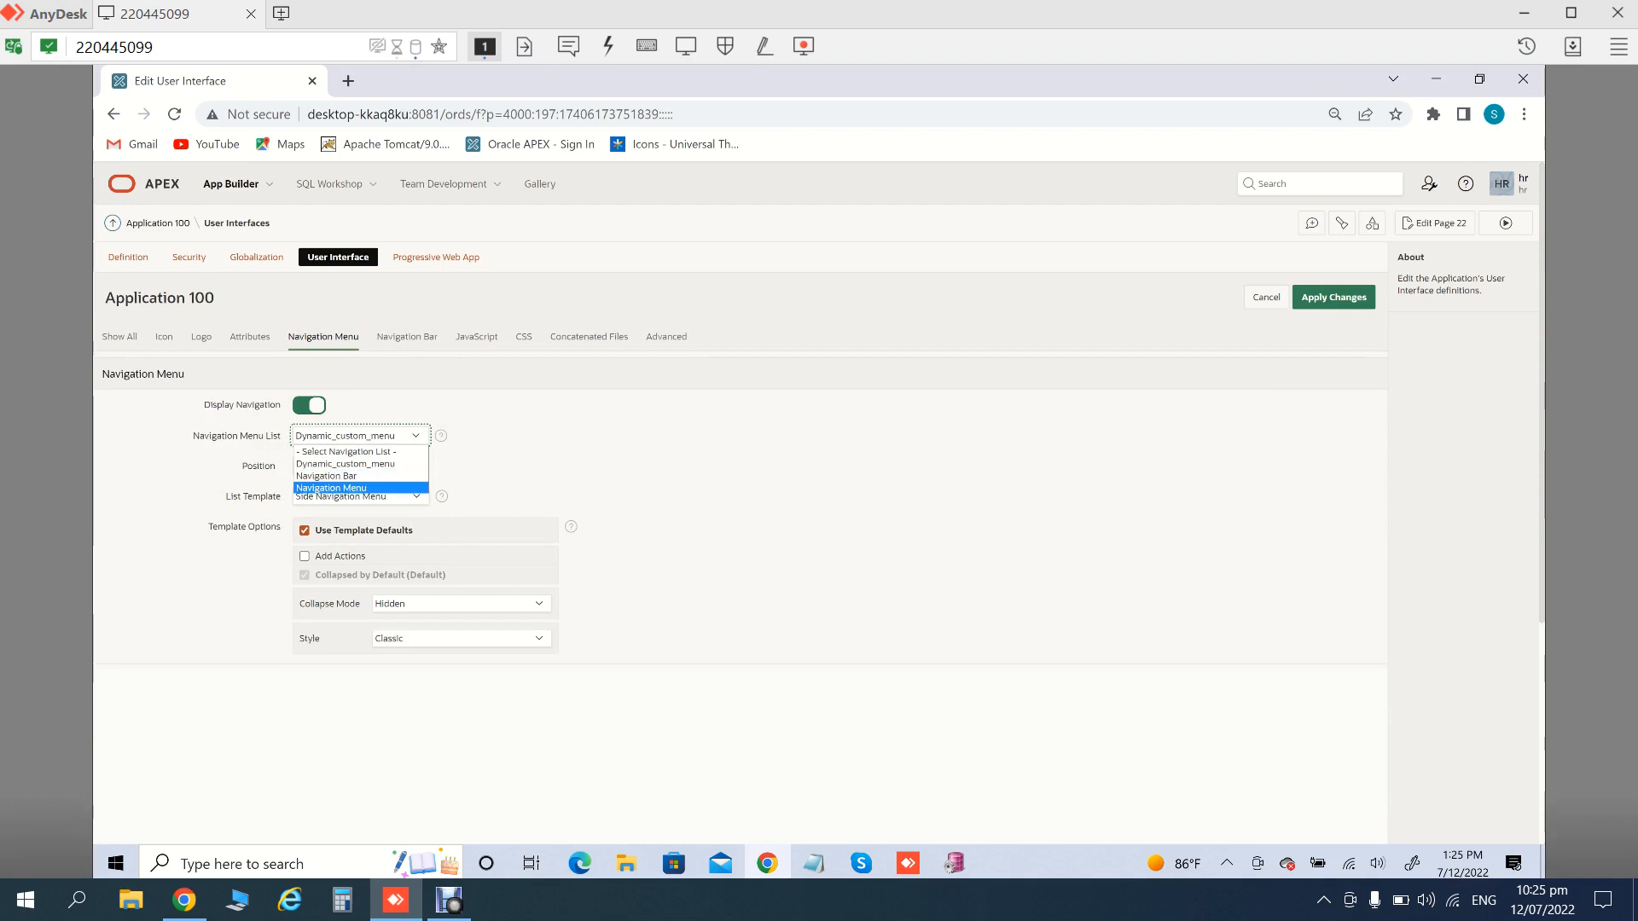
{"action": "key", "text": "Return"}
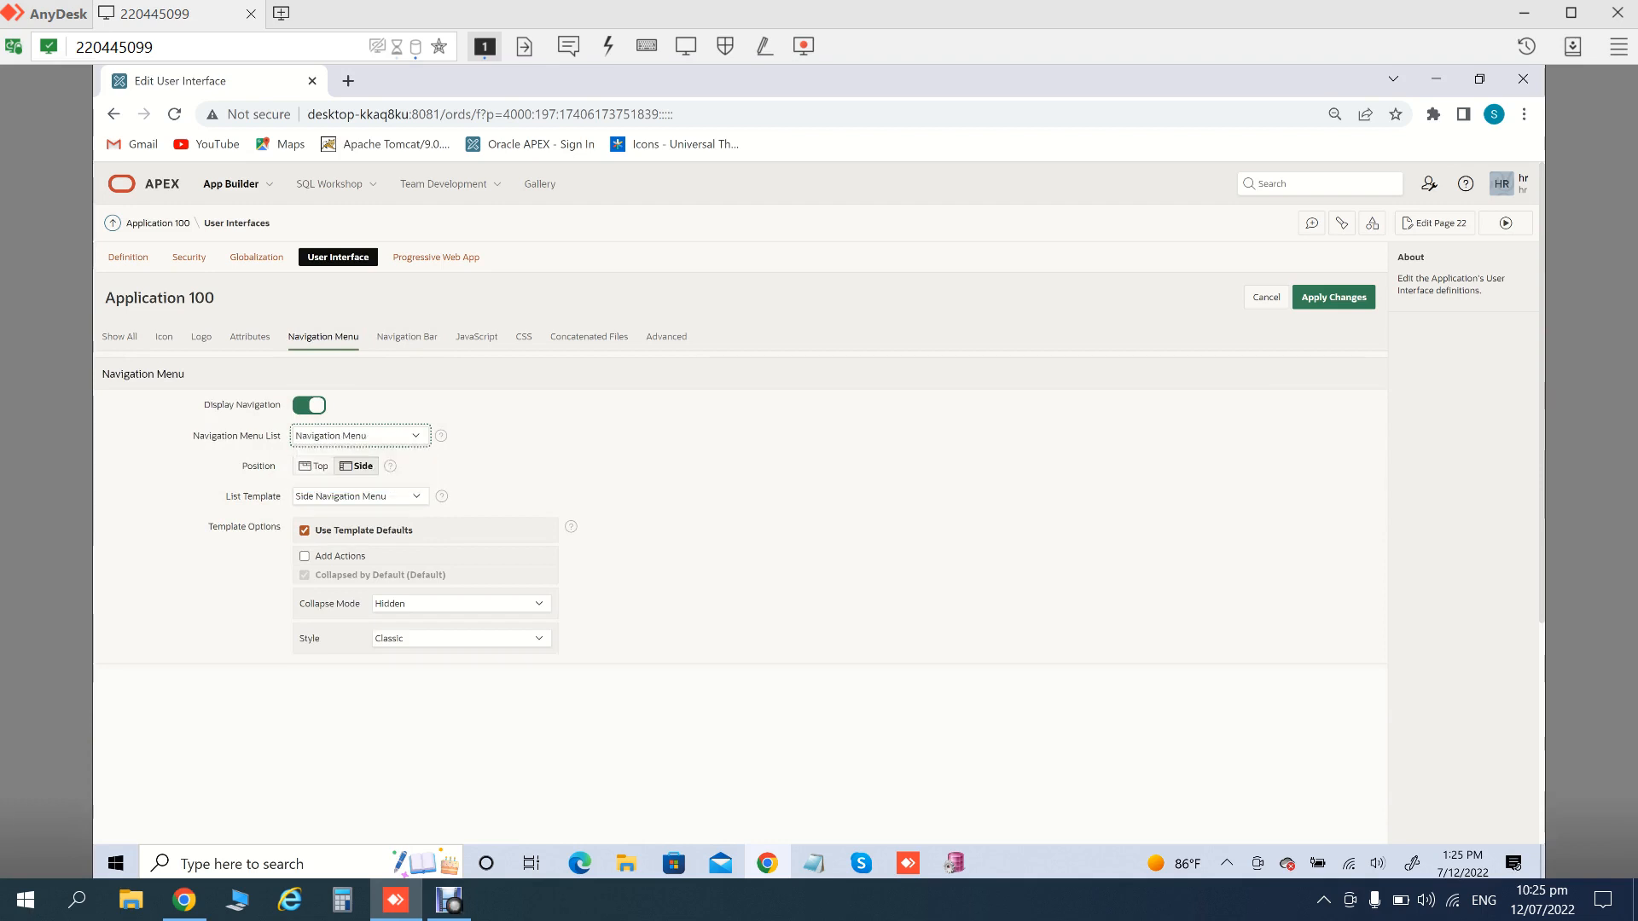
{"action": "left_click", "coordinate": [1334, 298]}
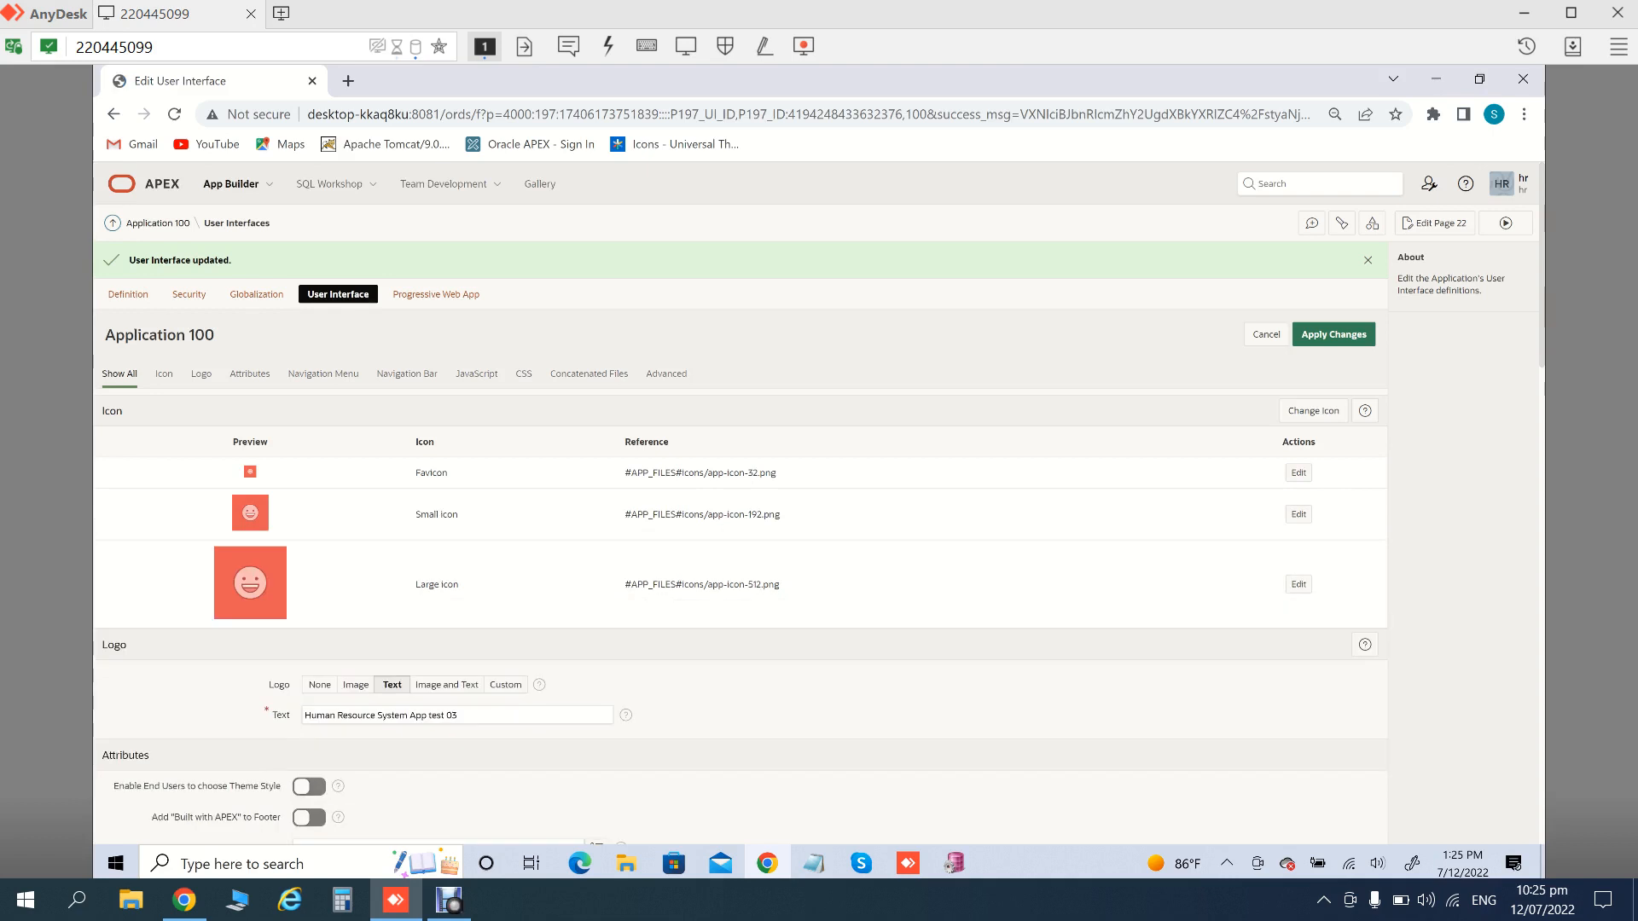
{"action": "left_click", "coordinate": [324, 374]}
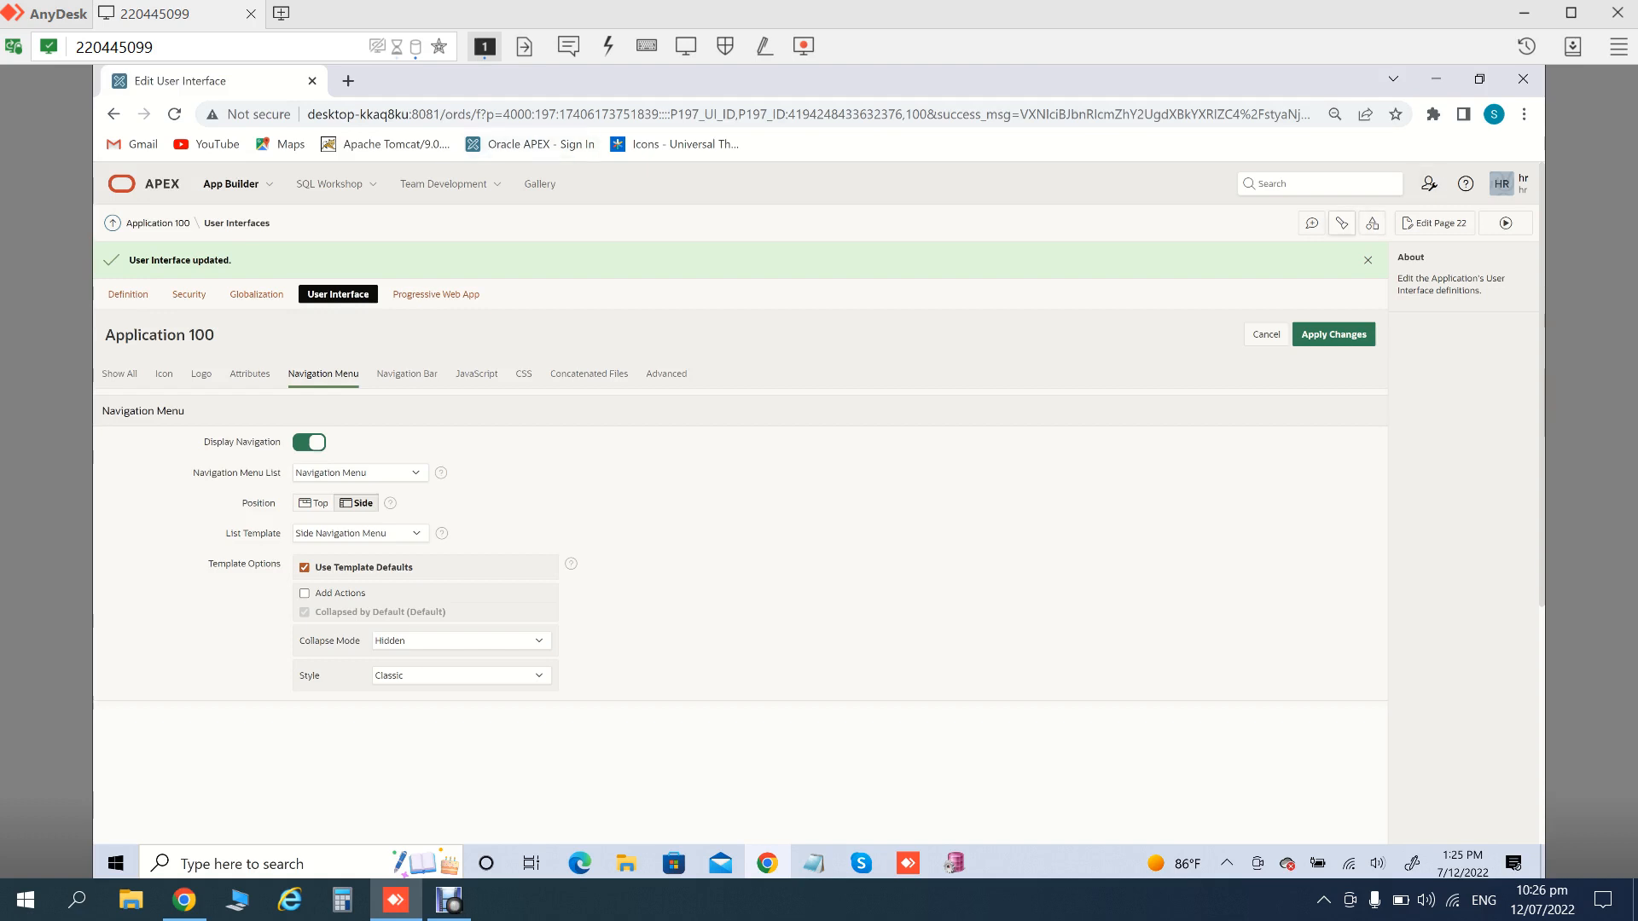
{"action": "left_click", "coordinate": [1506, 223]}
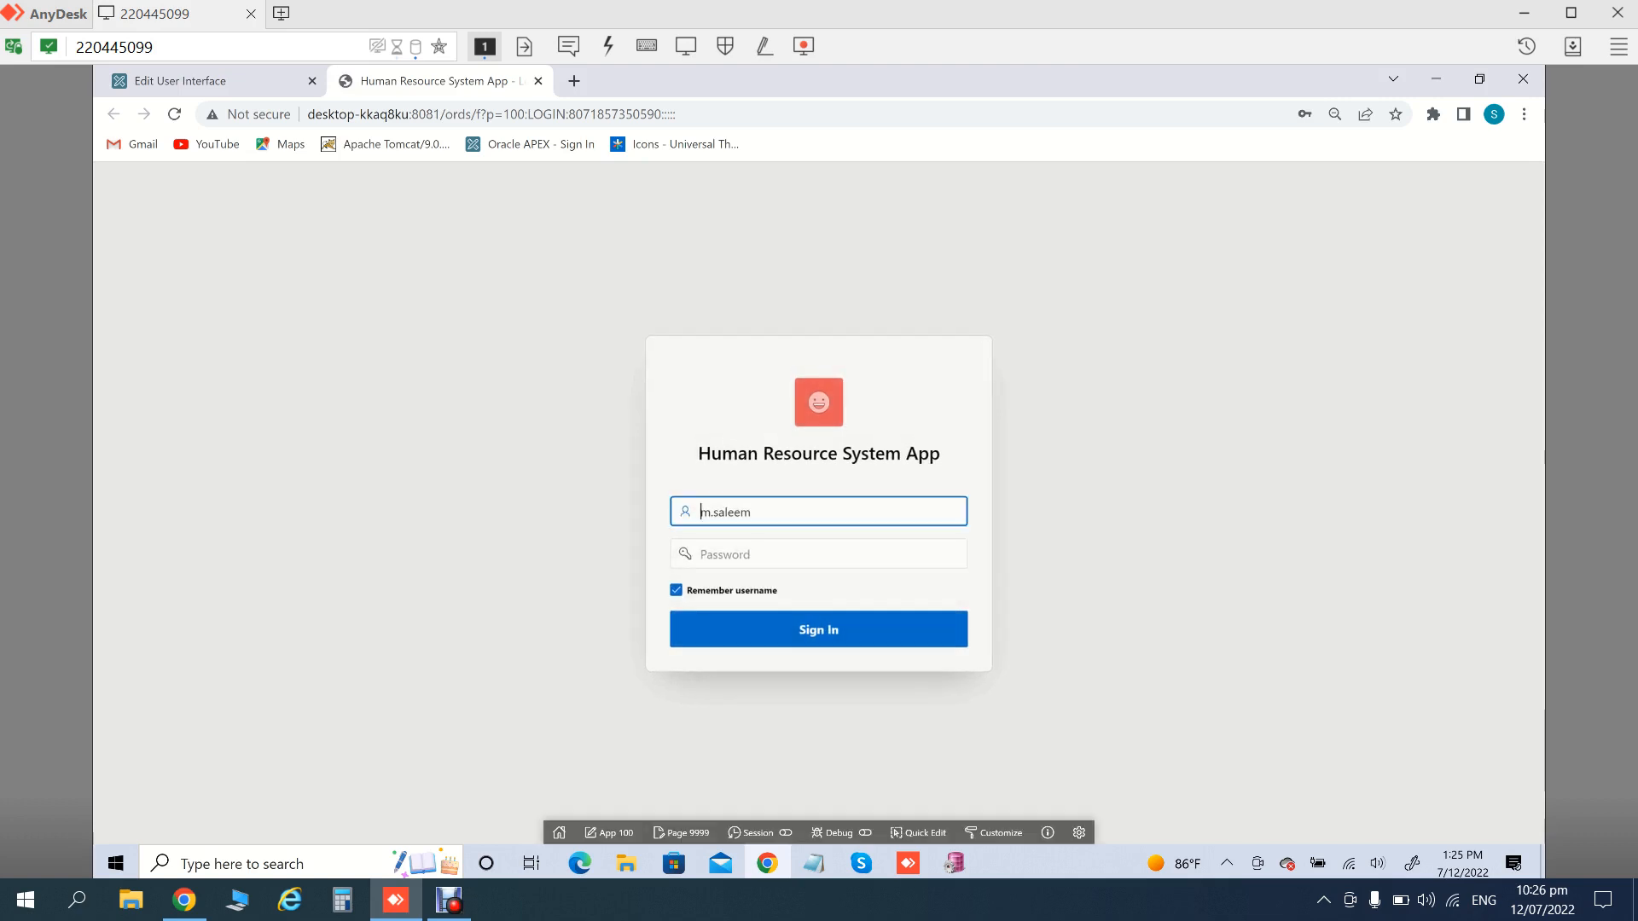
Sign in with the saved login, view the Dashboard's navigation menu, and return to the builder tab
{"action": "left_click", "coordinate": [802, 512]}
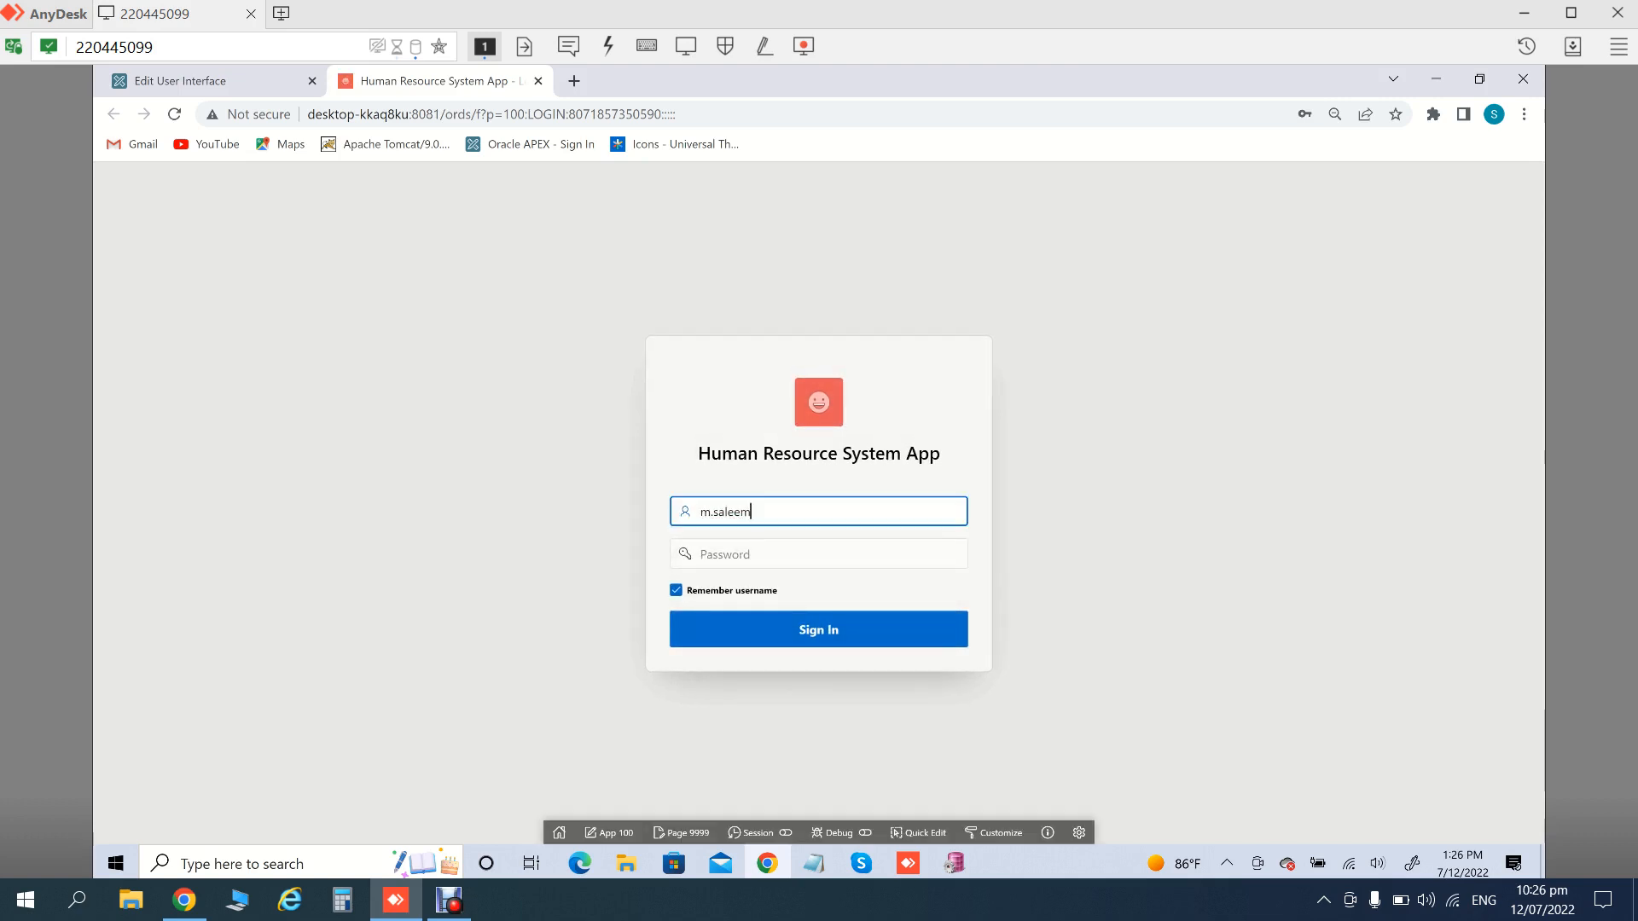
{"action": "key", "text": "Down"}
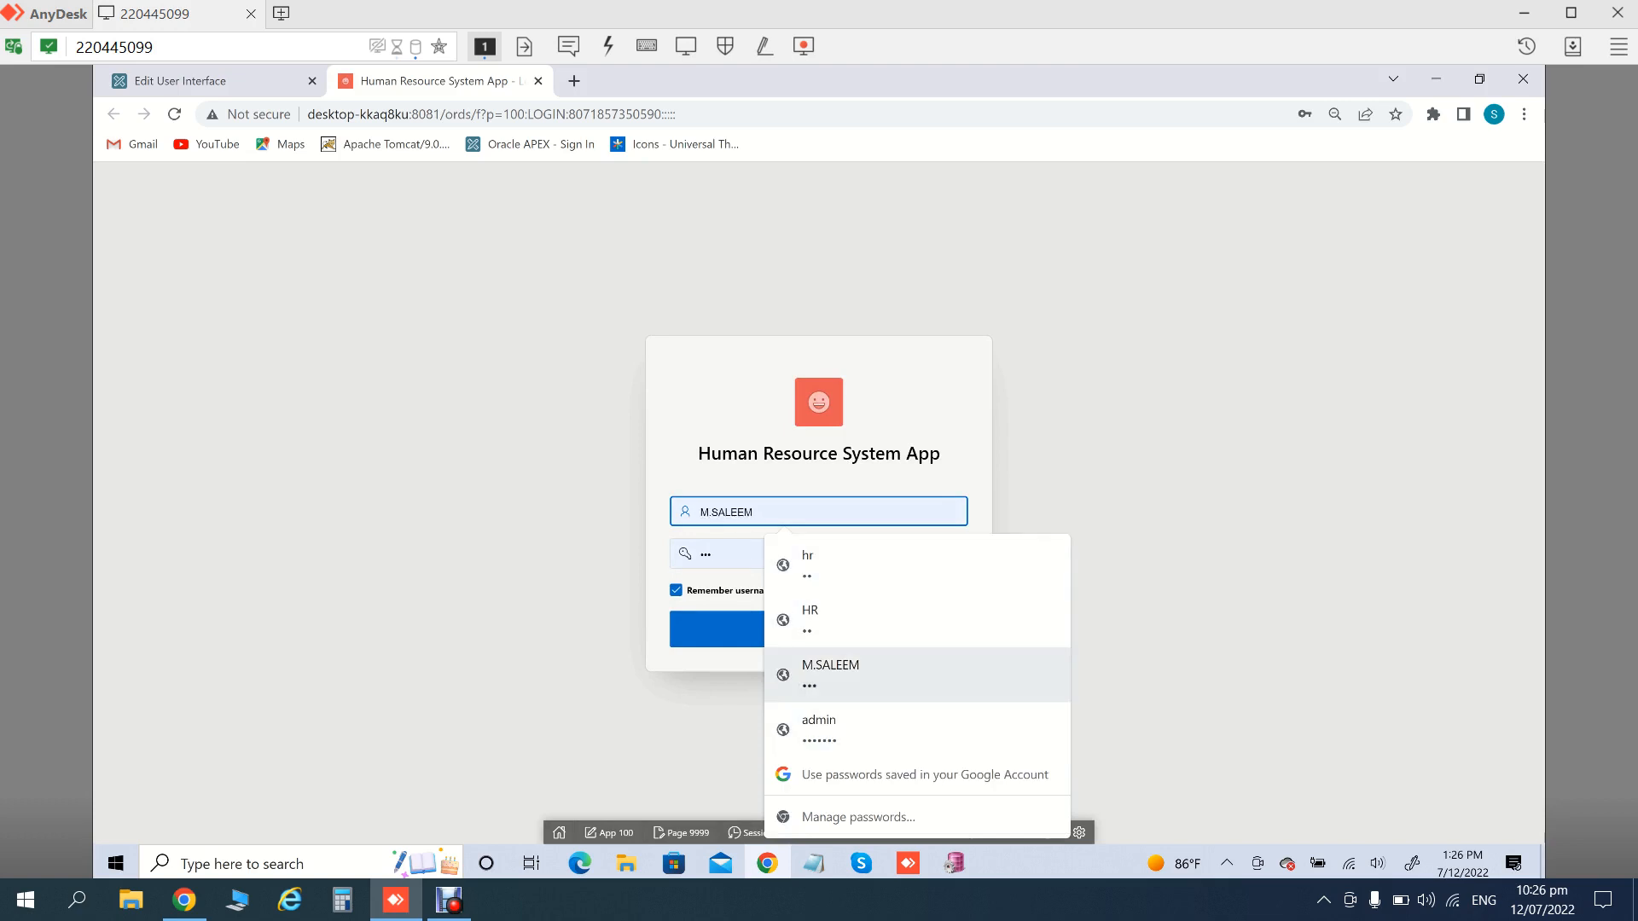
{"action": "key", "text": "Return"}
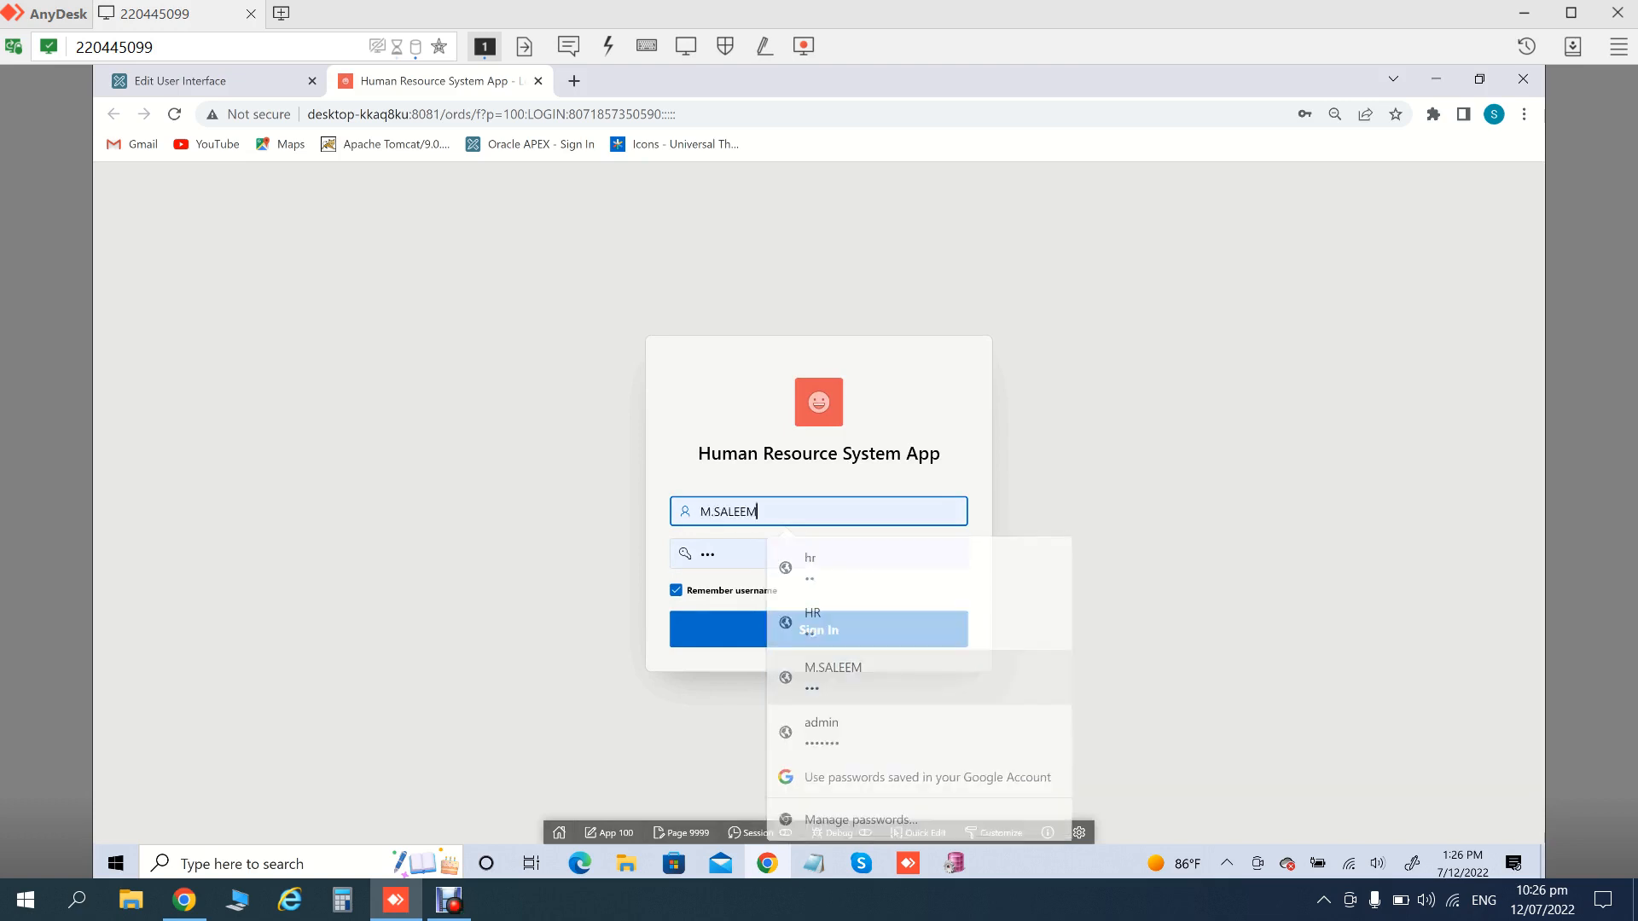
{"action": "key", "text": "Return"}
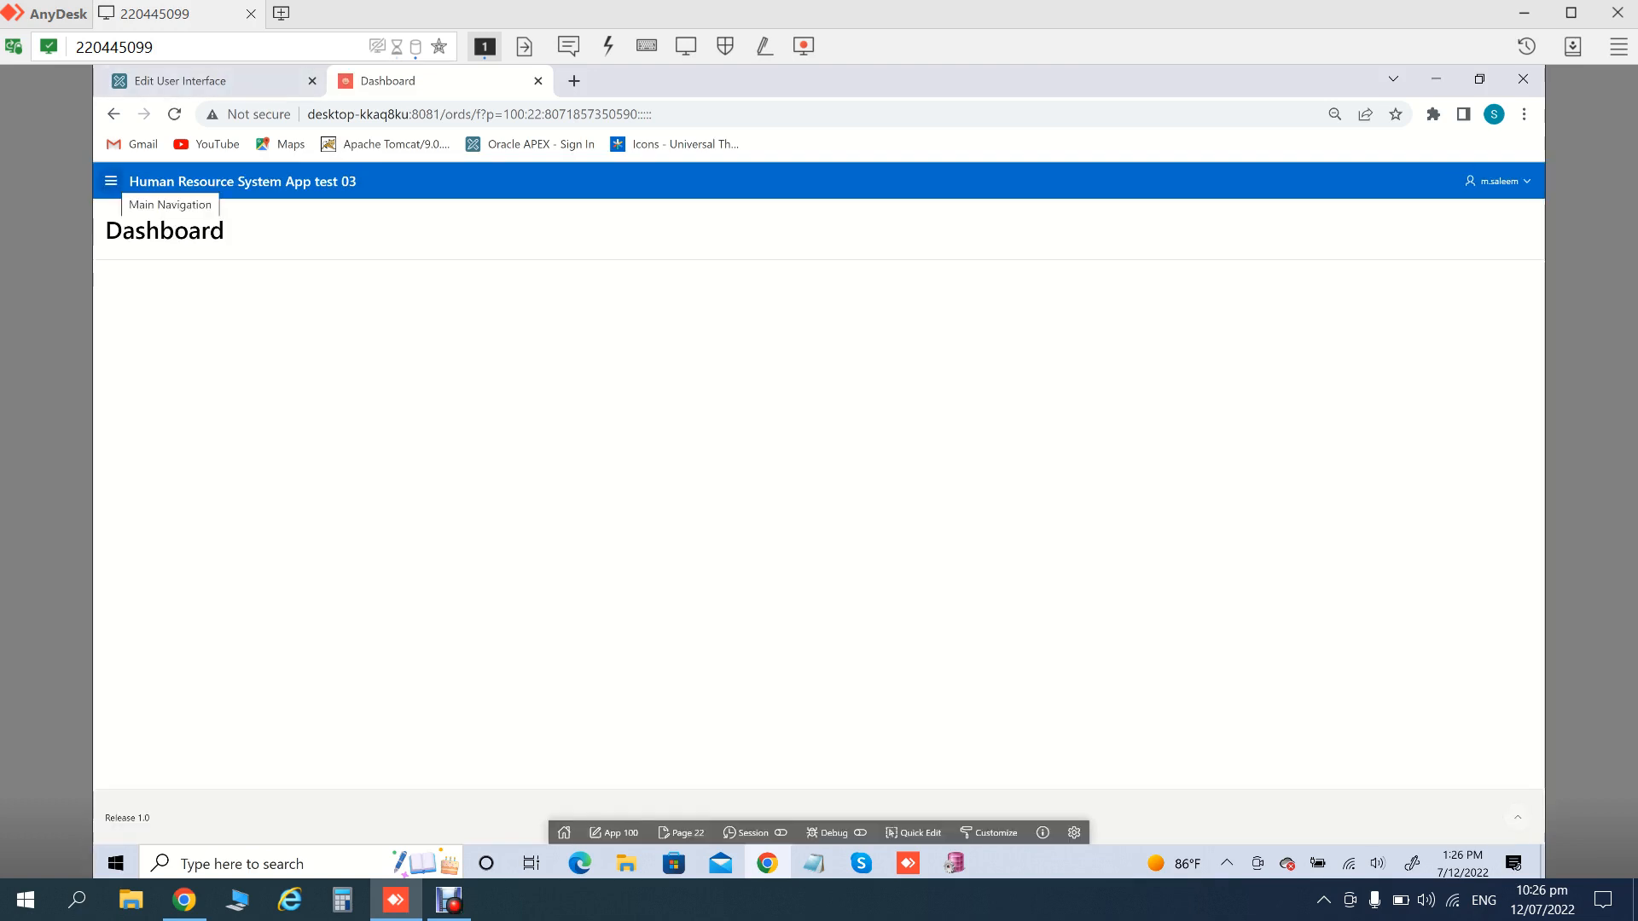
{"action": "left_click", "coordinate": [110, 181]}
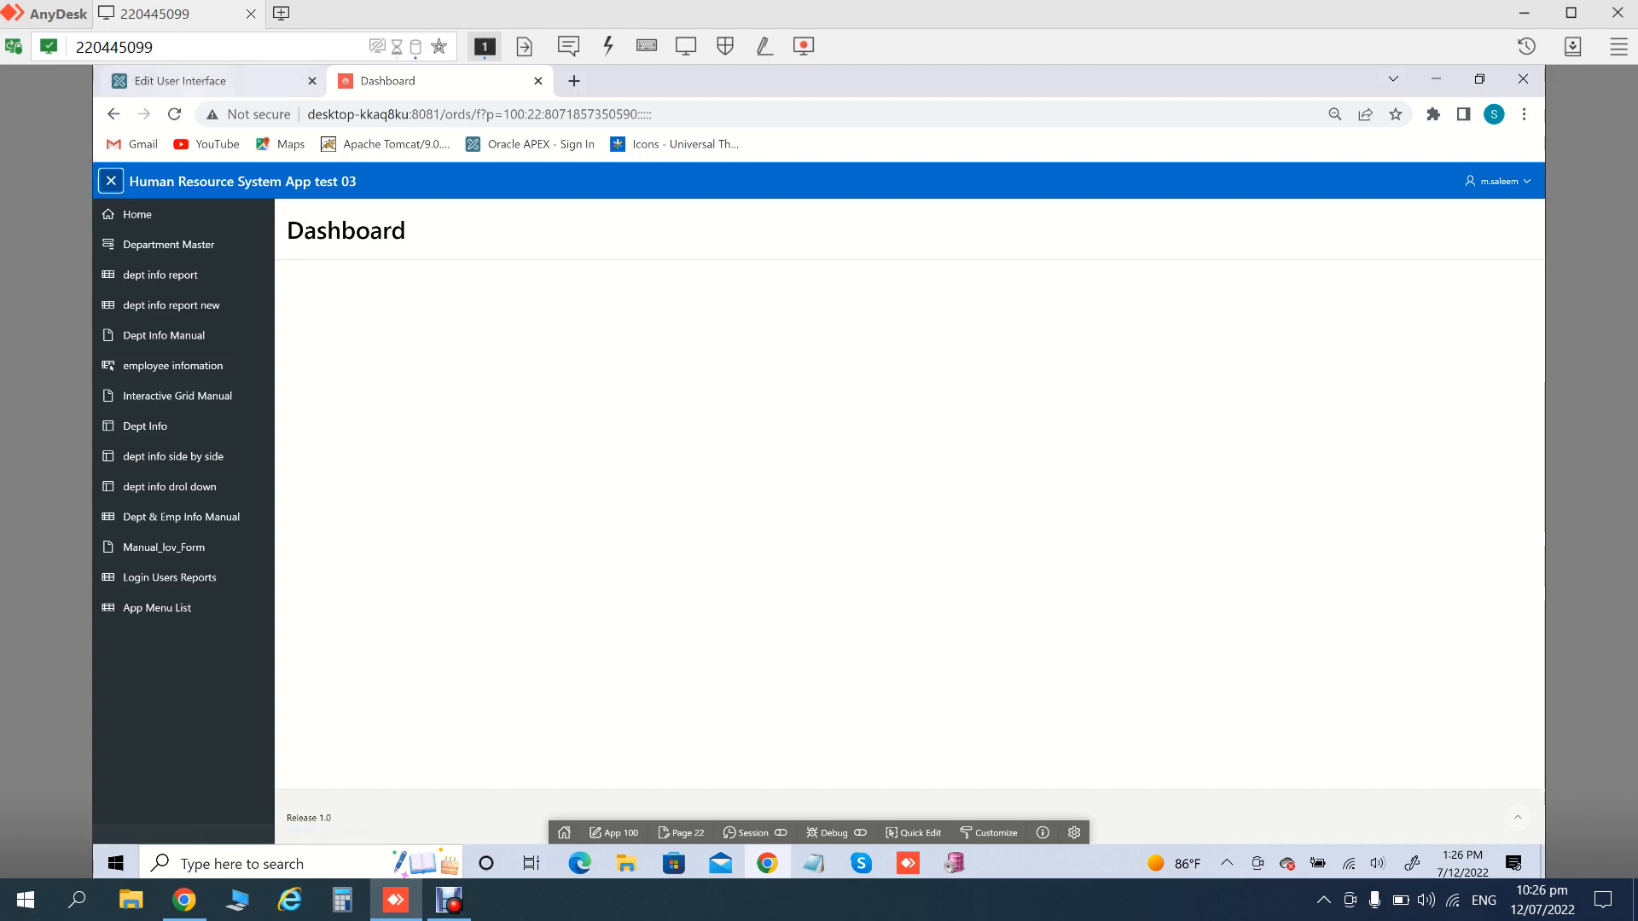
{"action": "left_click", "coordinate": [205, 81]}
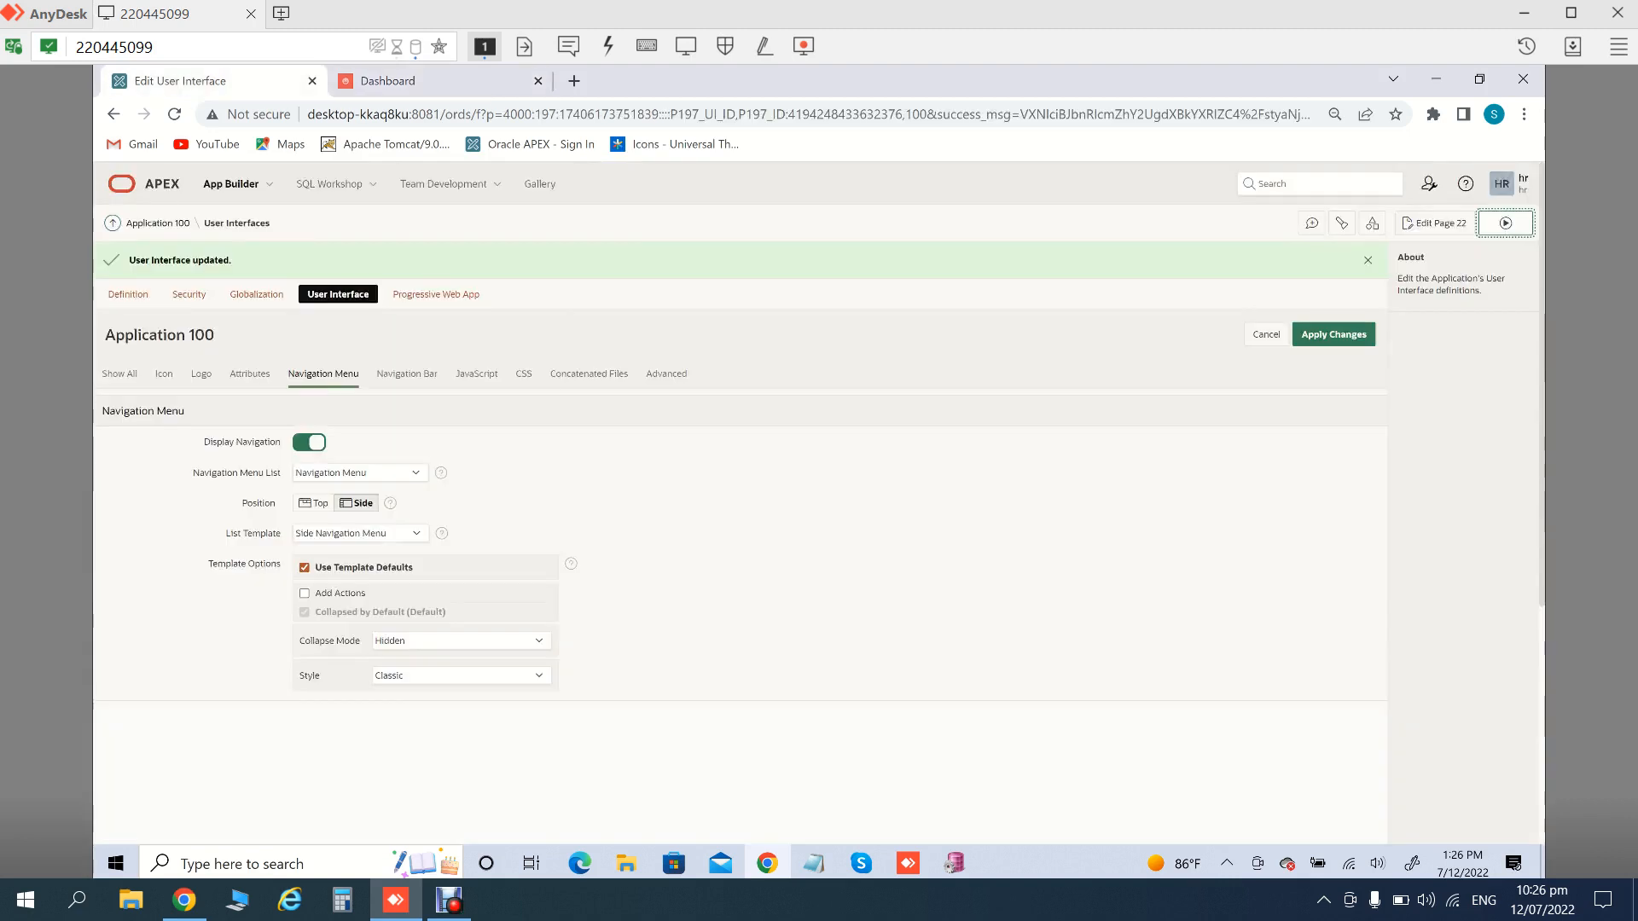
From the Application 100 home, open page 22 'Dashboard' in Page Designer
{"action": "left_click", "coordinate": [158, 223]}
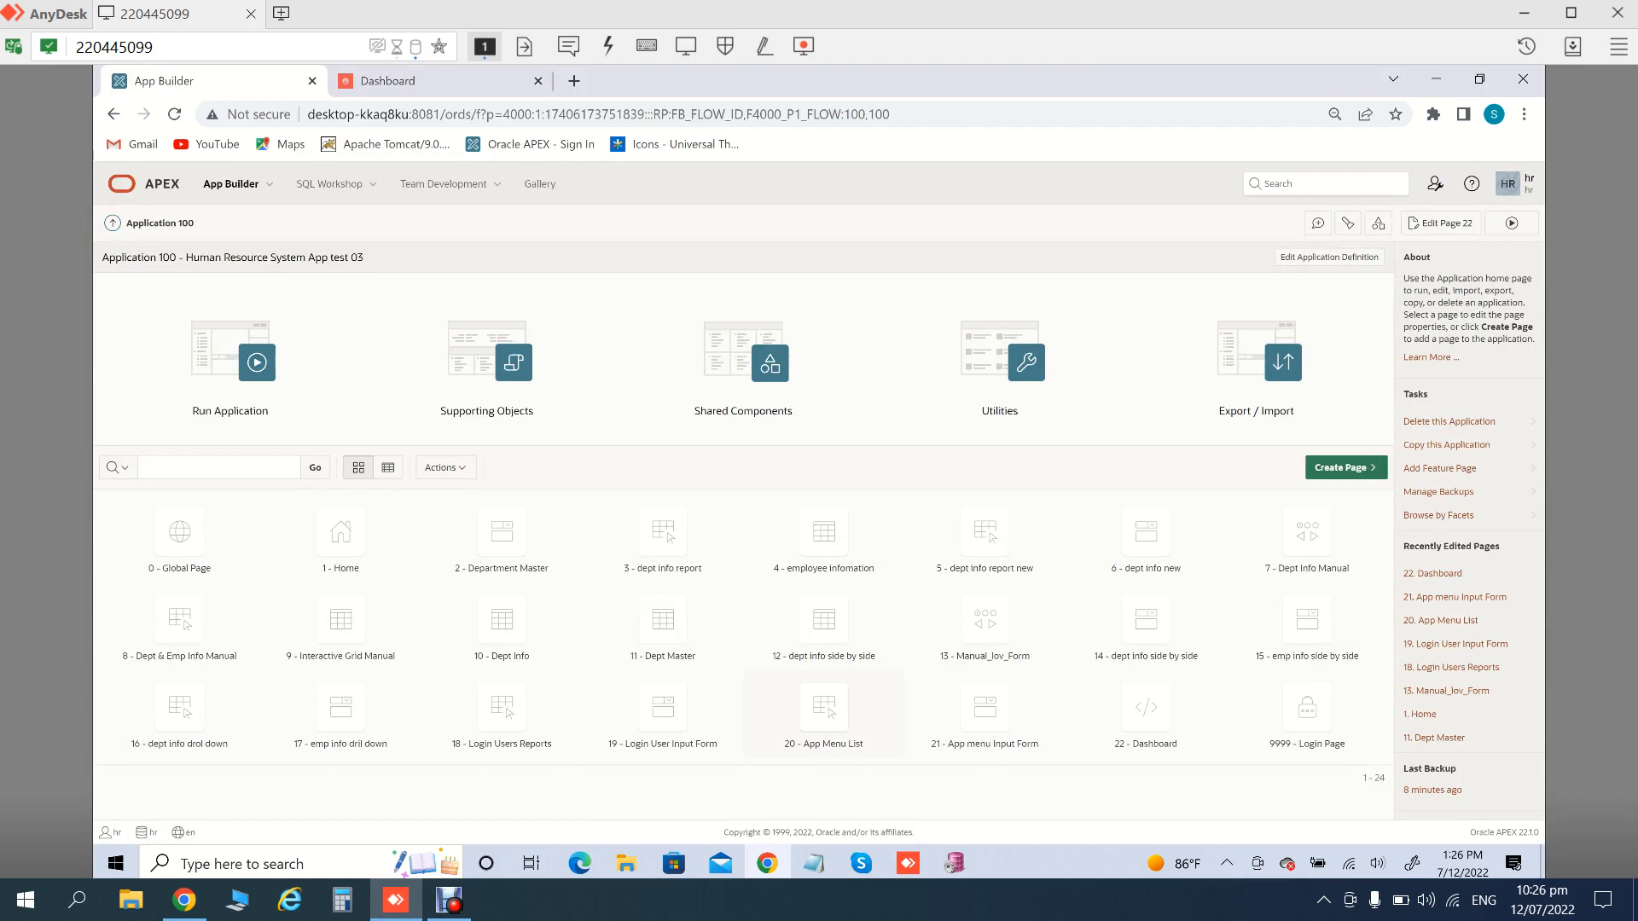
{"action": "left_click", "coordinate": [1146, 713]}
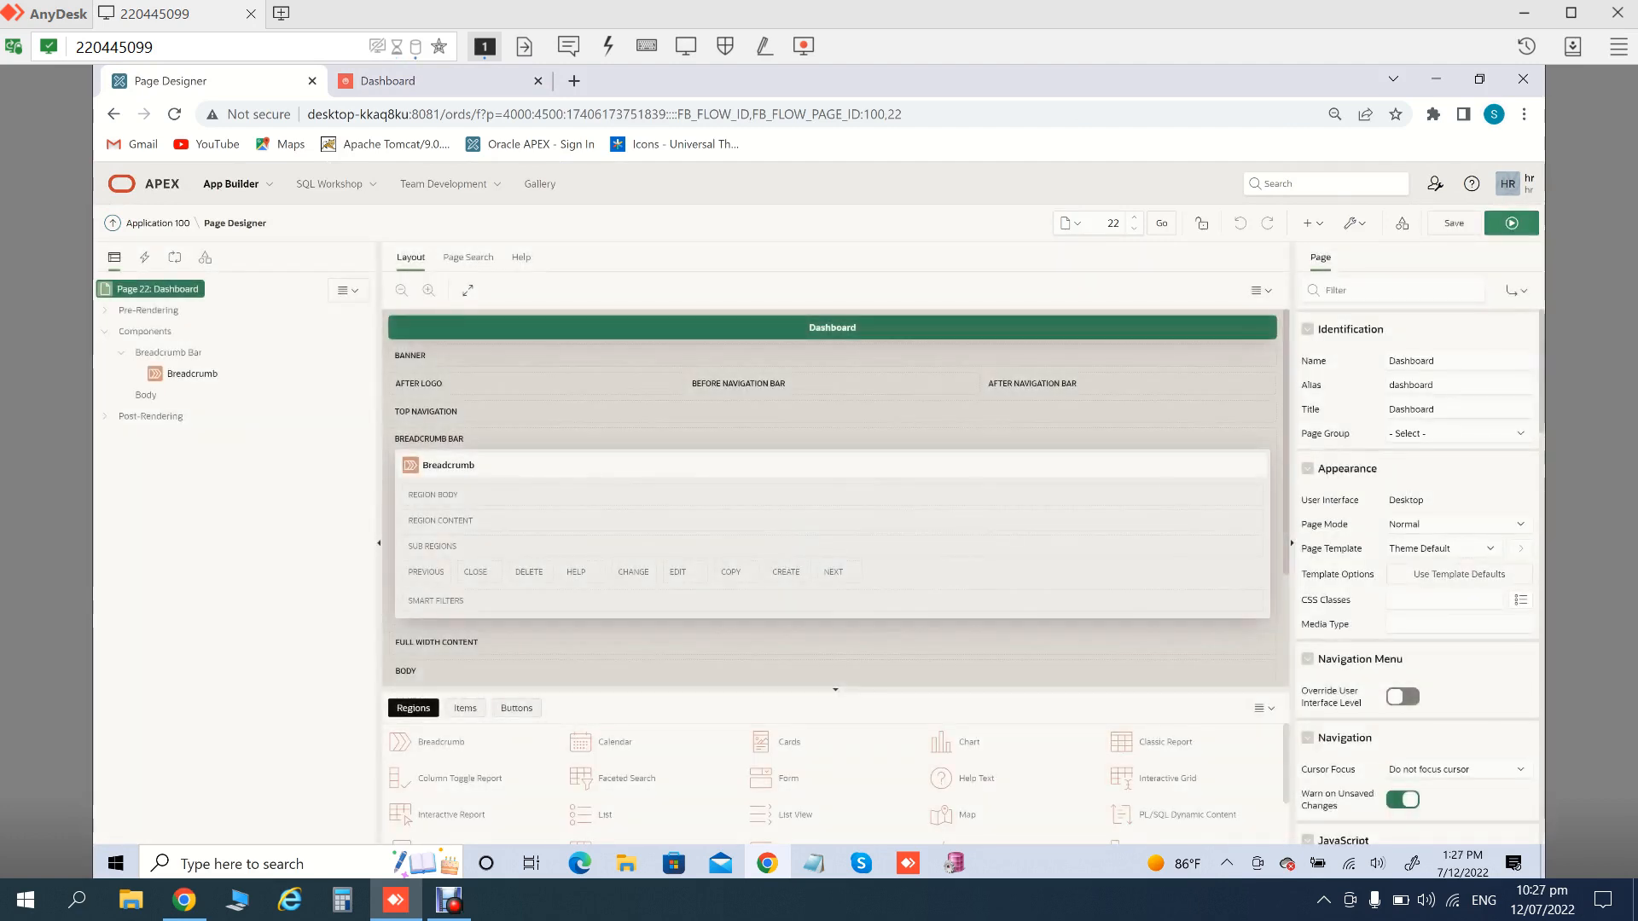
{"action": "left_click", "coordinate": [1512, 223]}
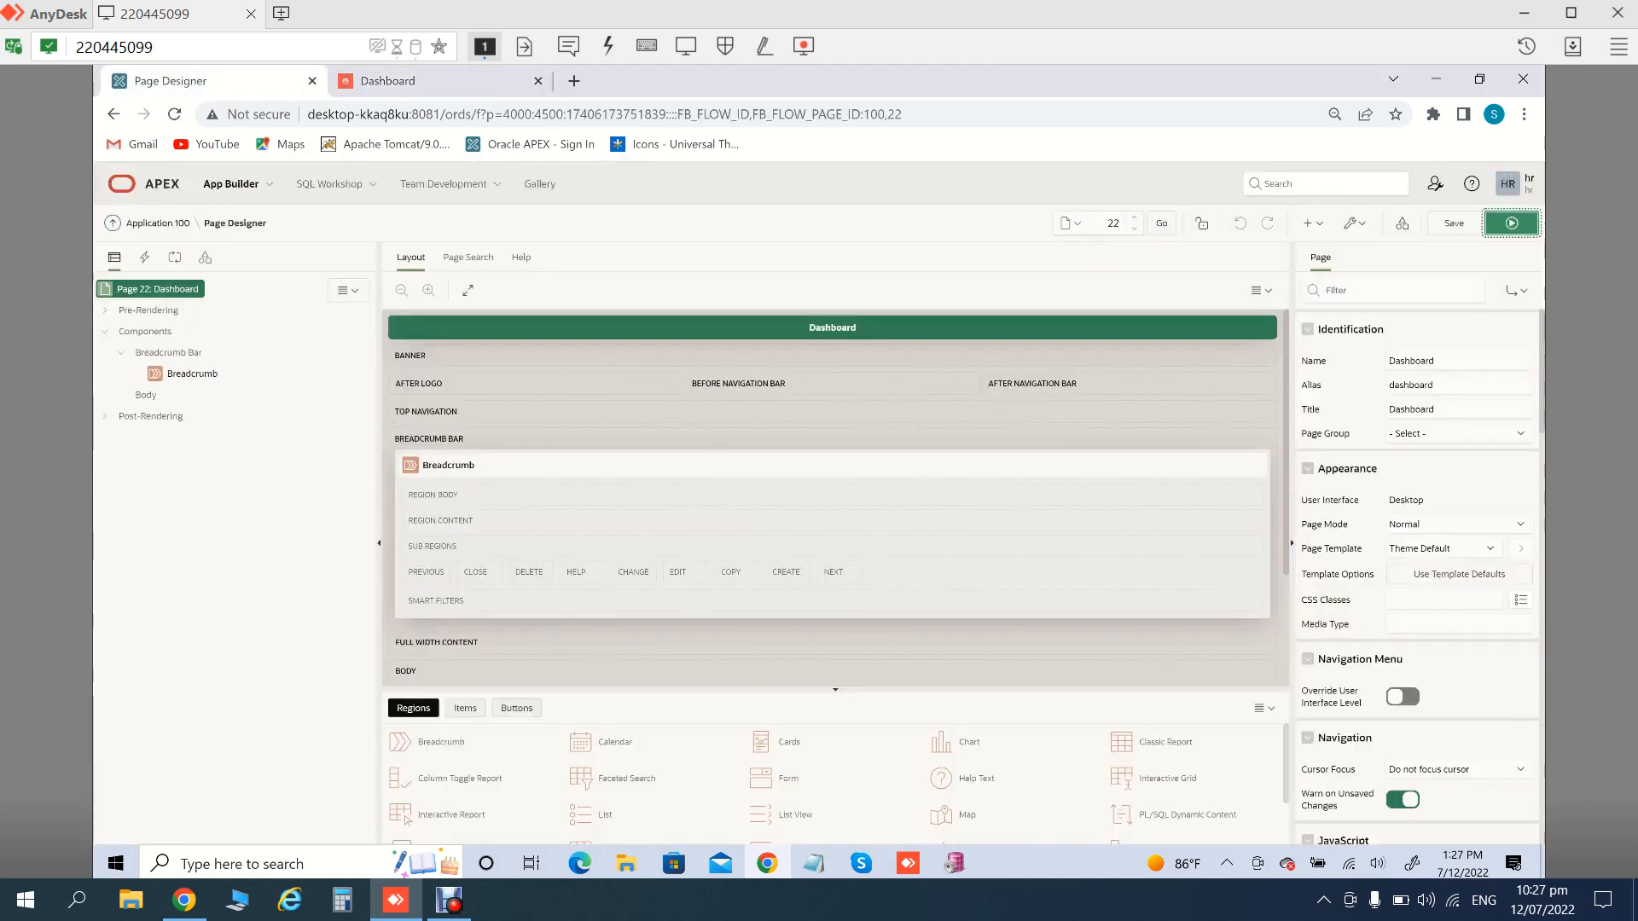
Add a new Chart region to the Dashboard page body
{"action": "right_click", "coordinate": [145, 395]}
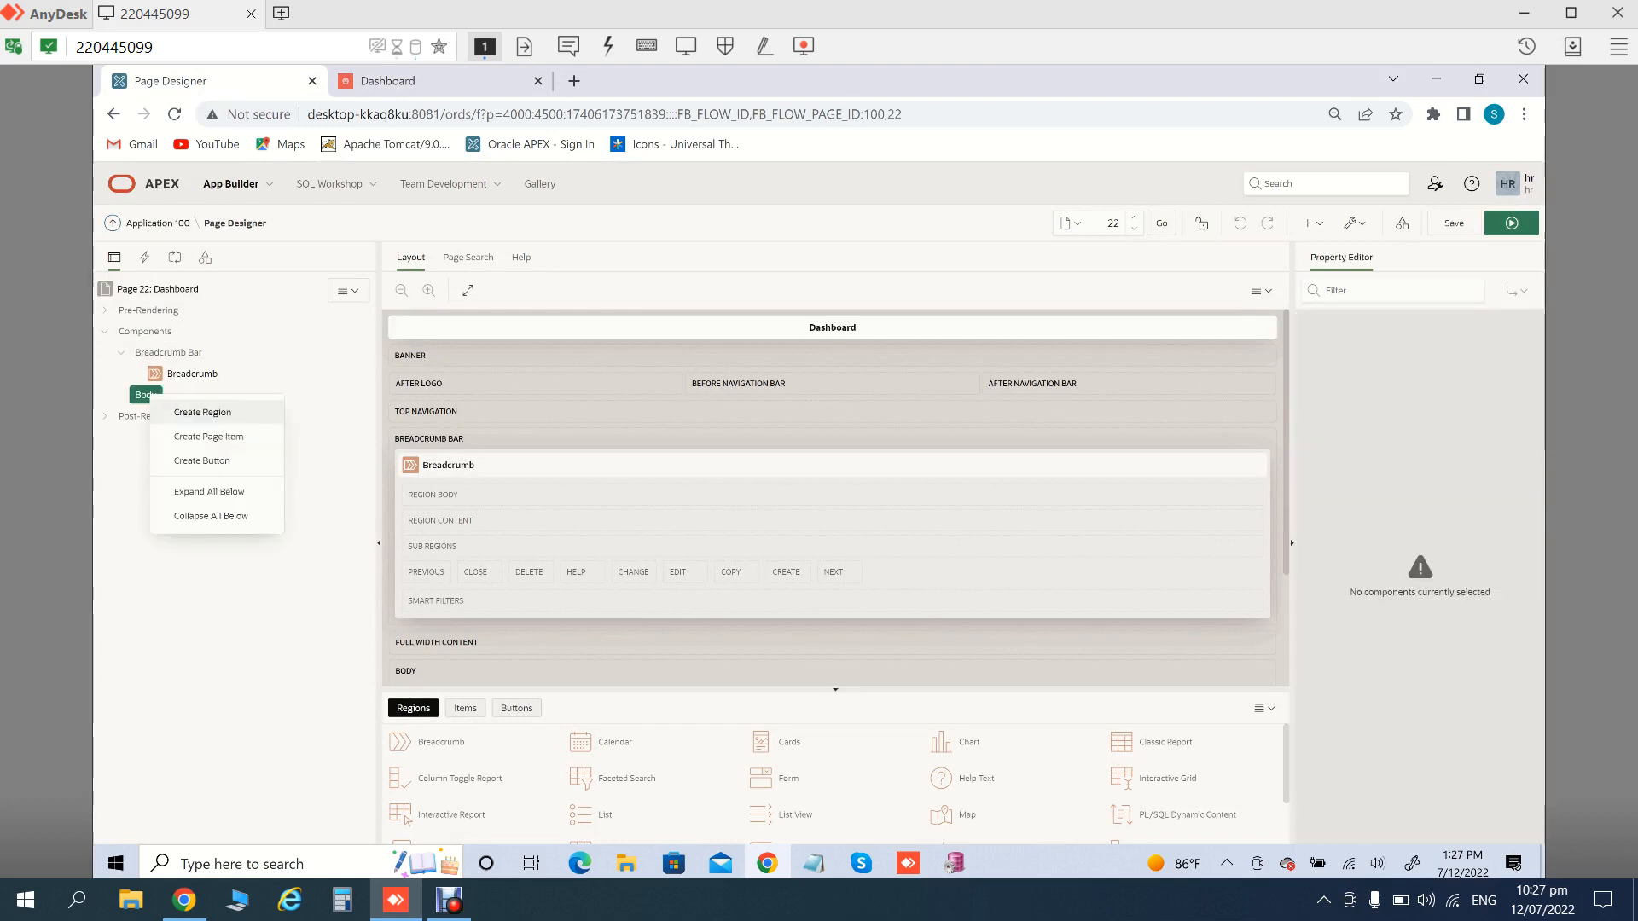
{"action": "left_click", "coordinate": [202, 412]}
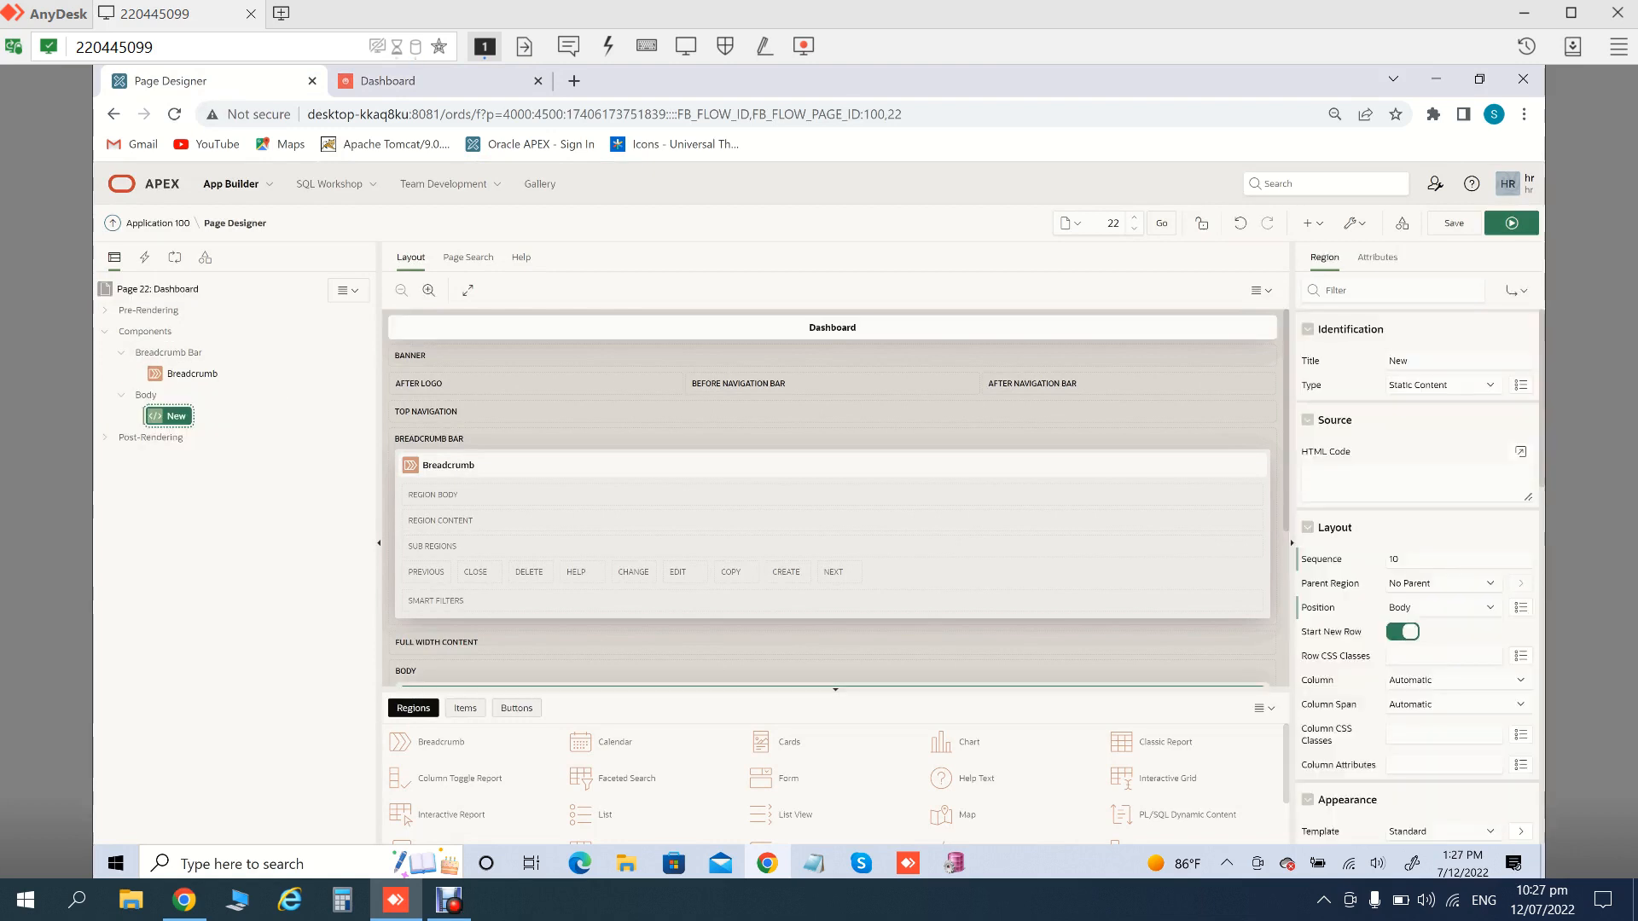
{"action": "left_click", "coordinate": [1443, 386]}
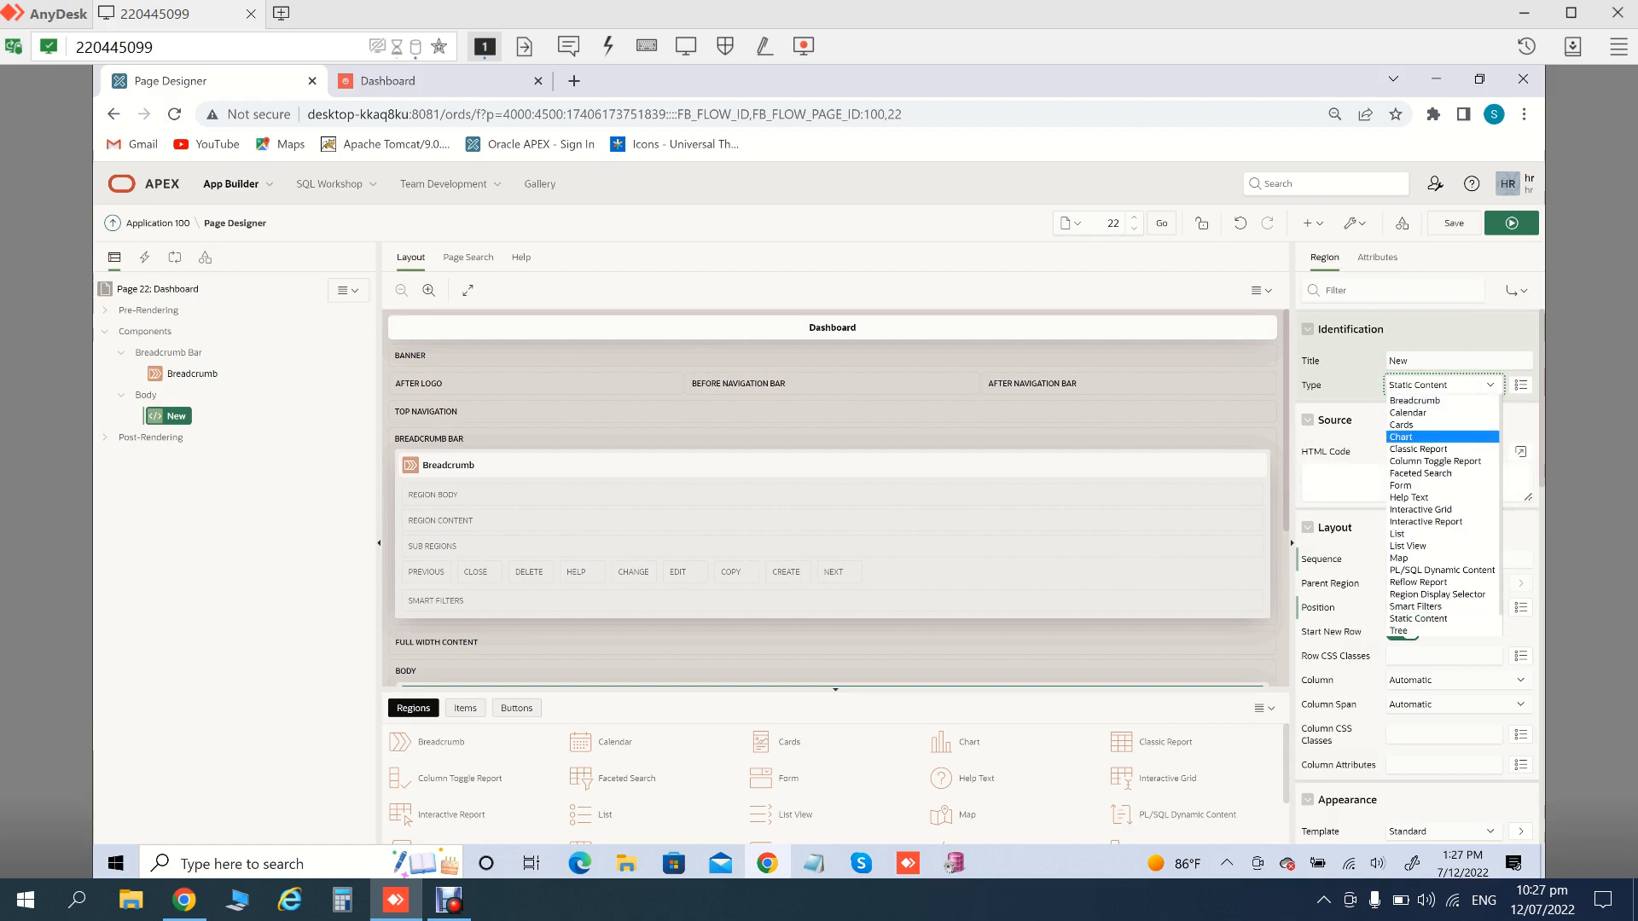
{"action": "left_click", "coordinate": [1402, 437]}
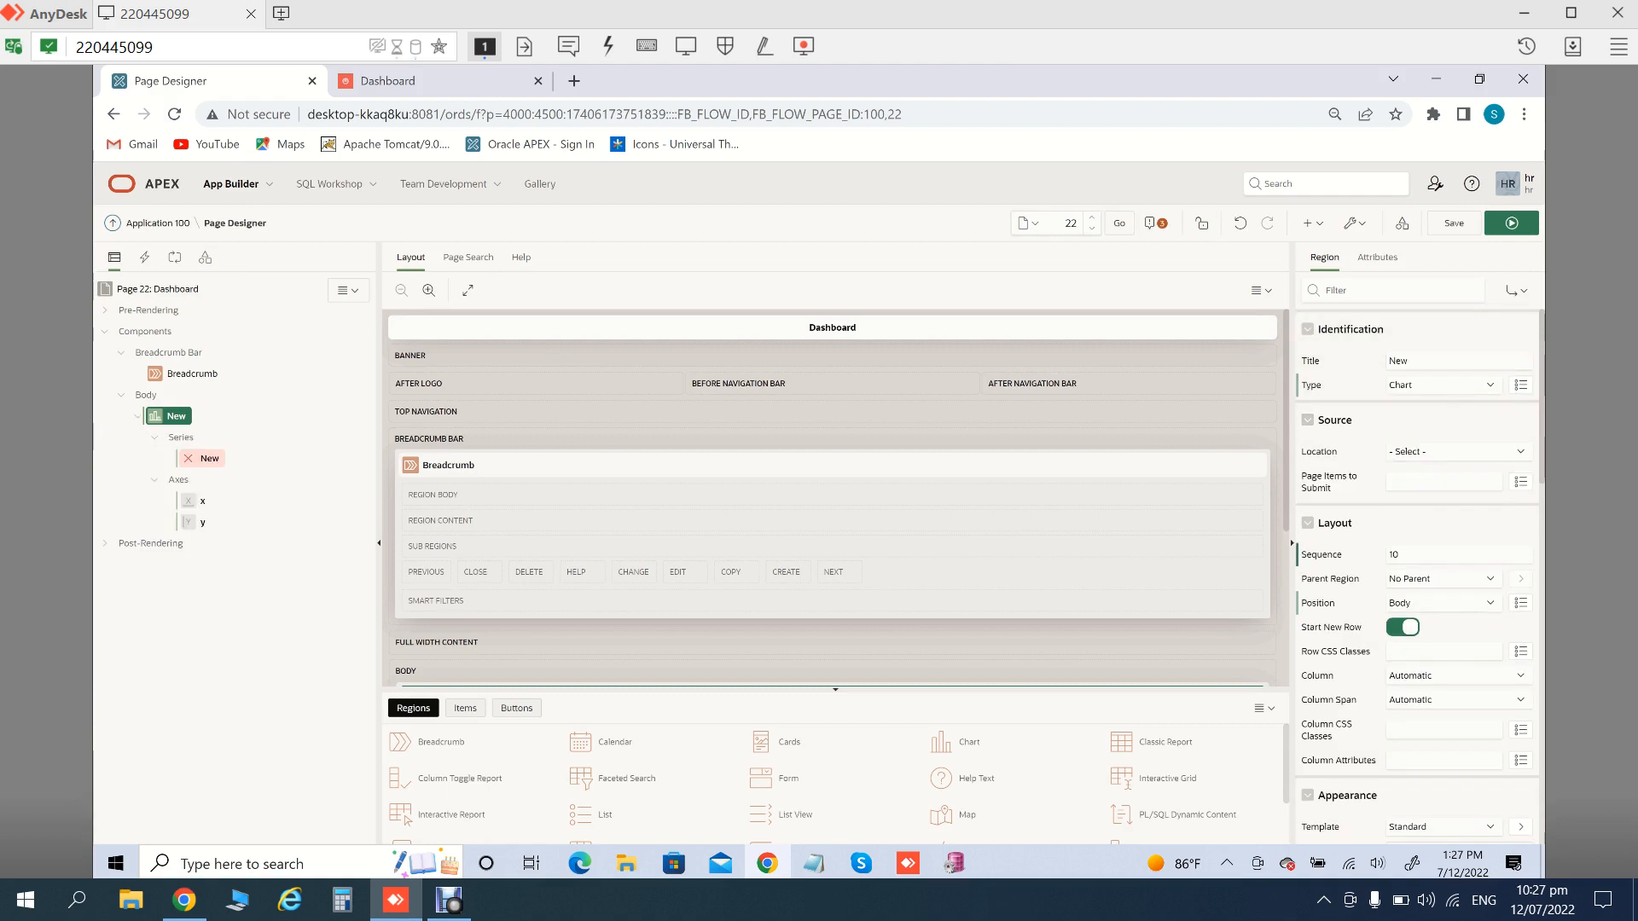
Switch the chart series source type from Table / View to SQL Query
{"action": "left_click", "coordinate": [209, 459]}
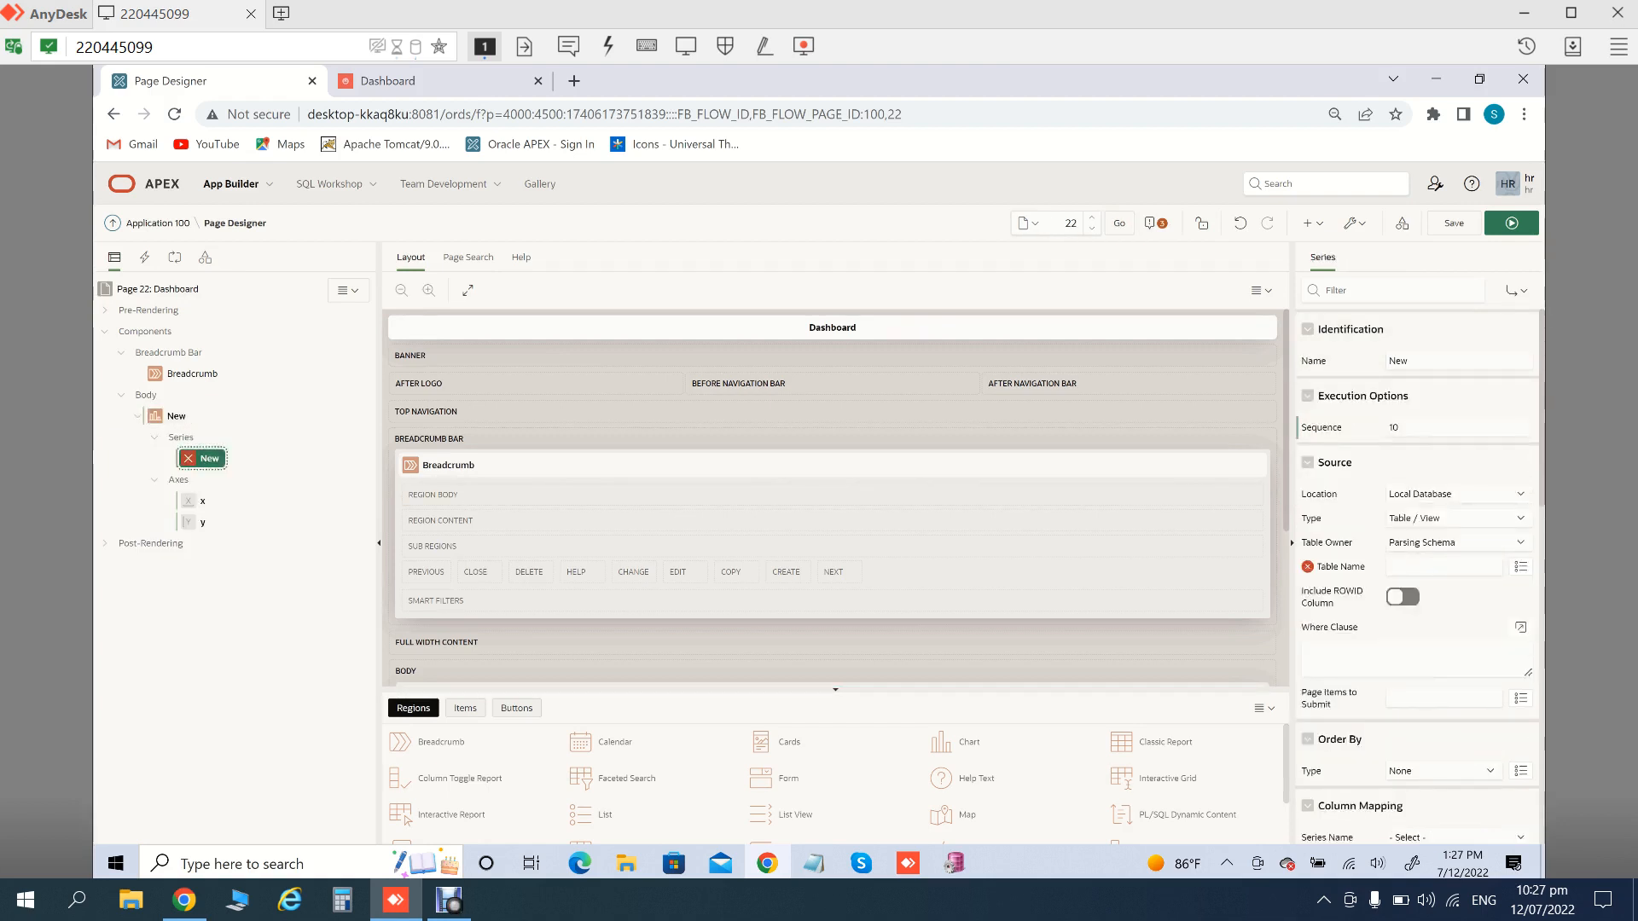
{"action": "left_click", "coordinate": [1459, 518]}
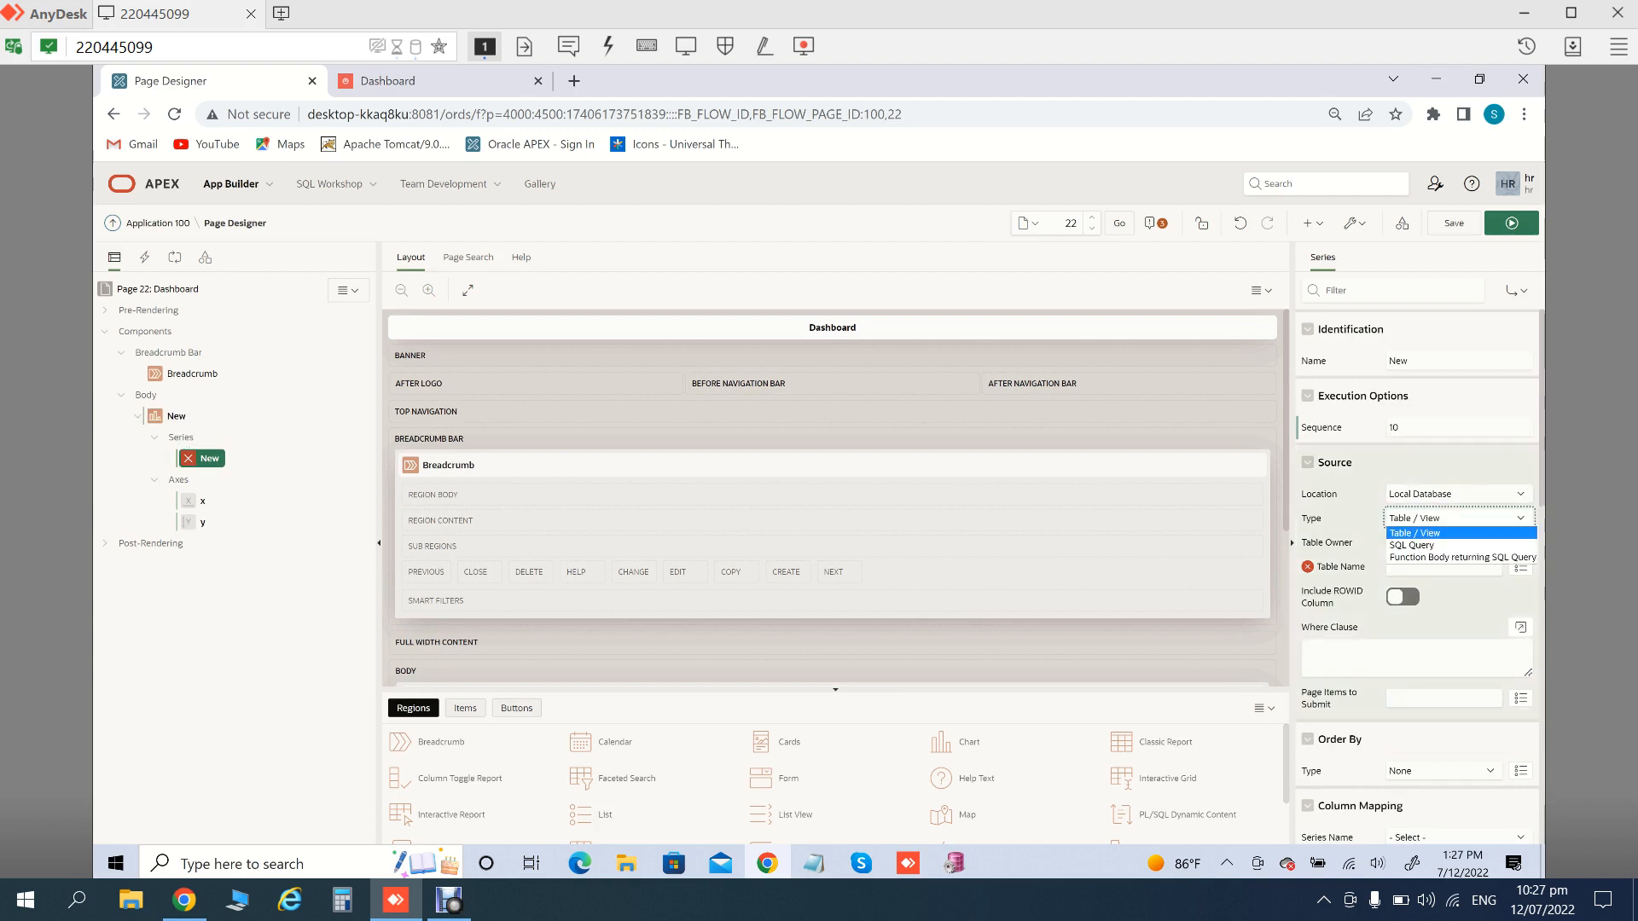
{"action": "left_click", "coordinate": [1418, 546]}
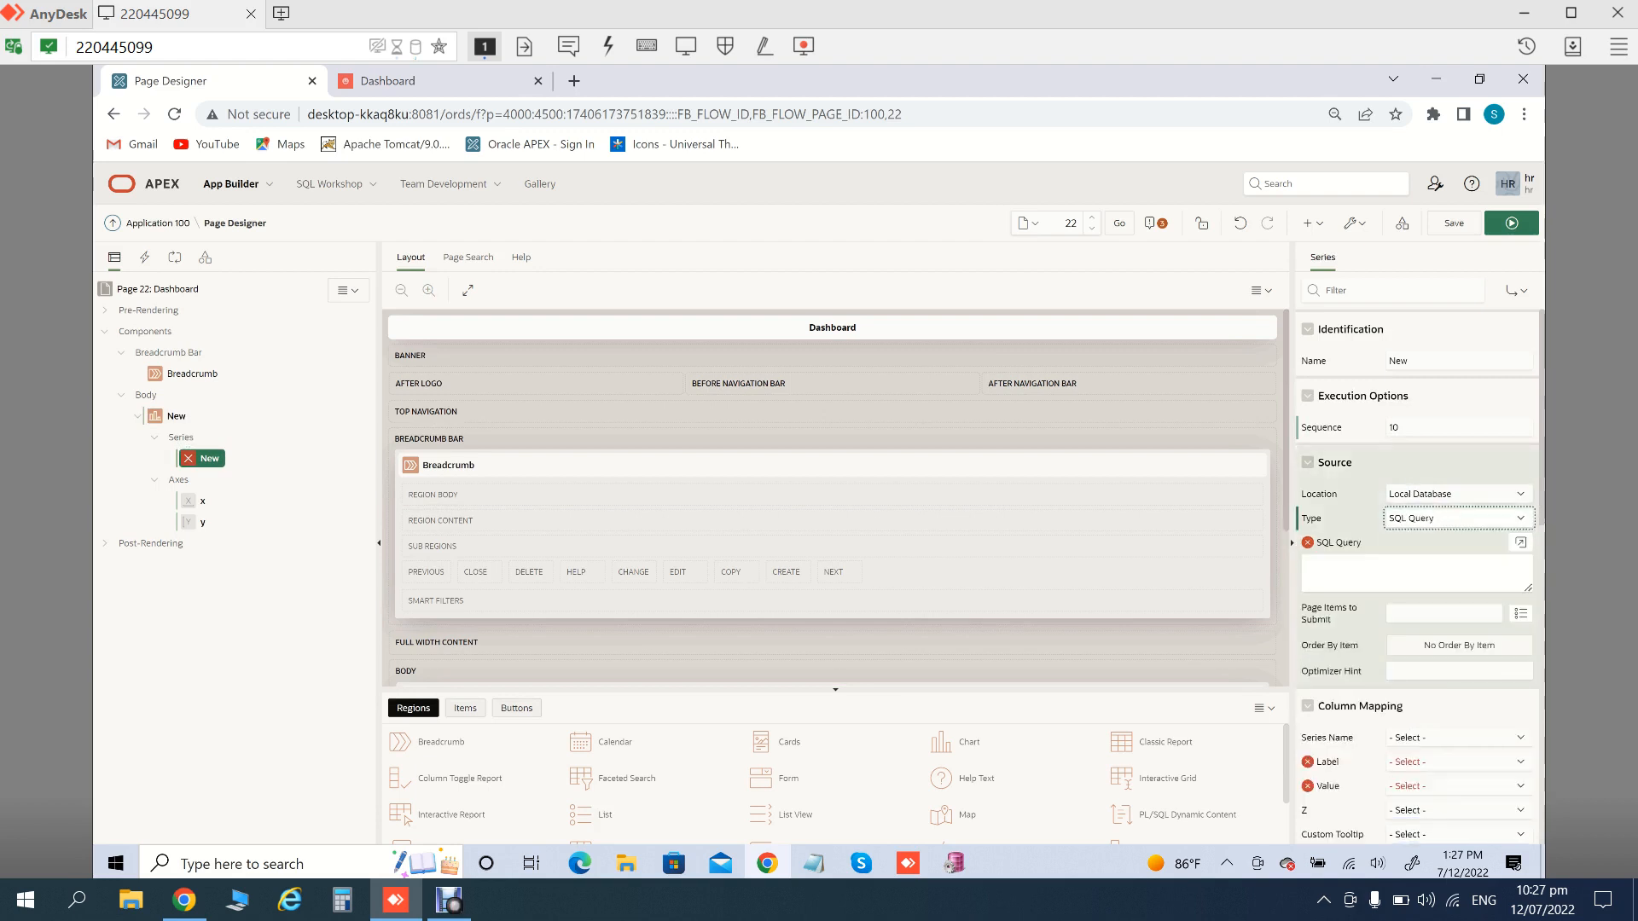
{"action": "key", "text": "Tab"}
Paste the department salary total query into the series SQL editor and validate it
{"action": "key", "text": "Return"}
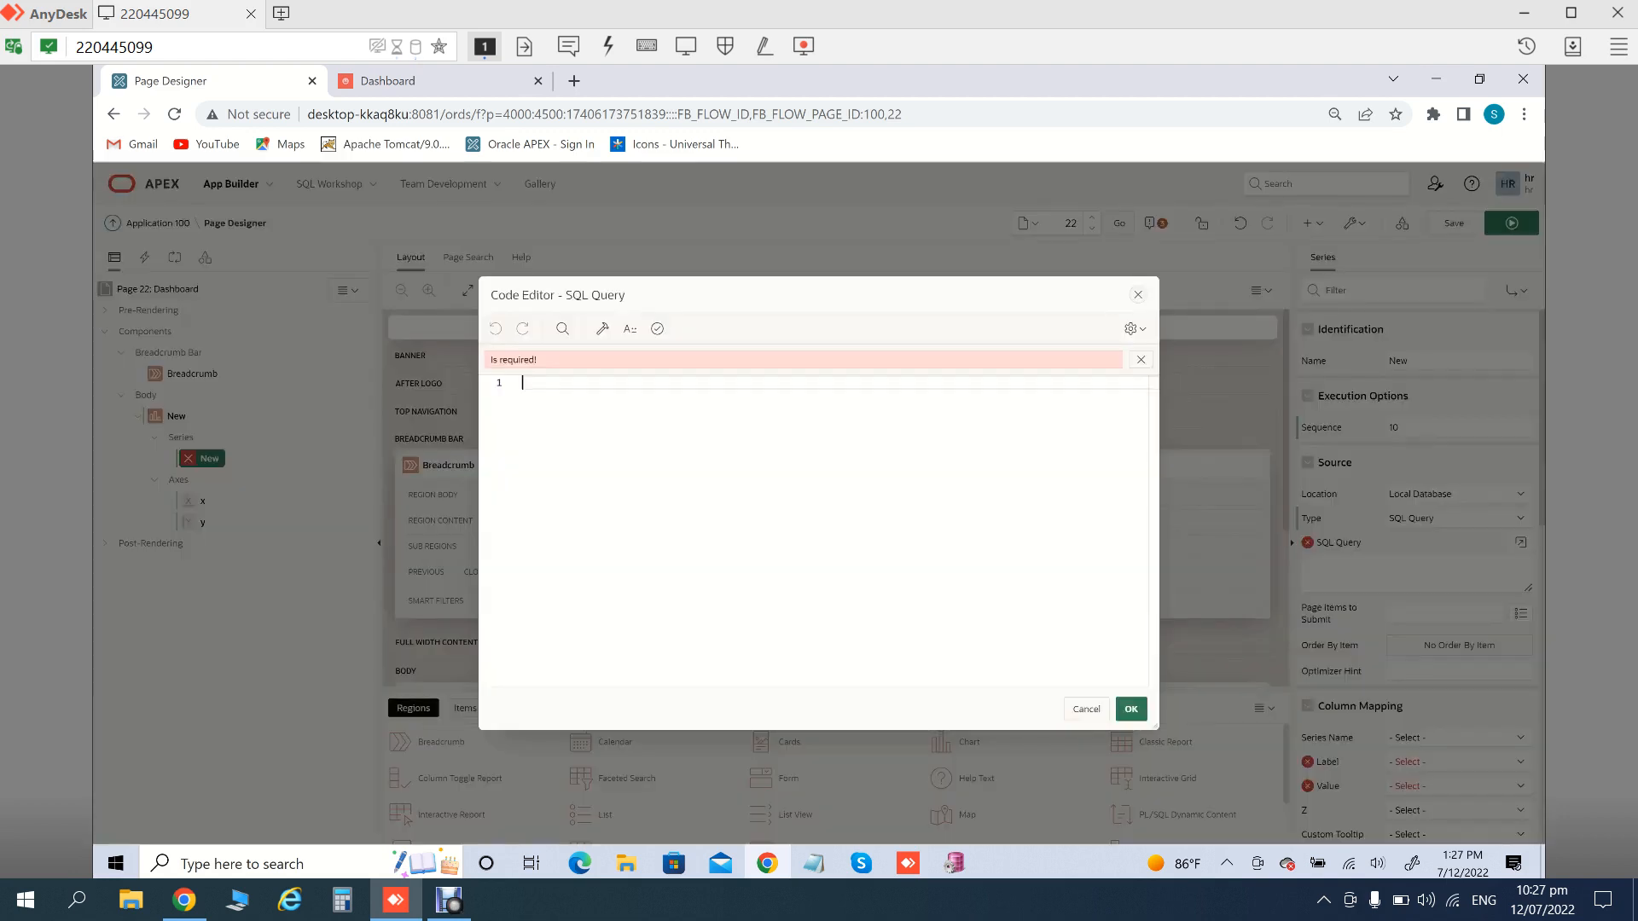
{"action": "type", "text": "SELECT D.DEPARTMENT_NAME,SUM(NVL(E.SALARY,0)) DEPT_WISE_SAL FROM EMPLOYEES E,DEPARTMENTS D WHERE E.DEPARTMENT_ID = D.DEPARTMENT_ID GROUP BY D.DEPARTMENT_NAME ORDER BY D.DEPARTMENT_NAME"}
{"action": "left_click", "coordinate": [657, 328]}
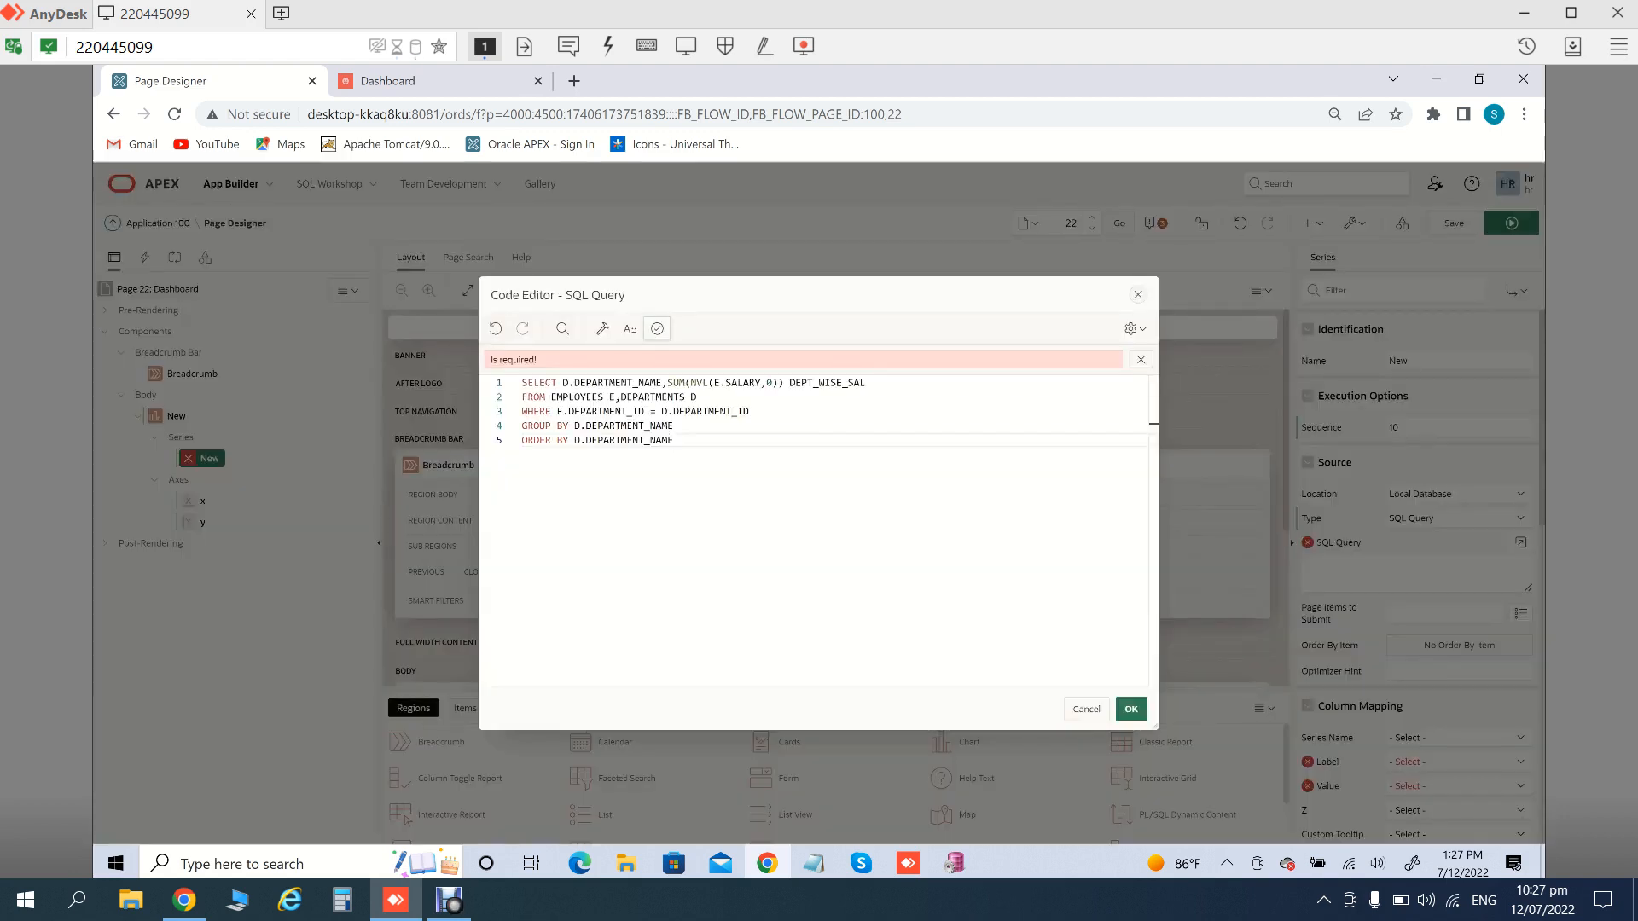
{"action": "left_click", "coordinate": [1131, 709]}
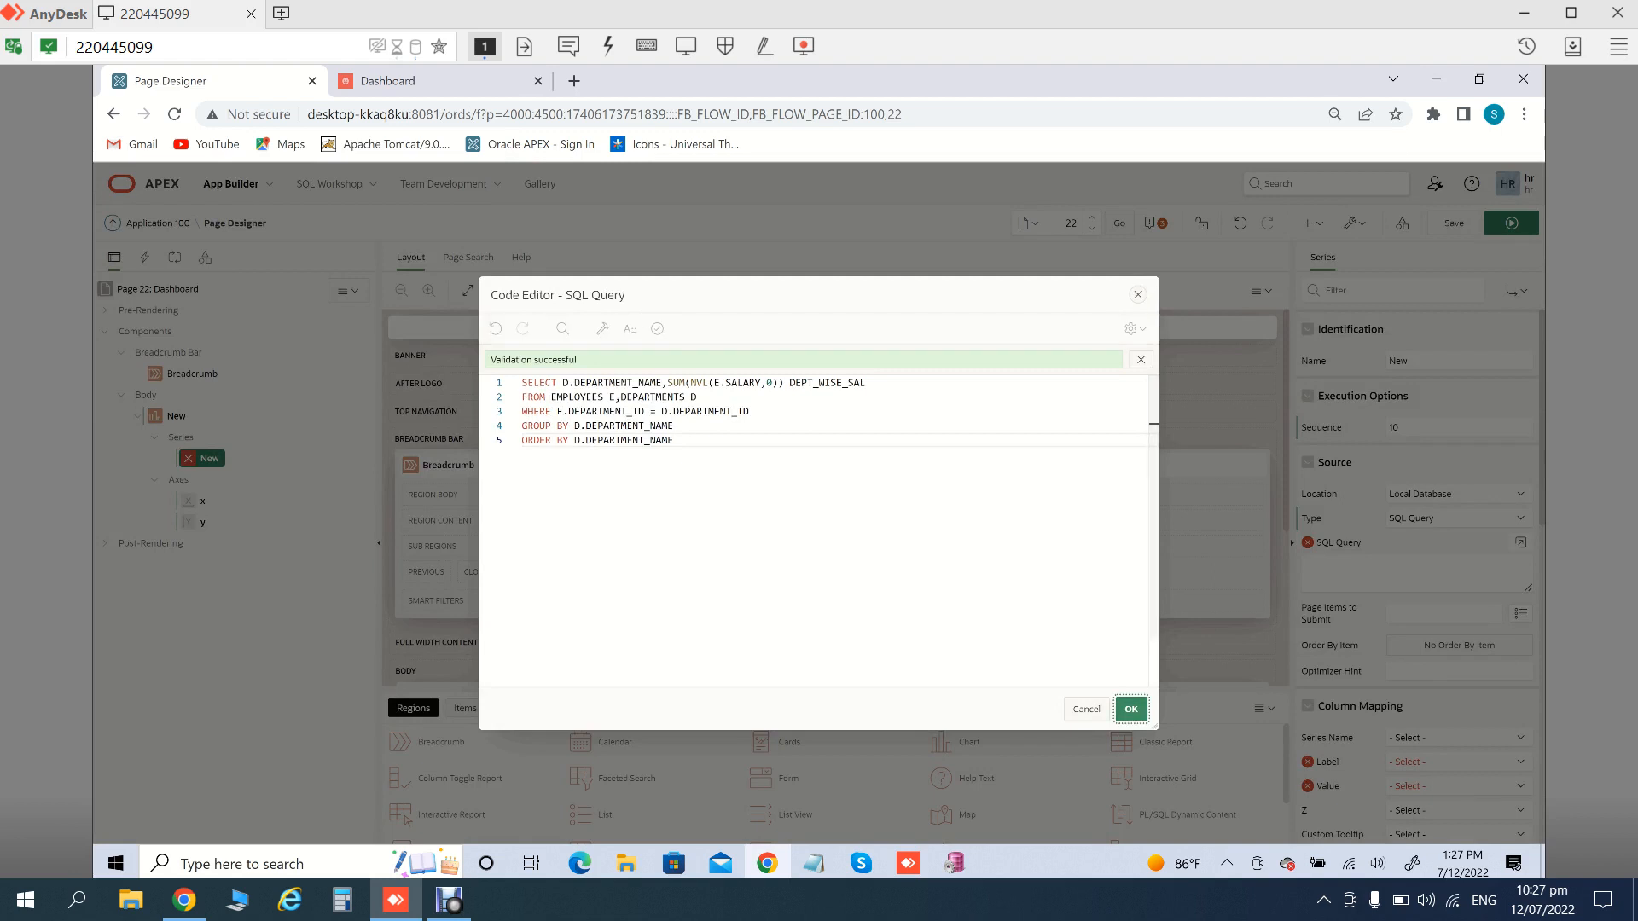
{"action": "left_click", "coordinate": [1454, 223]}
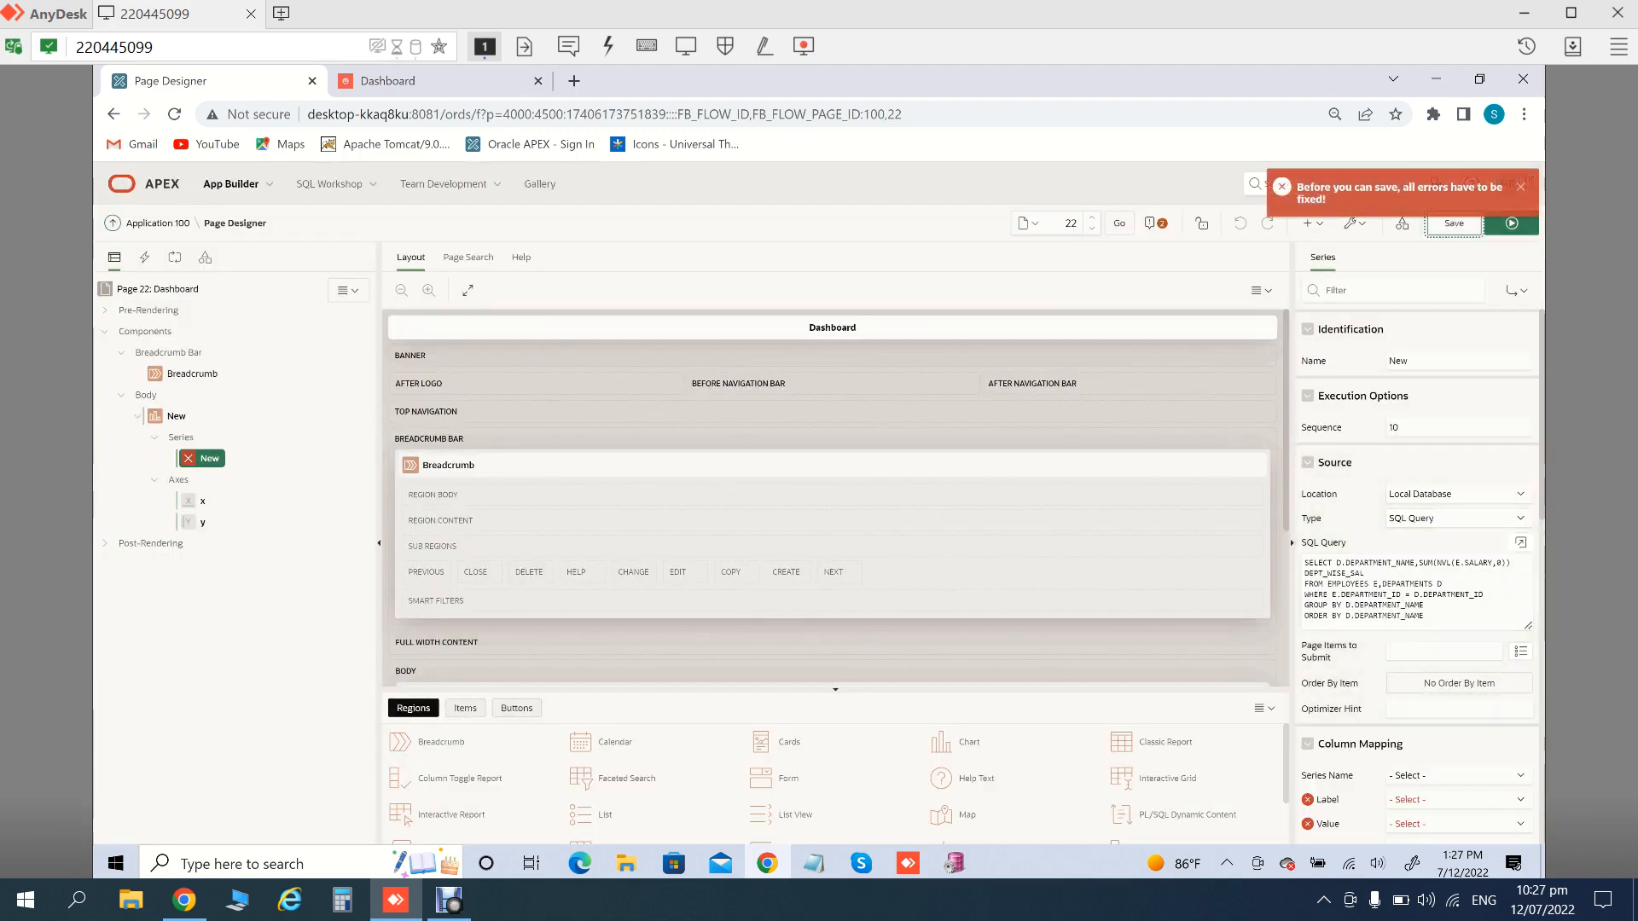
{"action": "scroll", "coordinate": [1417, 580], "scroll_direction": "down", "scroll_amount": 5}
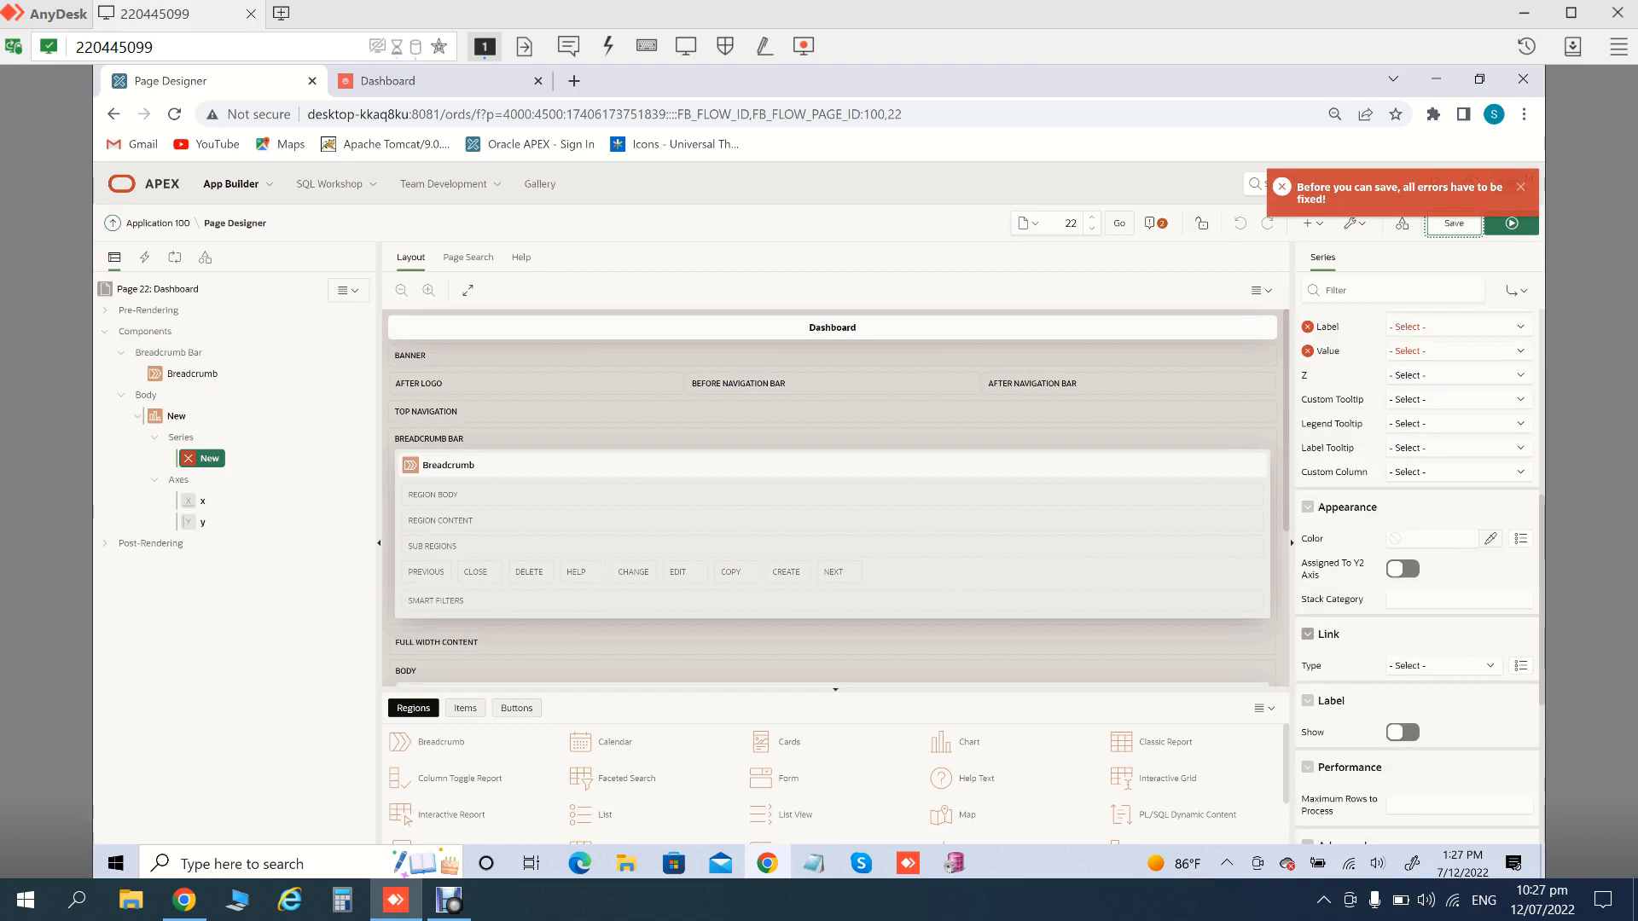
{"action": "scroll", "coordinate": [1417, 580], "scroll_direction": "up", "scroll_amount": 1}
{"action": "scroll", "coordinate": [1417, 581], "scroll_direction": "up", "scroll_amount": 3}
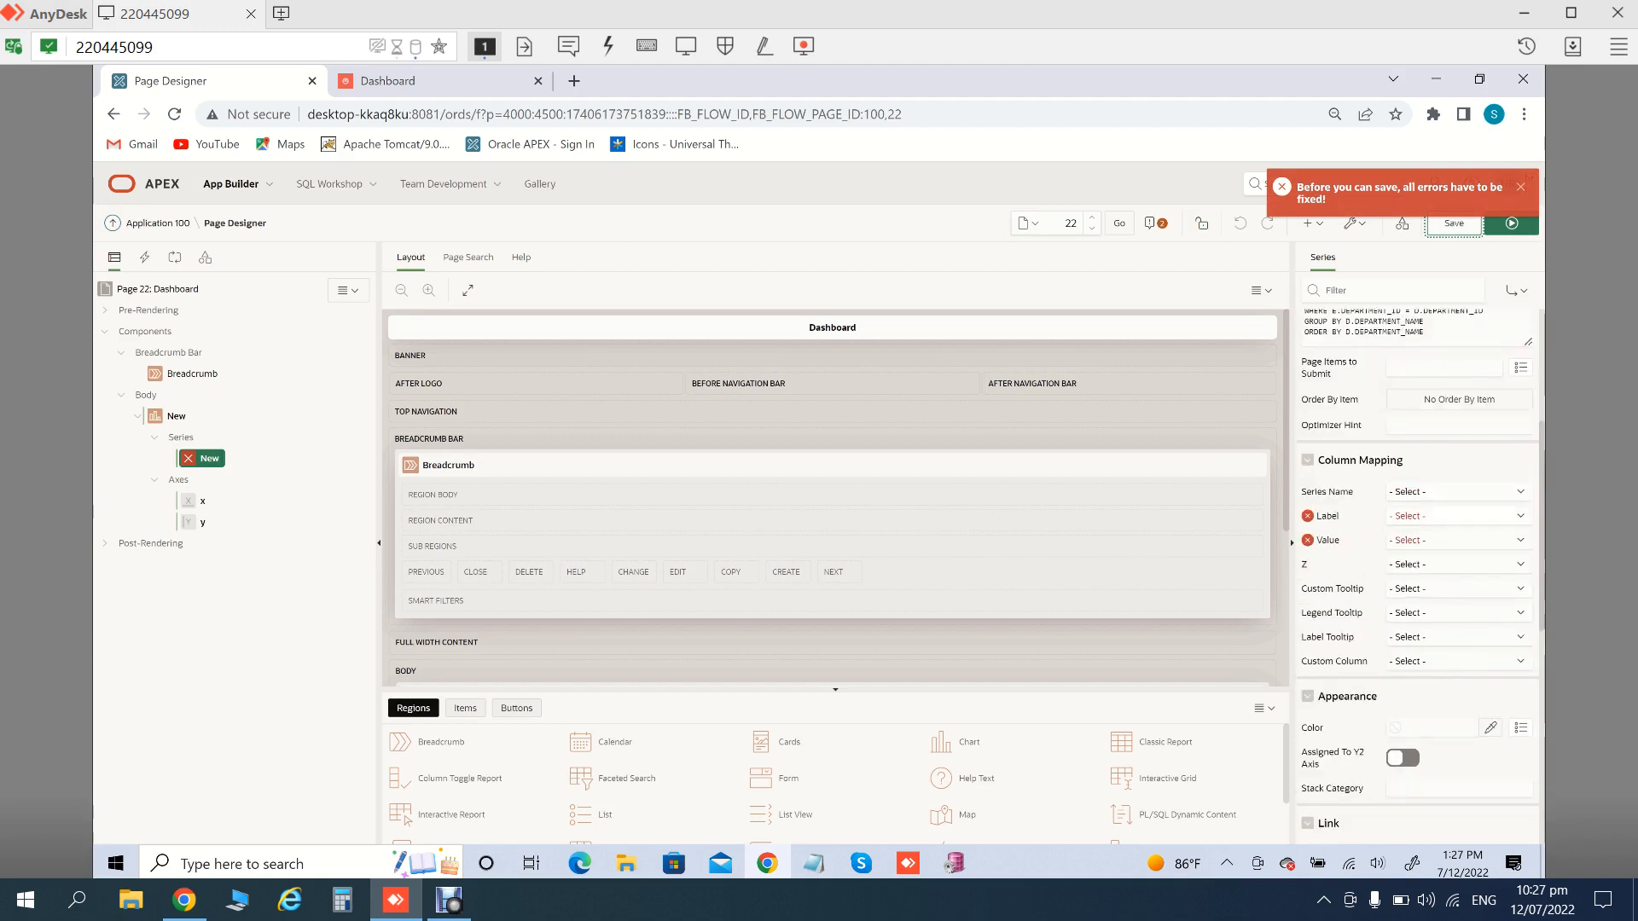
Map DEPARTMENT_NAME as the Label and DEPT_WISE_SAL as the Value, then save the page
{"action": "left_click", "coordinate": [1458, 516]}
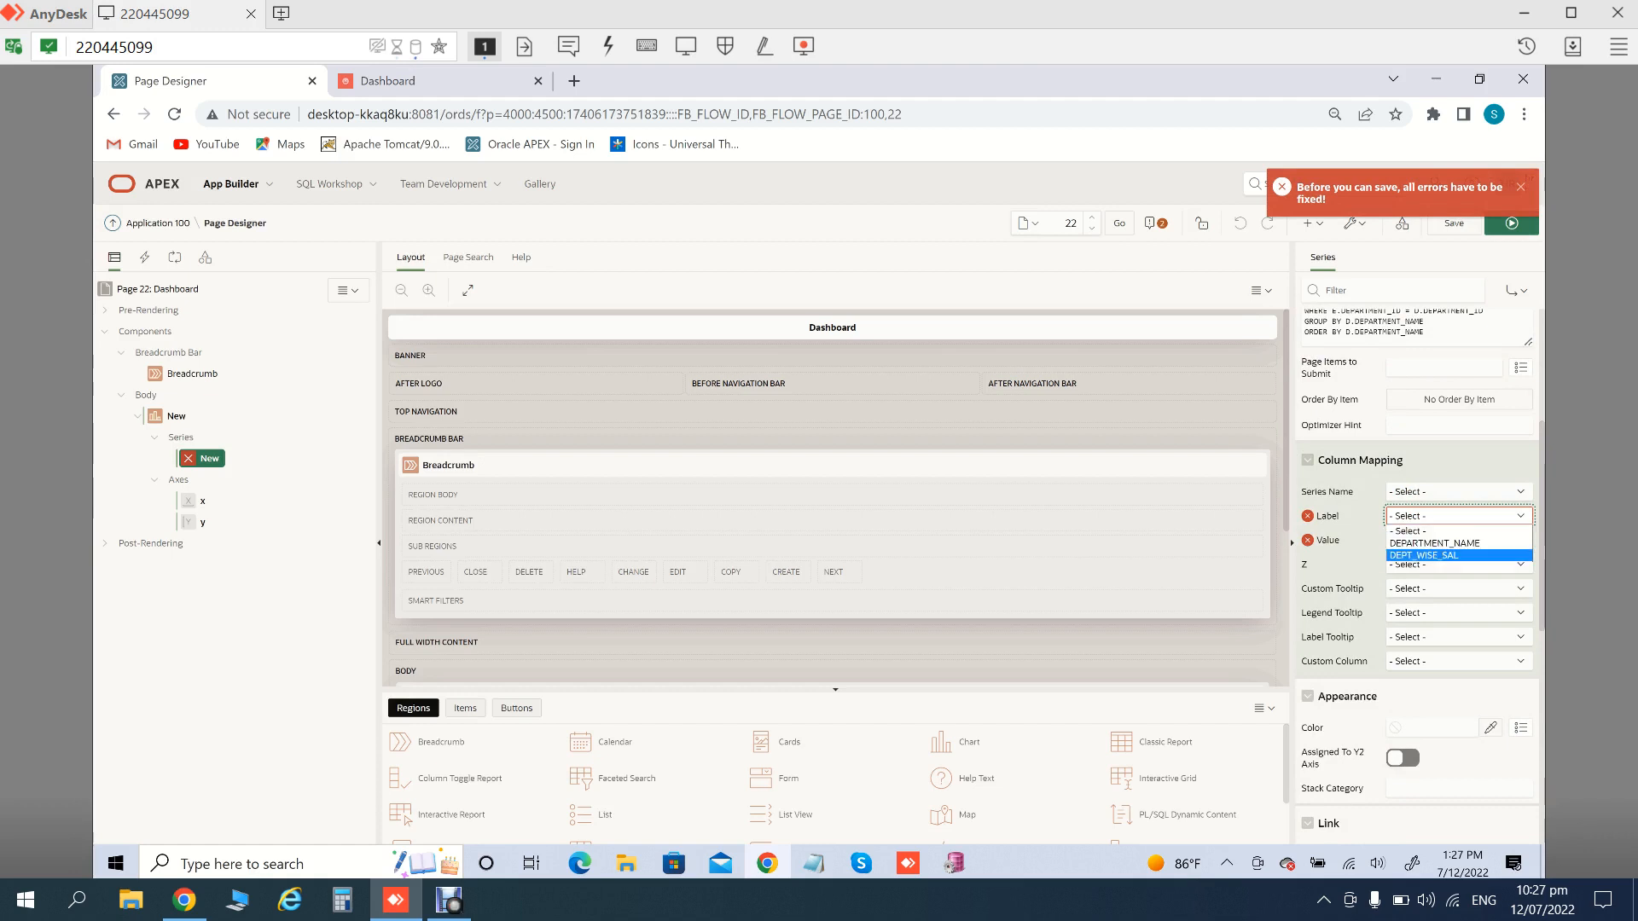
{"action": "key", "text": "Up"}
{"action": "key", "text": "Return"}
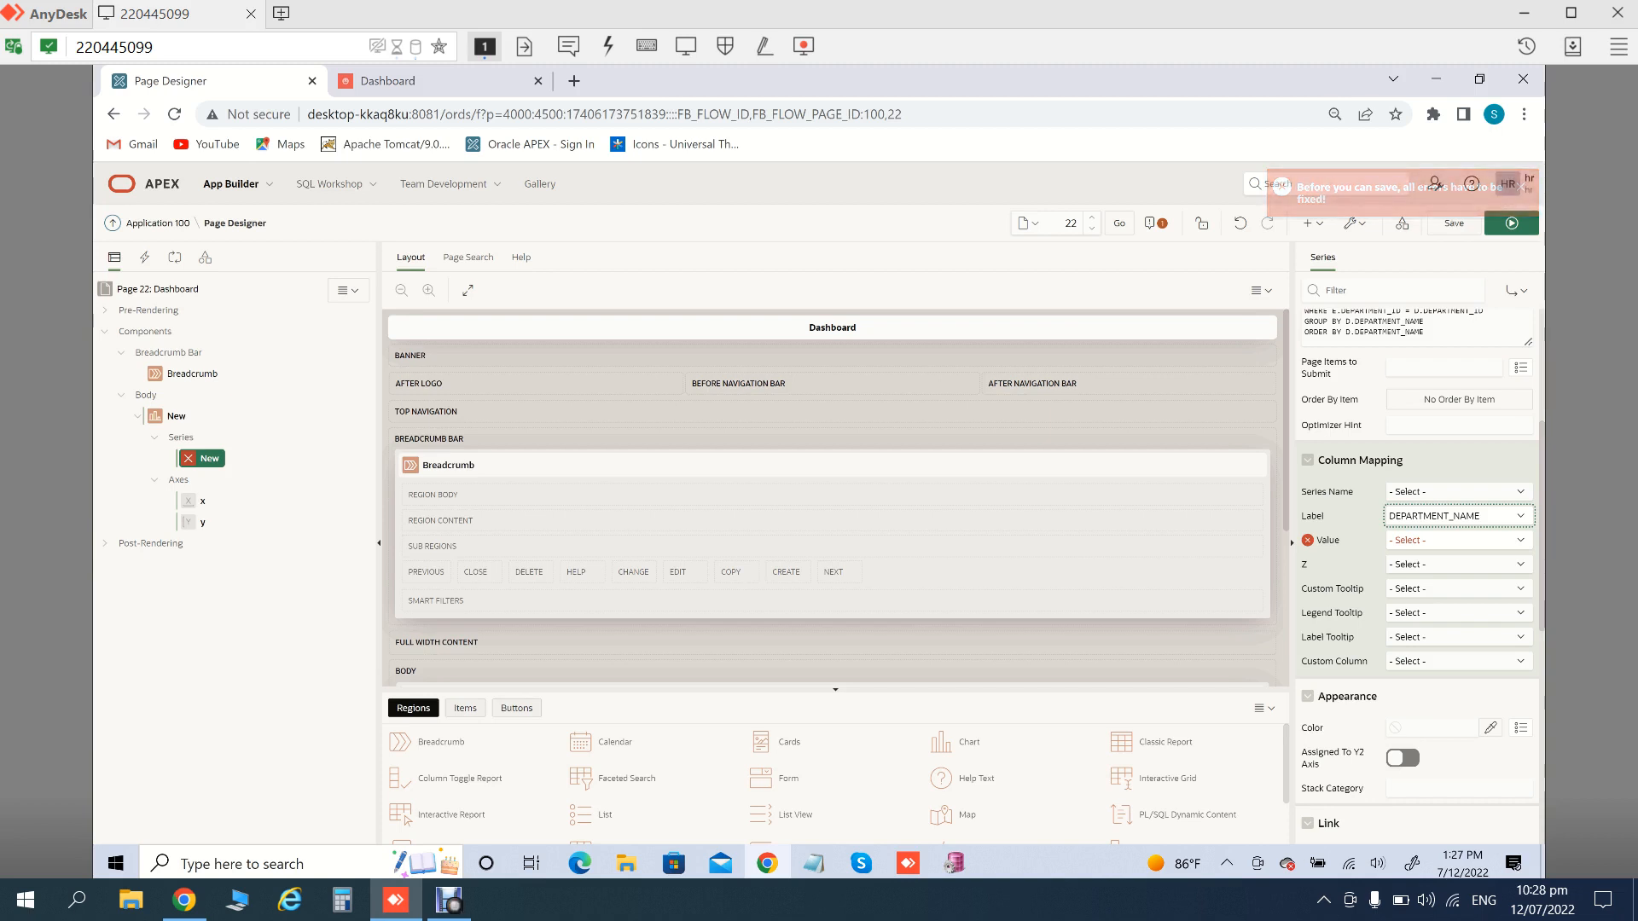
{"action": "left_click", "coordinate": [1460, 540]}
{"action": "left_click", "coordinate": [1460, 540]}
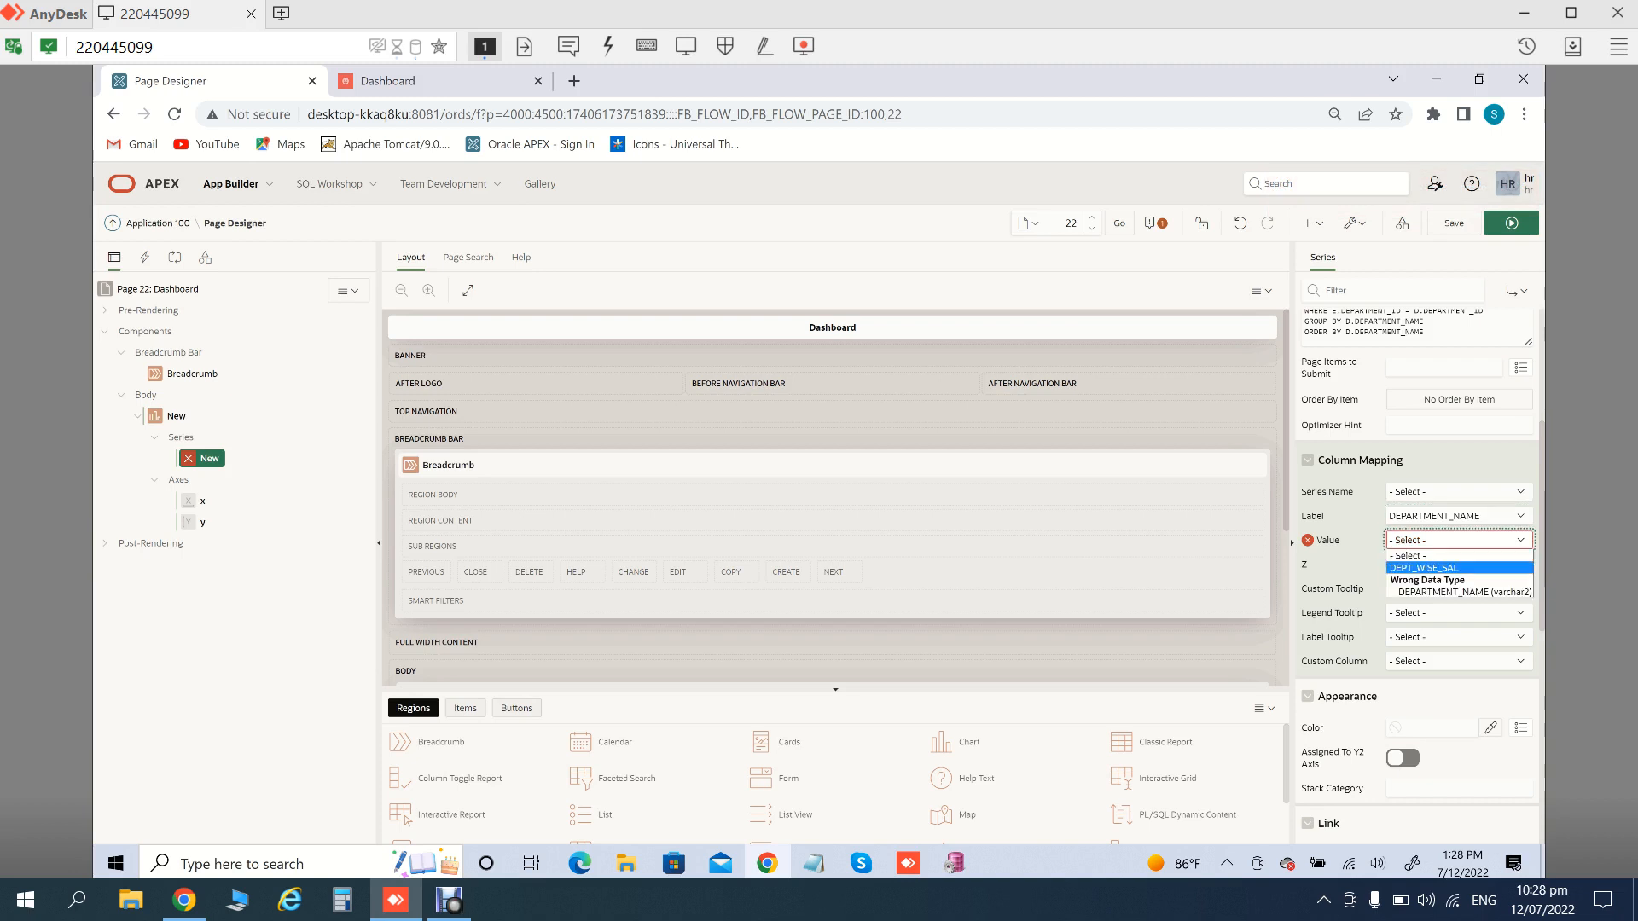
{"action": "left_click", "coordinate": [1442, 567]}
{"action": "left_click", "coordinate": [1512, 223]}
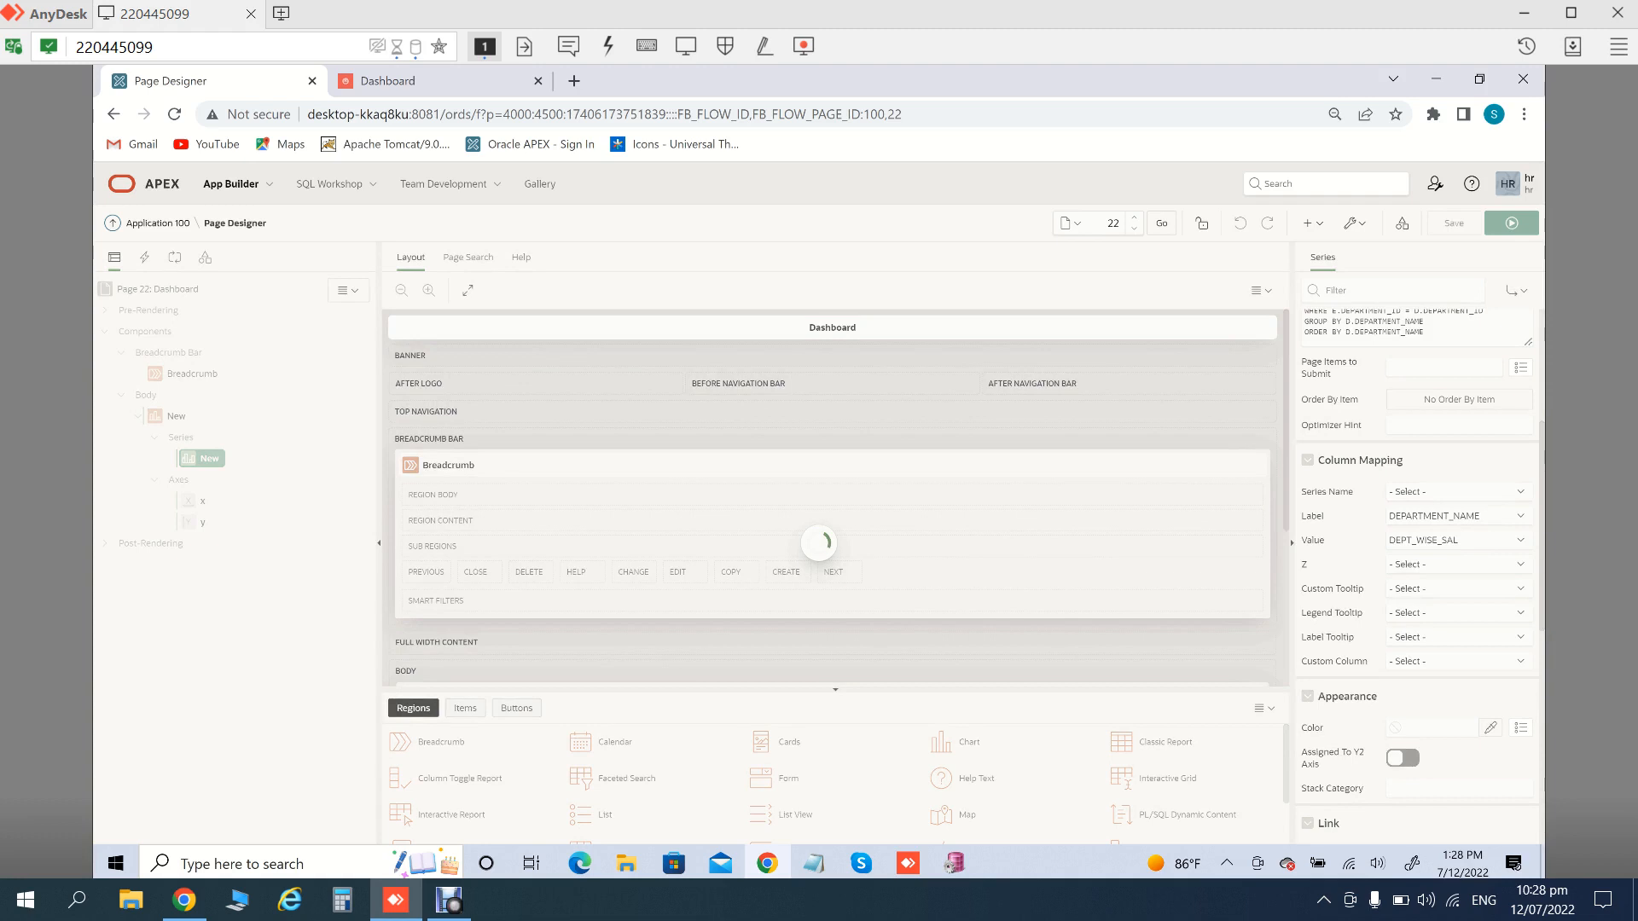
{"action": "left_click", "coordinate": [448, 900]}
{"action": "left_click", "coordinate": [396, 900]}
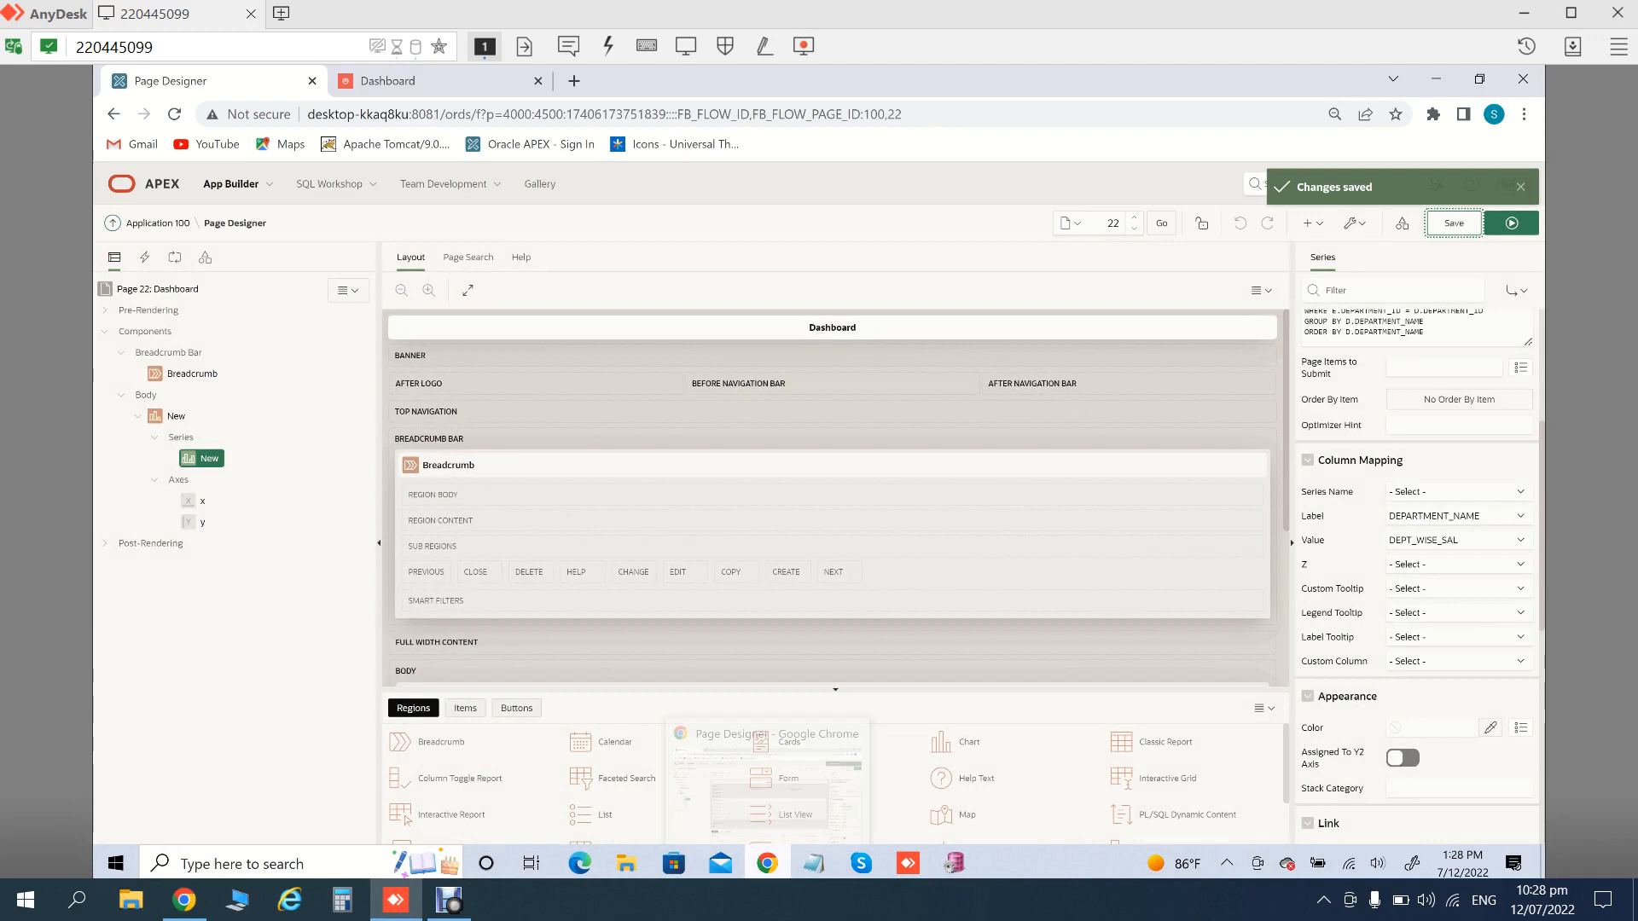
{"action": "mouse_move", "coordinate": [767, 863]}
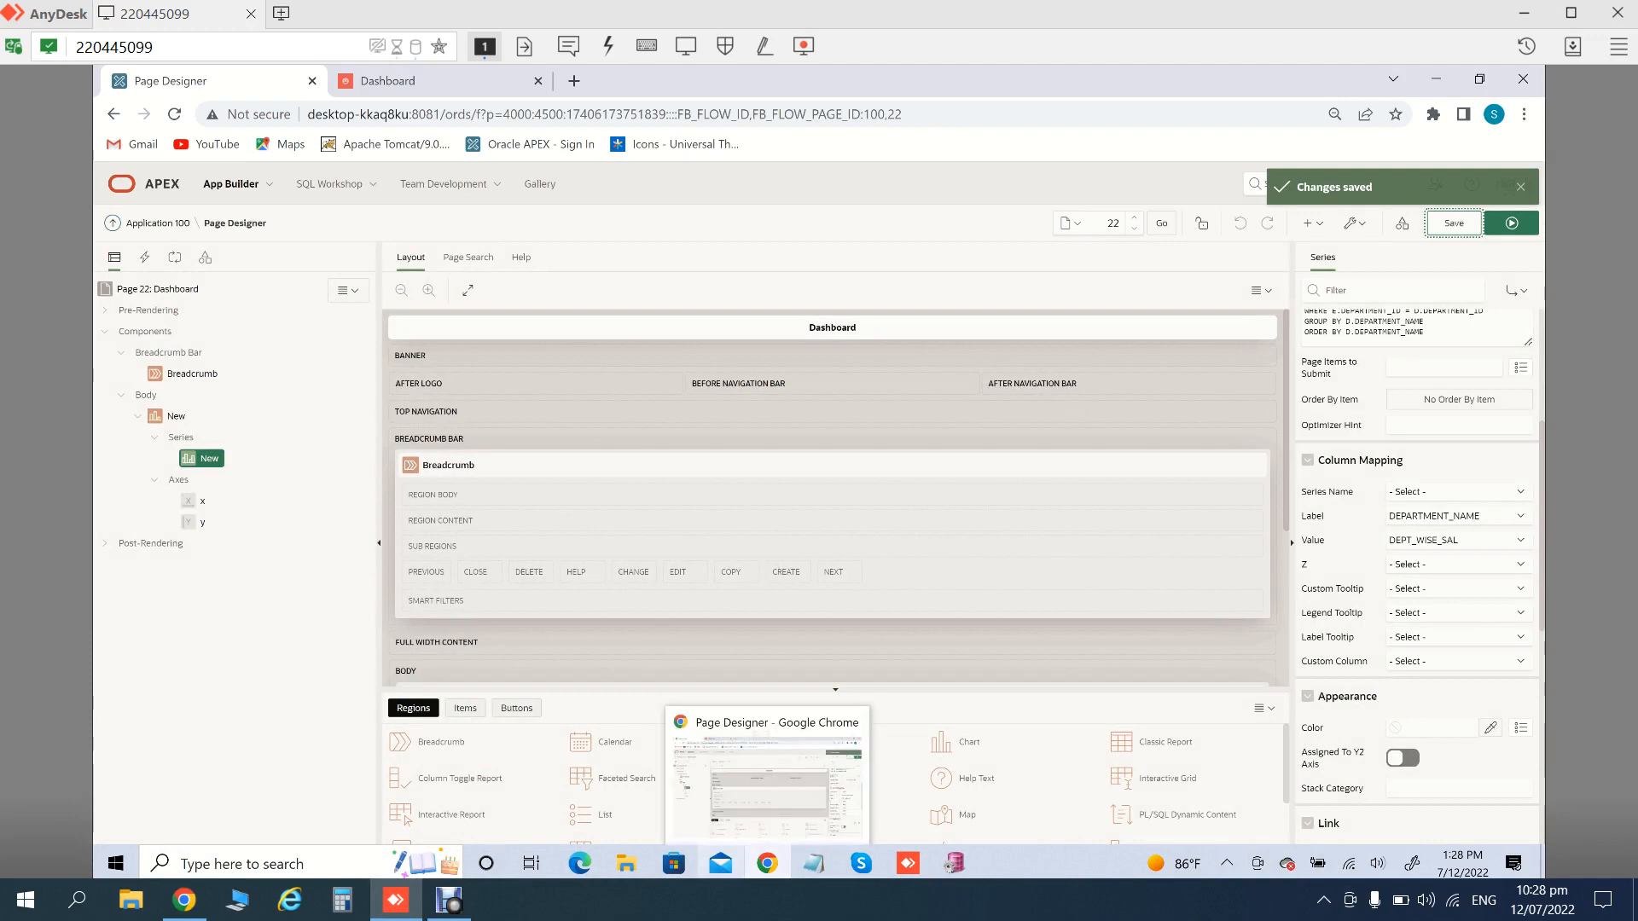
{"action": "left_click", "coordinate": [1512, 224]}
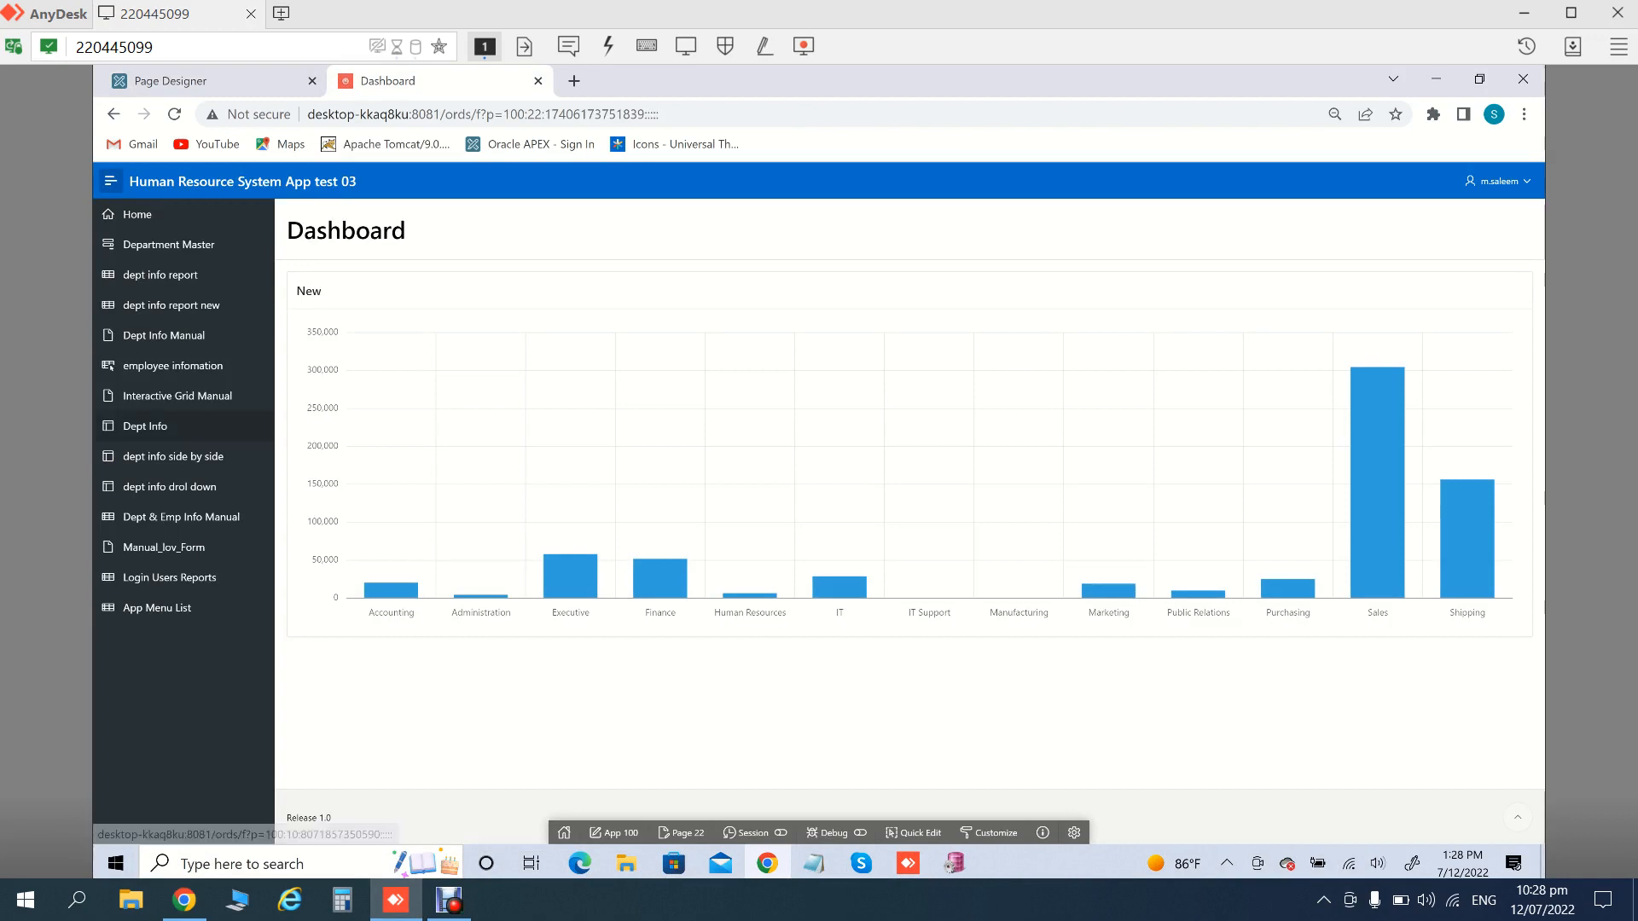
{"action": "left_click", "coordinate": [170, 81]}
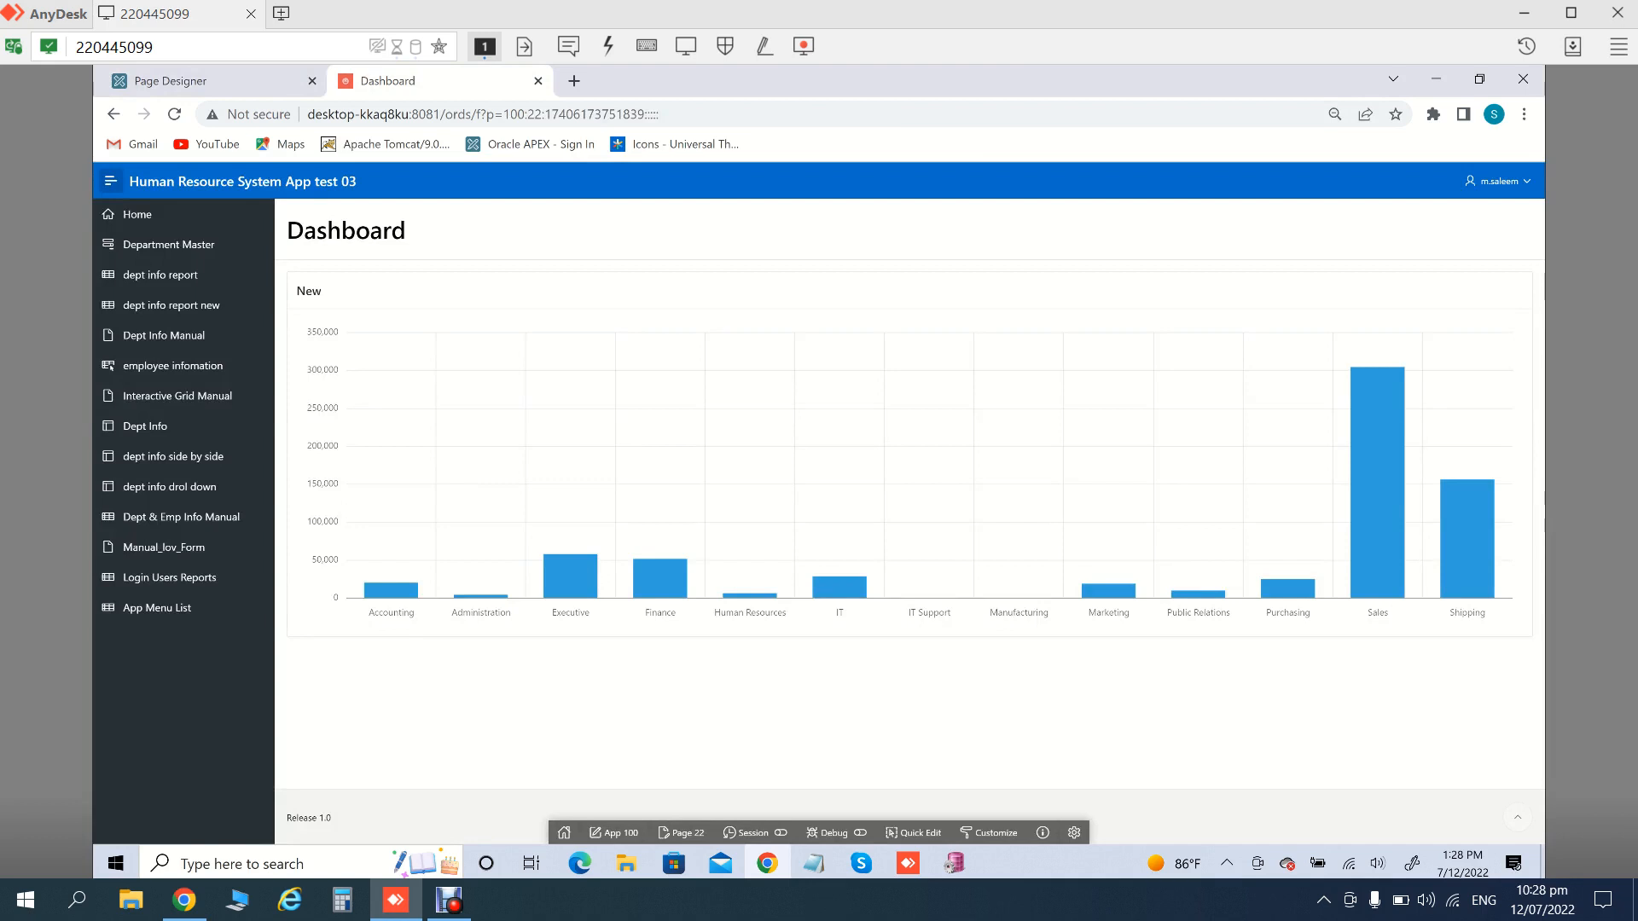
{"action": "mouse_move", "coordinate": [570, 574]}
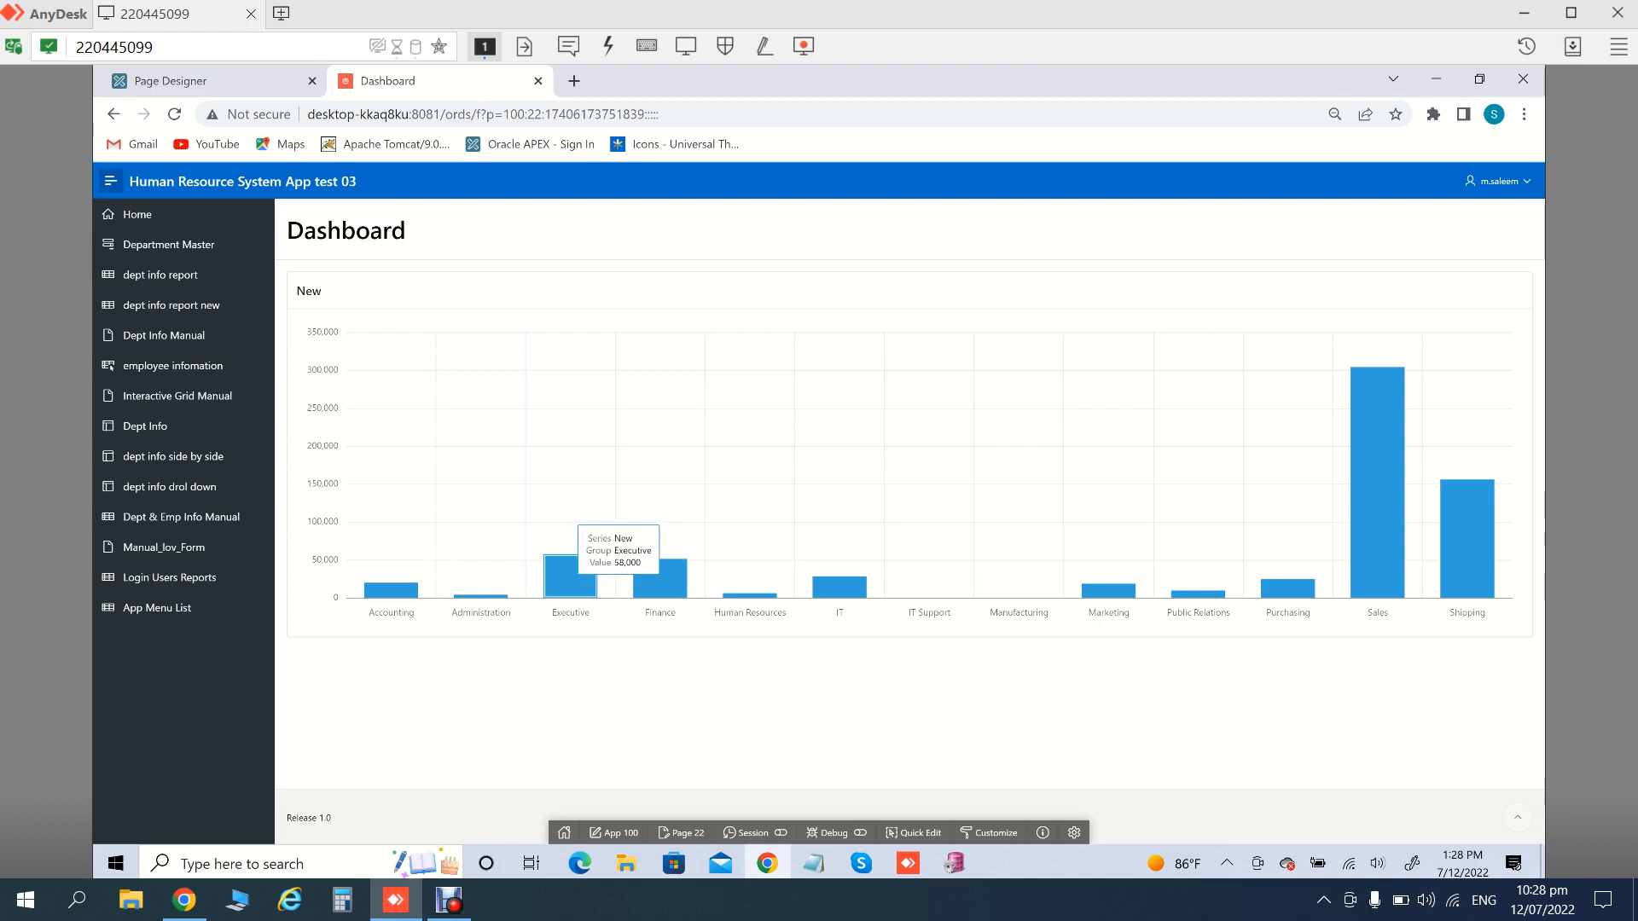
{"action": "mouse_move", "coordinate": [663, 587]}
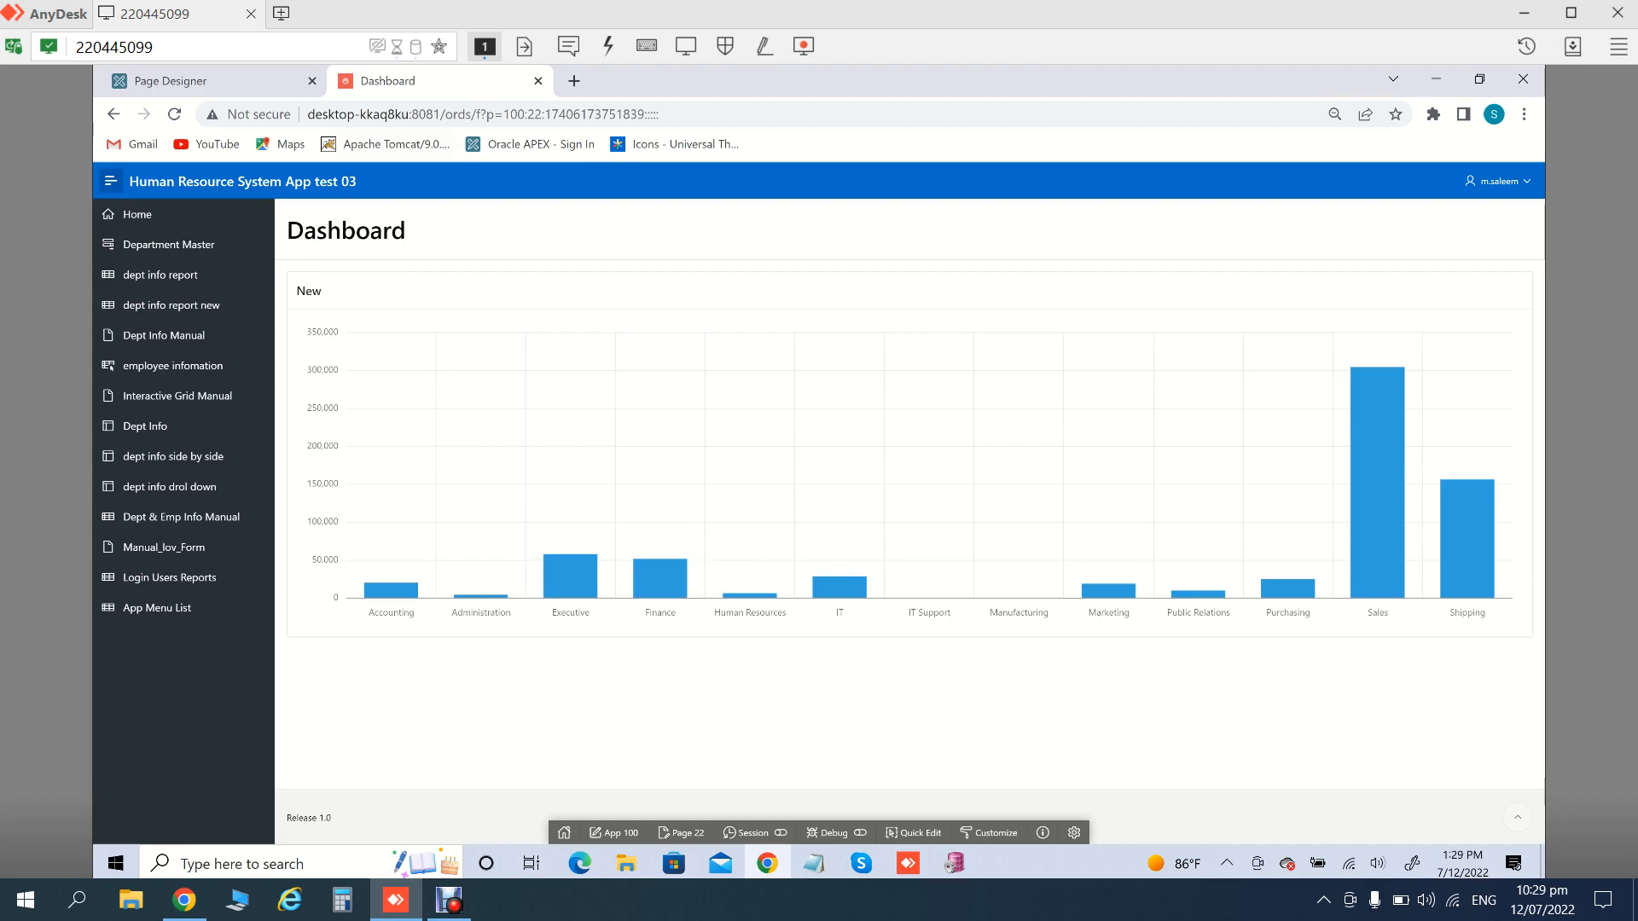
{"action": "left_click", "coordinate": [171, 80]}
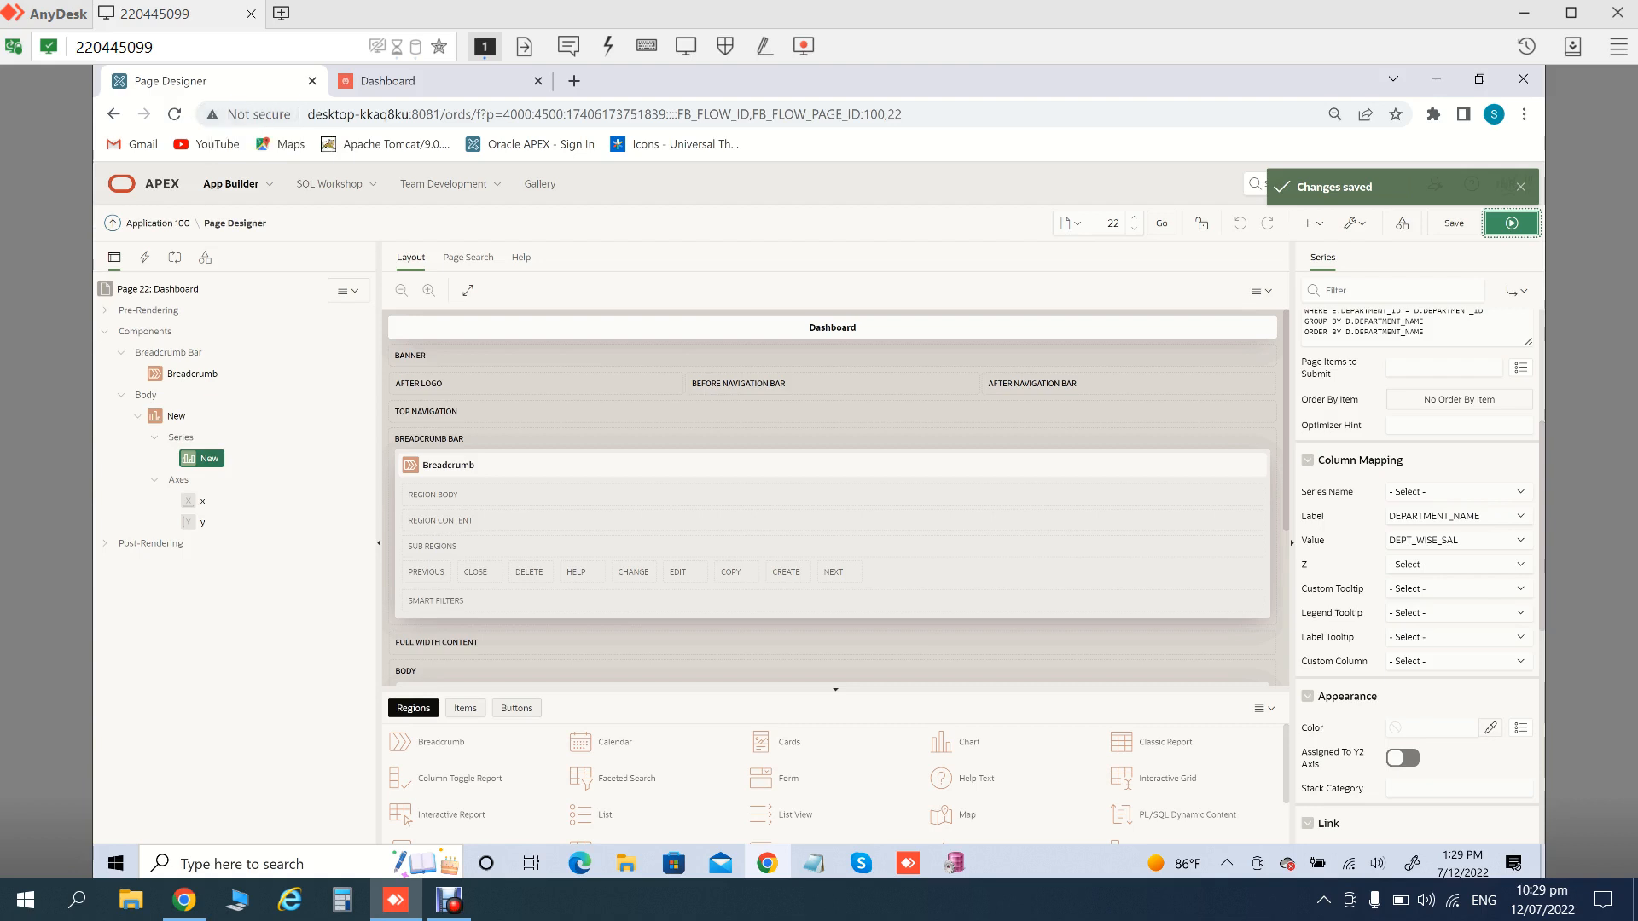
{"action": "left_click", "coordinate": [443, 80]}
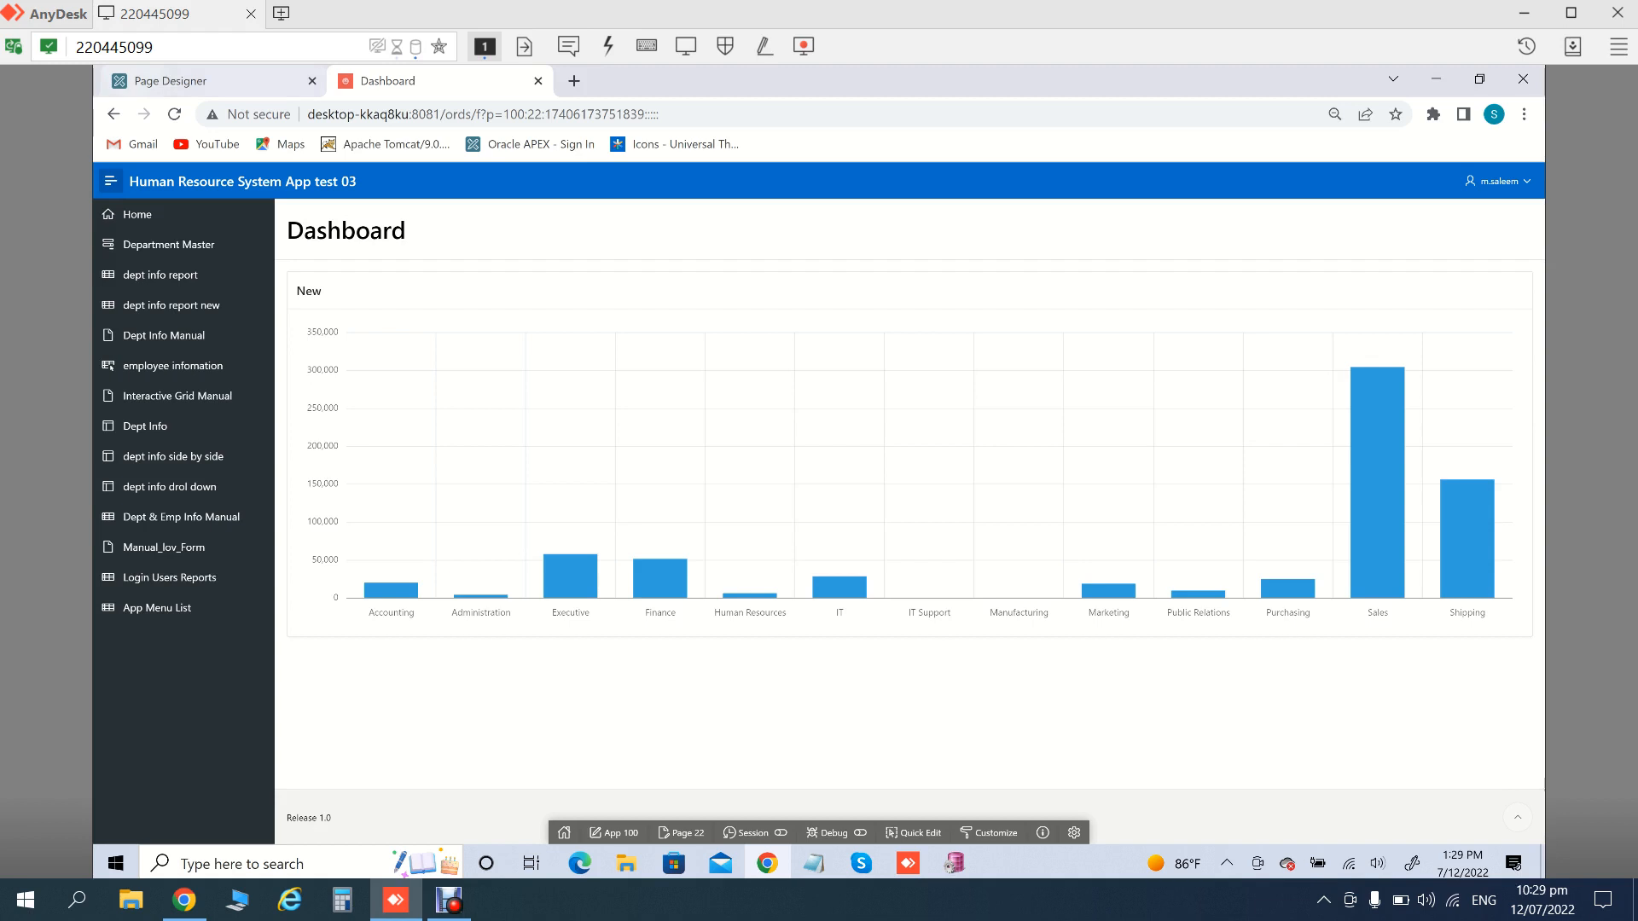
{"action": "left_click", "coordinate": [171, 80]}
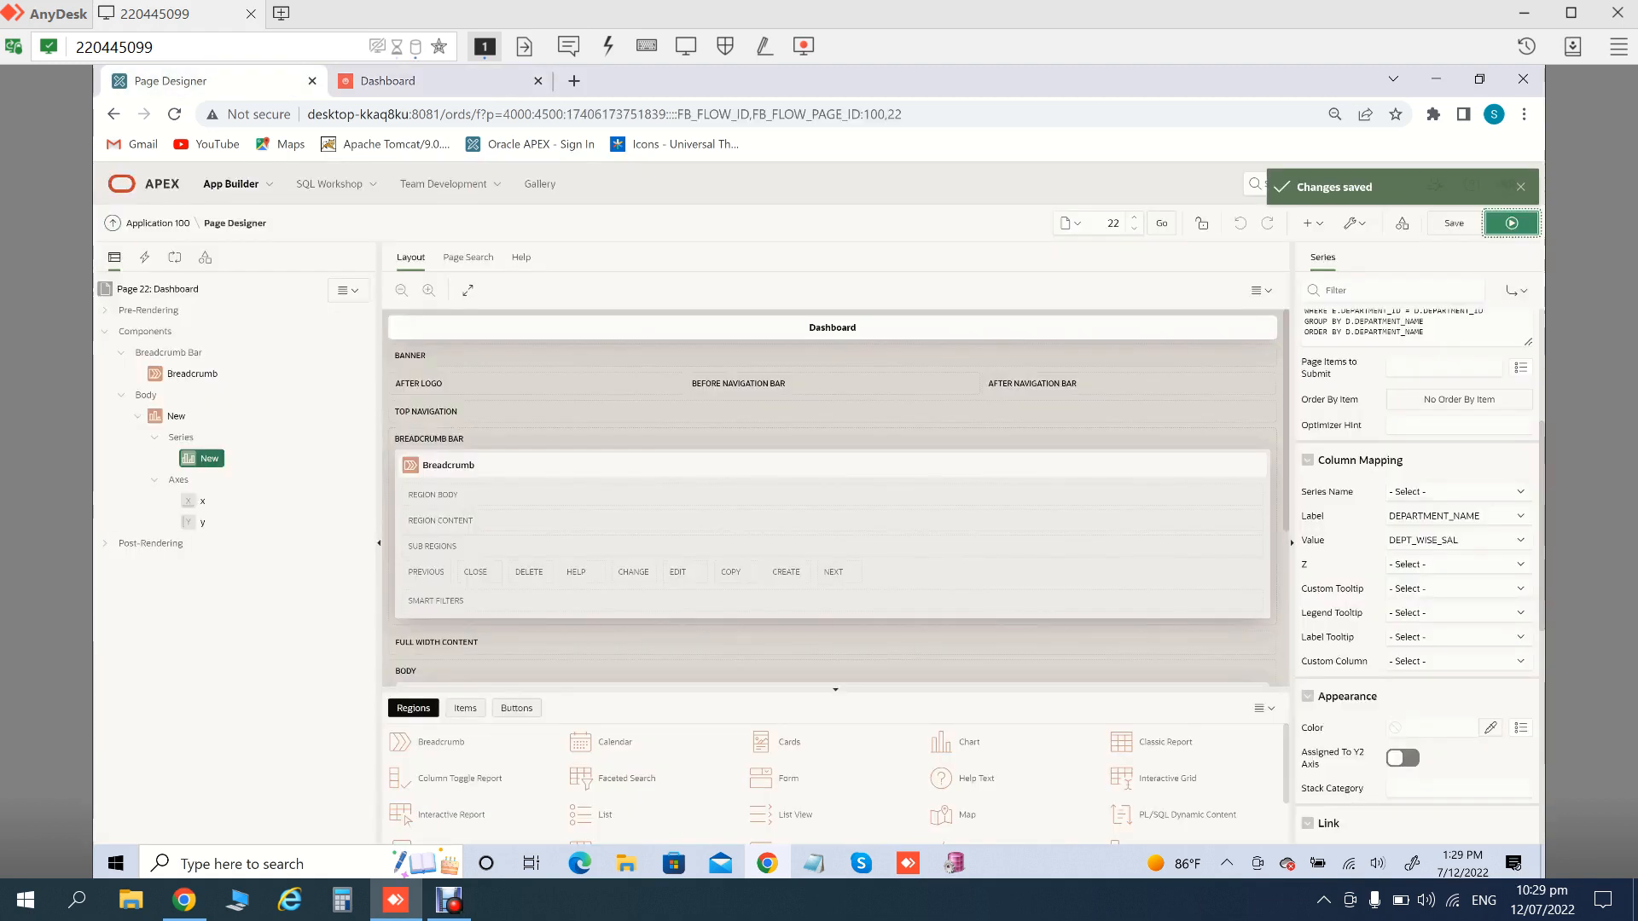
Select the New chart region, view and close its Template Options, then collapse its tree node
{"action": "scroll", "coordinate": [1416, 546], "scroll_direction": "up", "scroll_amount": 4}
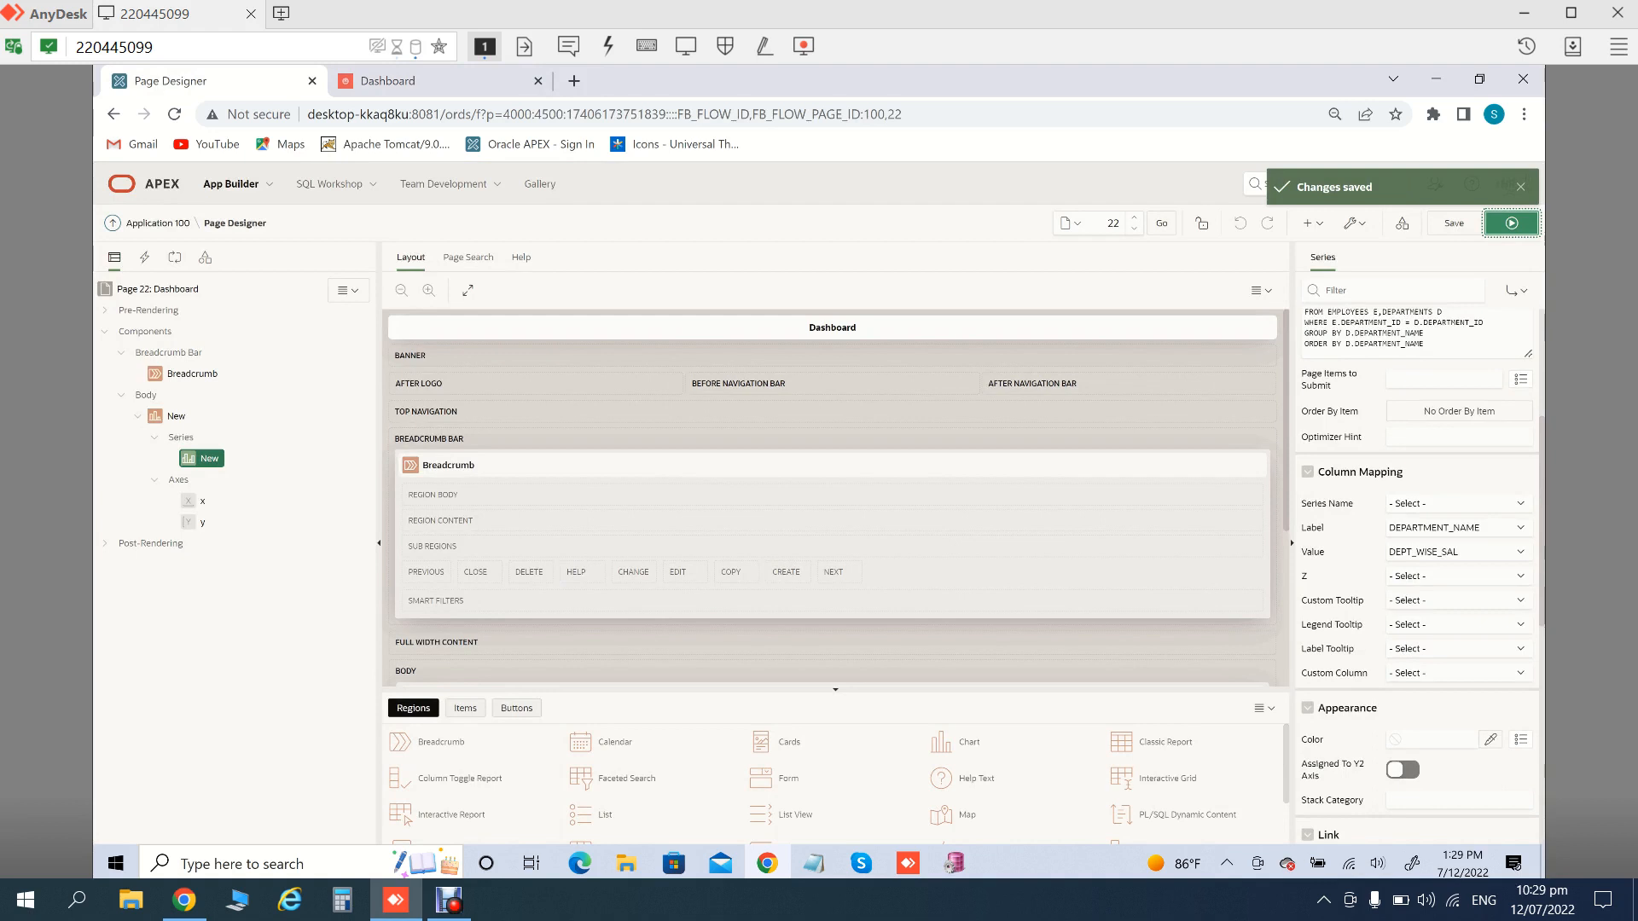
{"action": "double_click", "coordinate": [176, 416]}
{"action": "double_click", "coordinate": [176, 416]}
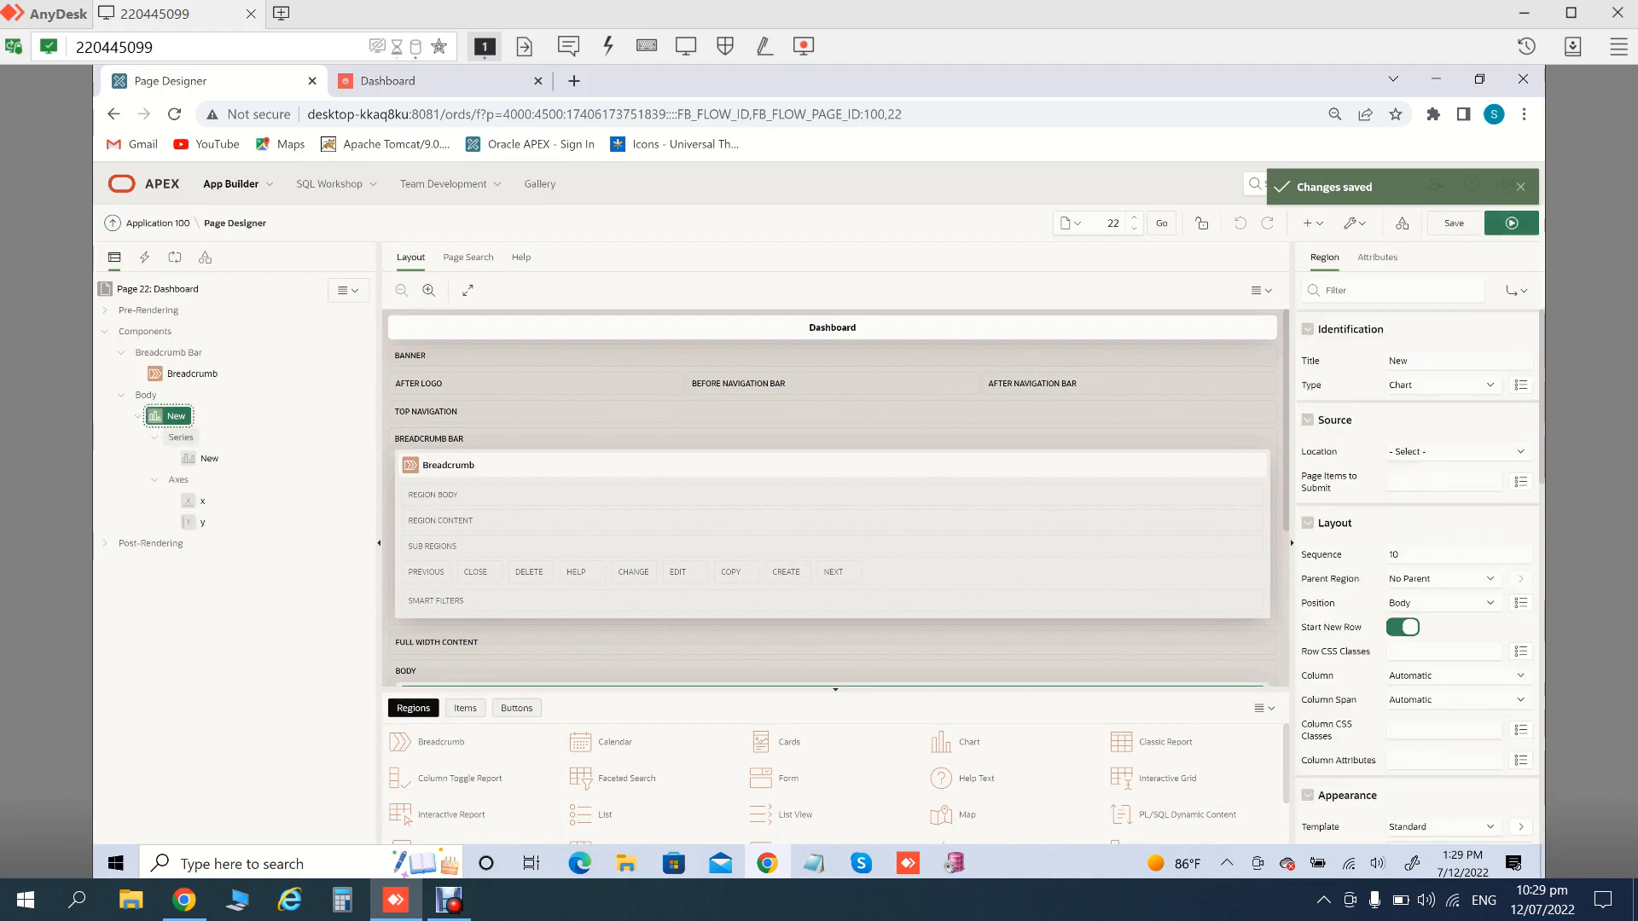
{"action": "scroll", "coordinate": [1416, 546], "scroll_direction": "down", "scroll_amount": 2}
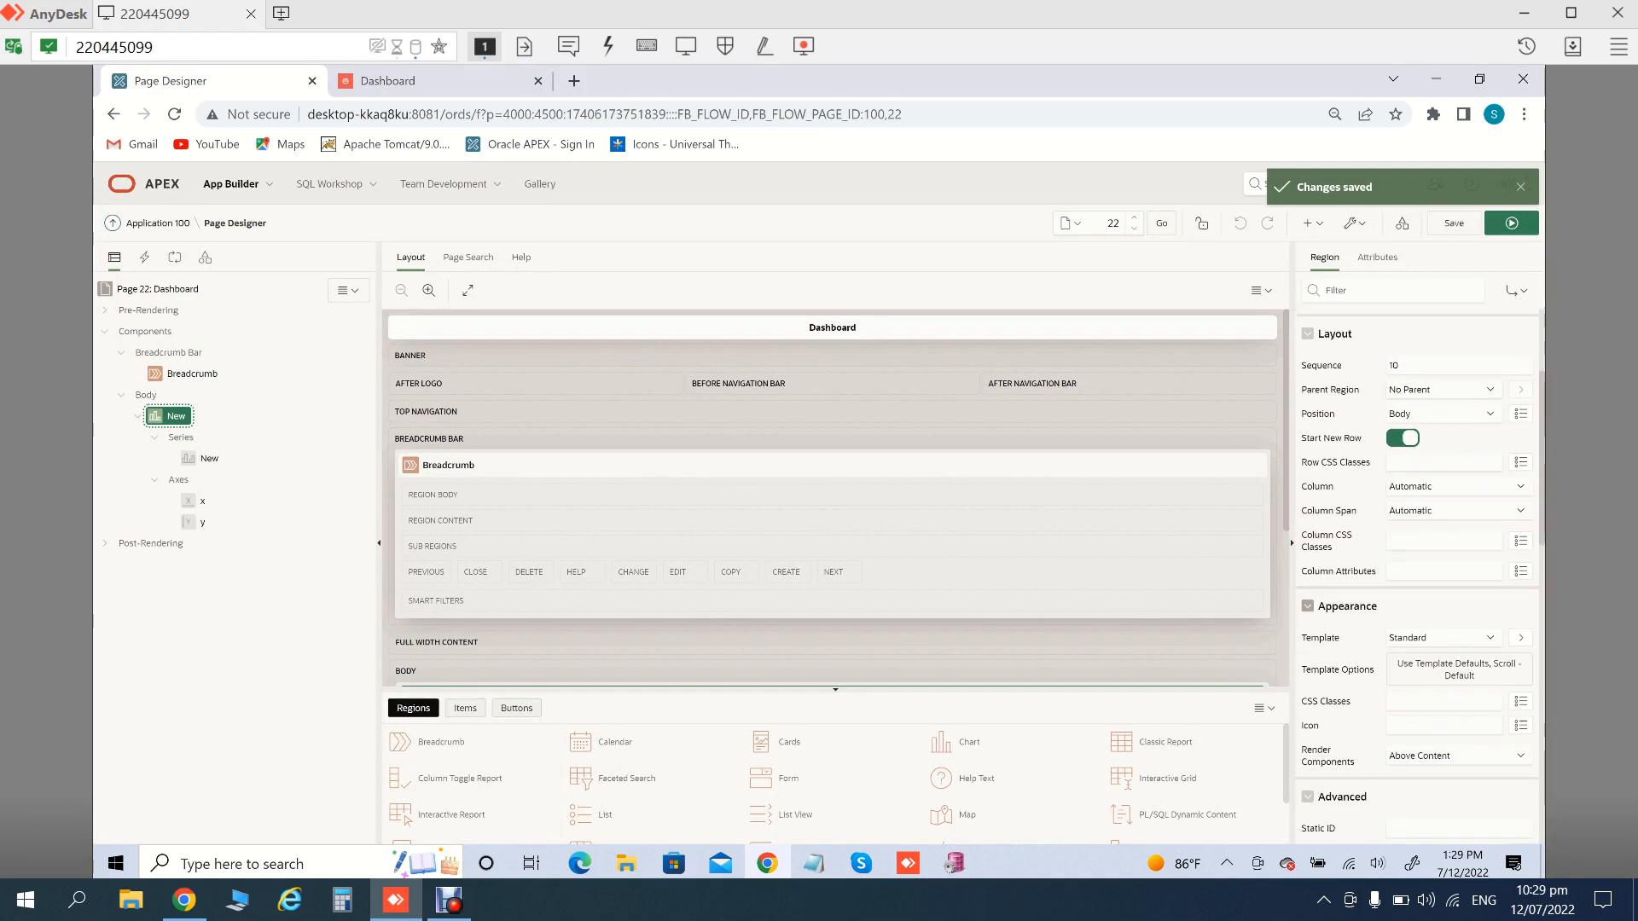
{"action": "left_click", "coordinate": [1459, 669]}
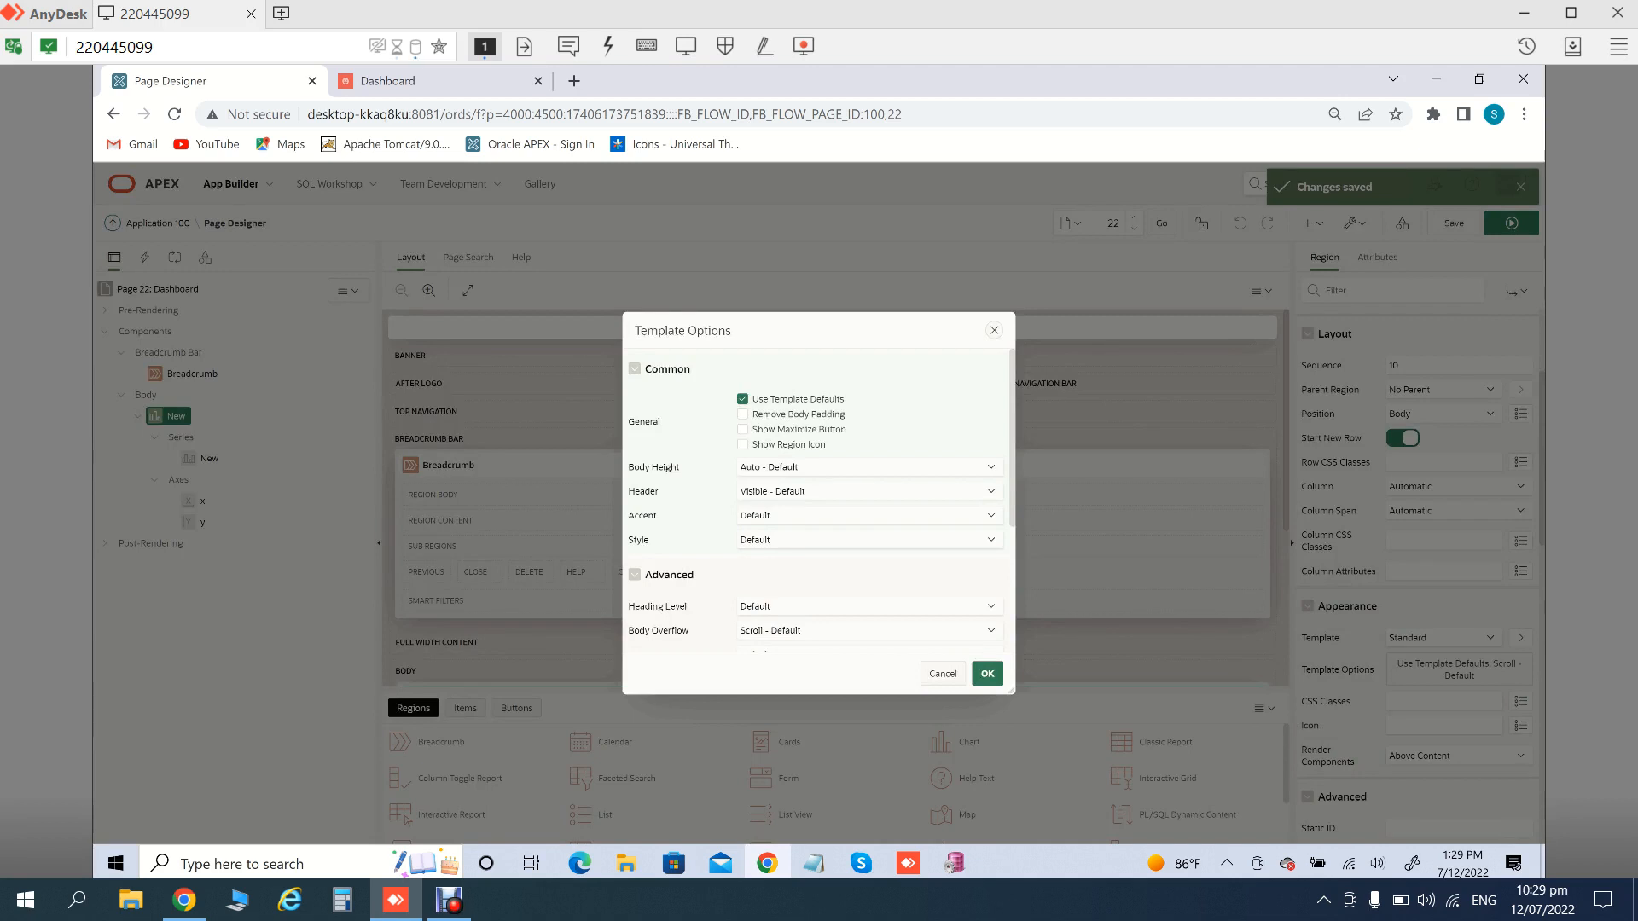
{"action": "left_click", "coordinate": [994, 330]}
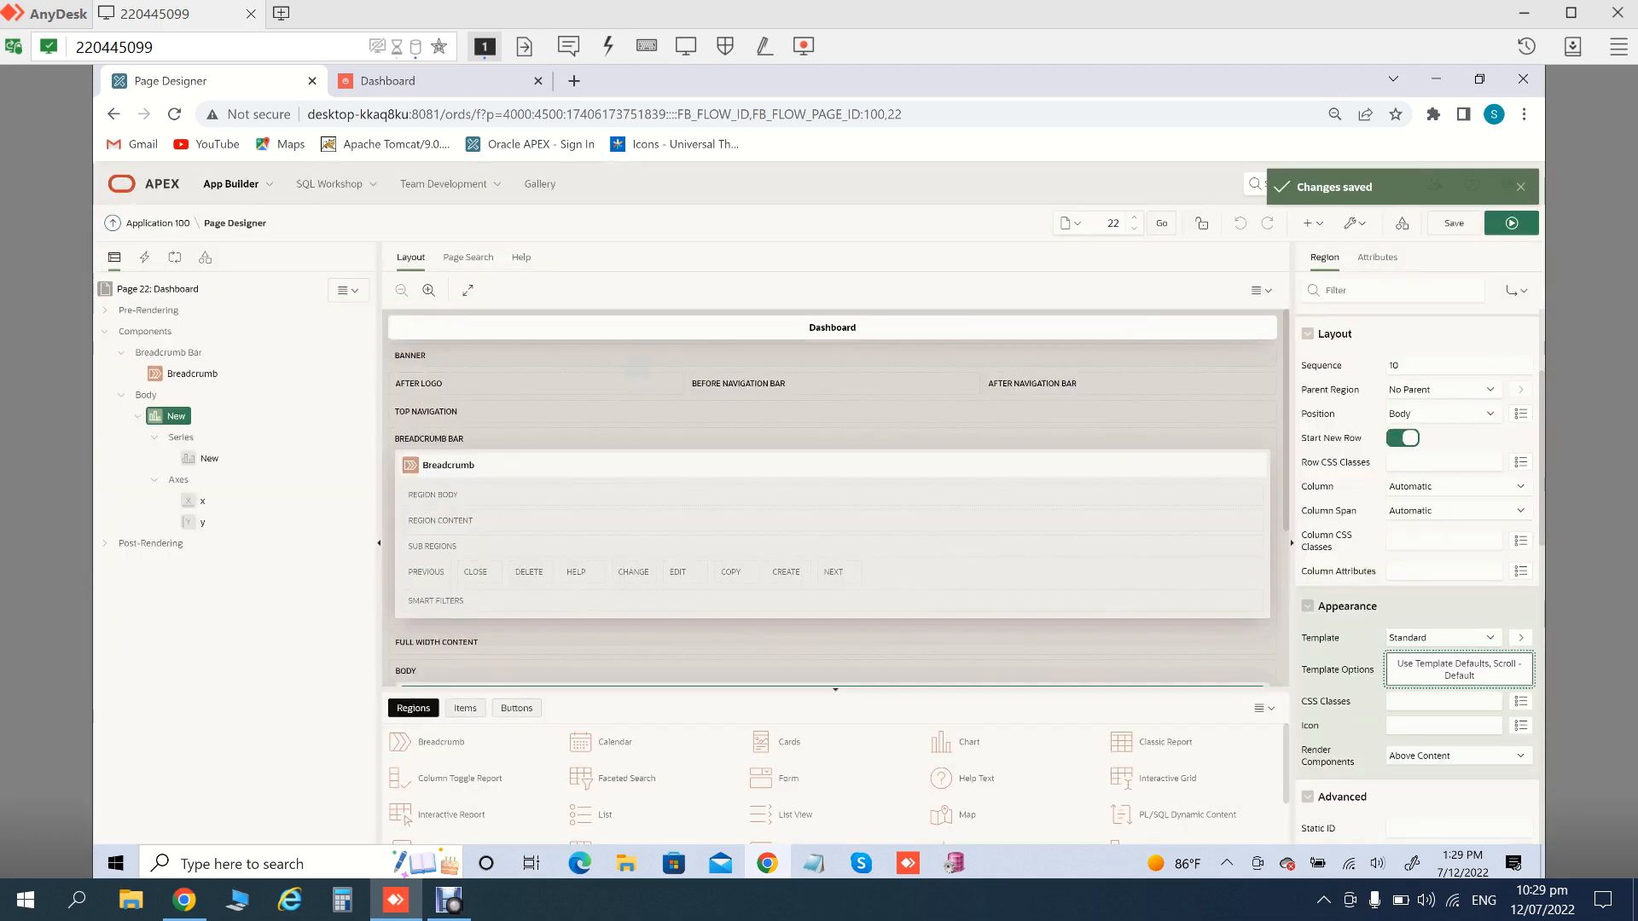
{"action": "scroll", "coordinate": [1418, 563], "scroll_direction": "up", "scroll_amount": 3}
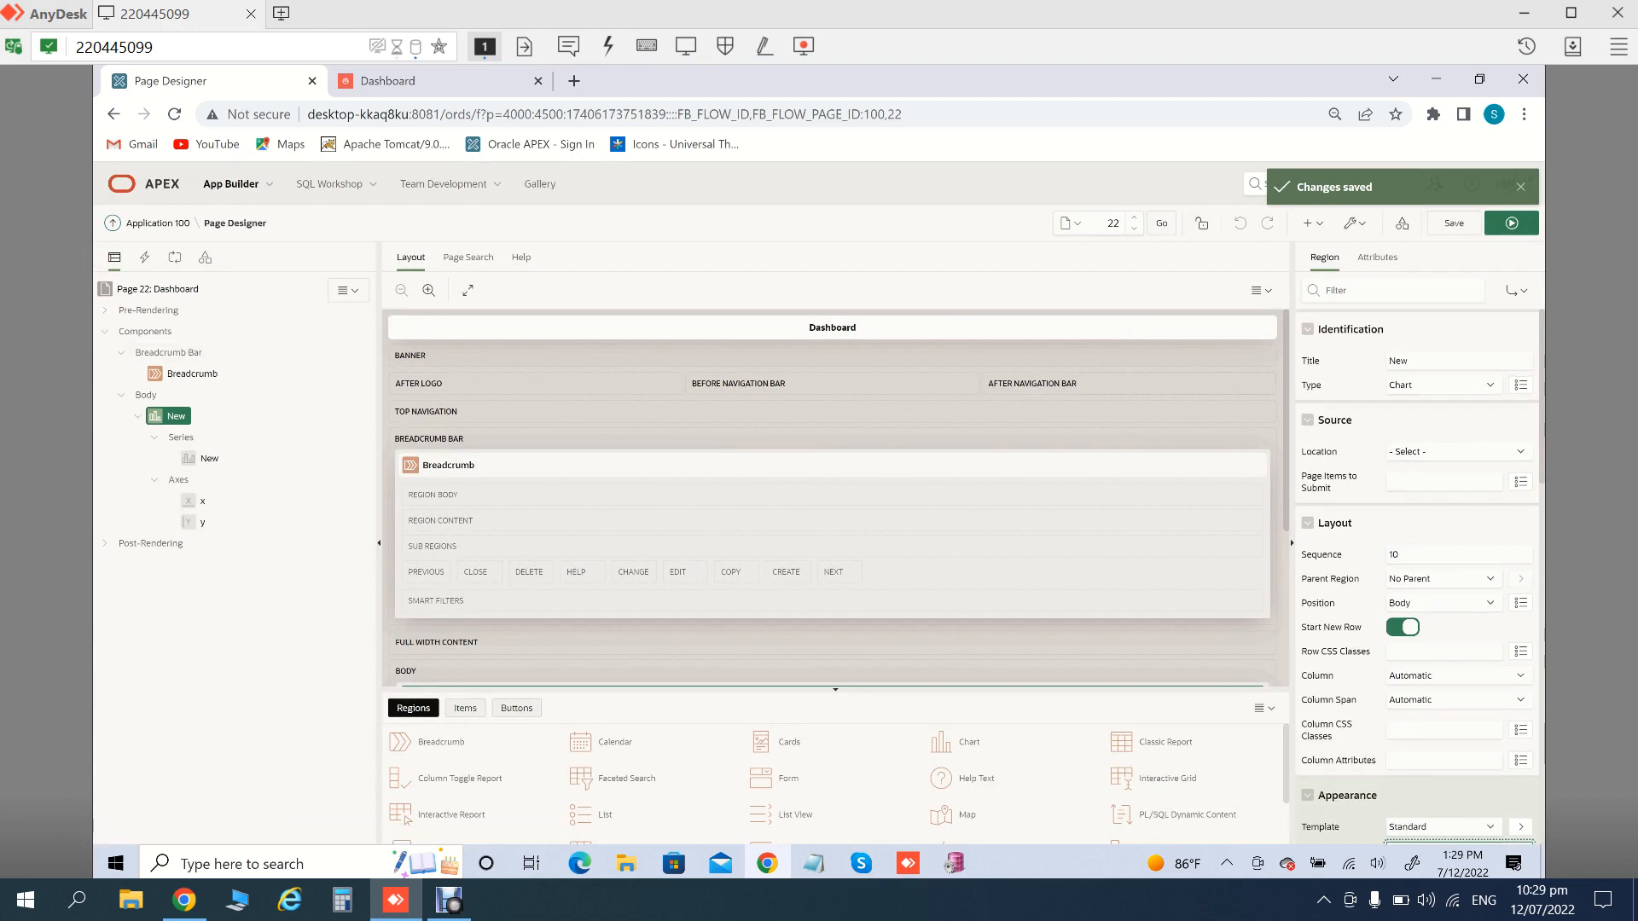
{"action": "left_click", "coordinate": [139, 417]}
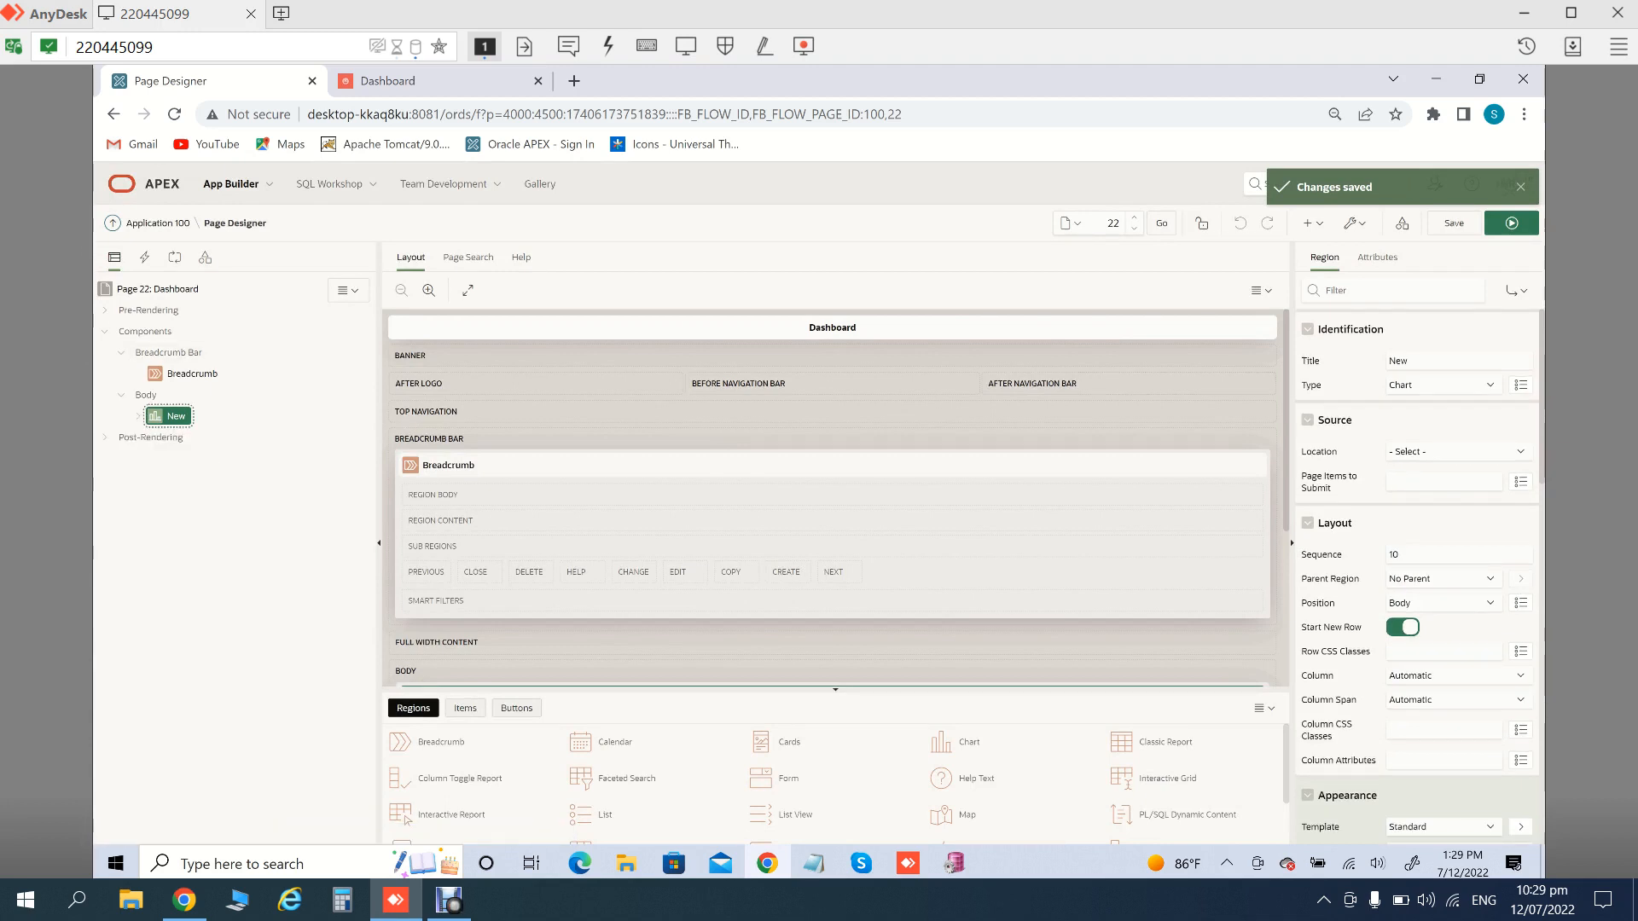
Add a second chart region to the page body
{"action": "right_click", "coordinate": [141, 400]}
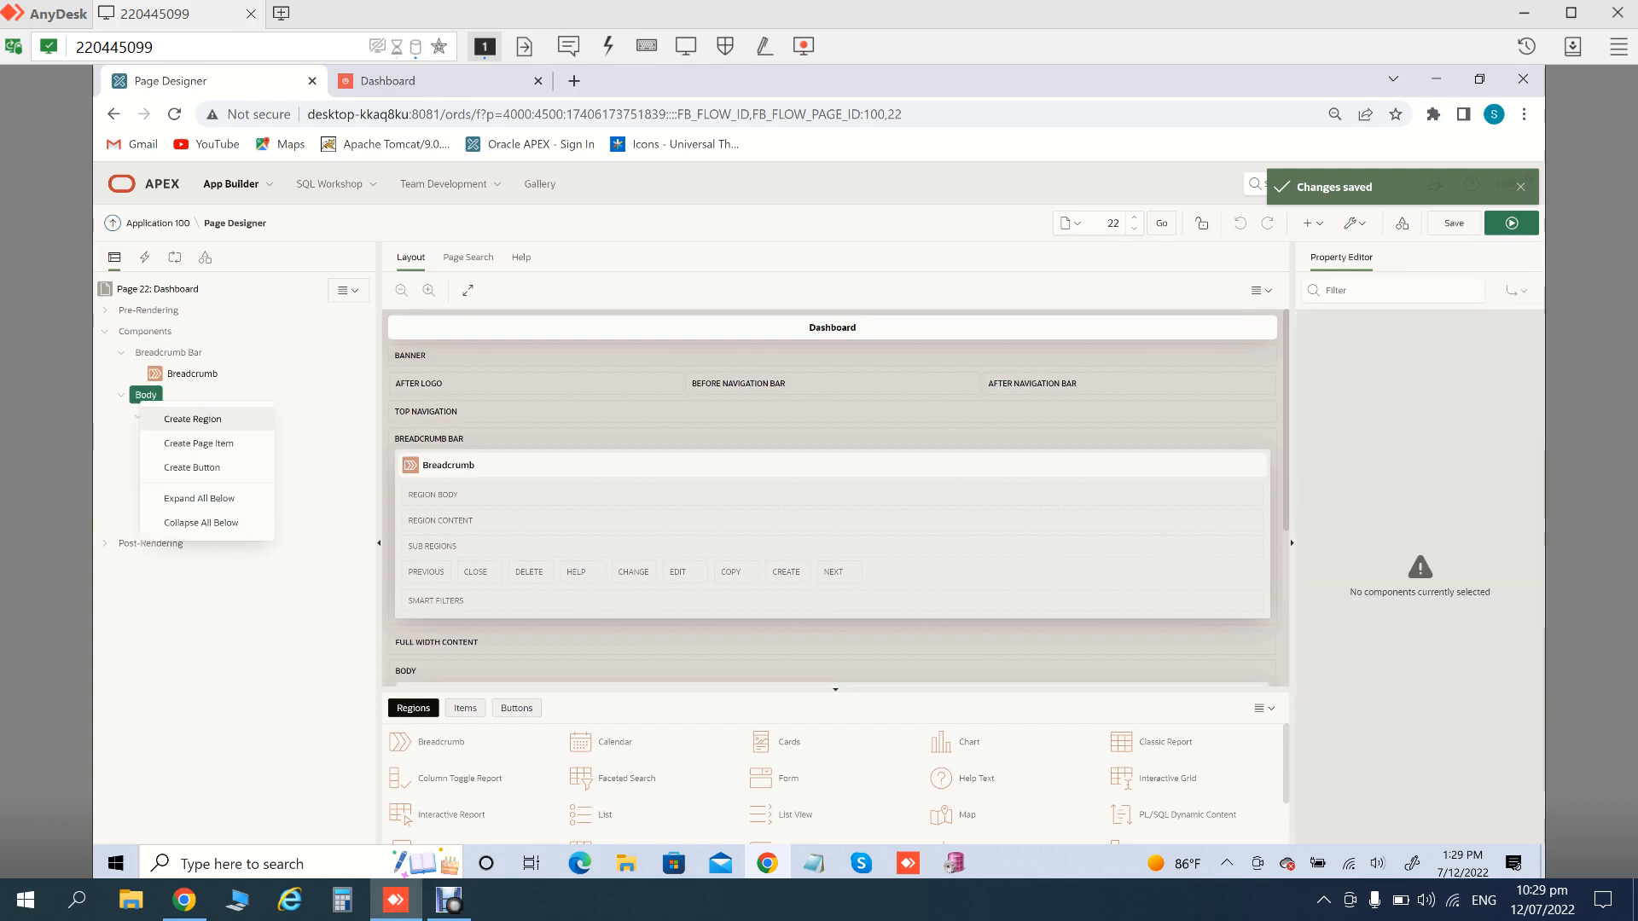
{"action": "left_click", "coordinate": [193, 419]}
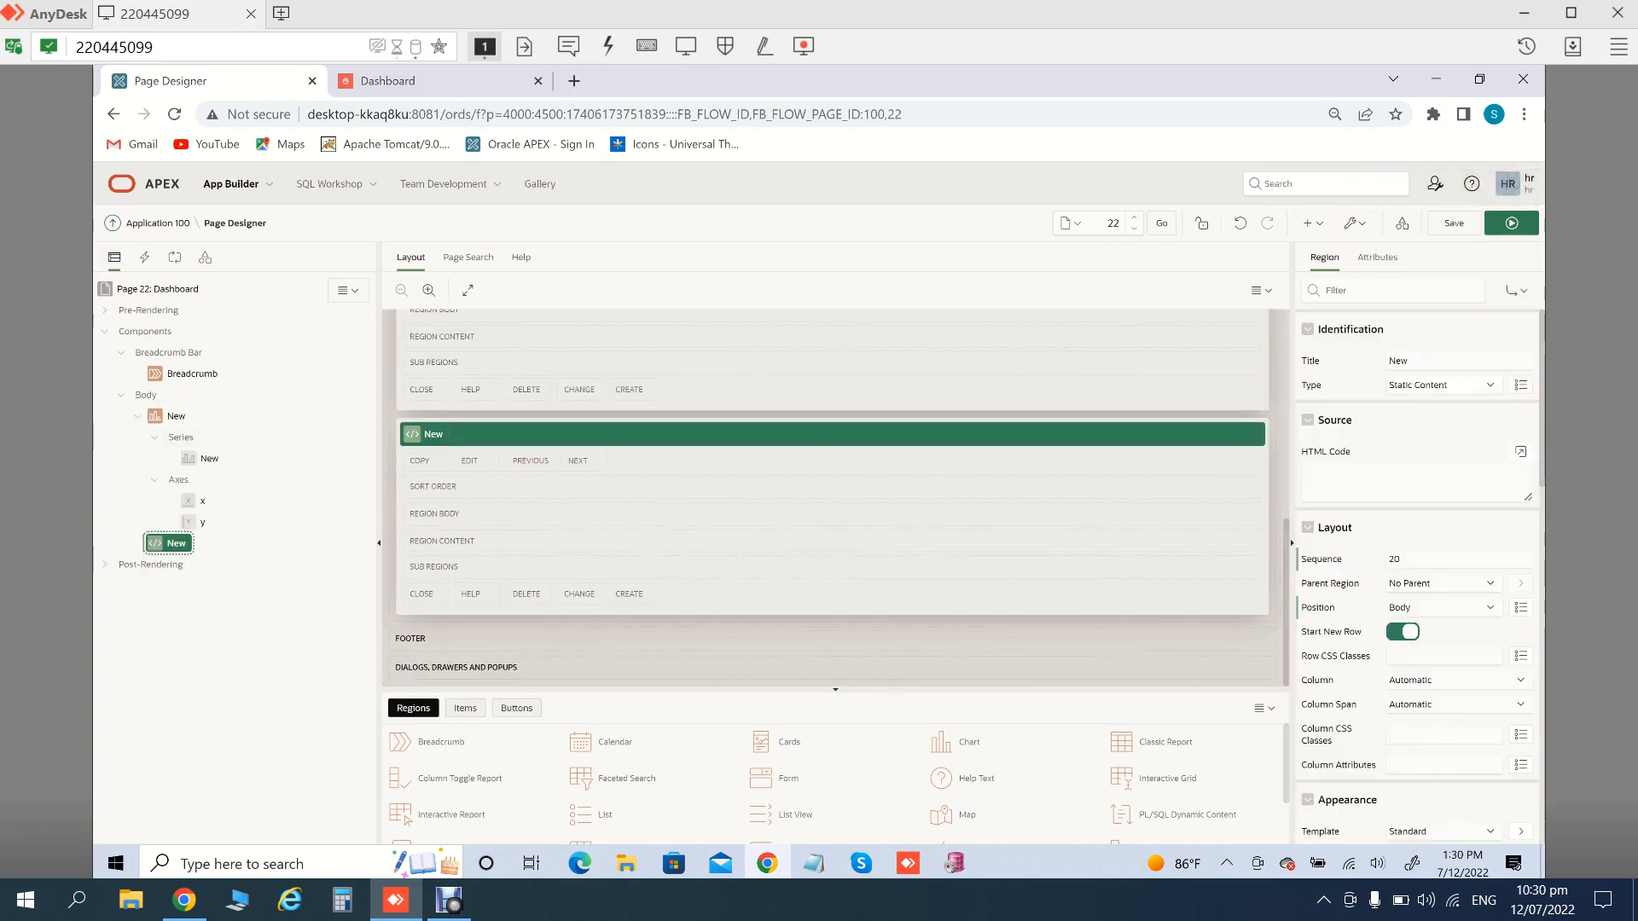
{"action": "left_click", "coordinate": [1442, 384]}
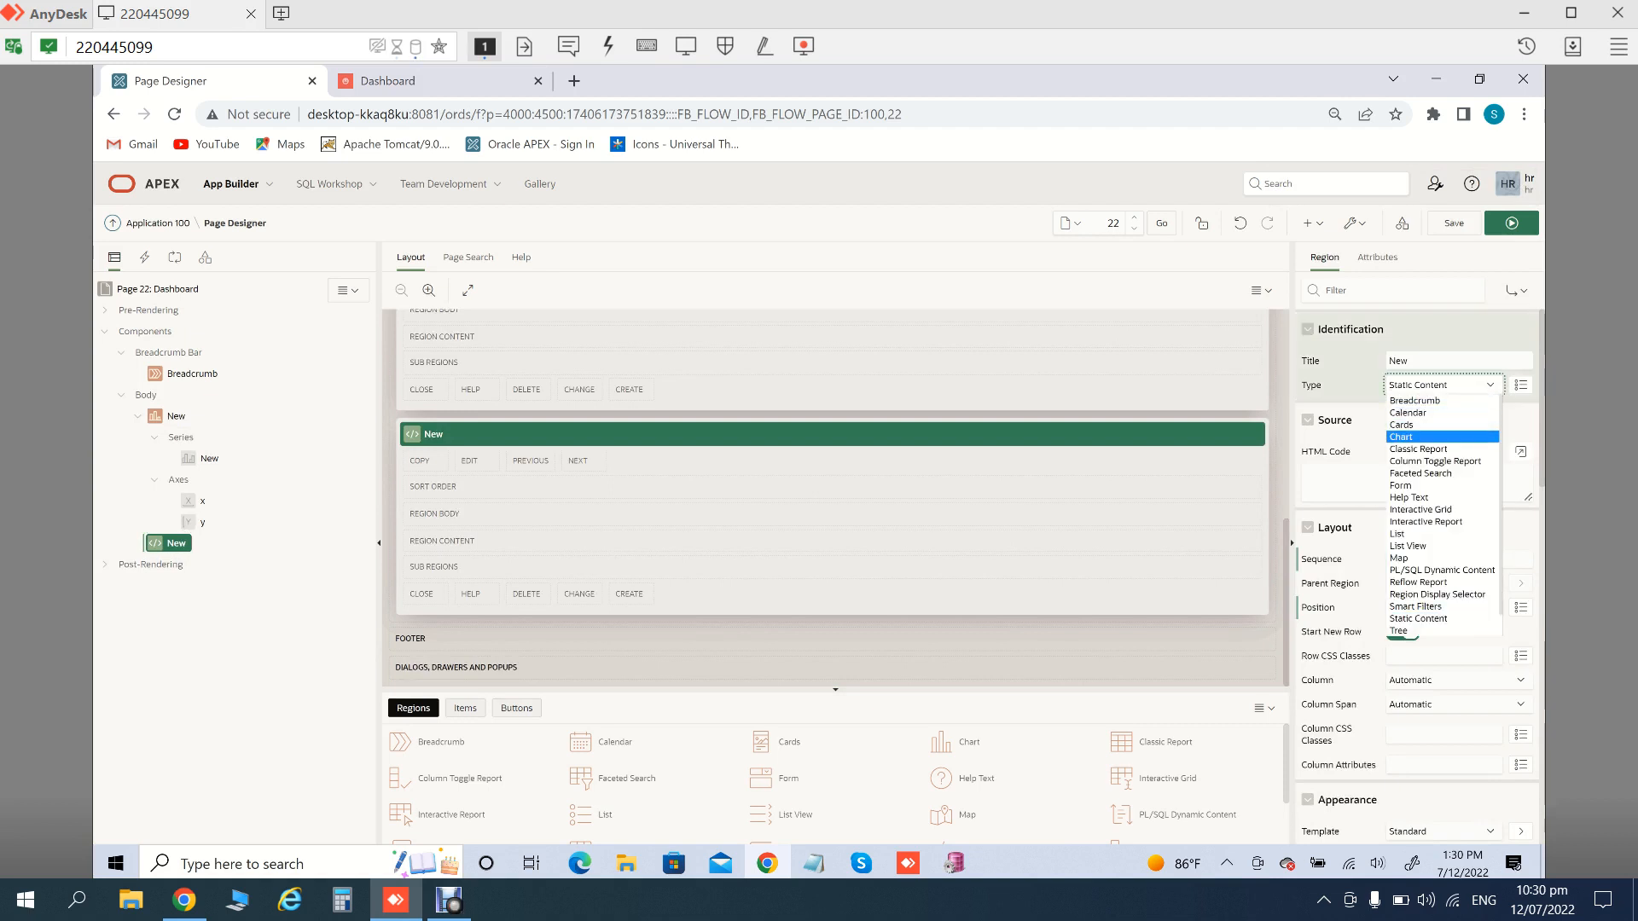
{"action": "key", "text": "Escape"}
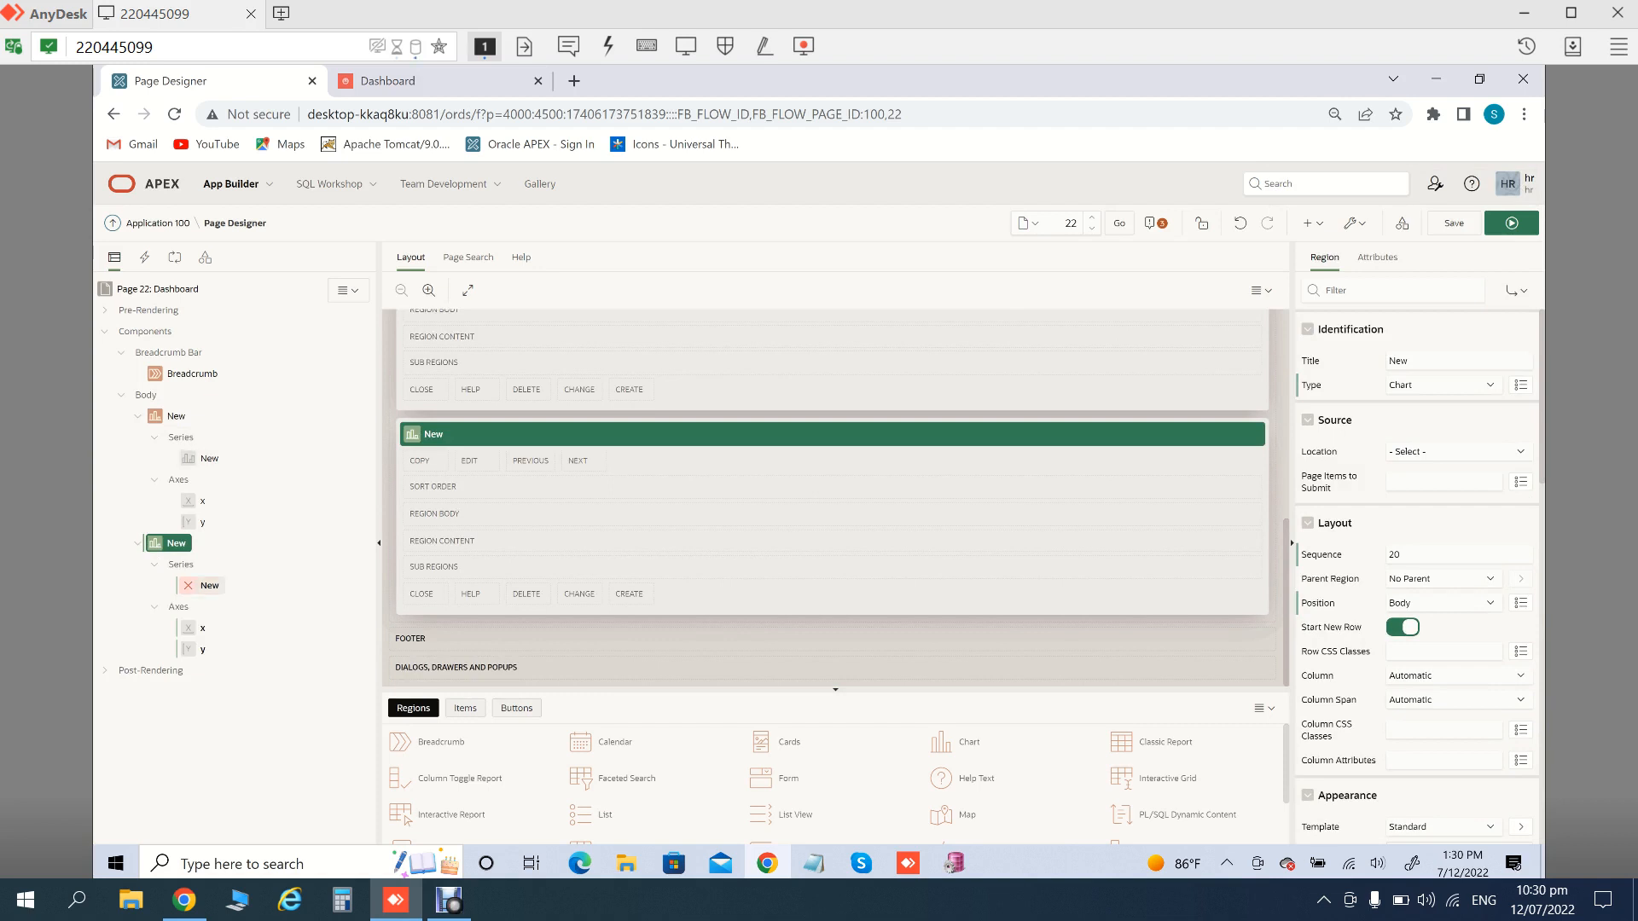
Change the second chart region's chart type from Bar to Area
{"action": "left_click", "coordinate": [209, 586]}
{"action": "left_click", "coordinate": [175, 544]}
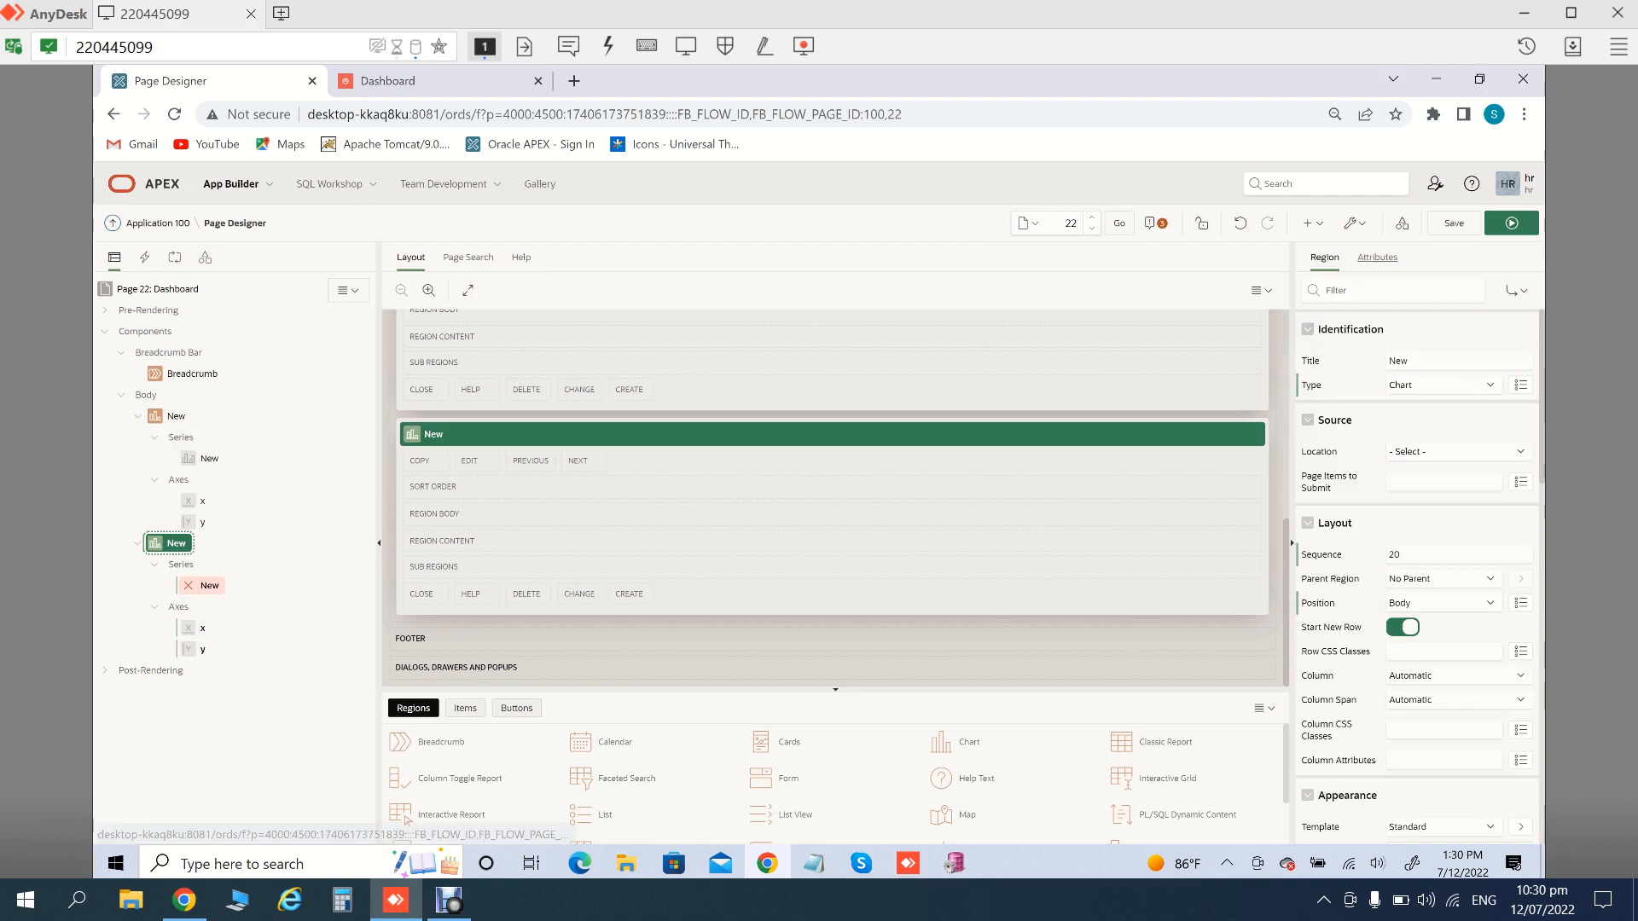
{"action": "left_click", "coordinate": [1378, 257]}
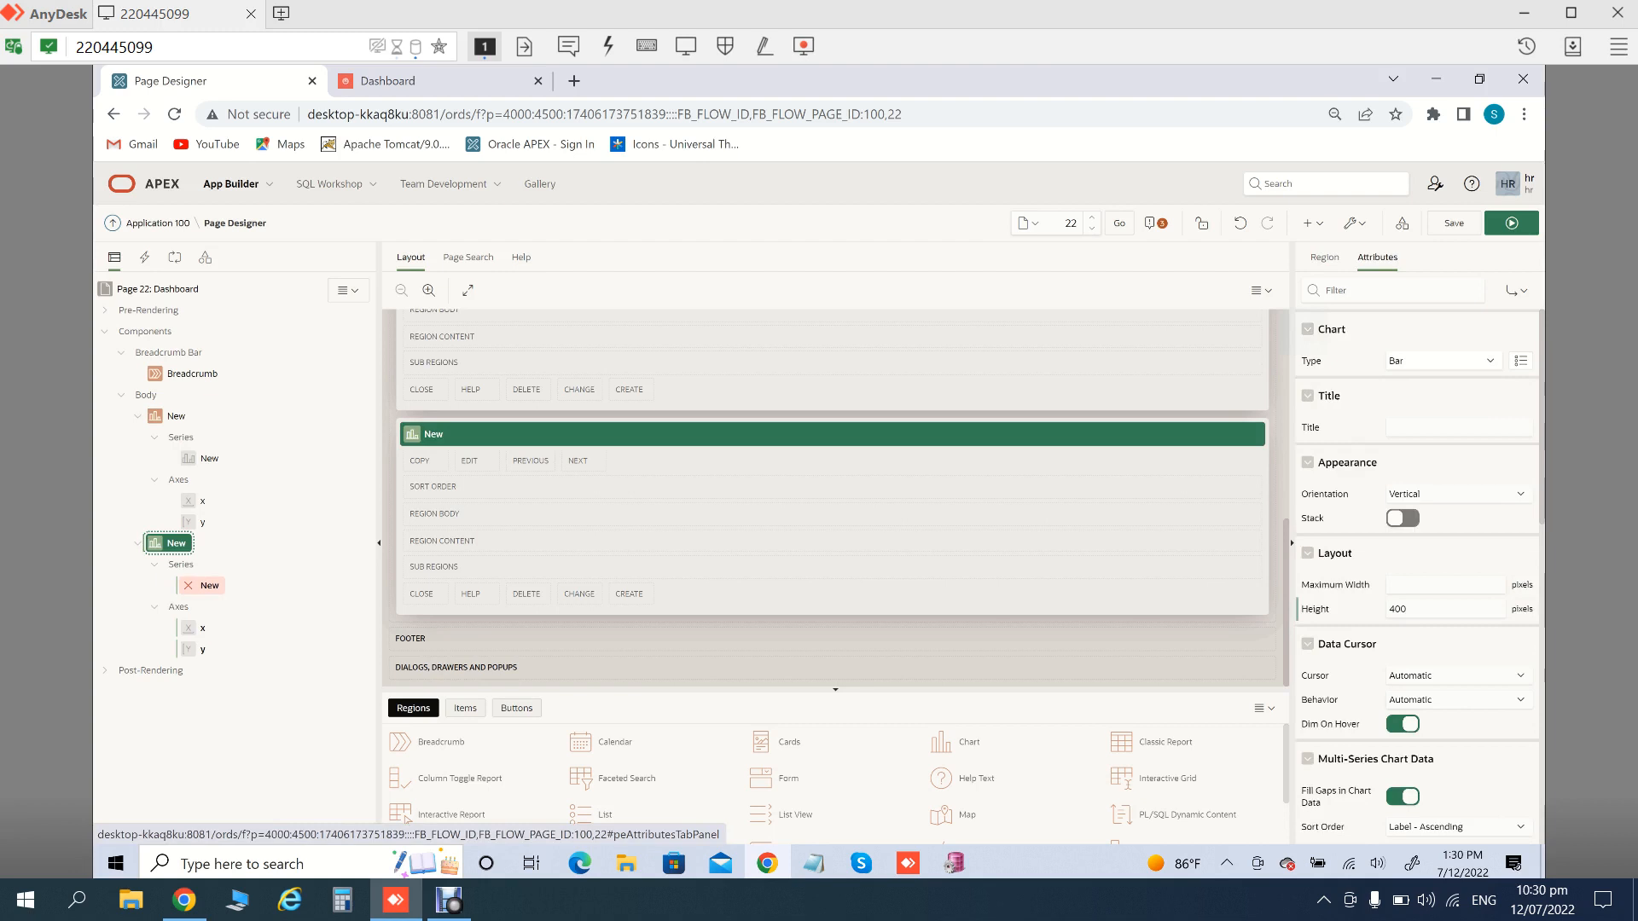
{"action": "left_click", "coordinate": [1442, 361]}
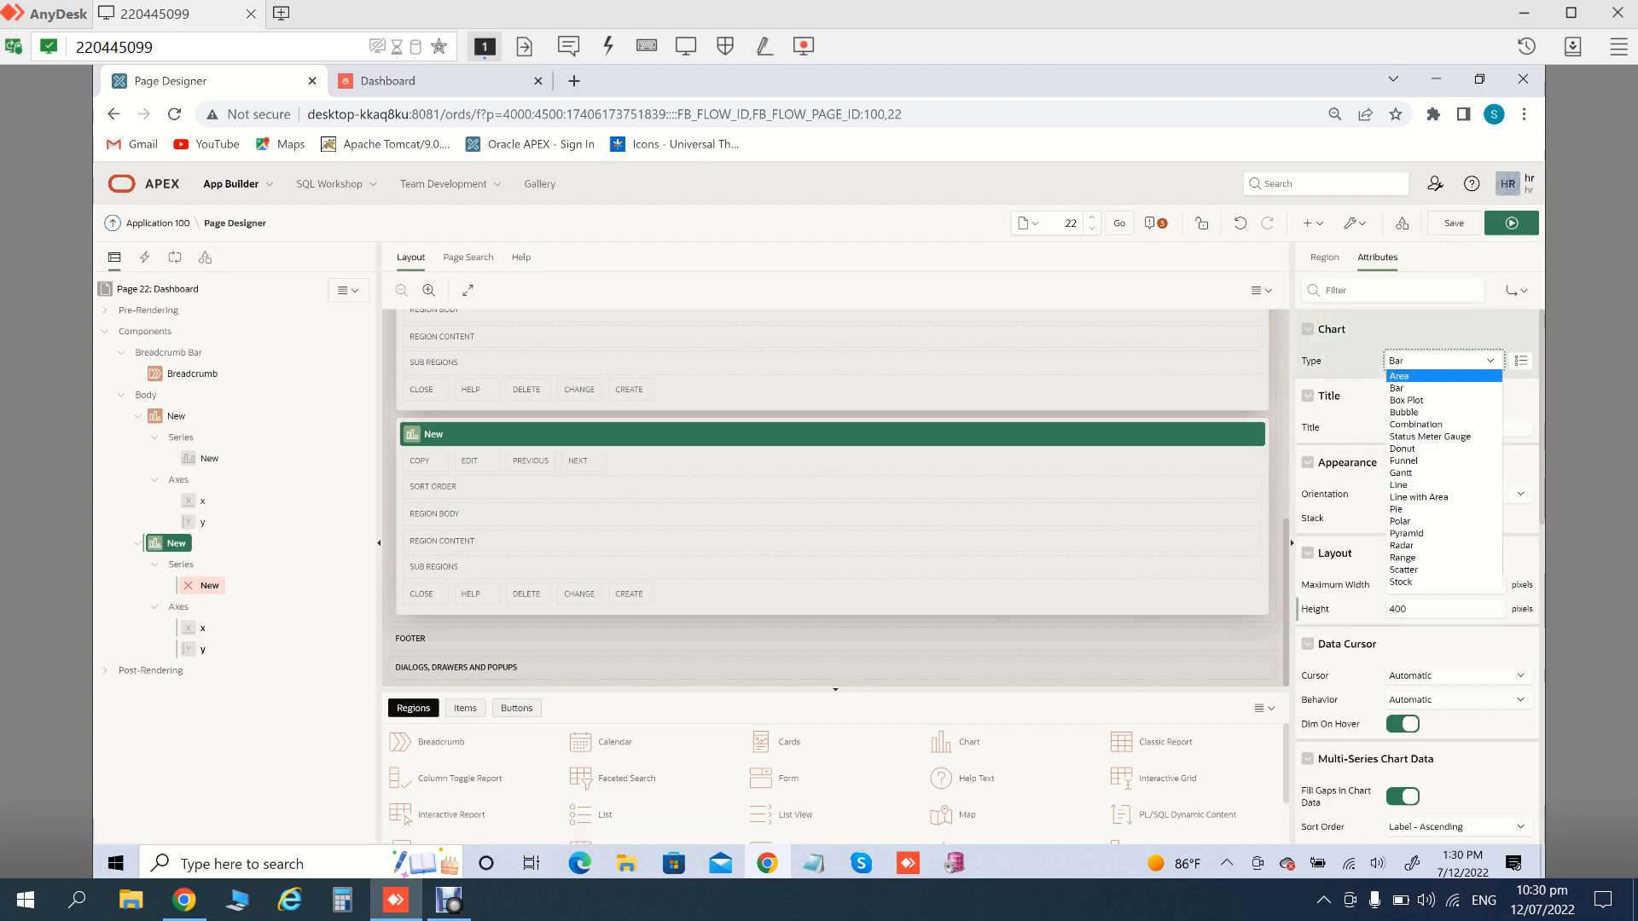
{"action": "left_click", "coordinate": [1401, 376]}
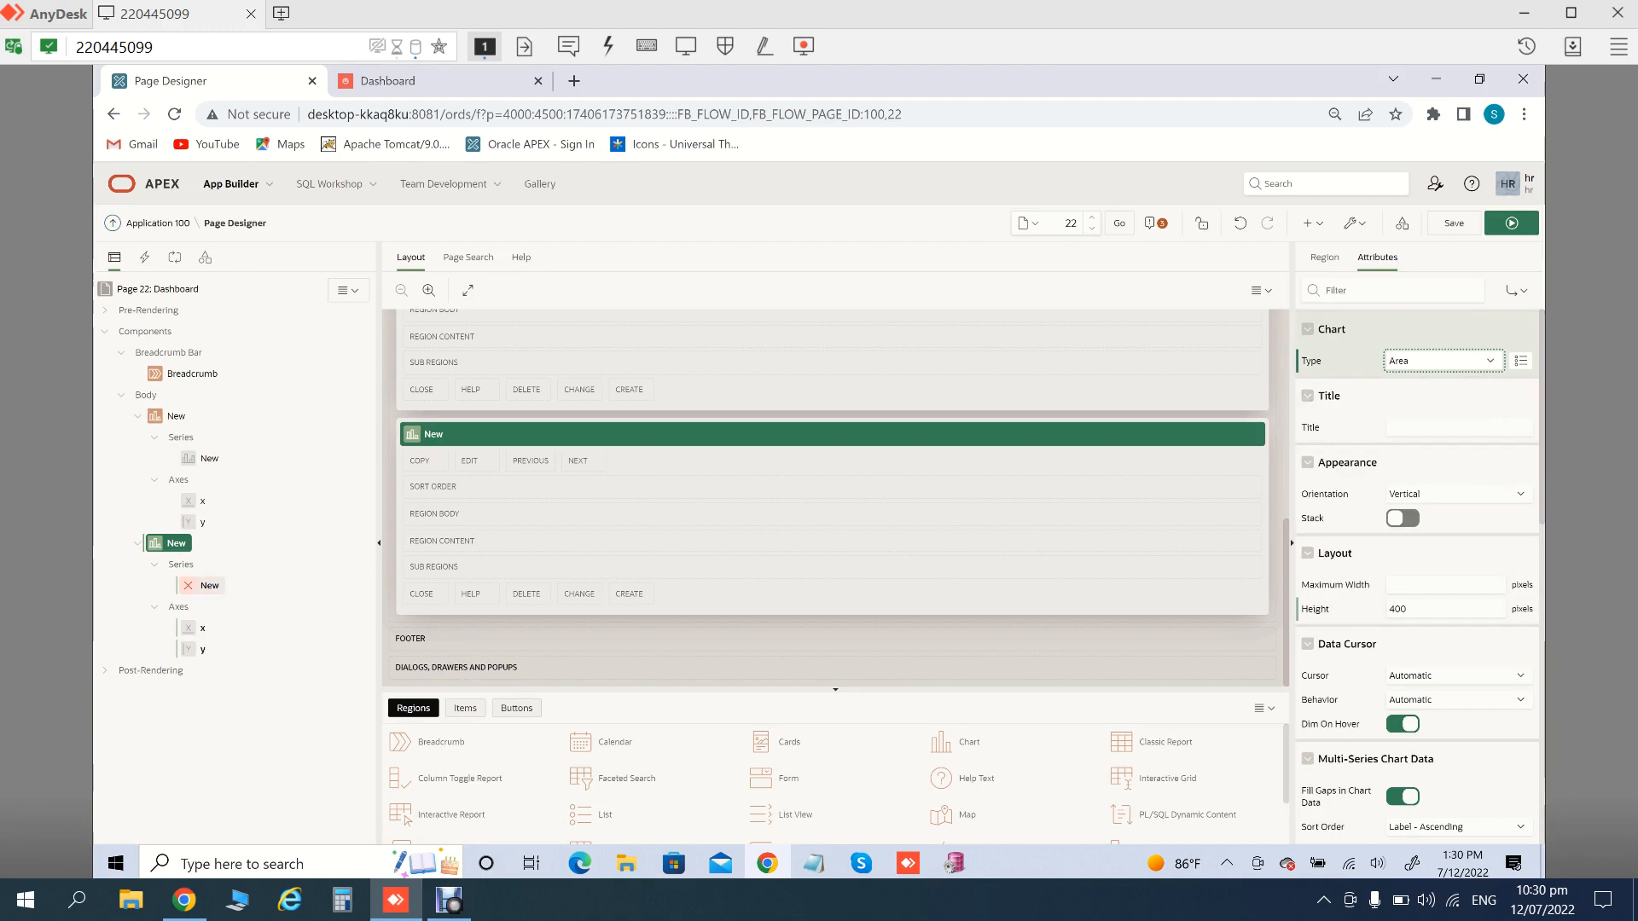
{"action": "left_click", "coordinate": [210, 586]}
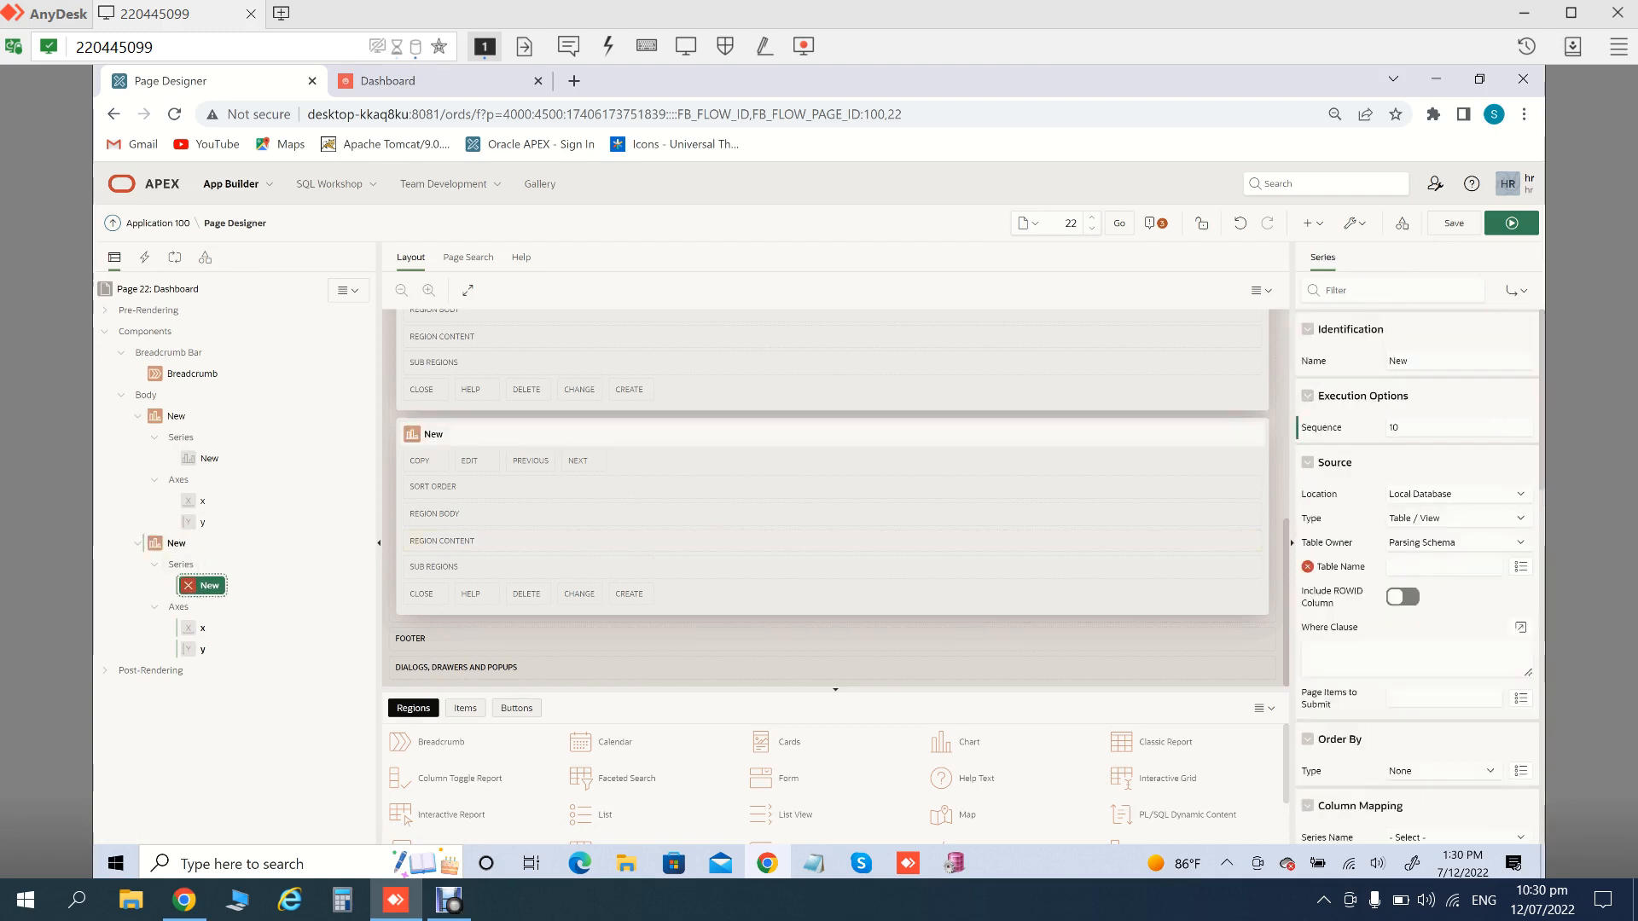
Source the second series from the department salary SQL query, labelled DEPARTMENT_NAME, valued DEPT_WISE_SAL, then save and run
{"action": "left_click", "coordinate": [1459, 519]}
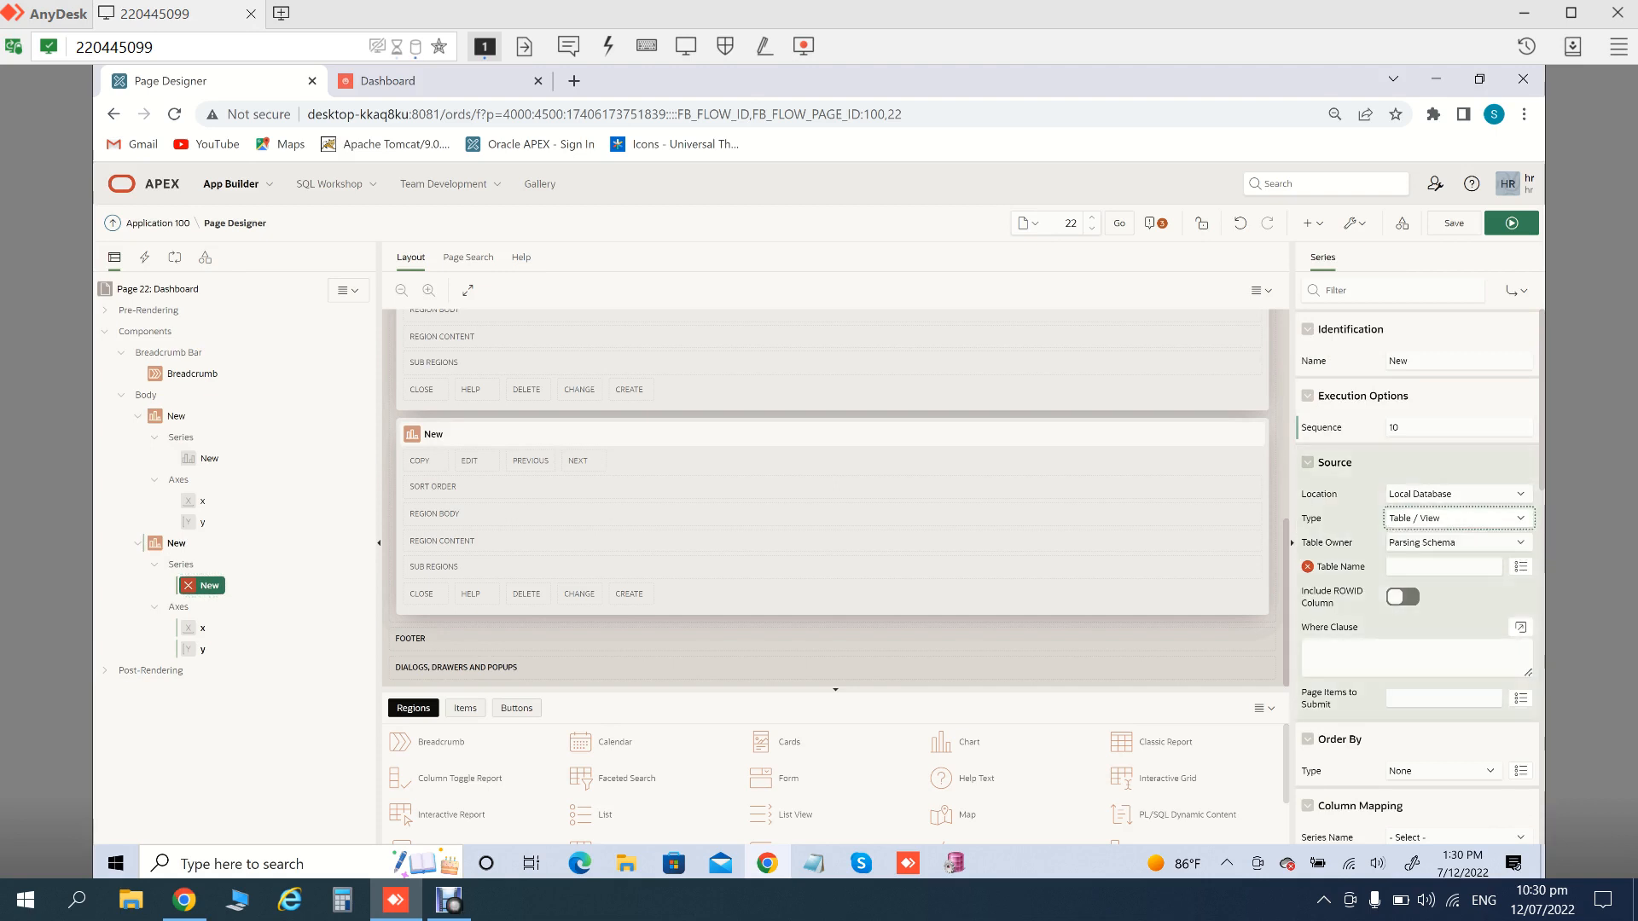
{"action": "key", "text": "Down"}
{"action": "key", "text": "Tab"}
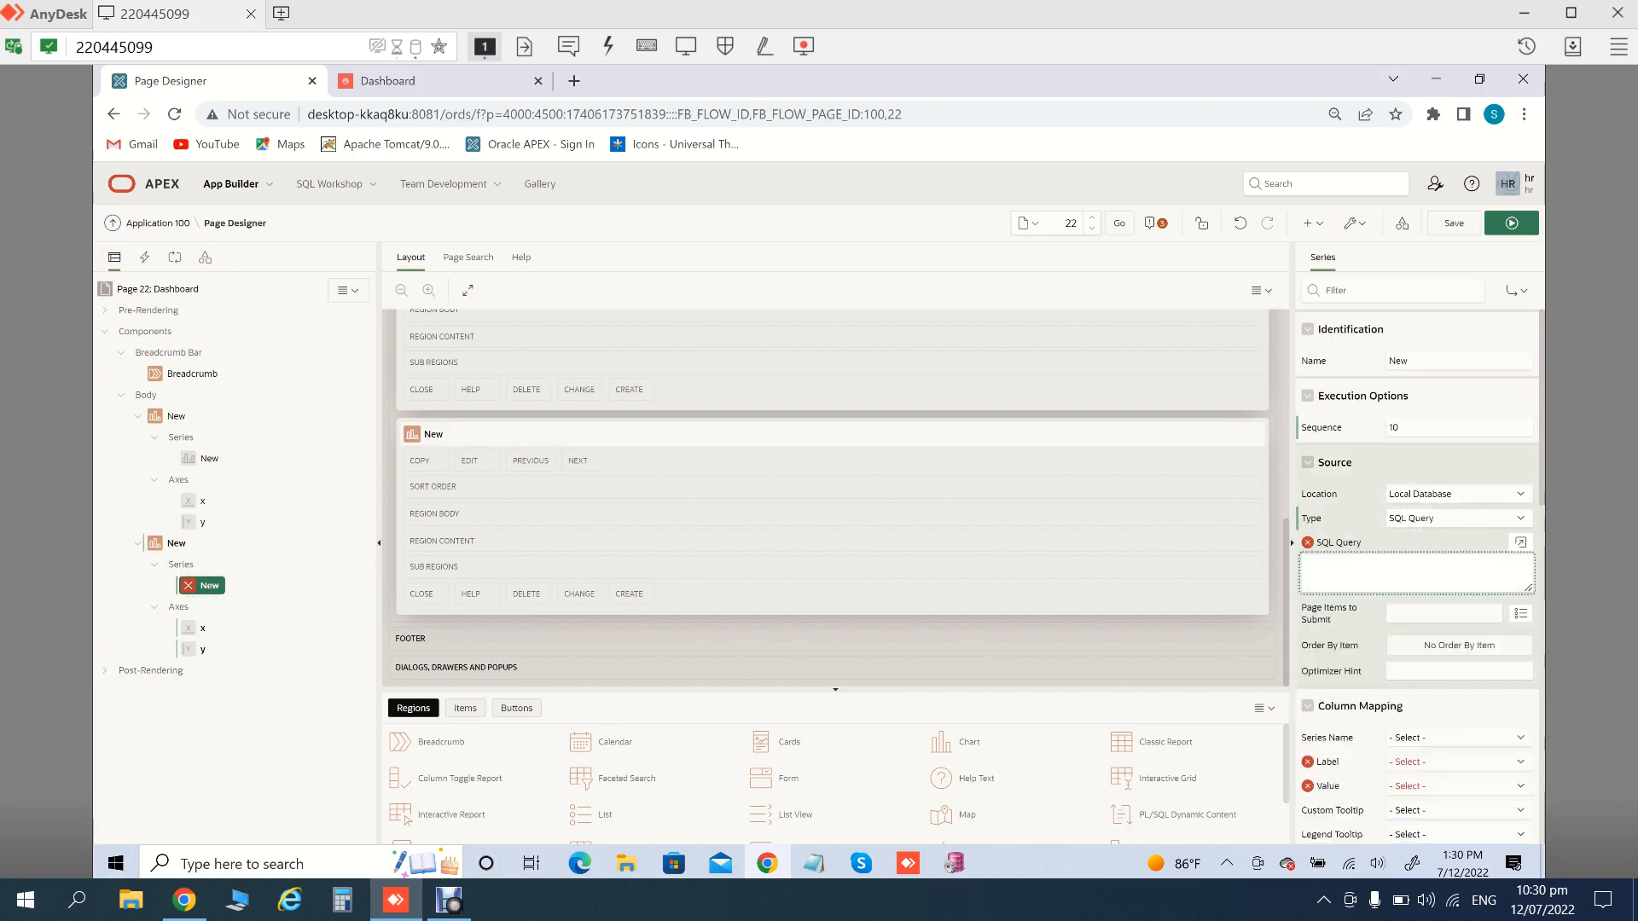
{"action": "key", "text": "ctrl+v"}
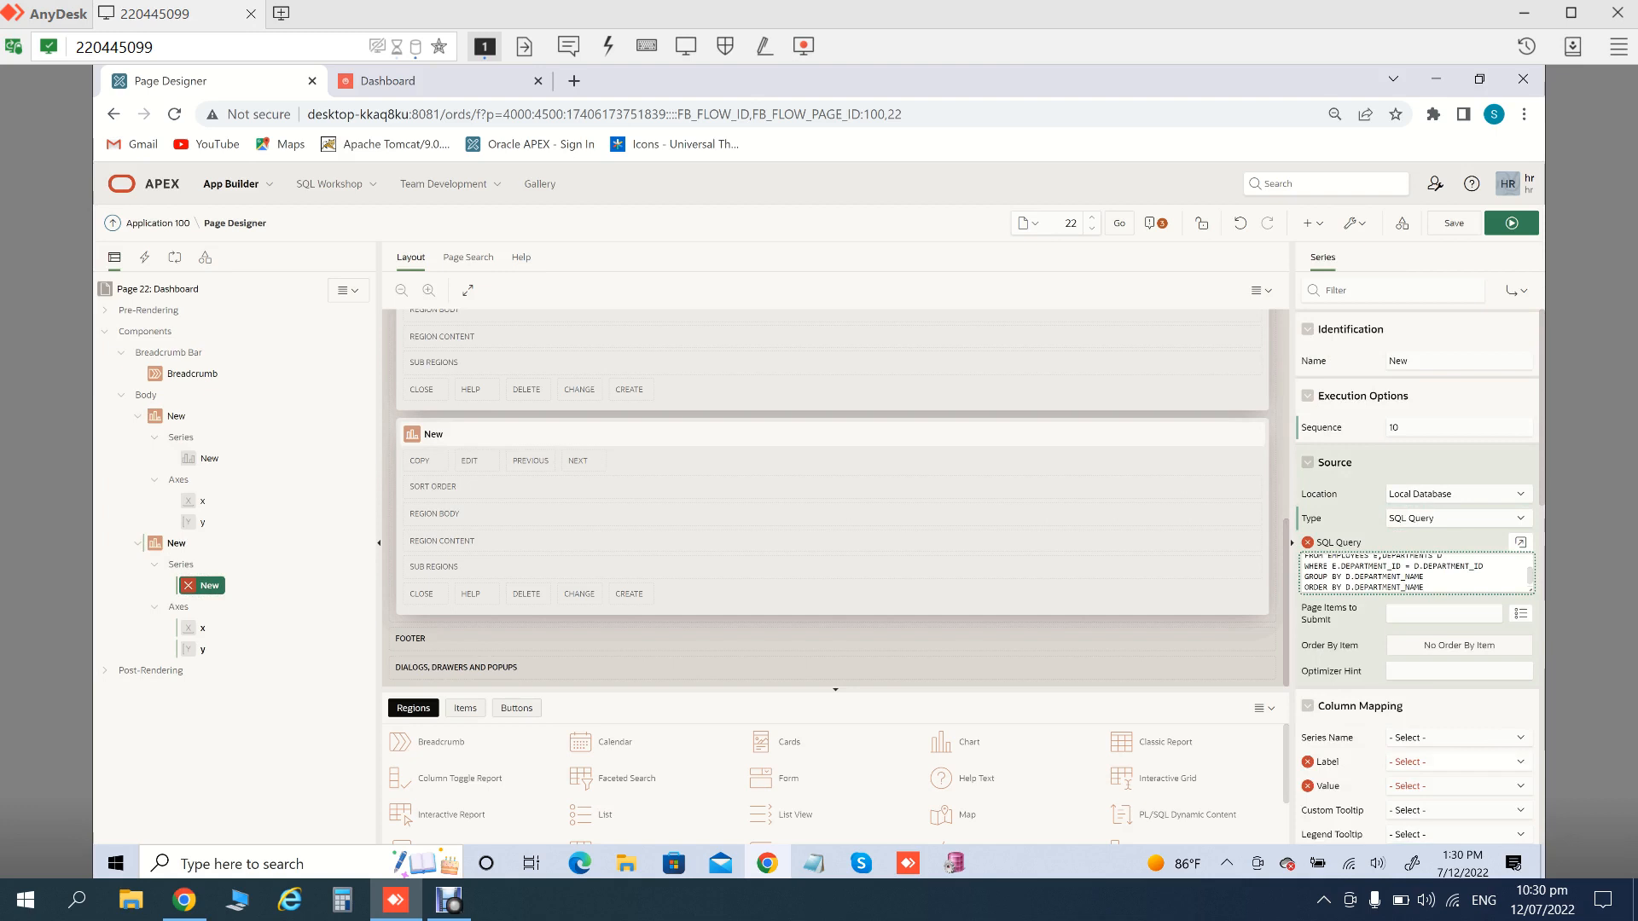
{"action": "left_click", "coordinate": [1459, 762]}
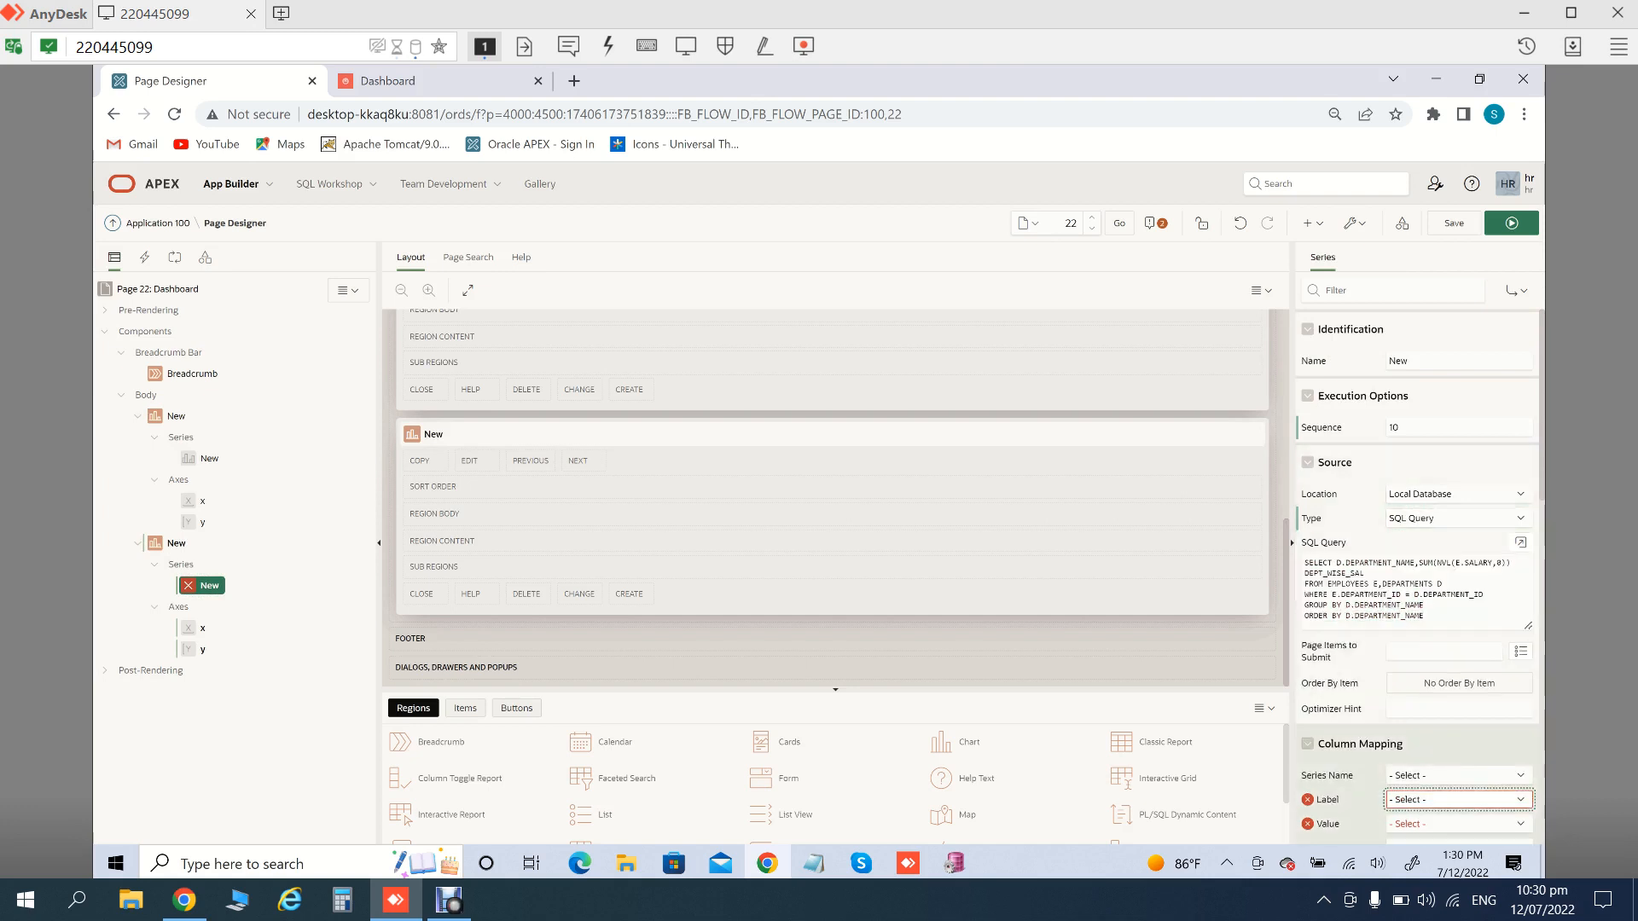
{"action": "left_click", "coordinate": [1459, 801]}
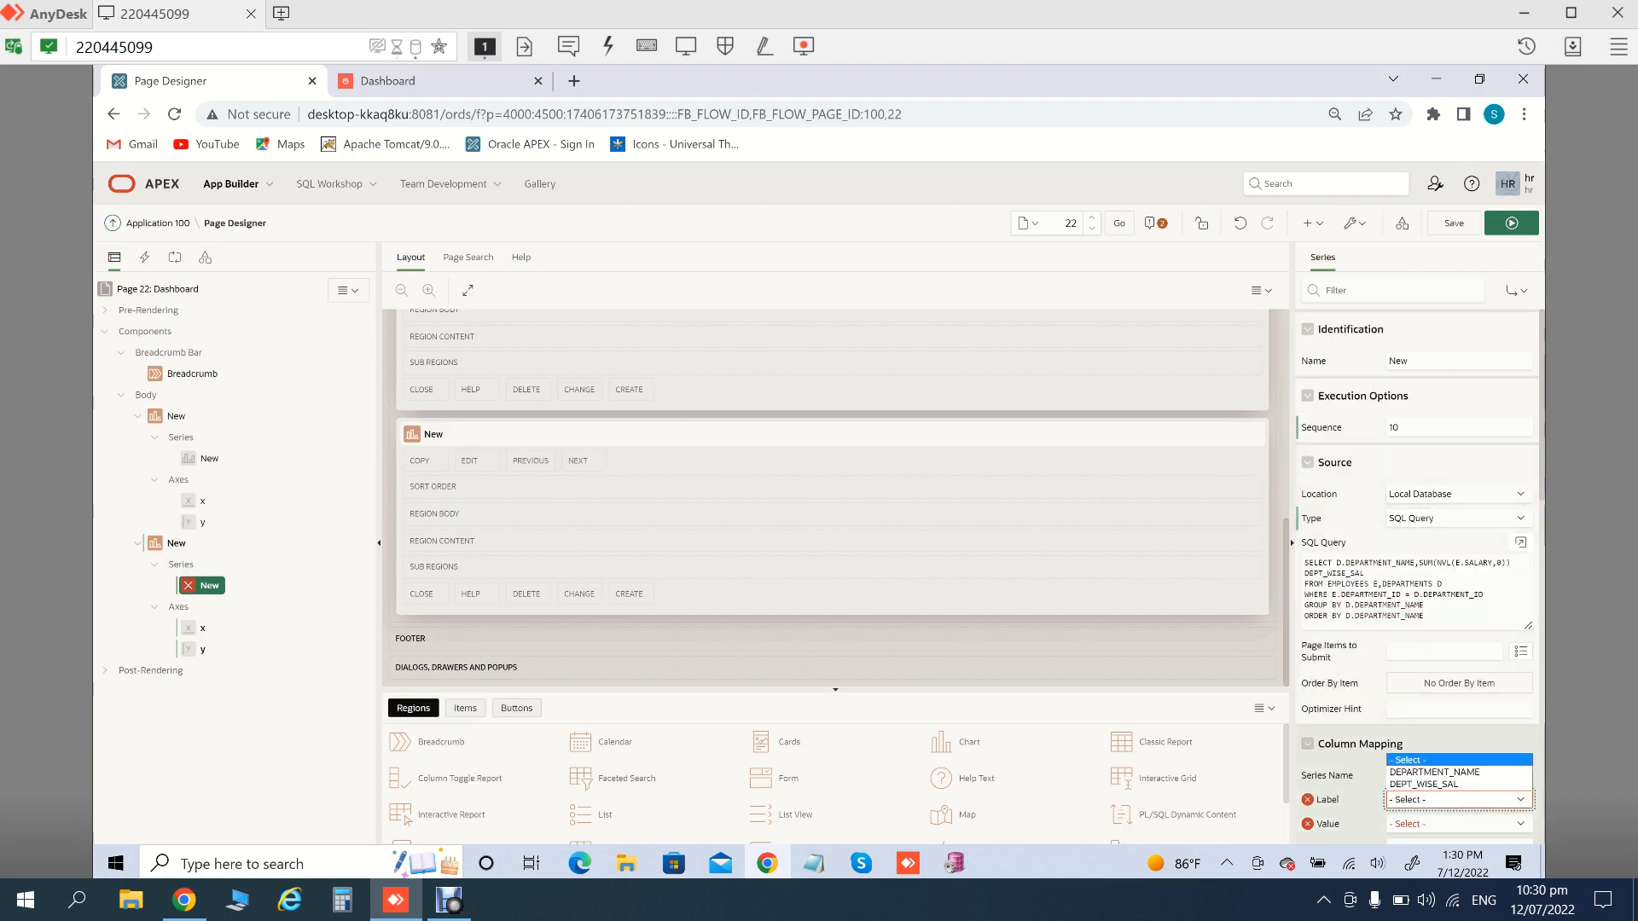
{"action": "key", "text": "Down"}
{"action": "key", "text": "Return"}
{"action": "left_click", "coordinate": [1459, 824]}
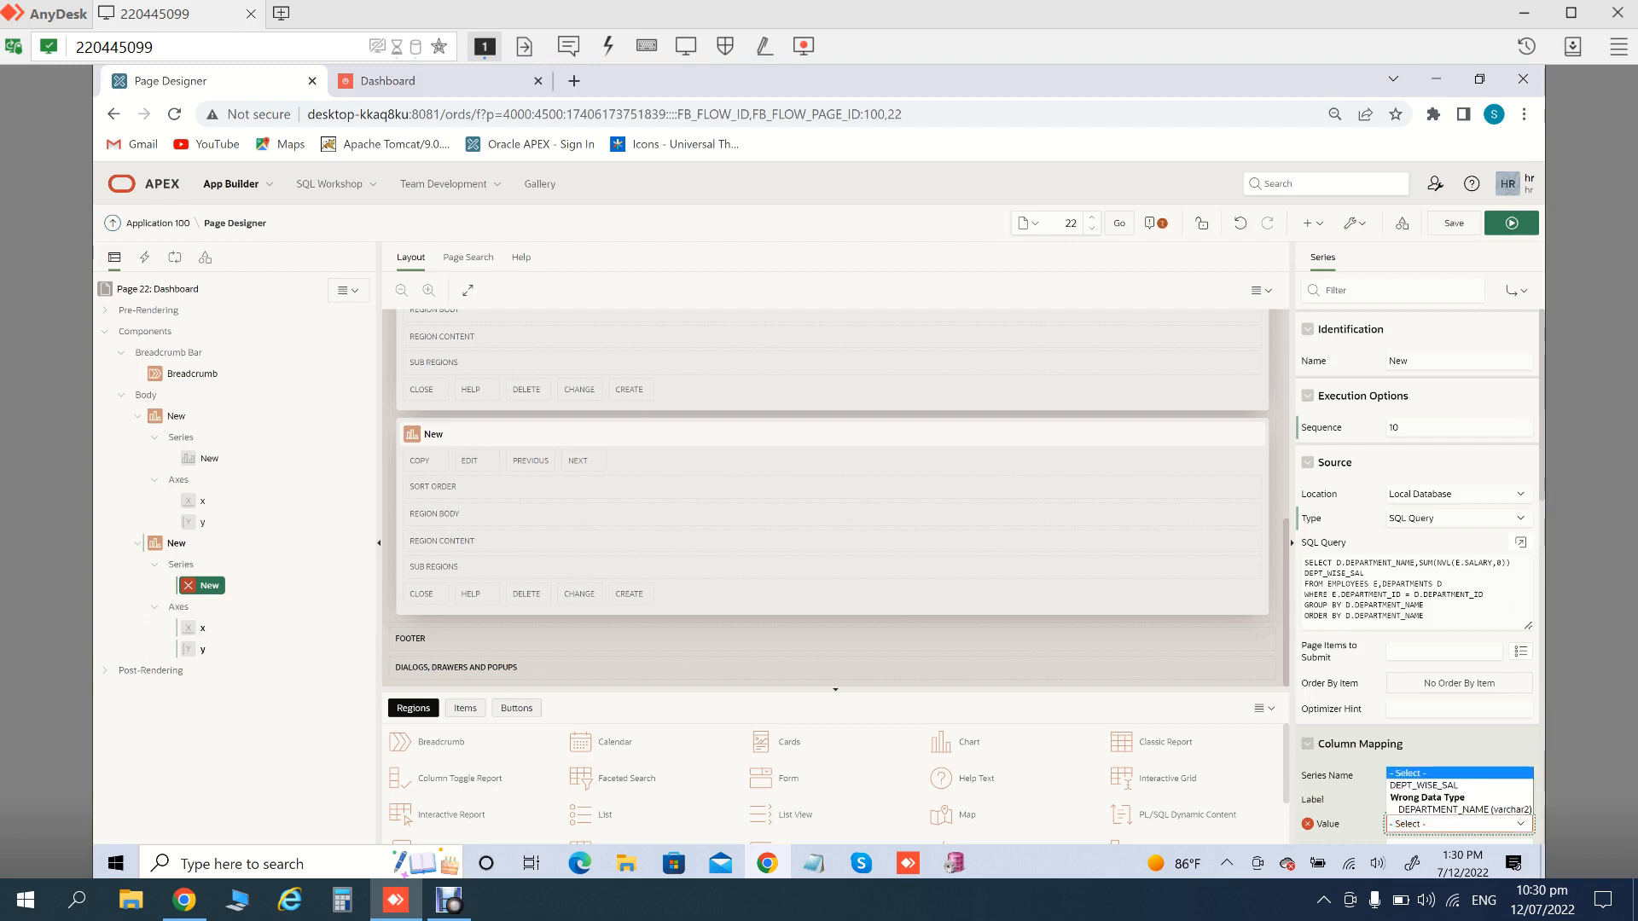
{"action": "left_click", "coordinate": [1438, 786]}
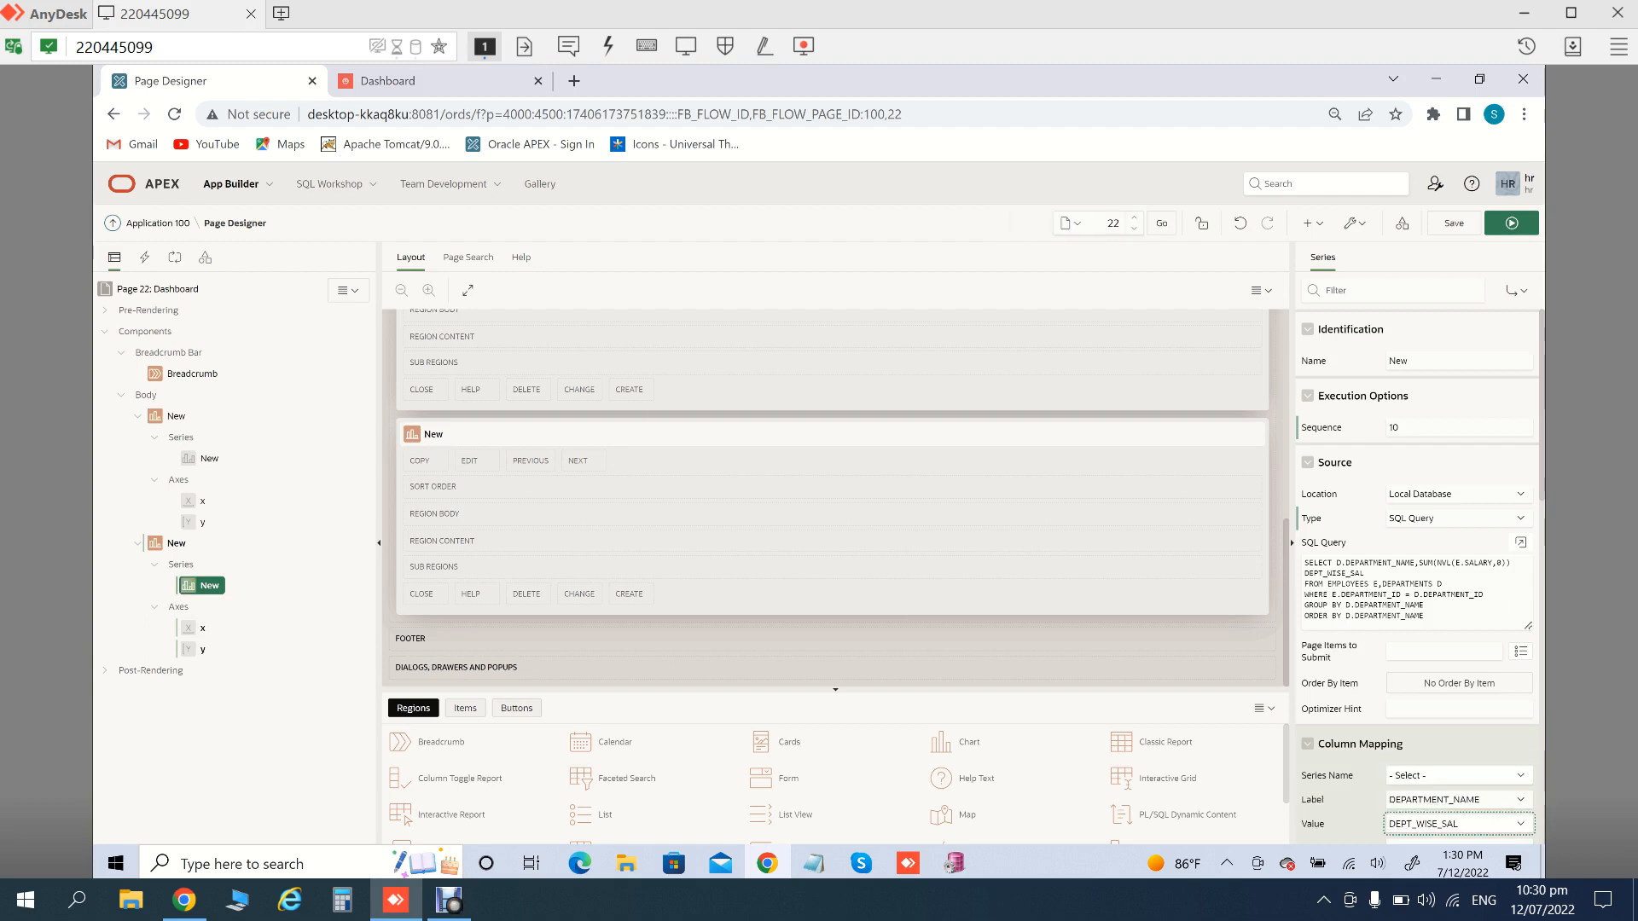
{"action": "left_click", "coordinate": [1511, 224]}
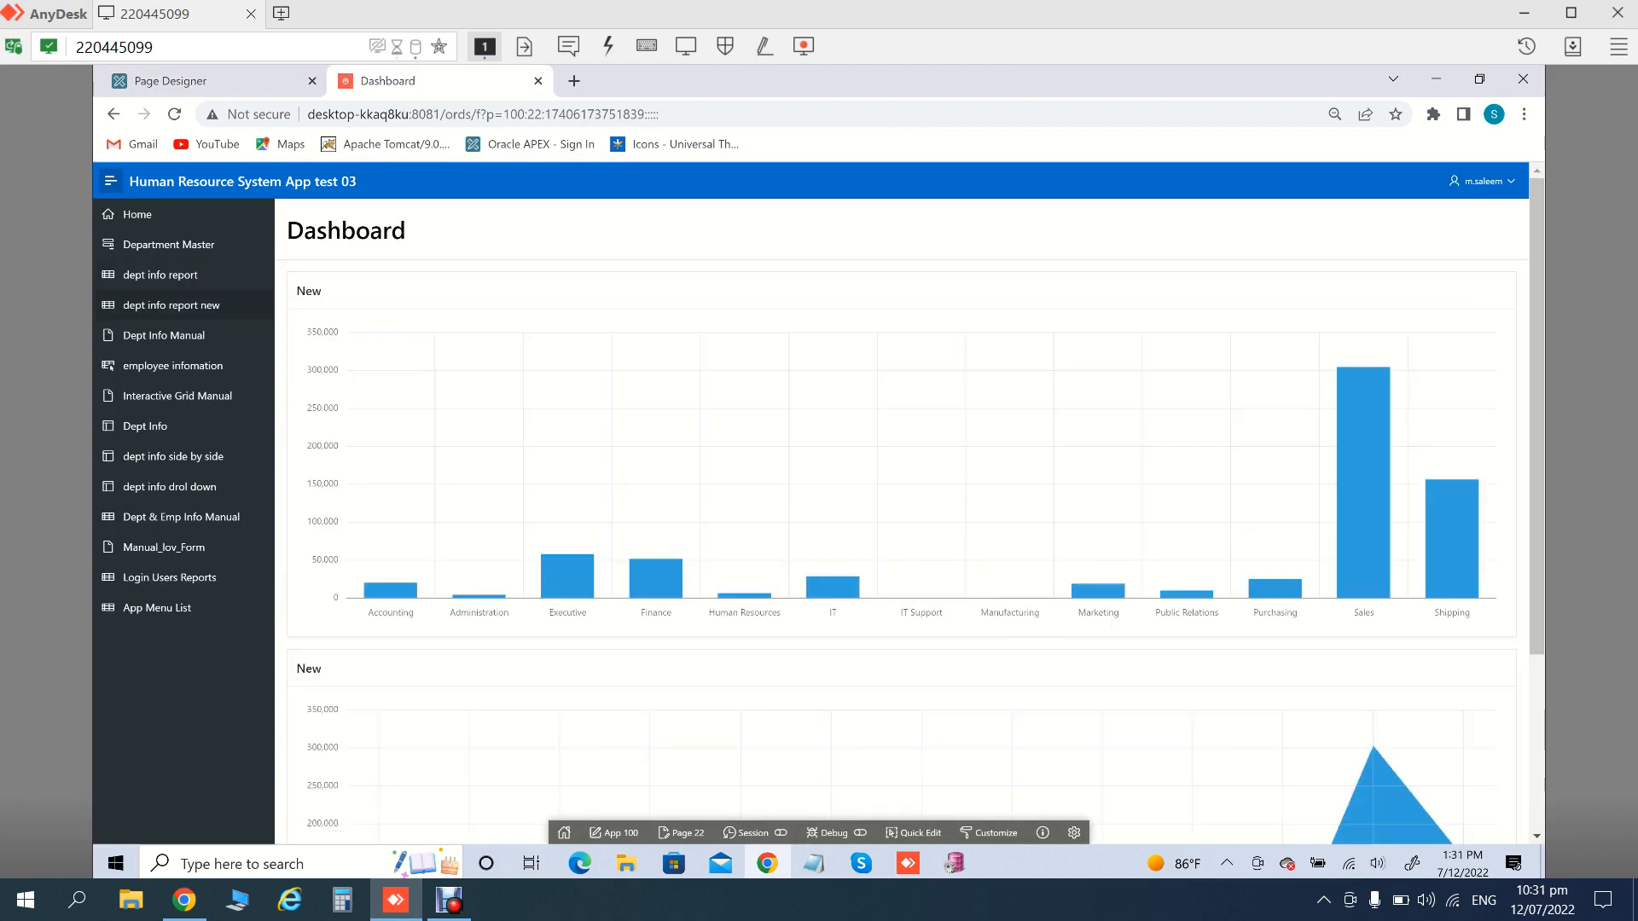
Scroll the running Dashboard to view the area chart, then return to Page Designer
{"action": "scroll", "coordinate": [901, 546], "scroll_direction": "down", "scroll_amount": 3}
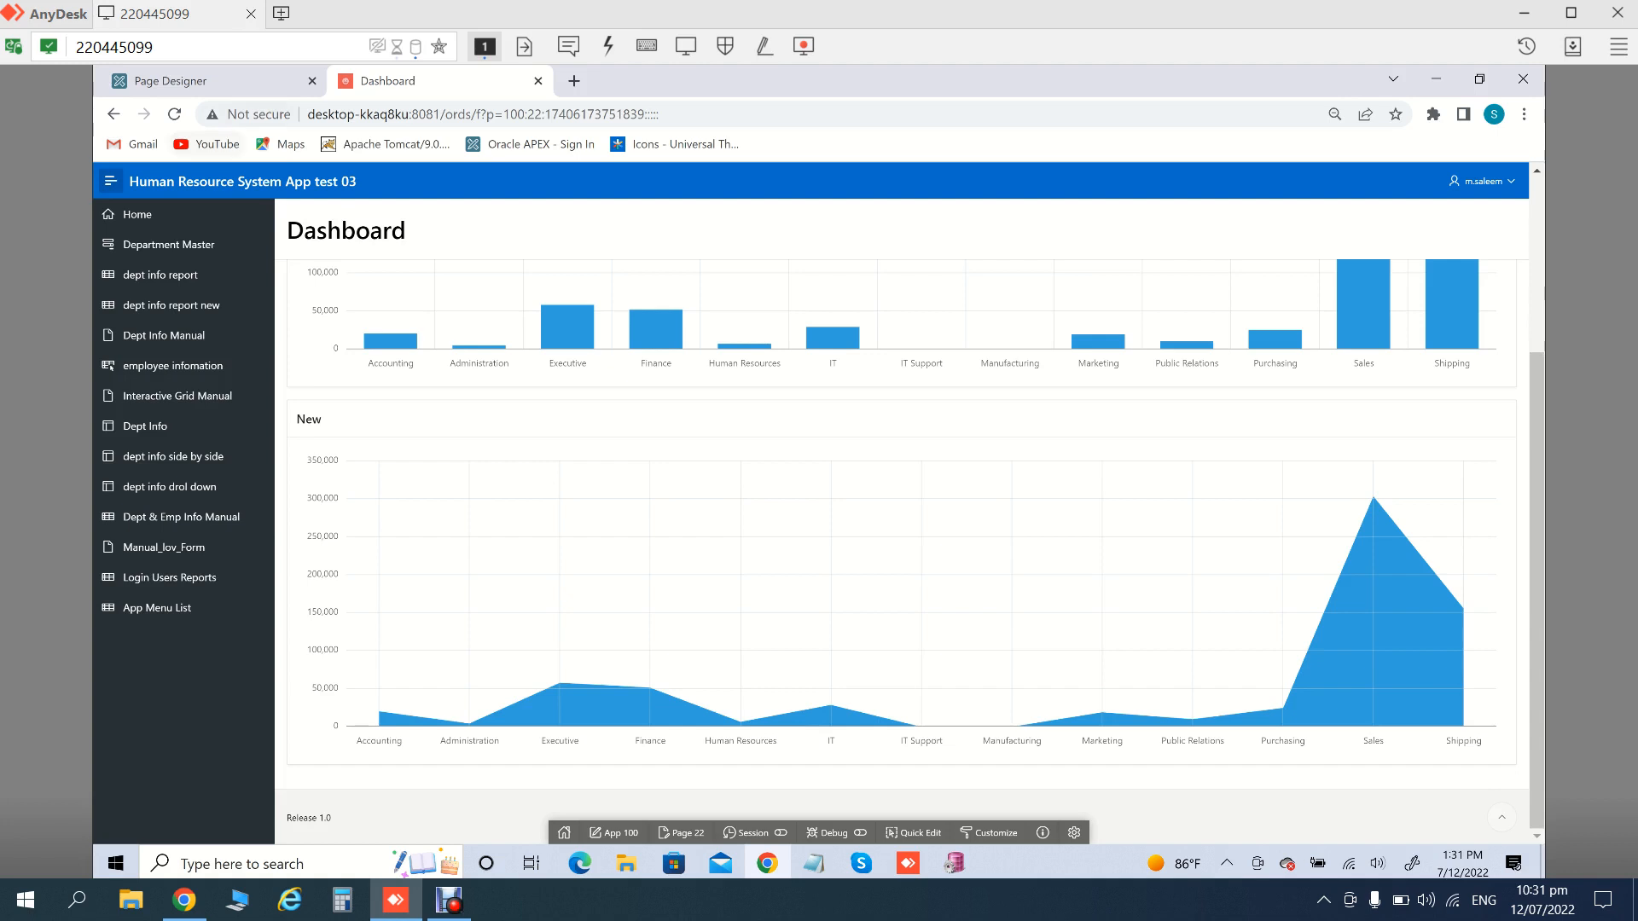
{"action": "left_click", "coordinate": [242, 82]}
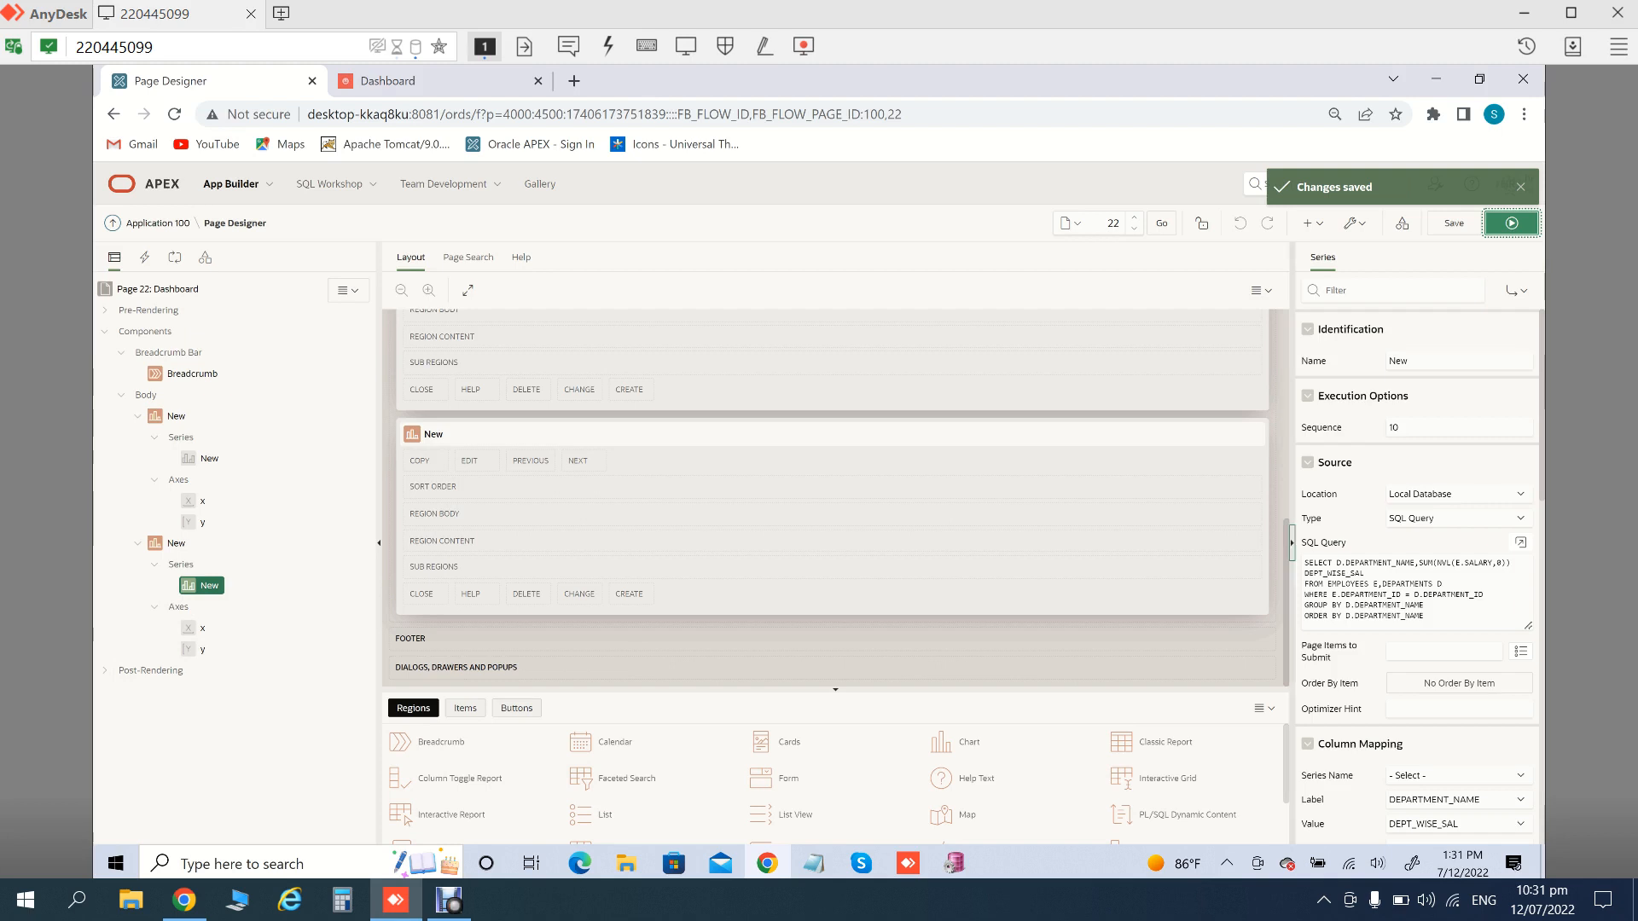
{"action": "left_click", "coordinate": [203, 628]}
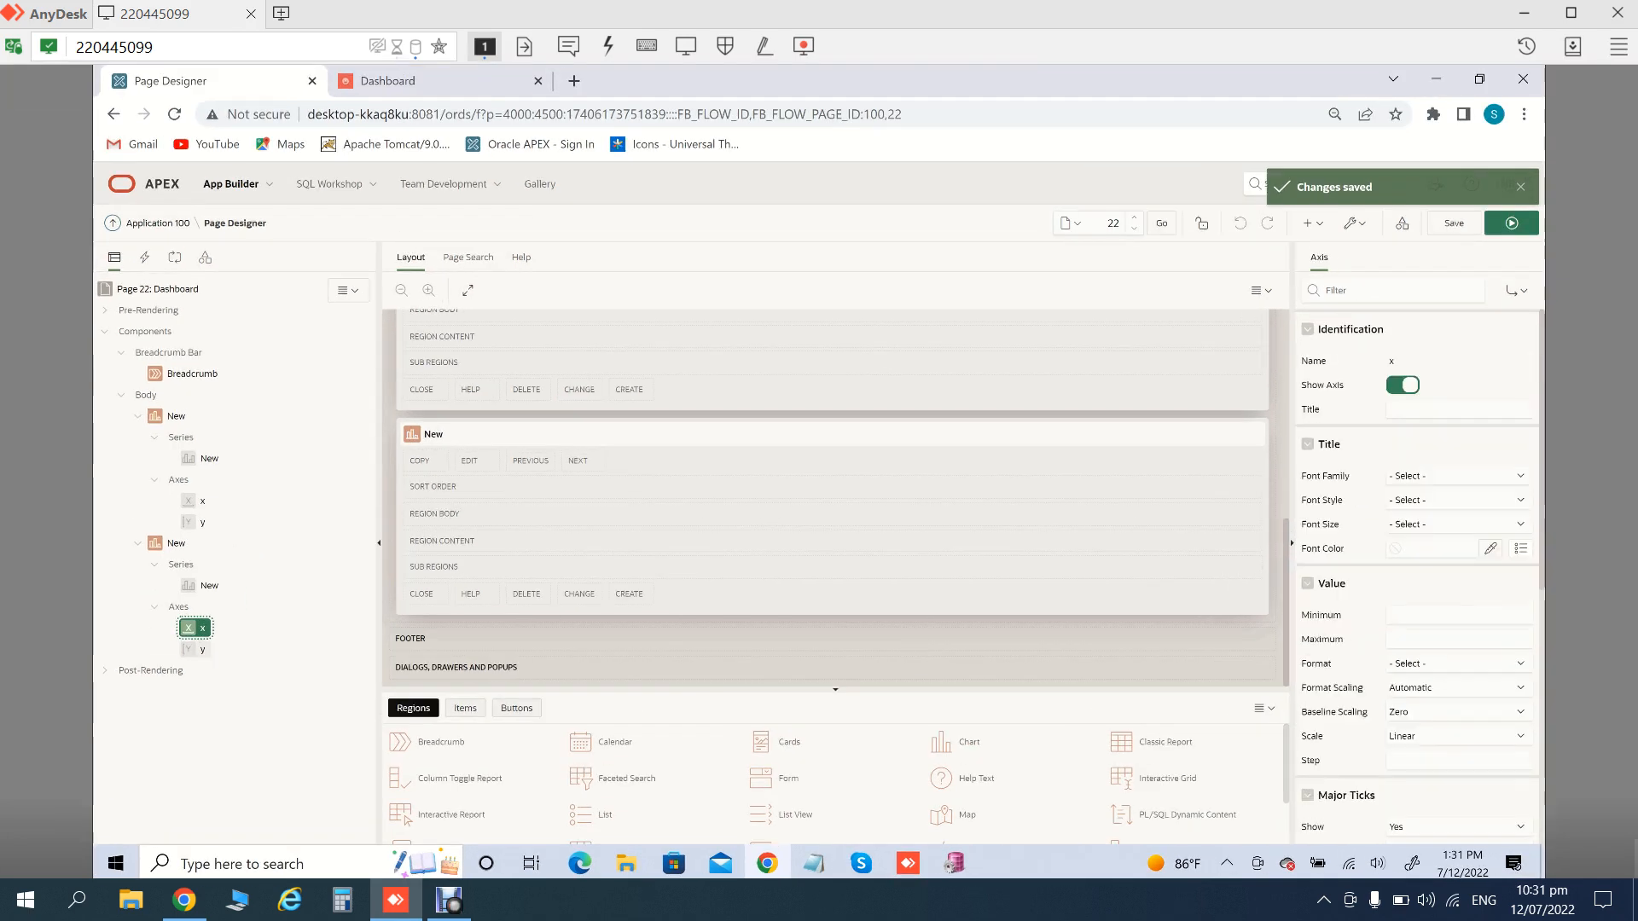
{"action": "left_click", "coordinate": [203, 649]}
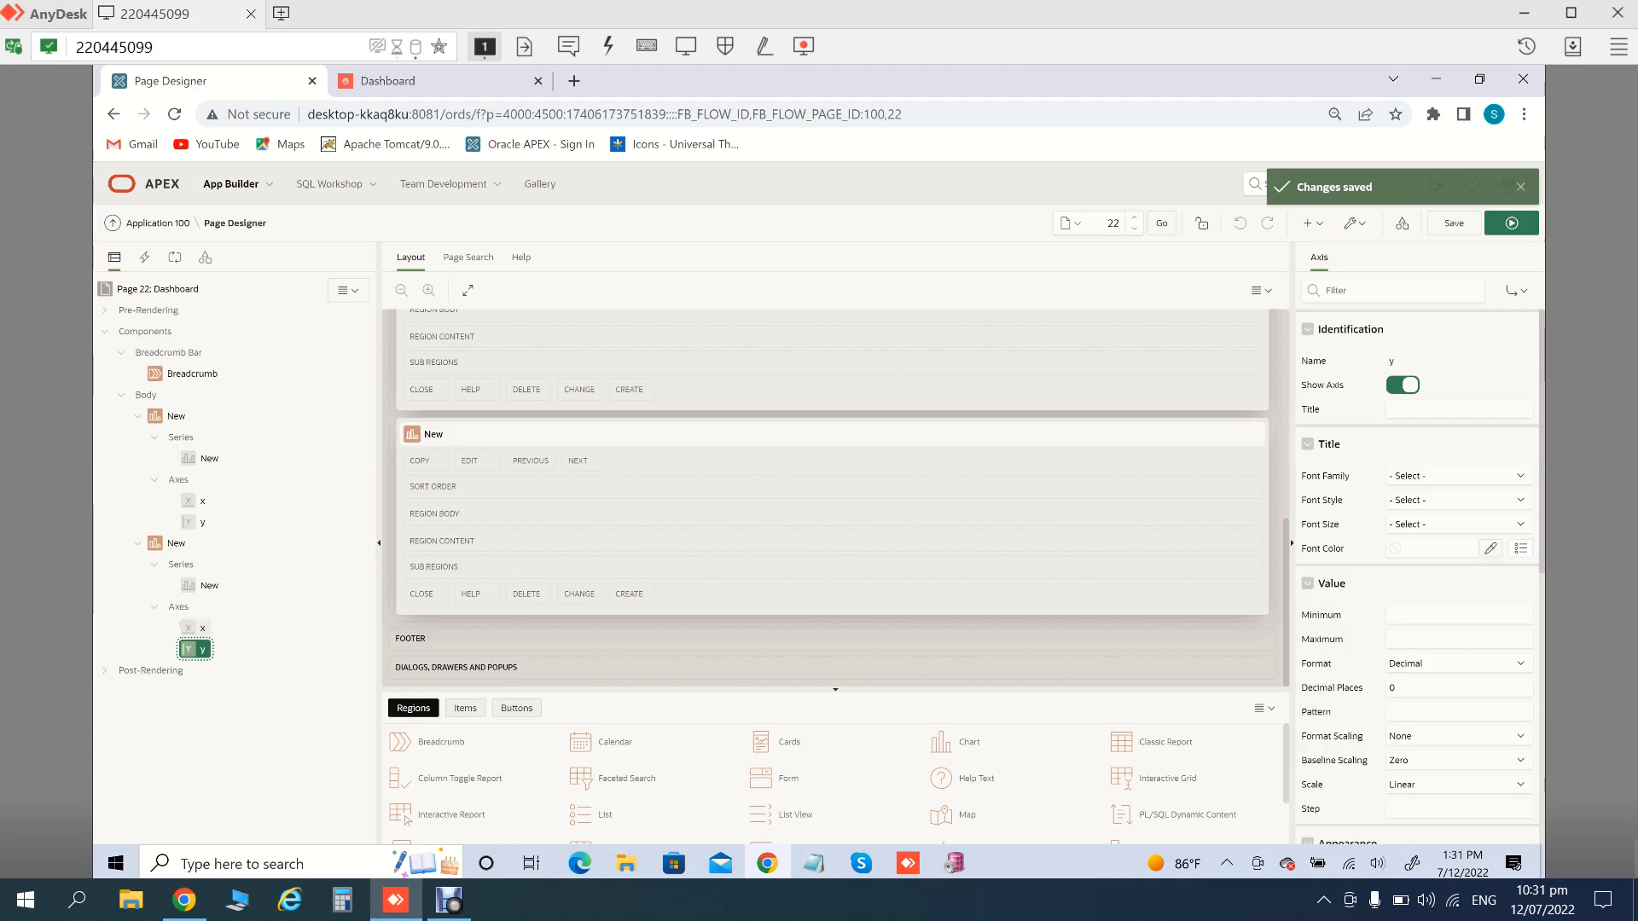
{"action": "left_click", "coordinate": [205, 586]}
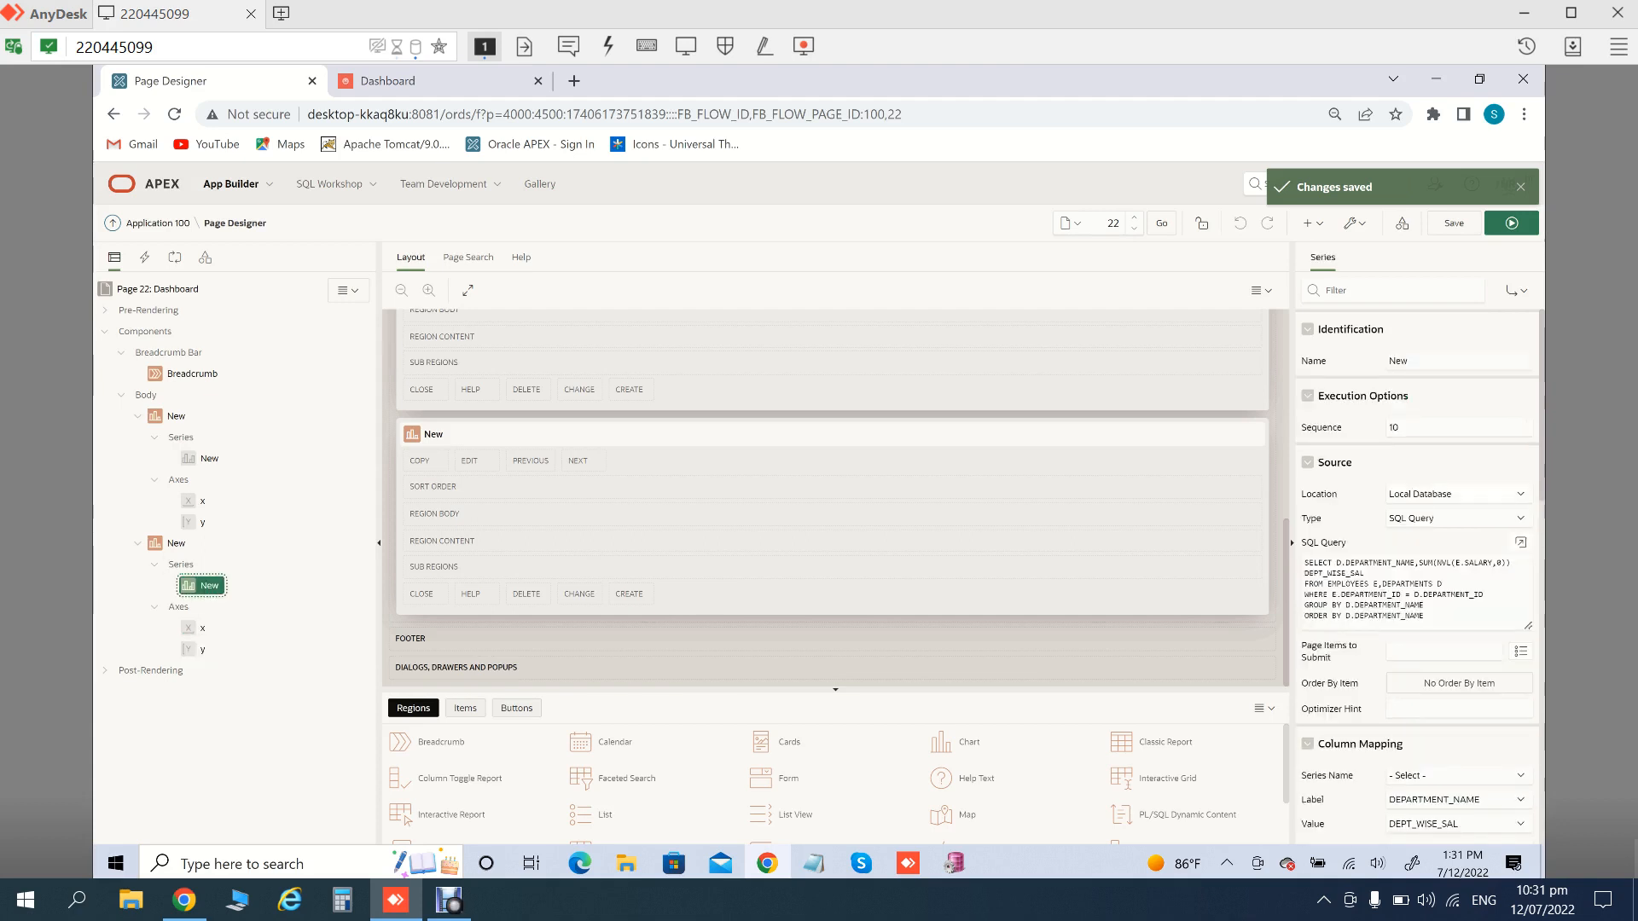
{"action": "scroll", "coordinate": [1417, 555], "scroll_direction": "down", "scroll_amount": 1}
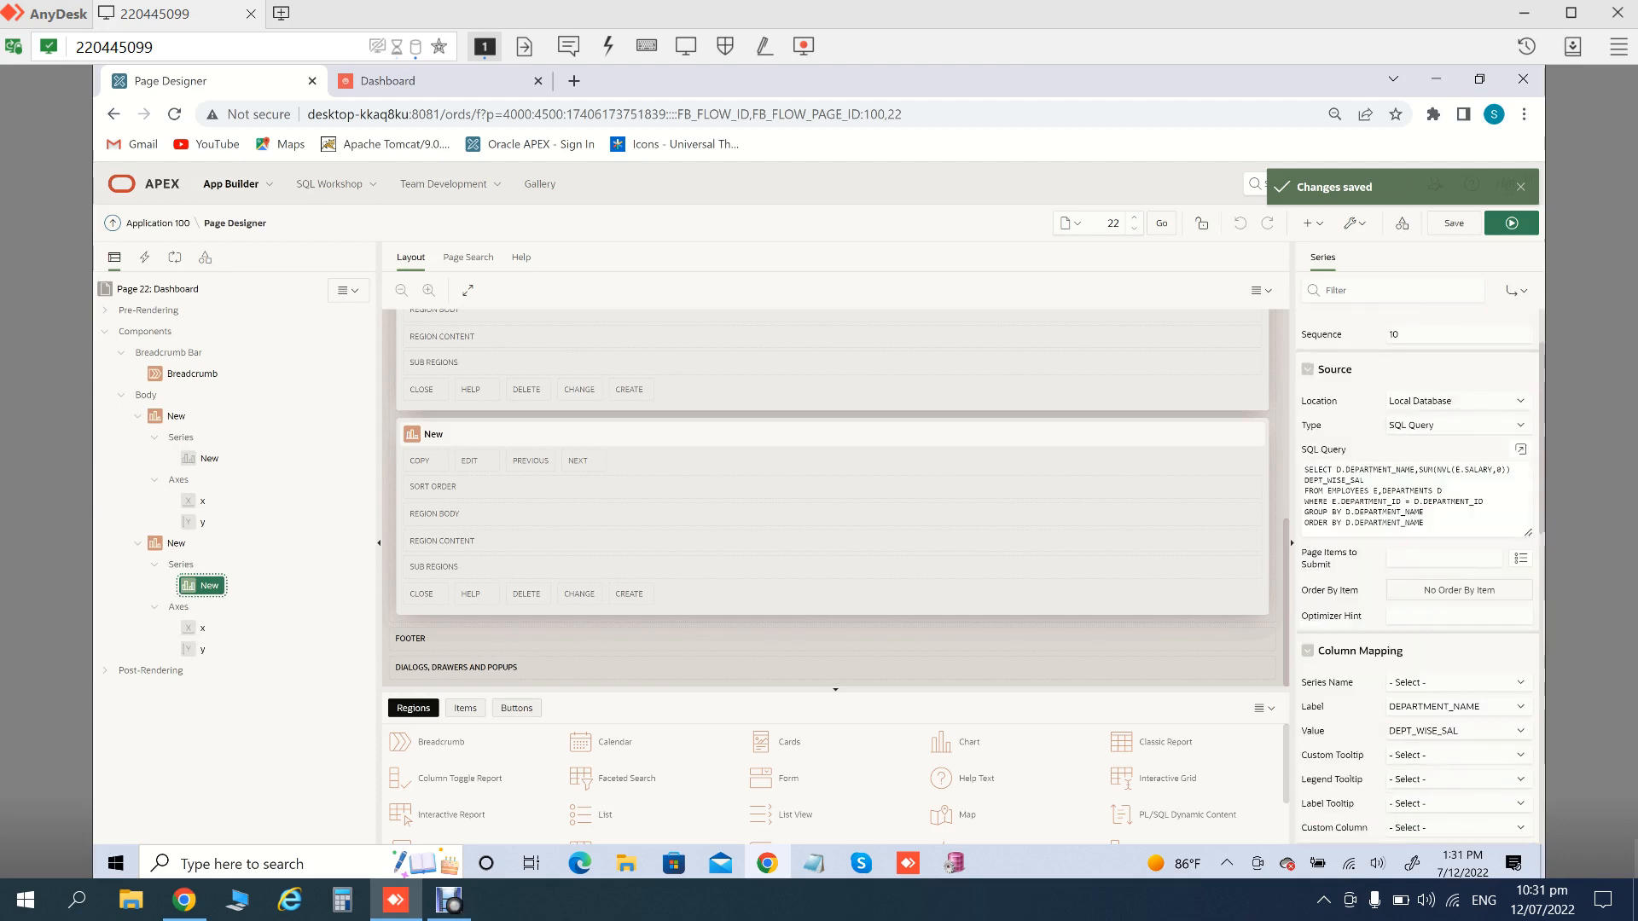
{"action": "scroll", "coordinate": [1416, 555], "scroll_direction": "down", "scroll_amount": 2}
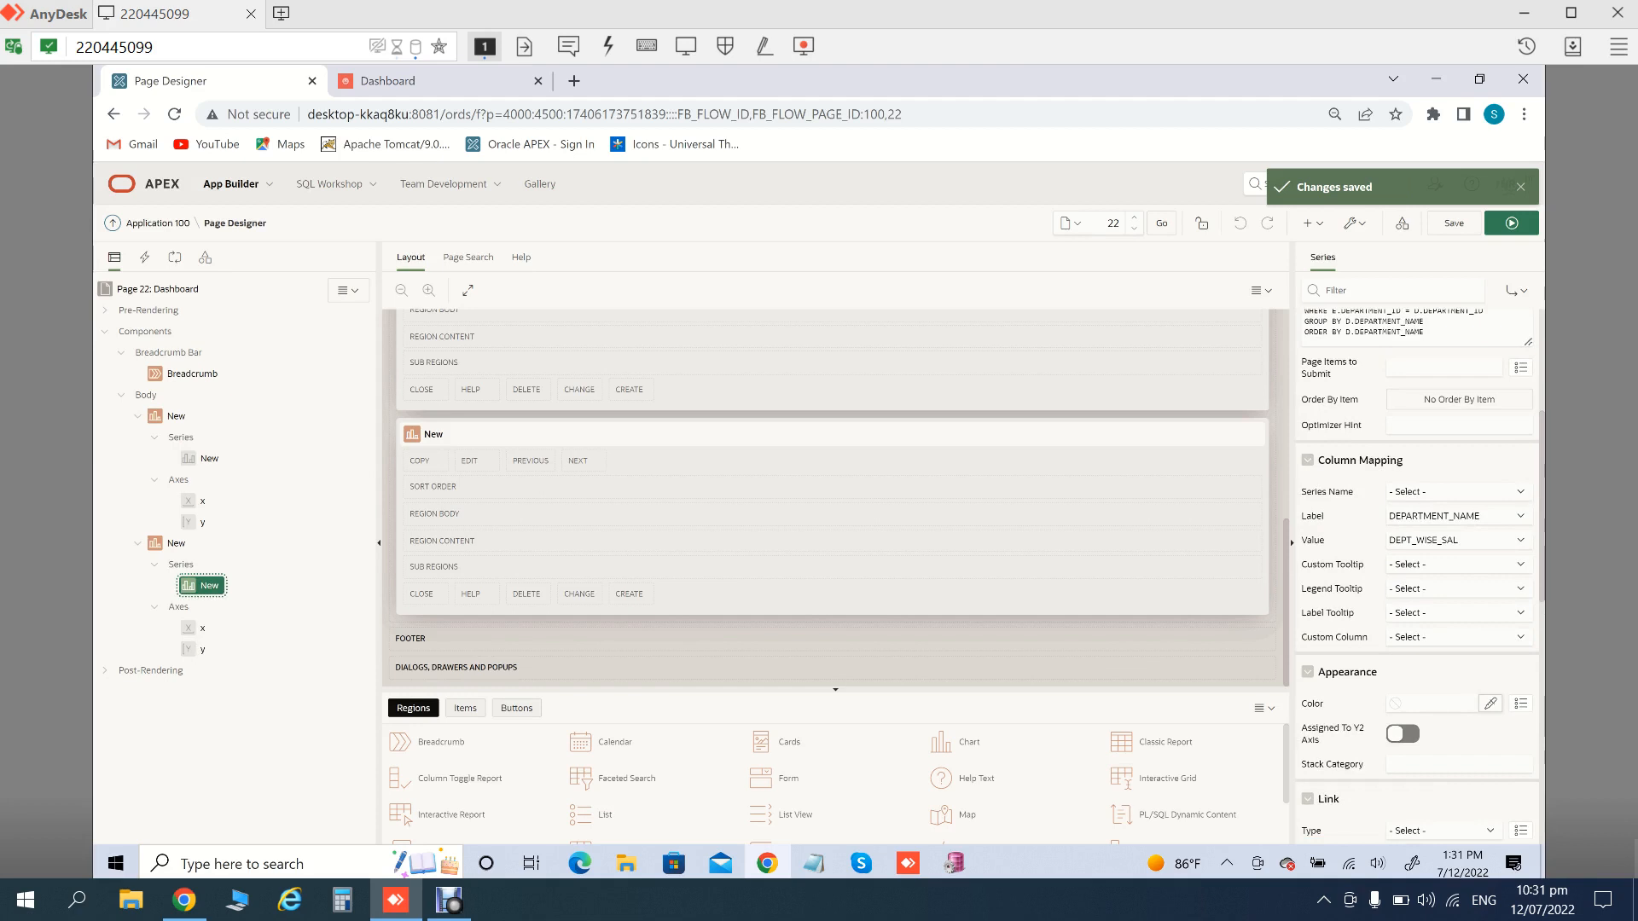
{"action": "scroll", "coordinate": [1417, 555], "scroll_direction": "down", "scroll_amount": 3}
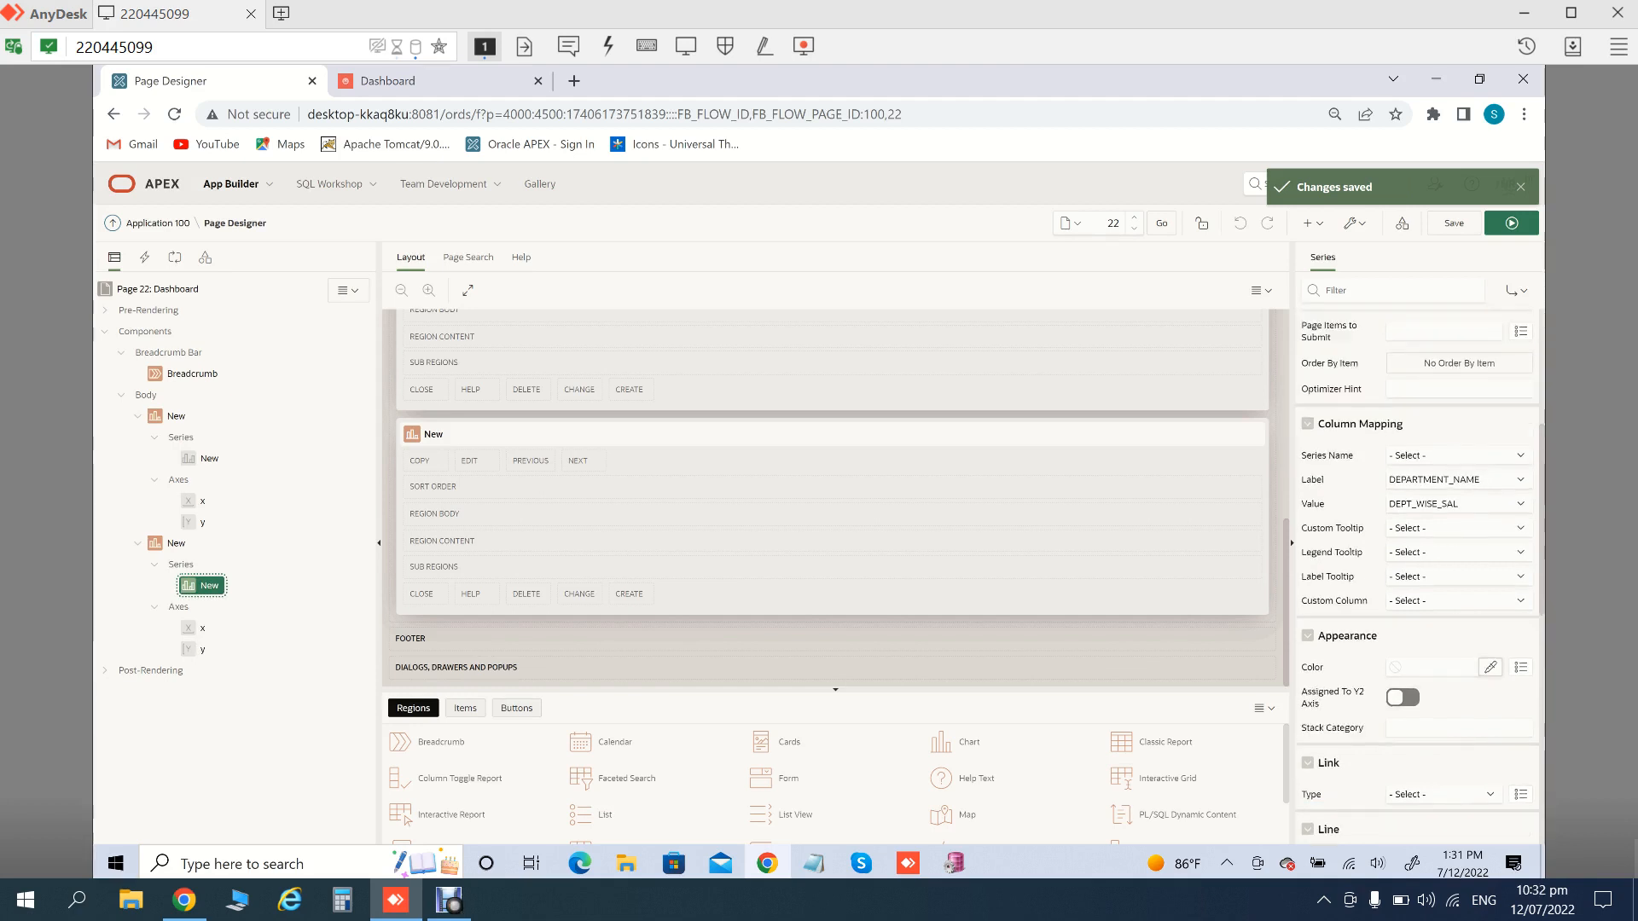
{"action": "scroll", "coordinate": [1417, 555], "scroll_direction": "down", "scroll_amount": 1}
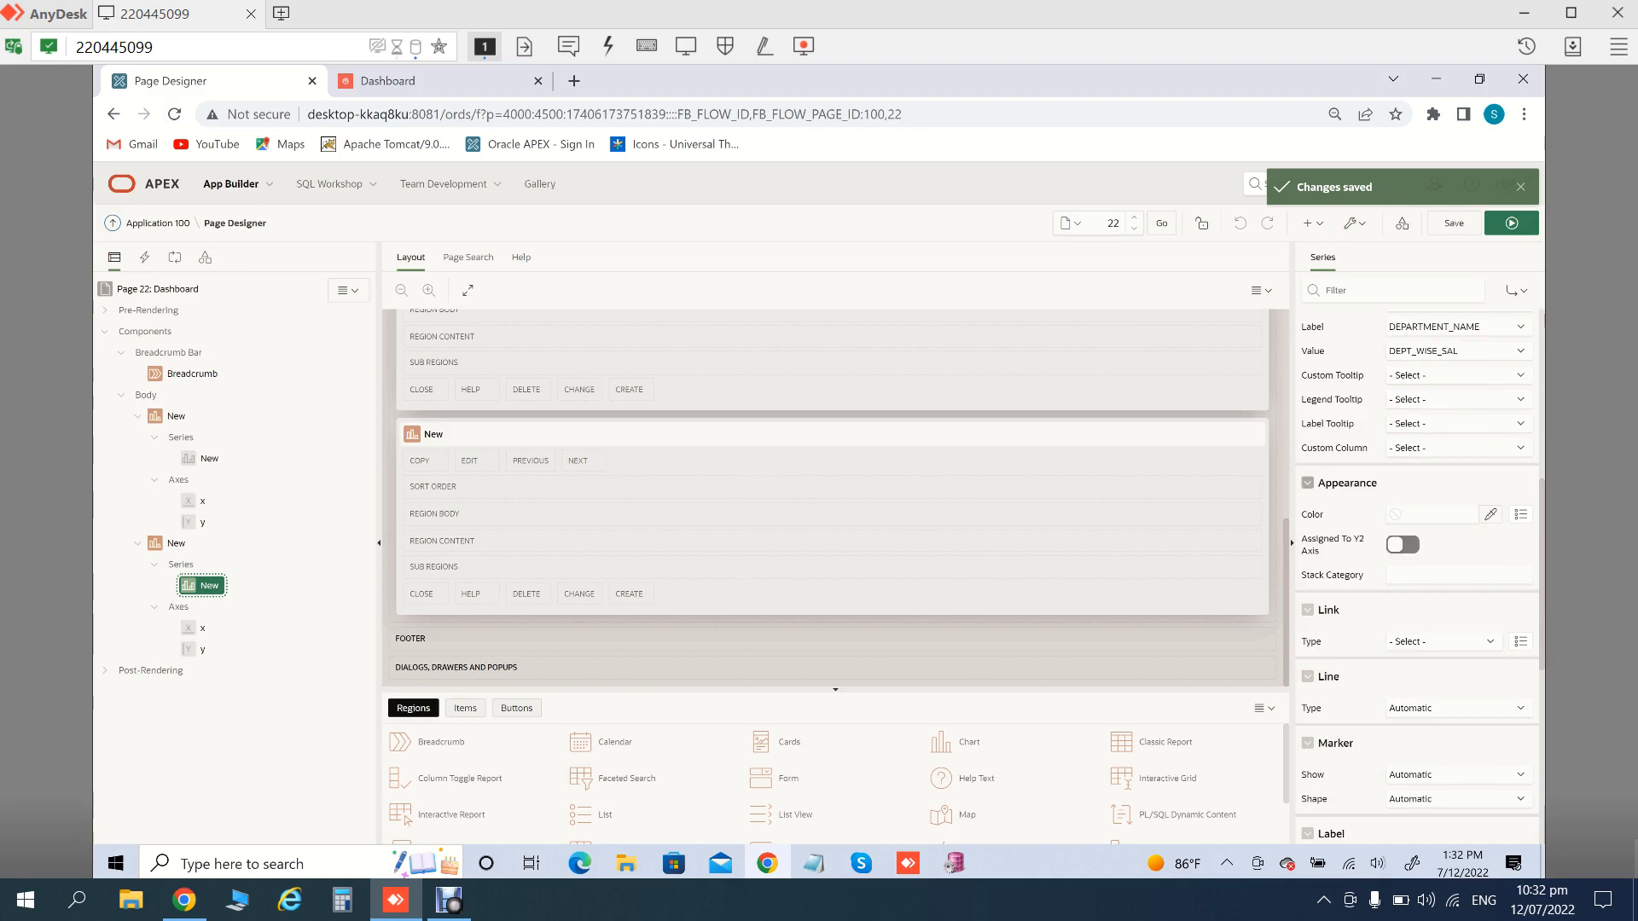
Color the area chart's series red (#e43939), then save and run the page
{"action": "left_click", "coordinate": [1426, 515]}
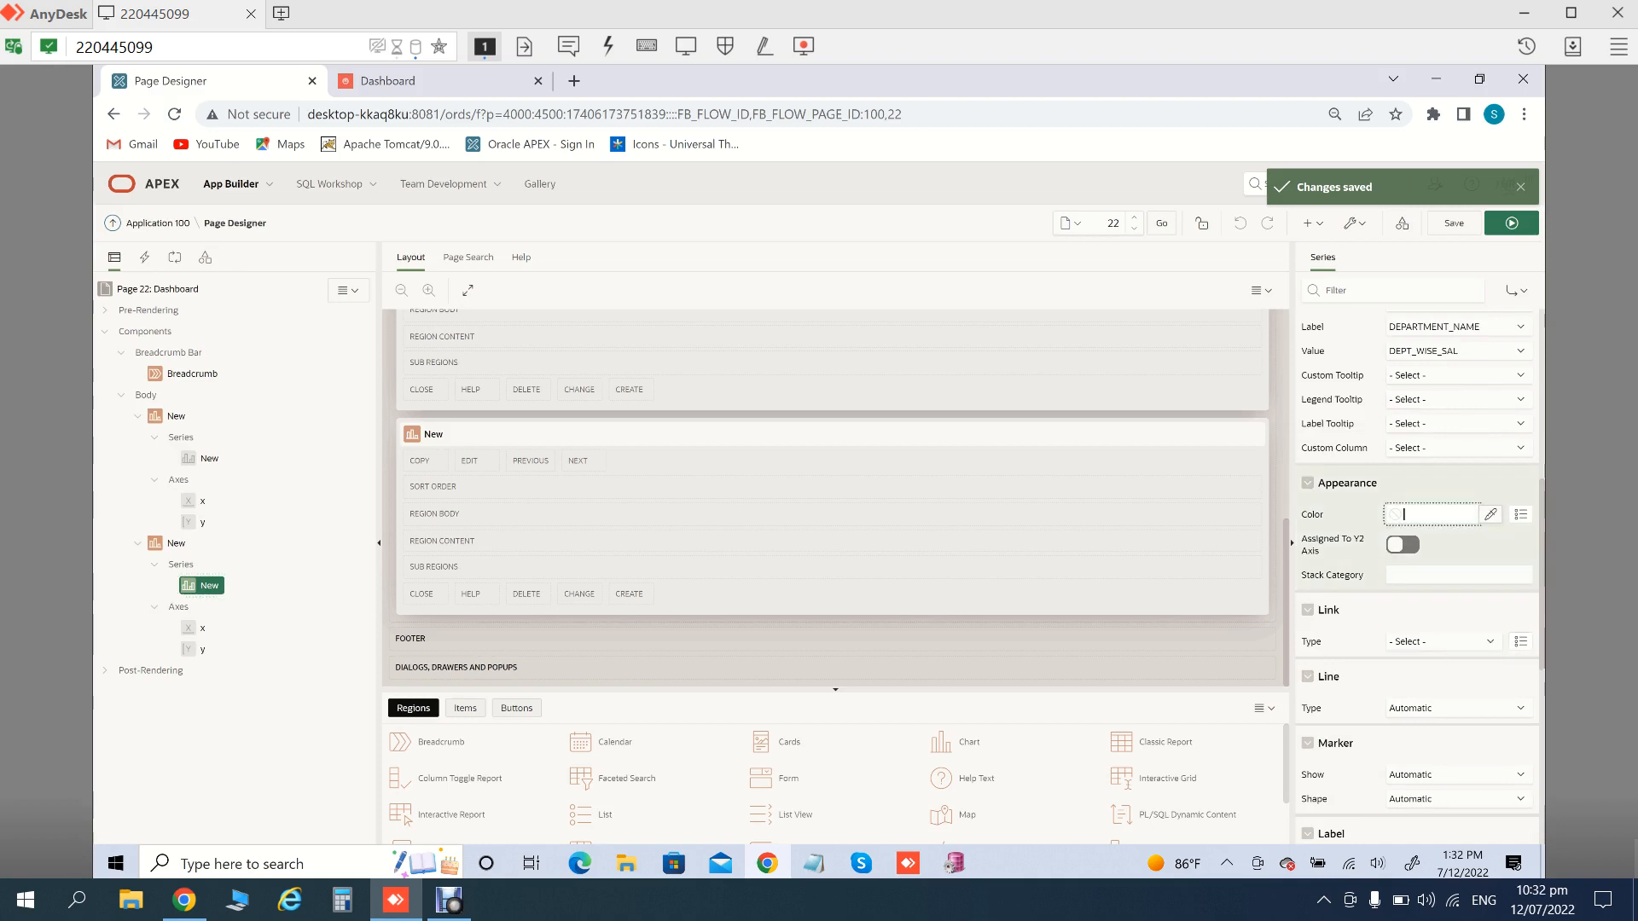
{"action": "left_click", "coordinate": [1490, 515]}
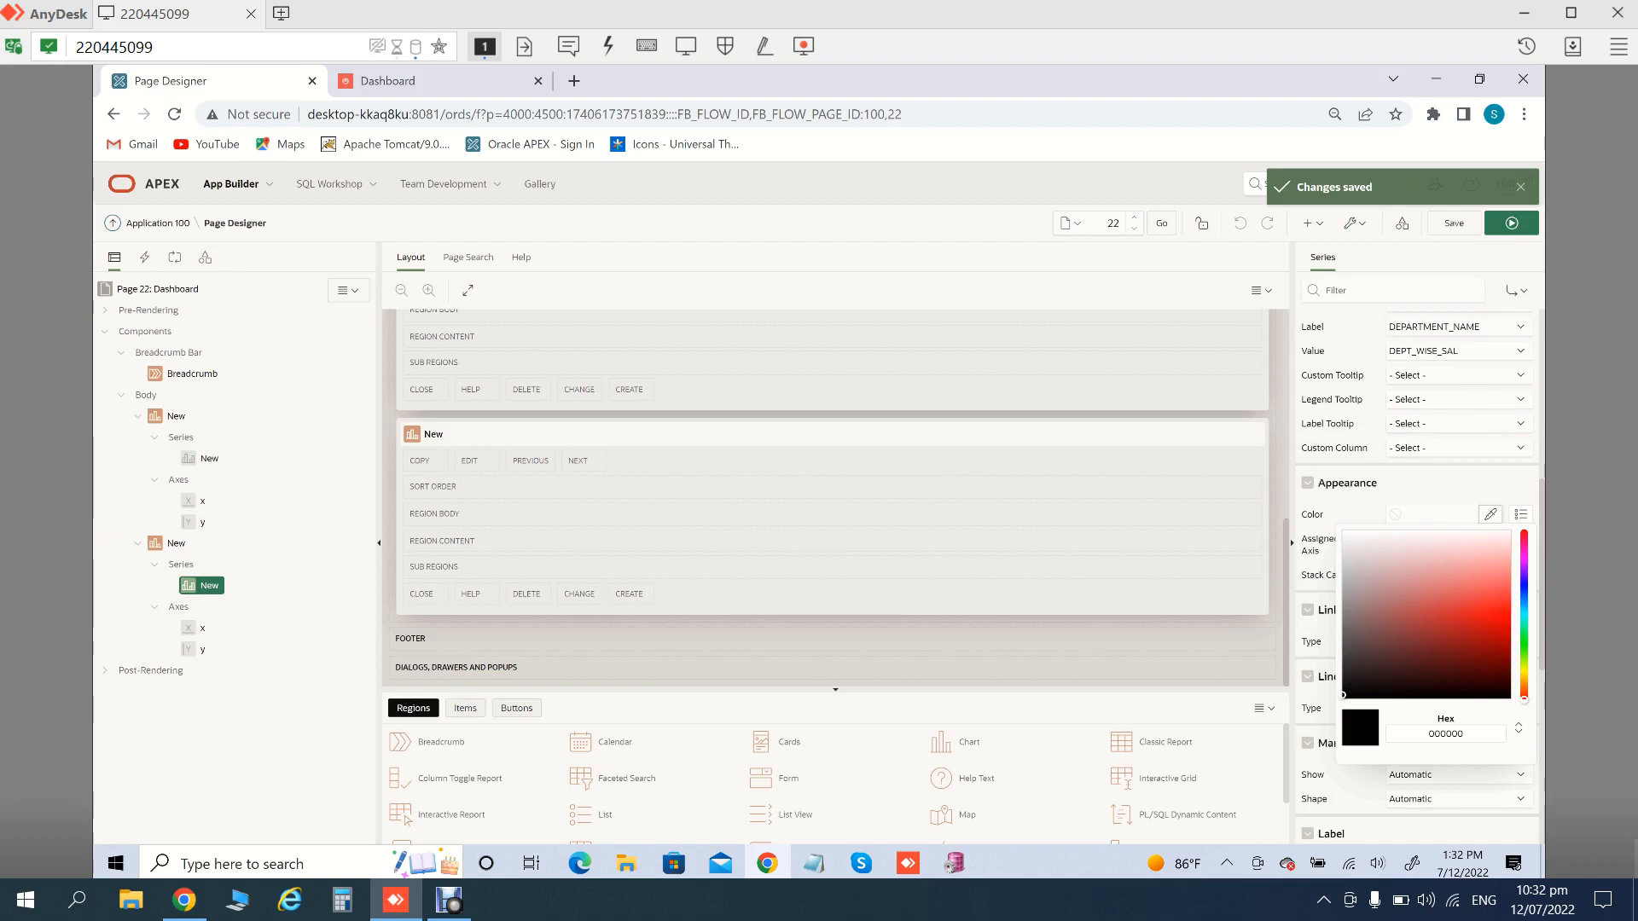
{"action": "left_click", "coordinate": [1470, 603]}
{"action": "left_click", "coordinate": [1453, 224]}
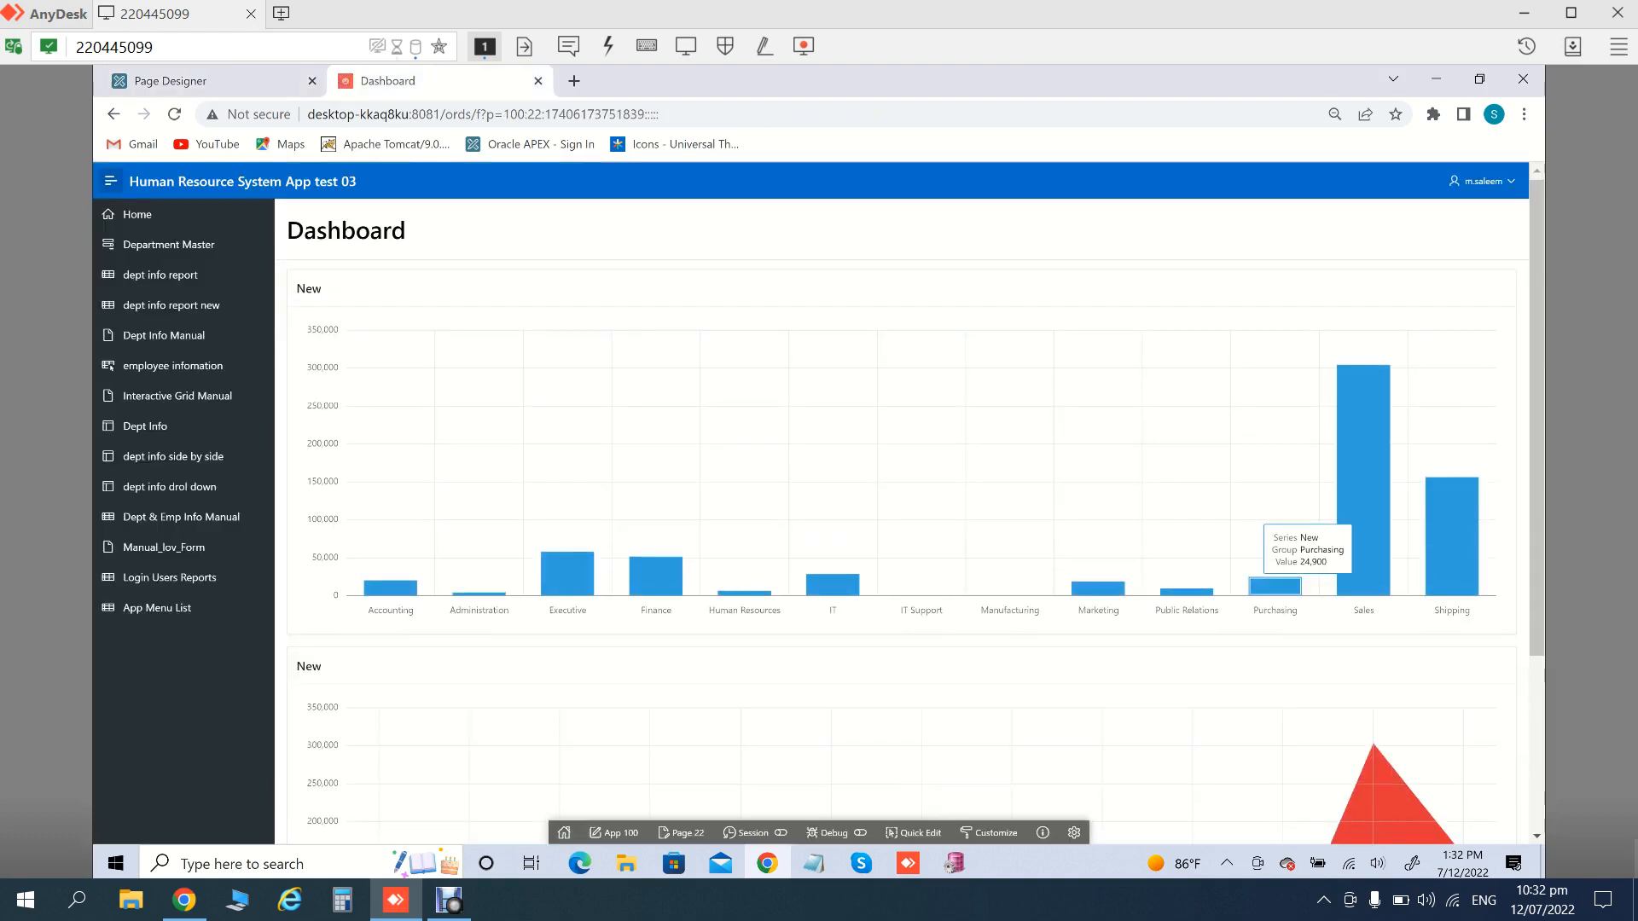
Return from the running Dashboard to Page Designer and select the second chart region
{"action": "scroll", "coordinate": [1275, 585], "scroll_direction": "down", "scroll_amount": 3}
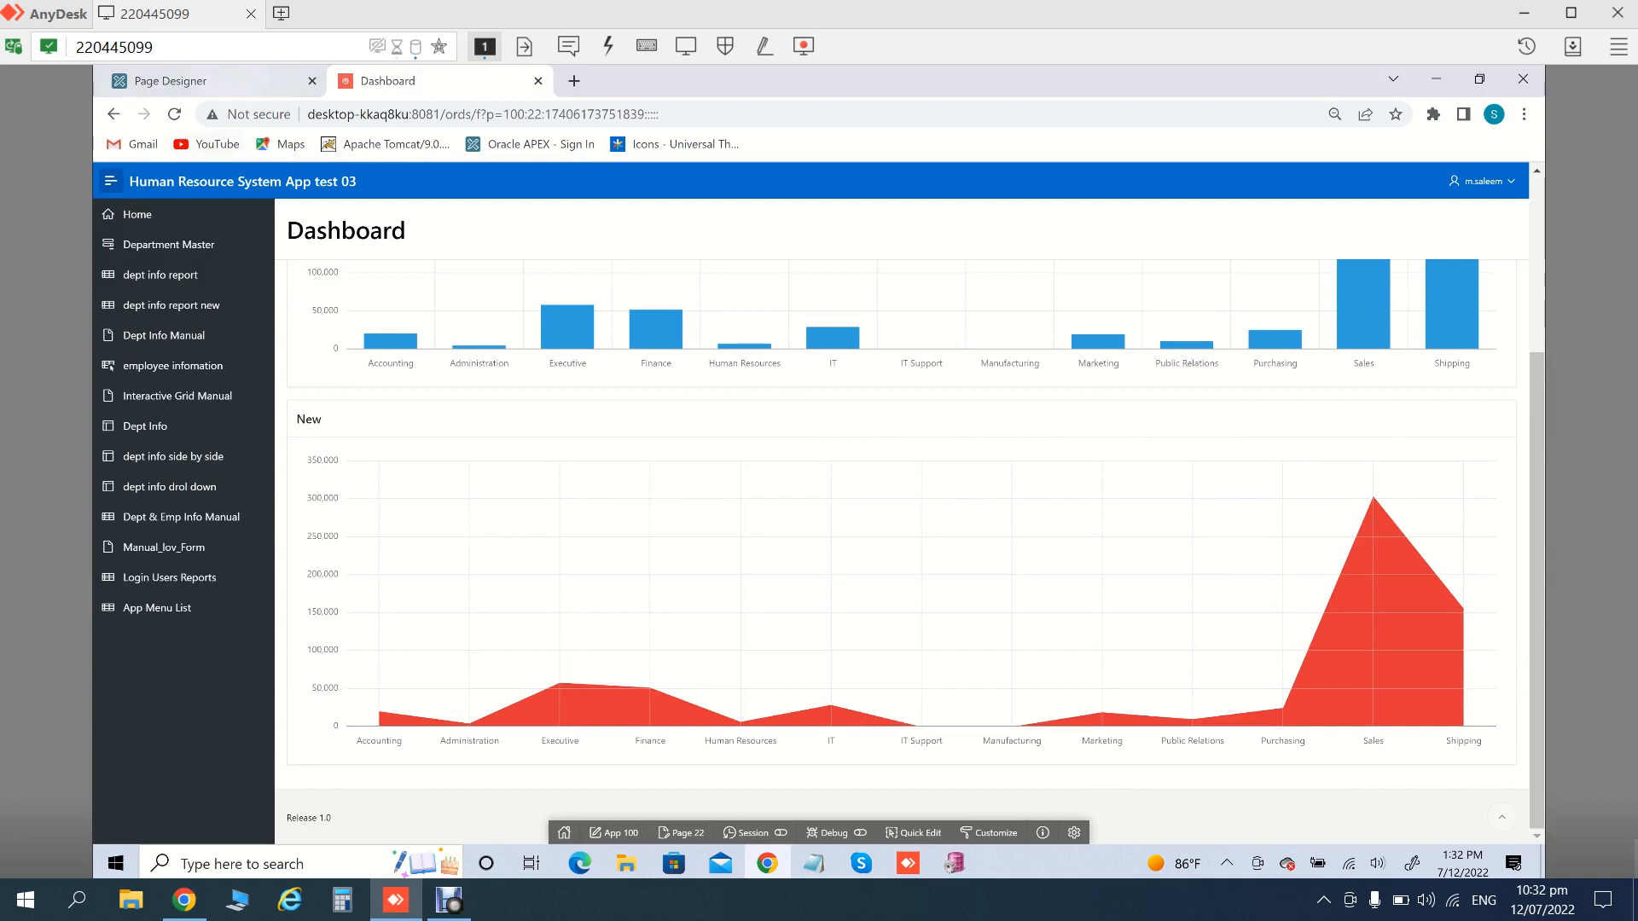
{"action": "left_click", "coordinate": [197, 80]}
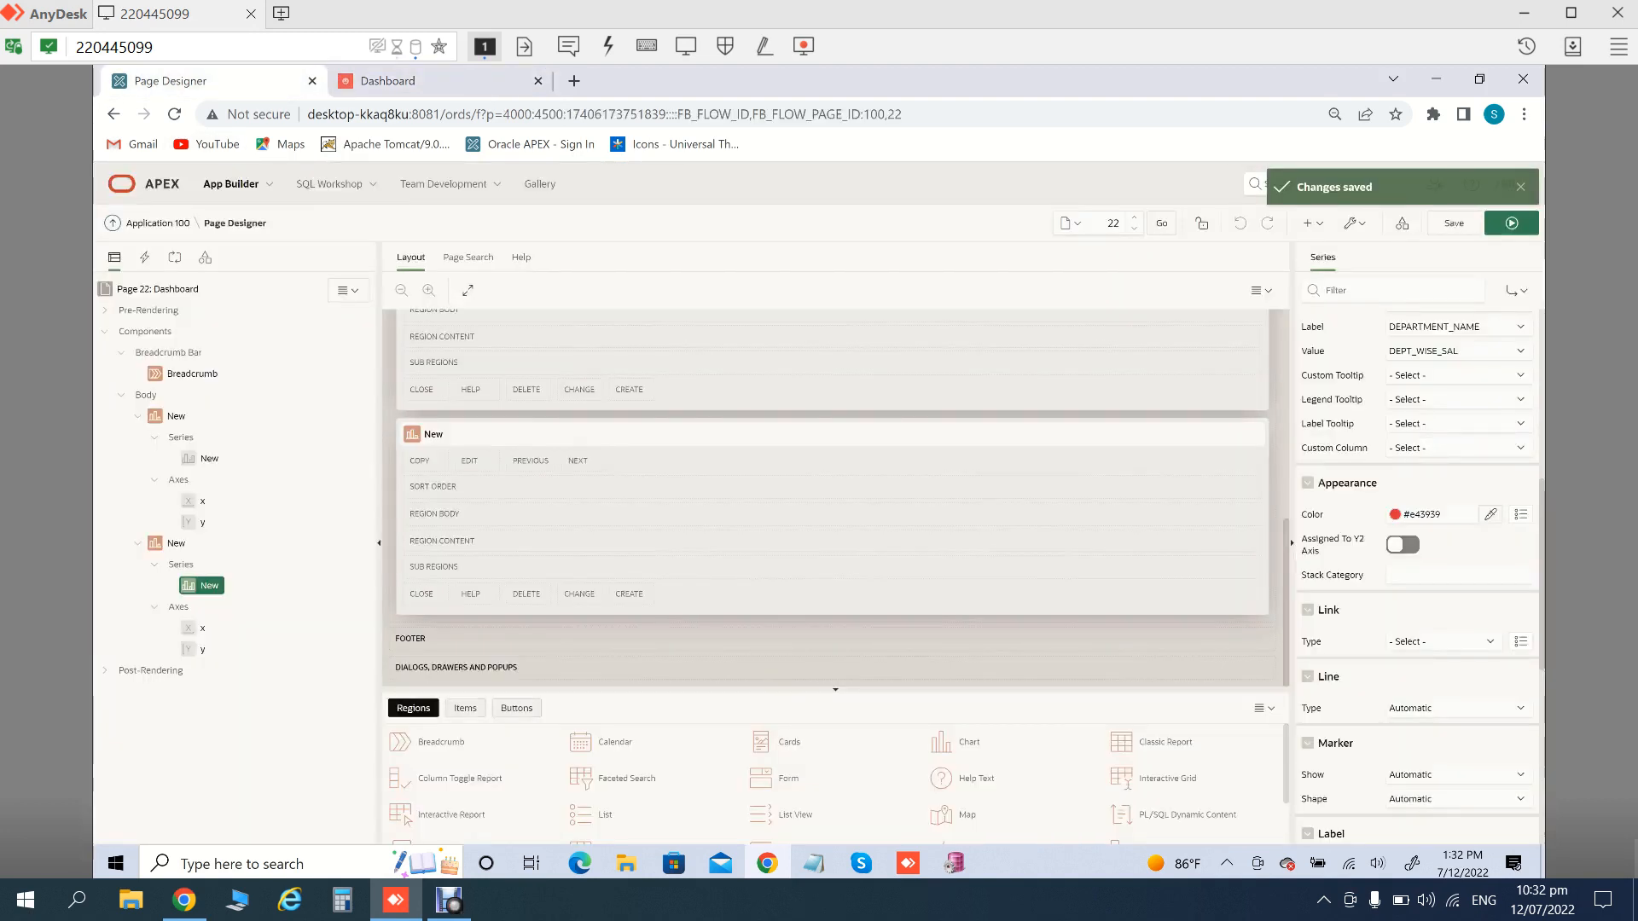
{"action": "left_click", "coordinate": [1512, 223]}
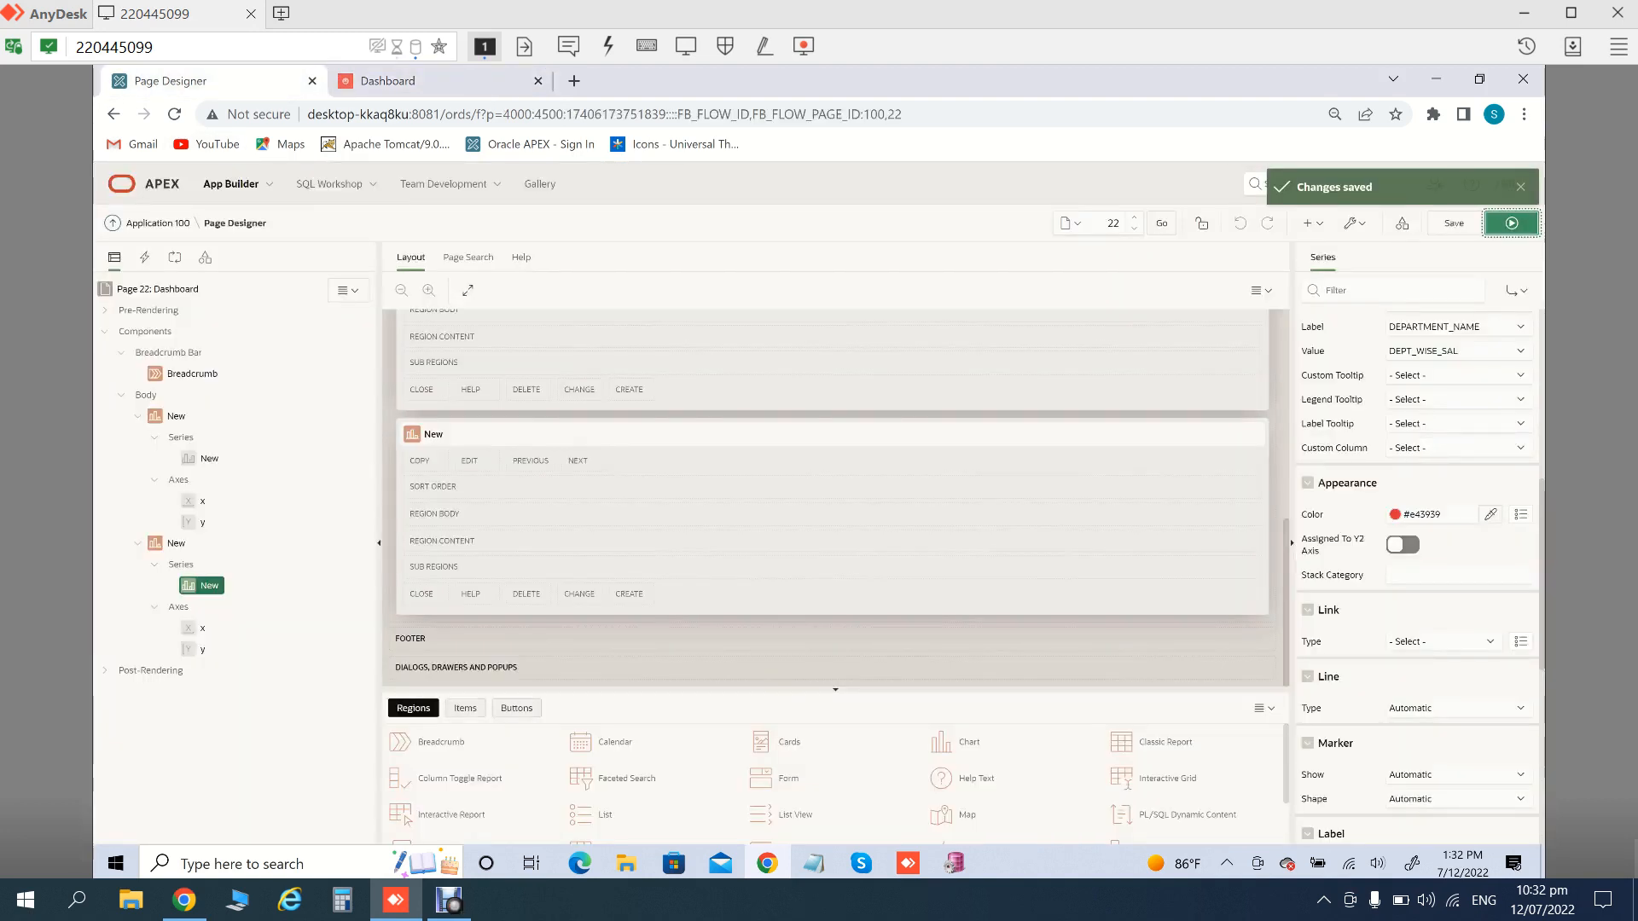
{"action": "scroll", "coordinate": [1416, 554], "scroll_direction": "down", "scroll_amount": 3}
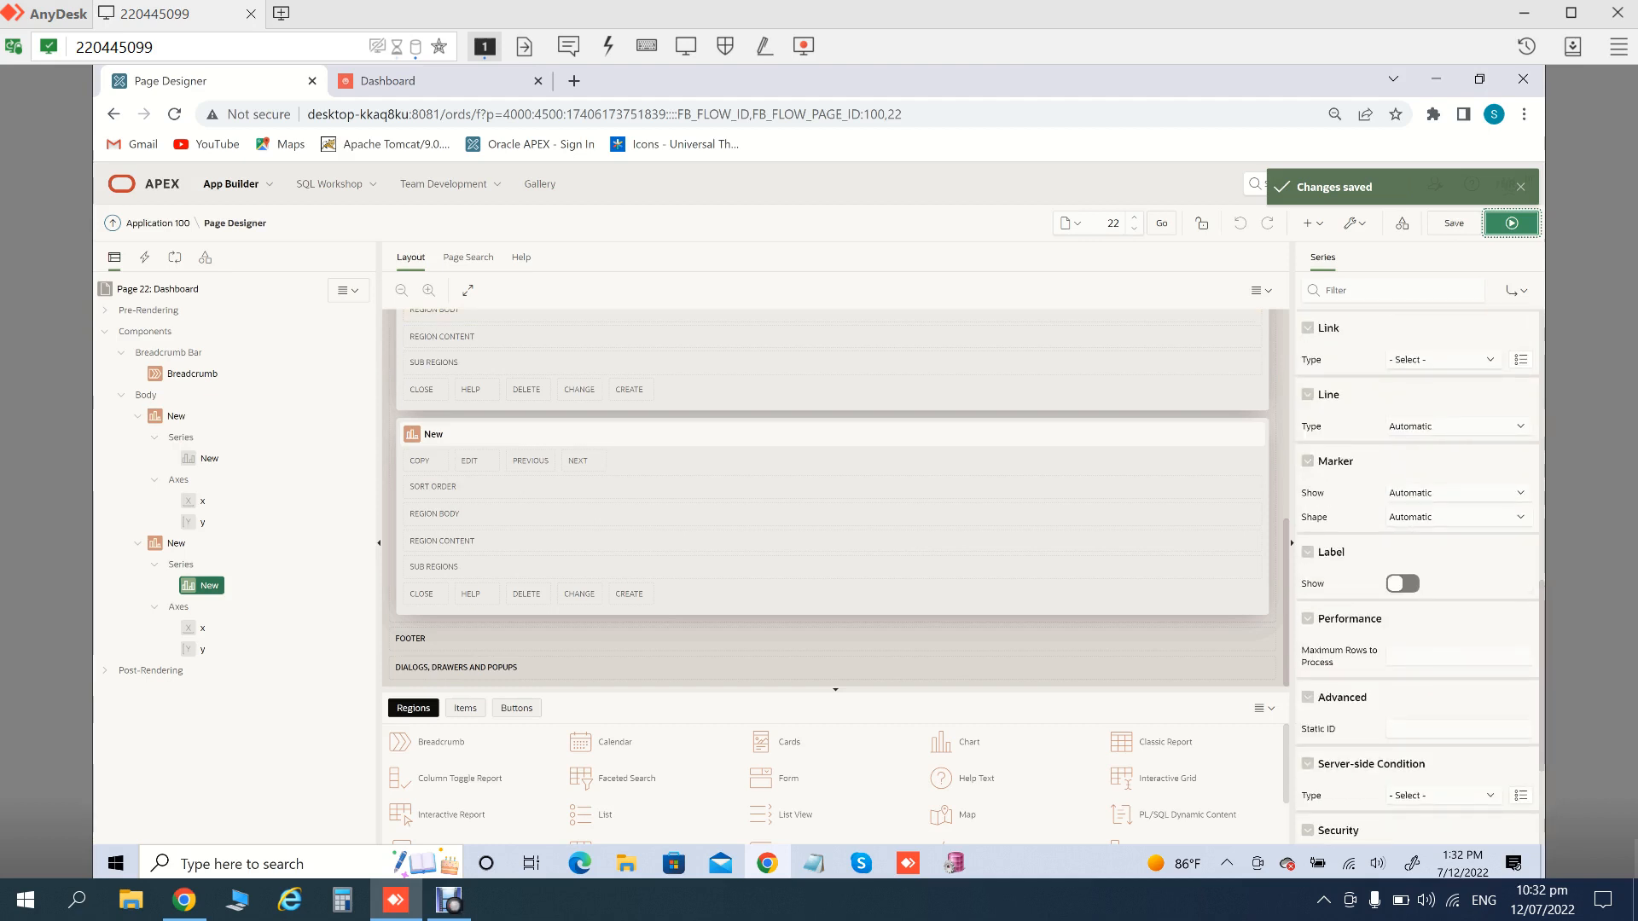
{"action": "scroll", "coordinate": [1417, 555], "scroll_direction": "up", "scroll_amount": 2}
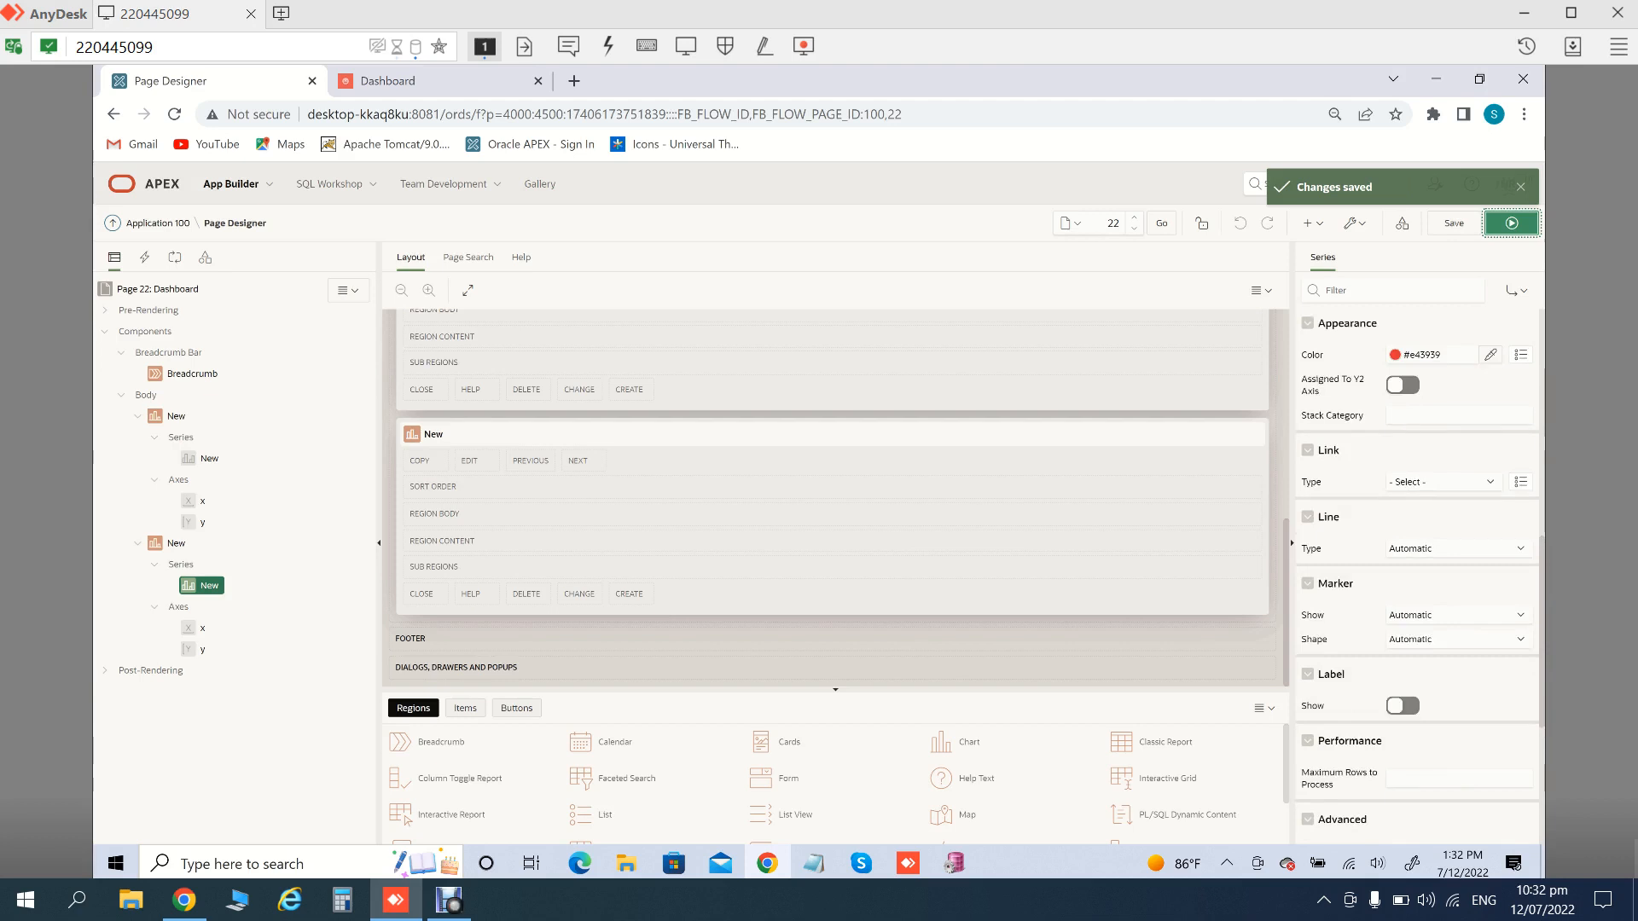
{"action": "scroll", "coordinate": [1416, 554], "scroll_direction": "up", "scroll_amount": 5}
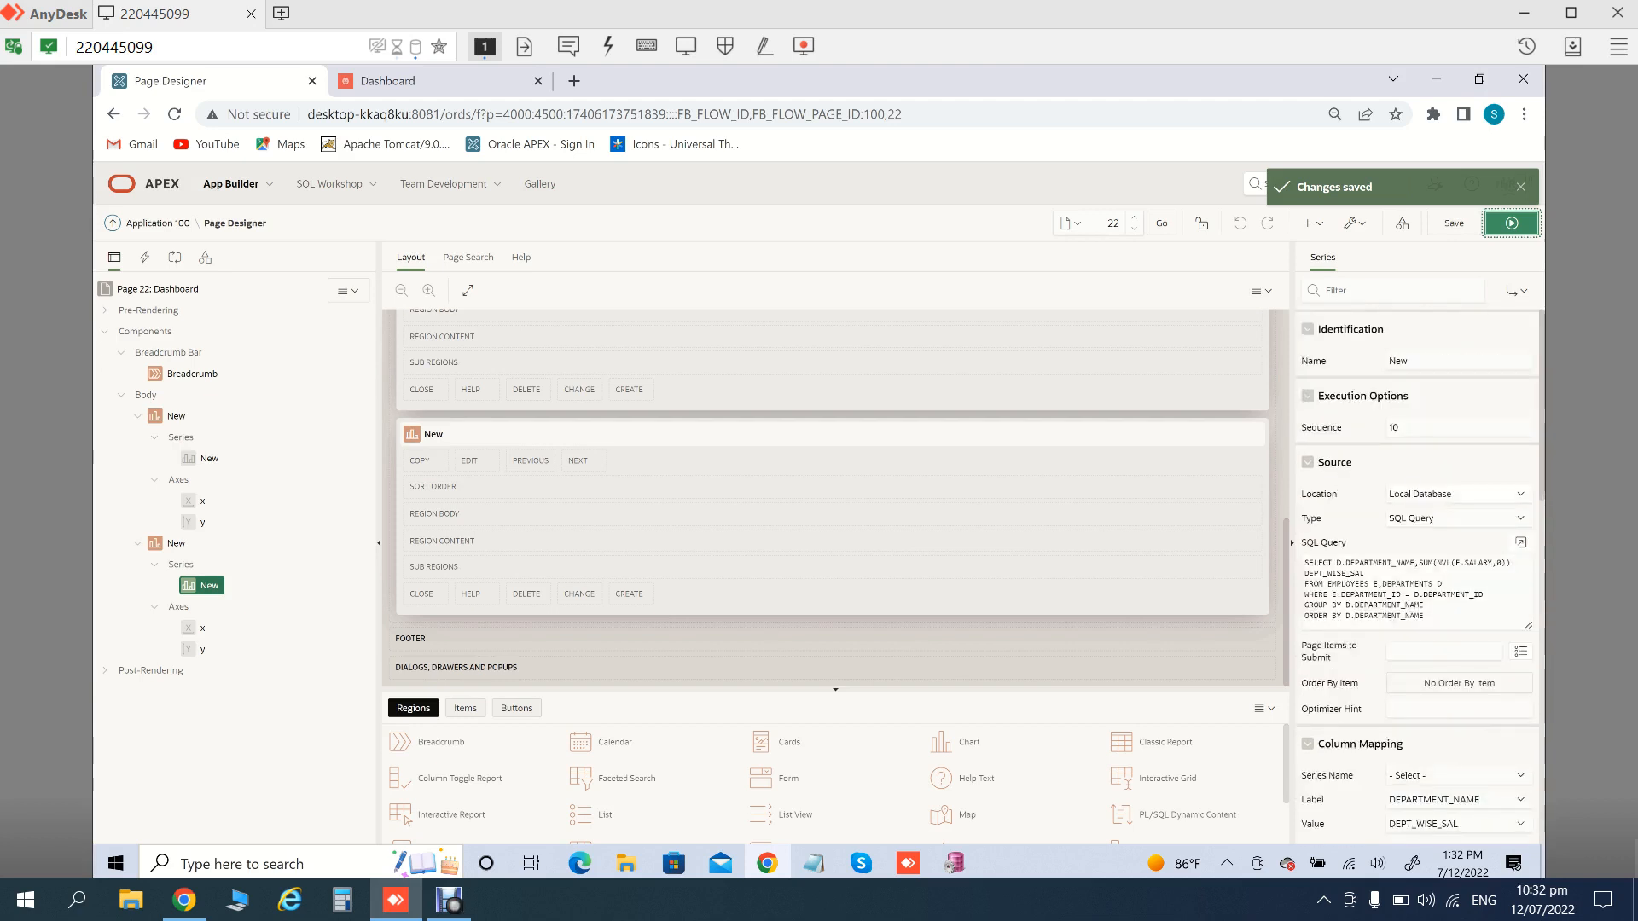
{"action": "left_click", "coordinate": [176, 543]}
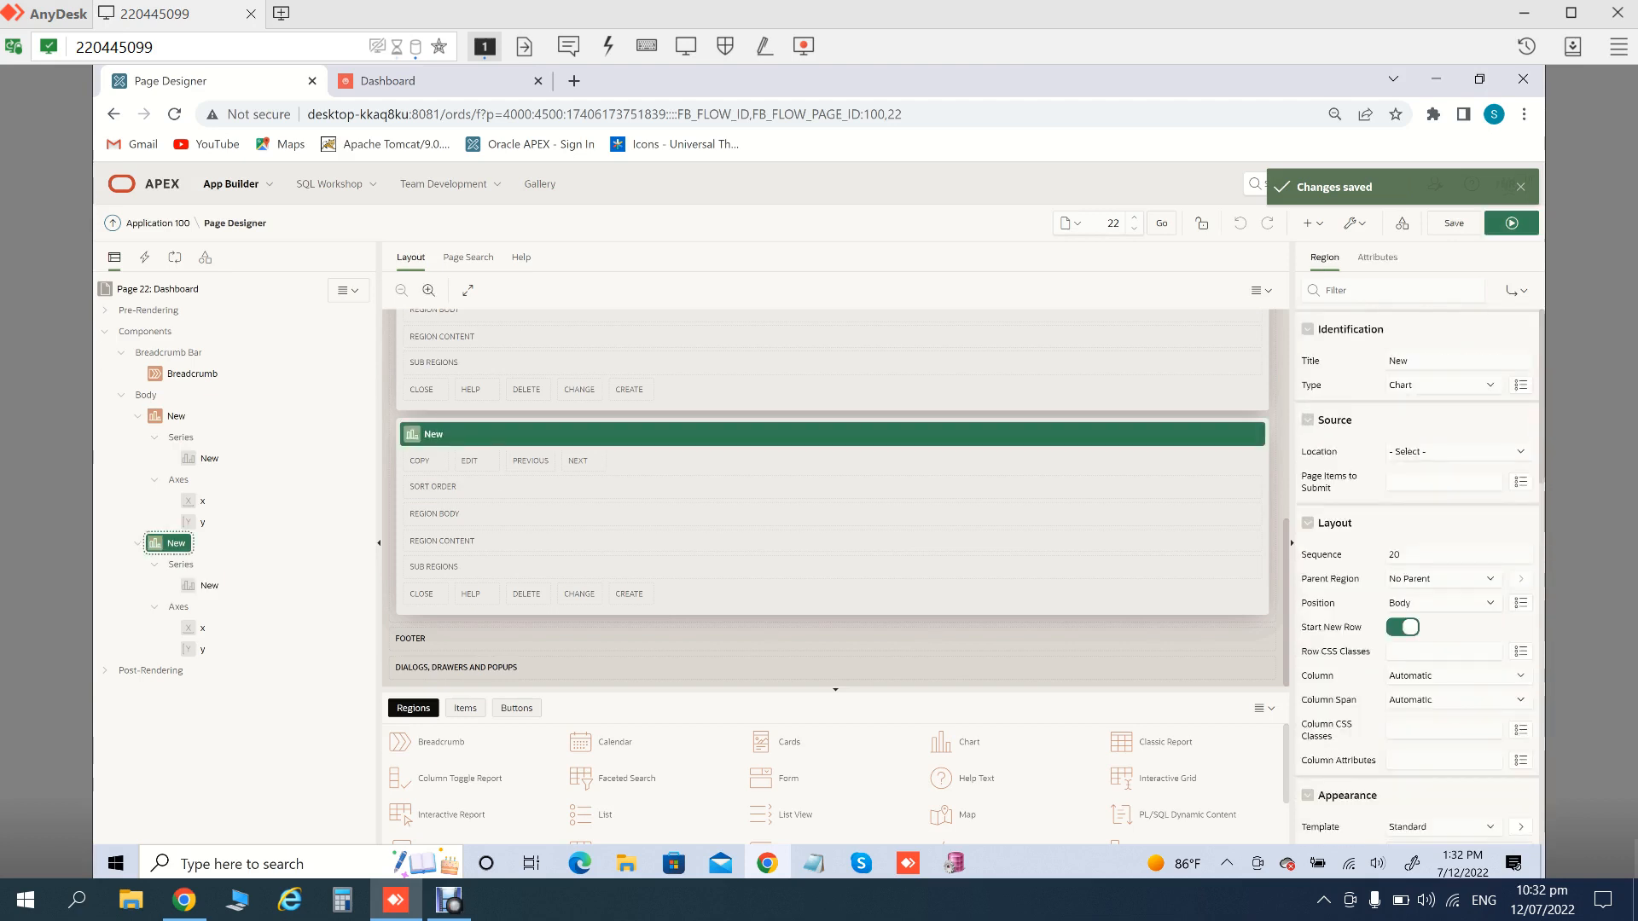
Collapse both chart region branches in the page tree and bring up the Body's context menu
{"action": "right_click", "coordinate": [176, 543]}
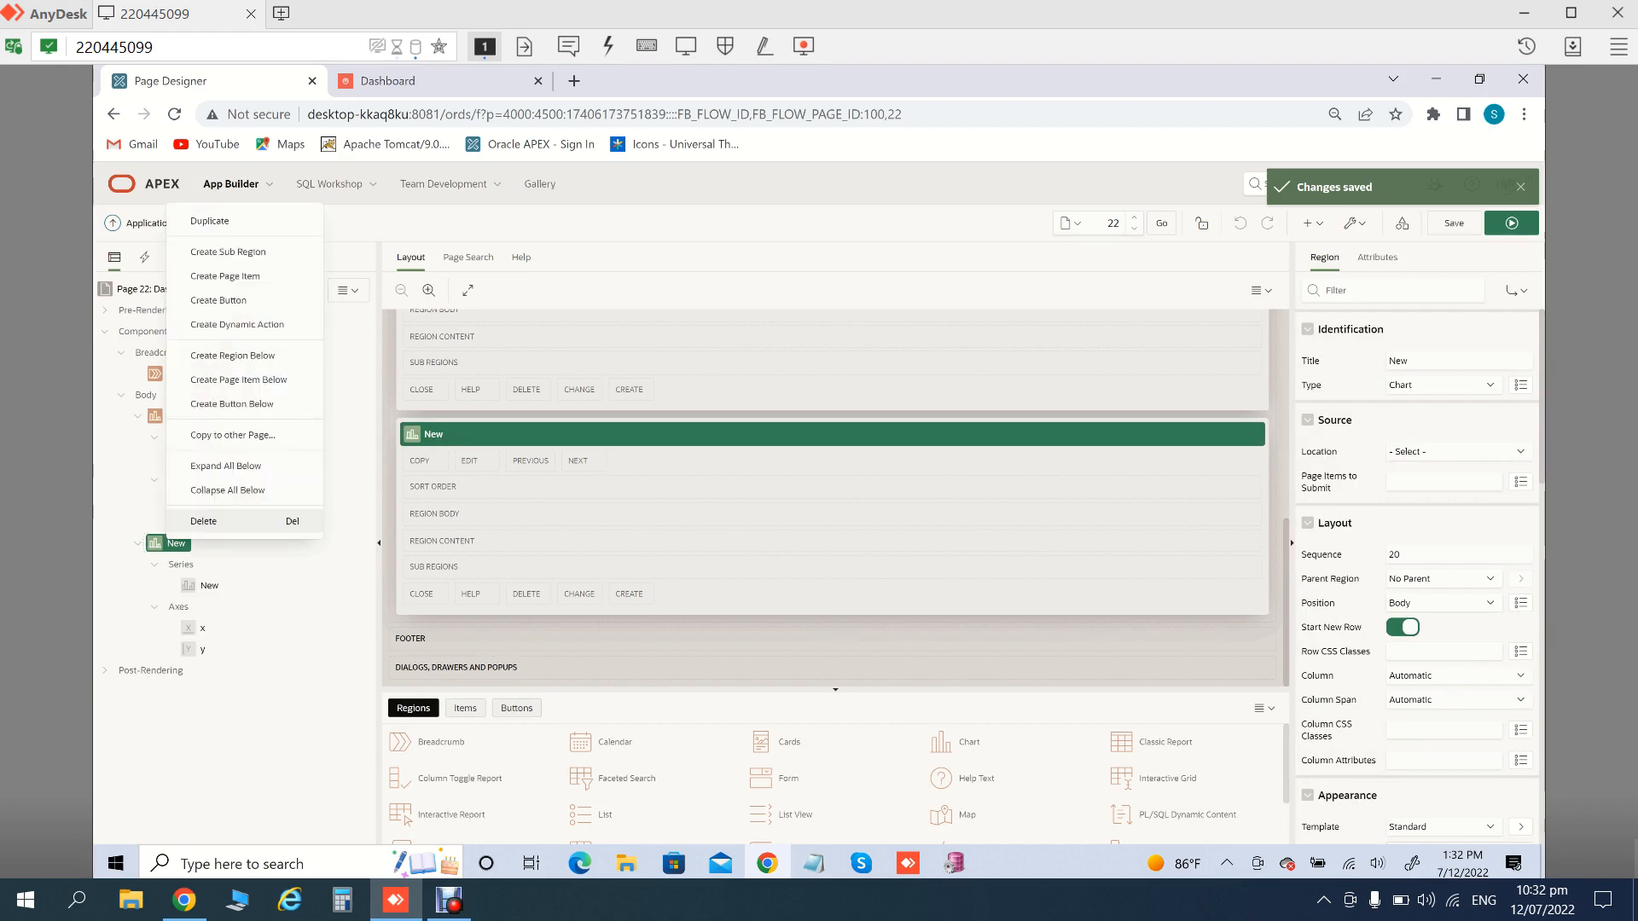
{"action": "left_click", "coordinate": [186, 486]}
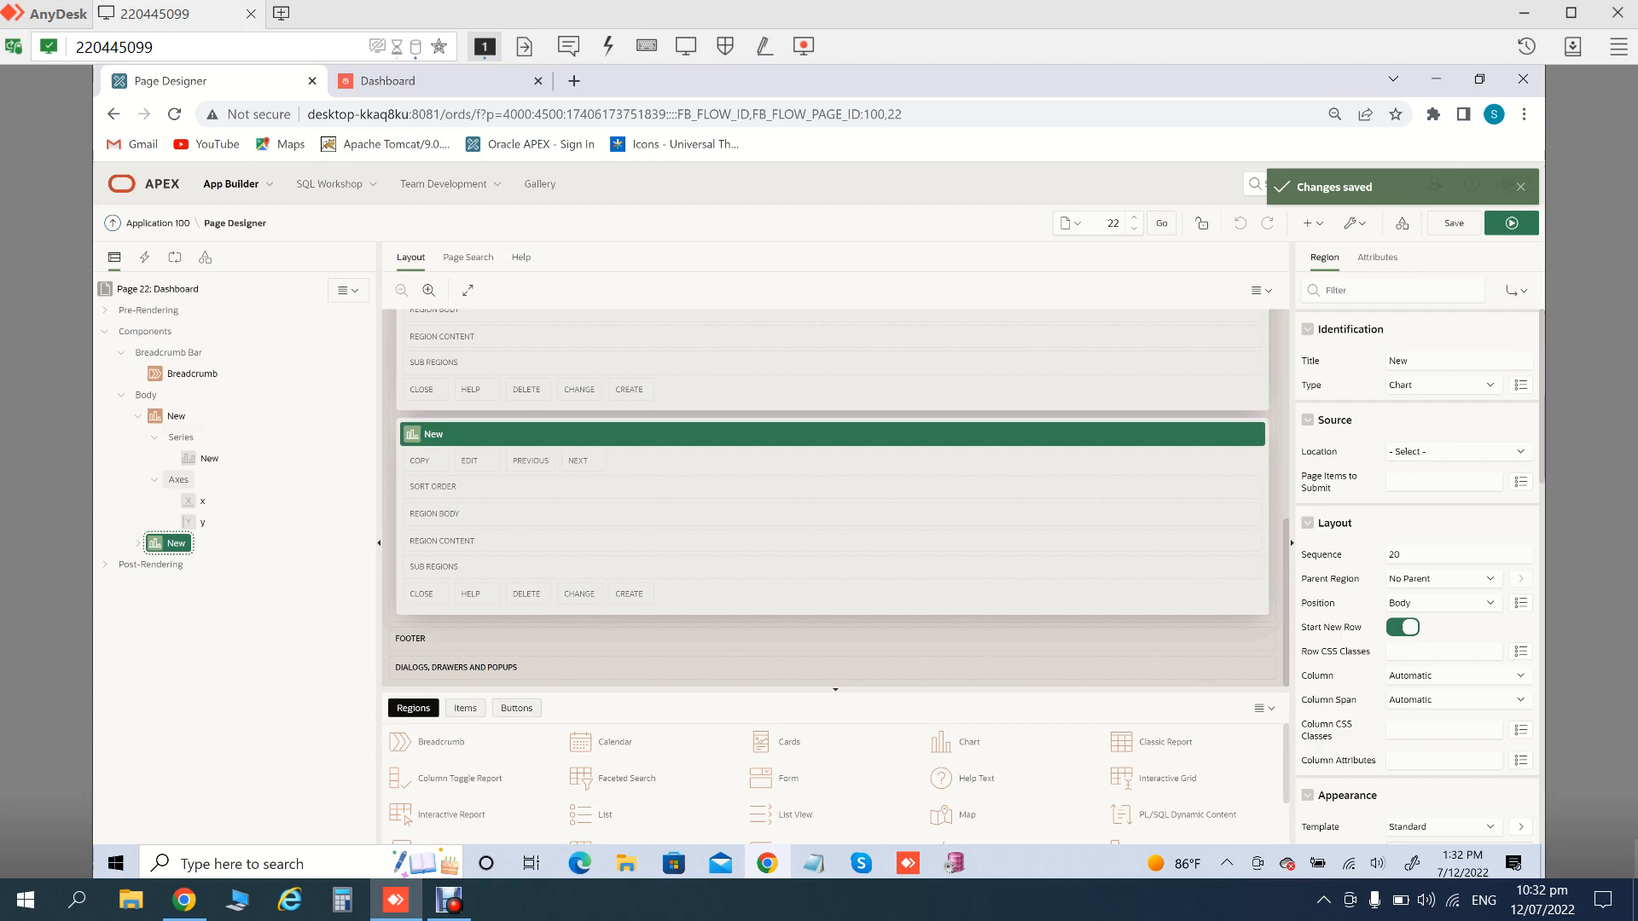
{"action": "left_click", "coordinate": [137, 416]}
{"action": "left_click", "coordinate": [144, 395]}
{"action": "right_click", "coordinate": [145, 396]}
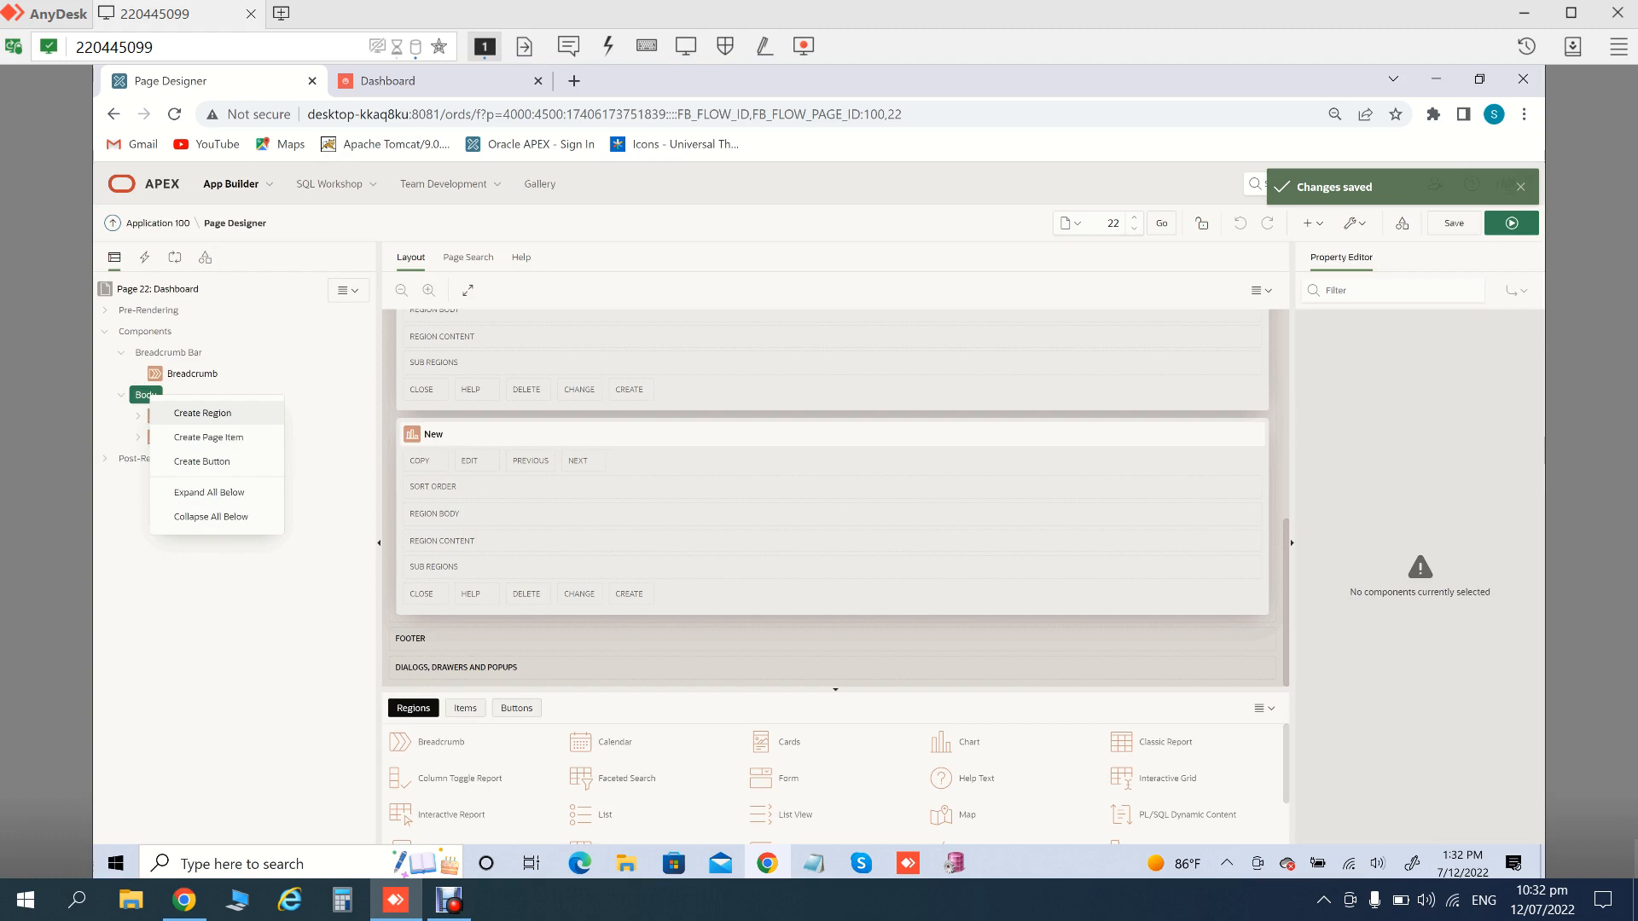
Create a new region in the page Body and make its type Chart
{"action": "left_click", "coordinate": [202, 413]}
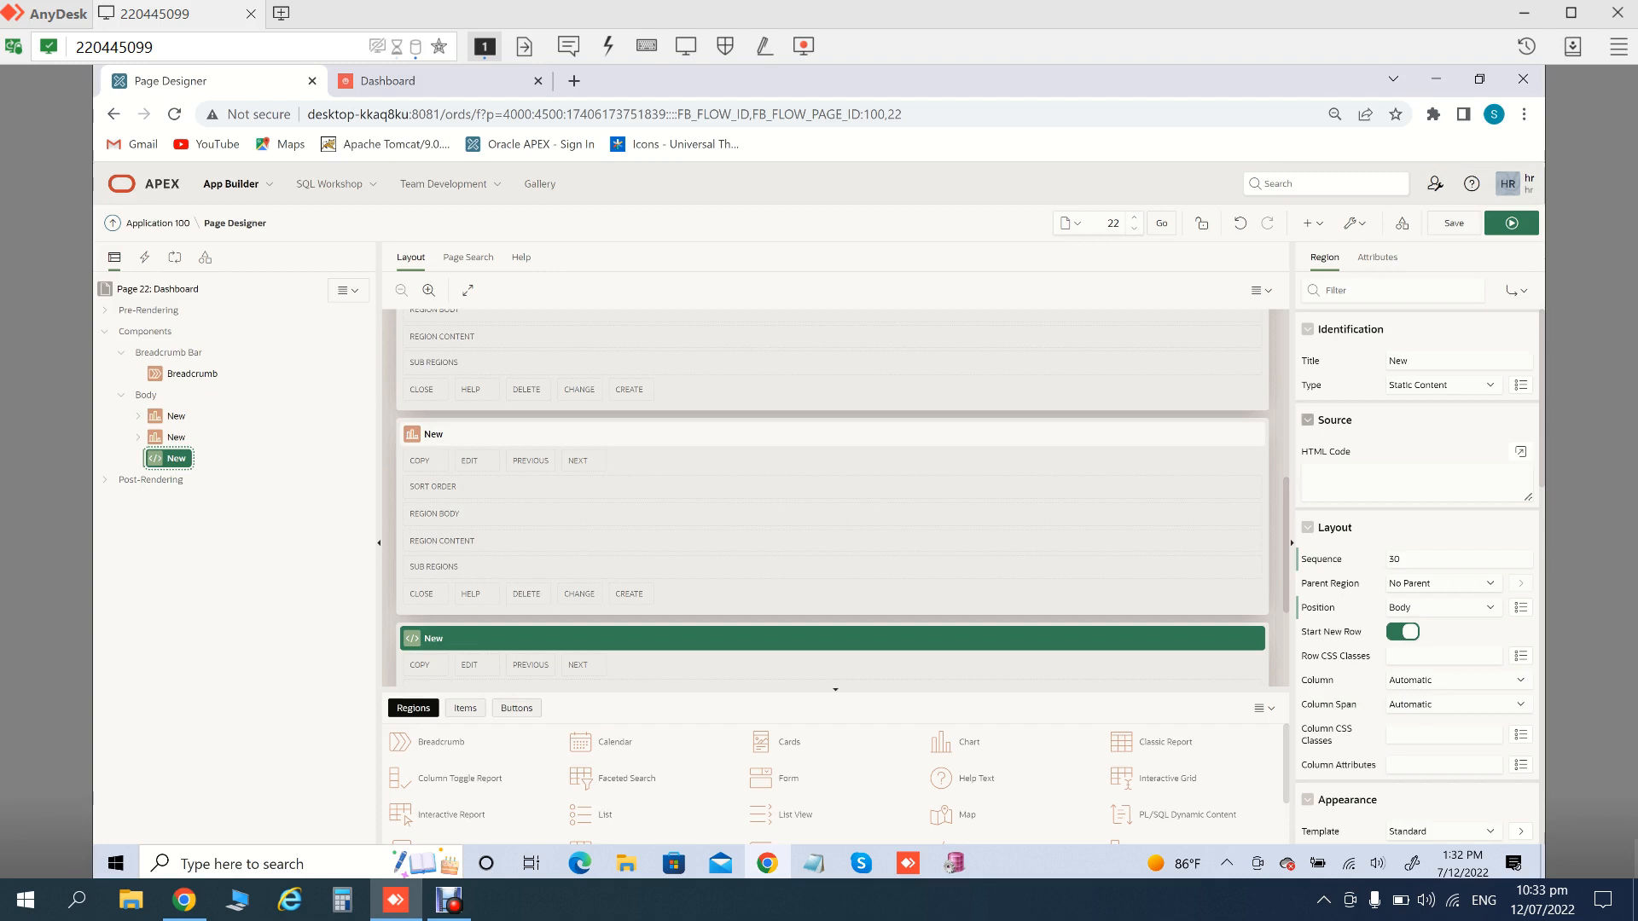
{"action": "left_click", "coordinate": [1443, 386]}
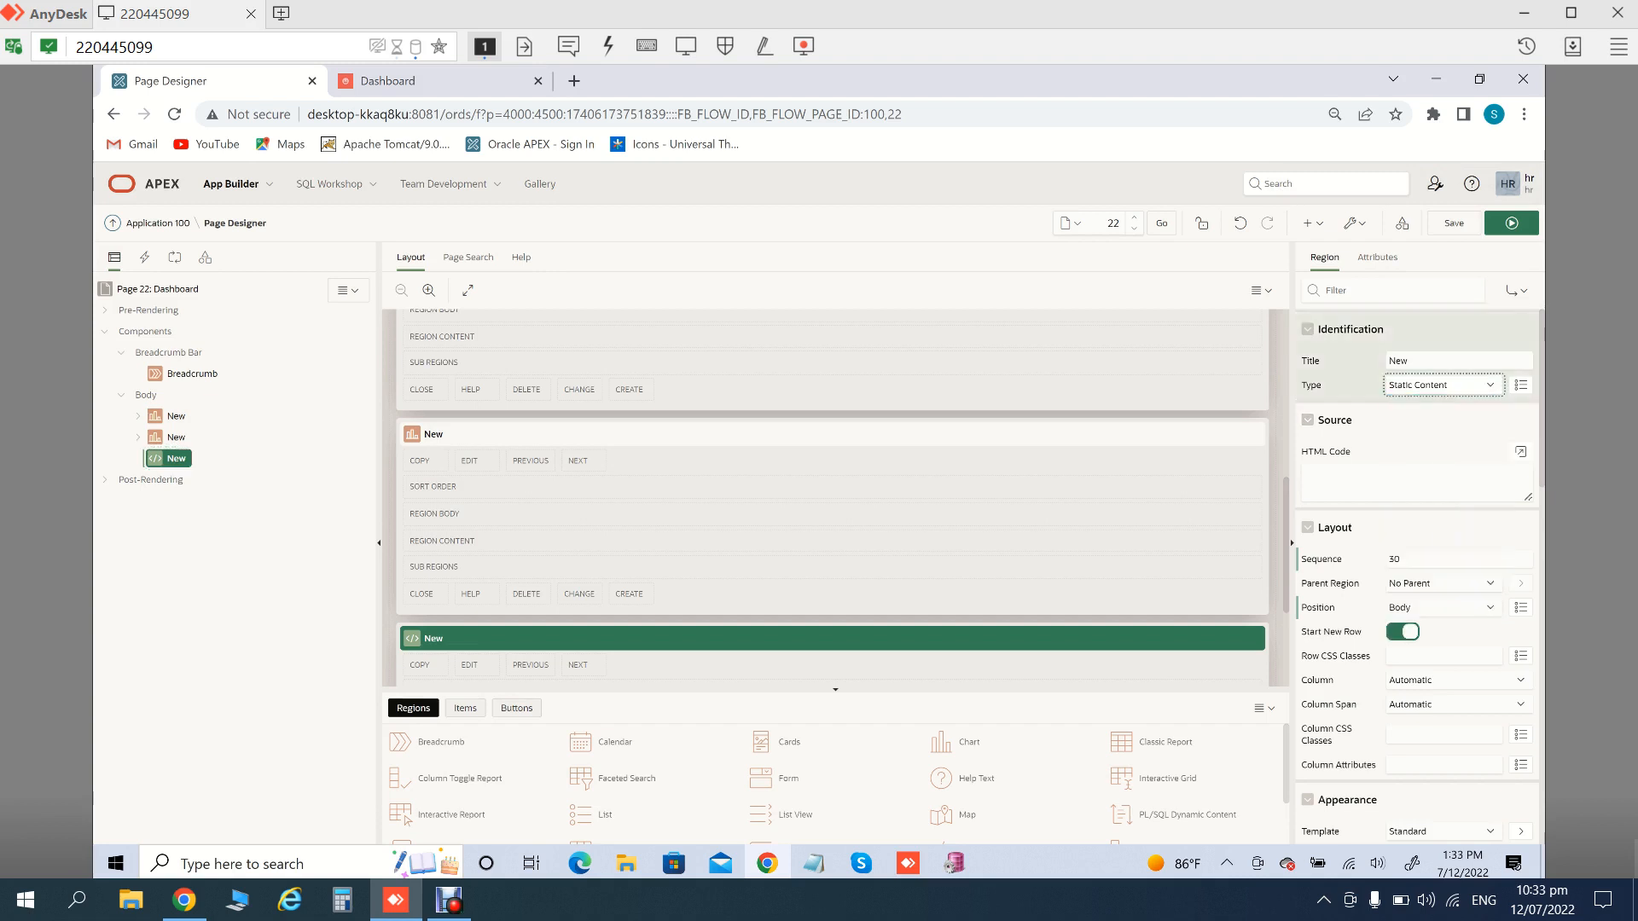
{"action": "left_click", "coordinate": [1444, 385]}
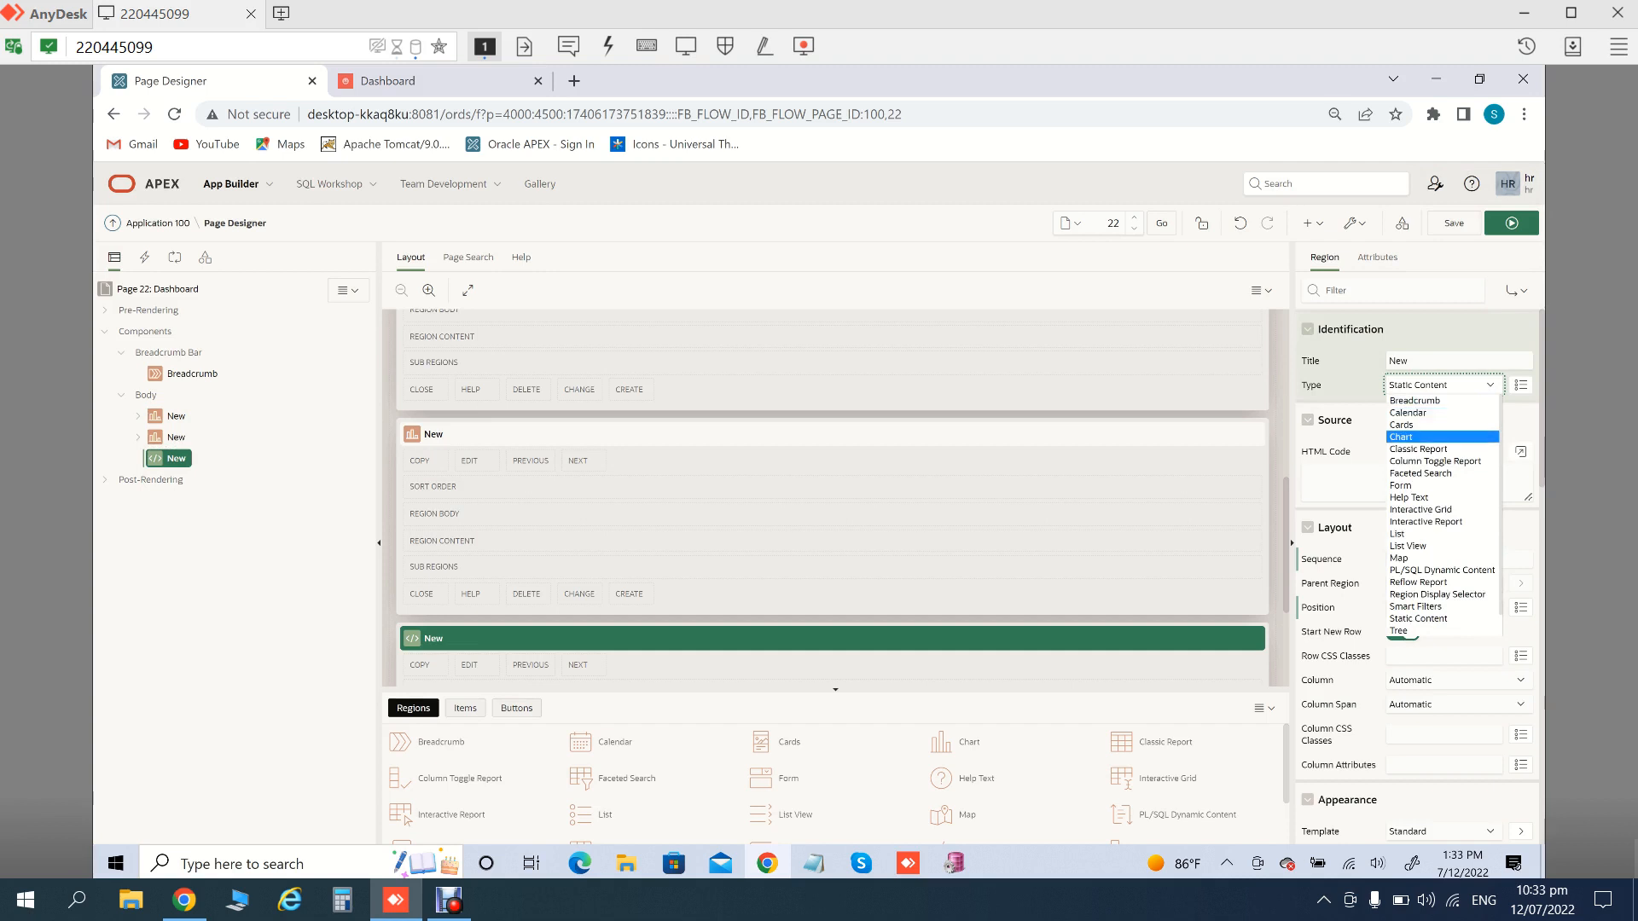
{"action": "key", "text": "Return"}
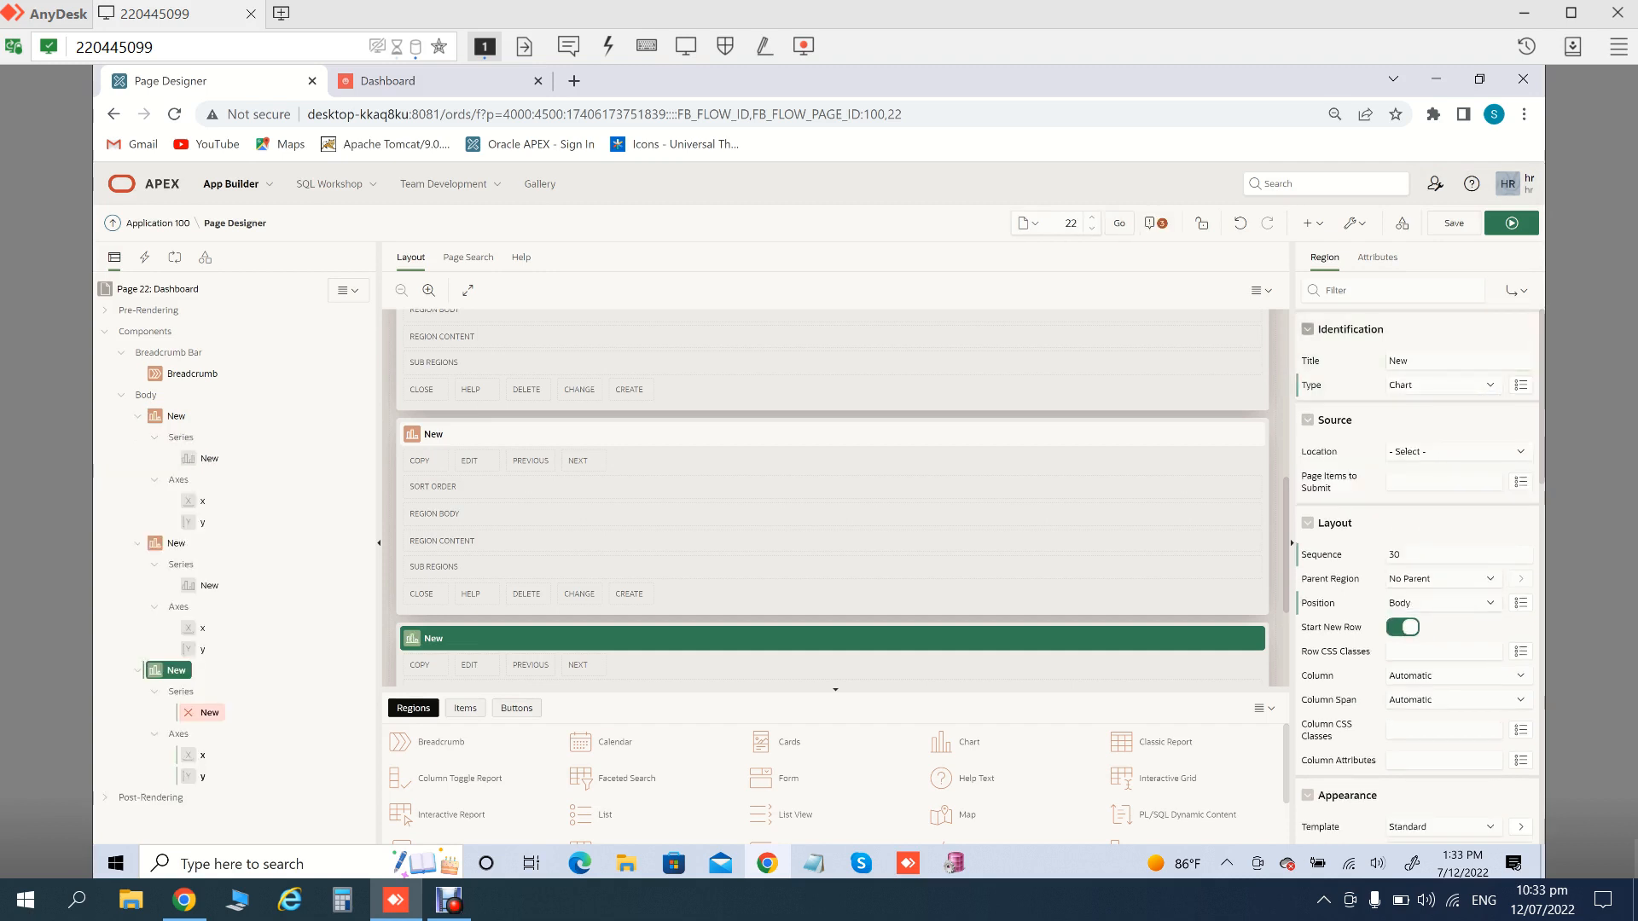
Set the new chart's type to Box Plot
{"action": "left_click", "coordinate": [1377, 258]}
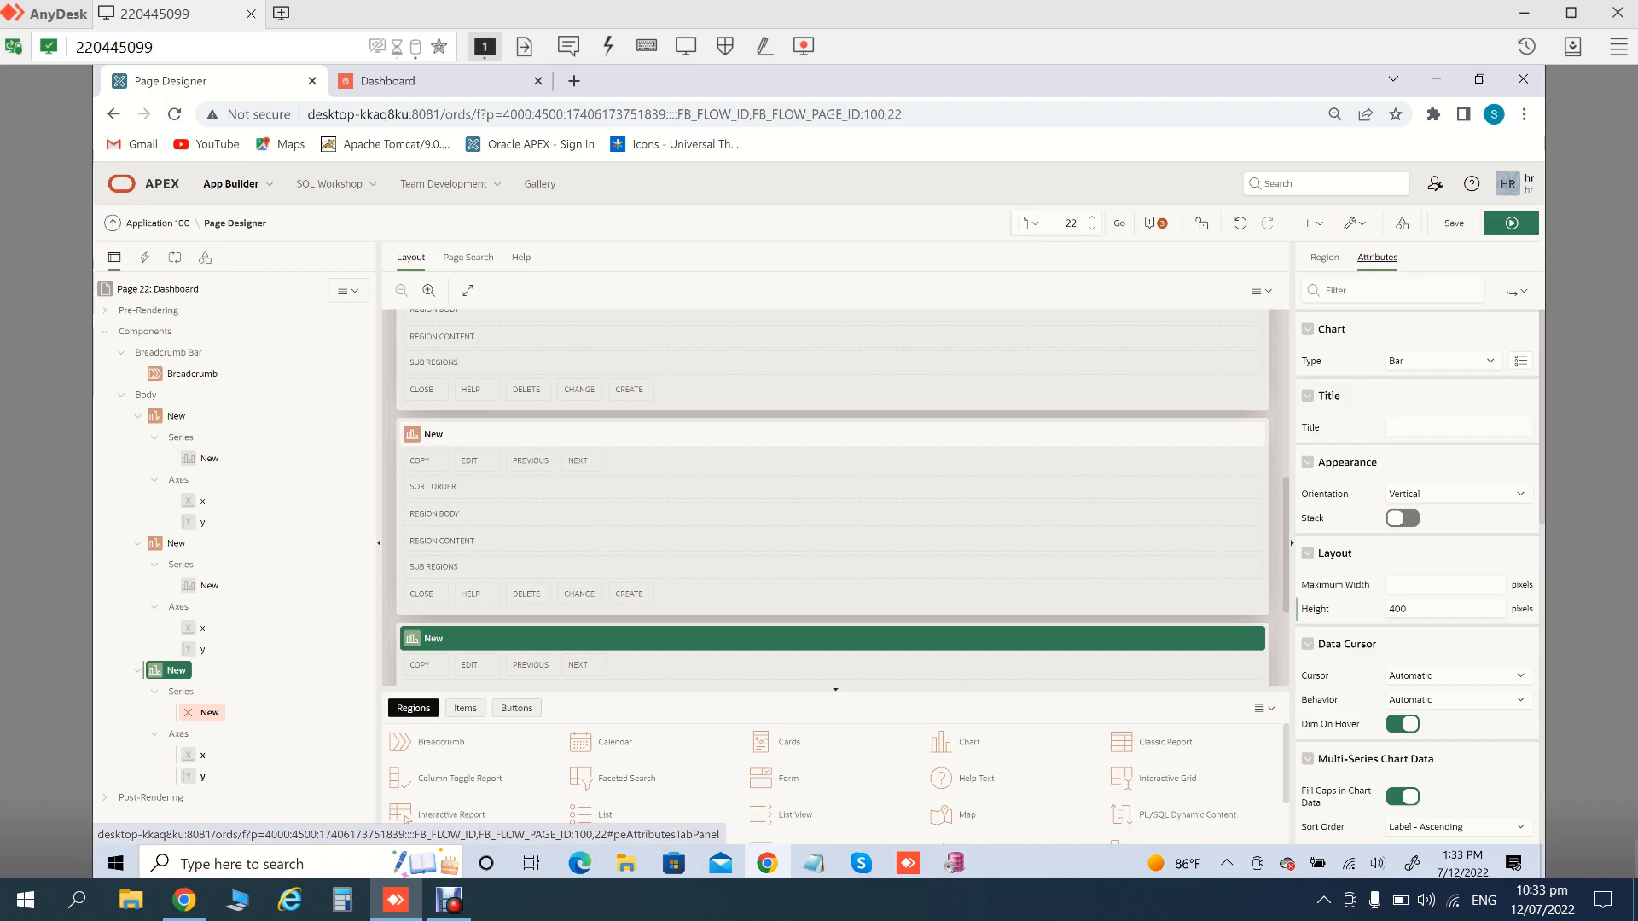
{"action": "left_click", "coordinate": [1444, 361]}
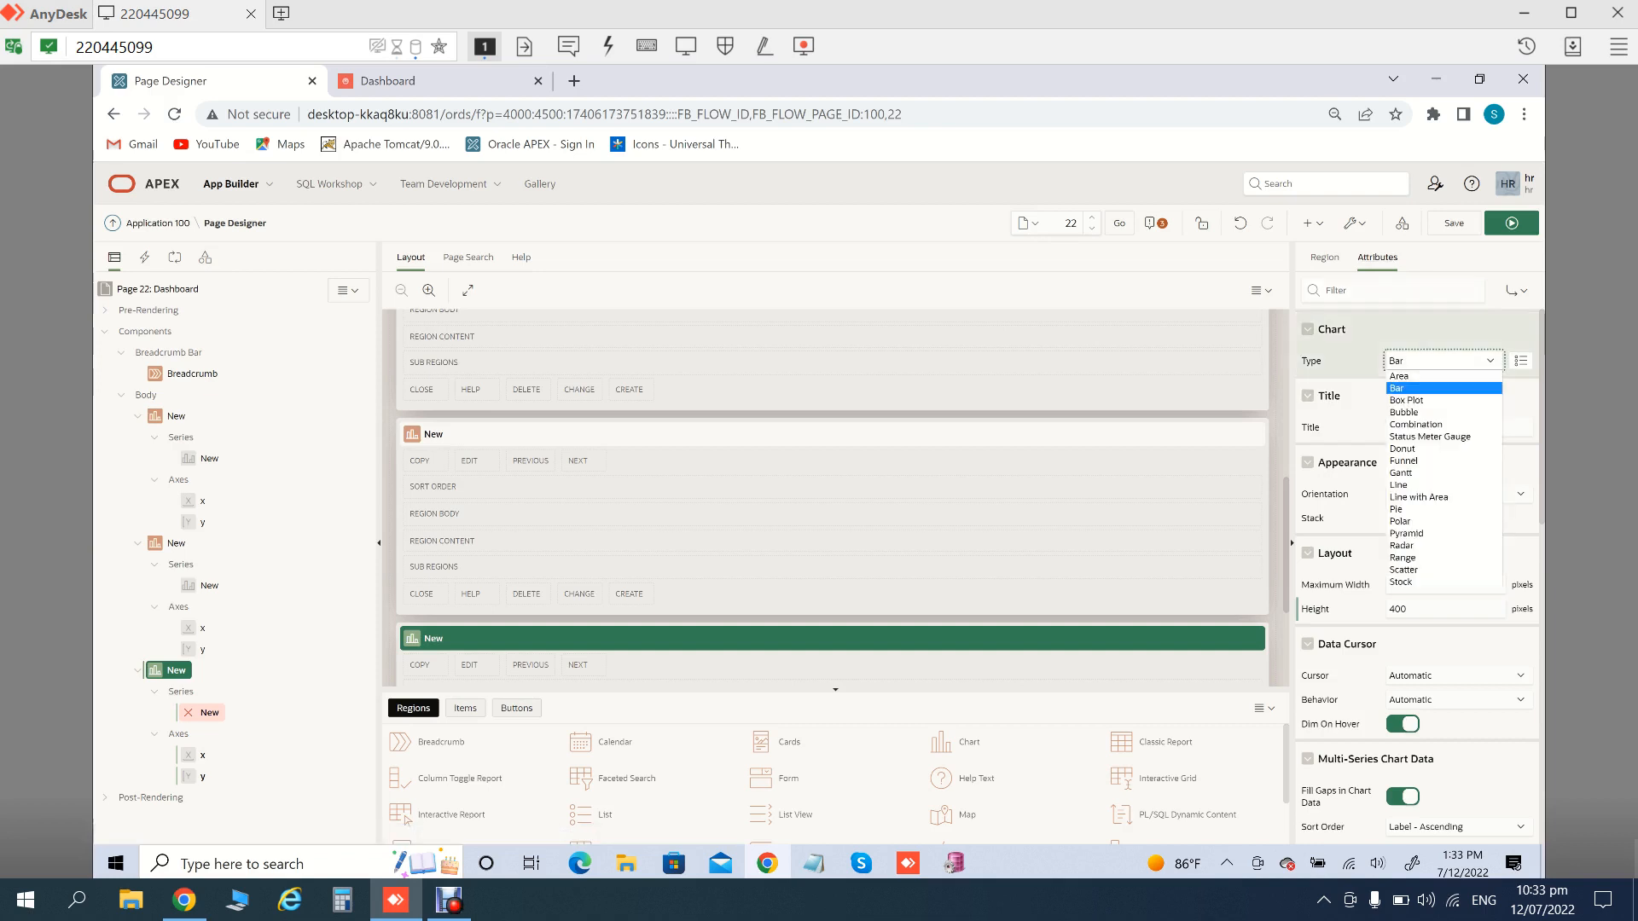
{"action": "key", "text": "Down"}
{"action": "key", "text": "Down"}
{"action": "key", "text": "Up"}
{"action": "key", "text": "Return"}
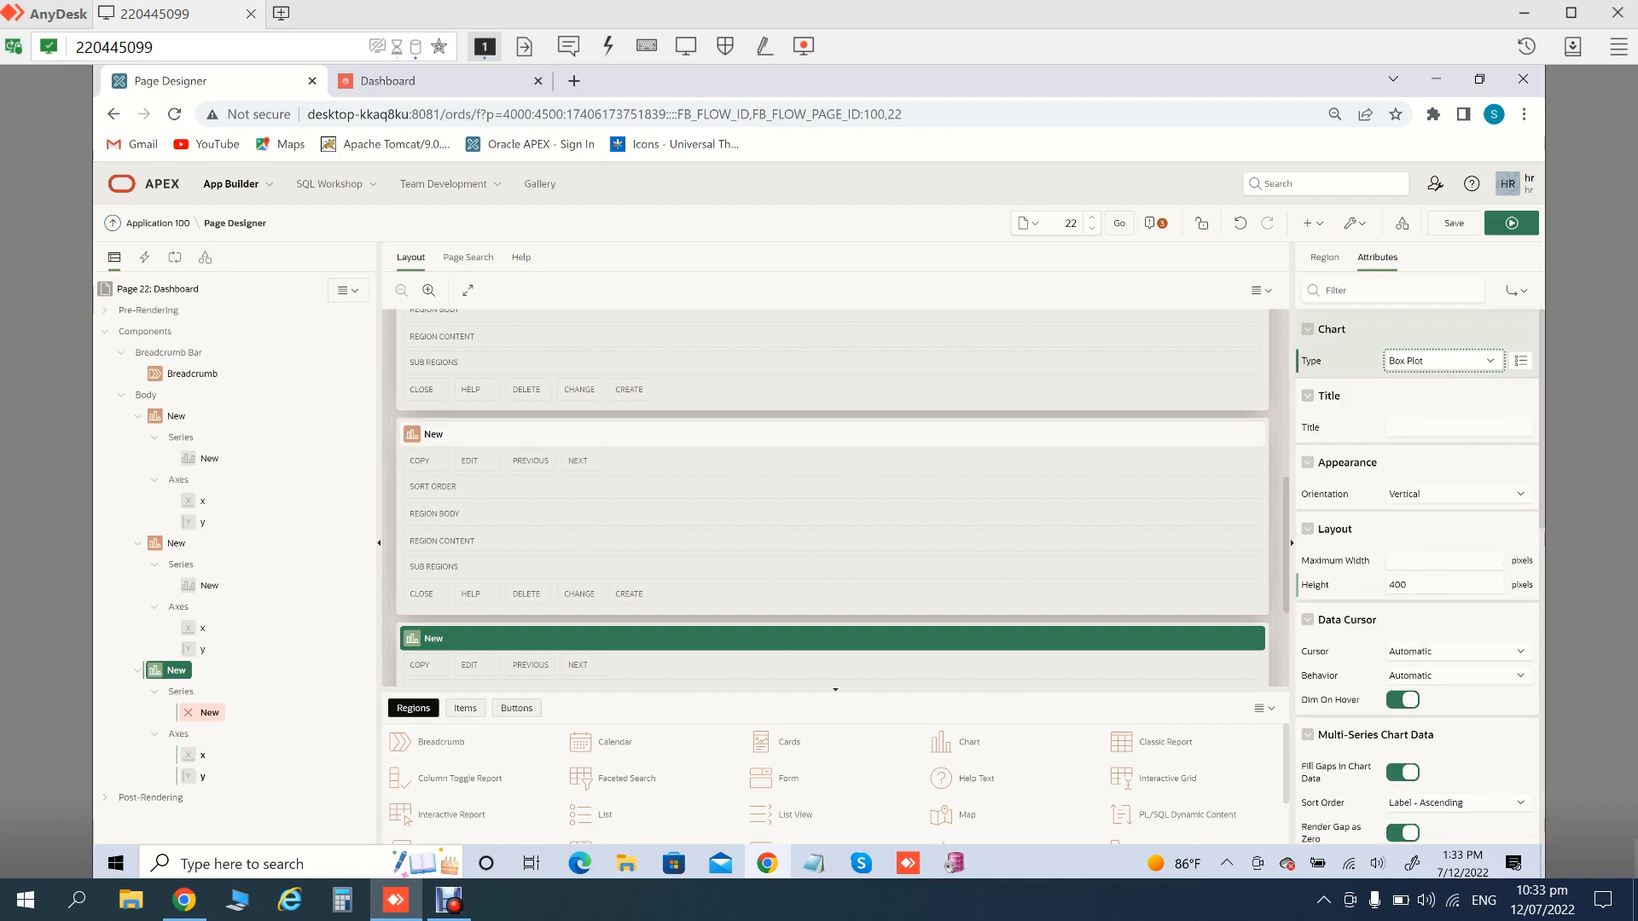
Switch the box plot series' source type to SQL Query
{"action": "left_click", "coordinate": [205, 712]}
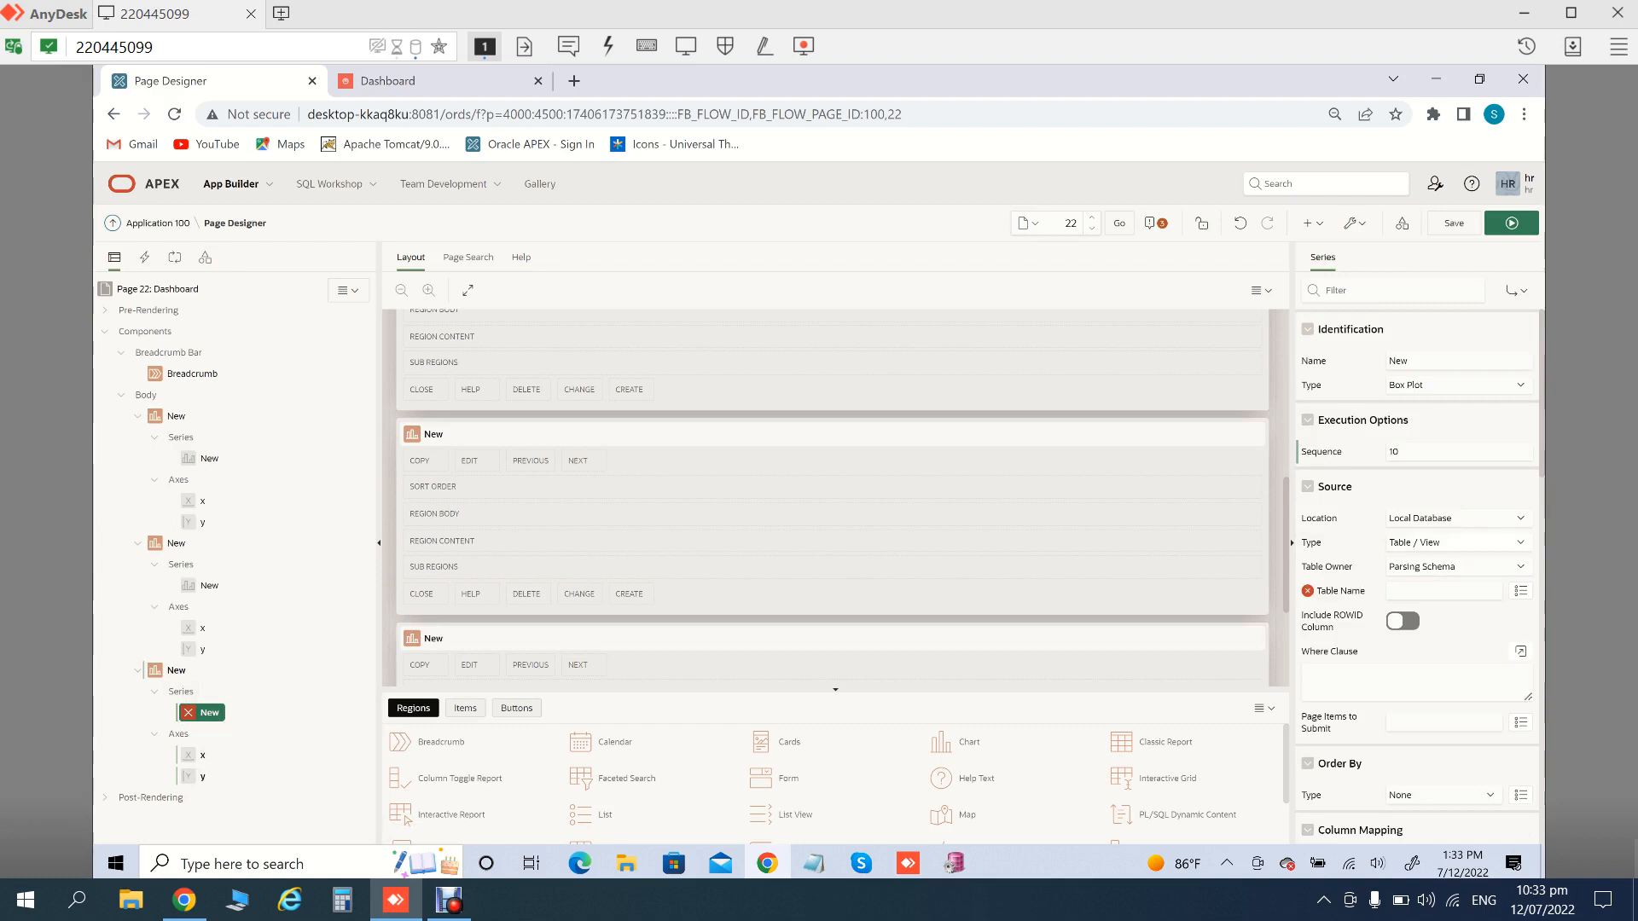
{"action": "left_click", "coordinate": [1459, 543]}
{"action": "left_click", "coordinate": [1413, 570]}
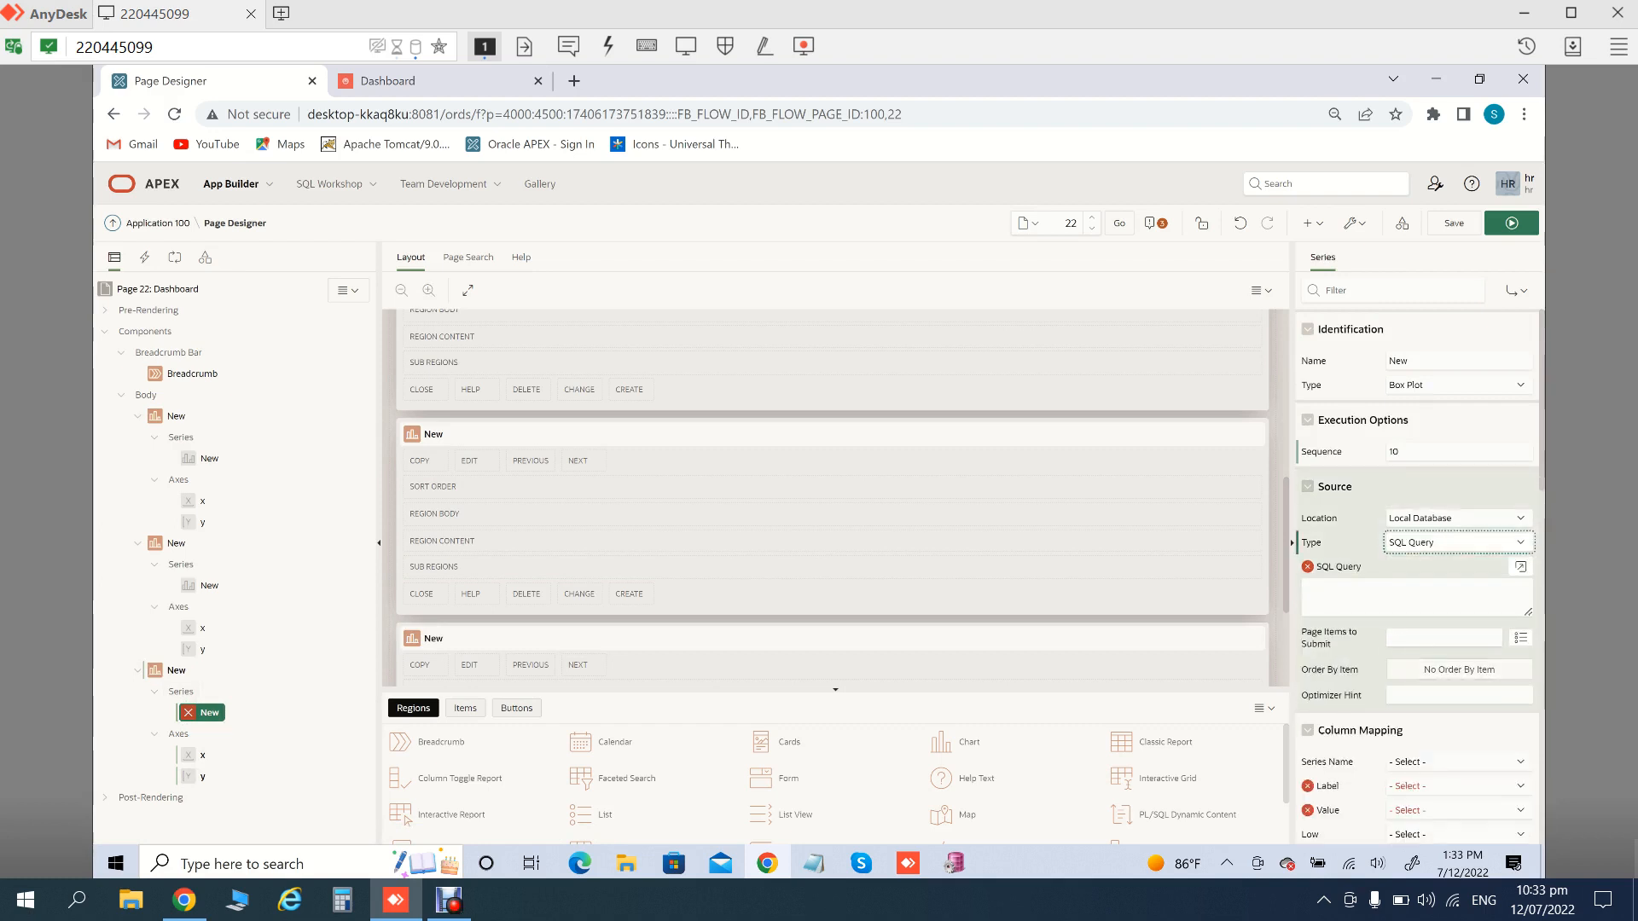
Paste the department salary SQL query into the series and attempt to save the page
{"action": "left_click", "coordinate": [1416, 597]}
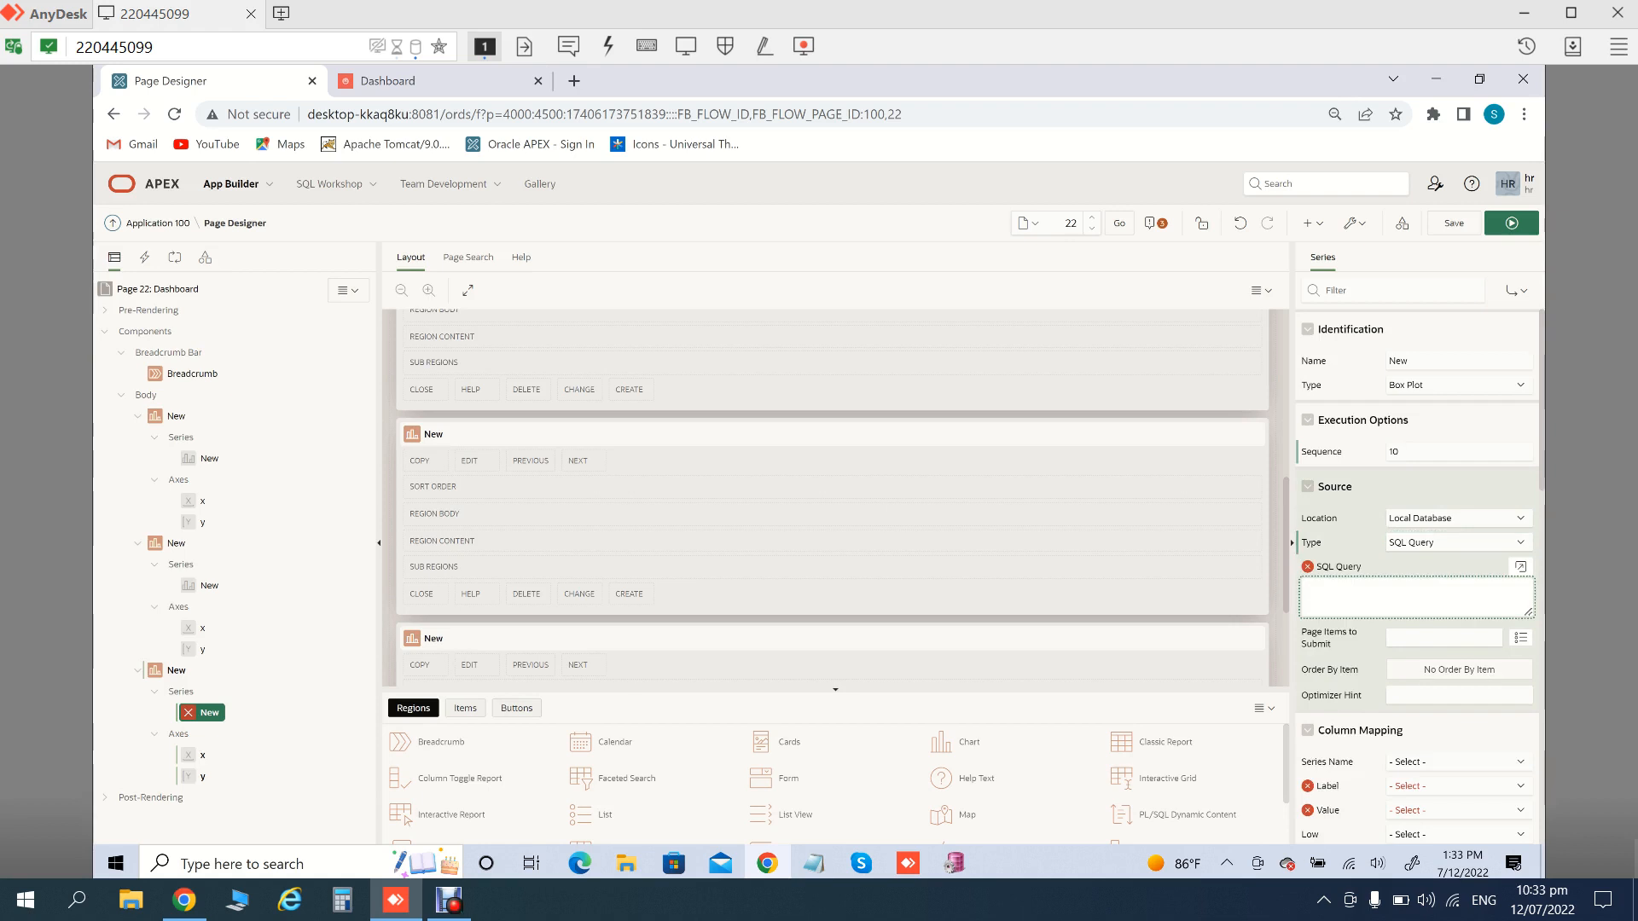
{"action": "key", "text": "ctrl+v"}
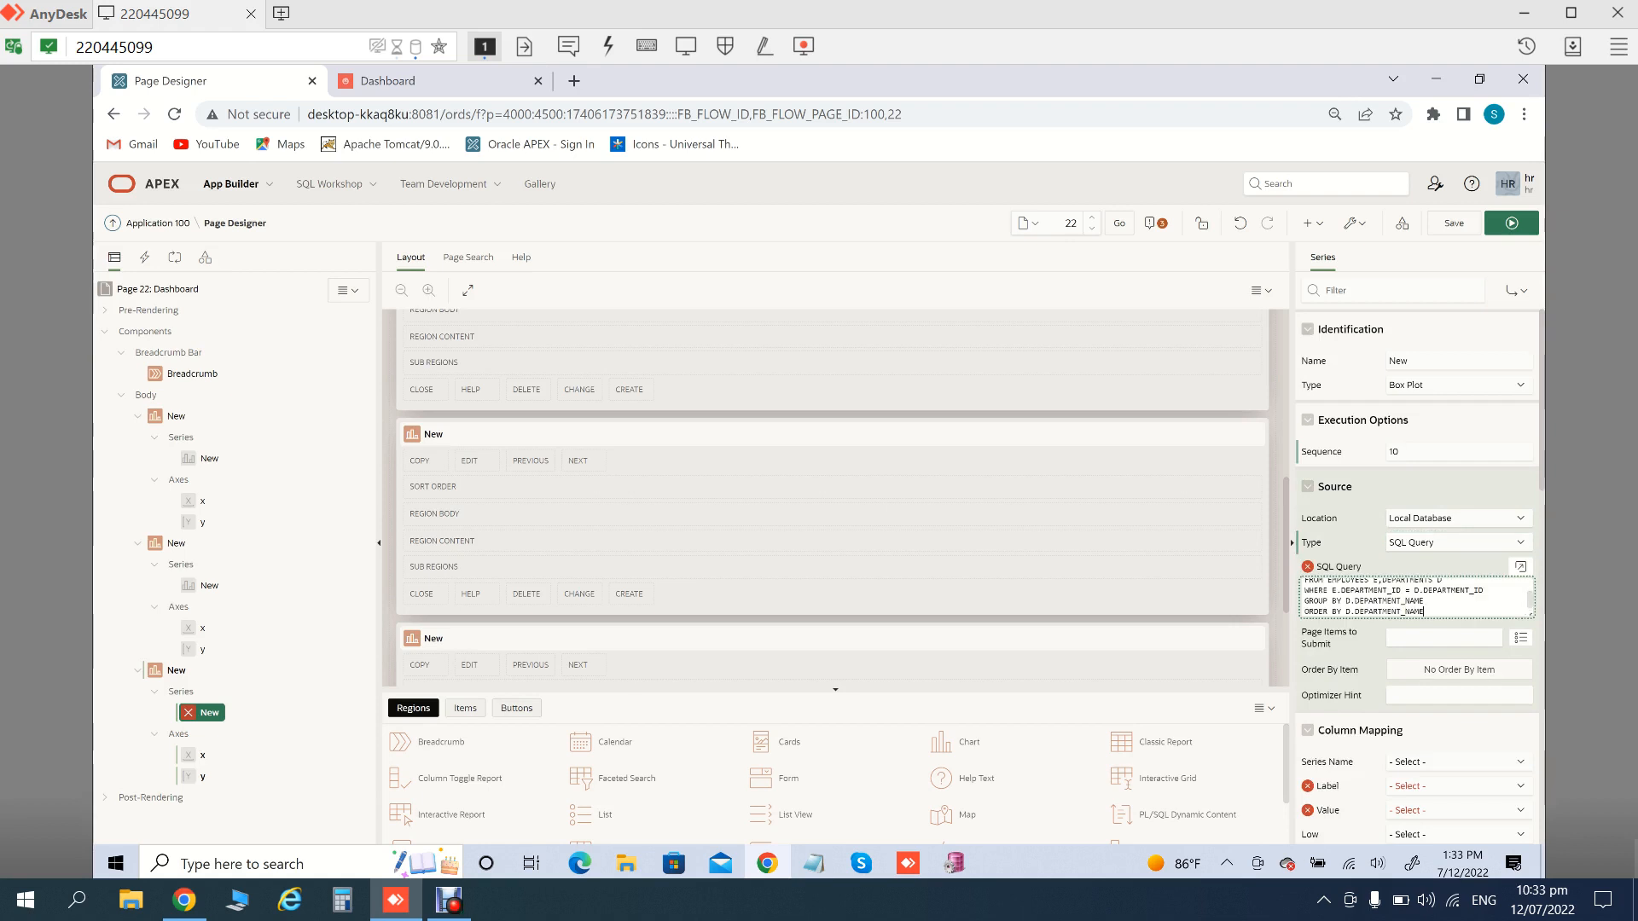
{"action": "left_click", "coordinate": [1454, 224]}
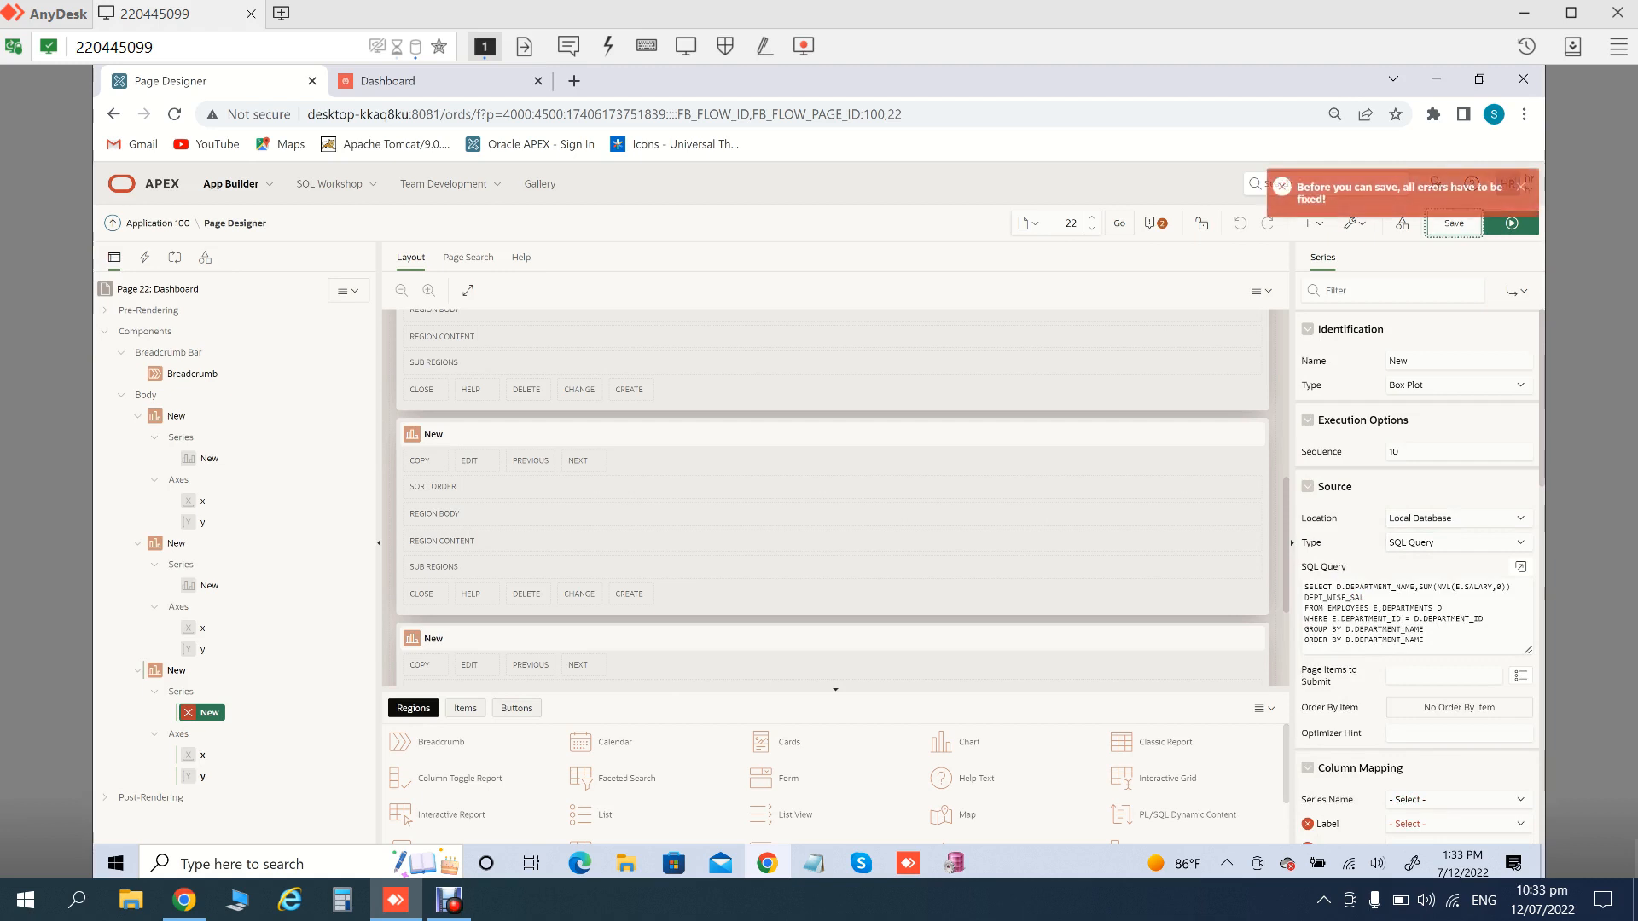
Map the series Label to DEPARTMENT_NAME and Value to DEPT_WISE_SAL
{"action": "scroll", "coordinate": [1417, 576], "scroll_direction": "down", "scroll_amount": 2}
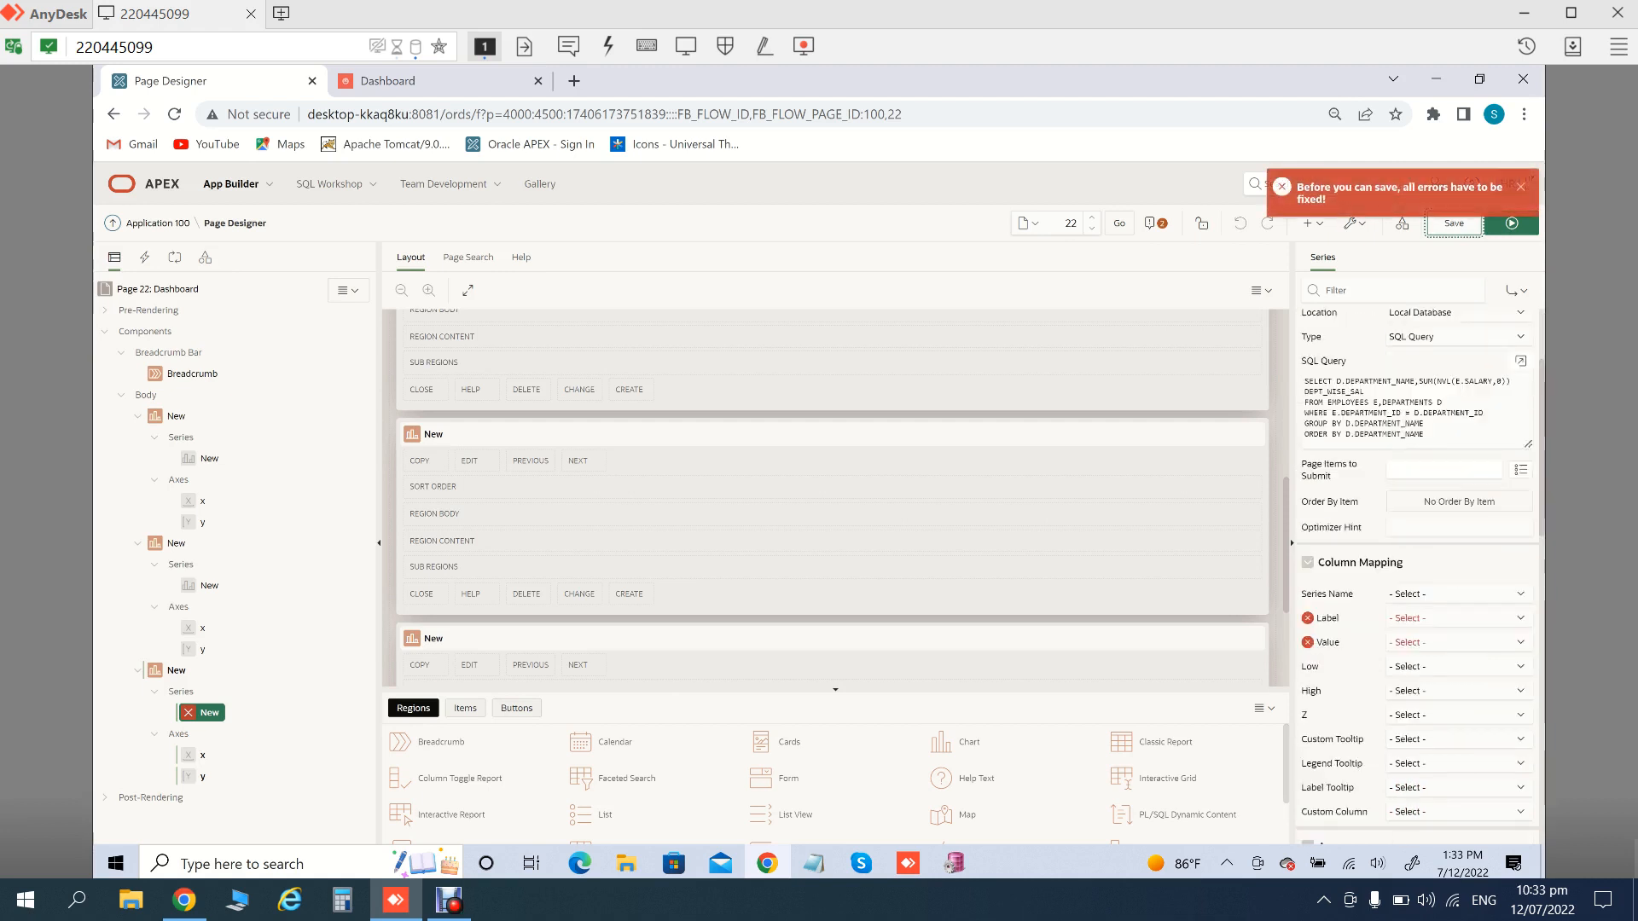
{"action": "scroll", "coordinate": [1418, 576], "scroll_direction": "down", "scroll_amount": 1}
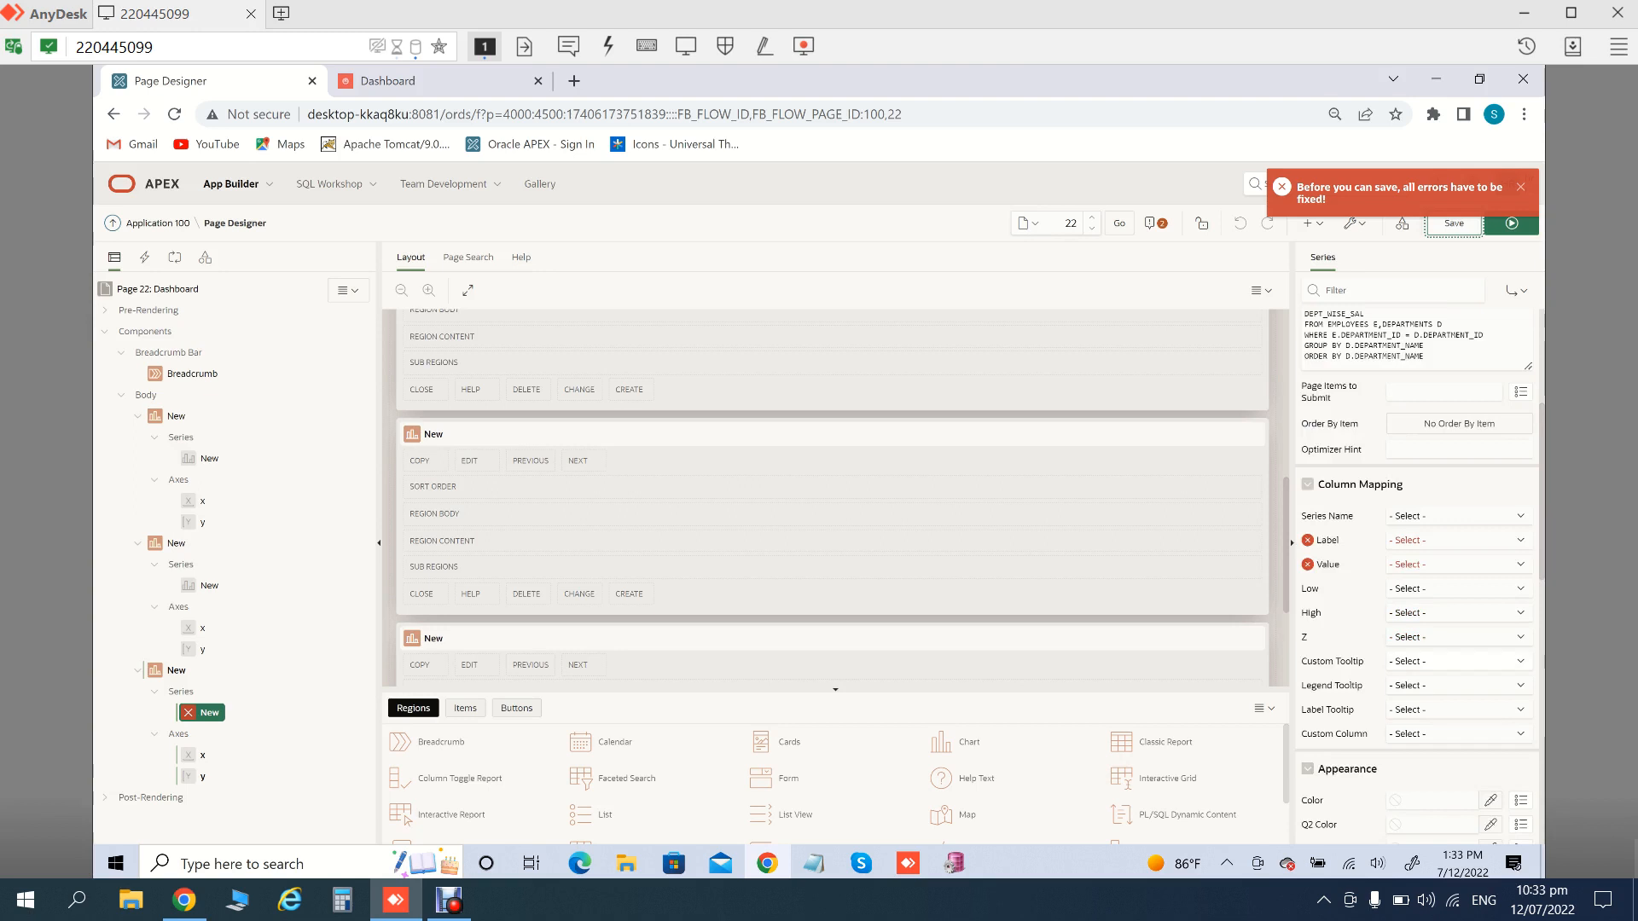
{"action": "left_click", "coordinate": [1459, 613]}
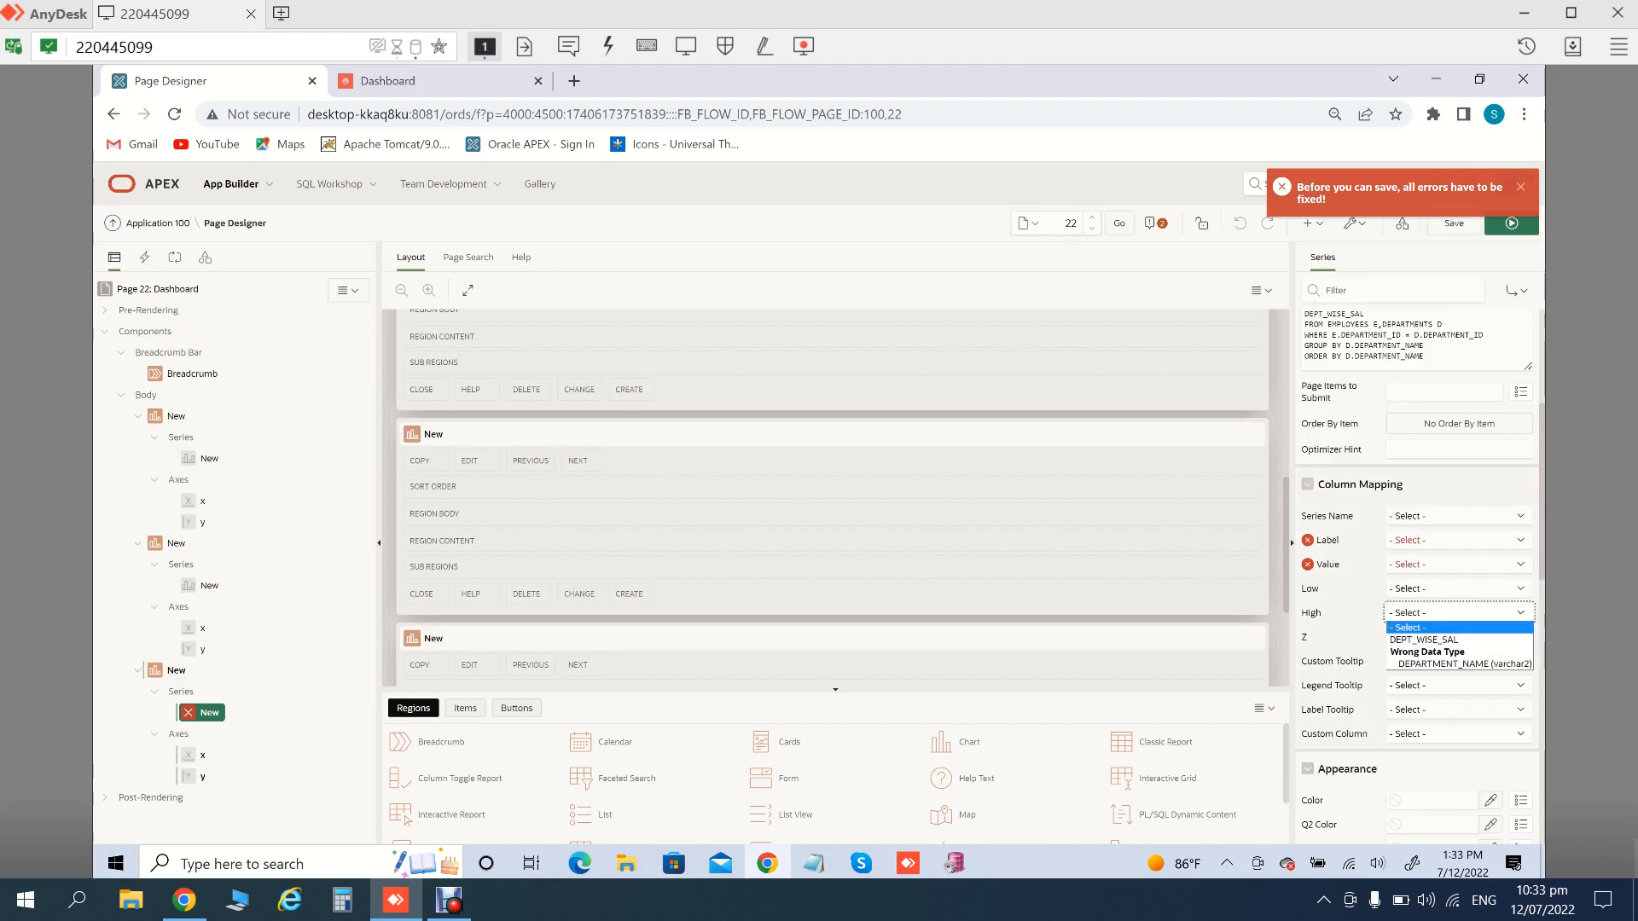
{"action": "left_click", "coordinate": [1459, 540]}
{"action": "left_click", "coordinate": [1435, 568]}
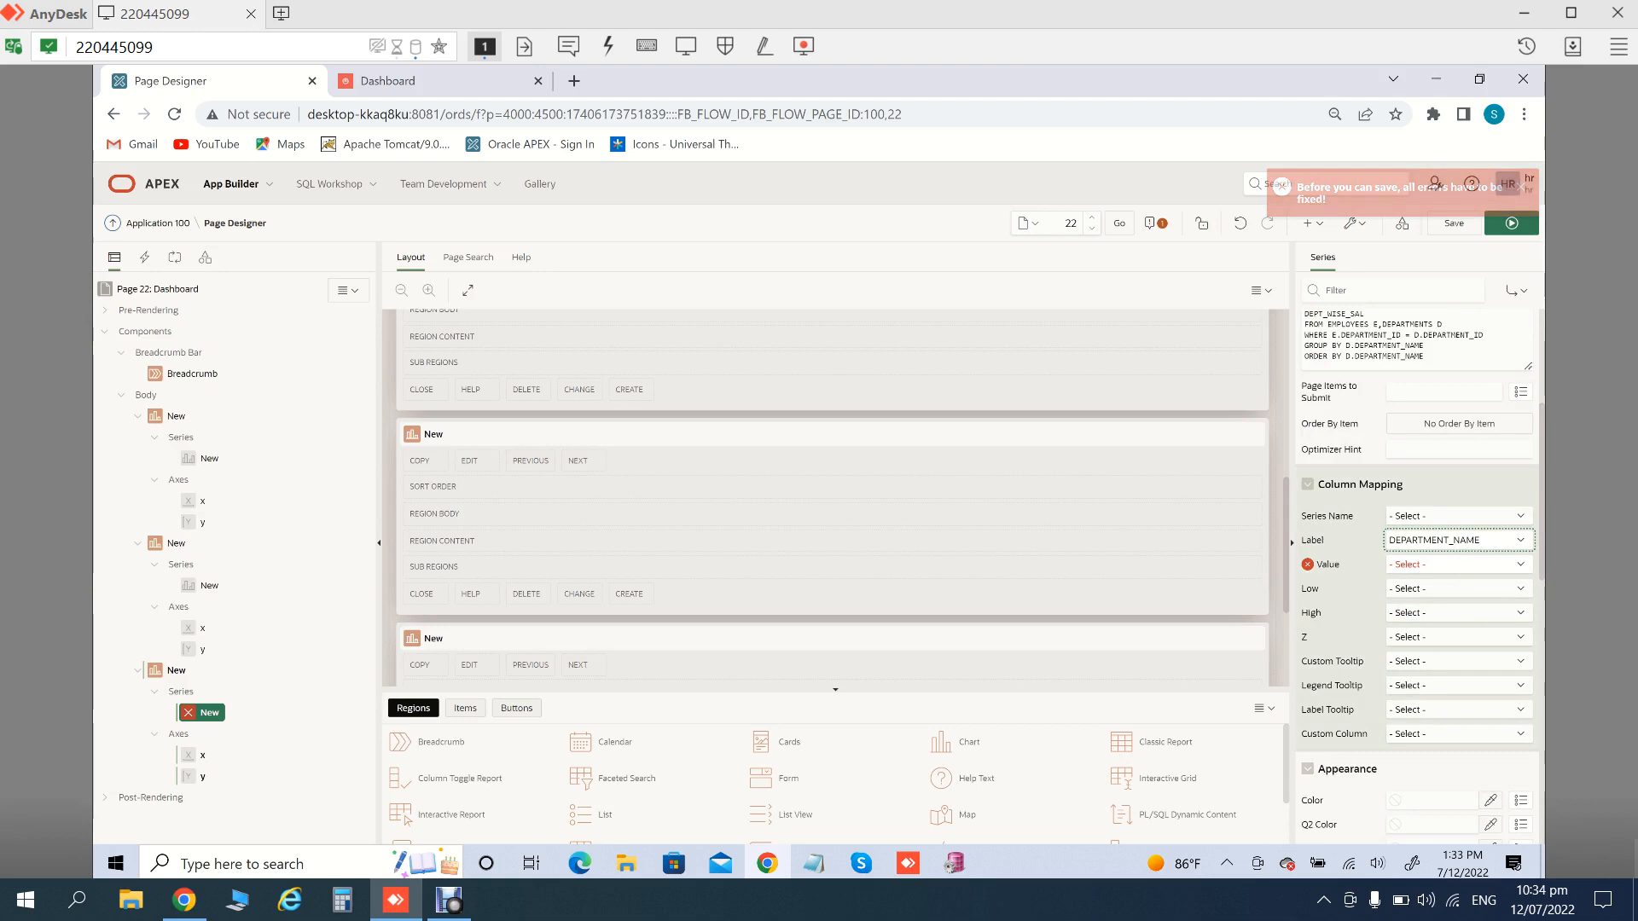
{"action": "left_click", "coordinate": [1459, 565]}
{"action": "left_click", "coordinate": [1420, 591]}
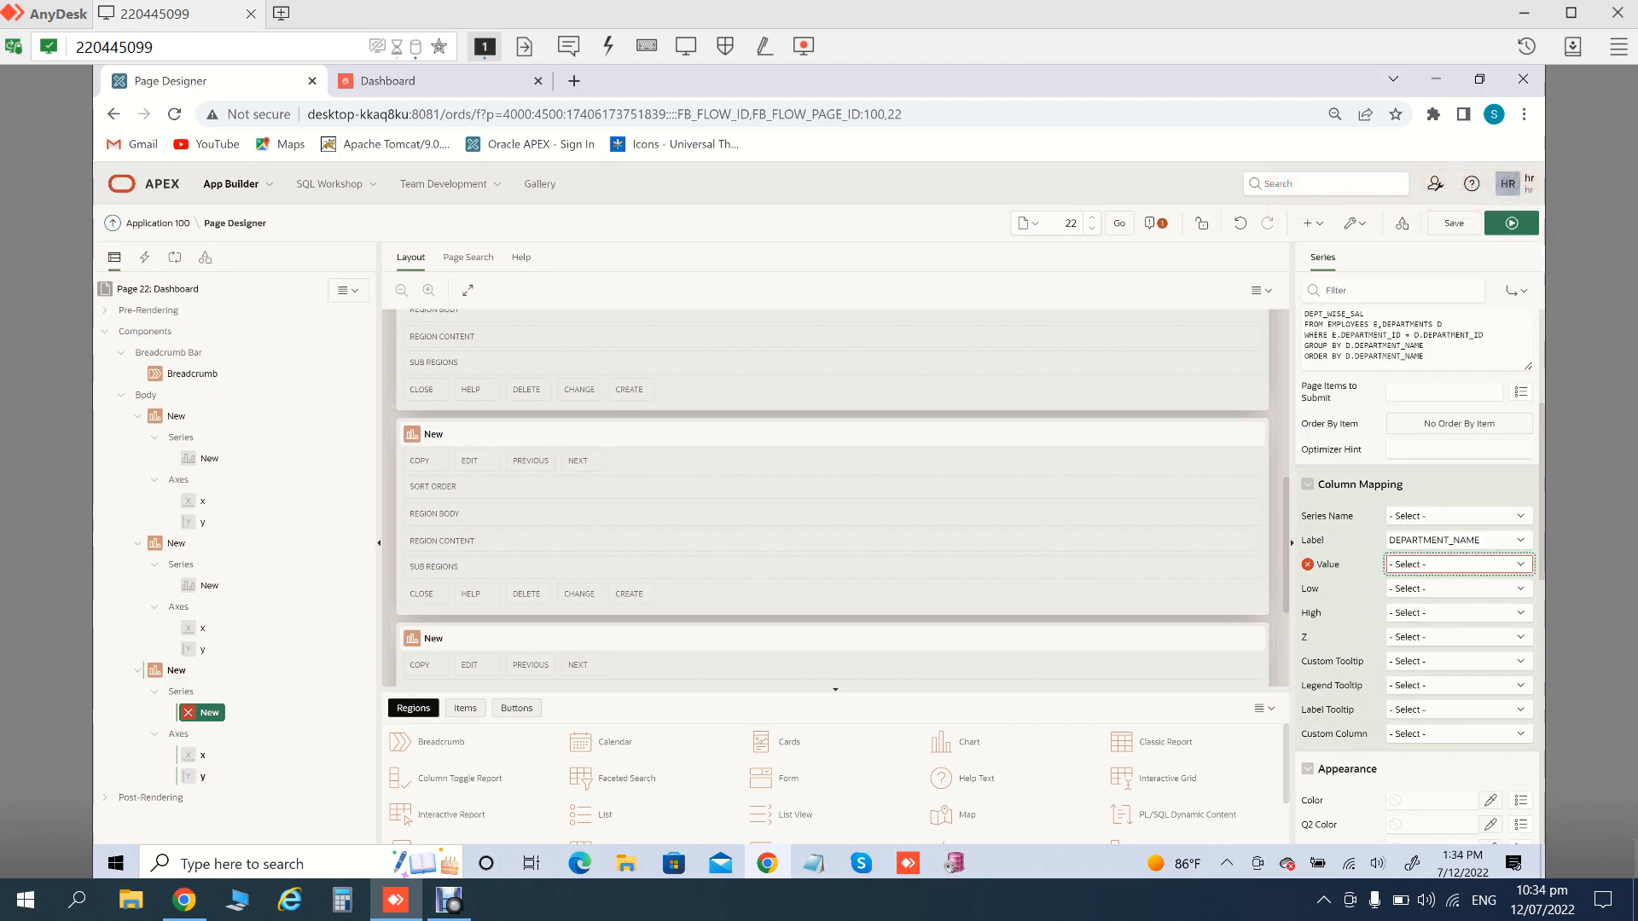
{"action": "left_click", "coordinate": [1459, 565]}
{"action": "key", "text": "Return"}
Save and run the page, view the department salary box plot, then return to Page Designer
{"action": "left_click", "coordinate": [1512, 224]}
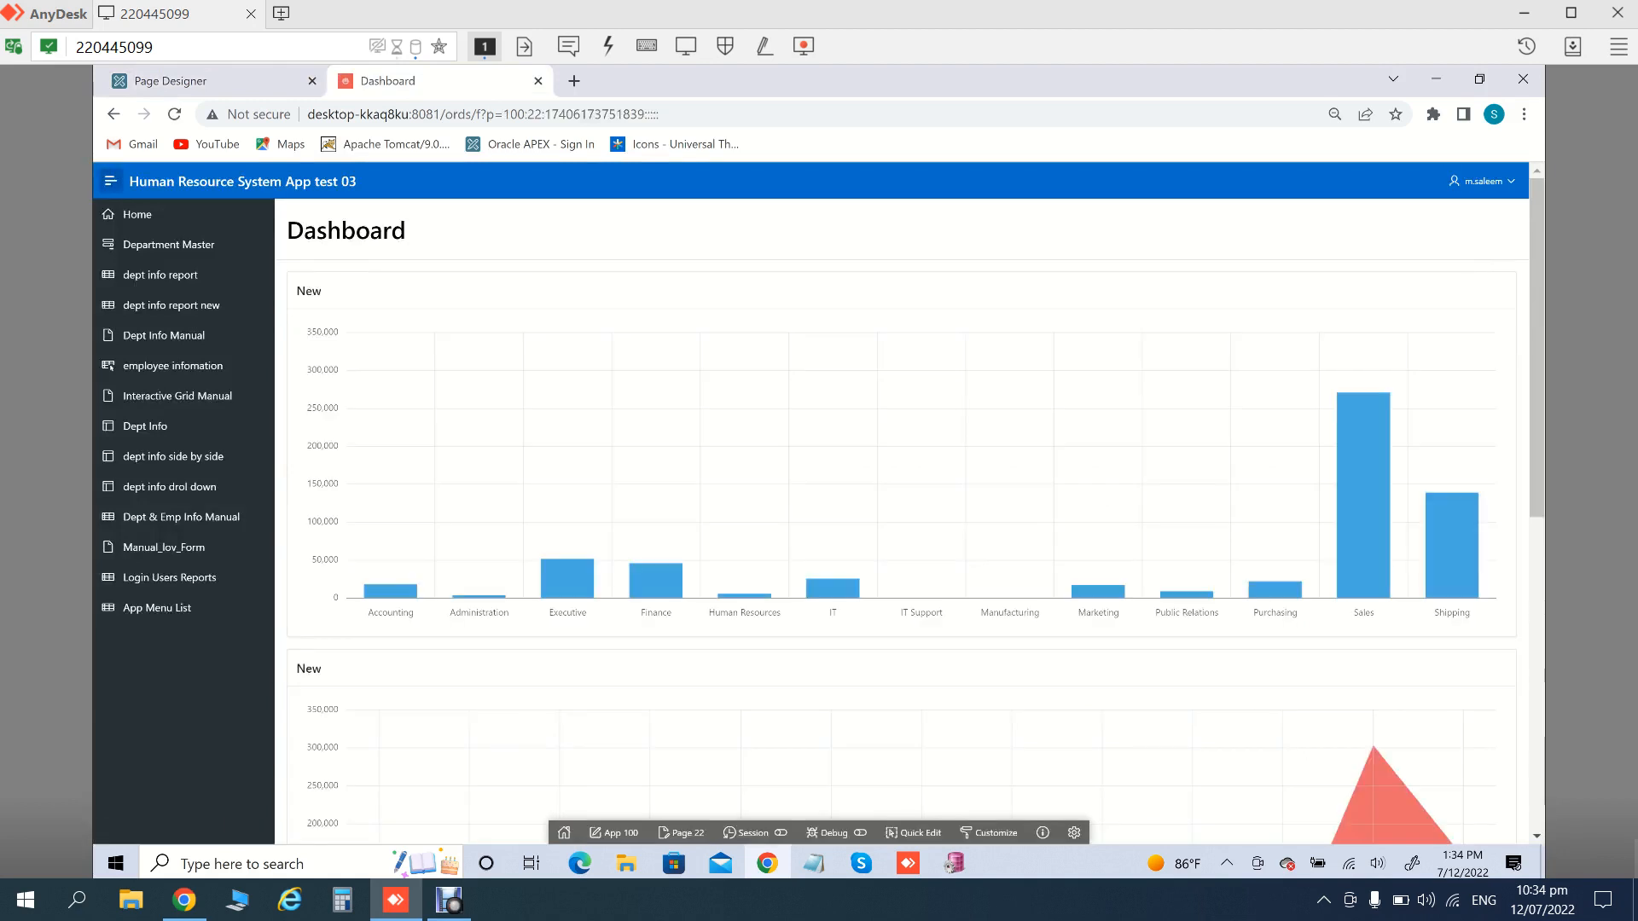
{"action": "scroll", "coordinate": [910, 529], "scroll_direction": "down", "scroll_amount": 7}
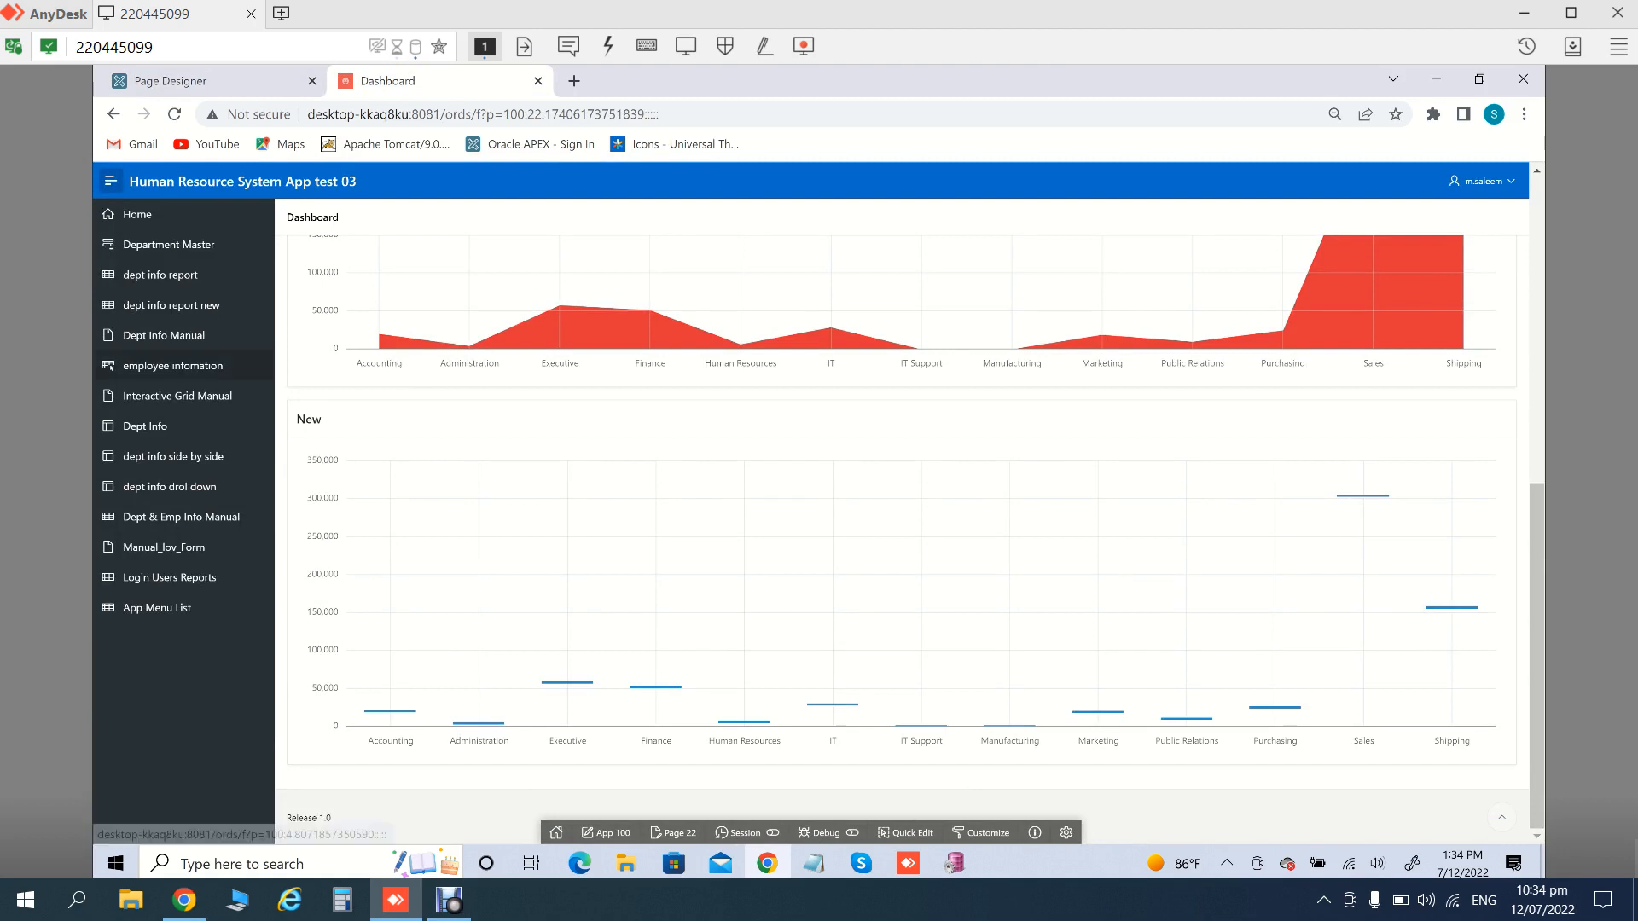
{"action": "left_click", "coordinate": [223, 81]}
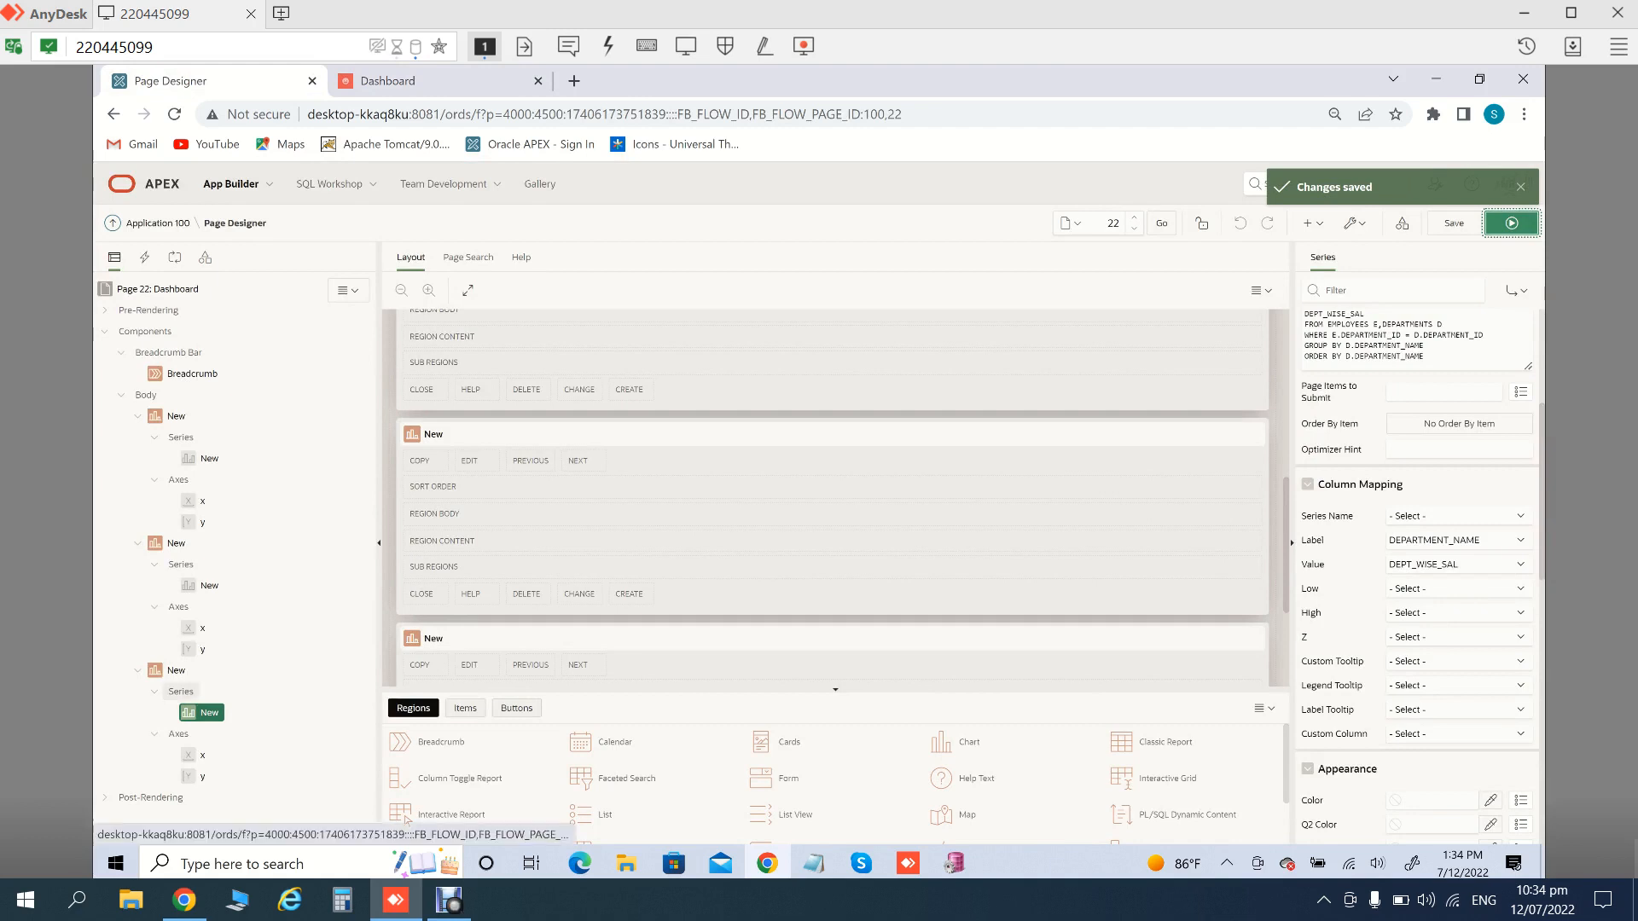
Collapse the chart region branches and retitle the first chart region BarChart
{"action": "left_click", "coordinate": [138, 671]}
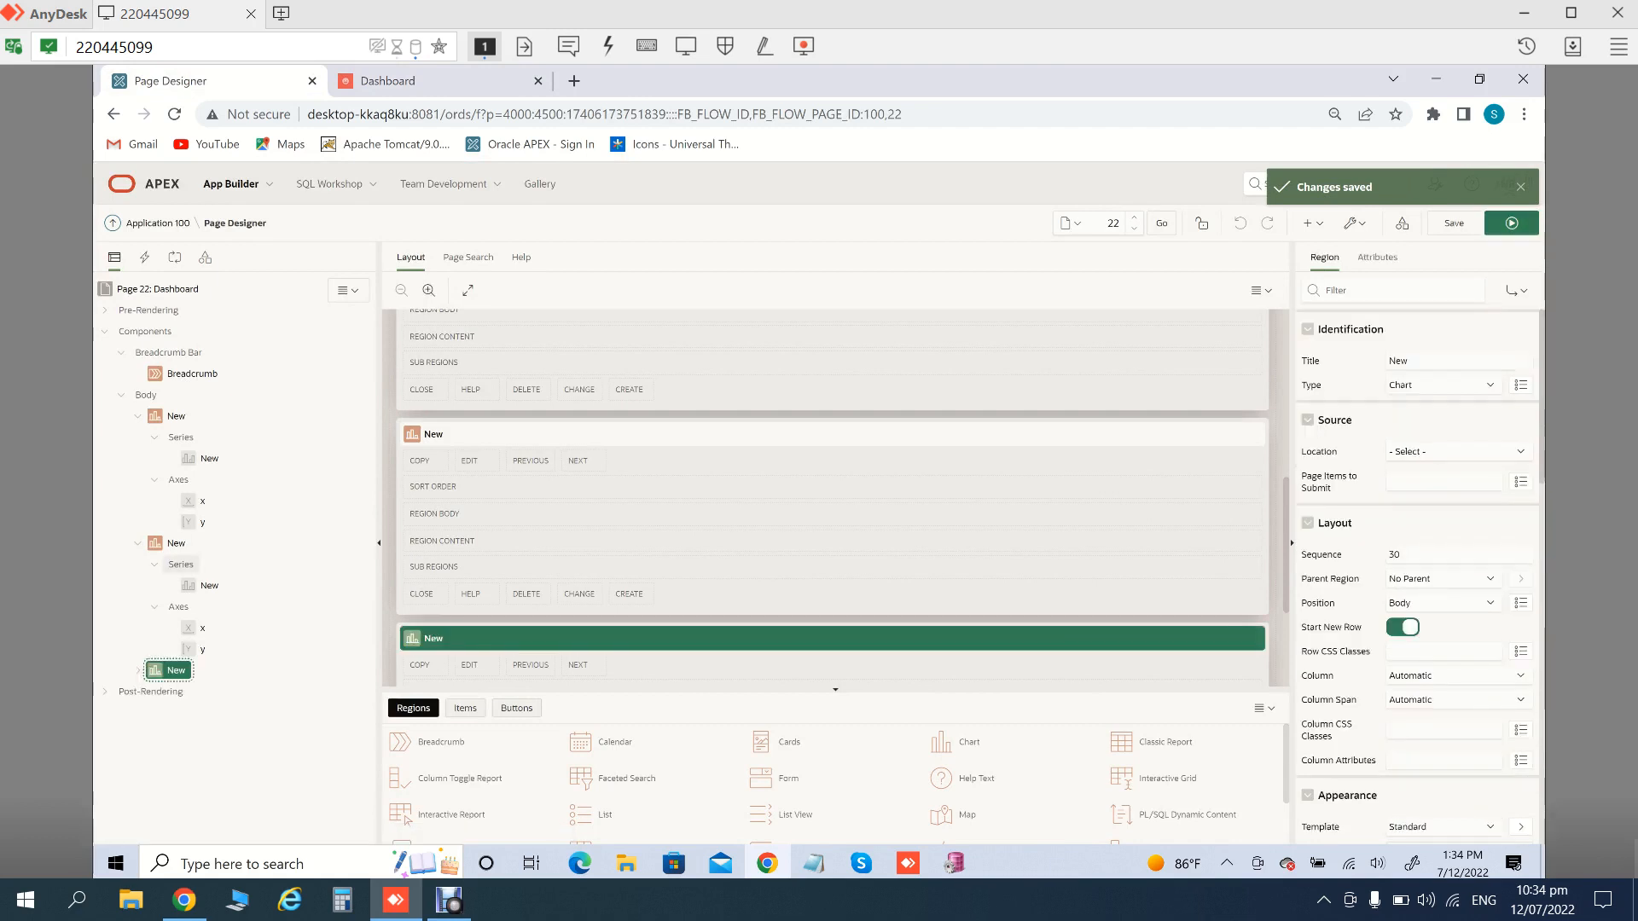
{"action": "left_click", "coordinate": [138, 543]}
{"action": "left_click", "coordinate": [176, 417]}
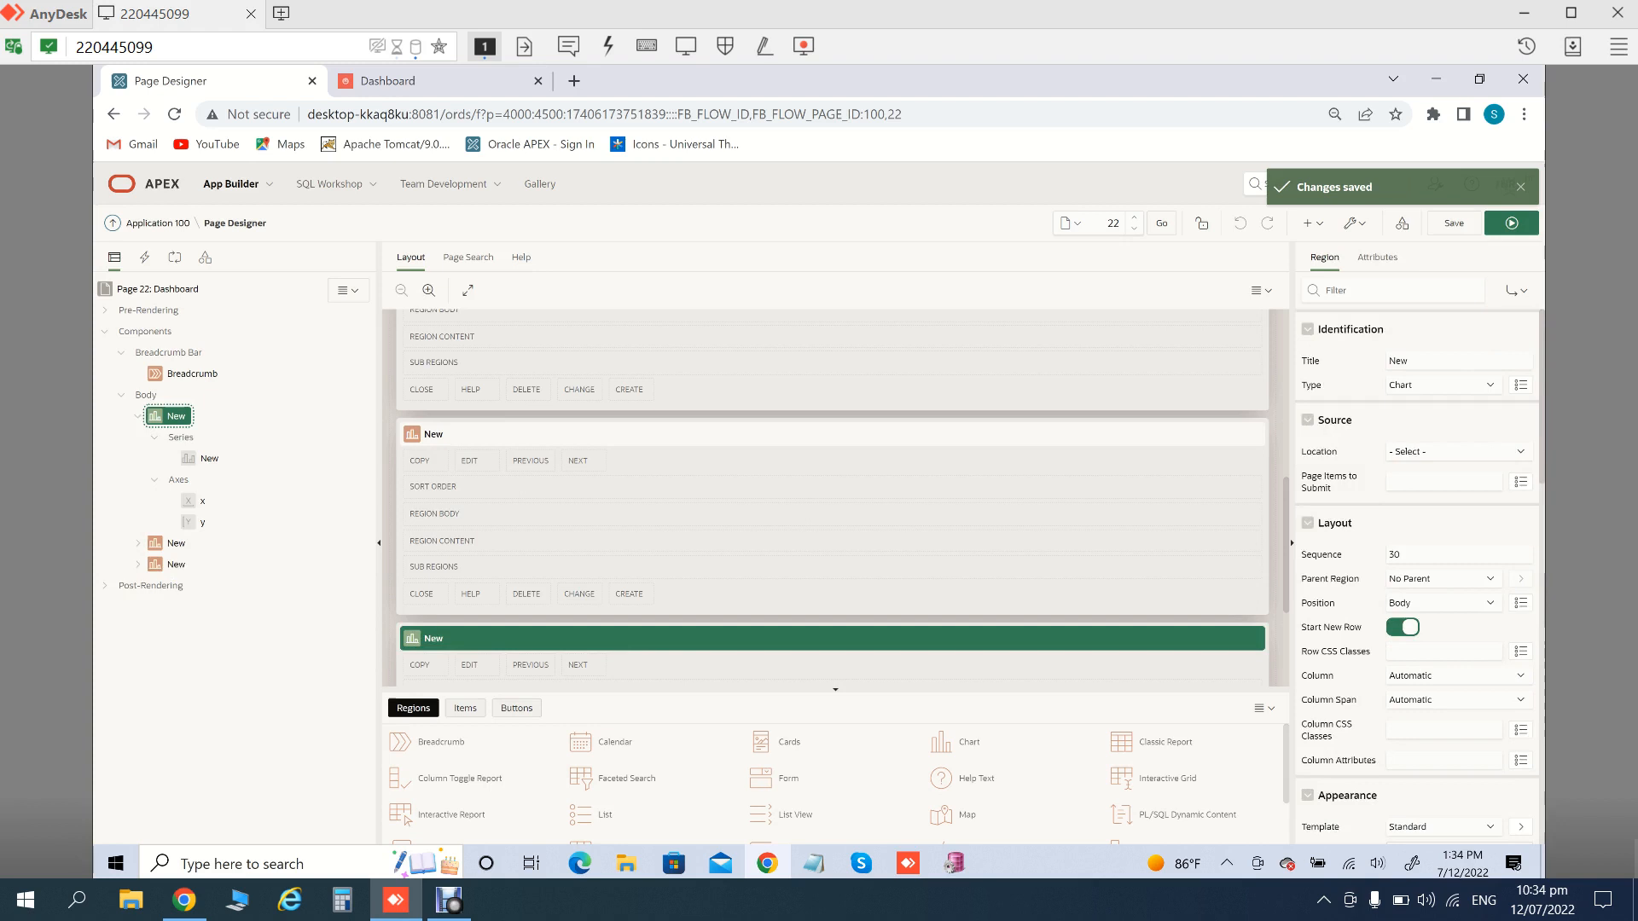
{"action": "left_click", "coordinate": [139, 416]}
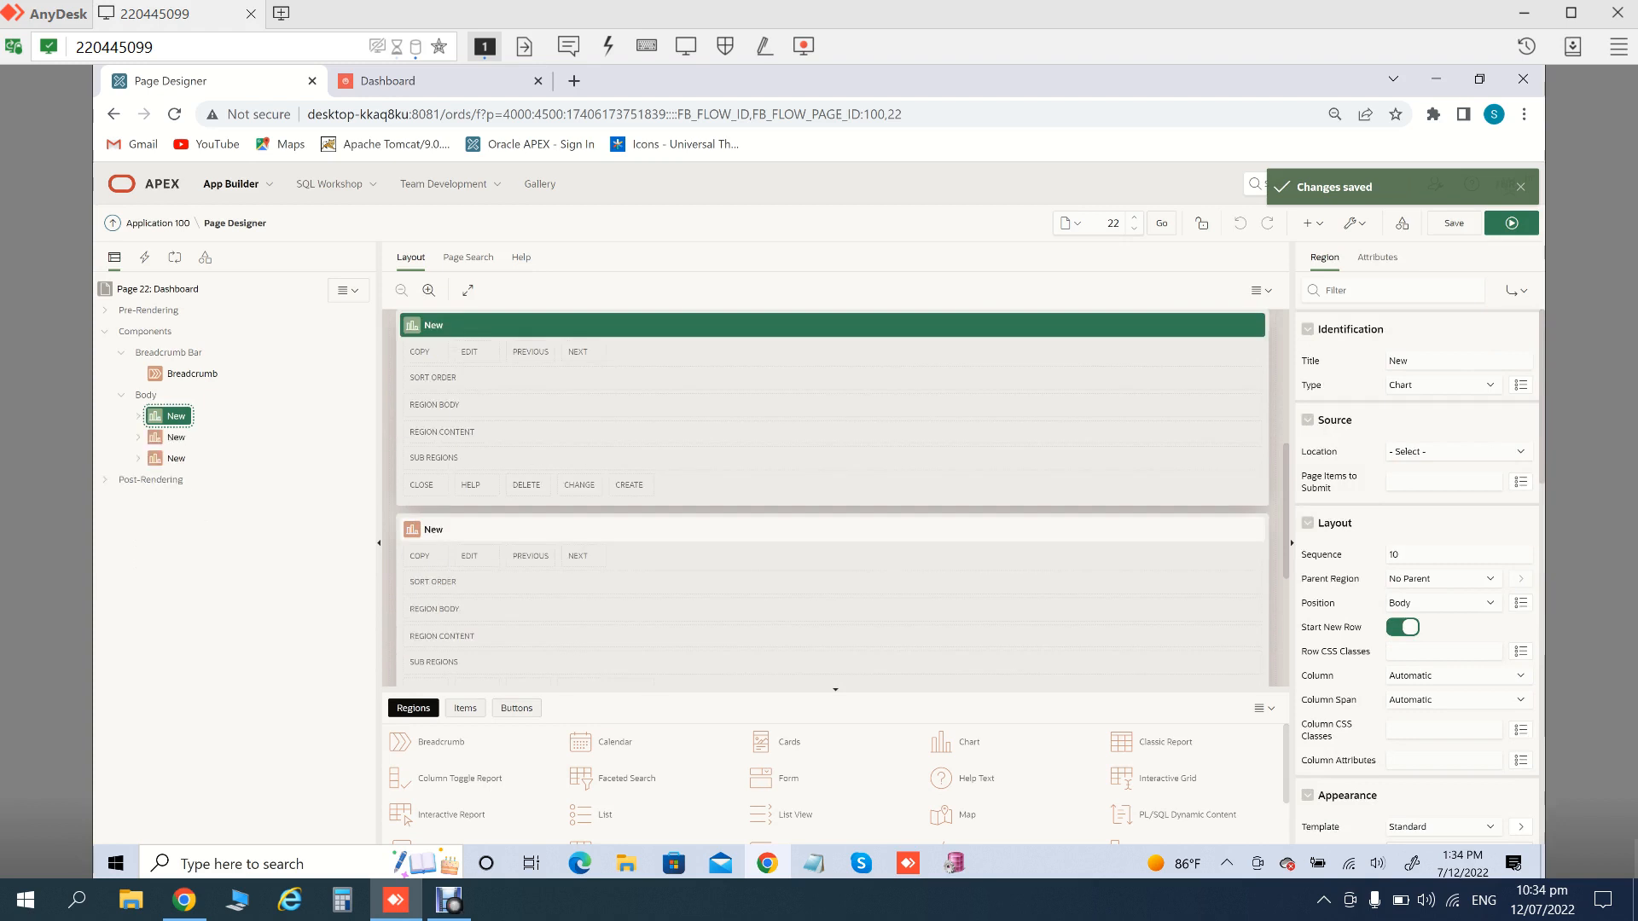
{"action": "left_click", "coordinate": [1423, 361]}
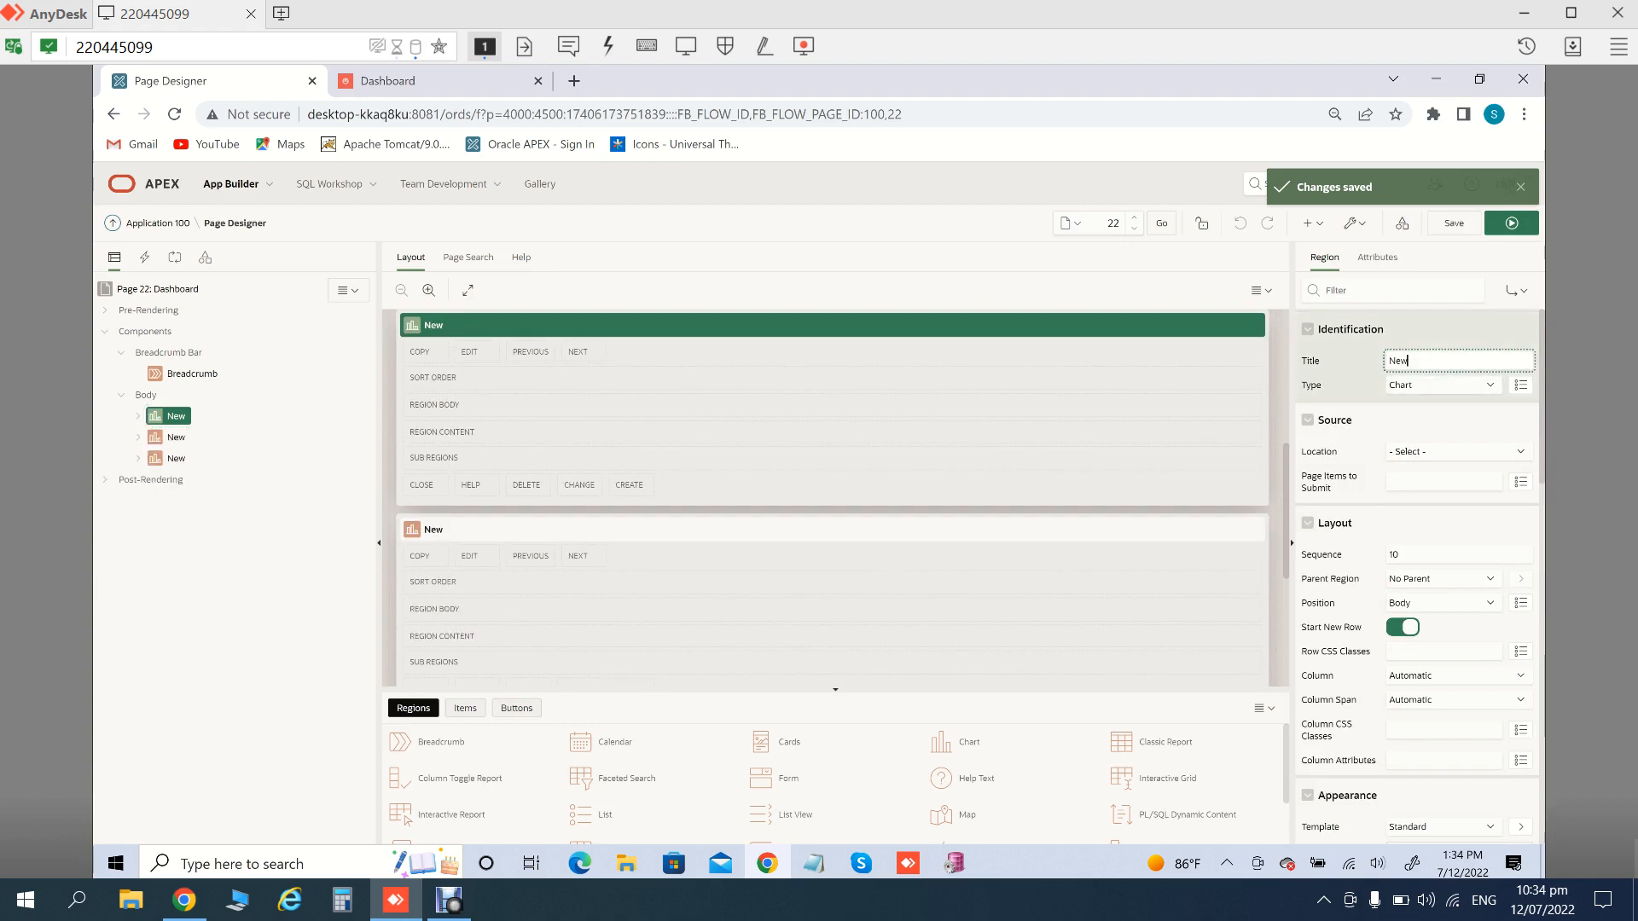
{"action": "key", "text": "ctrl+a"}
{"action": "type", "text": "BarChar"}
{"action": "key", "text": "Tab"}
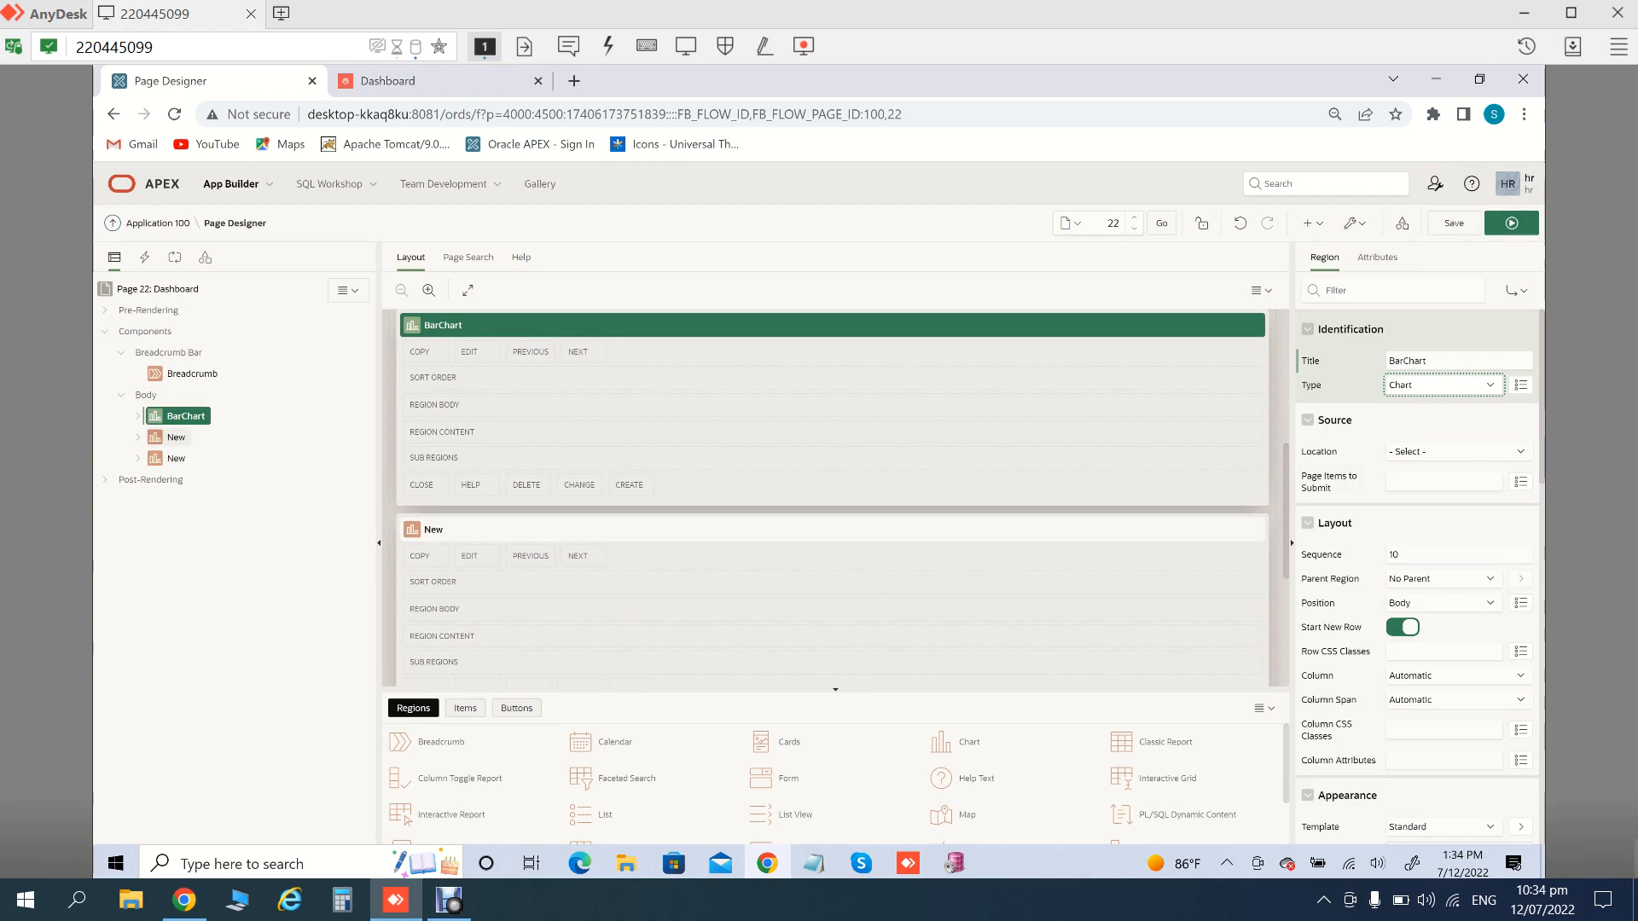
Retitle the second chart region AreaChart
{"action": "left_click", "coordinate": [176, 438]}
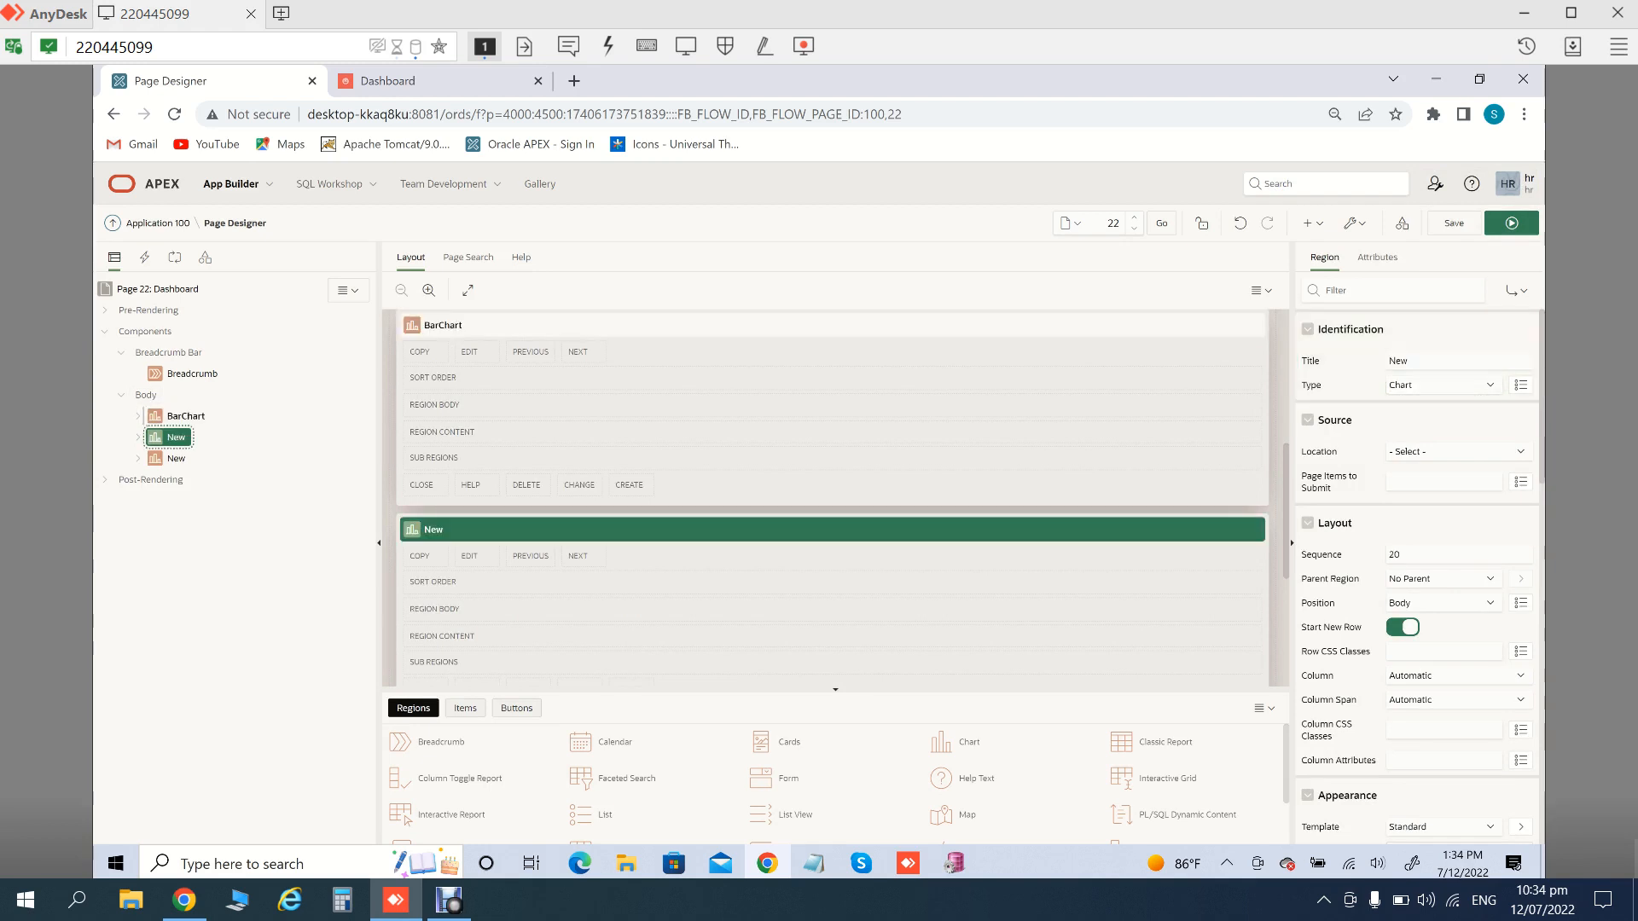
{"action": "left_click", "coordinate": [1377, 258]}
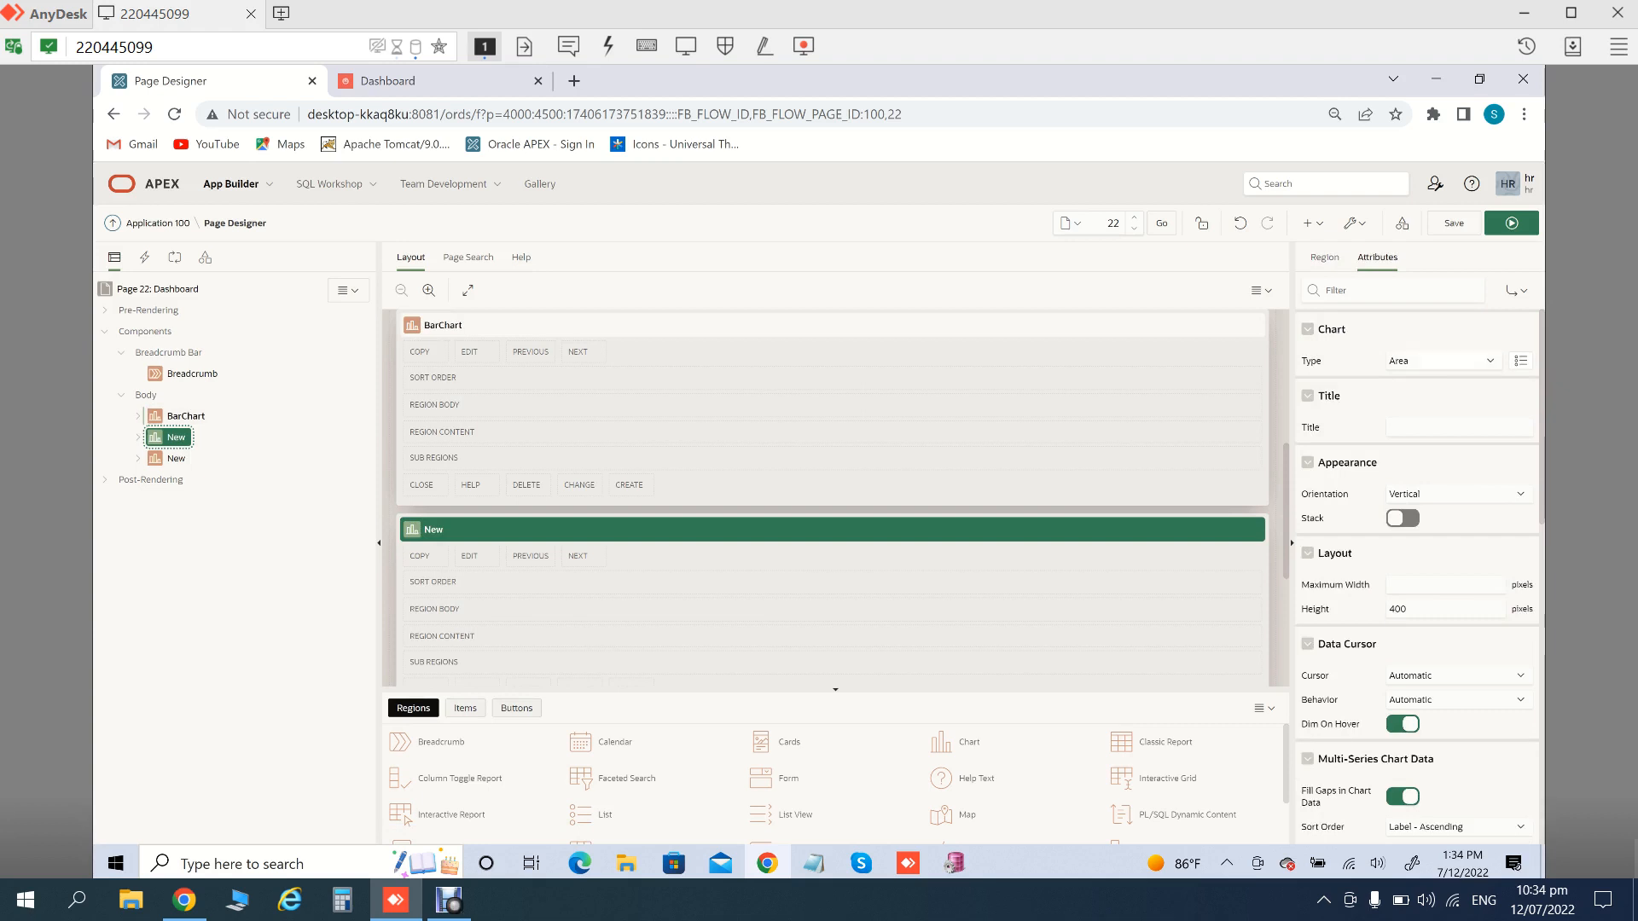
{"action": "left_click", "coordinate": [1324, 257]}
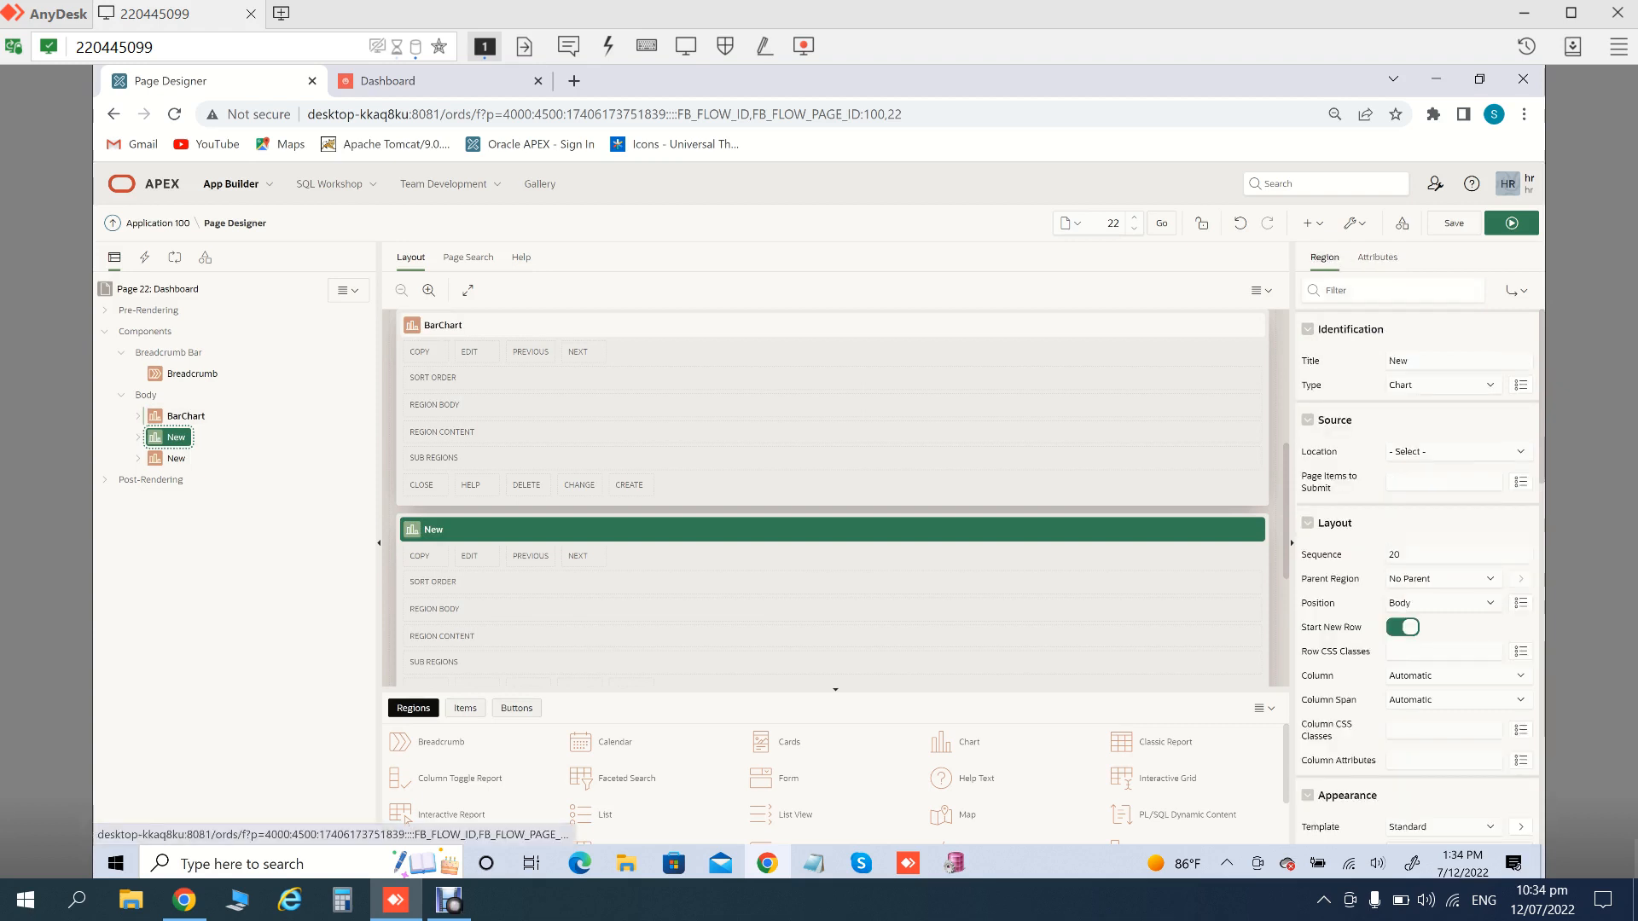
{"action": "double_click", "coordinate": [1398, 361]}
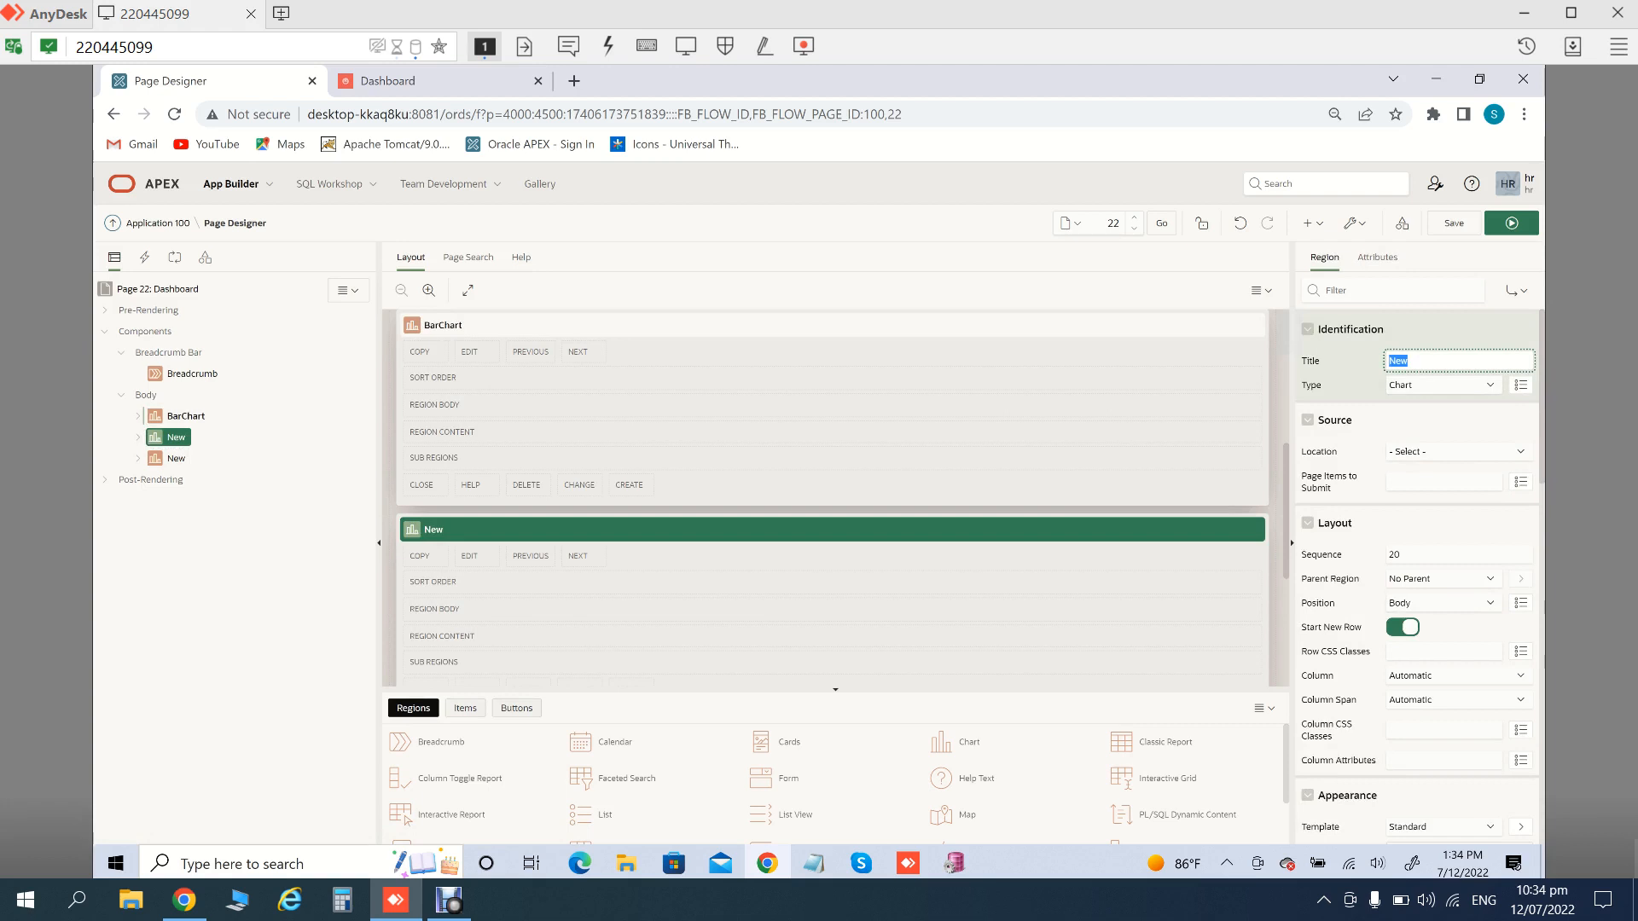
{"action": "type", "text": "AreaChart"}
{"action": "key", "text": "Tab"}
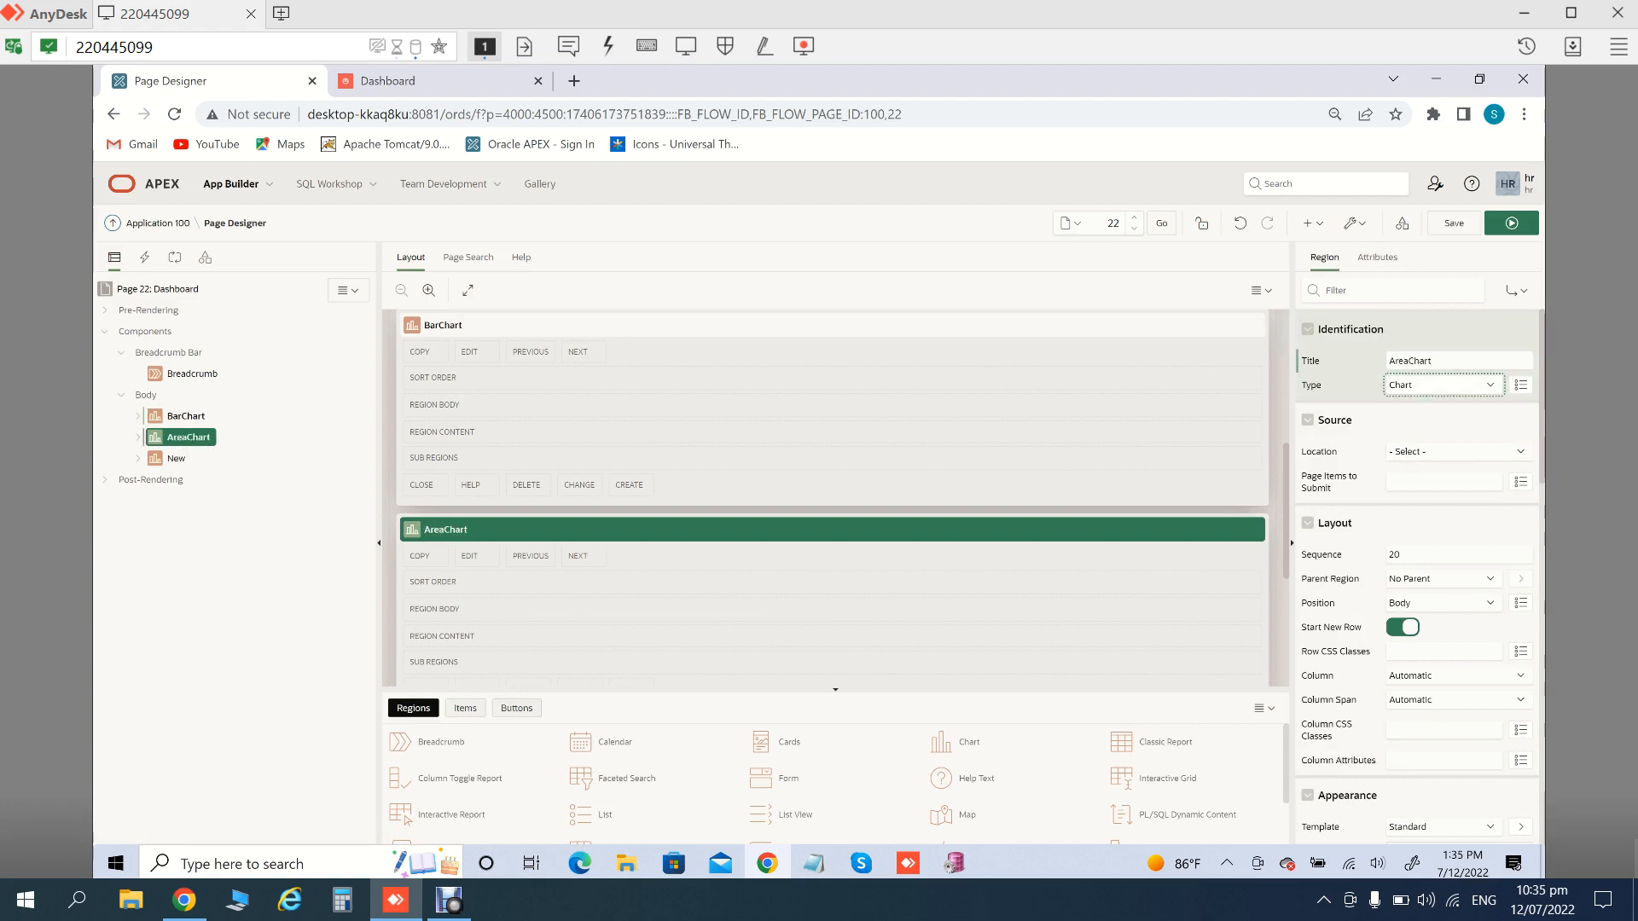
Retitle the third chart region BoxPloteChart and save the page
{"action": "left_click", "coordinate": [175, 459]}
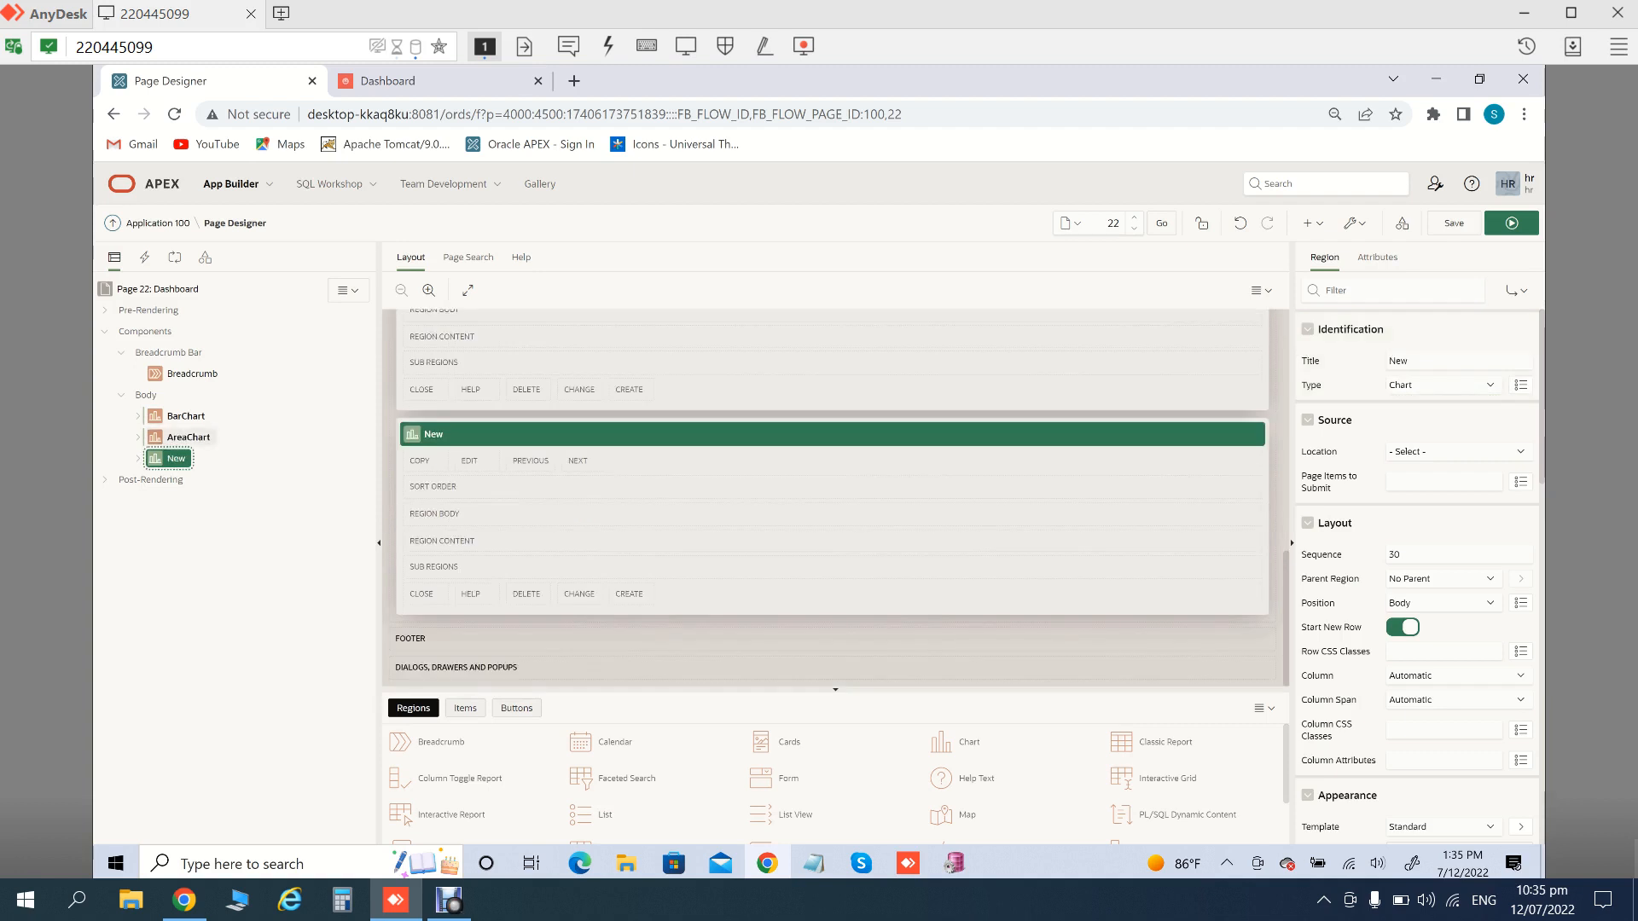
{"action": "left_click", "coordinate": [1377, 257]}
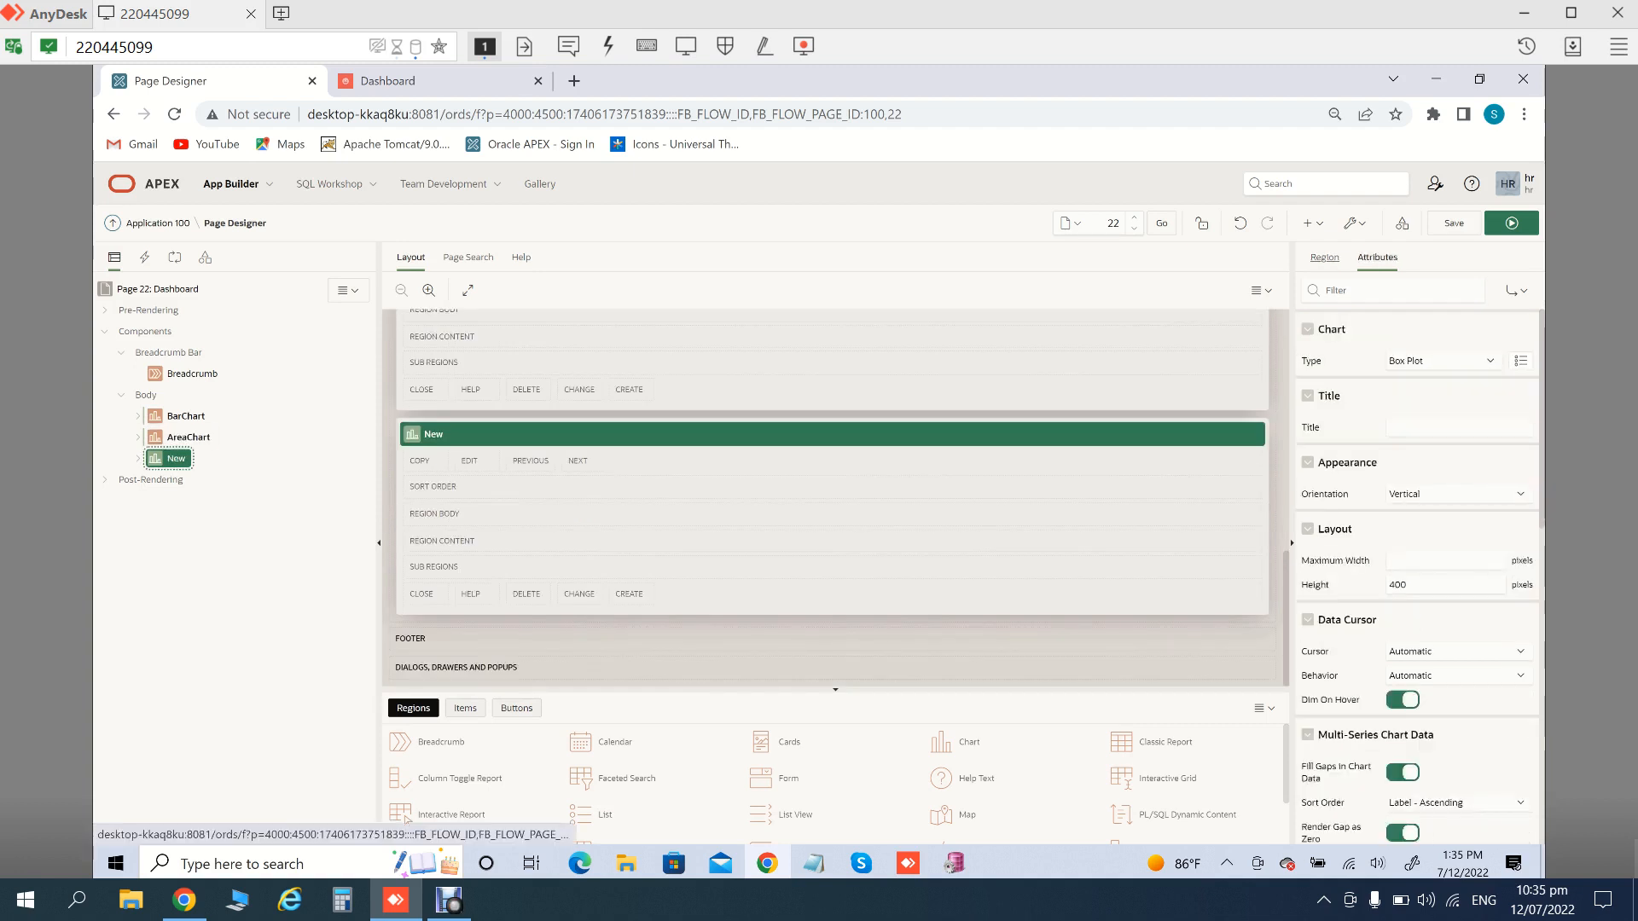
{"action": "left_click", "coordinate": [1324, 257]}
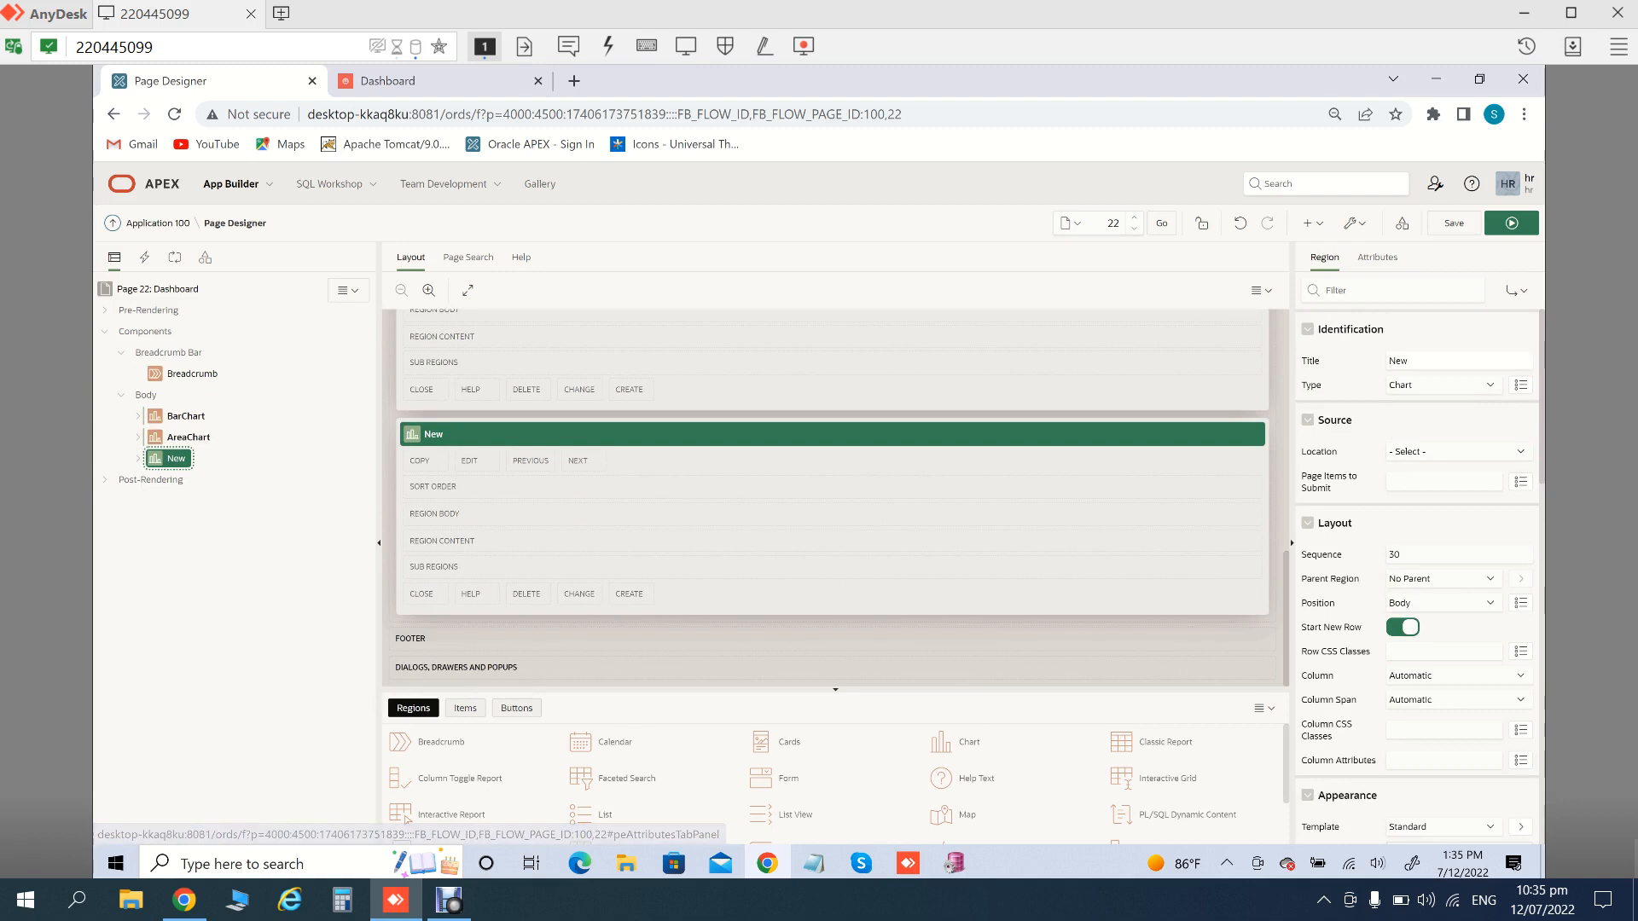
{"action": "double_click", "coordinate": [1400, 361]}
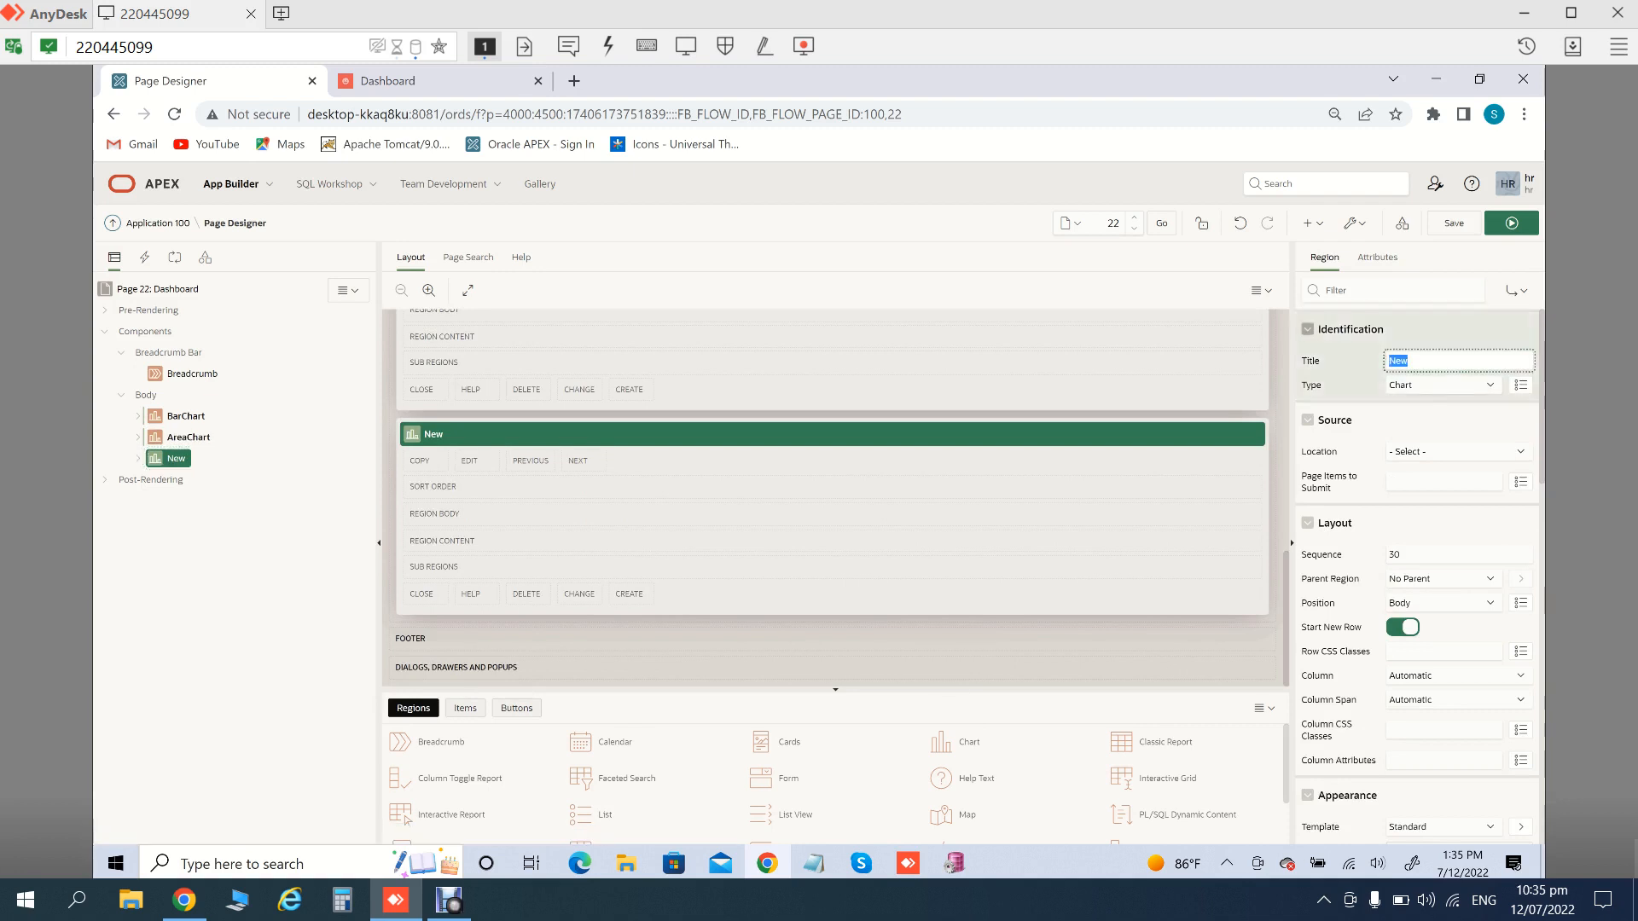
{"action": "type", "text": "BoxPloteChart"}
{"action": "key", "text": "Tab"}
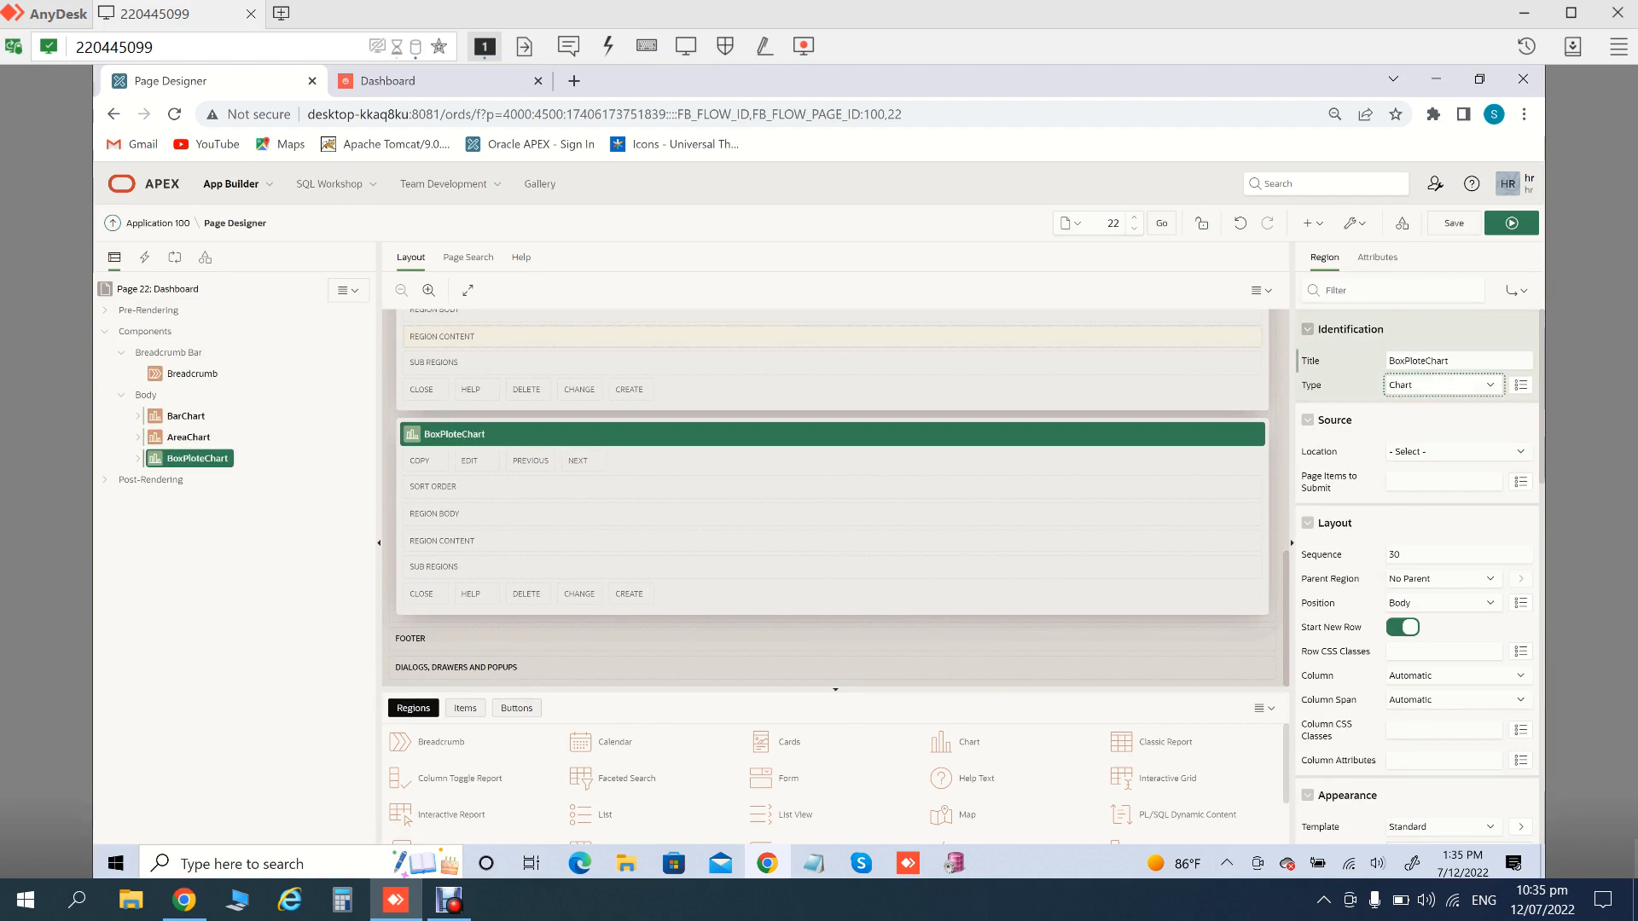
{"action": "key", "text": "ctrl+s"}
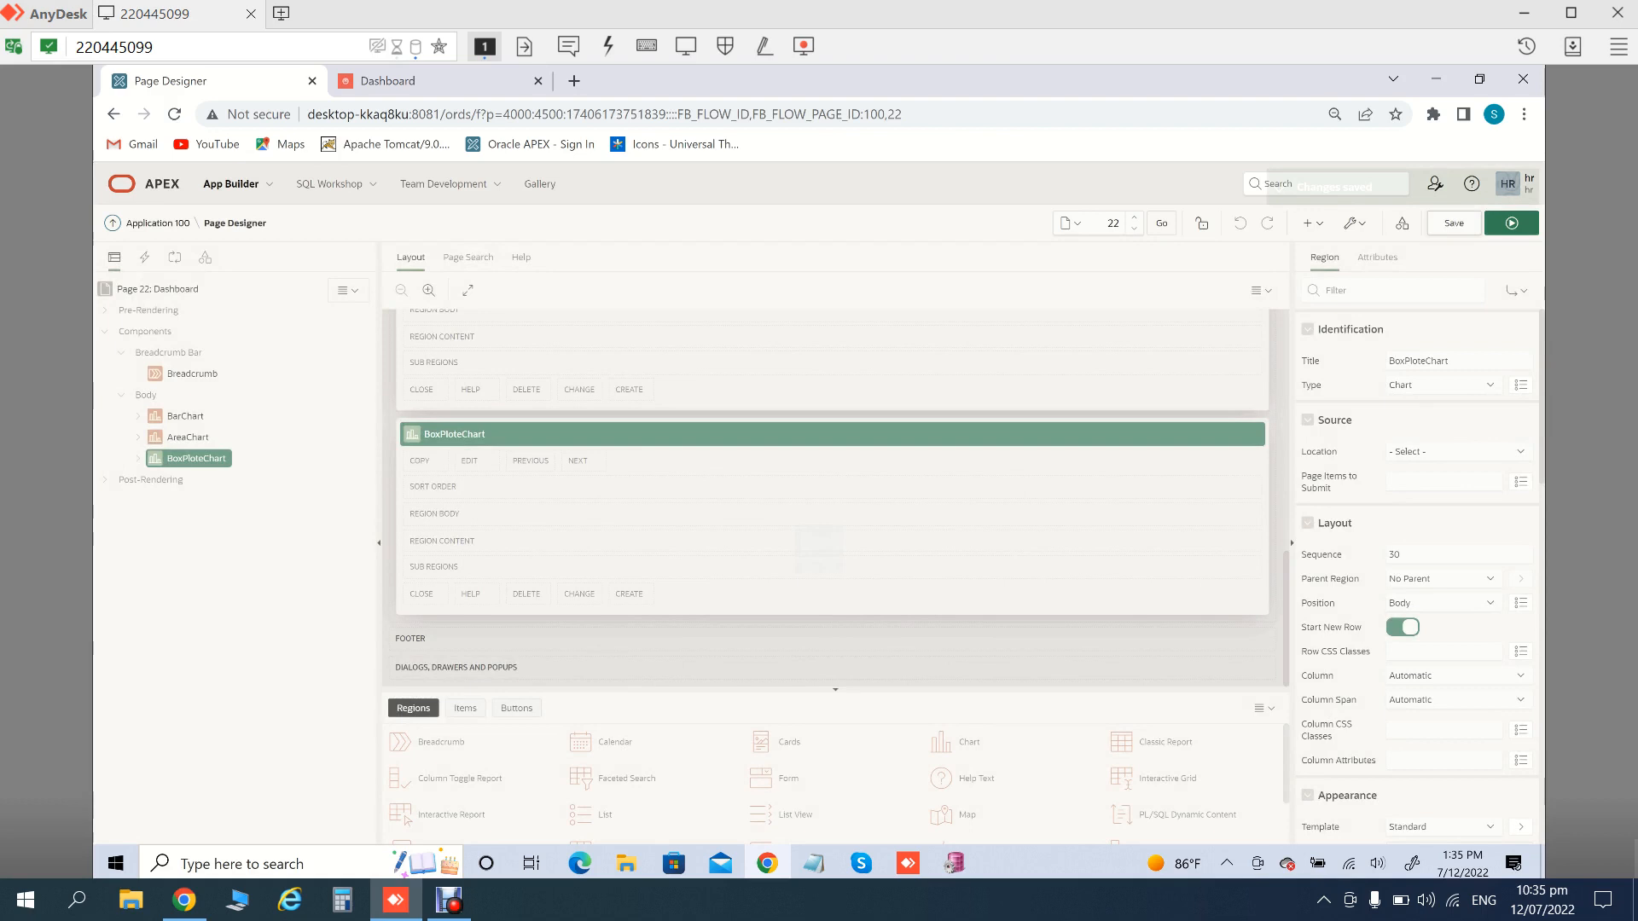
Change the AreaChart region's chart type to Line with Area
{"action": "left_click", "coordinate": [188, 438]}
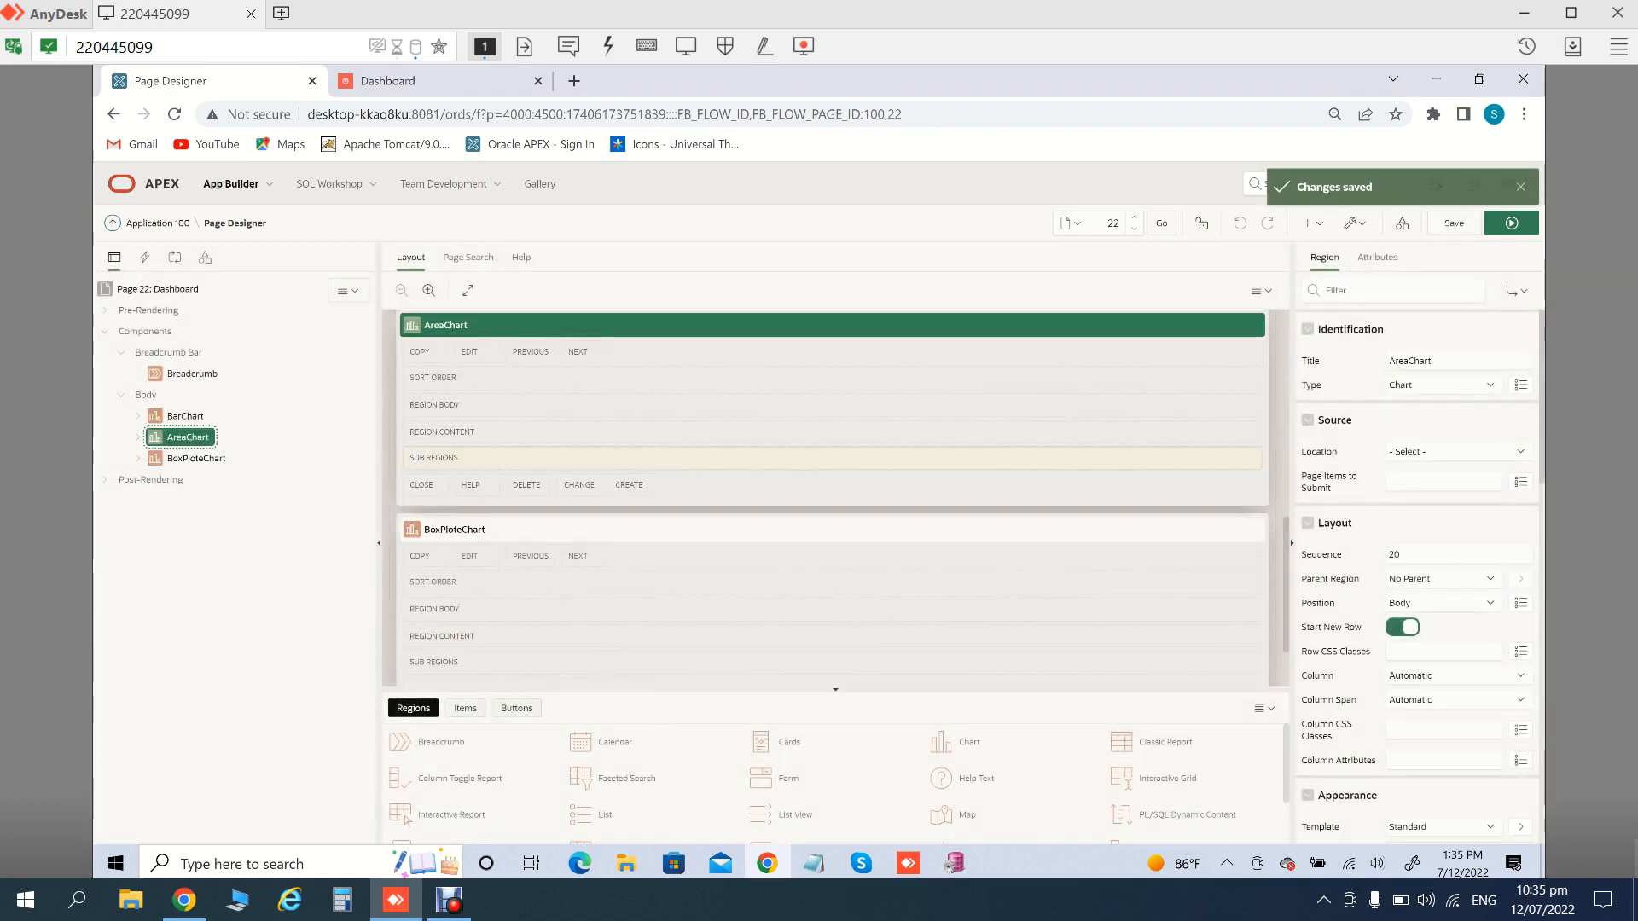
{"action": "left_click", "coordinate": [1378, 257]}
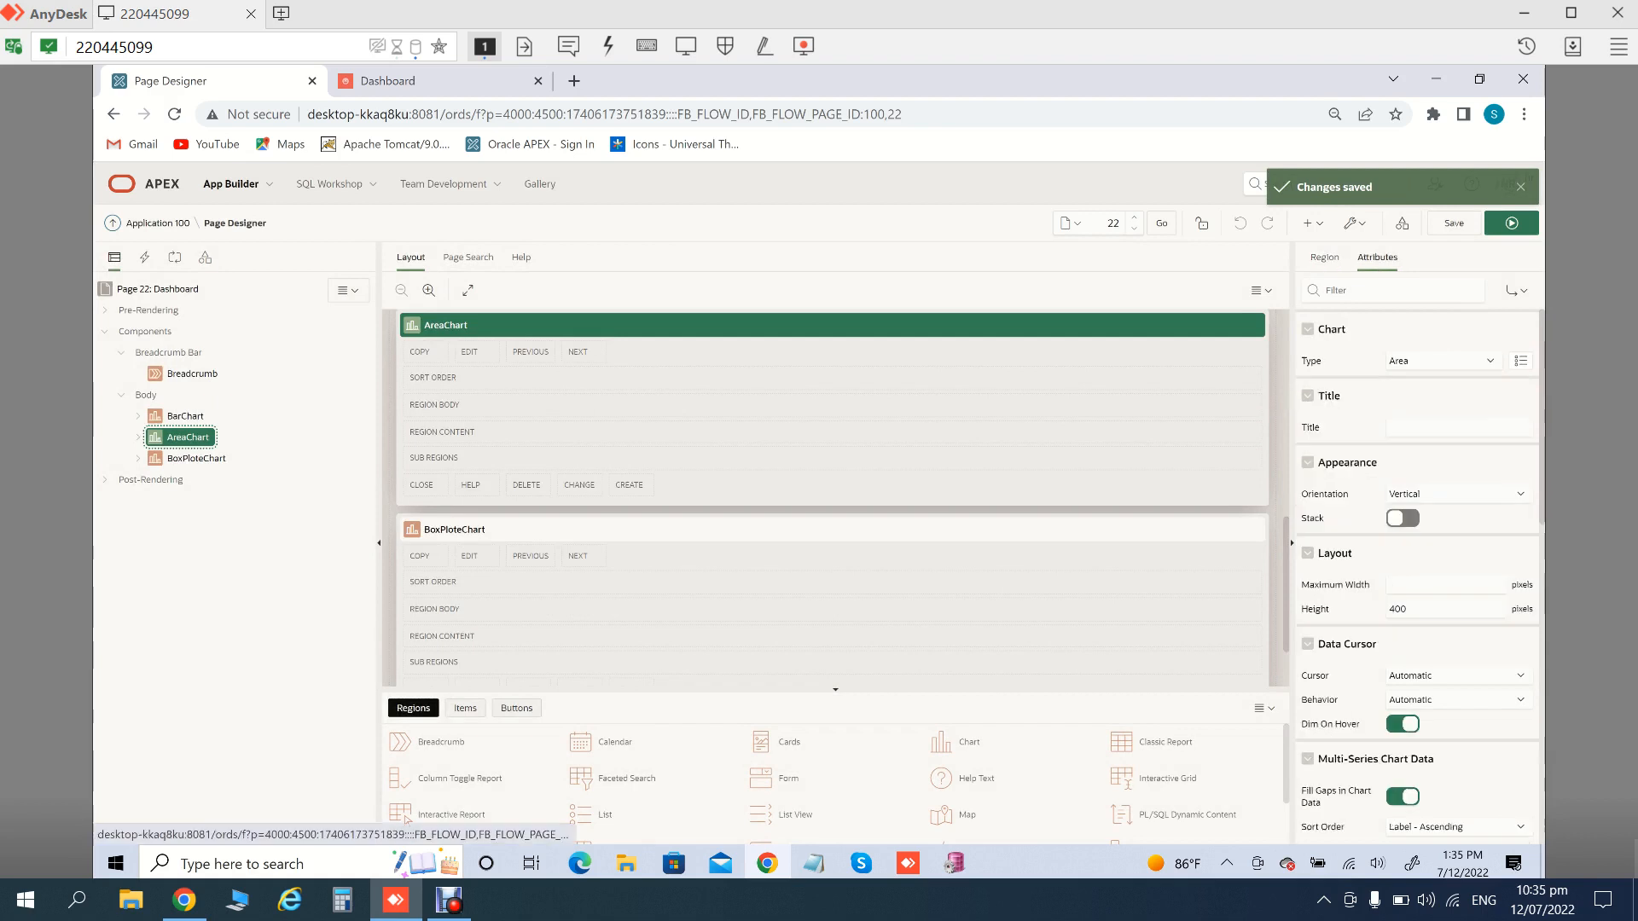
{"action": "left_click", "coordinate": [1444, 361]}
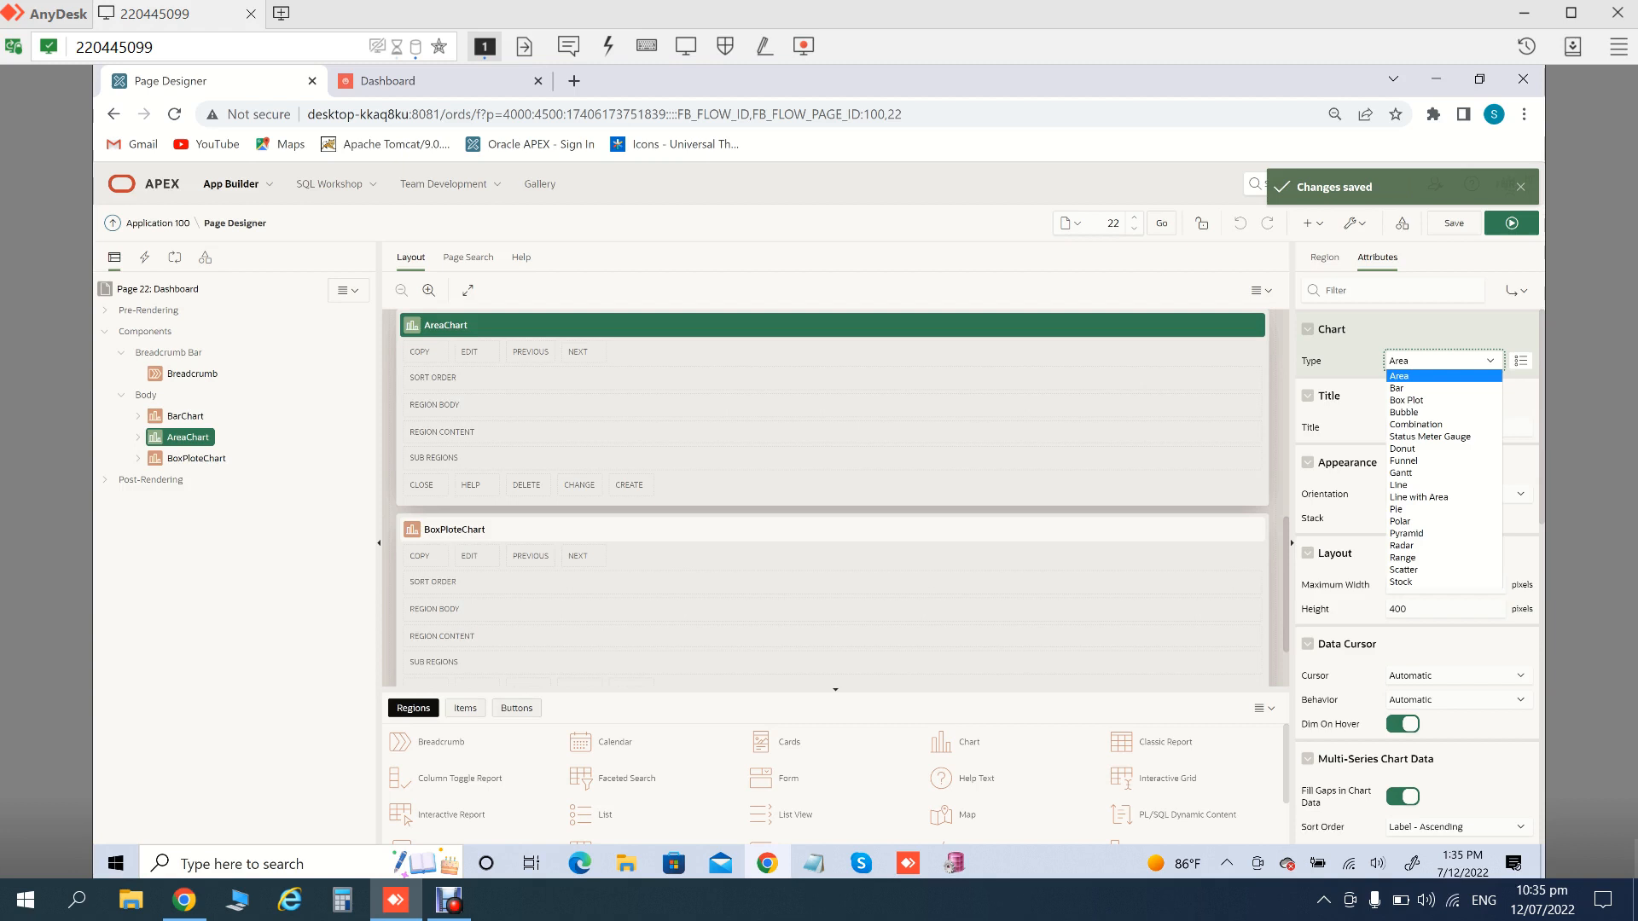
{"action": "left_click", "coordinate": [1419, 498]}
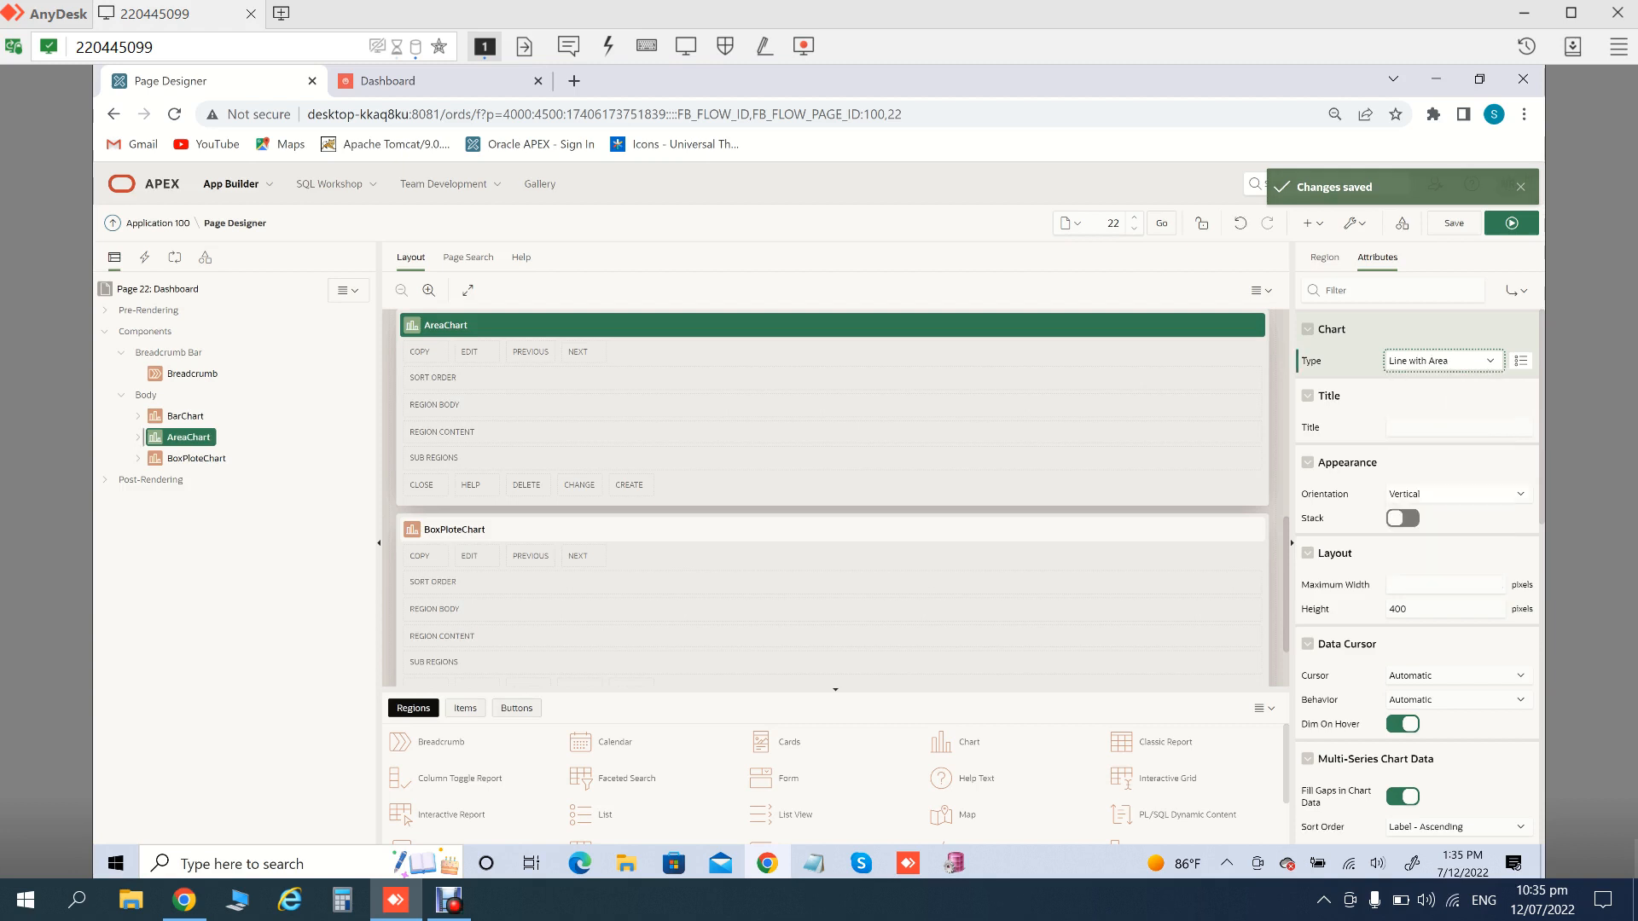
Save and run the page, scroll through the Dashboard's charts, then return to Page Designer
{"action": "left_click", "coordinate": [1511, 224]}
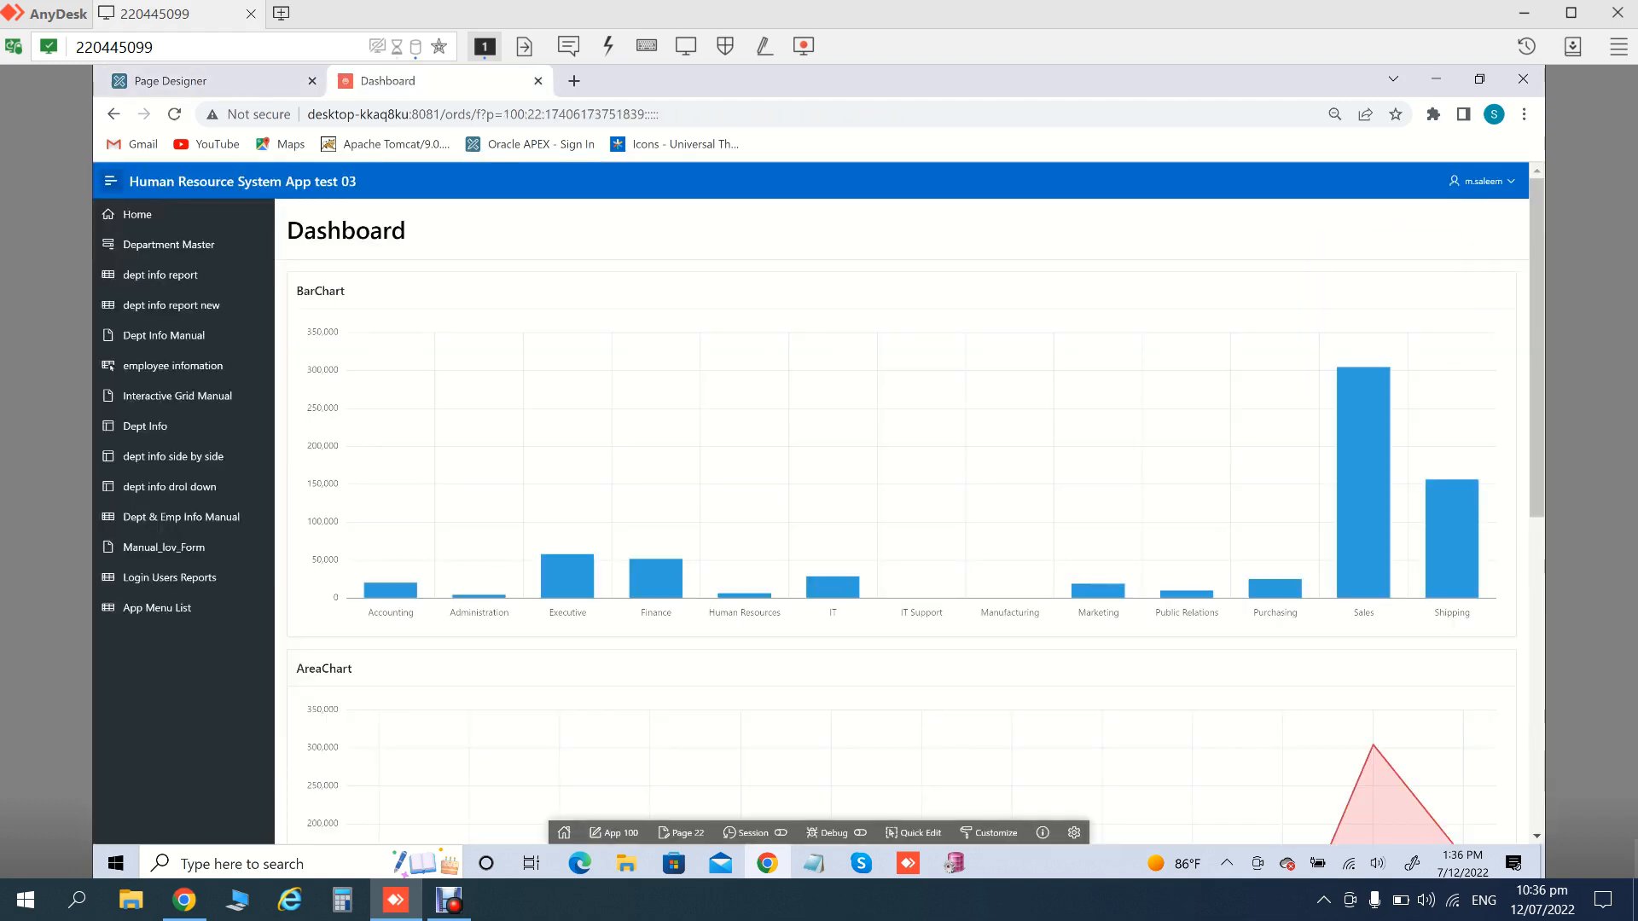
{"action": "scroll", "coordinate": [1275, 589], "scroll_direction": "down", "scroll_amount": 1}
{"action": "scroll", "coordinate": [896, 512], "scroll_direction": "down", "scroll_amount": 2}
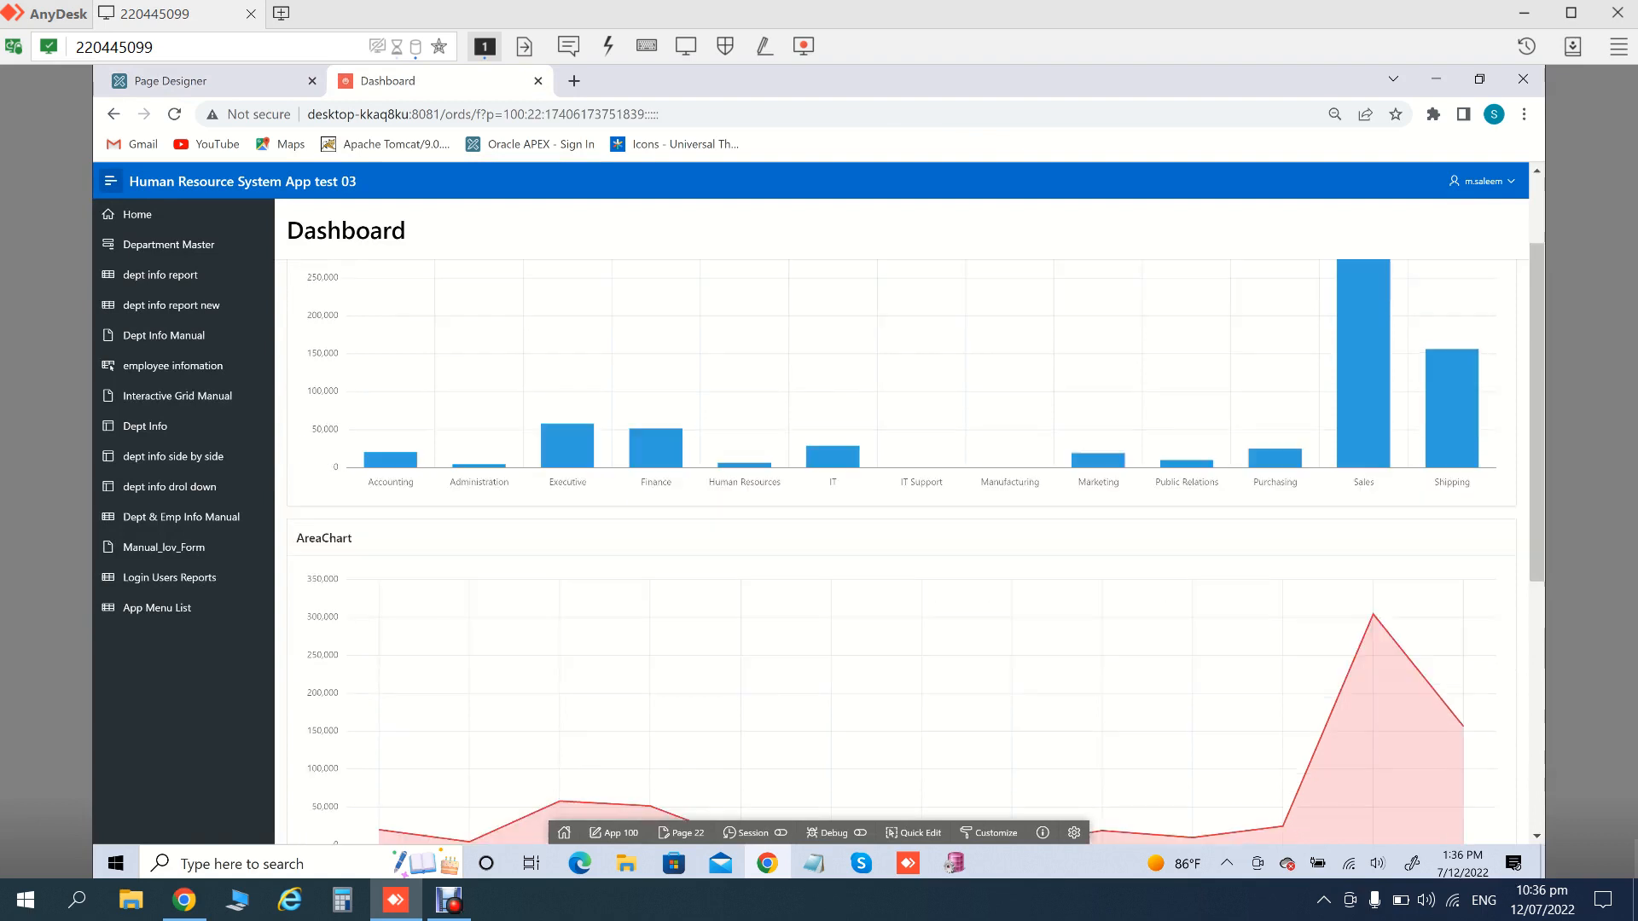
{"action": "scroll", "coordinate": [896, 512], "scroll_direction": "down", "scroll_amount": 5}
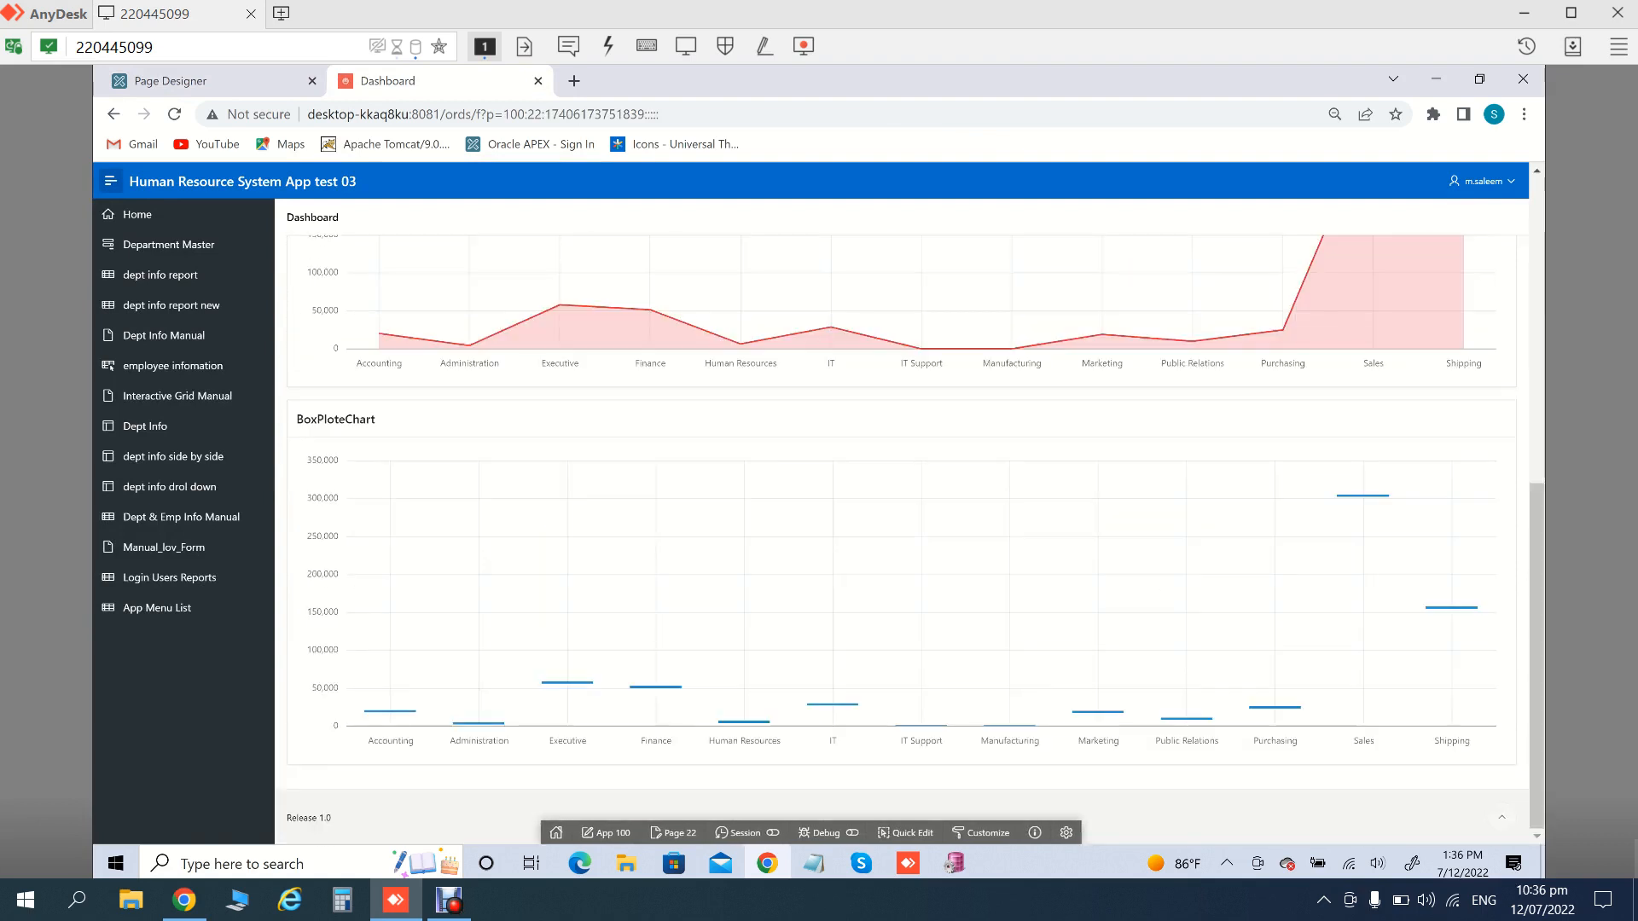
{"action": "scroll", "coordinate": [896, 512], "scroll_direction": "up", "scroll_amount": 2}
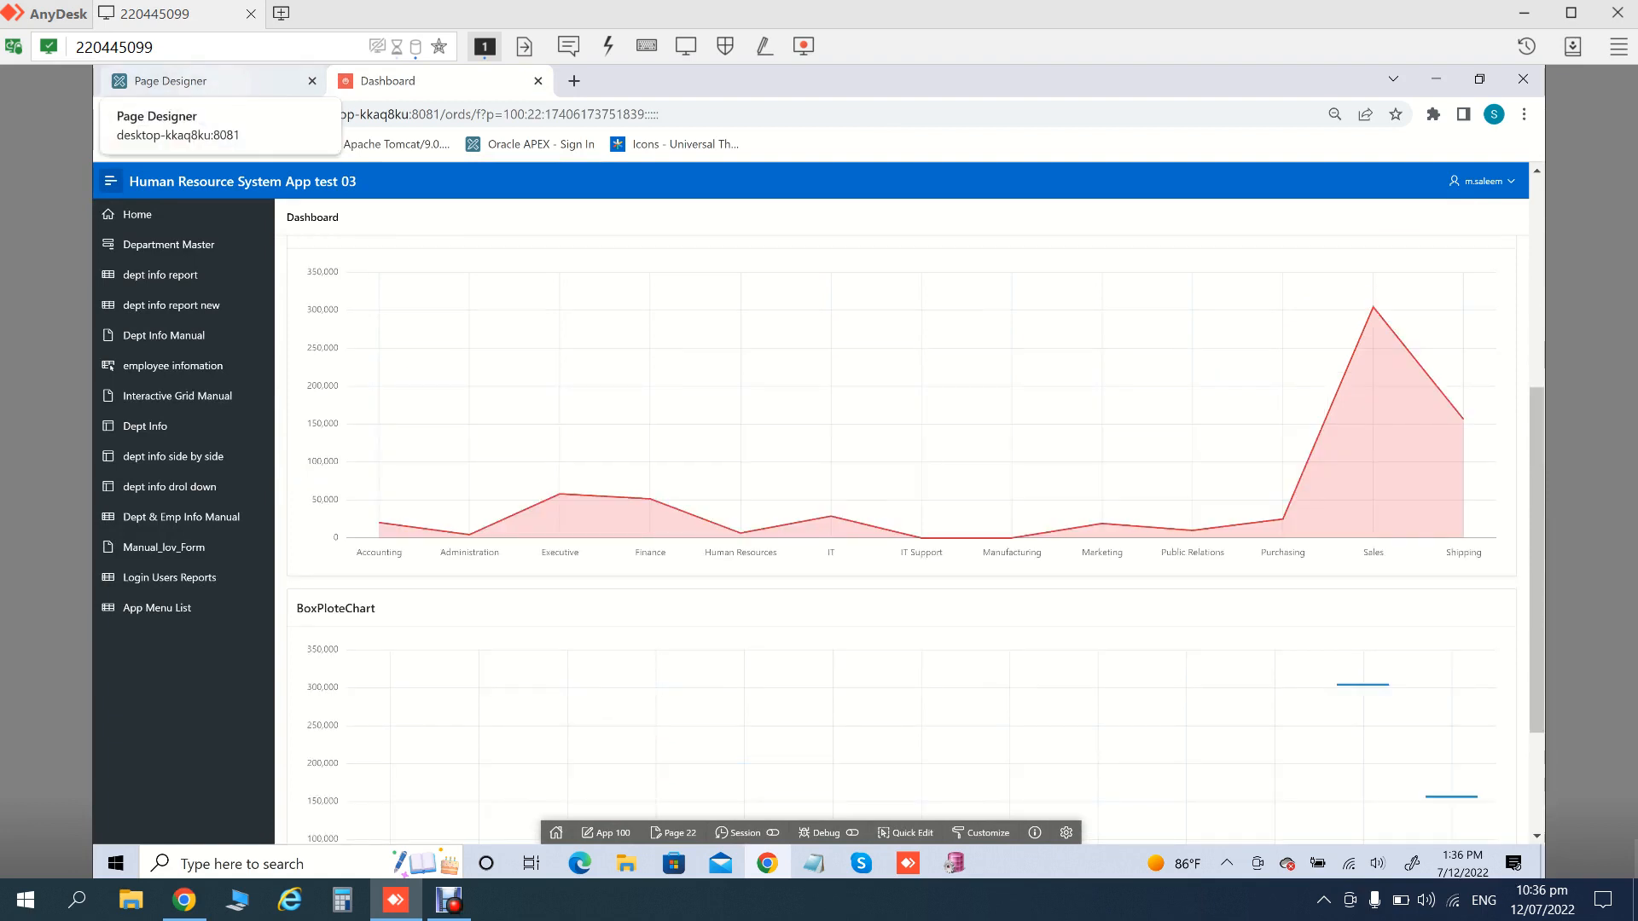
{"action": "left_click", "coordinate": [170, 81]}
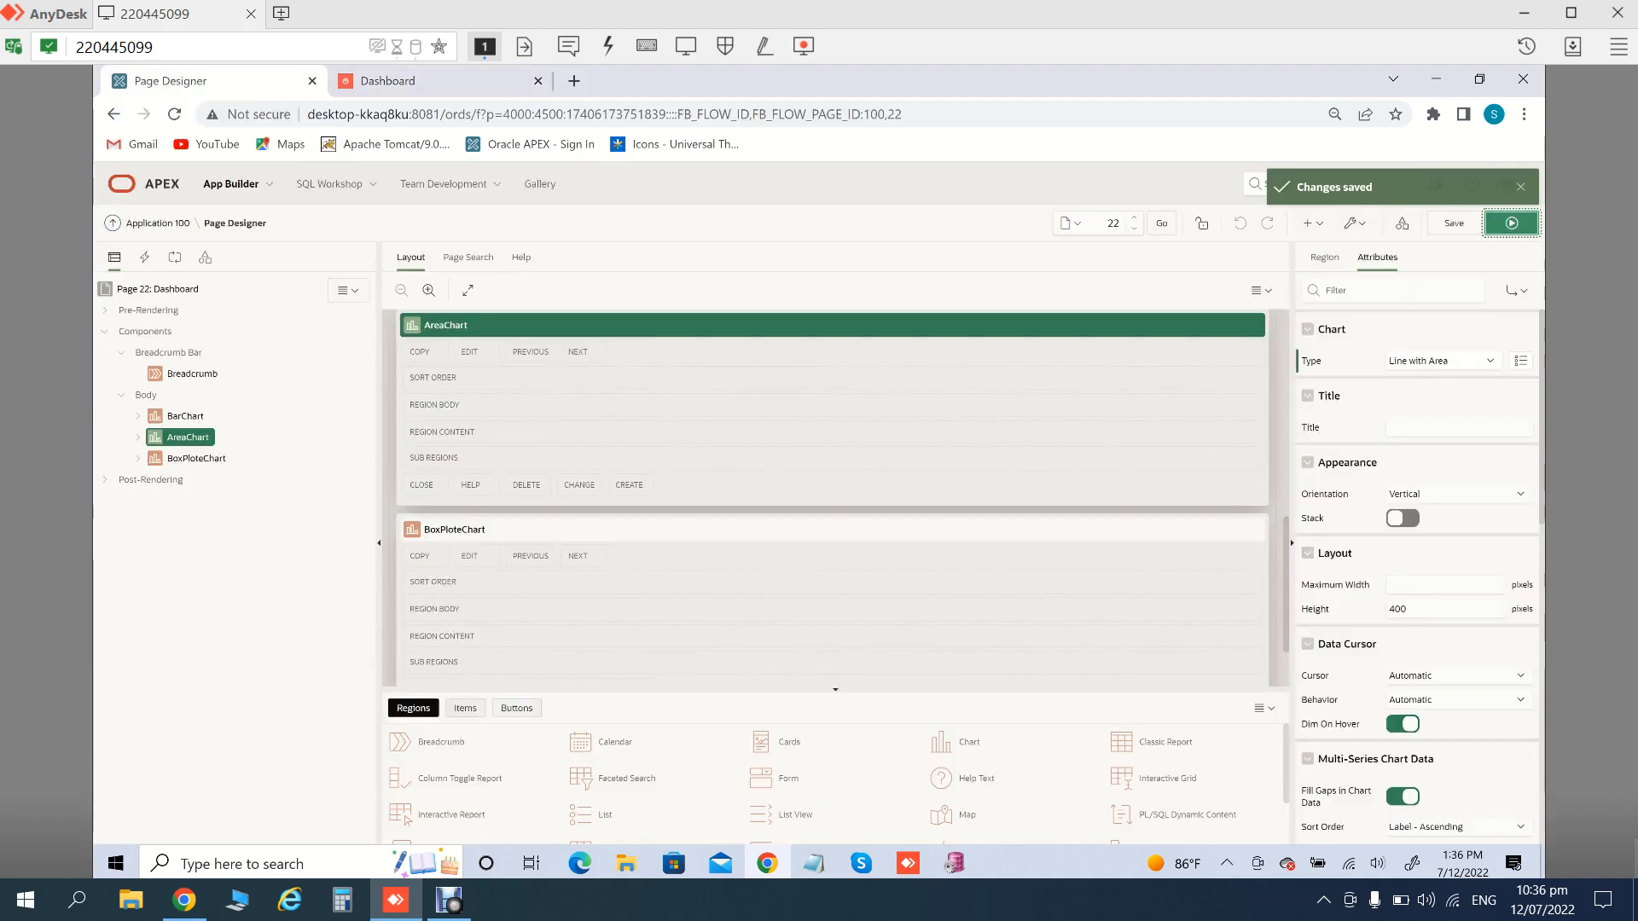
Switch the AreaChart back to the Area type and check its solid fill on the Dashboard
{"action": "left_click", "coordinate": [1444, 361]}
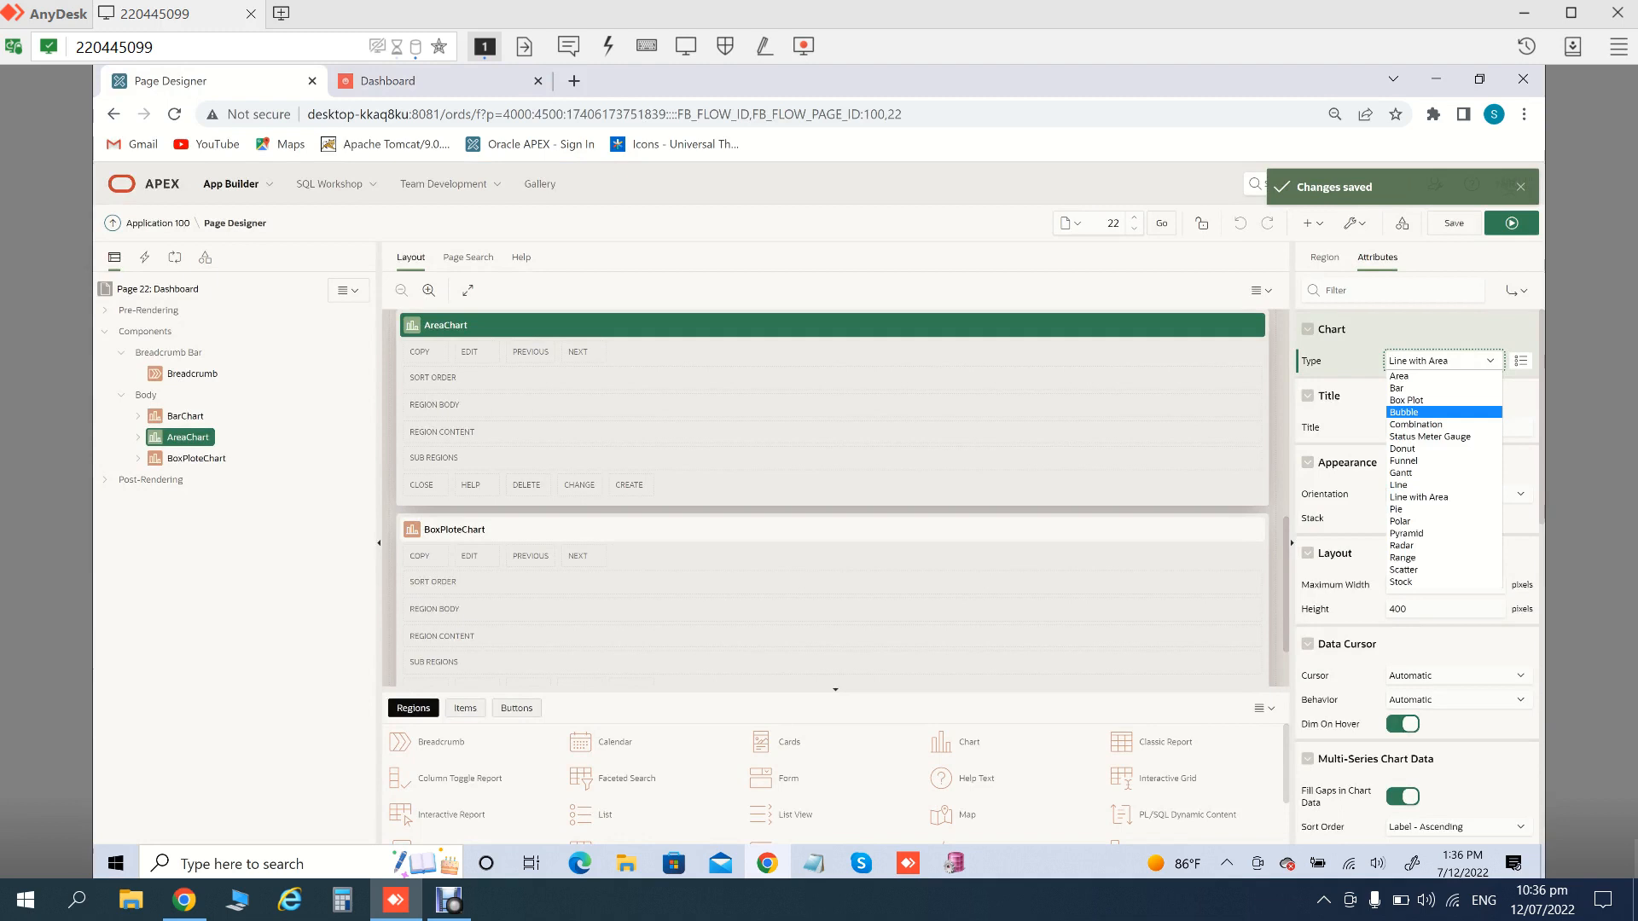
{"action": "left_click", "coordinate": [1400, 376]}
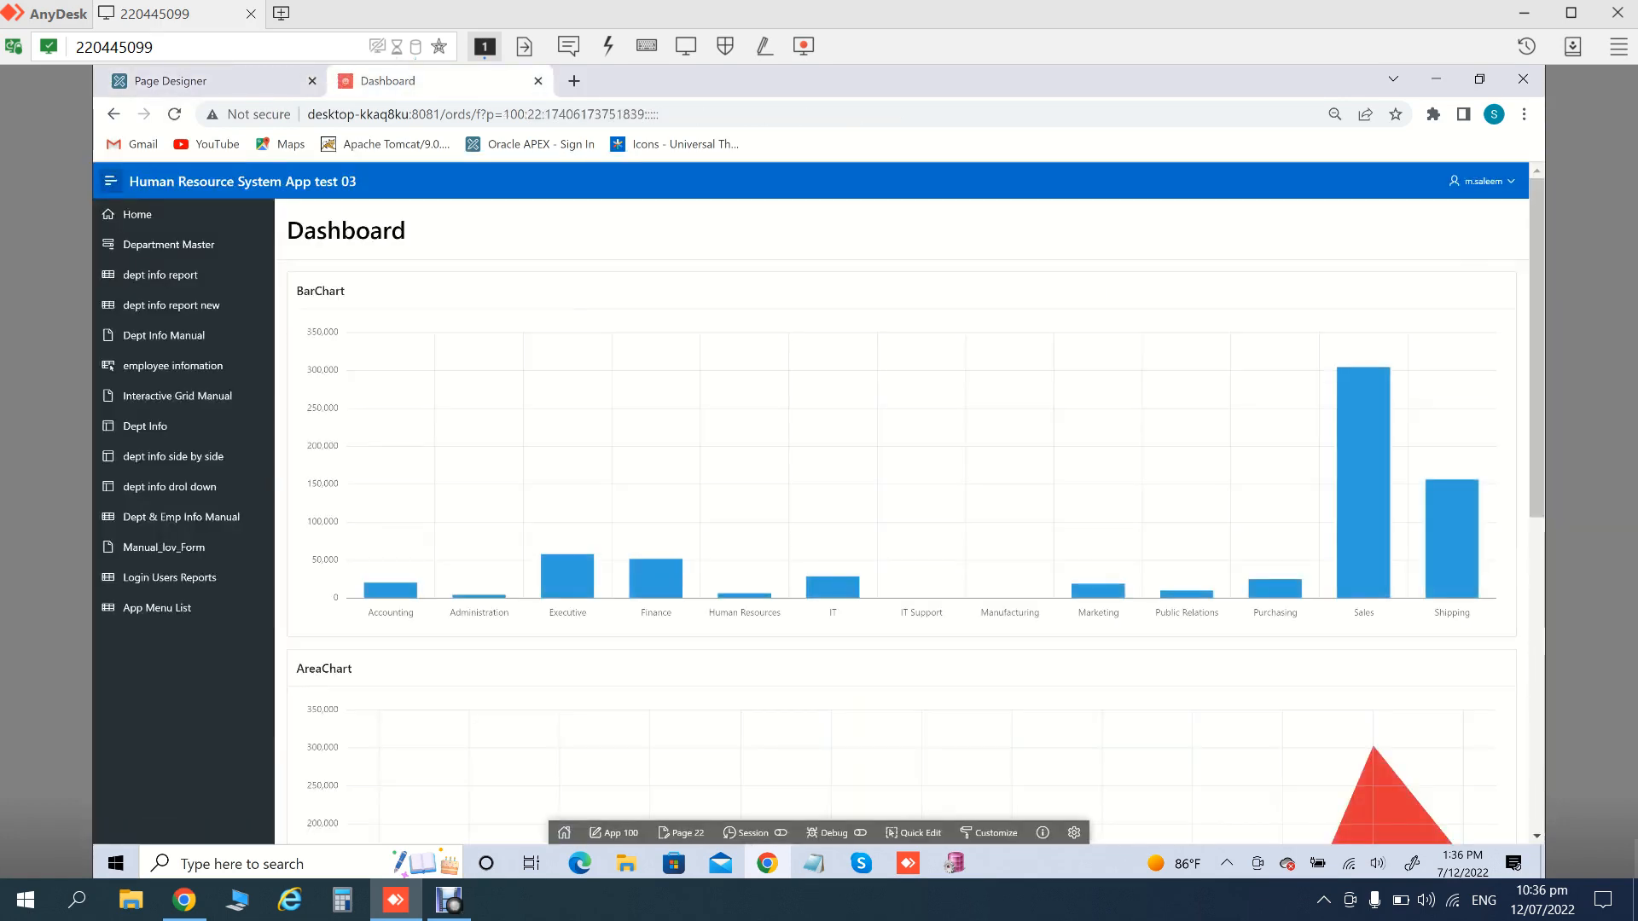
{"action": "scroll", "coordinate": [896, 512], "scroll_direction": "down", "scroll_amount": 4}
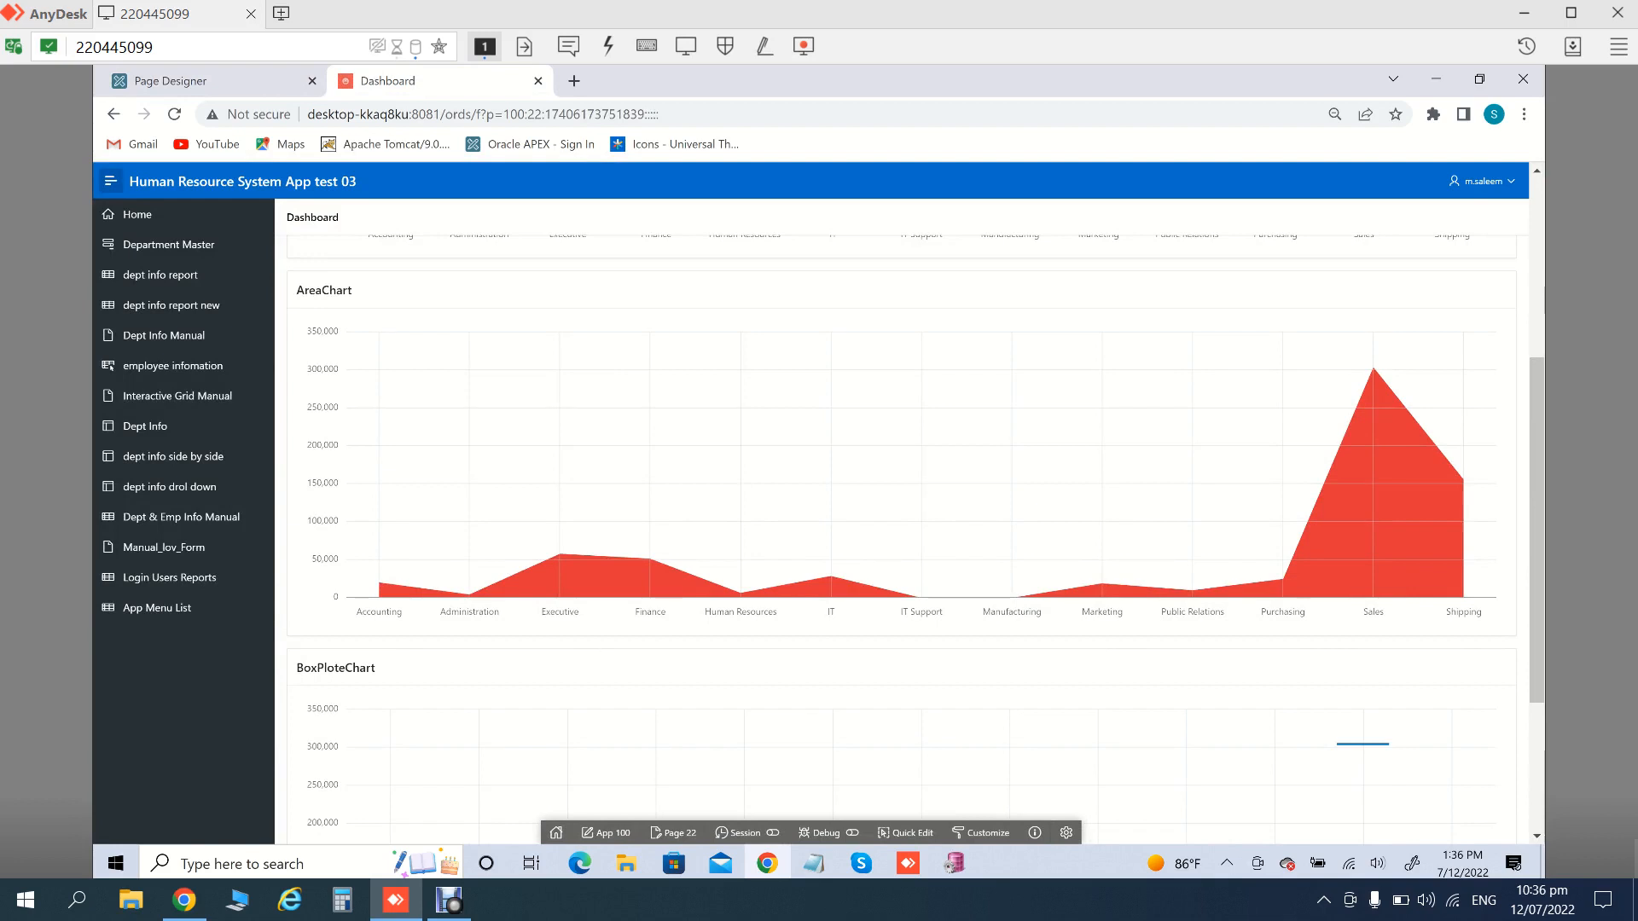
{"action": "left_click", "coordinate": [190, 82]}
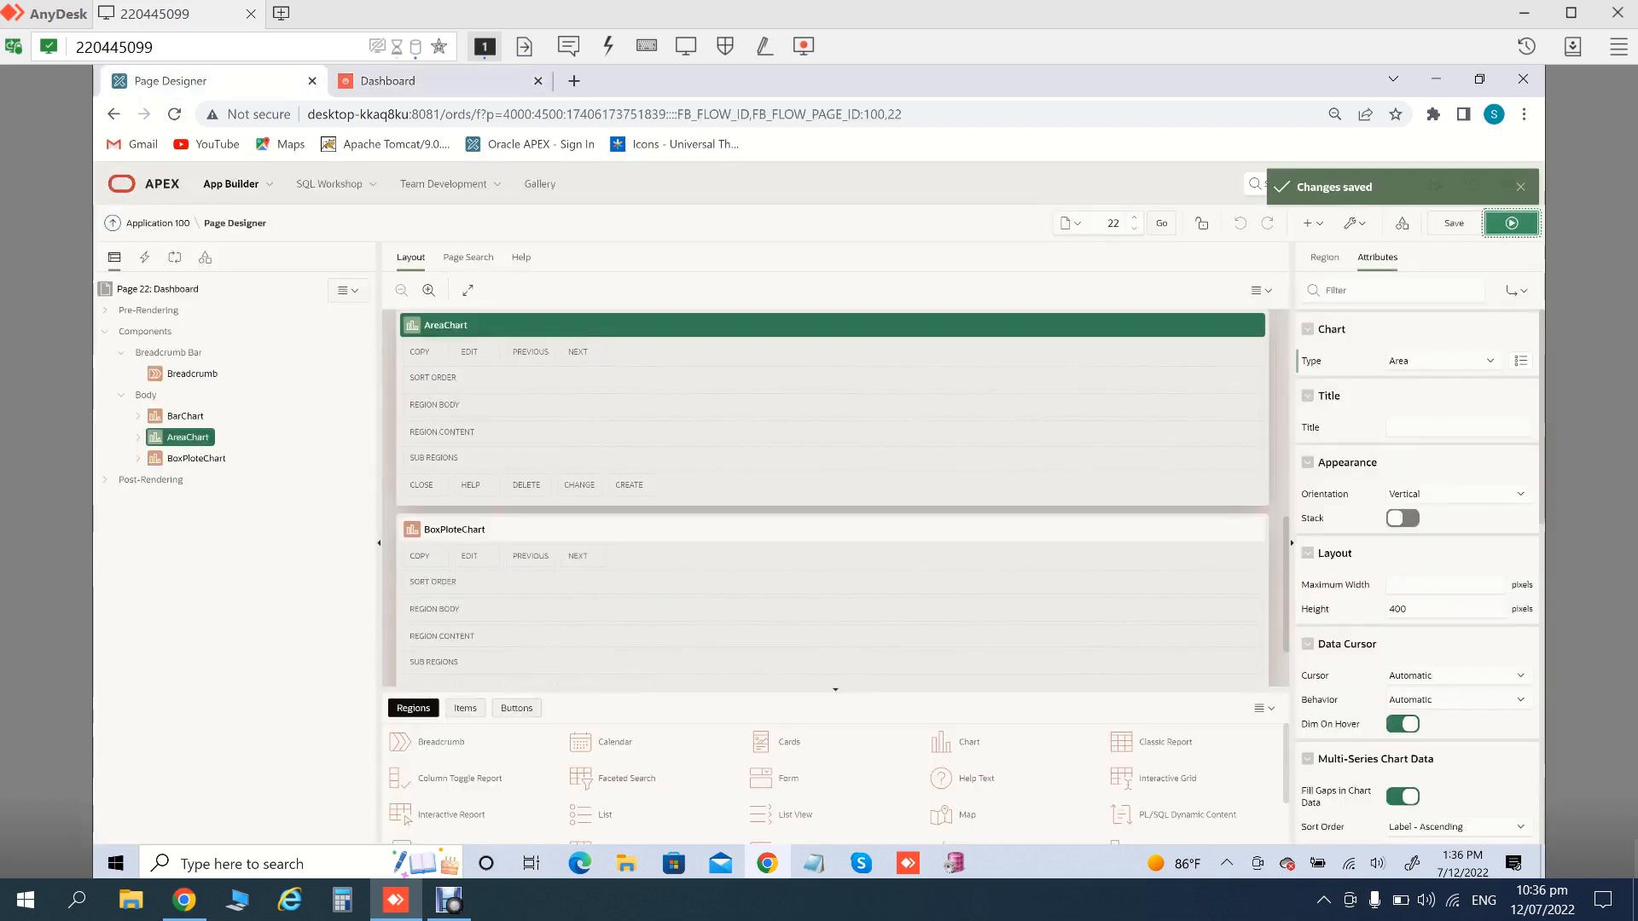
Create a new Static Content region titled New under the page Body
{"action": "right_click", "coordinate": [146, 395]}
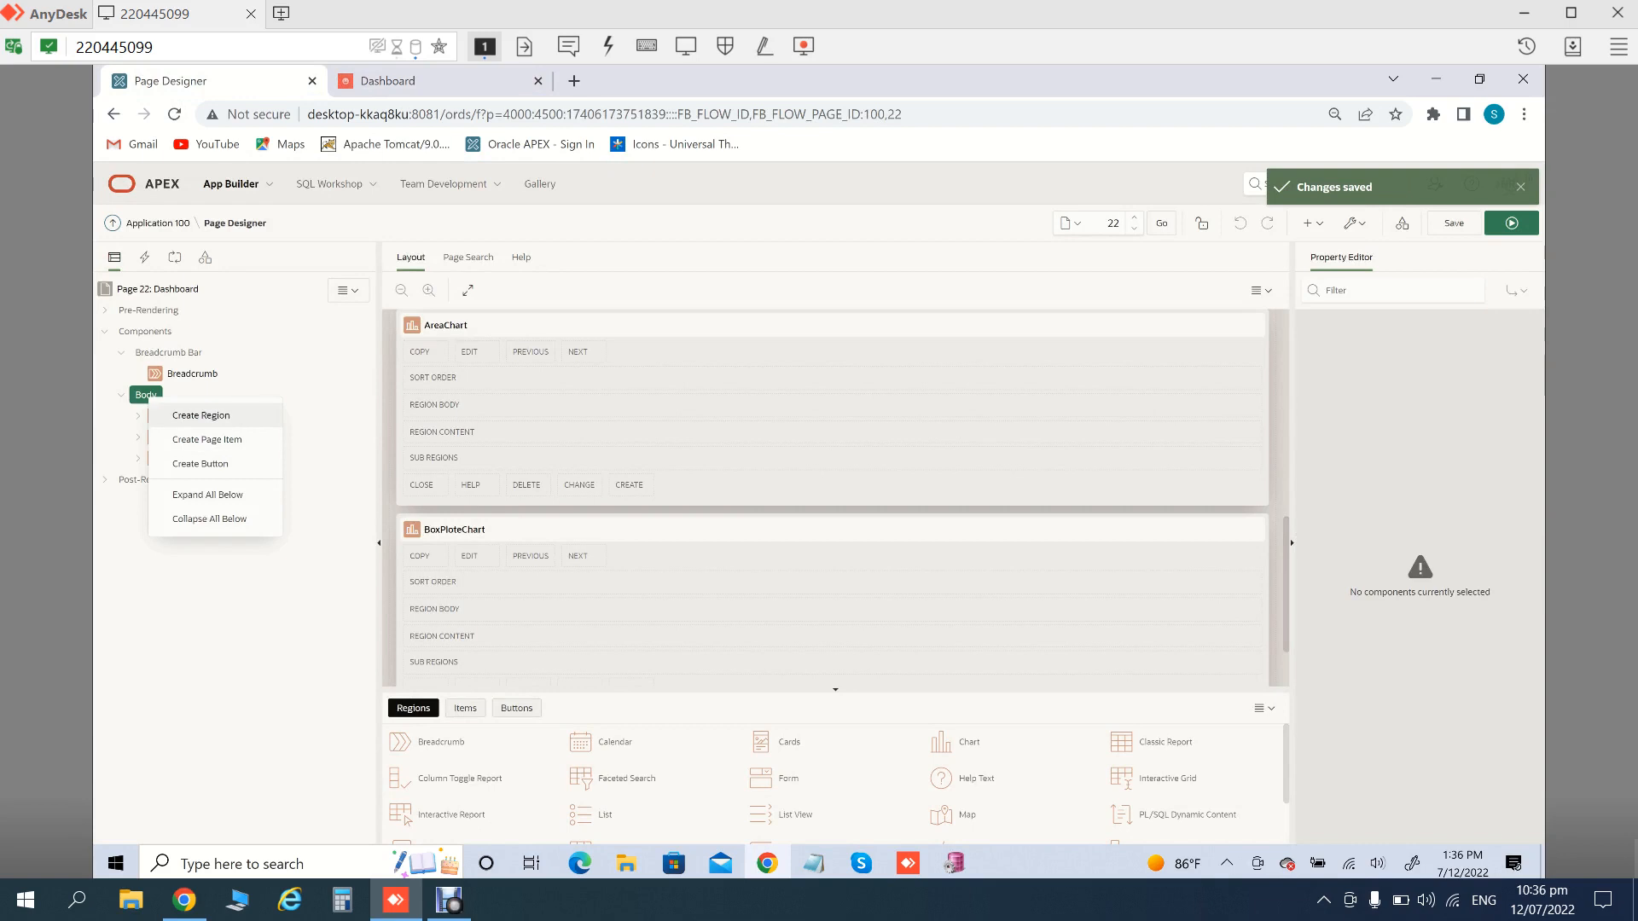
{"action": "left_click", "coordinate": [202, 416]}
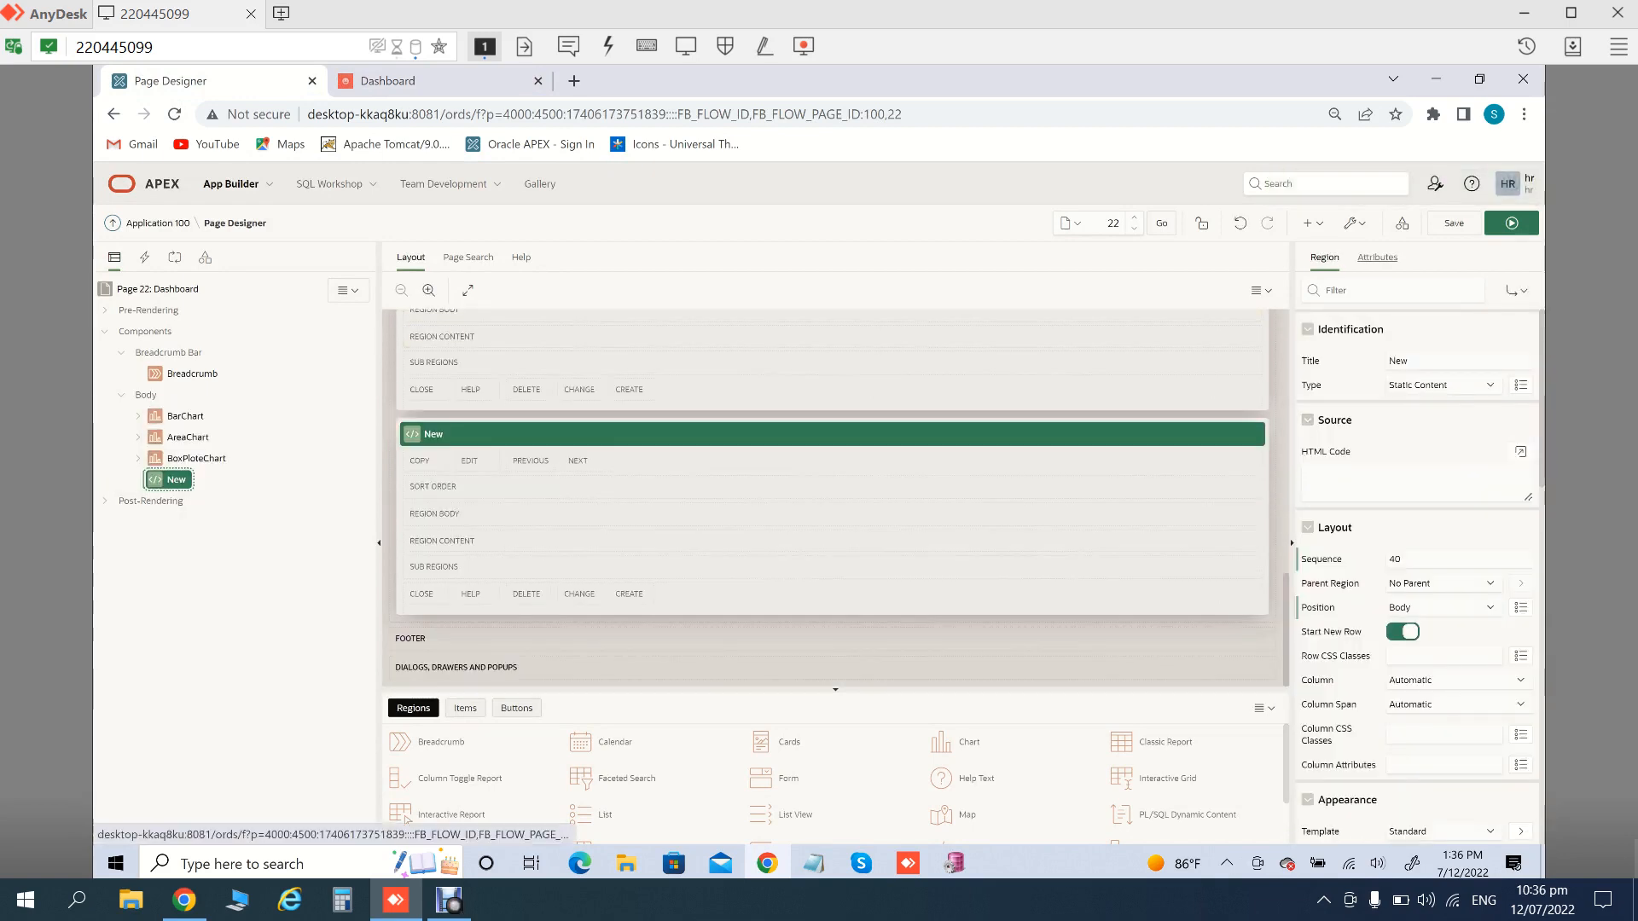
{"action": "left_click", "coordinate": [1377, 257]}
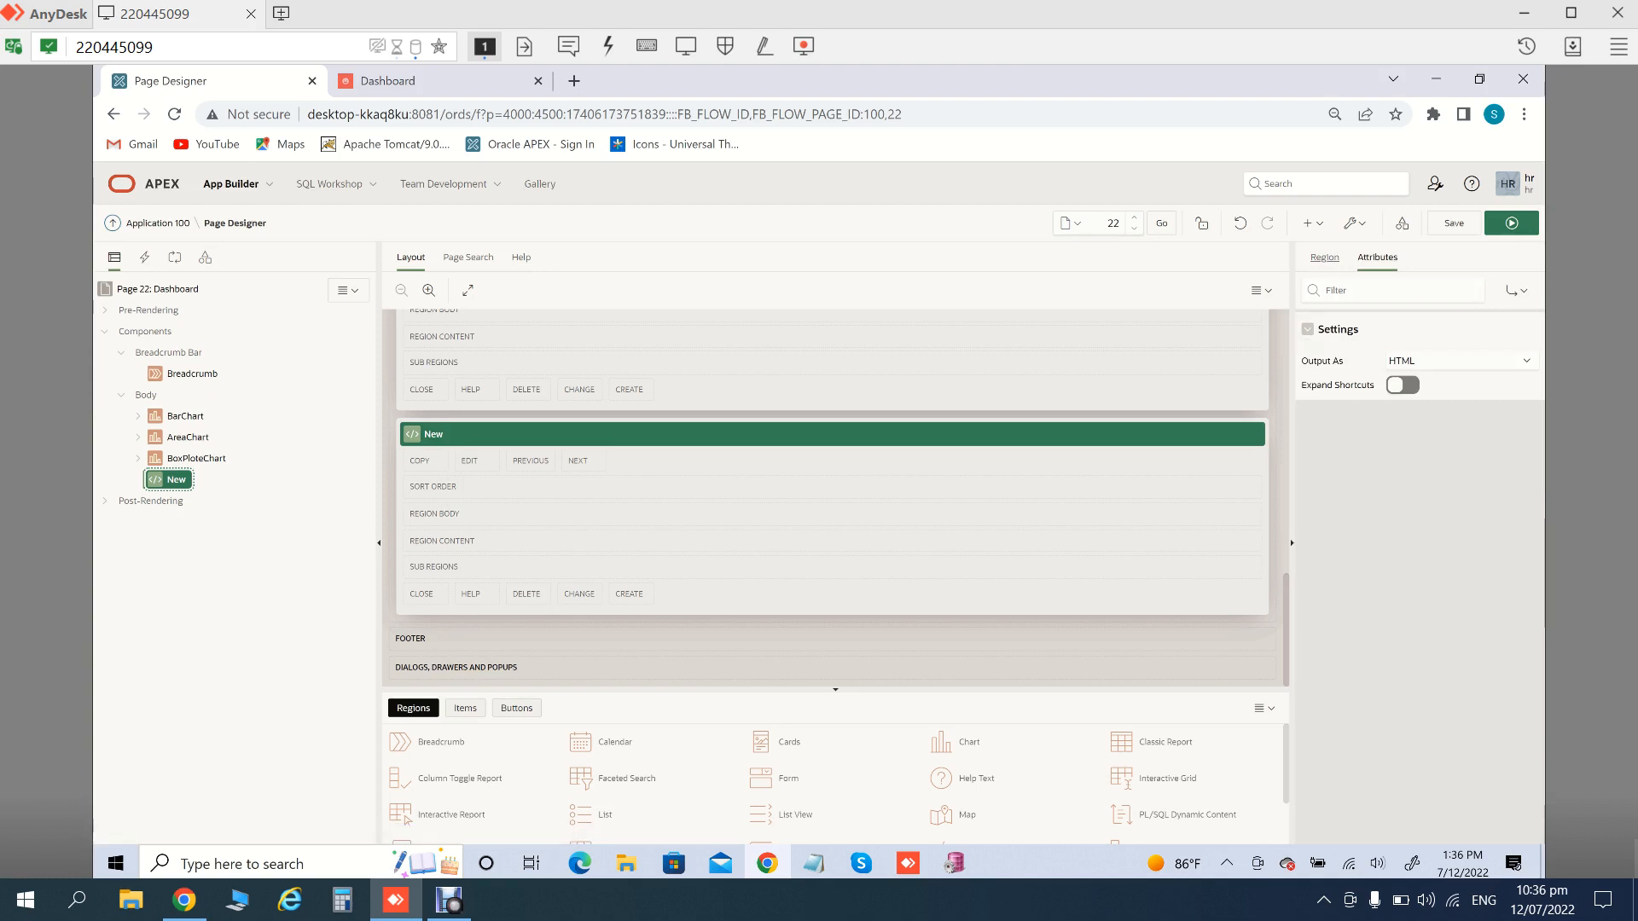
Change the fourth region's type to Chart and set its chart type to Bubble
{"action": "left_click", "coordinate": [1324, 258]}
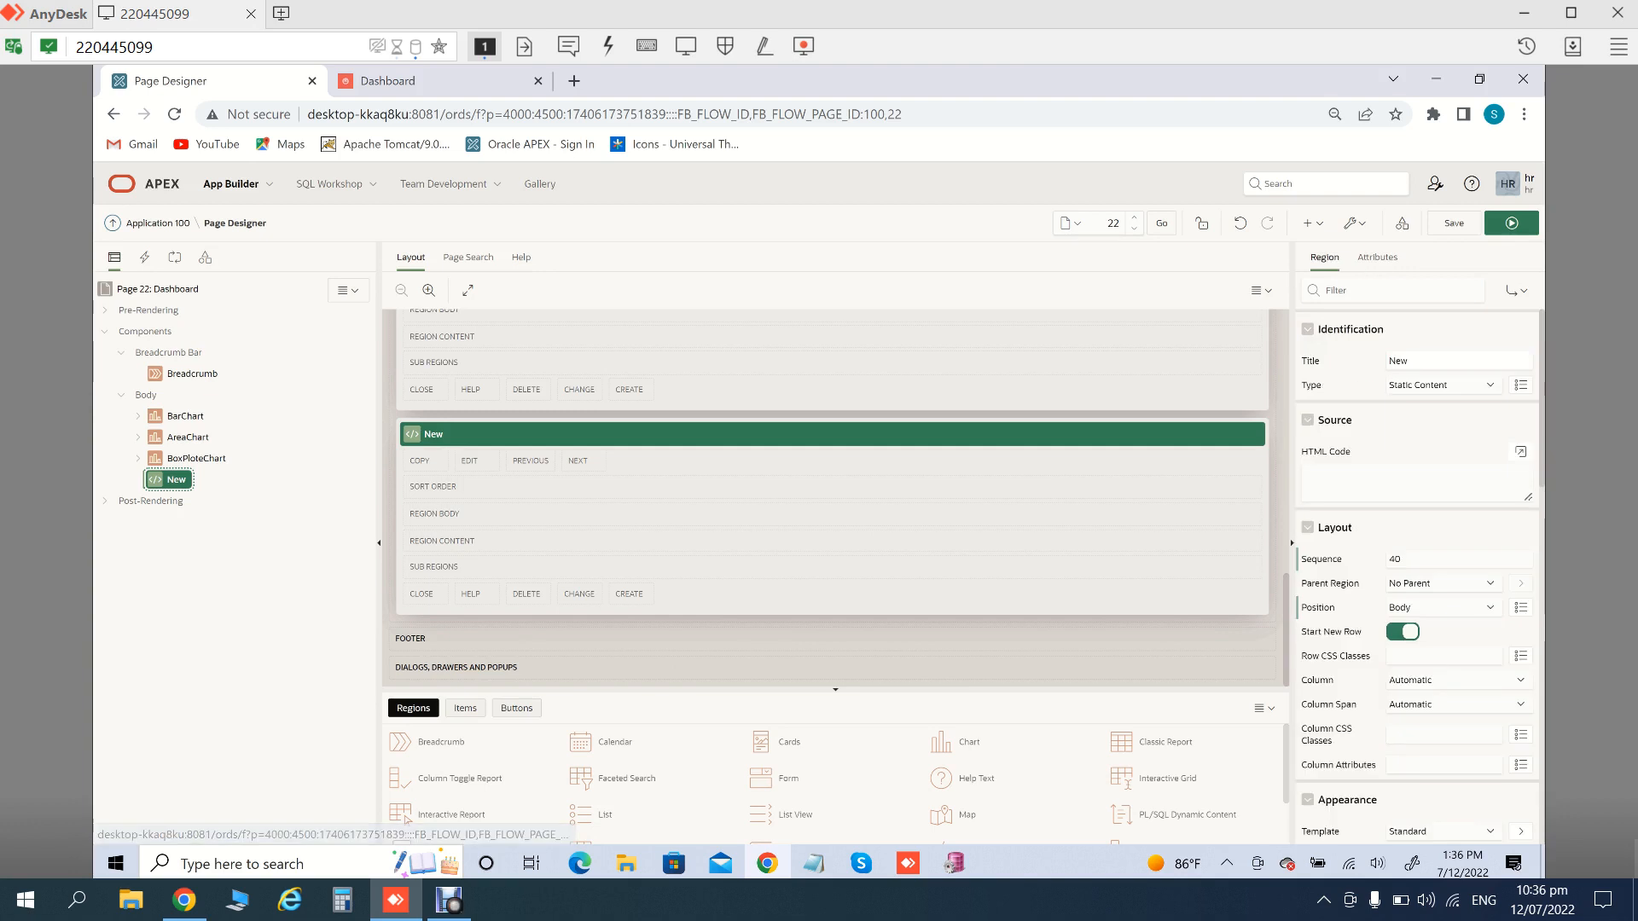
{"action": "left_click", "coordinate": [1420, 361]}
{"action": "left_click", "coordinate": [1443, 385]}
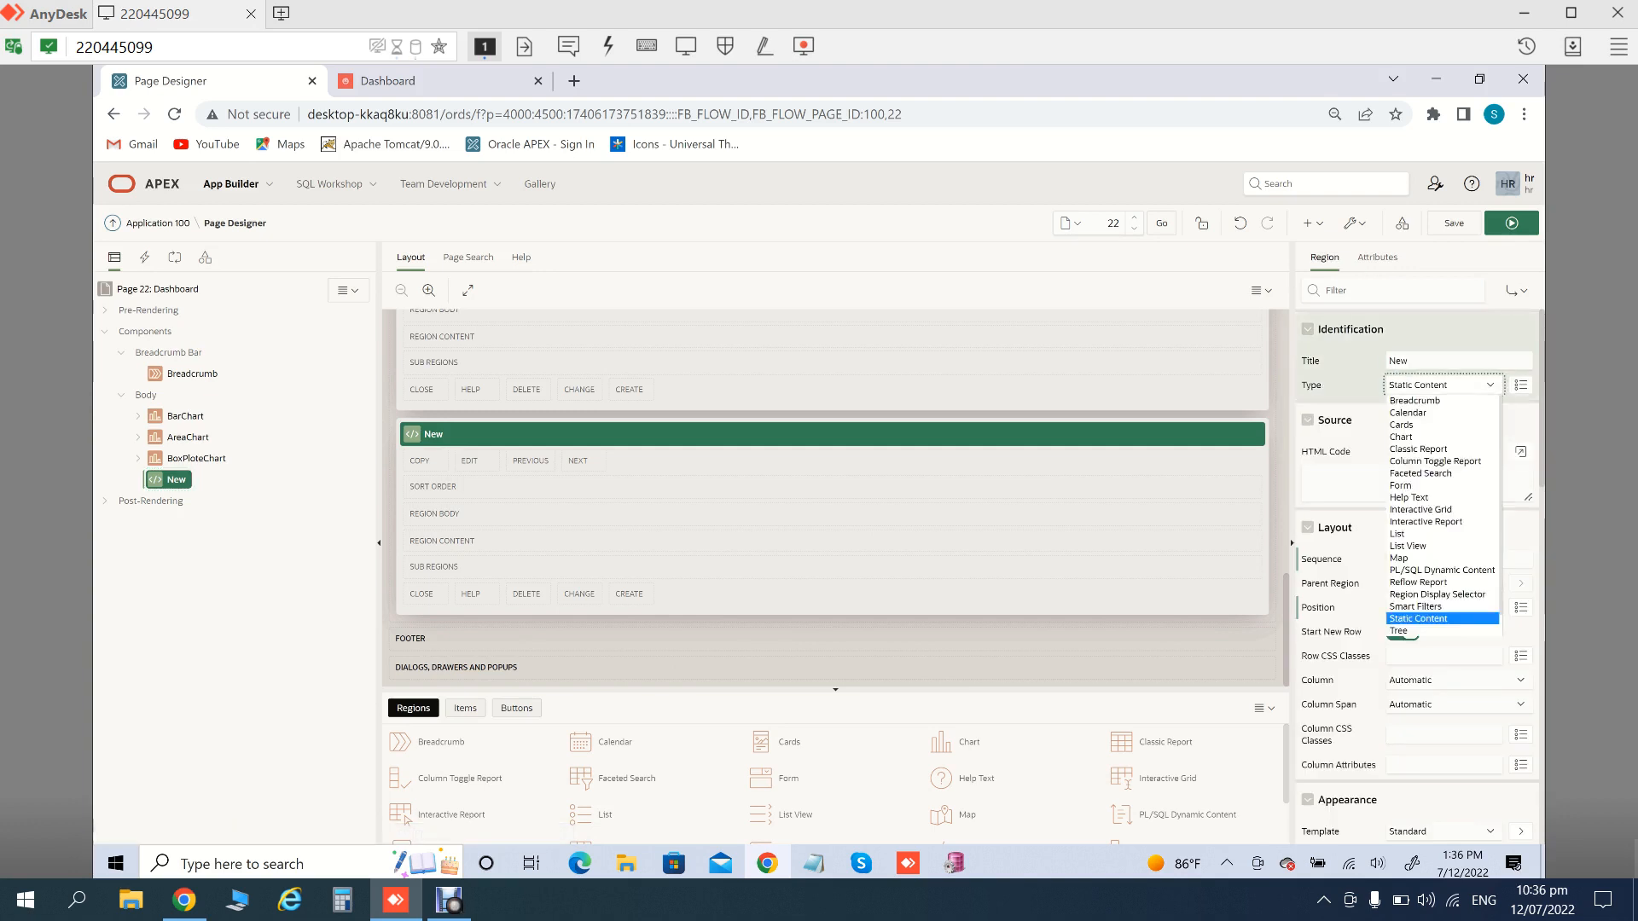
{"action": "left_click", "coordinate": [1402, 437]}
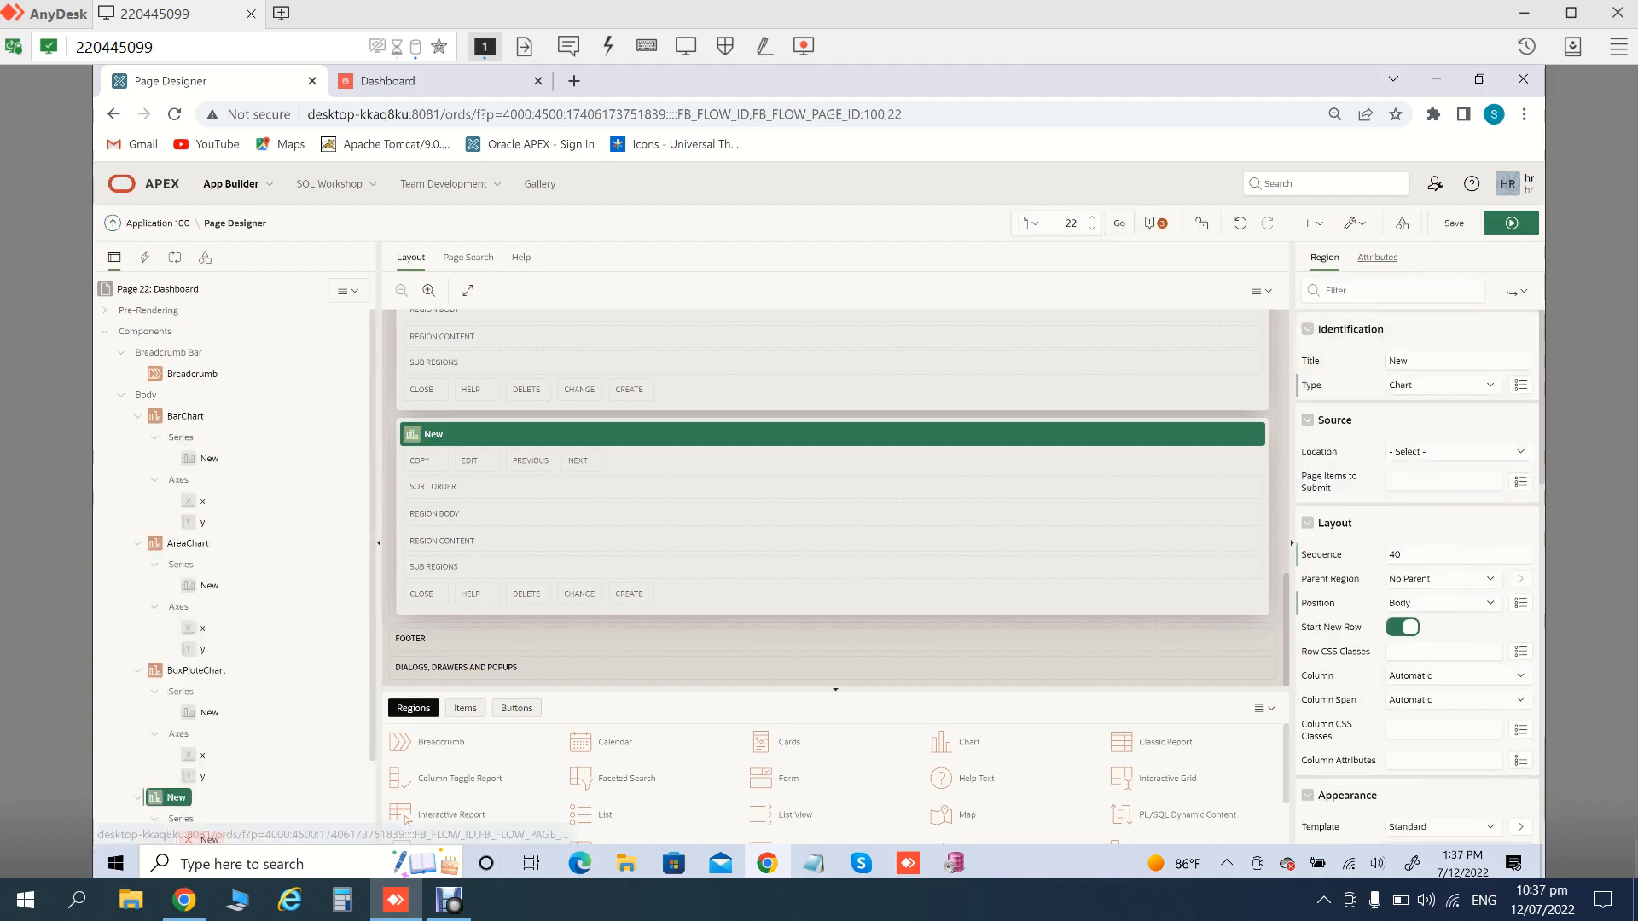
{"action": "left_click", "coordinate": [1377, 257]}
{"action": "left_click", "coordinate": [1443, 361]}
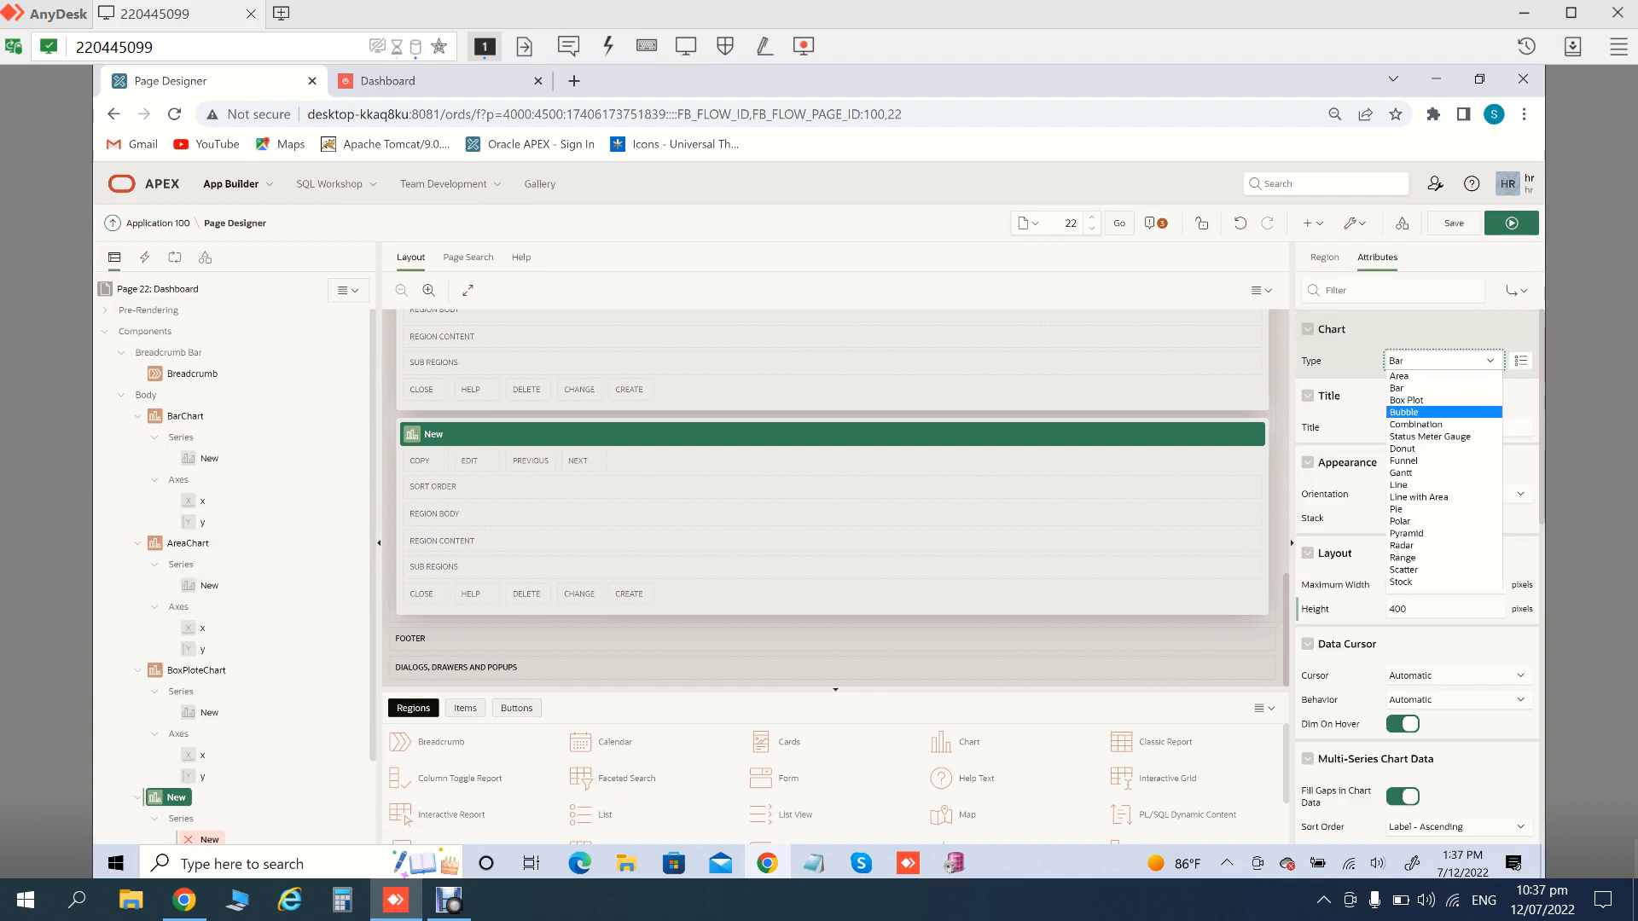
{"action": "left_click", "coordinate": [1404, 412]}
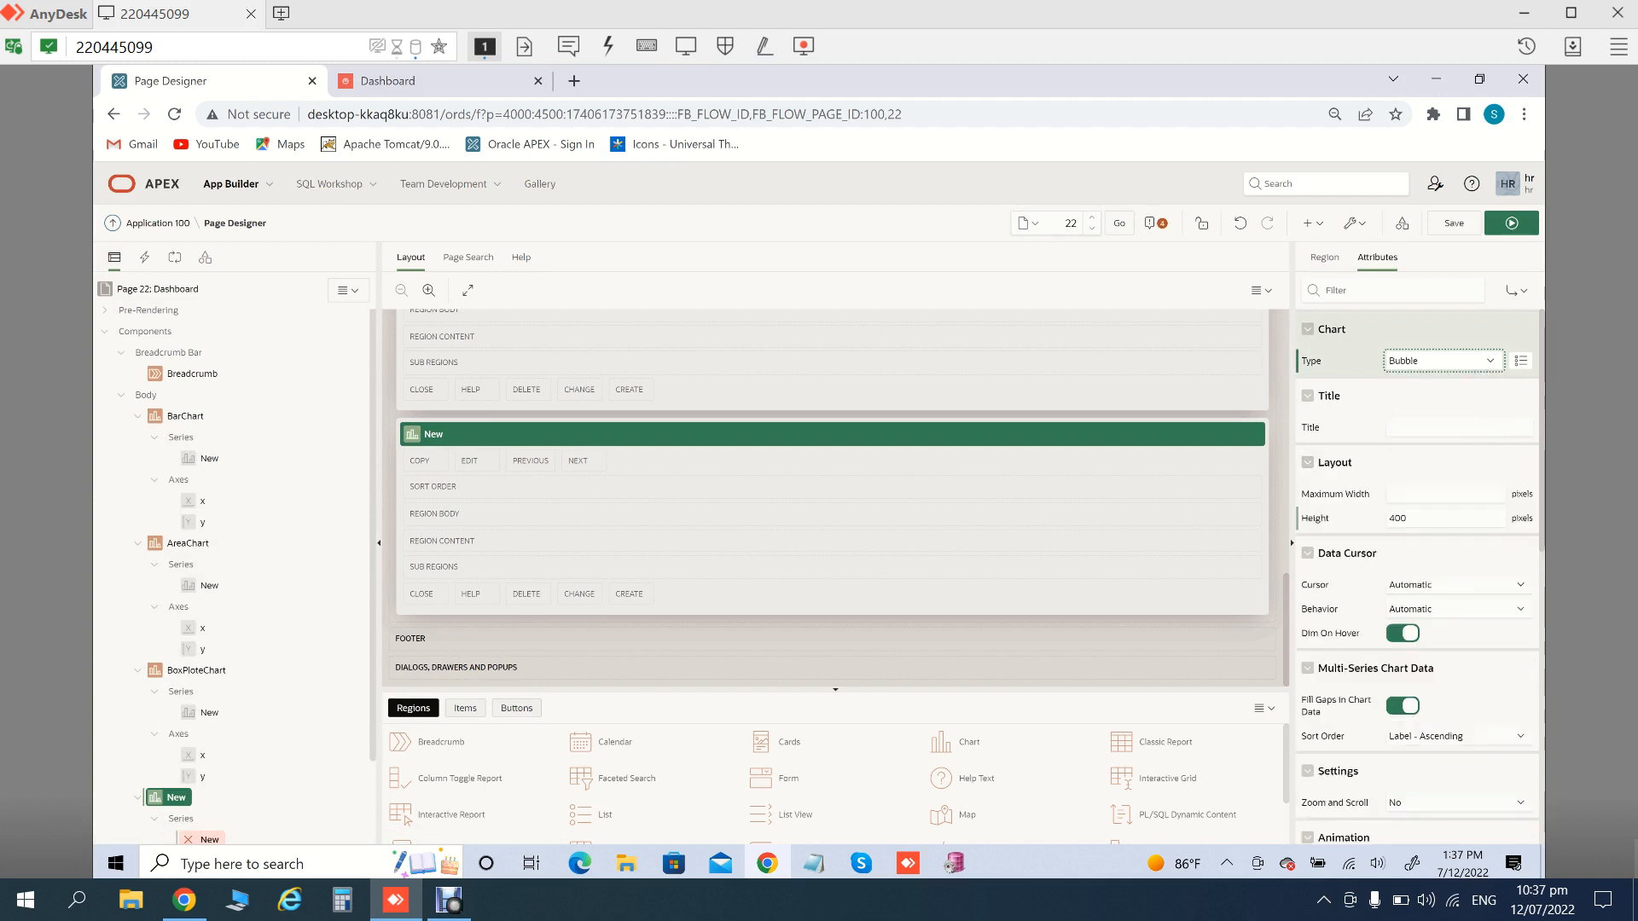
{"action": "scroll", "coordinate": [235, 555], "scroll_direction": "down", "scroll_amount": 3}
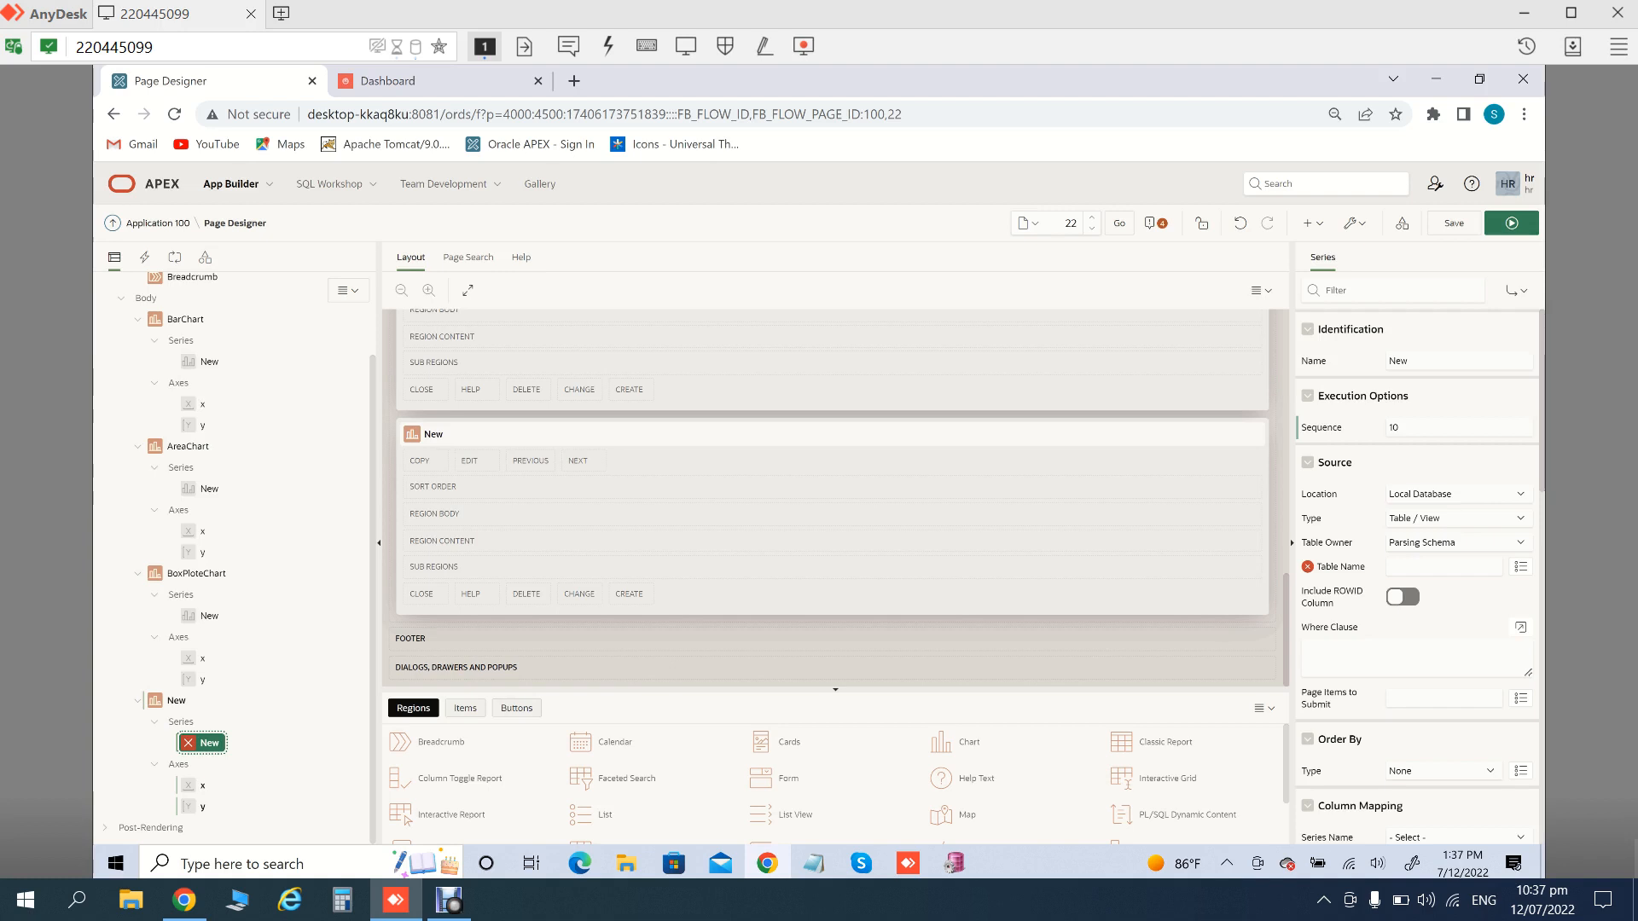
Set the Bubble series source to SQL Query and paste the department salary-total query
{"action": "left_click", "coordinate": [1458, 518]}
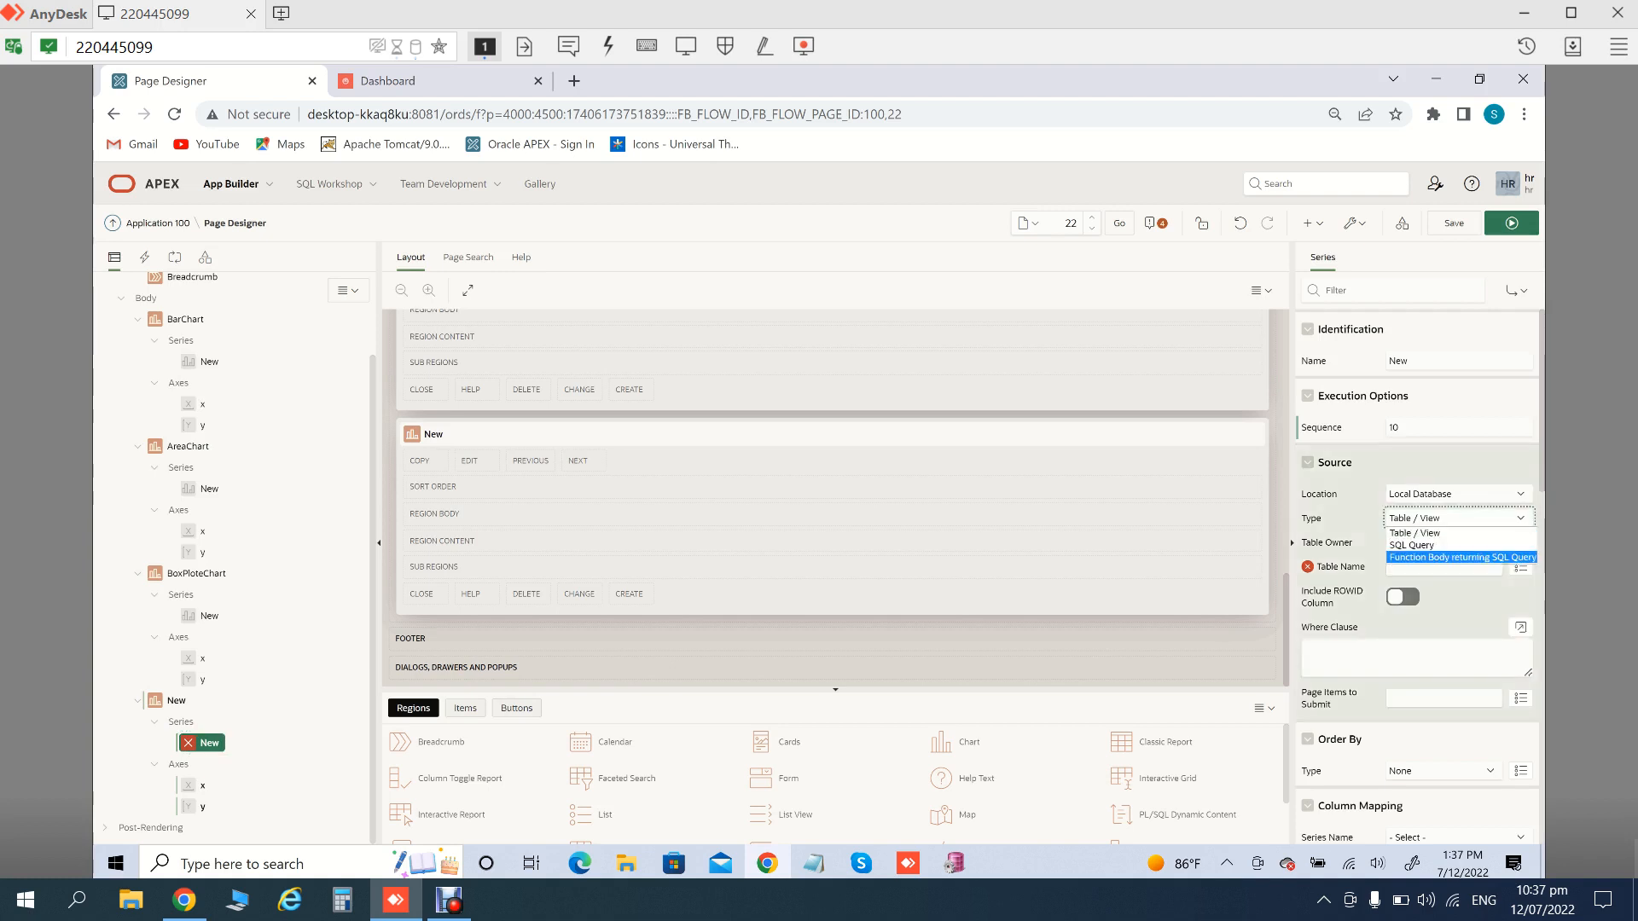
{"action": "left_click", "coordinate": [1412, 545]}
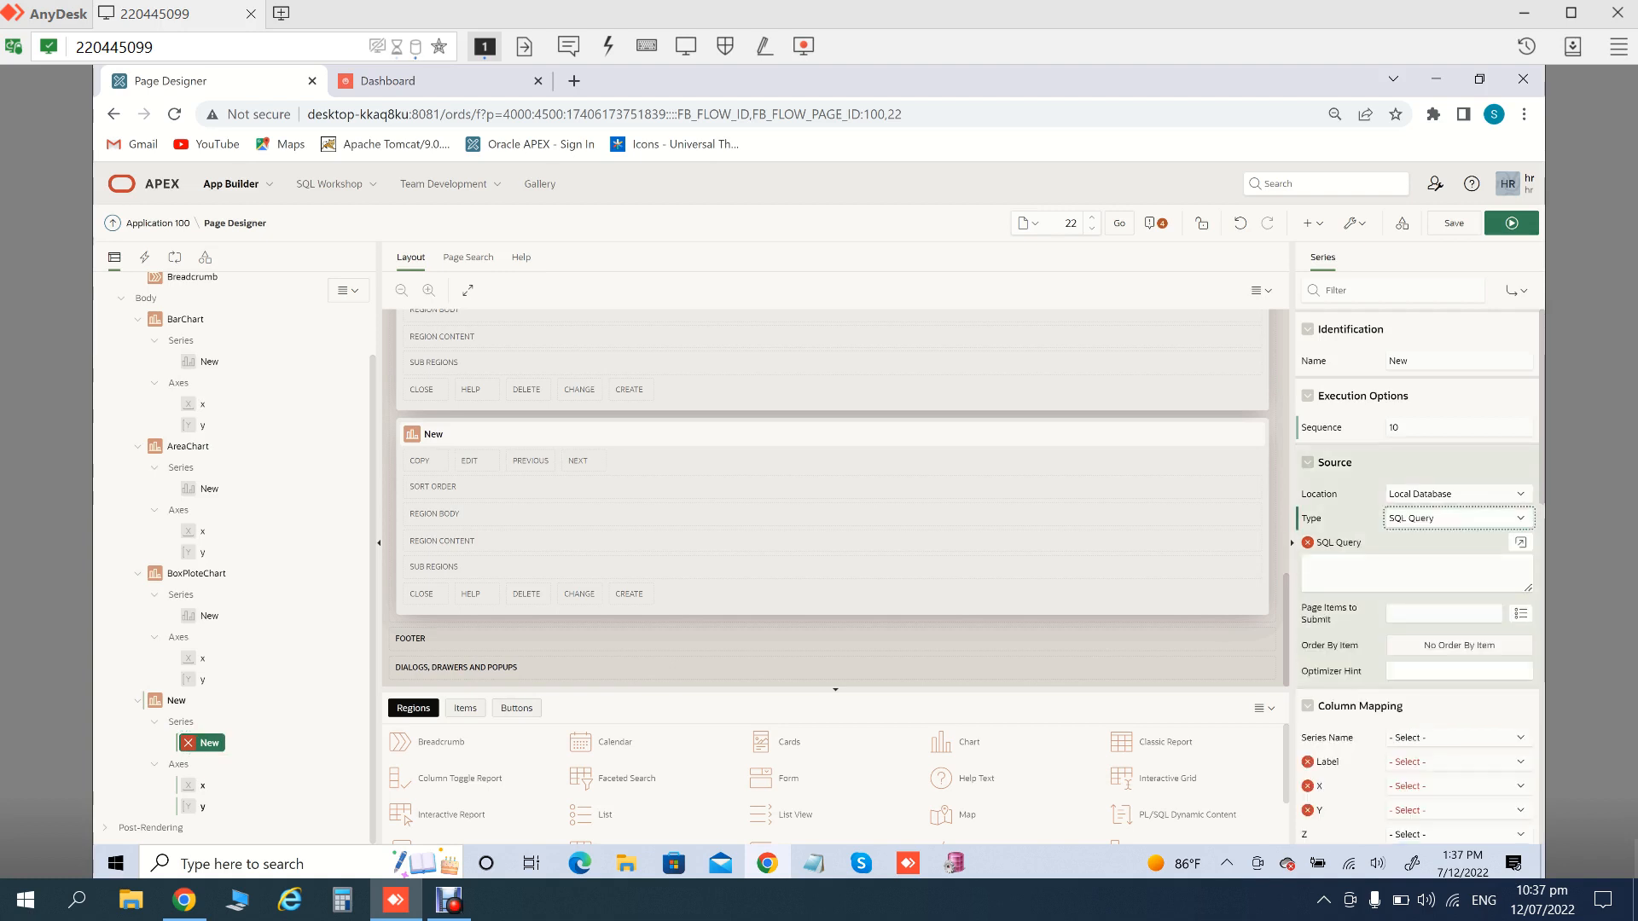
{"action": "left_click", "coordinate": [1459, 646]}
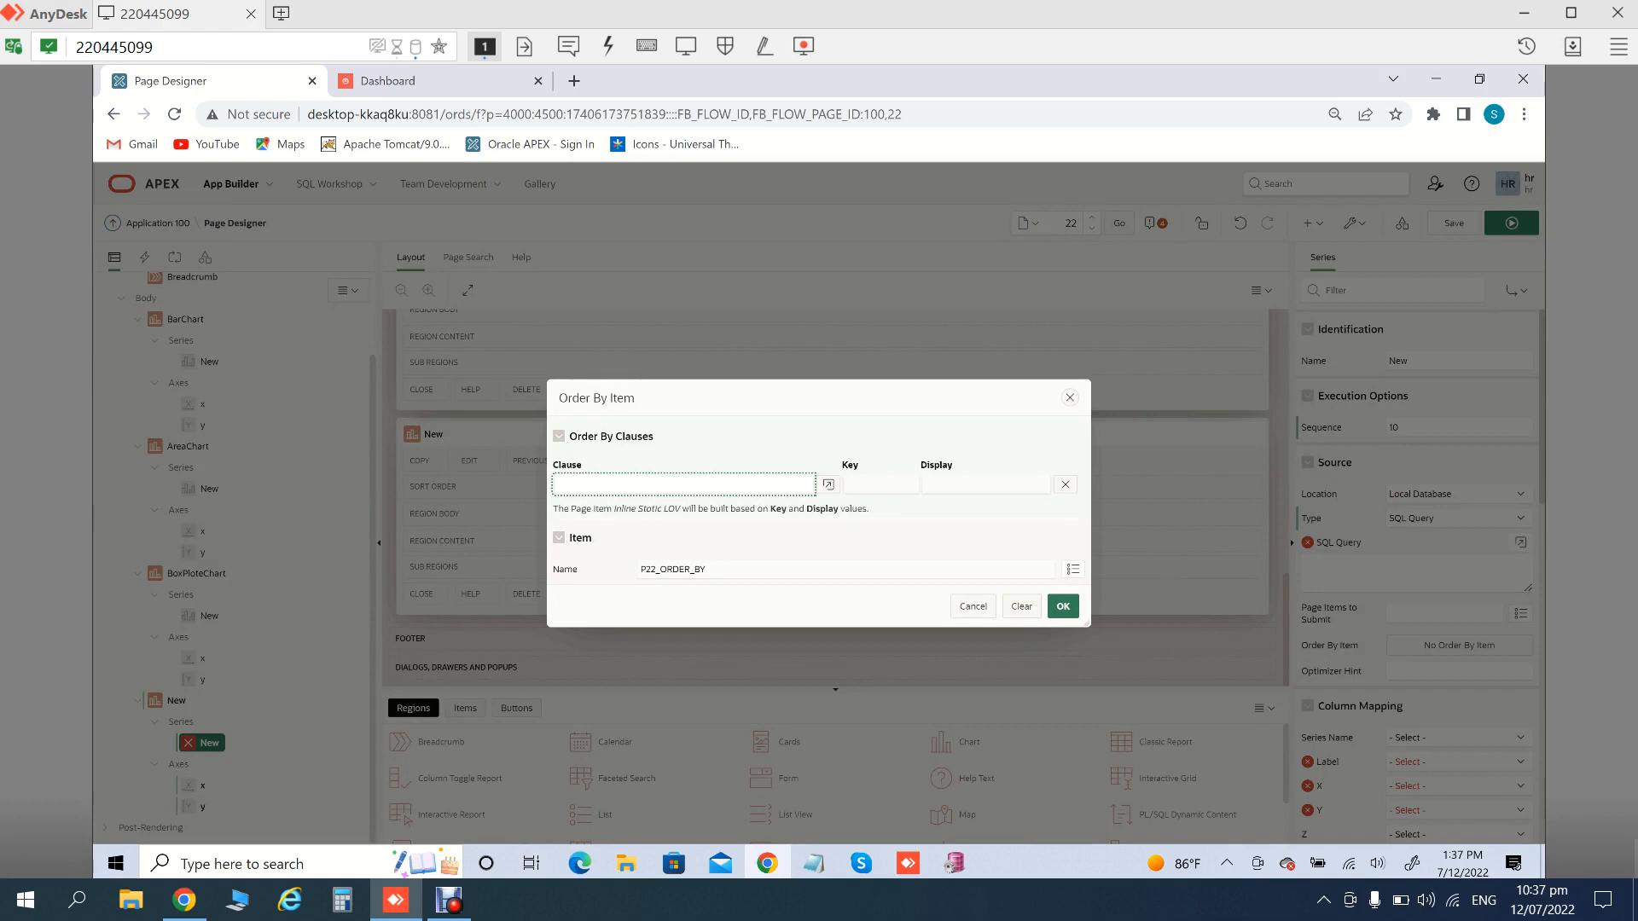
{"action": "left_click", "coordinate": [1070, 397]}
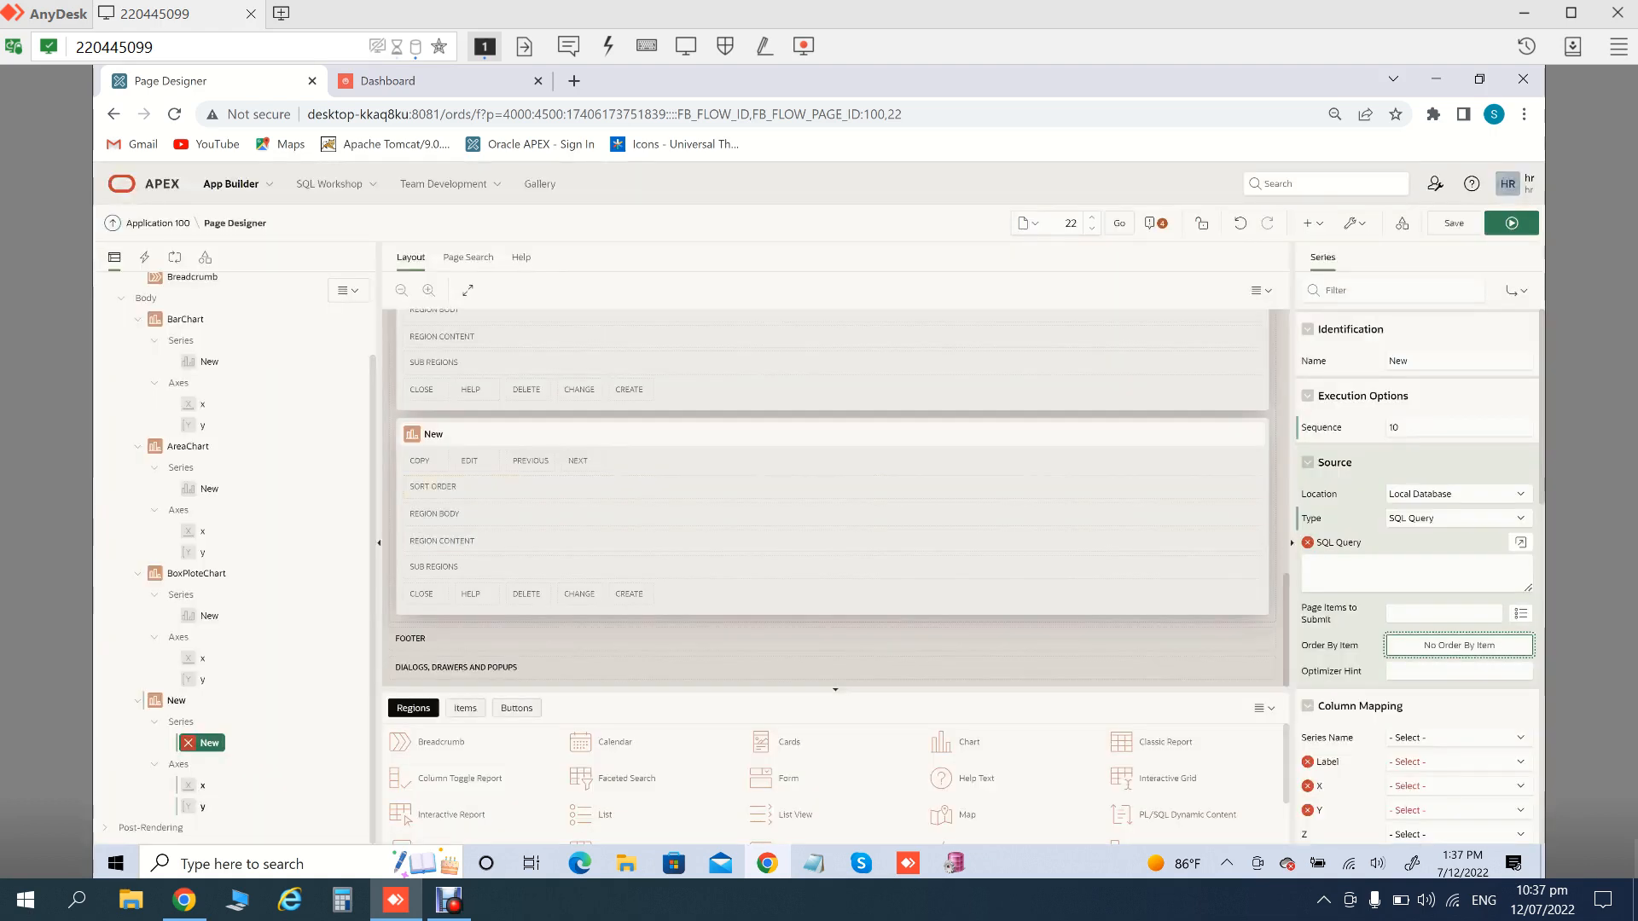
{"action": "left_click", "coordinate": [1416, 574]}
{"action": "key", "text": "ctrl+v"}
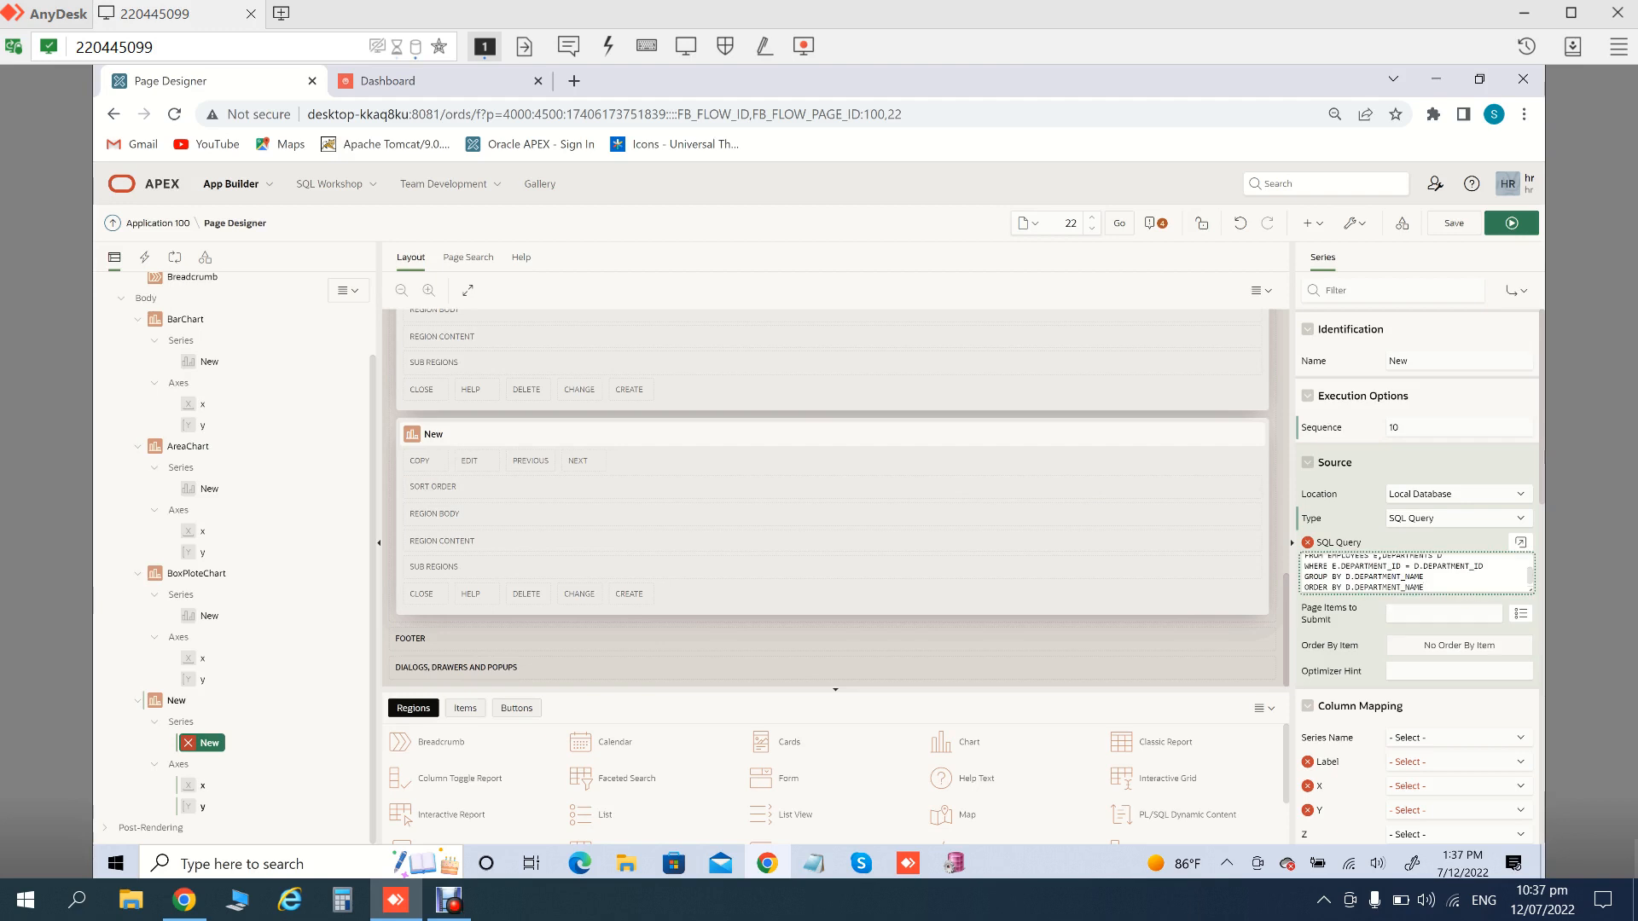
{"action": "left_click", "coordinate": [1459, 762]}
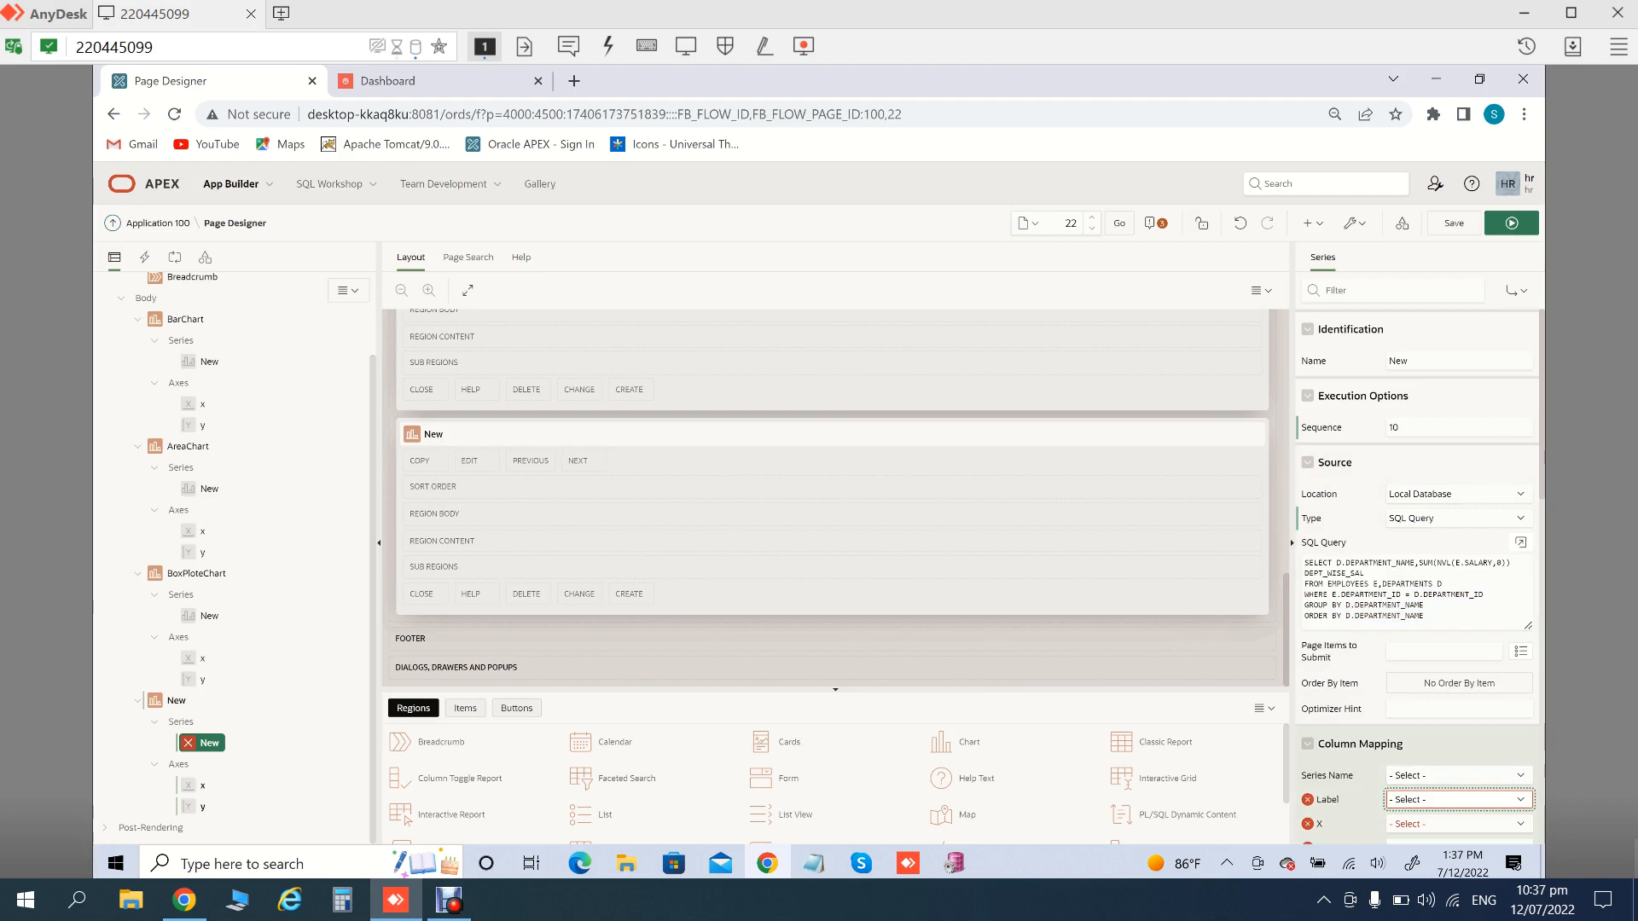
{"action": "left_click_drag", "start_coordinate": [1542, 456], "coordinate": [1541, 519]}
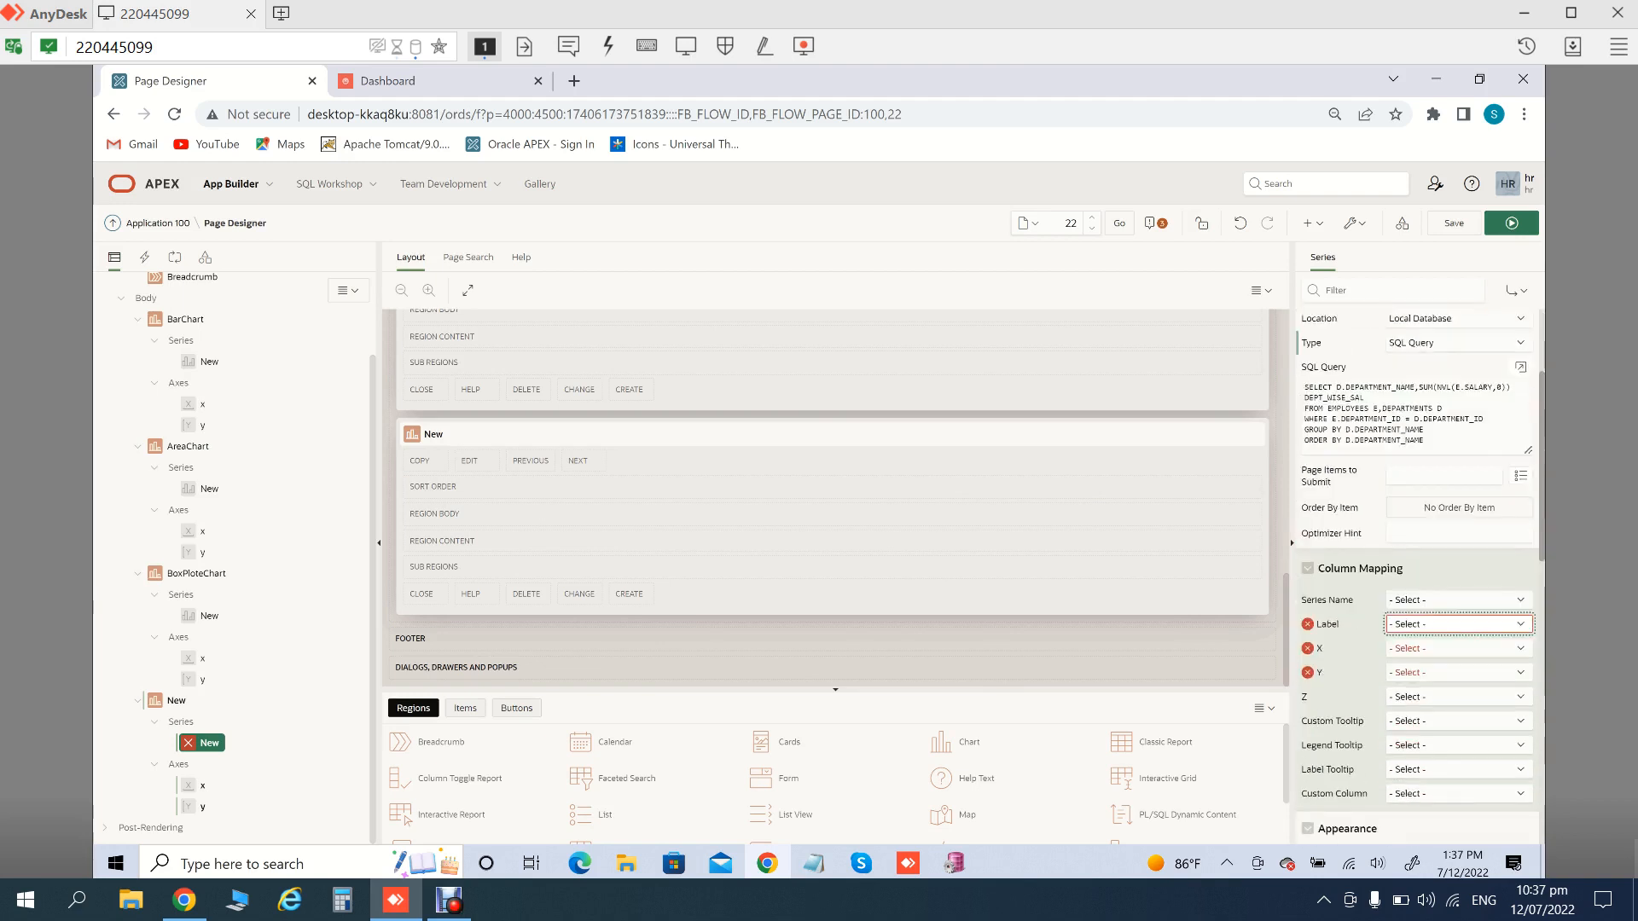
Map Label to DEPARTMENT_NAME and both X and Y to DEPT_WISE_SAL
{"action": "left_click", "coordinate": [1459, 625]}
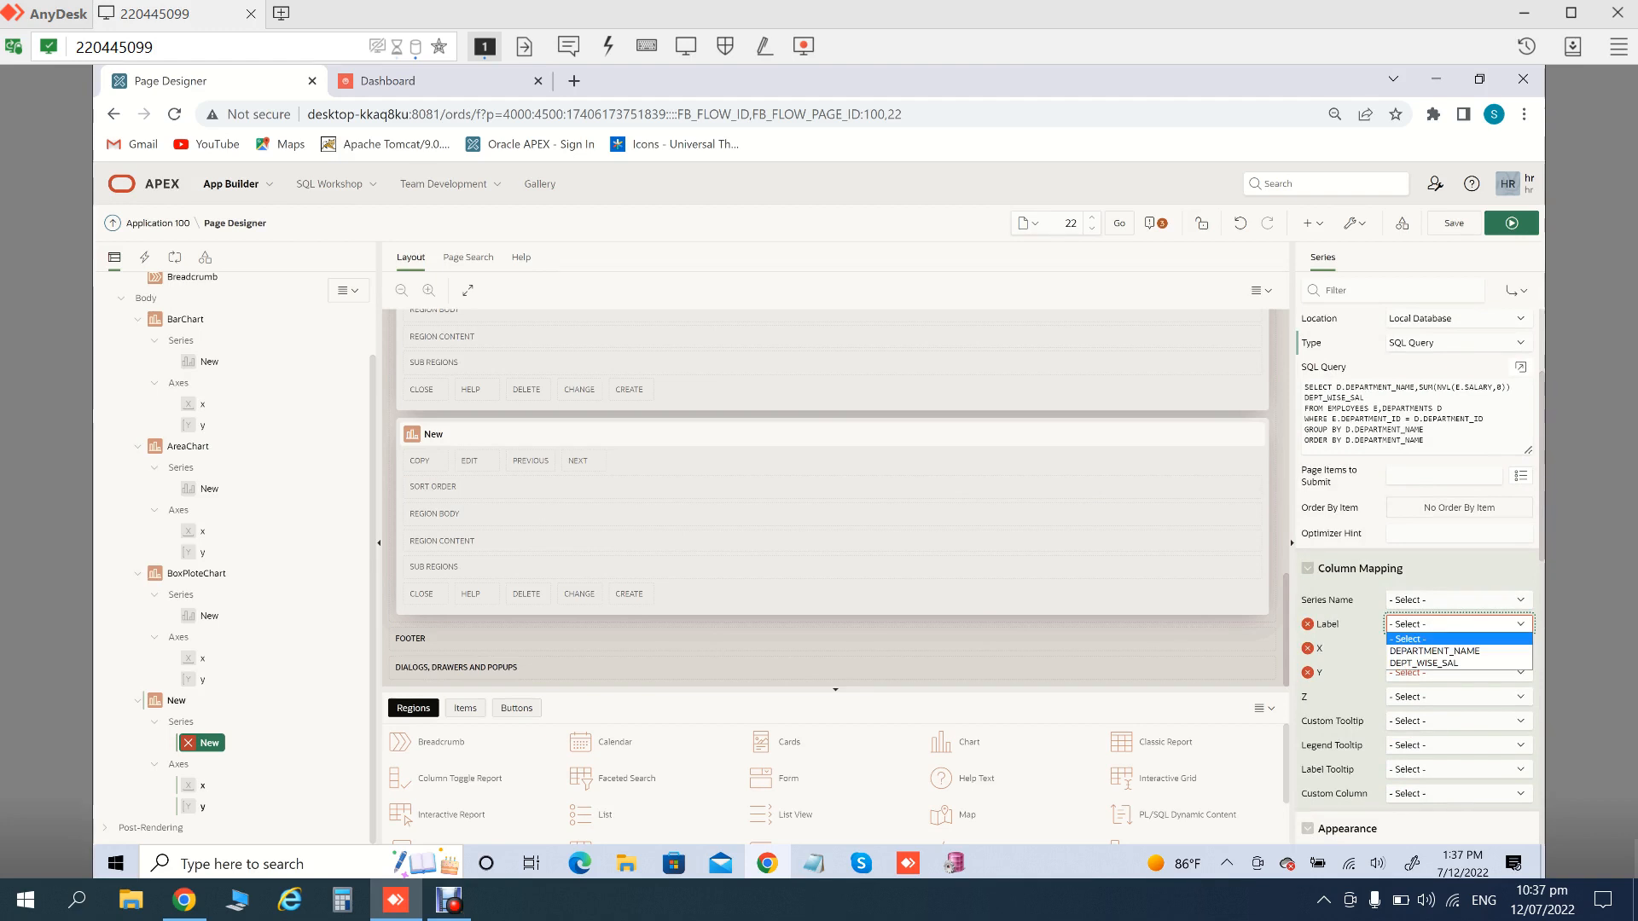
{"action": "left_click", "coordinate": [1436, 651]}
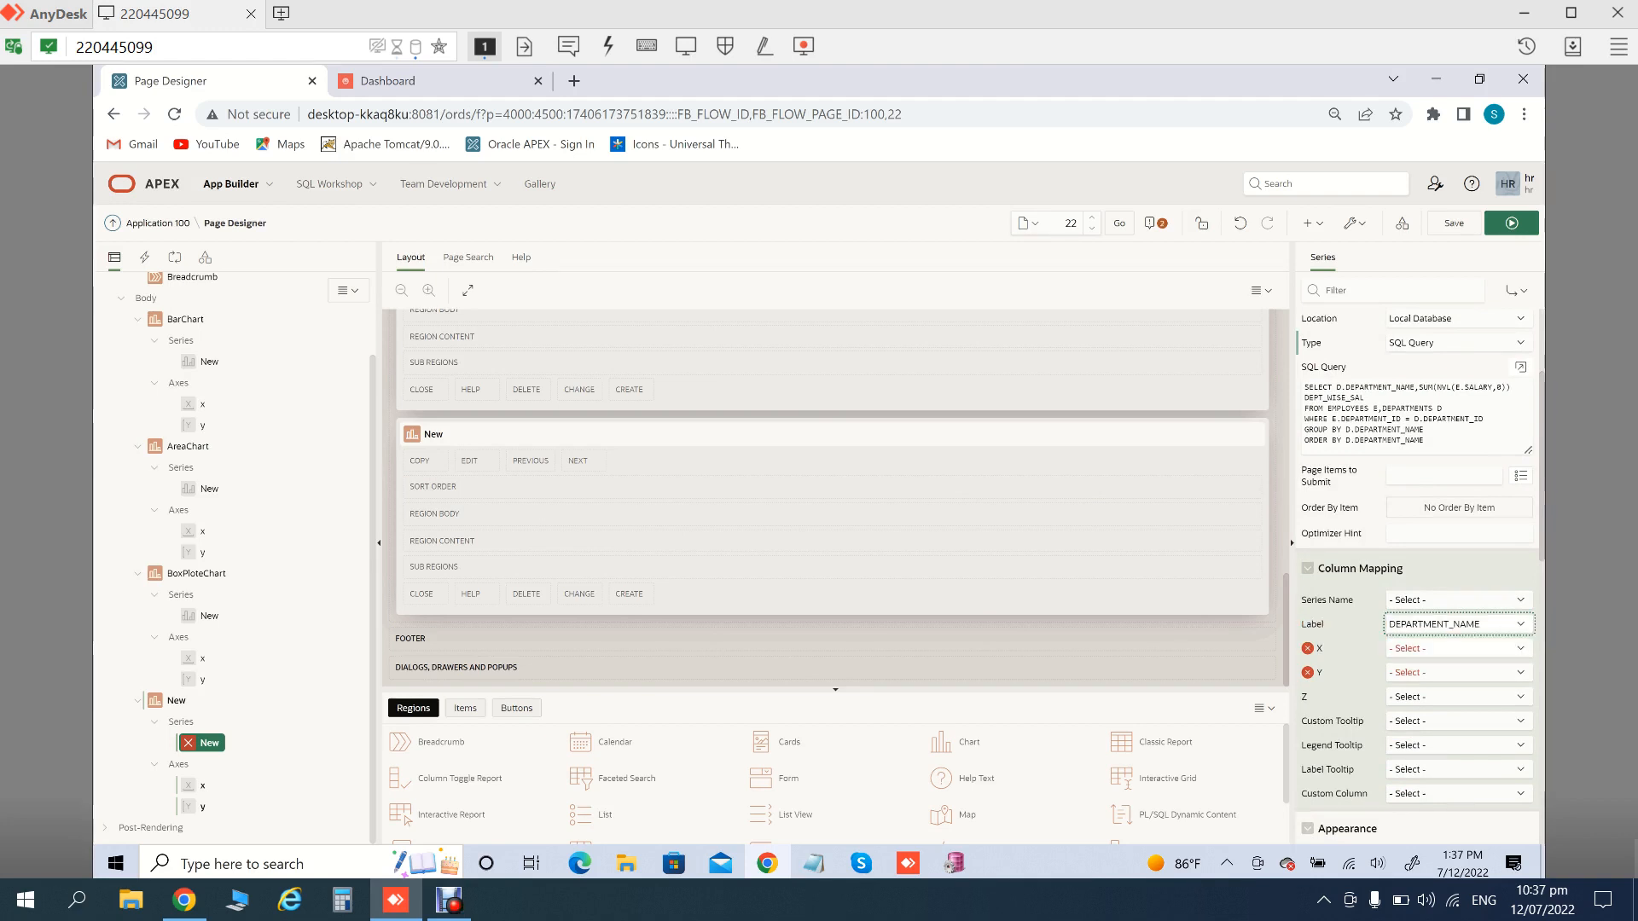
{"action": "left_click", "coordinate": [1459, 649]}
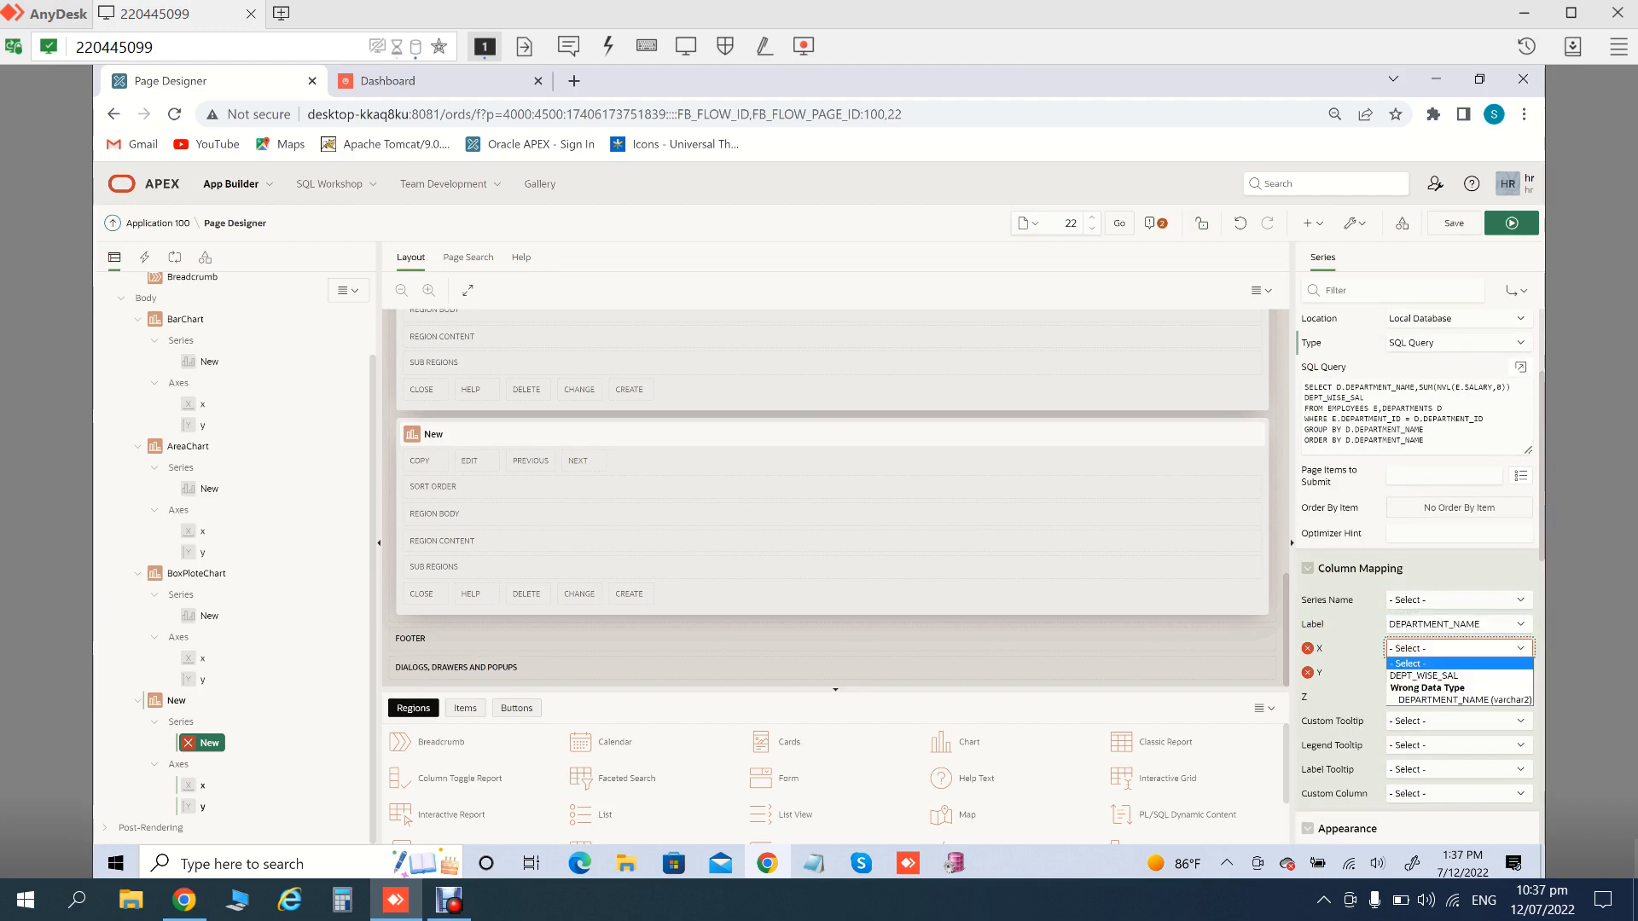
{"action": "left_click", "coordinate": [1424, 676]}
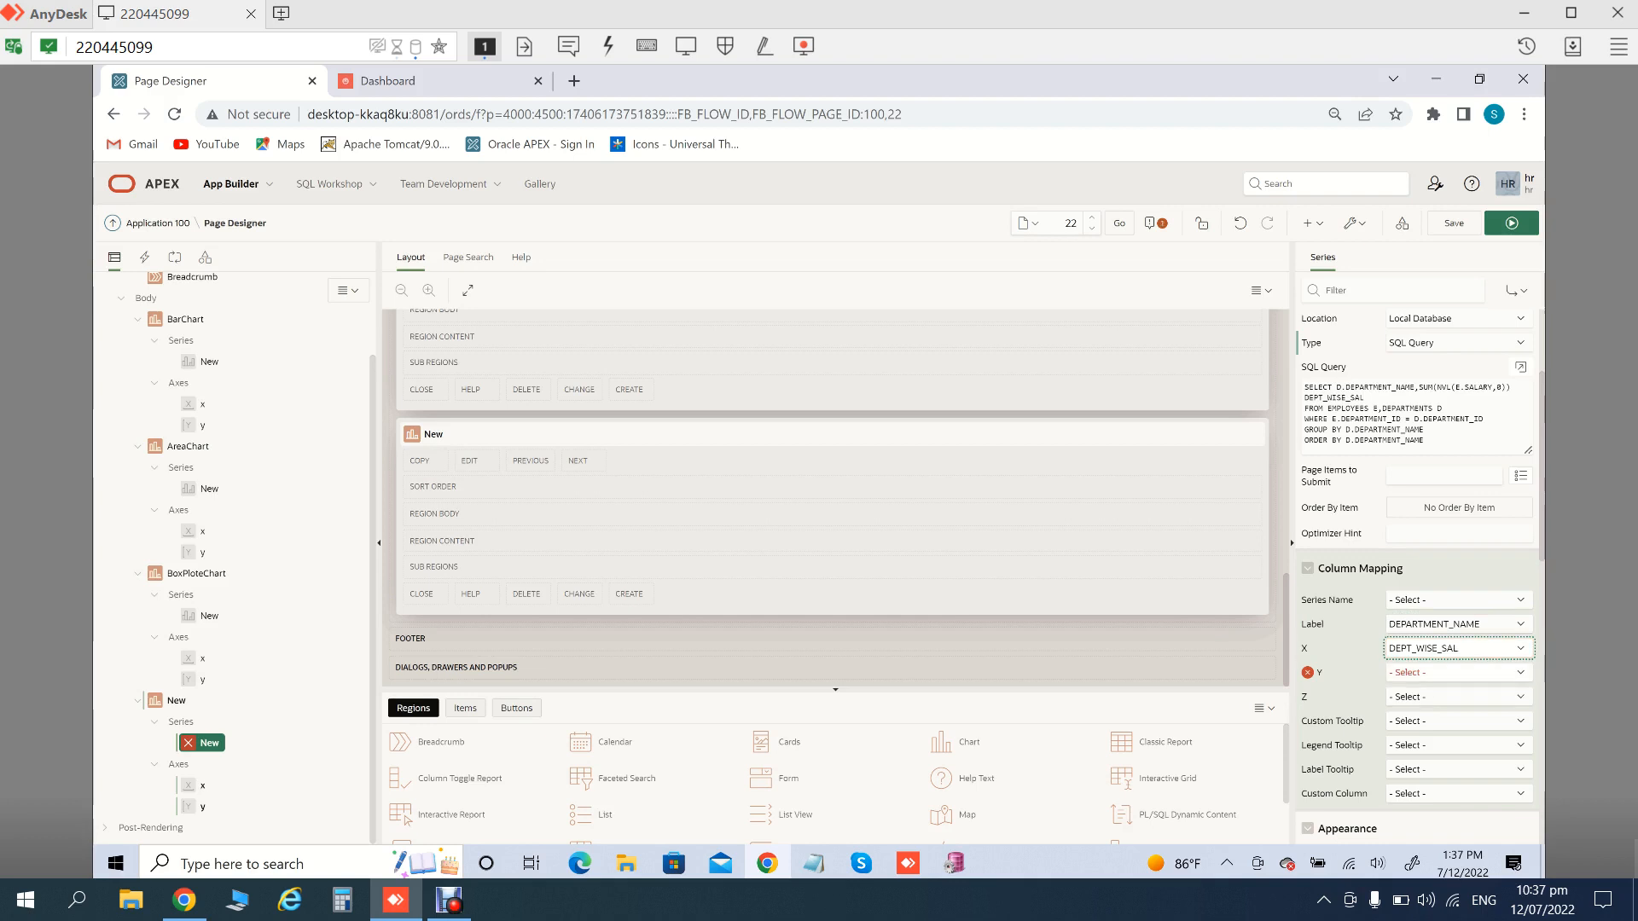
{"action": "left_click", "coordinate": [1459, 673]}
{"action": "left_click", "coordinate": [1424, 701]}
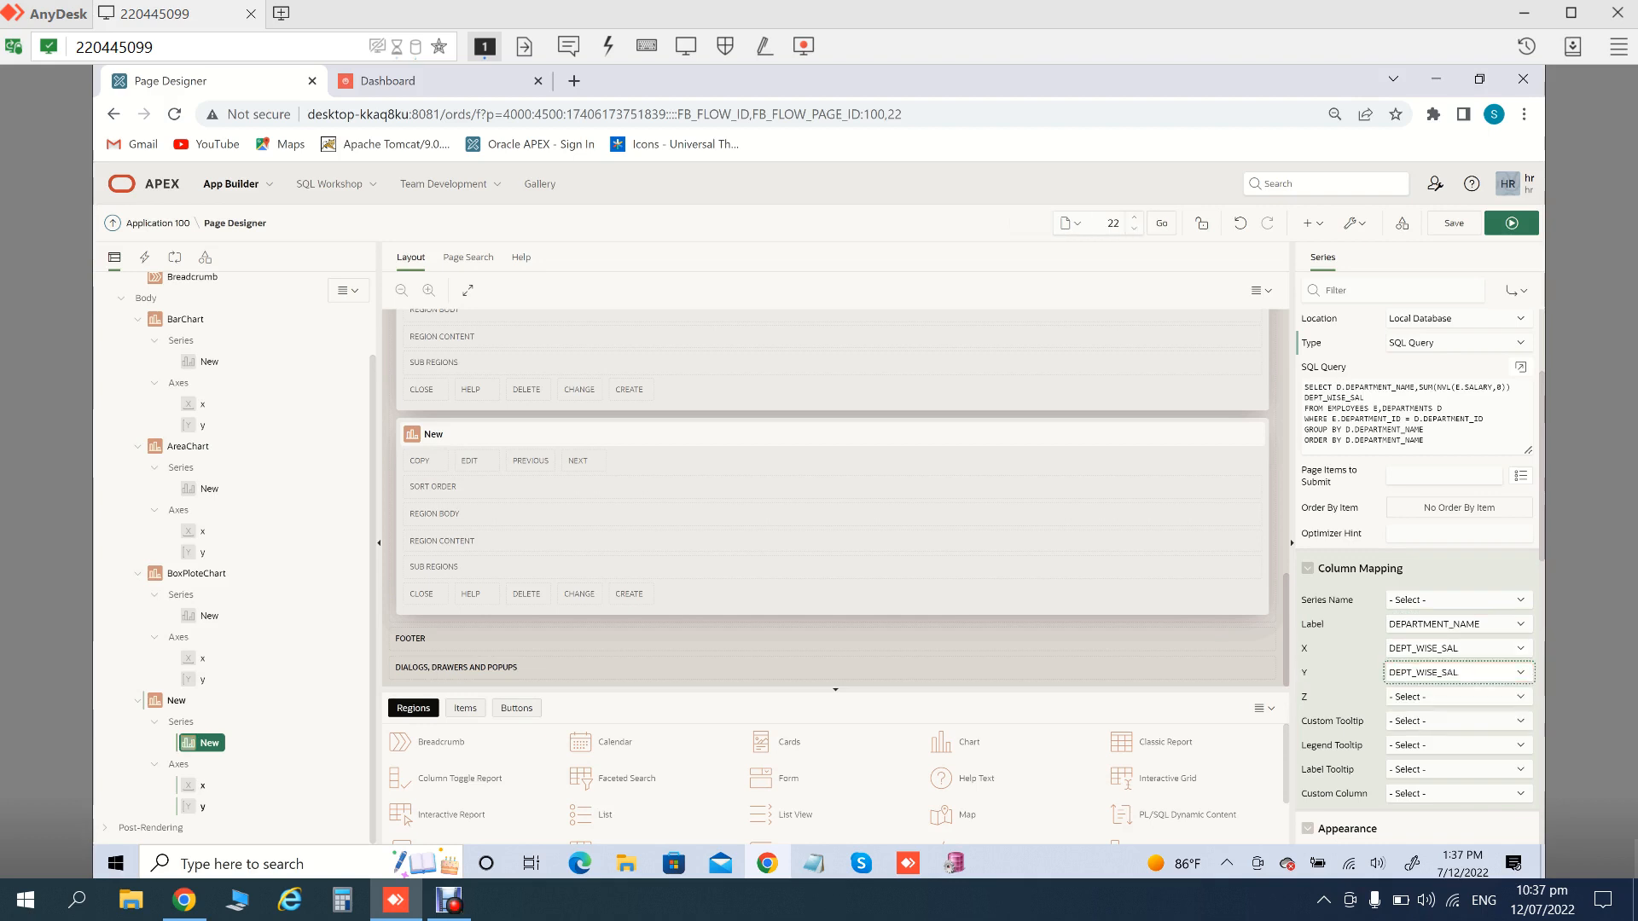
Save and run page 22, scrolling past the Bar and Area charts to the new bubble chart
{"action": "left_click", "coordinate": [1454, 223]}
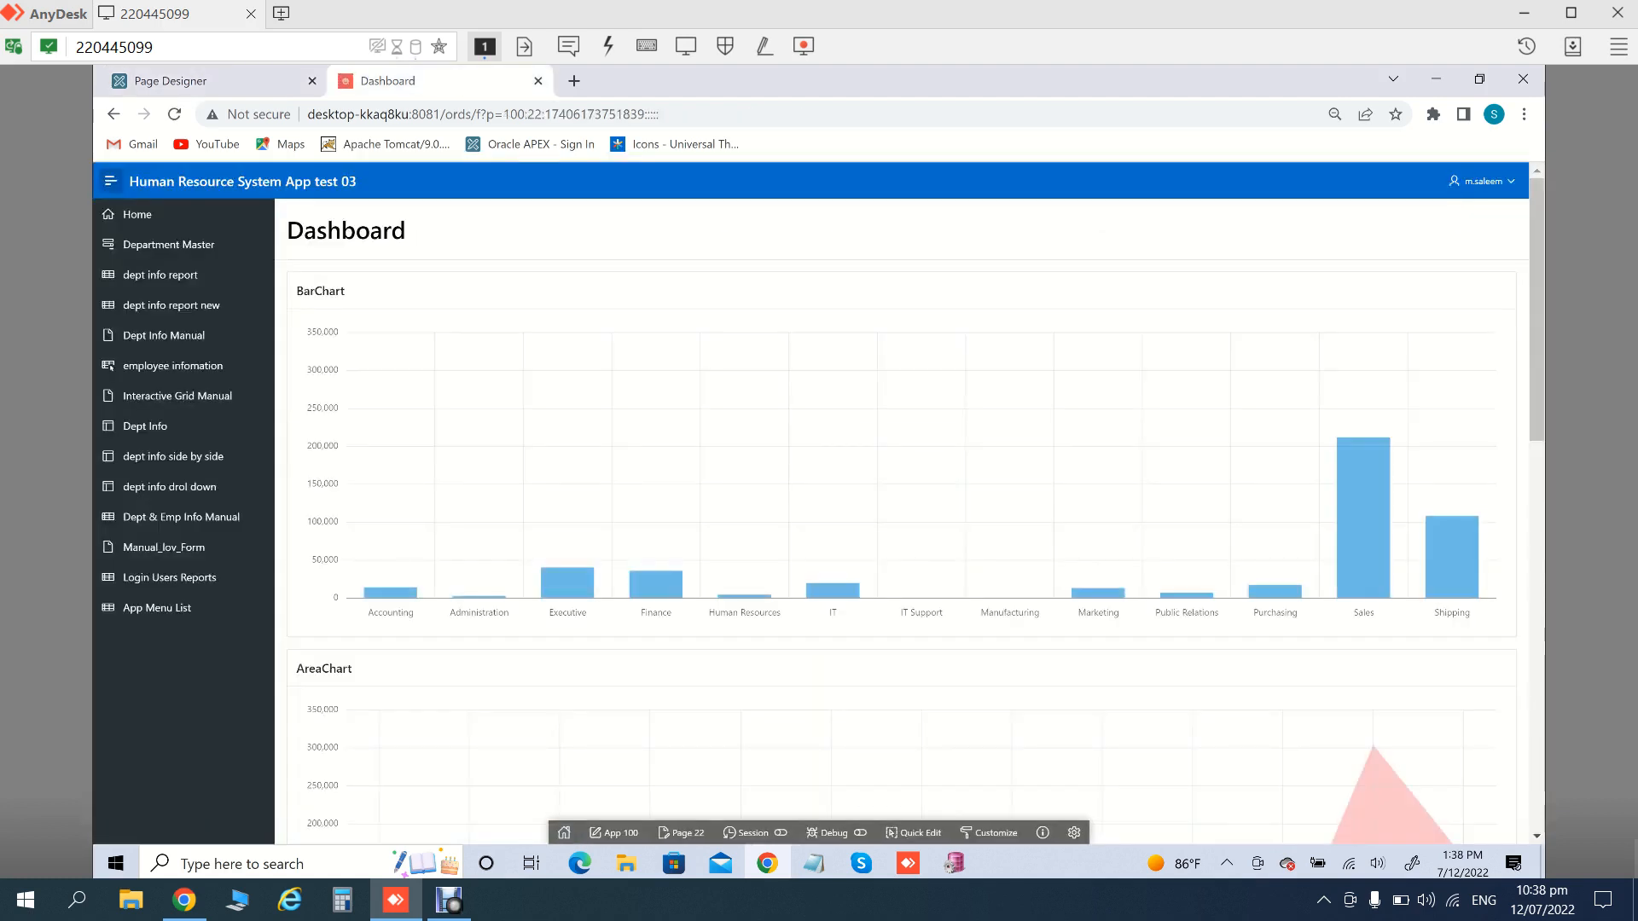
{"action": "mouse_move", "coordinate": [1365, 512]}
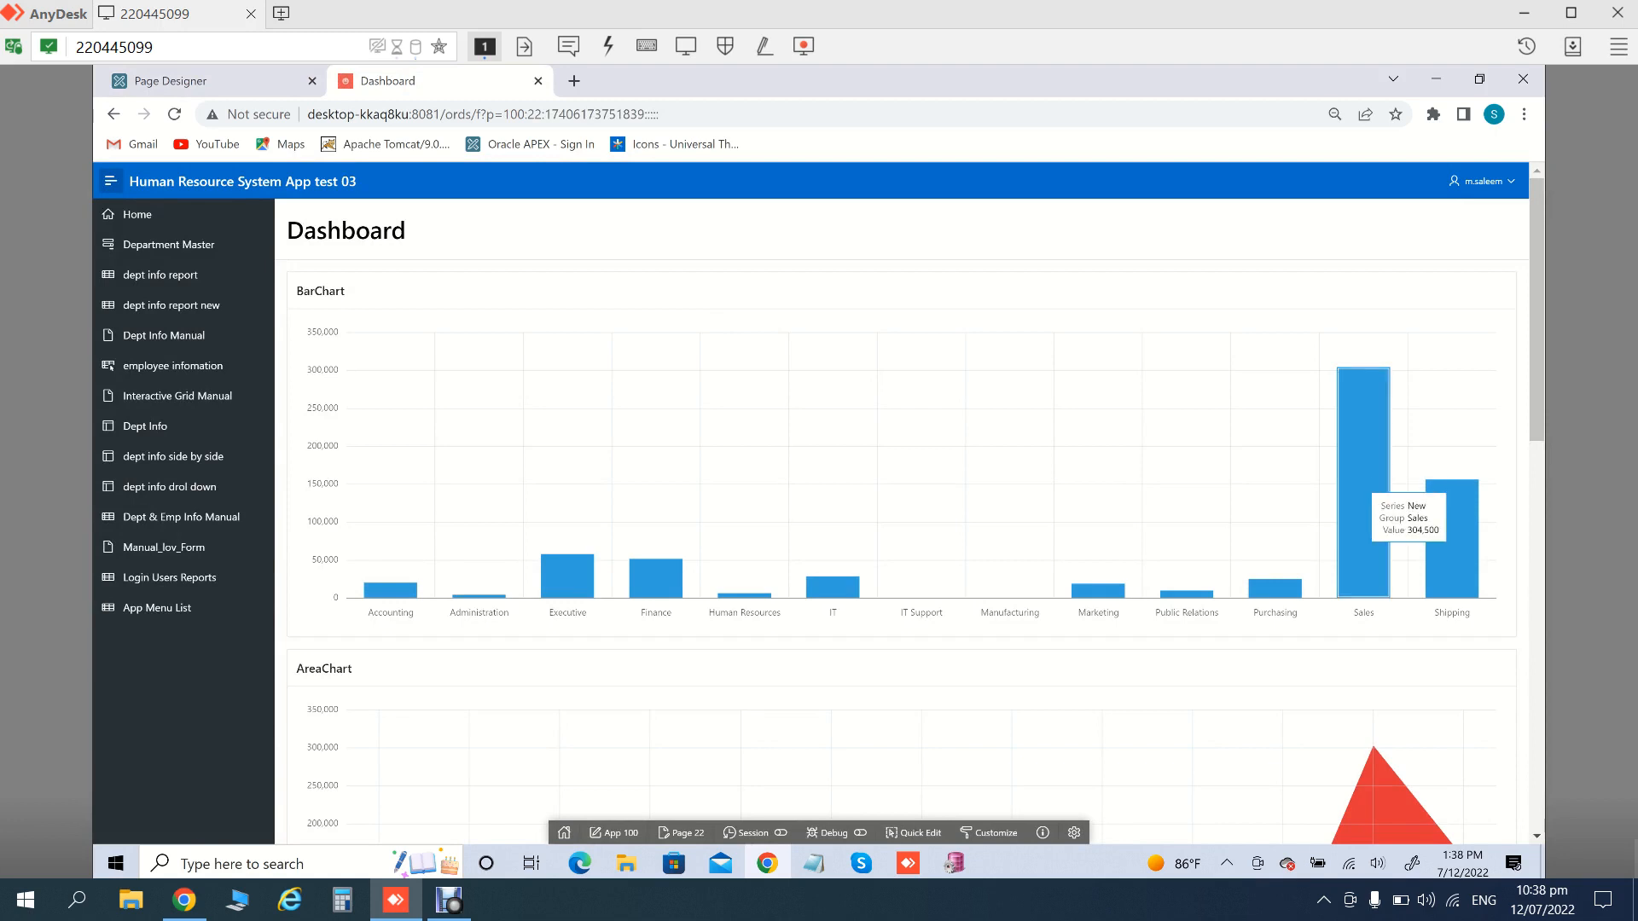
{"action": "scroll", "coordinate": [1365, 512], "scroll_direction": "down", "scroll_amount": 1}
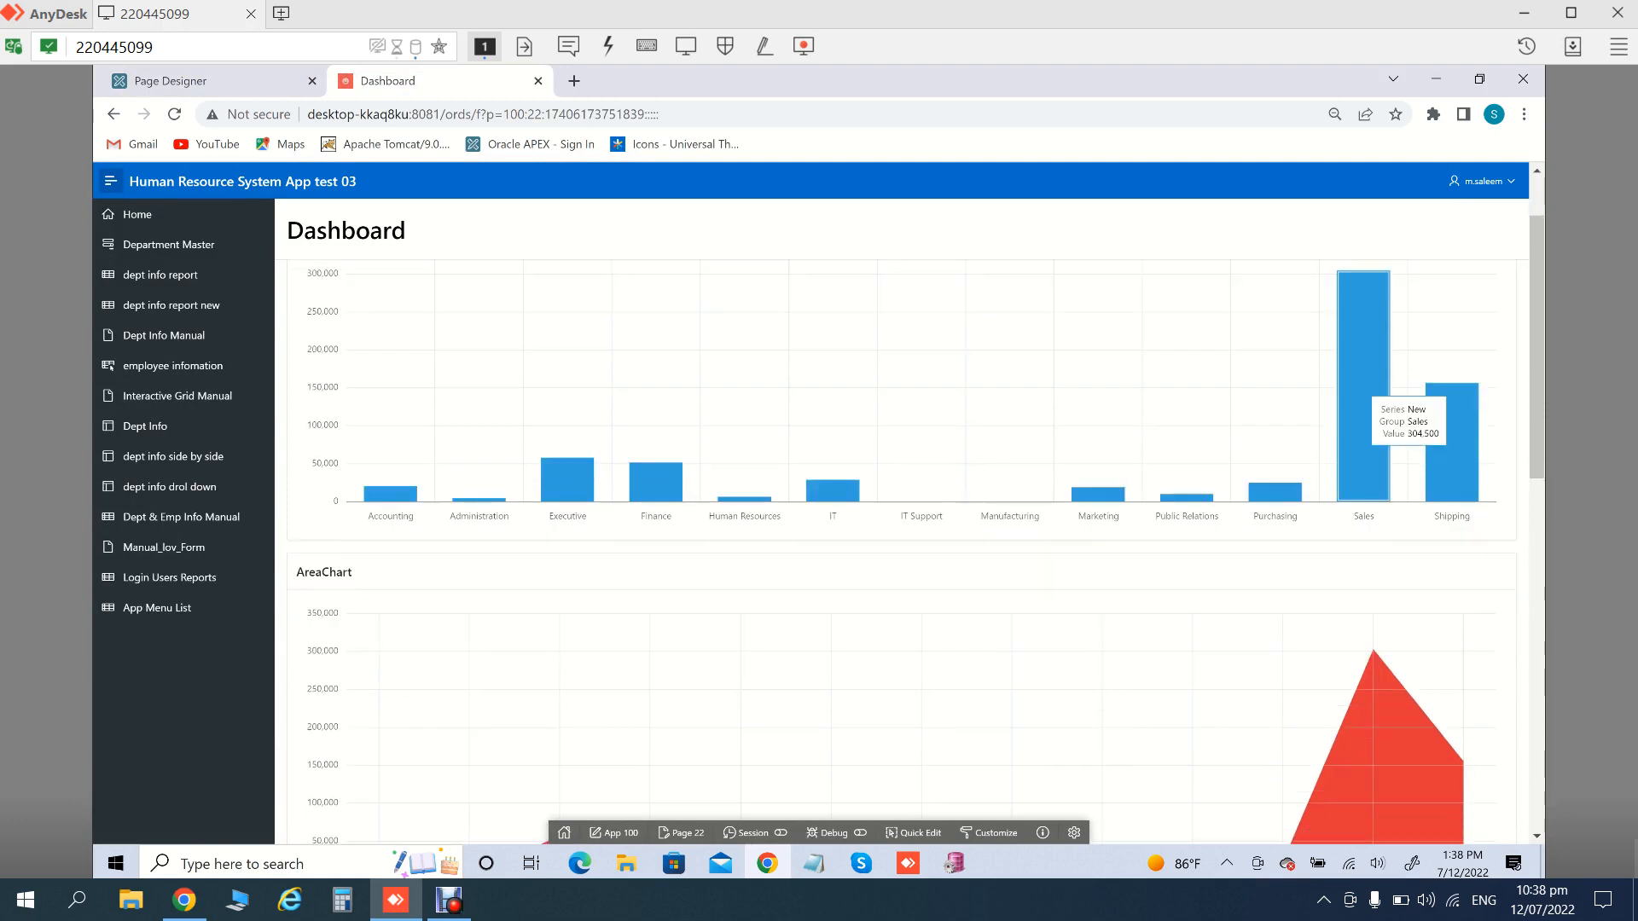
{"action": "scroll", "coordinate": [1366, 477], "scroll_direction": "down", "scroll_amount": 6}
{"action": "scroll", "coordinate": [918, 537], "scroll_direction": "down", "scroll_amount": 5}
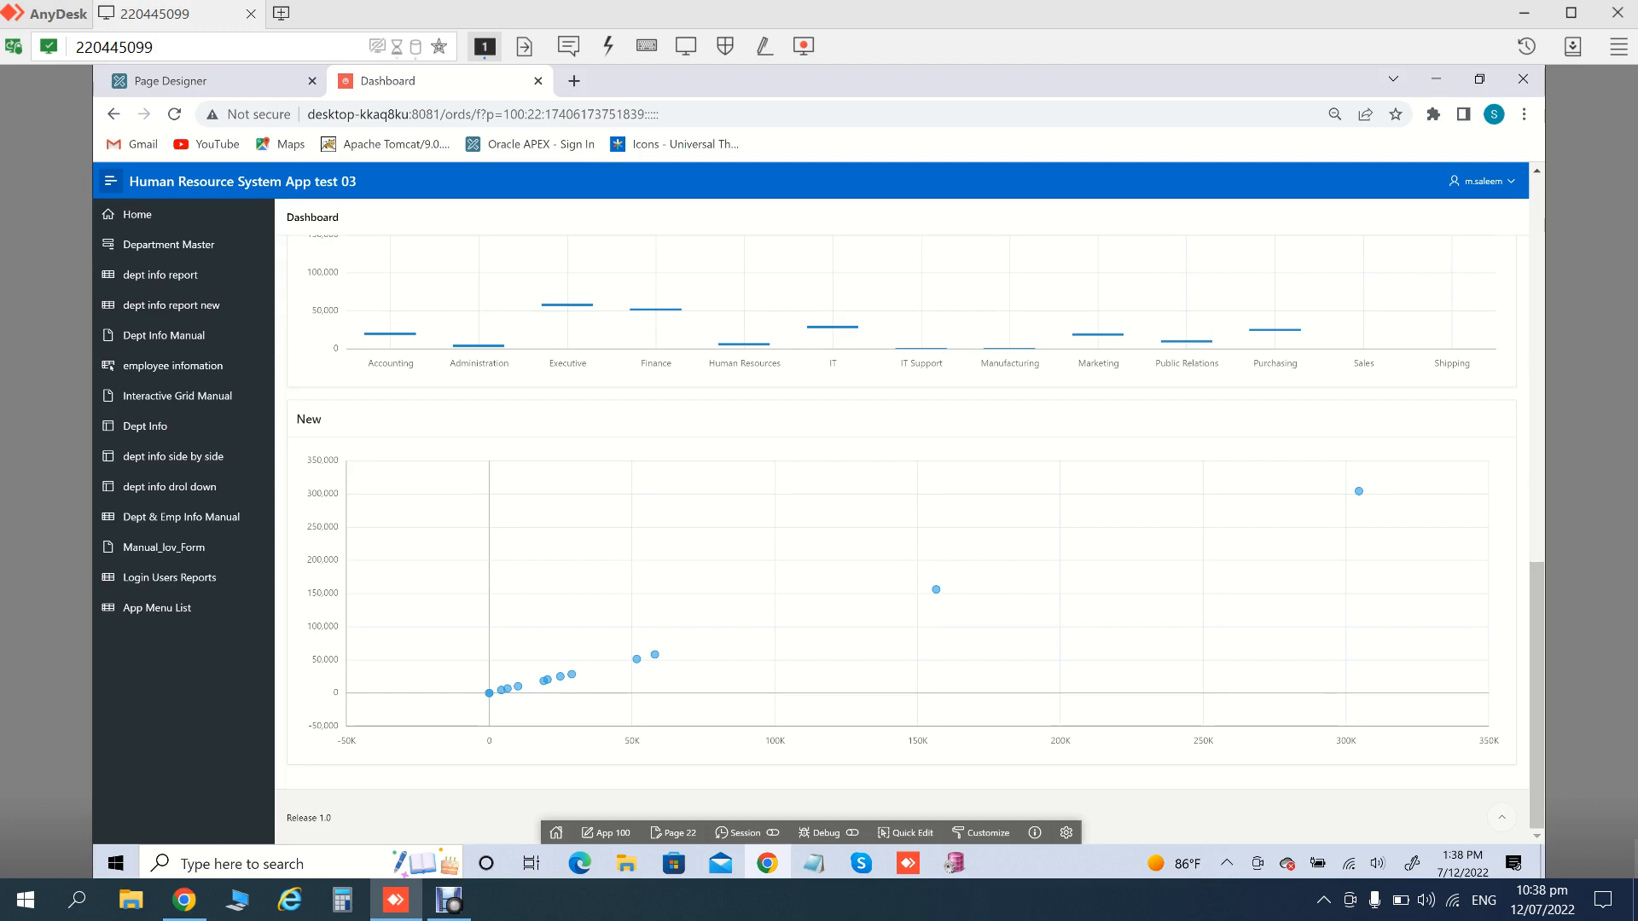
{"action": "mouse_move", "coordinate": [489, 693]}
Back in Page Designer, try X as DEPARTMENT_NAME, revert it to DEPT_WISE_SAL, and select the New chart region
{"action": "left_click", "coordinate": [188, 81]}
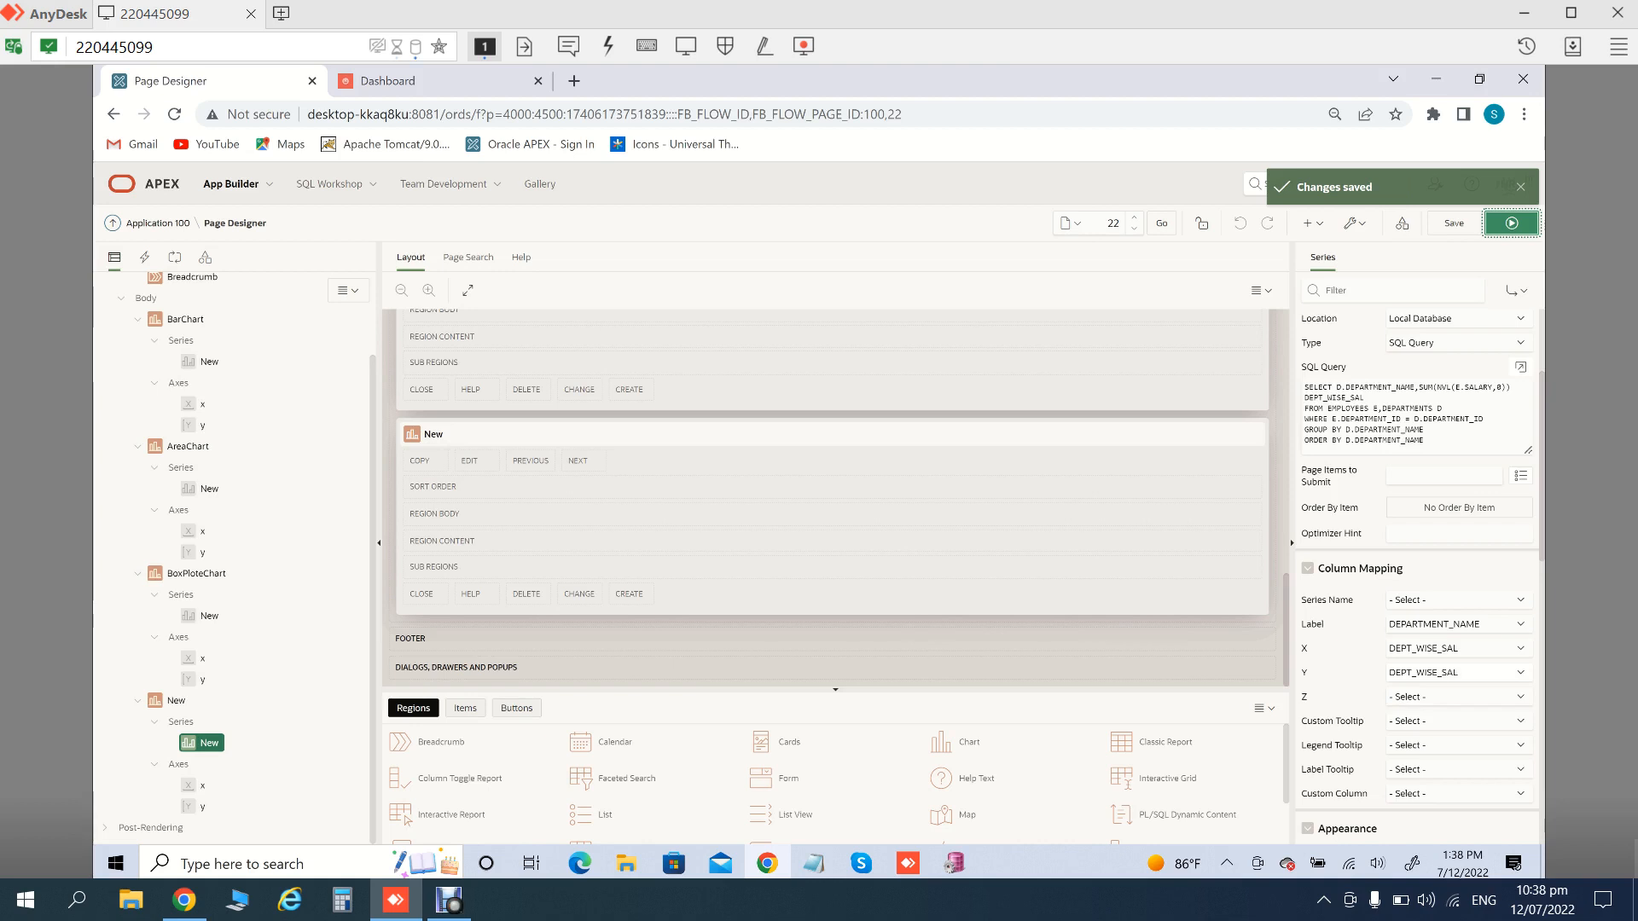
{"action": "left_click", "coordinate": [1459, 649]}
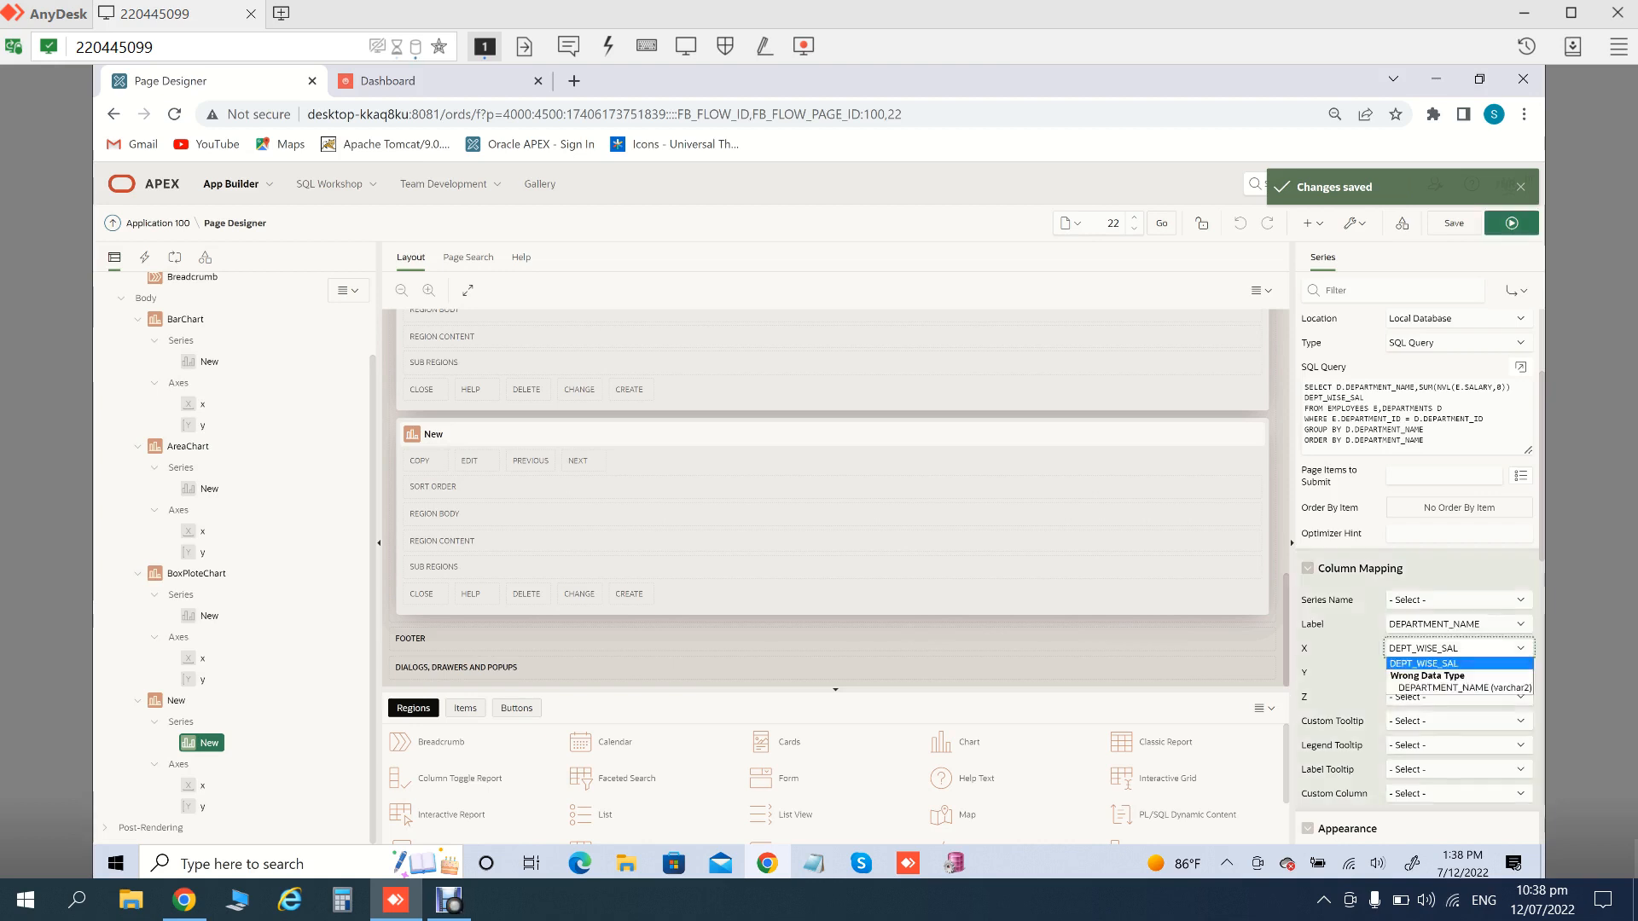
{"action": "key", "text": "Down"}
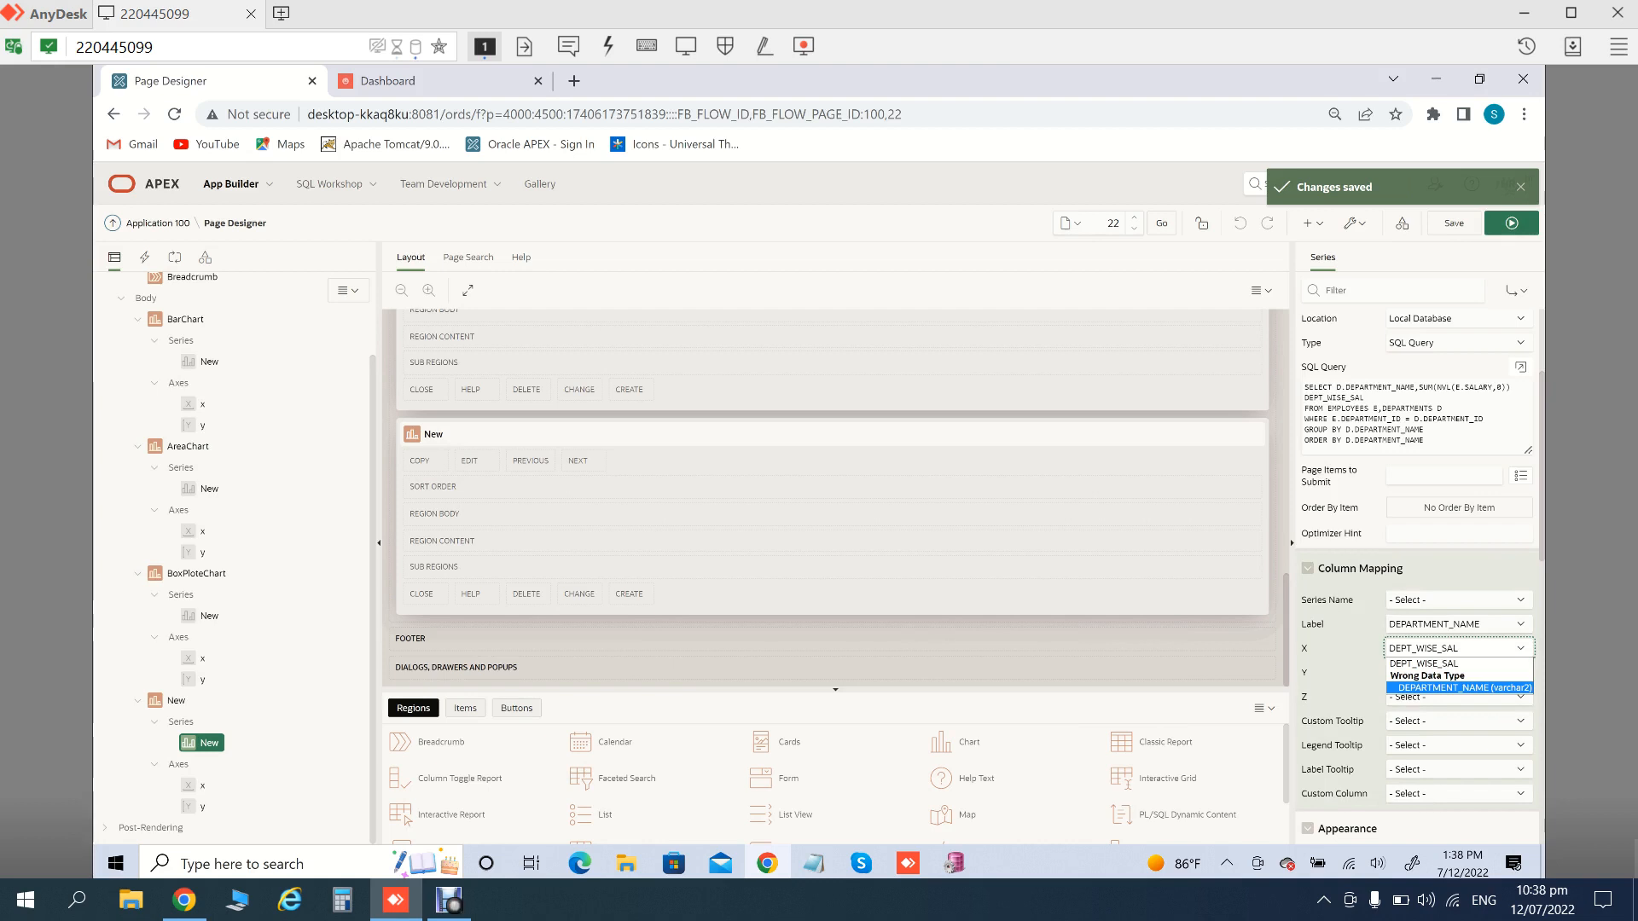
{"action": "key", "text": "Return"}
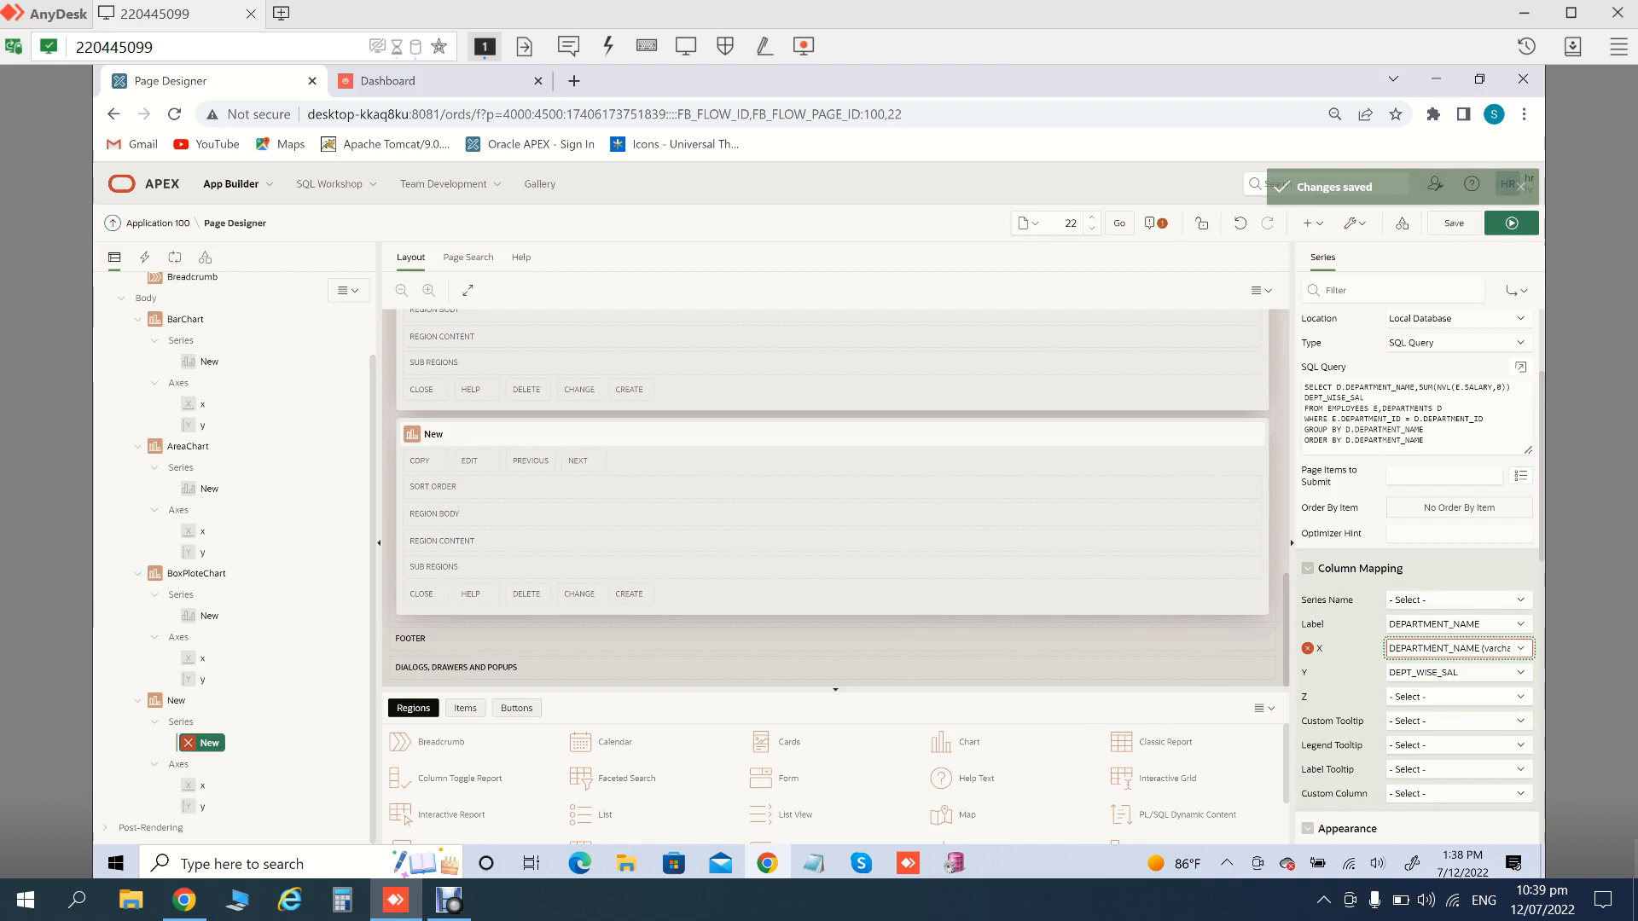
{"action": "left_click", "coordinate": [1459, 648]}
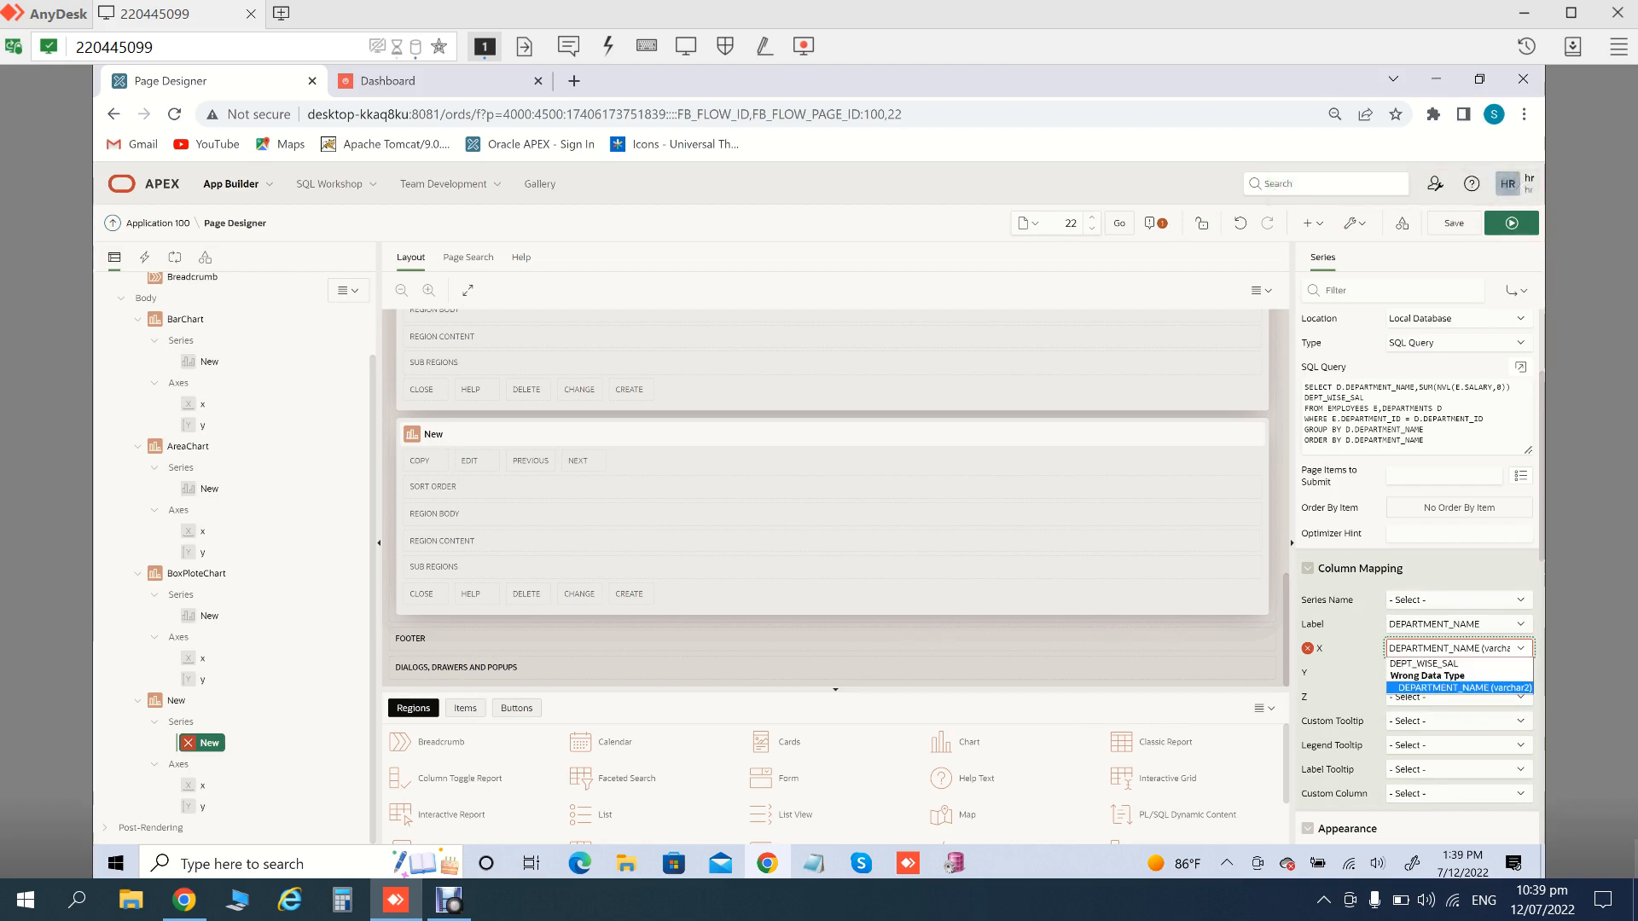
{"action": "left_click", "coordinate": [1425, 662]}
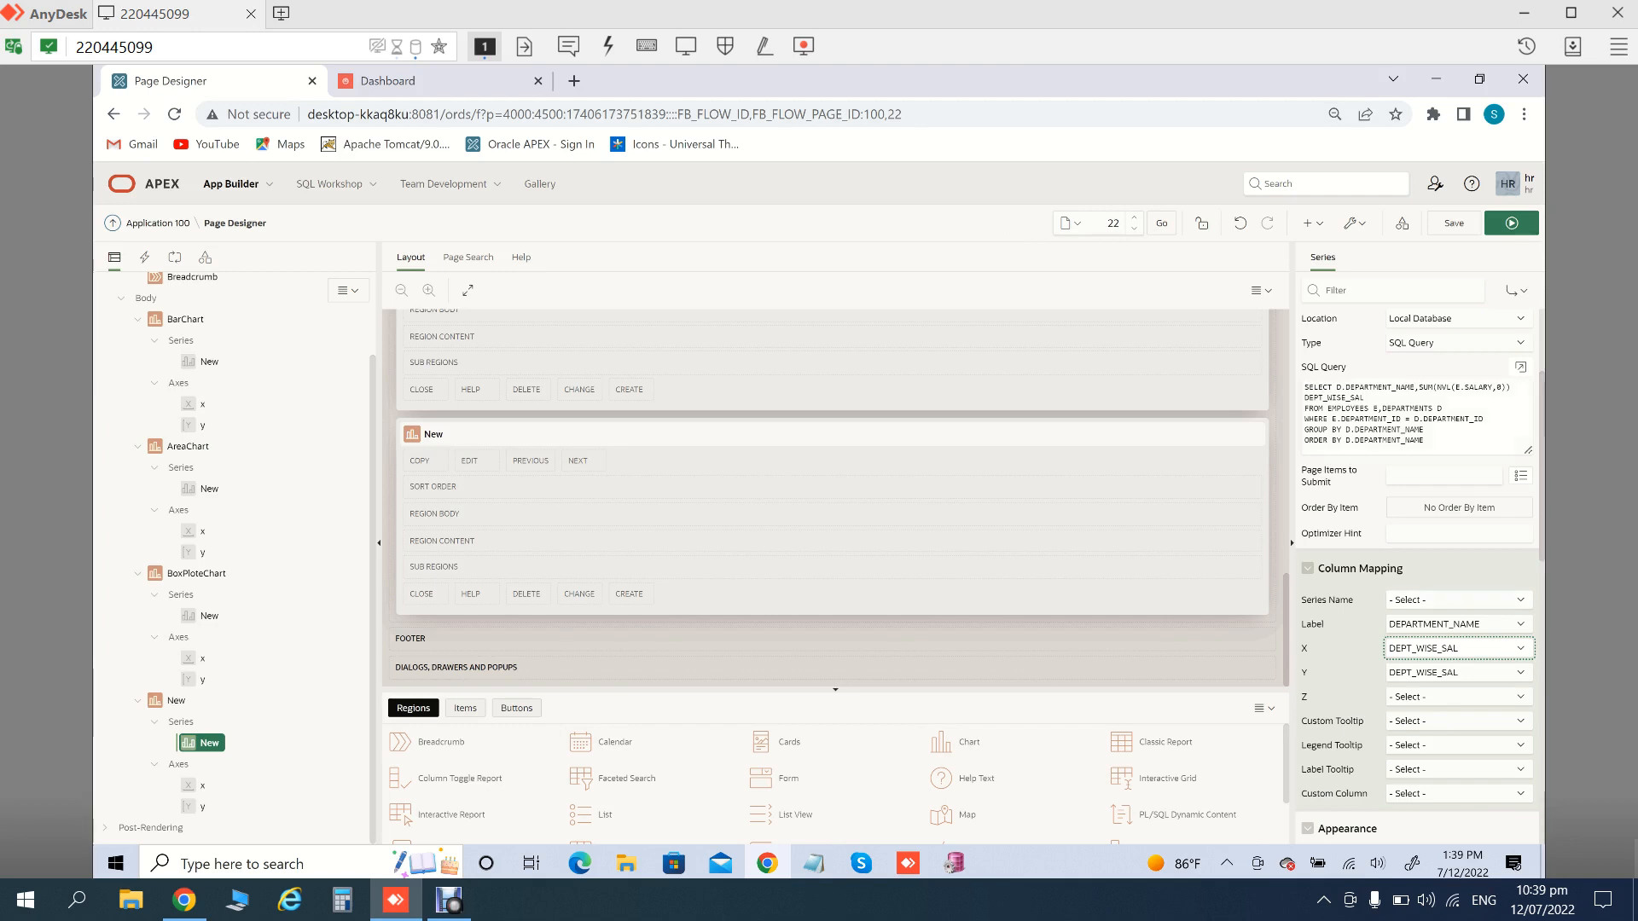
{"action": "left_click", "coordinate": [175, 701]}
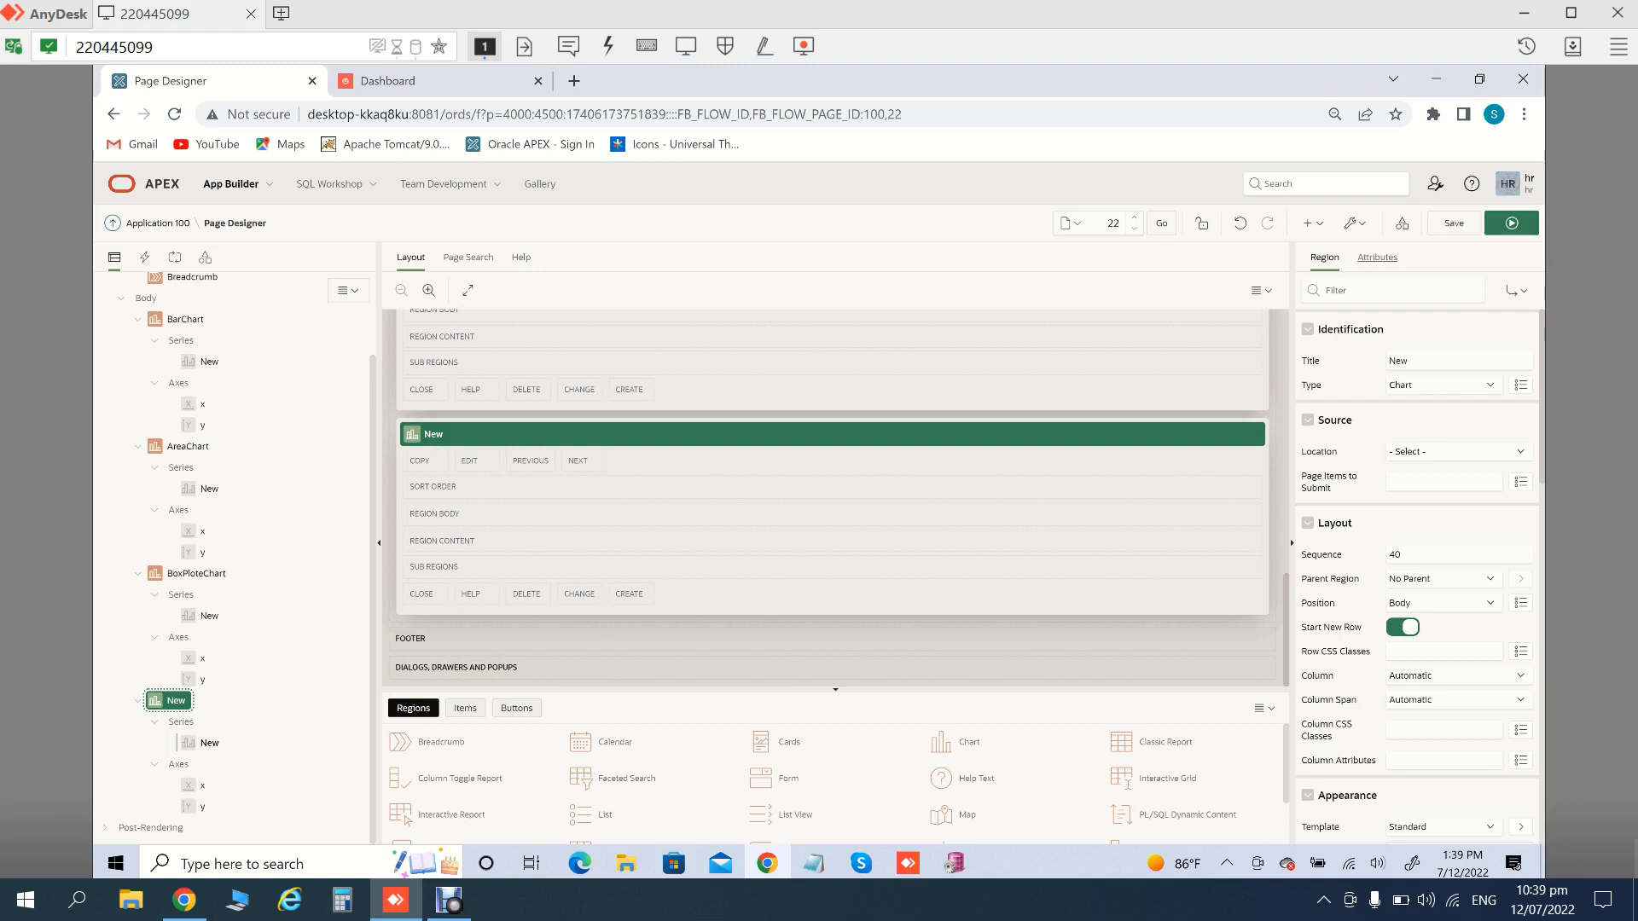
Change the New chart's chart type to Donut in its attributes
{"action": "left_click", "coordinate": [1377, 257]}
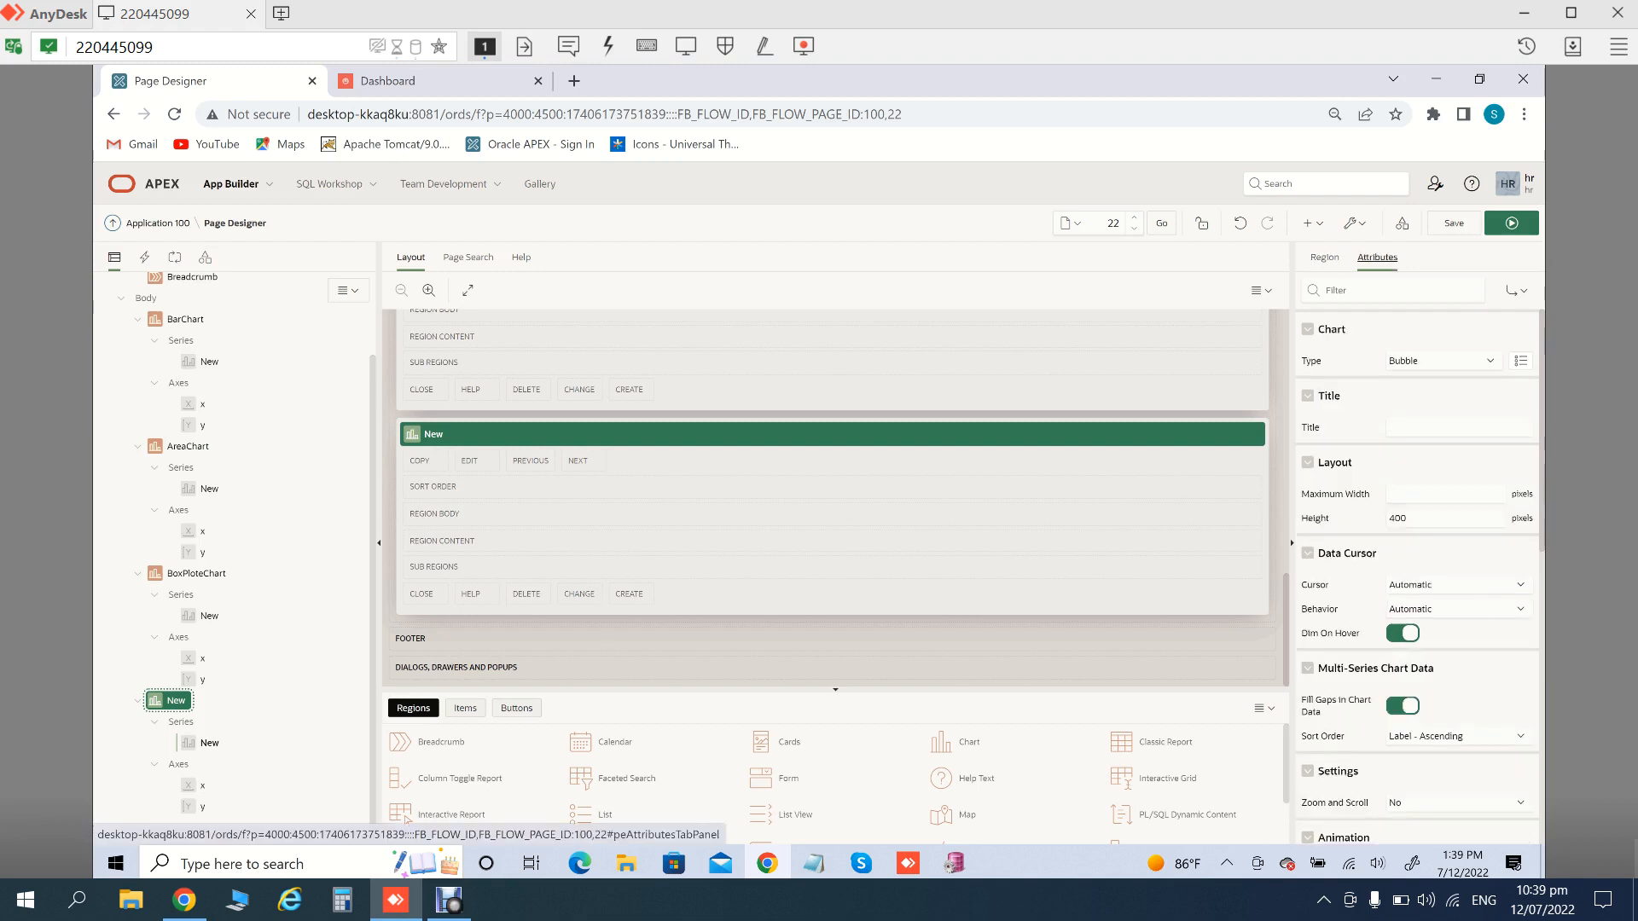
{"action": "left_click", "coordinate": [1444, 361]}
{"action": "left_click", "coordinate": [1444, 361]}
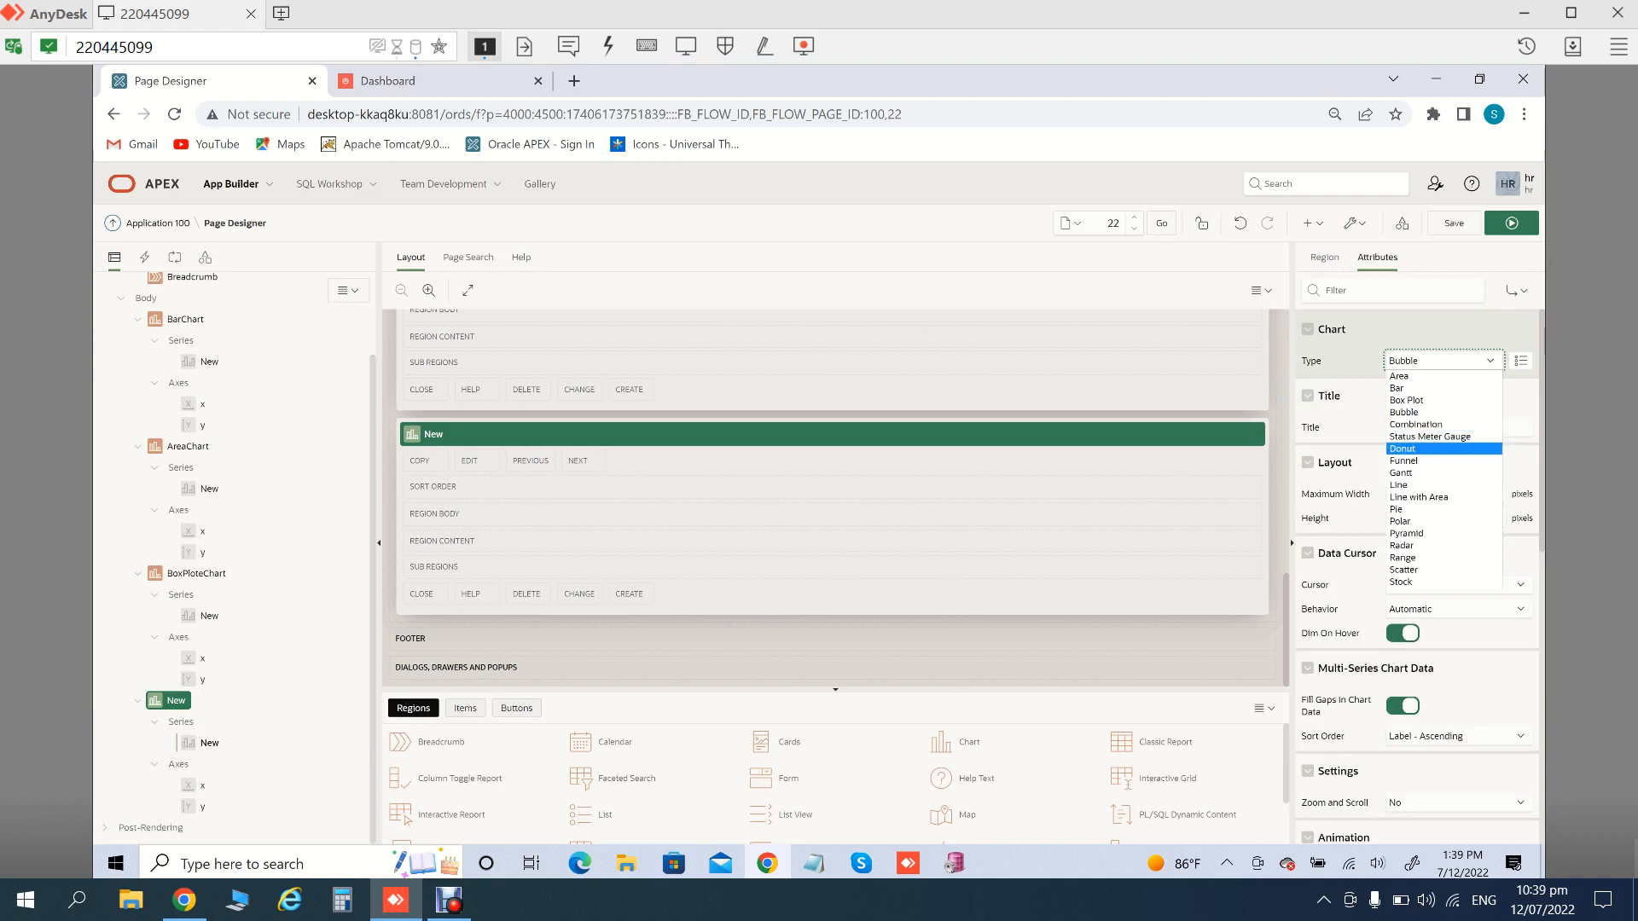
{"action": "left_click", "coordinate": [1402, 449]}
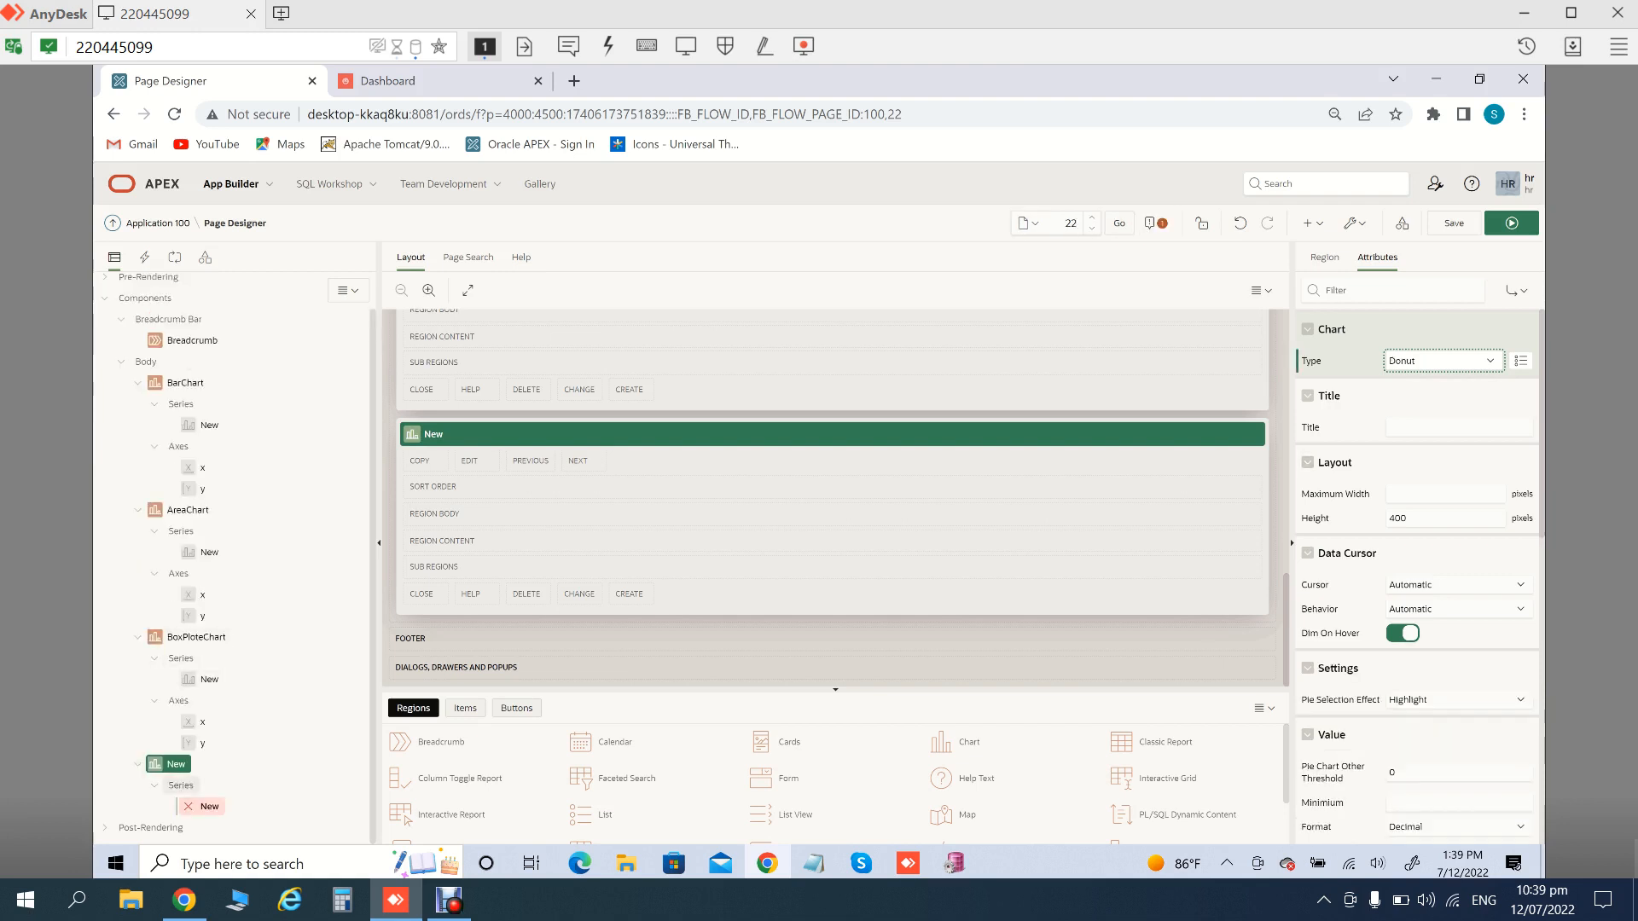
Map the series Value column to DEPT_WISE_SAL and save the page
{"action": "left_click", "coordinate": [208, 807]}
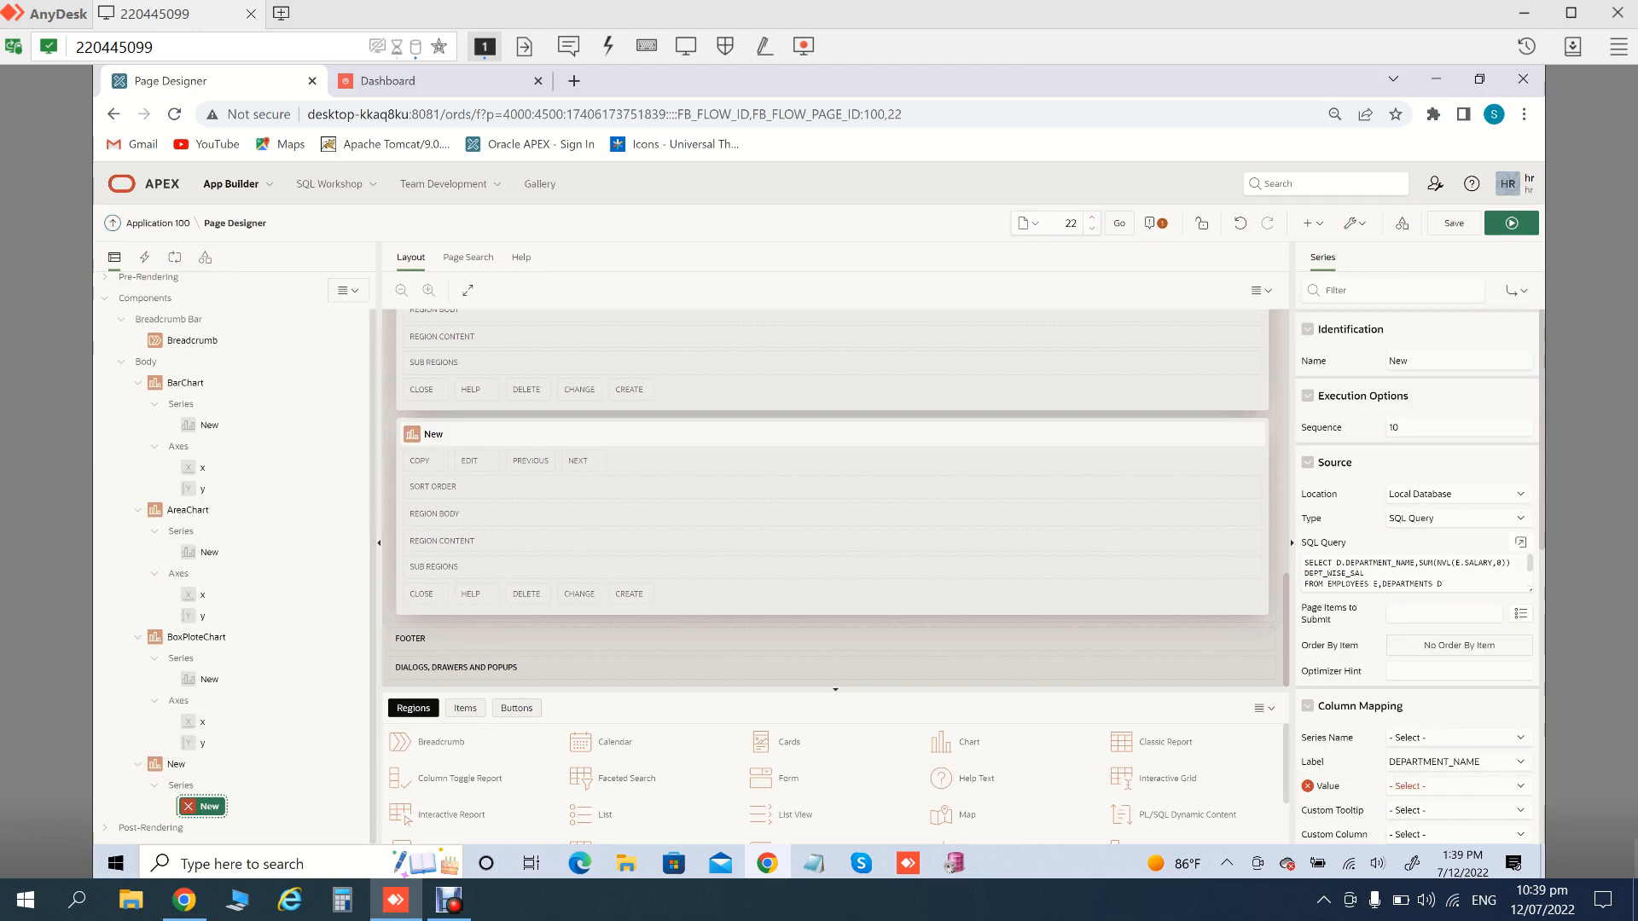
{"action": "left_click", "coordinate": [1459, 786]}
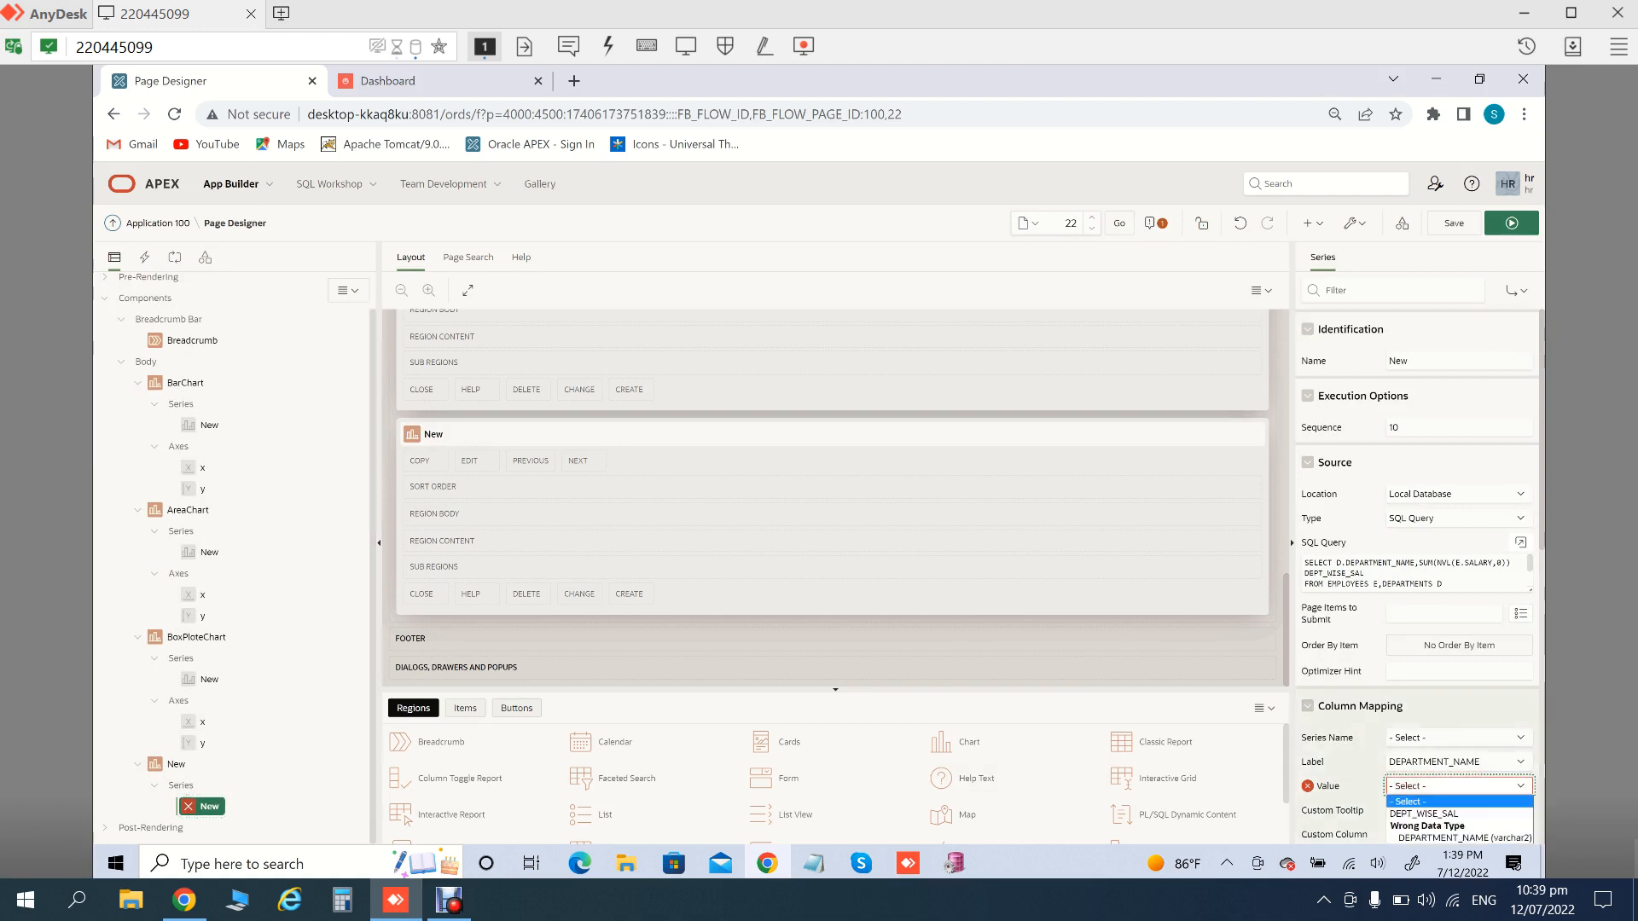
{"action": "left_click", "coordinate": [1424, 814]}
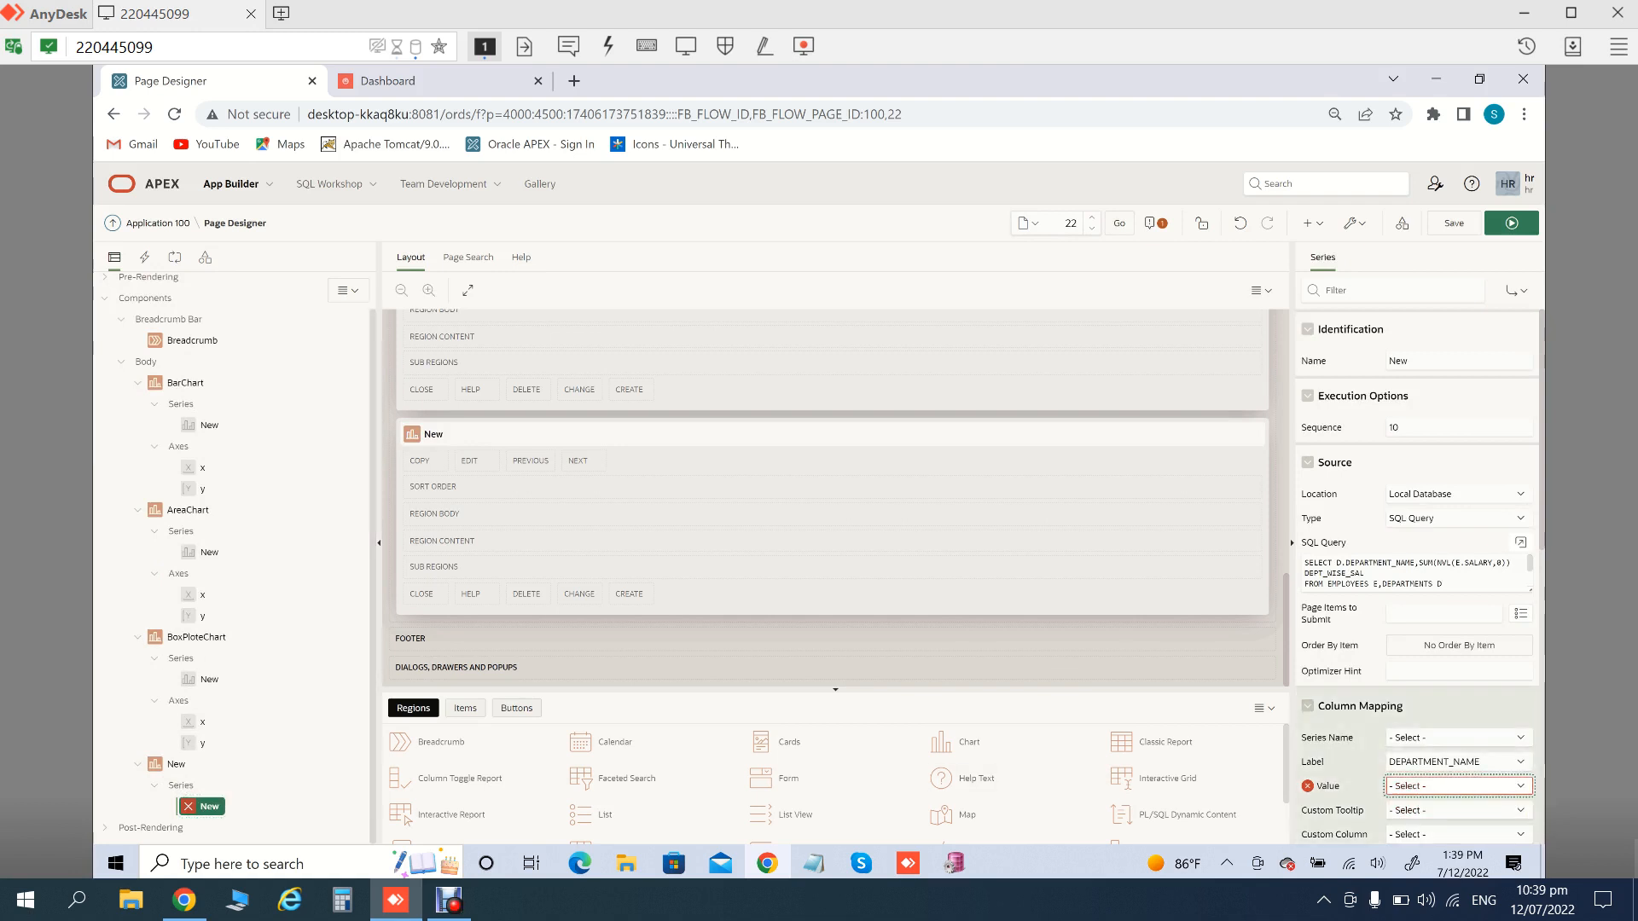
{"action": "left_click", "coordinate": [1454, 224]}
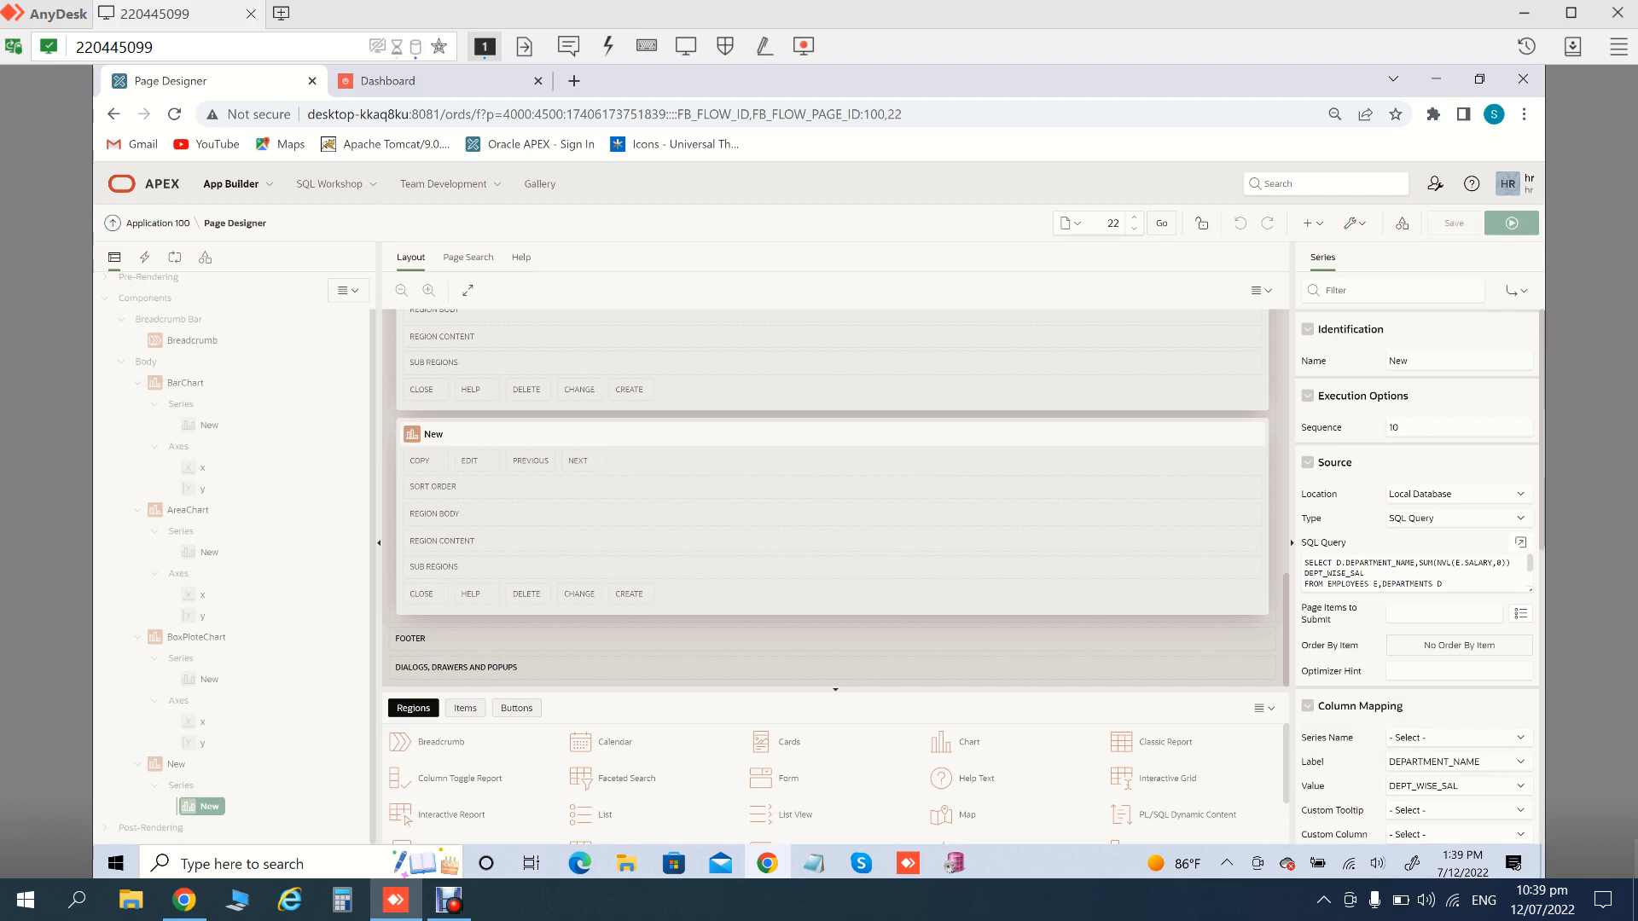
{"action": "left_click", "coordinate": [448, 900]}
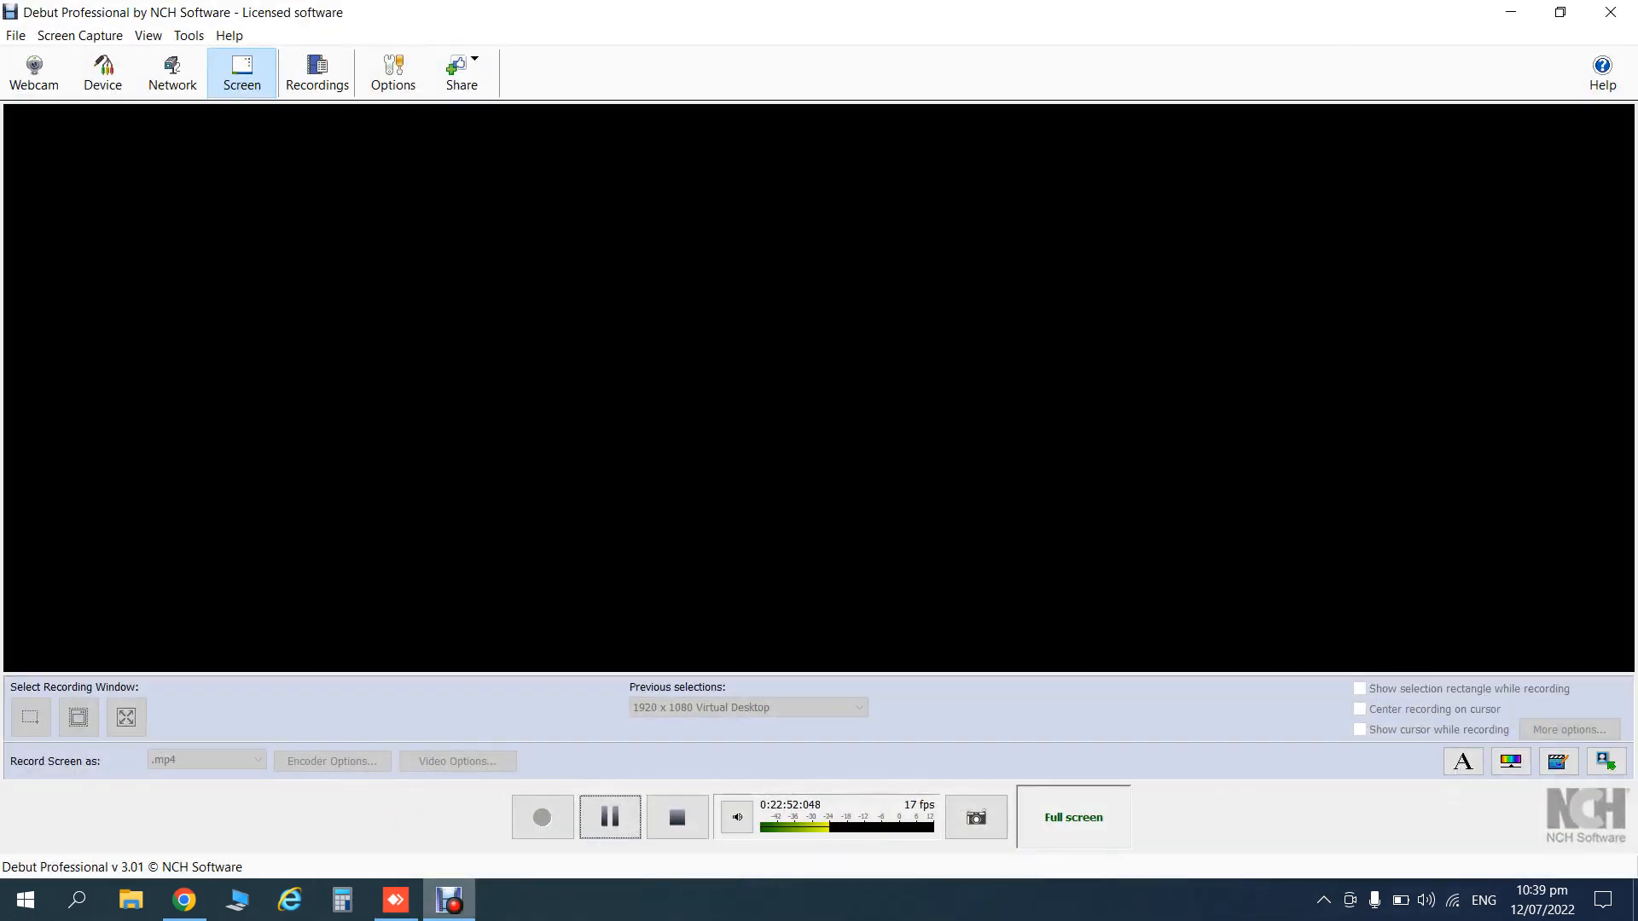
{"action": "left_click", "coordinate": [610, 817]}
{"action": "left_click", "coordinate": [449, 900]}
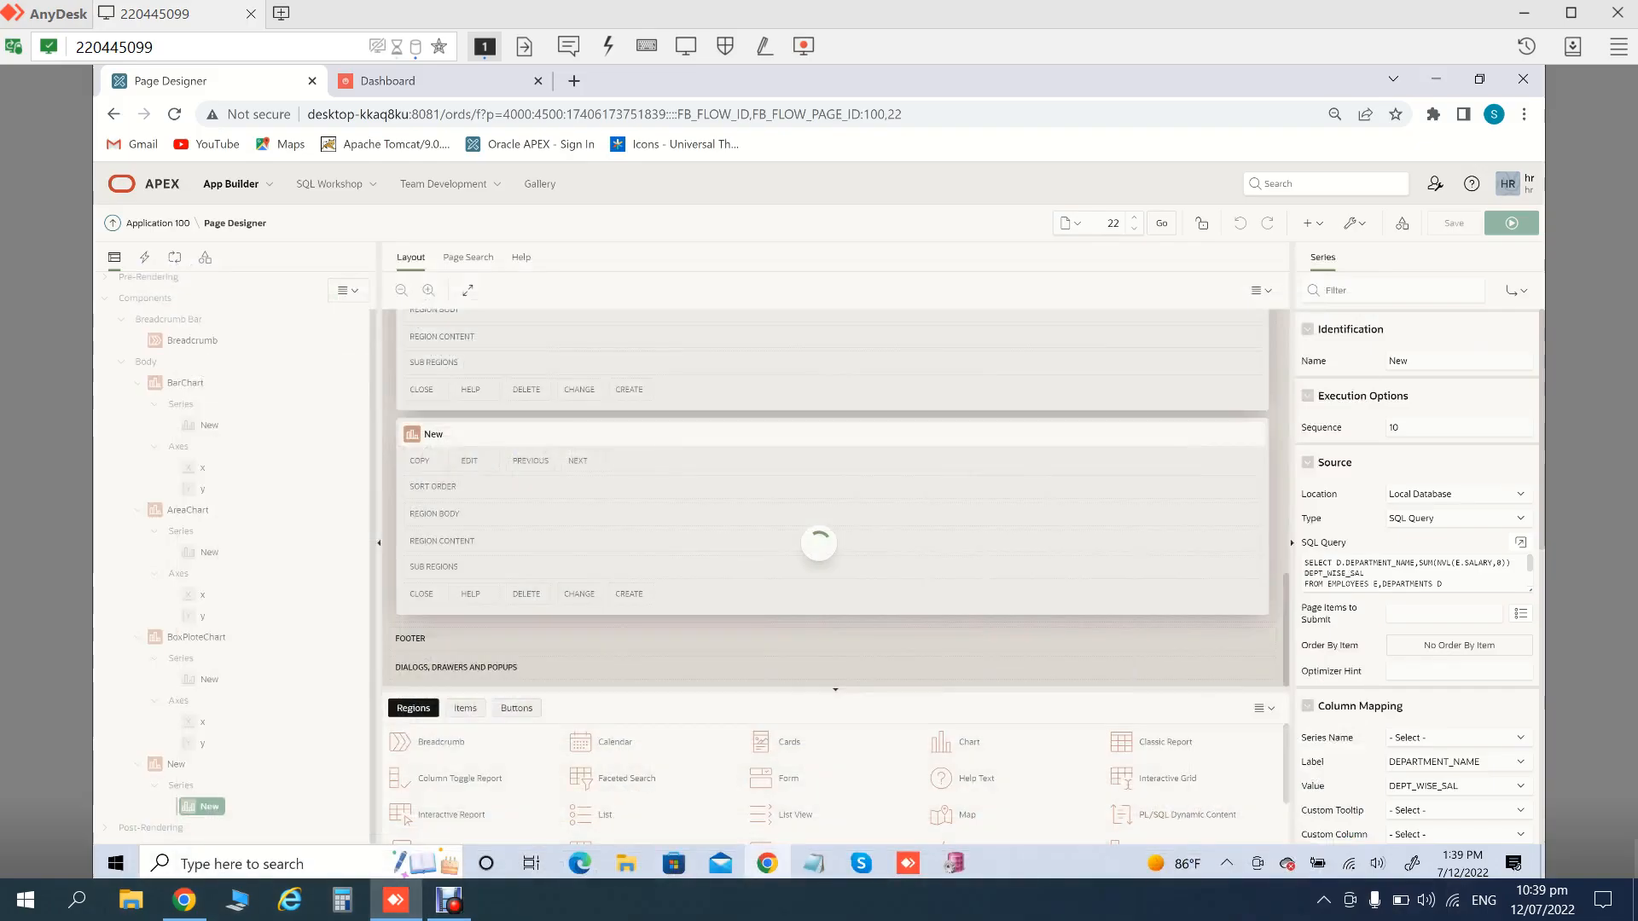
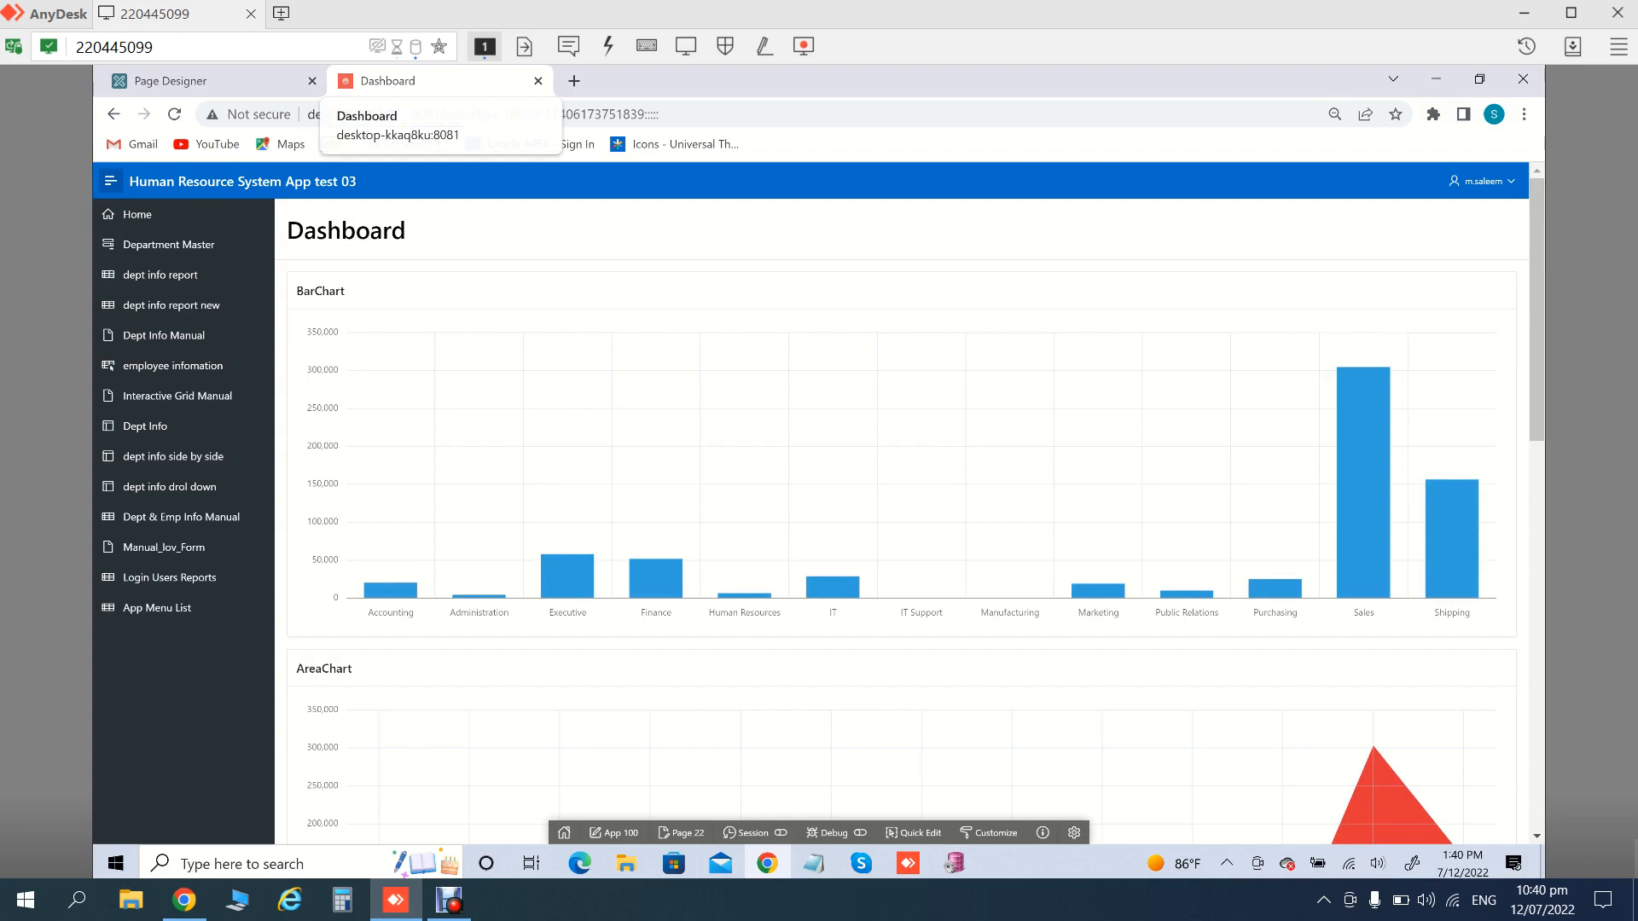
After viewing the Dashboard, set the donut series' Custom Tooltip to DEPT_WISE_SAL in Page Designer
{"action": "scroll", "coordinate": [901, 512], "scroll_direction": "down", "scroll_amount": 4}
{"action": "scroll", "coordinate": [901, 512], "scroll_direction": "down", "scroll_amount": 7}
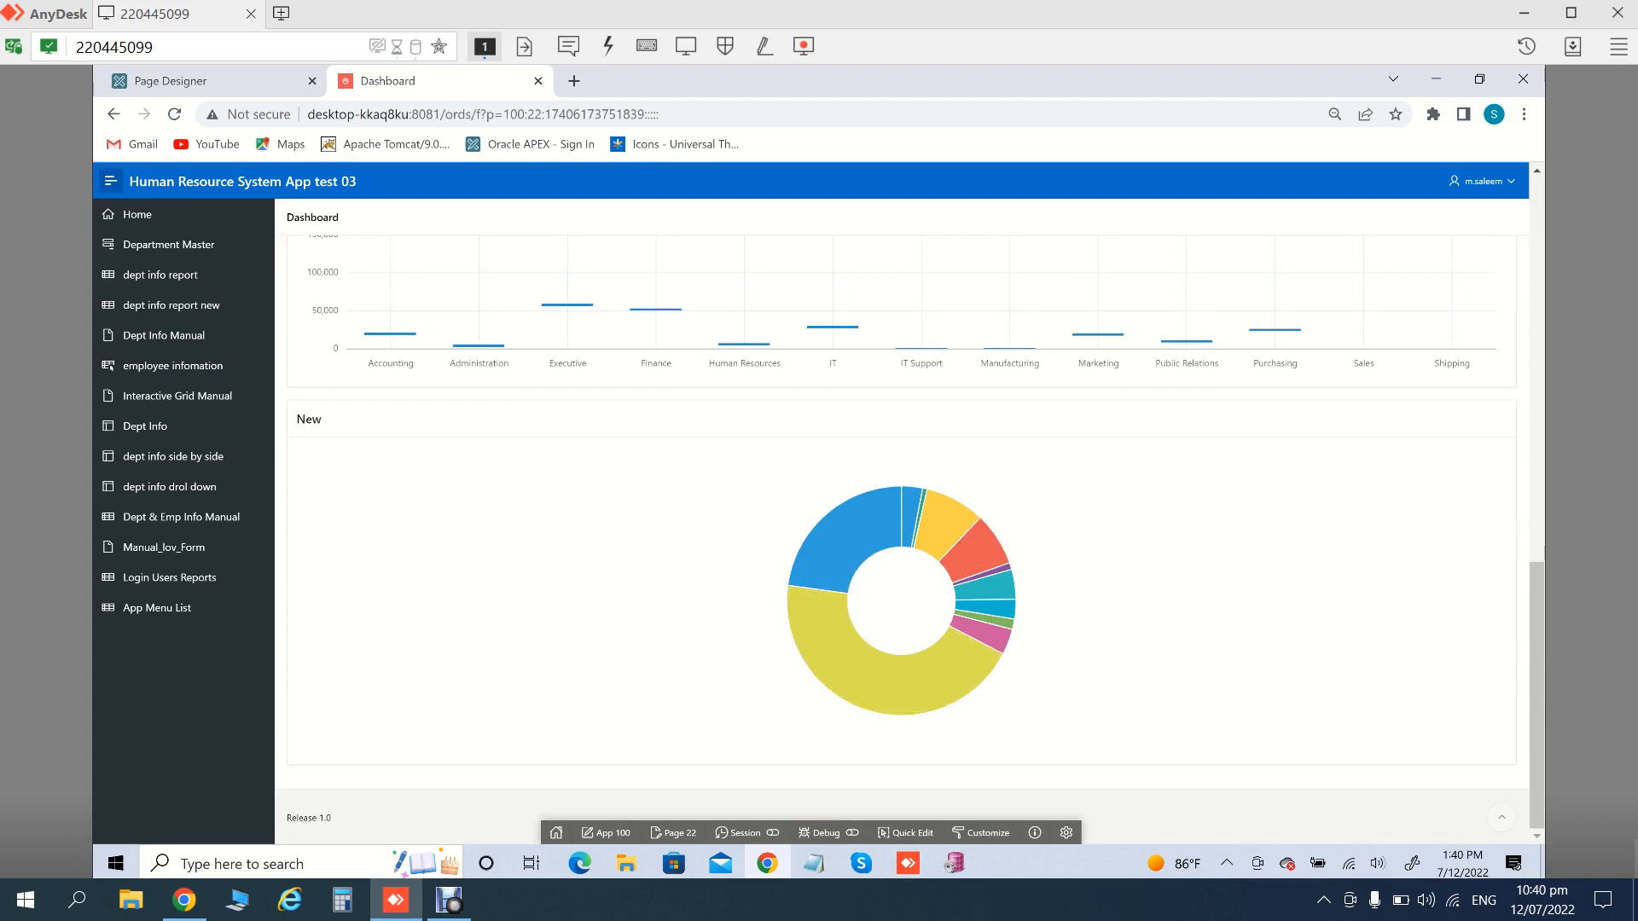
{"action": "mouse_move", "coordinate": [804, 603]}
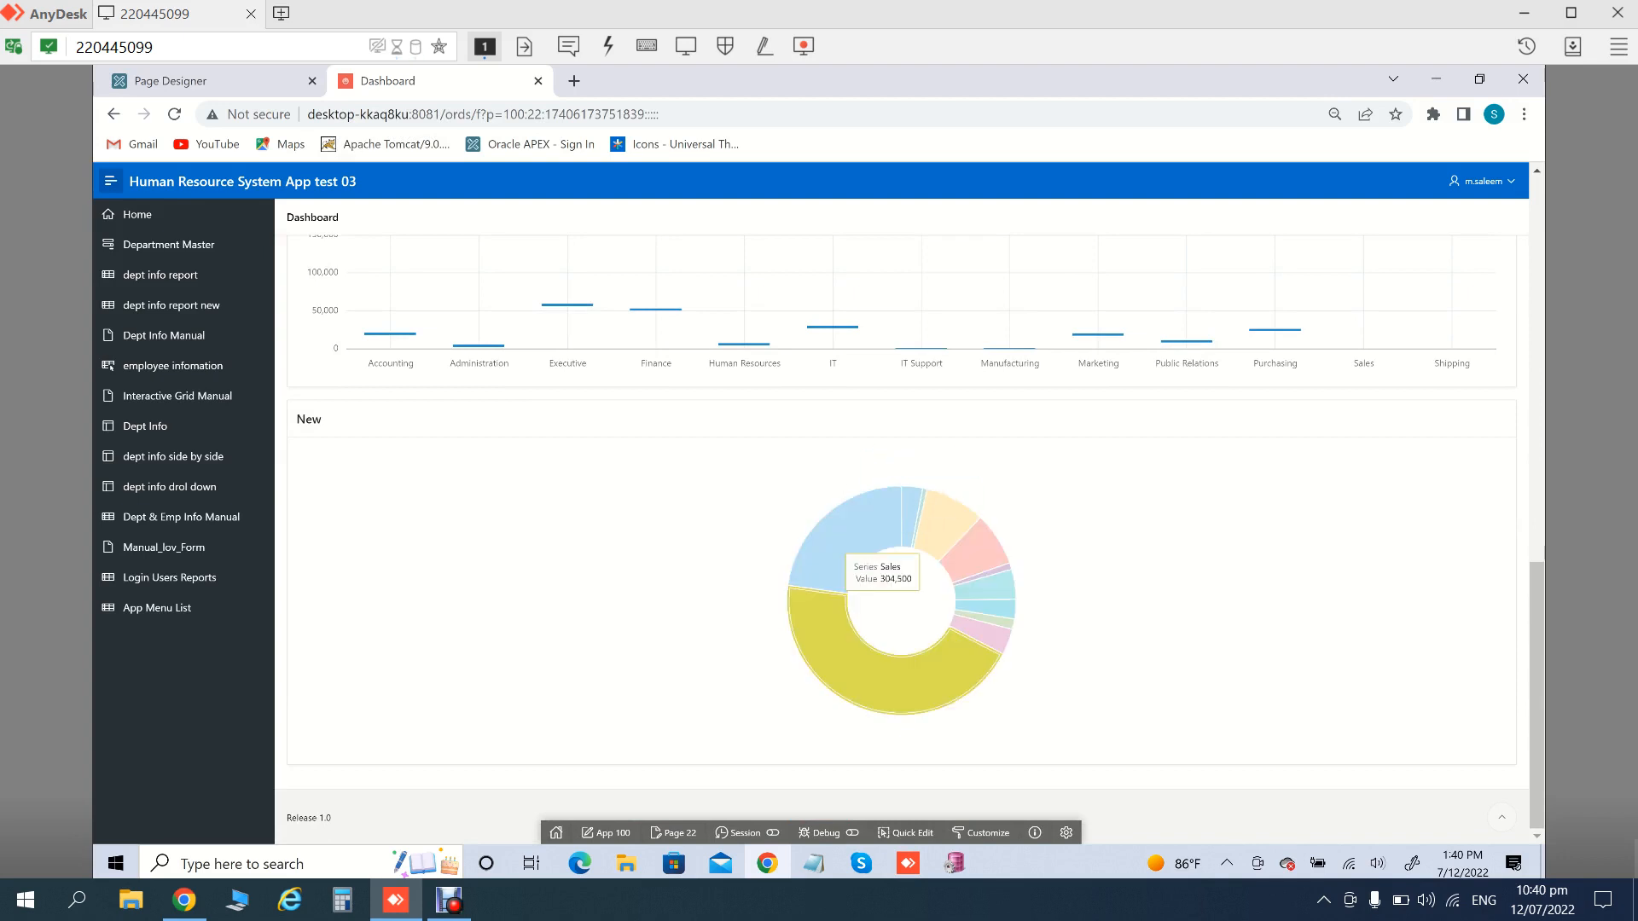
{"action": "left_click", "coordinate": [171, 81]}
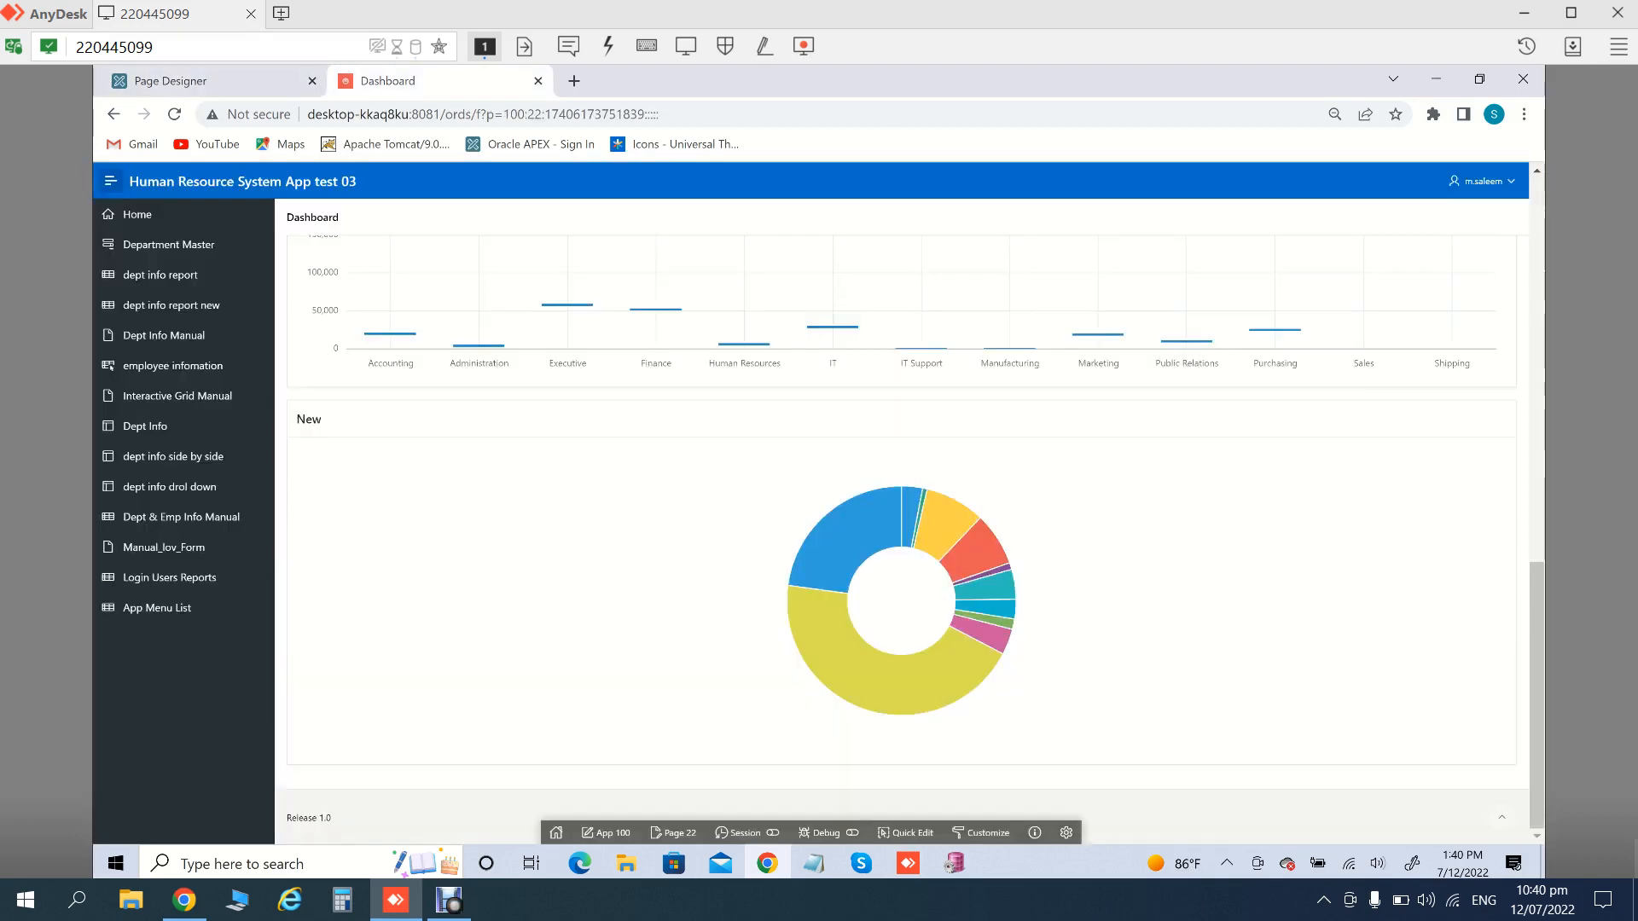
{"action": "mouse_move", "coordinate": [882, 534]}
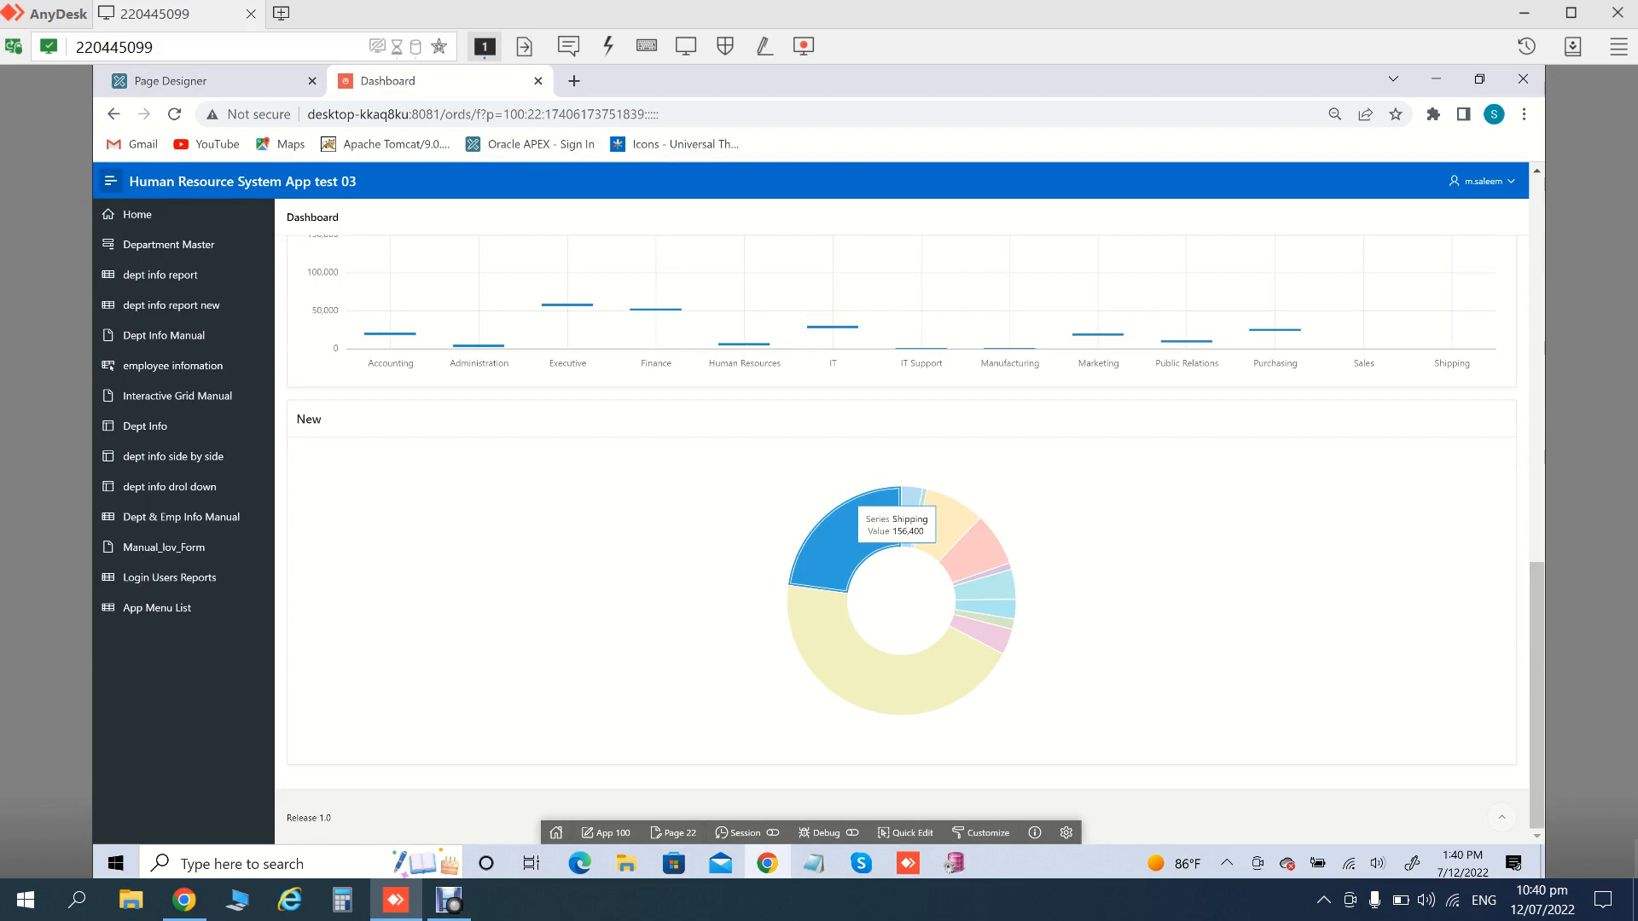
{"action": "mouse_move", "coordinate": [843, 671]}
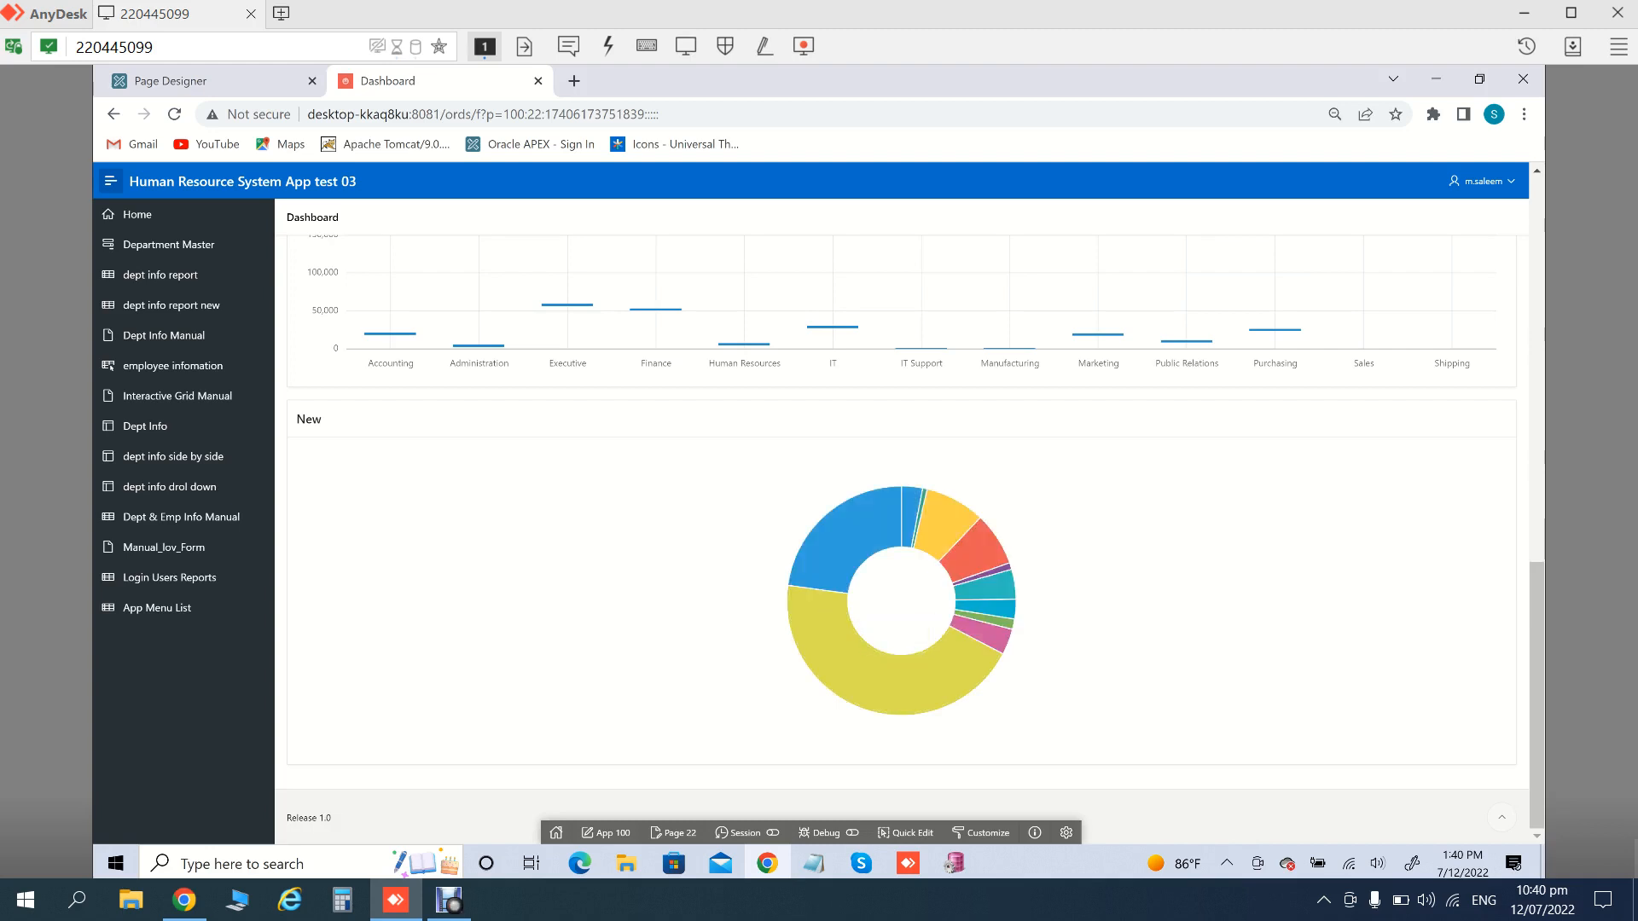
{"action": "mouse_move", "coordinate": [990, 589]}
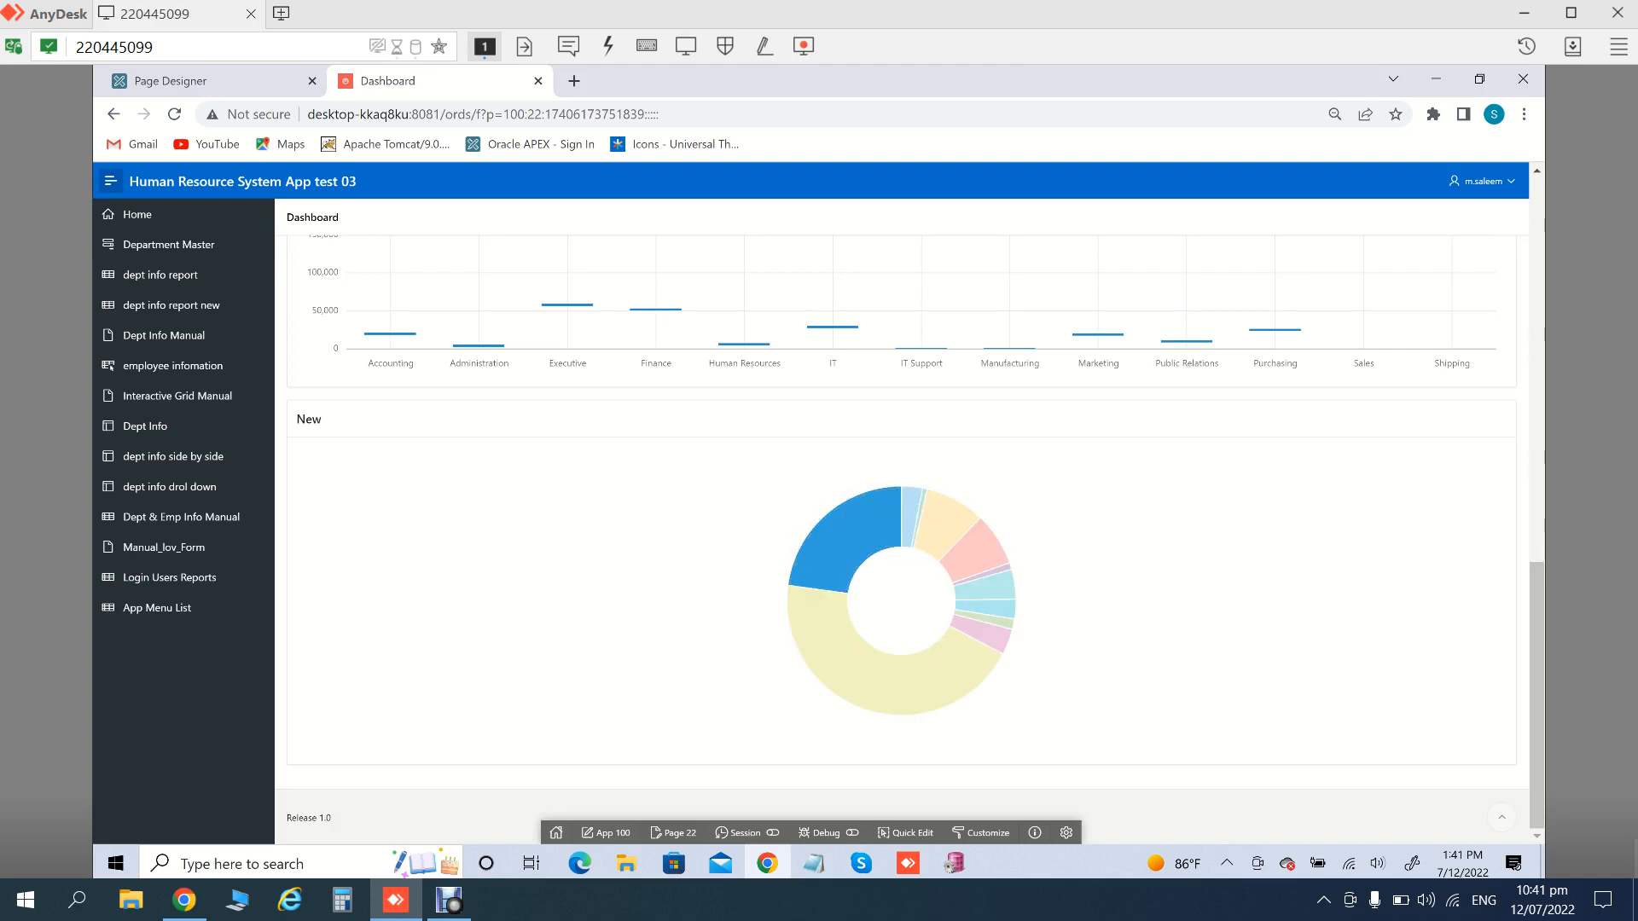
{"action": "left_click", "coordinate": [171, 80]}
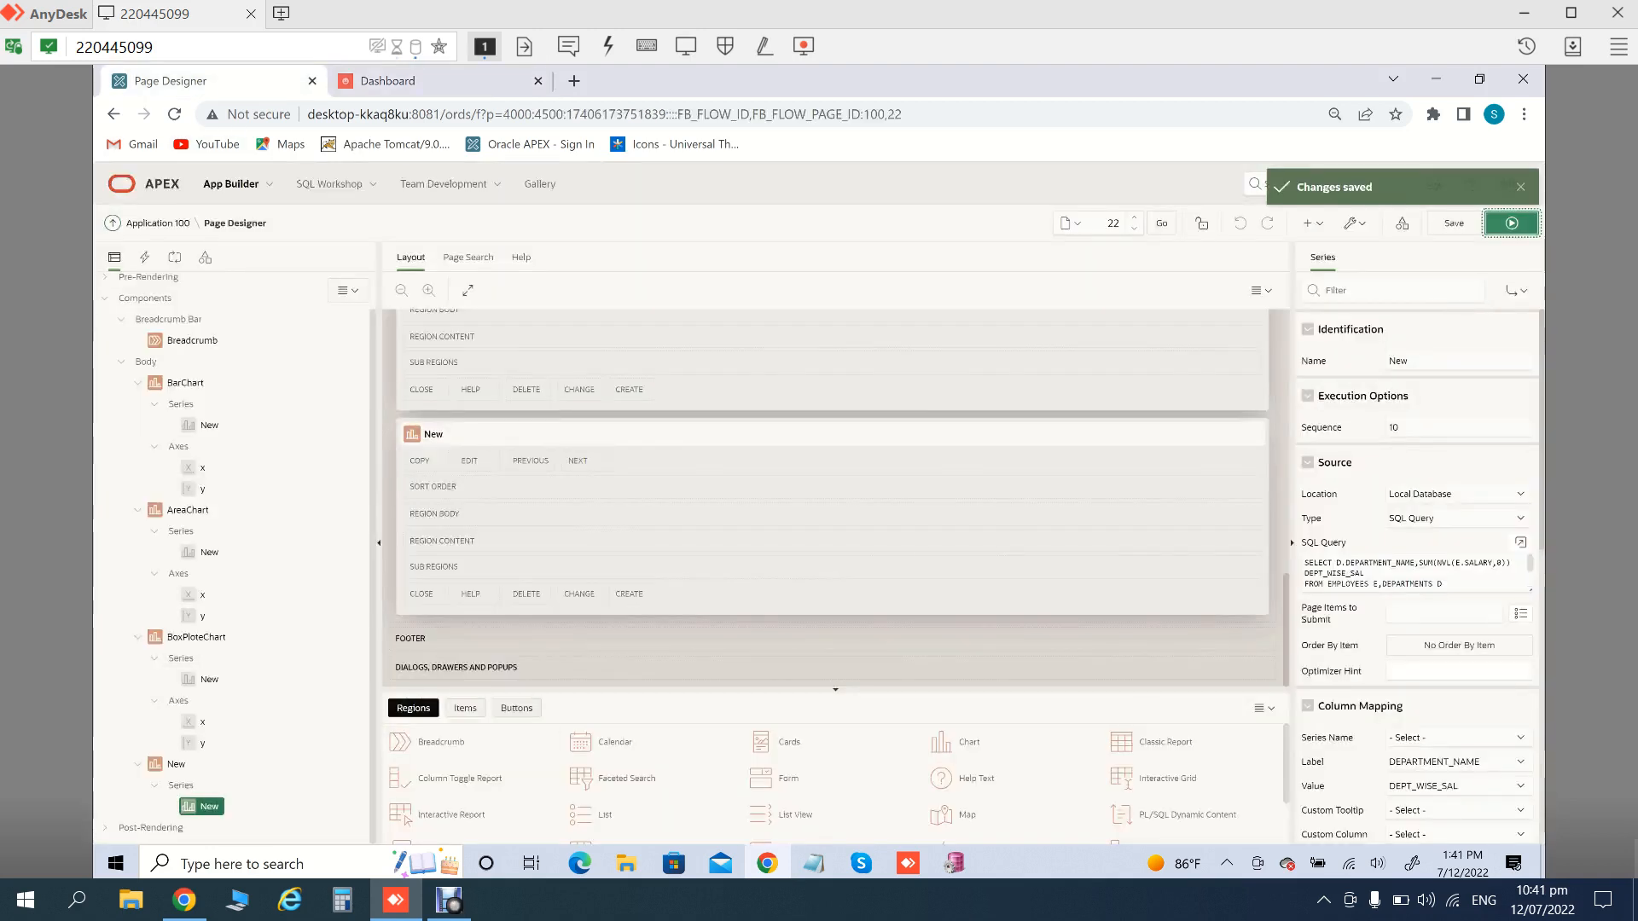
{"action": "scroll", "coordinate": [1417, 578], "scroll_direction": "down", "scroll_amount": 3}
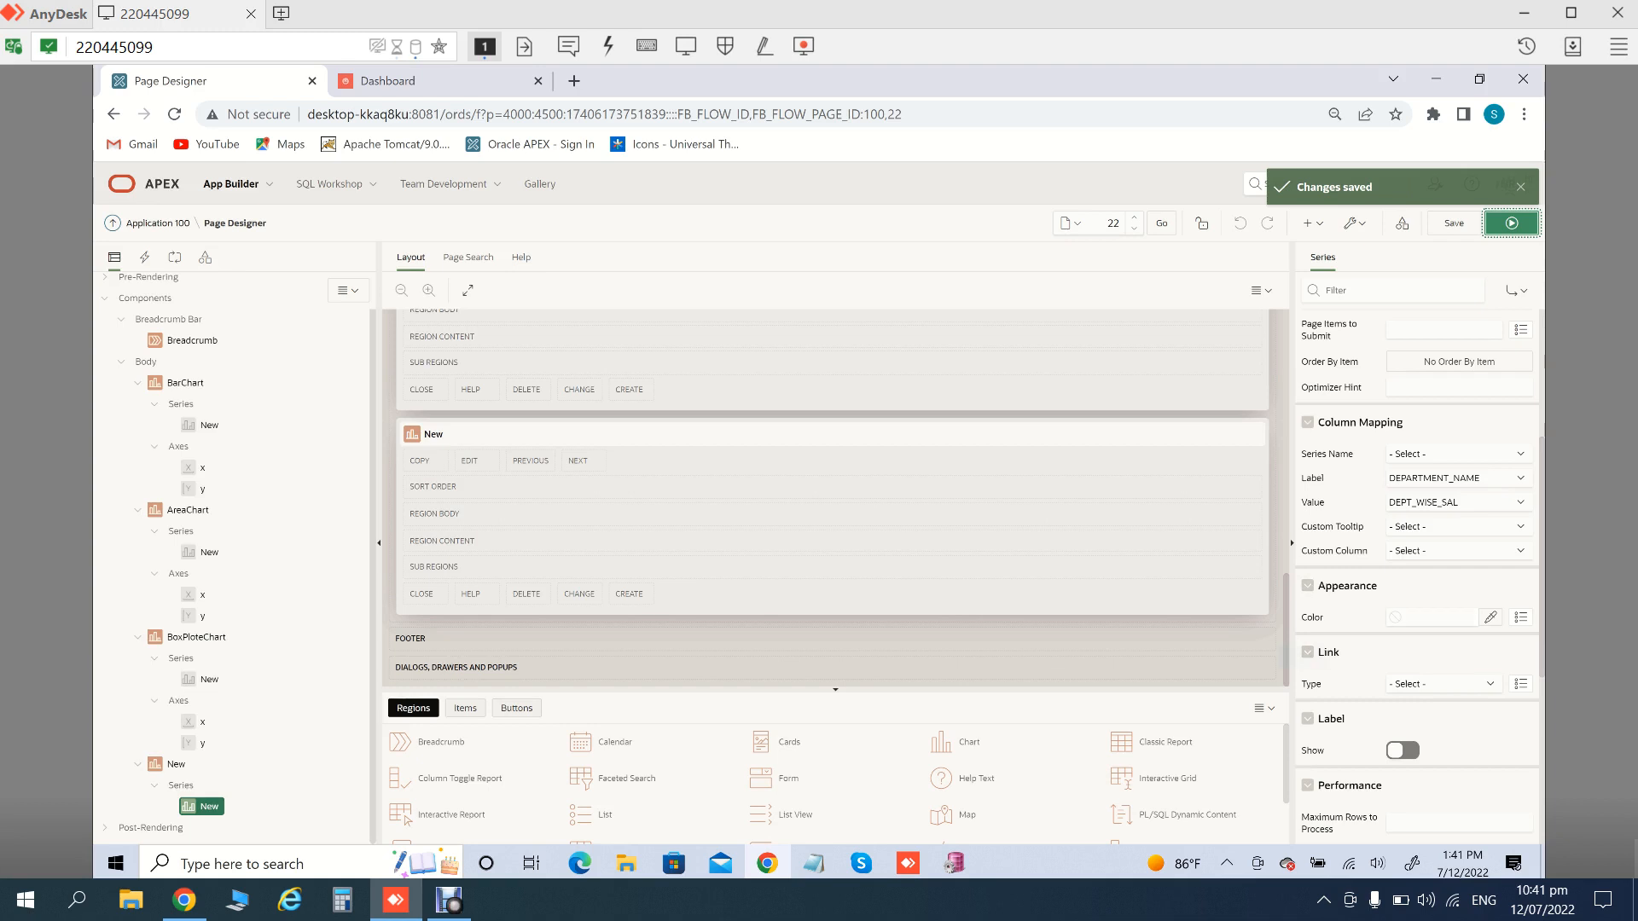
{"action": "left_click", "coordinate": [1459, 527]}
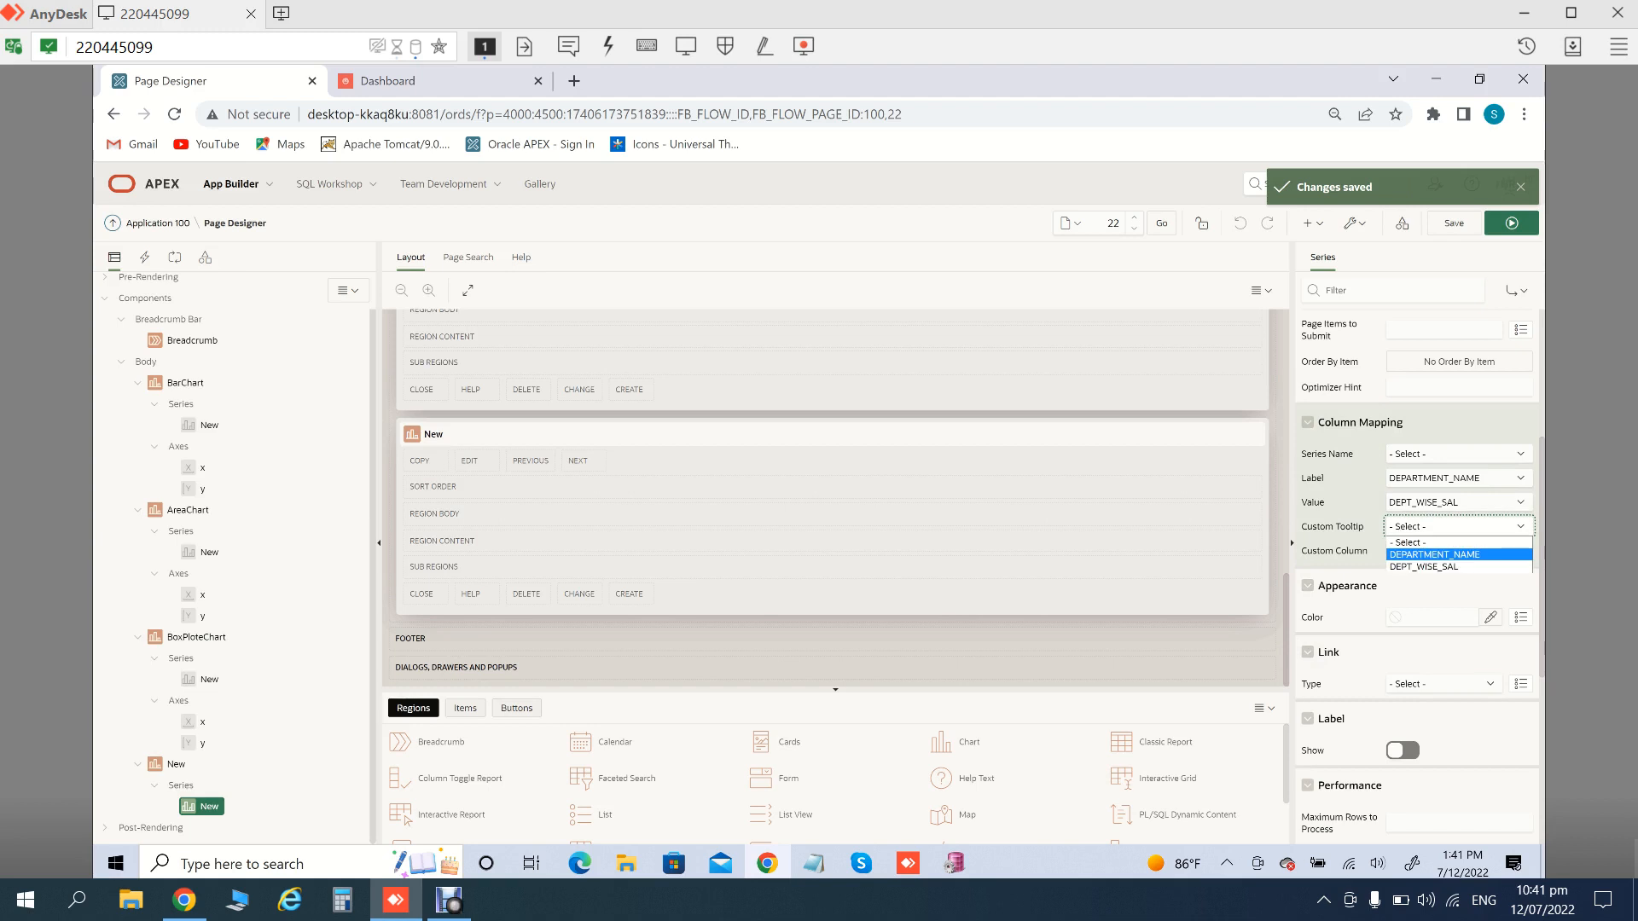
{"action": "left_click", "coordinate": [1424, 567]}
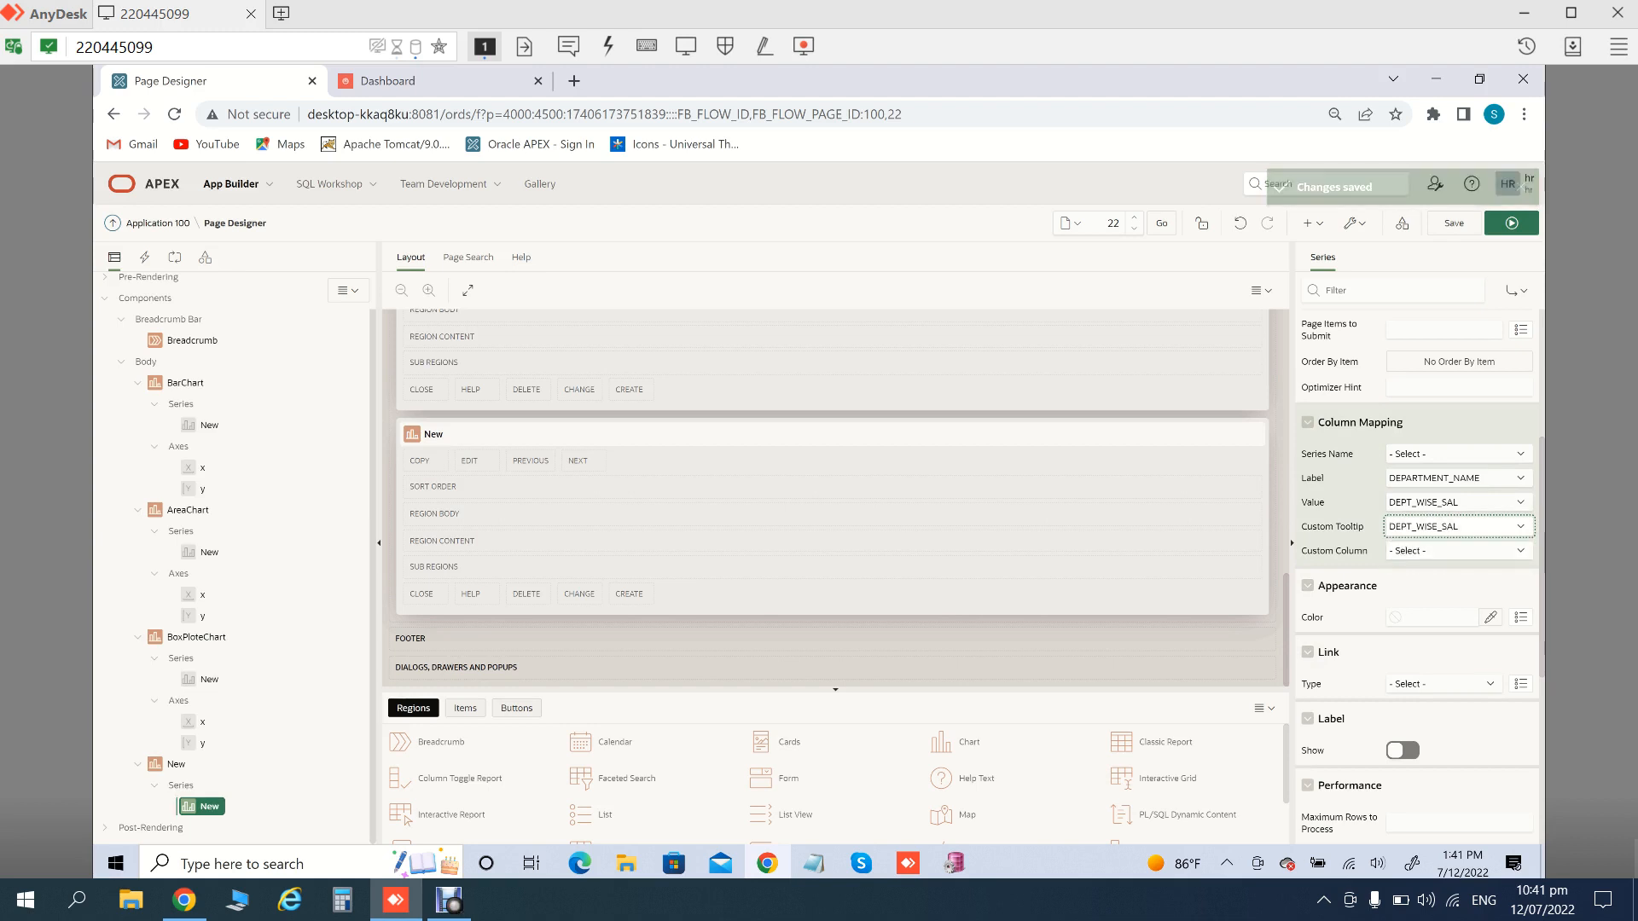
Set the series Custom Column to DEPARTMENT_NAME, then save and run the page
{"action": "left_click", "coordinate": [1459, 551]}
{"action": "left_click", "coordinate": [1459, 551]}
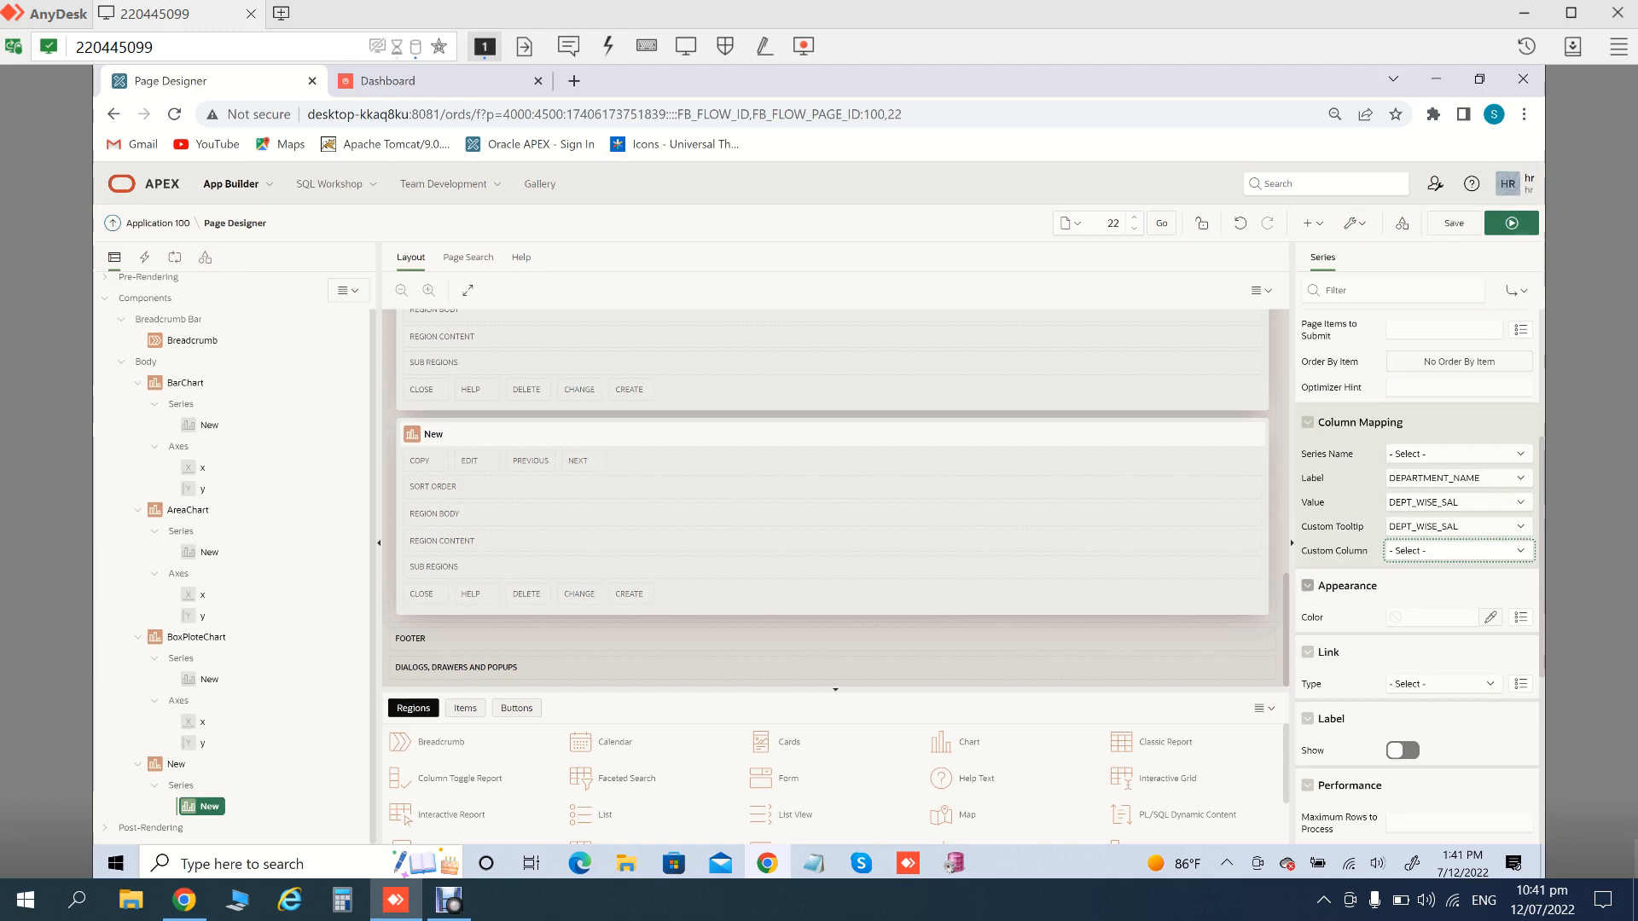
{"action": "left_click", "coordinate": [1459, 551]}
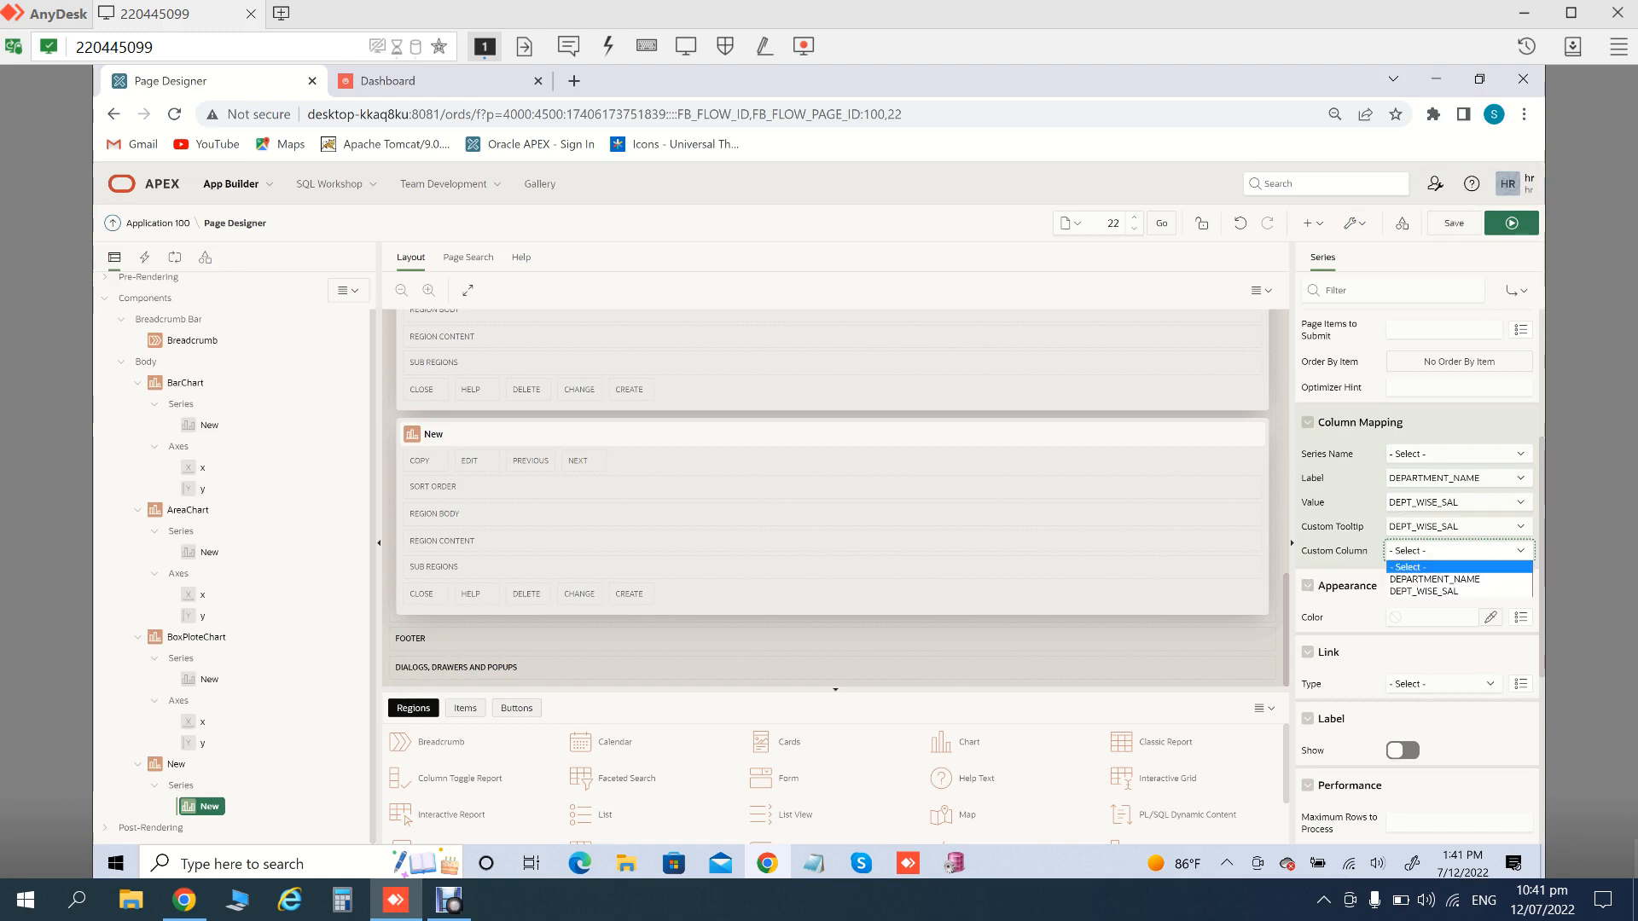
{"action": "left_click", "coordinate": [1435, 580]}
{"action": "left_click", "coordinate": [1308, 587]}
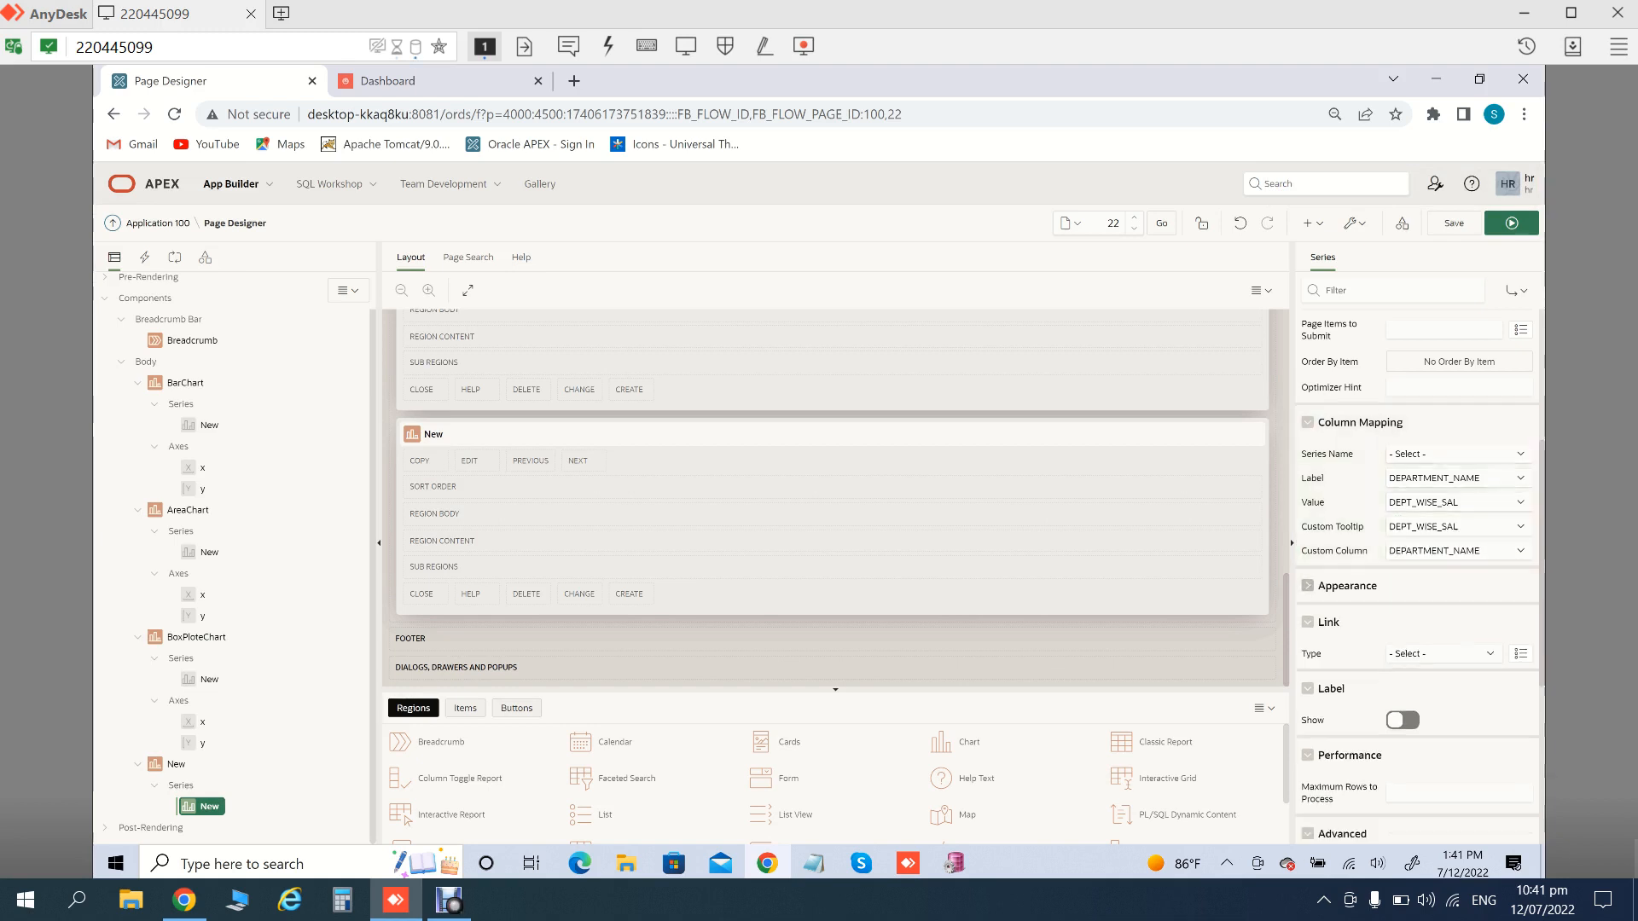
{"action": "left_click", "coordinate": [1512, 224]}
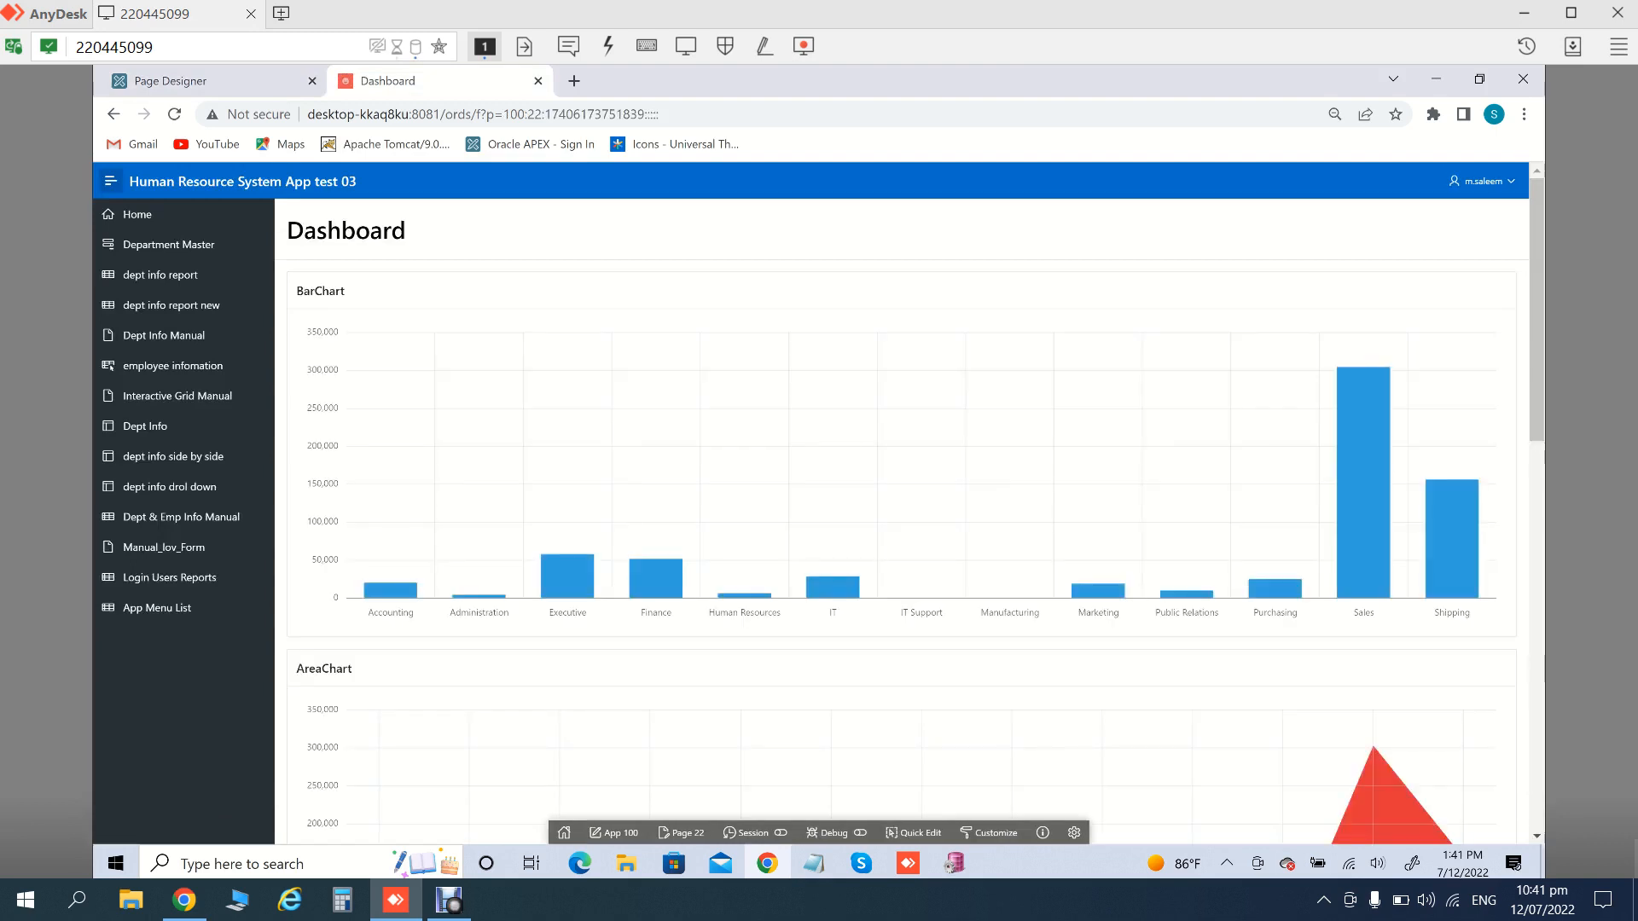
Reset the donut series' Custom Tooltip and Custom Column to '- Select -'
{"action": "scroll", "coordinate": [901, 521], "scroll_direction": "down", "scroll_amount": 15}
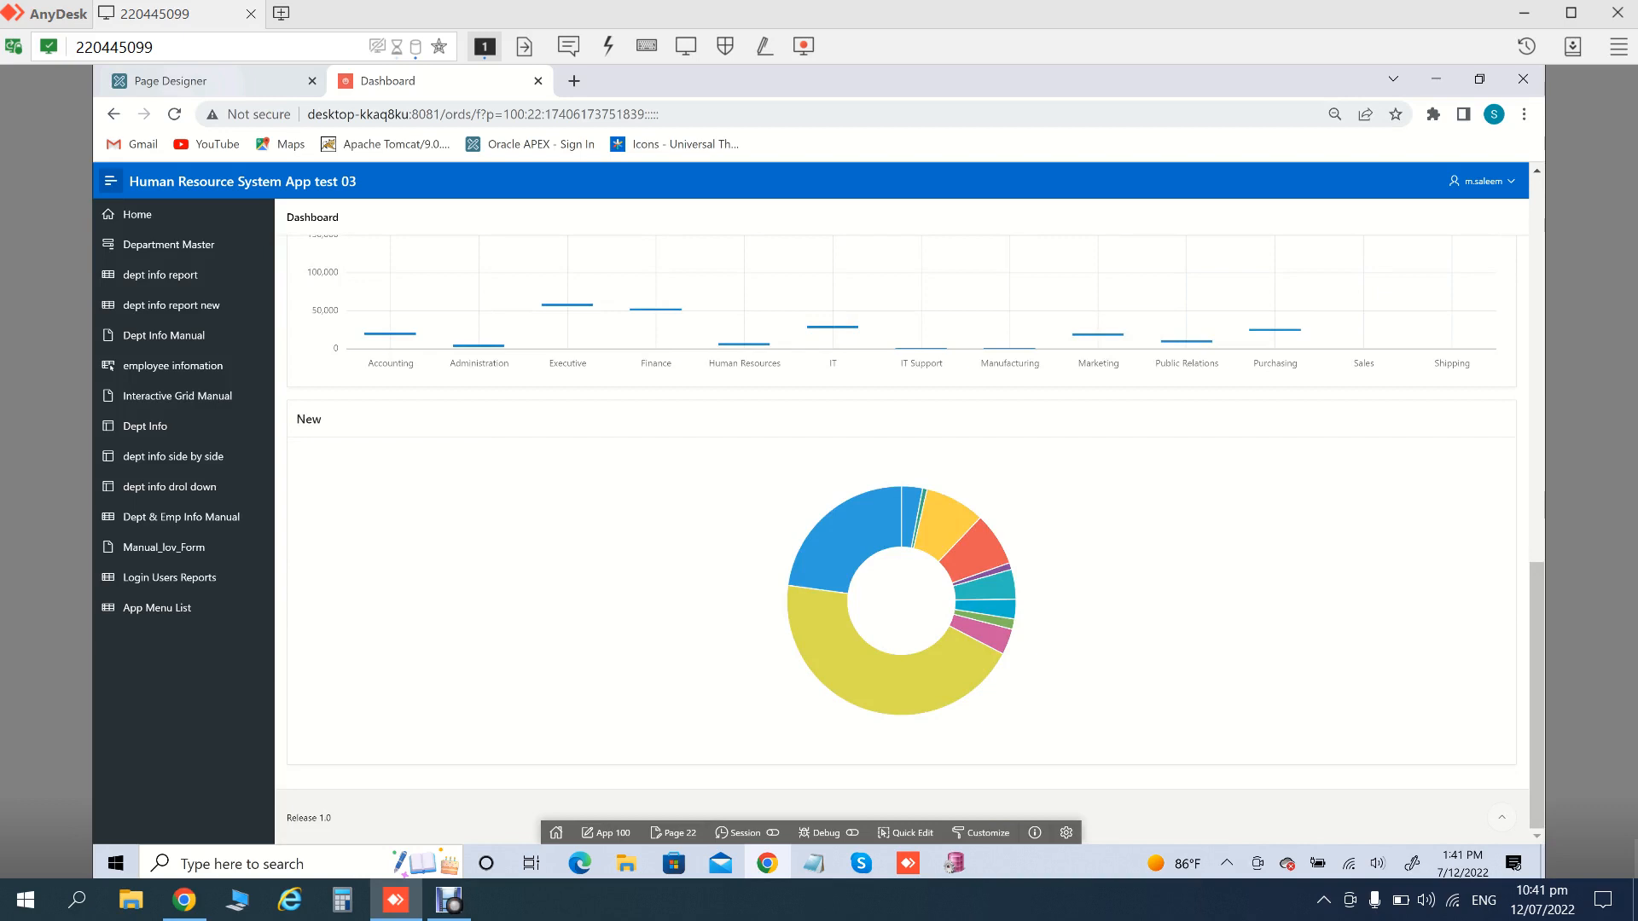
{"action": "left_click", "coordinate": [172, 81]}
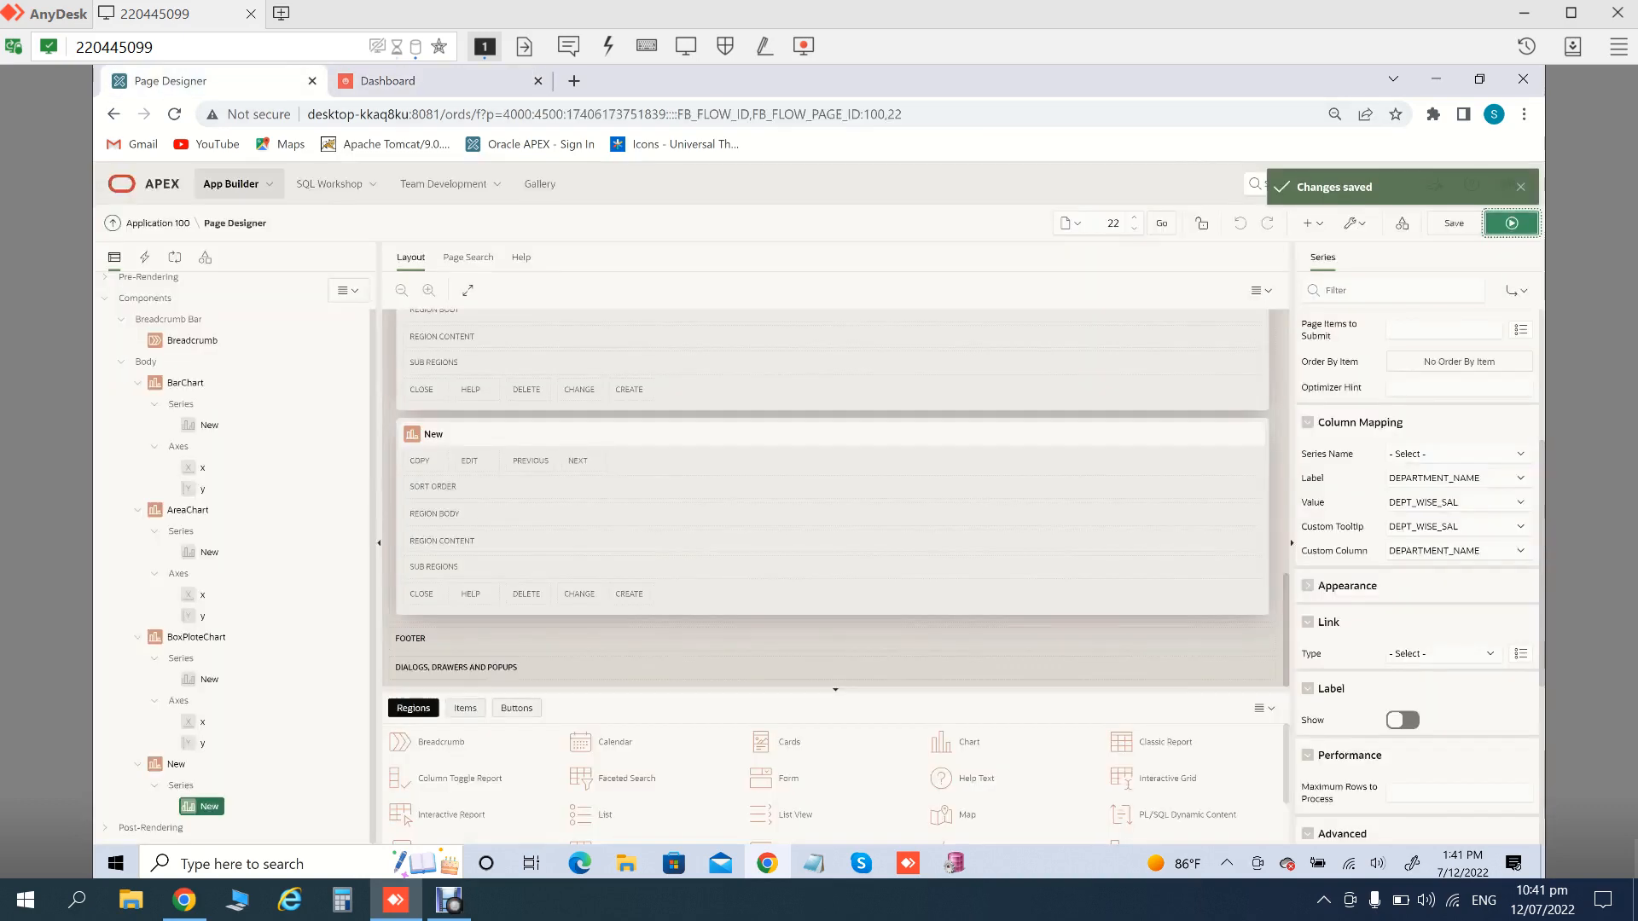
{"action": "left_click", "coordinate": [1459, 526]}
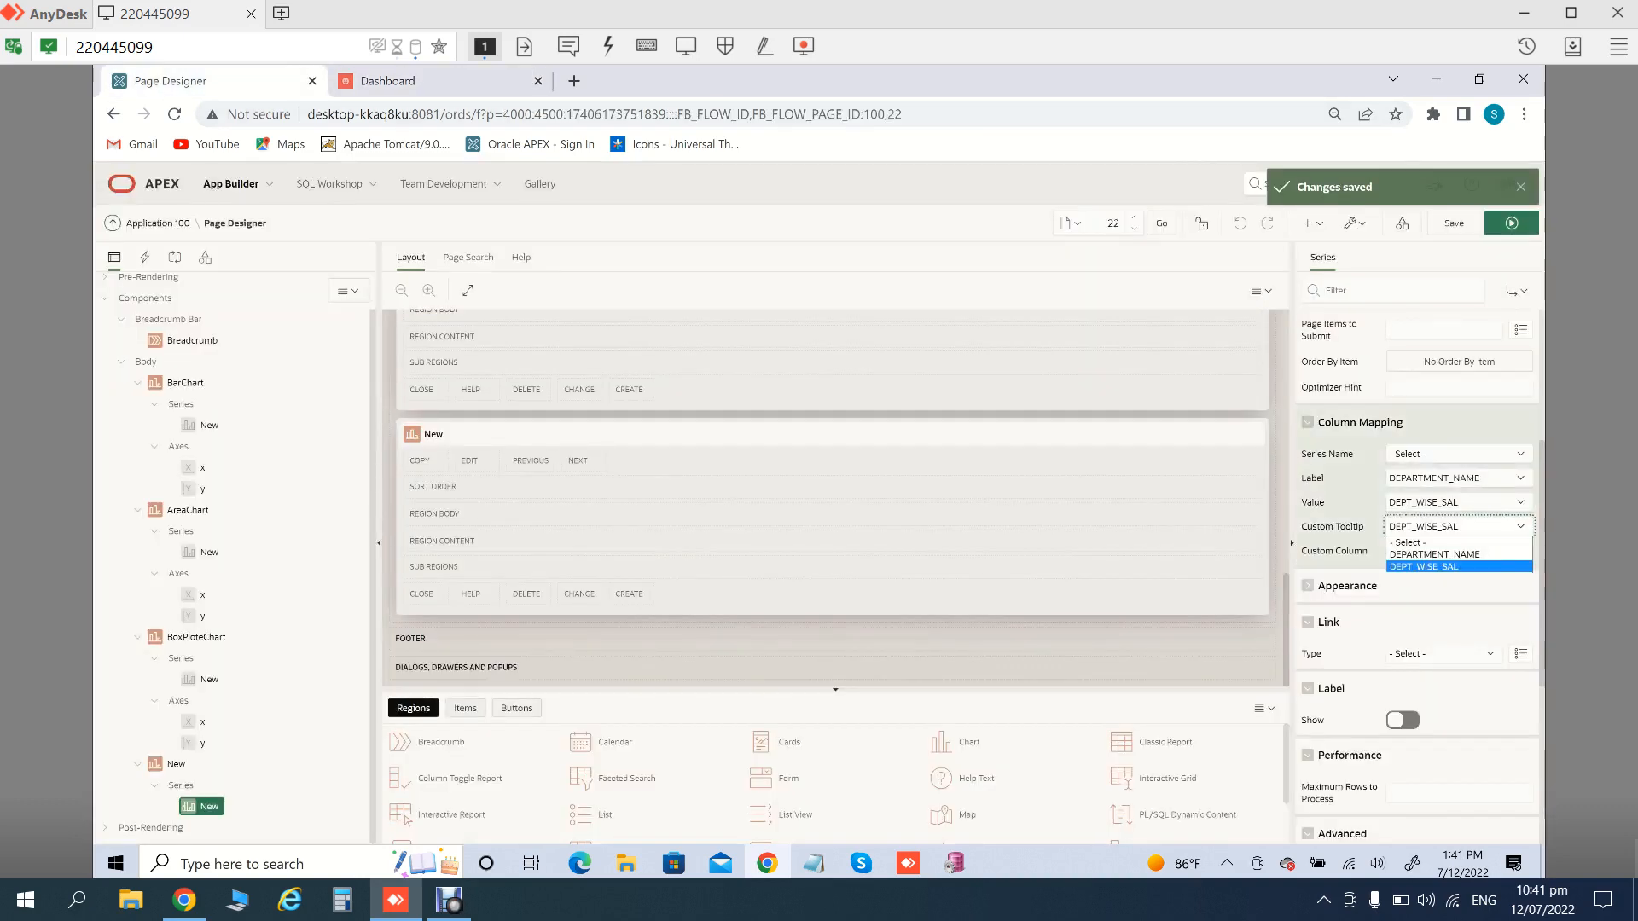
{"action": "left_click", "coordinate": [1407, 543]}
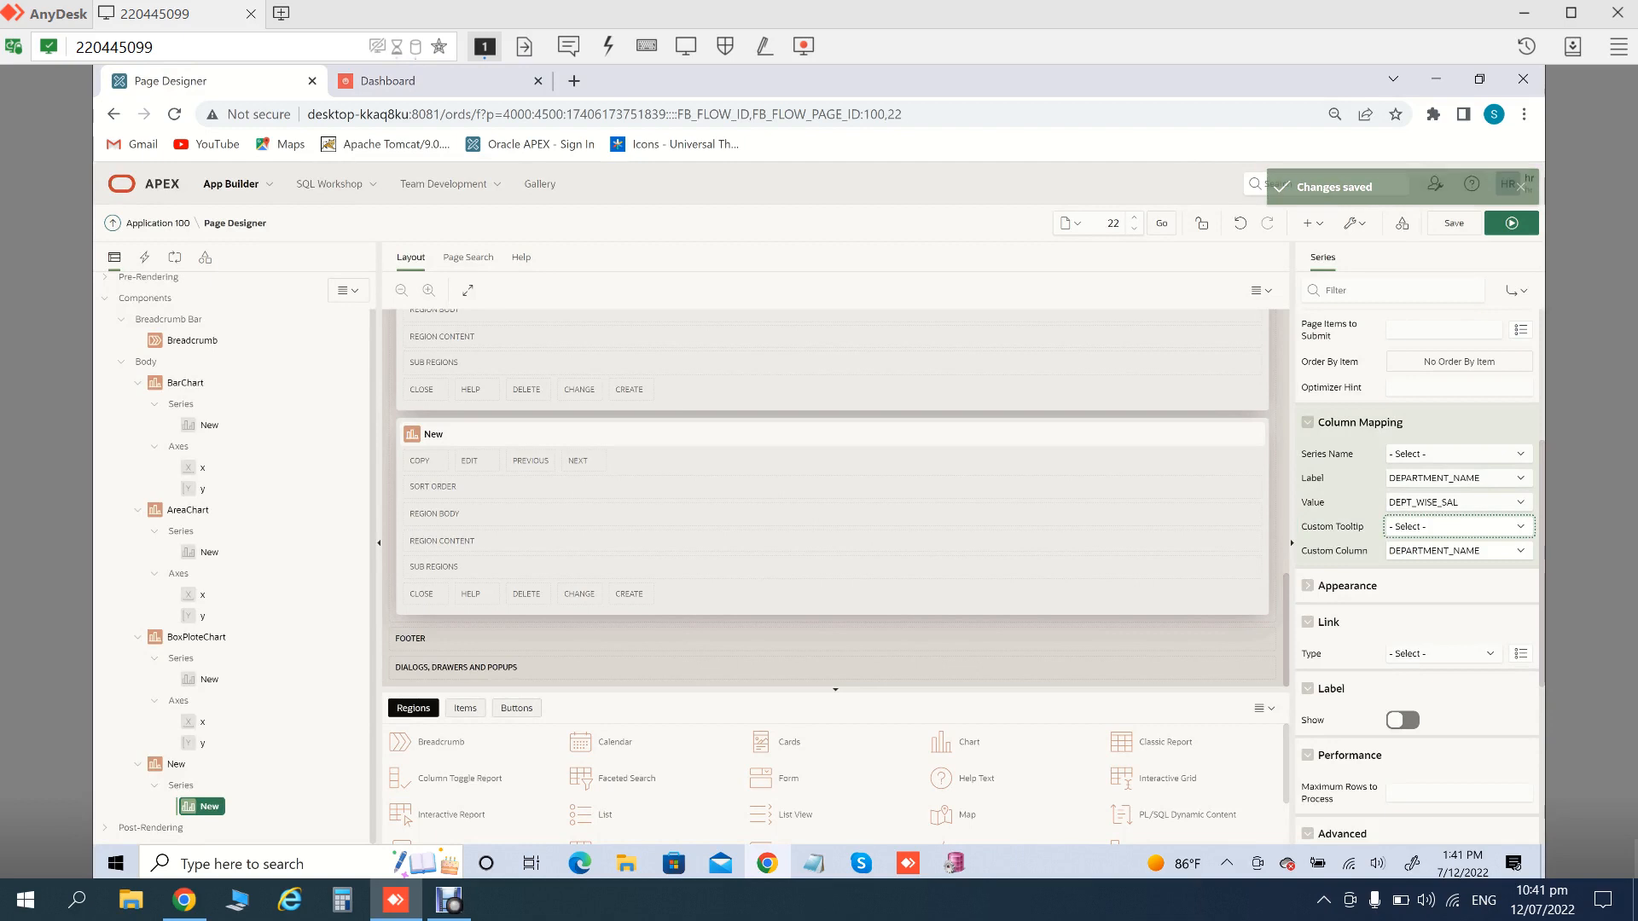
{"action": "left_click", "coordinate": [1459, 551]}
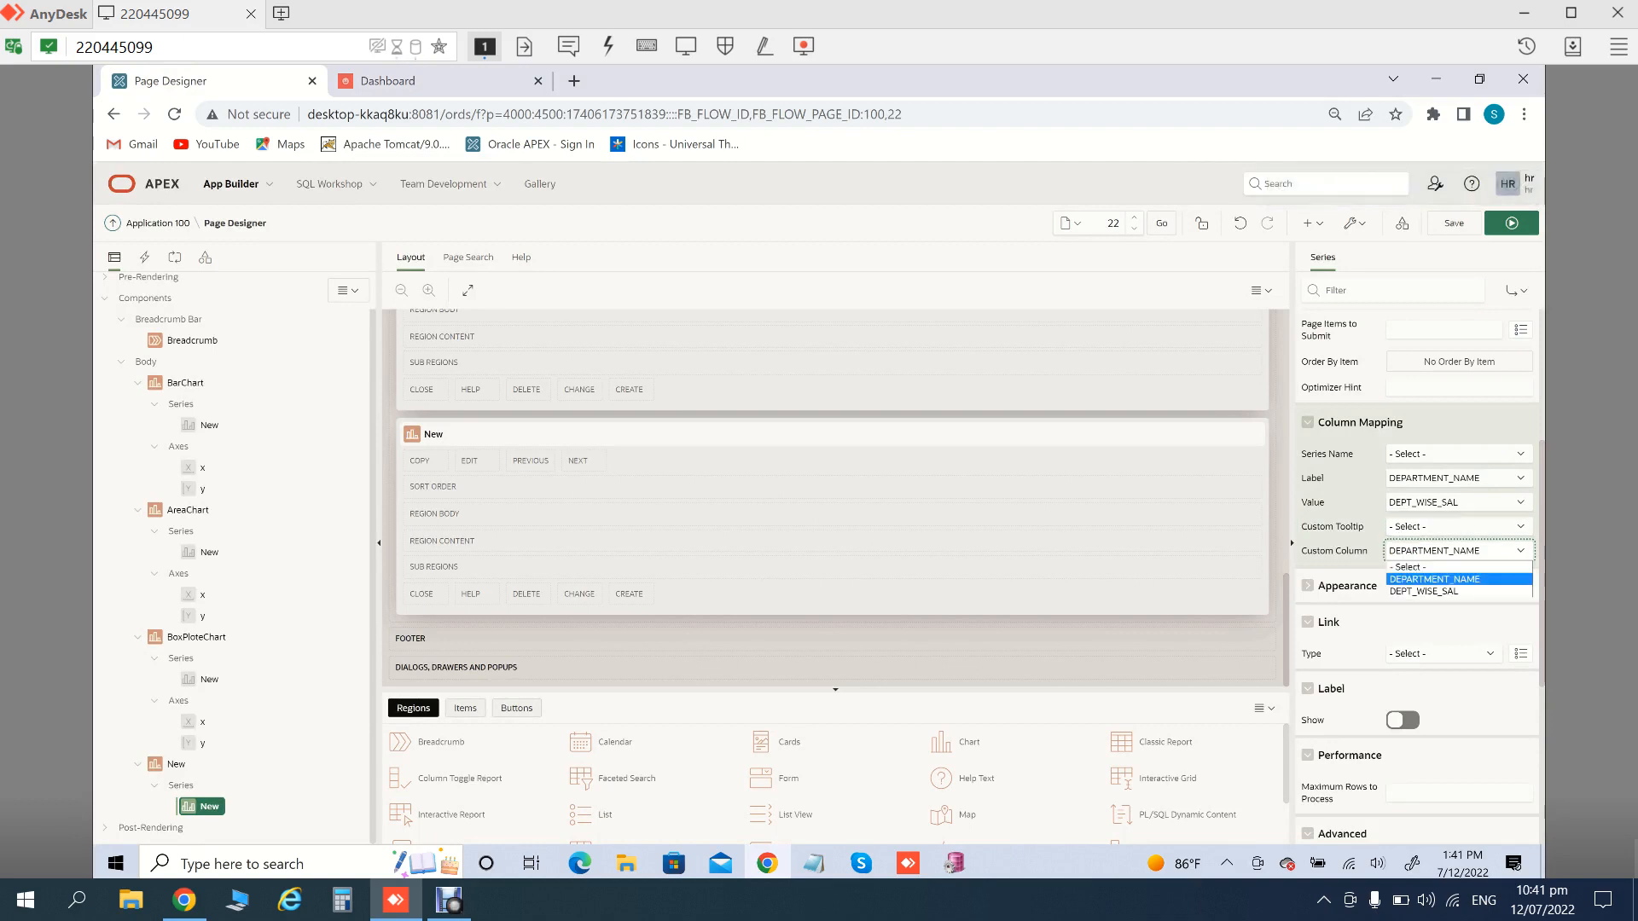
{"action": "left_click", "coordinate": [1408, 567]}
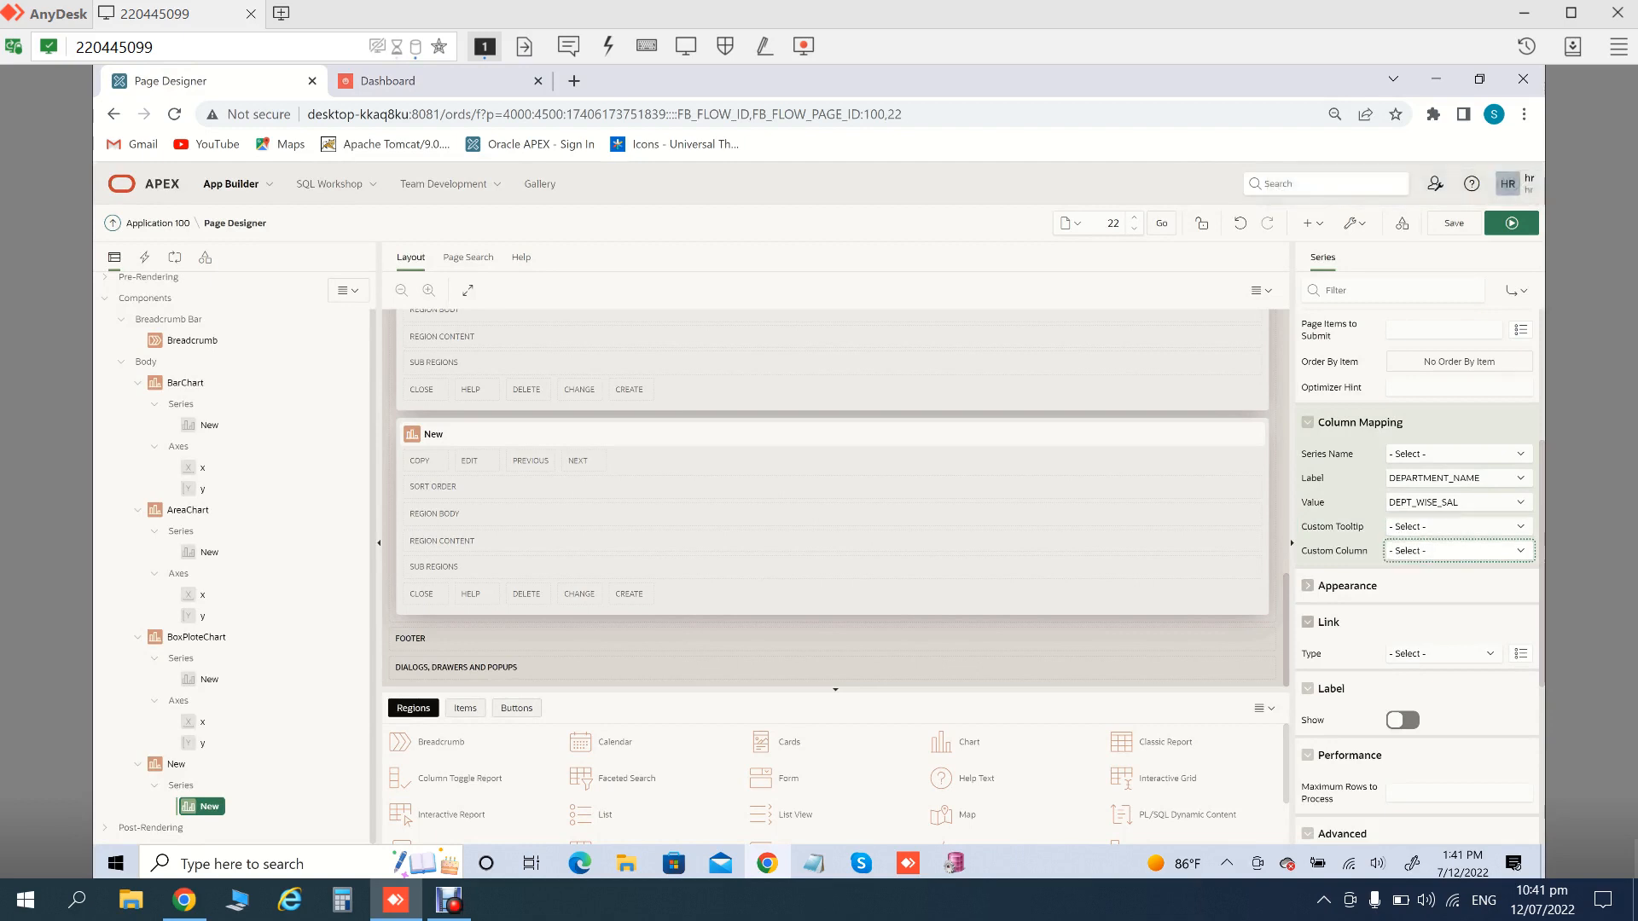
Expand Appearance, leave the Series Name column unchanged, and save the page
{"action": "key", "text": "Tab"}
{"action": "key", "text": "Return"}
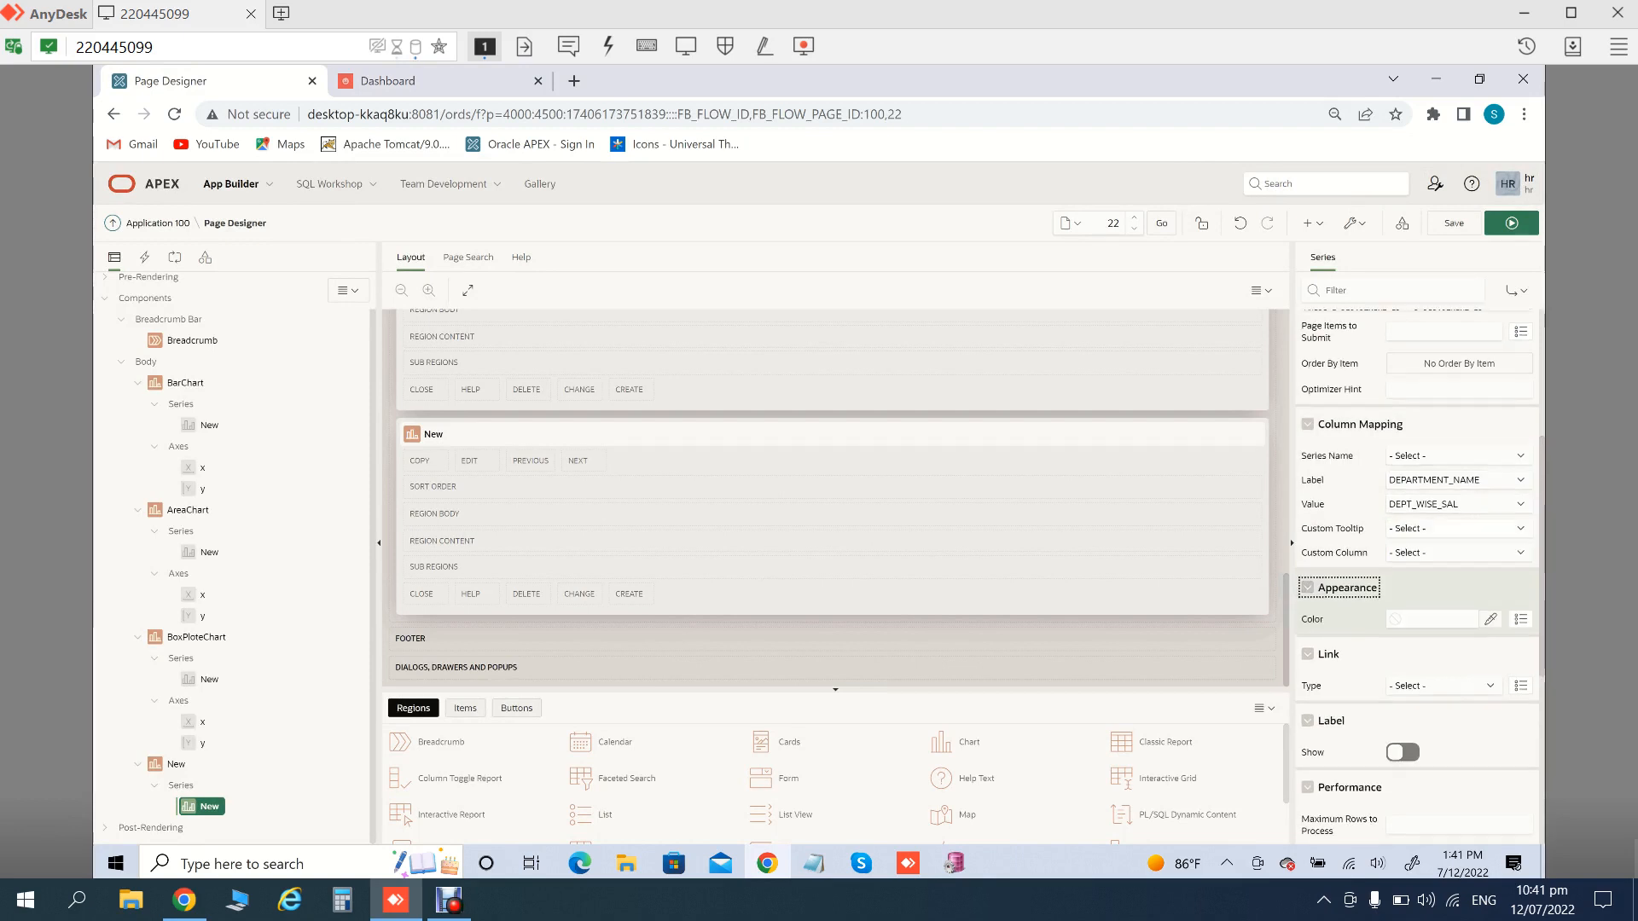
{"action": "scroll", "coordinate": [1417, 577], "scroll_direction": "up", "scroll_amount": 4}
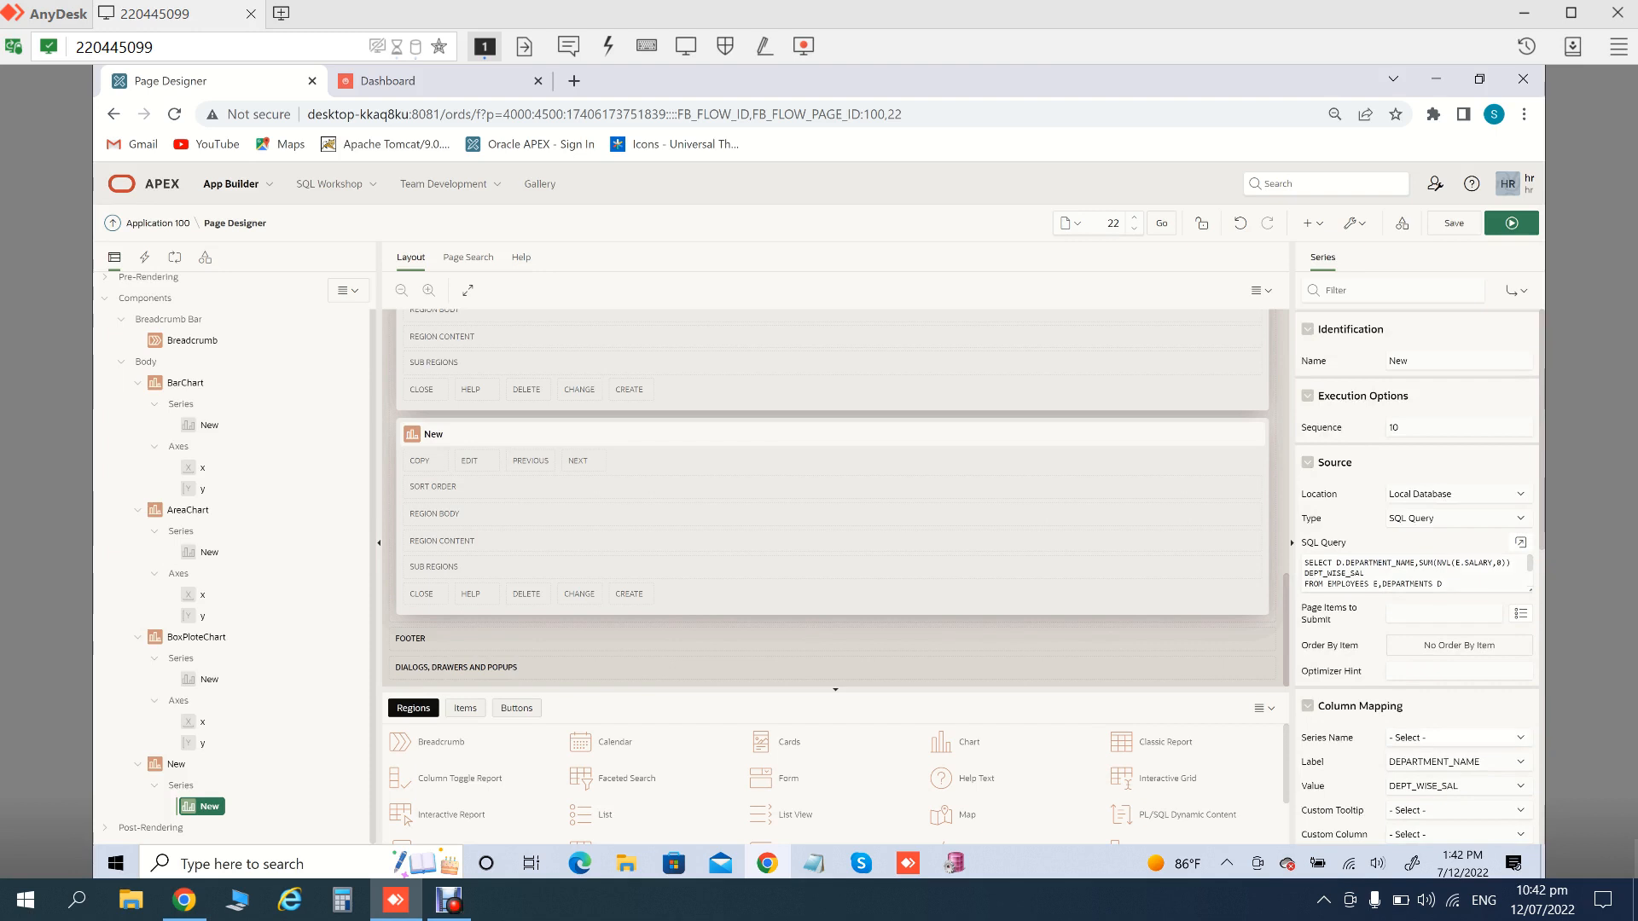
{"action": "left_click", "coordinate": [1459, 738]}
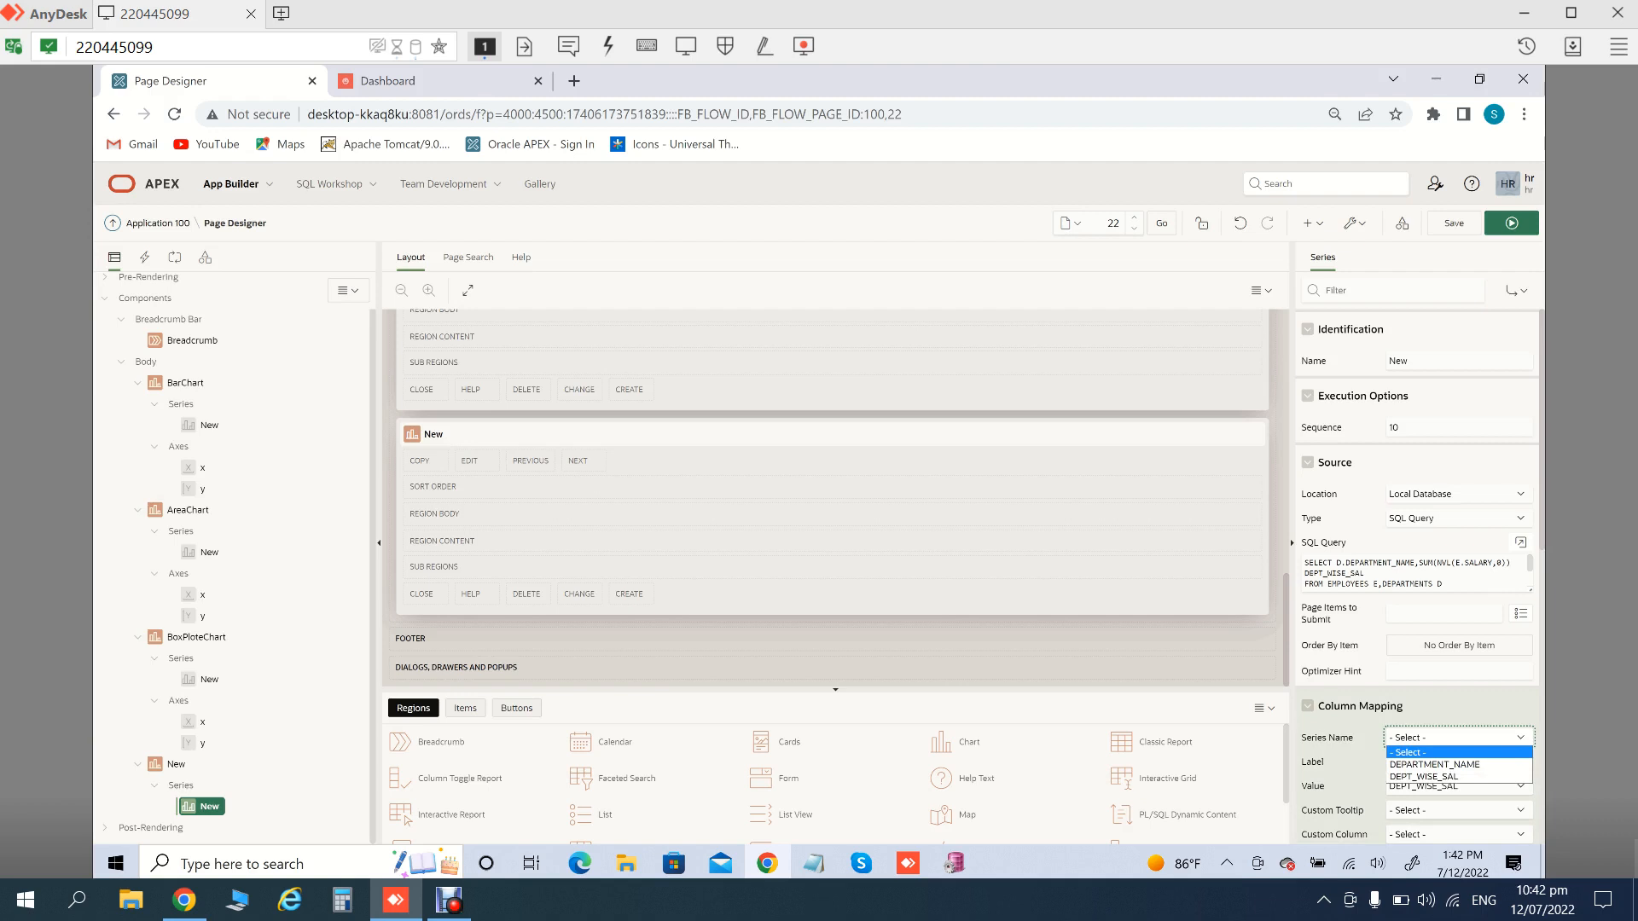
{"action": "key", "text": "Escape"}
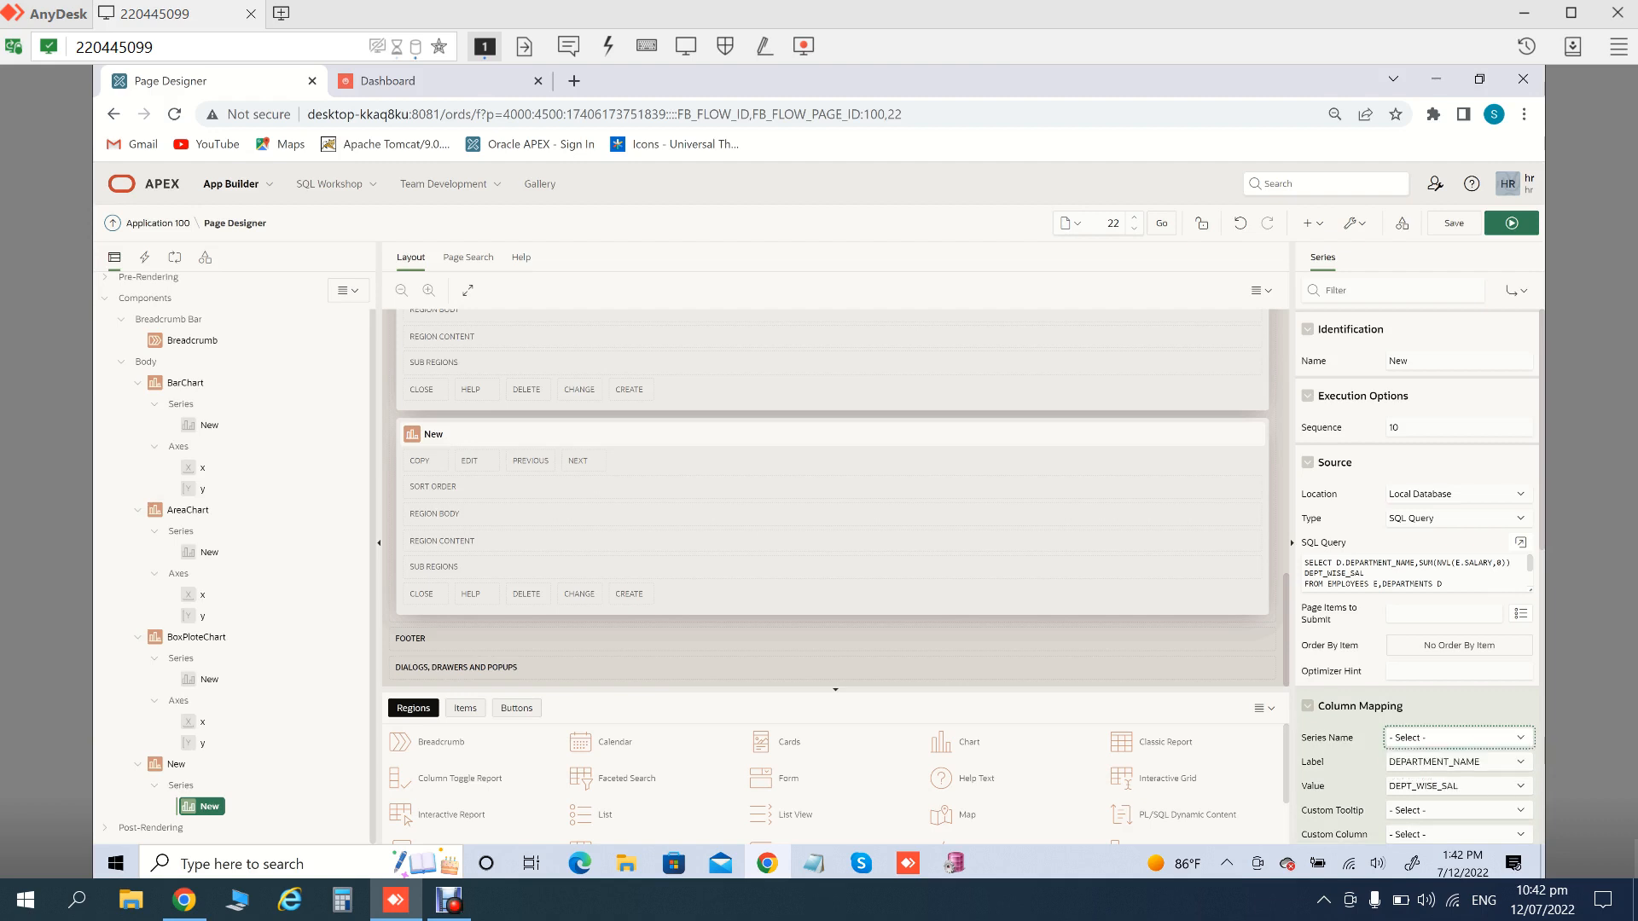
{"action": "left_click", "coordinate": [1458, 738]}
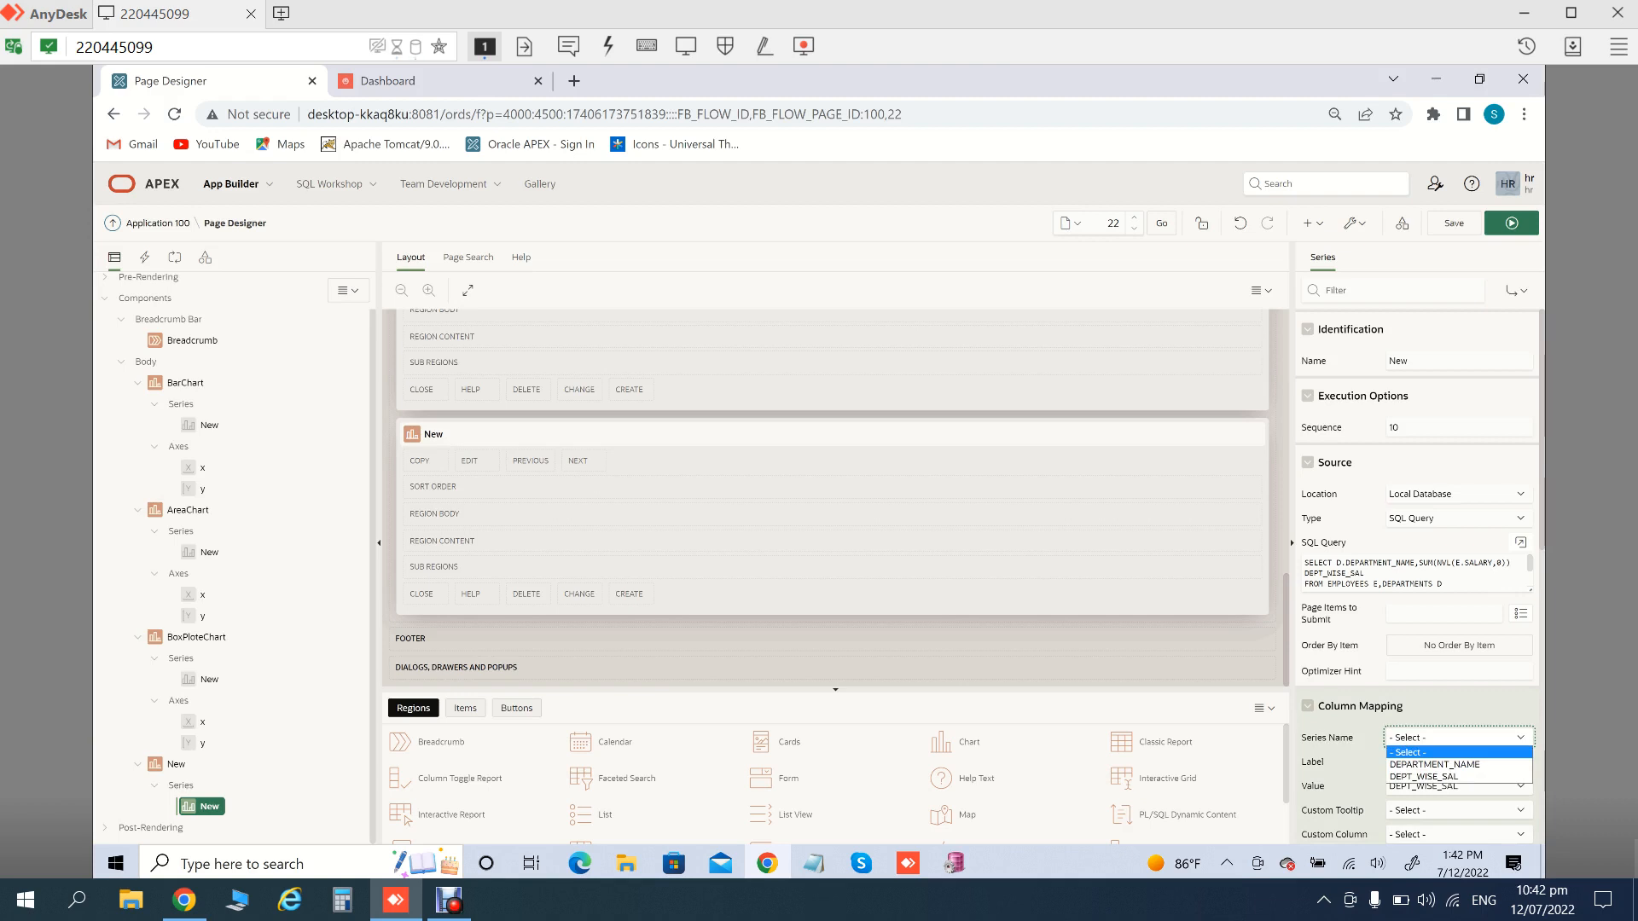
{"action": "key", "text": "Escape"}
{"action": "left_click", "coordinate": [1454, 223]}
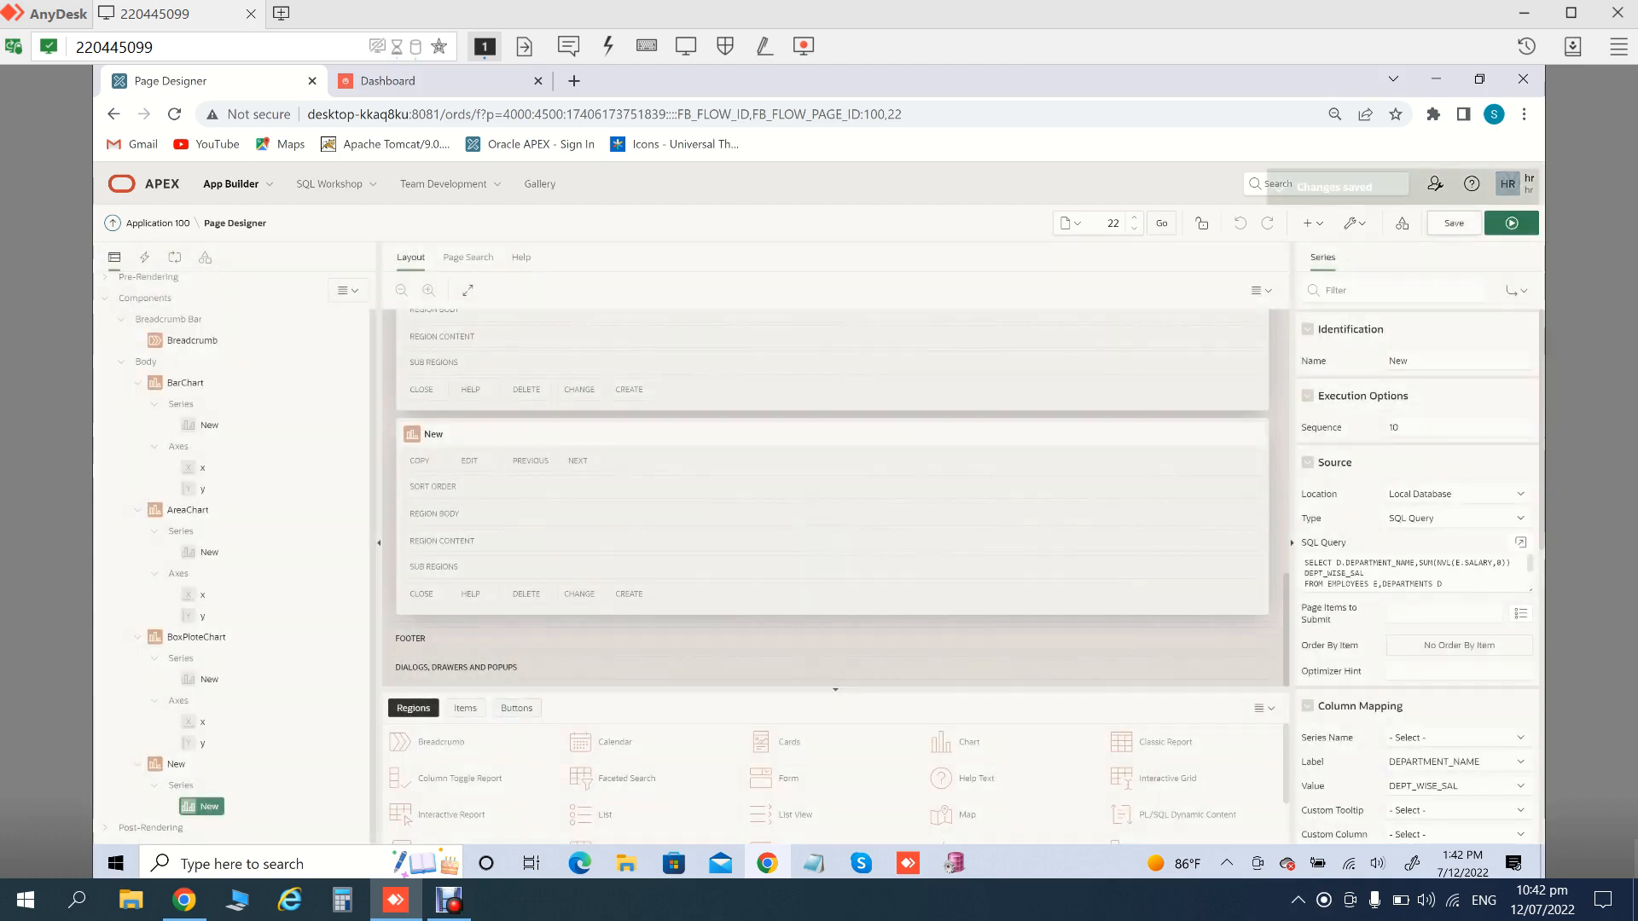
From the APEX home Gallery, install the Sample Charts app as Application 101
{"action": "left_click", "coordinate": [158, 223]}
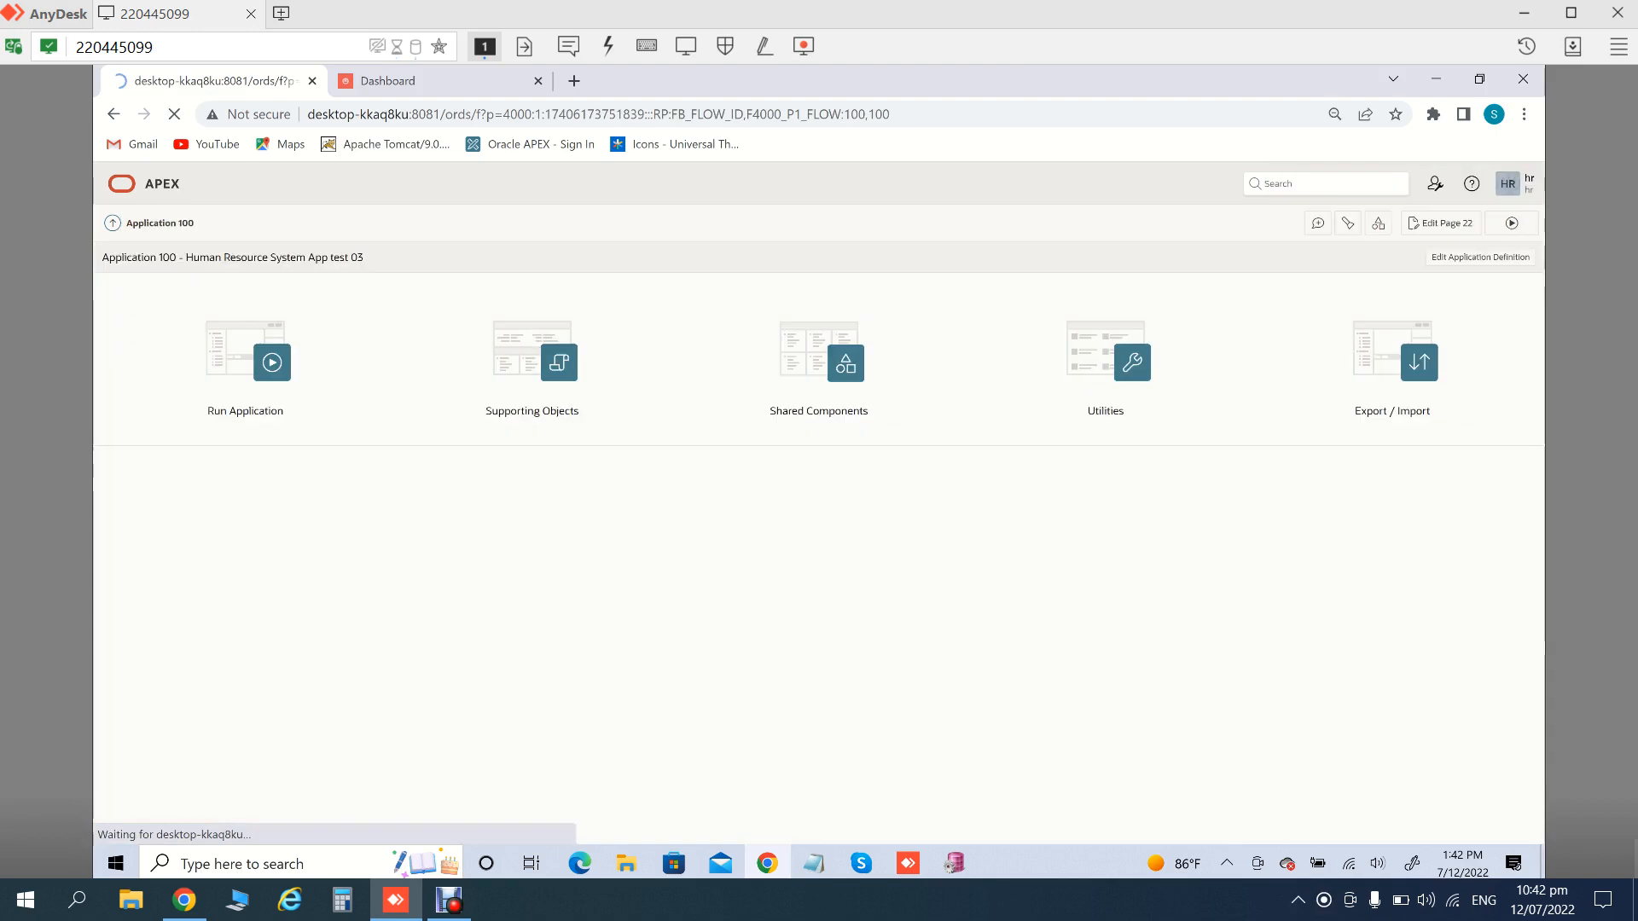
{"action": "left_click", "coordinate": [158, 183]}
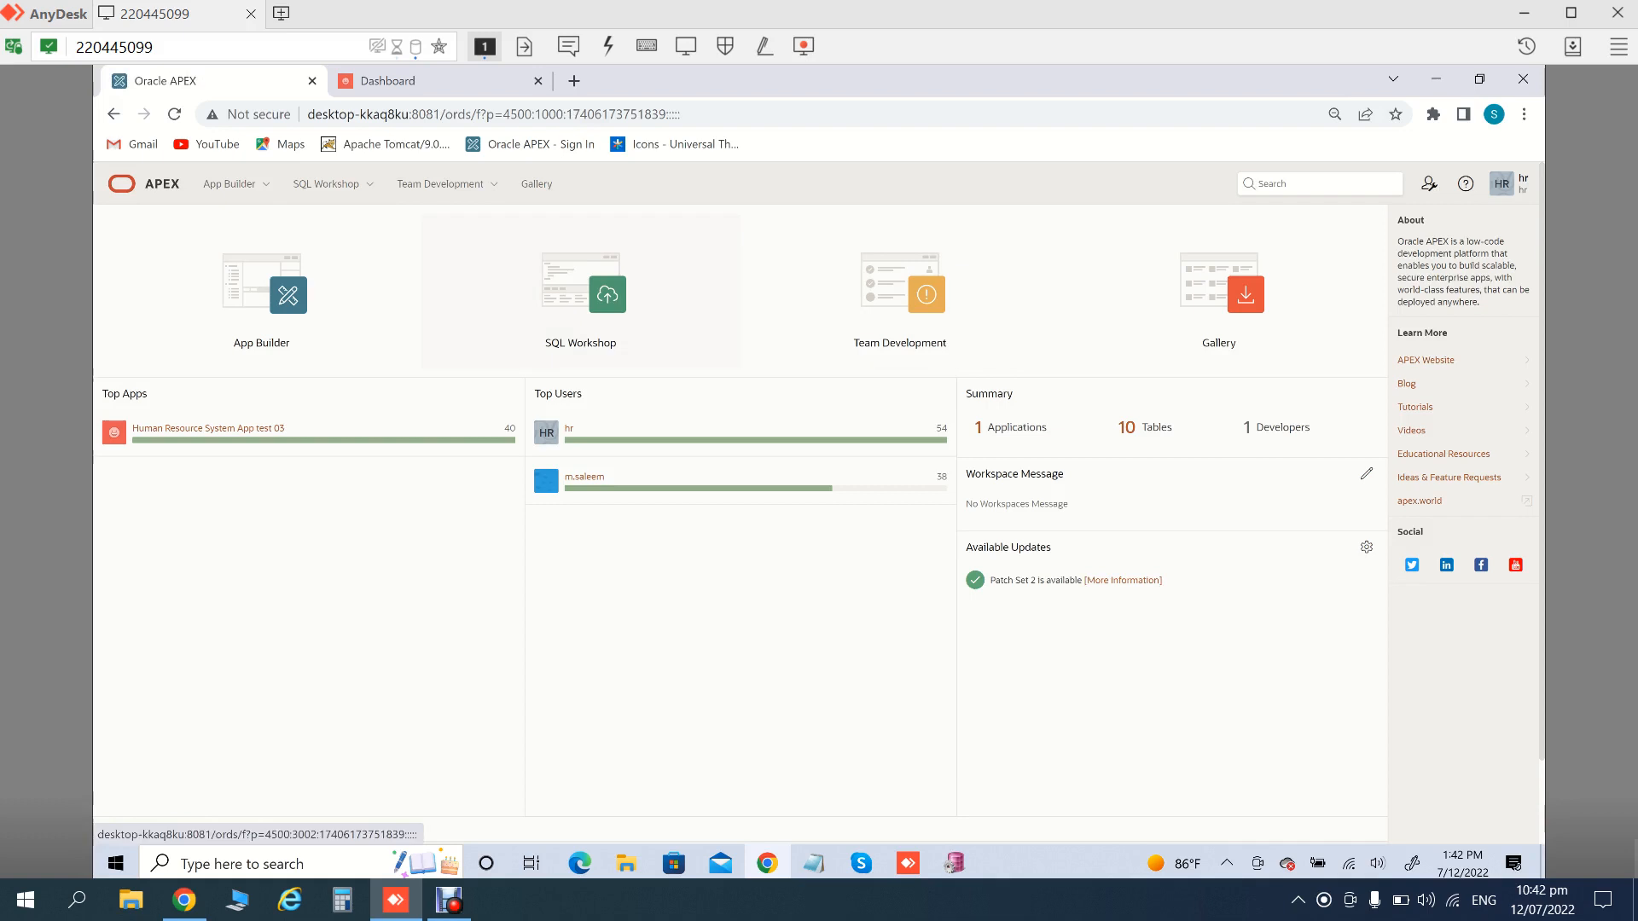
{"action": "left_click", "coordinate": [537, 184]}
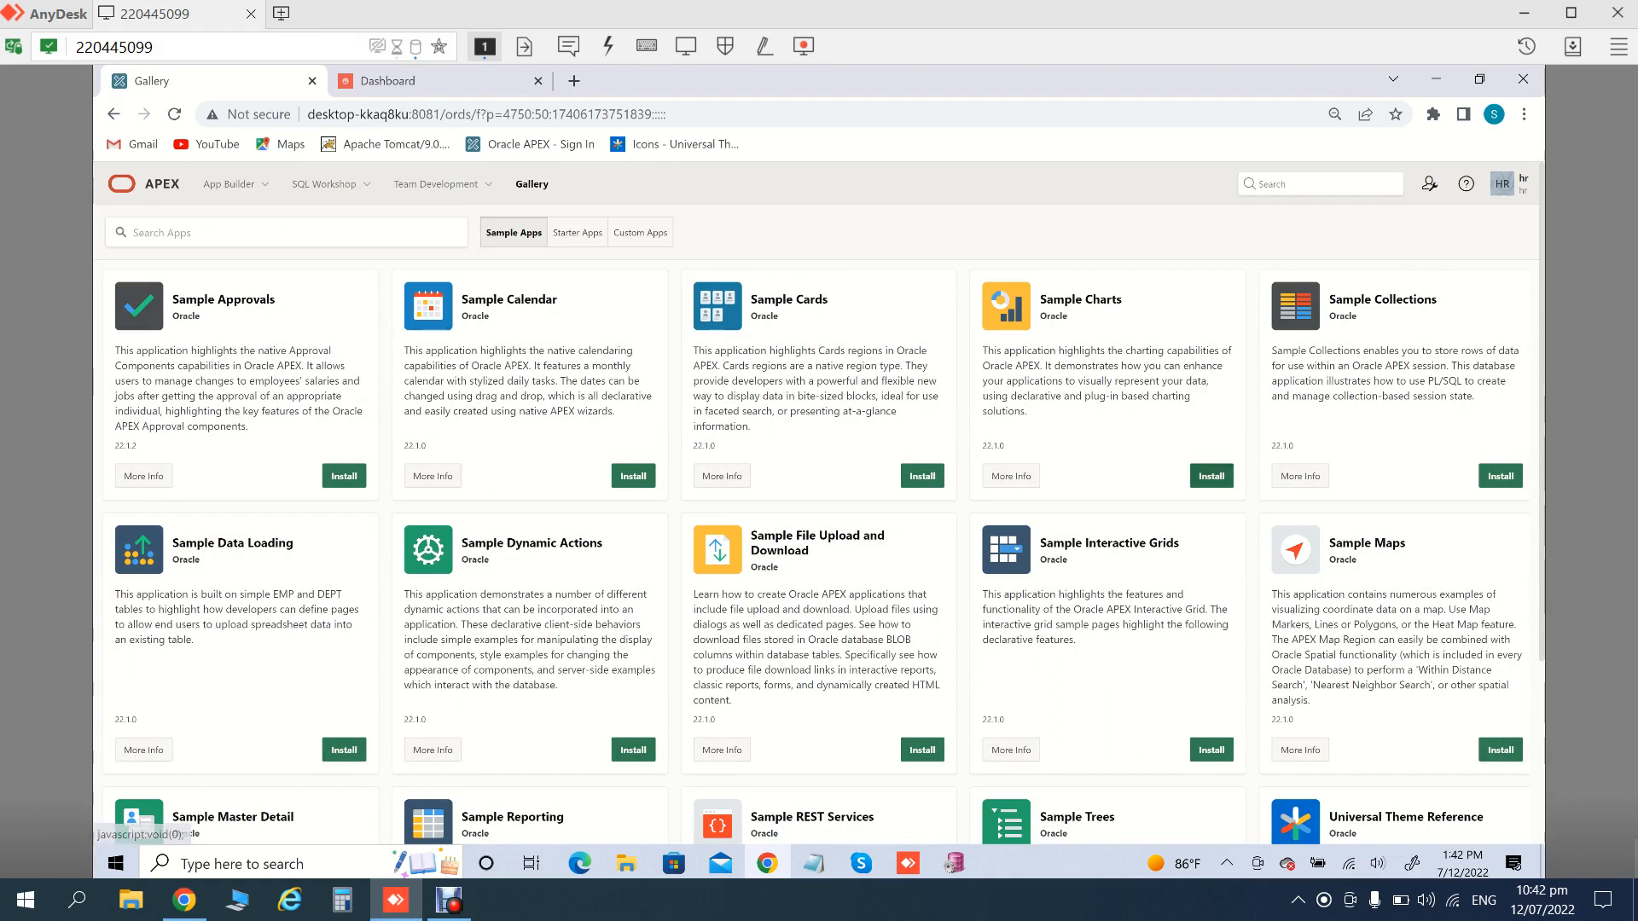
{"action": "left_click", "coordinate": [1212, 476]}
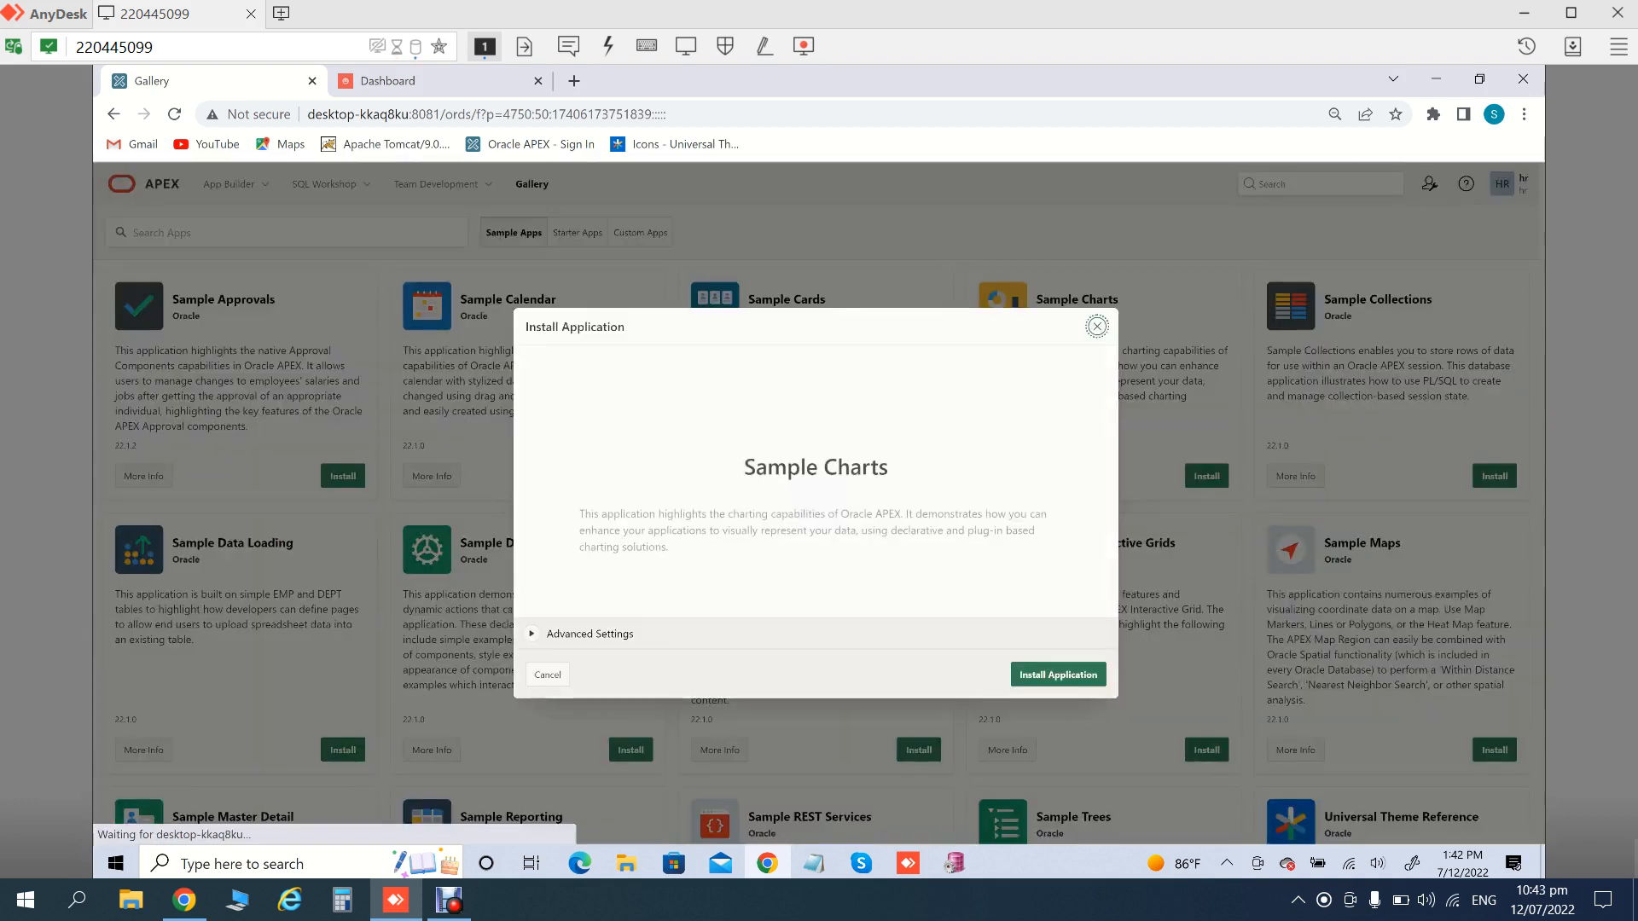
{"action": "left_click", "coordinate": [1058, 675]}
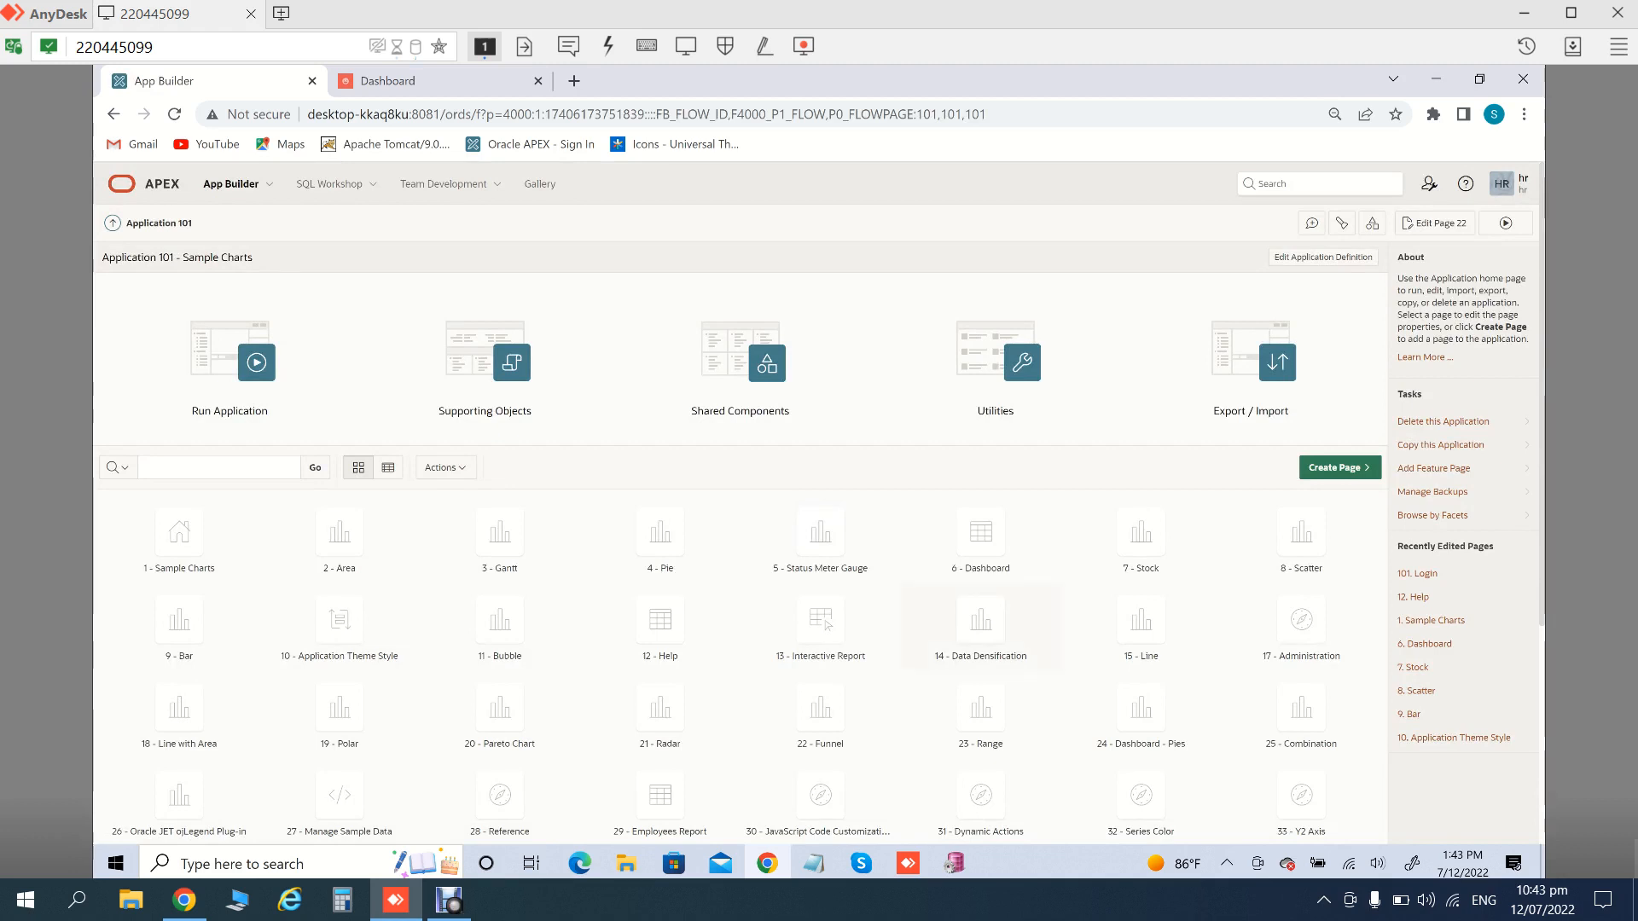
Run Sample Charts and sign in with a saved login, switching logins after the invalid-login error
{"action": "left_click", "coordinate": [1505, 223]}
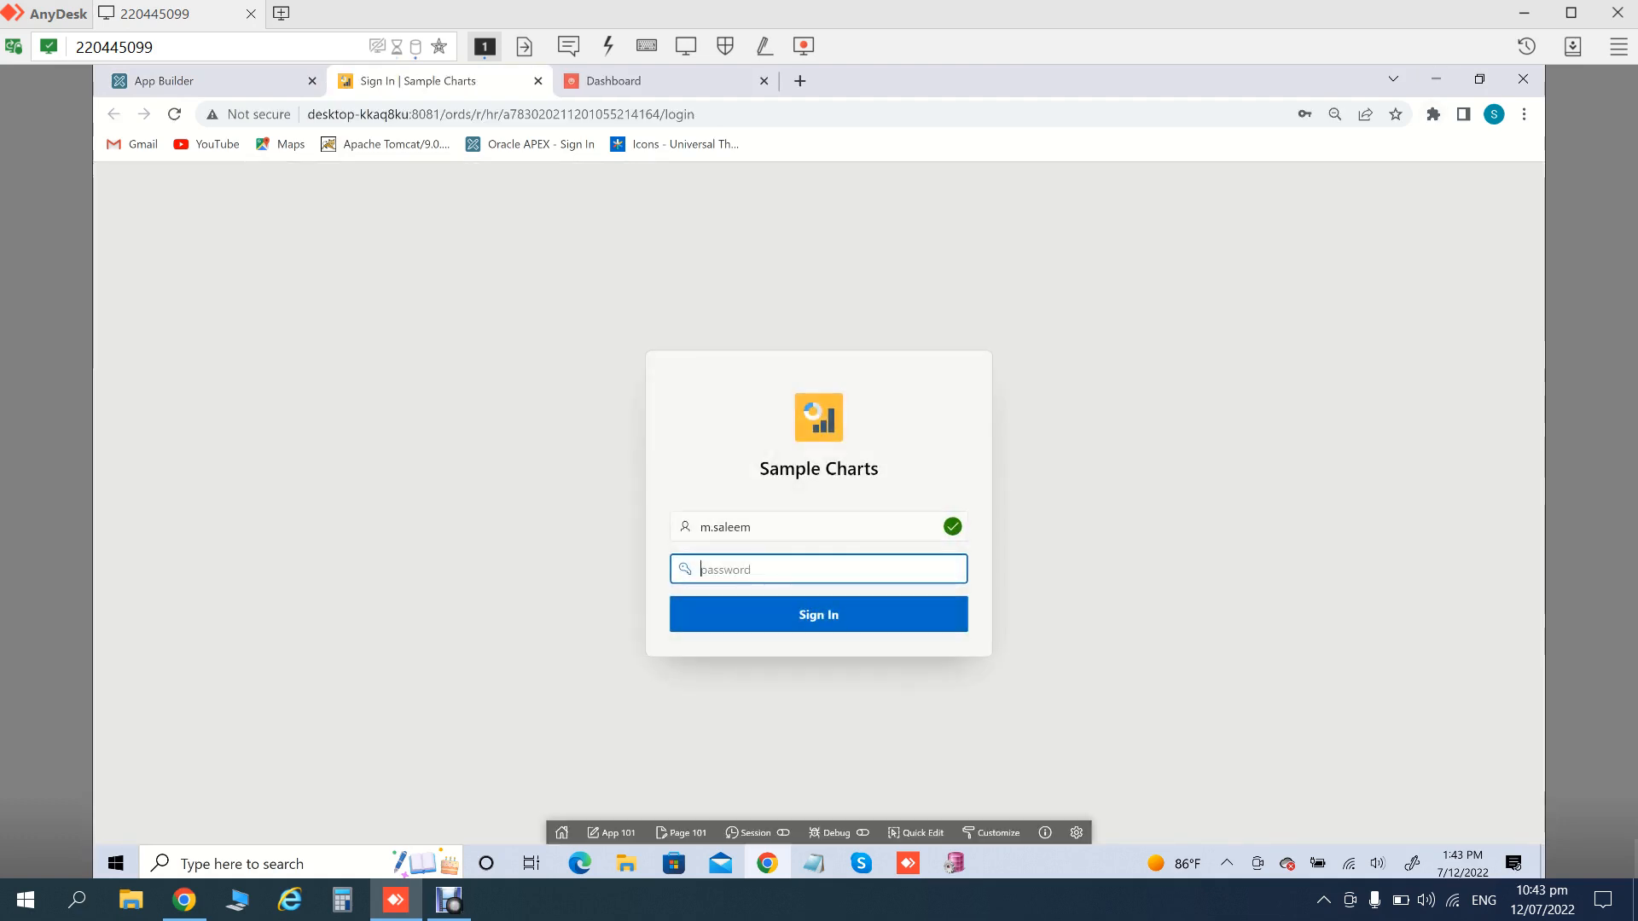
{"action": "left_click", "coordinate": [785, 569]}
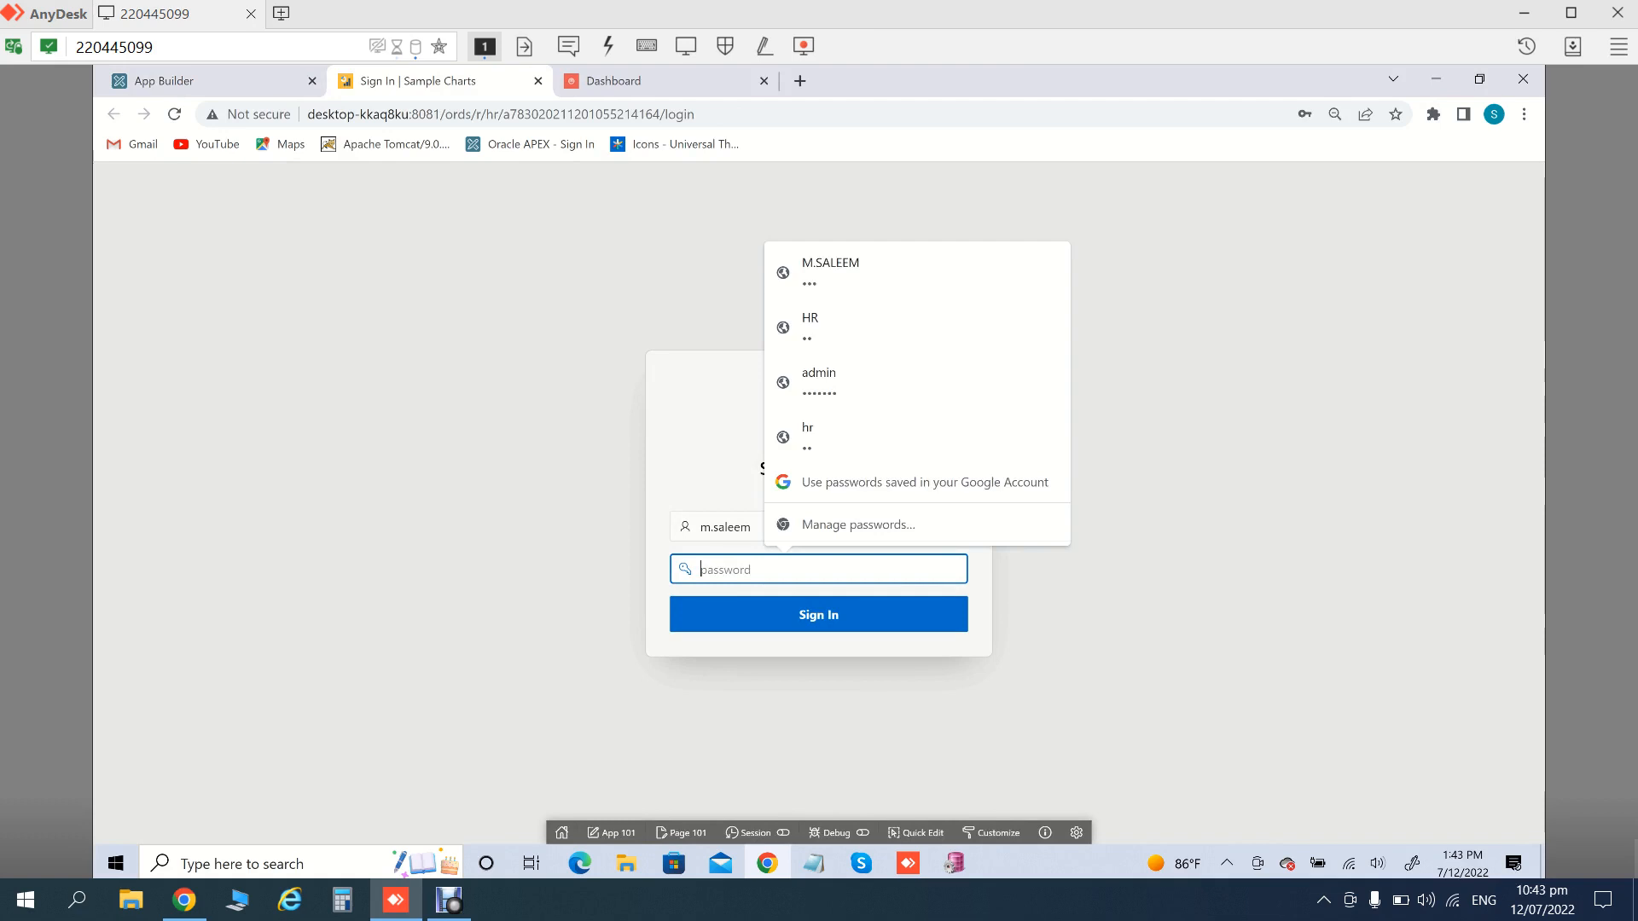
{"action": "left_click", "coordinate": [831, 273]}
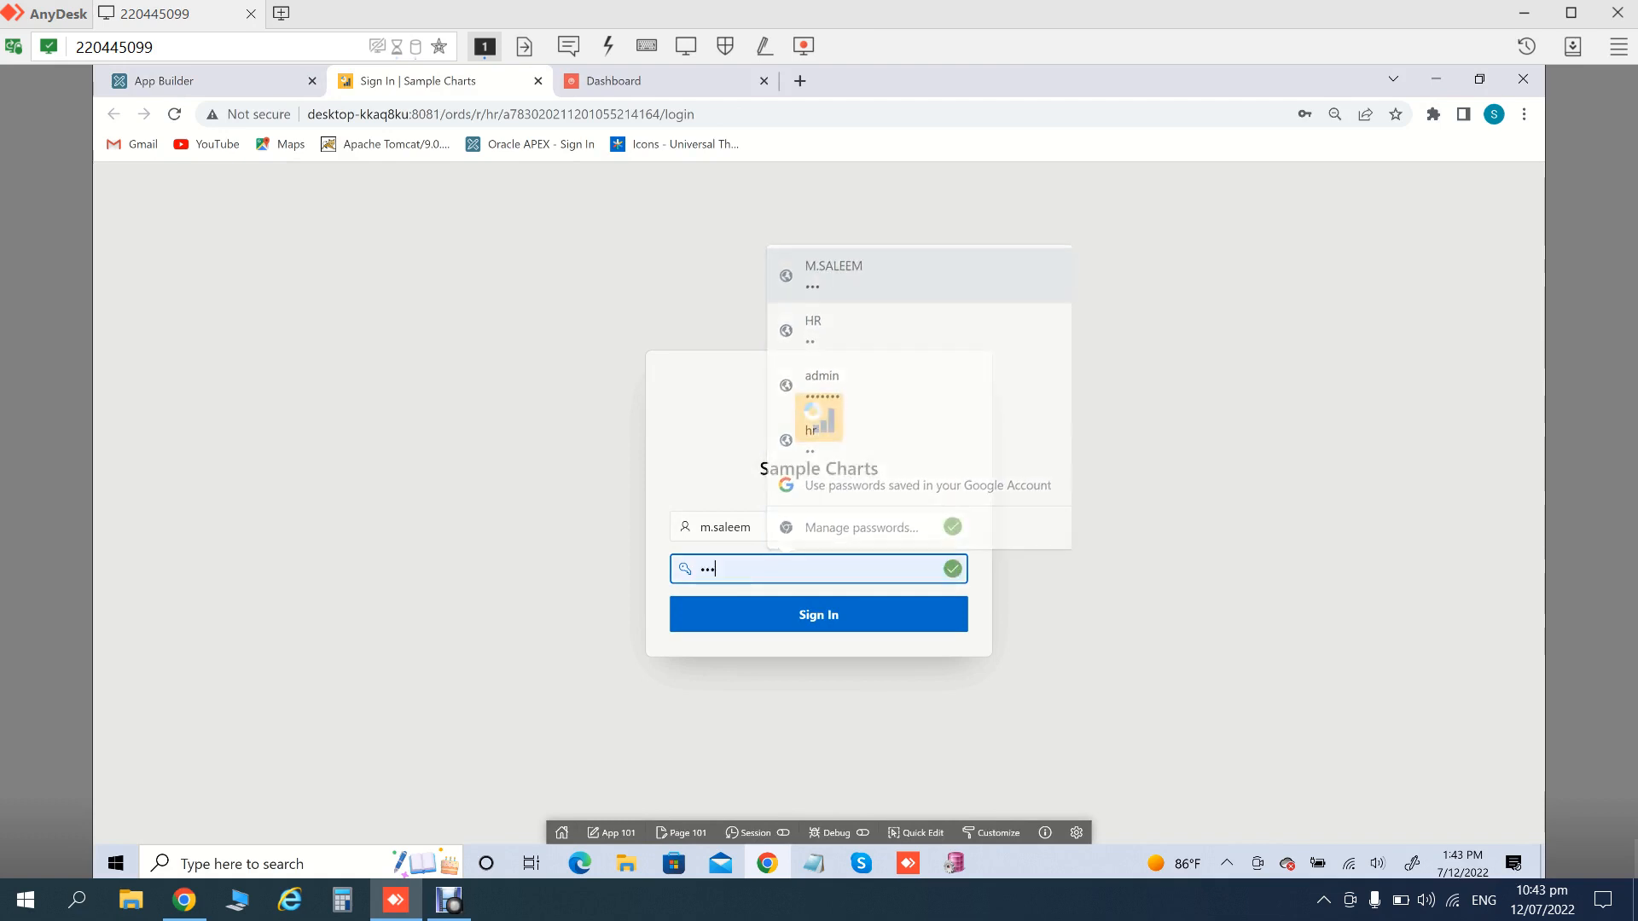
{"action": "key", "text": "Return"}
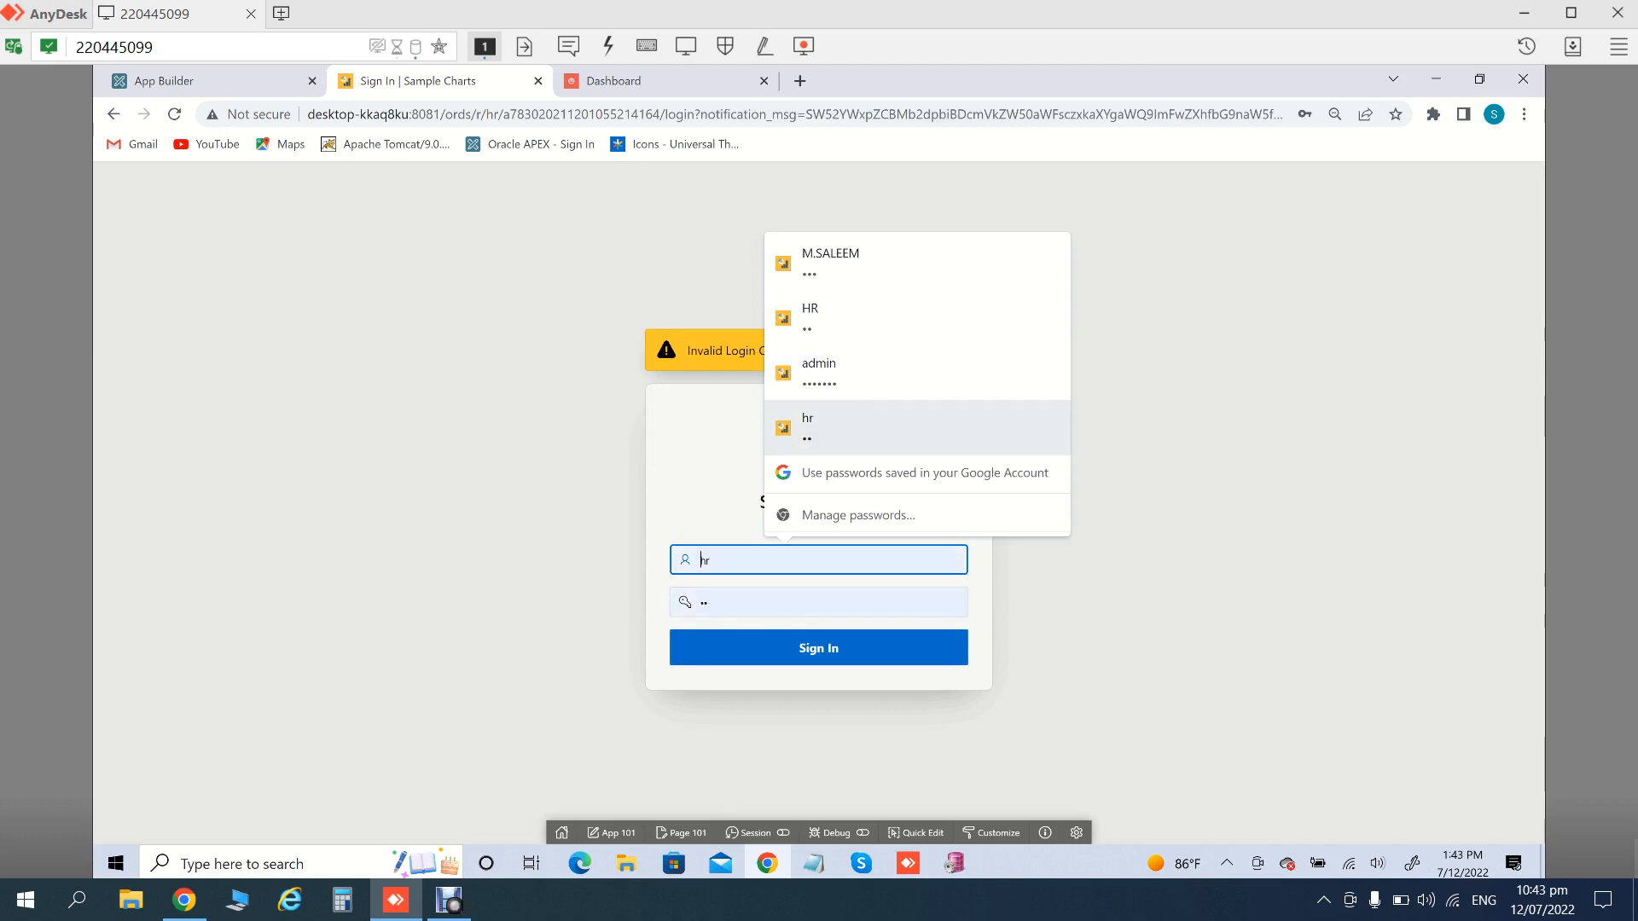
{"action": "left_click", "coordinate": [853, 428]}
{"action": "left_click", "coordinate": [819, 648]}
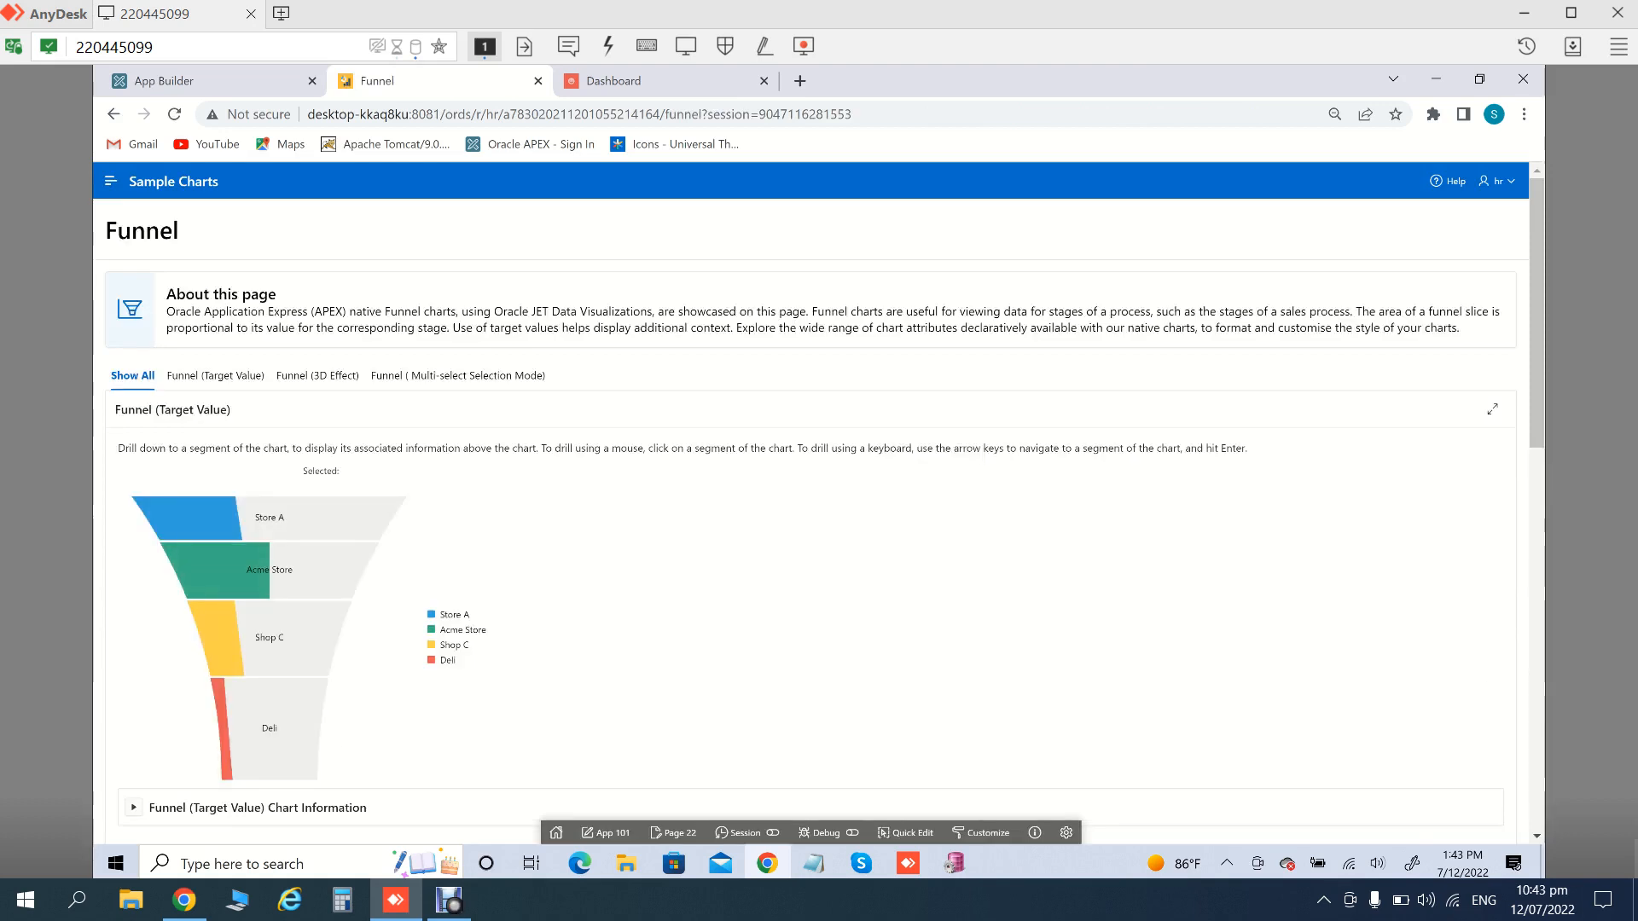
Browse the Sample Charts Area and Polar examples, briefly checking the Human Resource app's page
{"action": "left_click", "coordinate": [111, 181]}
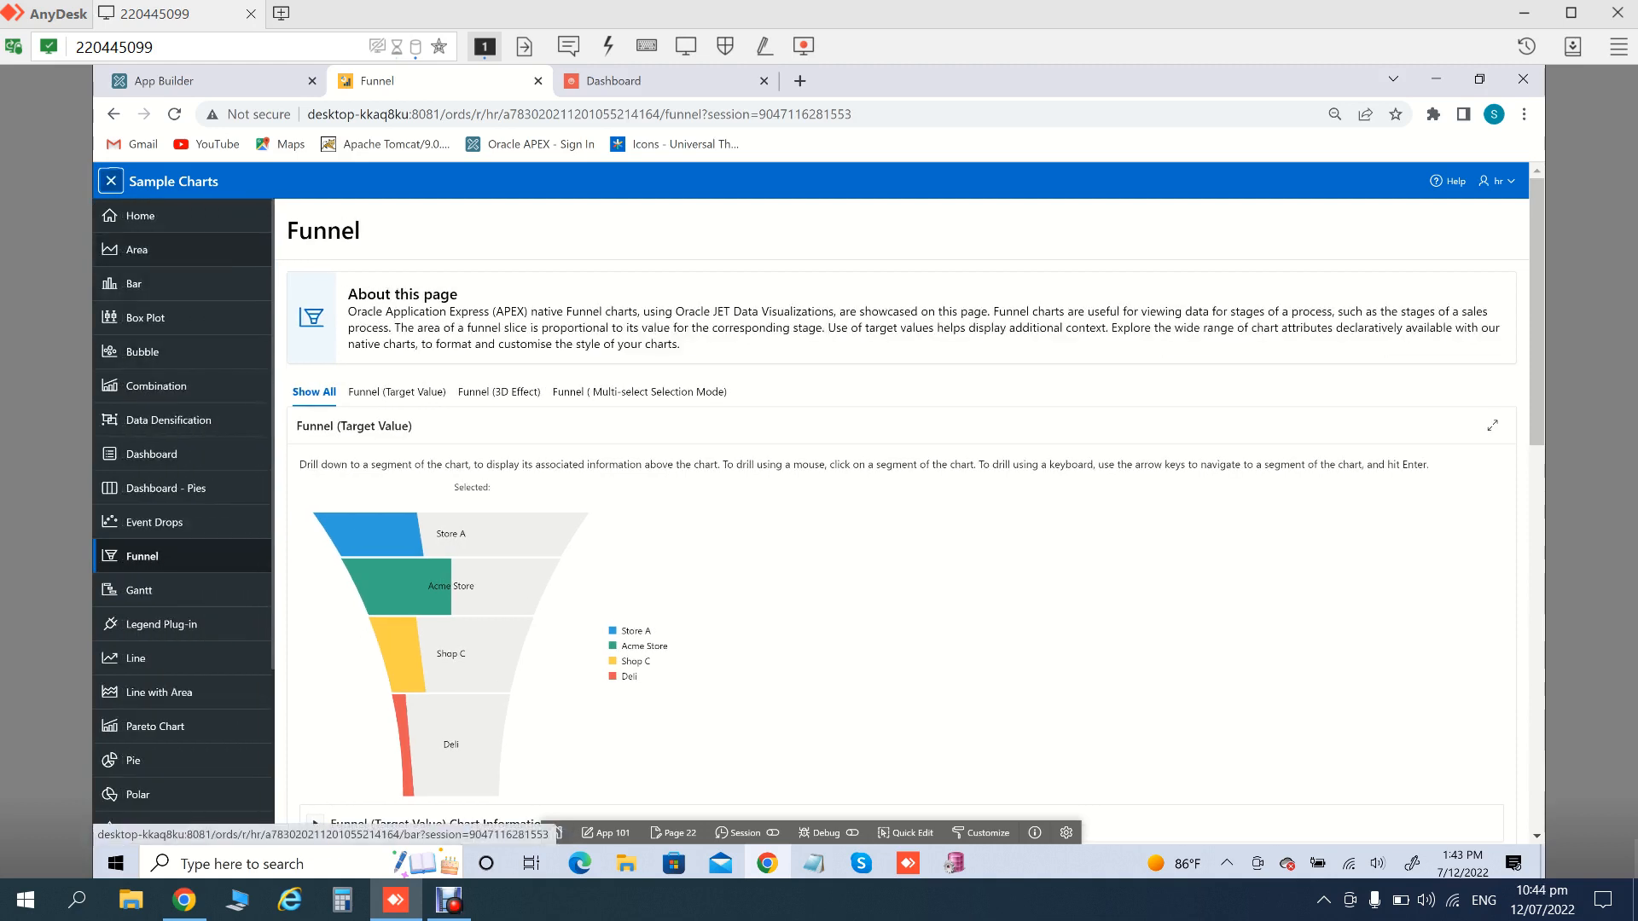
{"action": "left_click", "coordinate": [137, 250]}
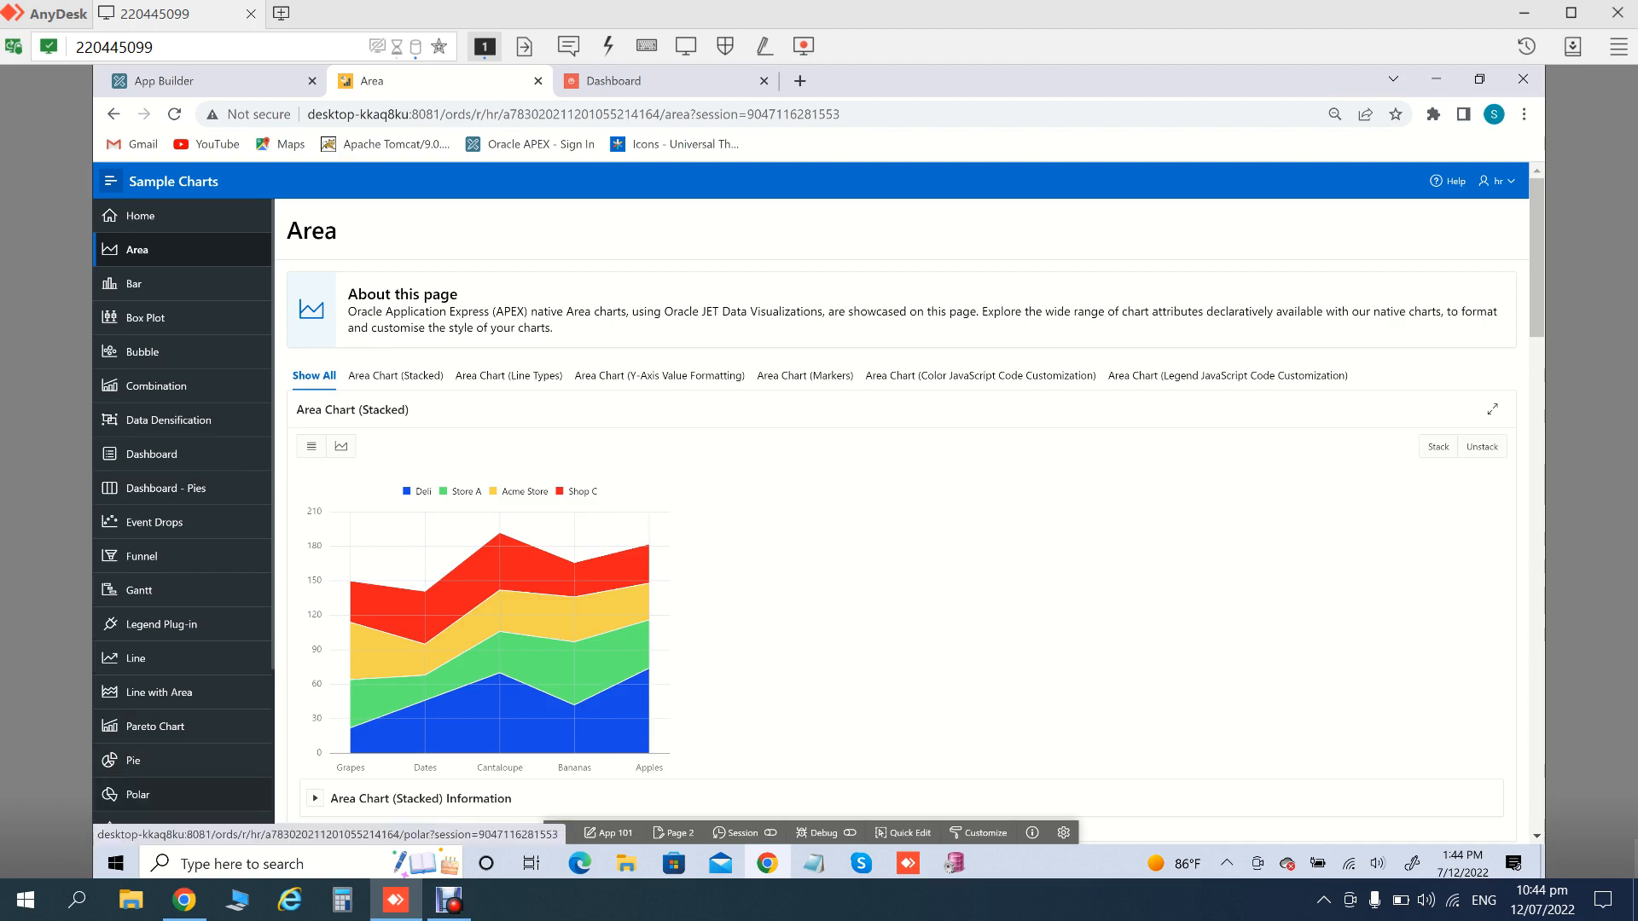
{"action": "left_click", "coordinate": [137, 795]}
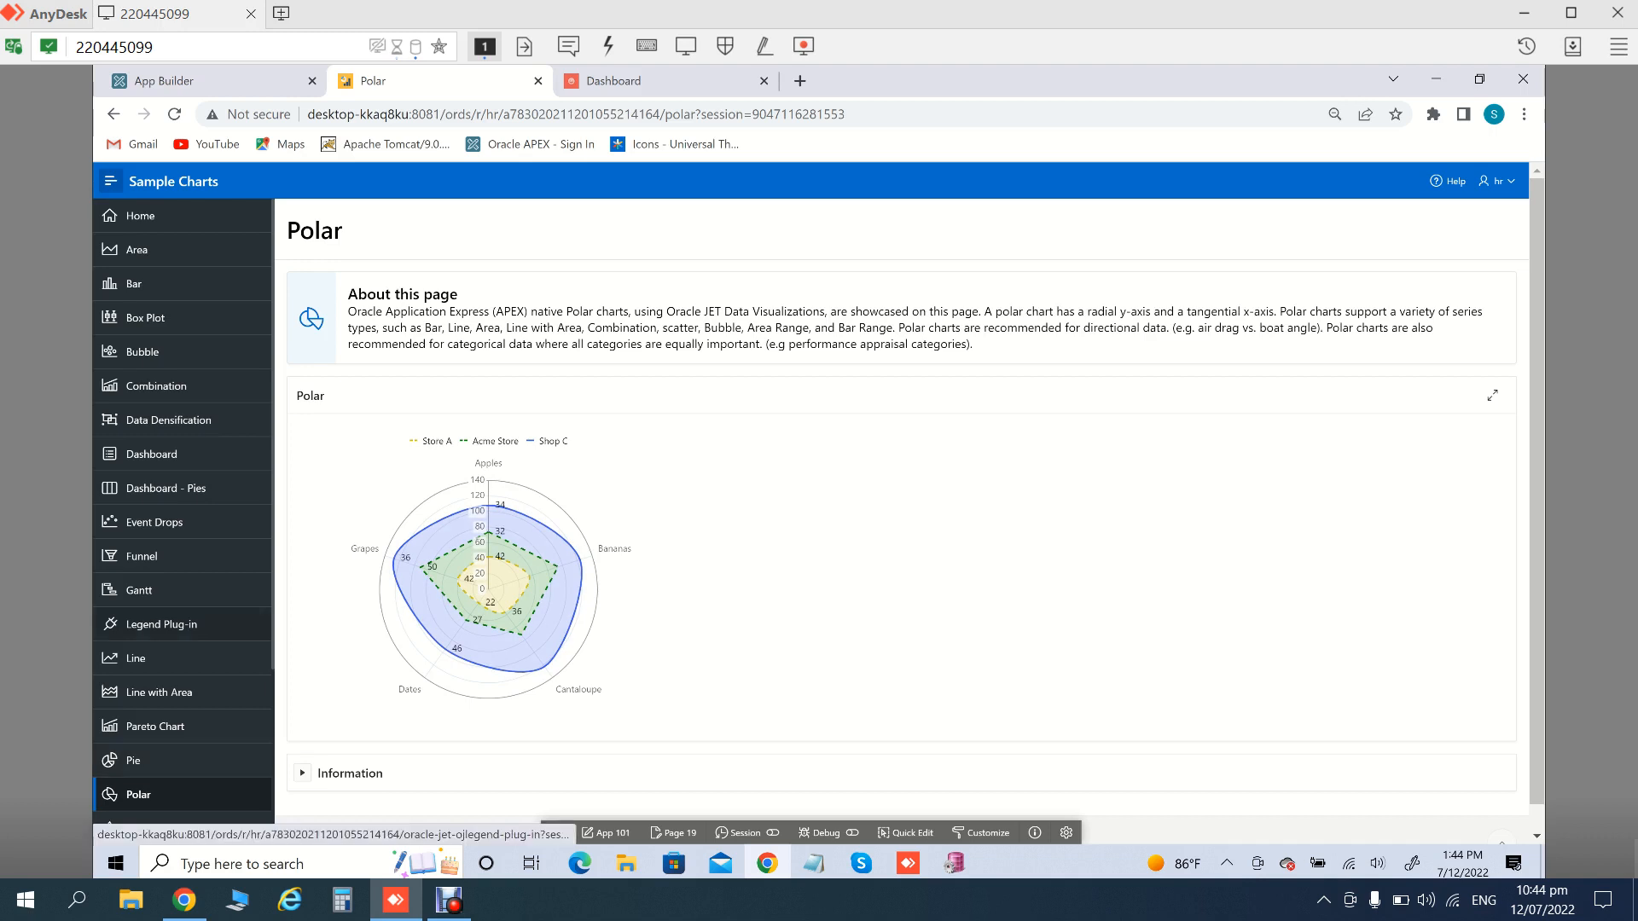
{"action": "left_click", "coordinate": [632, 81]}
{"action": "left_click", "coordinate": [170, 245]}
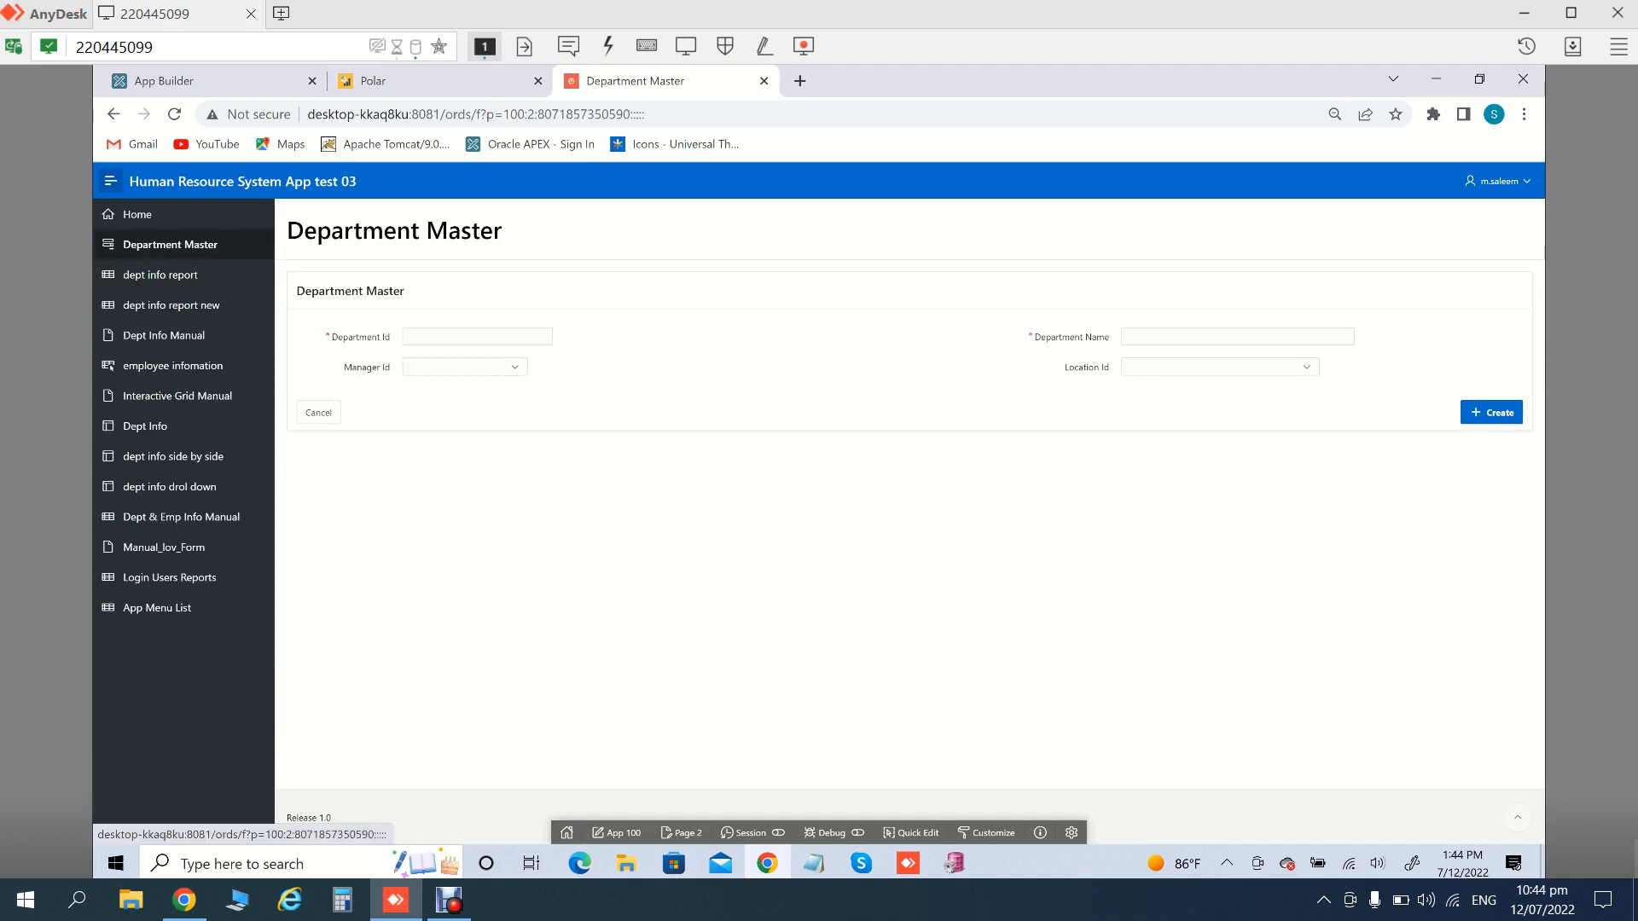
{"action": "left_click", "coordinate": [400, 81]}
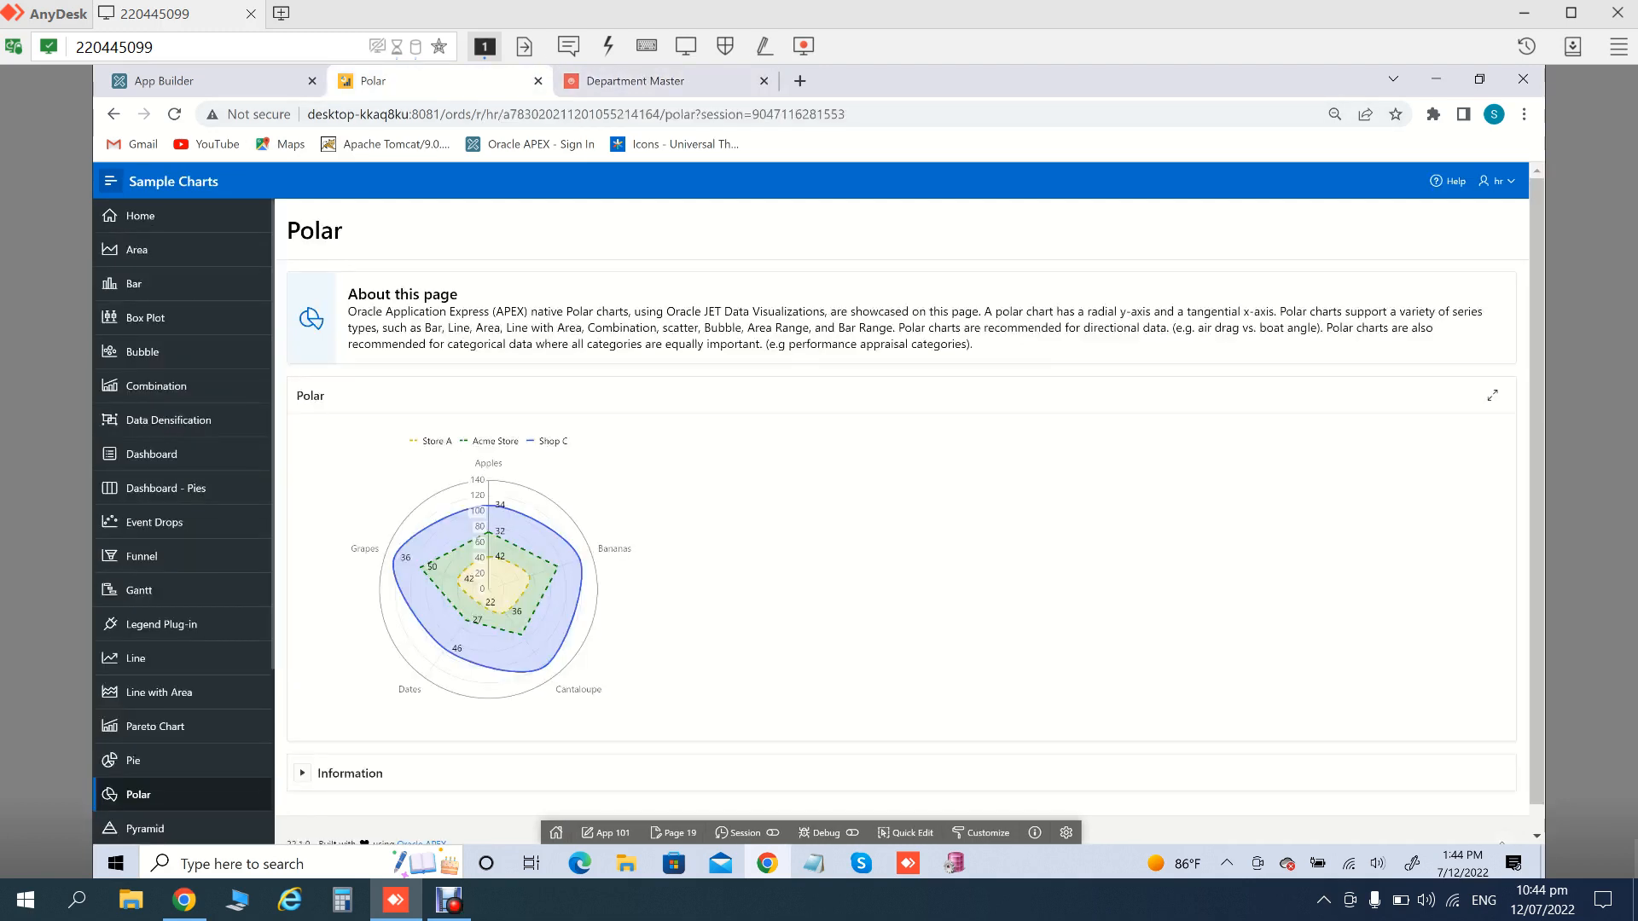
Scroll through the Area chart examples, then return to the Sample Charts page list in App Builder
{"action": "left_click", "coordinate": [137, 250]}
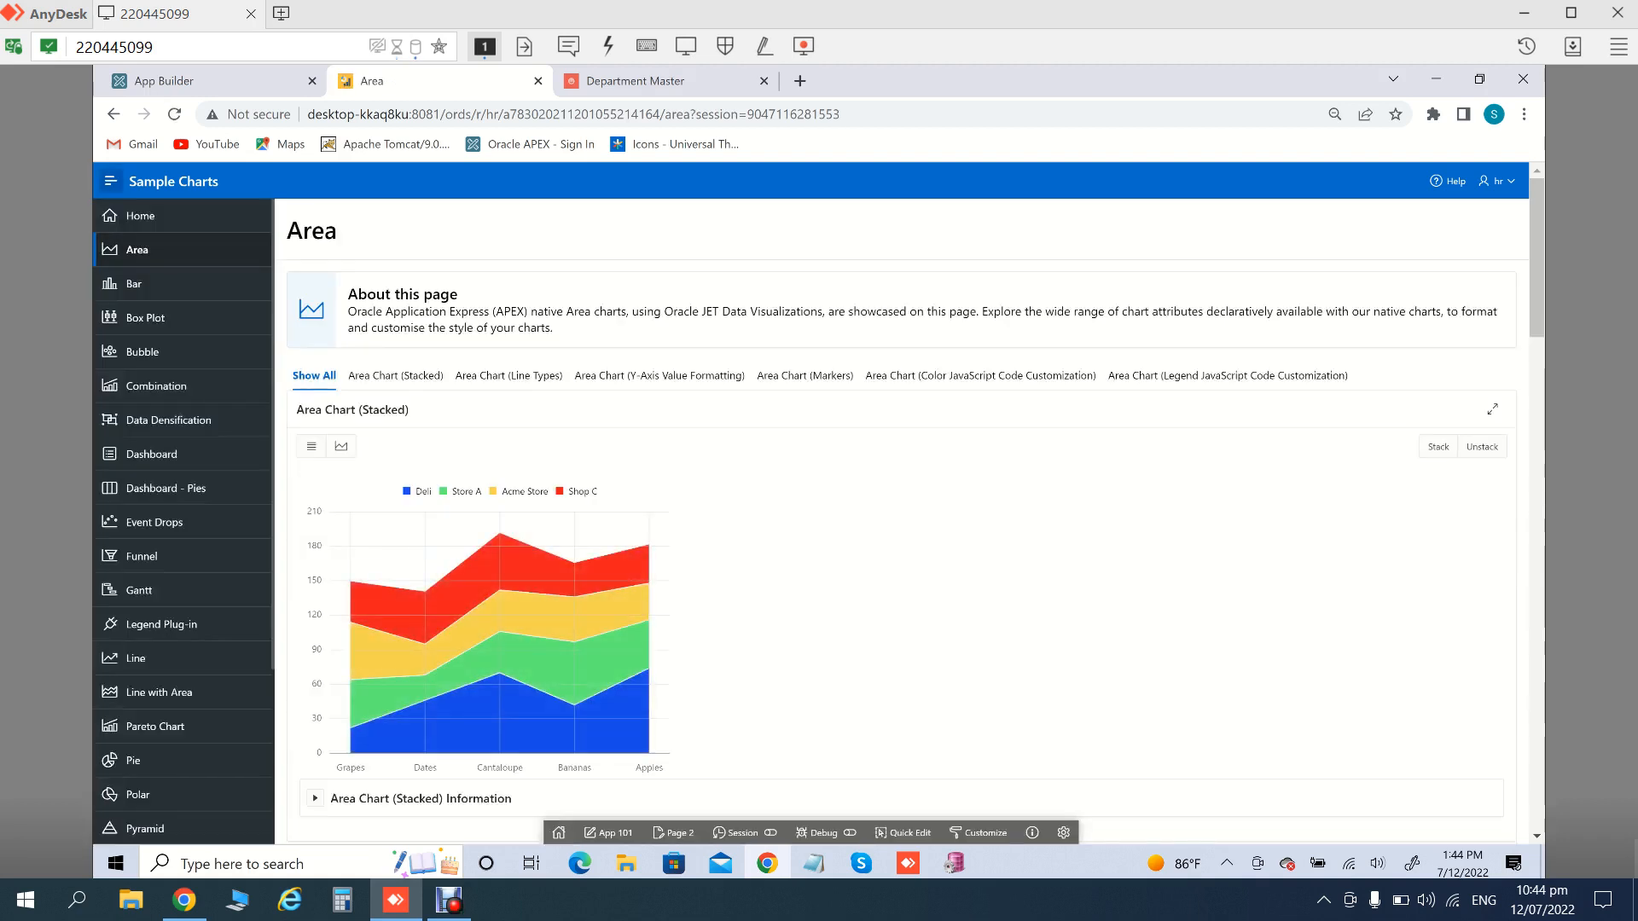
{"action": "scroll", "coordinate": [902, 512], "scroll_direction": "down", "scroll_amount": 1}
{"action": "scroll", "coordinate": [902, 512], "scroll_direction": "down", "scroll_amount": 5}
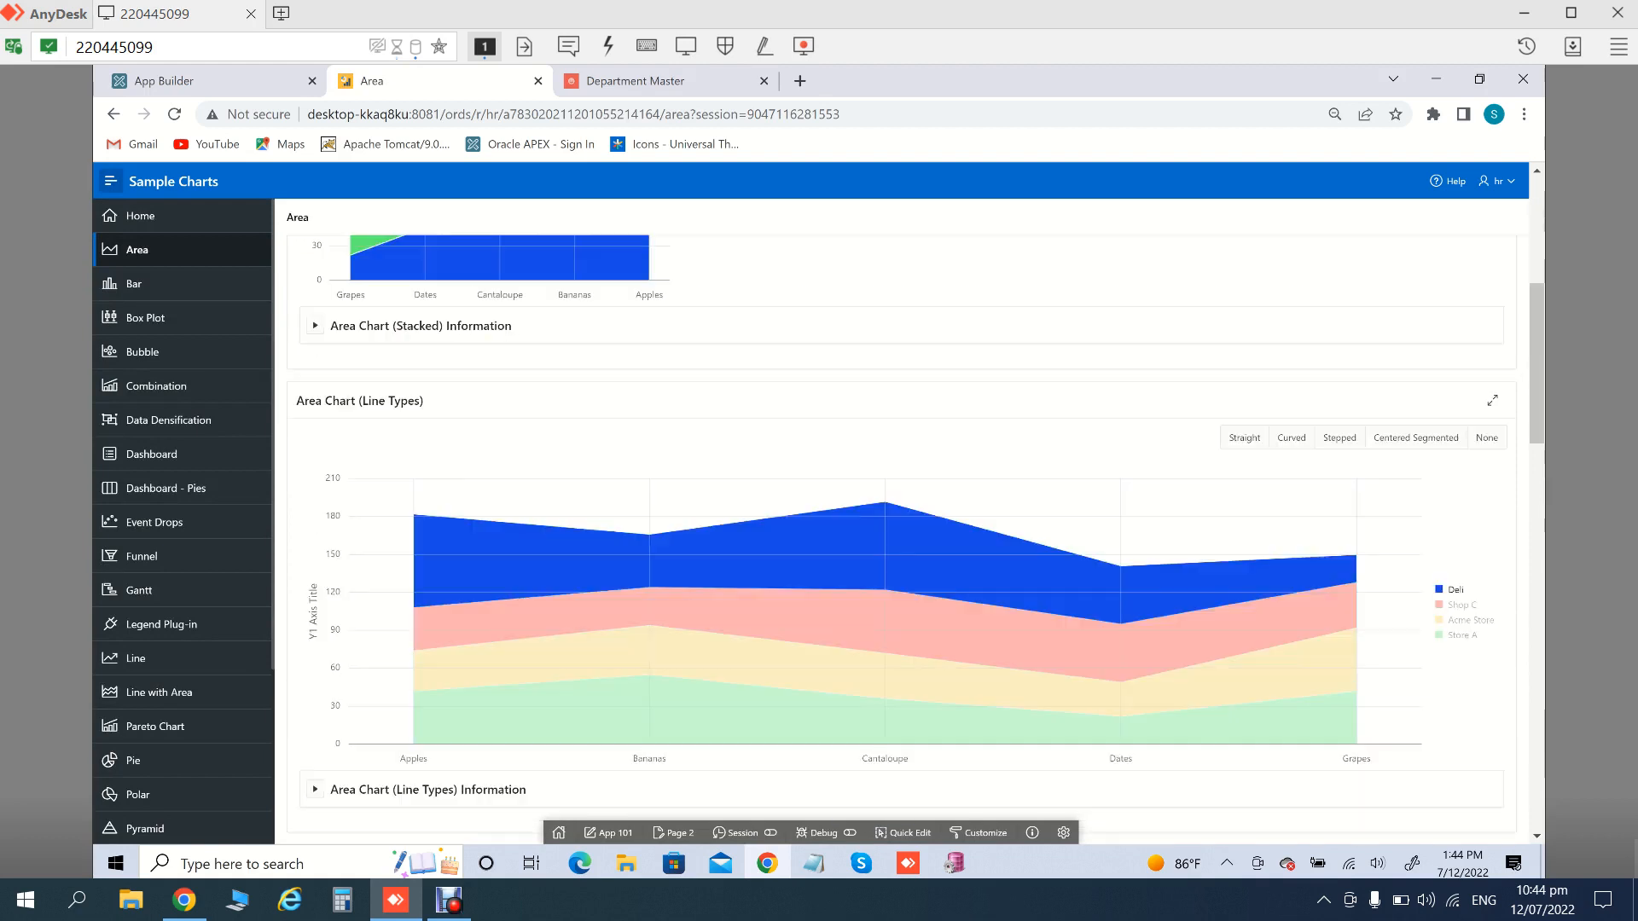
{"action": "scroll", "coordinate": [902, 512], "scroll_direction": "down", "scroll_amount": 1}
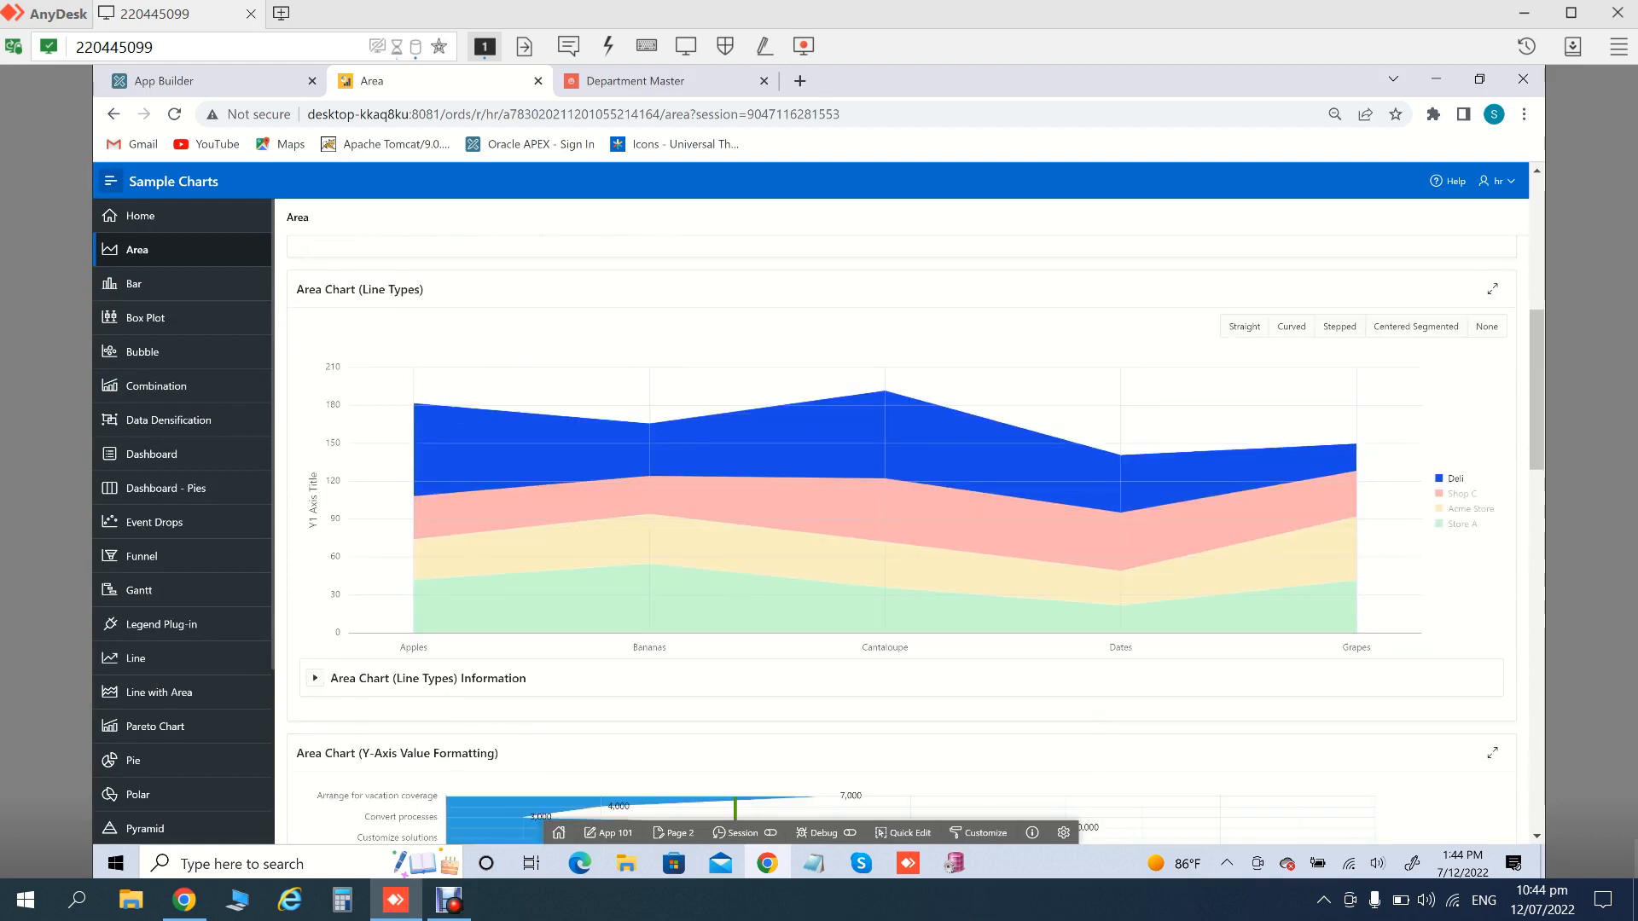
{"action": "scroll", "coordinate": [902, 512], "scroll_direction": "down", "scroll_amount": 3}
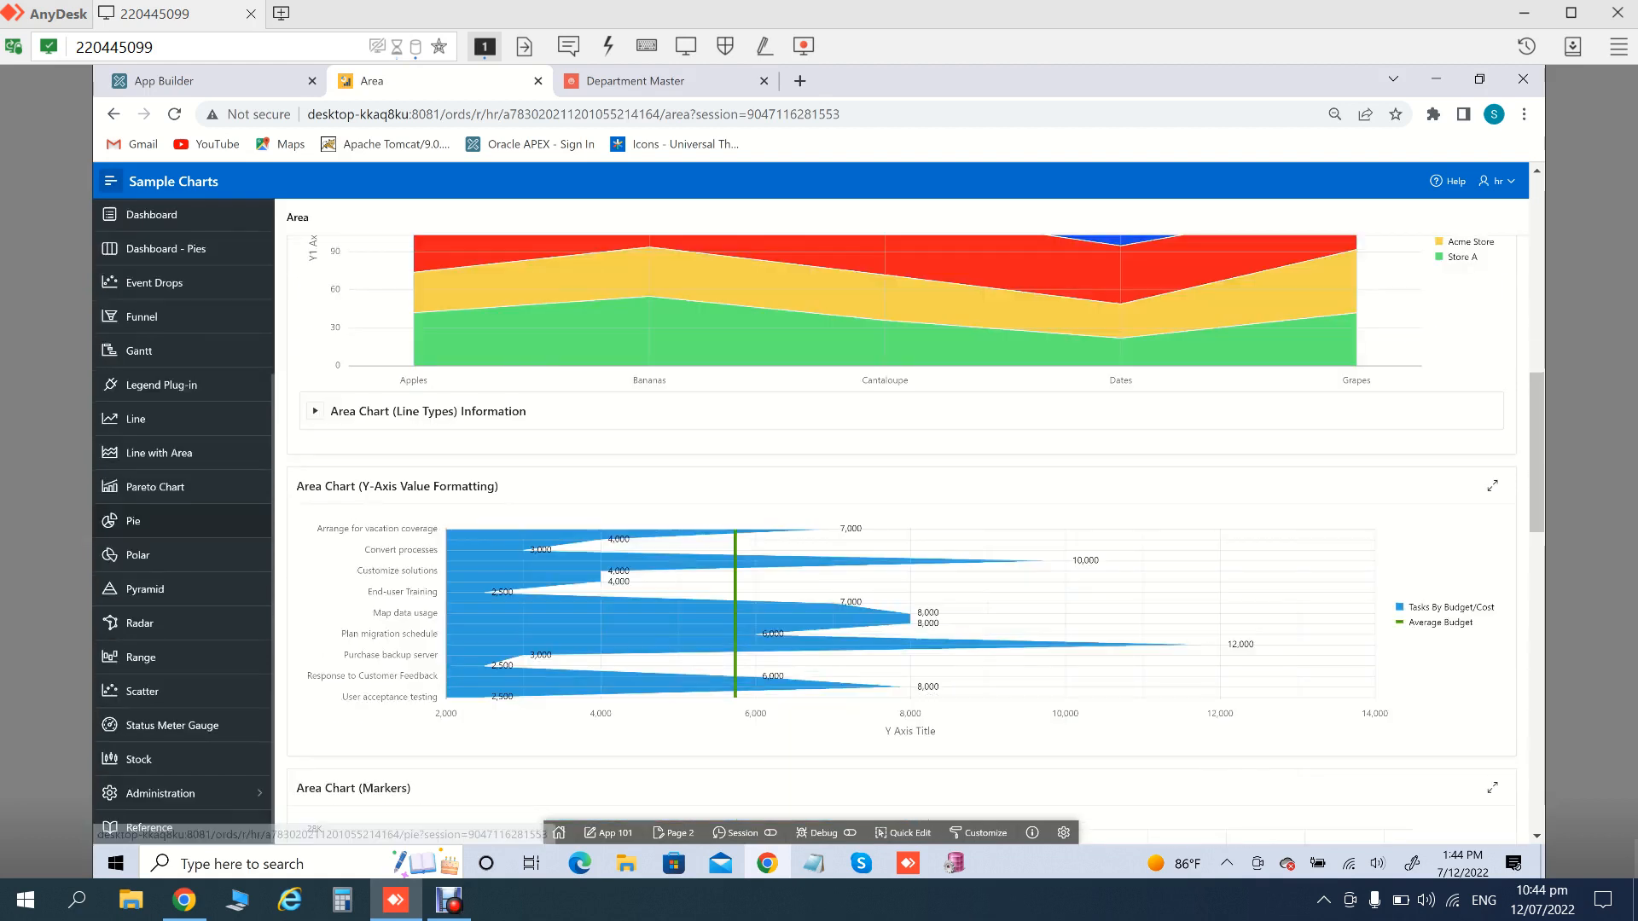
{"action": "scroll", "coordinate": [901, 512], "scroll_direction": "down", "scroll_amount": 2}
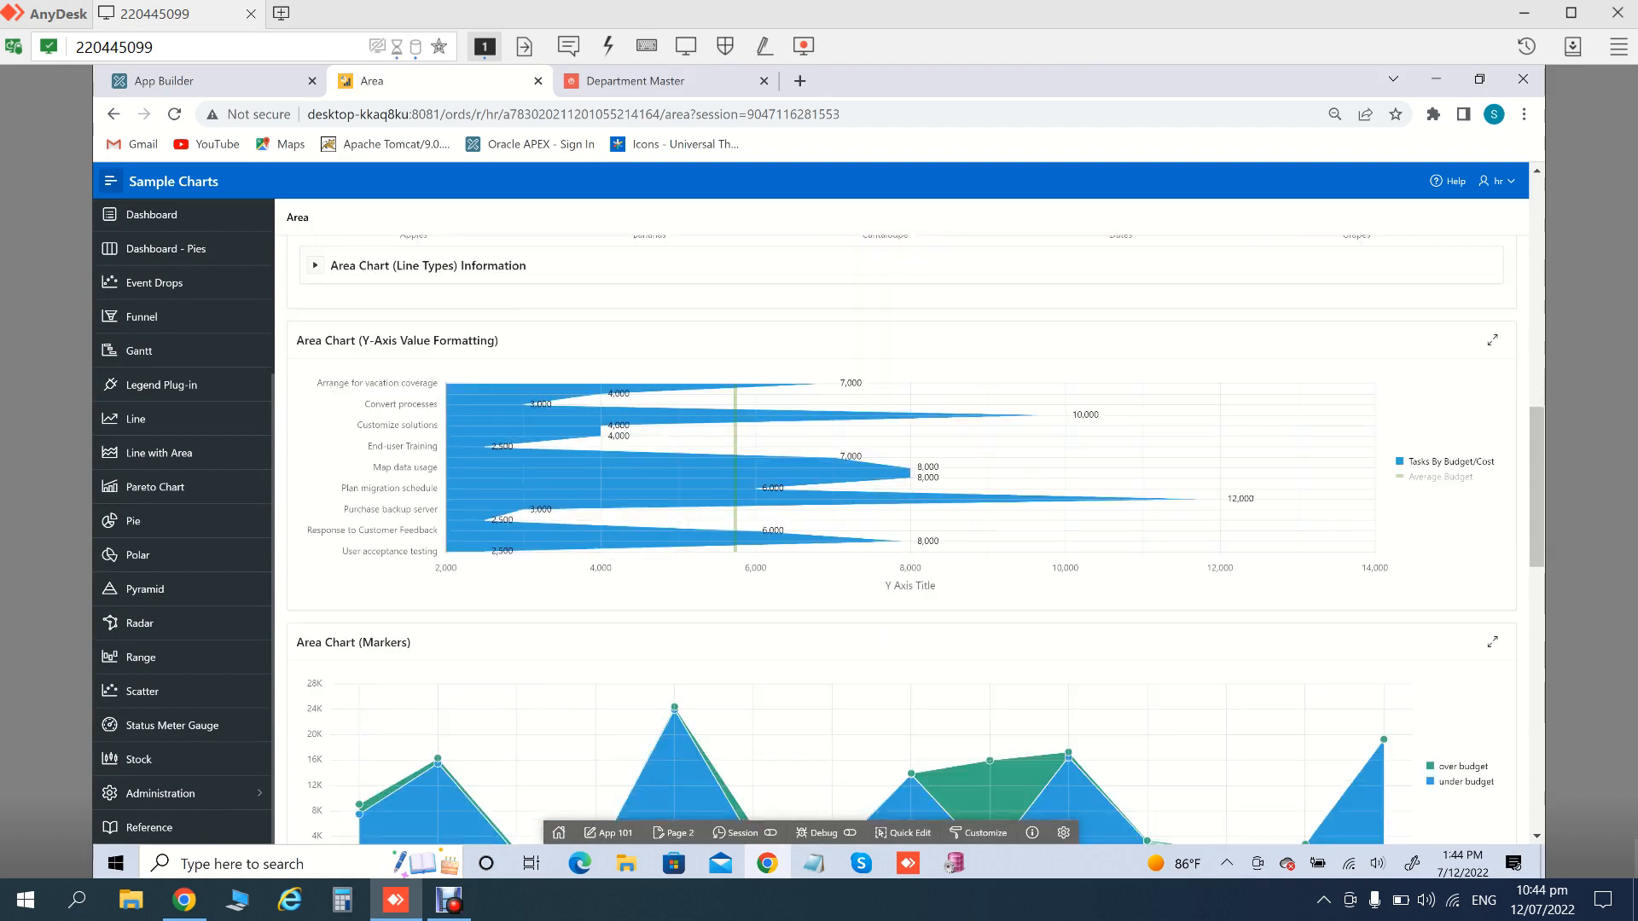
{"action": "scroll", "coordinate": [901, 512], "scroll_direction": "down", "scroll_amount": 6}
{"action": "scroll", "coordinate": [424, 593], "scroll_direction": "down", "scroll_amount": 7}
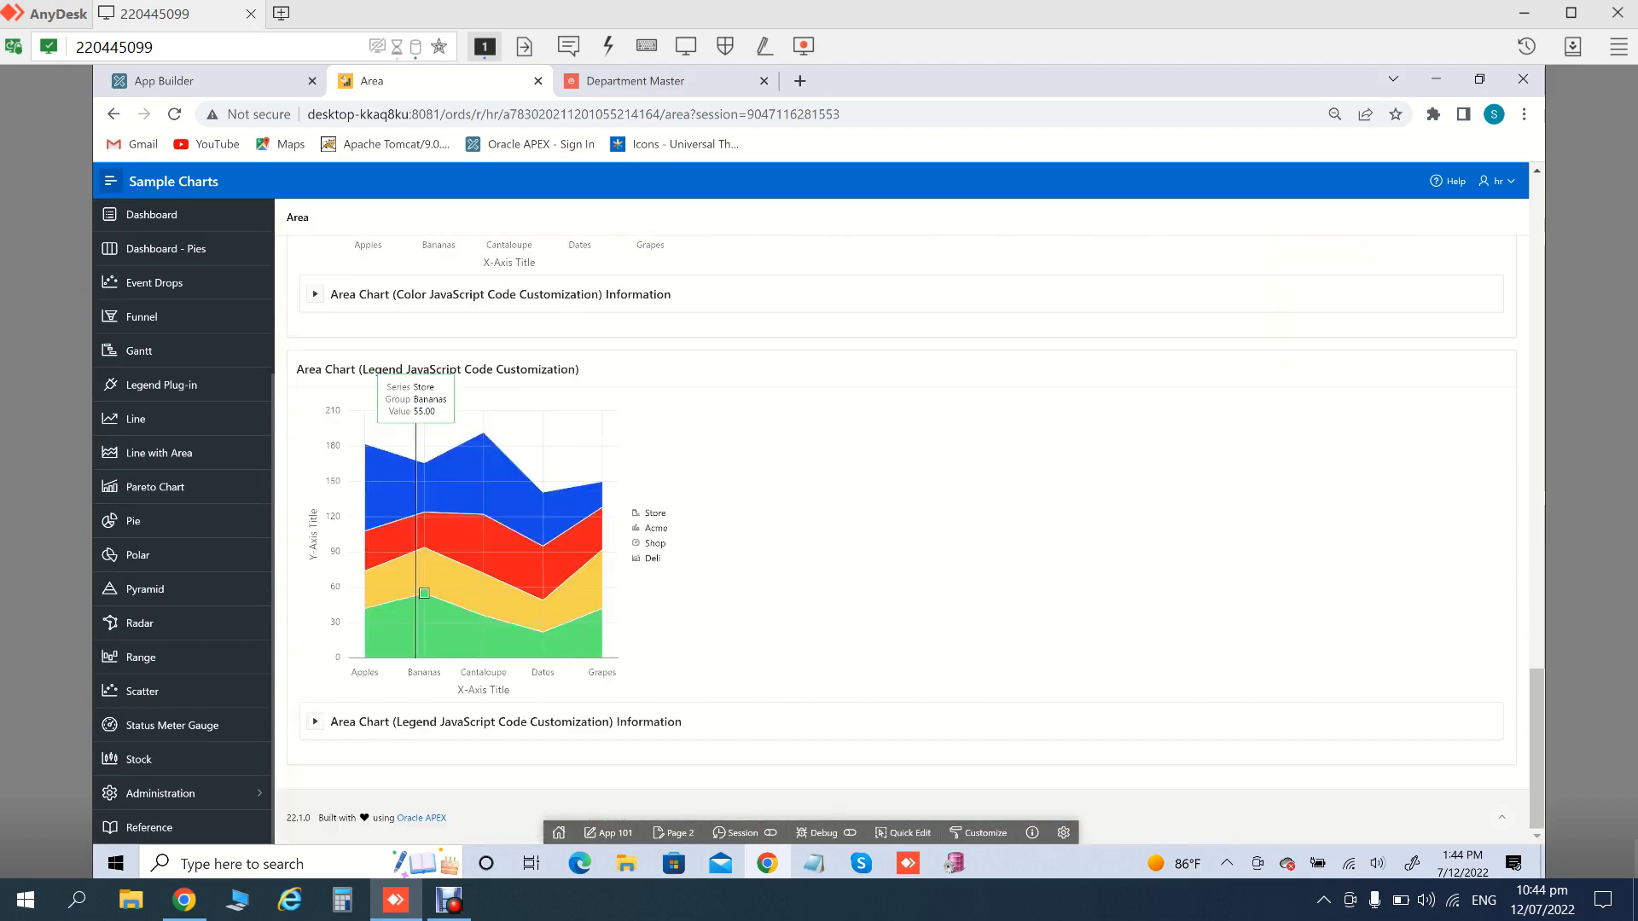
{"action": "left_click", "coordinate": [164, 81]}
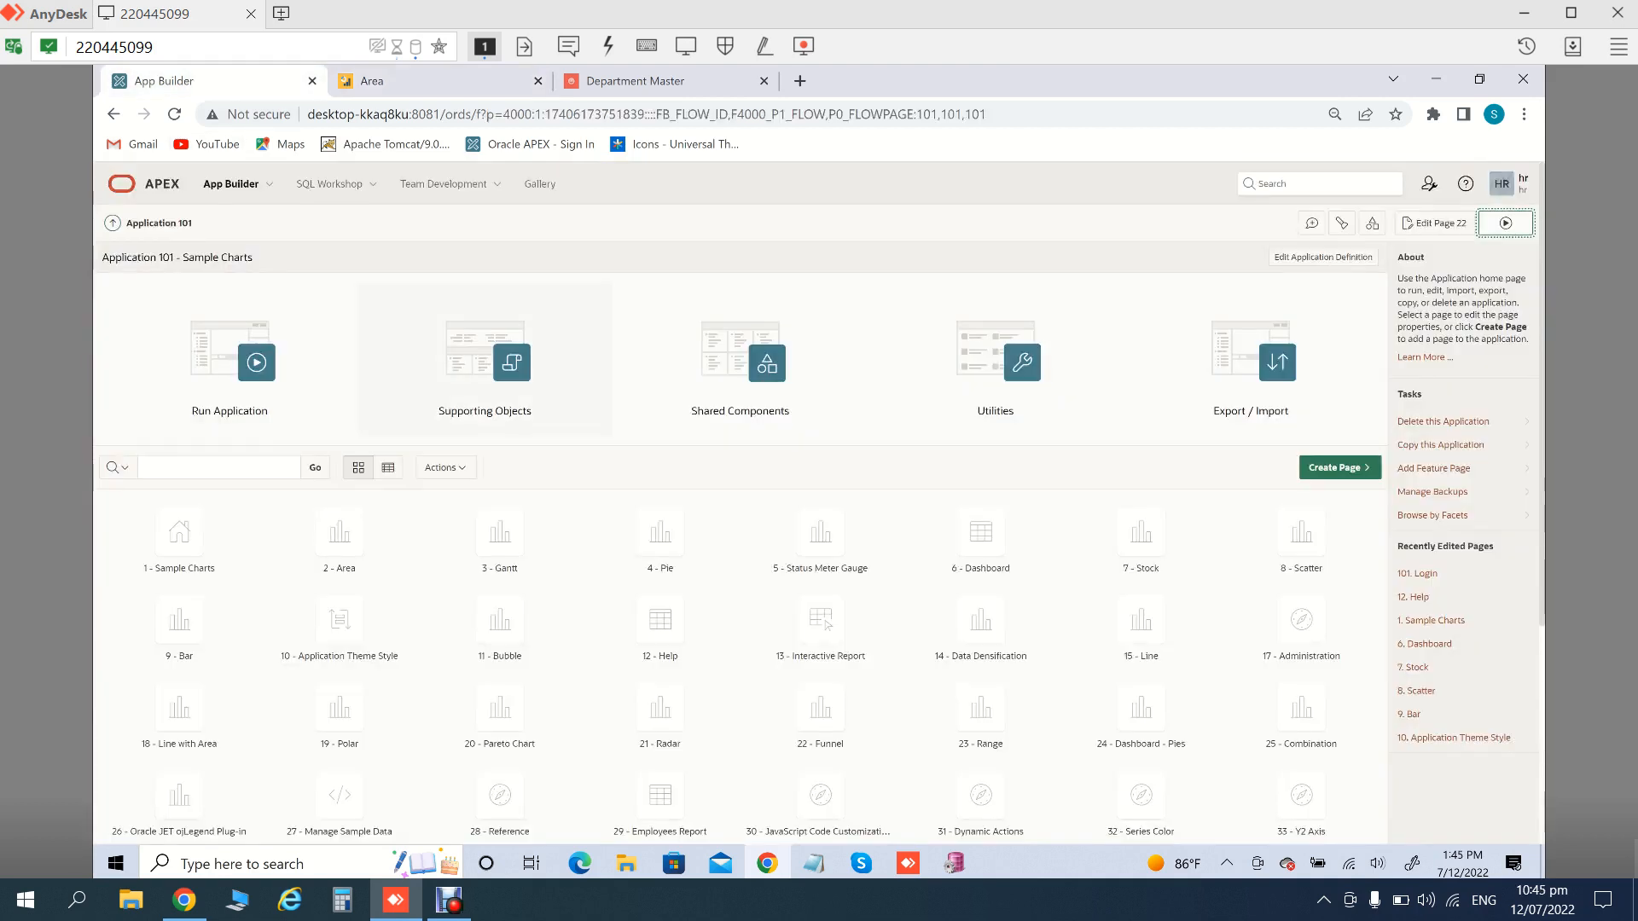
Open page 22 – Dashboard of Human Resource System App test 03 in Page Designer
{"action": "left_click", "coordinate": [156, 184]}
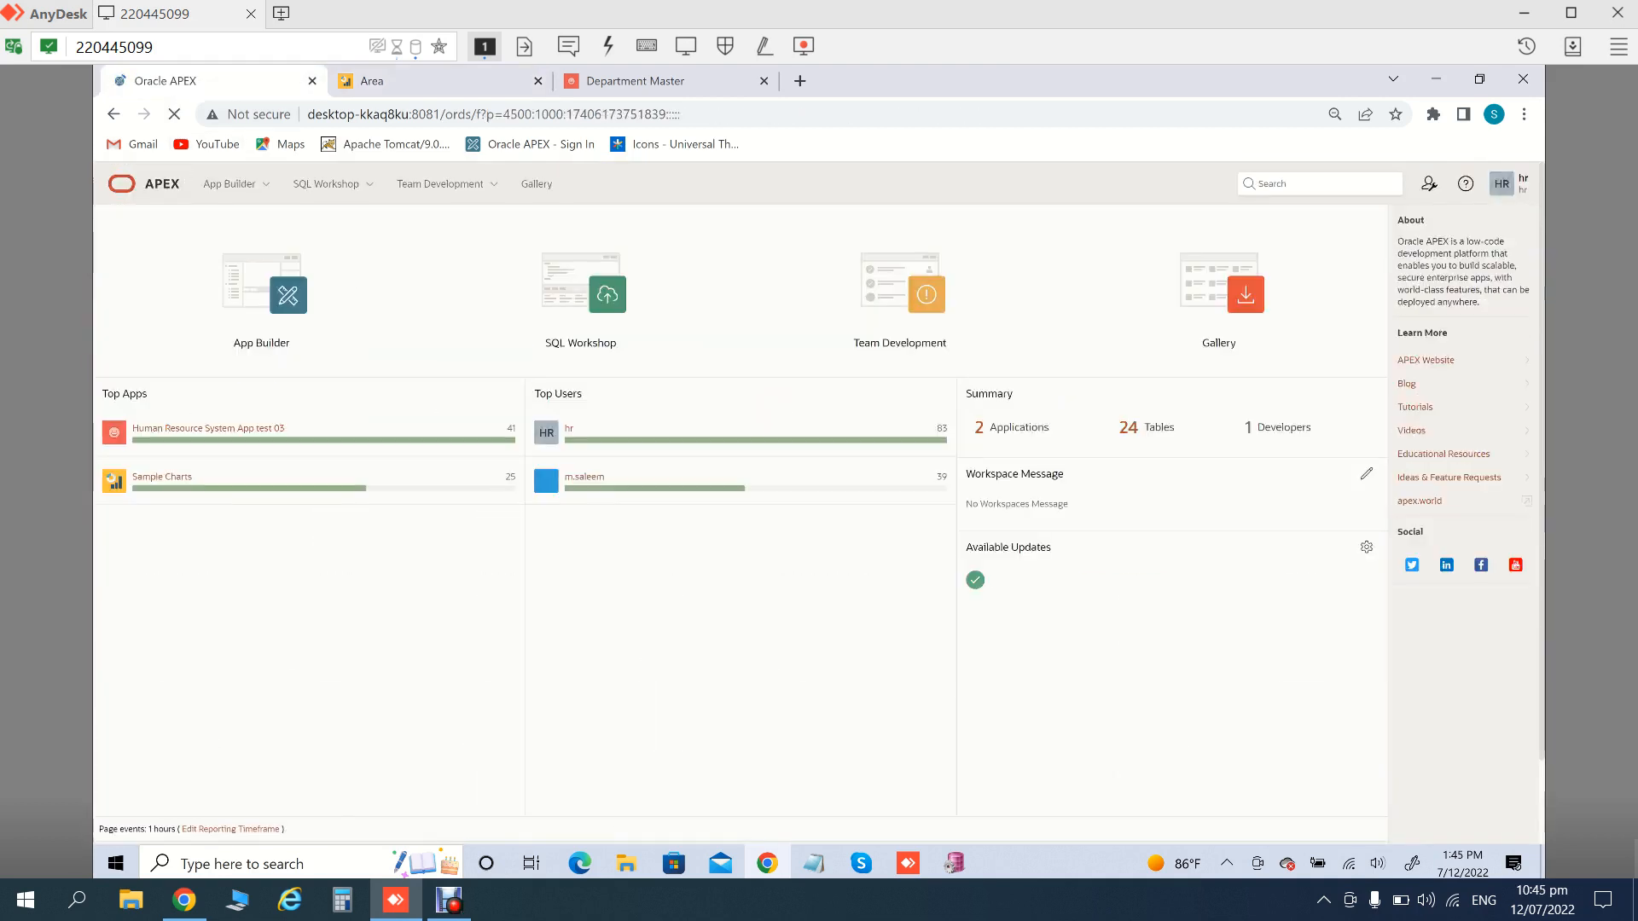
{"action": "left_click", "coordinate": [261, 290]}
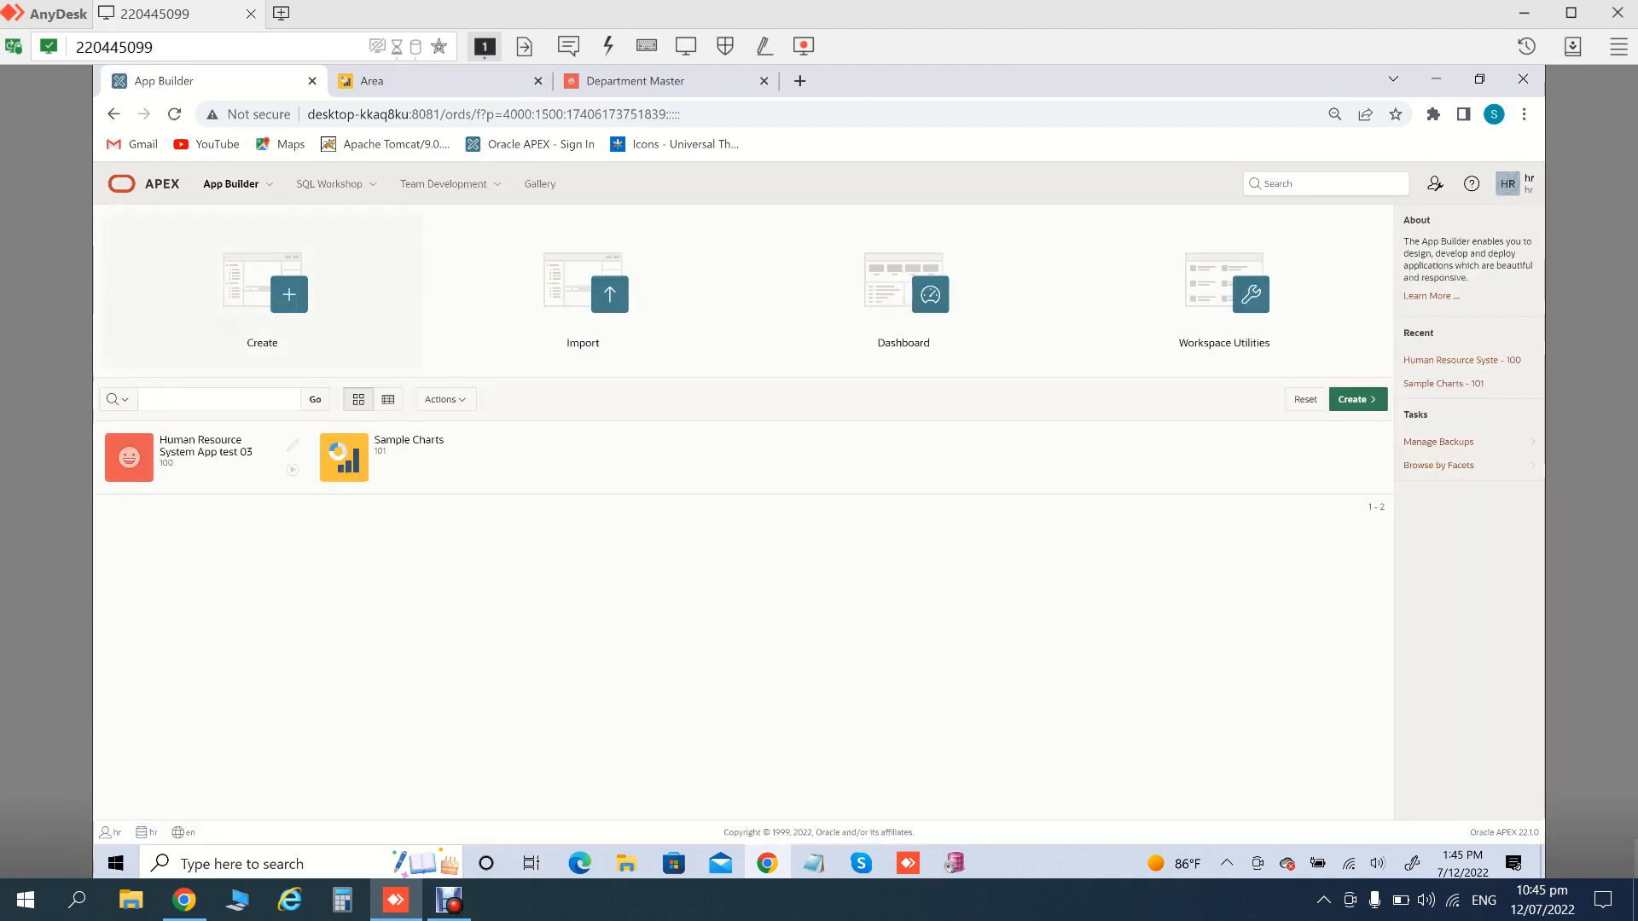
{"action": "left_click", "coordinate": [205, 452]}
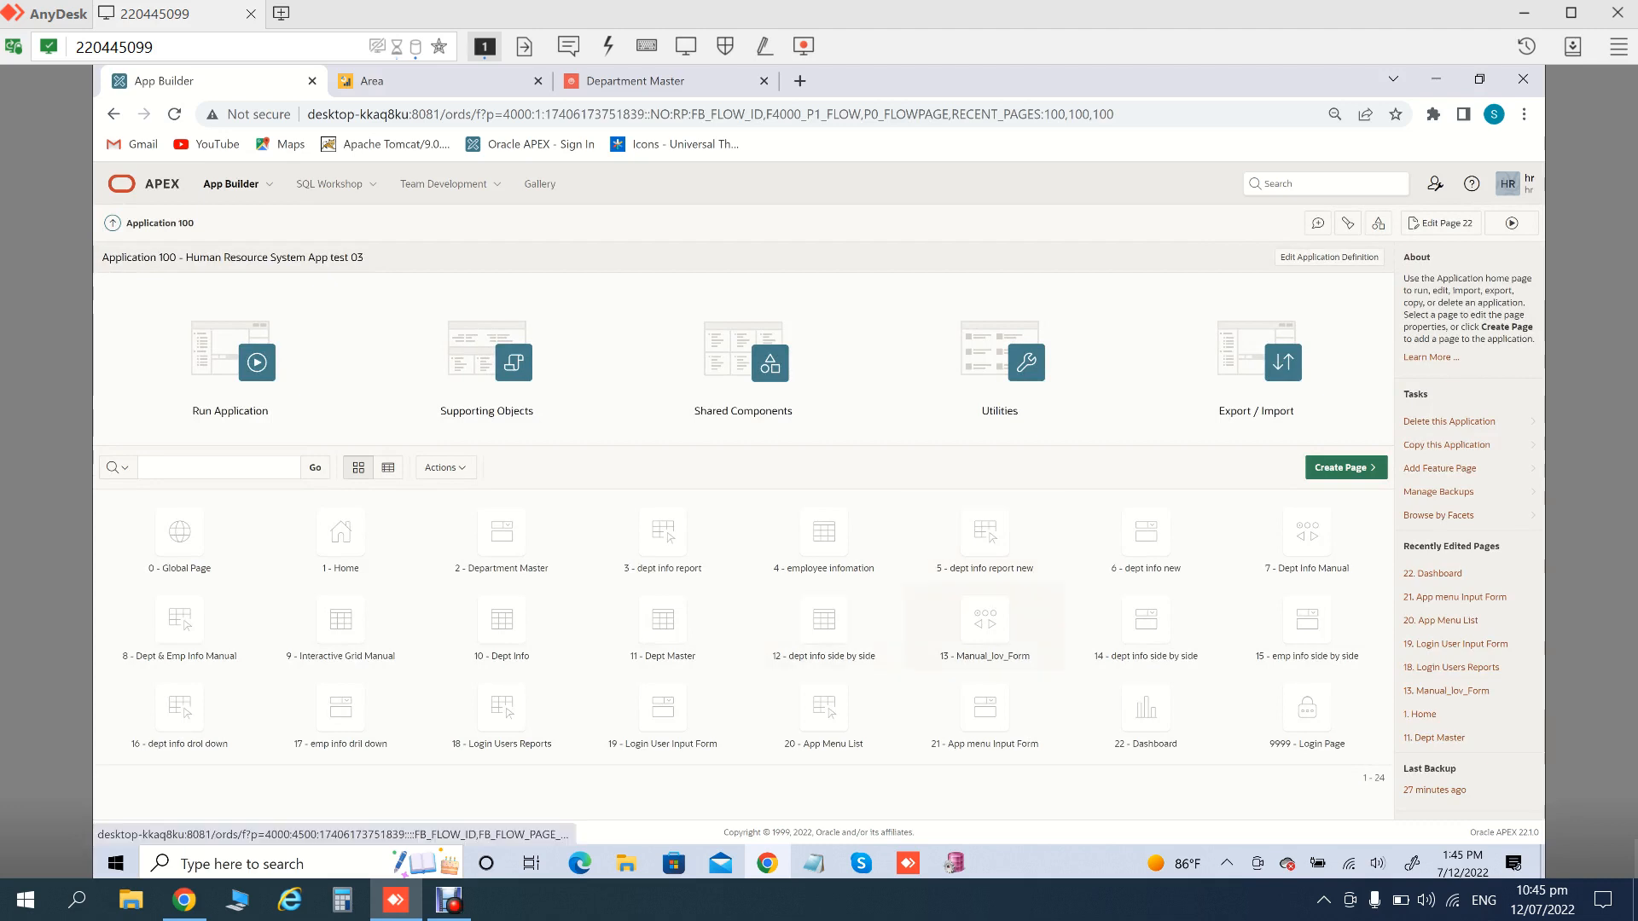
{"action": "left_click", "coordinate": [1146, 708]}
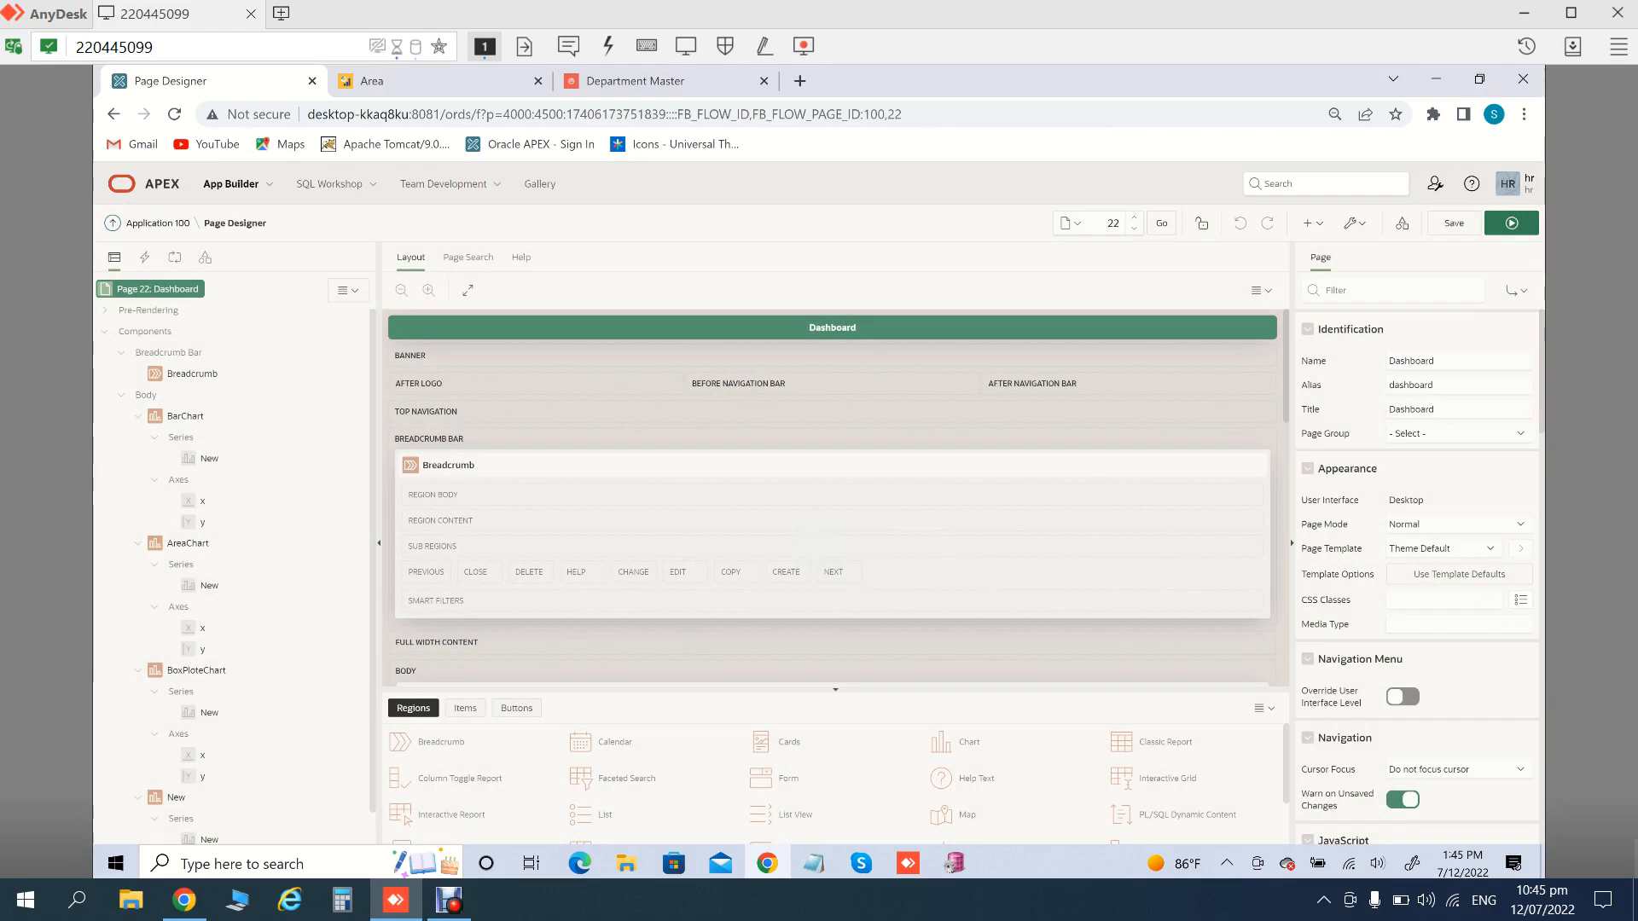
Collapse the BarChart, AreaChart and BoxPloteChart nodes and inspect the New region's Donut chart attributes
{"action": "left_click", "coordinate": [138, 544]}
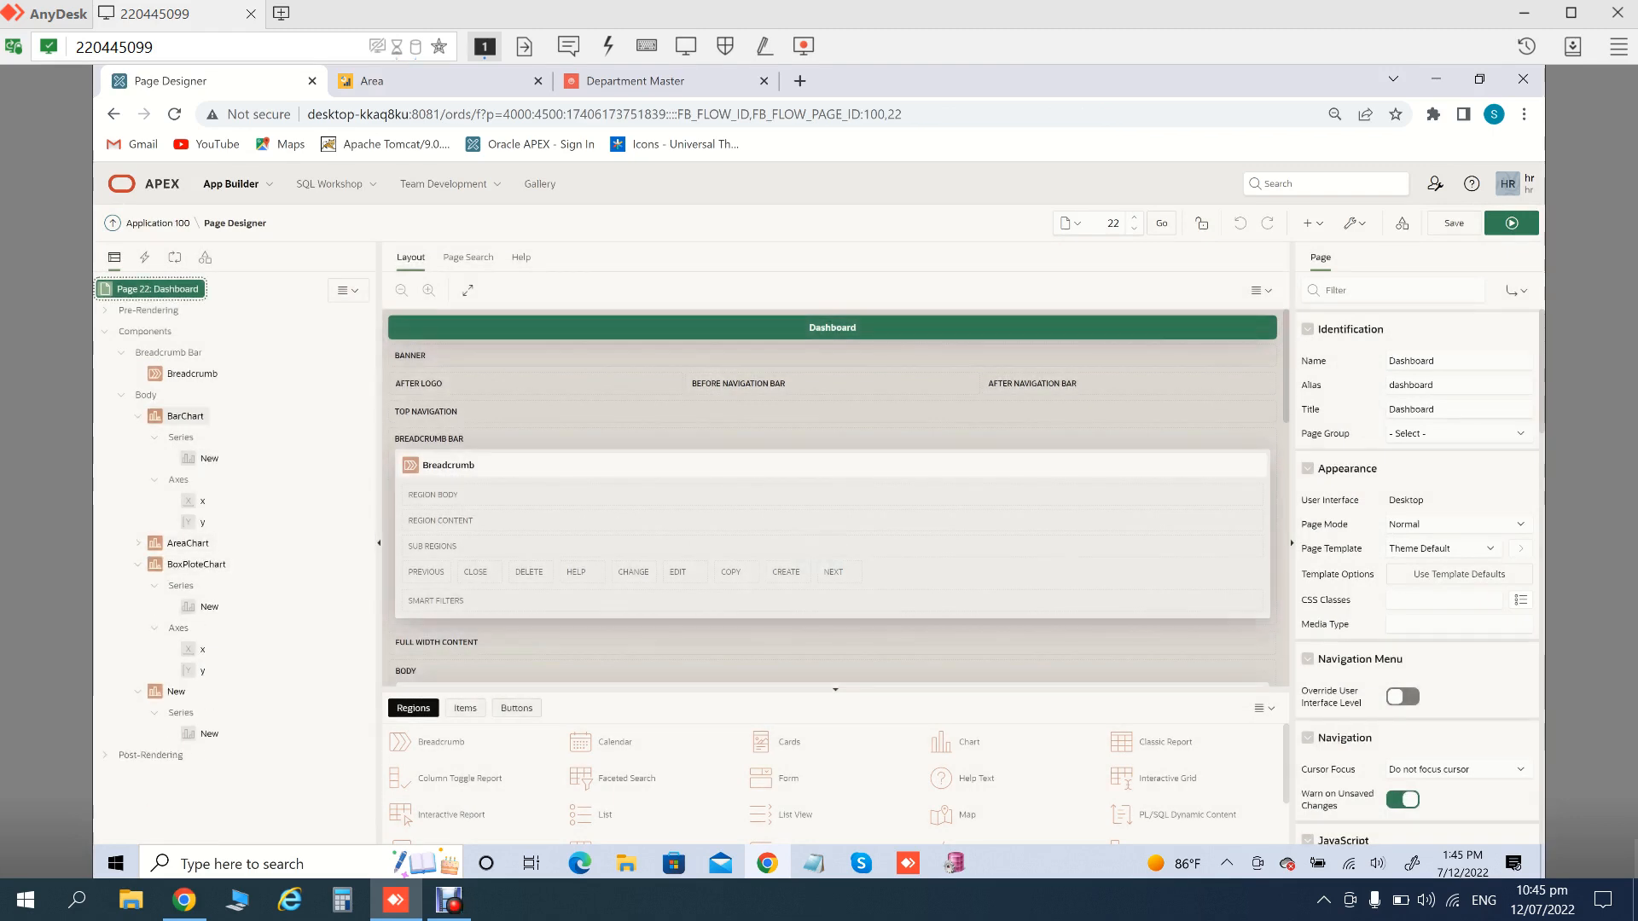
{"action": "left_click", "coordinate": [138, 416]}
{"action": "left_click", "coordinate": [138, 458]}
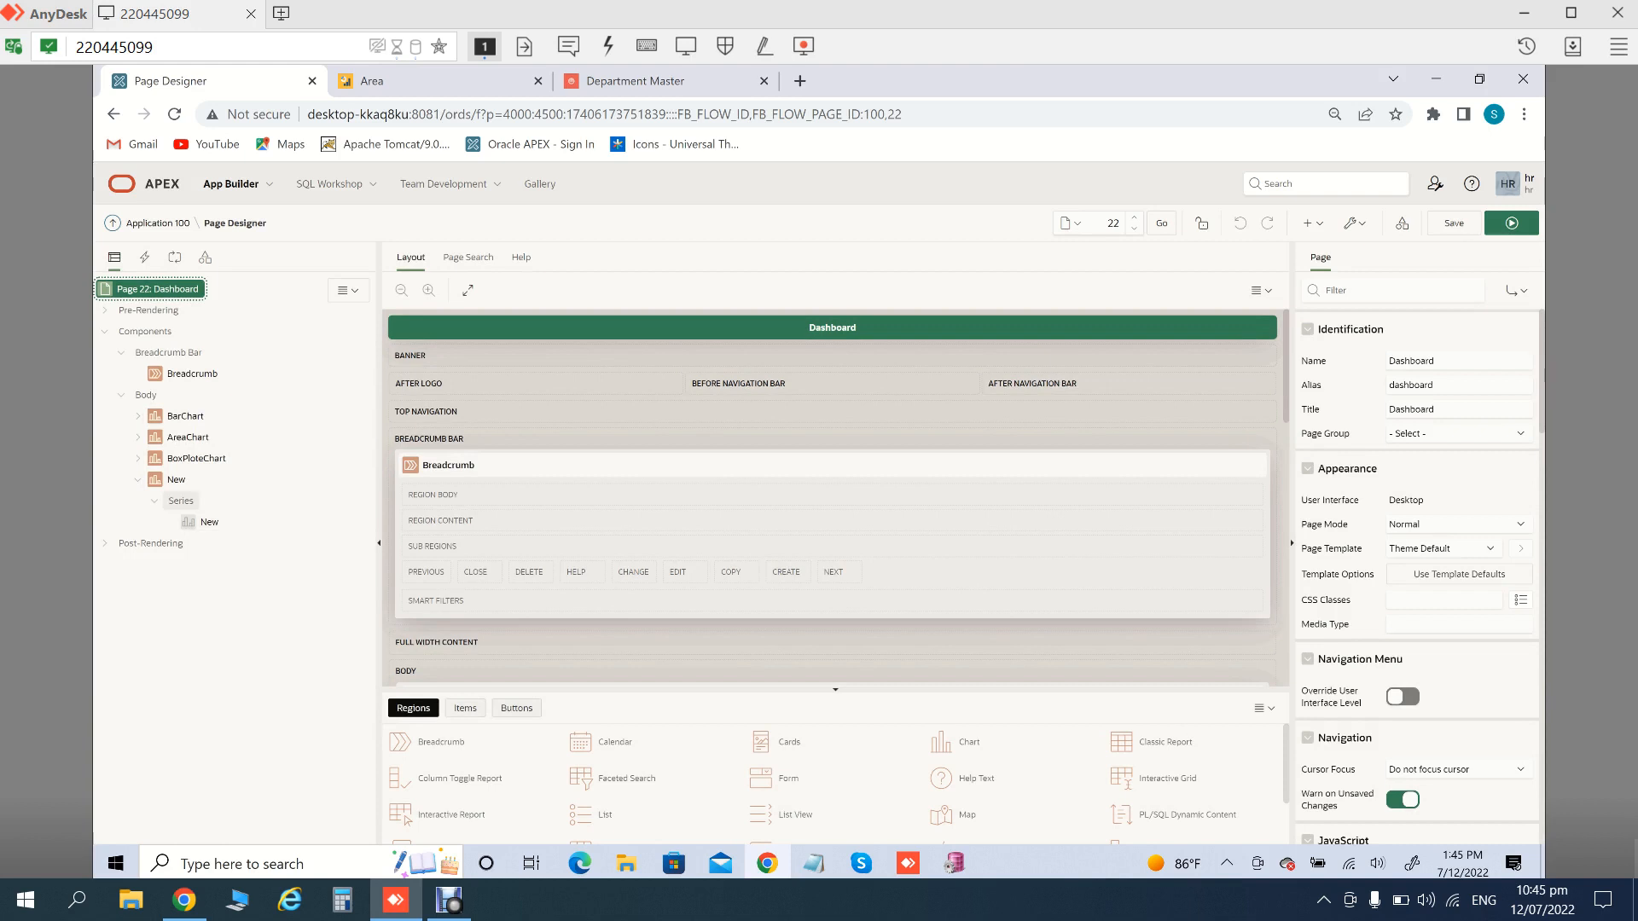
{"action": "left_click", "coordinate": [175, 479]}
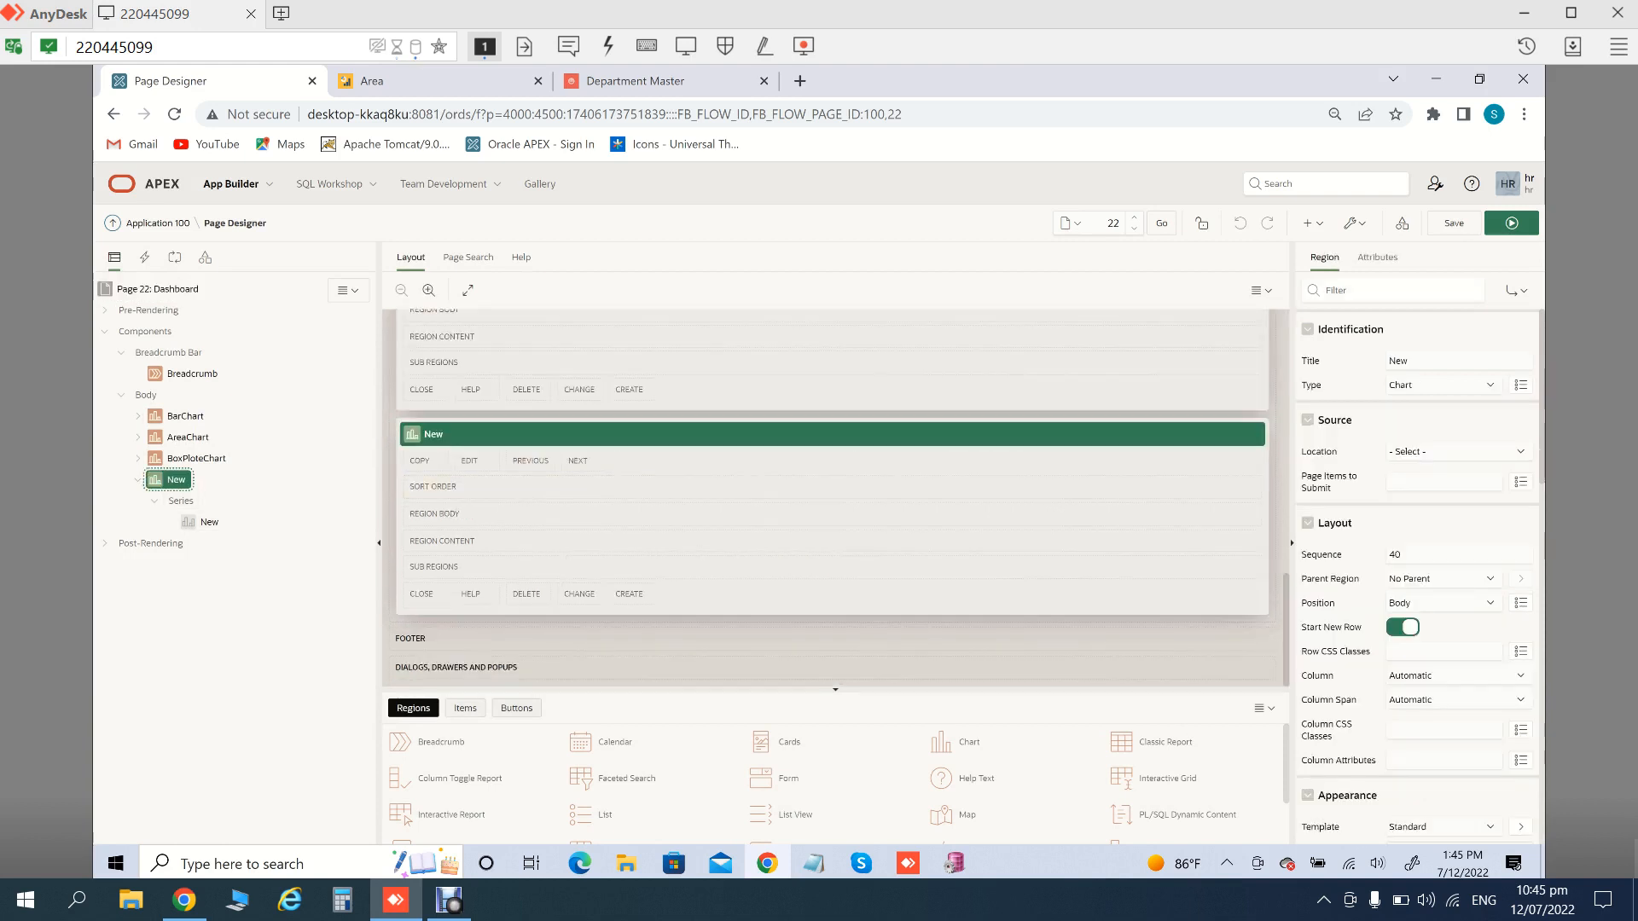
{"action": "left_click", "coordinate": [1377, 257]}
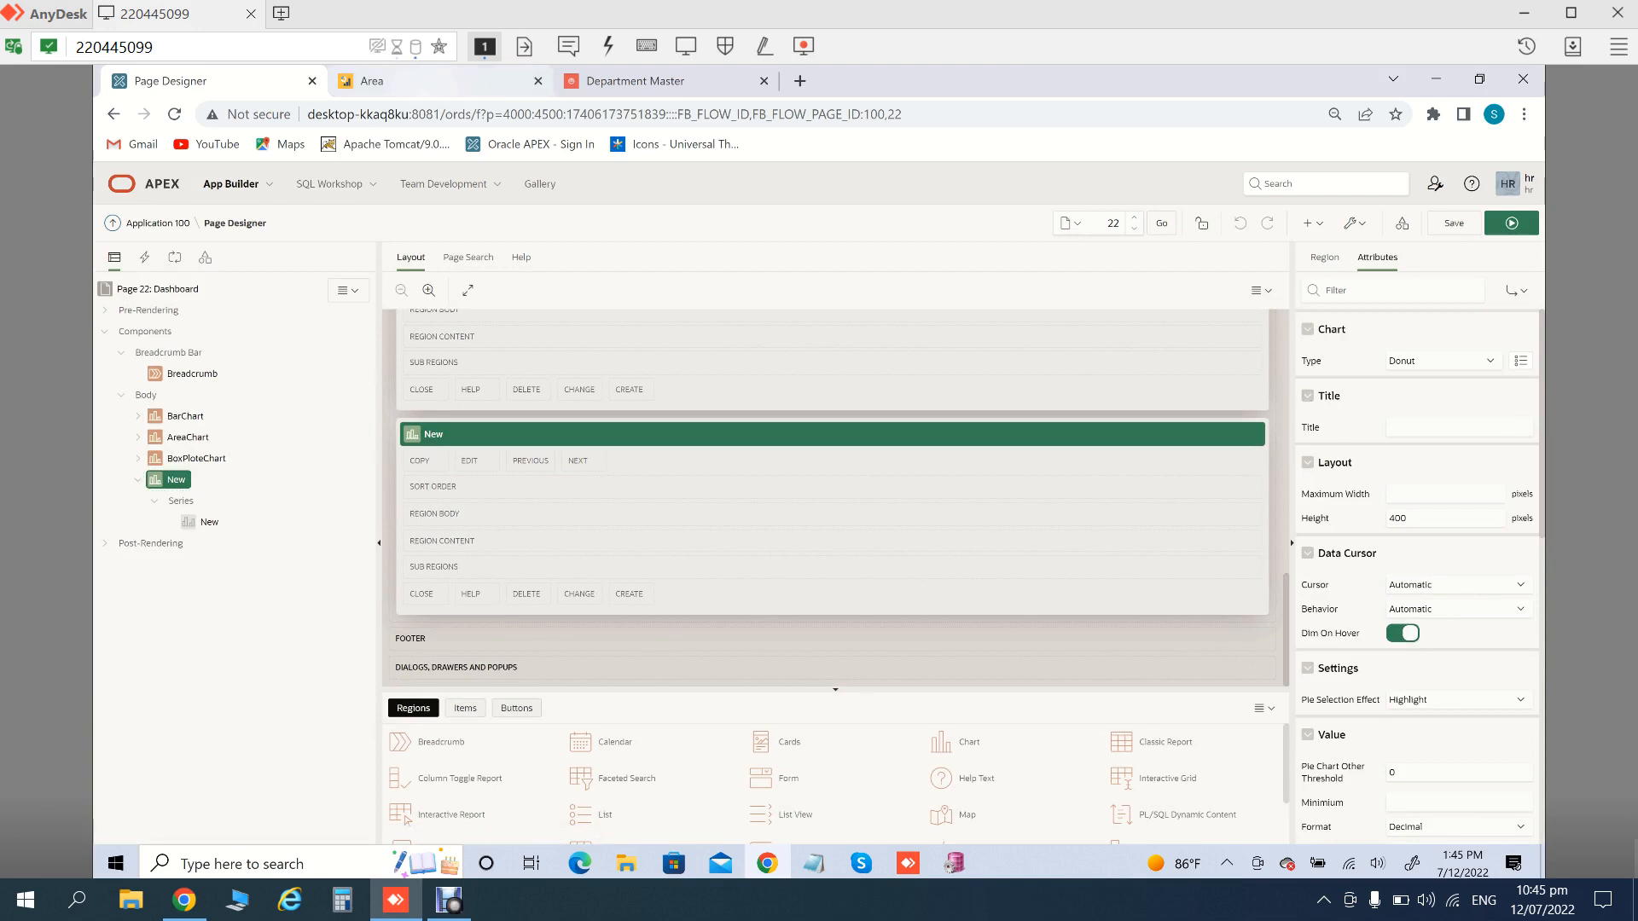
{"action": "left_click", "coordinate": [433, 81]}
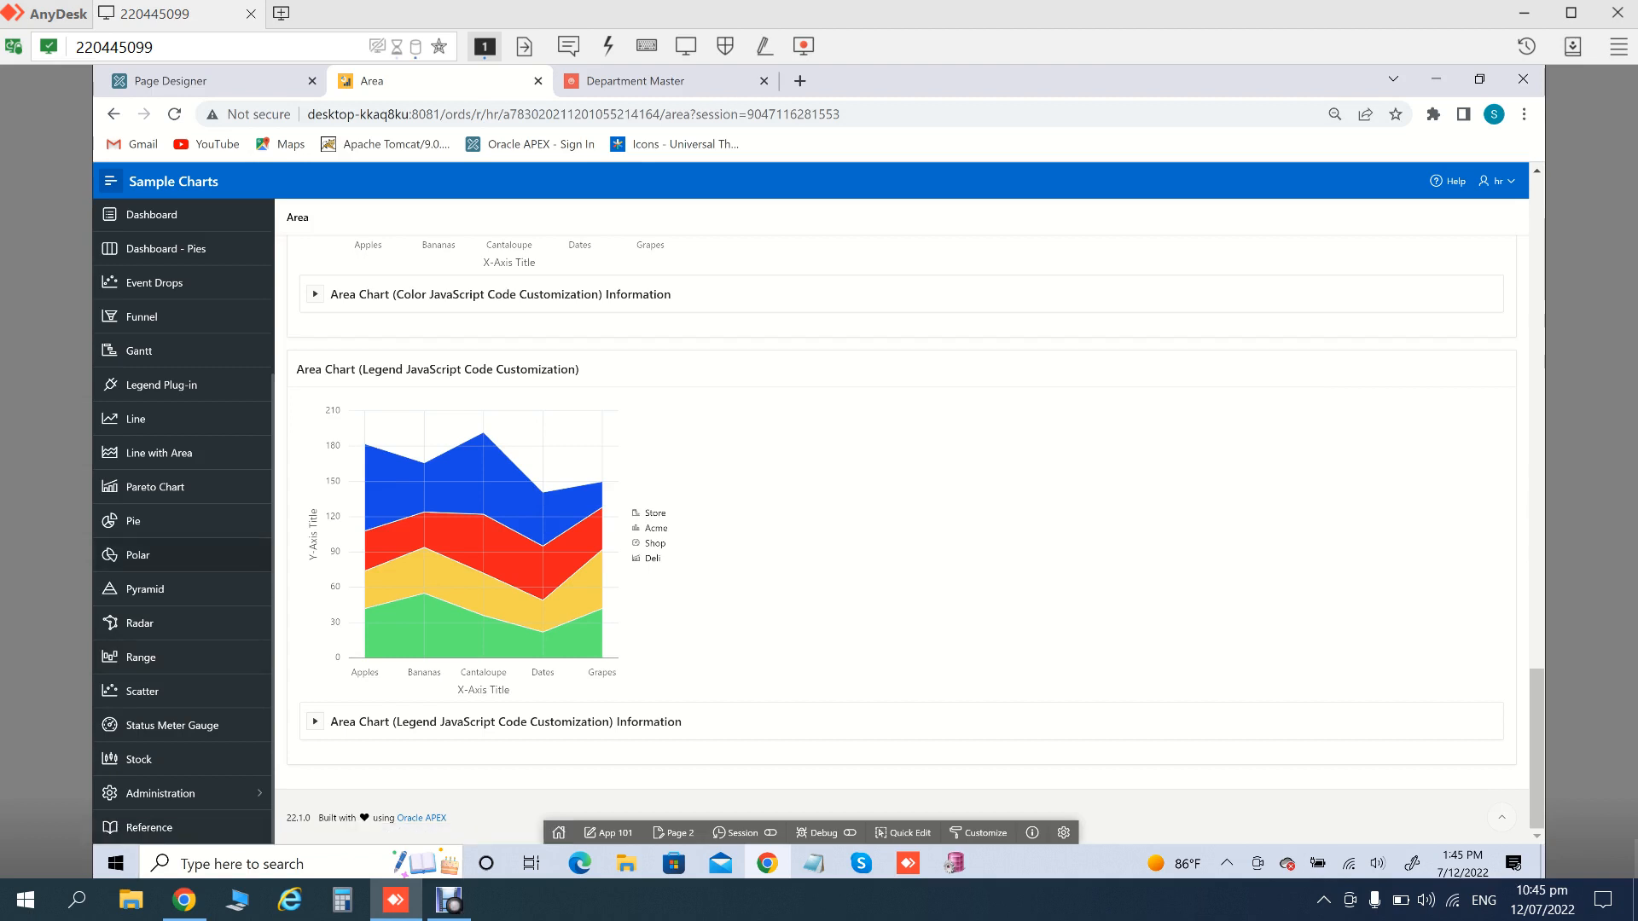
Read the Polar example's Information notes, then go to the Human Resource app's Department Master page
{"action": "left_click", "coordinate": [137, 554]}
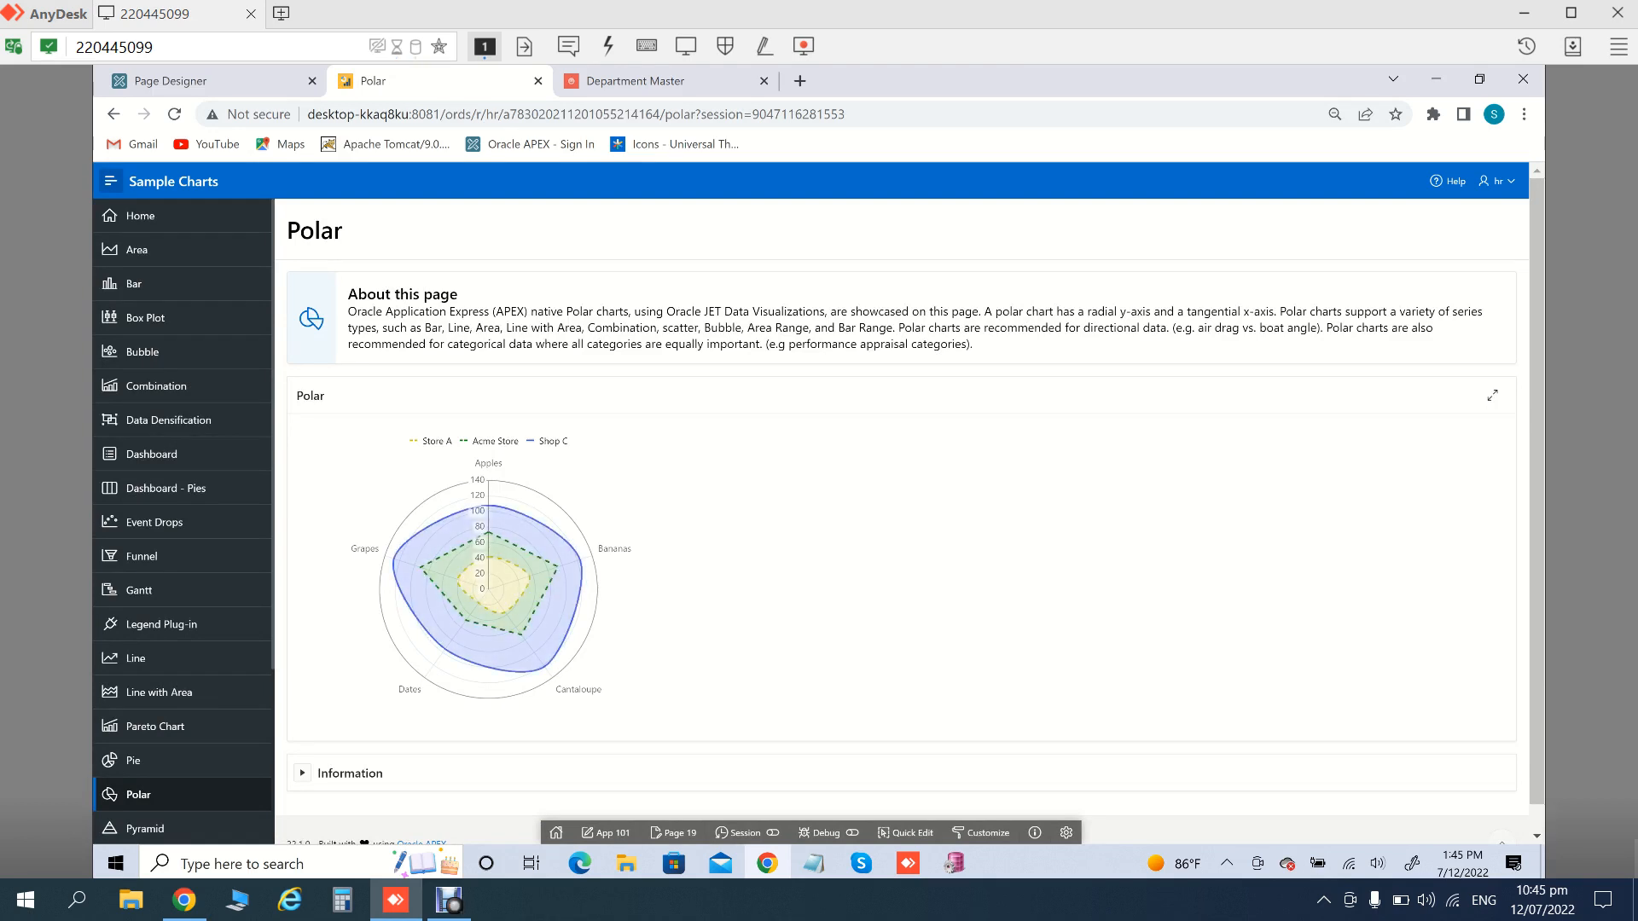
{"action": "left_click", "coordinate": [302, 773]}
{"action": "scroll", "coordinate": [302, 773], "scroll_direction": "down", "scroll_amount": 3}
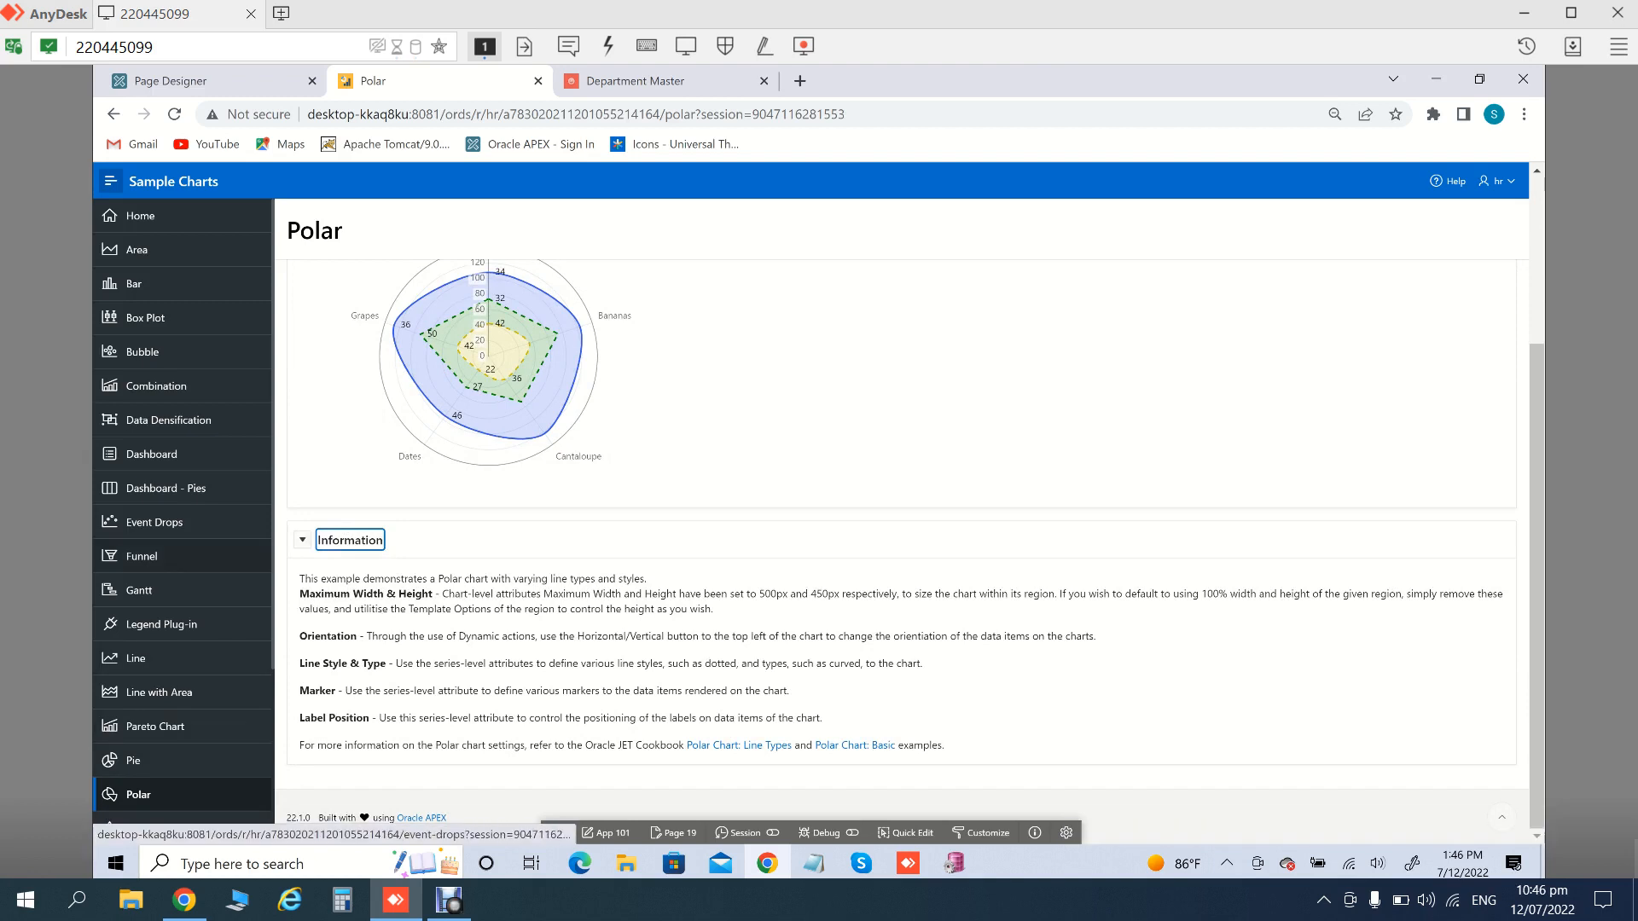
{"action": "scroll", "coordinate": [184, 457], "scroll_direction": "up", "scroll_amount": 1}
{"action": "scroll", "coordinate": [183, 456], "scroll_direction": "up", "scroll_amount": 2}
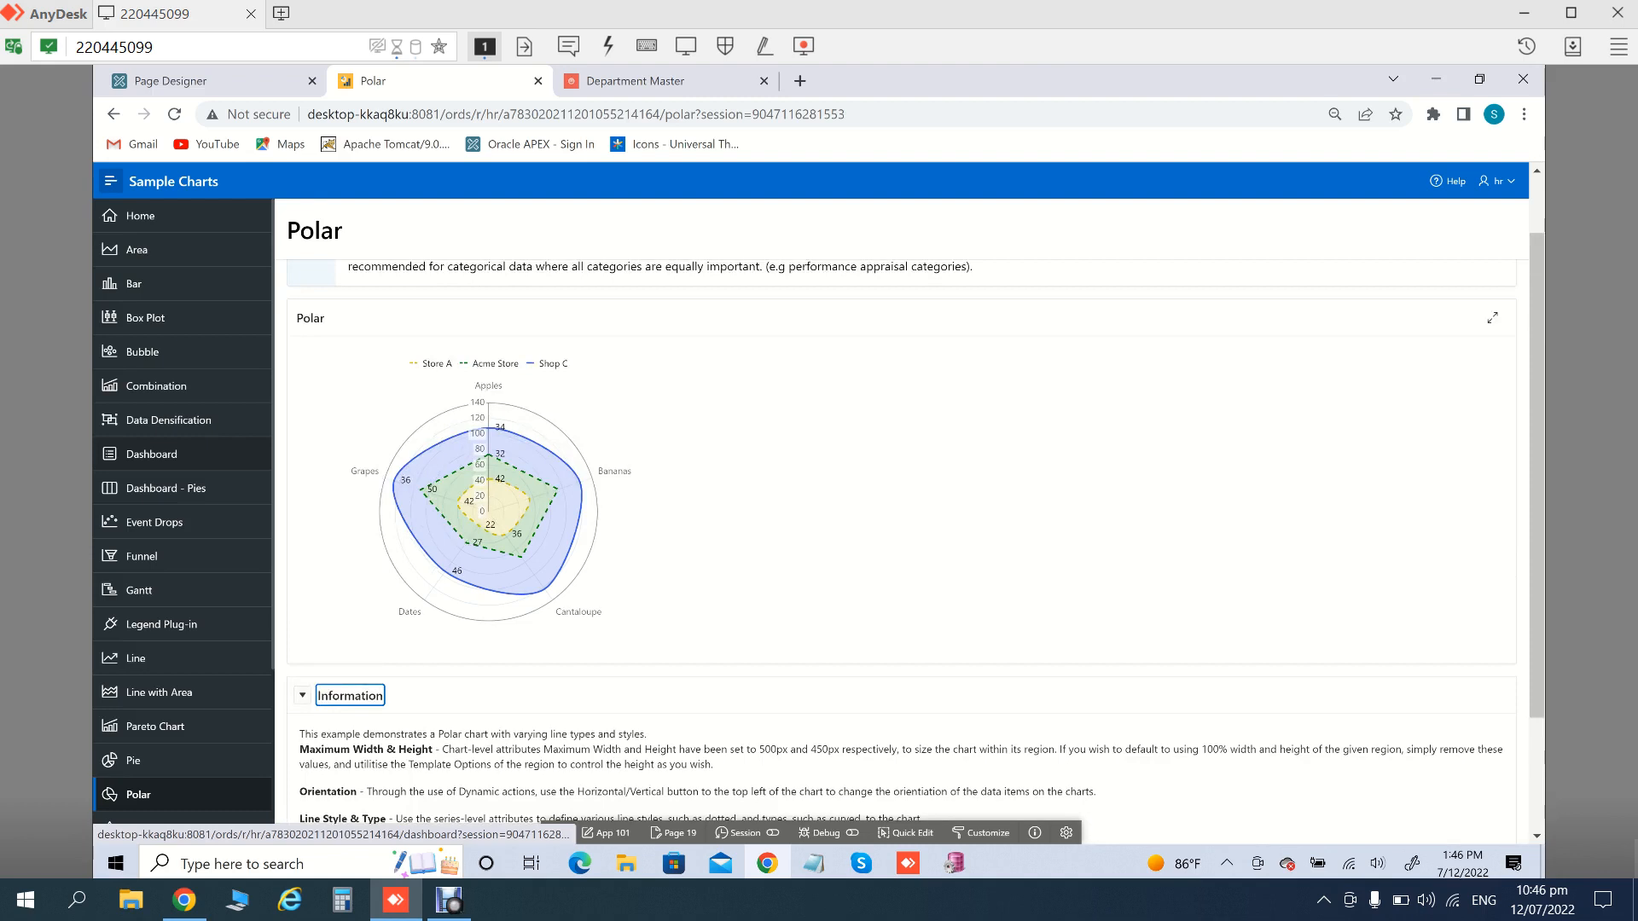
{"action": "scroll", "coordinate": [183, 456], "scroll_direction": "up", "scroll_amount": 1}
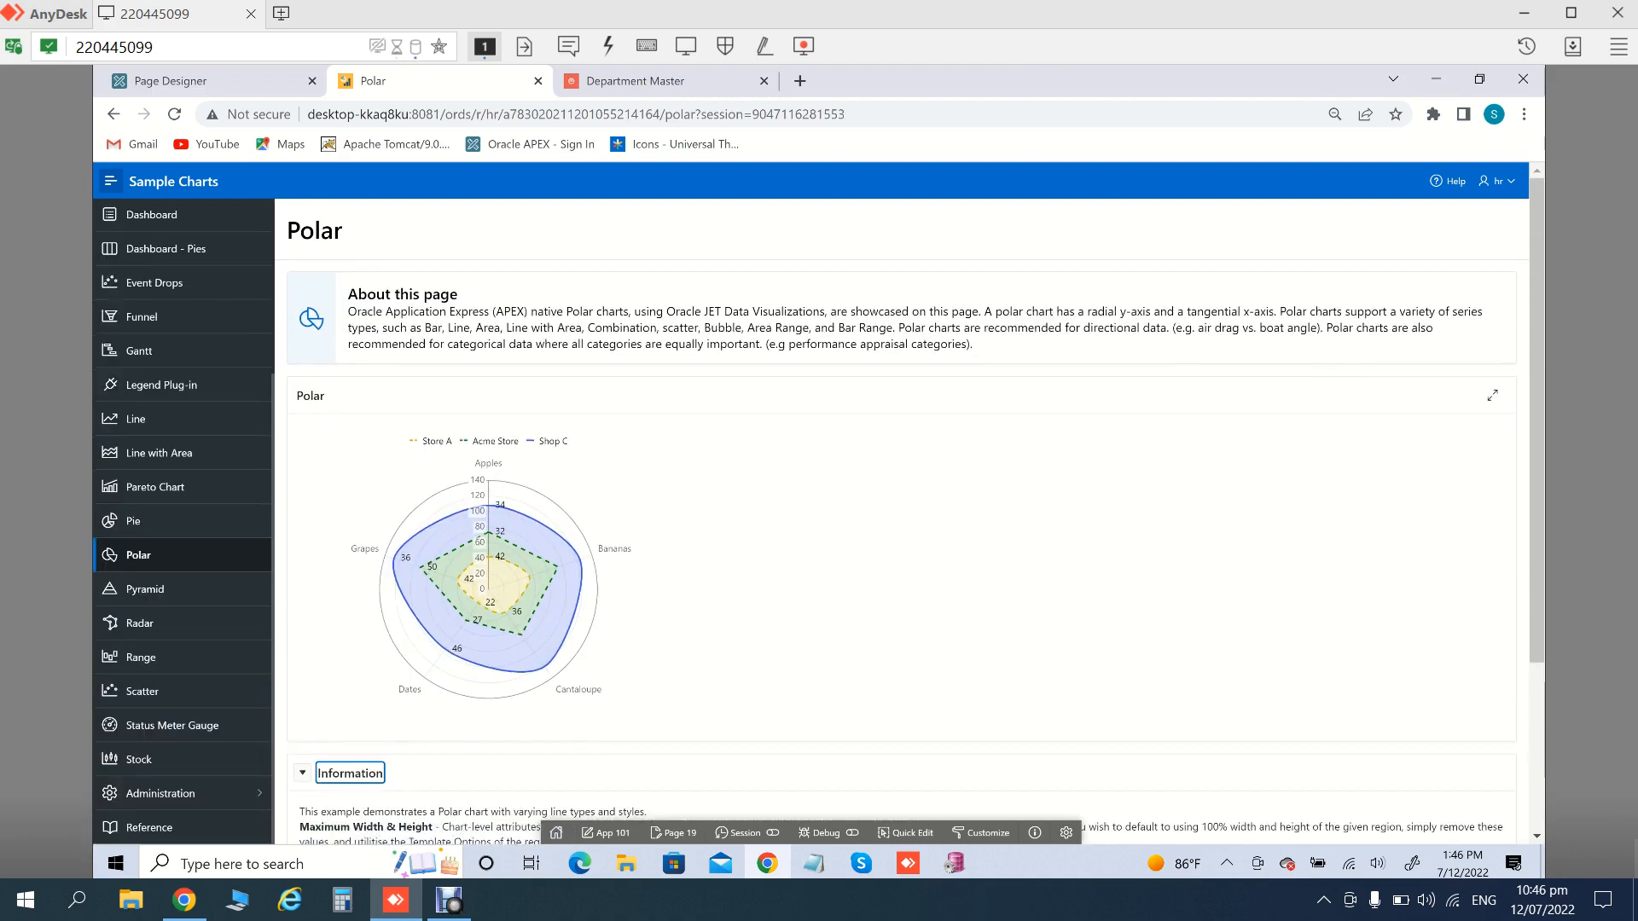
{"action": "scroll", "coordinate": [901, 546], "scroll_direction": "down", "scroll_amount": 2}
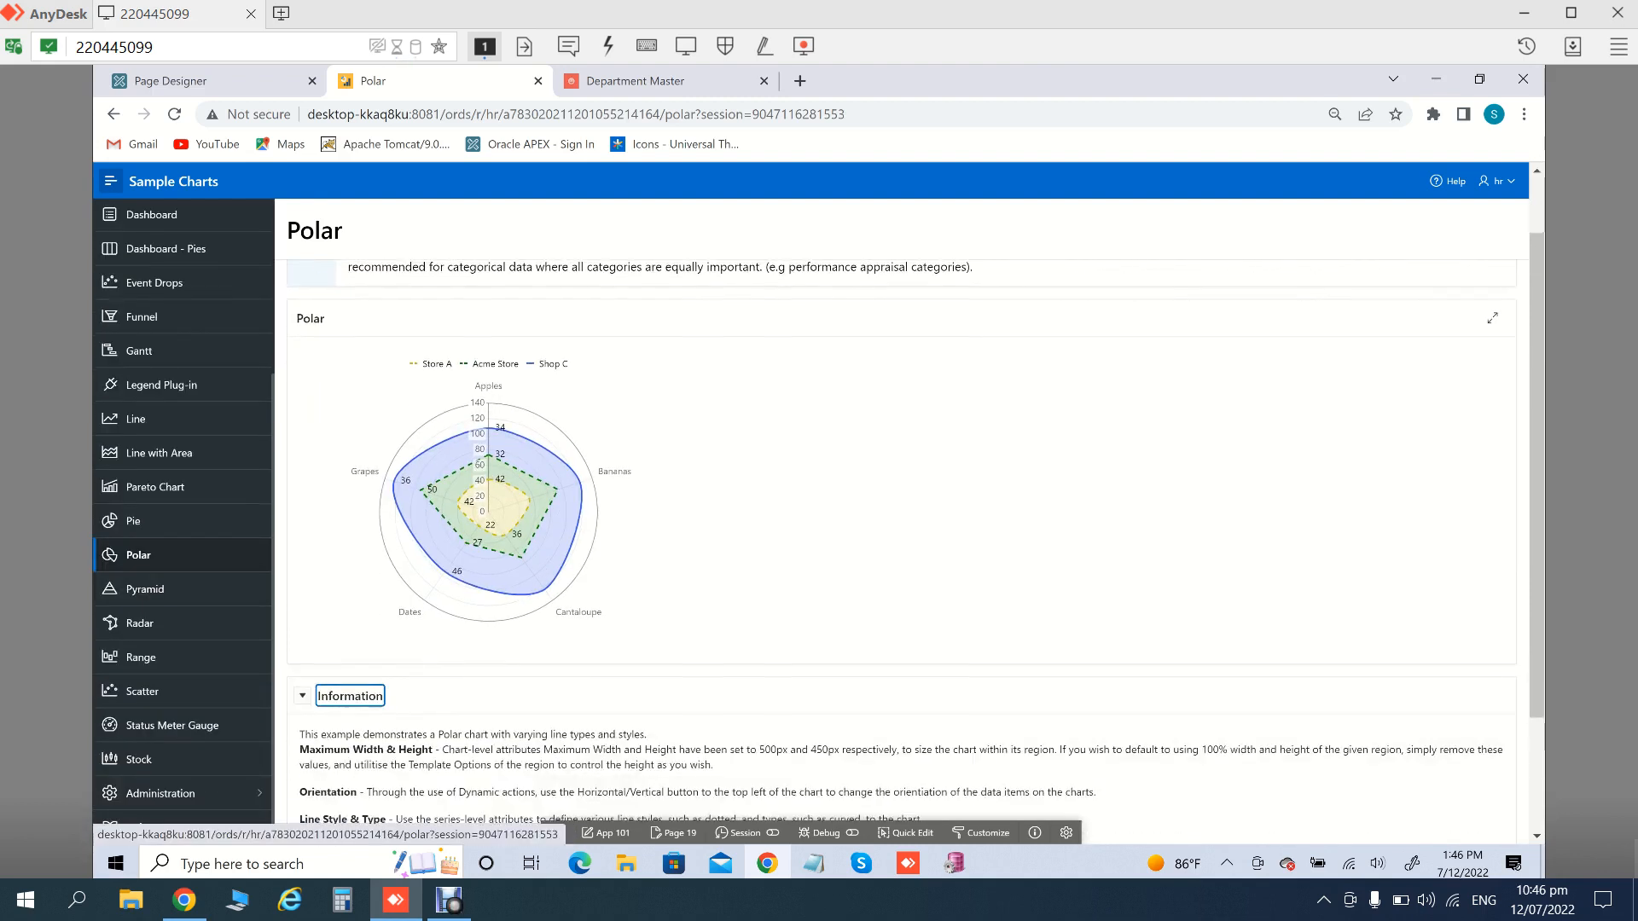
{"action": "scroll", "coordinate": [901, 546], "scroll_direction": "down", "scroll_amount": 2}
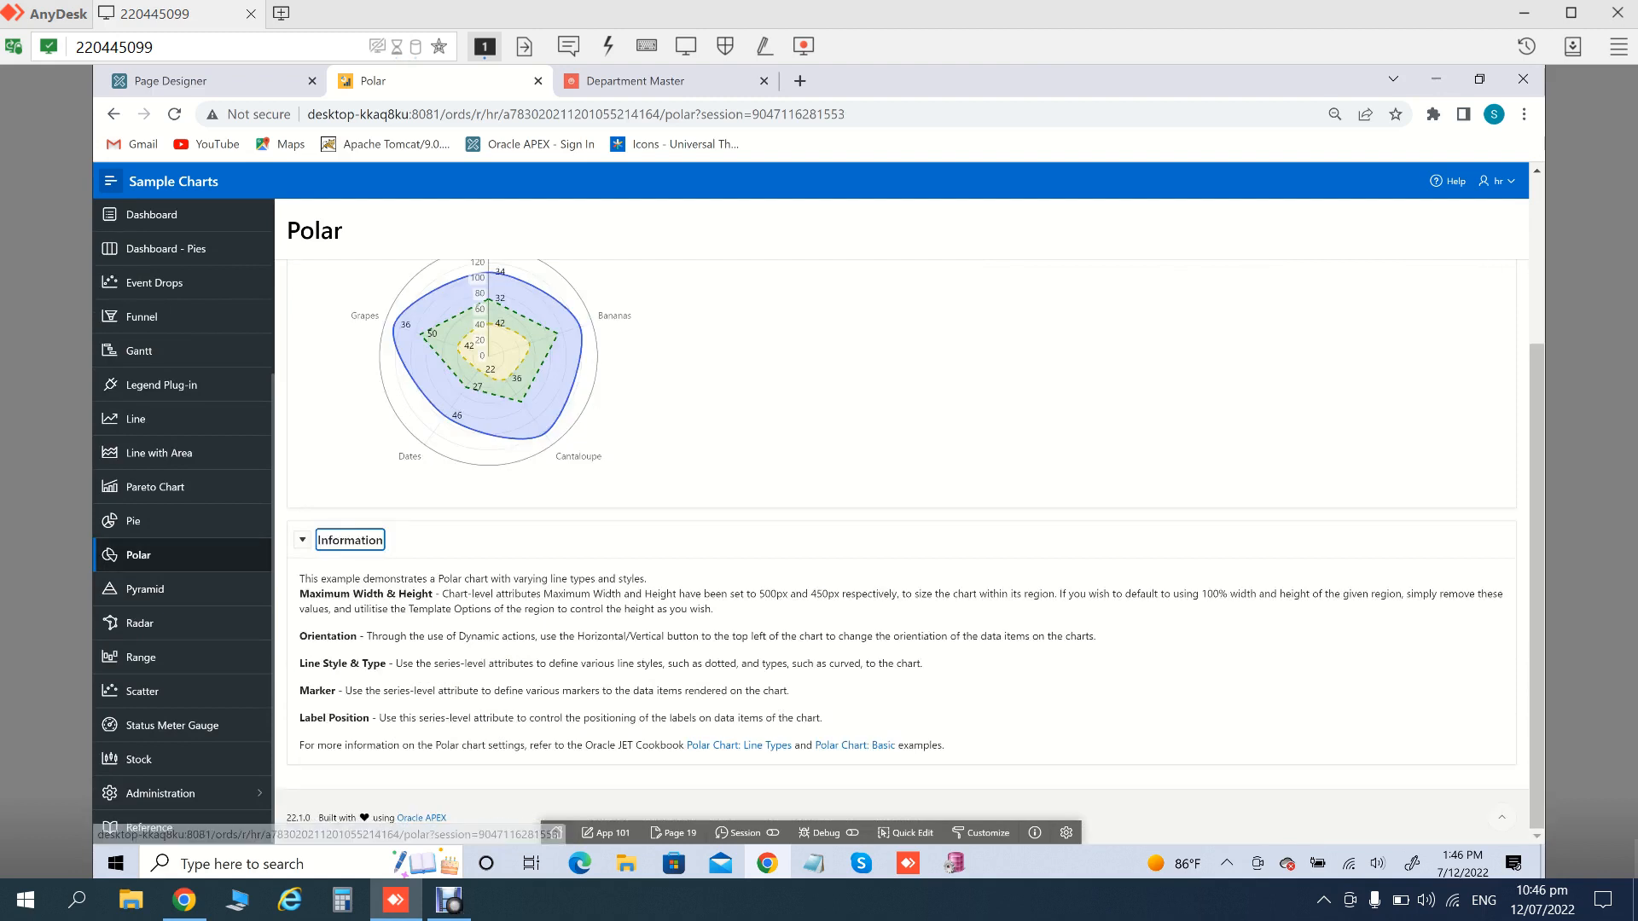
{"action": "left_click", "coordinate": [616, 83]}
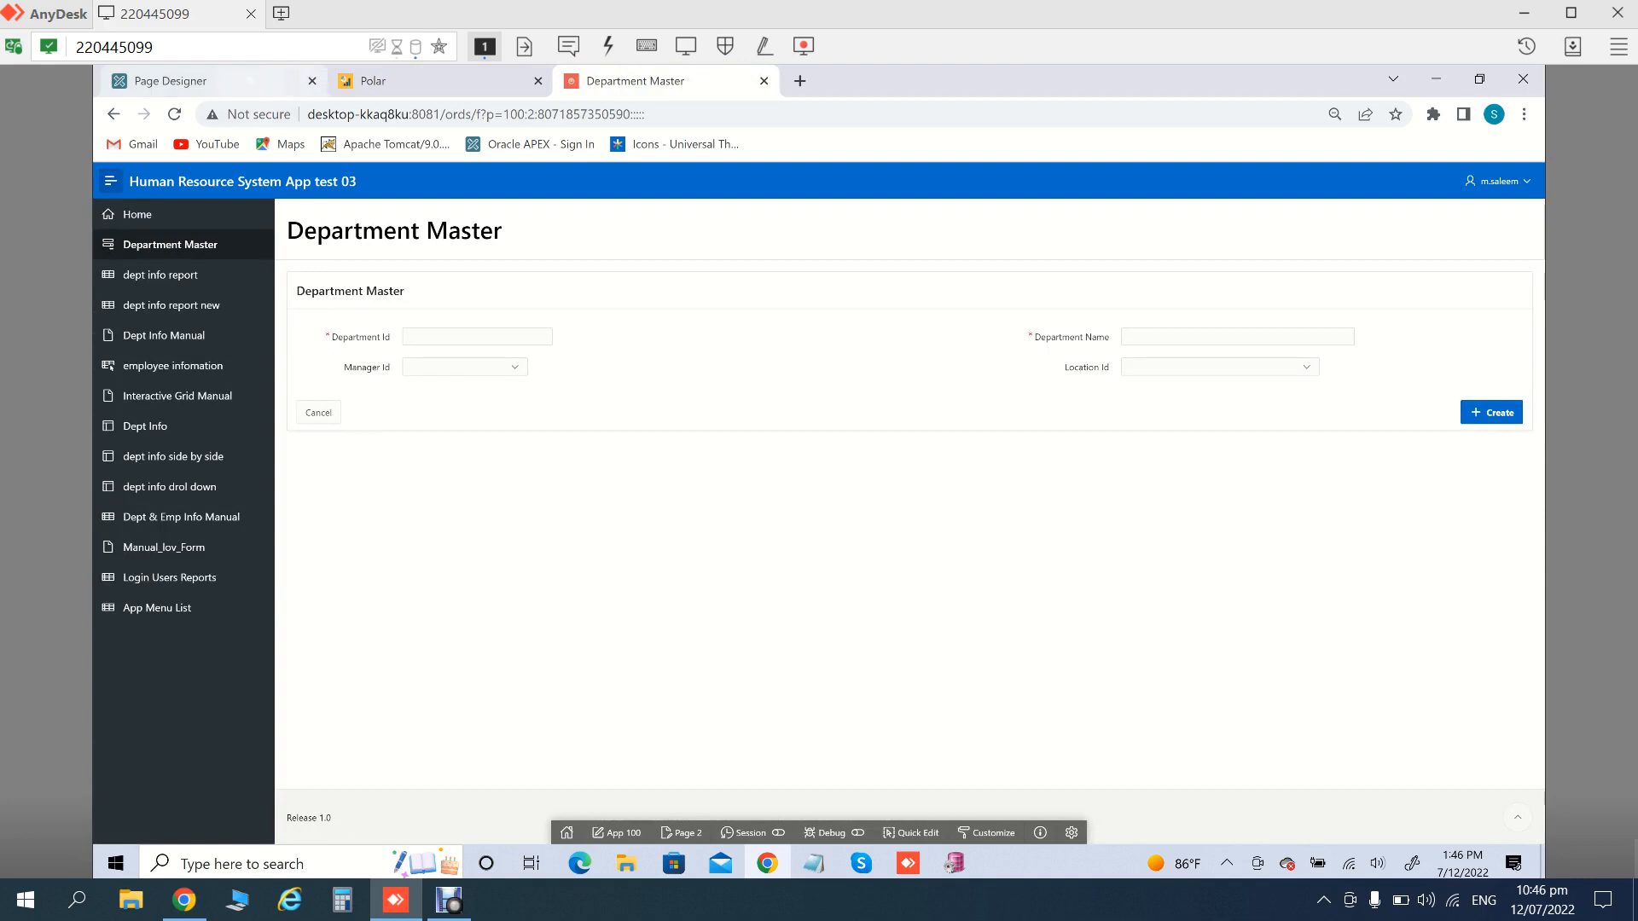
Run the Dashboard to preview the New donut chart and compare it with the Polar sample
{"action": "left_click", "coordinate": [223, 82]}
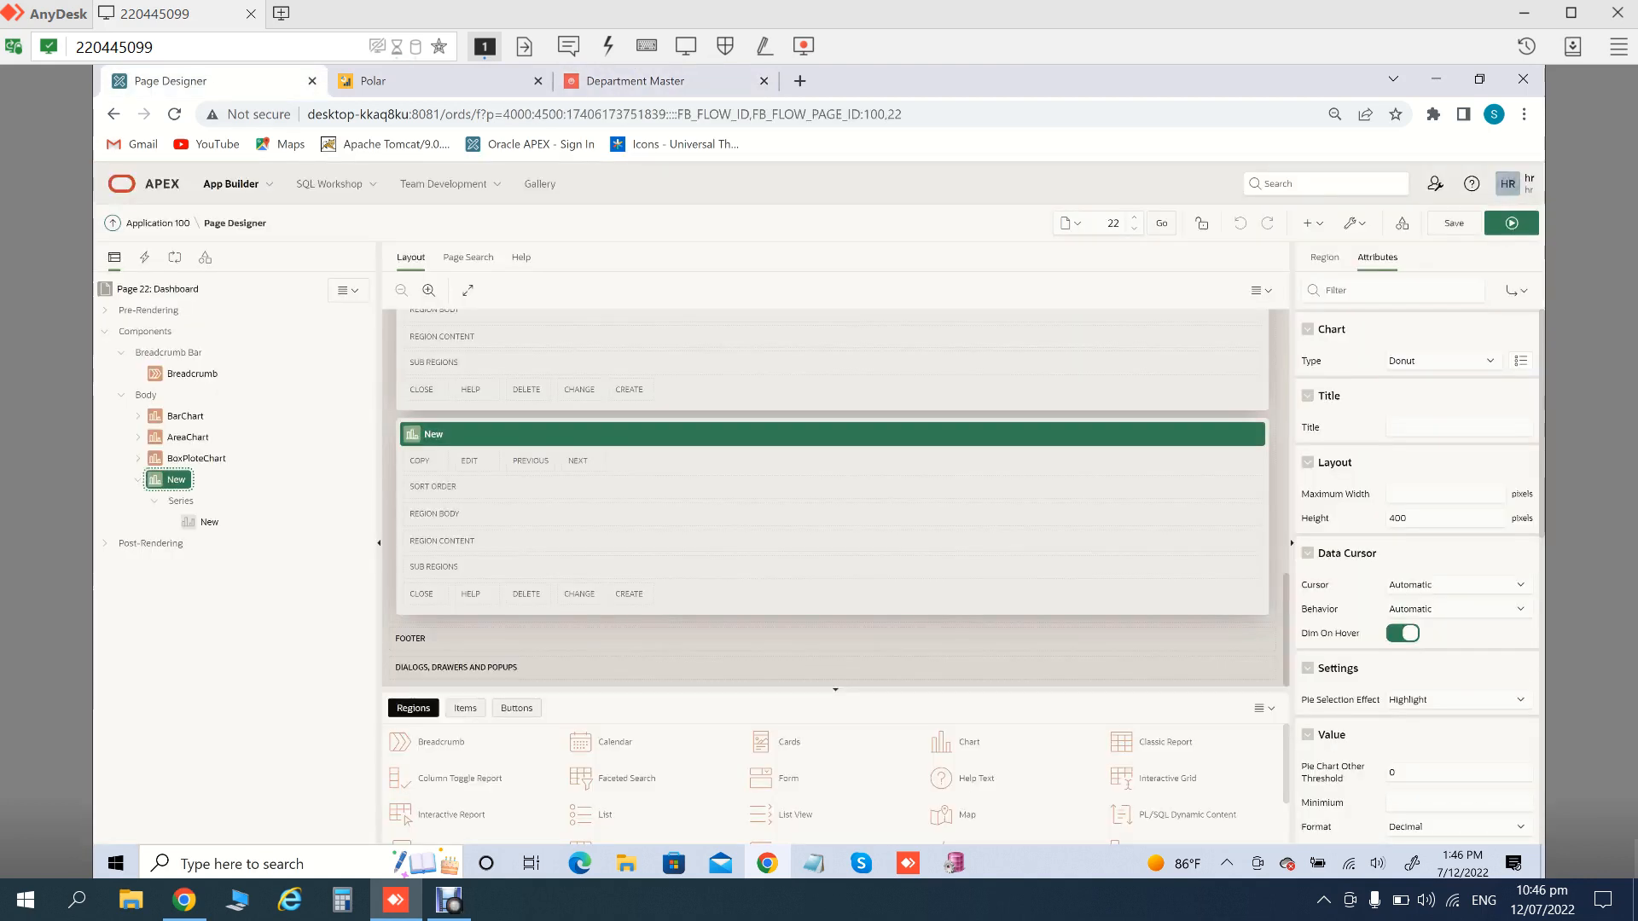
{"action": "left_click", "coordinate": [1512, 223]}
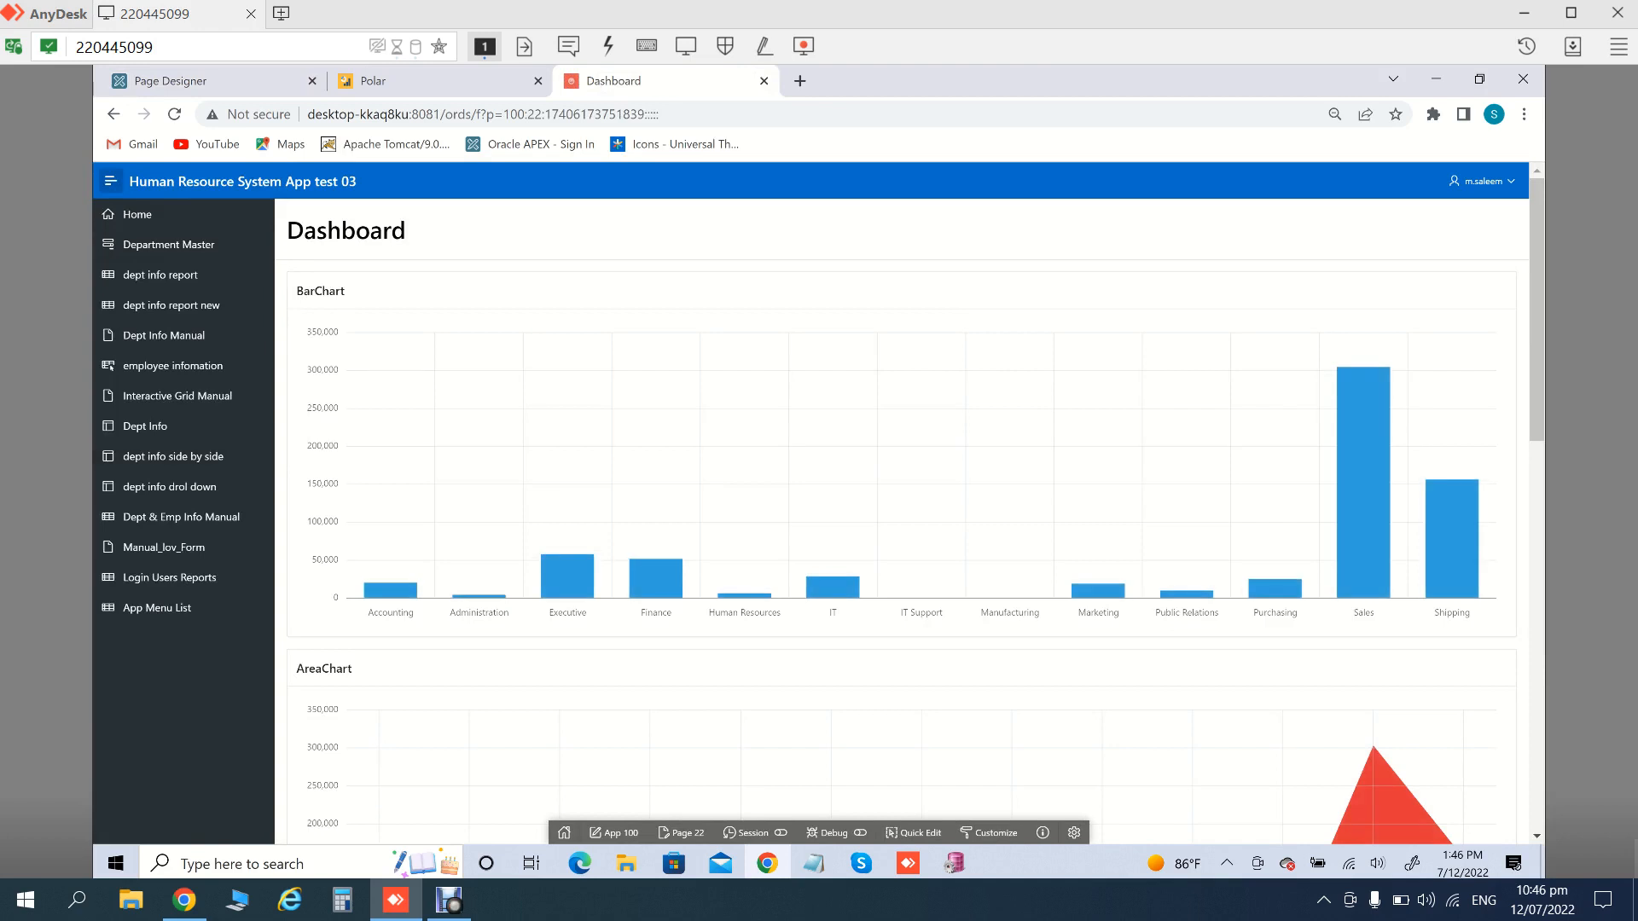
{"action": "scroll", "coordinate": [896, 512], "scroll_direction": "down", "scroll_amount": 2}
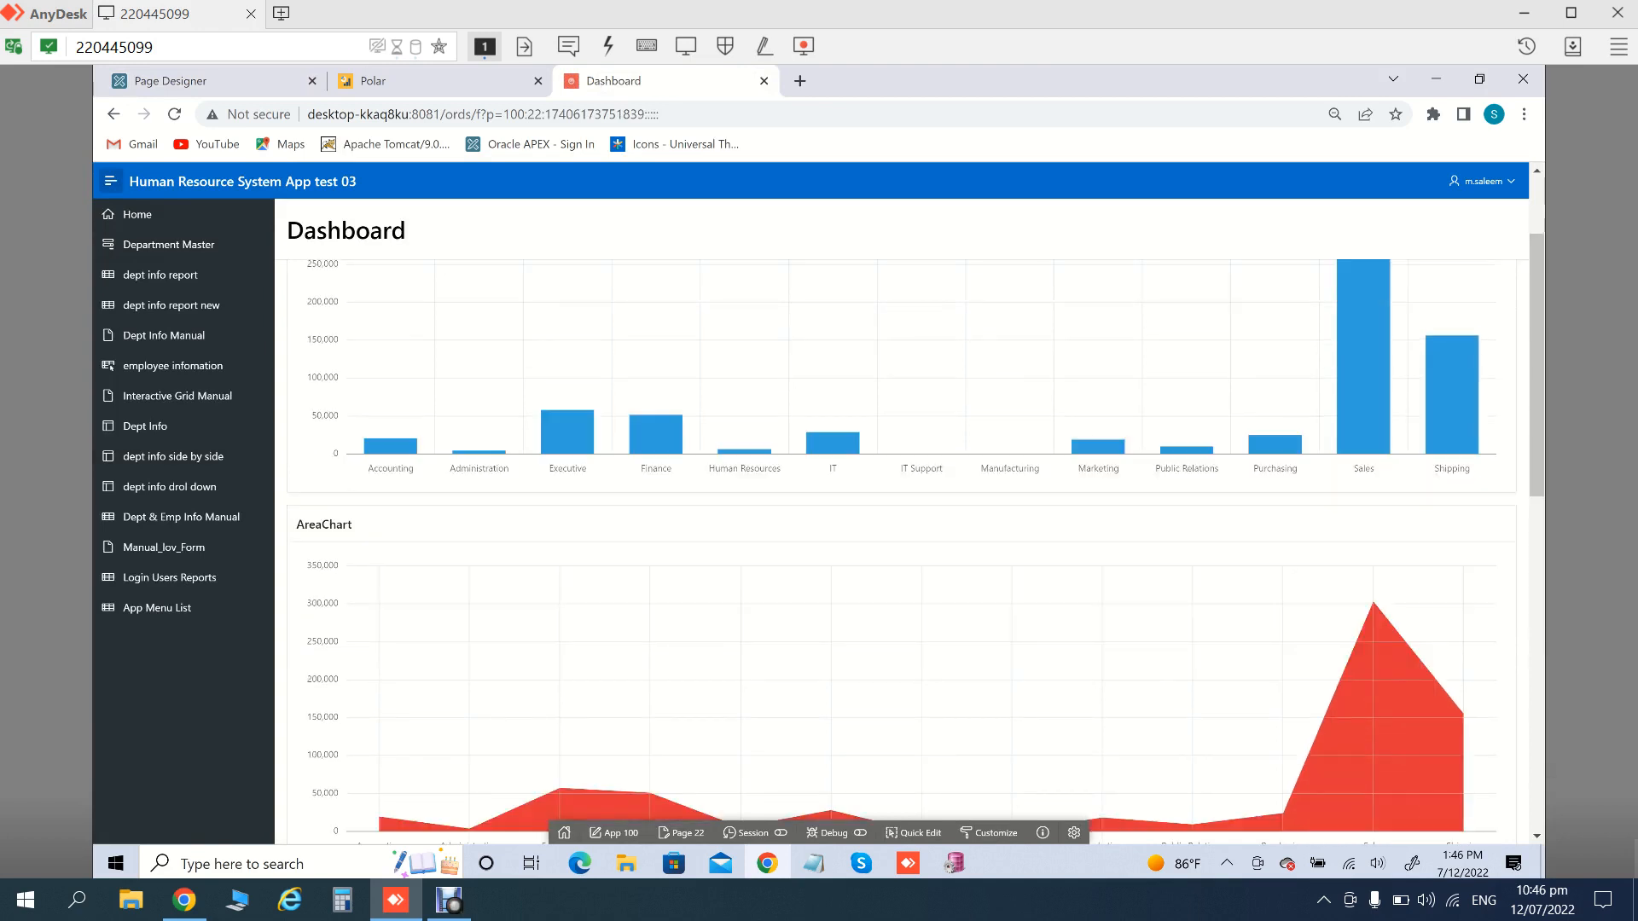
{"action": "scroll", "coordinate": [896, 511], "scroll_direction": "down", "scroll_amount": 6}
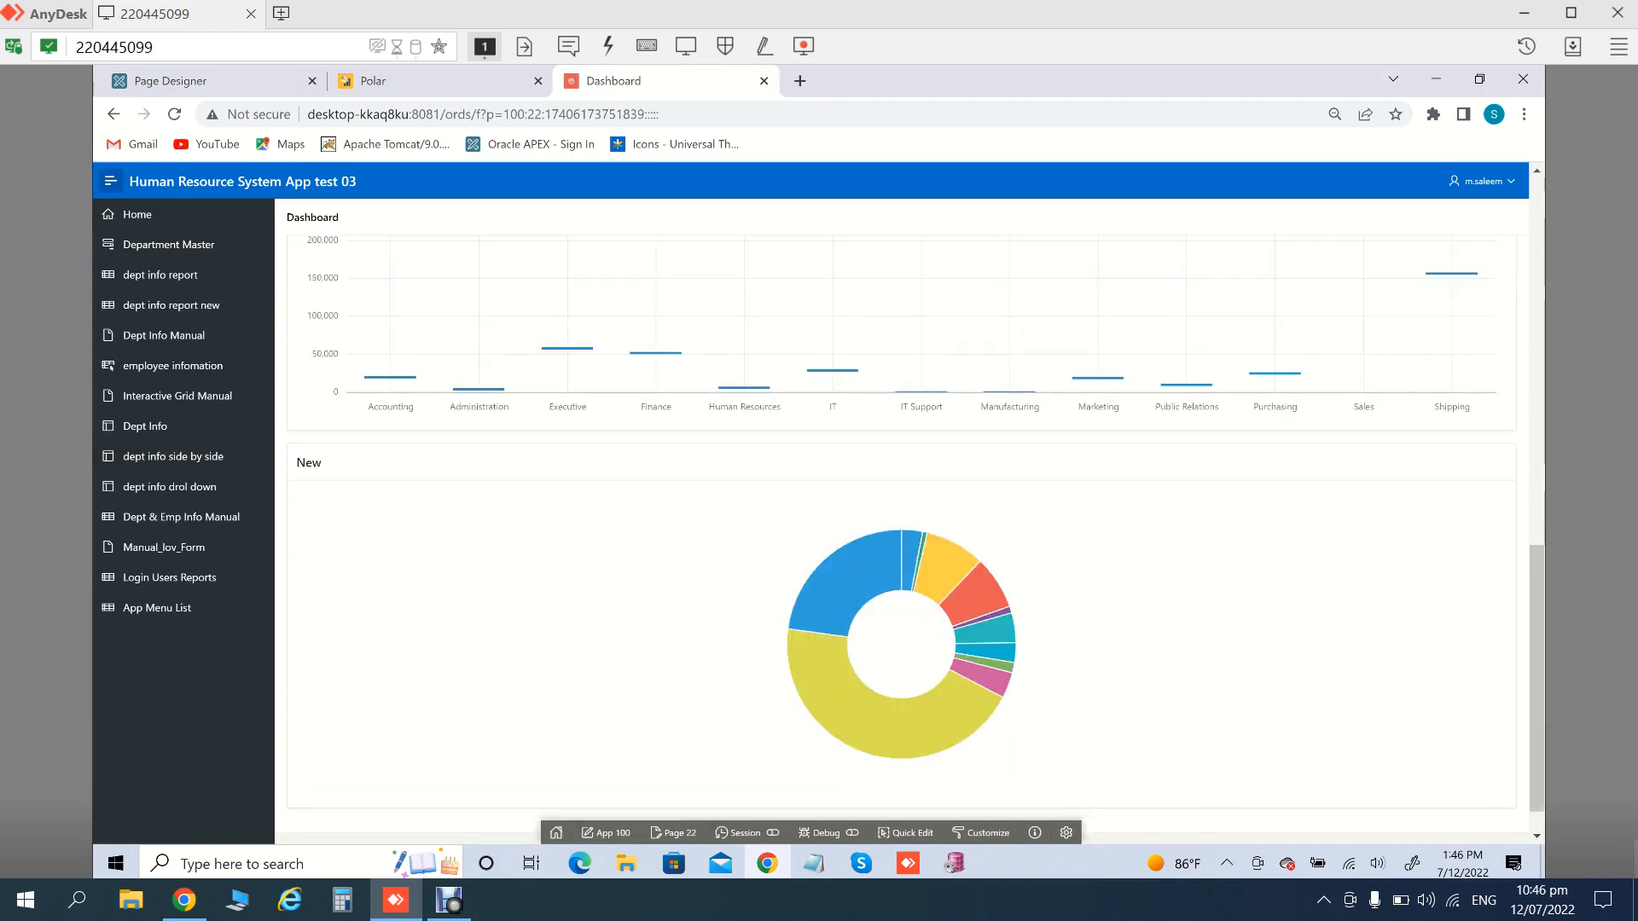
{"action": "mouse_move", "coordinate": [936, 664]}
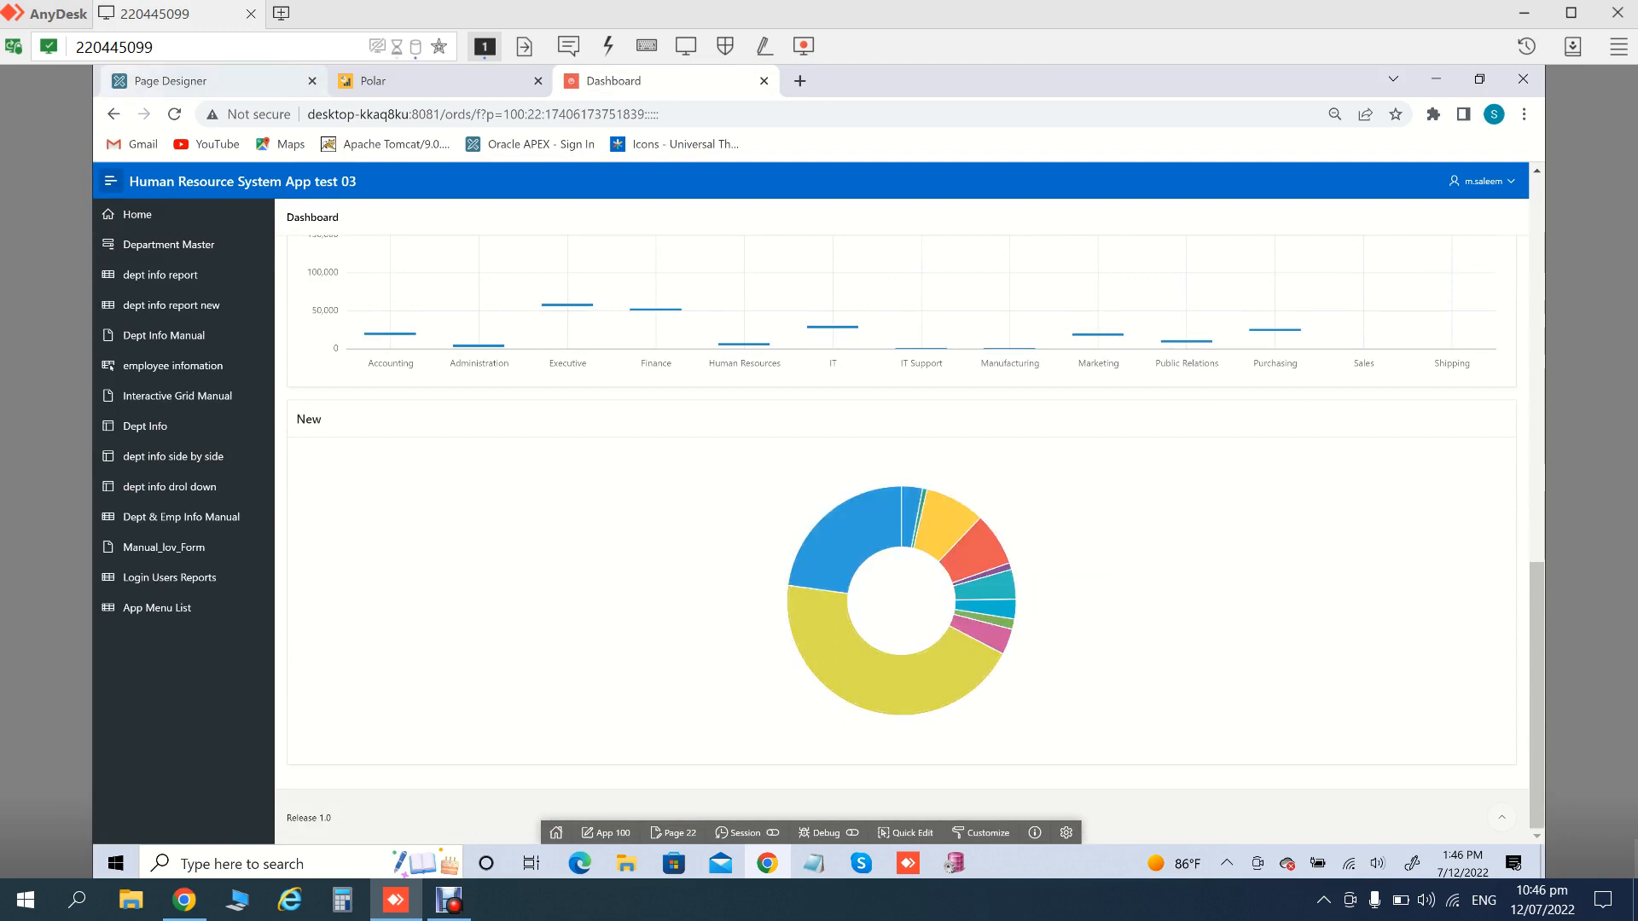
{"action": "left_click", "coordinate": [204, 81]}
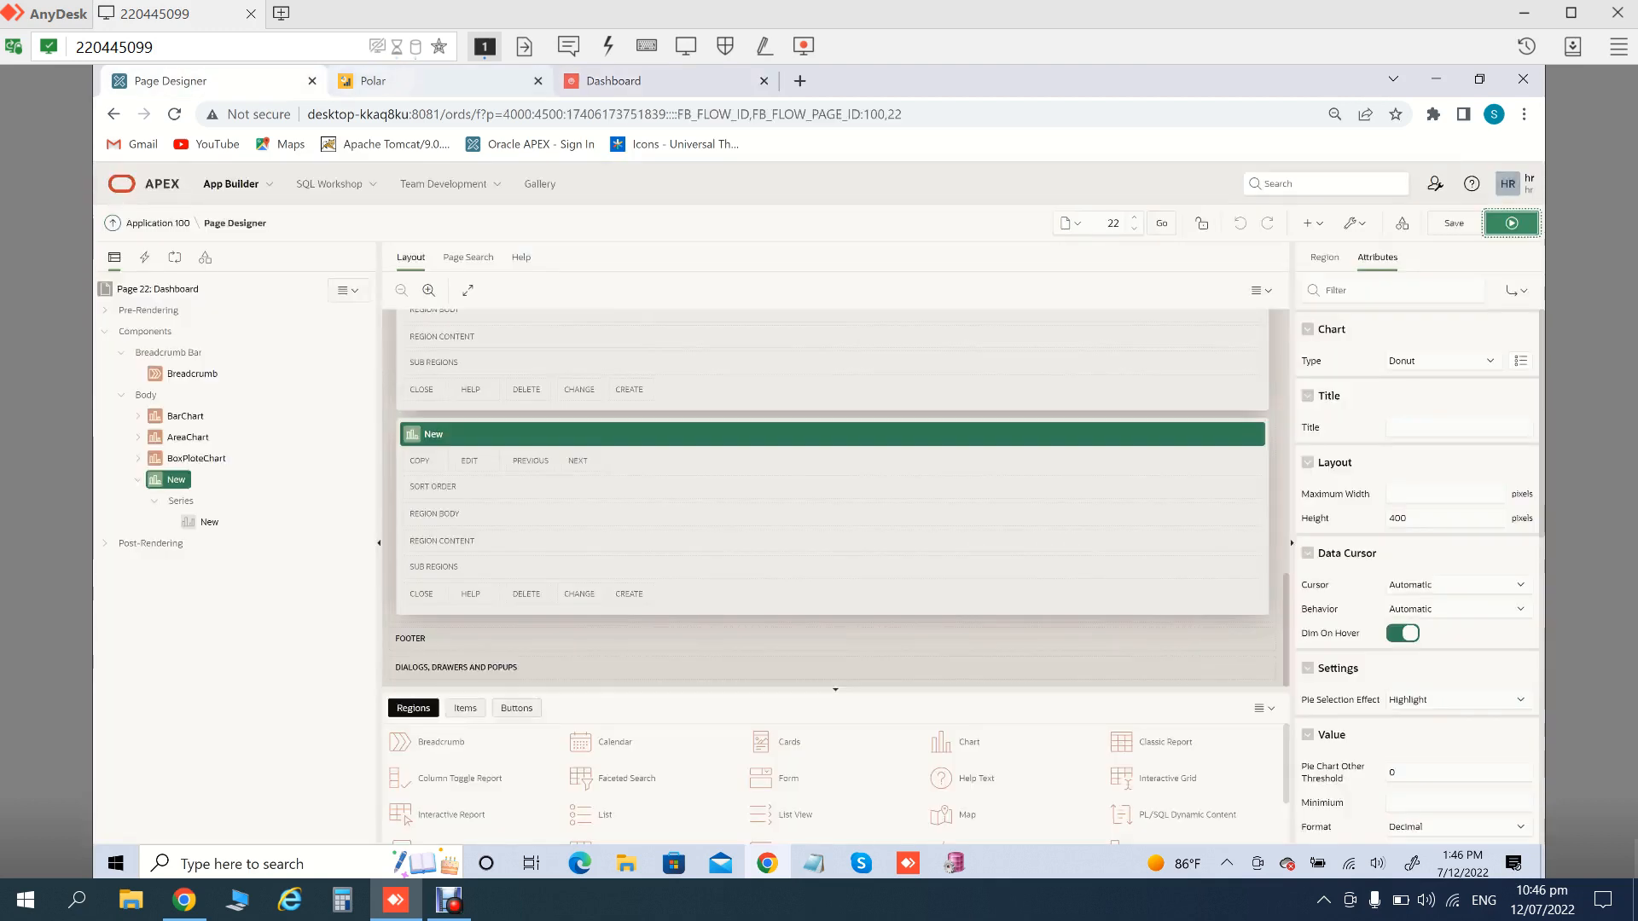
{"action": "left_click", "coordinate": [372, 81]}
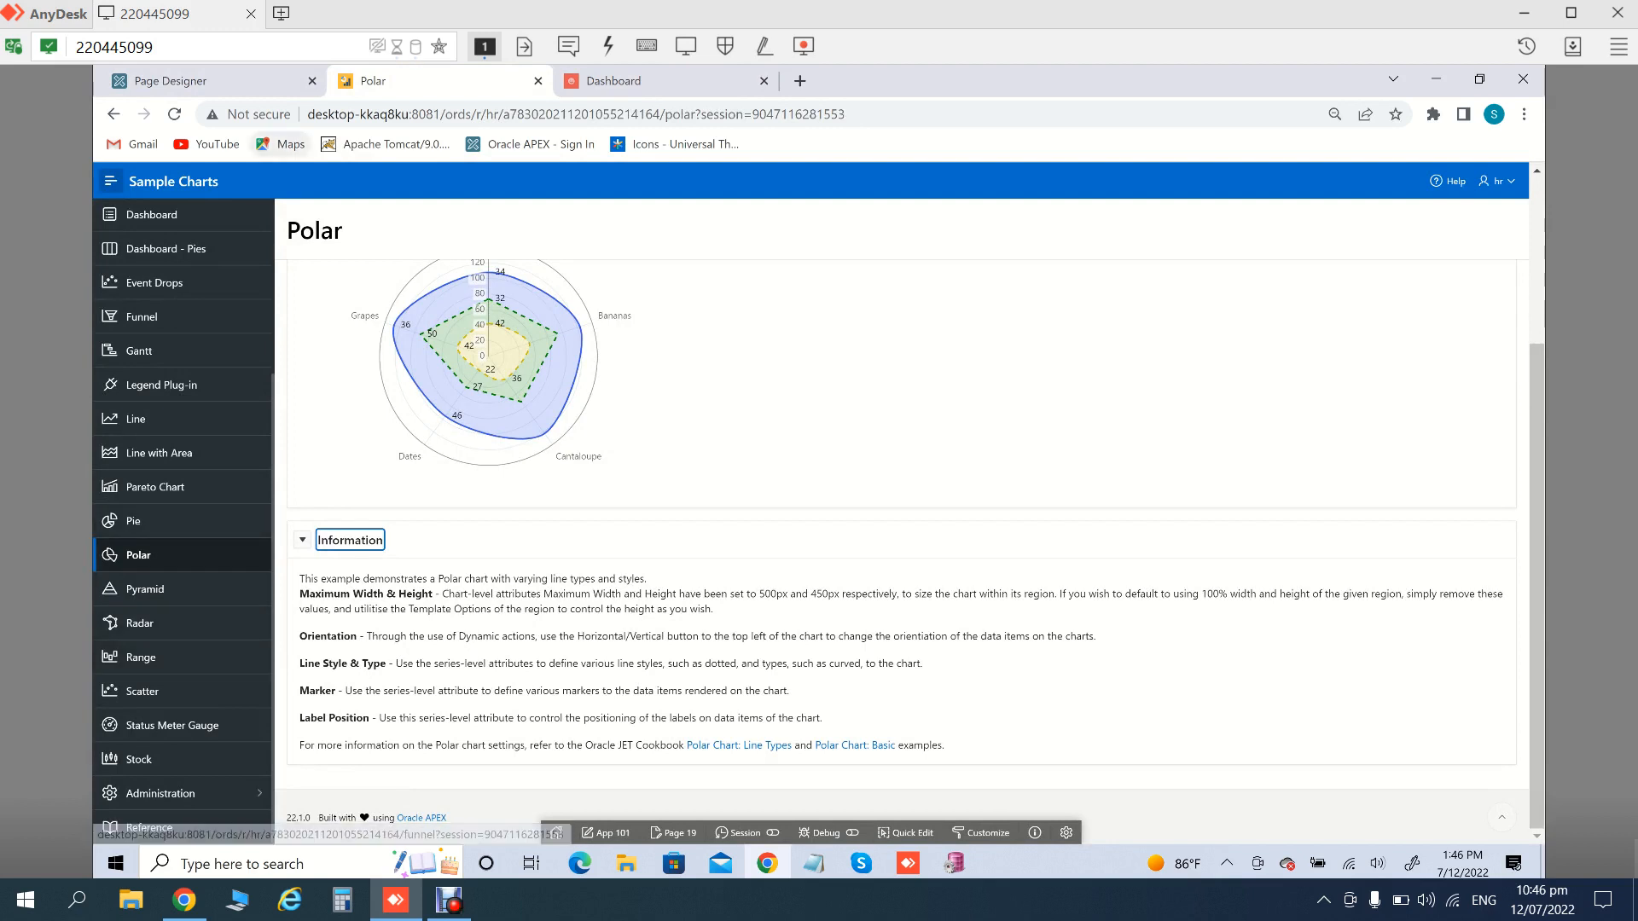
{"action": "left_click", "coordinate": [189, 81]}
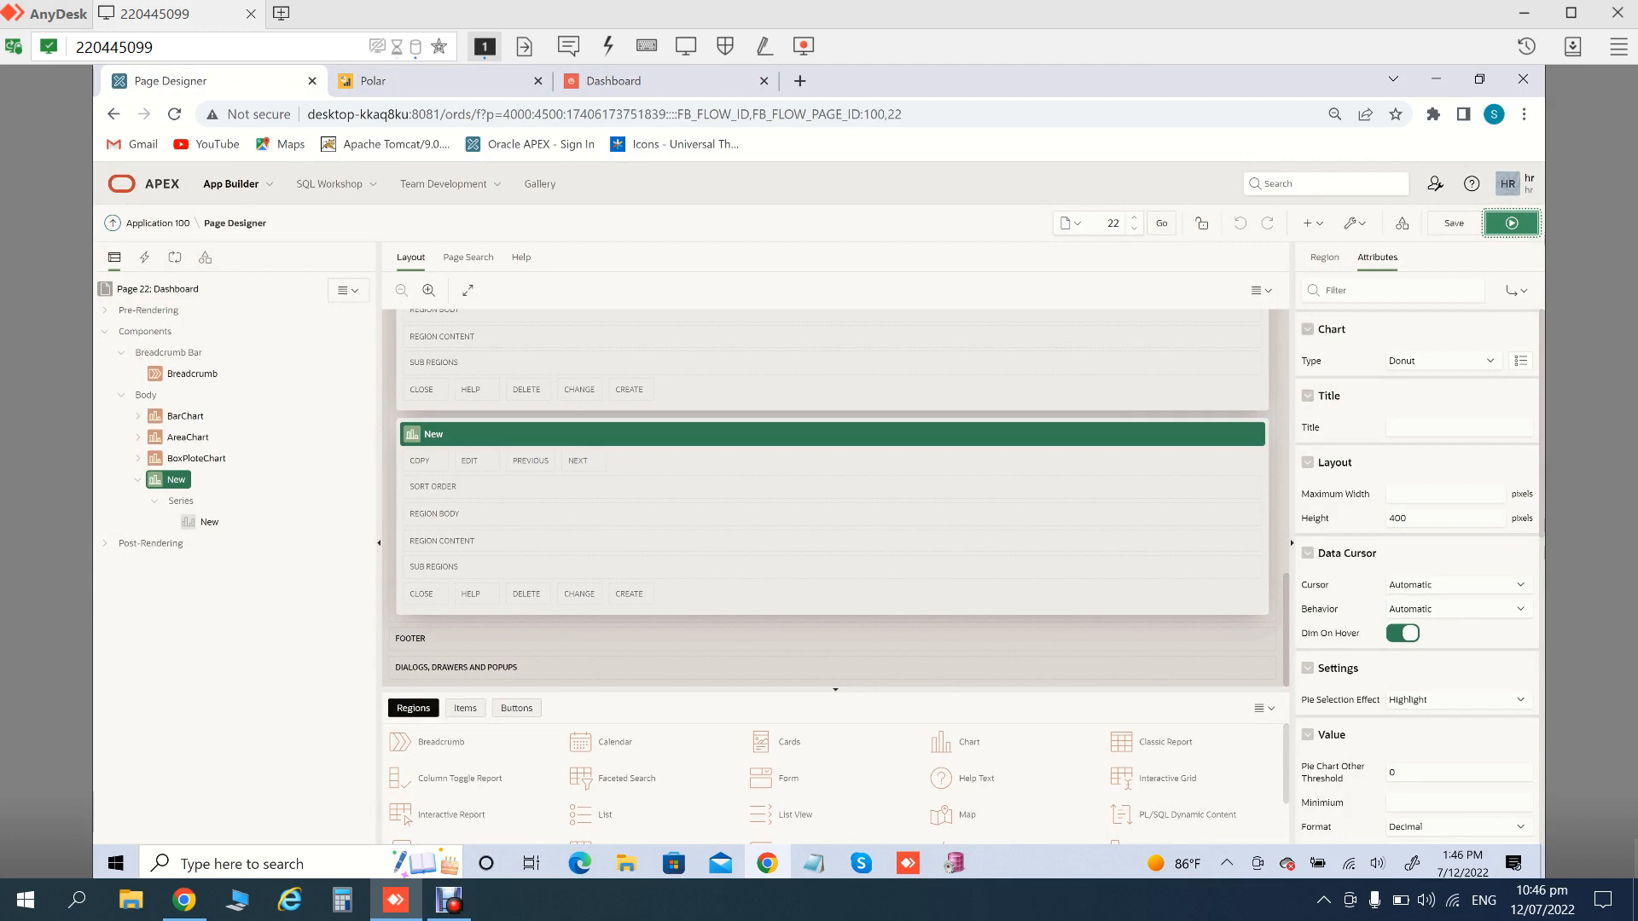
Change the New chart's type to Pie, save, and check the pie on the running Dashboard
{"action": "left_click", "coordinate": [1443, 361]}
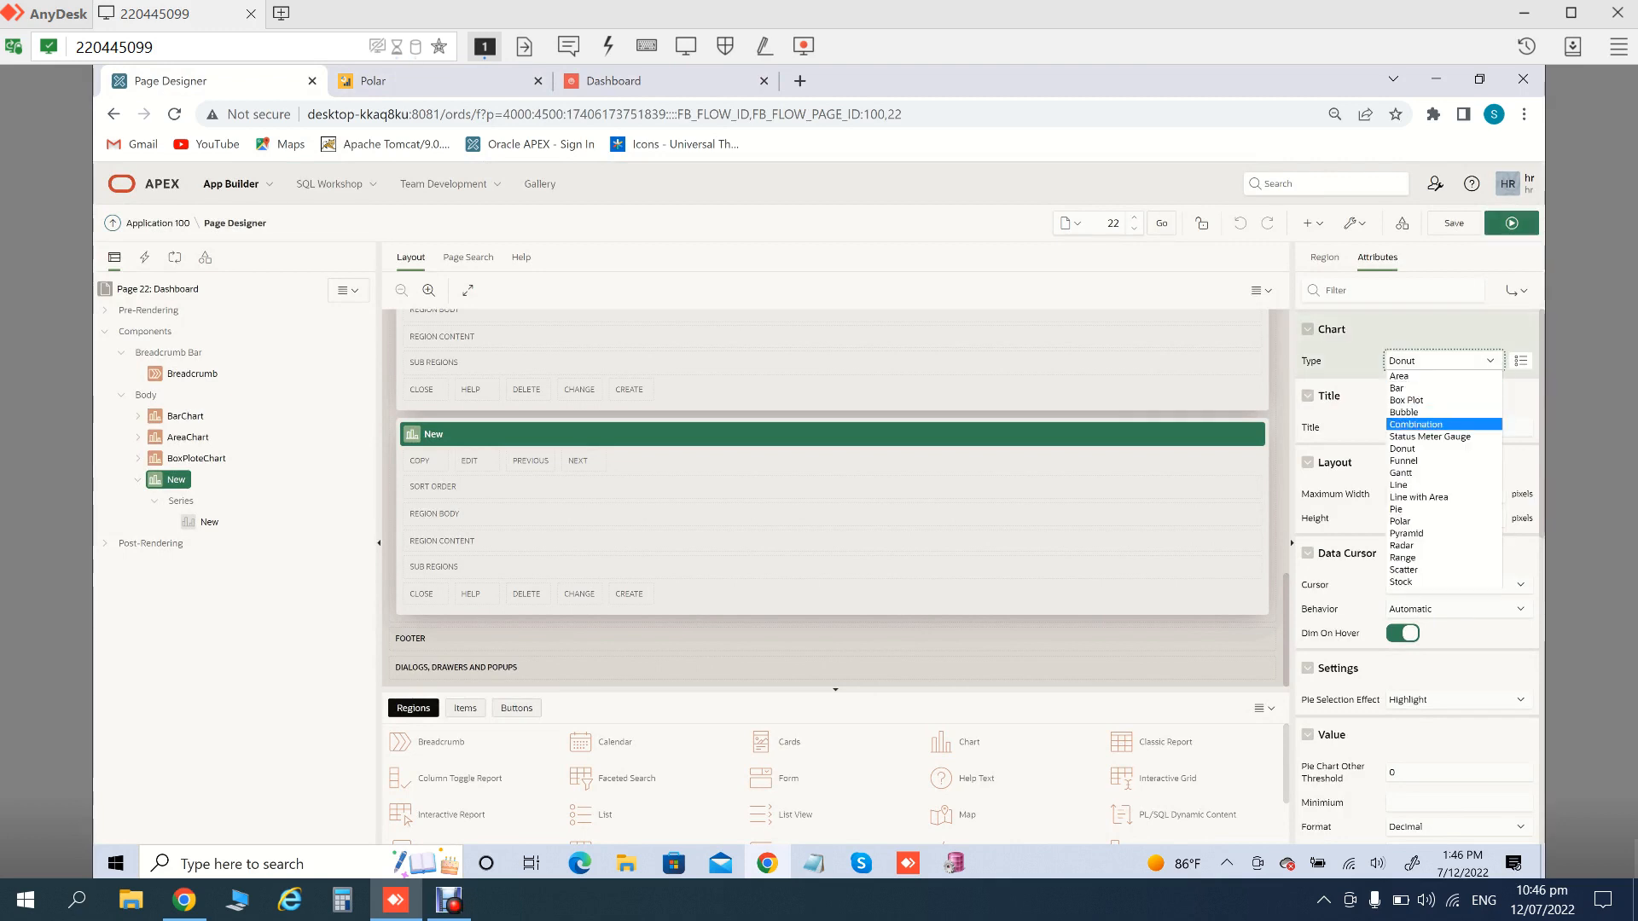
{"action": "key", "text": "Return"}
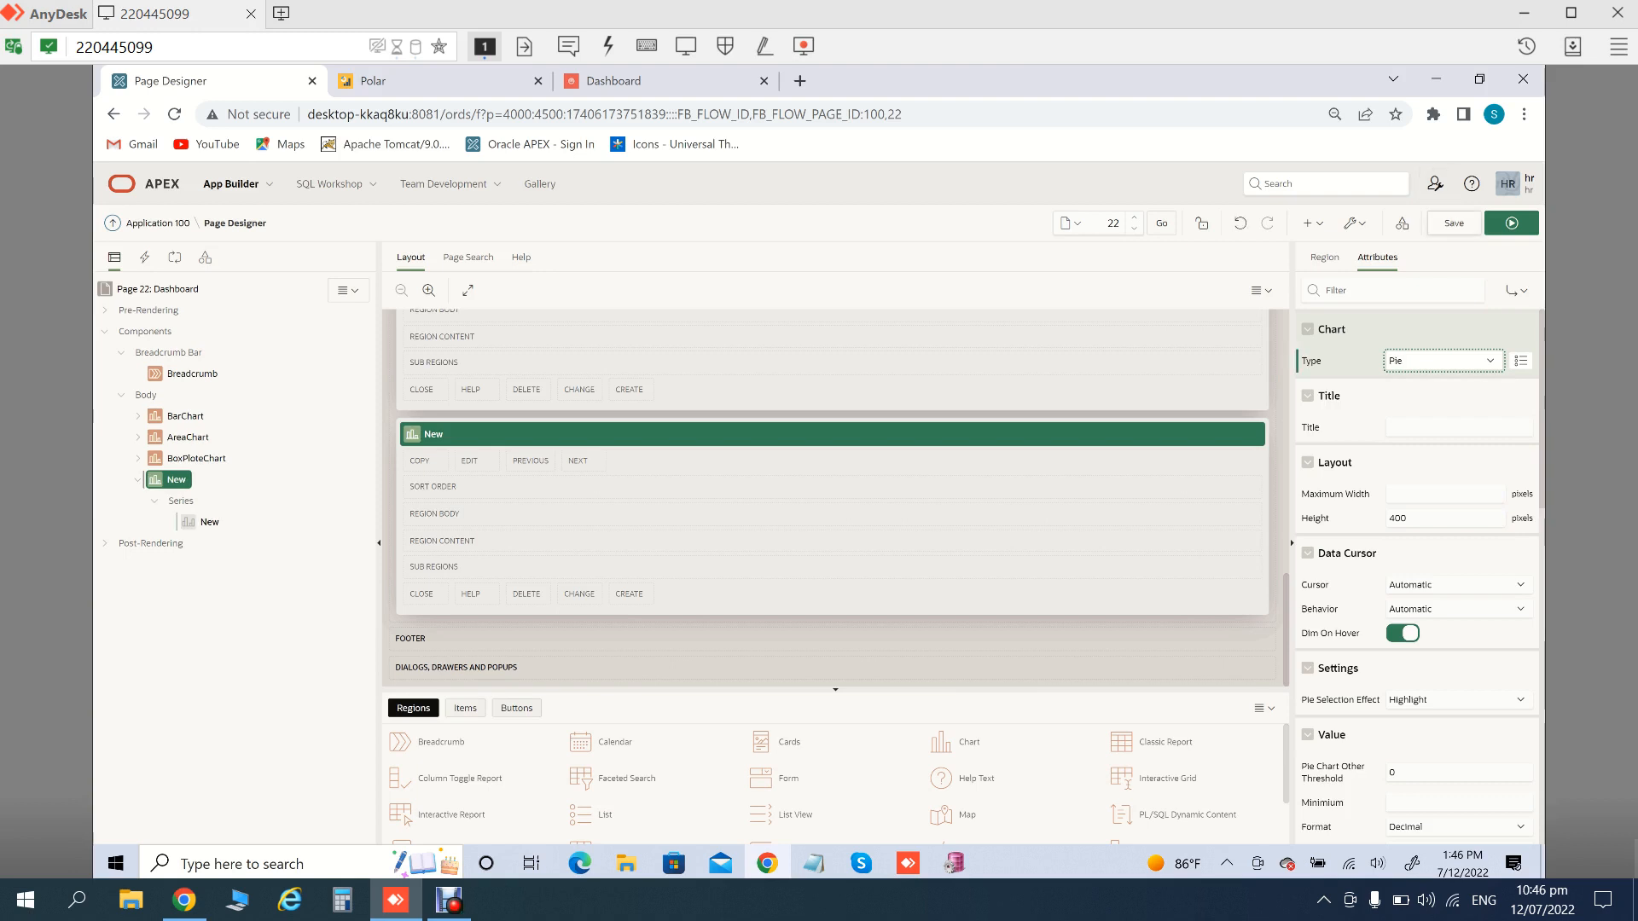
{"action": "left_click", "coordinate": [1454, 223]}
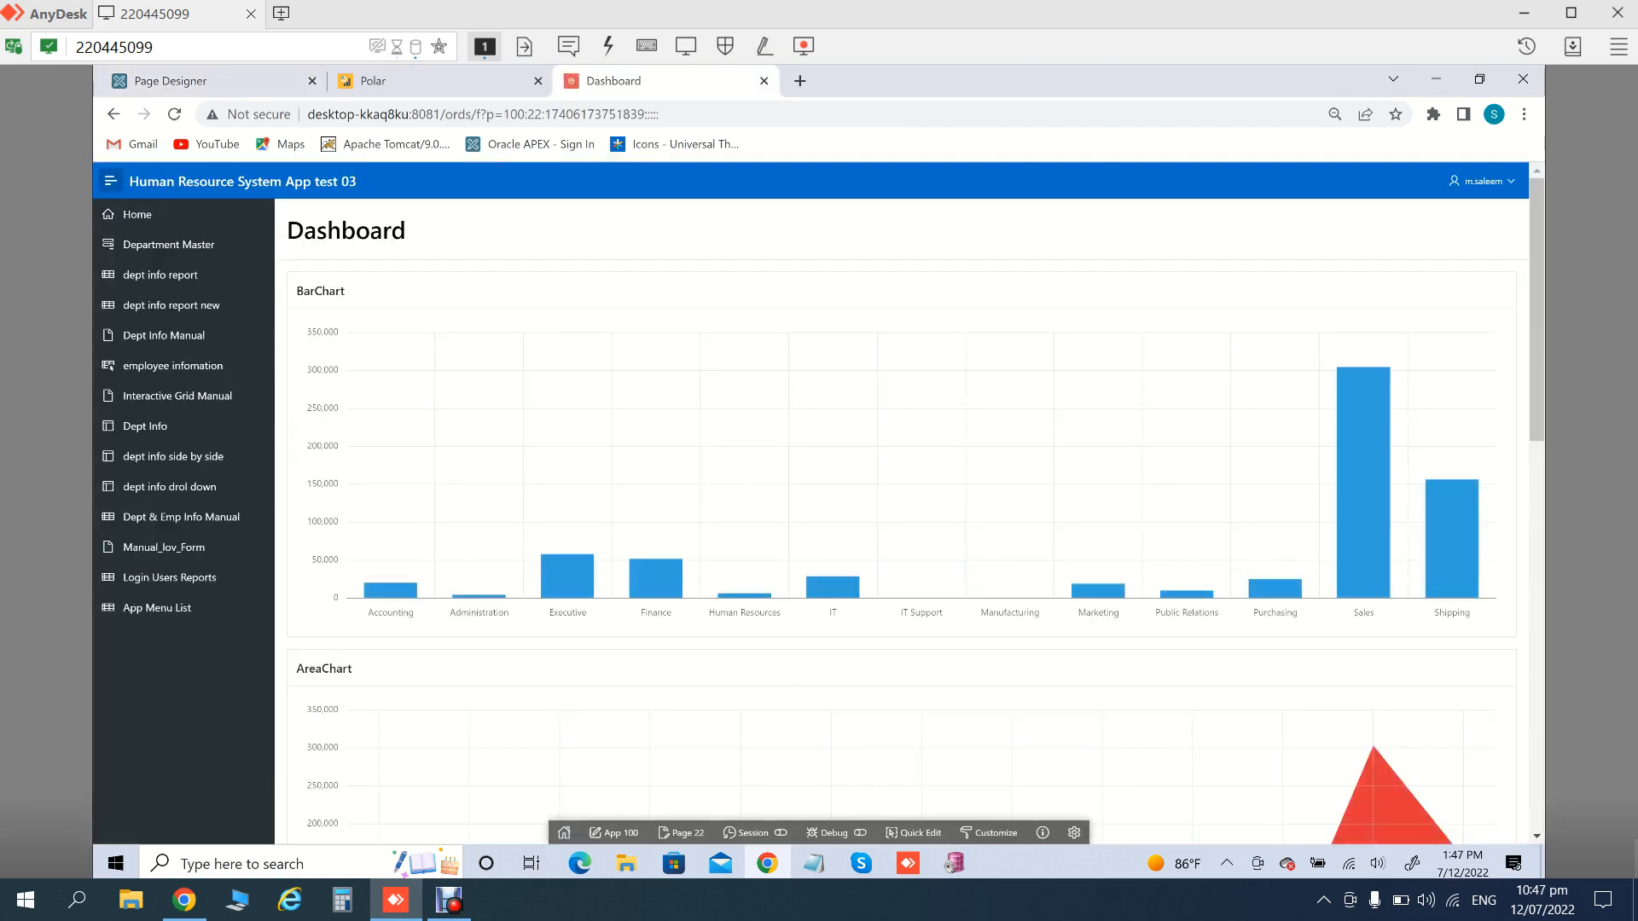
{"action": "scroll", "coordinate": [901, 546], "scroll_direction": "down", "scroll_amount": 2}
{"action": "scroll", "coordinate": [901, 546], "scroll_direction": "down", "scroll_amount": 6}
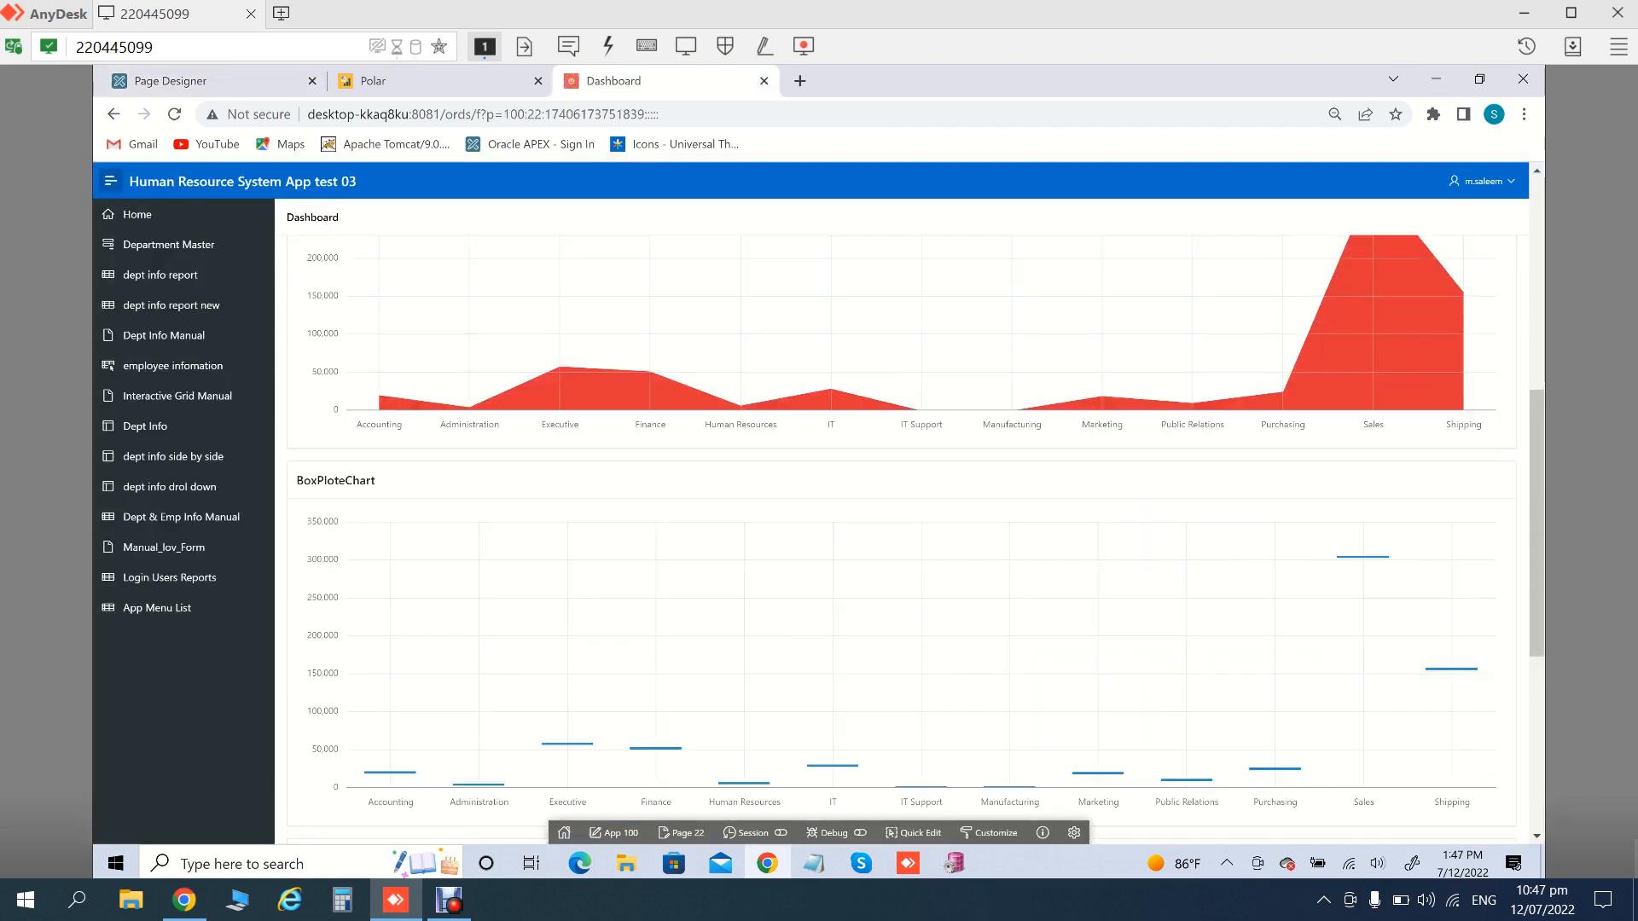
{"action": "scroll", "coordinate": [947, 606], "scroll_direction": "down", "scroll_amount": 1}
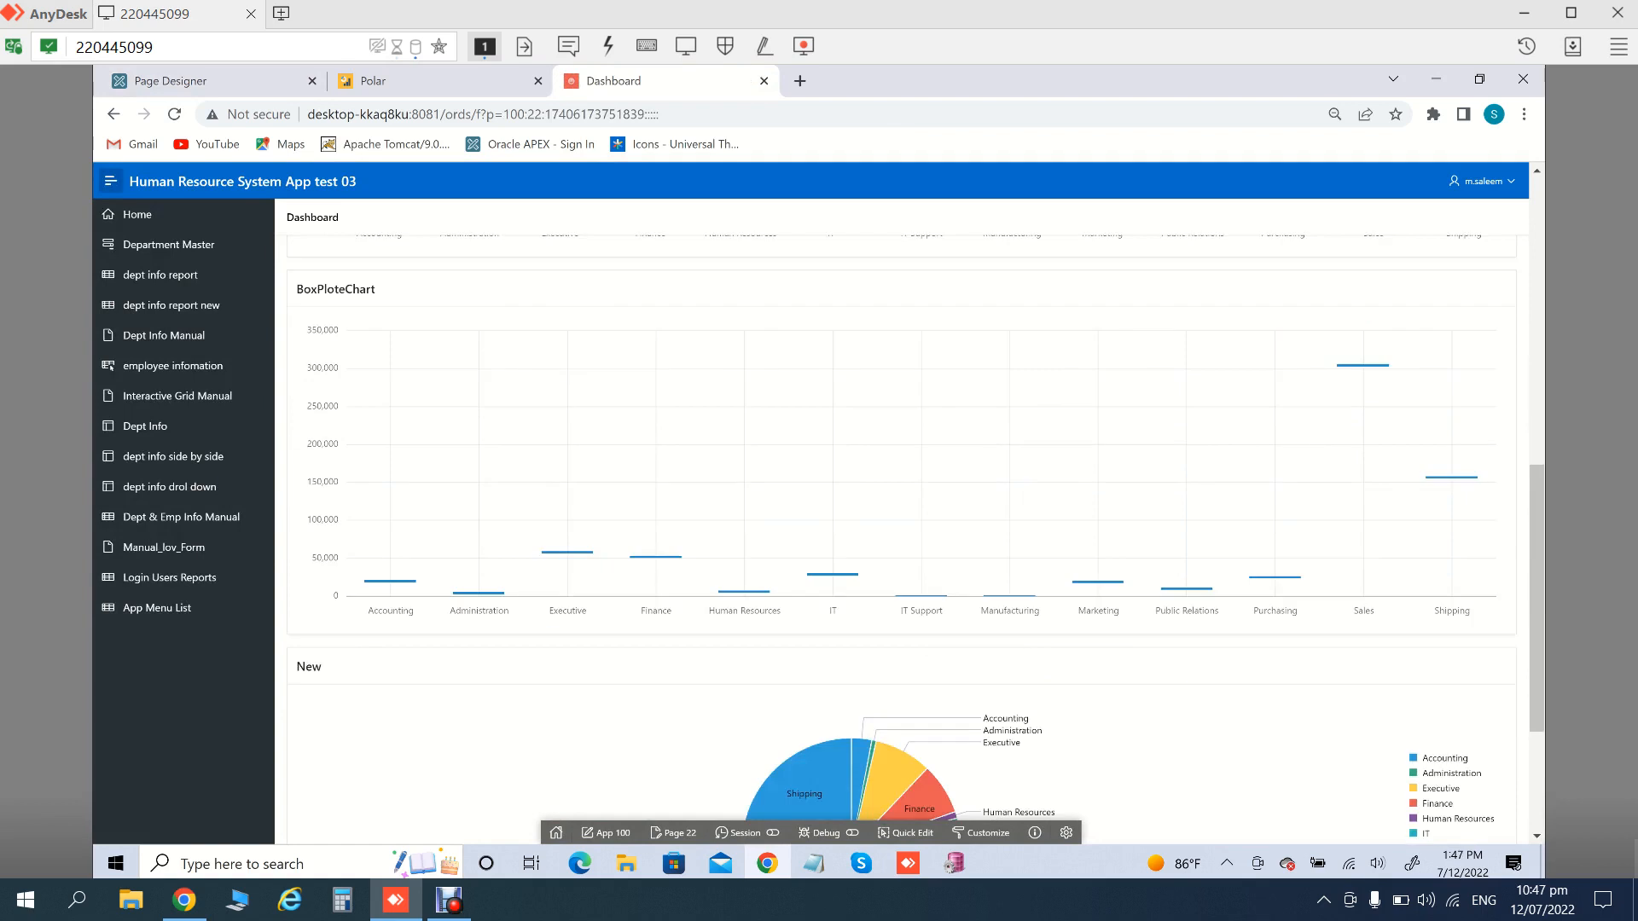
{"action": "scroll", "coordinate": [947, 605], "scroll_direction": "down", "scroll_amount": 3}
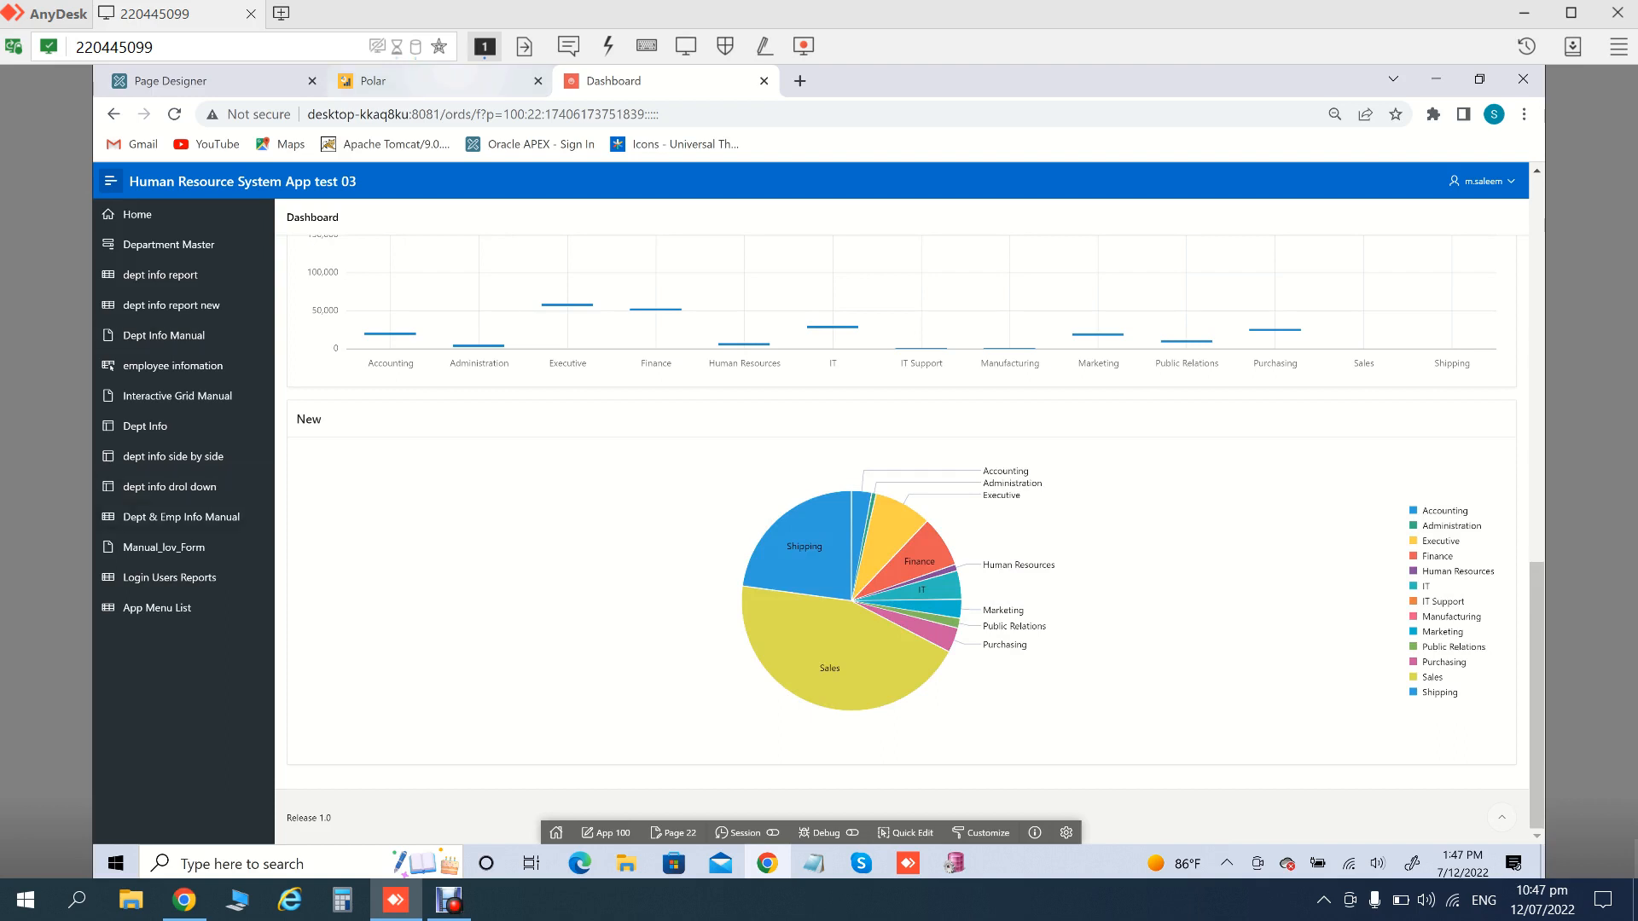
{"action": "left_click", "coordinate": [205, 81]}
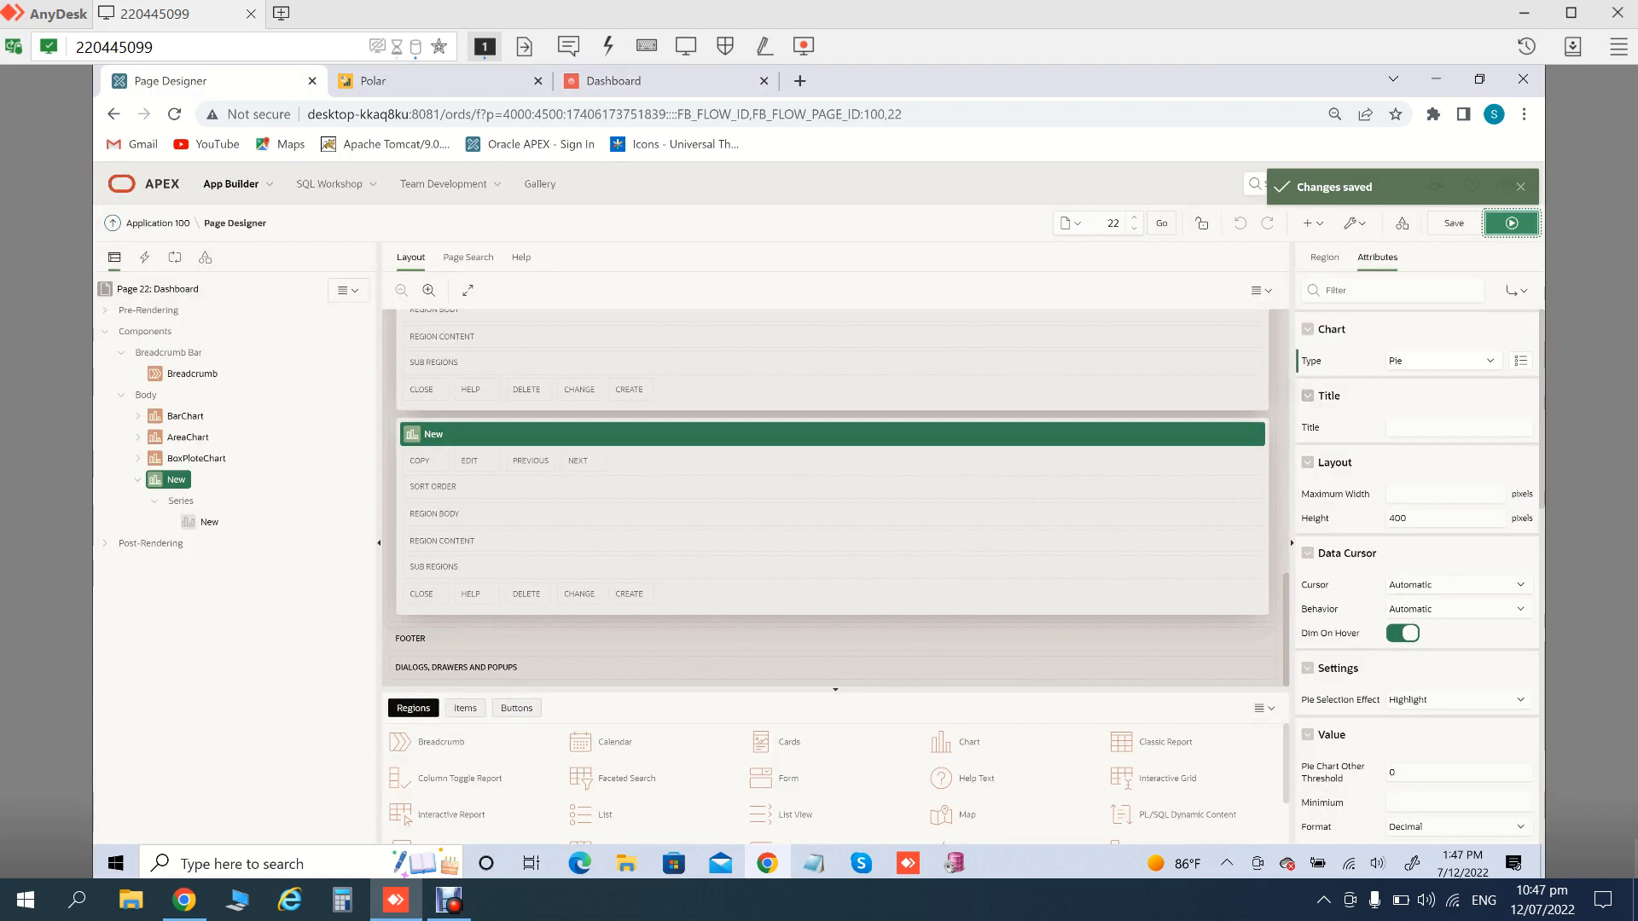
Try Polar as the chart type, check the save error, then revert the chart to Pie
{"action": "left_click", "coordinate": [1443, 361]}
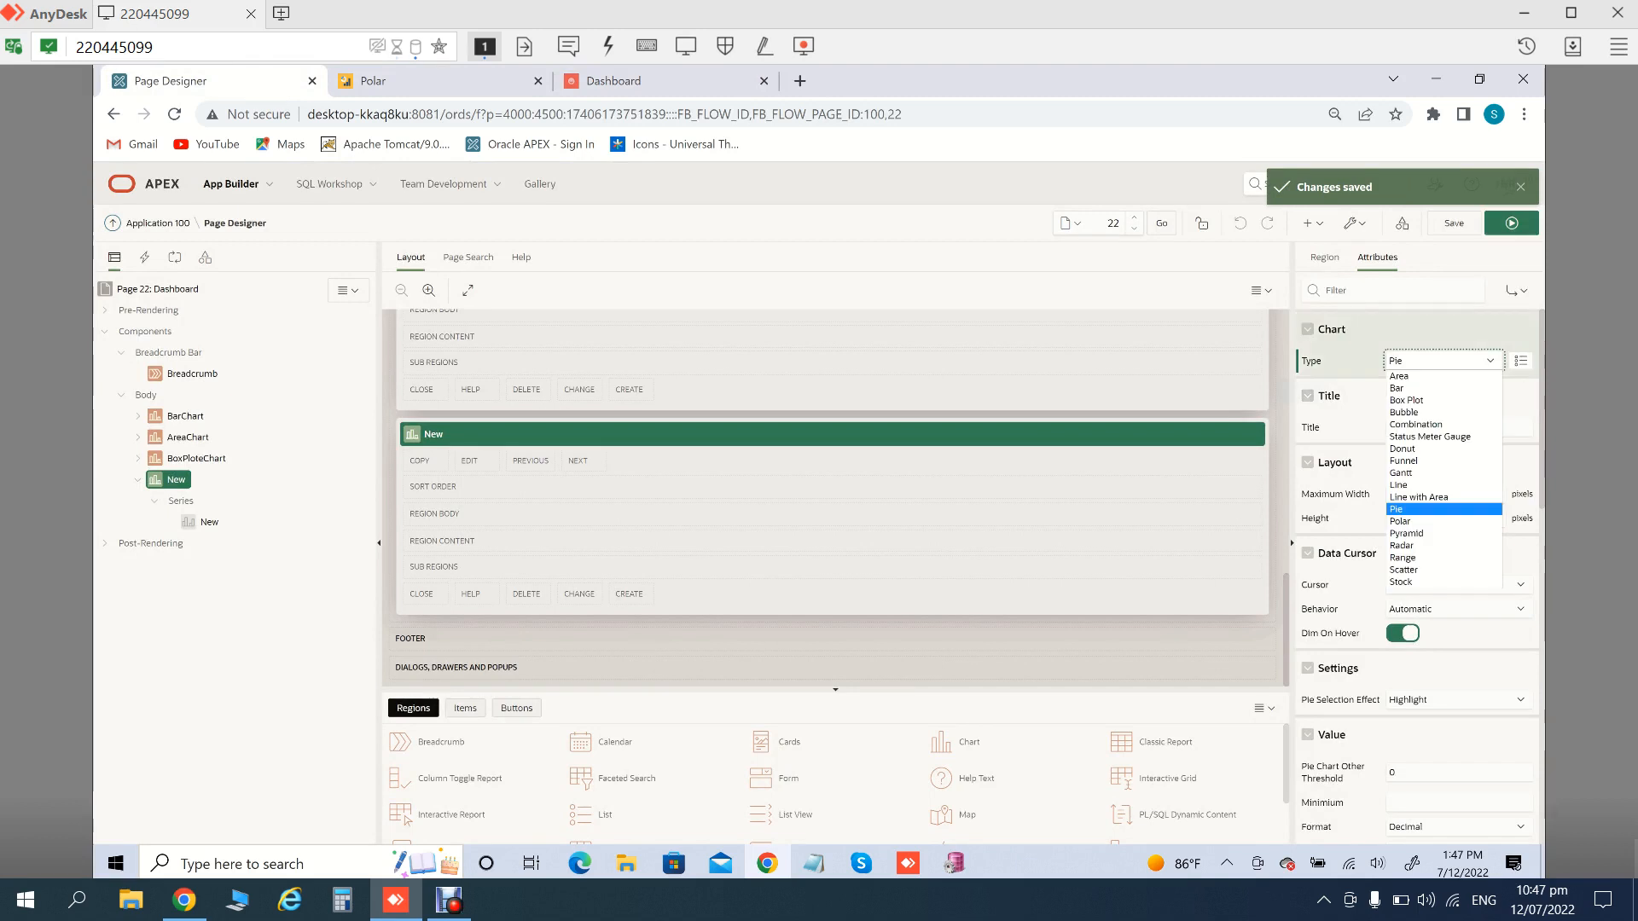
{"action": "left_click", "coordinate": [1418, 521]}
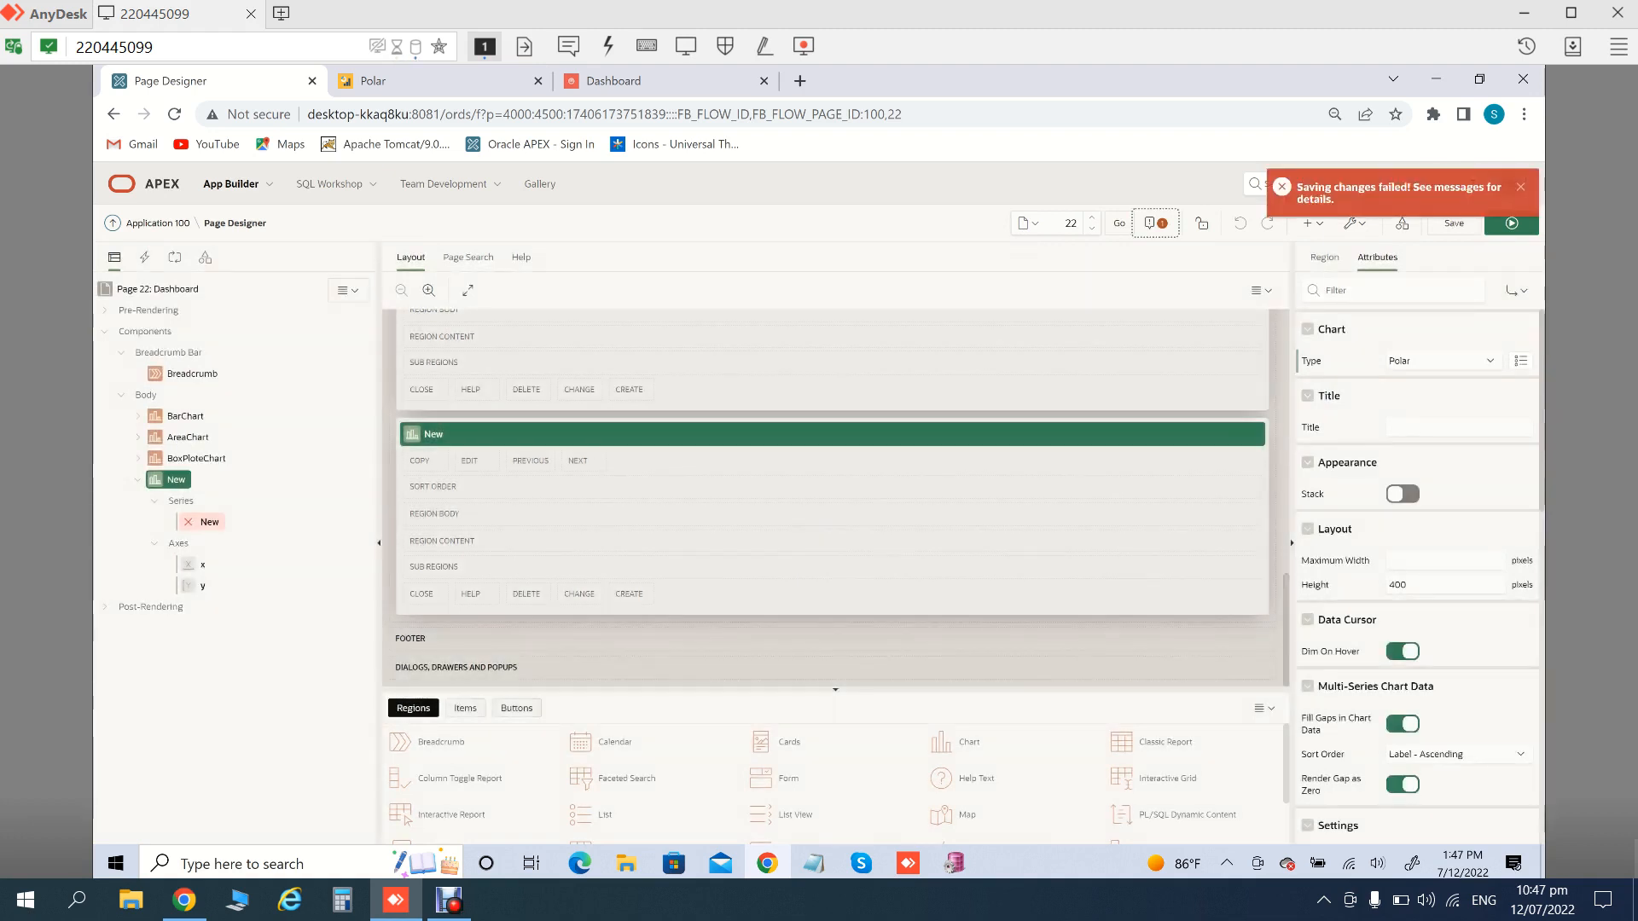
{"action": "left_click", "coordinate": [1156, 224]}
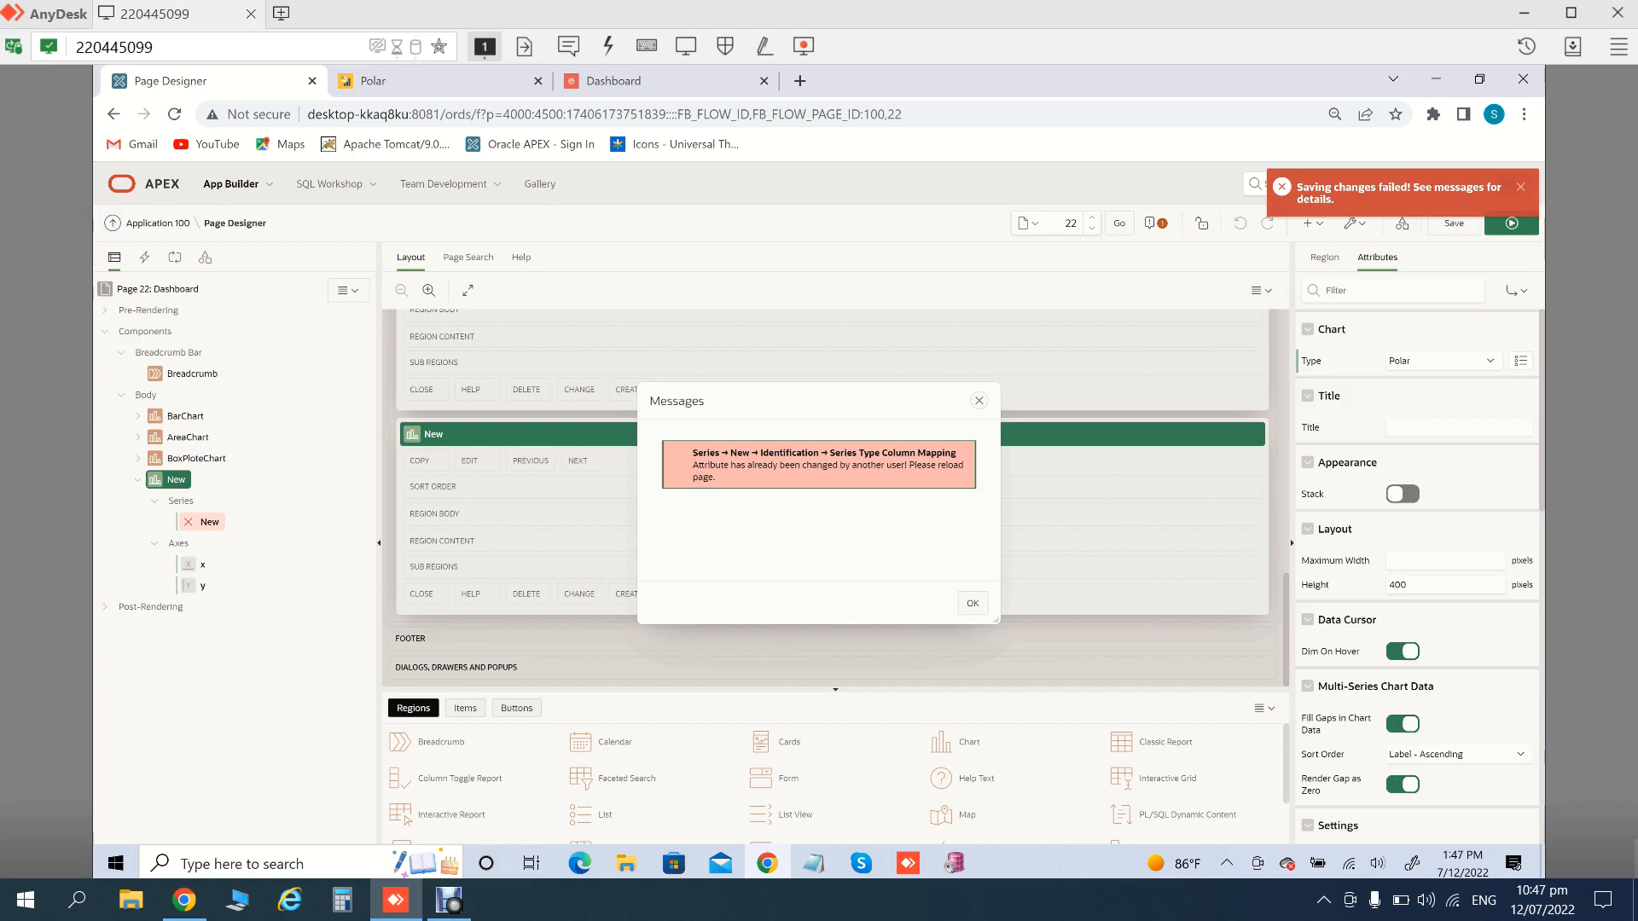
{"action": "key", "text": "Escape"}
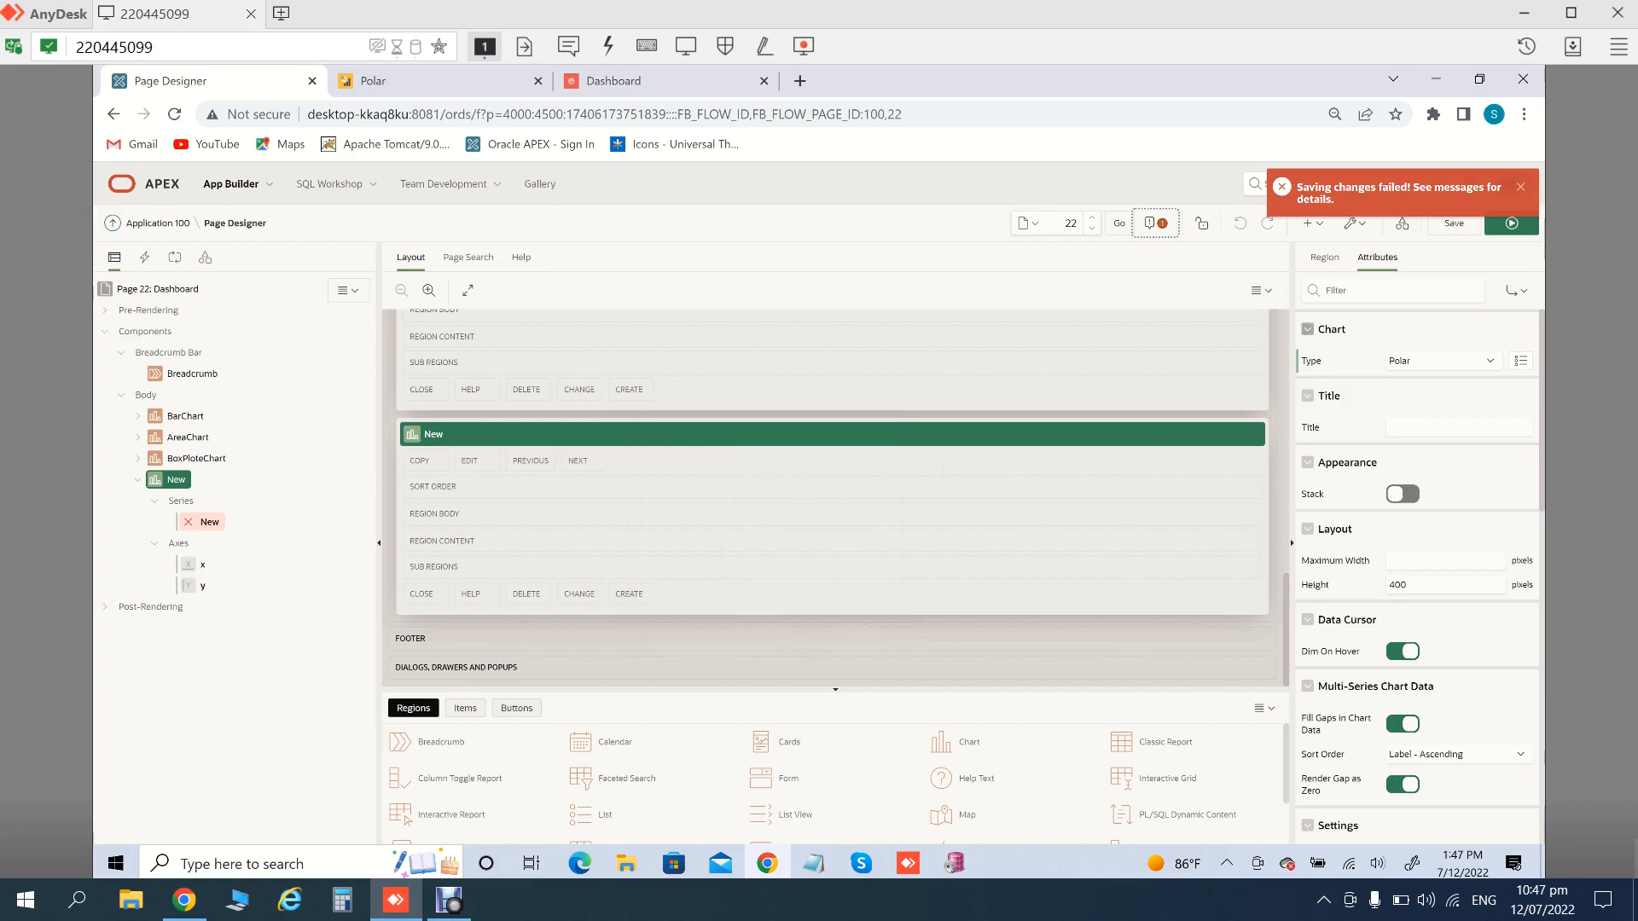
{"action": "left_click", "coordinate": [1444, 361]}
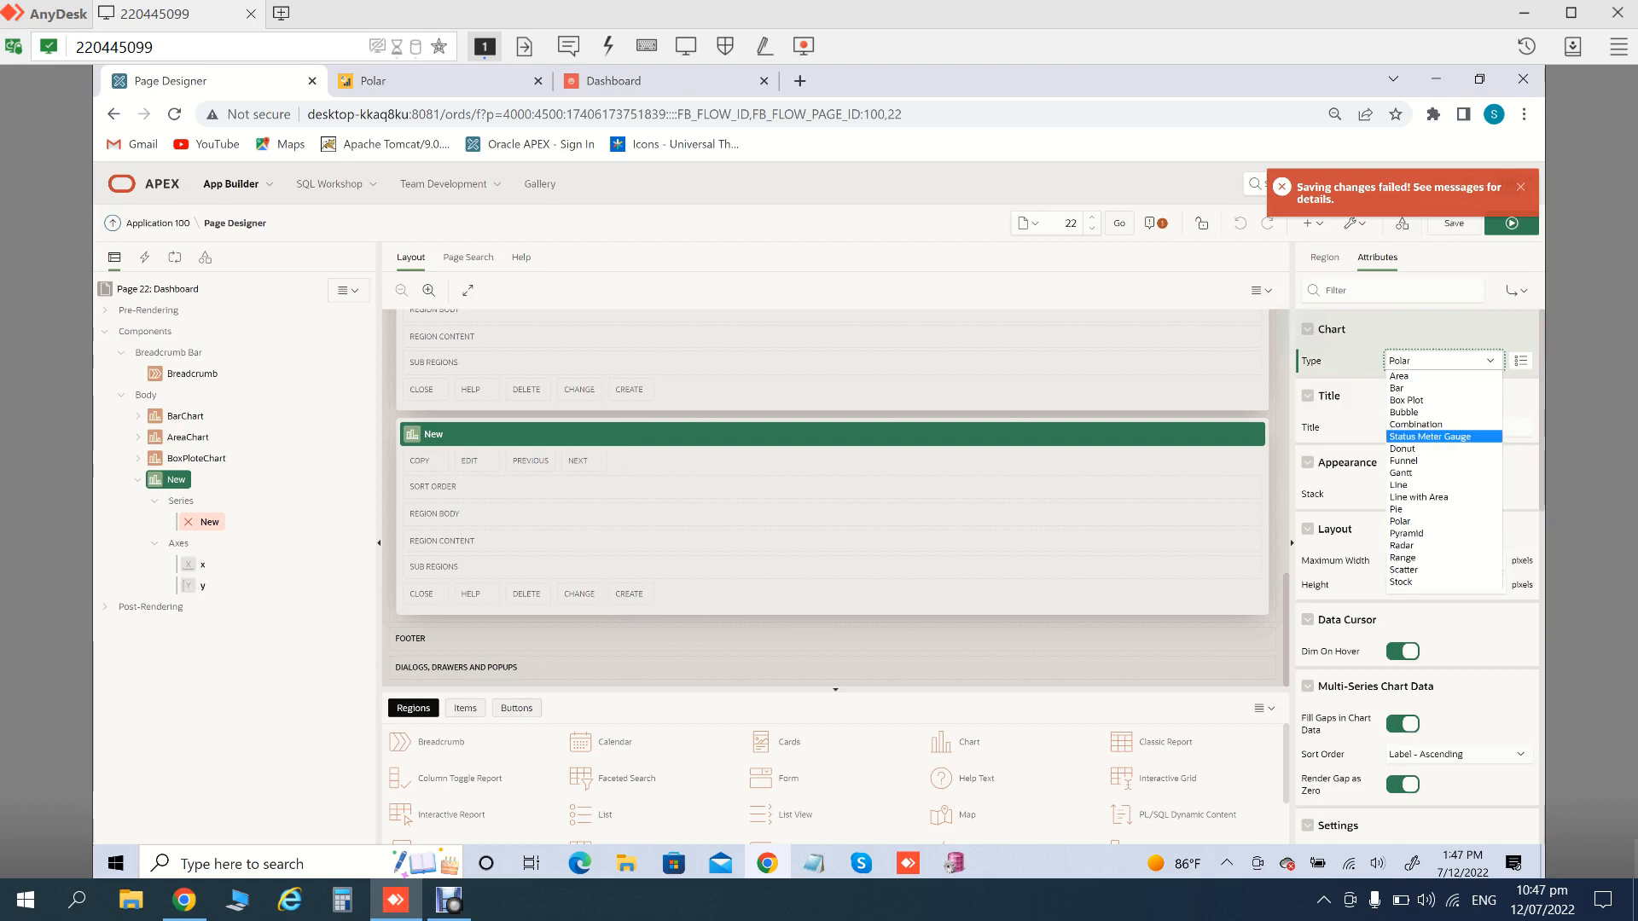
{"action": "left_click", "coordinate": [1397, 510]}
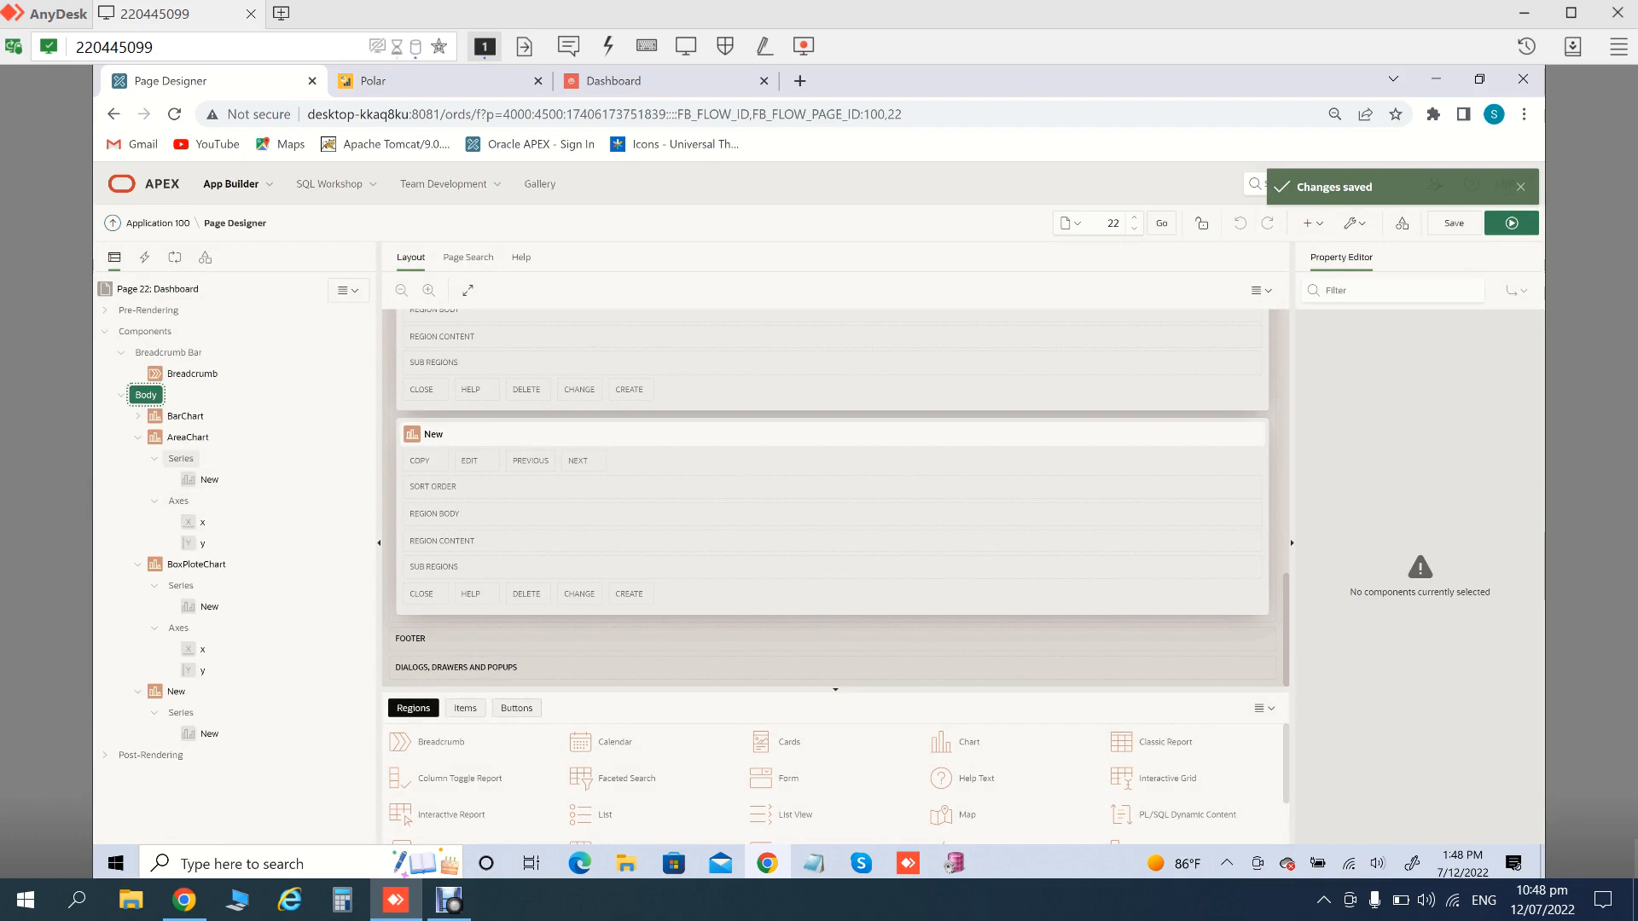
Collapse the chart entries in the tree and retitle the New chart region PieChart
{"action": "left_click", "coordinate": [138, 438]}
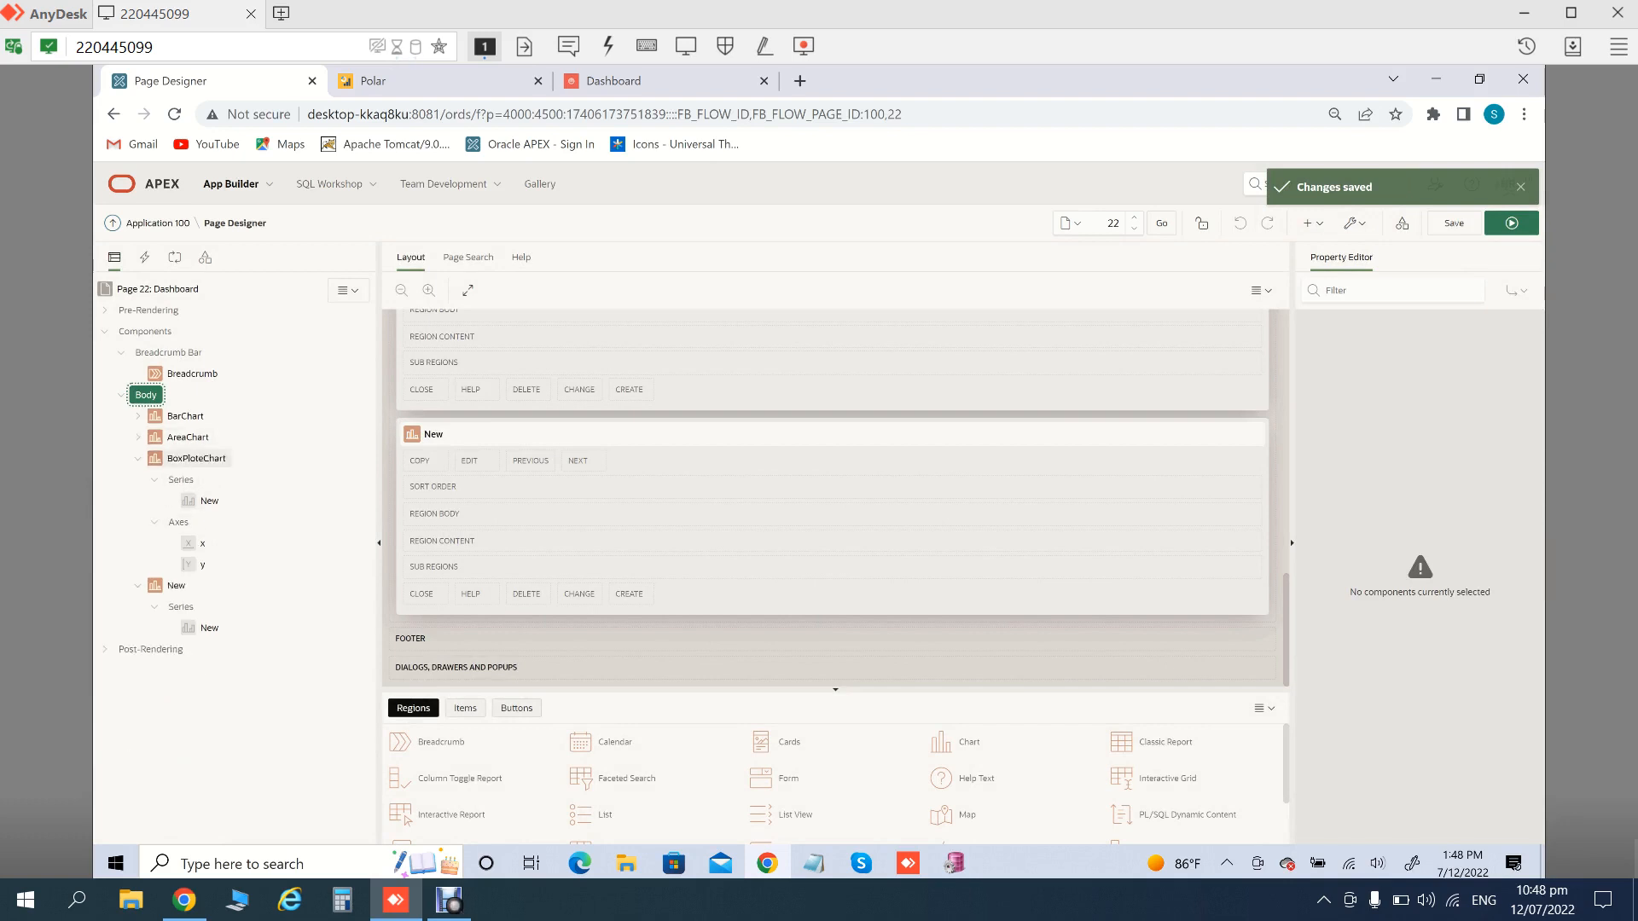
{"action": "left_click", "coordinate": [197, 458]}
{"action": "left_click", "coordinate": [138, 459]}
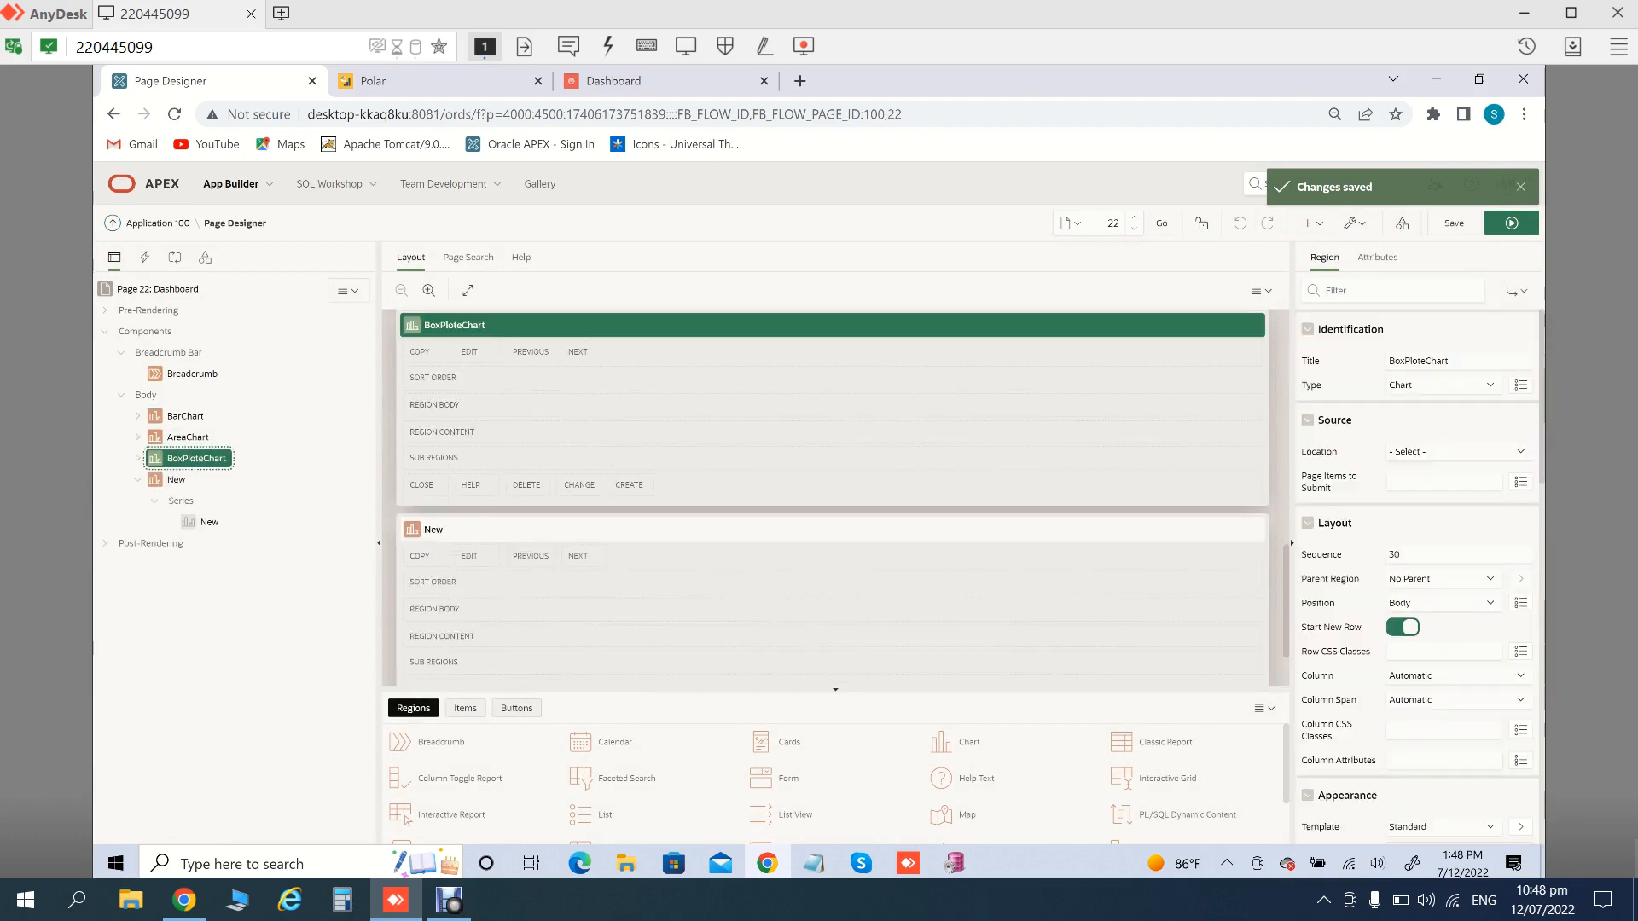
{"action": "left_click", "coordinate": [139, 479]}
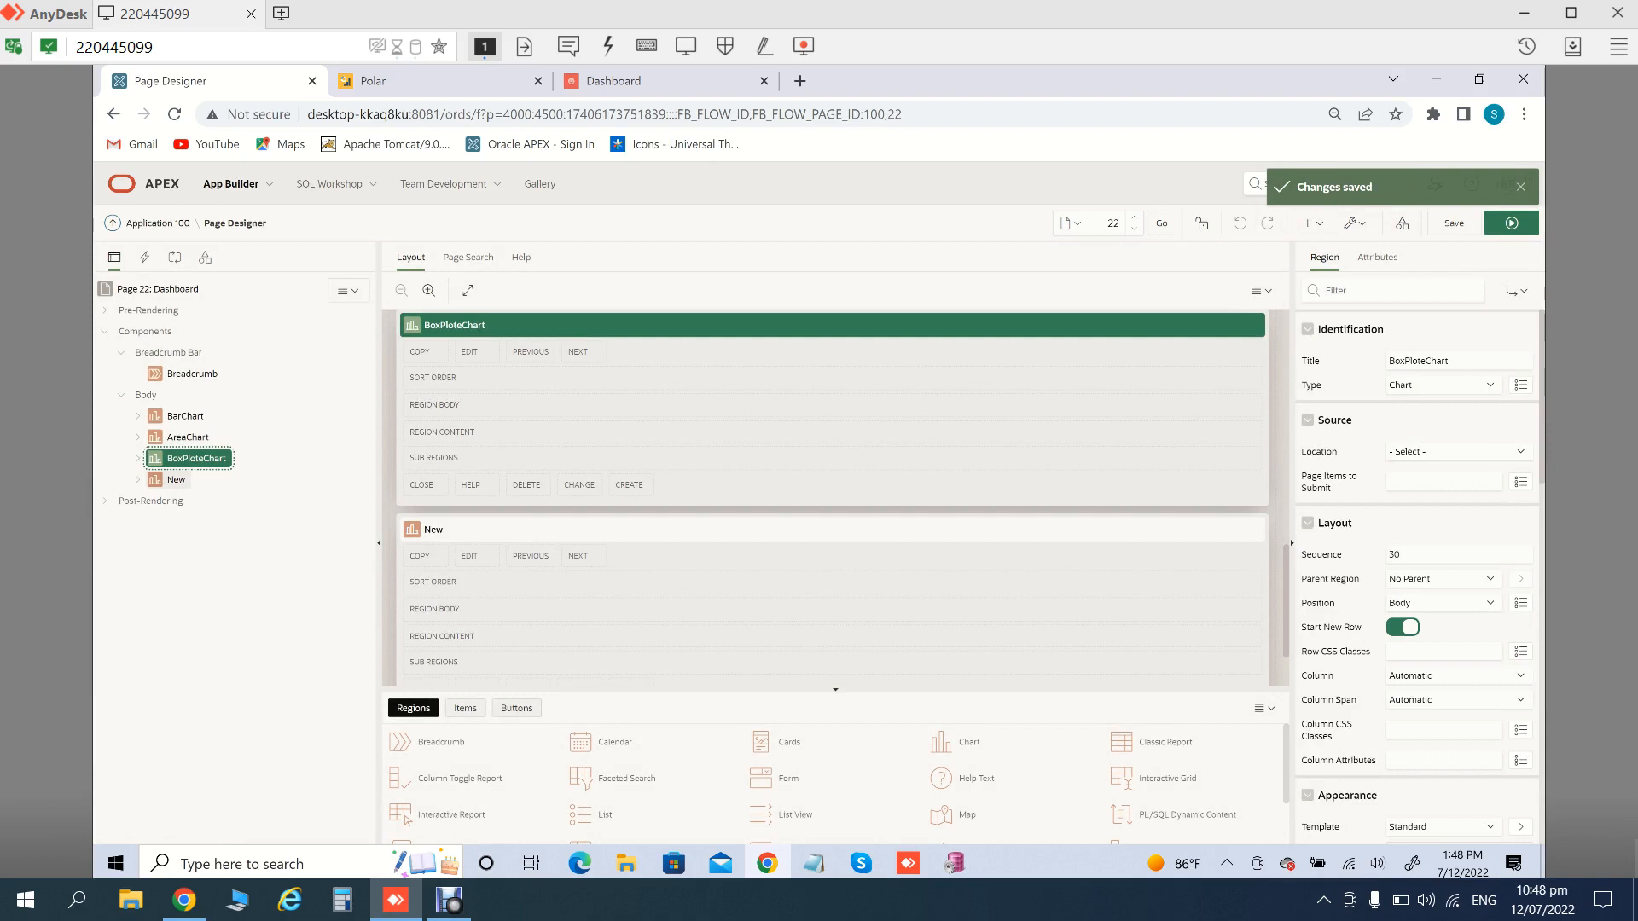
{"action": "left_click", "coordinate": [176, 479]}
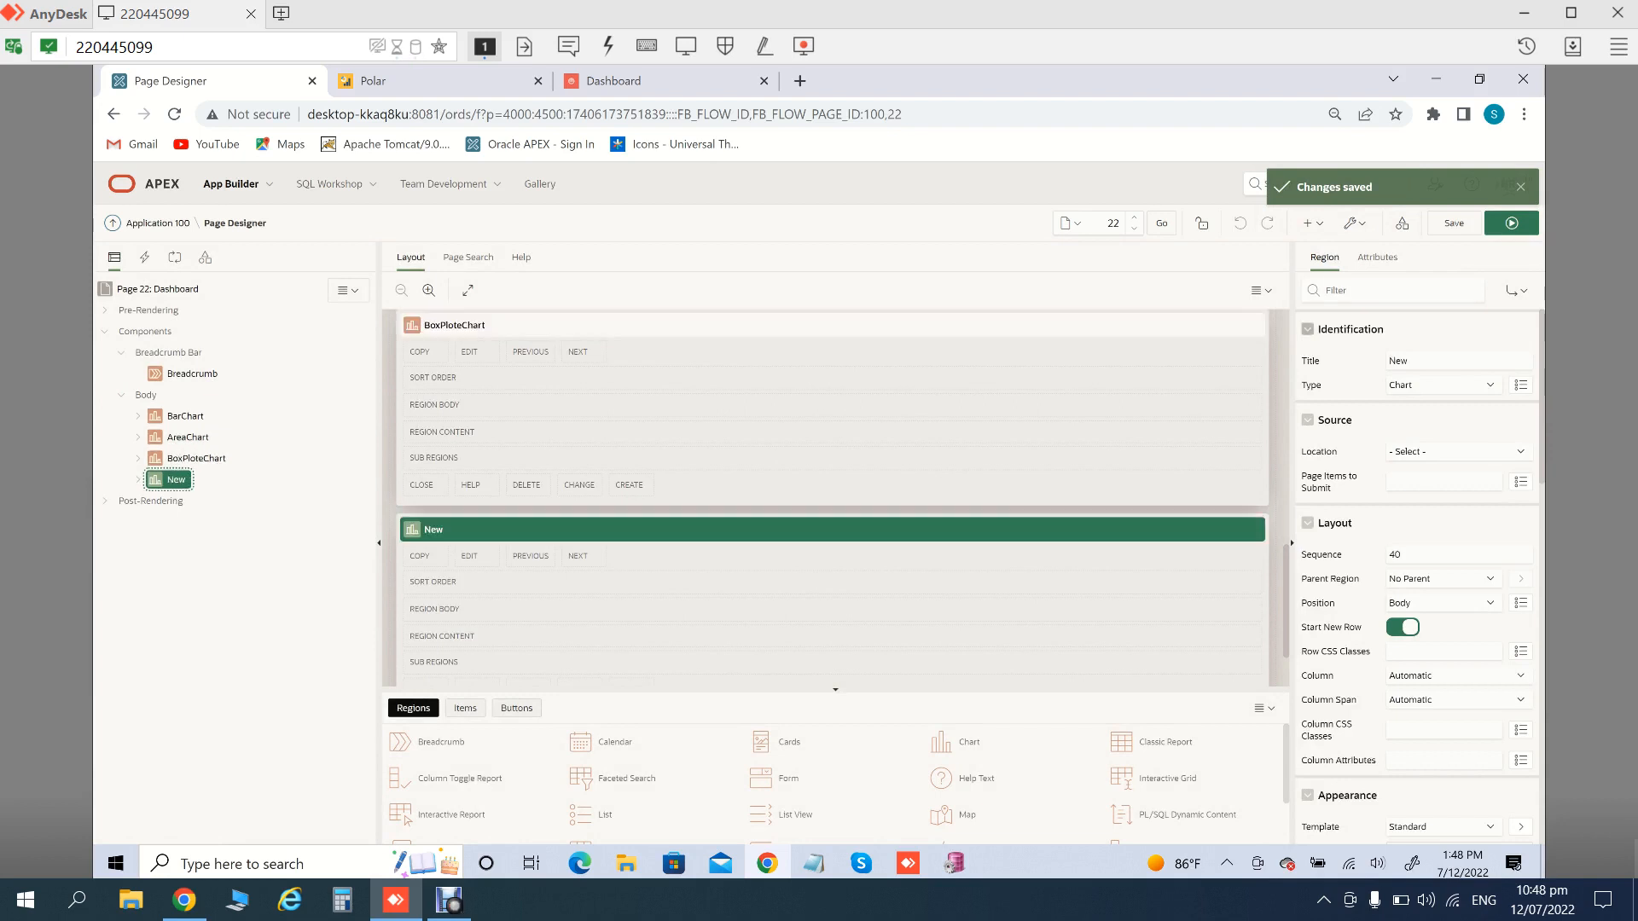
{"action": "left_click_drag", "start_coordinate": [1410, 361], "coordinate": [1388, 361]}
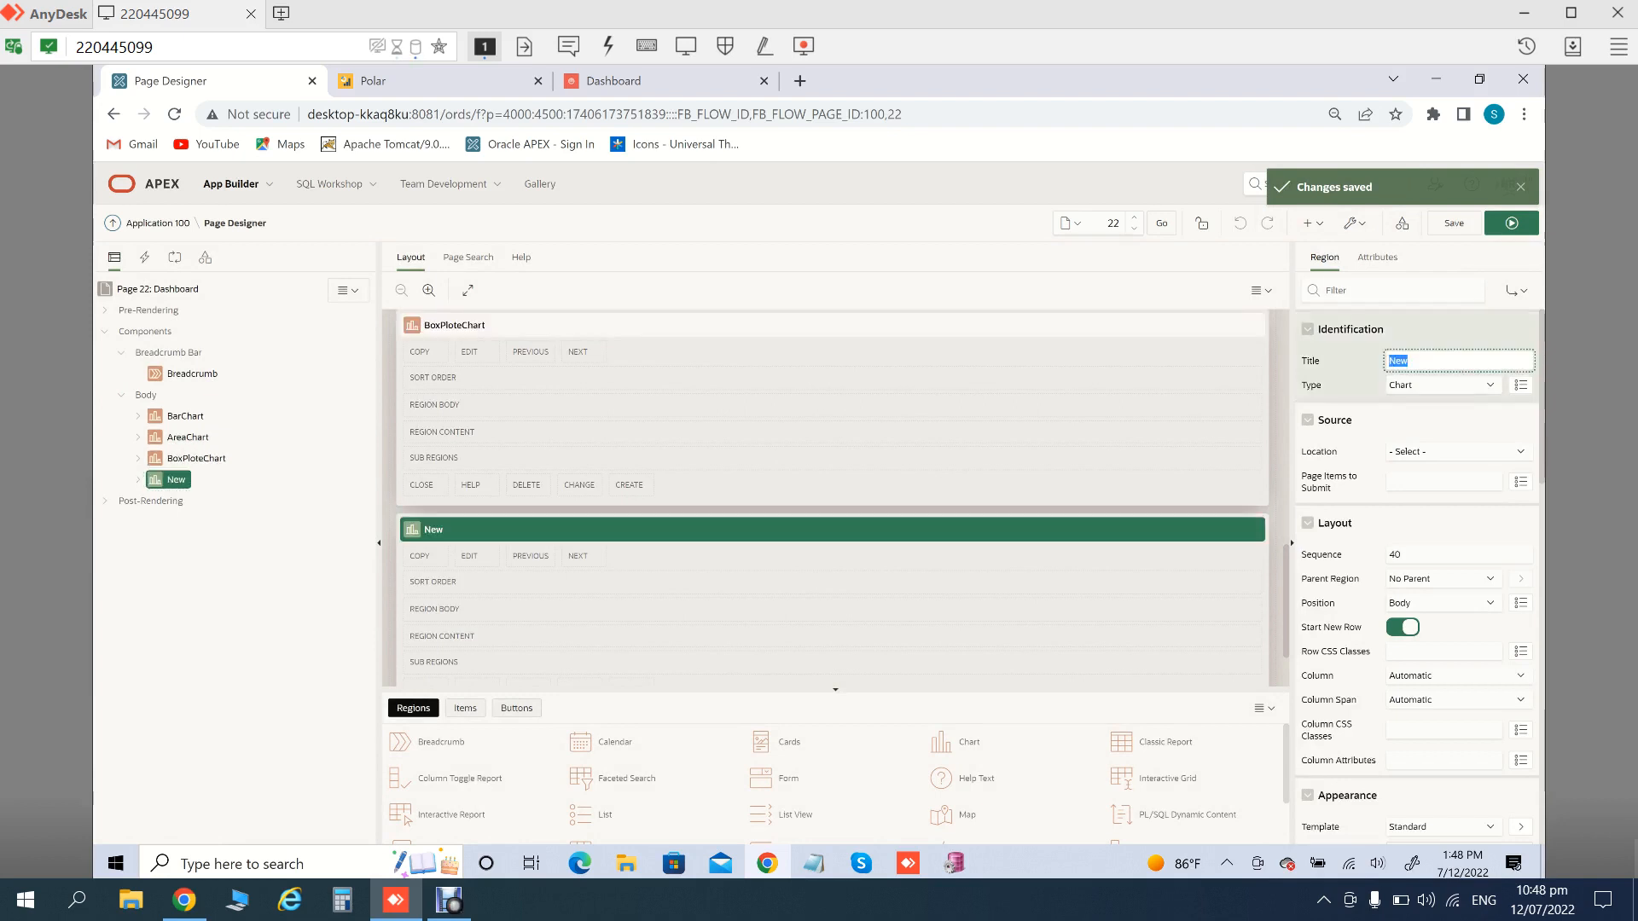
{"action": "type", "text": "P"}
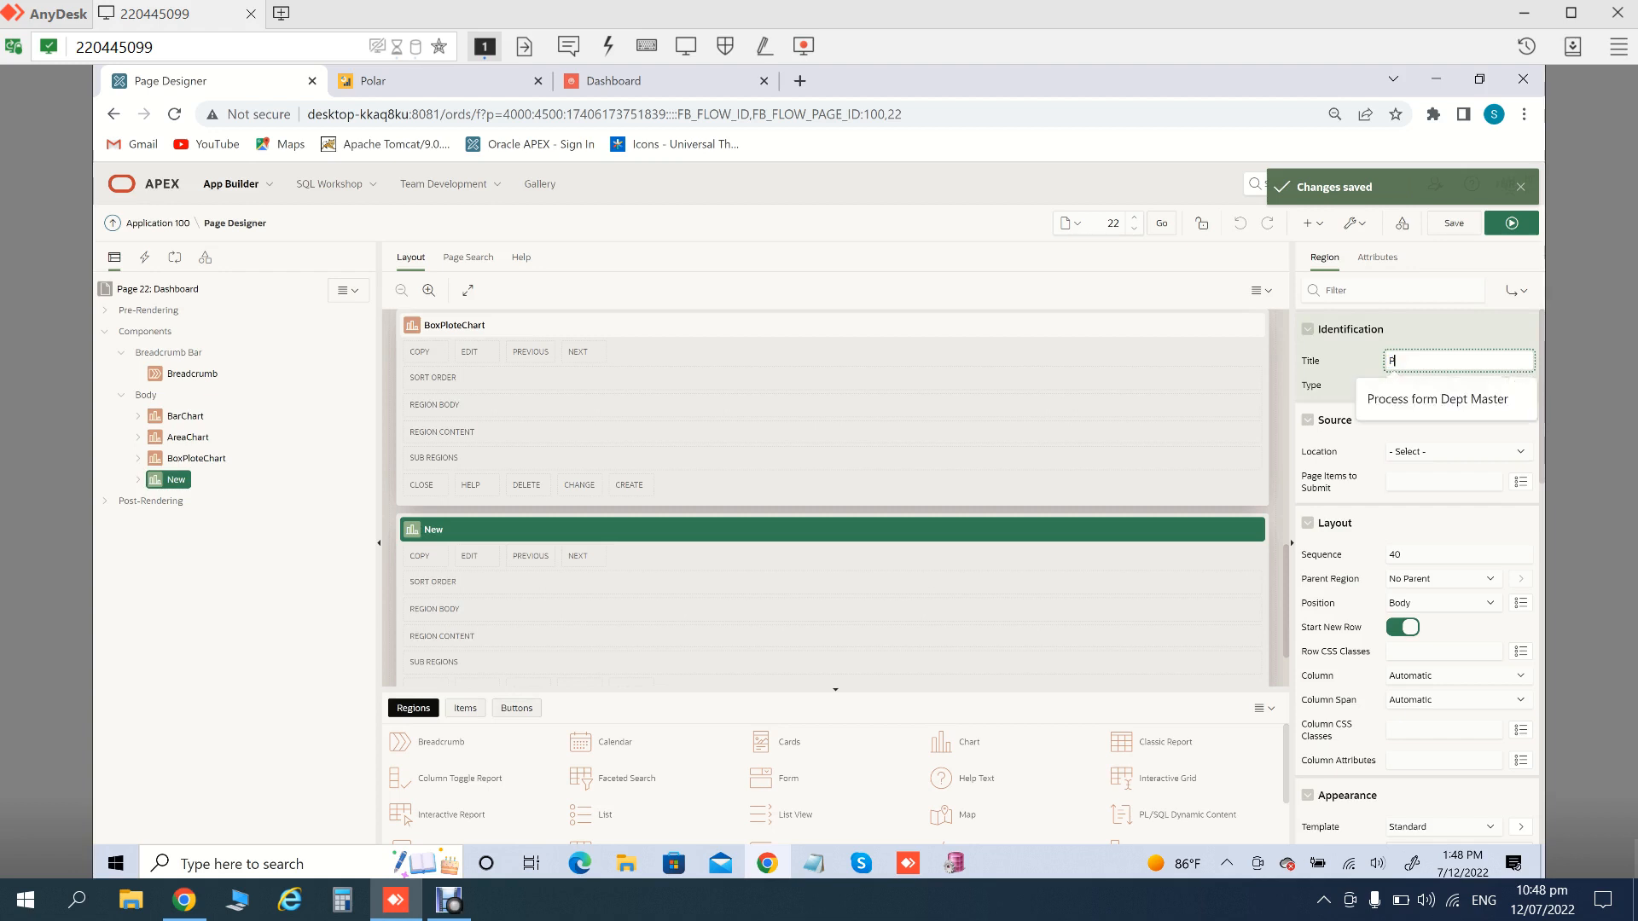
{"action": "type", "text": "ieChart"}
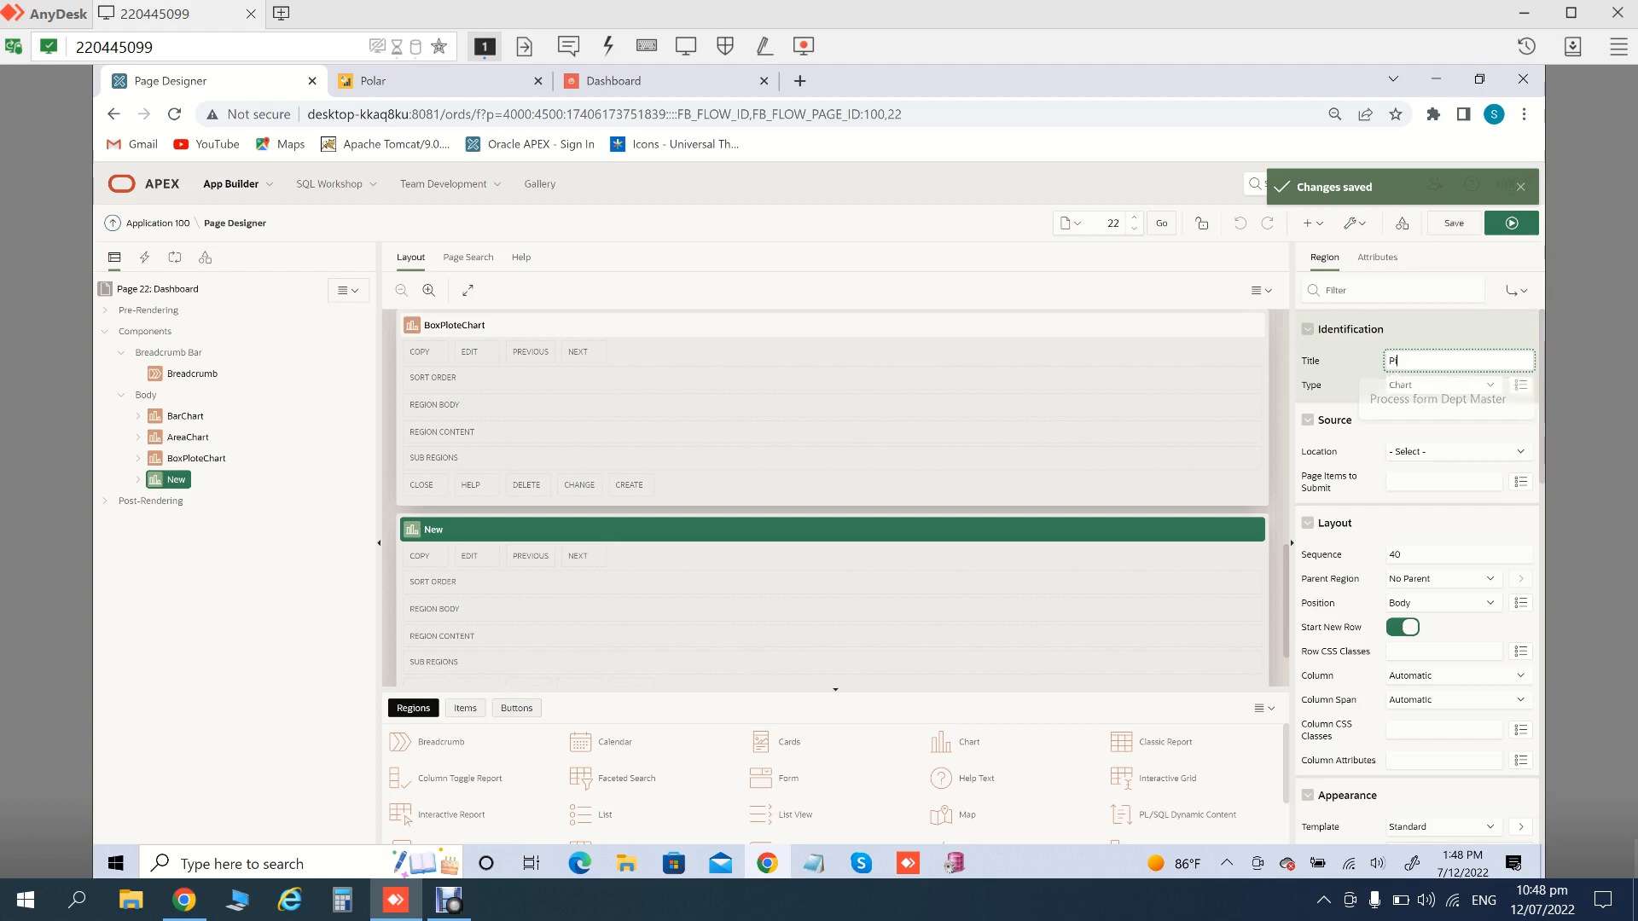
{"action": "key", "text": "Tab"}
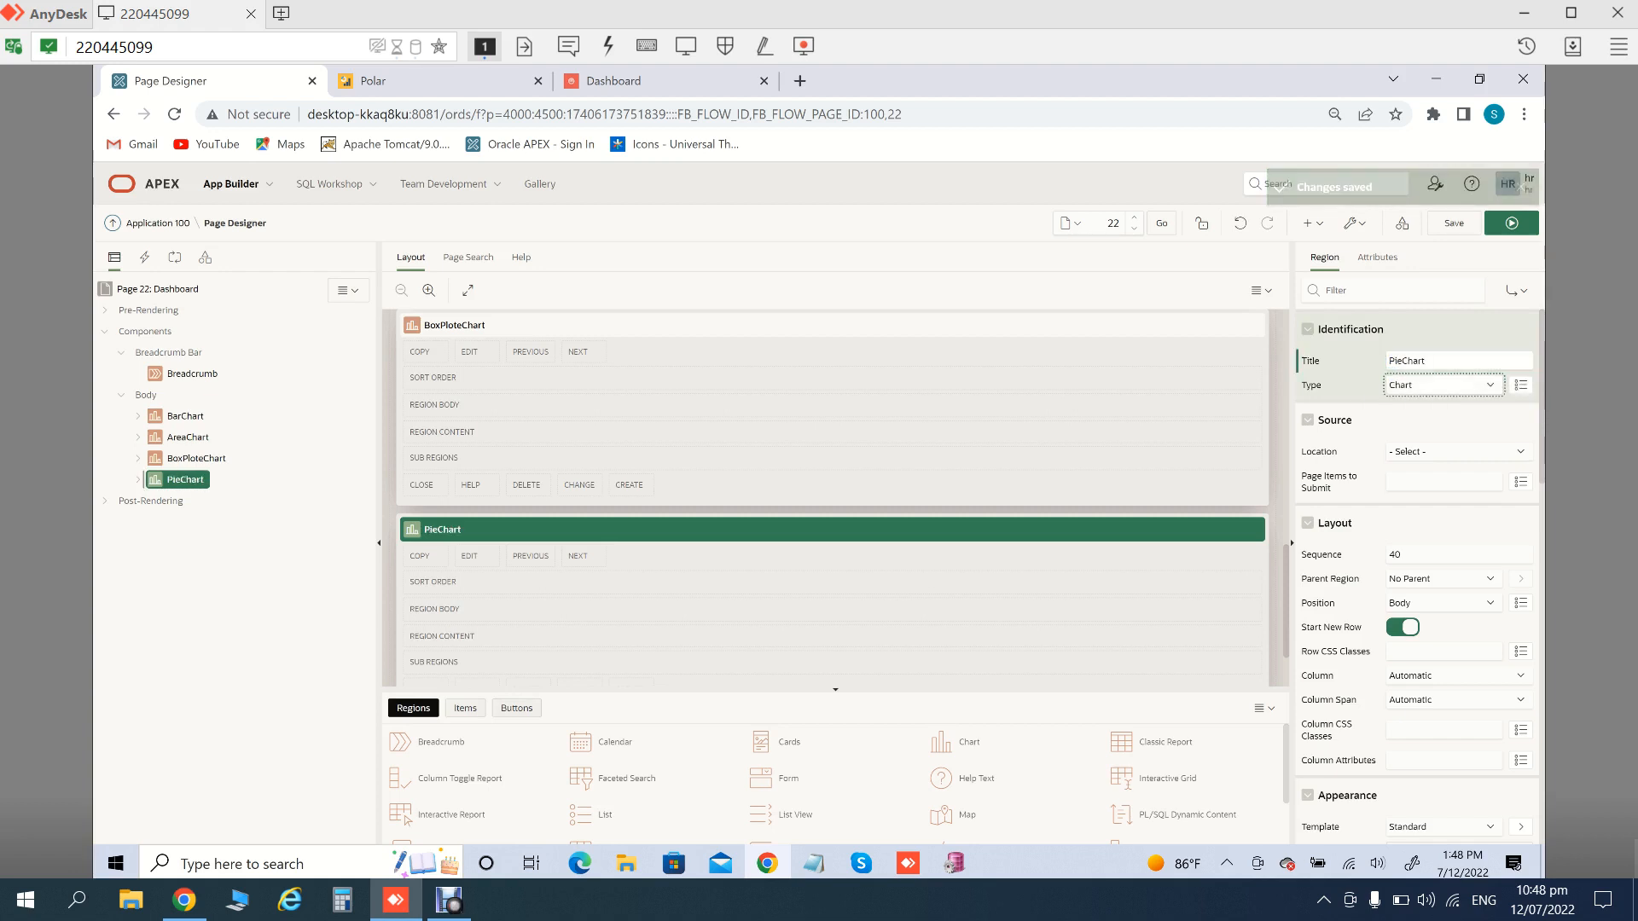
Add a new region to the page Body and set its type to Chart
{"action": "right_click", "coordinate": [146, 395]}
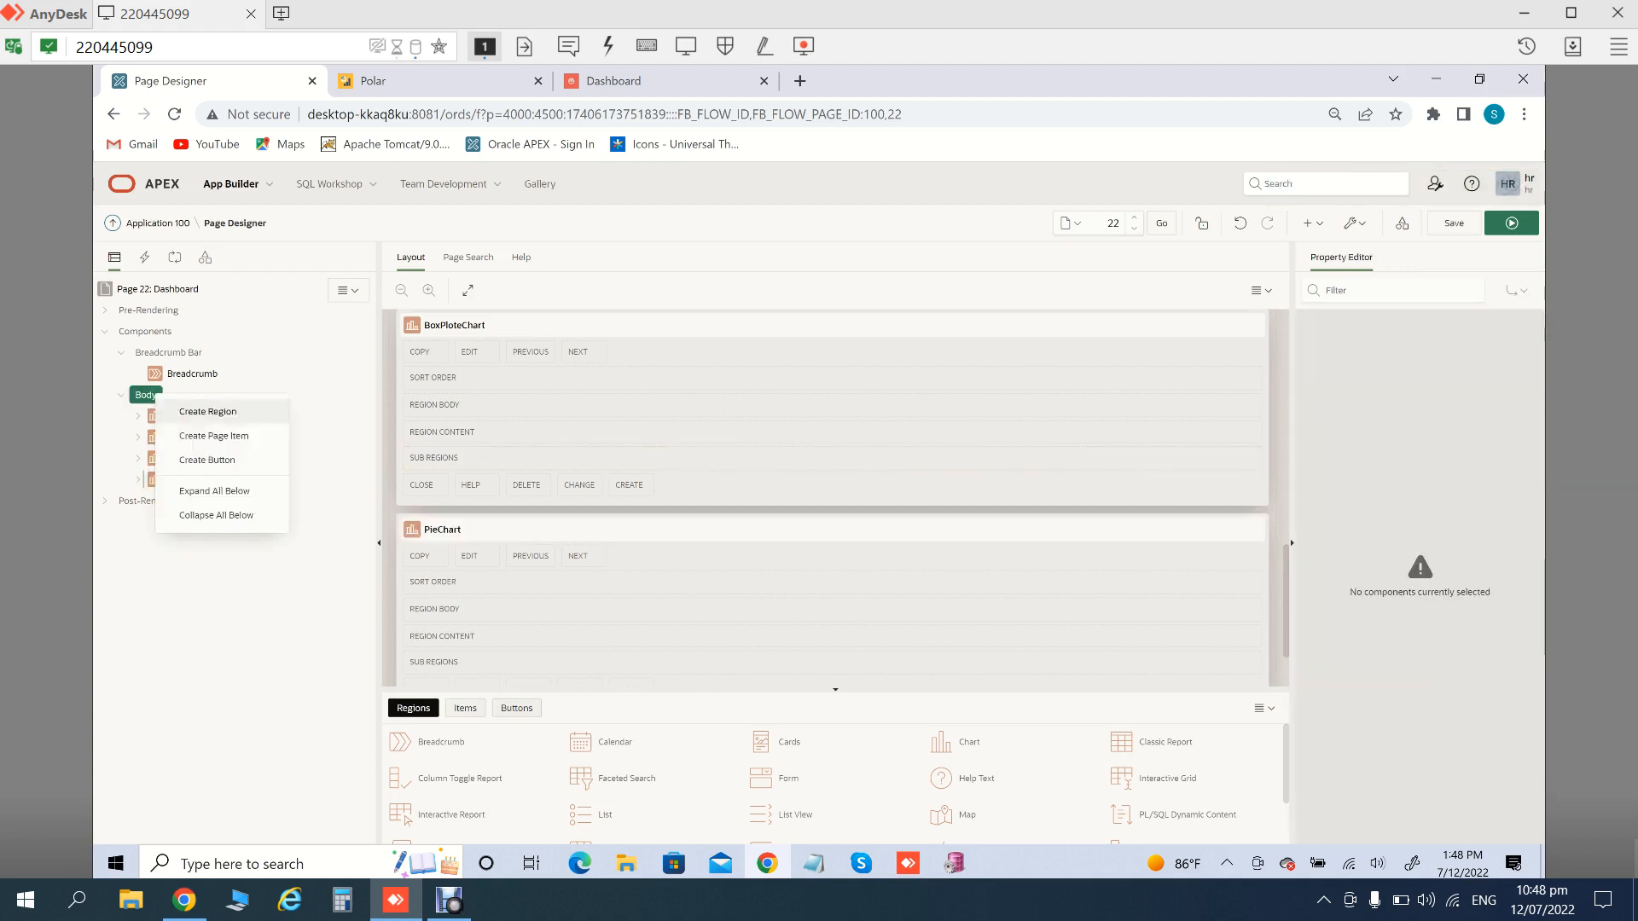
{"action": "left_click", "coordinate": [207, 411]}
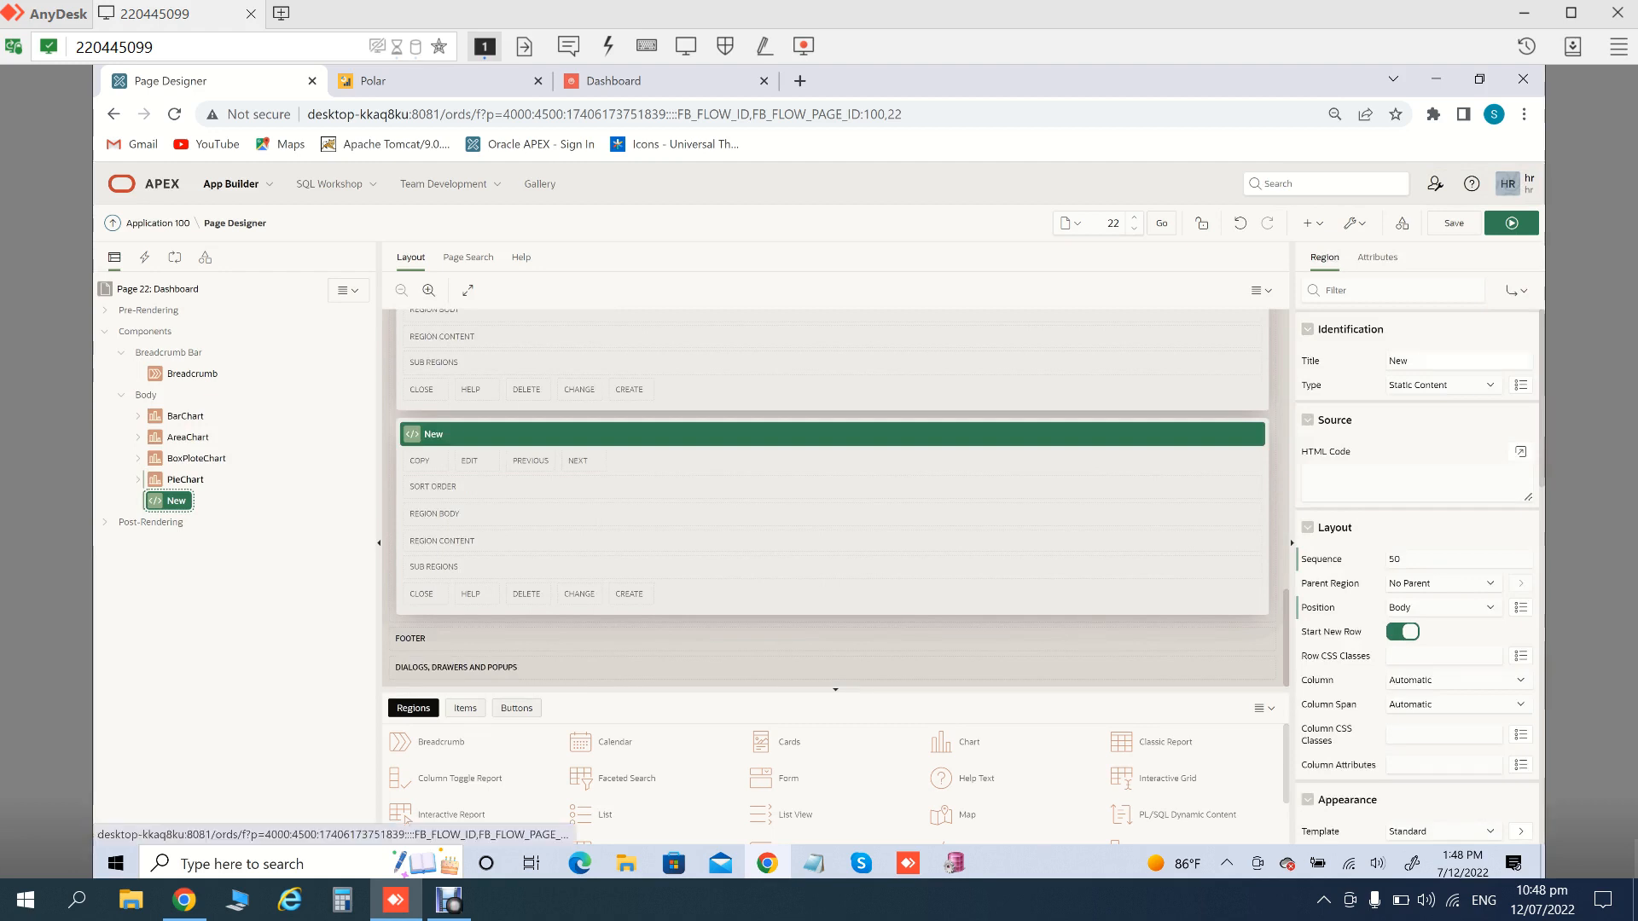
{"action": "left_click", "coordinate": [1443, 386]}
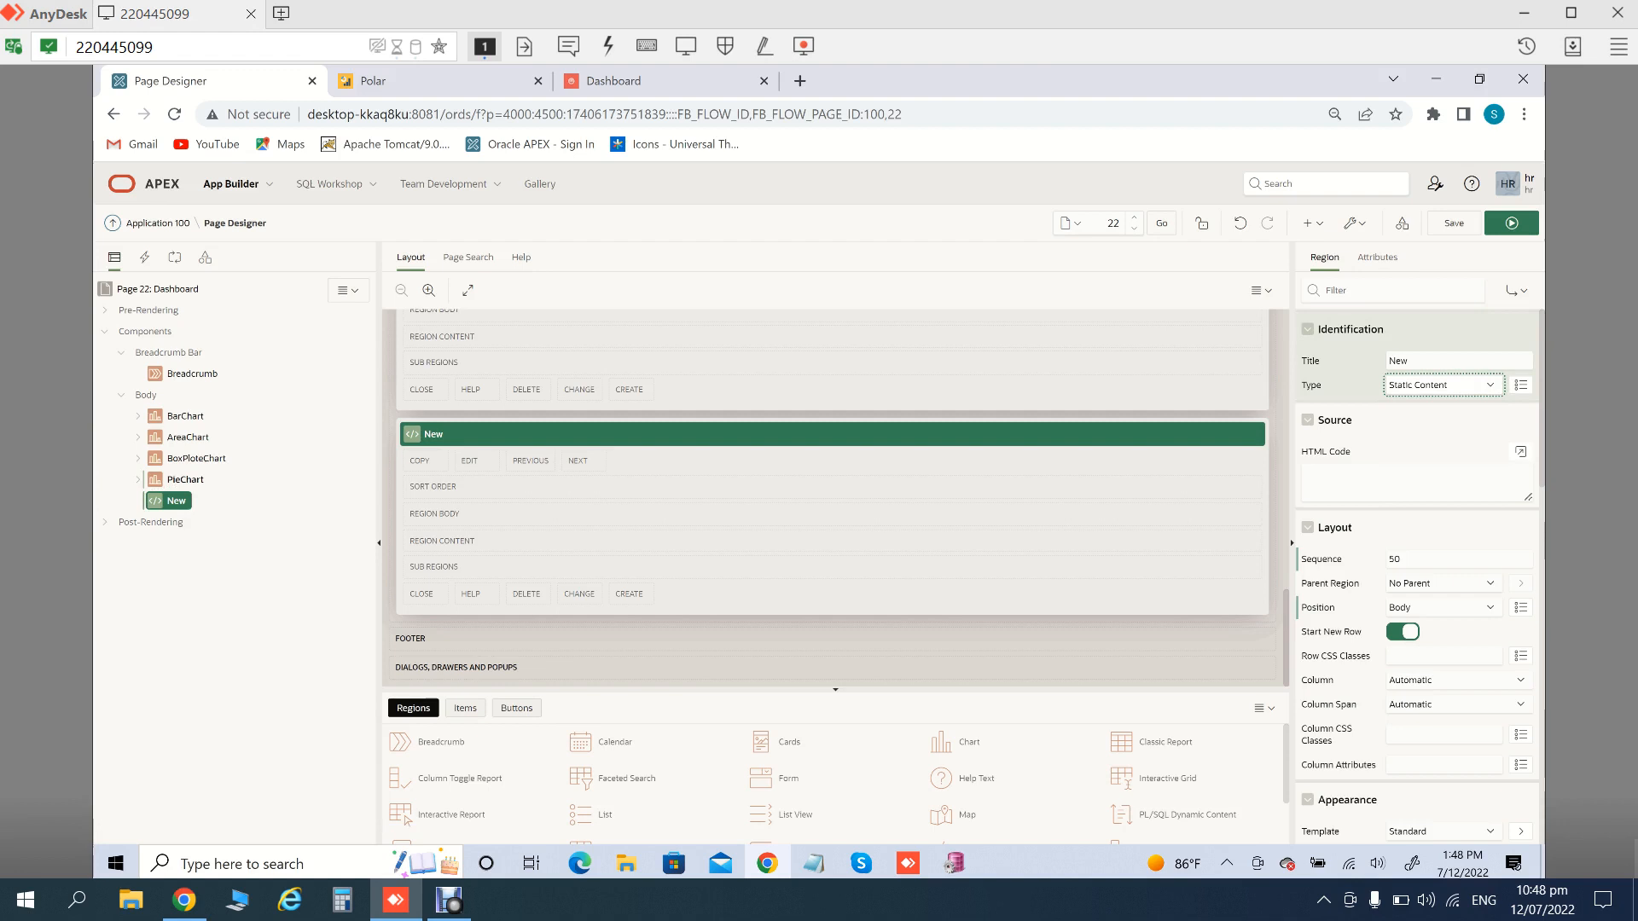
{"action": "key", "text": "c"}
{"action": "left_click", "coordinate": [1444, 386]}
{"action": "left_click", "coordinate": [1443, 385]}
{"action": "left_click", "coordinate": [1443, 386]}
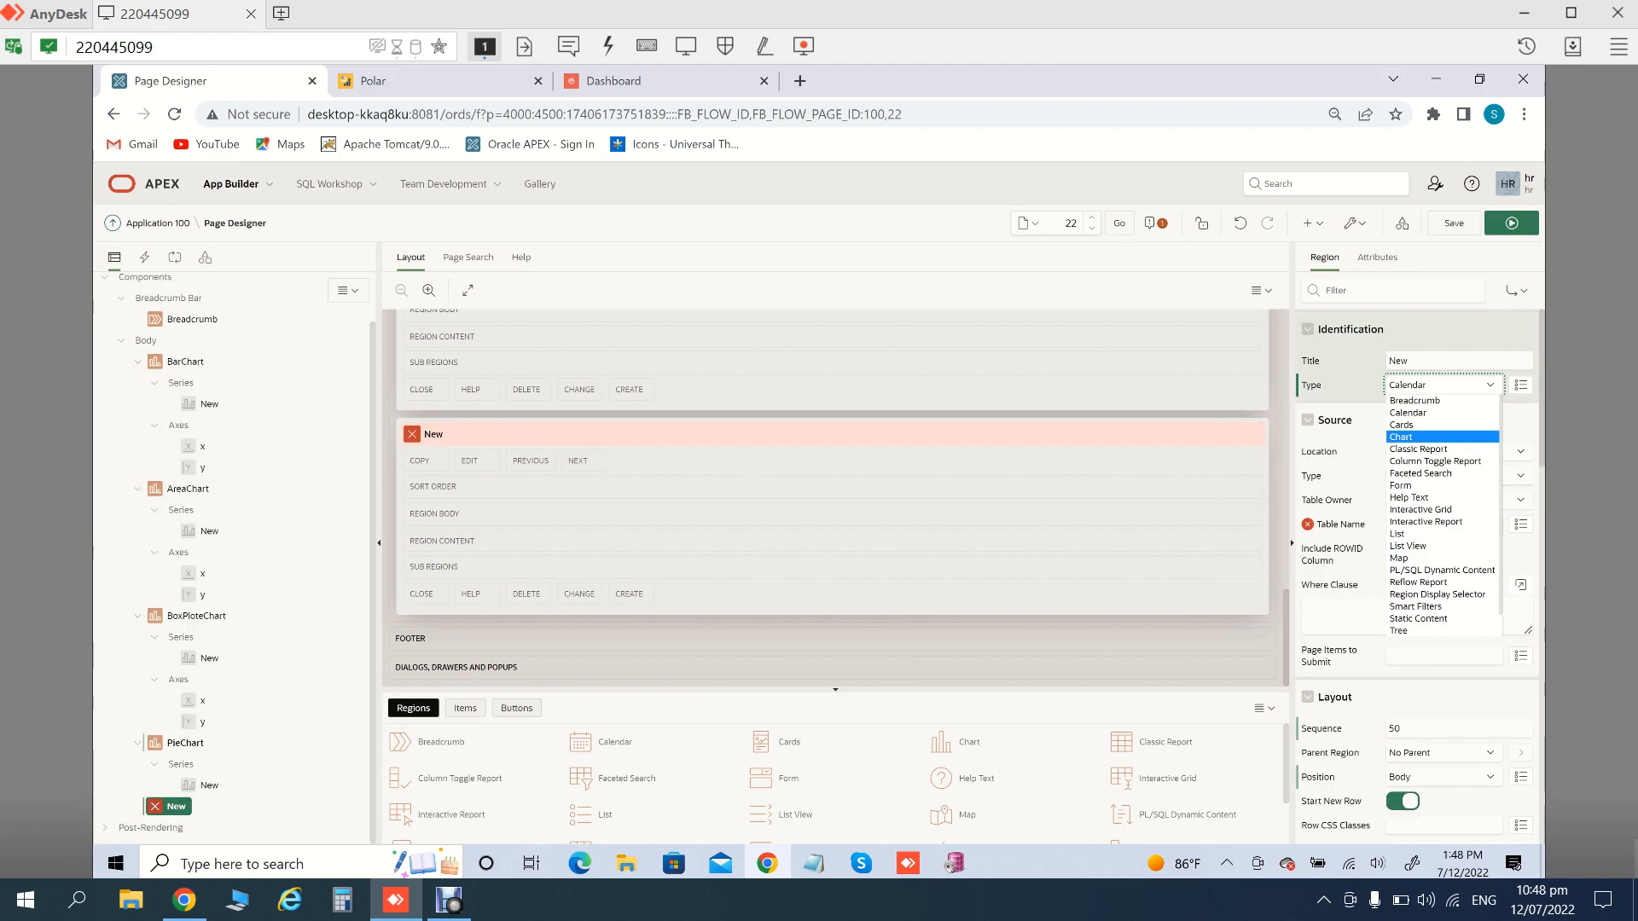
{"action": "left_click", "coordinate": [1401, 437]}
Choose Polar as the chart type and select the new chart's Series node
{"action": "left_click", "coordinate": [1377, 257]}
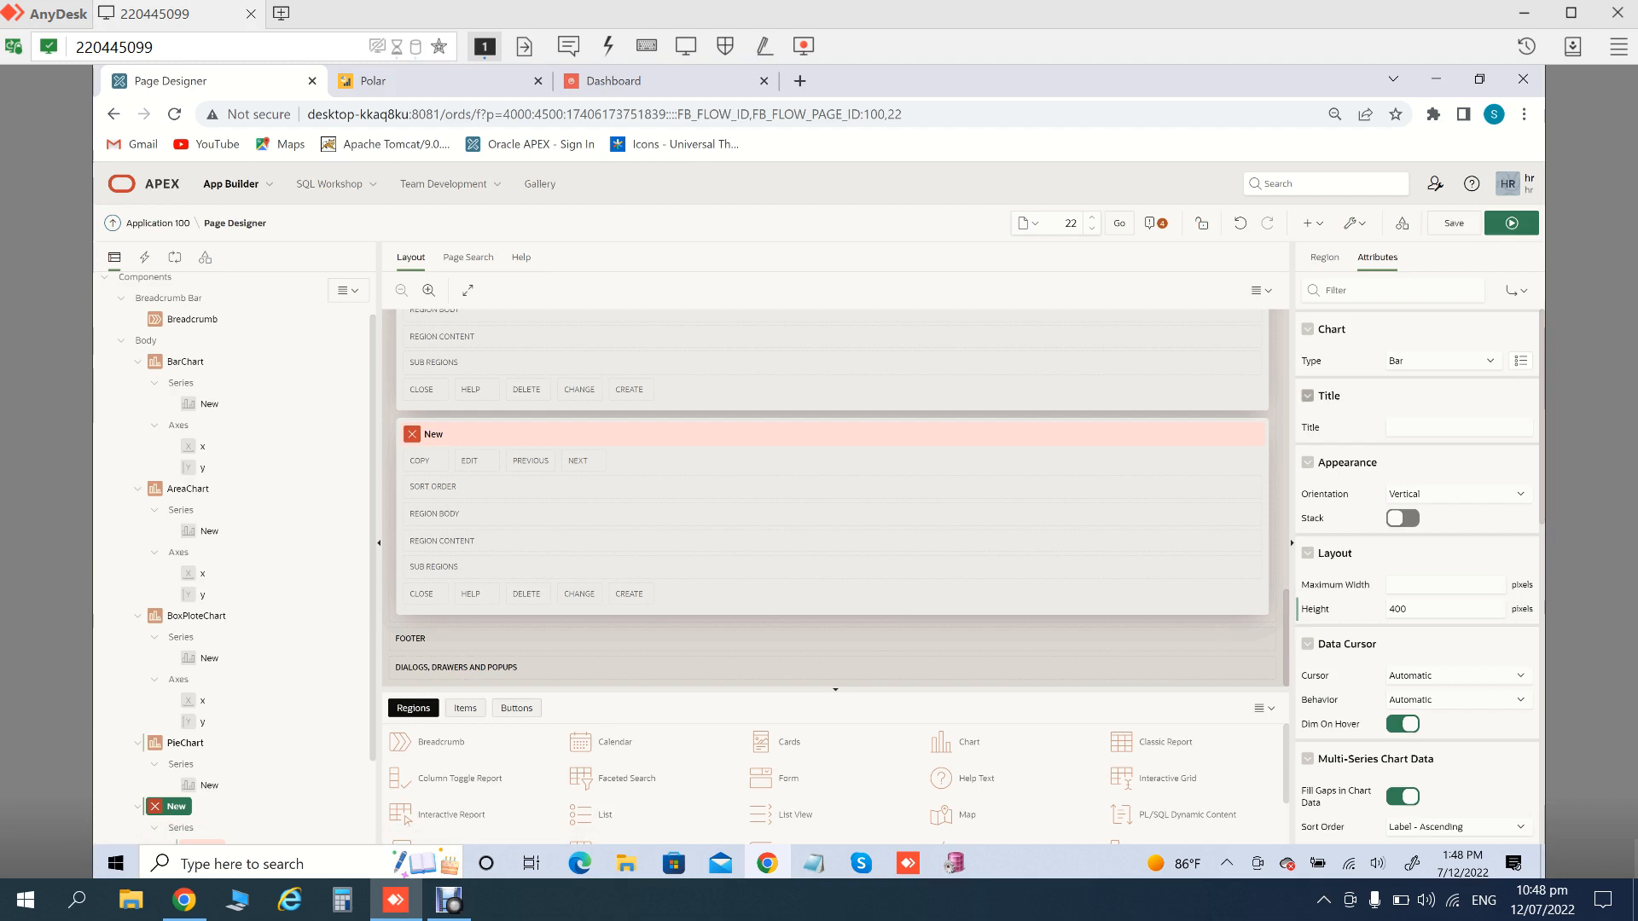
{"action": "left_click", "coordinate": [1441, 361]}
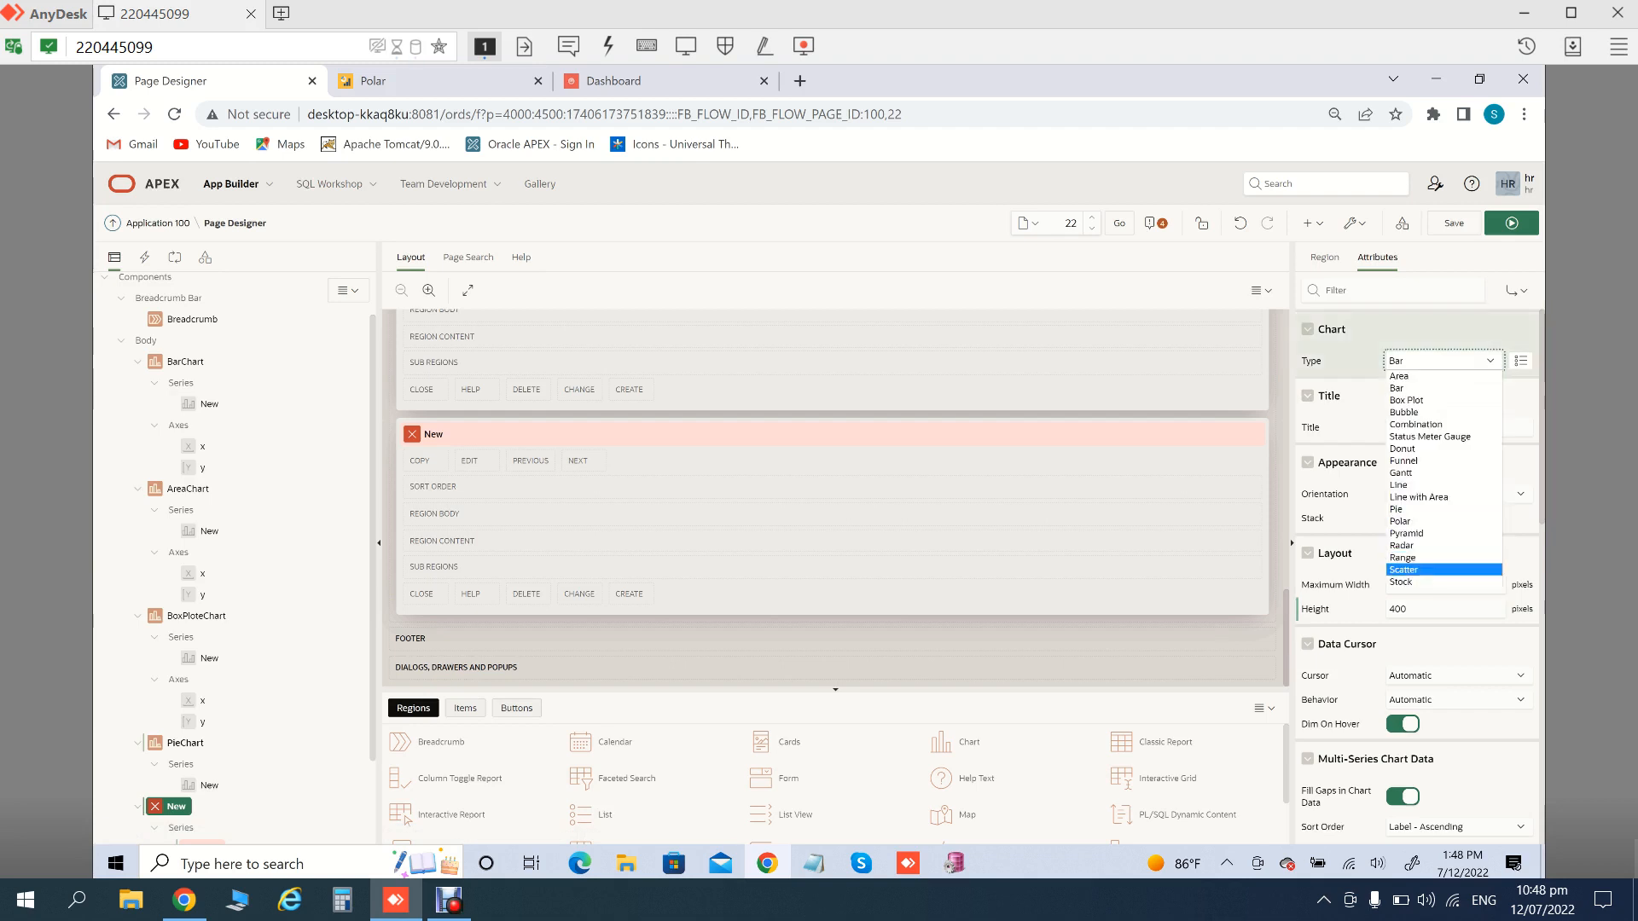
{"action": "left_click", "coordinate": [1401, 521]}
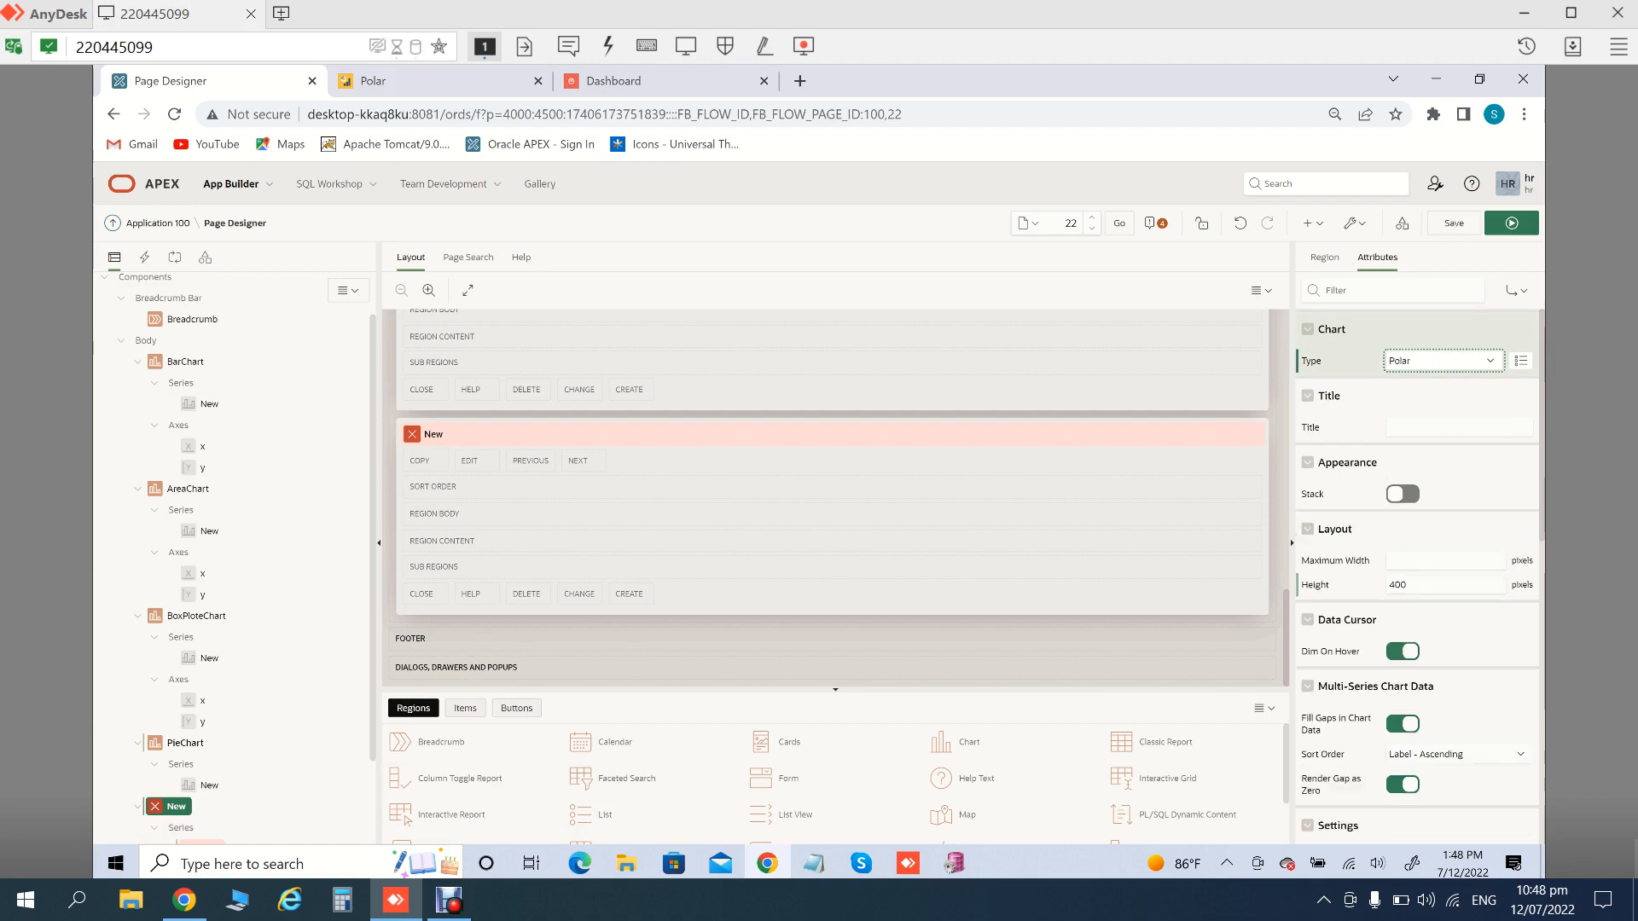
{"action": "scroll", "coordinate": [189, 545], "scroll_direction": "down", "scroll_amount": 1}
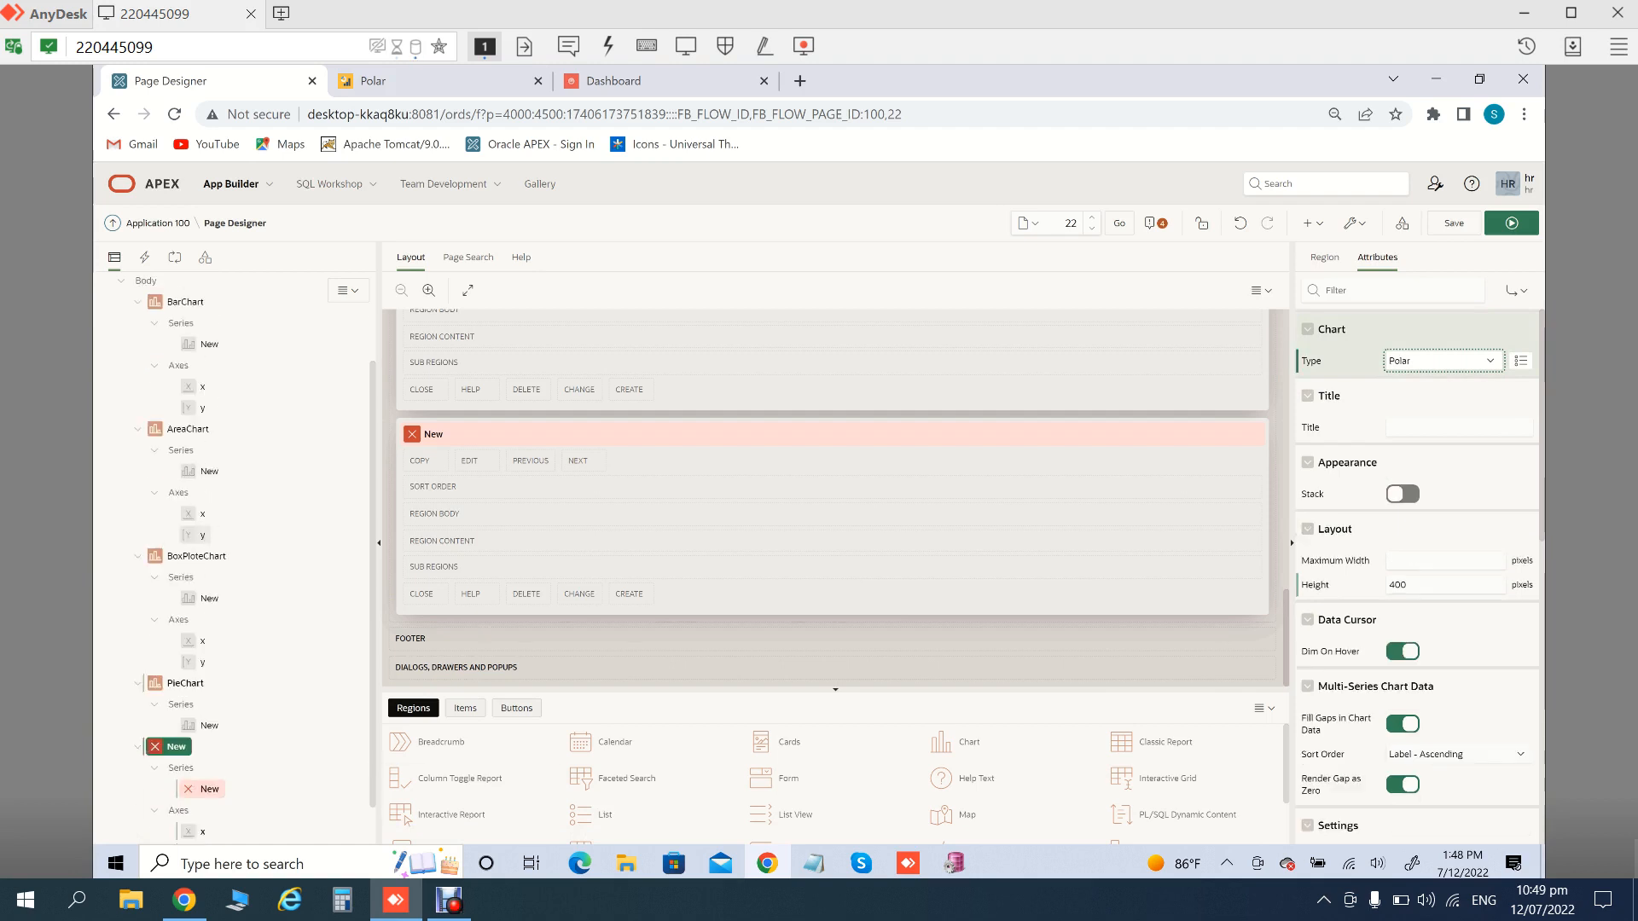
{"action": "scroll", "coordinate": [189, 544], "scroll_direction": "down", "scroll_amount": 1}
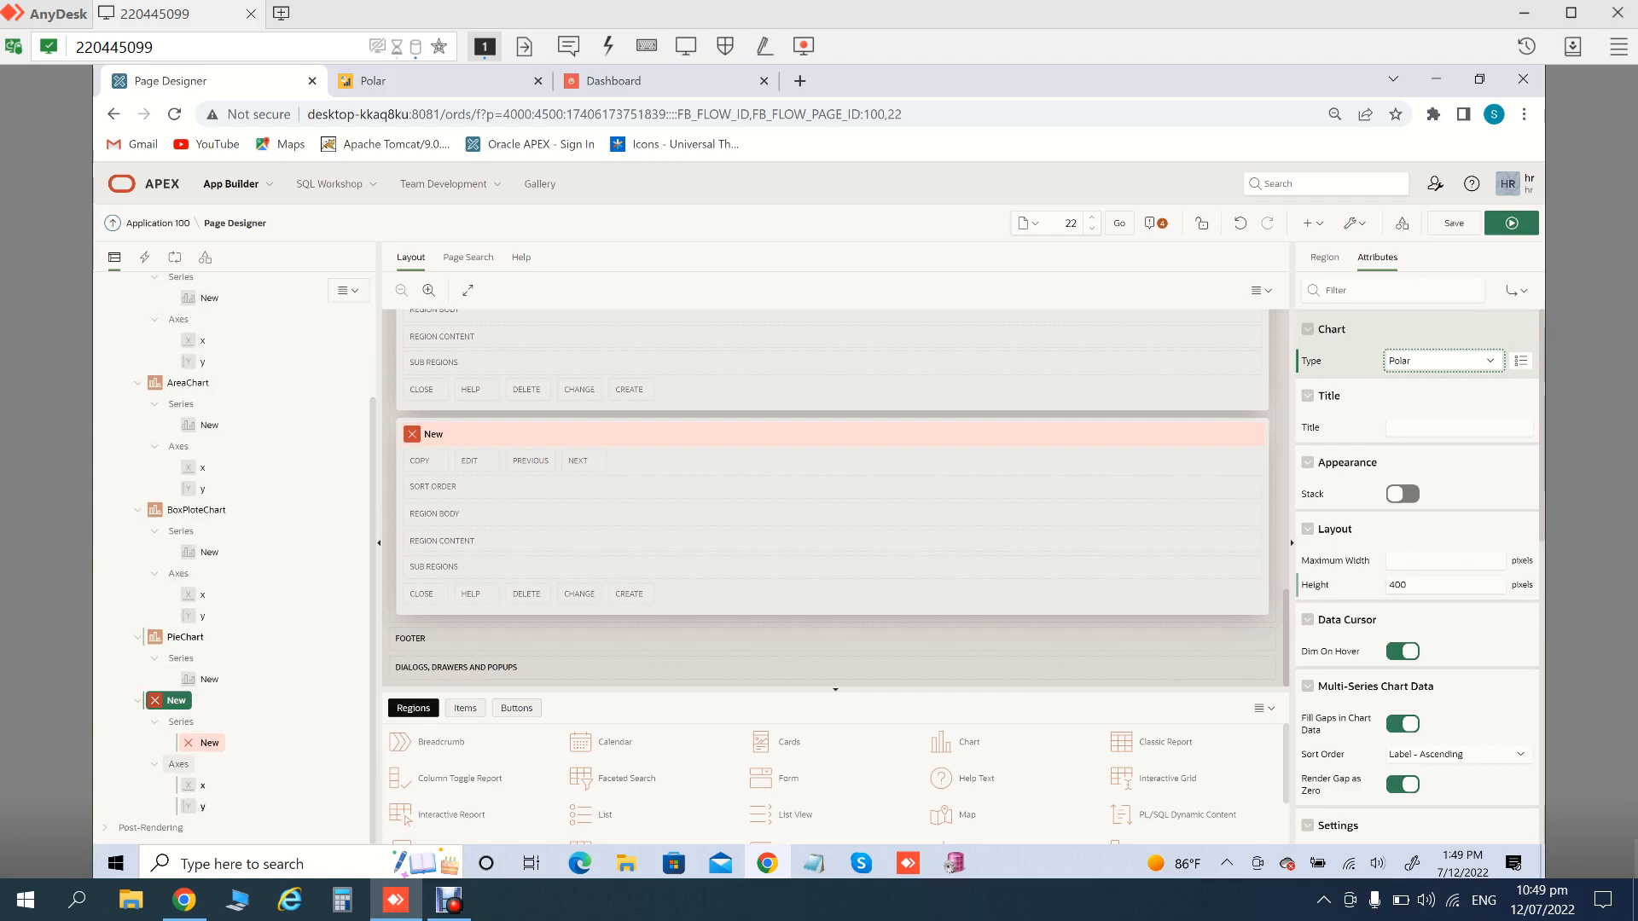
{"action": "left_click", "coordinate": [176, 702]}
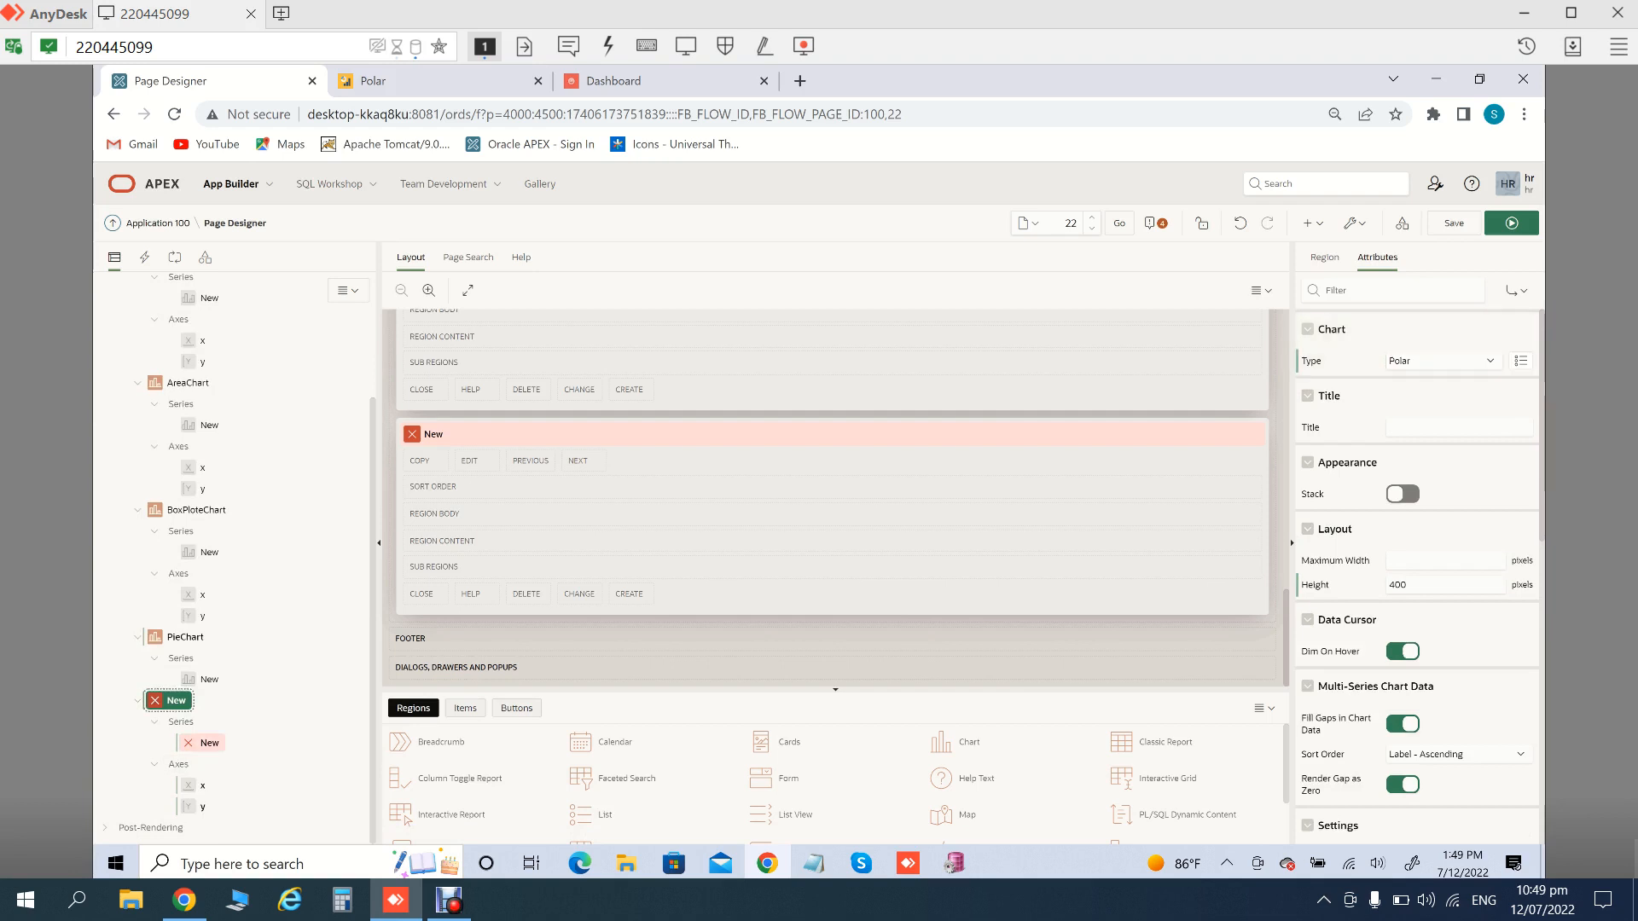
{"action": "left_click", "coordinate": [208, 743]}
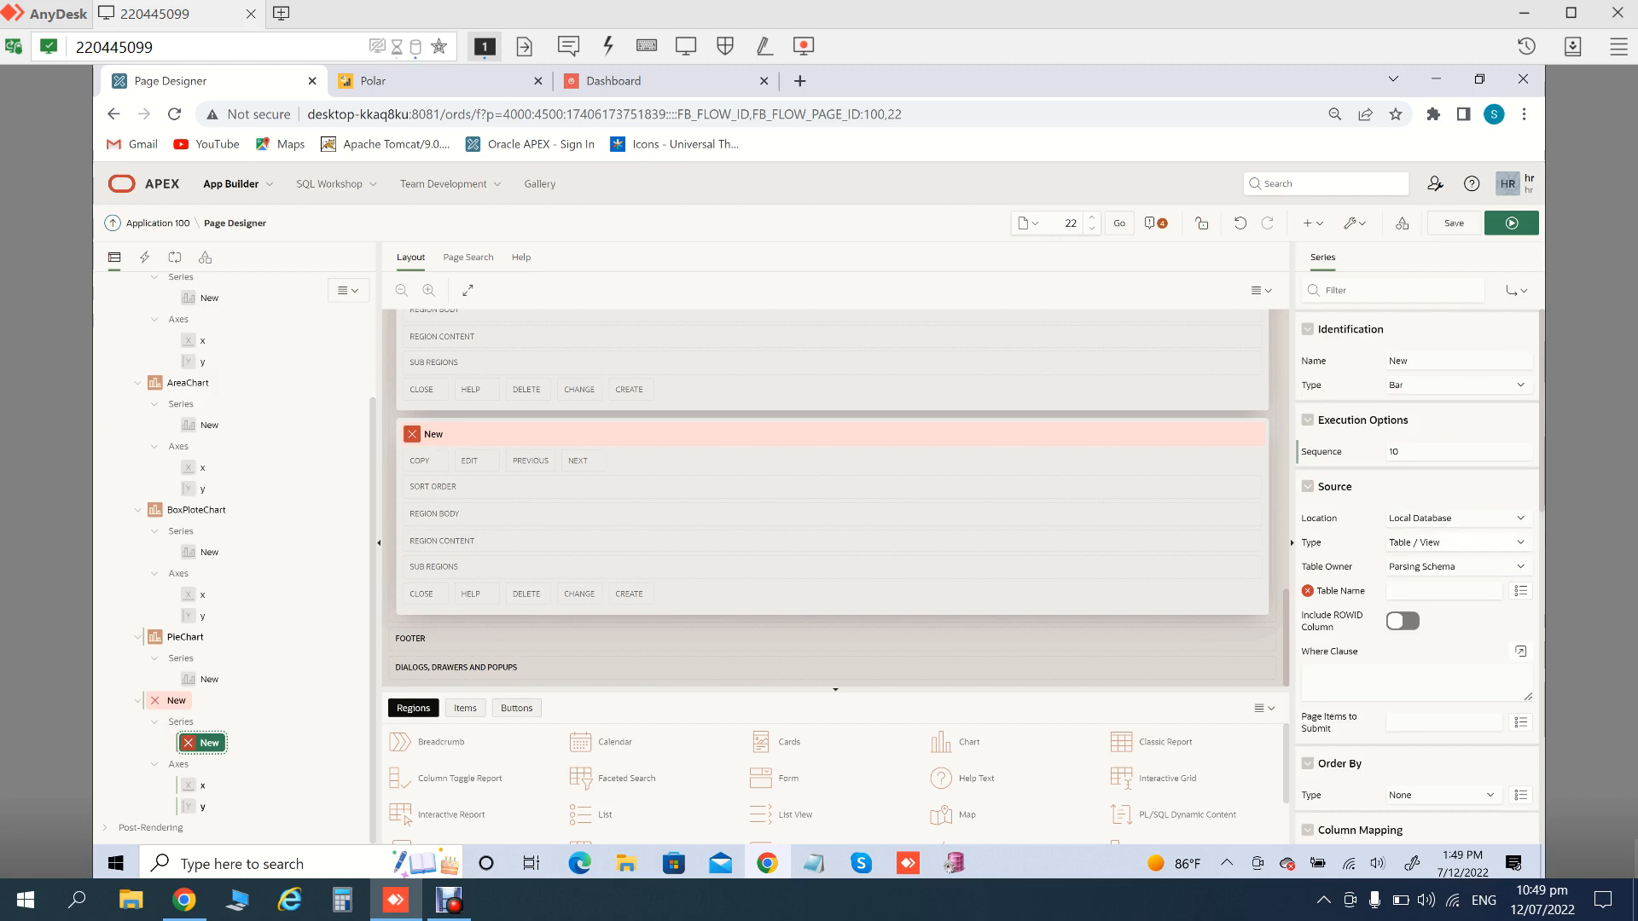
Set the series source to SQL Query and paste in the department salary query
{"action": "left_click", "coordinate": [1458, 543]}
{"action": "left_click", "coordinate": [1413, 570]}
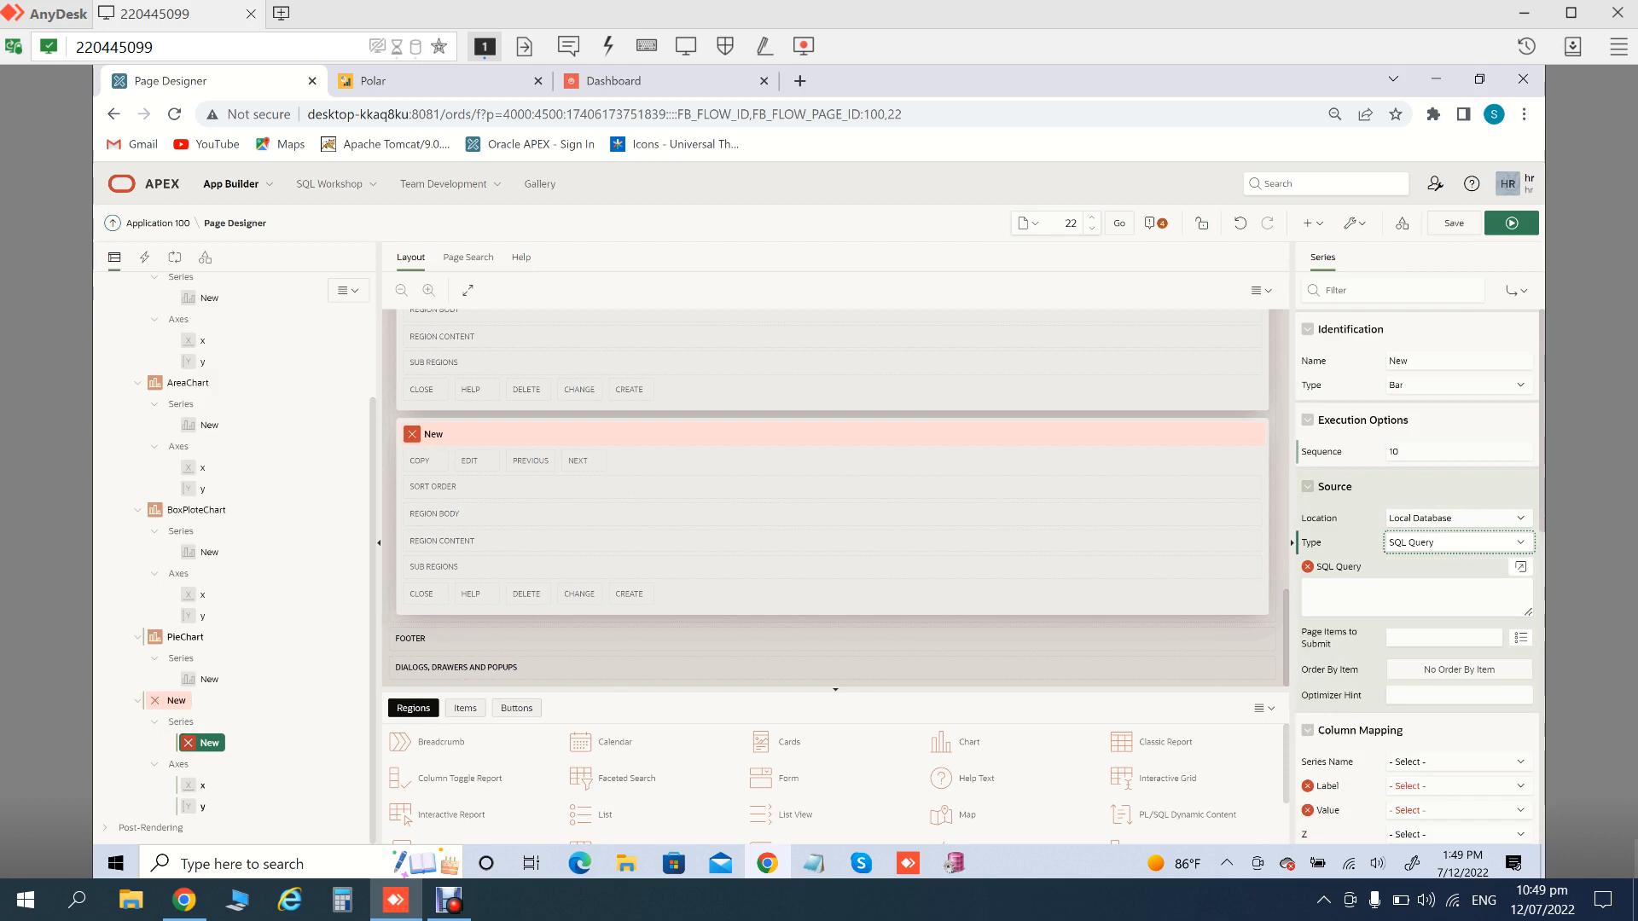
{"action": "left_click", "coordinate": [1416, 598]}
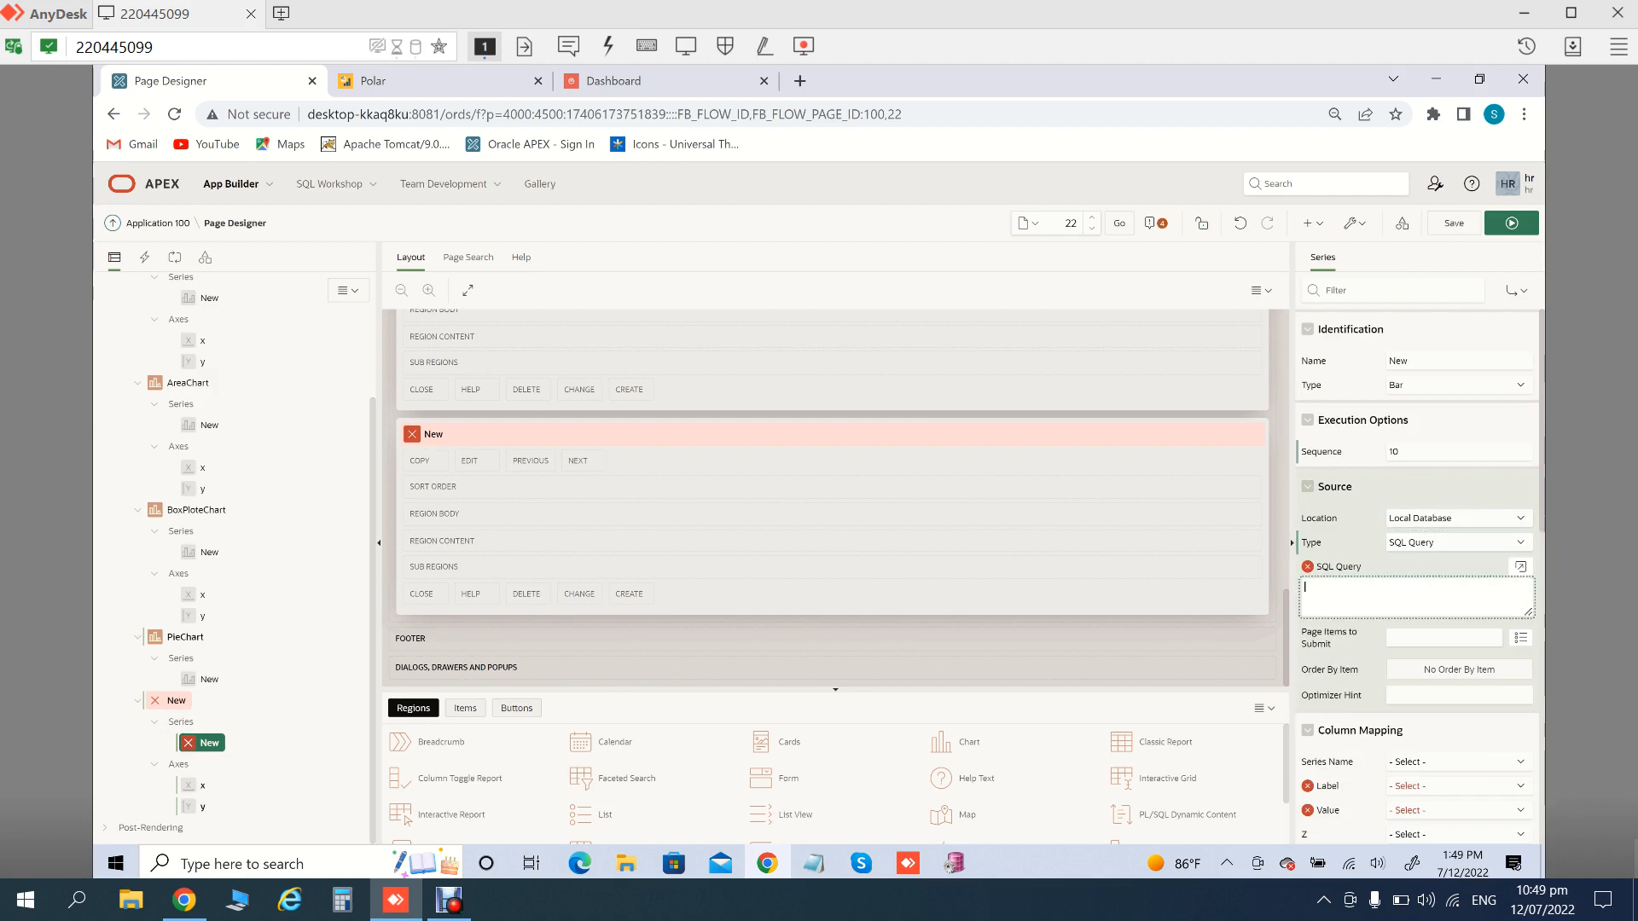
{"action": "key", "text": "ctrl+v"}
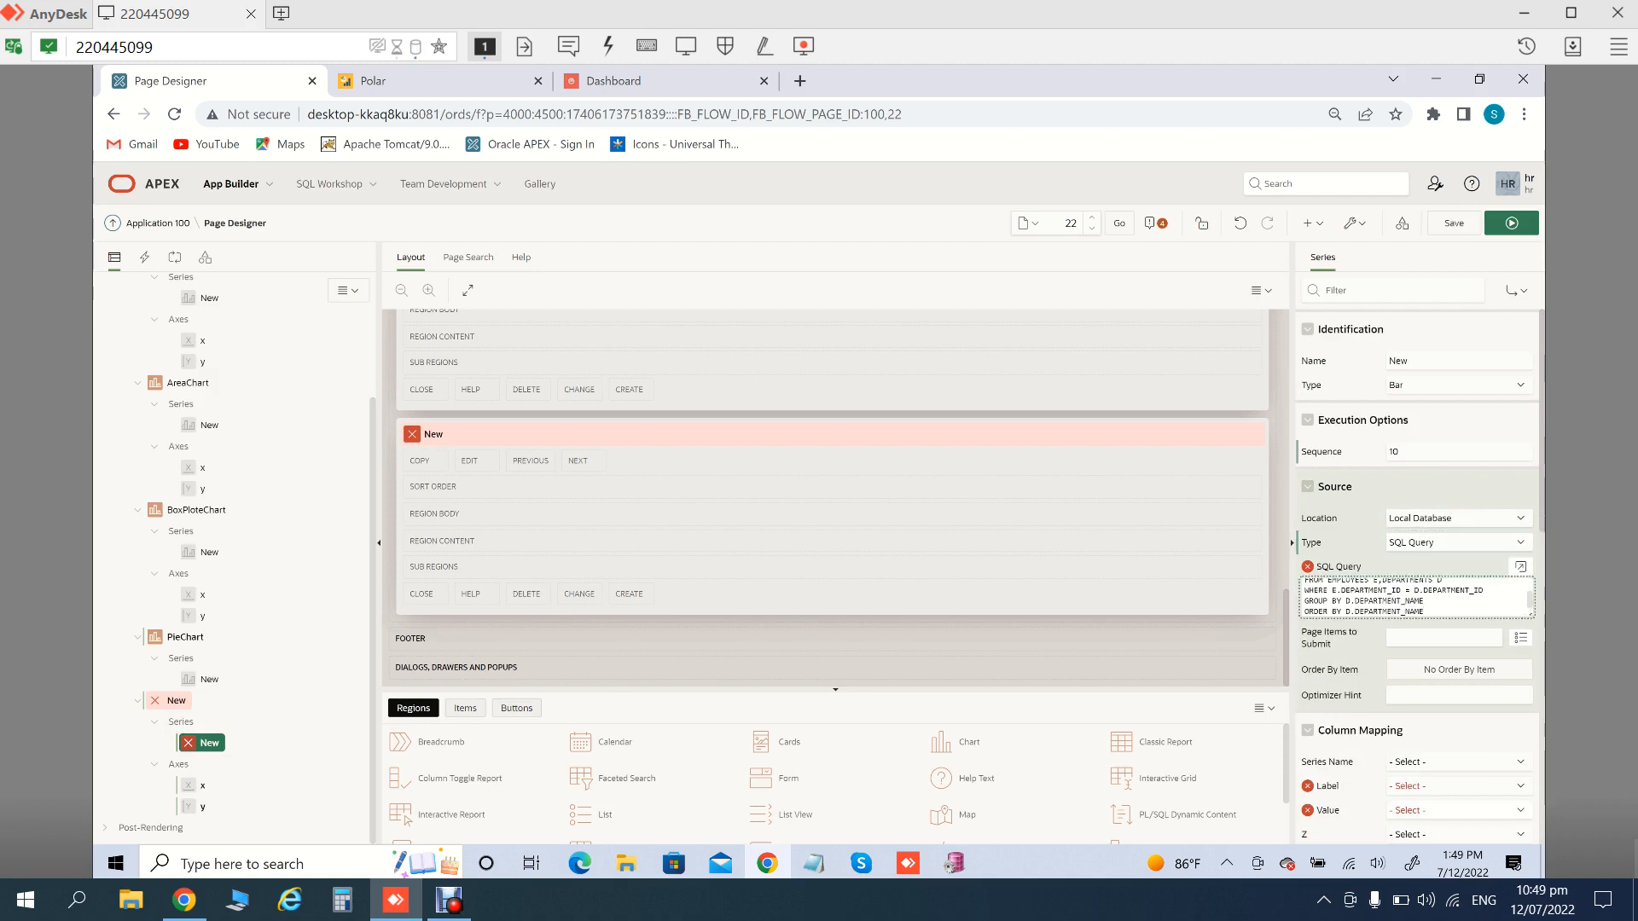
{"action": "left_click", "coordinate": [1459, 787]}
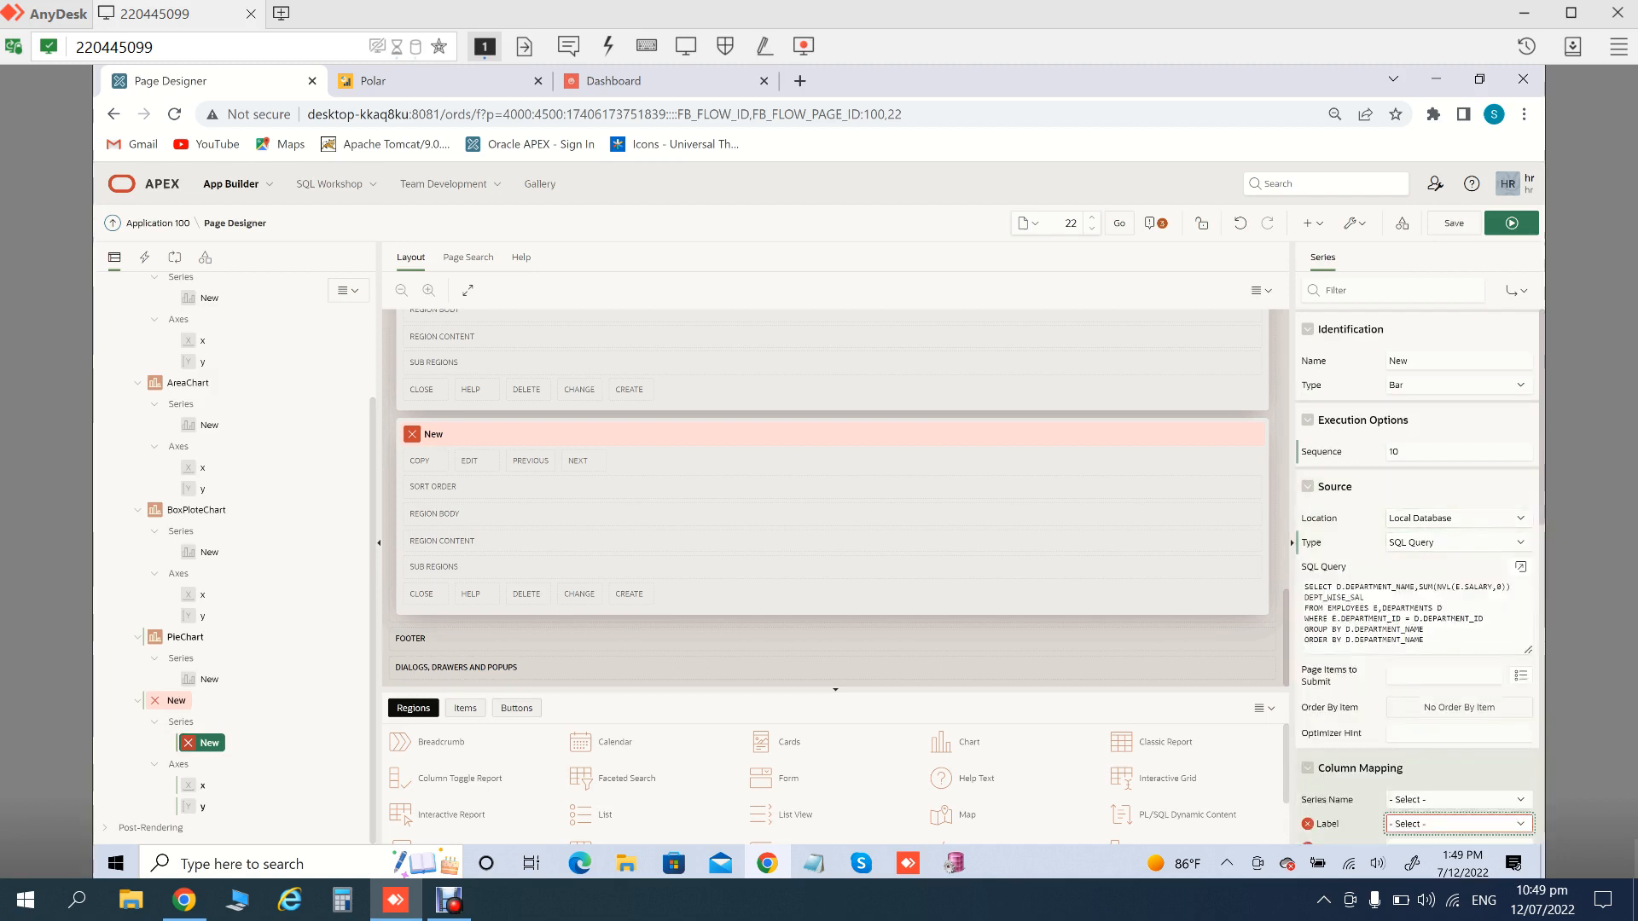
Map Label to DEPARTMENT_NAME and Value to DEPT_WISE_SAL, then save the page
{"action": "left_click", "coordinate": [1459, 824]}
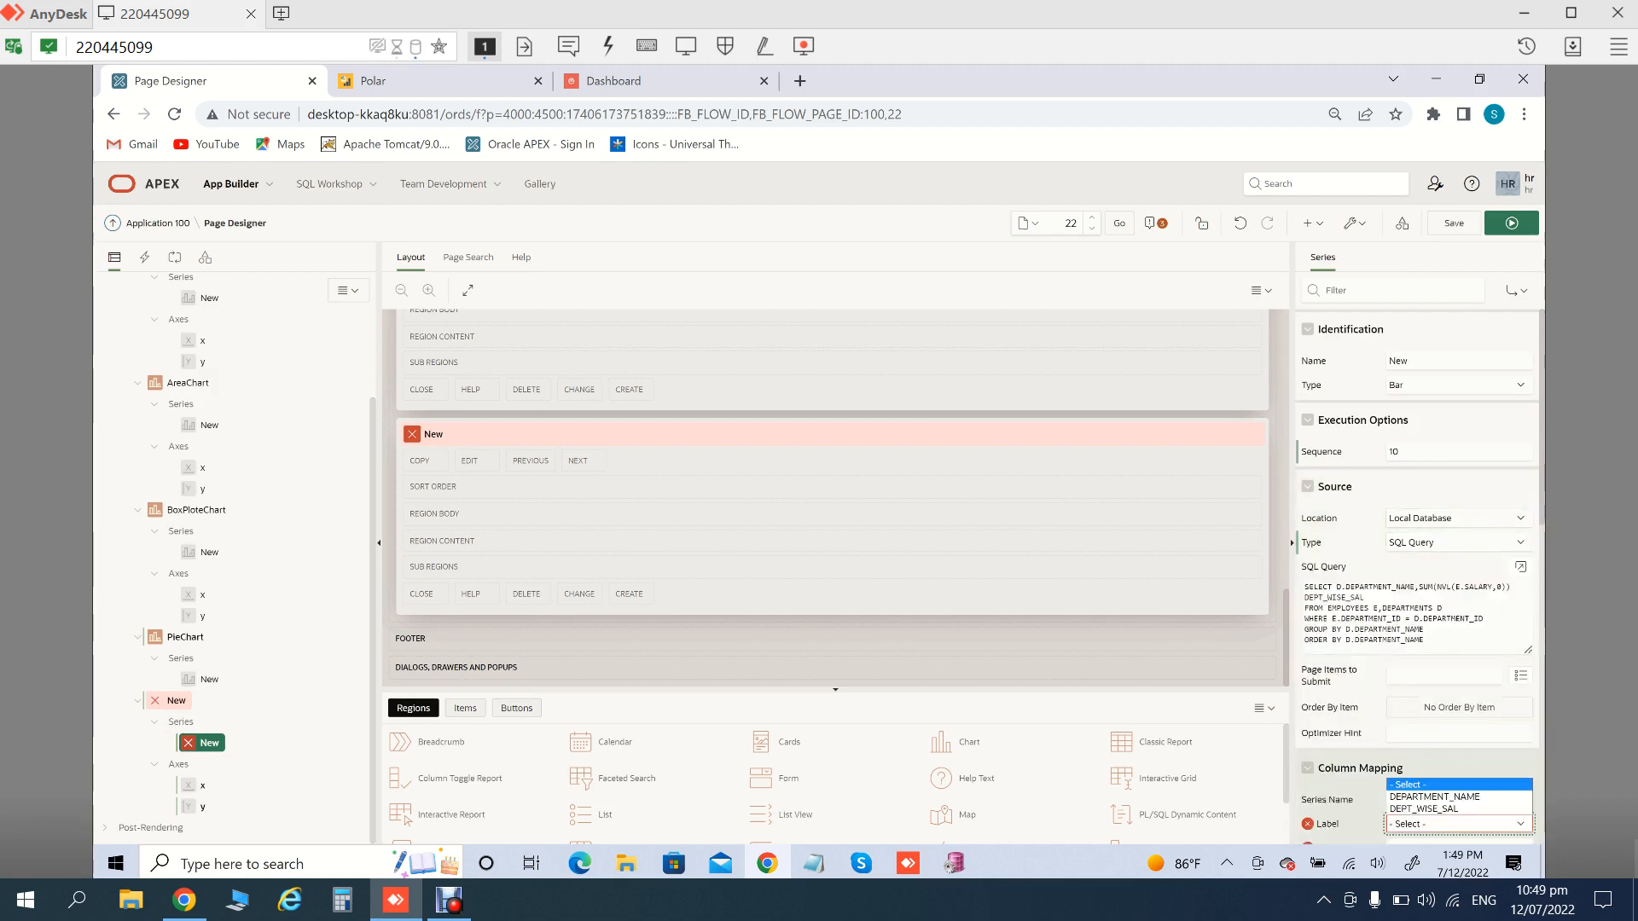
{"action": "left_click", "coordinate": [1434, 797]}
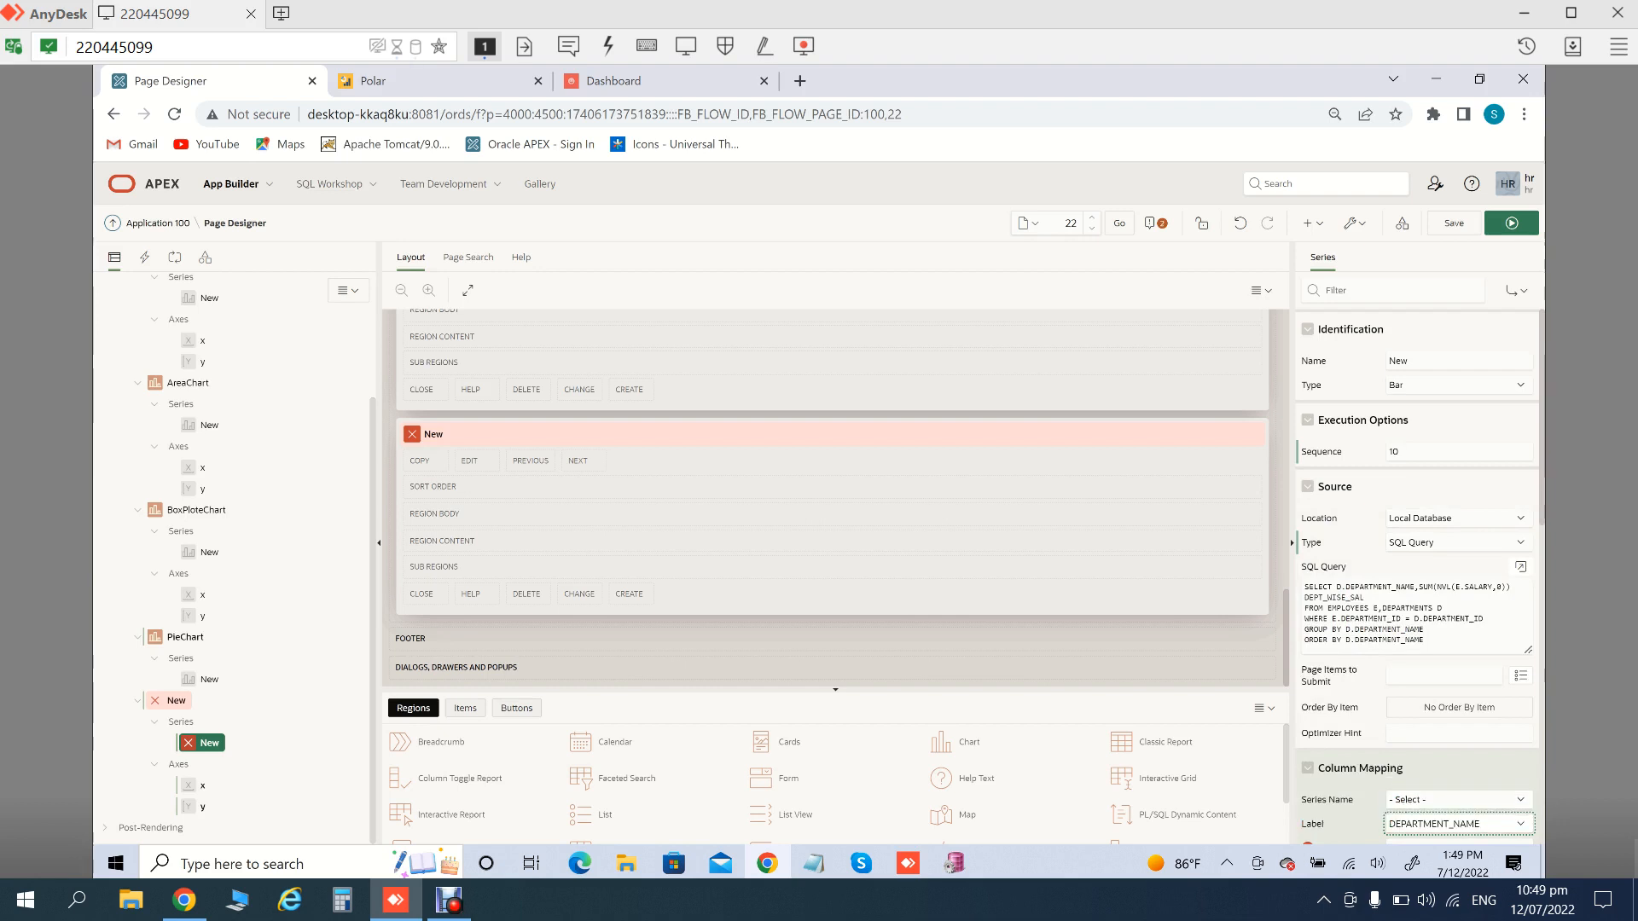
{"action": "scroll", "coordinate": [1416, 576], "scroll_direction": "down", "scroll_amount": 1}
{"action": "scroll", "coordinate": [1417, 576], "scroll_direction": "down", "scroll_amount": 1}
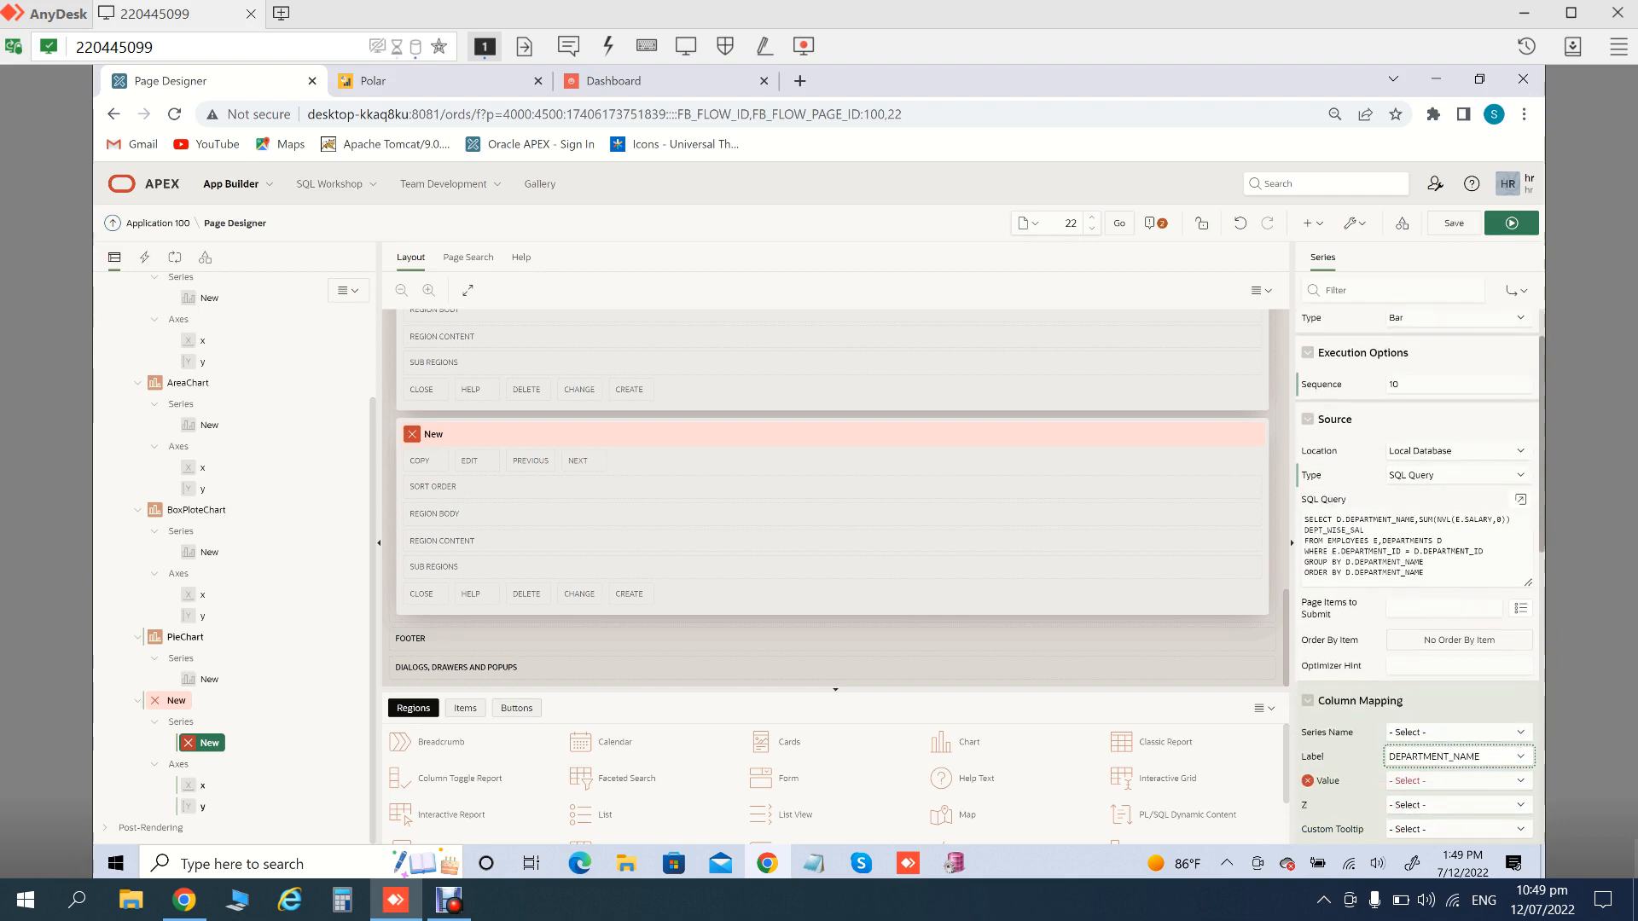
{"action": "scroll", "coordinate": [1416, 575], "scroll_direction": "down", "scroll_amount": 2}
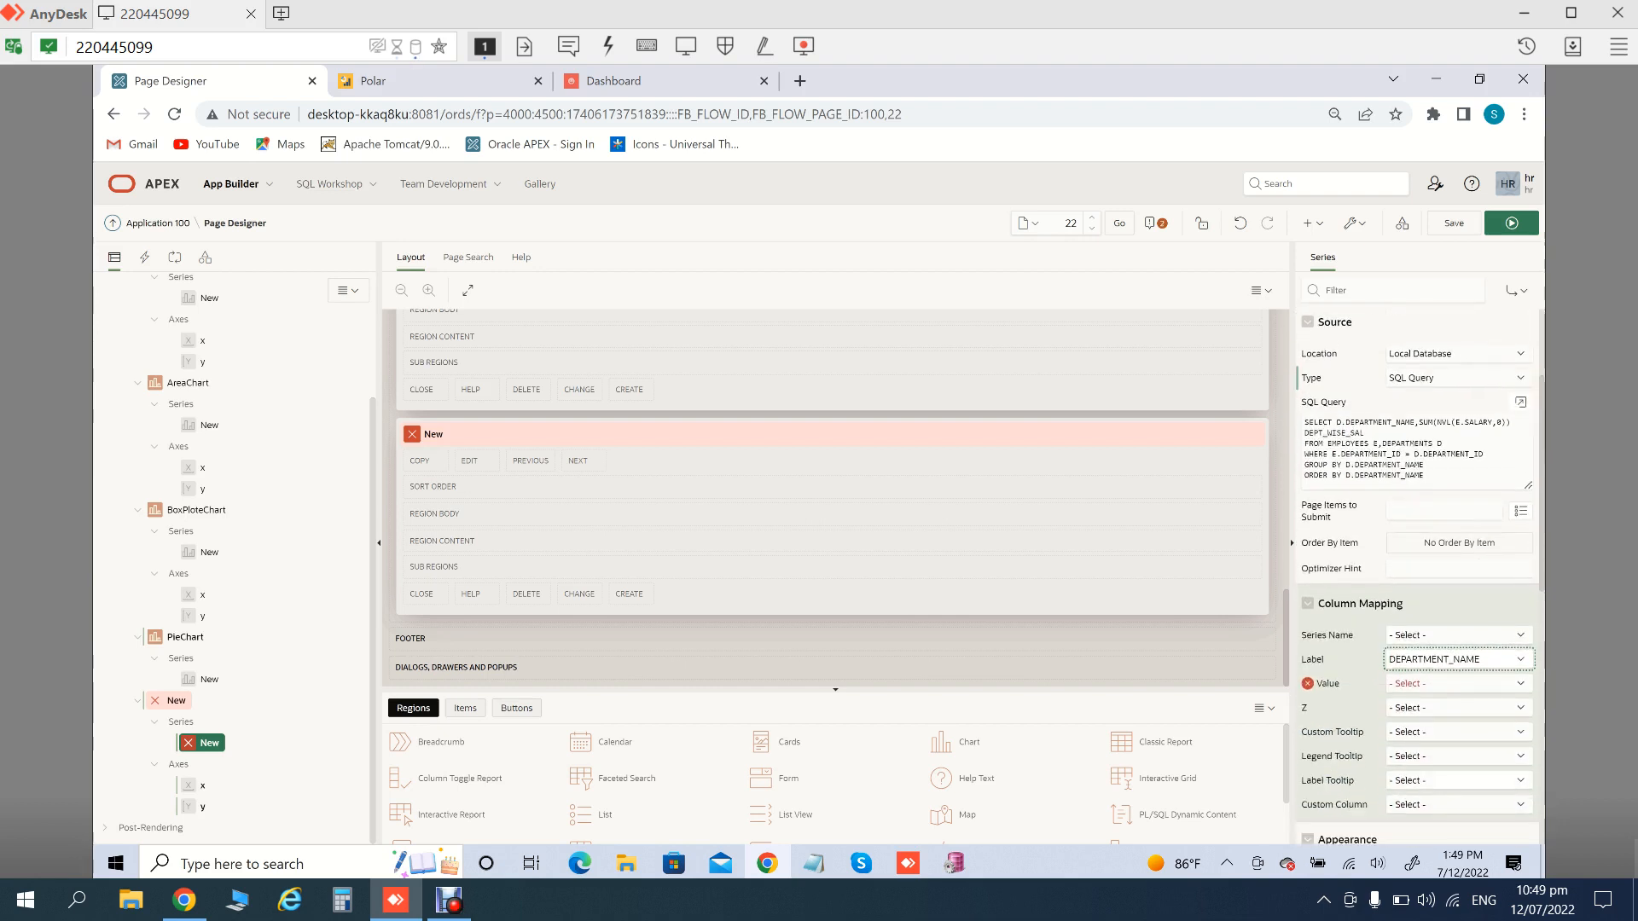
{"action": "left_click", "coordinate": [1459, 684]}
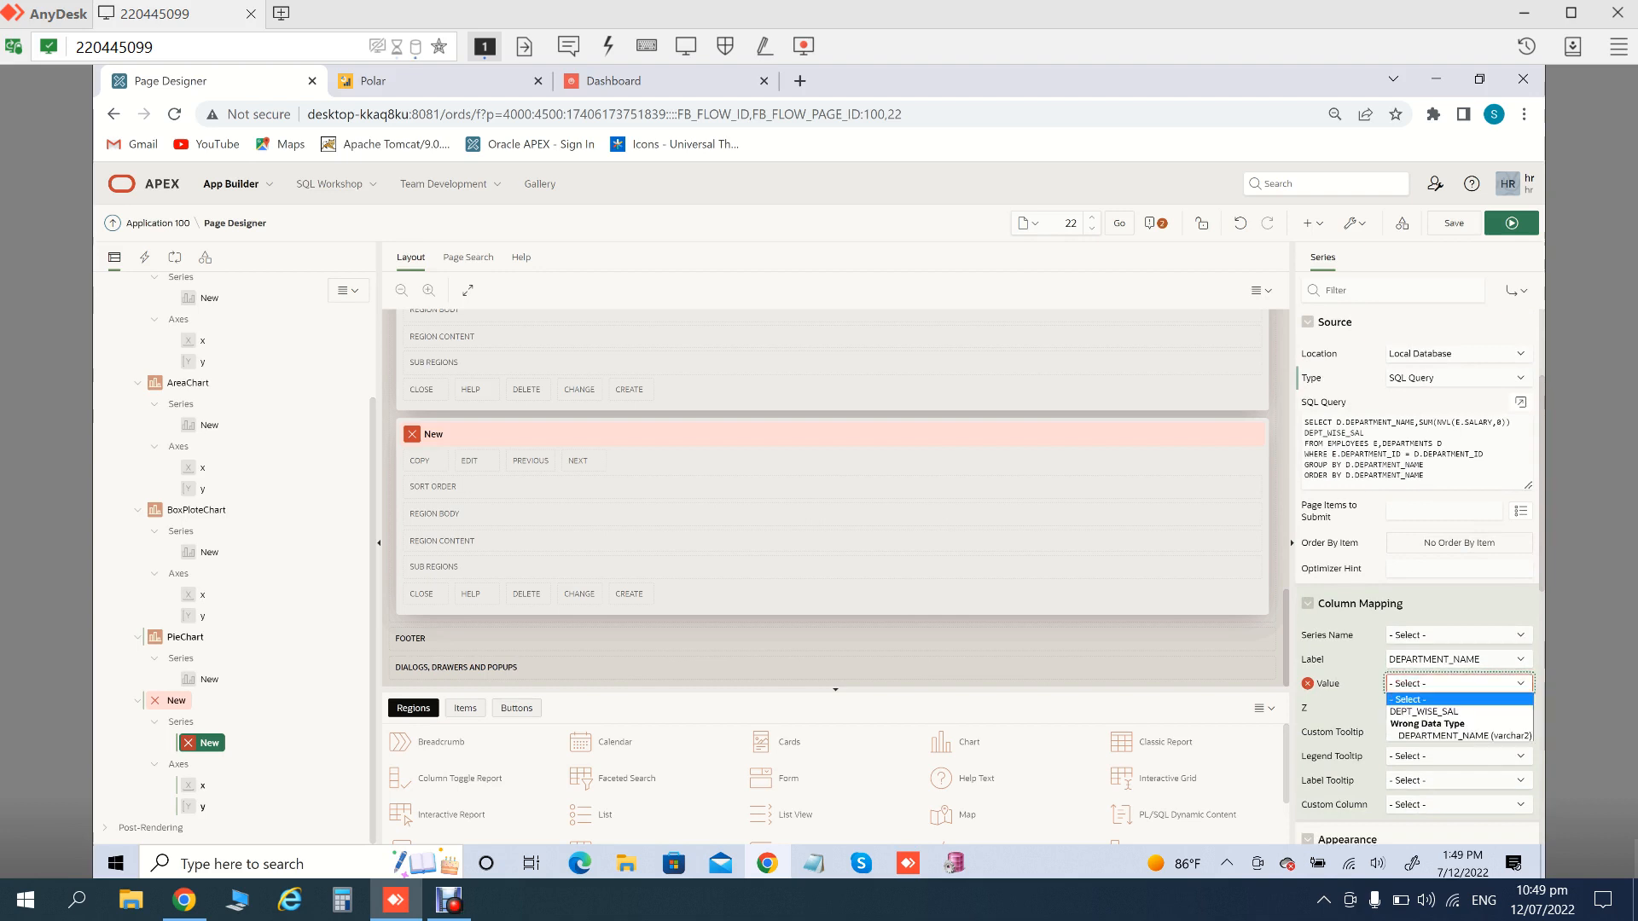
{"action": "left_click", "coordinate": [1424, 711]}
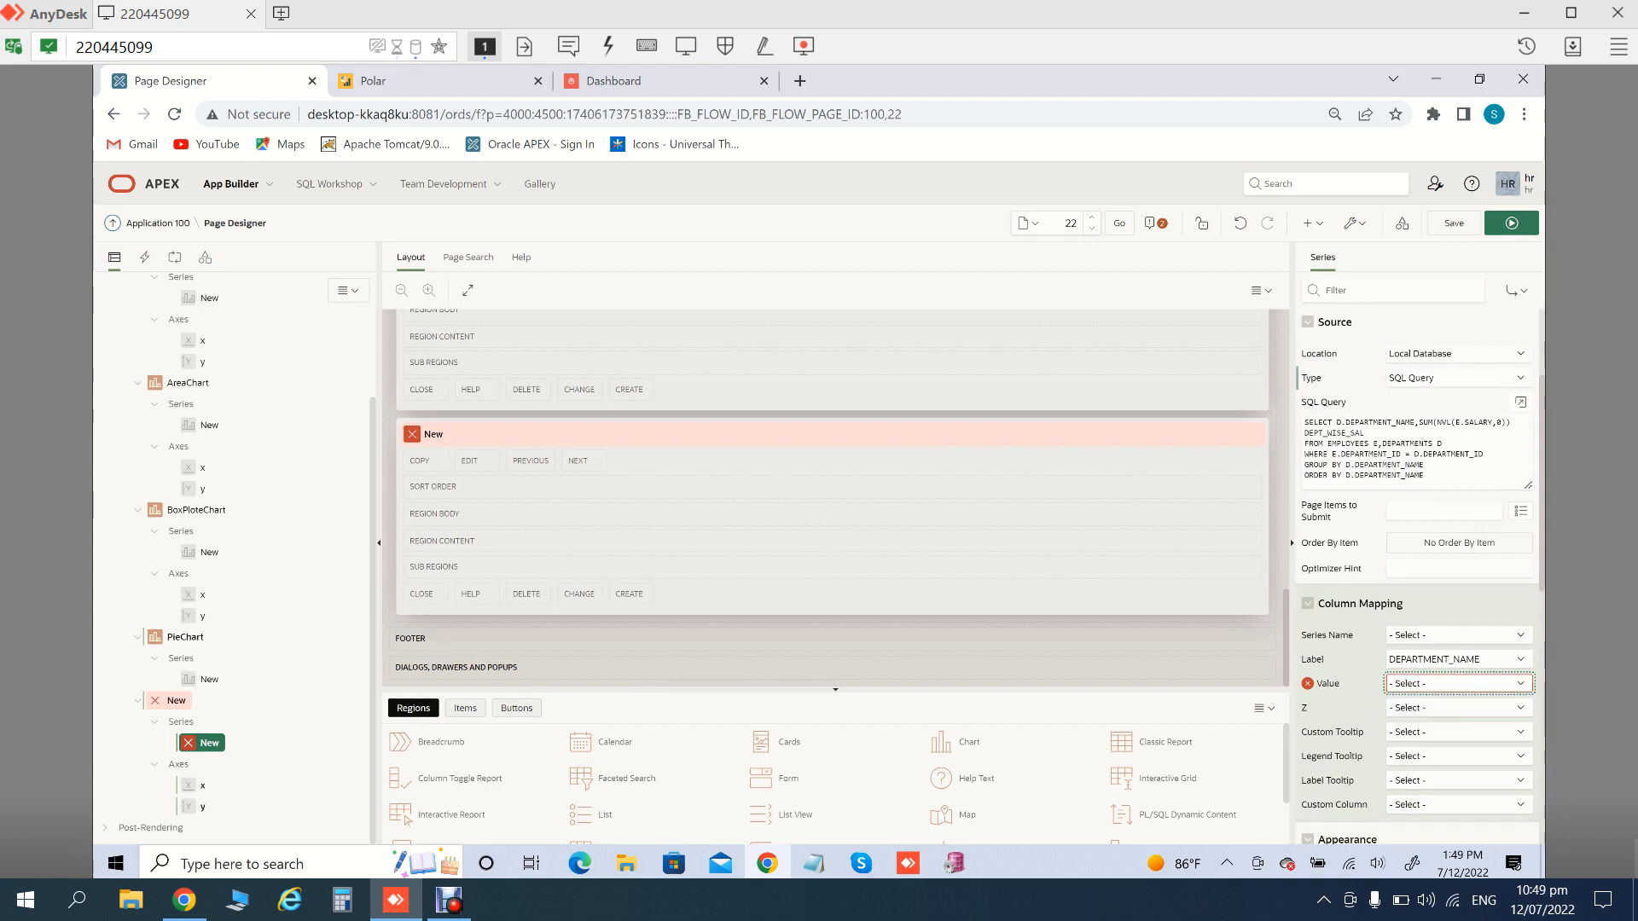
{"action": "left_click", "coordinate": [1453, 224]}
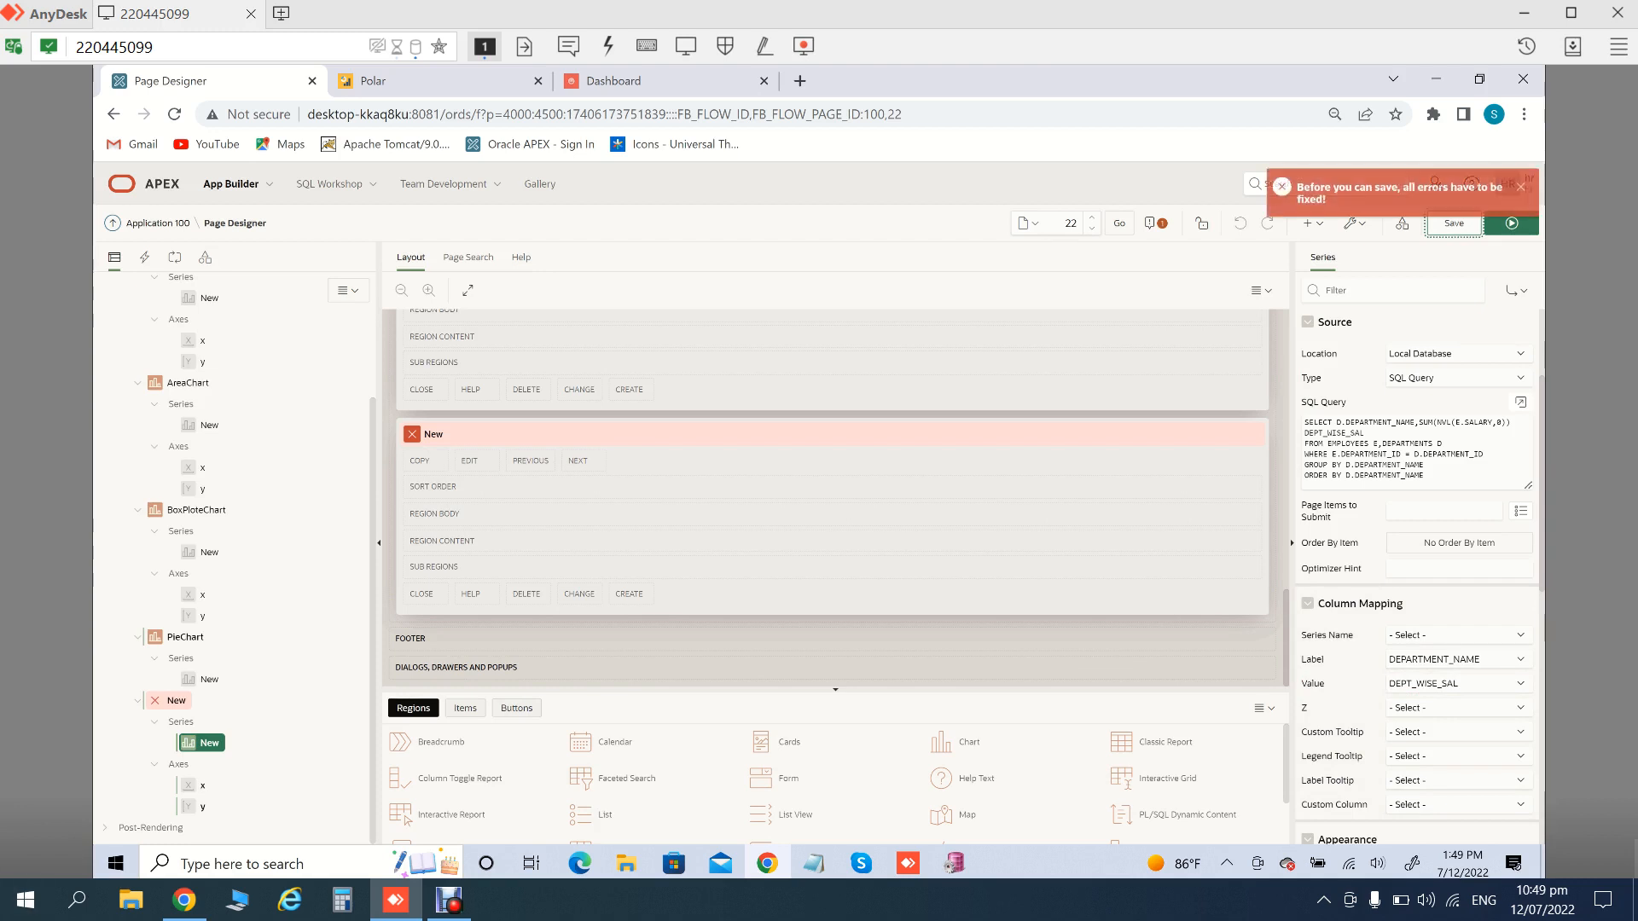
Set the chart region's source to SQL Query and paste the same salary query
{"action": "left_click", "coordinate": [175, 701]}
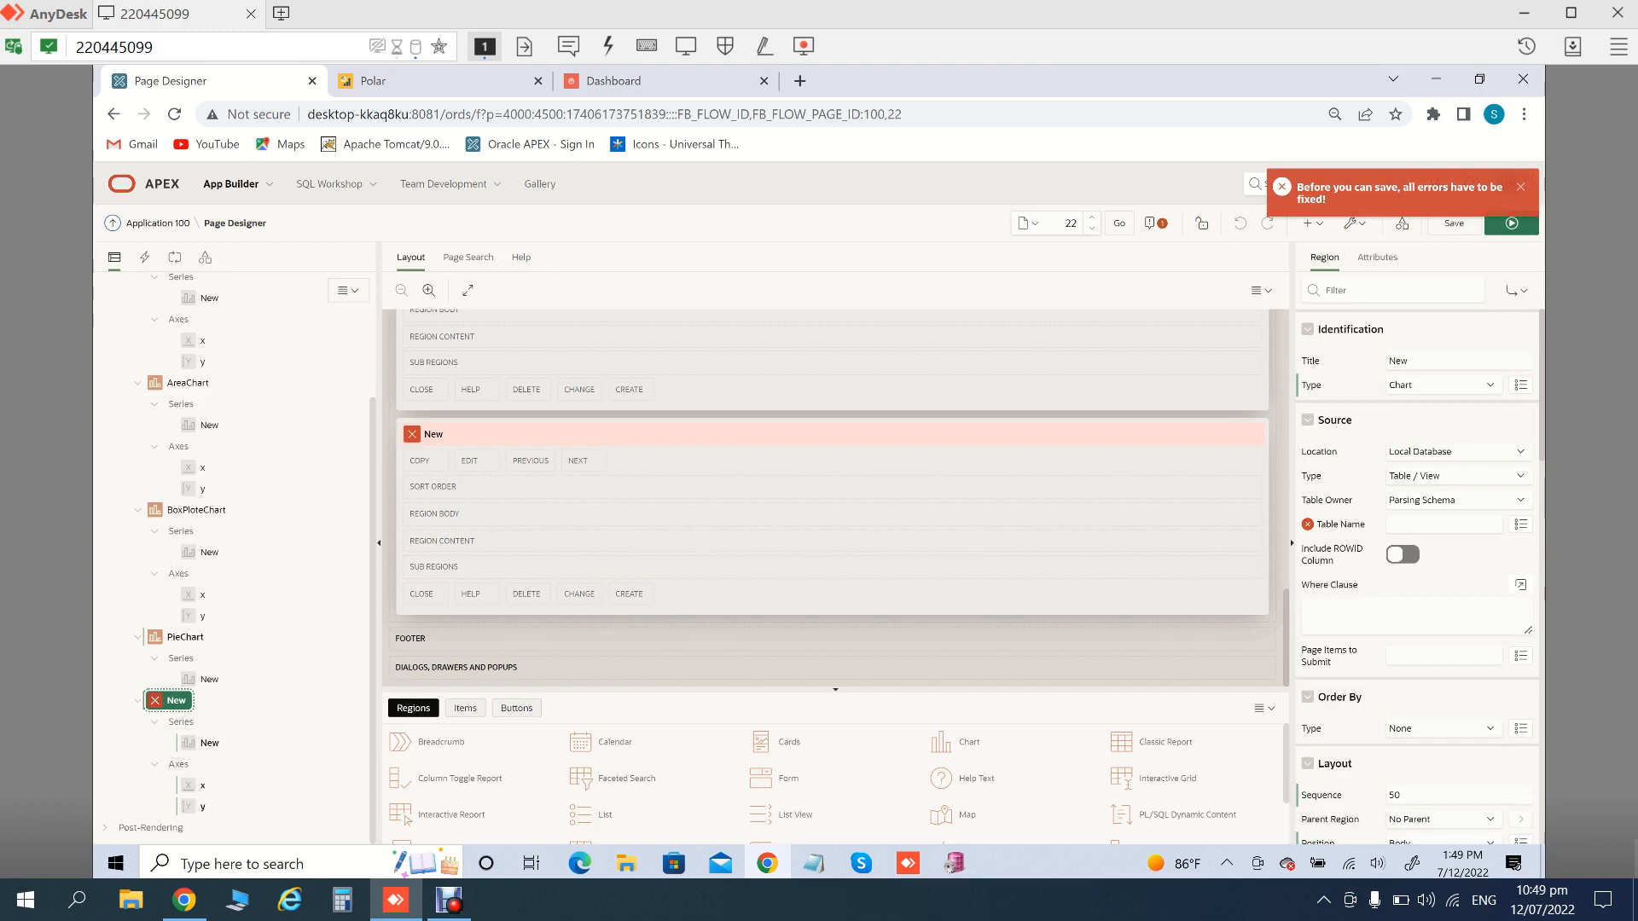
{"action": "left_click", "coordinate": [1459, 476]}
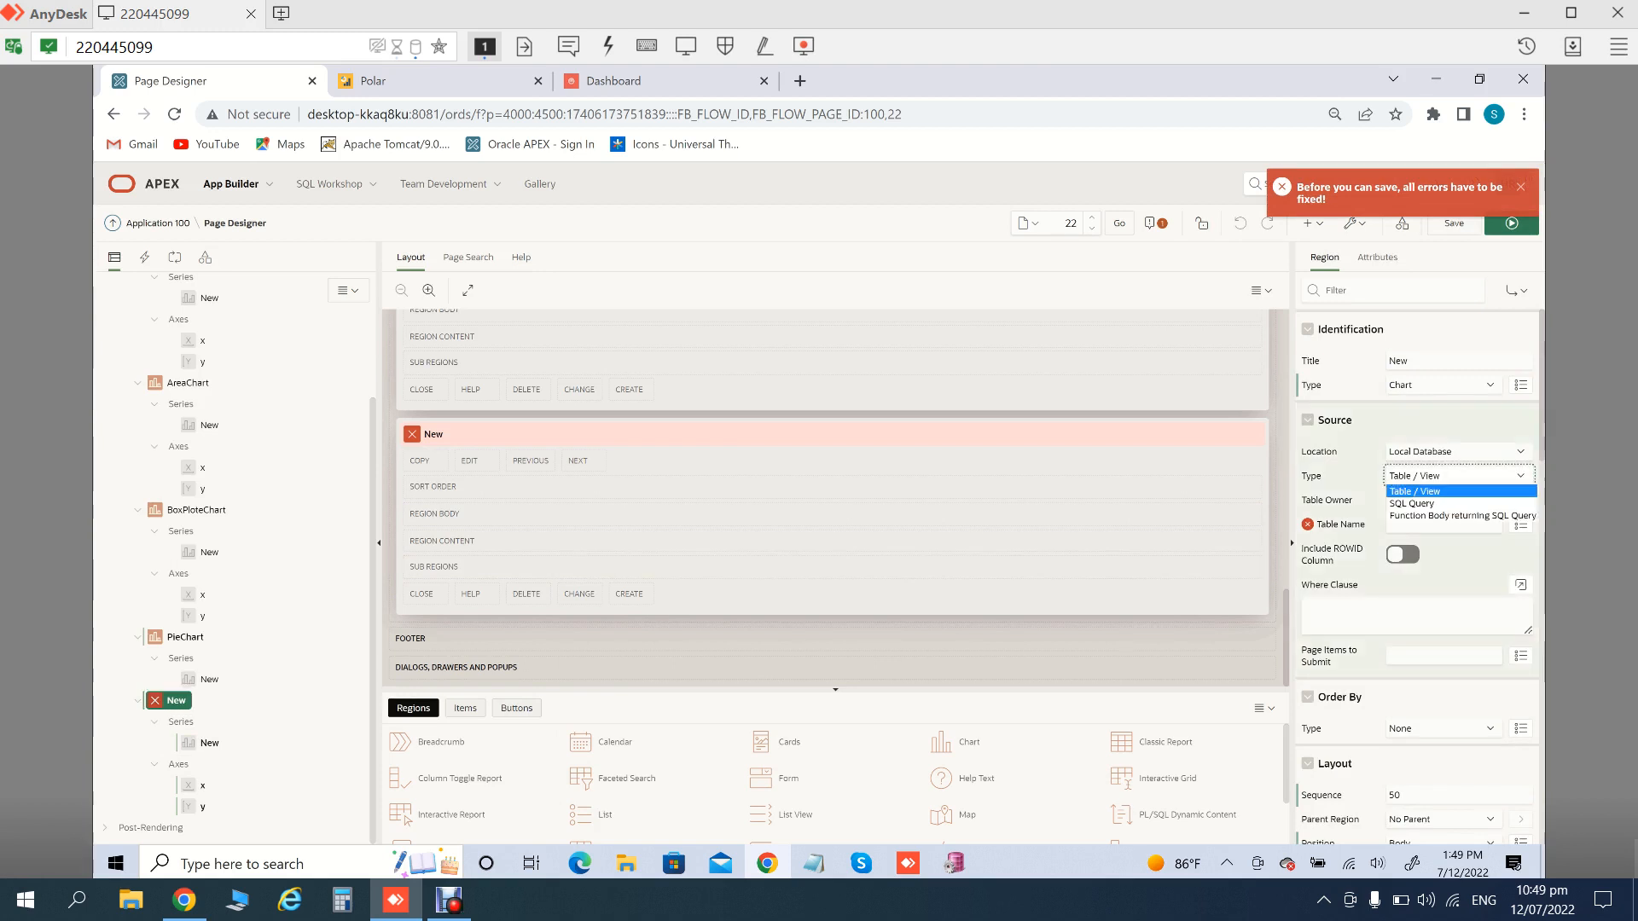
{"action": "left_click", "coordinate": [1413, 505]}
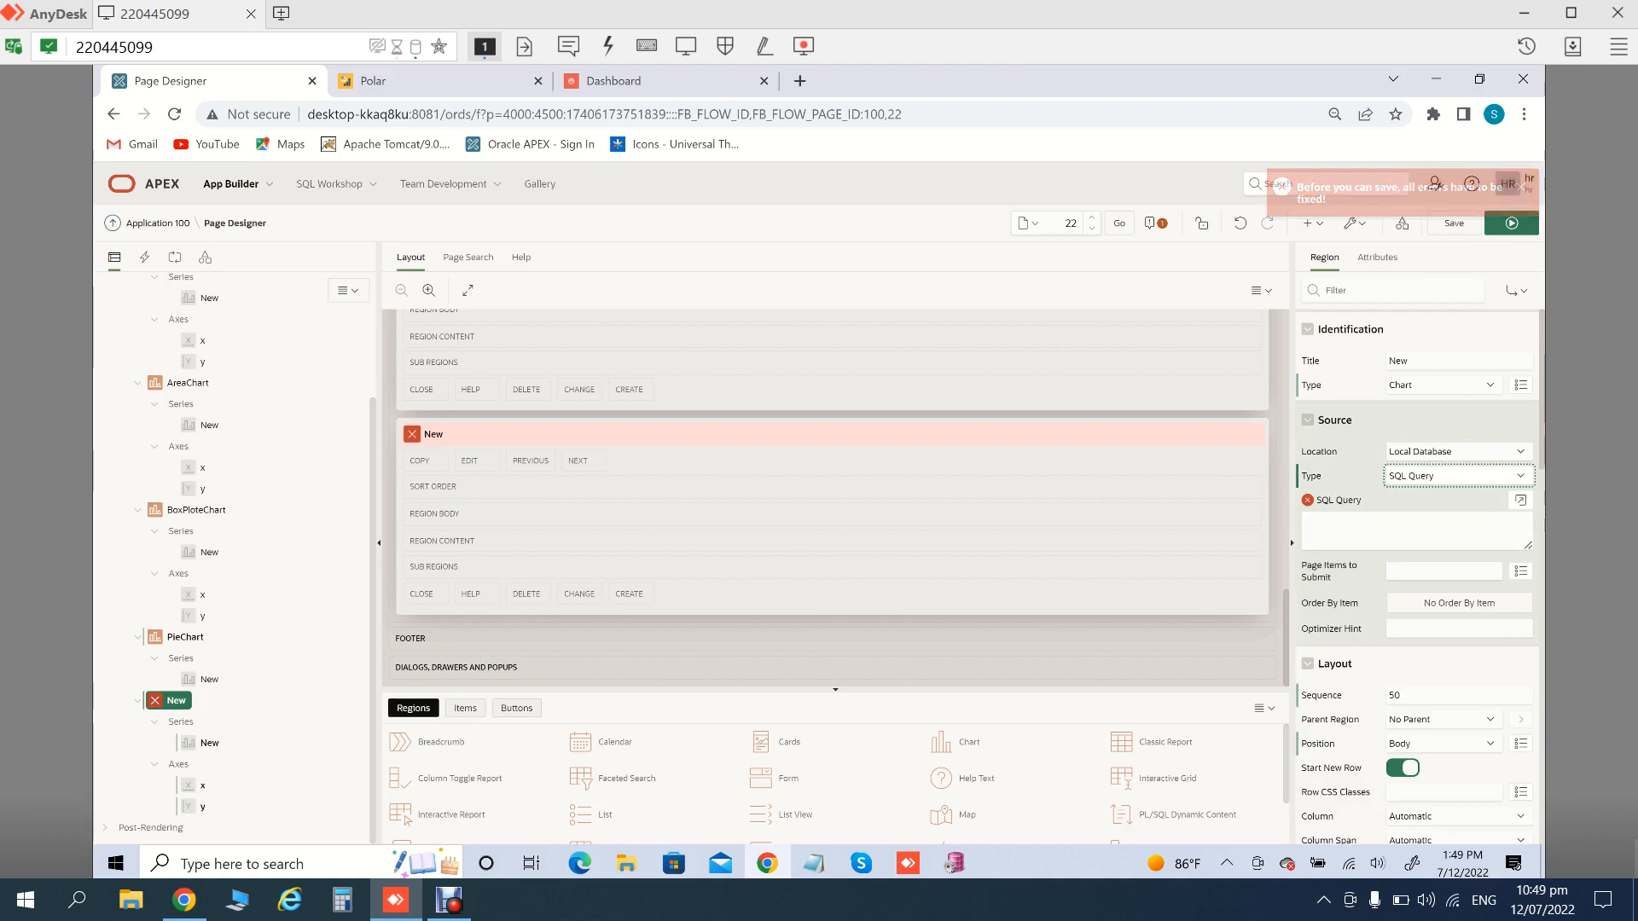
{"action": "left_click", "coordinate": [1416, 531]}
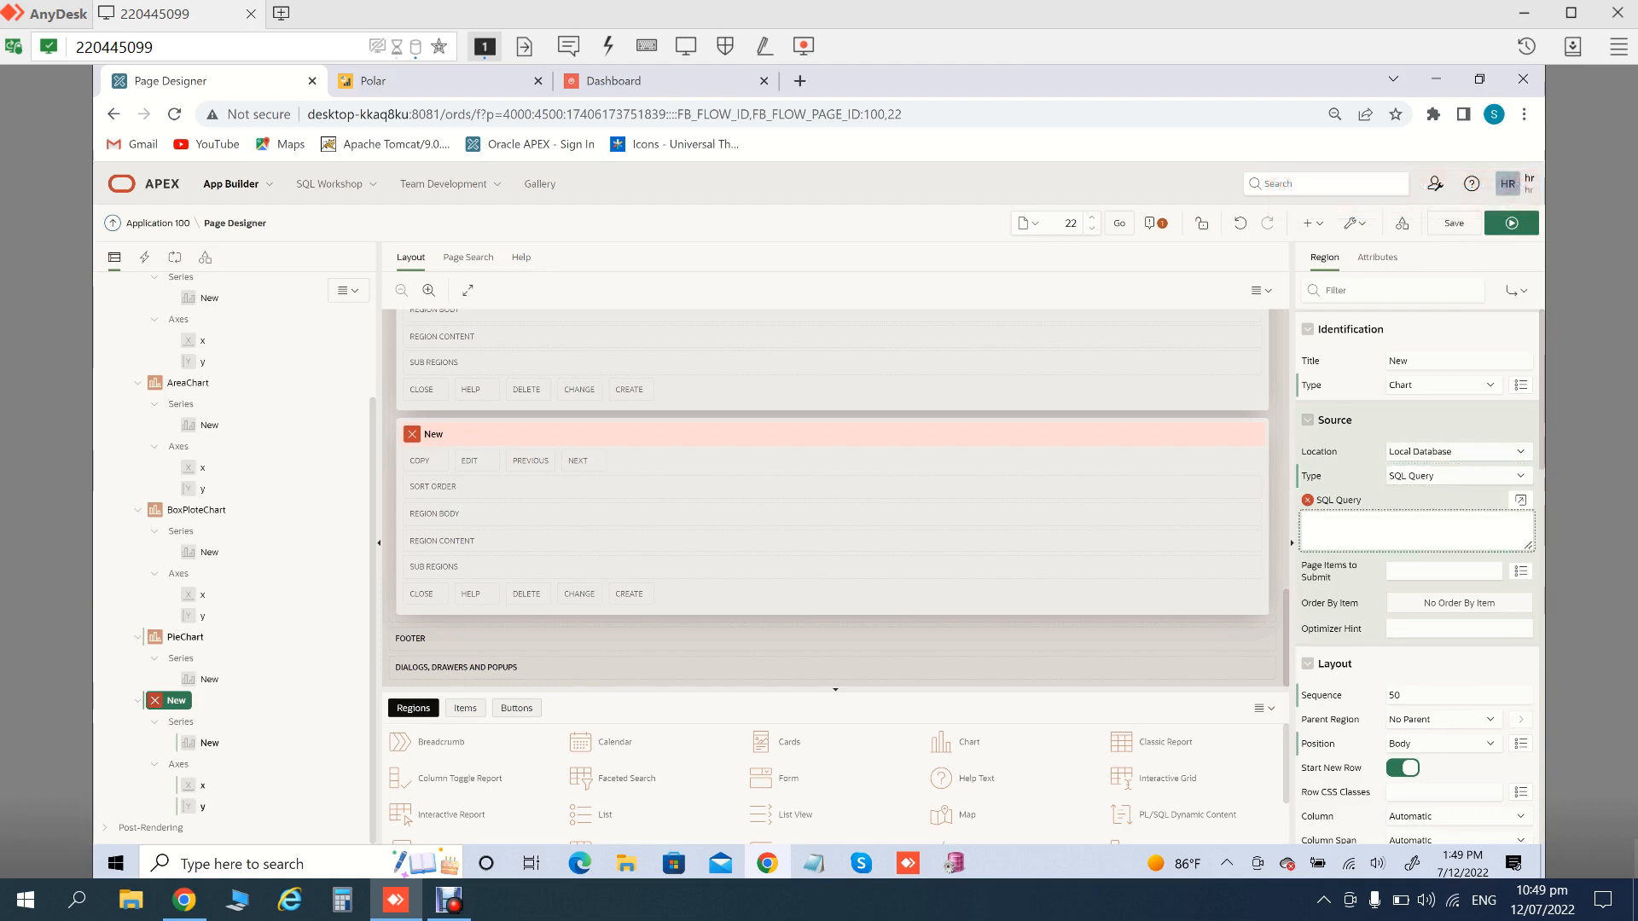
{"action": "key", "text": "ctrl+v"}
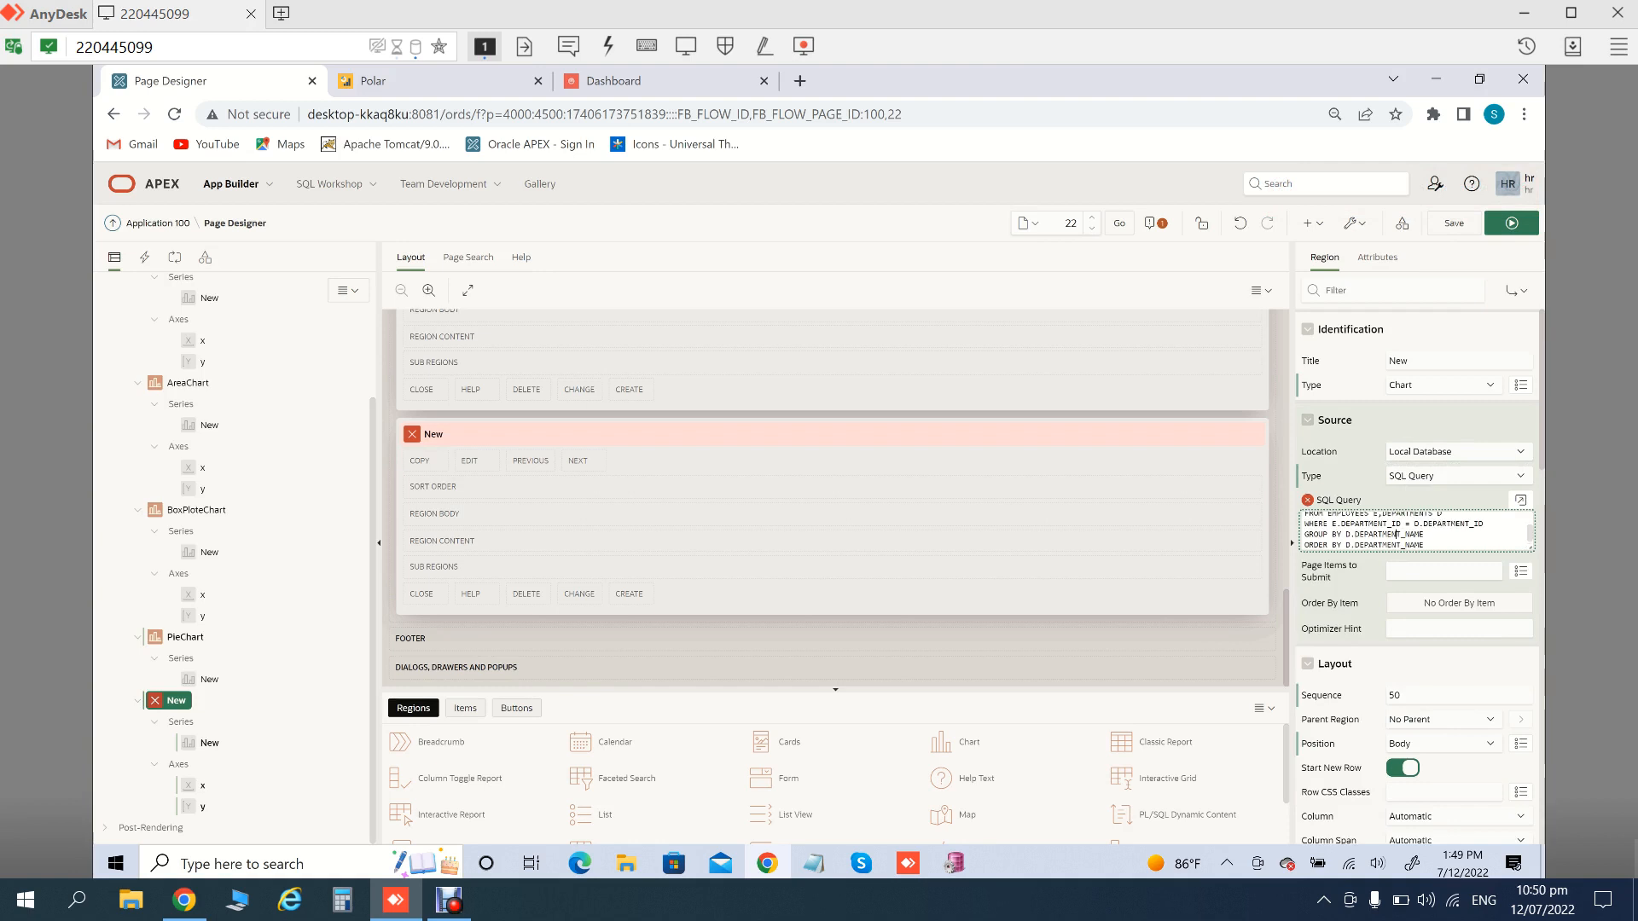
{"action": "left_click", "coordinate": [1451, 453]}
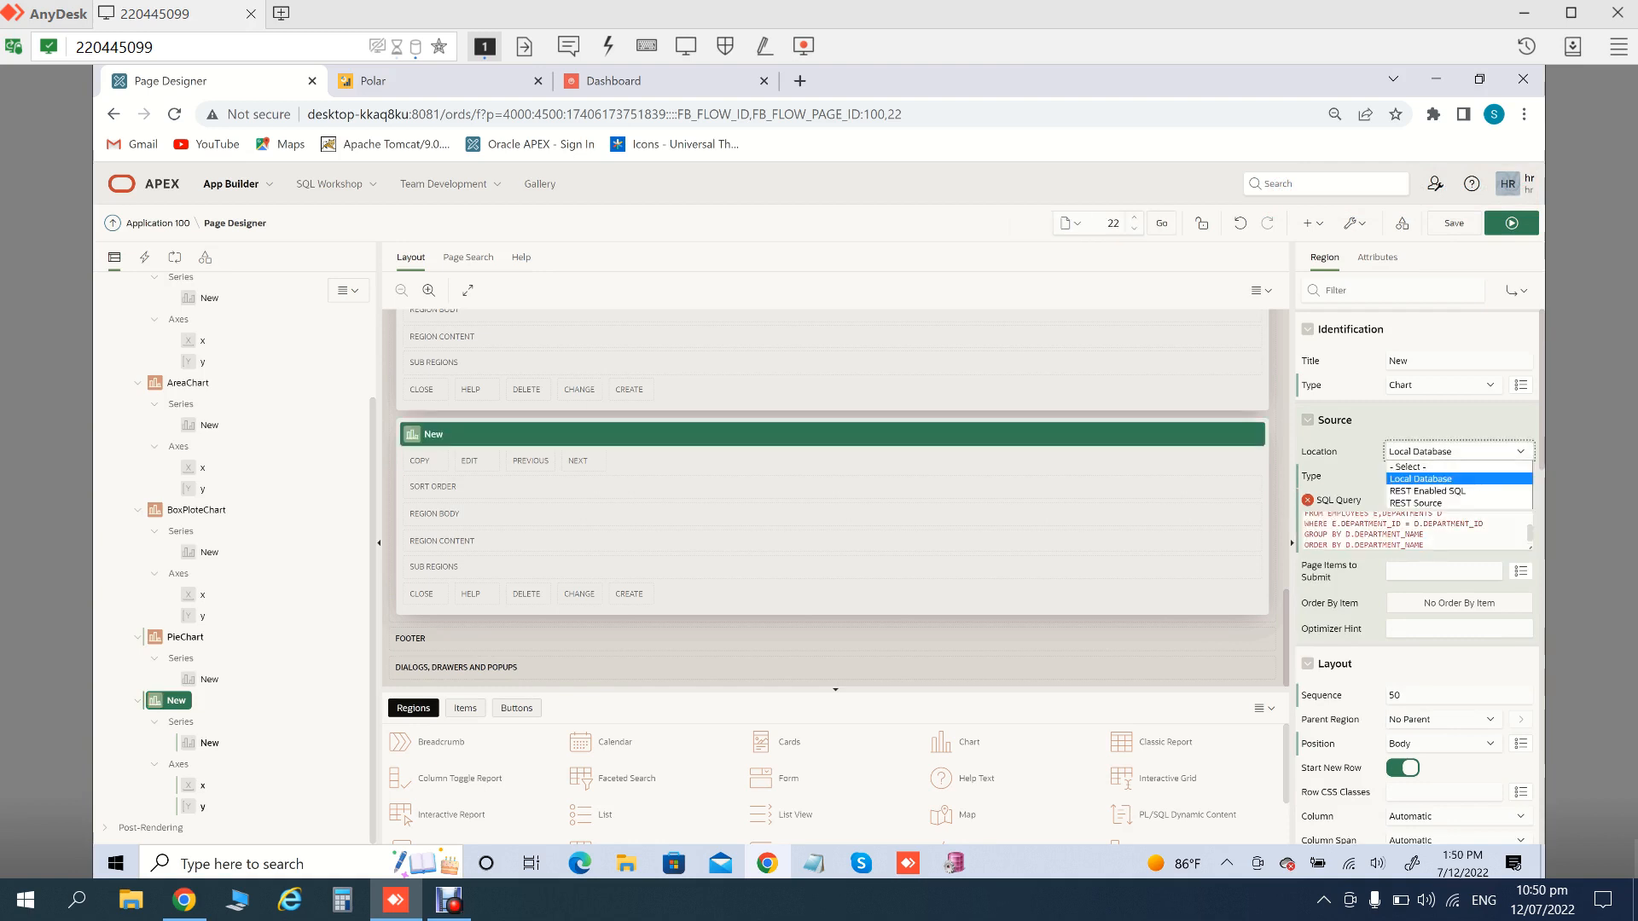
{"action": "left_click", "coordinate": [1450, 452]}
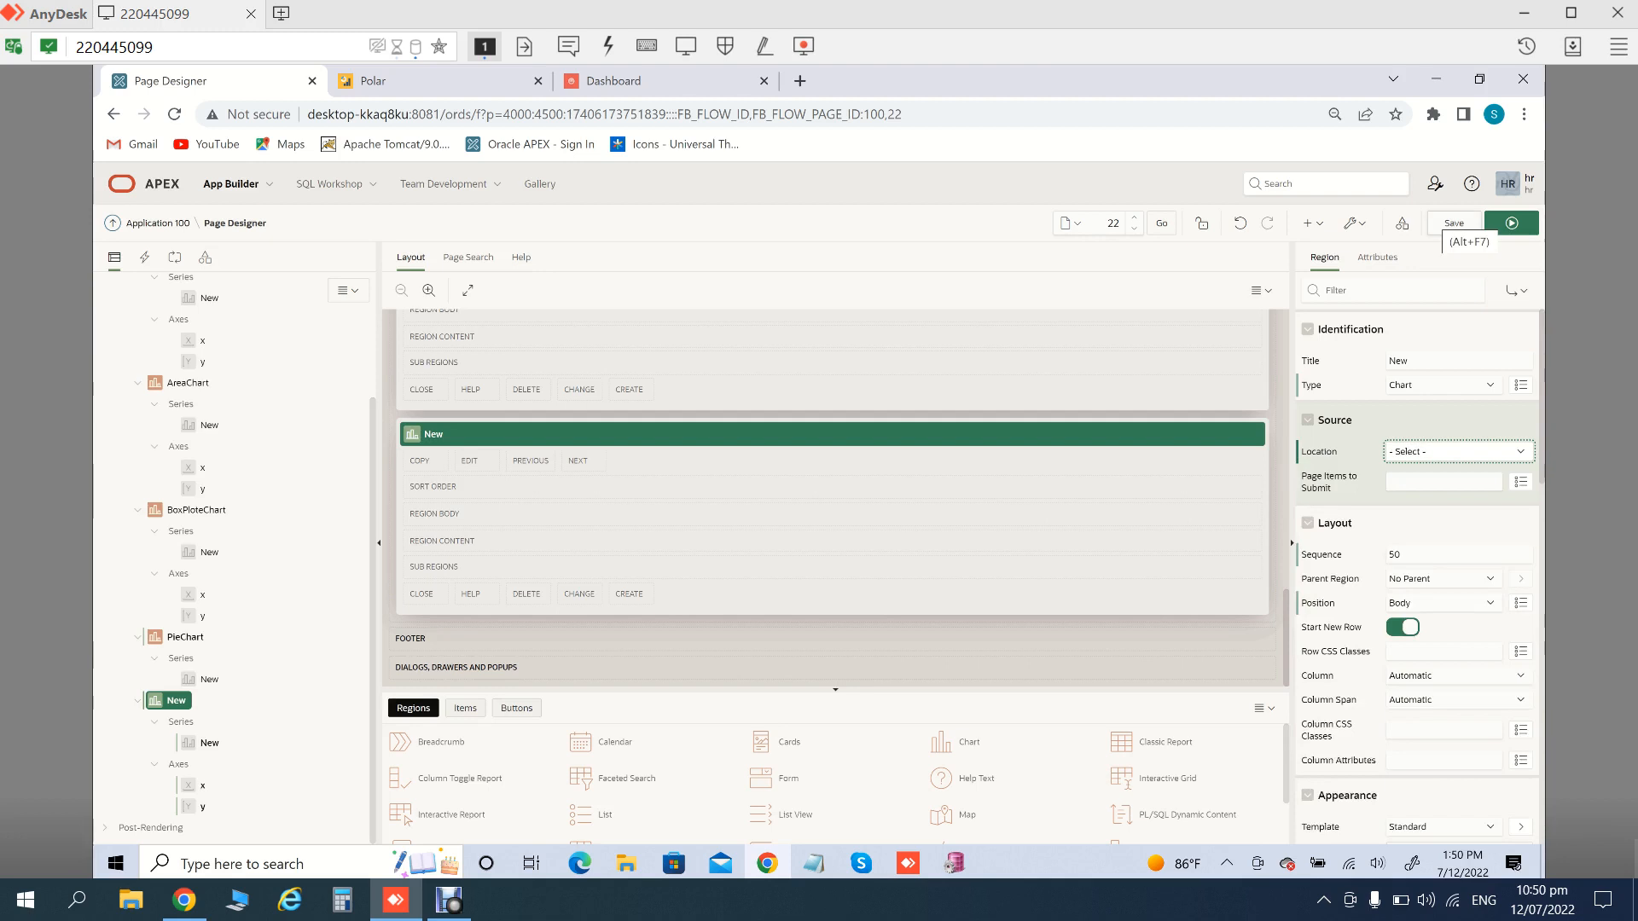
Save and run the page, scrolling the Dashboard to the new department salary polar chart
{"action": "left_click", "coordinate": [1453, 223]}
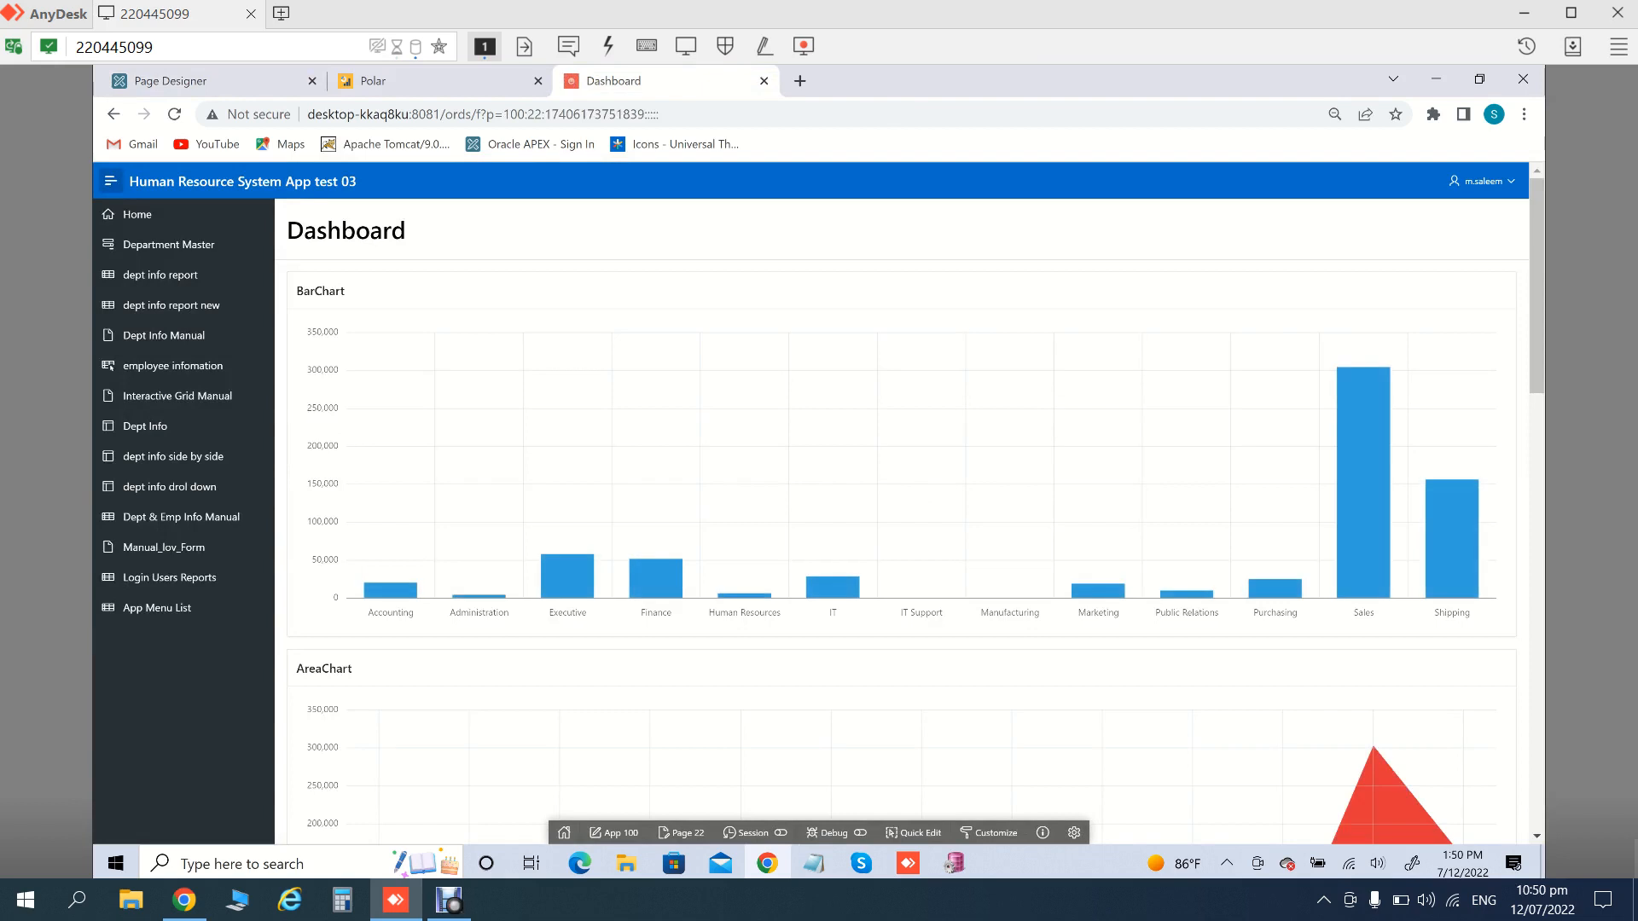
{"action": "scroll", "coordinate": [901, 529], "scroll_direction": "down", "scroll_amount": 2}
{"action": "scroll", "coordinate": [901, 529], "scroll_direction": "up", "scroll_amount": 2}
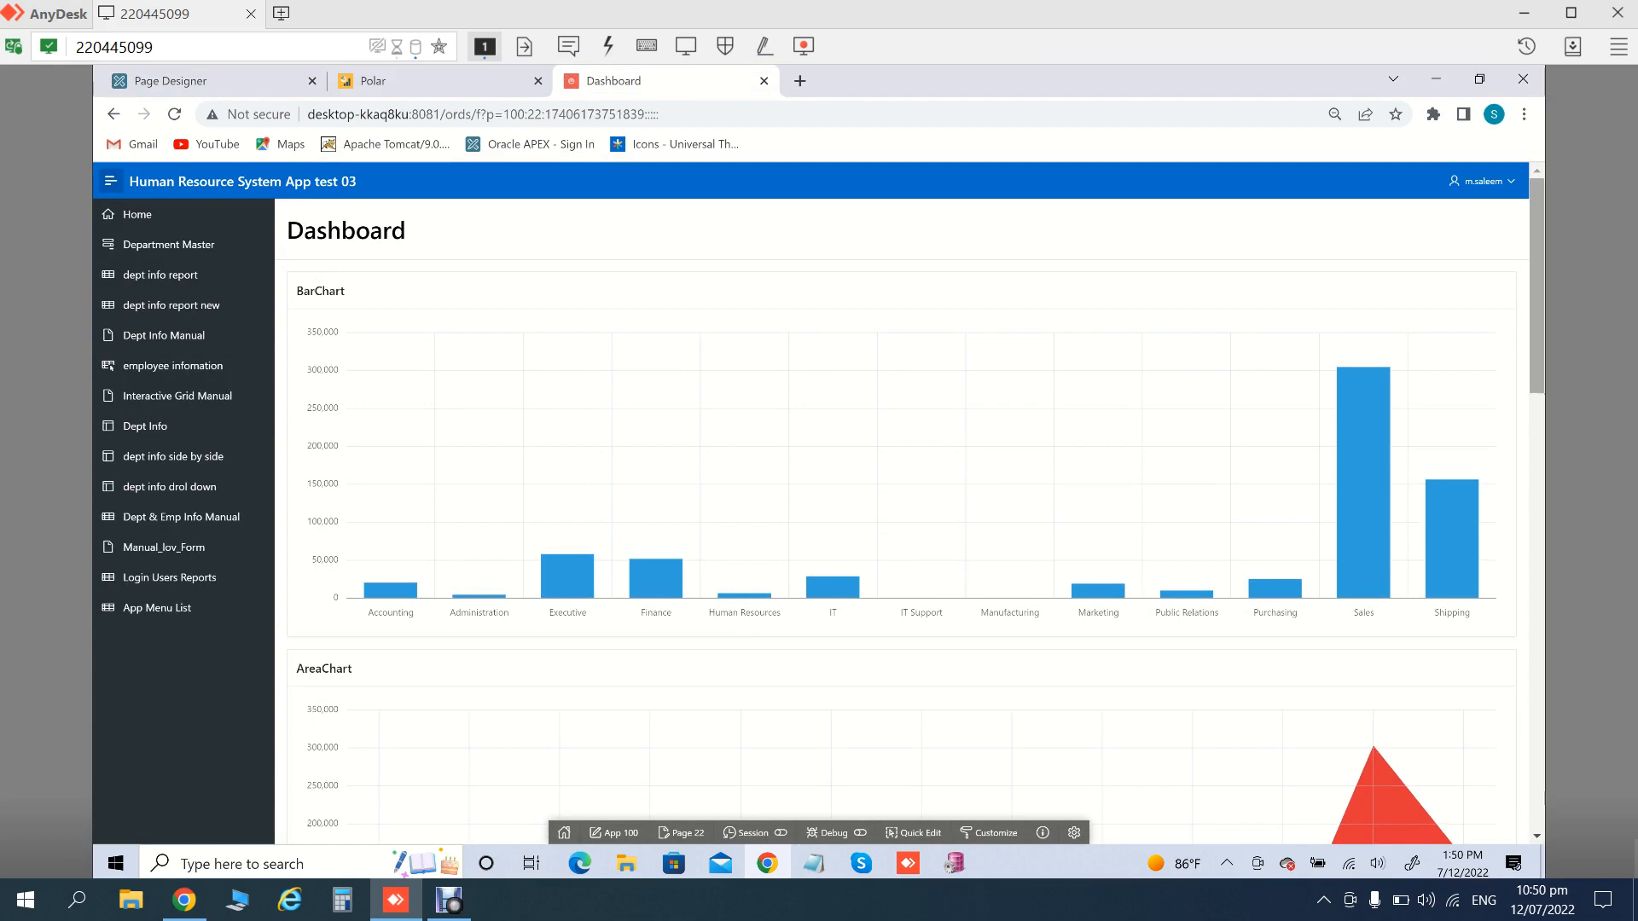
{"action": "scroll", "coordinate": [901, 512], "scroll_direction": "down", "scroll_amount": 1}
{"action": "scroll", "coordinate": [909, 529], "scroll_direction": "down", "scroll_amount": 5}
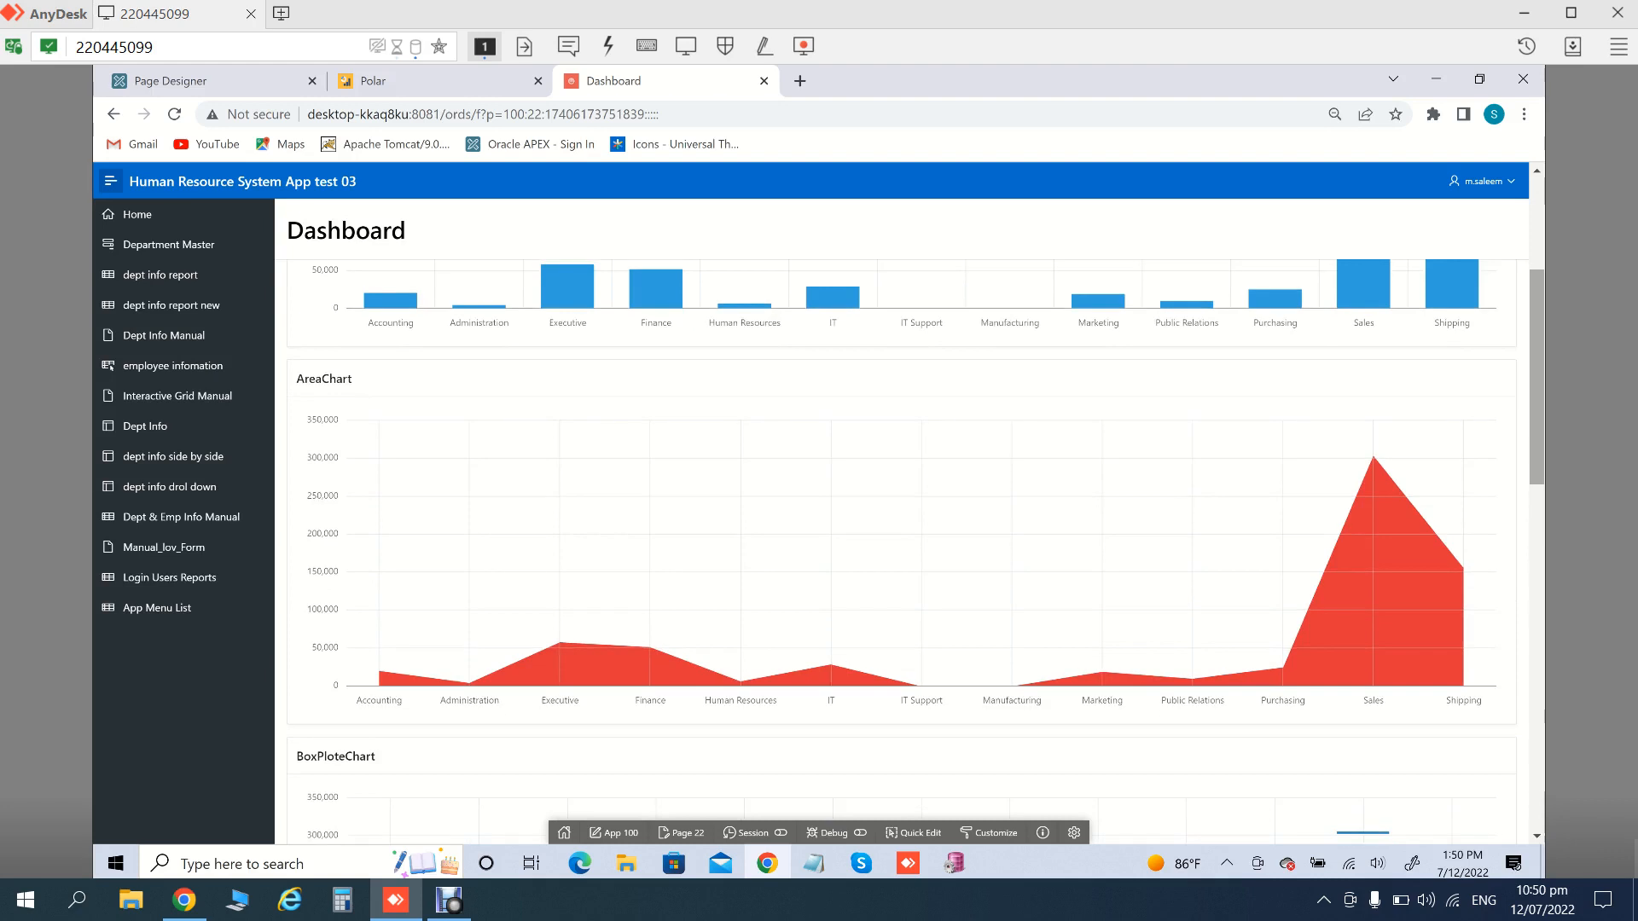
{"action": "scroll", "coordinate": [908, 528], "scroll_direction": "down", "scroll_amount": 3}
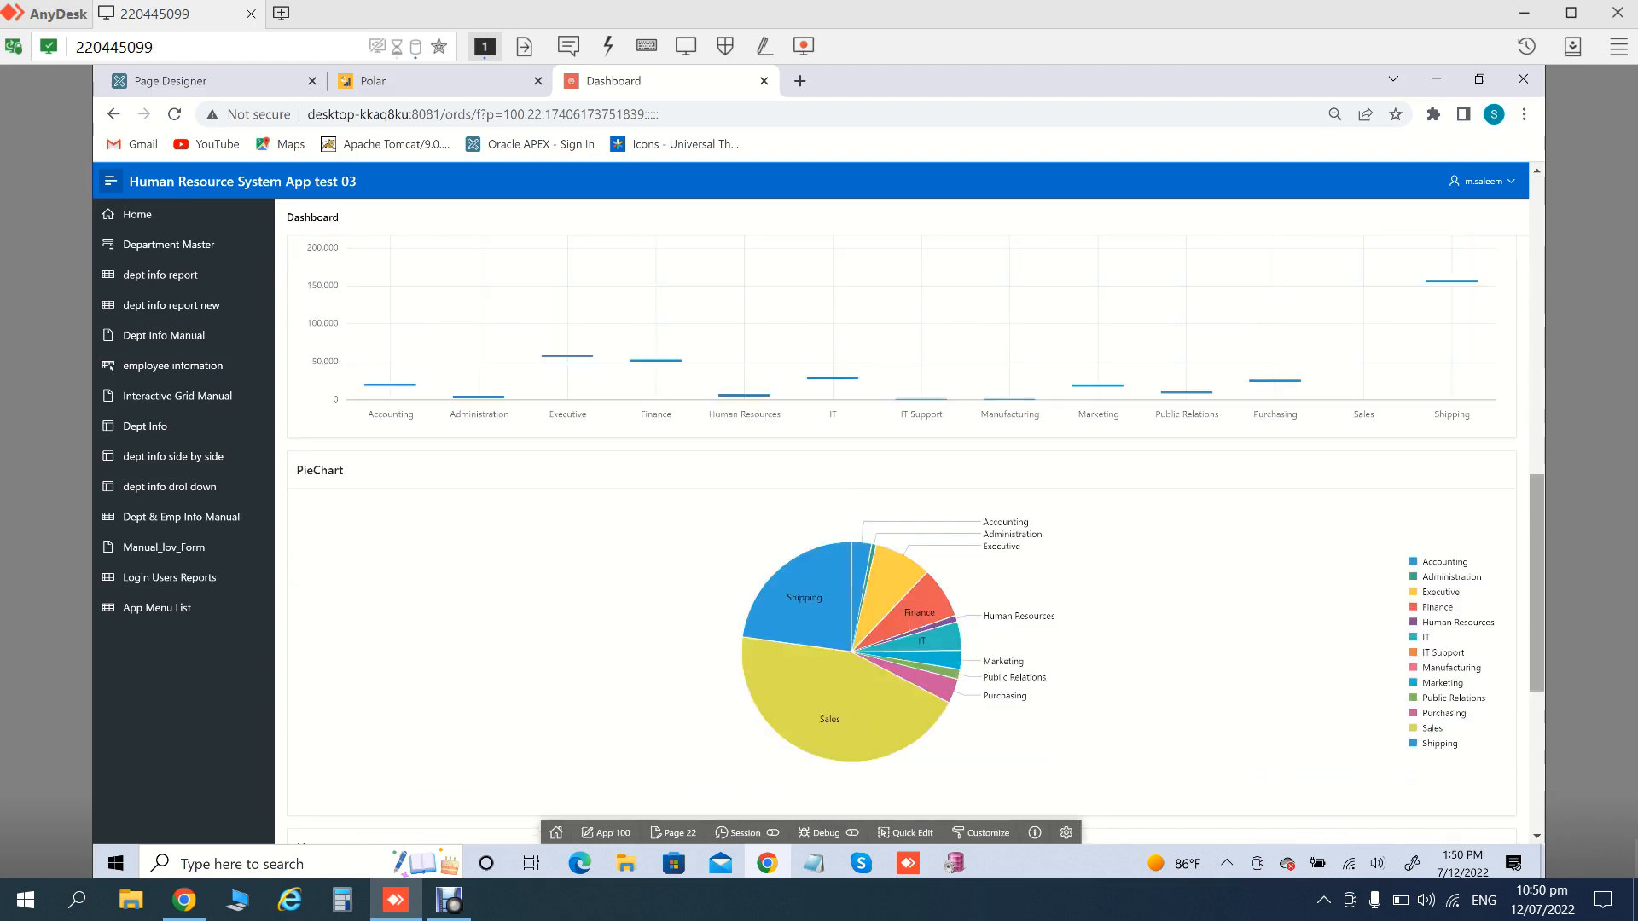
{"action": "scroll", "coordinate": [909, 529], "scroll_direction": "down", "scroll_amount": 2}
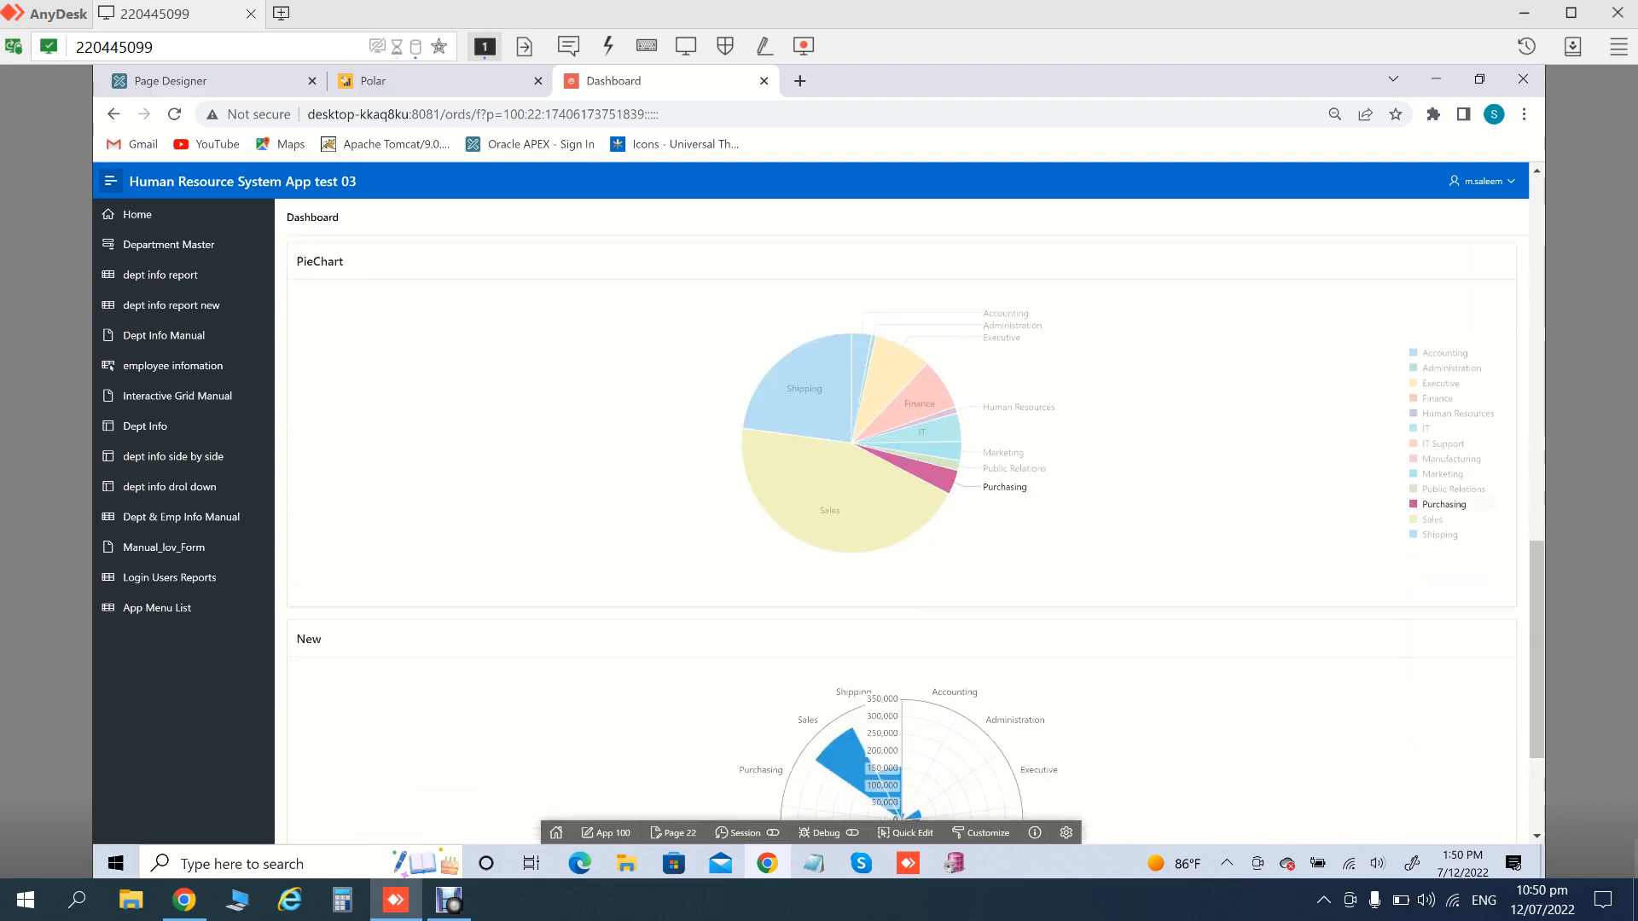
{"action": "scroll", "coordinate": [908, 529], "scroll_direction": "down", "scroll_amount": 3}
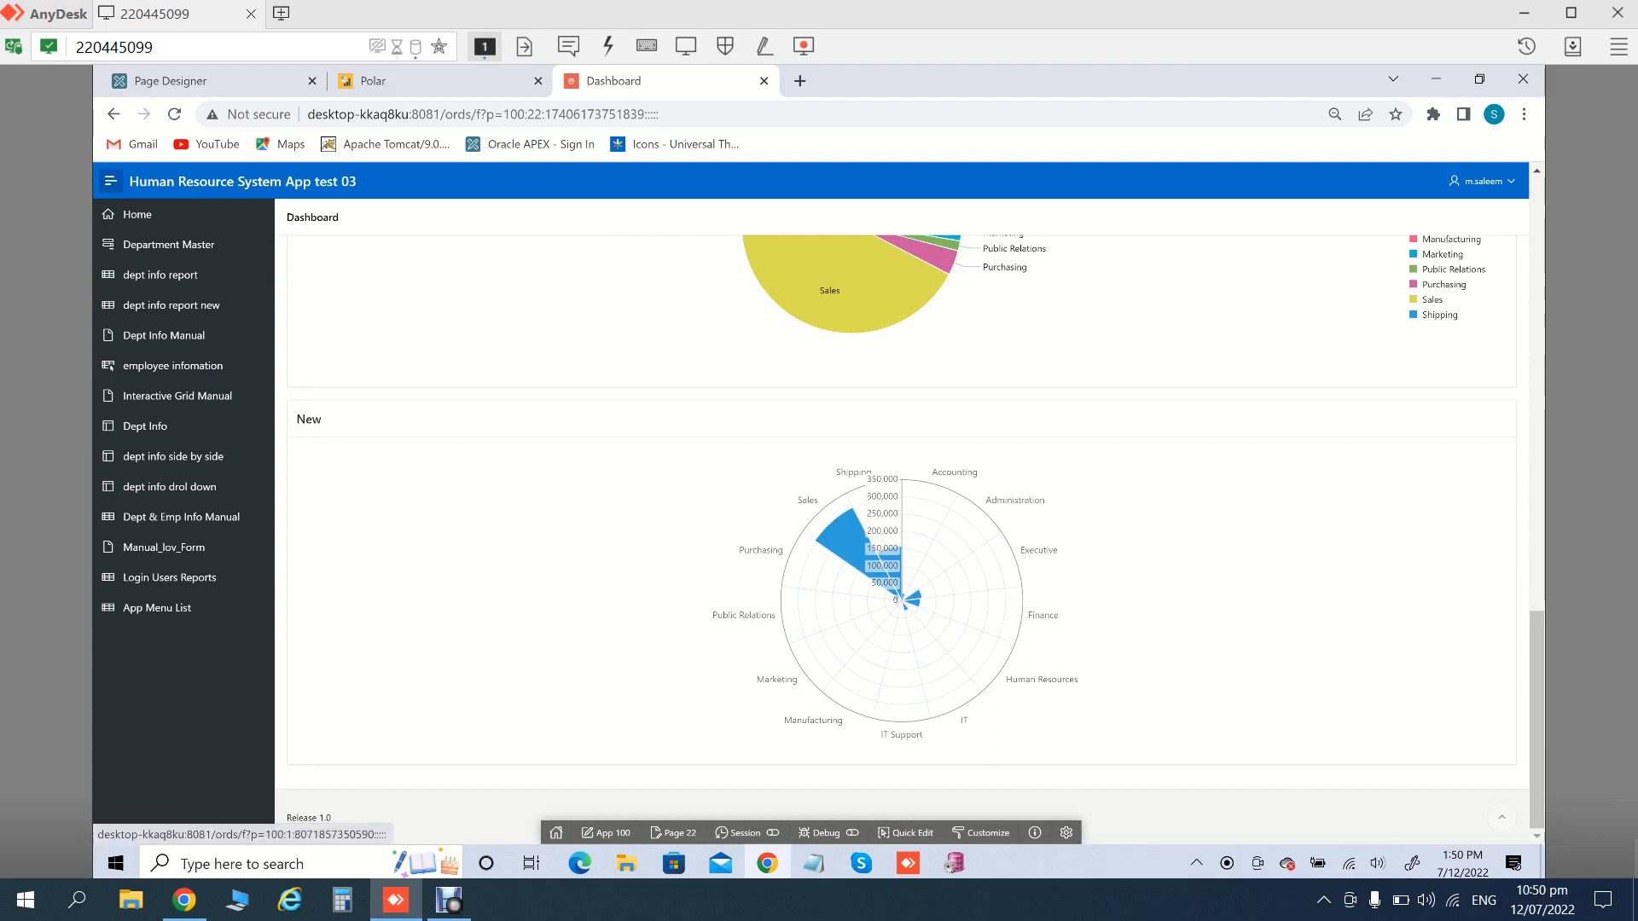
Back in Page Designer, retitle the New chart region PolarChart
{"action": "left_click", "coordinate": [170, 81]}
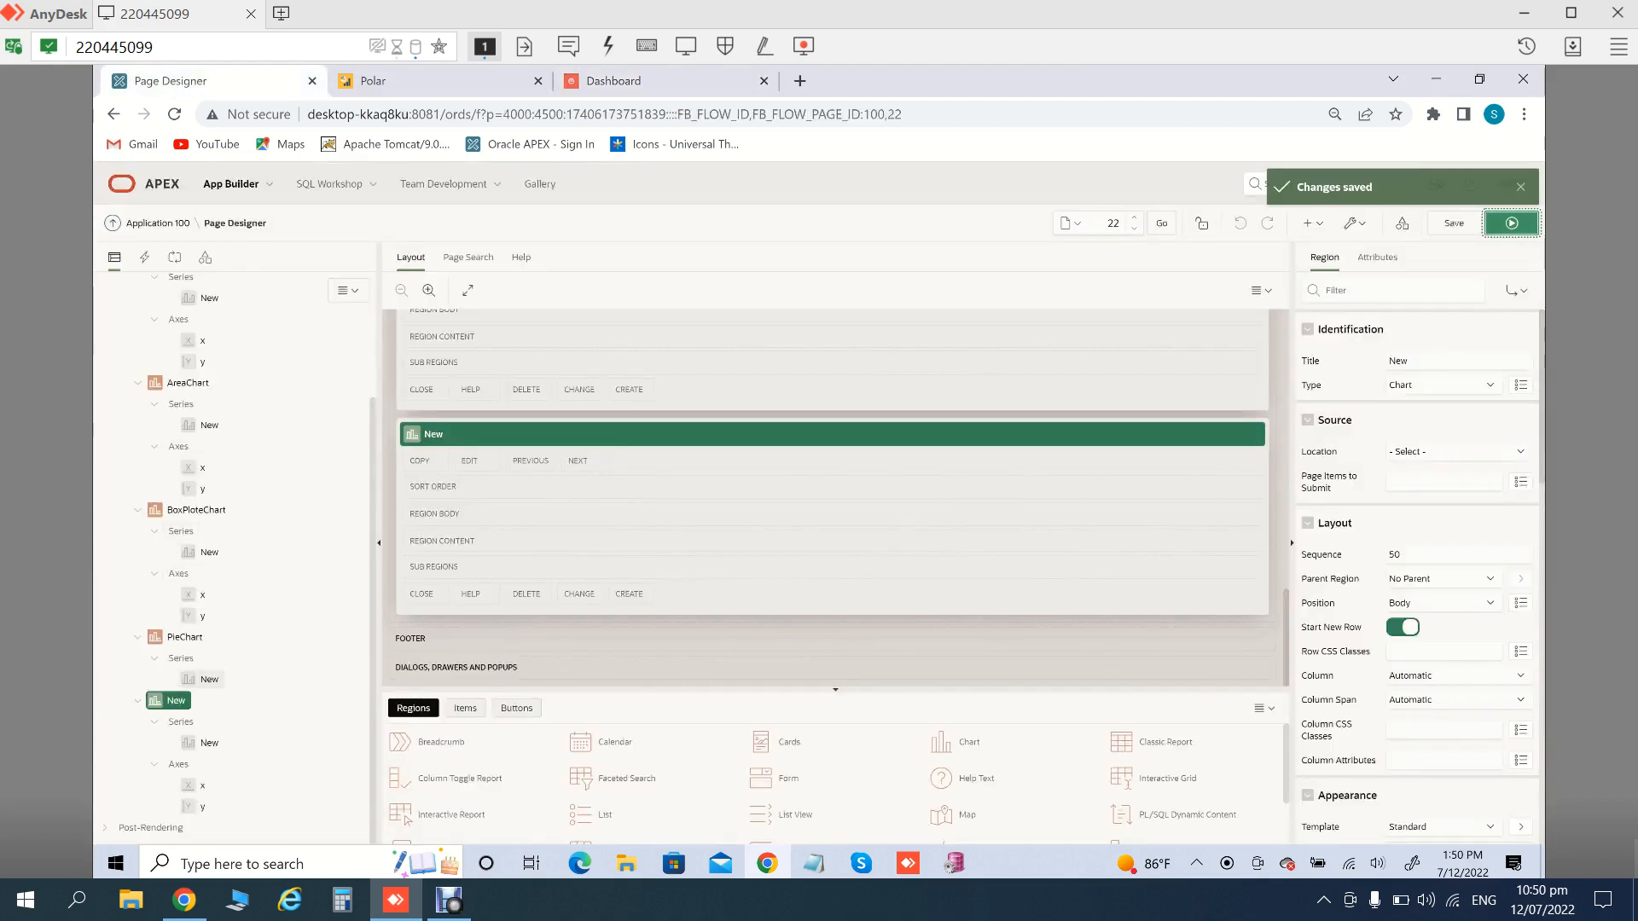
{"action": "left_click", "coordinate": [1442, 361]}
{"action": "key", "text": "ctrl+a"}
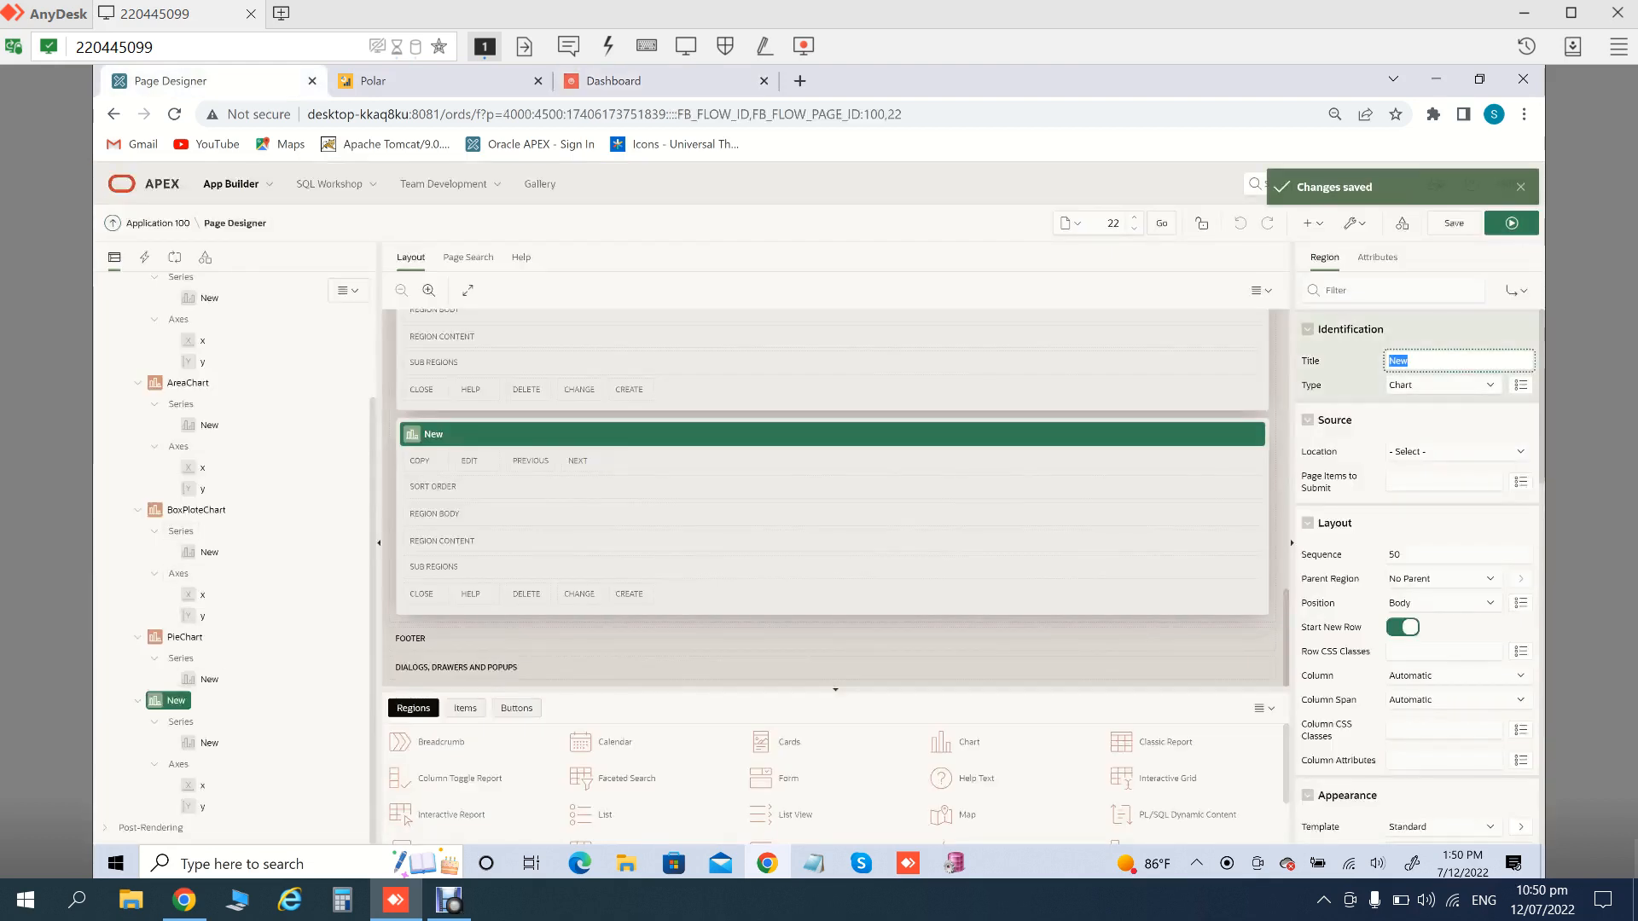
{"action": "type", "text": "P"}
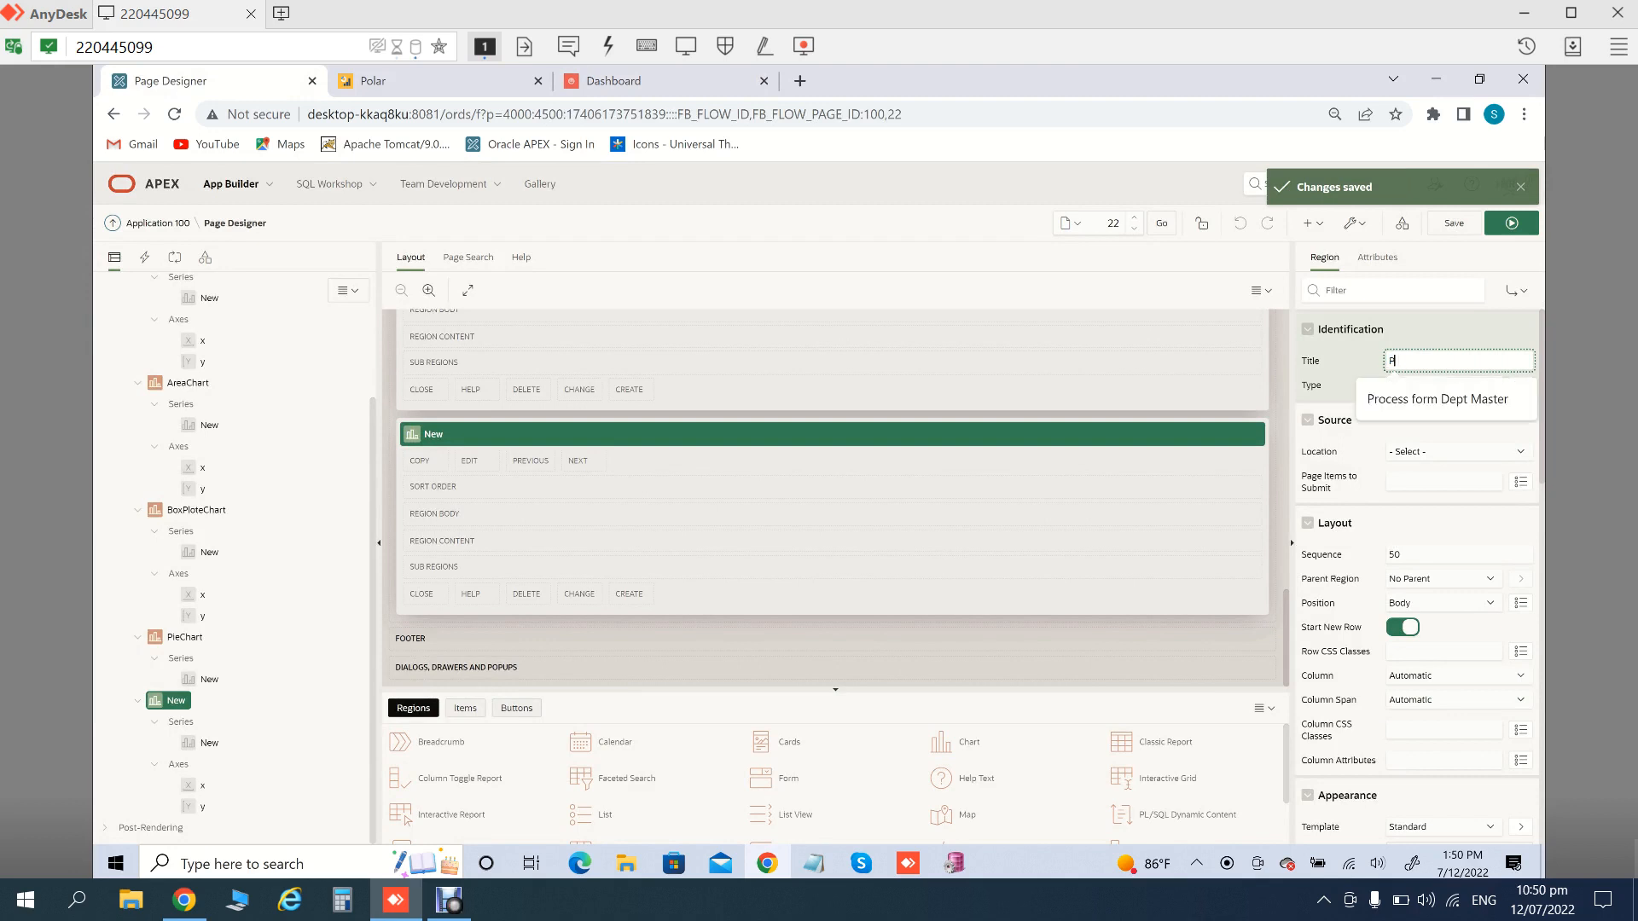
{"action": "type", "text": "olarChart"}
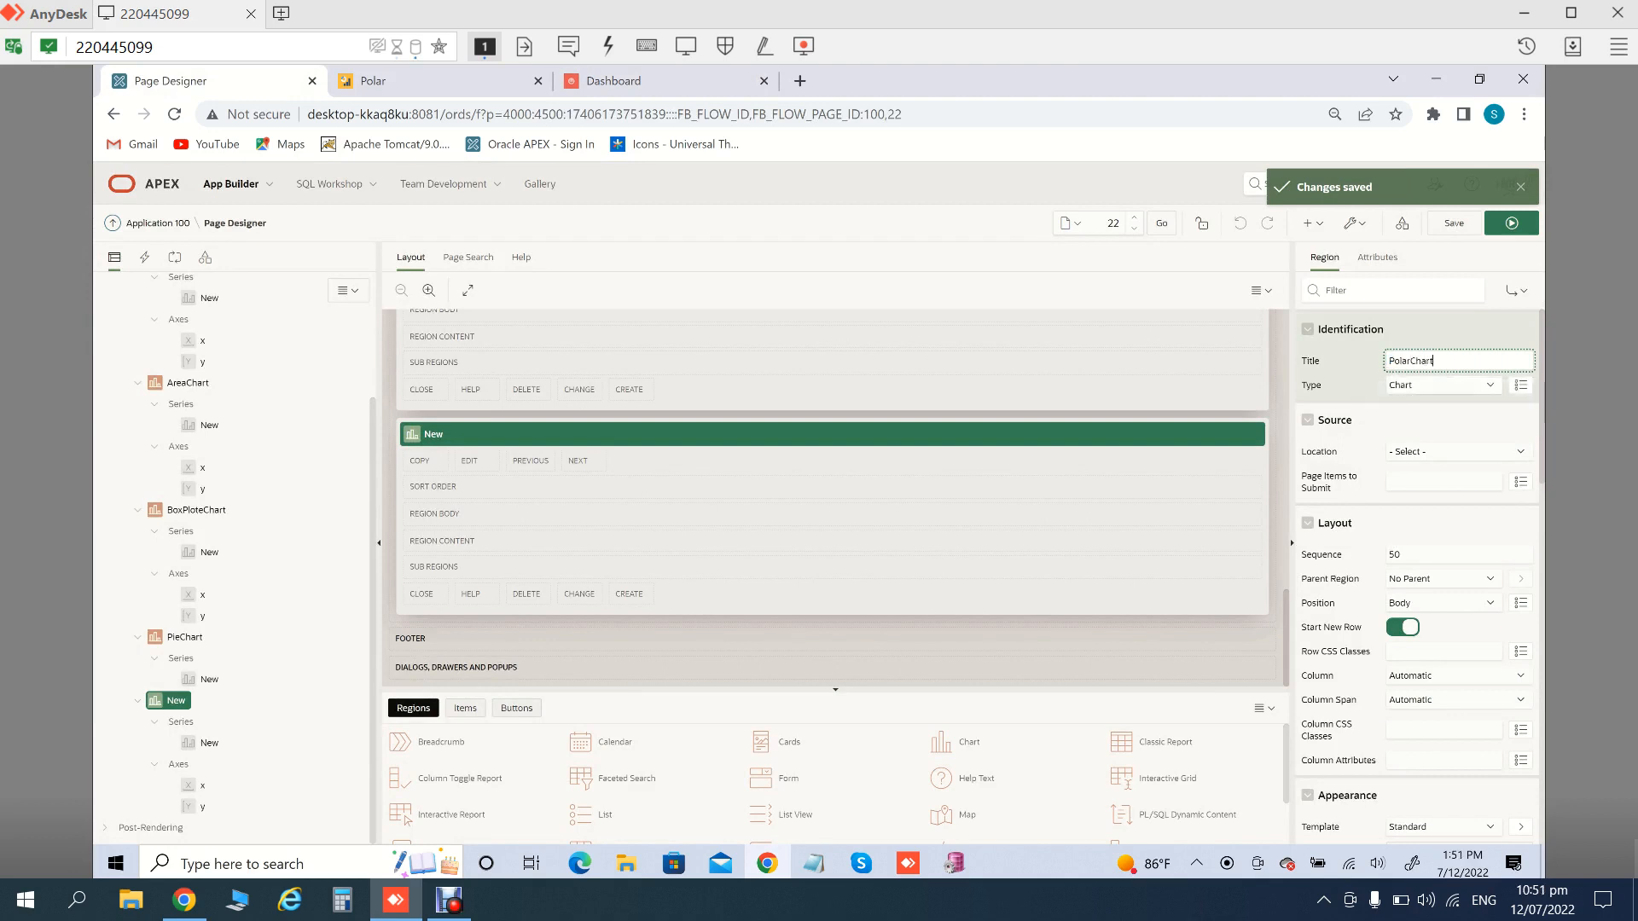
{"action": "key", "text": "Tab"}
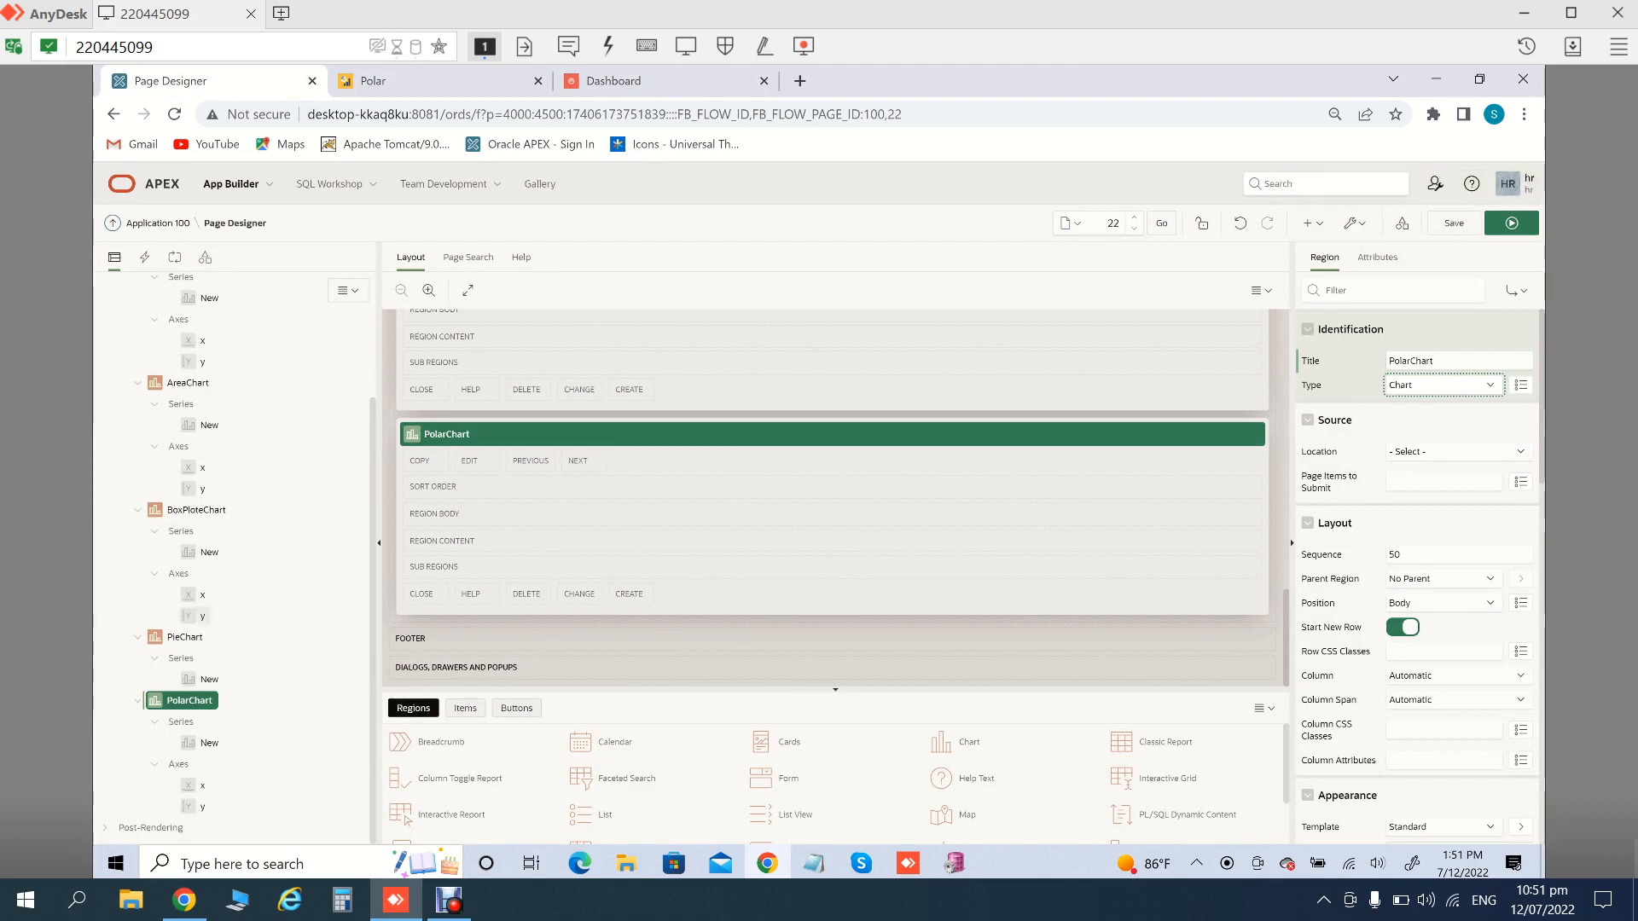
Collapse the PieChart, AreaChart, BarChart, BoxPloteChart and PolarChart branches, then switch to PL/SQL Developer
{"action": "left_click", "coordinate": [138, 637]}
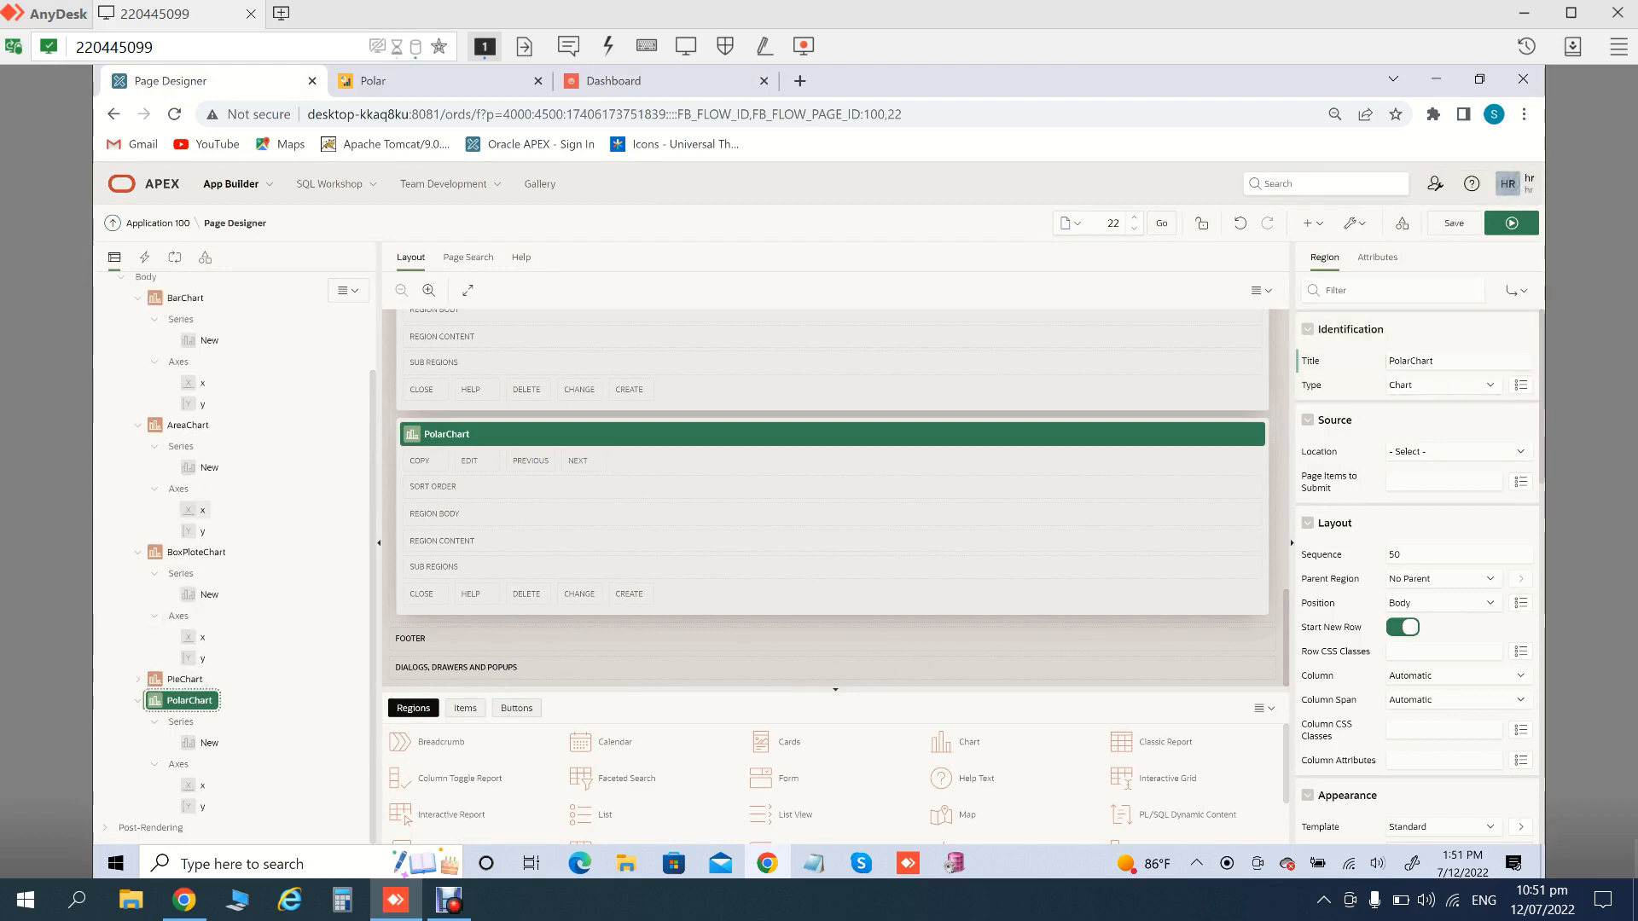
{"action": "left_click", "coordinate": [137, 424]}
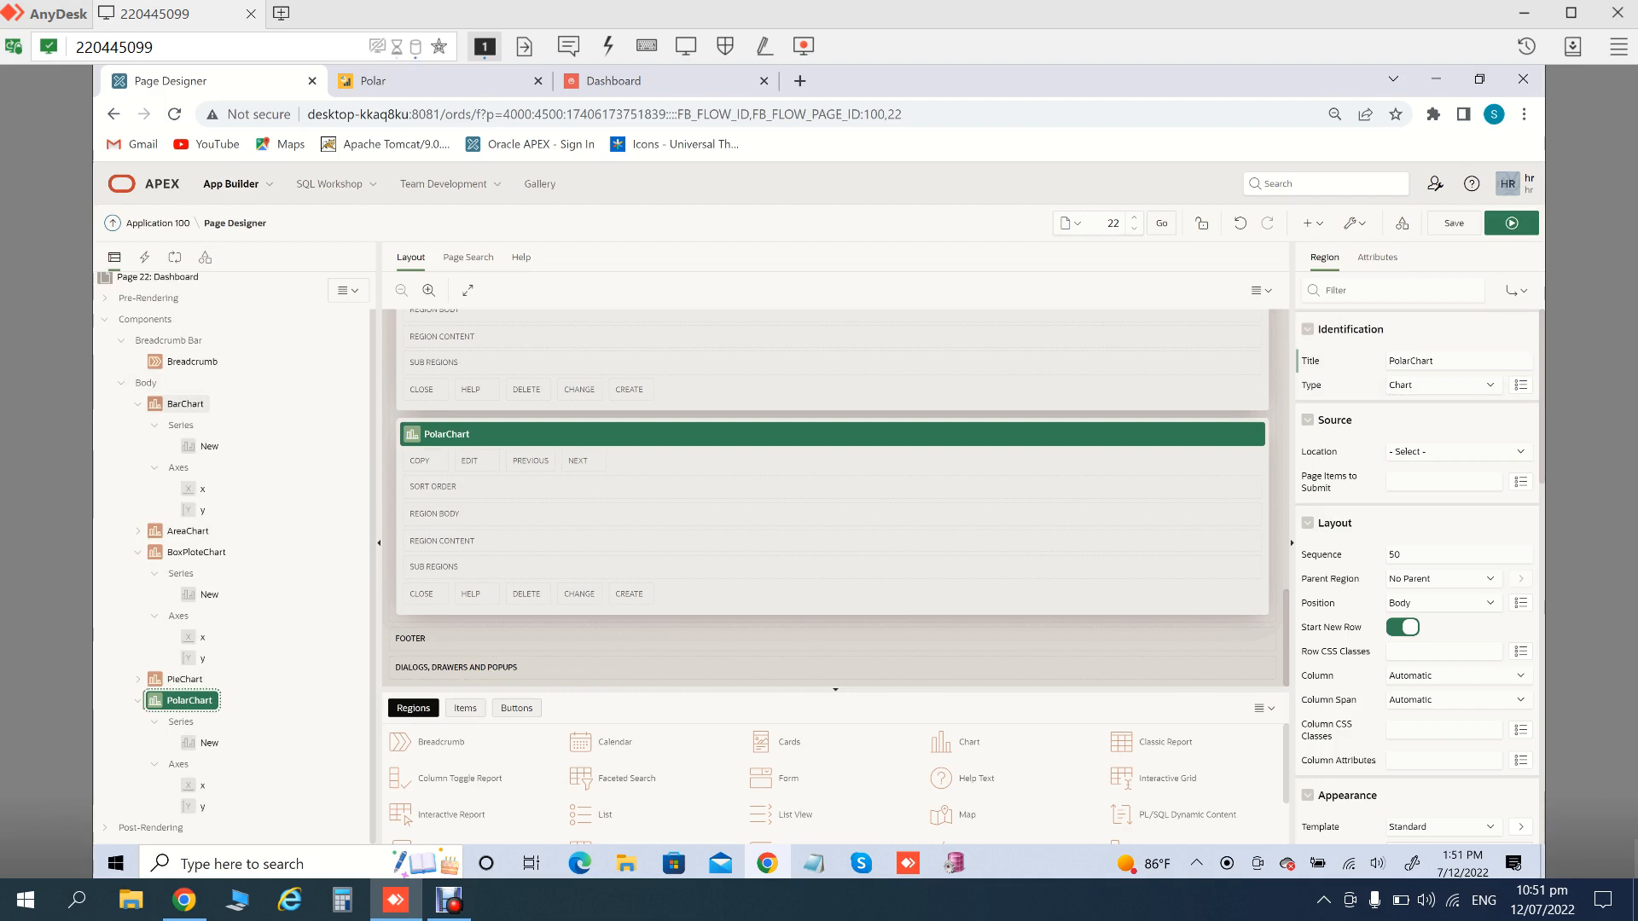
{"action": "left_click", "coordinate": [137, 404]}
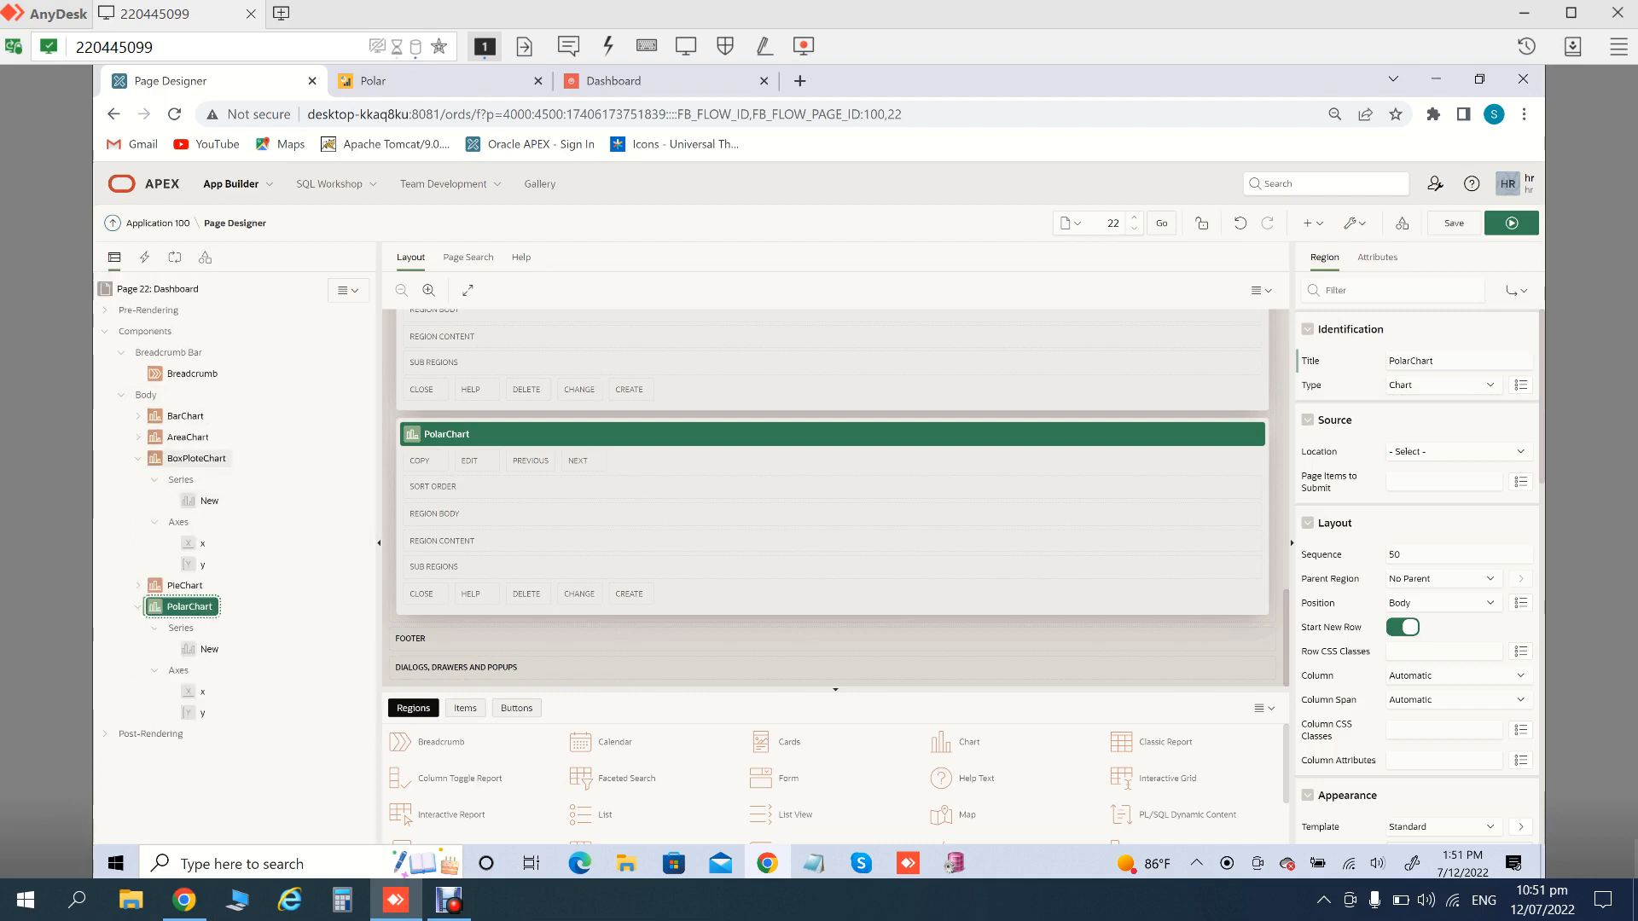
{"action": "left_click", "coordinate": [138, 458]}
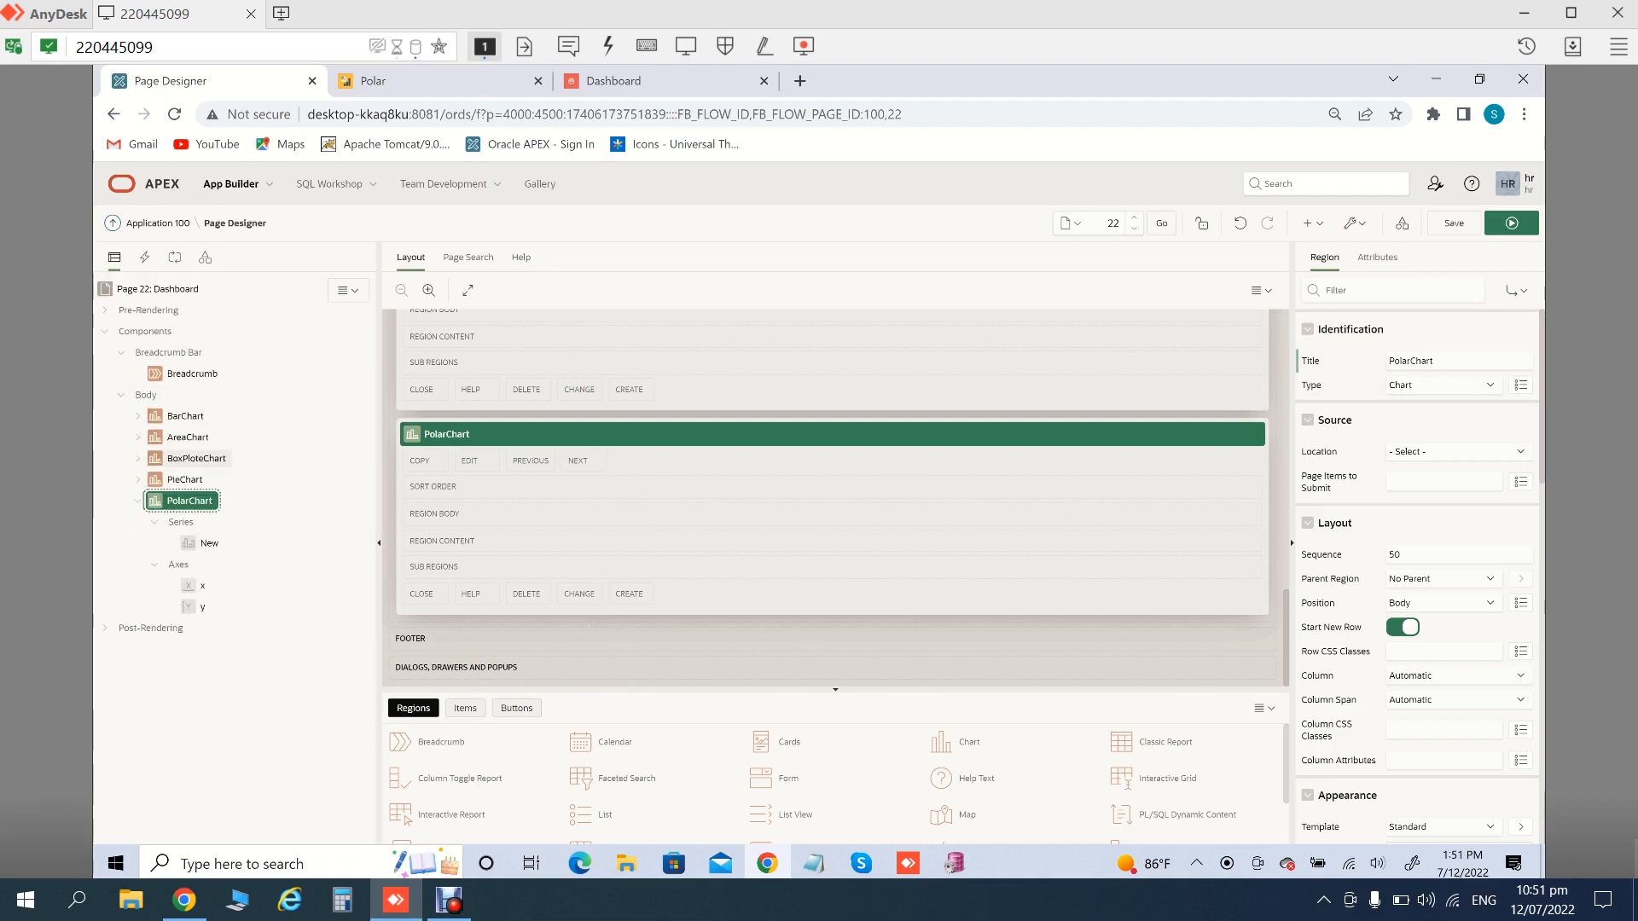
{"action": "left_click", "coordinate": [137, 500]}
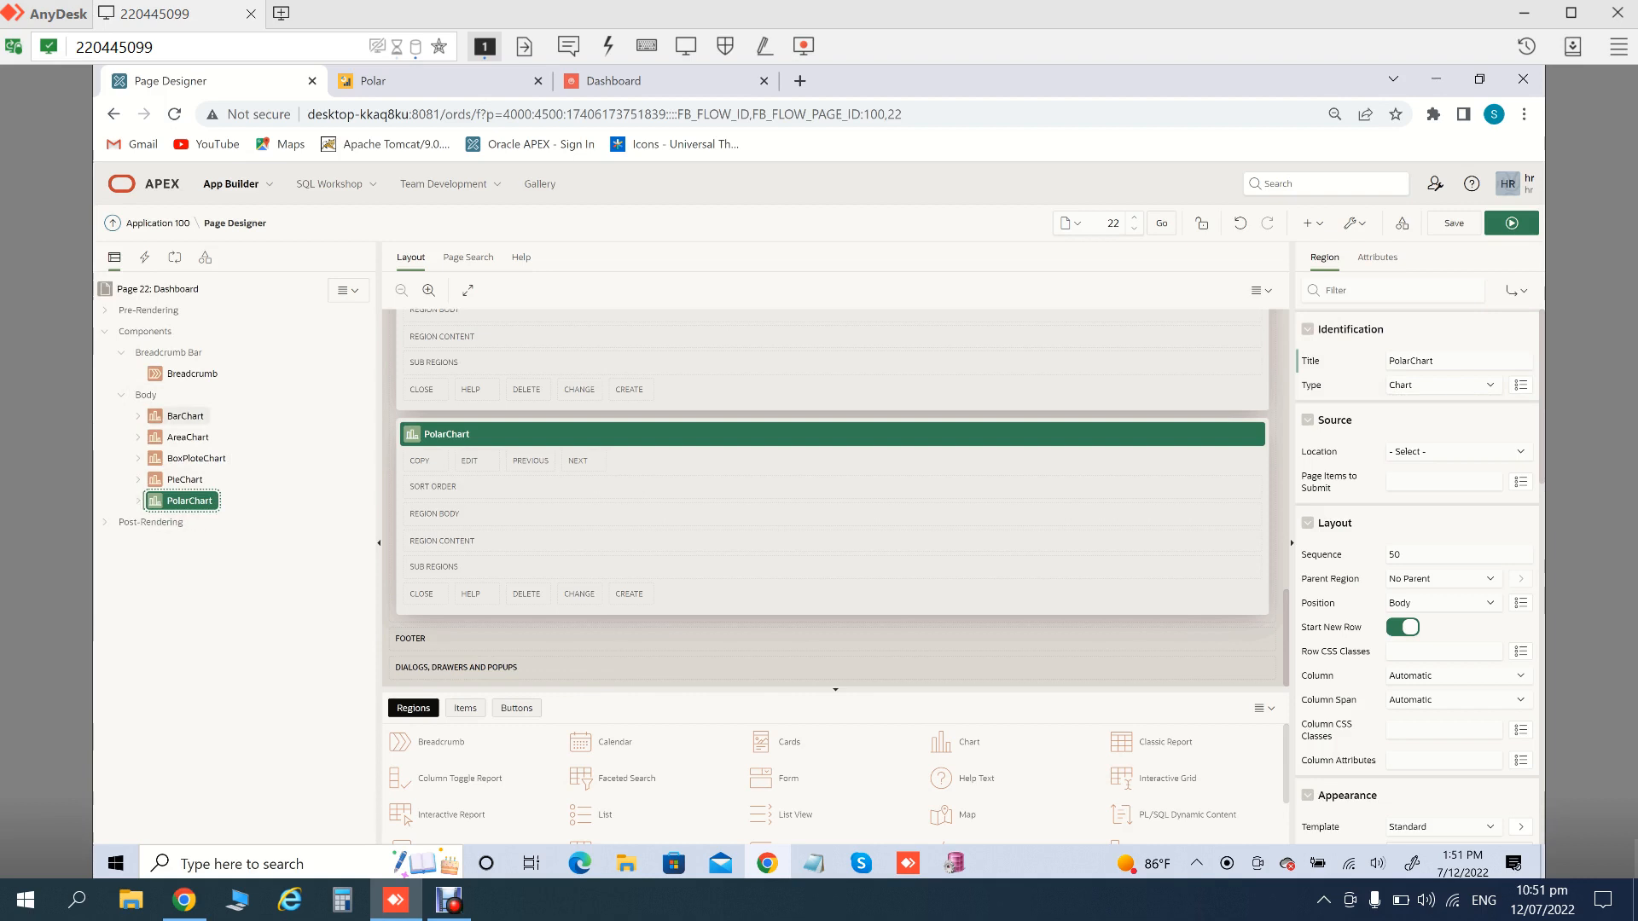
{"action": "left_click", "coordinate": [146, 395]}
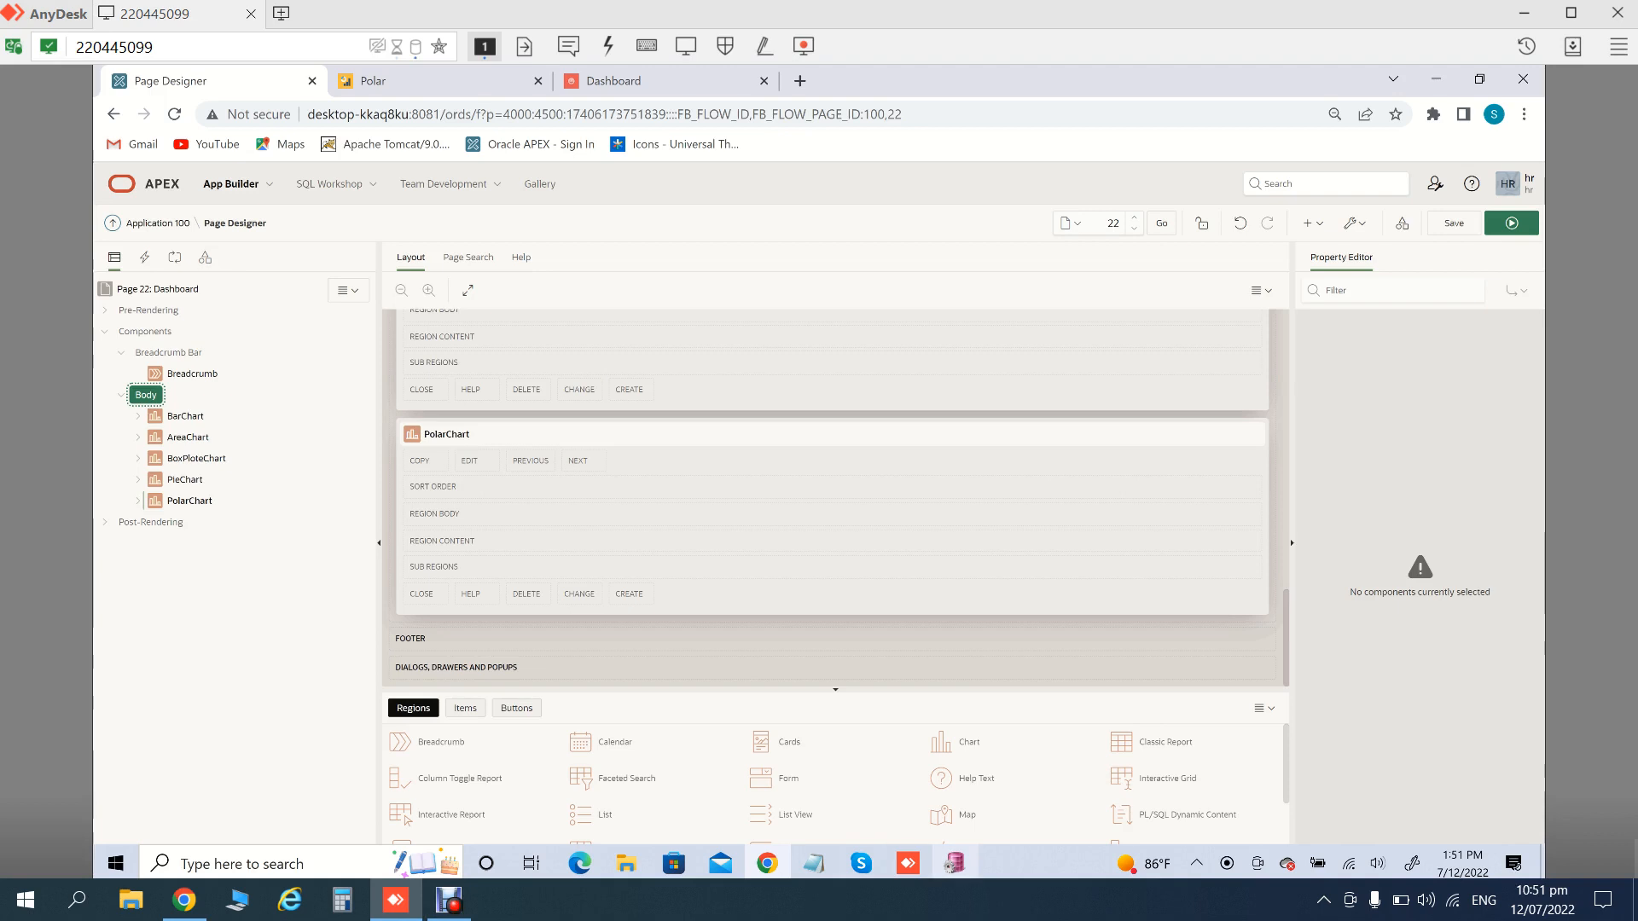
{"action": "mouse_move", "coordinate": [954, 863]}
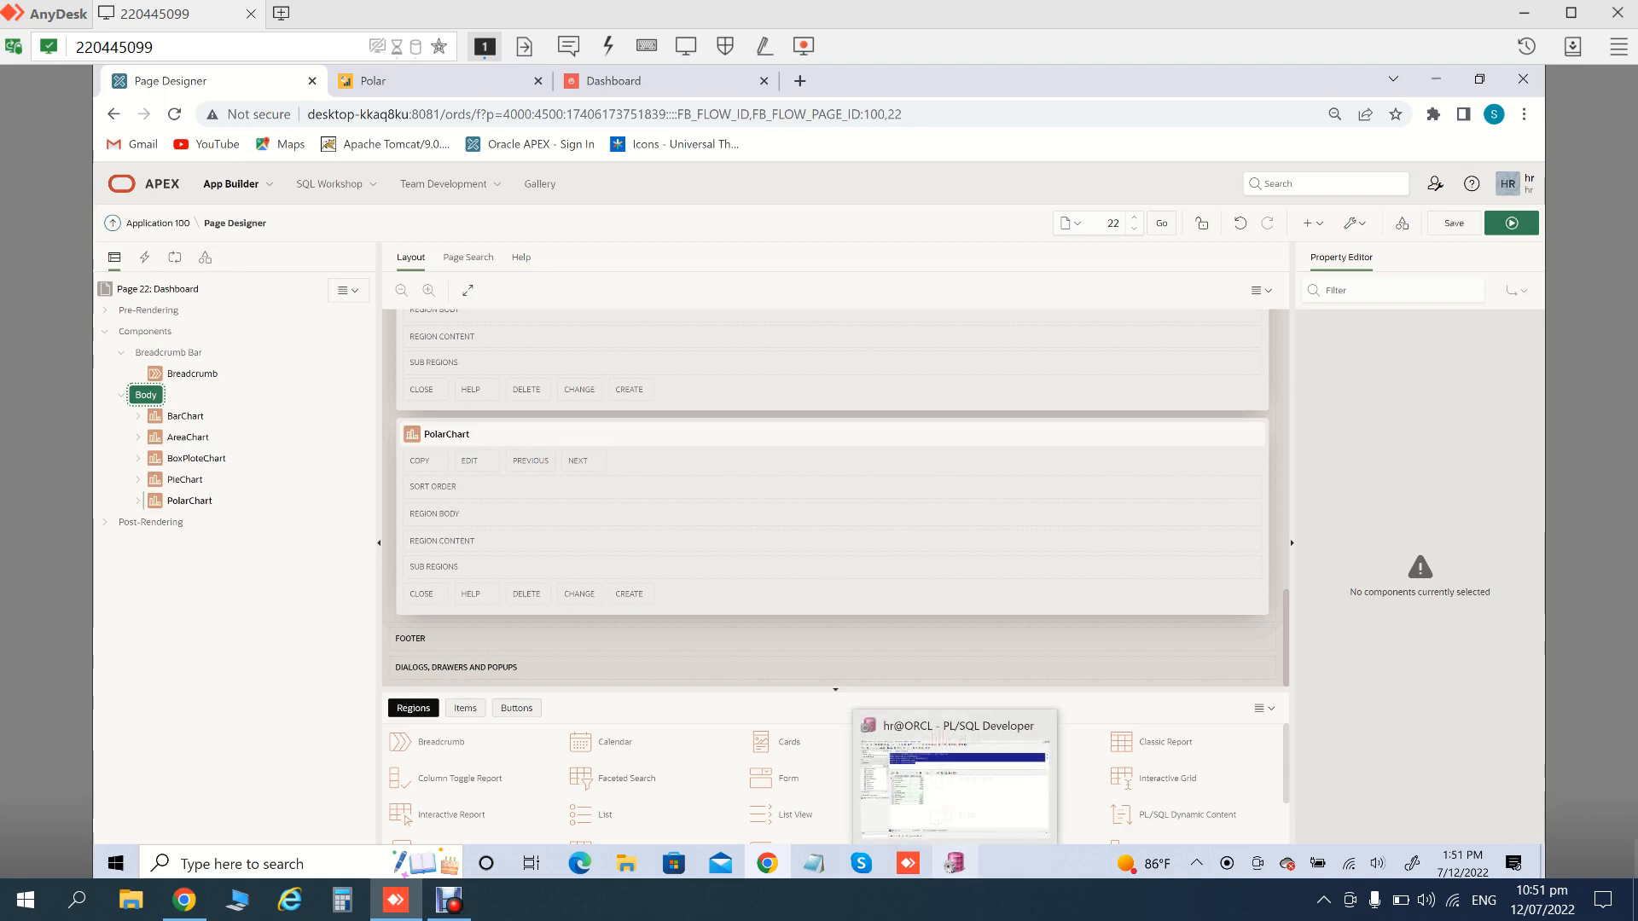
{"action": "left_click", "coordinate": [954, 786]}
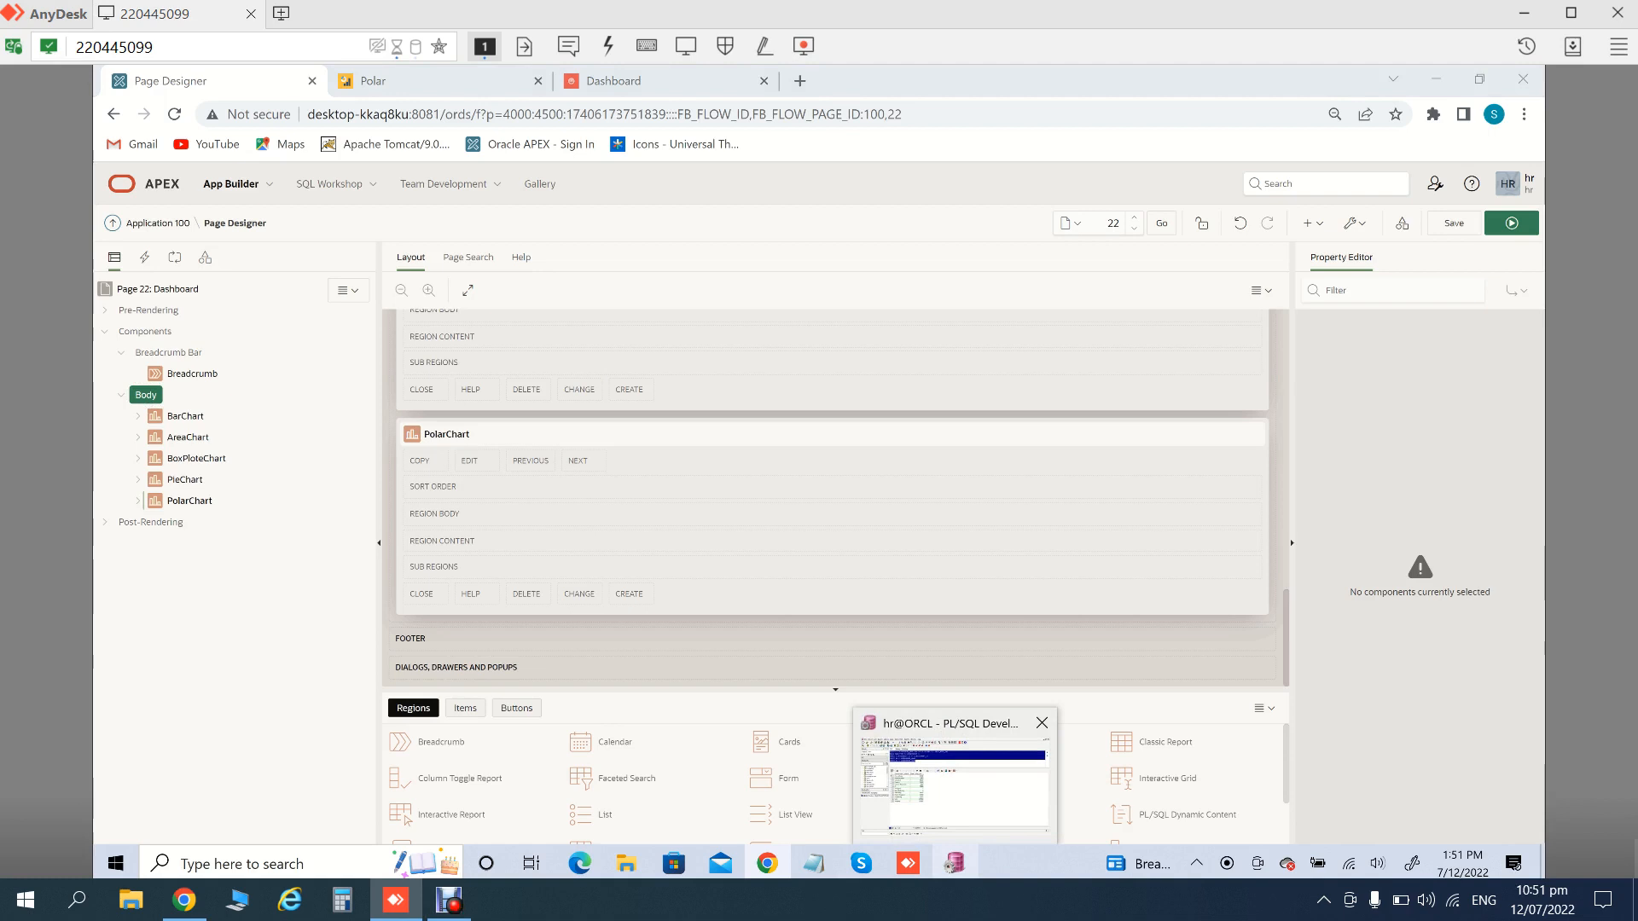
Open a new SQL window and write a SELECT skeleton from EMPLOYEES E
{"action": "left_click", "coordinate": [954, 864]}
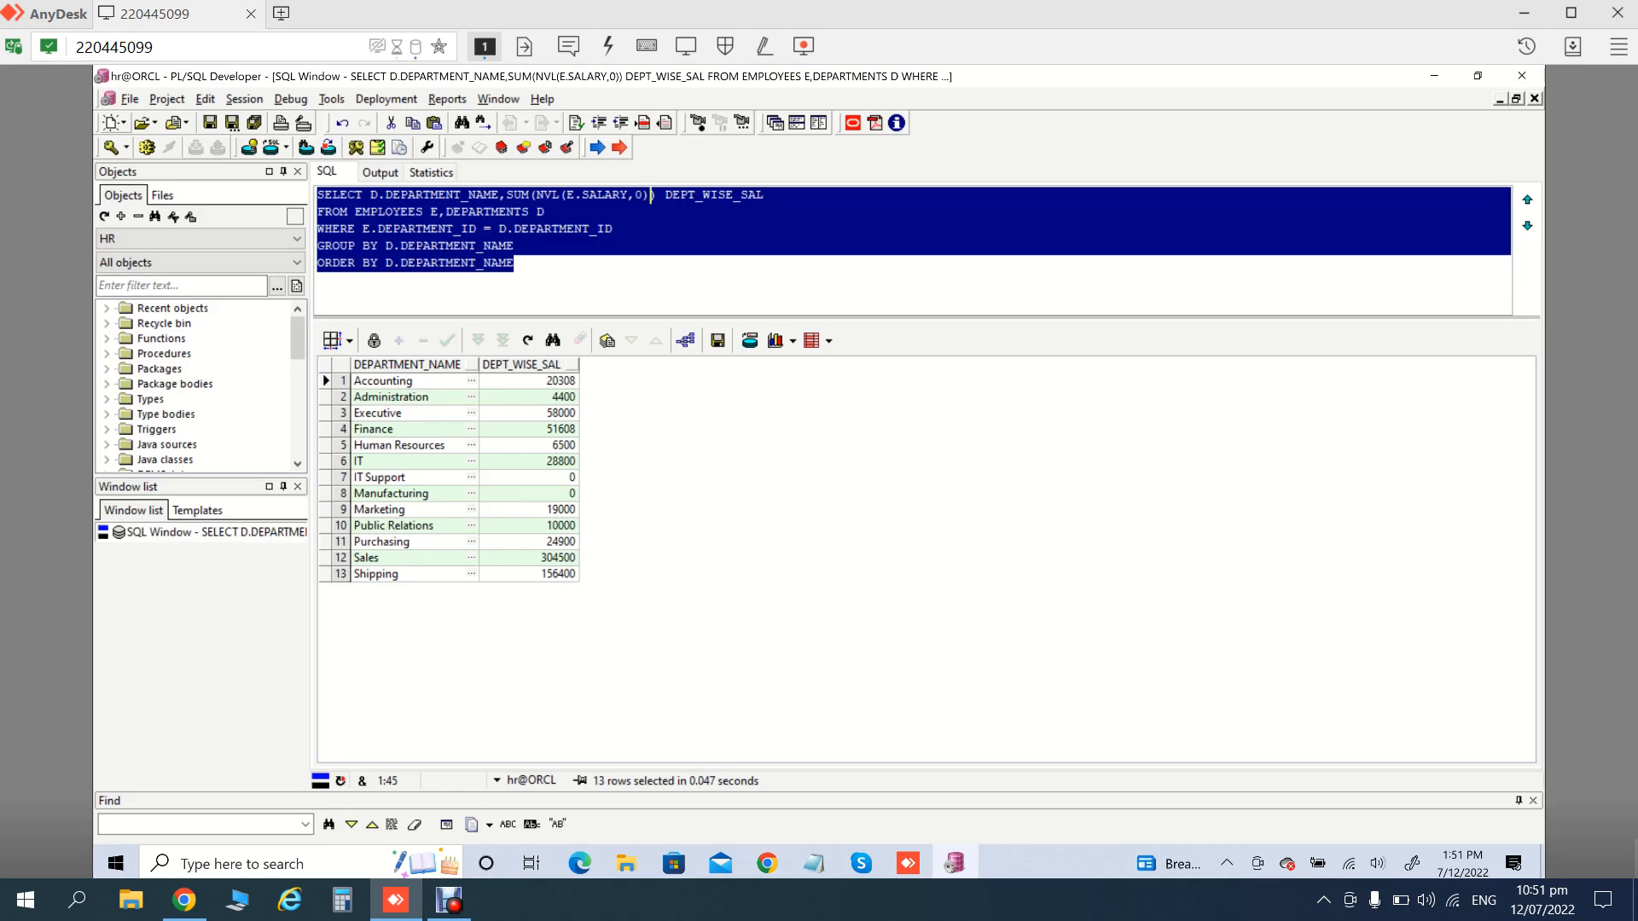
{"action": "left_click", "coordinate": [111, 122]}
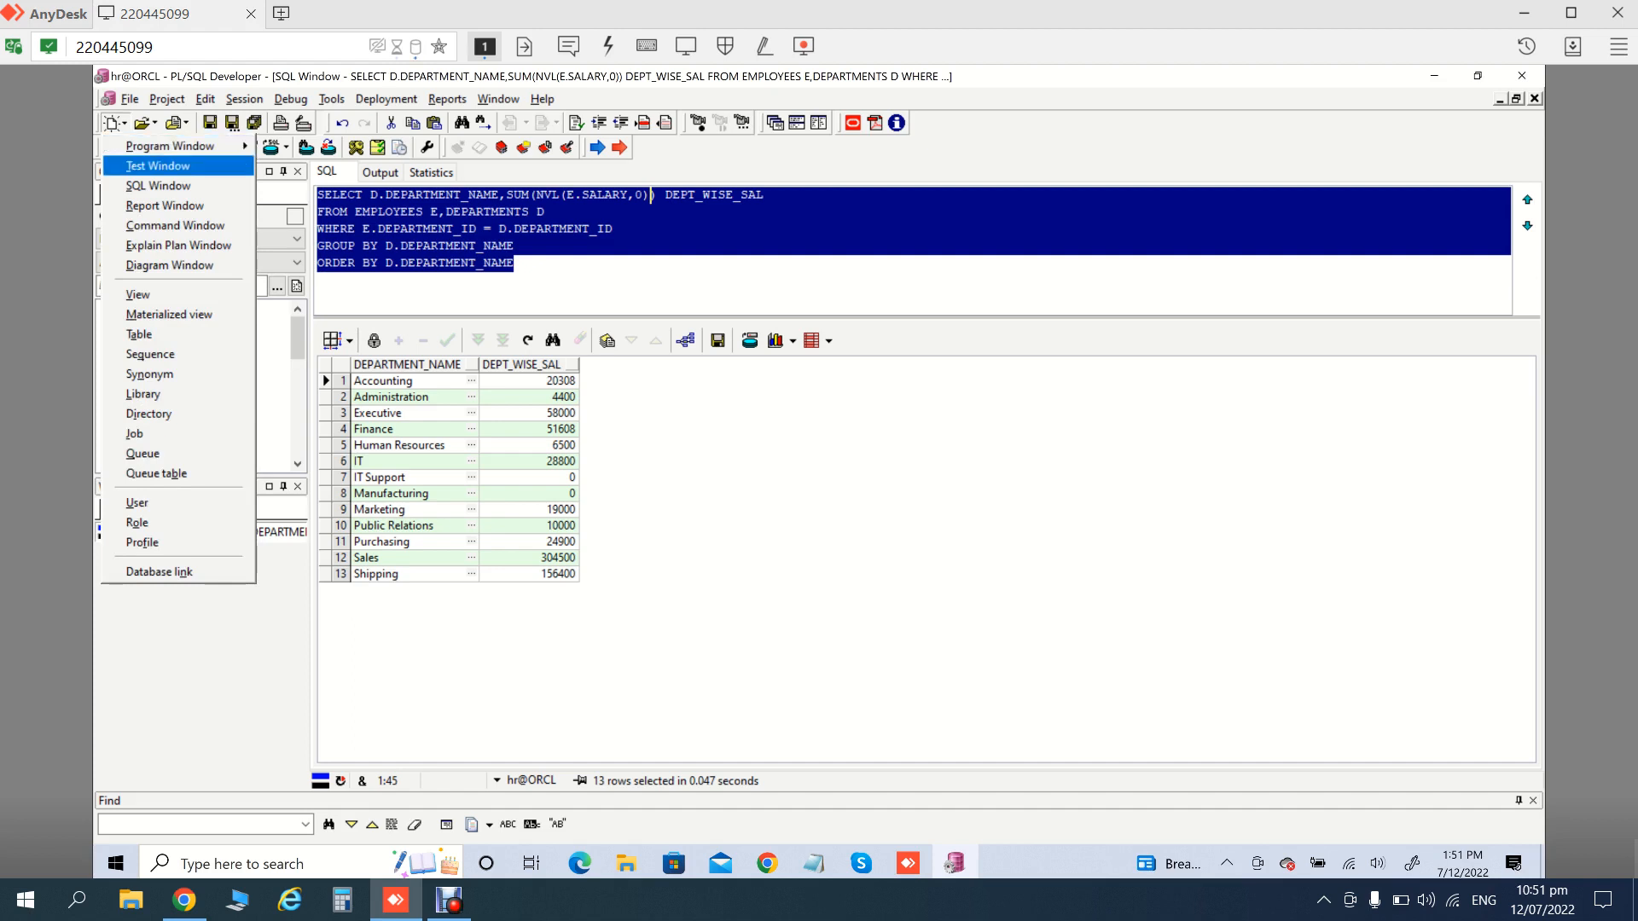
{"action": "left_click", "coordinate": [158, 185]}
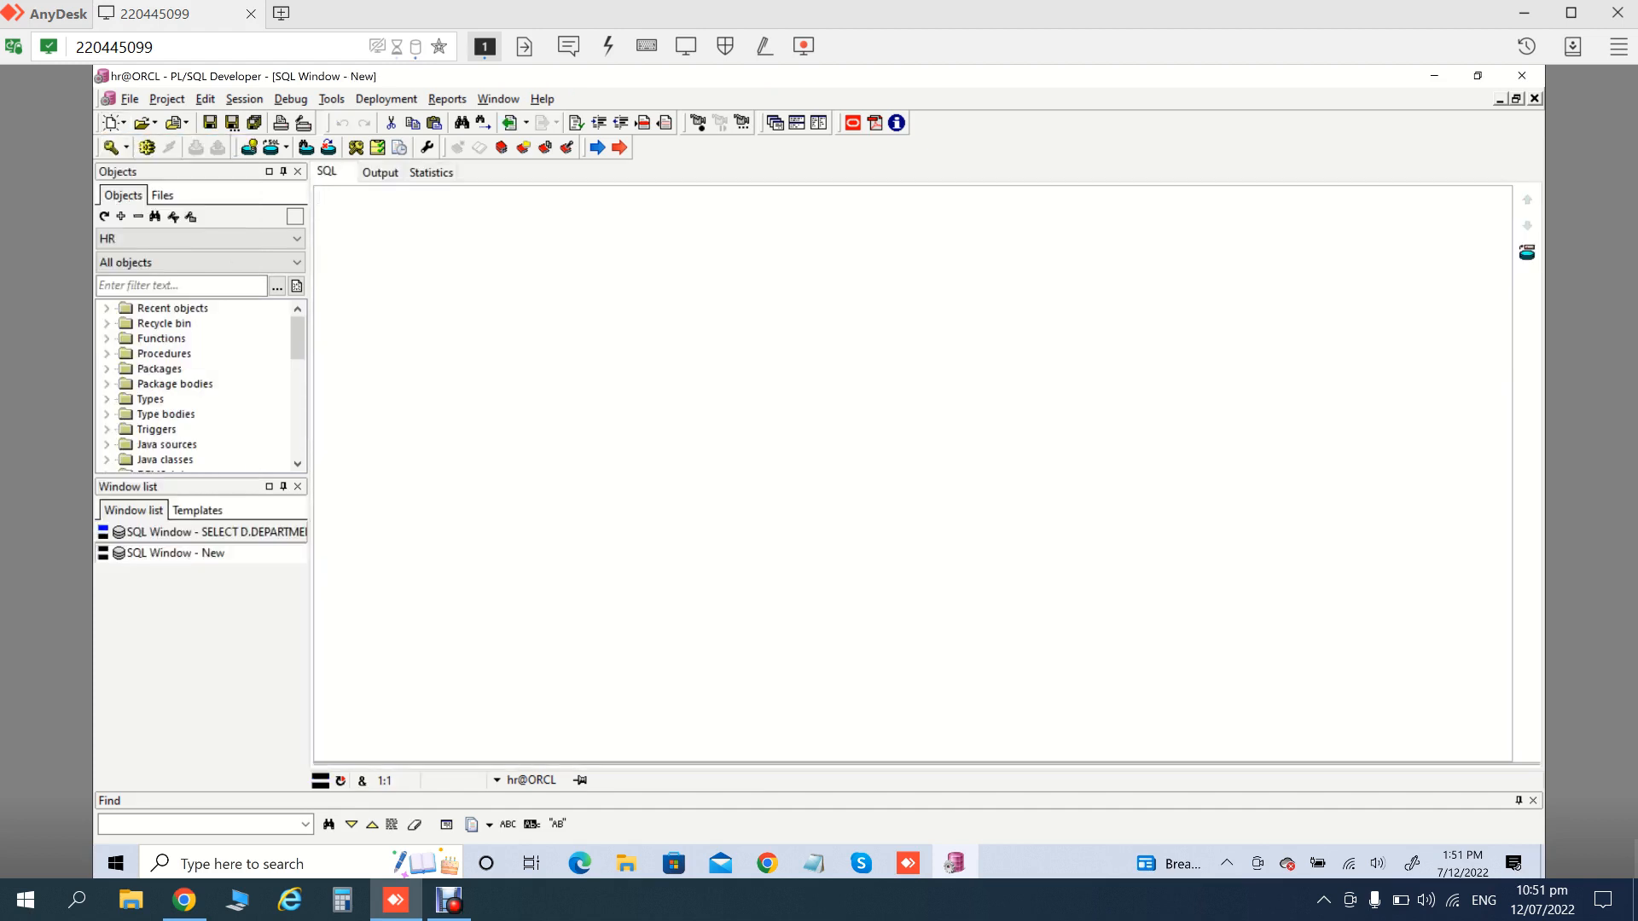
{"action": "type", "text": "SELECT"}
{"action": "key", "text": "Return"}
{"action": "type", "text": "FROMEM"}
{"action": "key", "text": "BackSpace"}
{"action": "key", "text": "BackSpace"}
{"action": "type", "text": "EMPLO"}
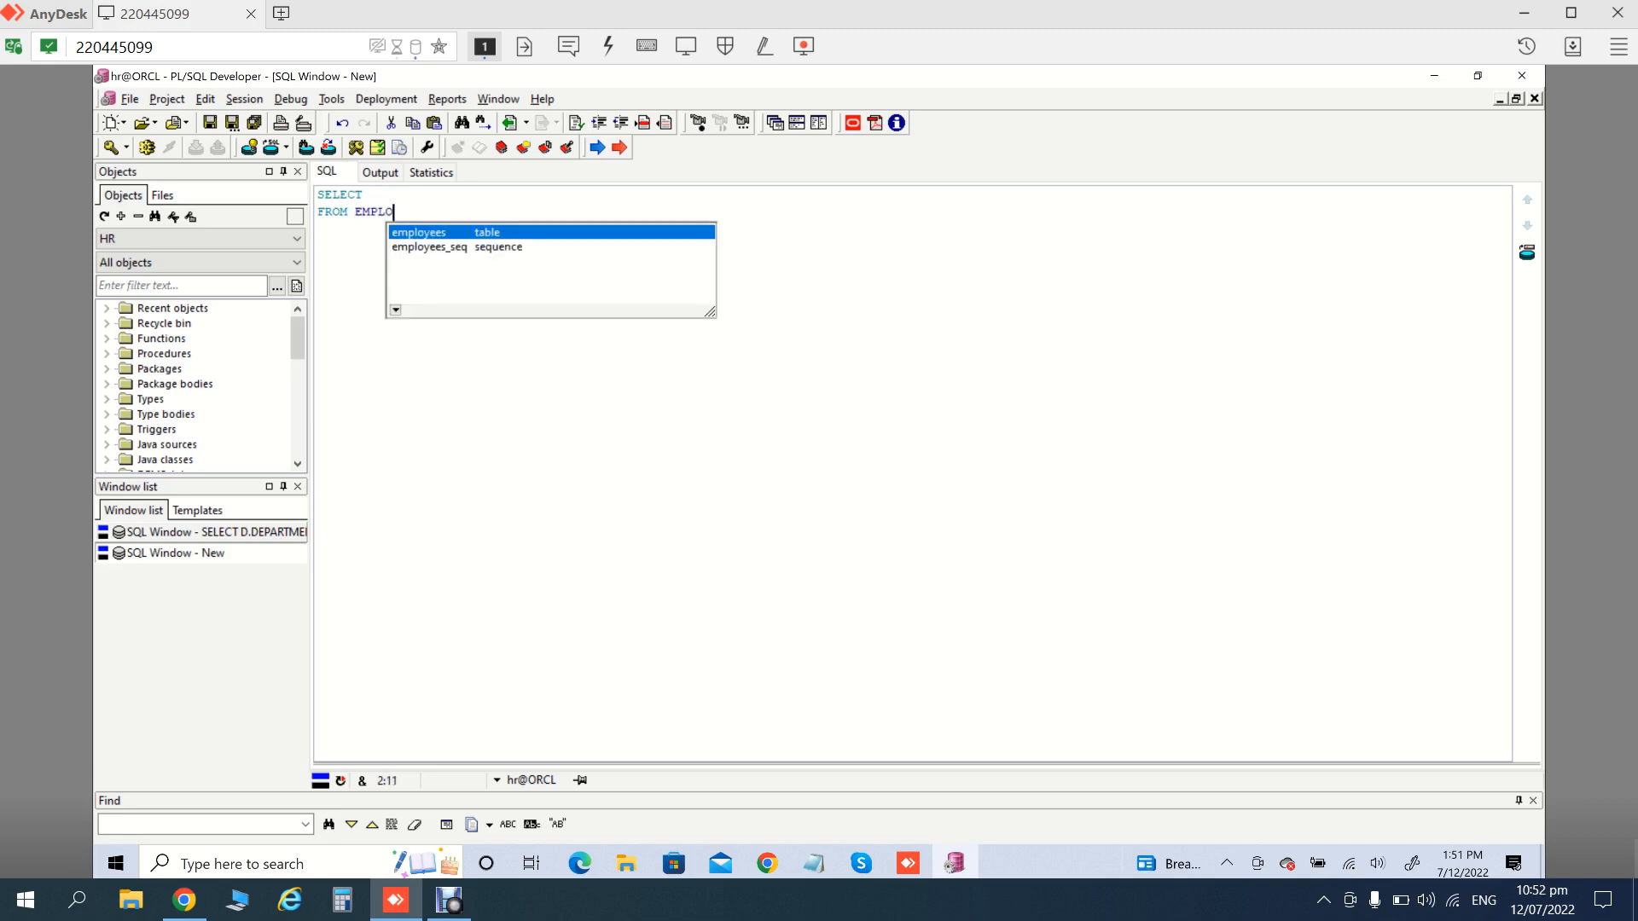
{"action": "key", "text": "Down"}
{"action": "key", "text": "Return"}
{"action": "type", "text": "E"}
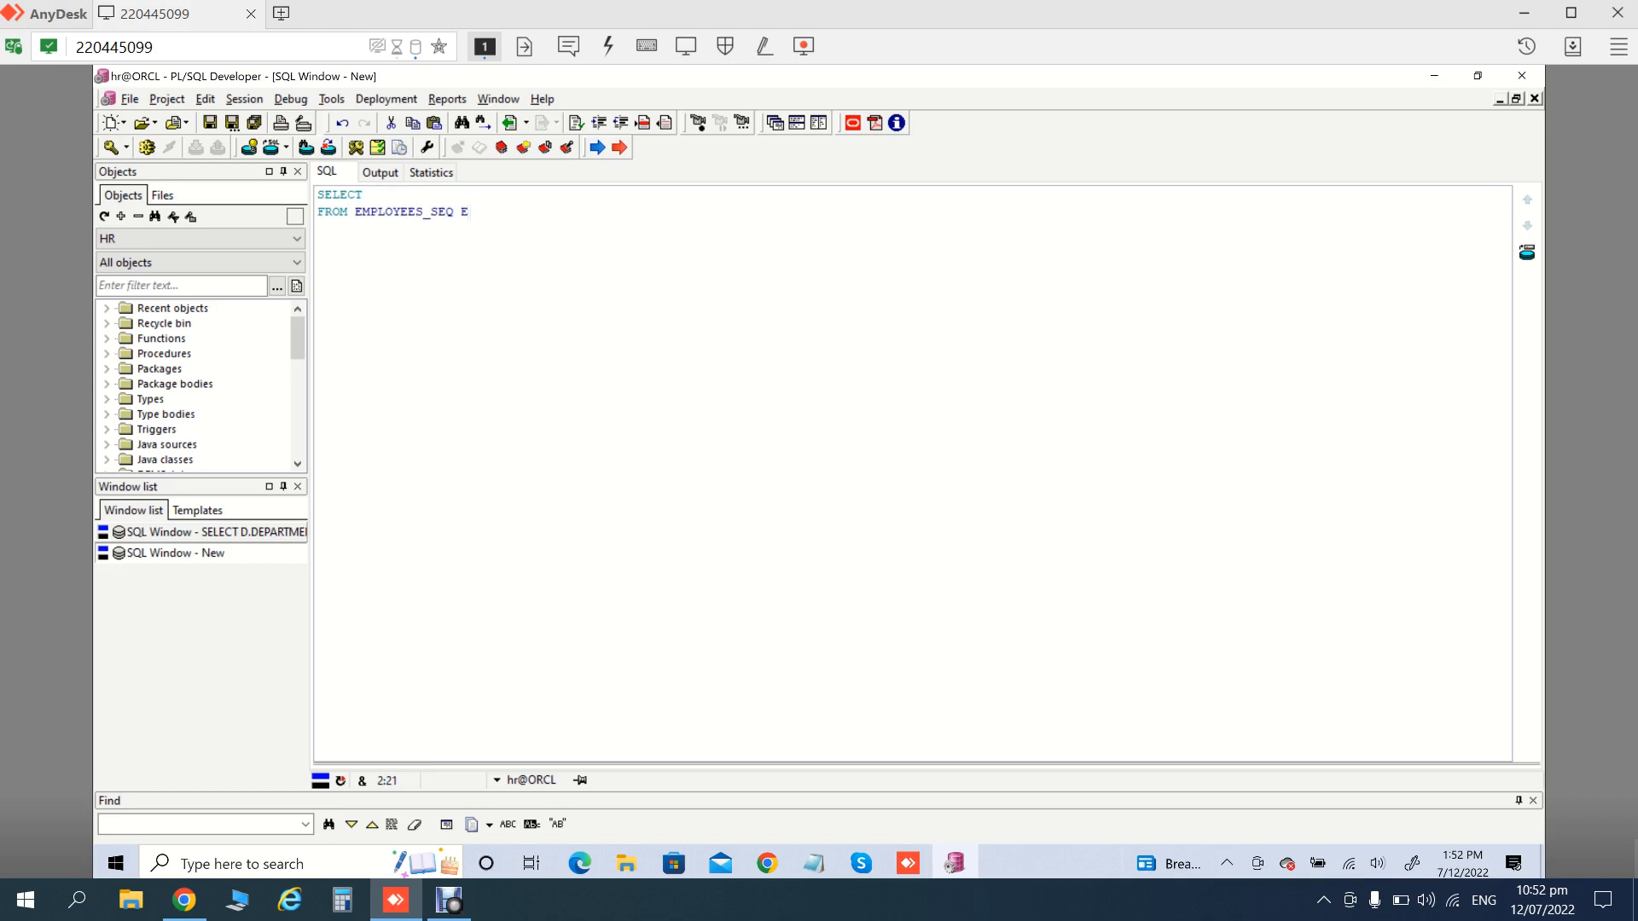
{"action": "key", "text": "BackSpace"}
{"action": "key", "text": "BackSpace"}
{"action": "key", "text": "BackSpace"}
{"action": "key", "text": "BackSpace"}
{"action": "key", "text": "BackSpace"}
{"action": "key", "text": "BackSpace"}
{"action": "type", "text": "E"}
Complete the select line as E.DEPARTMENT_ID = 10 THEN E.SALARY END, then return to the first query
{"action": "left_click", "coordinate": [371, 196]}
{"action": "type", "text": "E."}
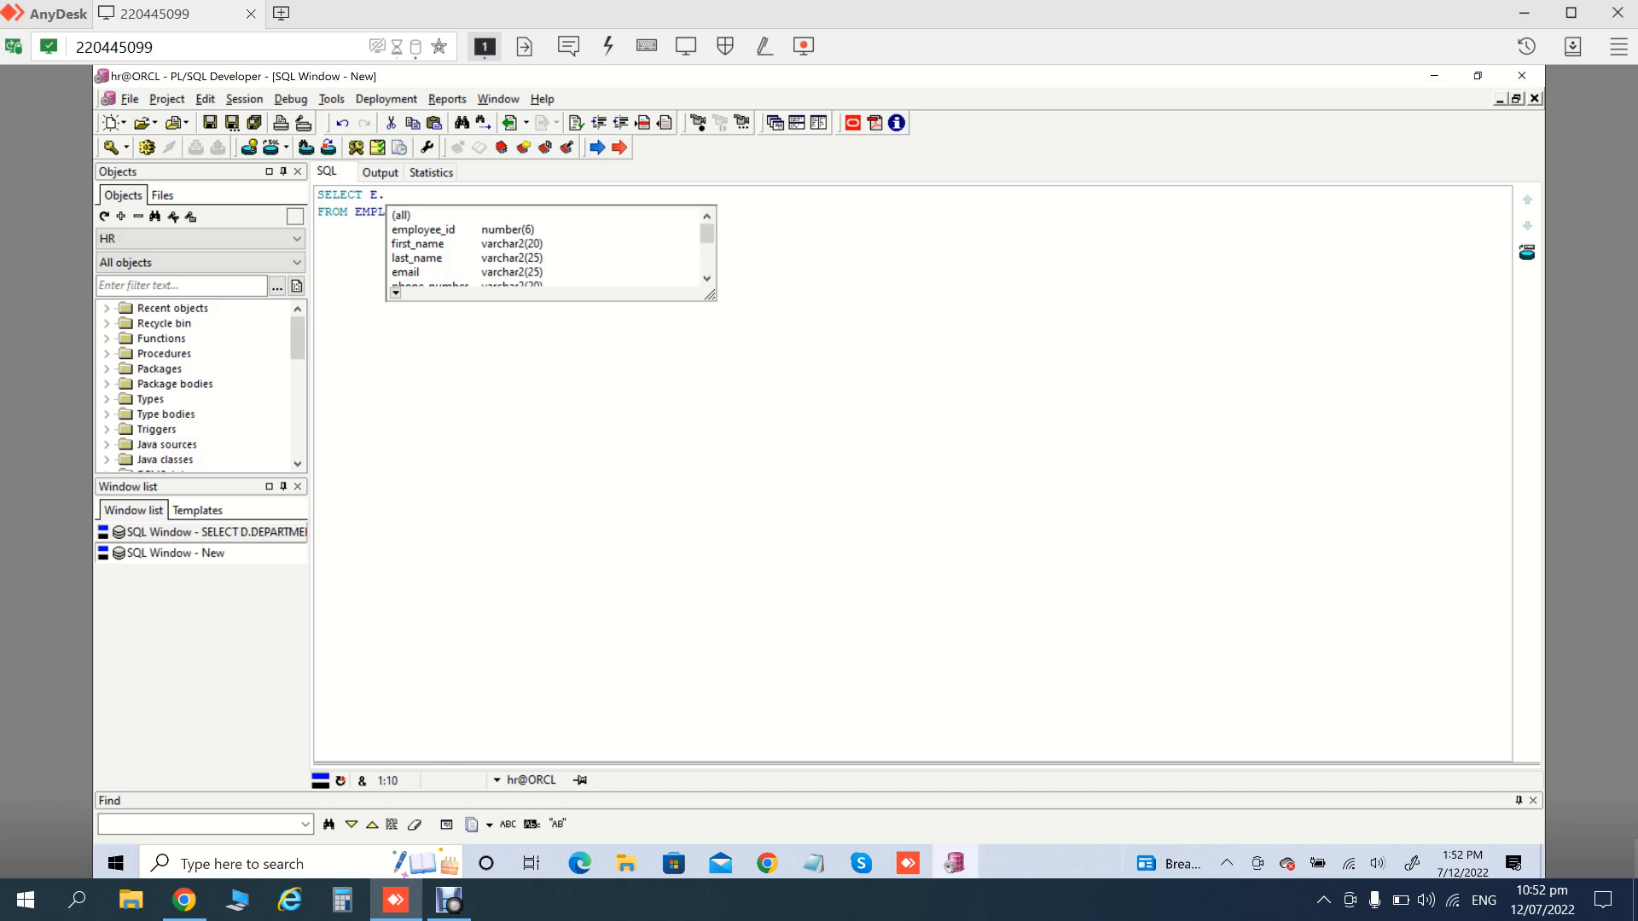
{"action": "type", "text": "D"}
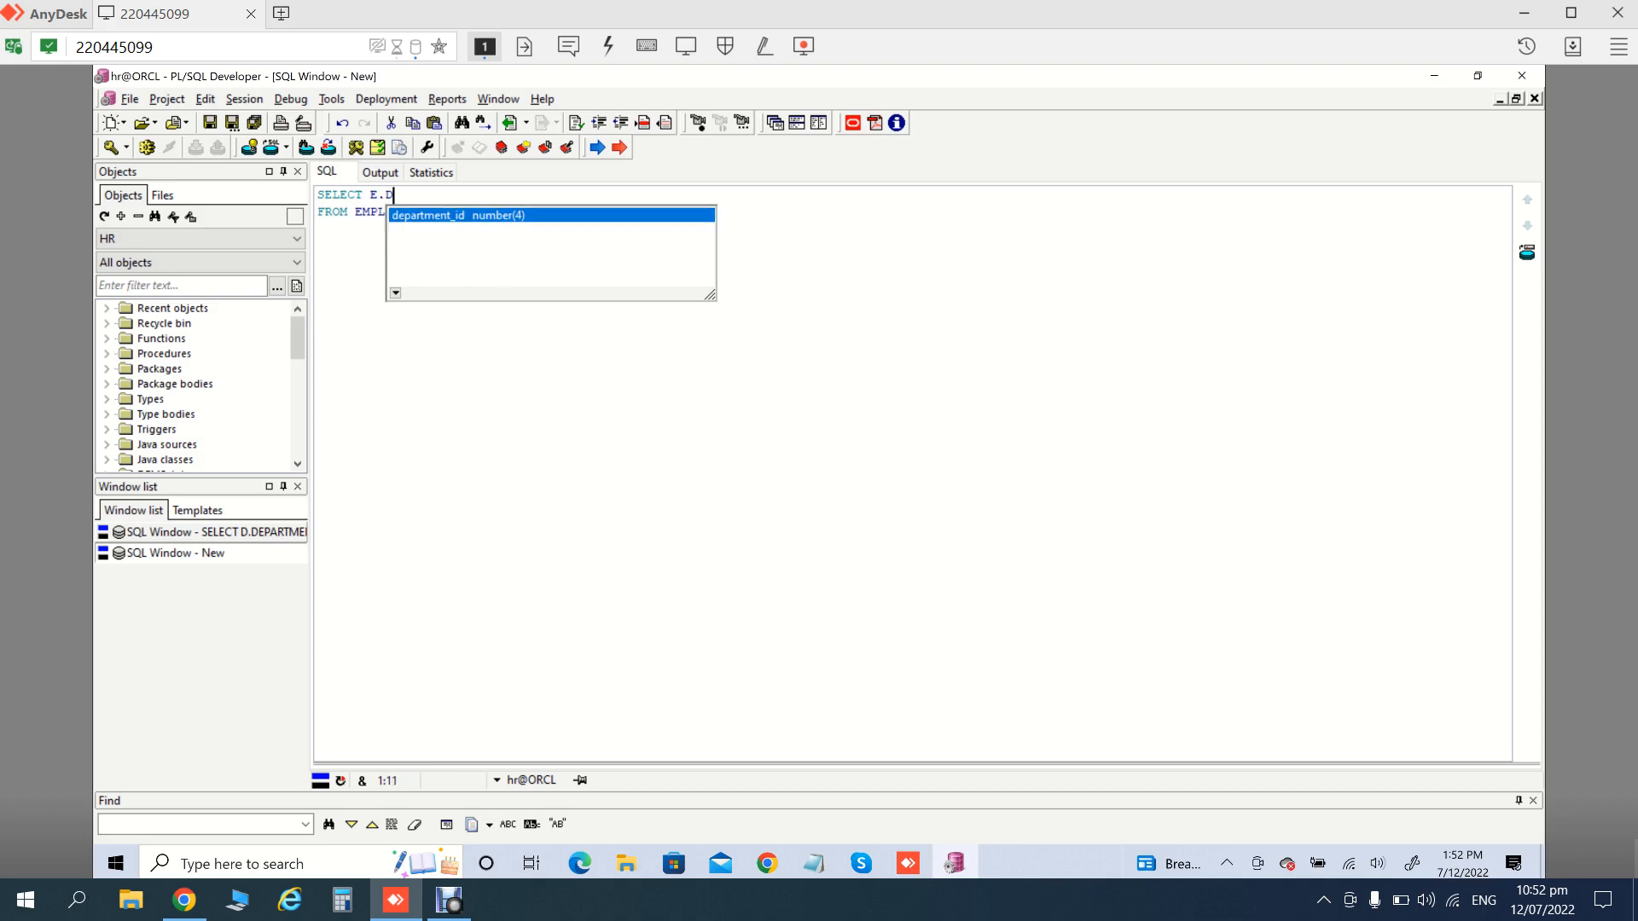
{"action": "key", "text": "Return"}
{"action": "type", "text": "= "}
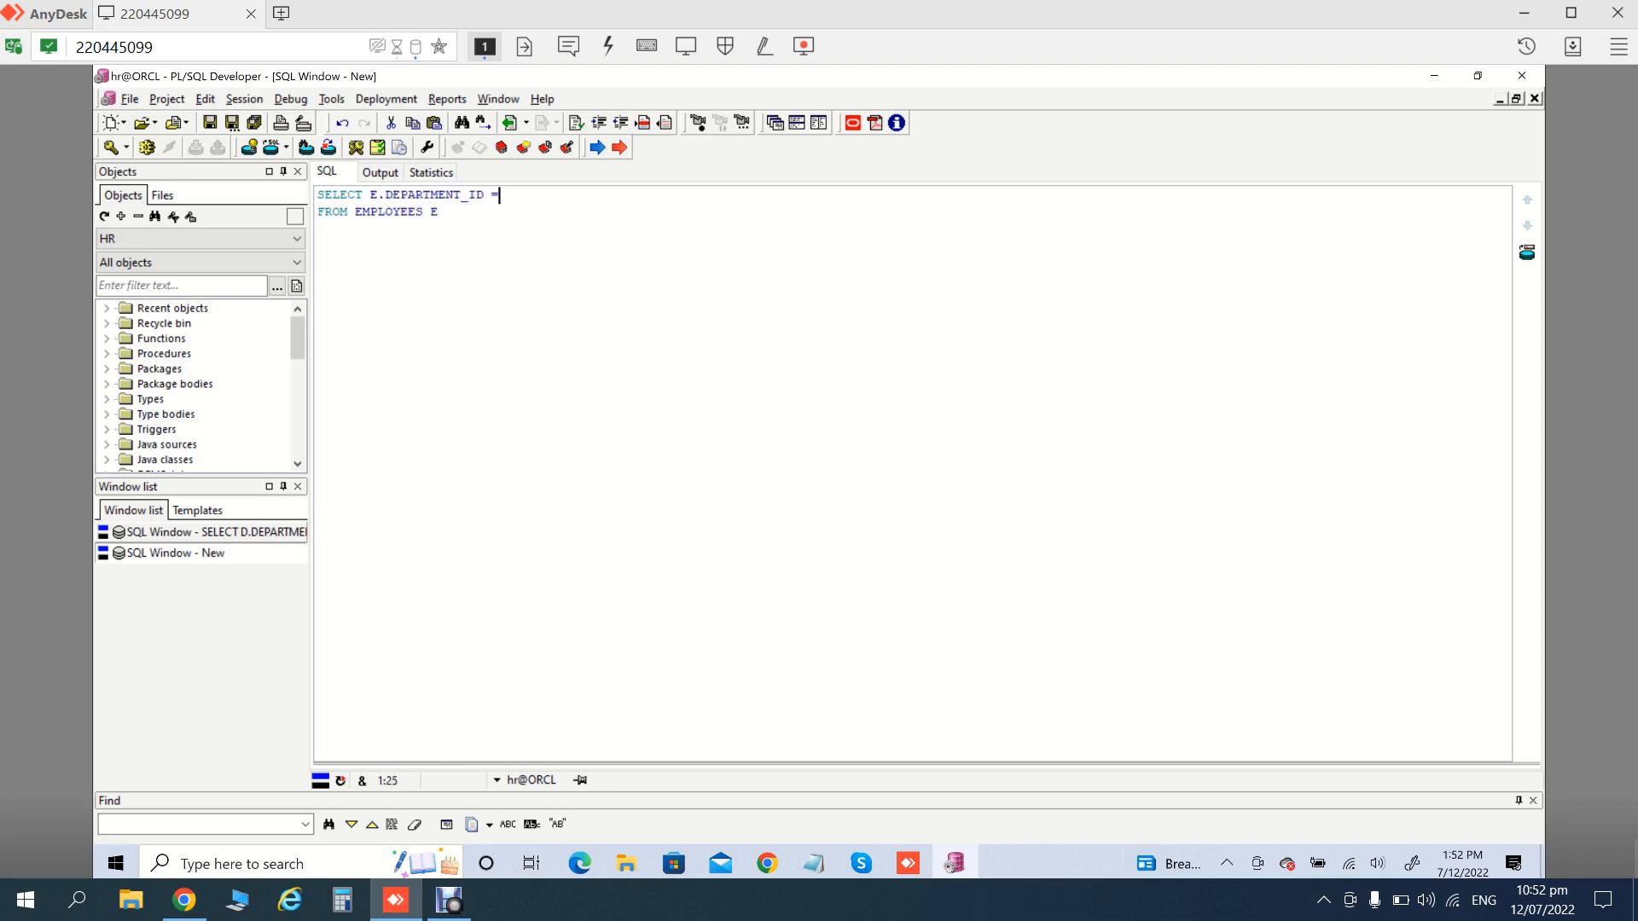
{"action": "type", "text": "10 THEN"}
{"action": "key", "text": "Return"}
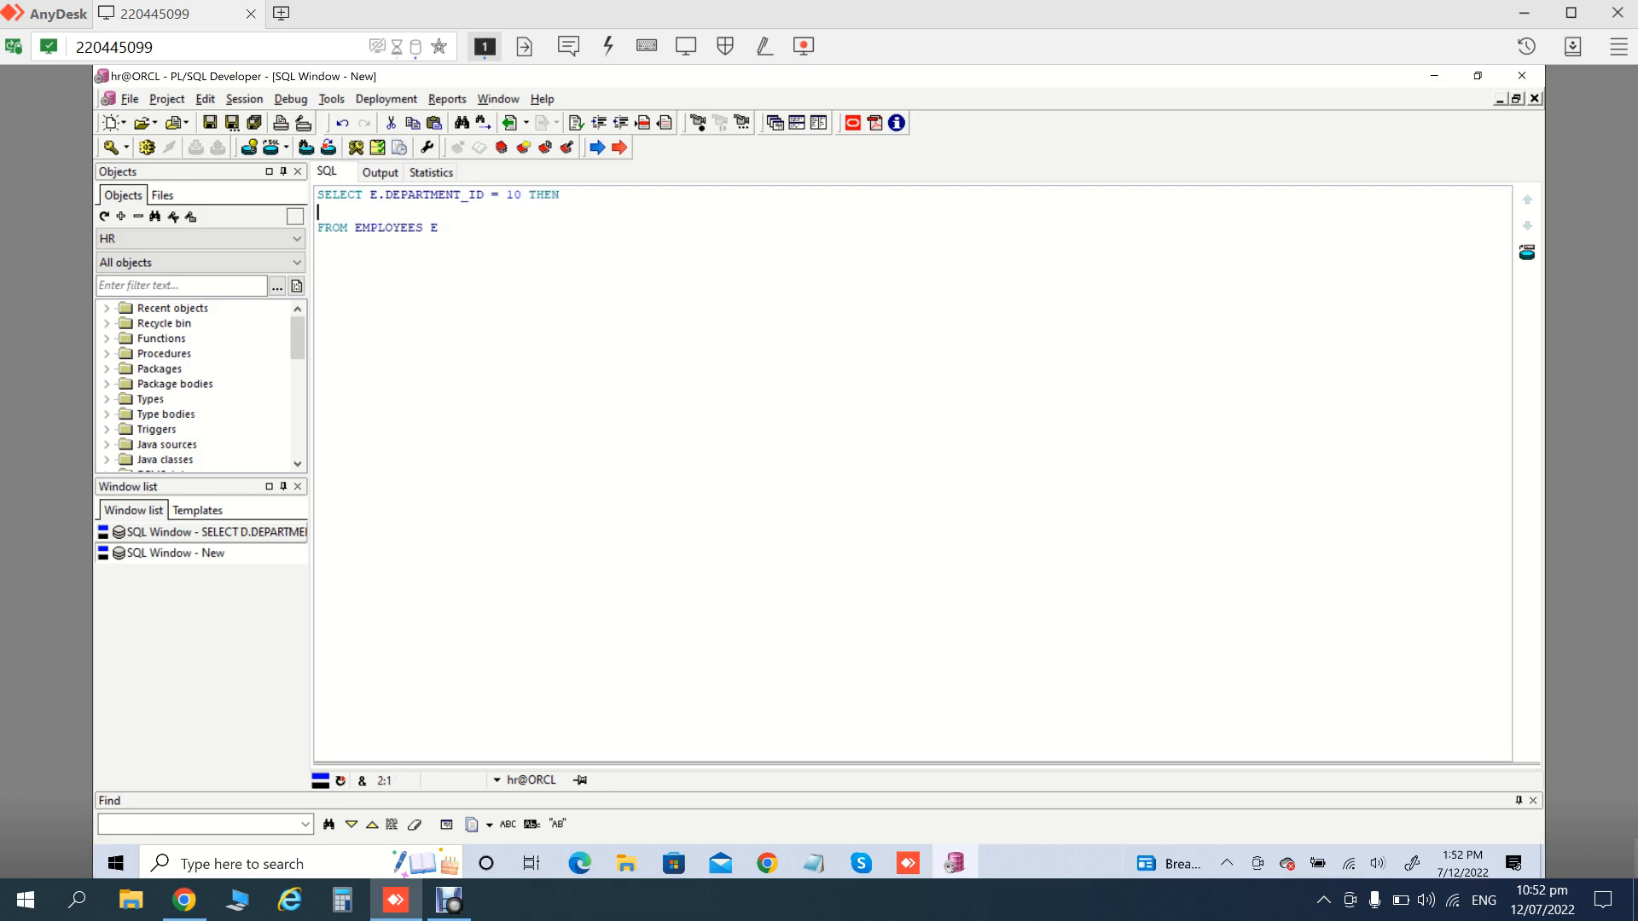
{"action": "key", "text": "Tab"}
{"action": "type", "text": "E.SA"}
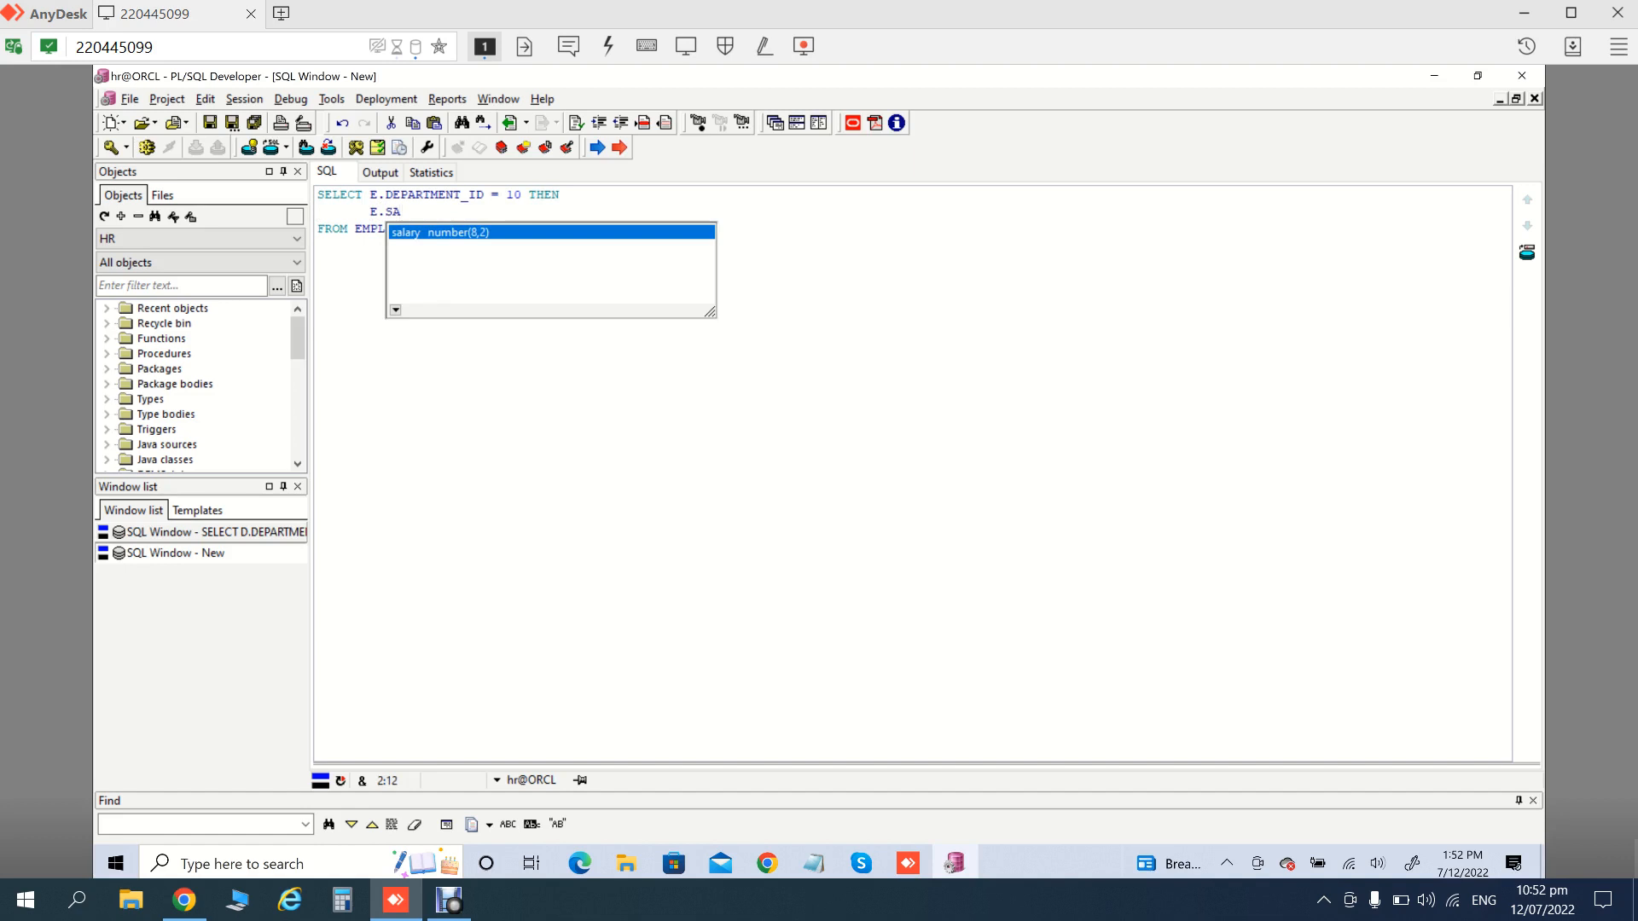
{"action": "key", "text": "Return"}
{"action": "type", "text": "END"}
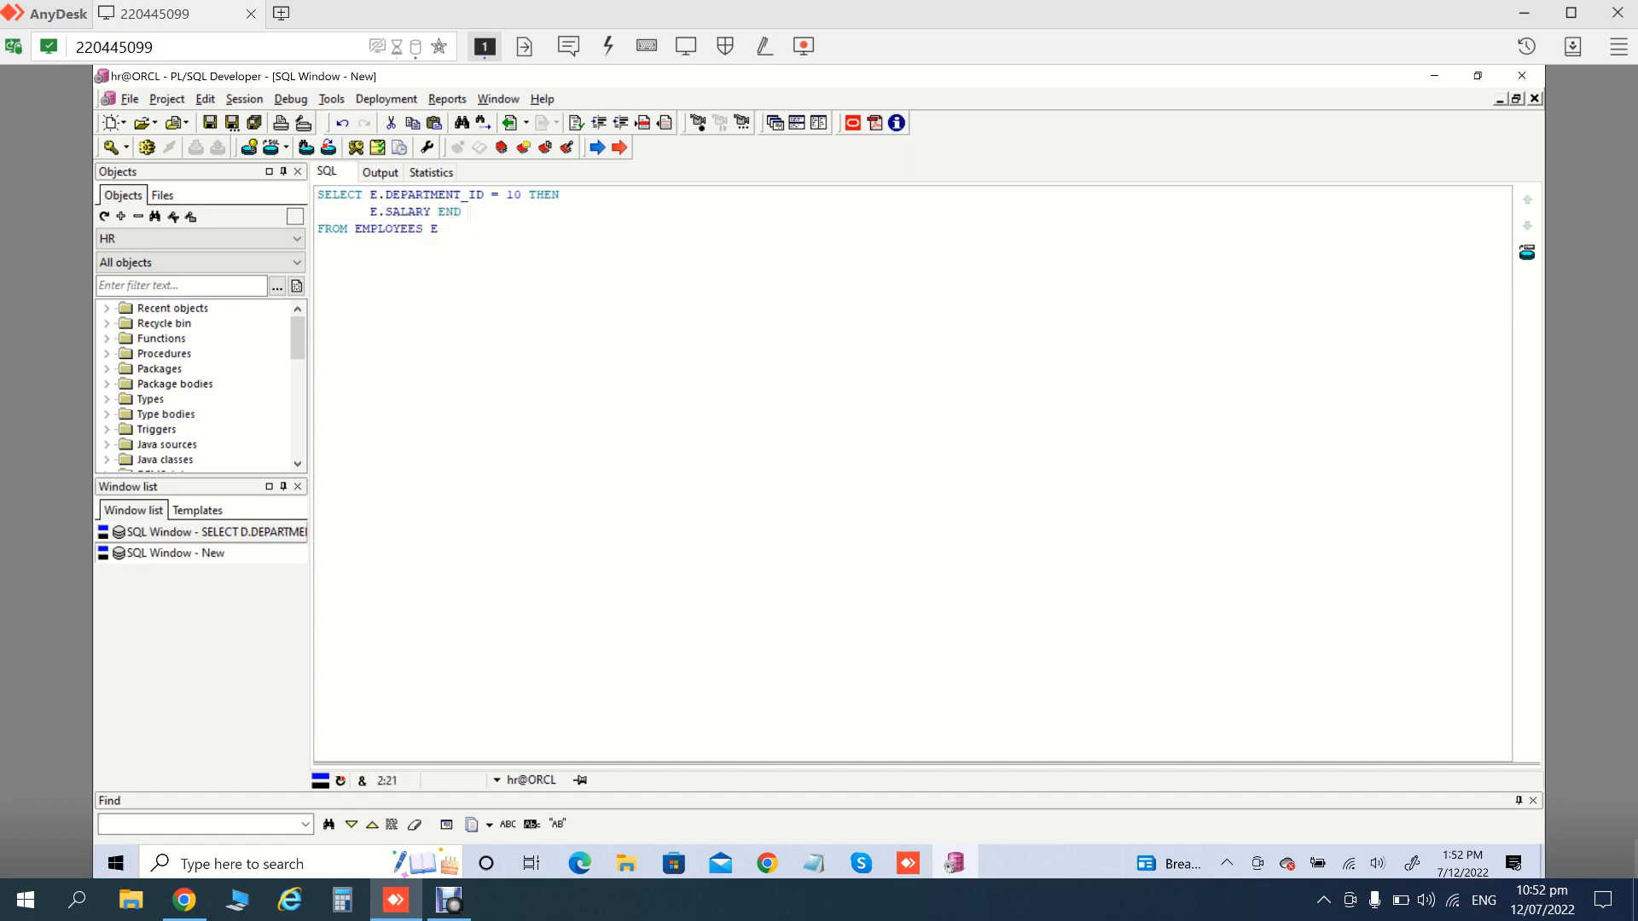
{"action": "key", "text": "ctrl+Tab"}
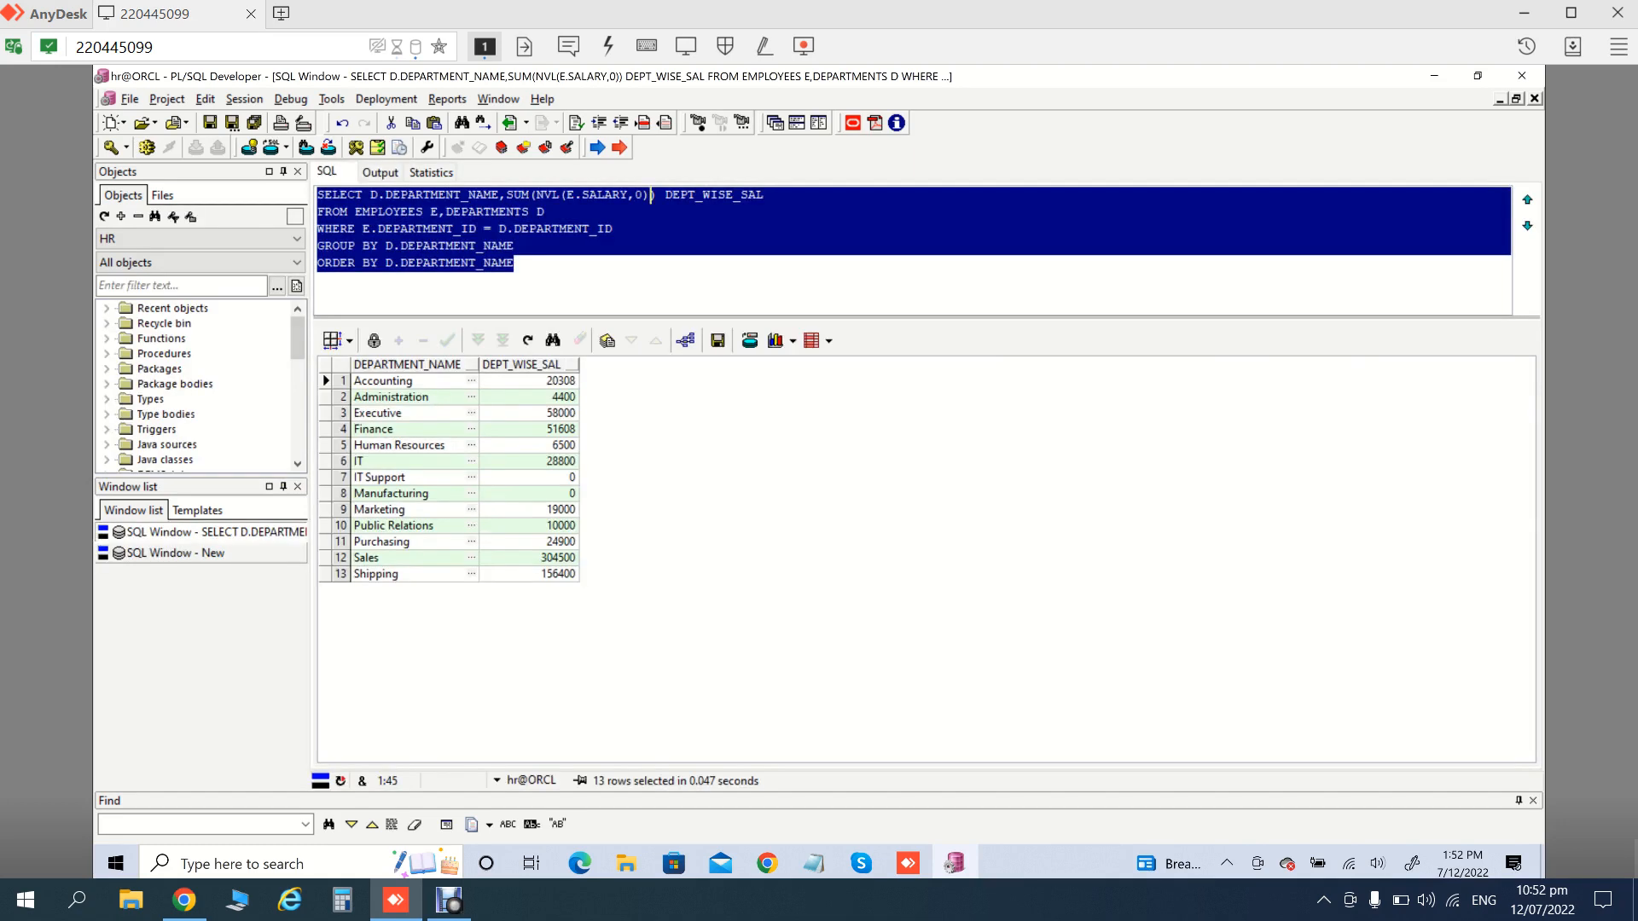
Add E.DEPARTMENT_ID to the select list and change the ORDER BY column to DEPARTMENT_ID
{"action": "left_click", "coordinate": [407, 366]}
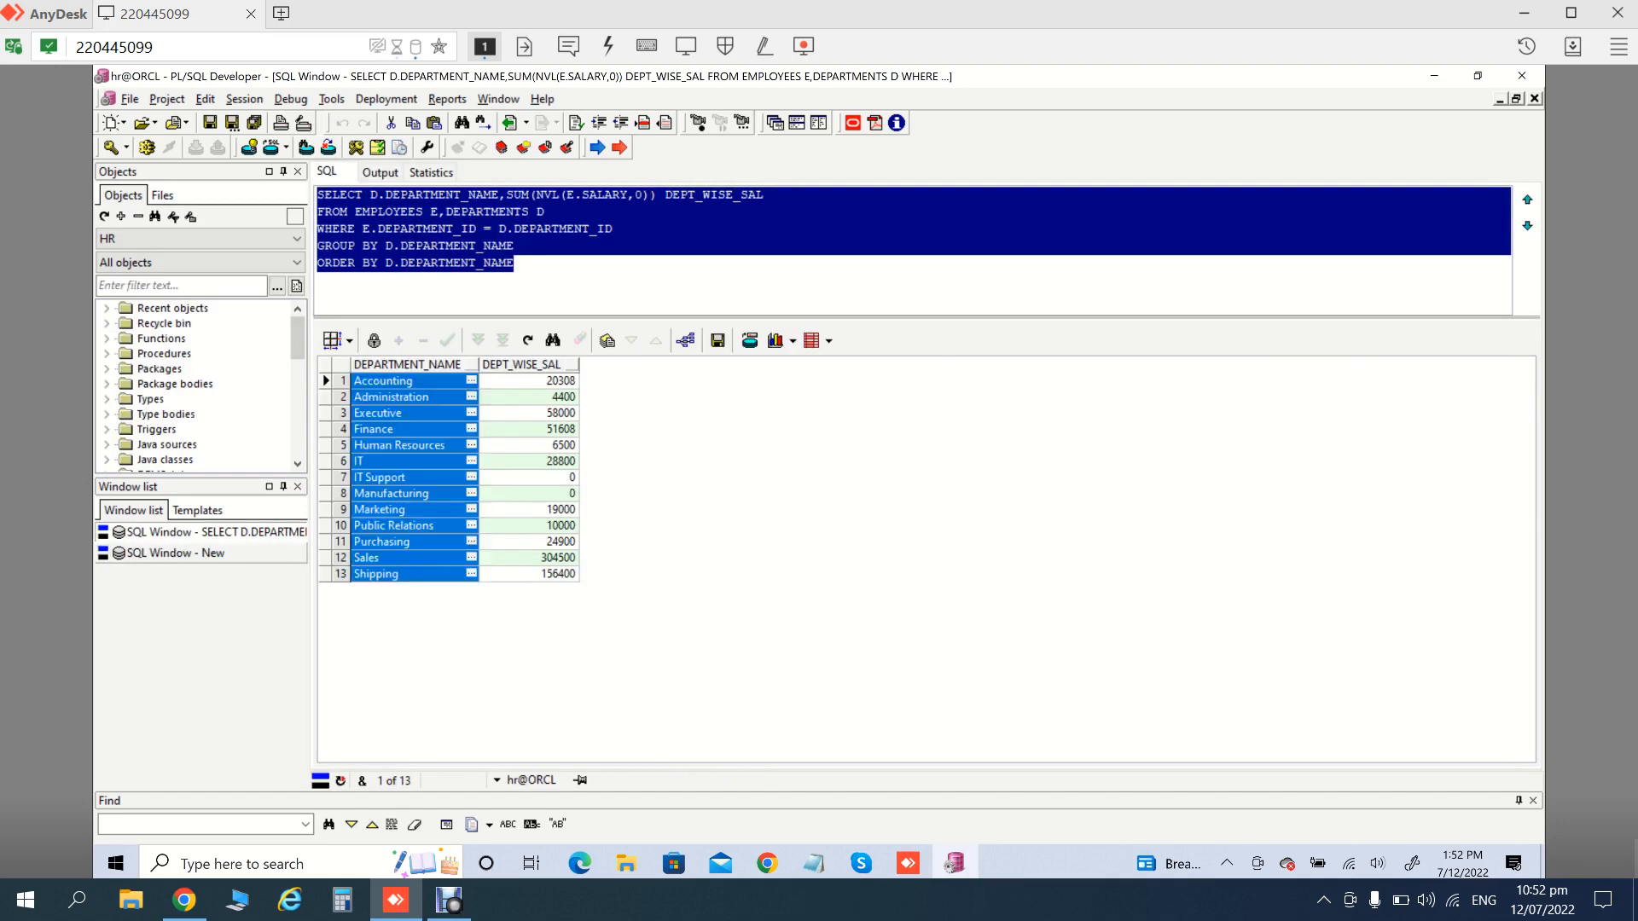
{"action": "left_click", "coordinate": [515, 264]}
{"action": "left_click", "coordinate": [370, 196]}
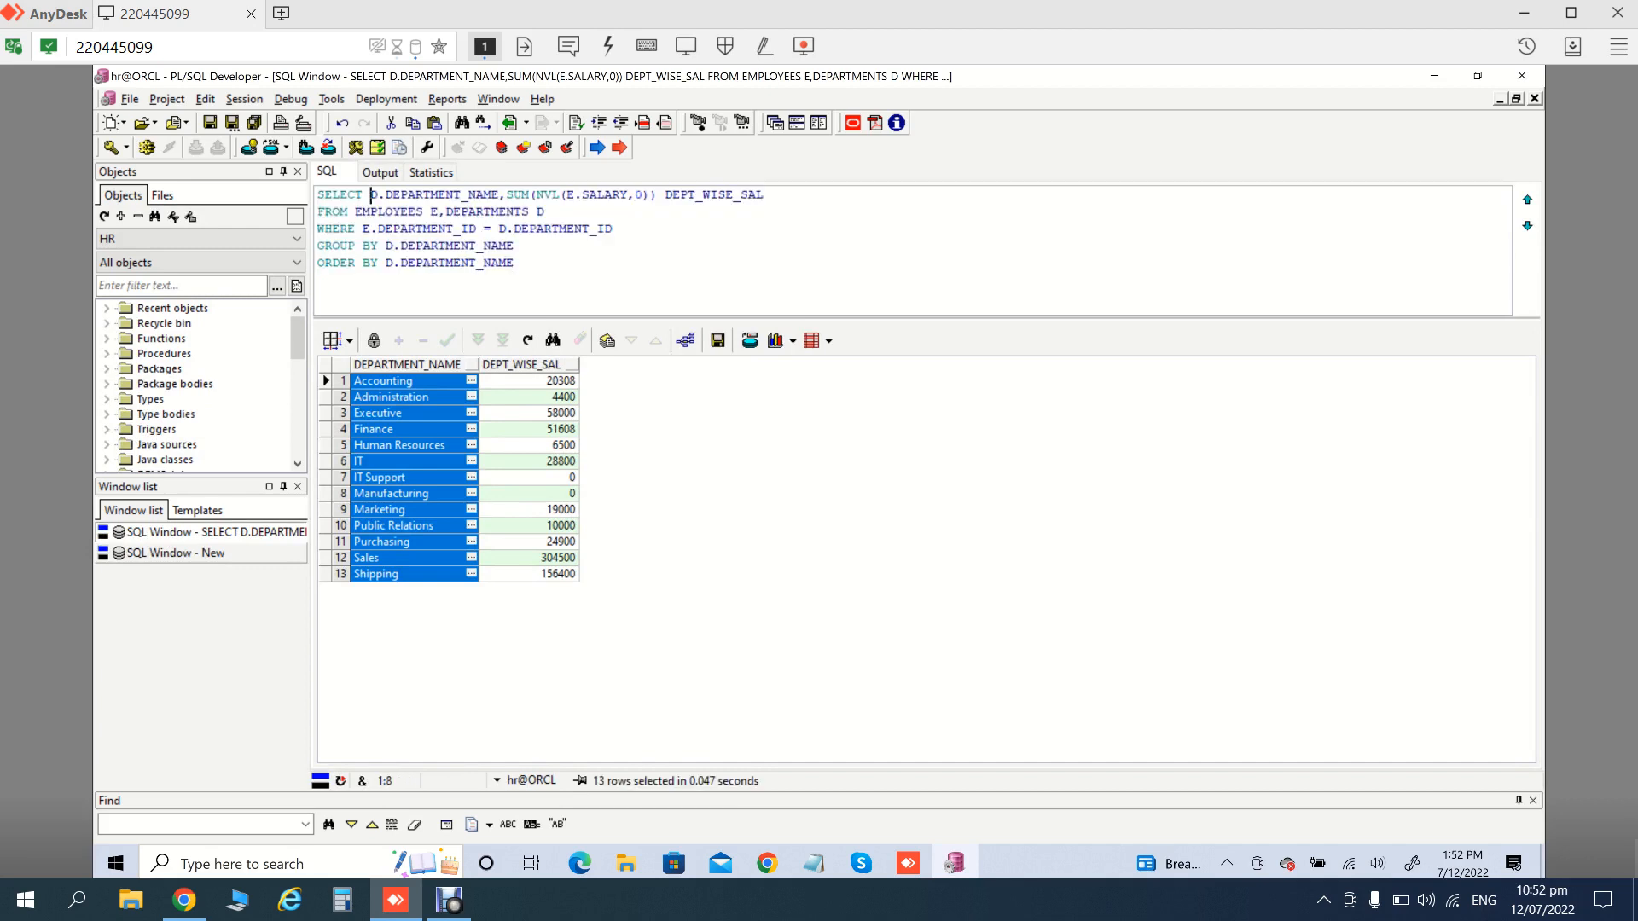
{"action": "type", "text": "E.D"}
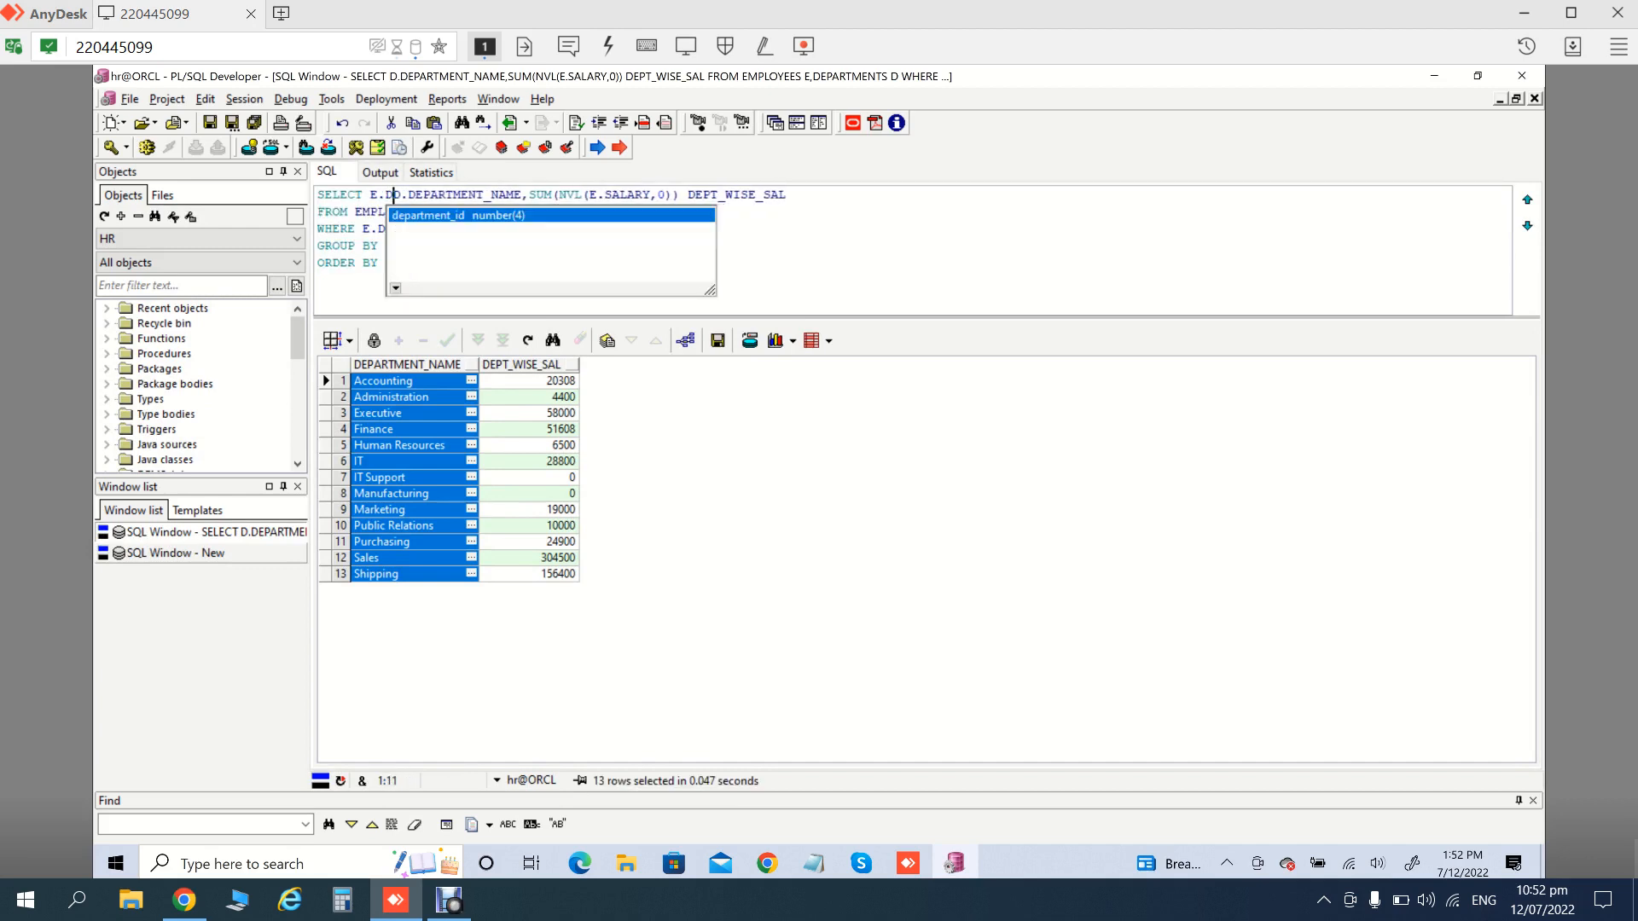
{"action": "key", "text": "Return"}
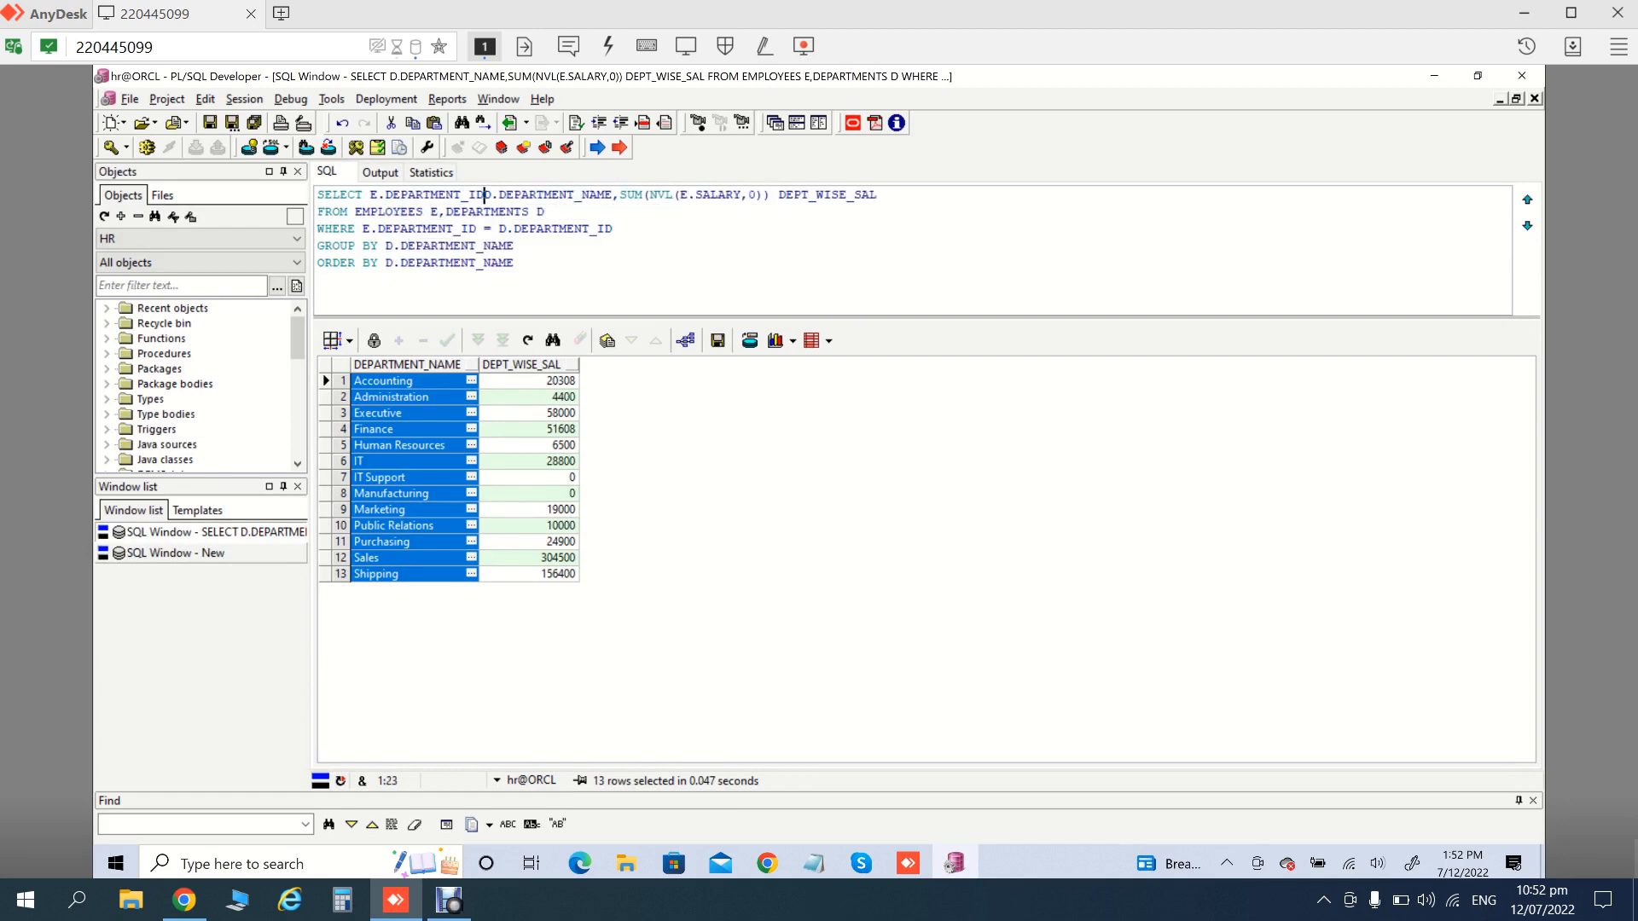
{"action": "type", "text": ","}
{"action": "left_click", "coordinate": [515, 246]}
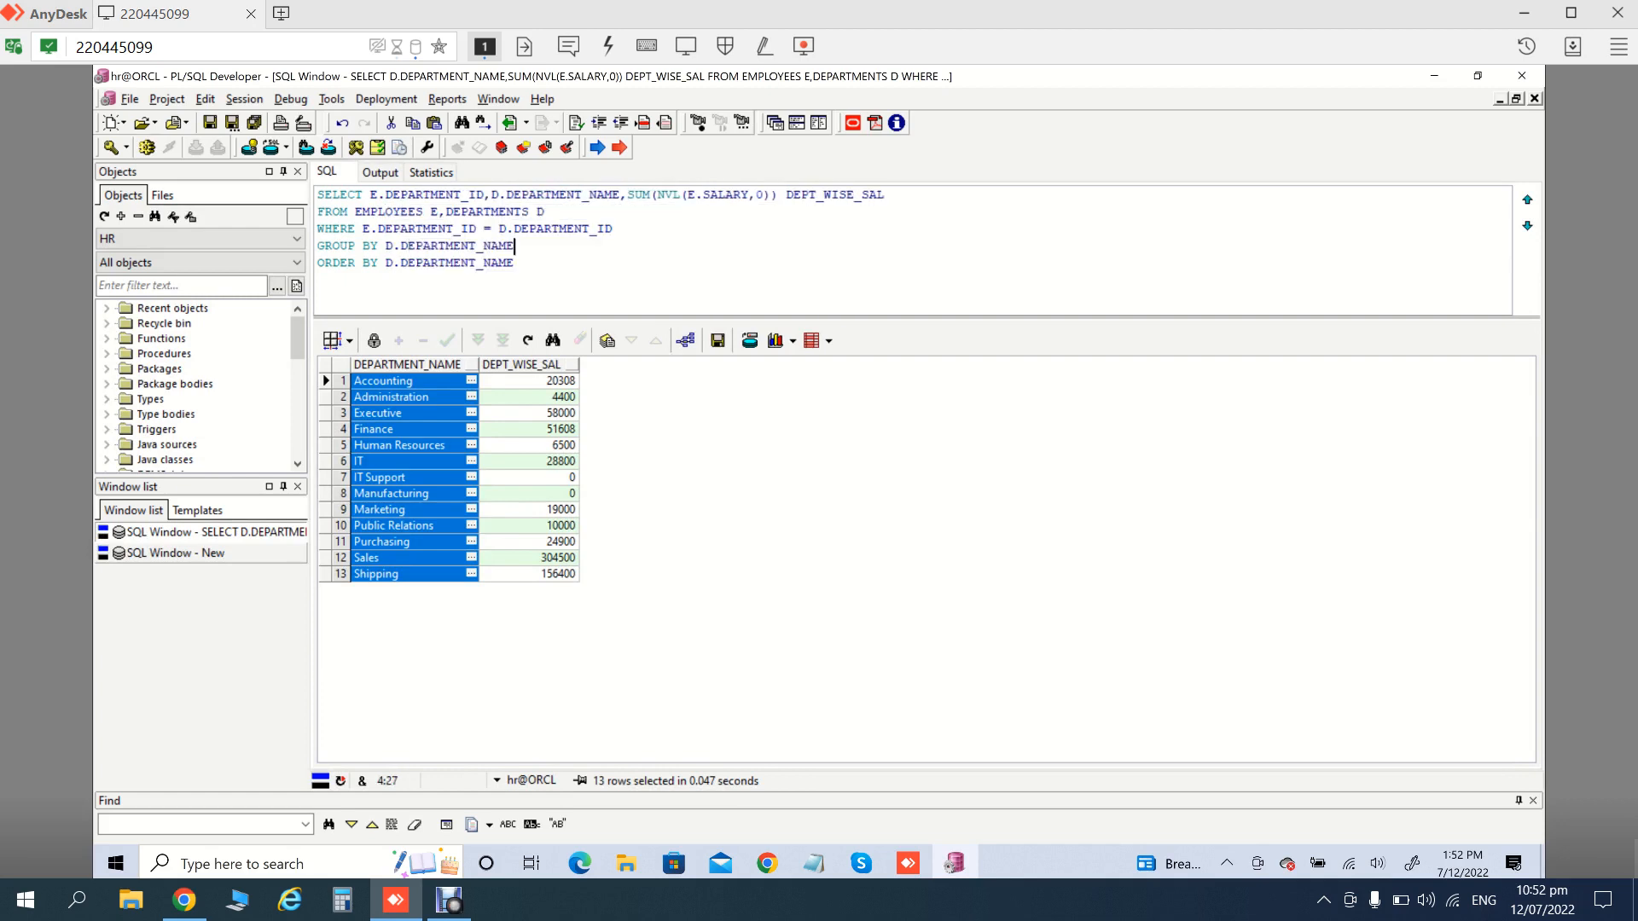
{"action": "key", "text": "Down"}
{"action": "key", "text": "BackSpace"}
{"action": "key", "text": "BackSpace"}
{"action": "key", "text": "BackSpace"}
{"action": "key", "text": "BackSpace"}
{"action": "type", "text": "ID"}
Fix the 'not a GROUP BY expression' error by adding E.DEPARTMENT_ID to GROUP BY
{"action": "key", "text": "F8"}
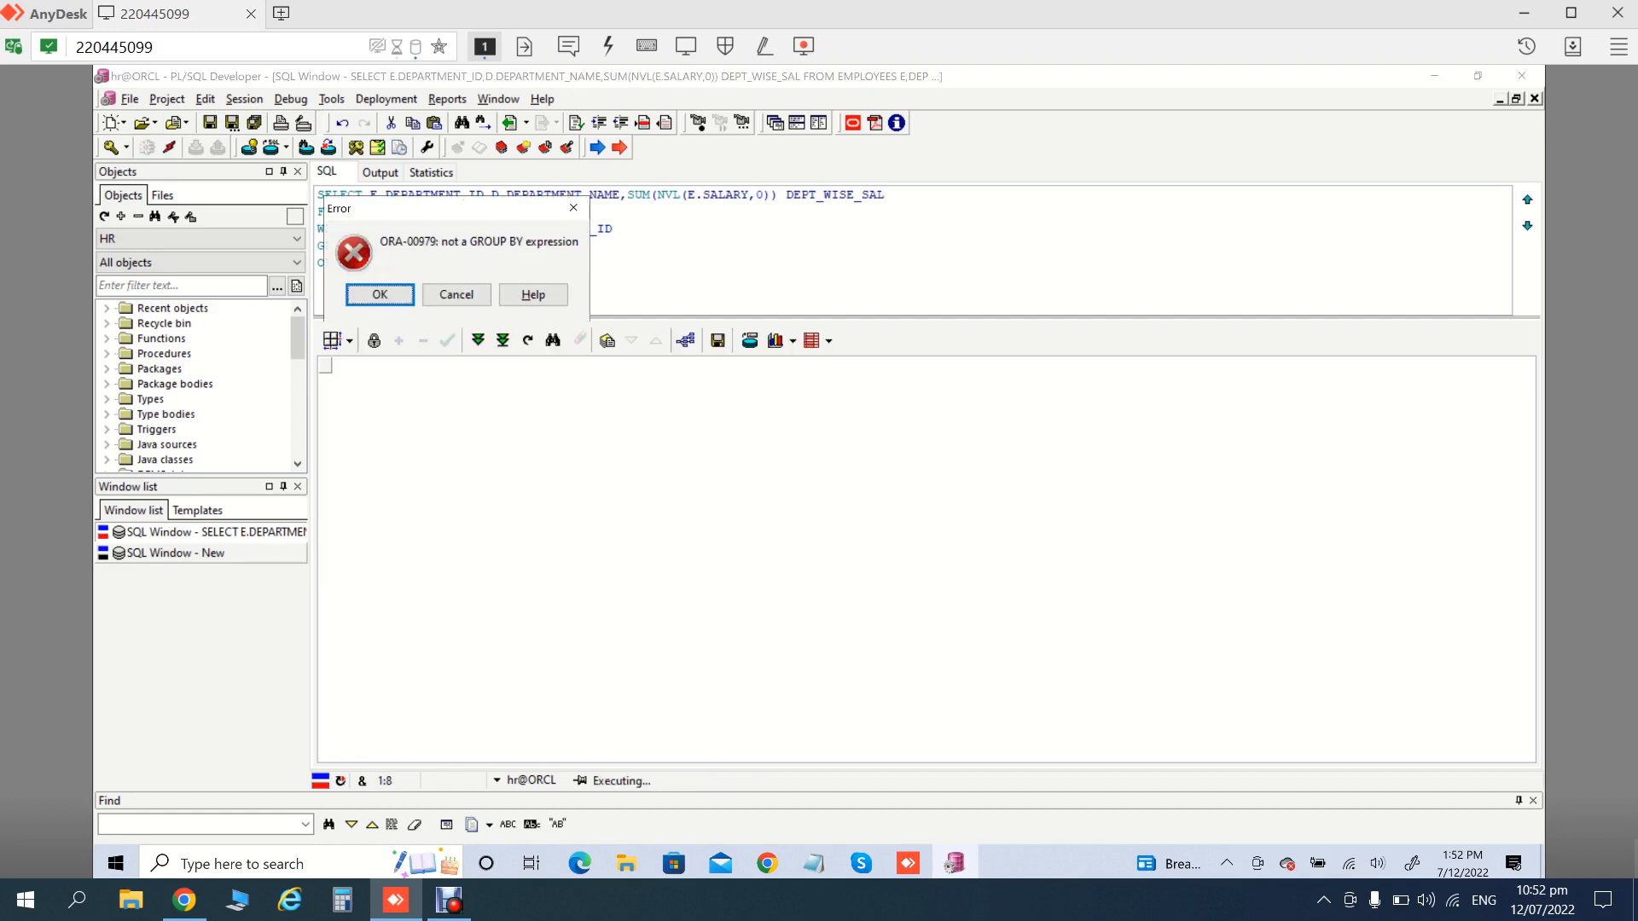
{"action": "key", "text": "Tab"}
{"action": "key", "text": "Return"}
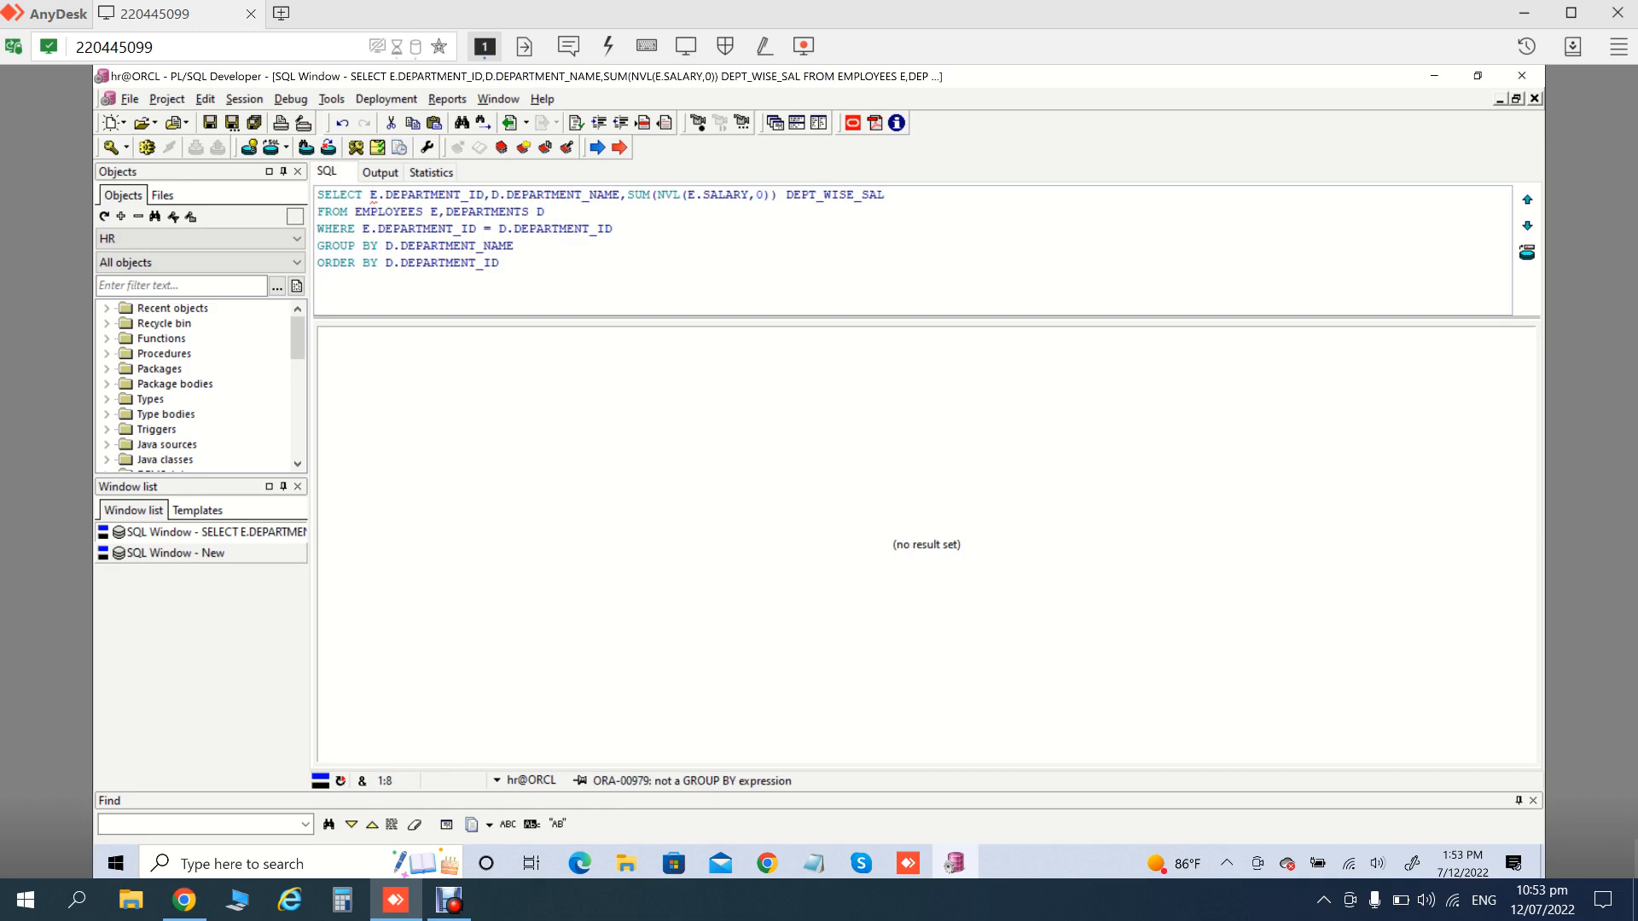
{"action": "key", "text": "ctrl+shift+Right"}
{"action": "key", "text": "ctrl+shift+Right"}
{"action": "key", "text": "ctrl+shift+Right"}
{"action": "key", "text": "ctrl+c"}
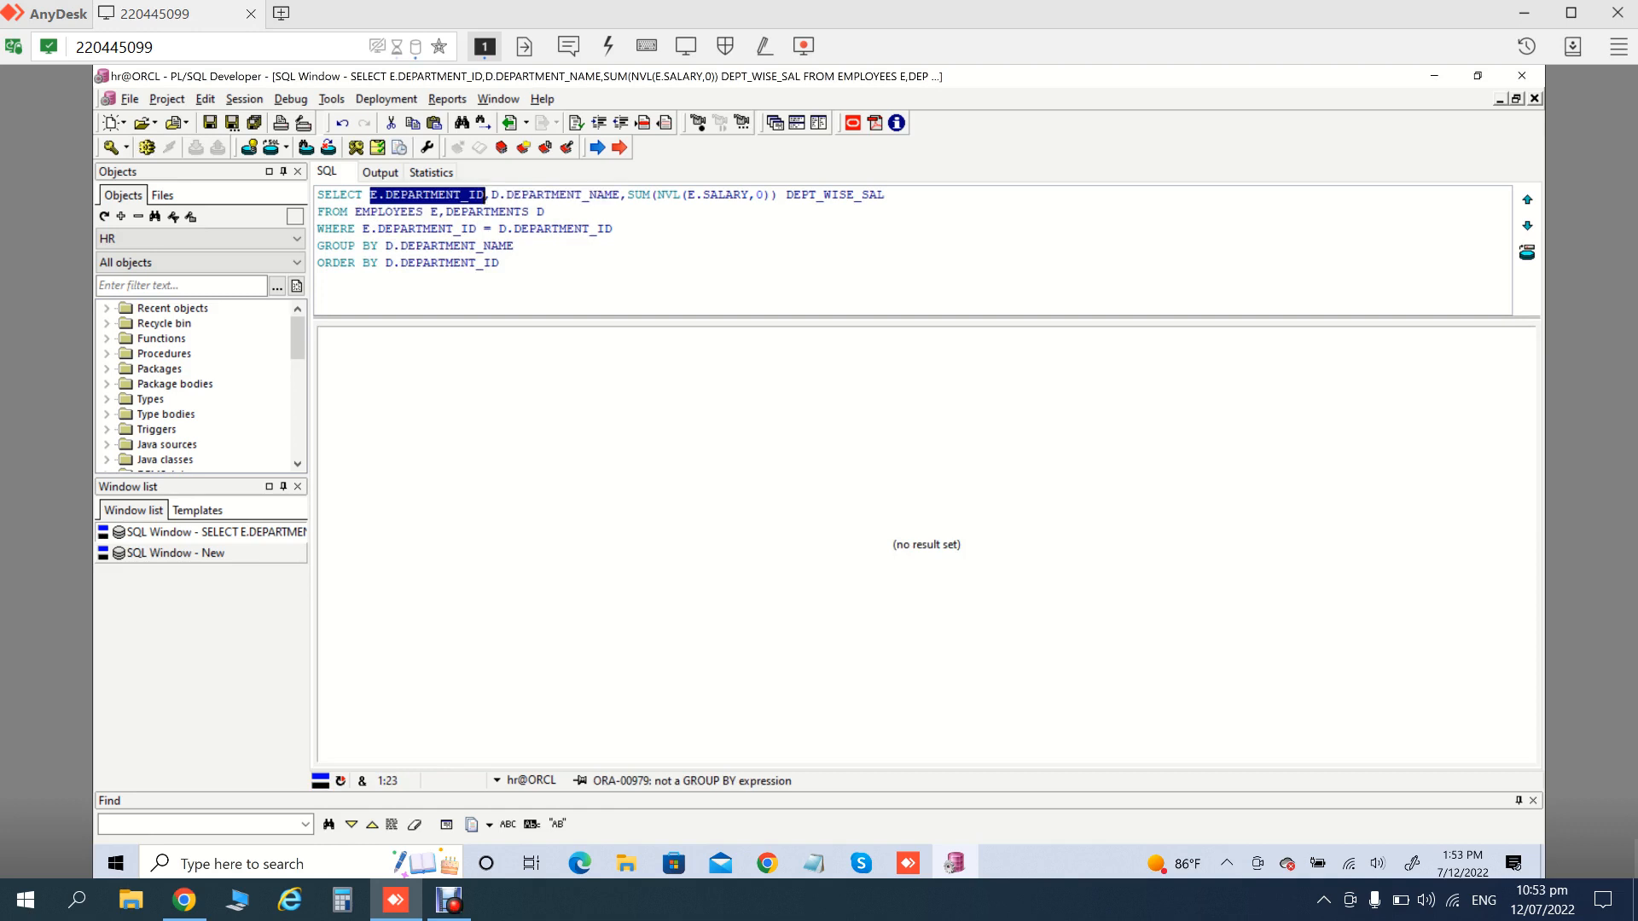
{"action": "left_click", "coordinate": [514, 245]}
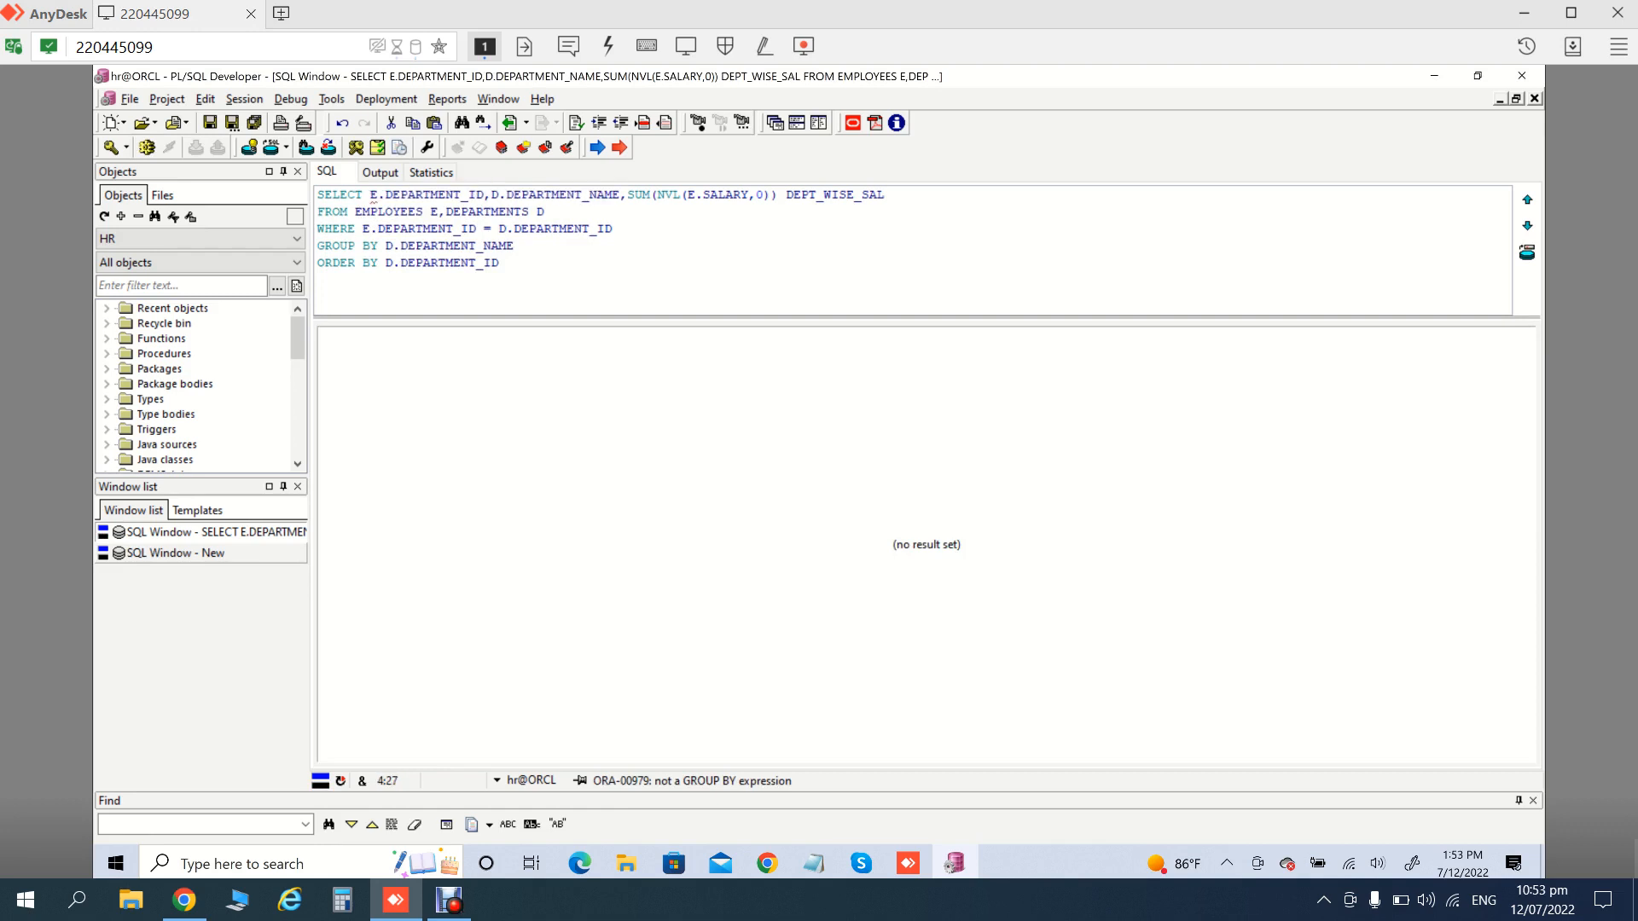
{"action": "type", "text": ","}
{"action": "key", "text": "ctrl+v"}
{"action": "key", "text": "F8"}
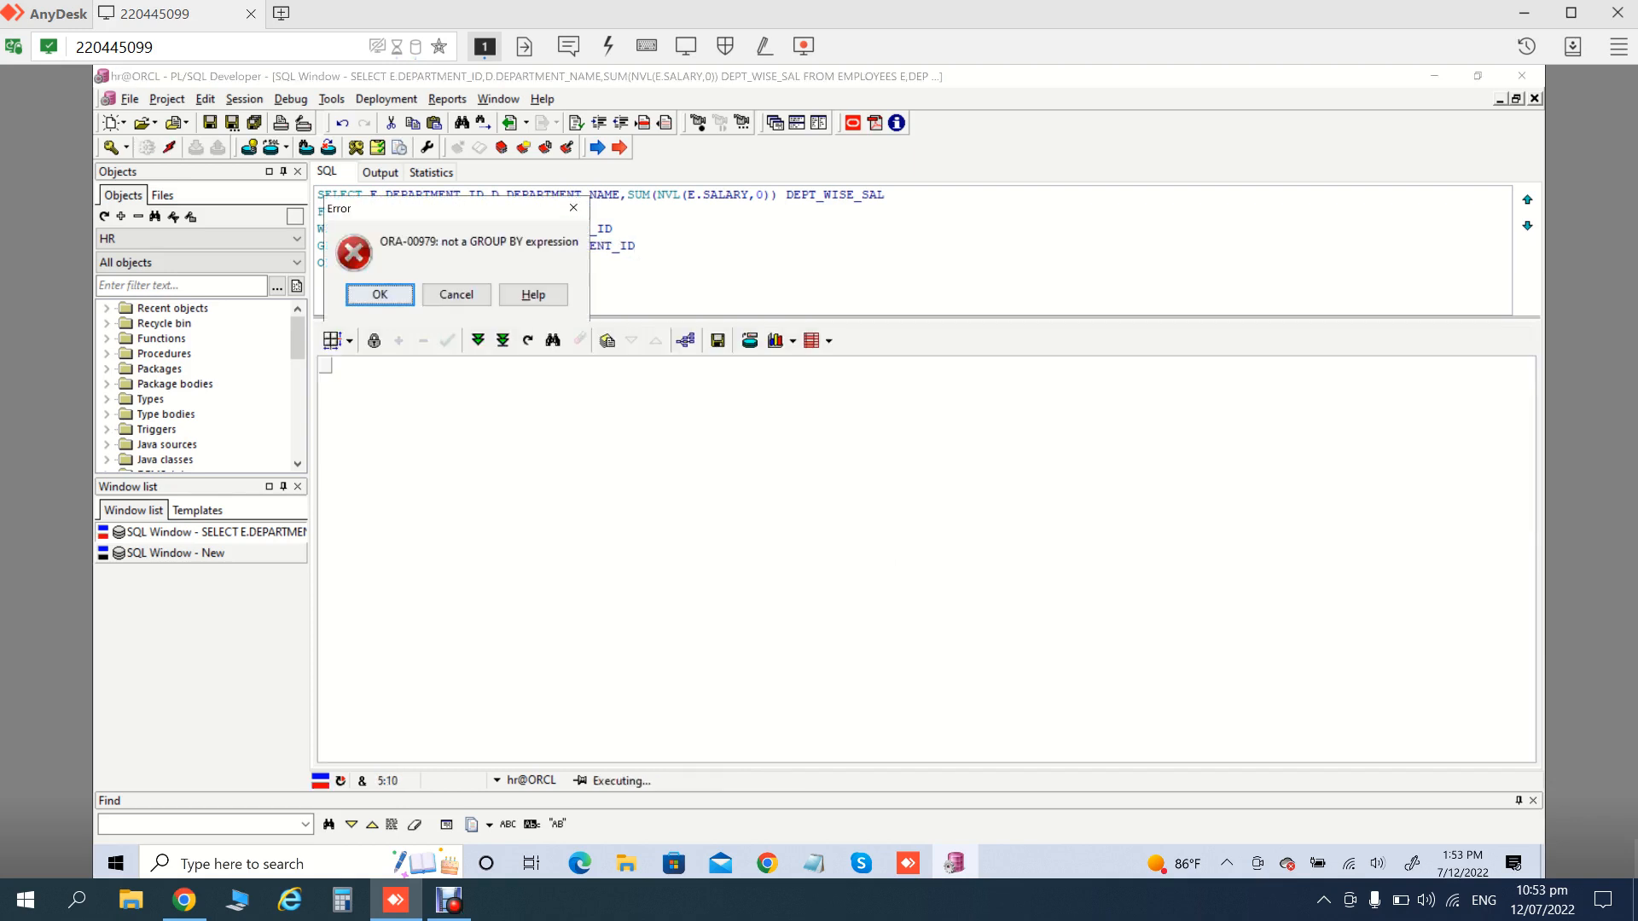
{"action": "key", "text": "Return"}
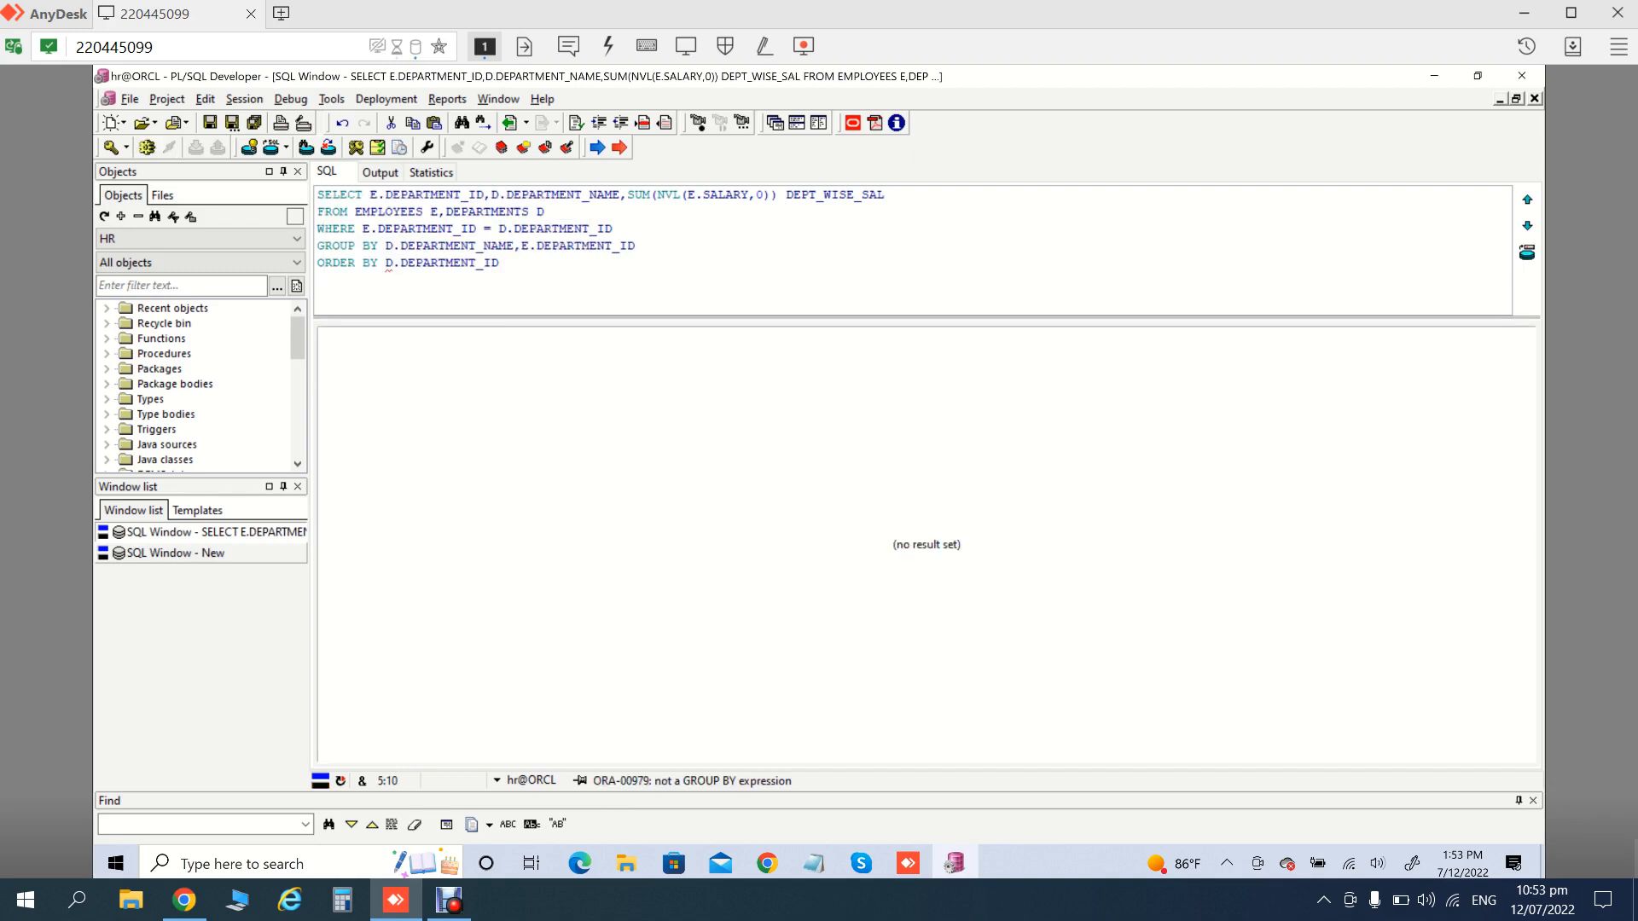
Change the ORDER BY alias to E.DEPARTMENT_ID and rerun, returning 13 department rows
{"action": "key", "text": "Delete"}
{"action": "type", "text": "E"}
{"action": "key", "text": "F8"}
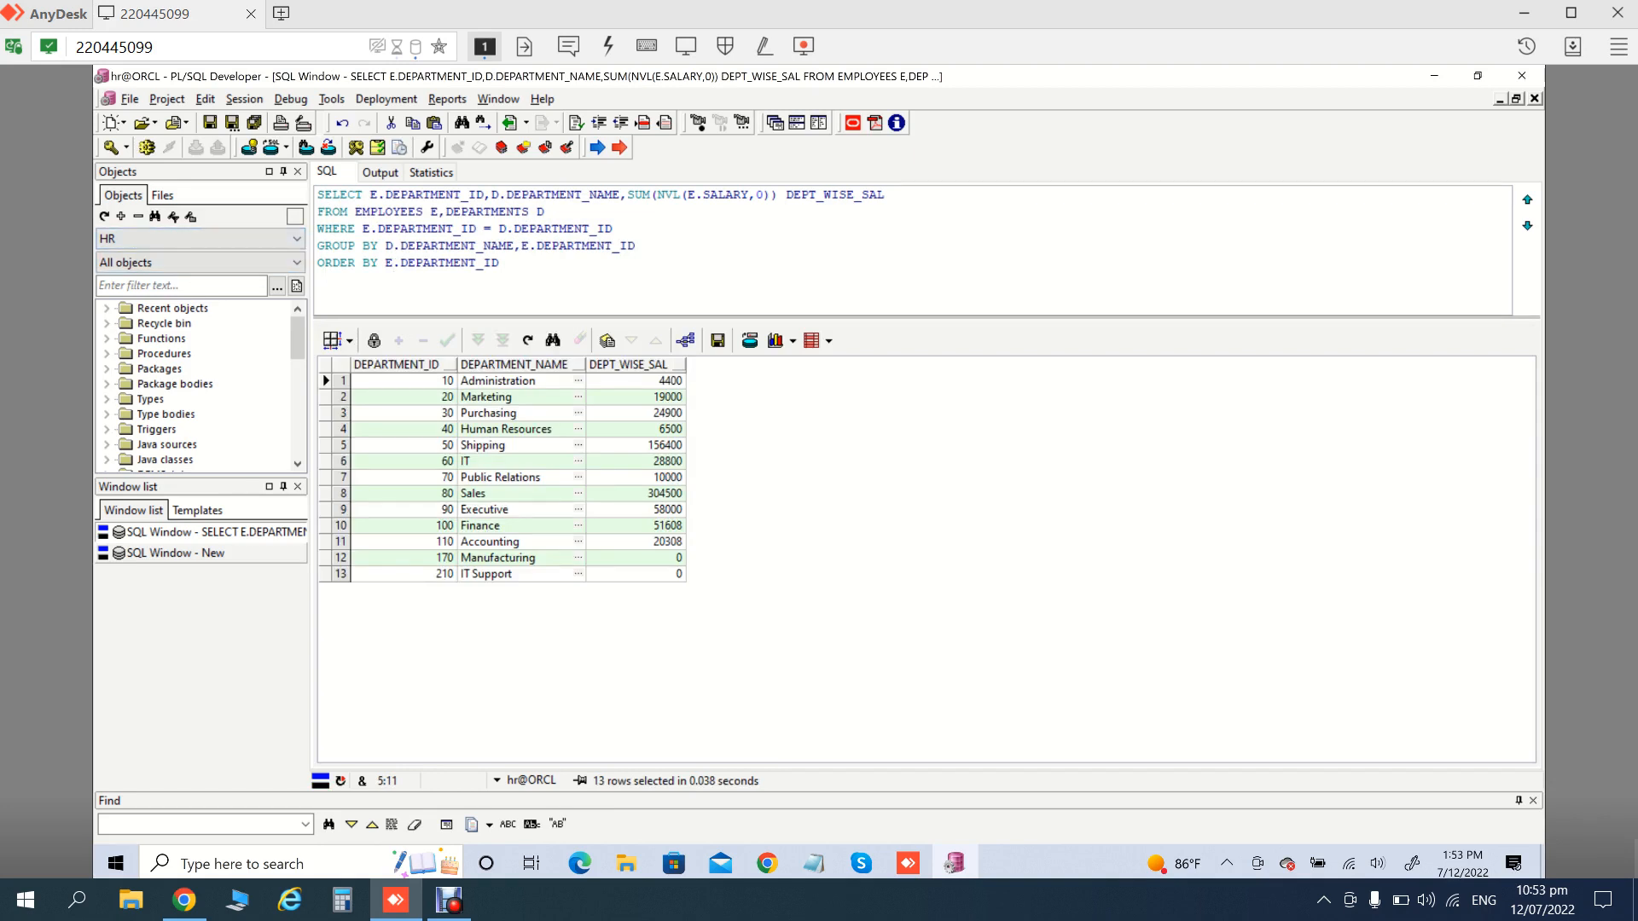
{"action": "left_click", "coordinate": [499, 382]}
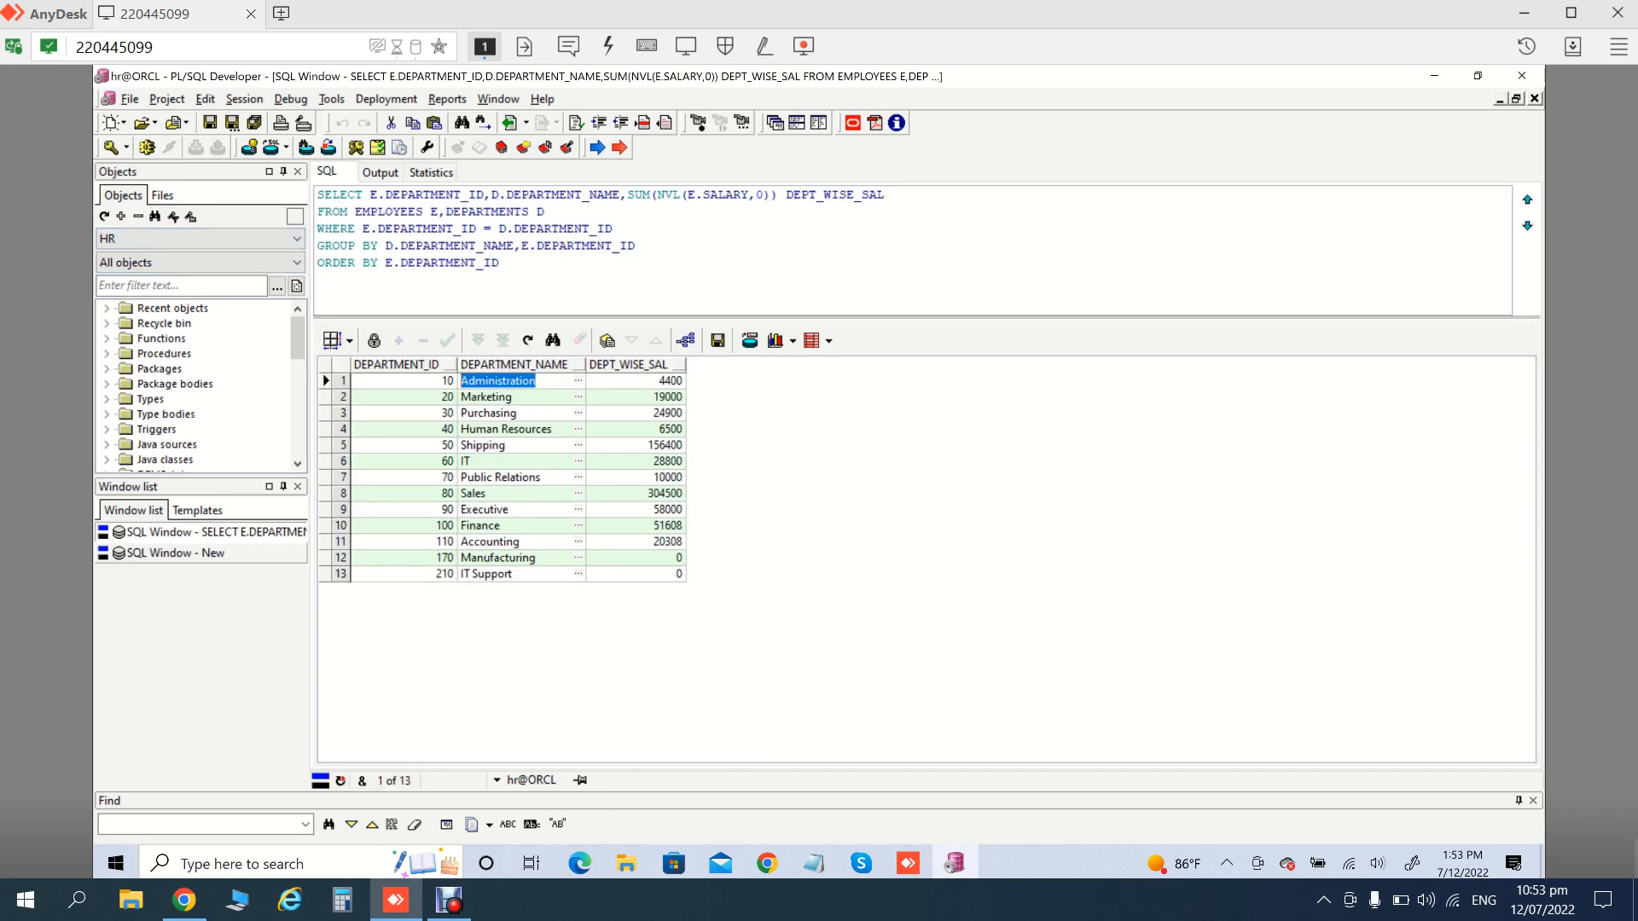
{"action": "left_click", "coordinate": [176, 554]}
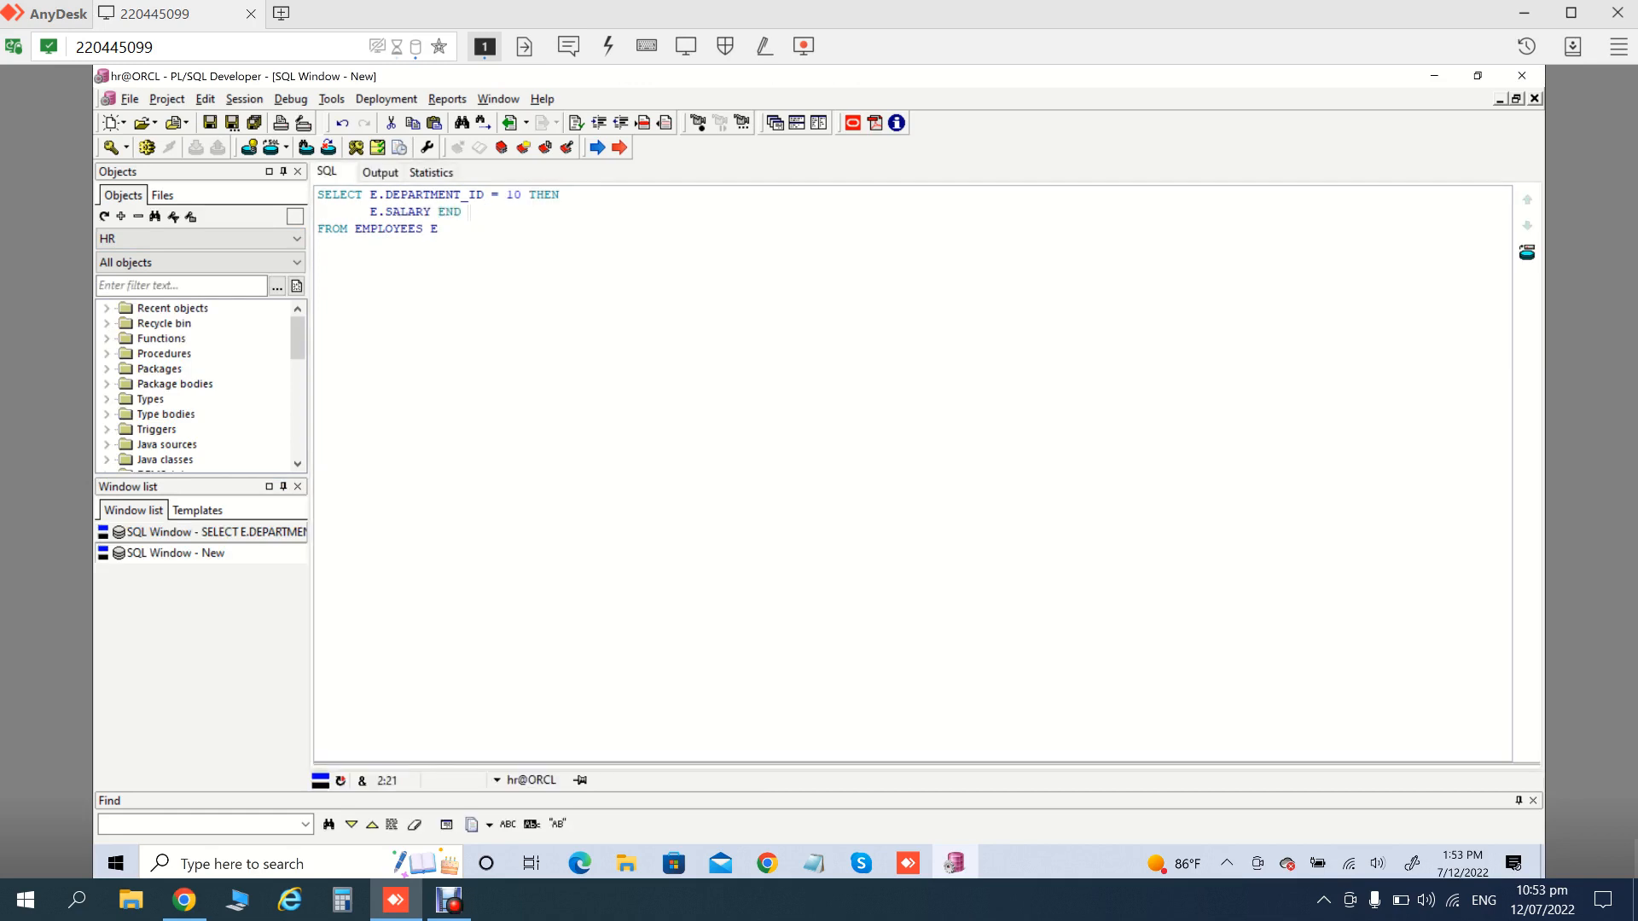
Make the expression a CASE WHEN with alias Administration and run the query
{"action": "type", "text": "Administration"}
{"action": "left_click", "coordinate": [370, 195]}
{"action": "type", "text": "CASE WHEN"}
{"action": "key", "text": "F8"}
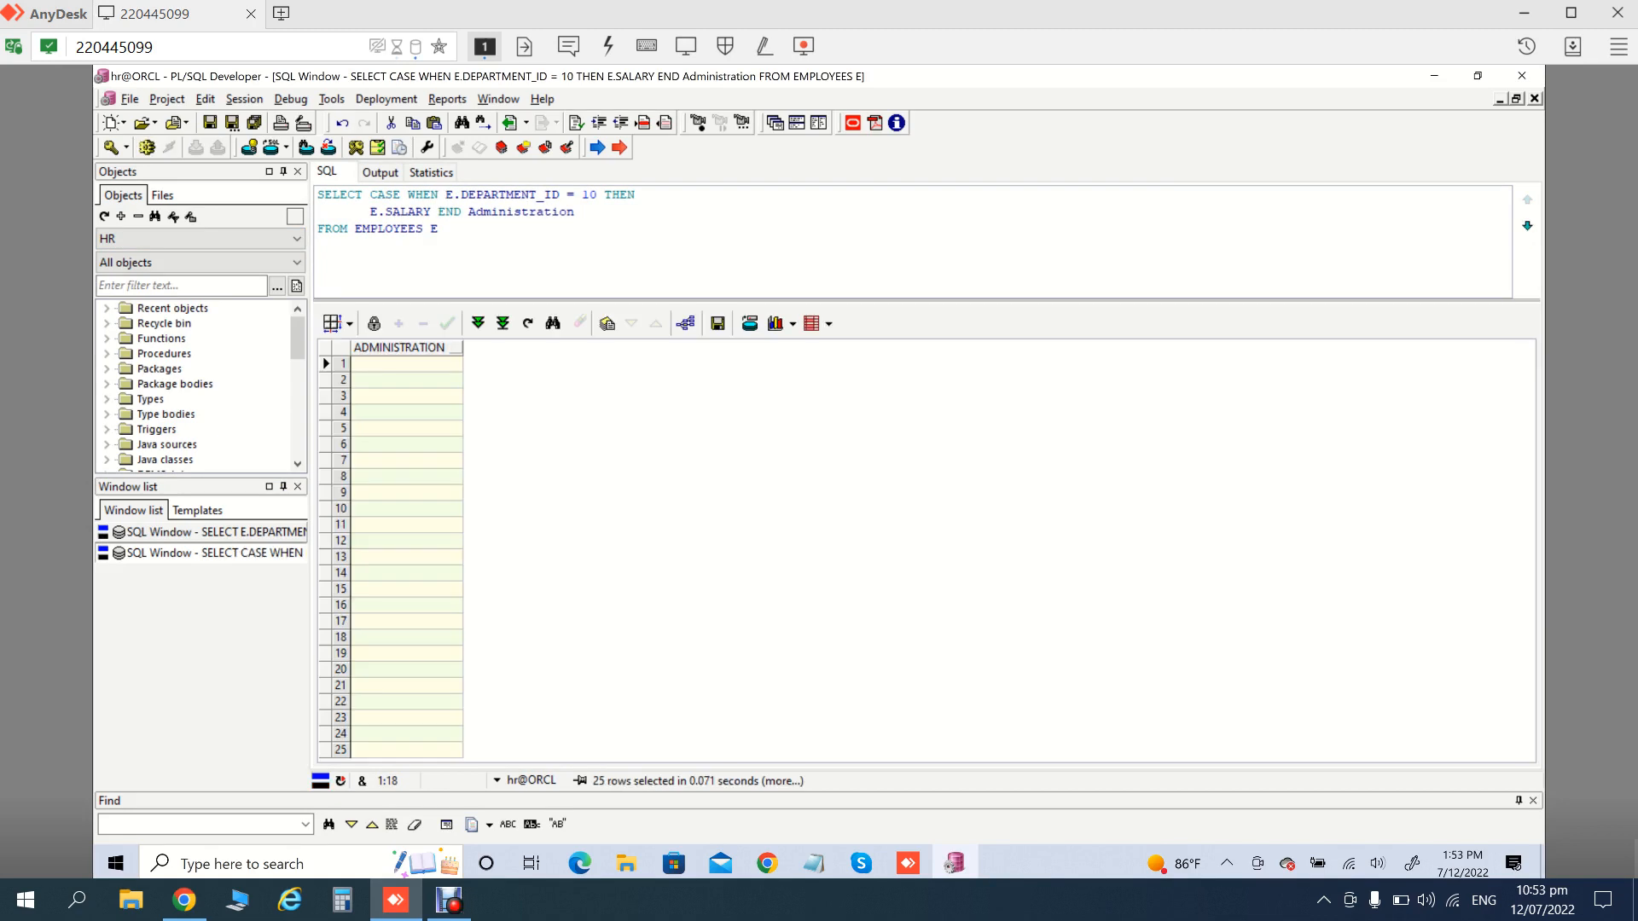
Fetch all rows and show the ADMINISTRATION column Sum total of 4400
{"action": "left_click", "coordinate": [503, 323]}
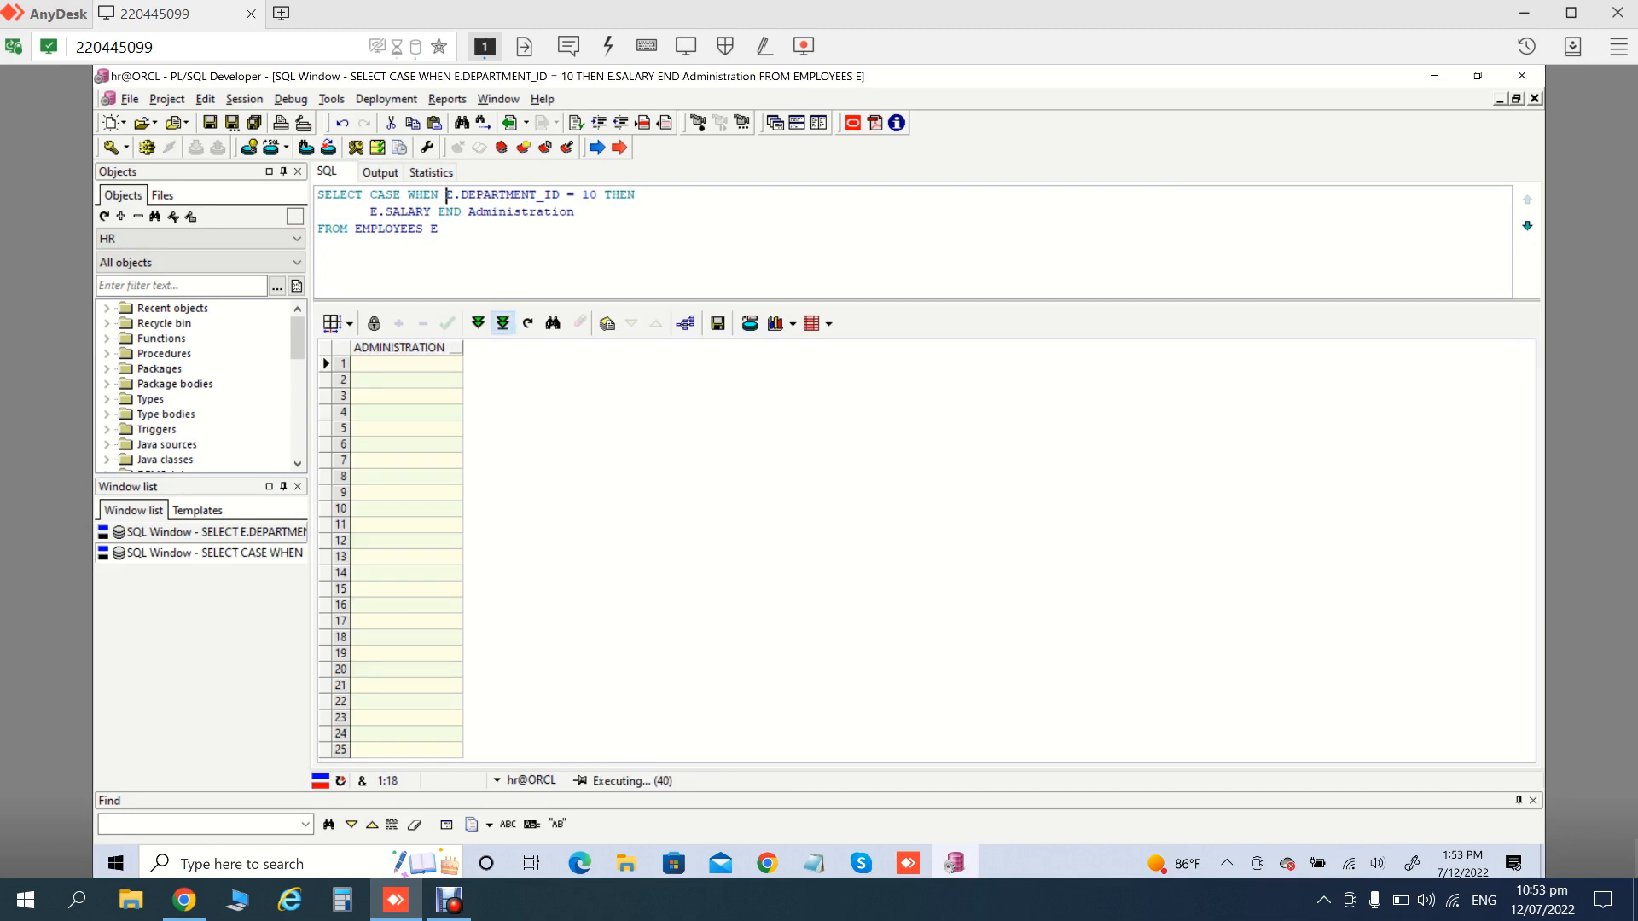
{"action": "right_click", "coordinate": [400, 357]}
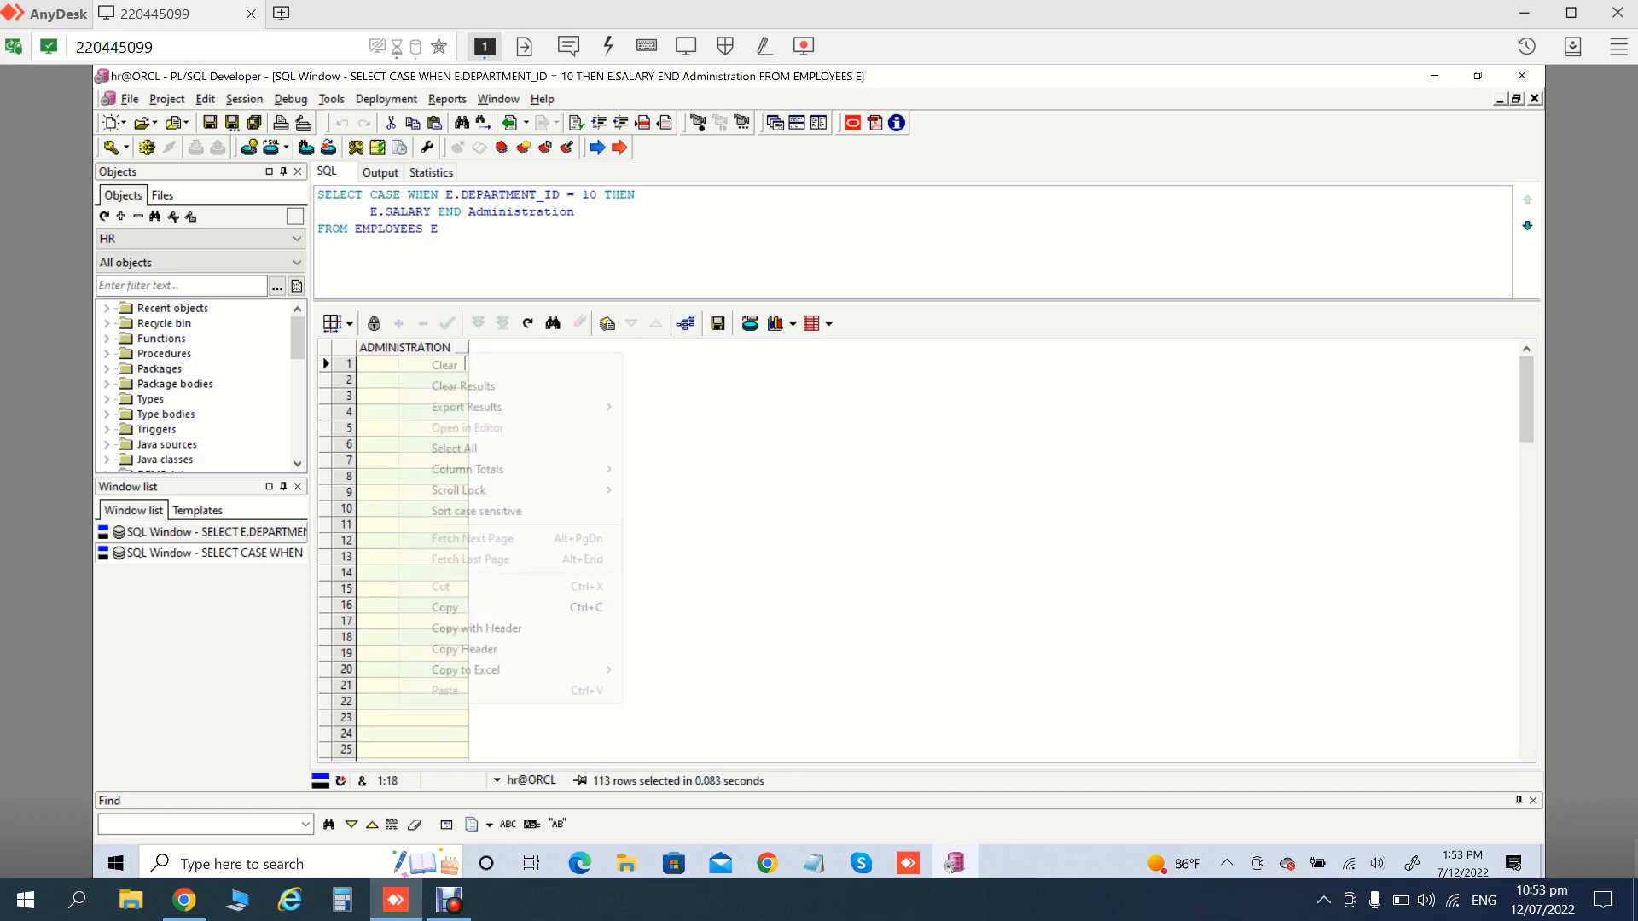
{"action": "mouse_move", "coordinate": [468, 408]}
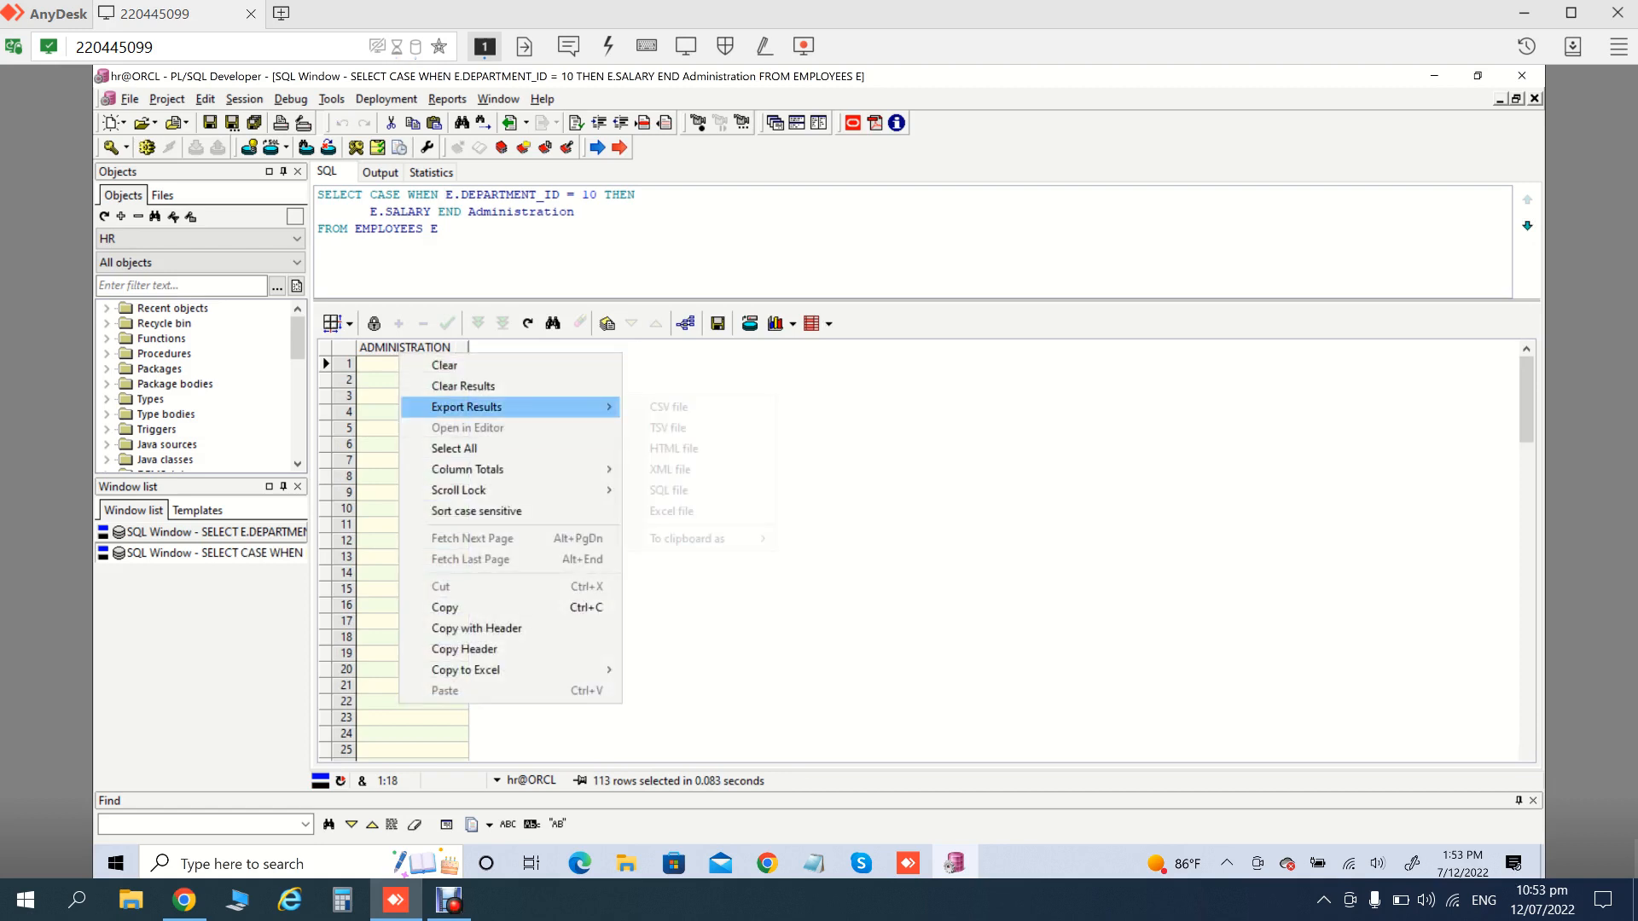
{"action": "mouse_move", "coordinate": [467, 470]}
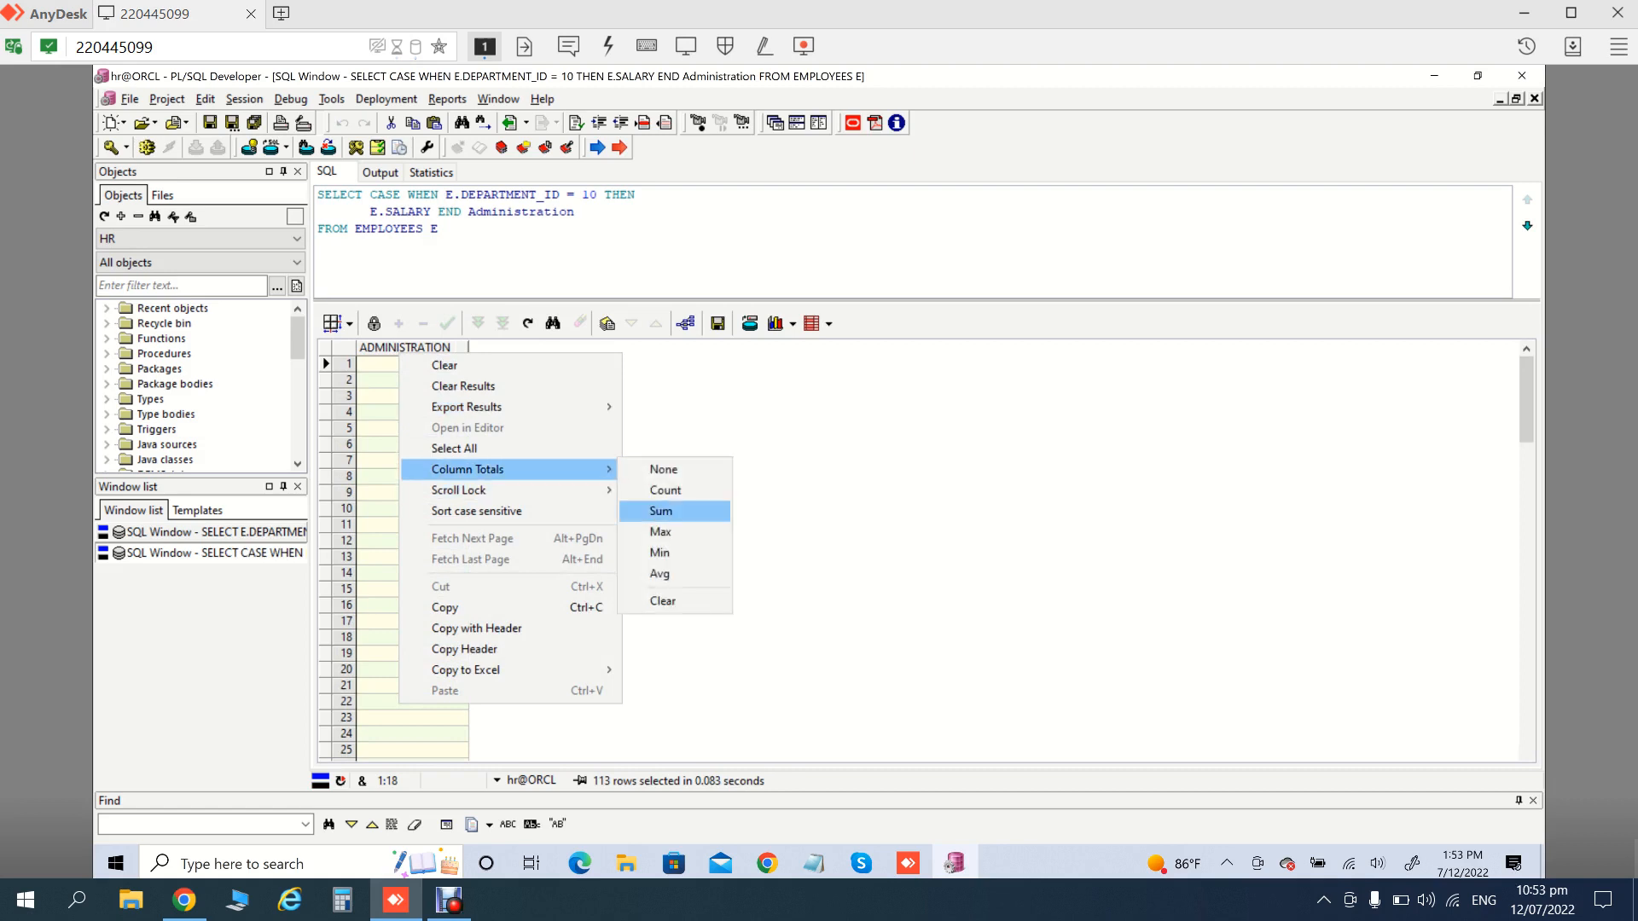
{"action": "left_click", "coordinate": [665, 511]}
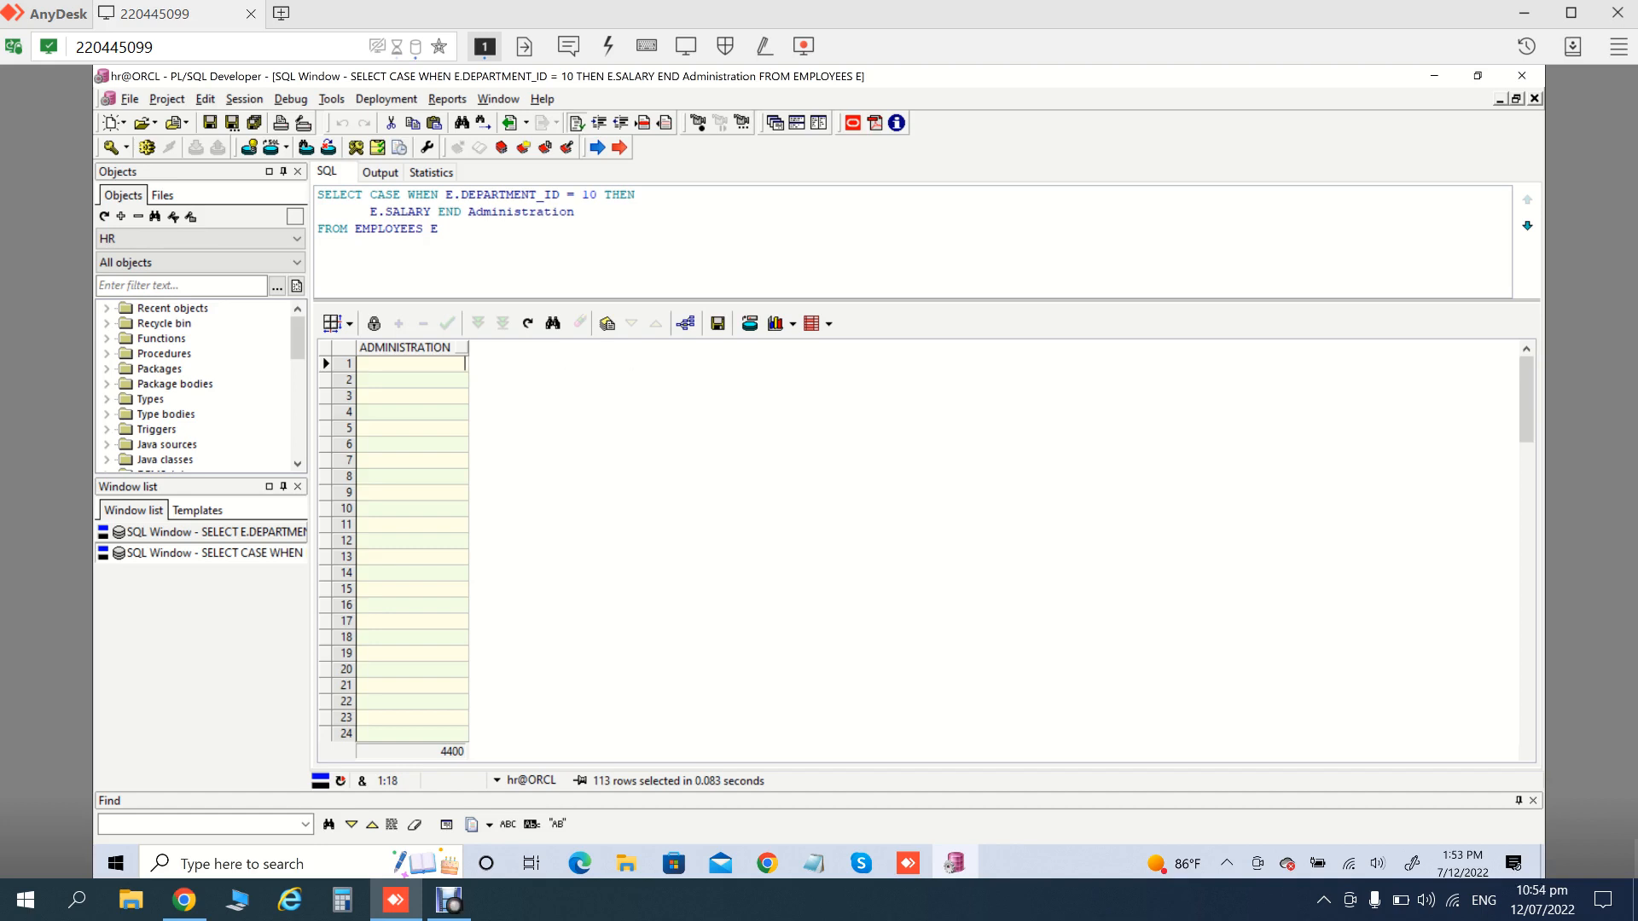
Reformat the SQL with Beautifier and select the Administration CASE expression
{"action": "left_click", "coordinate": [576, 123]}
{"action": "left_click", "coordinate": [370, 195]}
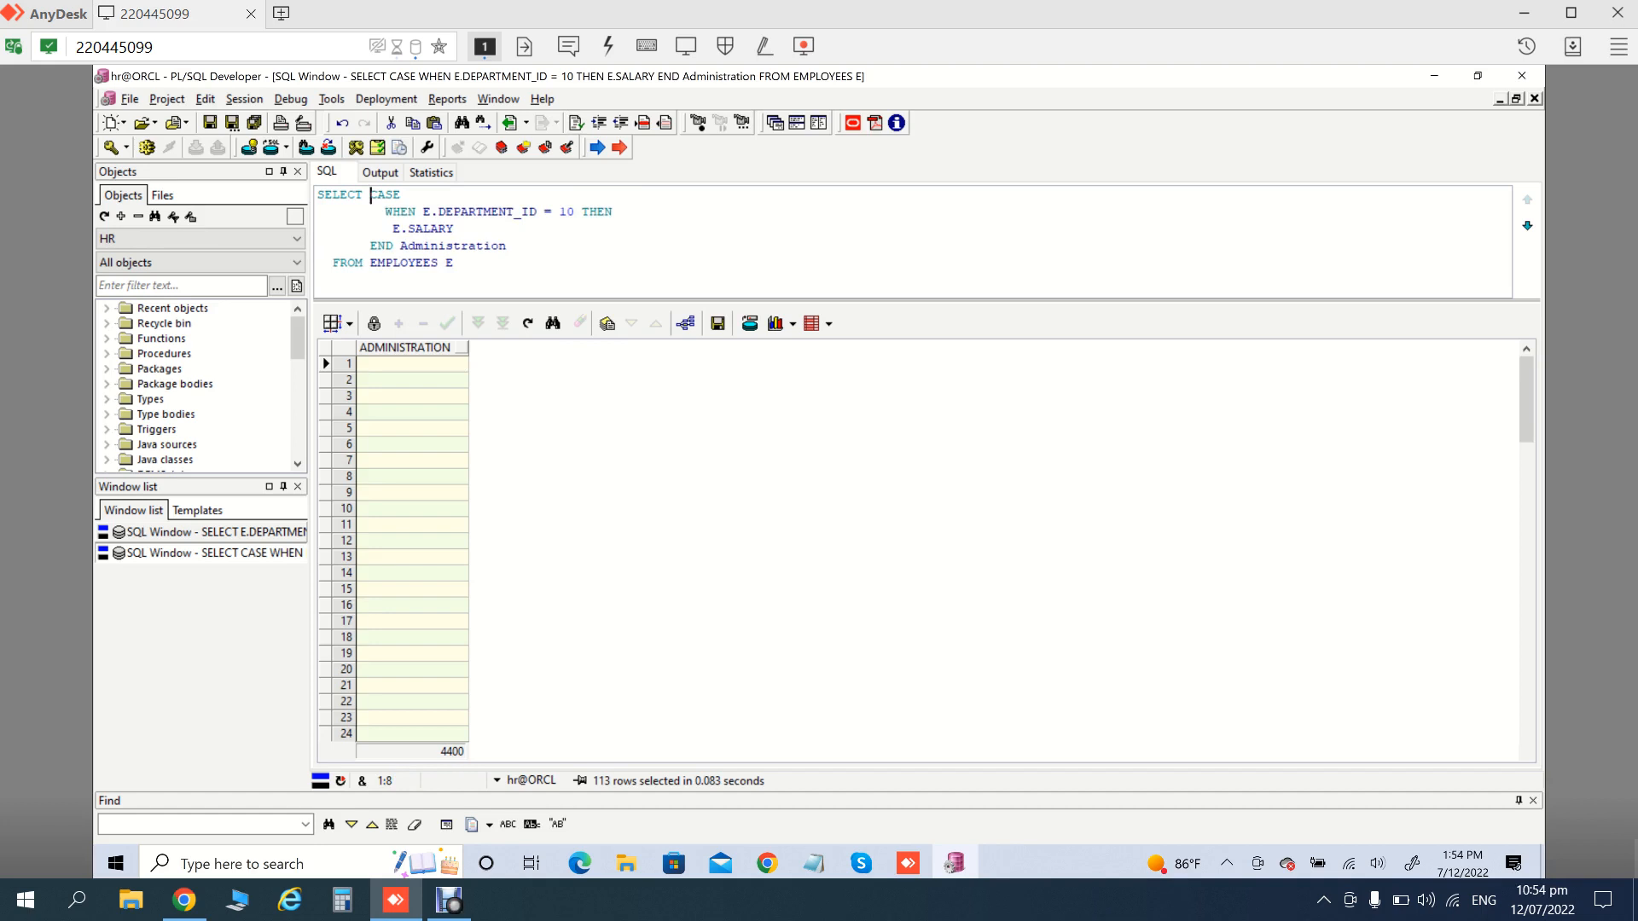
{"action": "left_click_drag", "start_coordinate": [370, 196], "coordinate": [508, 247]}
{"action": "key", "text": "ctrl+c"}
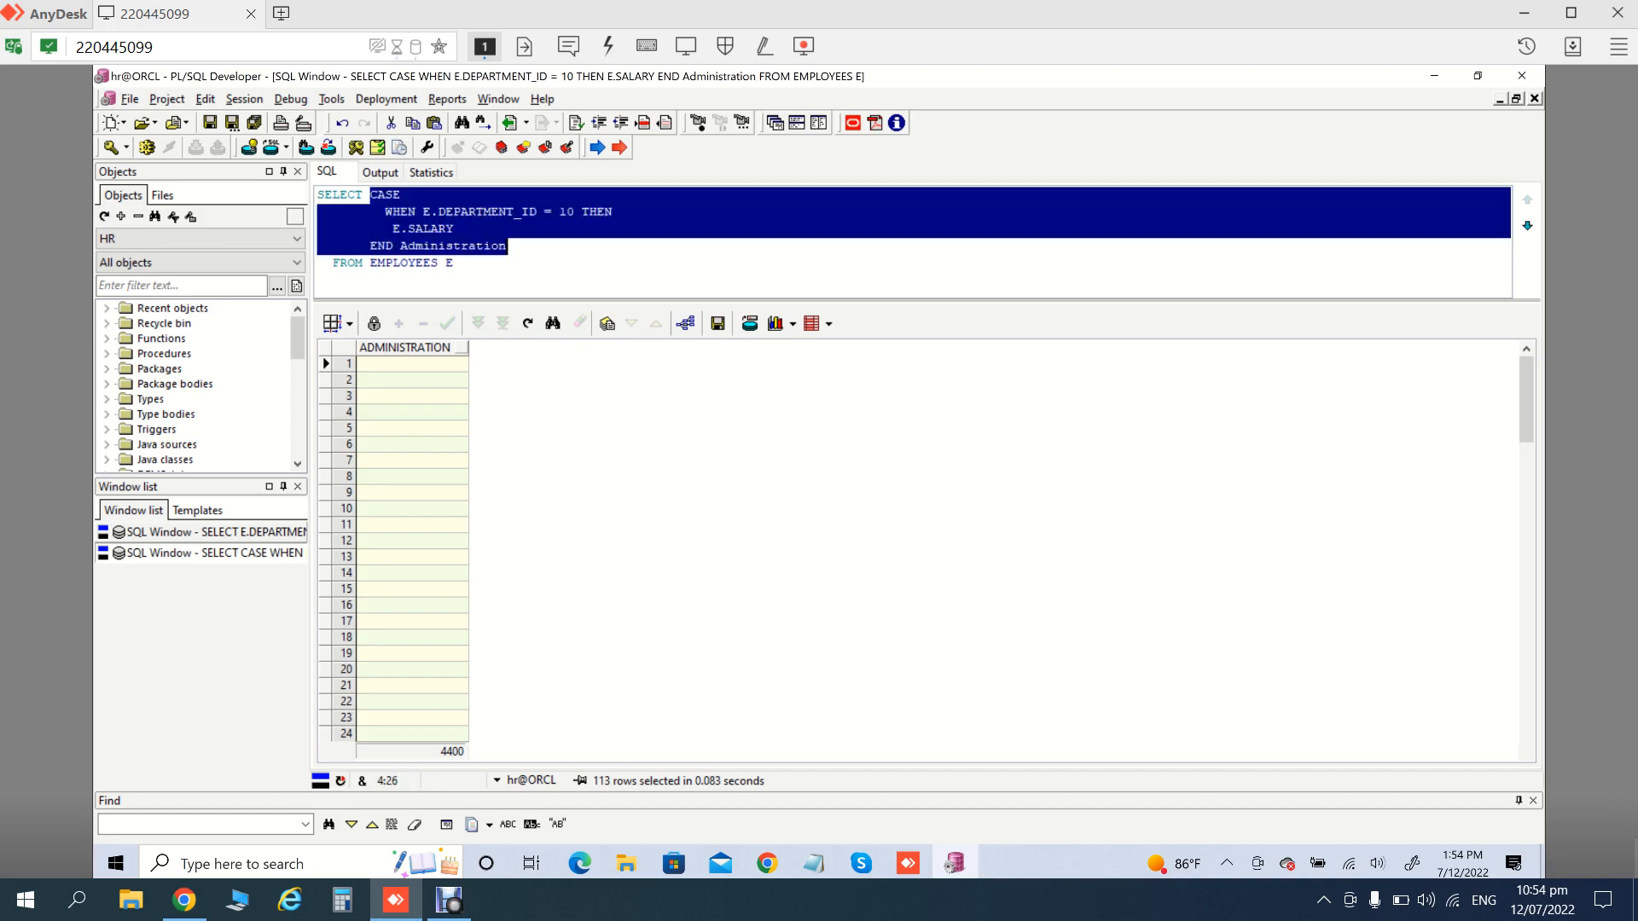
{"action": "key", "text": "End"}
Paste a second copy of the CASE expression after a comma and change its department to 20
{"action": "type", "text": ","}
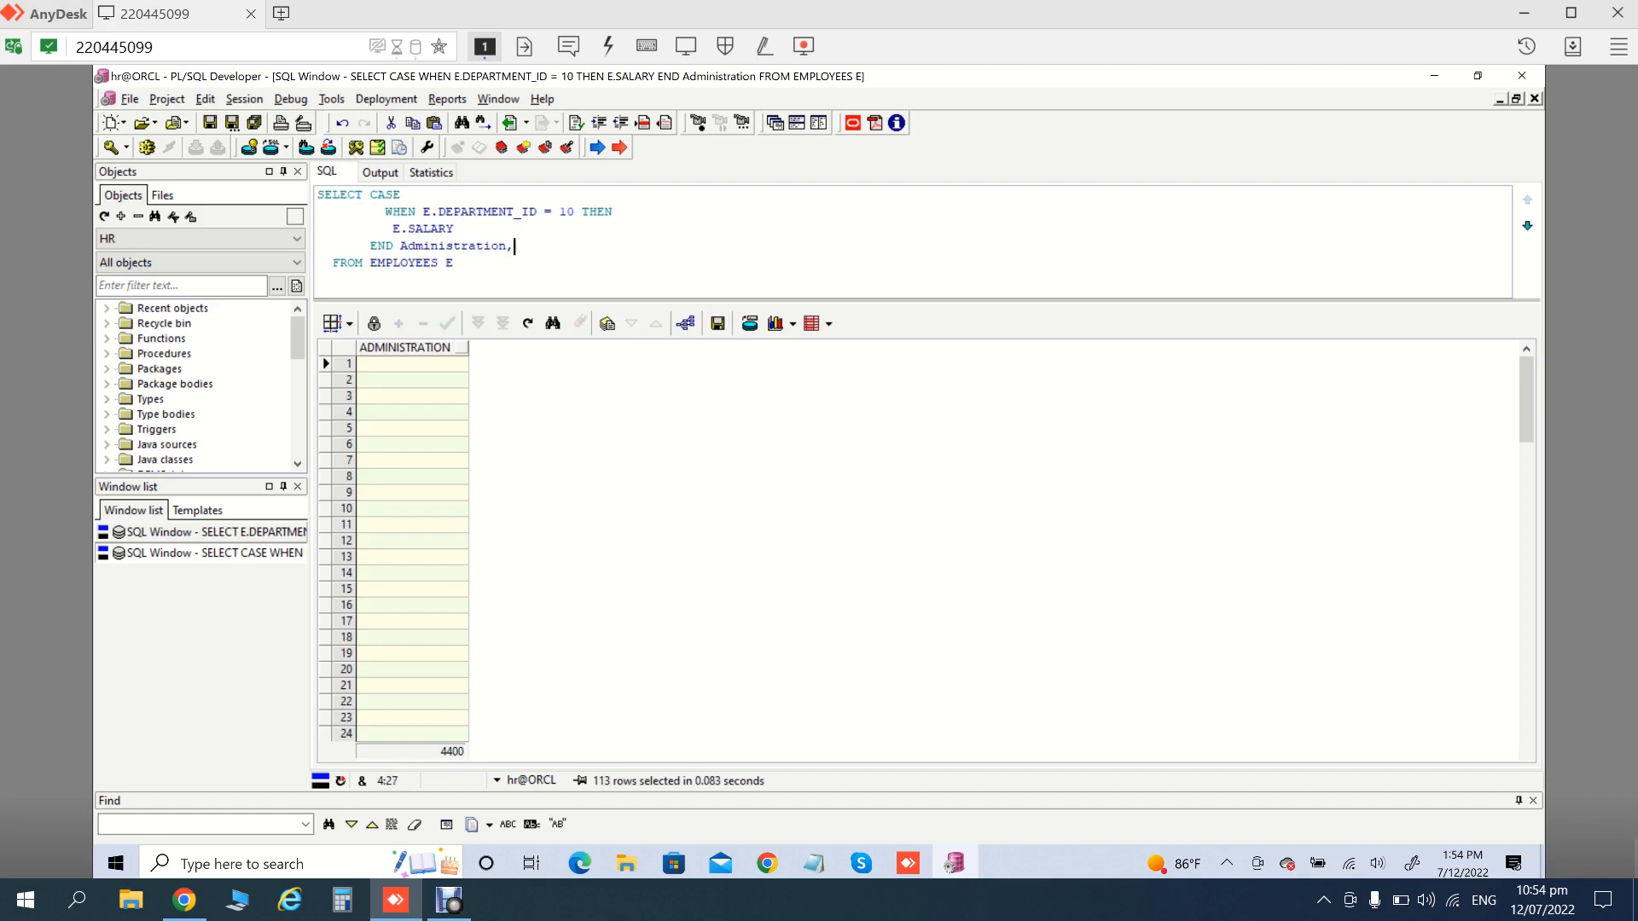
{"action": "key", "text": "Return"}
{"action": "key", "text": "ctrl+v"}
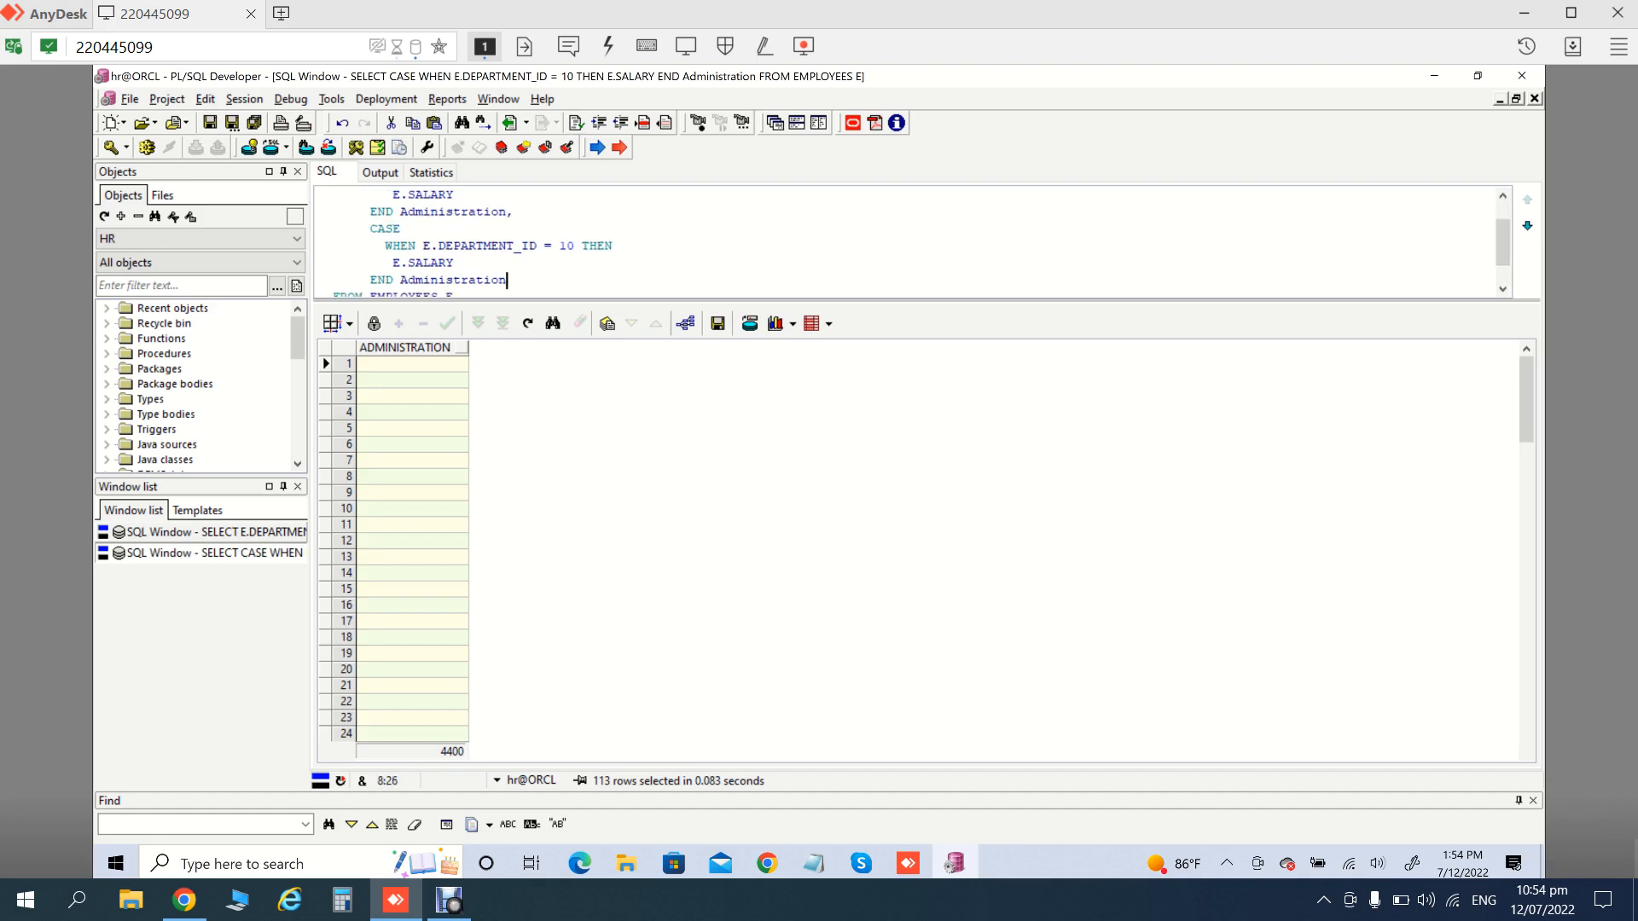
{"action": "left_click", "coordinate": [568, 247]}
{"action": "key", "text": "BackSpace"}
{"action": "type", "text": "2"}
Look up department 20's name, rename the second alias to Marketing, and run the query with F8
{"action": "left_click", "coordinate": [215, 533]}
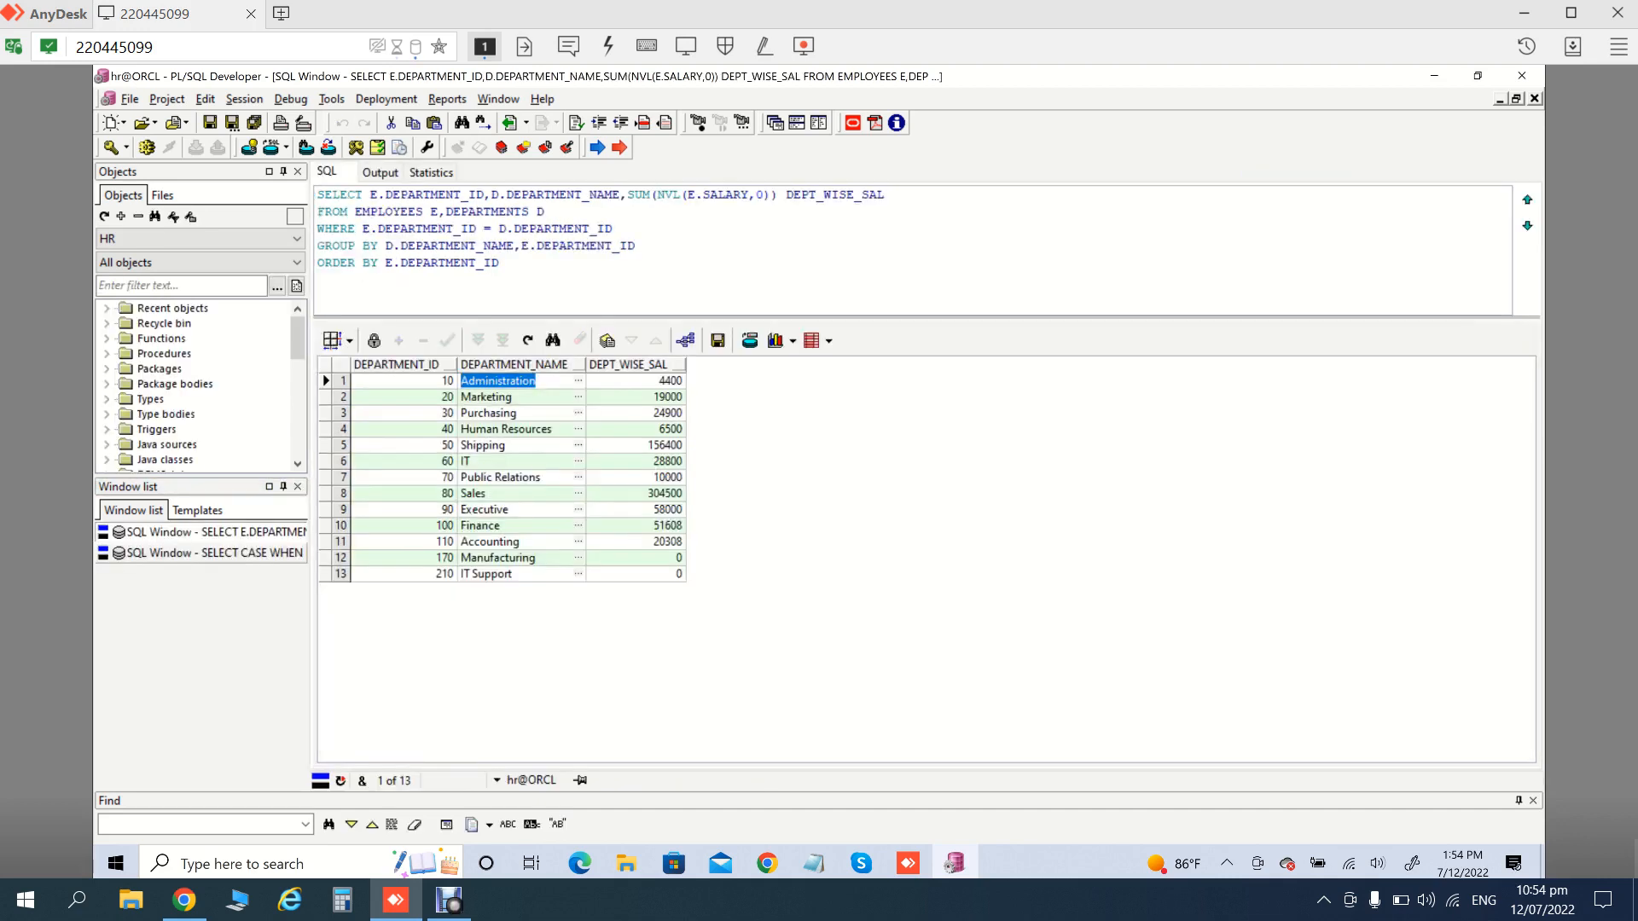
{"action": "left_click", "coordinate": [502, 396]}
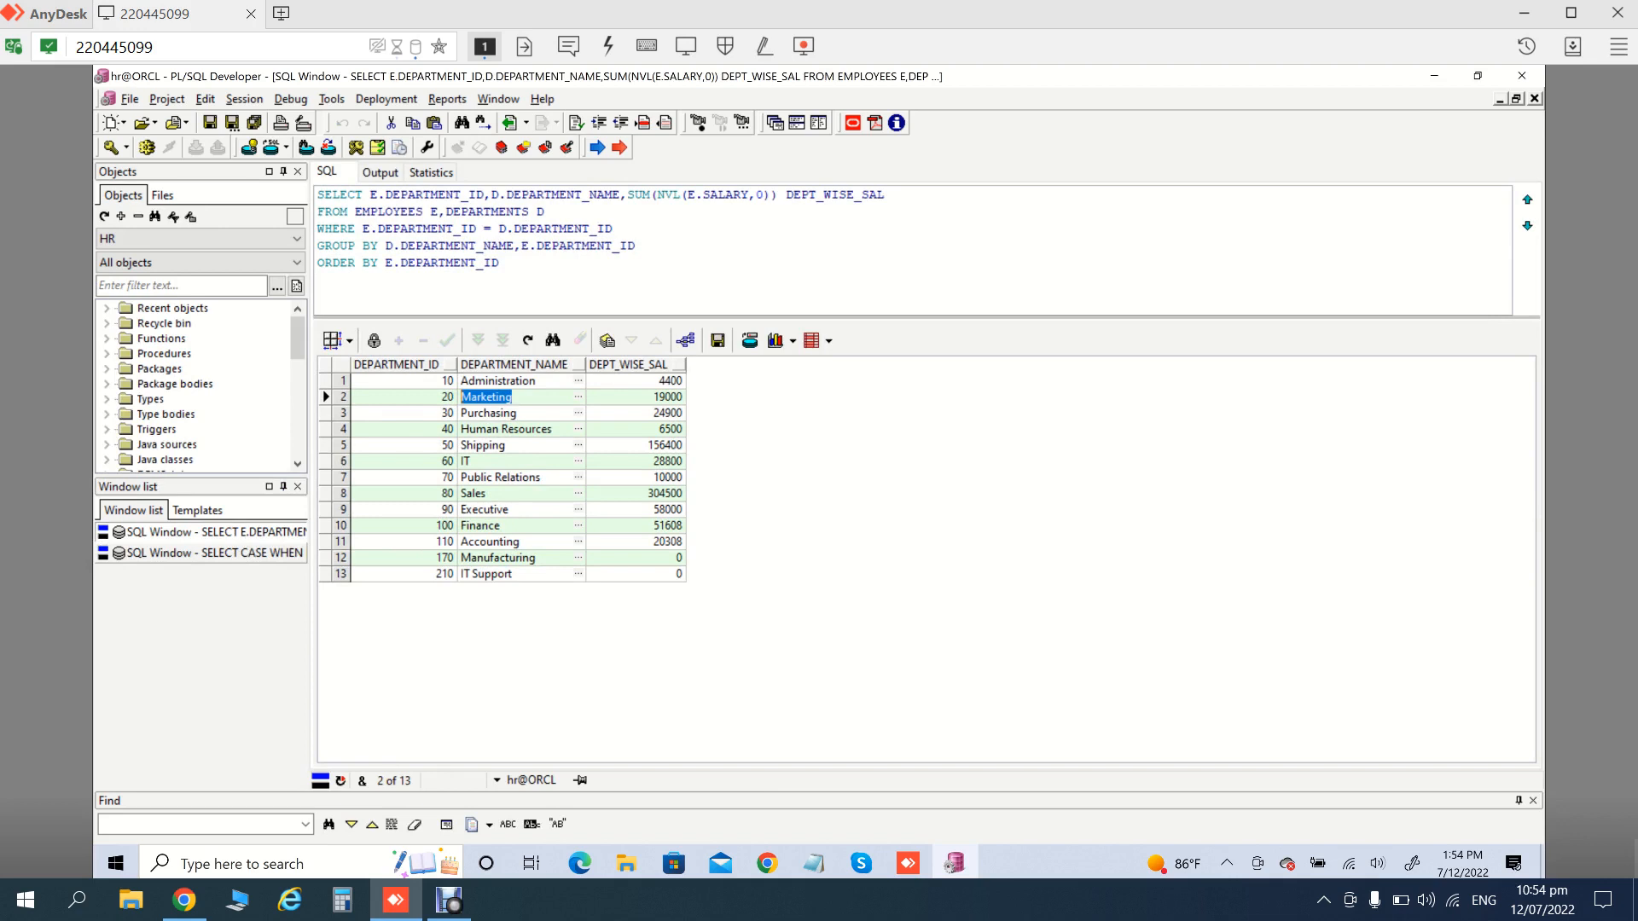
{"action": "left_click", "coordinate": [214, 553]}
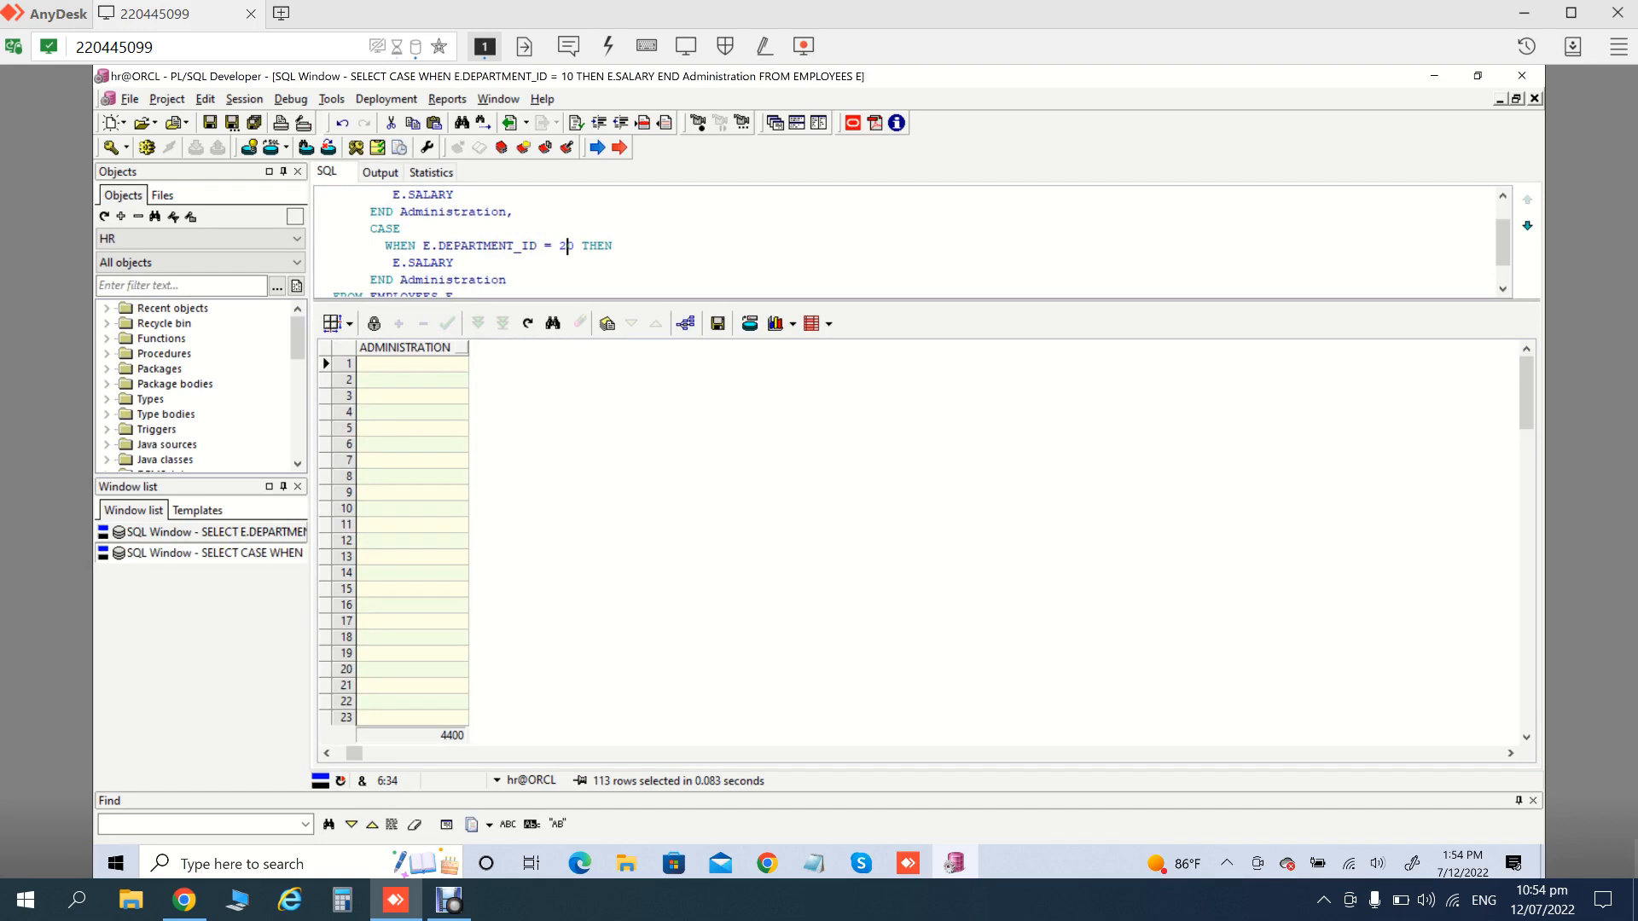
{"action": "left_click_drag", "start_coordinate": [927, 301], "coordinate": [926, 431]}
{"action": "key", "text": "Down"}
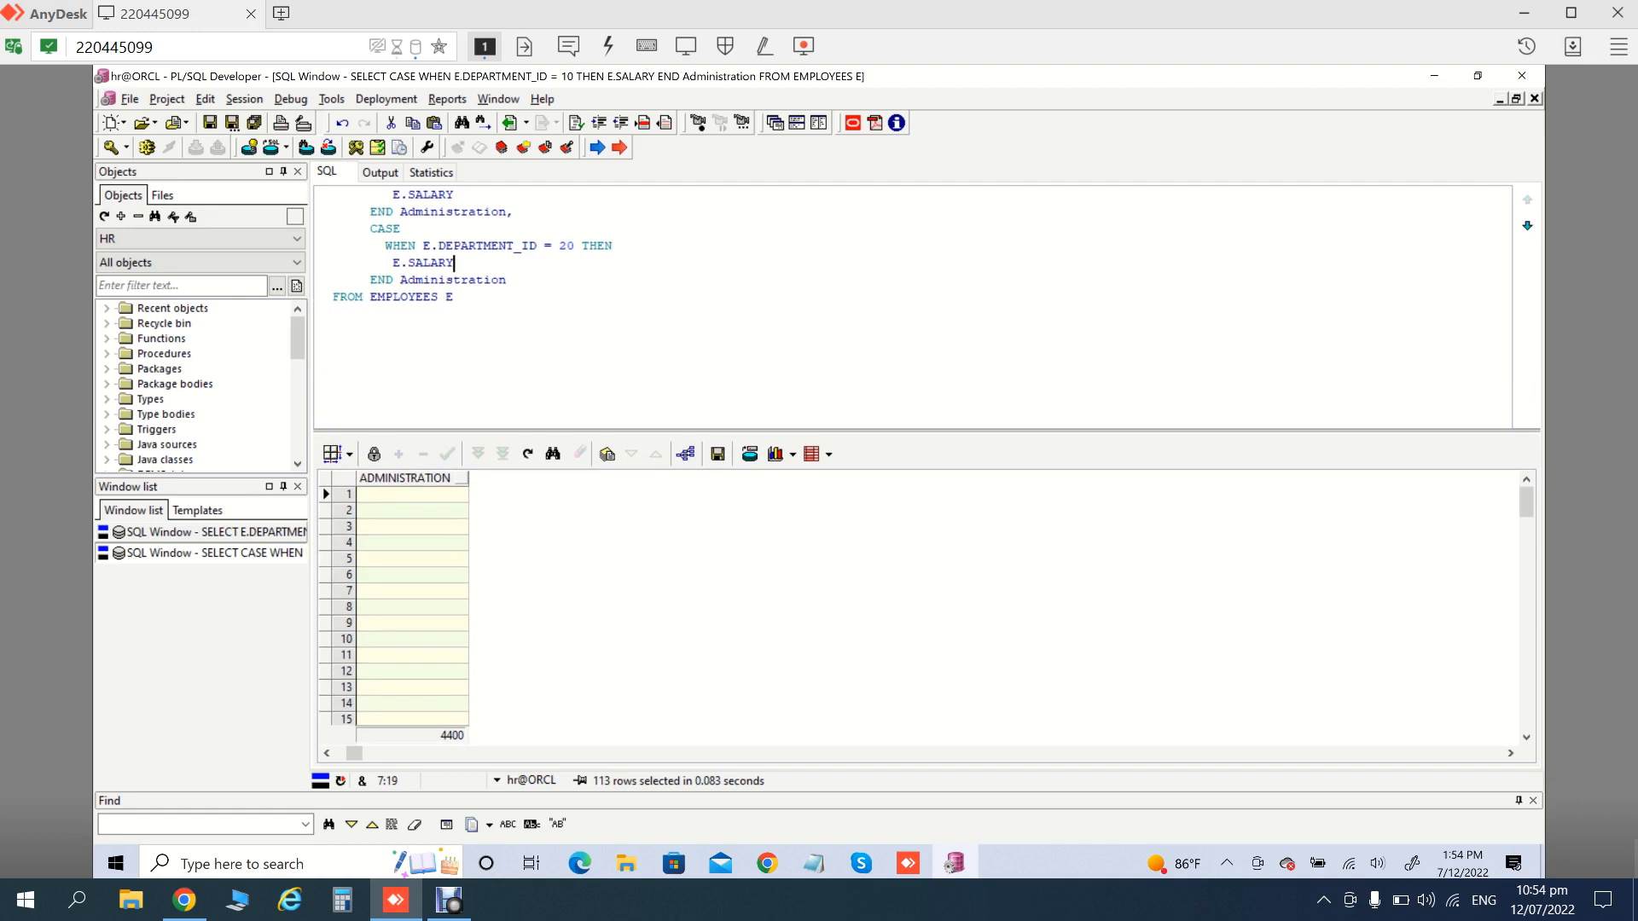
{"action": "double_click", "coordinate": [452, 280]}
{"action": "type", "text": "Marketing"}
{"action": "key", "text": "F8"}
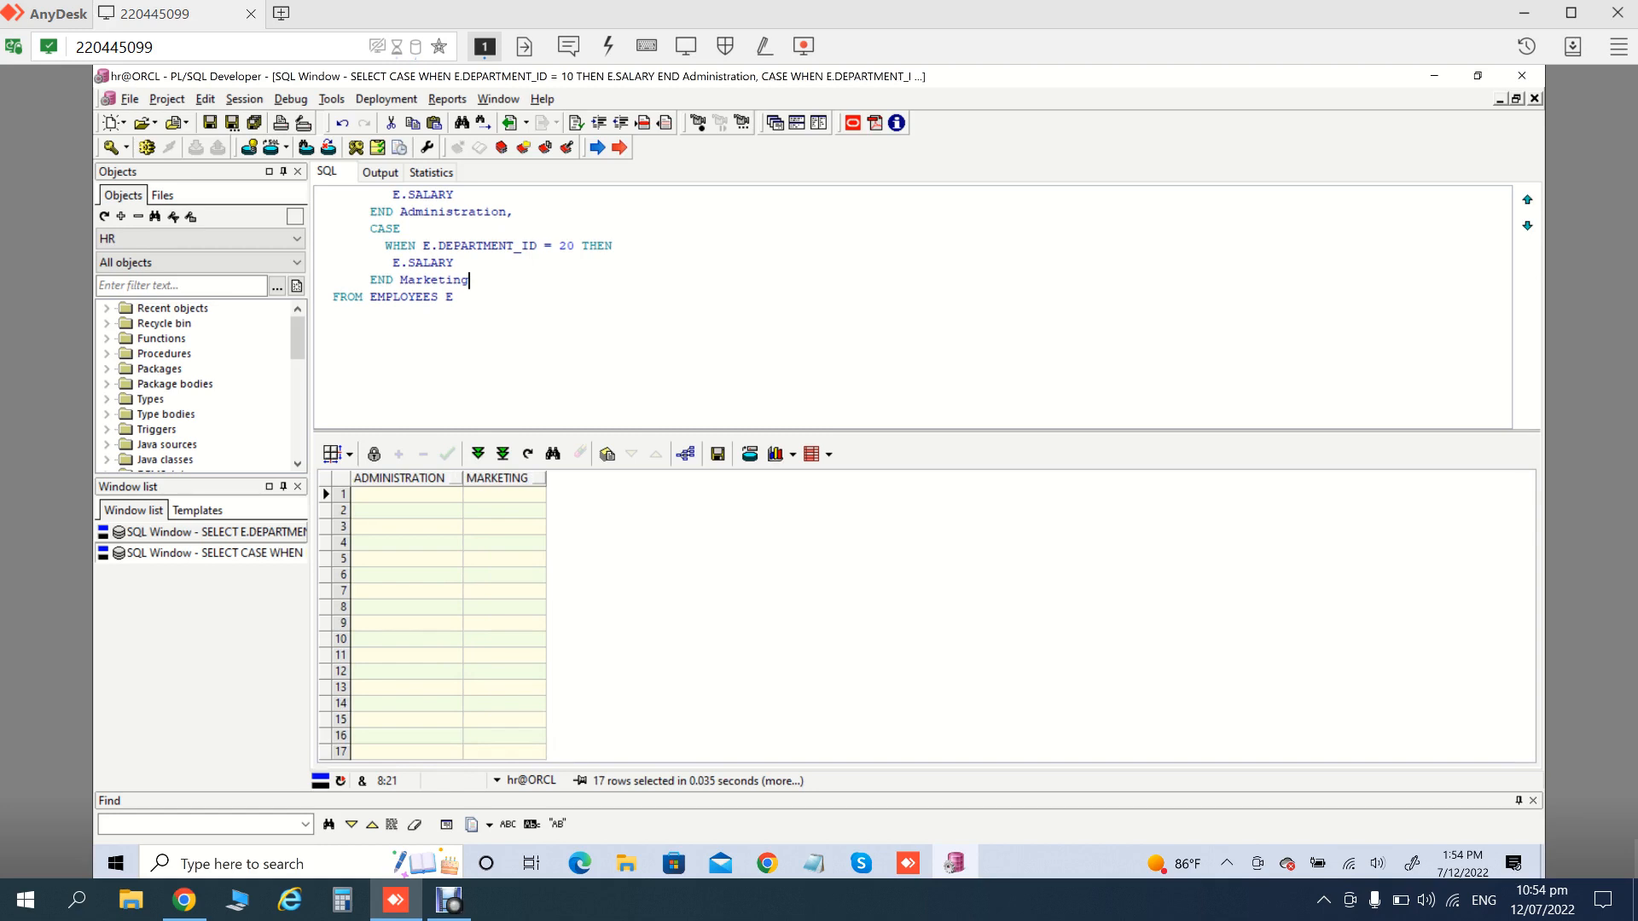
Copy the Marketing CASE block and paste it as a third column testing department 30
{"action": "left_click_drag", "start_coordinate": [371, 230], "coordinate": [468, 280]}
{"action": "key", "text": "ctrl+c"}
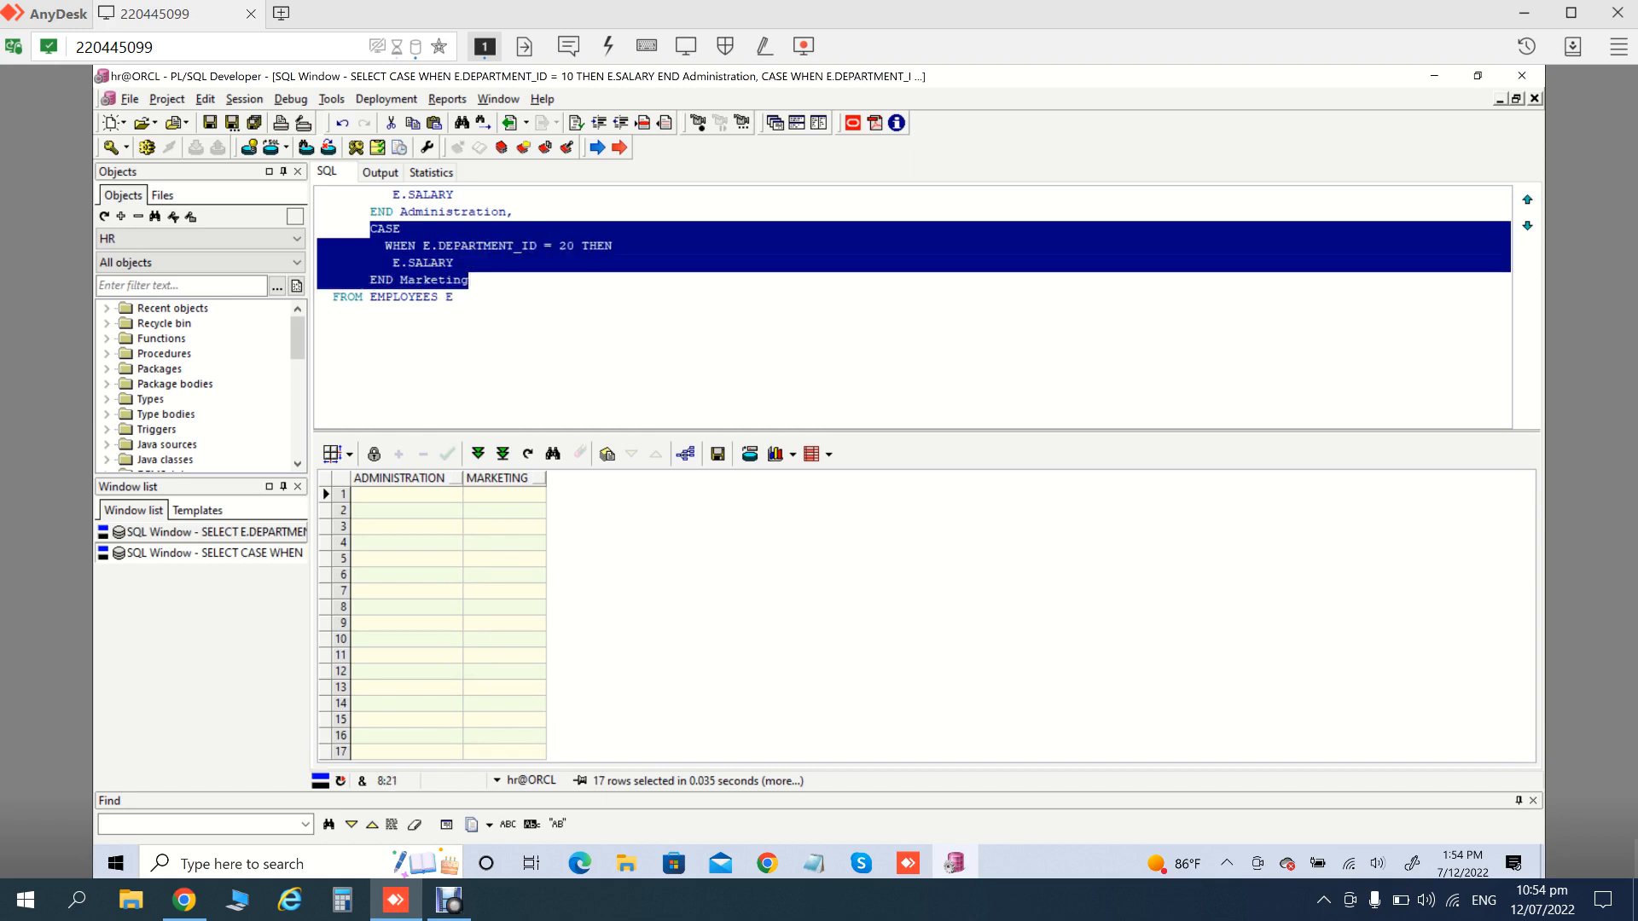
{"action": "left_click", "coordinate": [469, 279]}
{"action": "type", "text": ","}
{"action": "key", "text": "Return"}
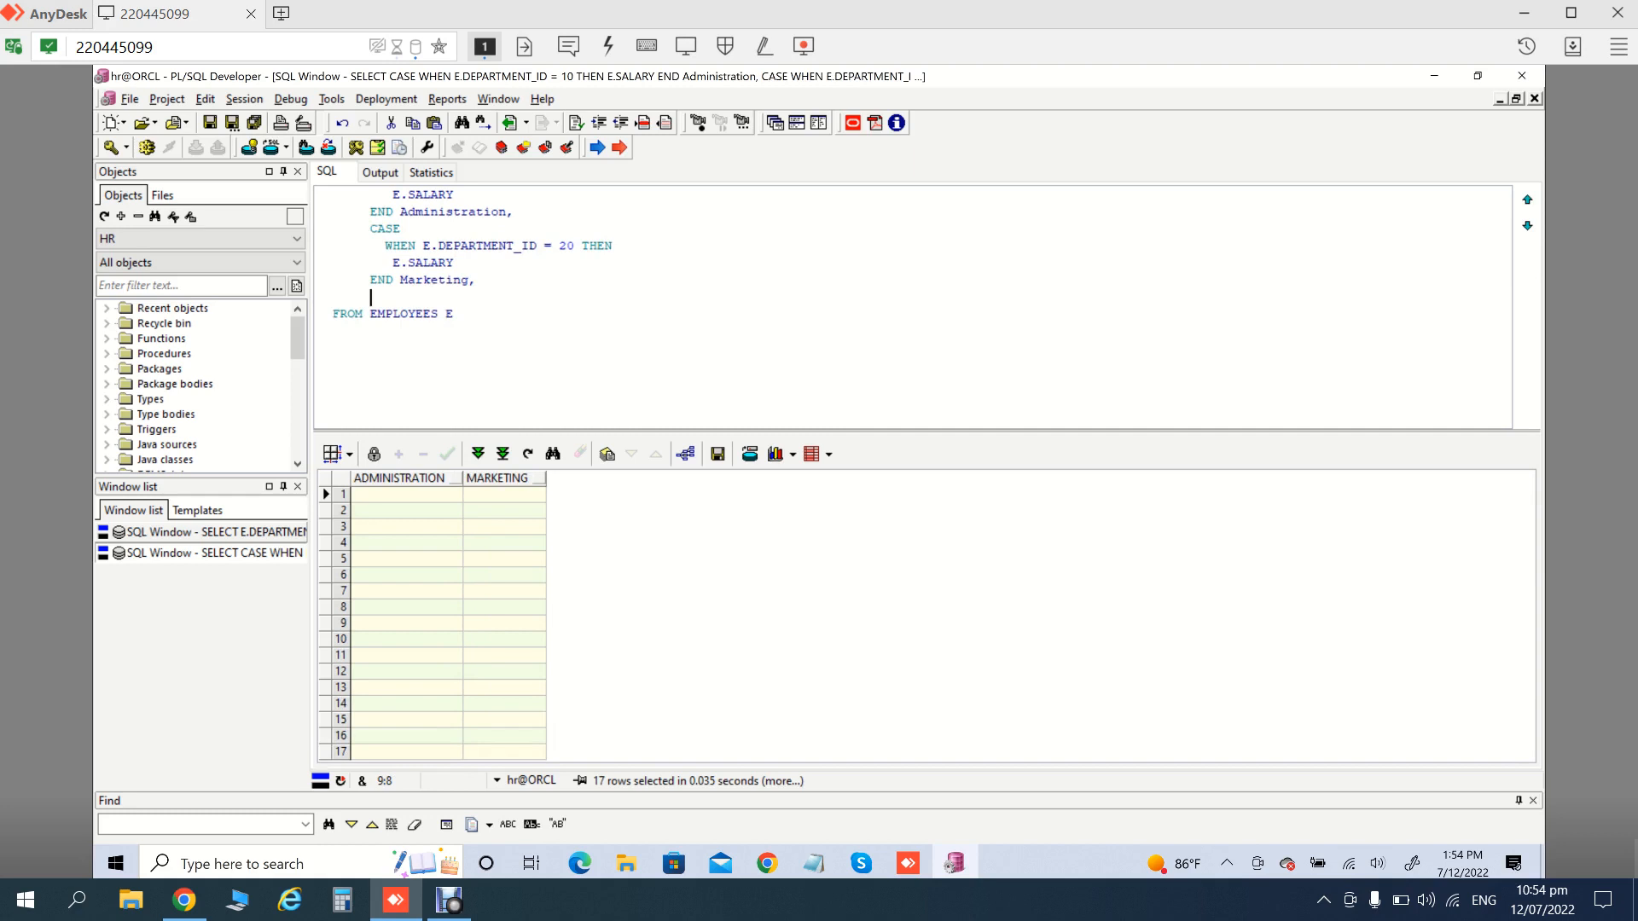
{"action": "key", "text": "ctrl+v"}
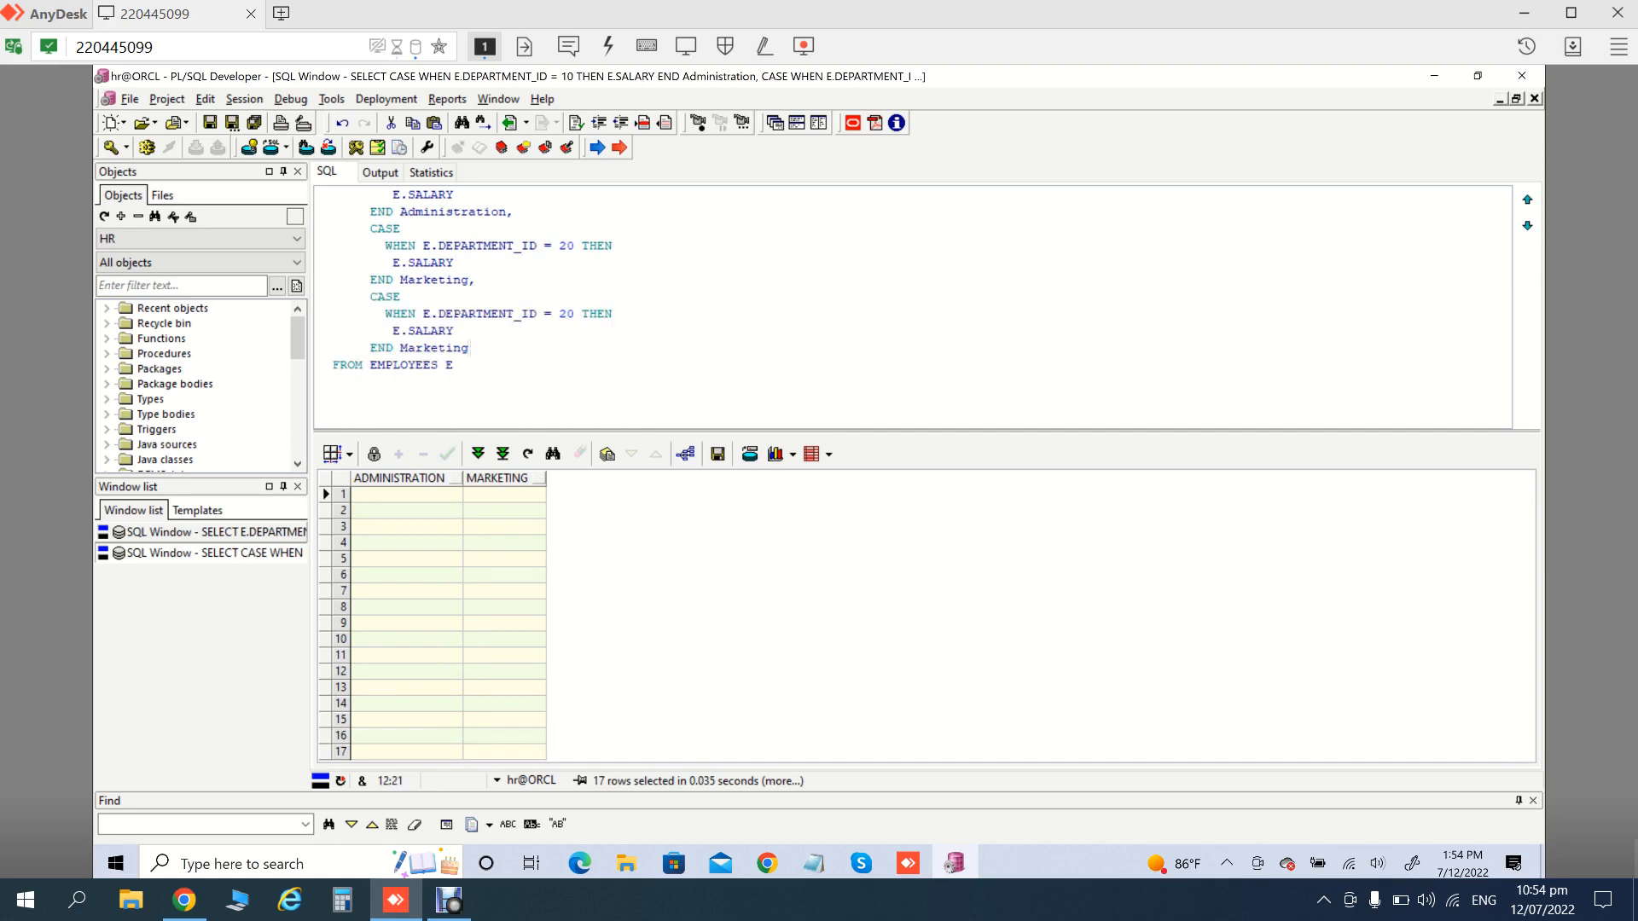
{"action": "left_click", "coordinate": [567, 314]}
{"action": "key", "text": "BackSpace"}
{"action": "type", "text": "3"}
Rename the third alias to Purchasing, using department 30's looked-up name, and run the query
{"action": "left_click", "coordinate": [215, 533]}
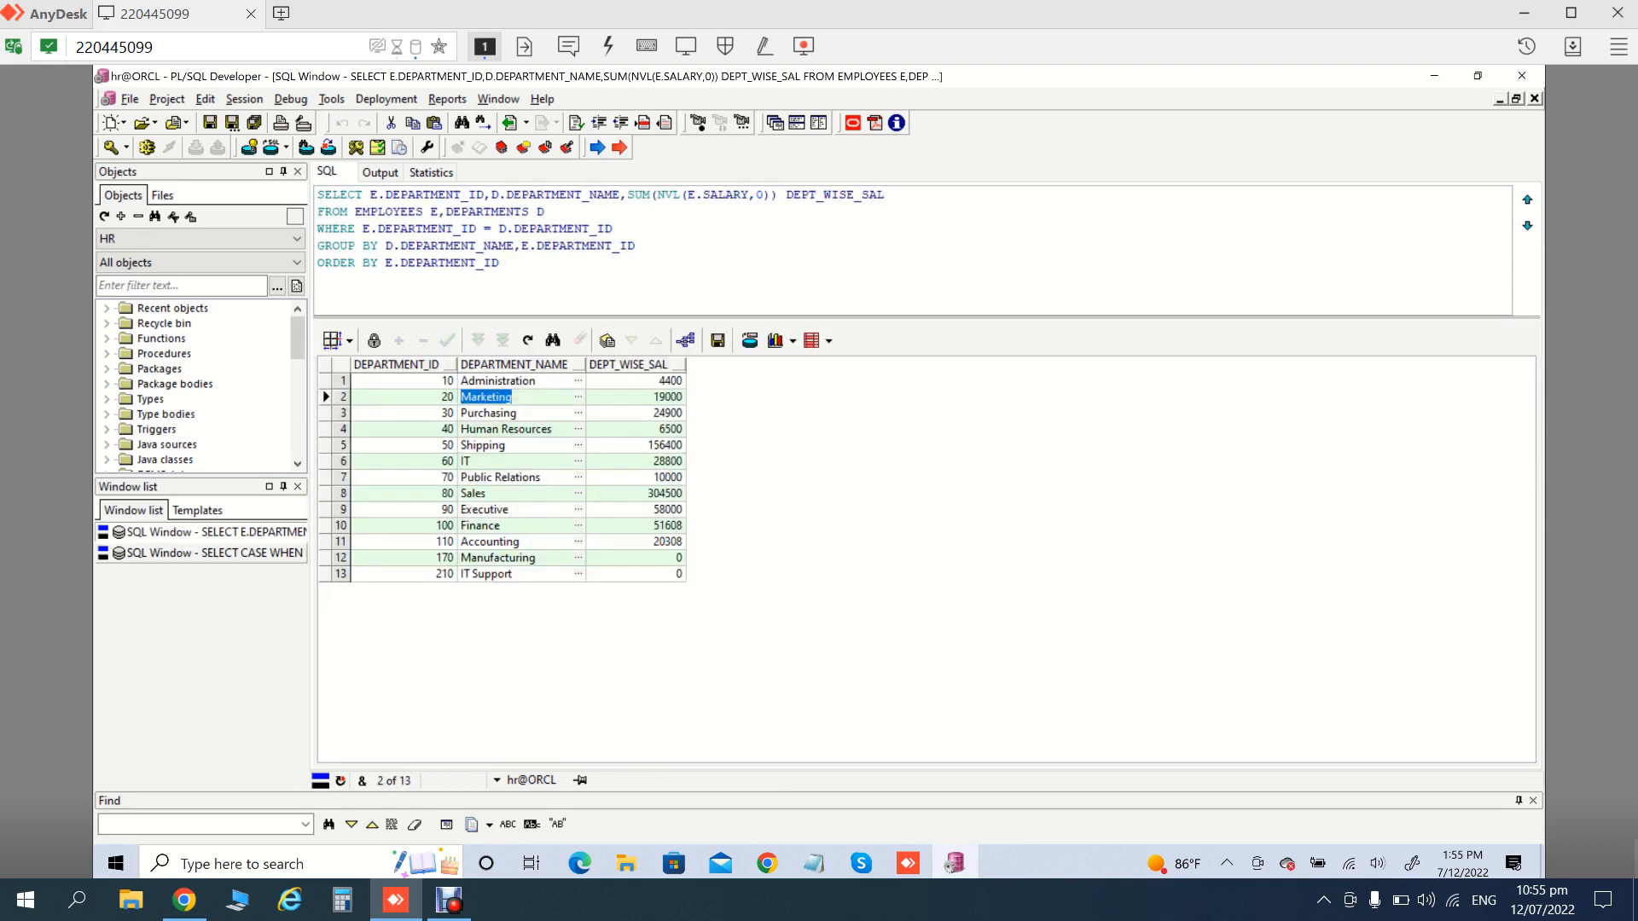
{"action": "left_click", "coordinate": [489, 413]}
{"action": "key", "text": "ctrl+c"}
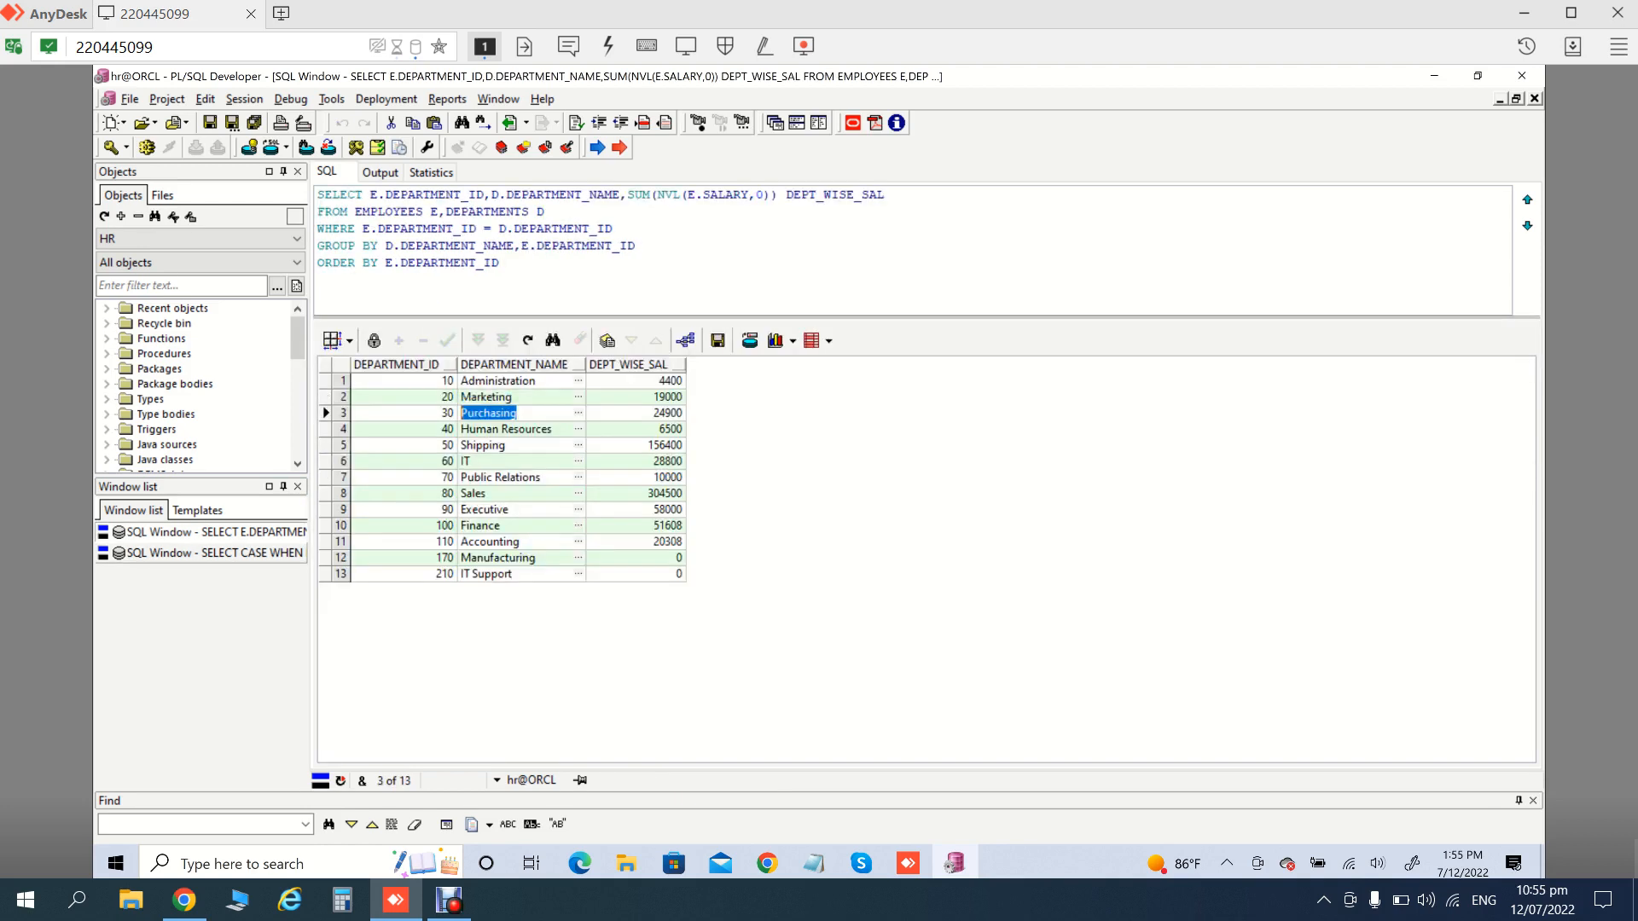
{"action": "left_click", "coordinate": [214, 553]}
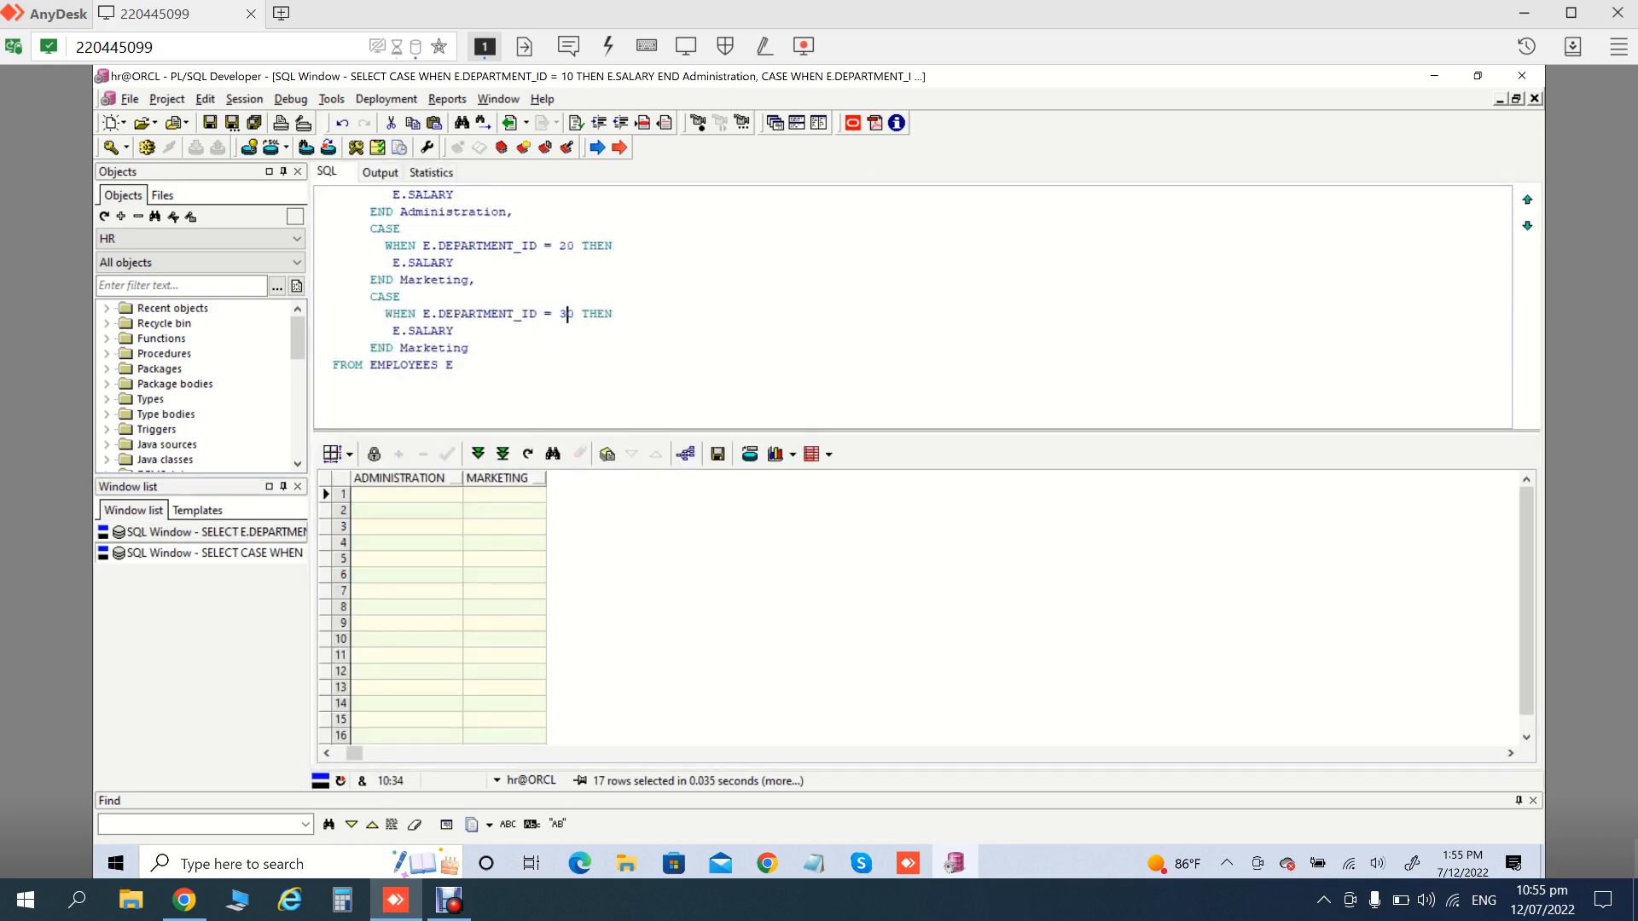
{"action": "double_click", "coordinate": [434, 349]}
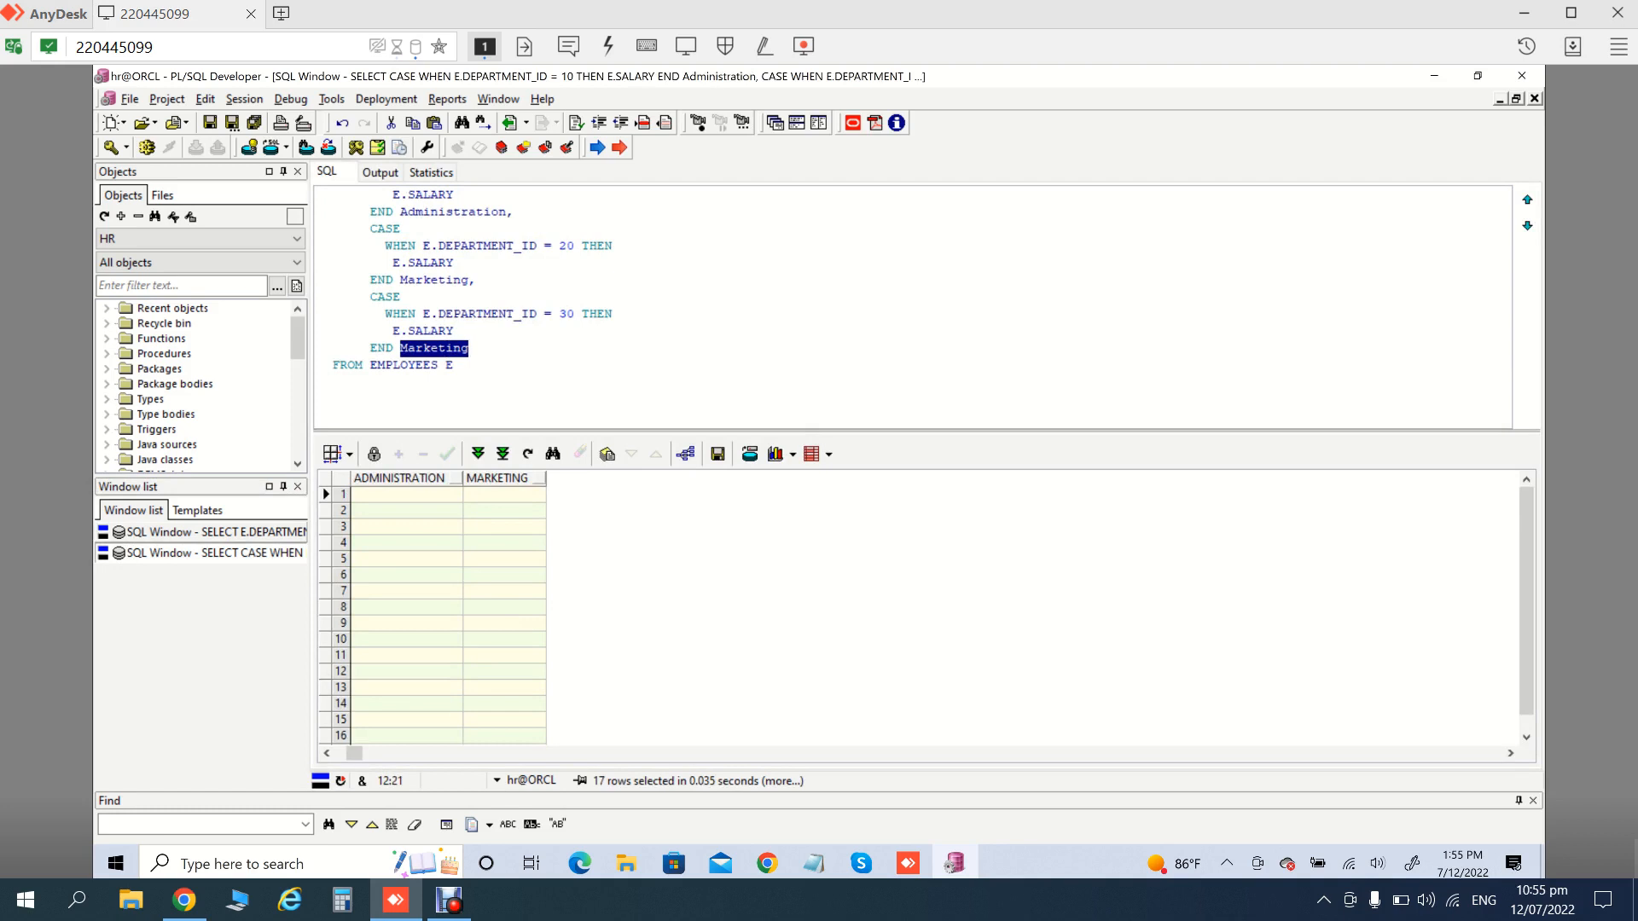
{"action": "key", "text": "ctrl+v"}
{"action": "key", "text": "F8"}
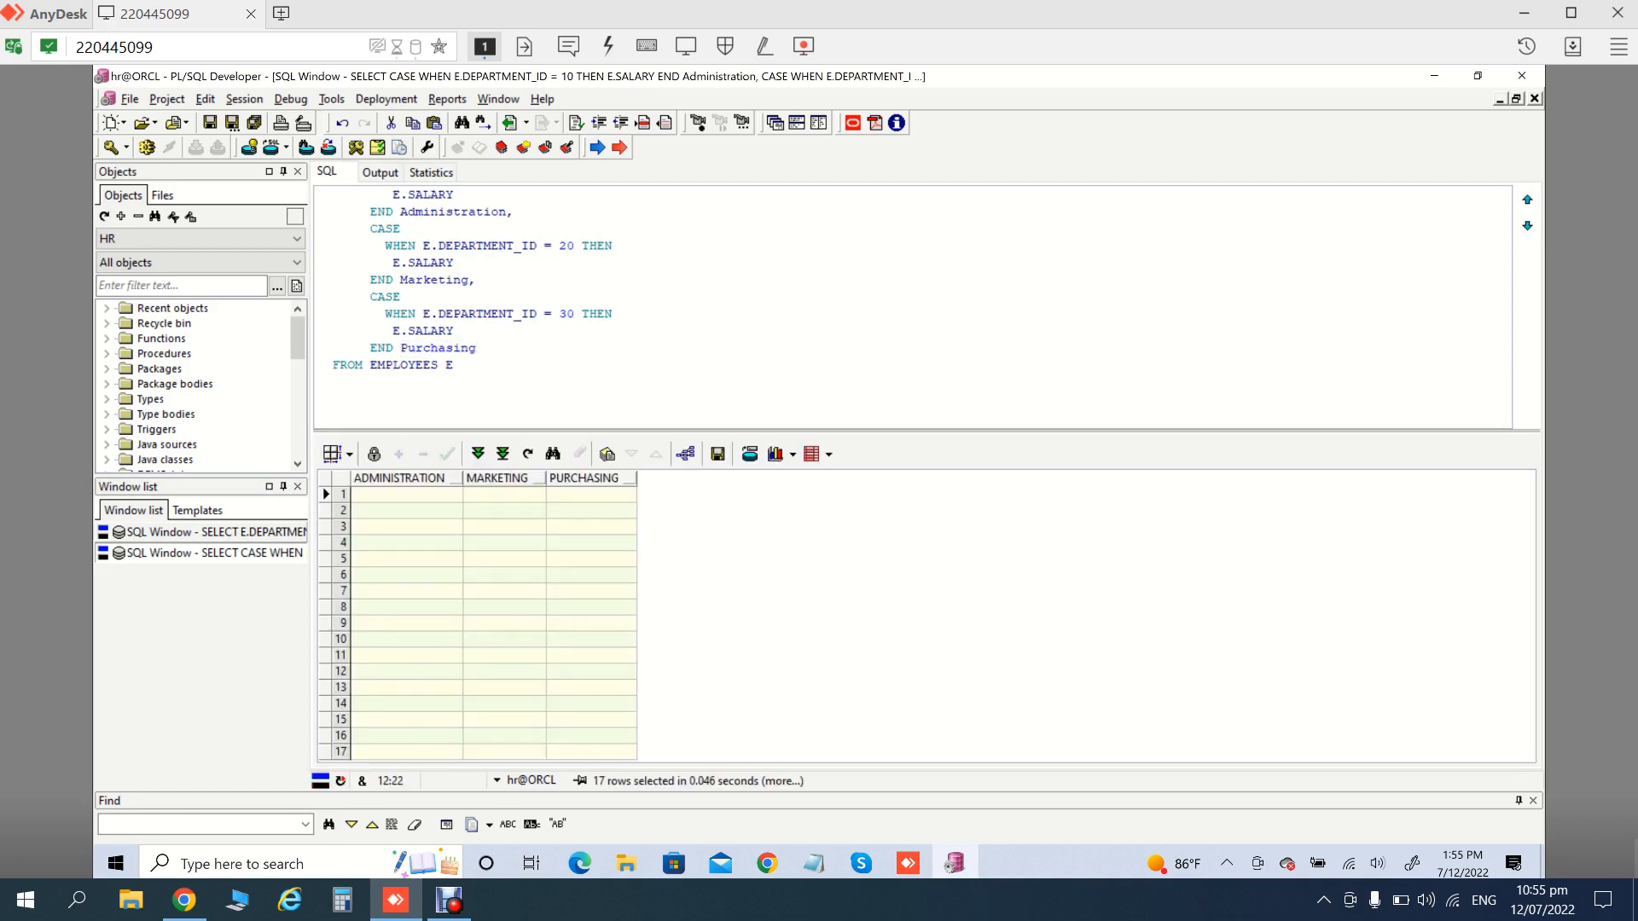
Paste a fourth copy of the CASE block after END Purchasing and change it to department 40
{"action": "left_click_drag", "start_coordinate": [371, 297], "coordinate": [476, 348]}
{"action": "key", "text": "ctrl+c"}
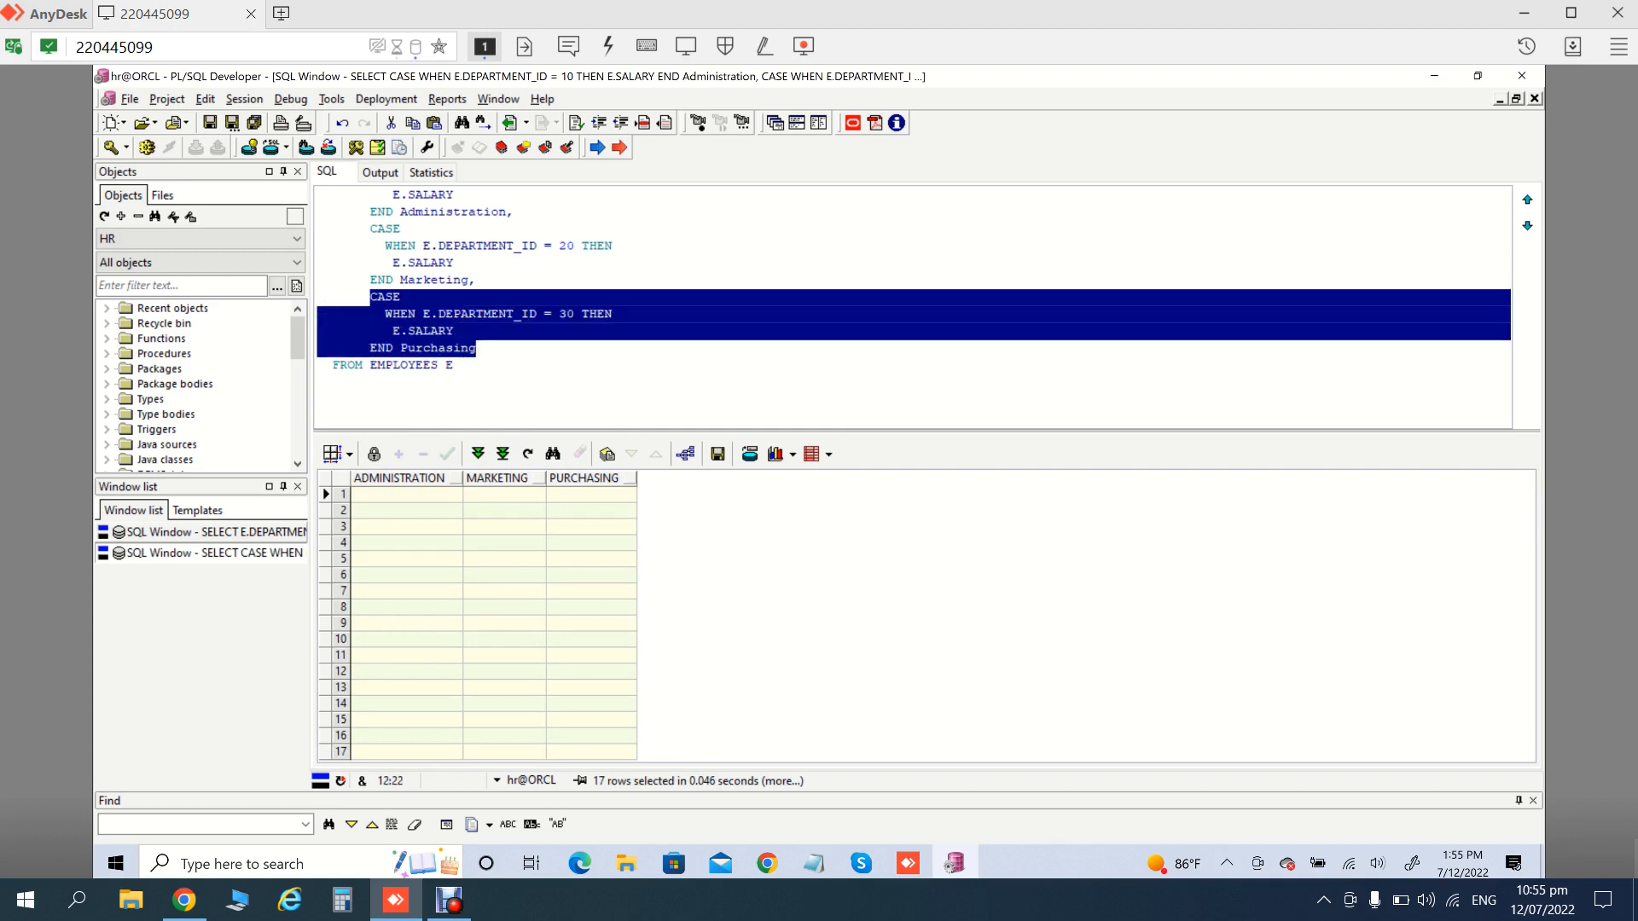
{"action": "key", "text": "Right"}
{"action": "type", "text": ","}
{"action": "key", "text": "Return"}
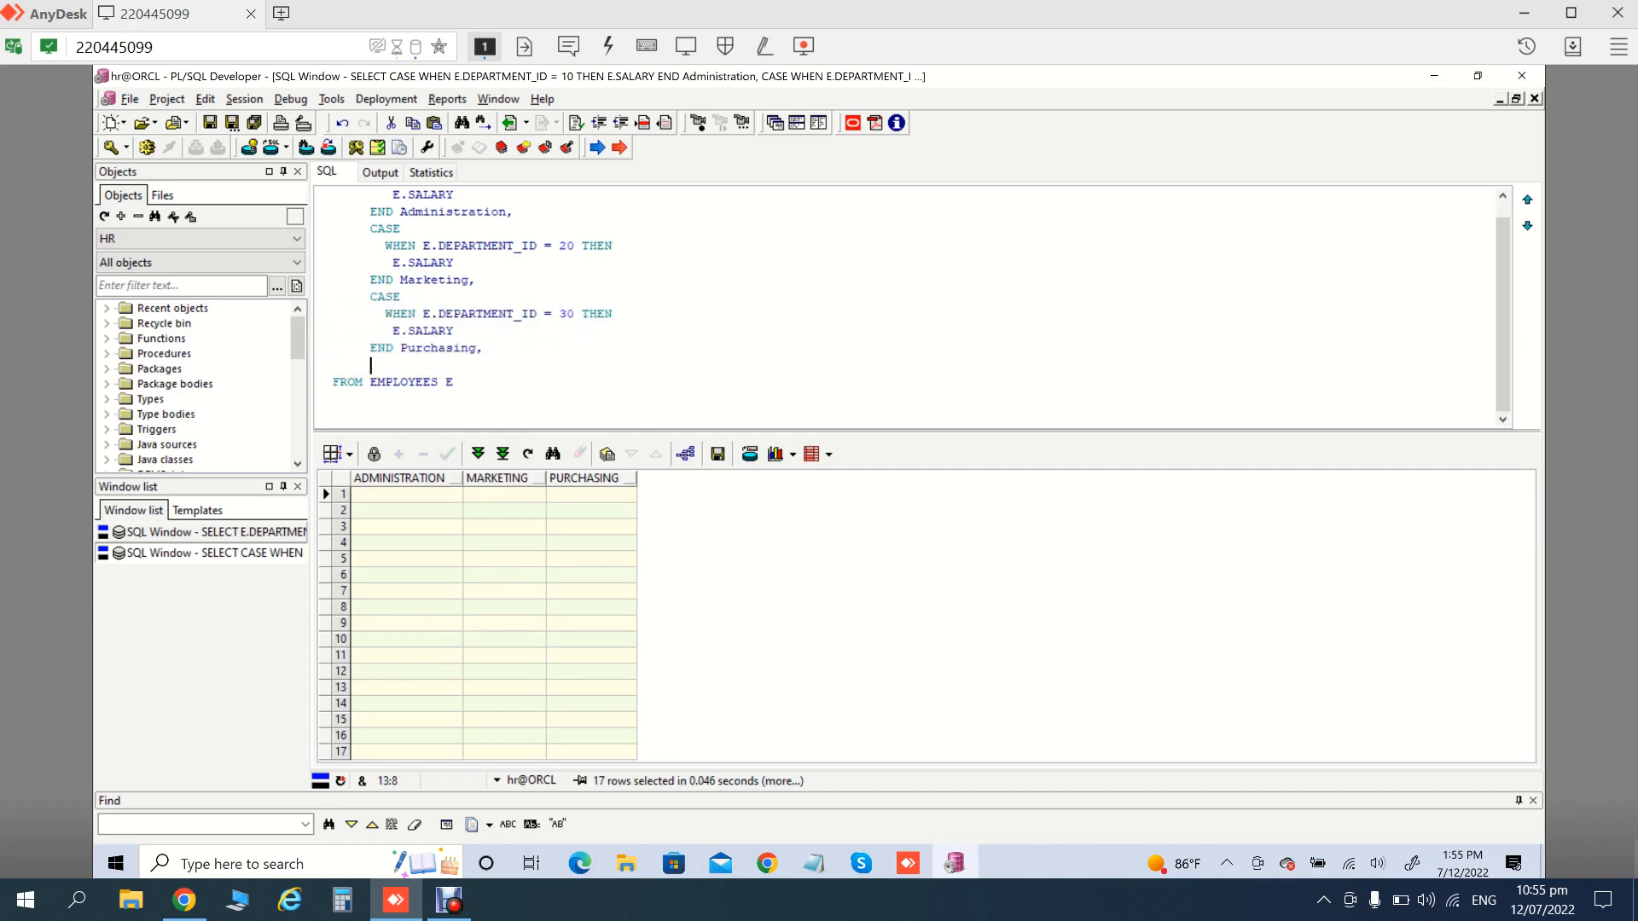
{"action": "key", "text": "ctrl+v"}
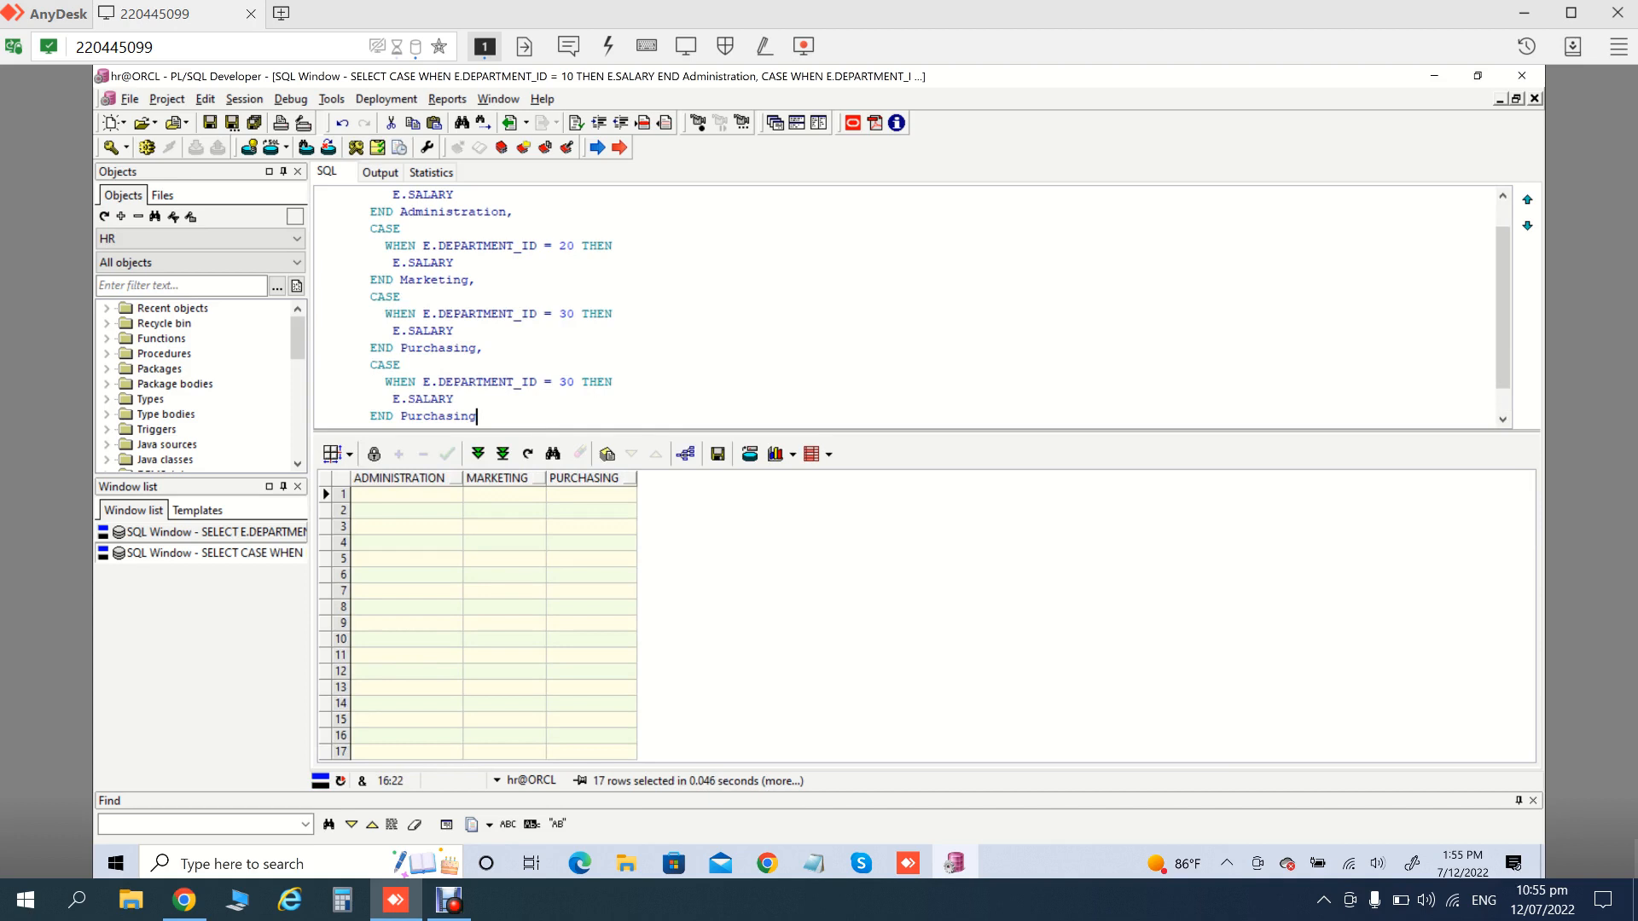
{"action": "left_click", "coordinate": [567, 383]}
{"action": "key", "text": "BackSpace"}
{"action": "type", "text": "4"}
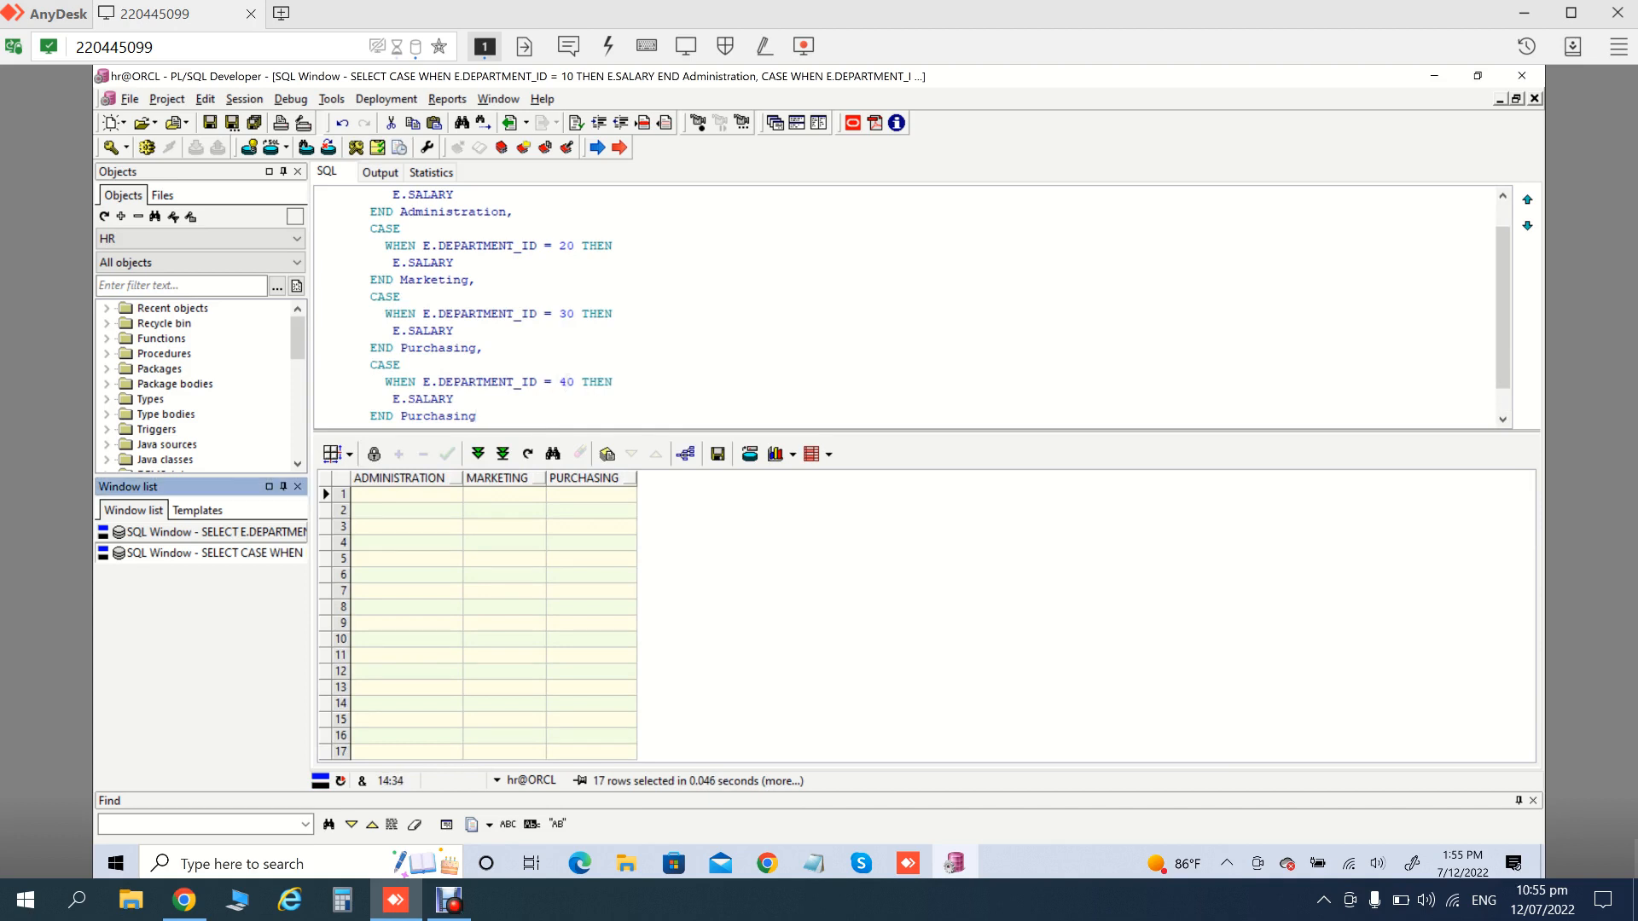
Rename the department 40 column alias to Human_Resources, replacing the space with an underscore
{"action": "left_click", "coordinate": [215, 532]}
{"action": "left_click", "coordinate": [503, 429]}
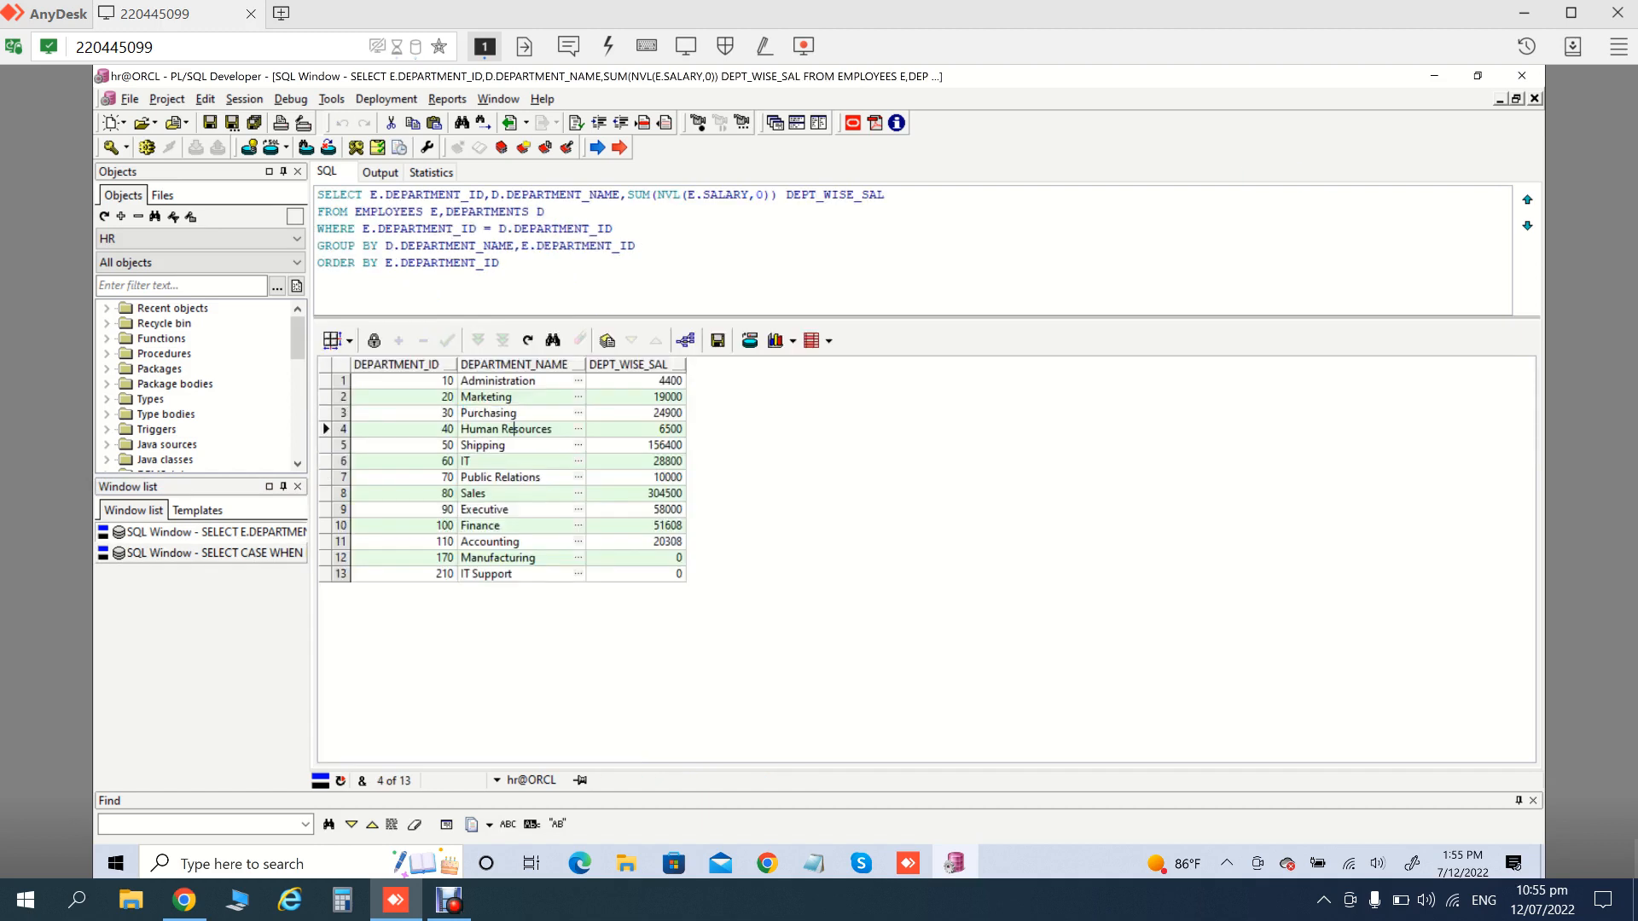
{"action": "left_click", "coordinate": [503, 429]}
{"action": "key", "text": "ctrl+c"}
{"action": "left_click", "coordinate": [214, 552]}
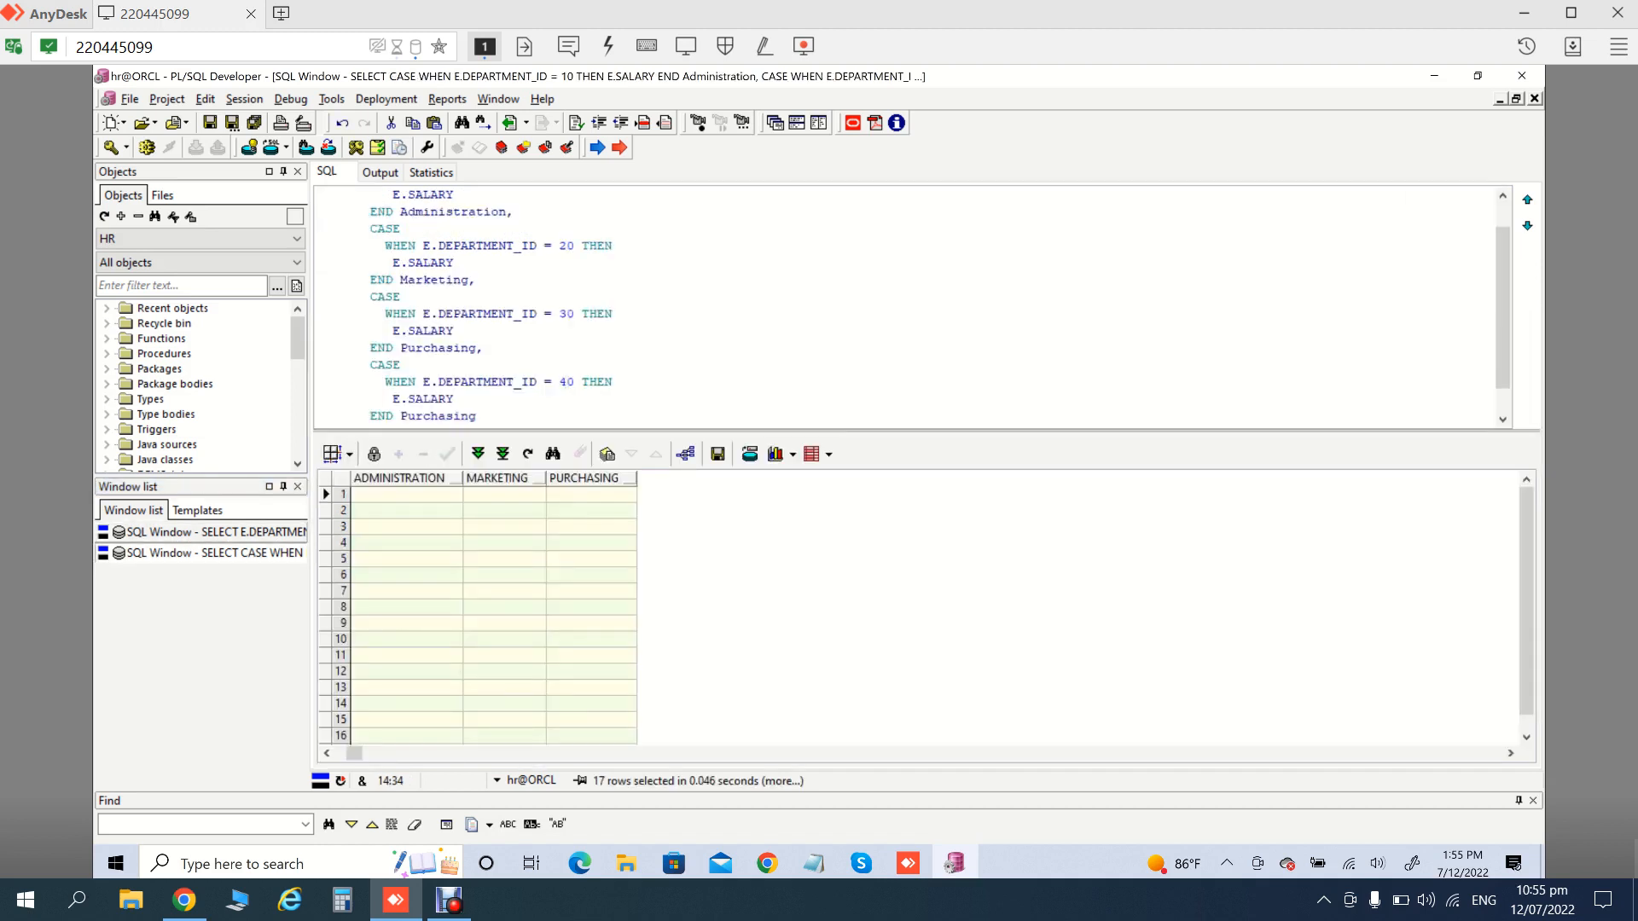
{"action": "double_click", "coordinate": [438, 416]}
{"action": "key", "text": "ctrl+v"}
{"action": "key", "text": "Left"}
{"action": "key", "text": "Left"}
{"action": "key", "text": "Left"}
{"action": "key", "text": "ctrl+Left"}
{"action": "key", "text": "BackSpace"}
{"action": "type", "text": "_"}
Copy the Human_Resources block and paste a fifth CASE block testing department 50
{"action": "left_click", "coordinate": [378, 365]}
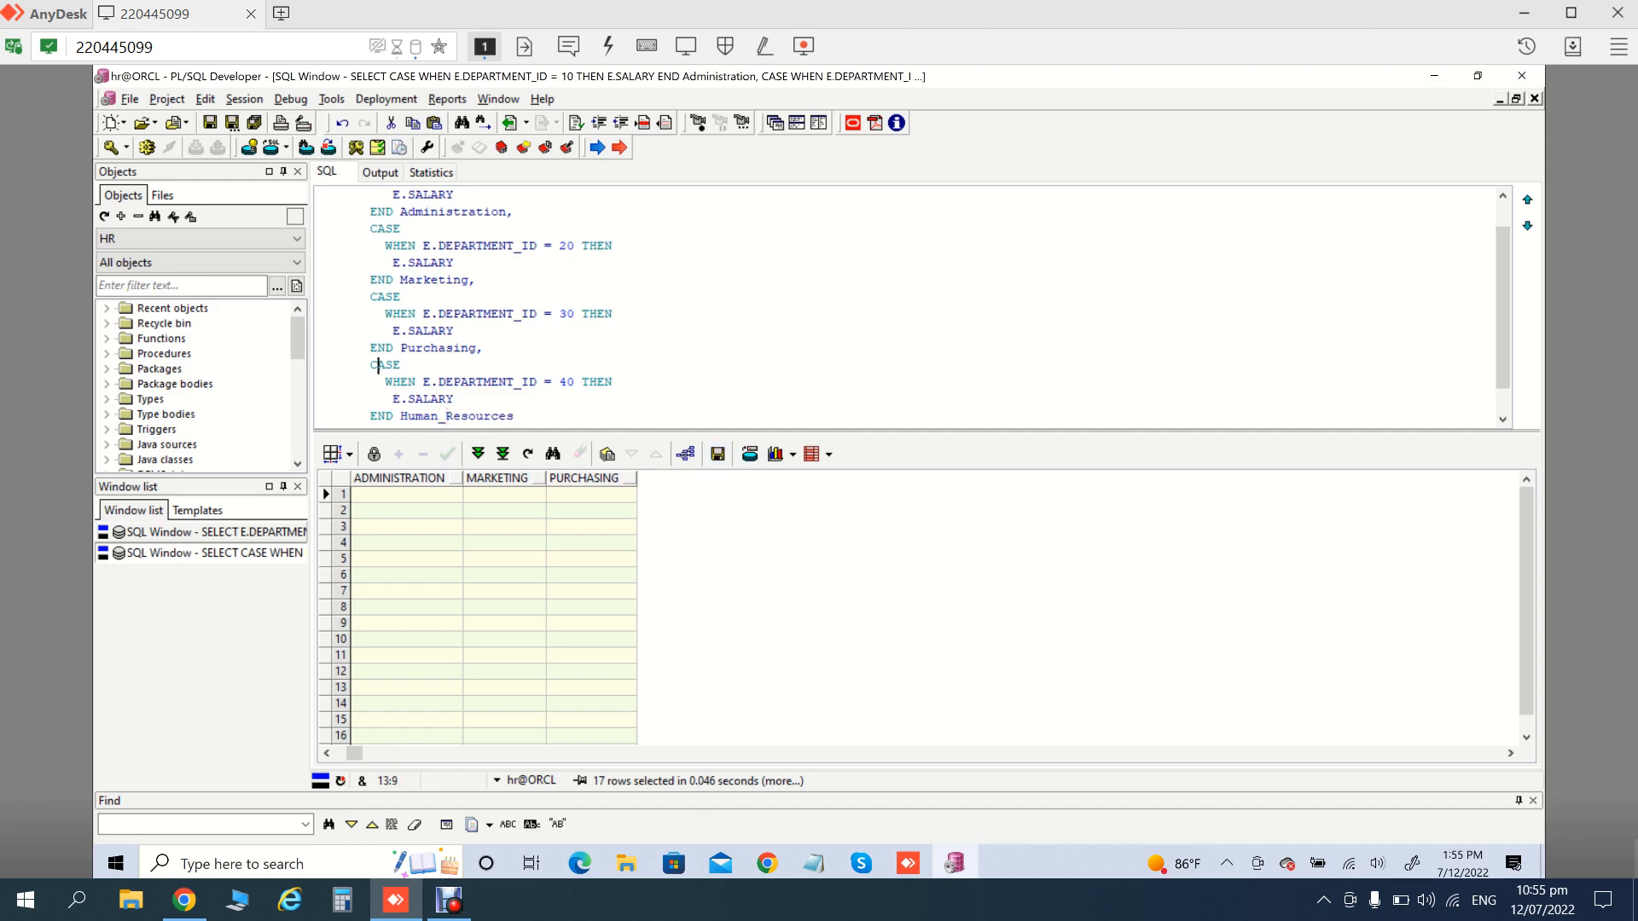
{"action": "left_click_drag", "start_coordinate": [378, 366], "coordinate": [514, 417]}
{"action": "left_click", "coordinate": [372, 366]}
{"action": "left_click_drag", "start_coordinate": [371, 365], "coordinate": [515, 416]}
{"action": "key", "text": "ctrl+c"}
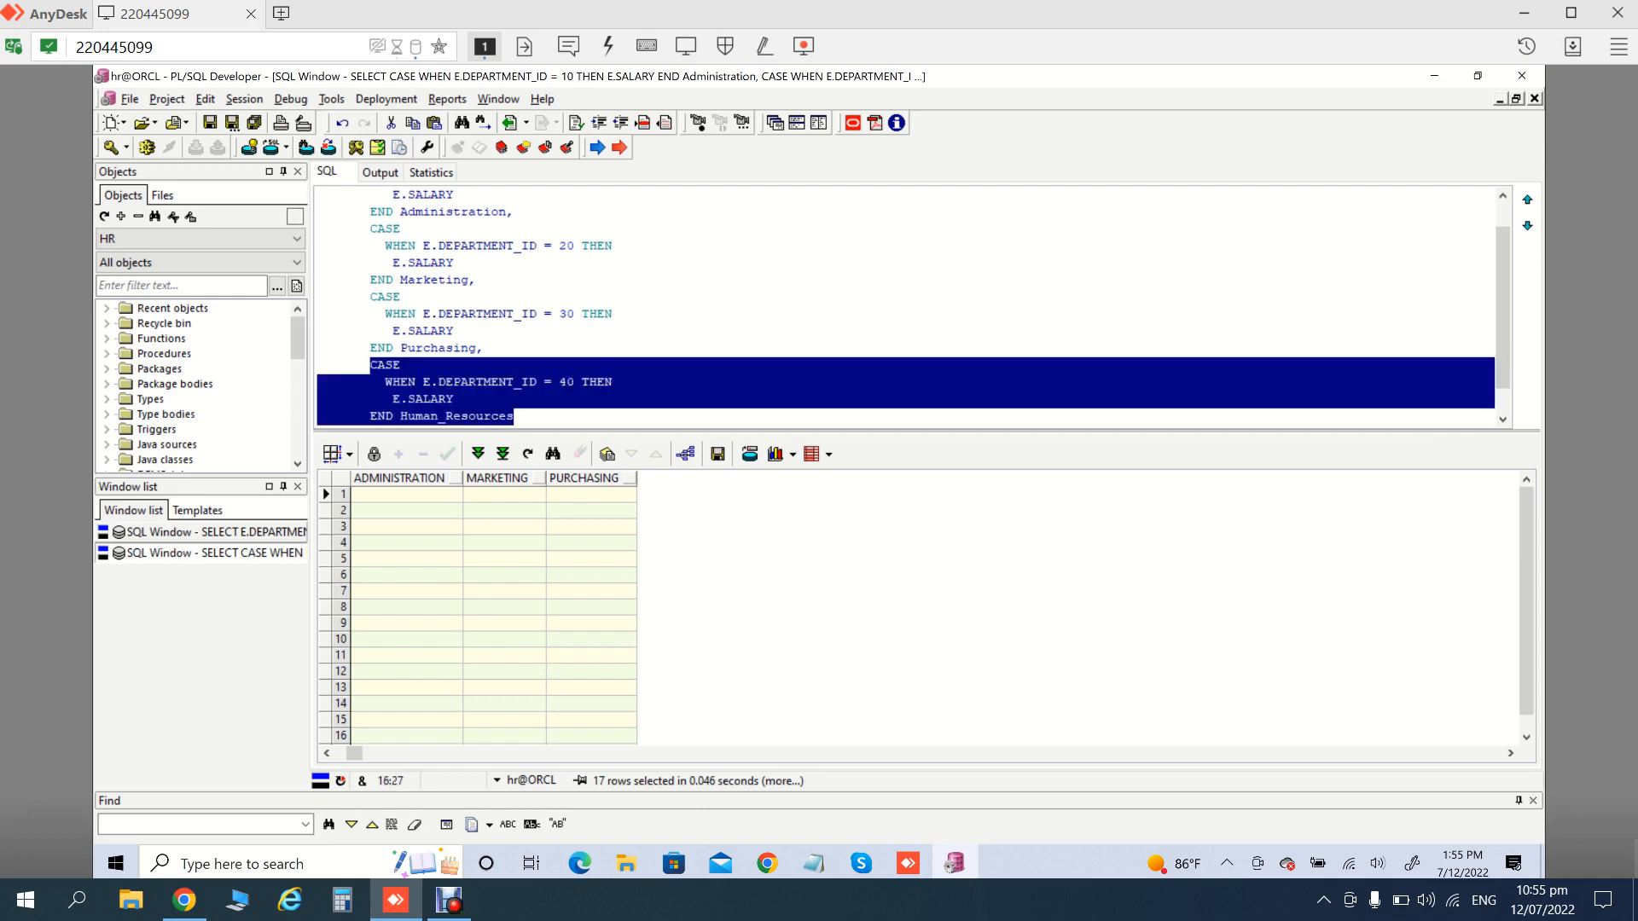
{"action": "left_click", "coordinate": [516, 416]}
{"action": "type", "text": ","}
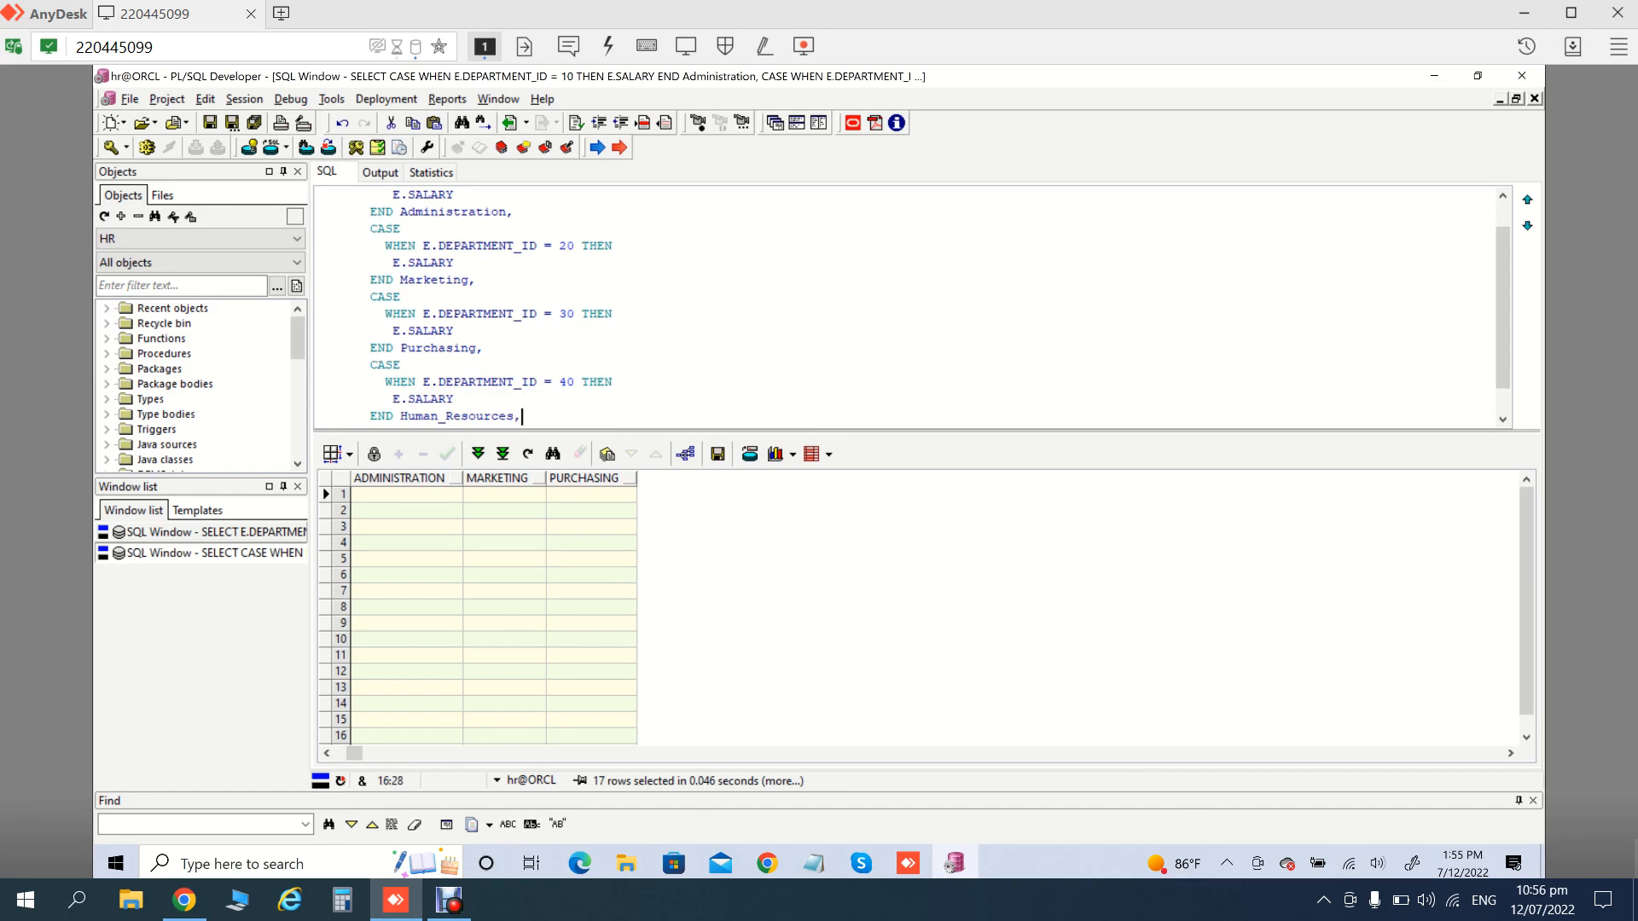
{"action": "key", "text": "ctrl+v"}
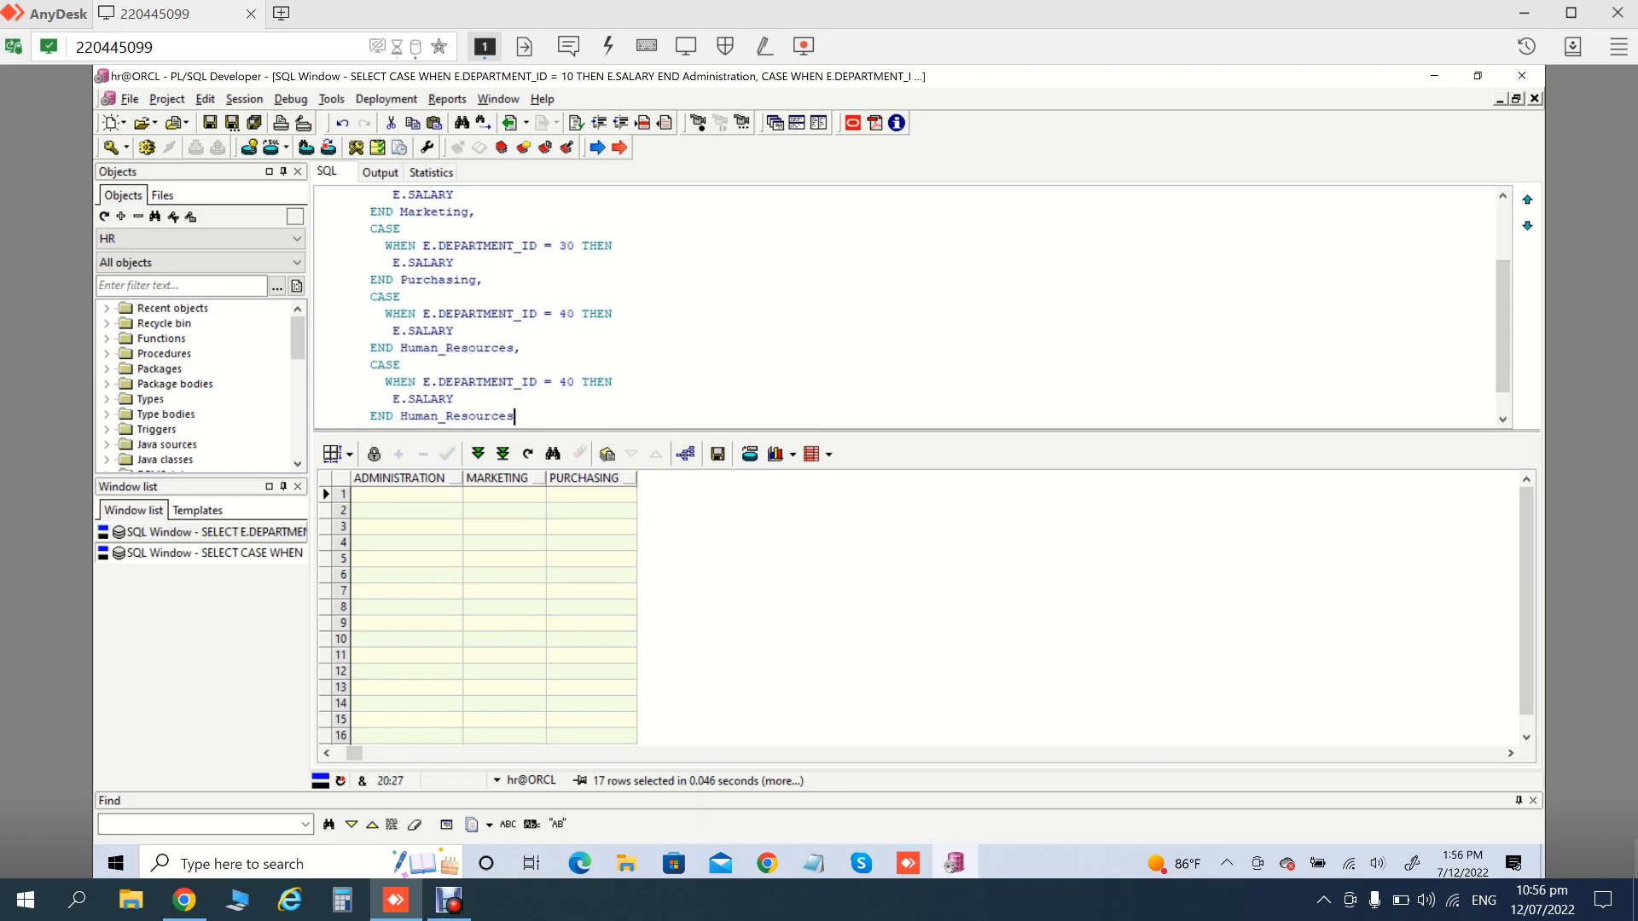
{"action": "left_click", "coordinate": [569, 382]}
{"action": "key", "text": "BackSpace"}
{"action": "type", "text": "5"}
{"action": "left_click", "coordinate": [215, 532]}
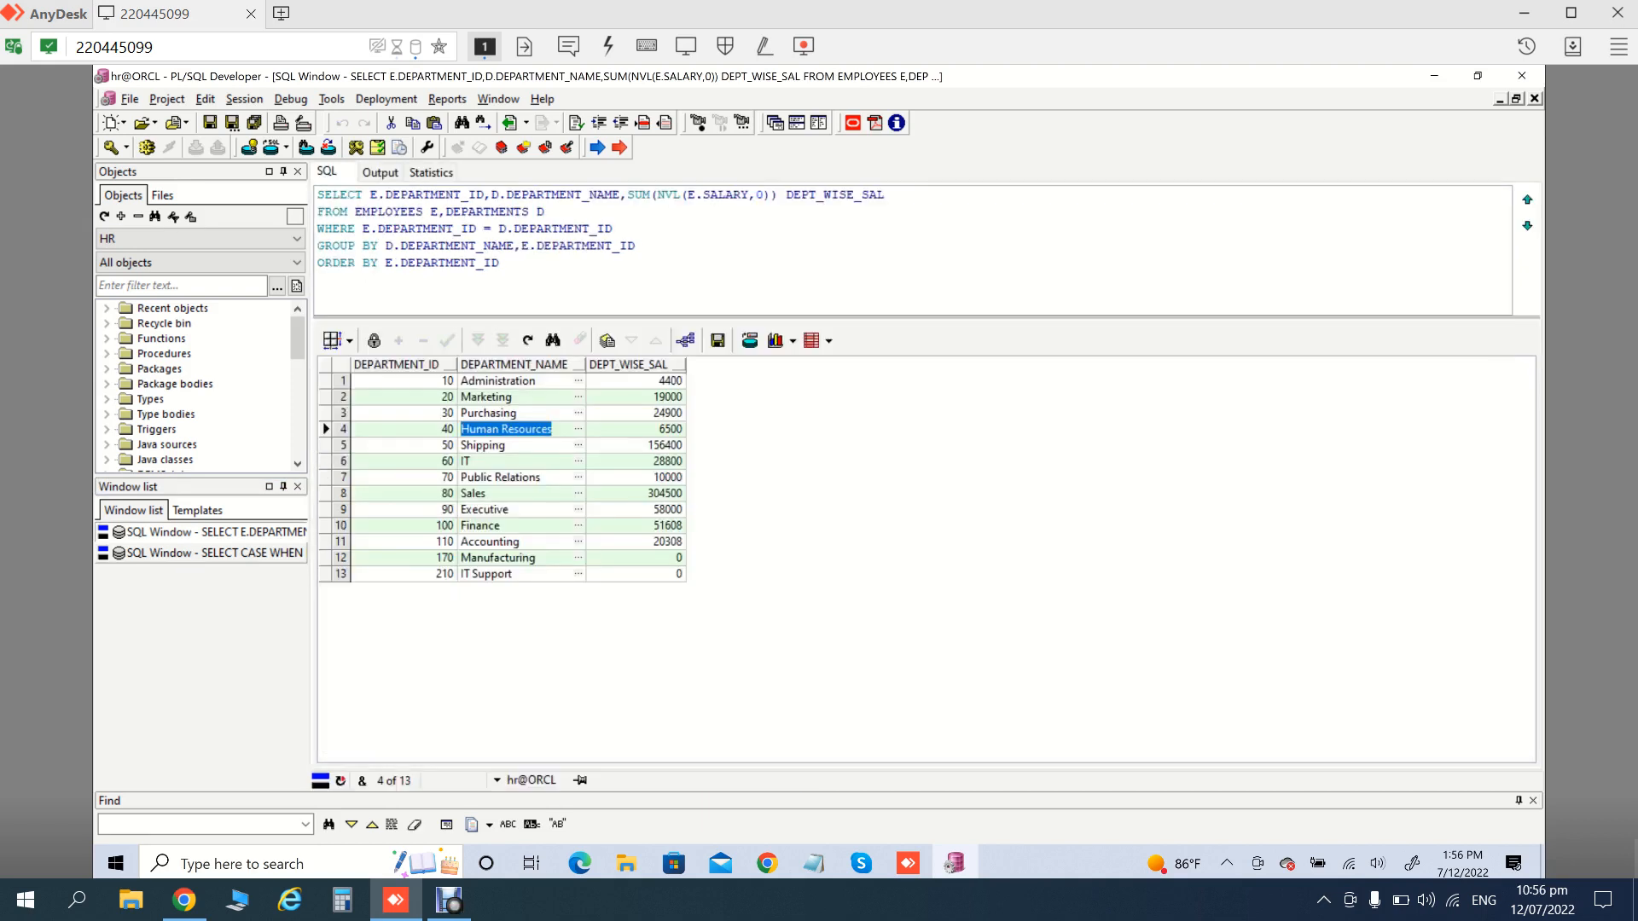
Name the department 50 column alias Shipping
{"action": "left_click", "coordinate": [483, 445]}
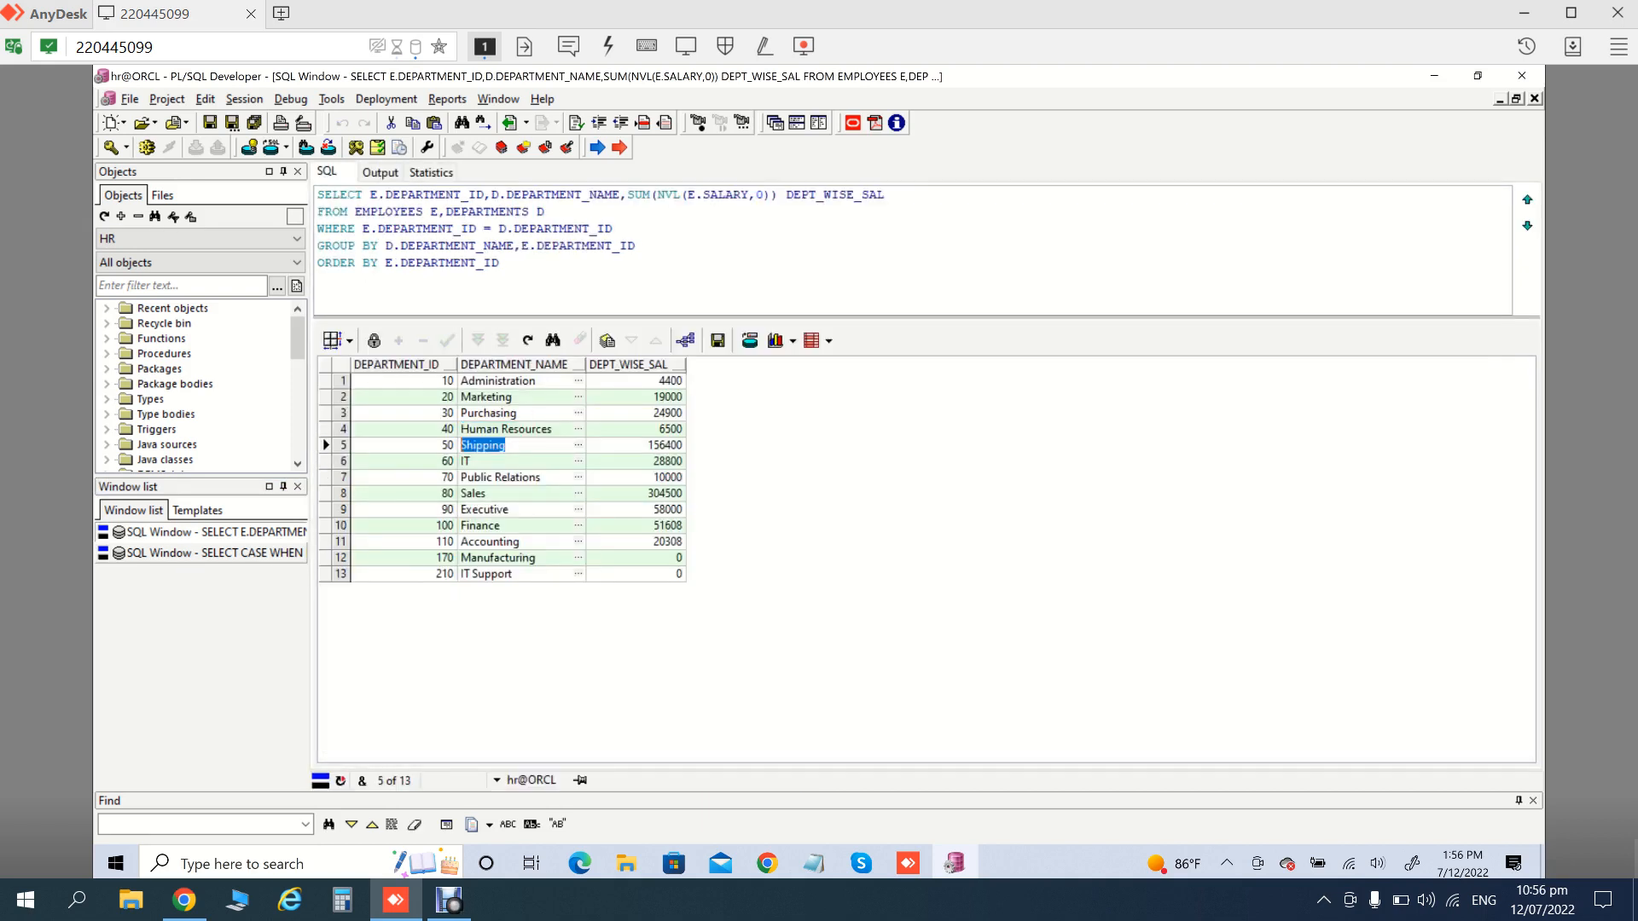
{"action": "left_click", "coordinate": [214, 553]}
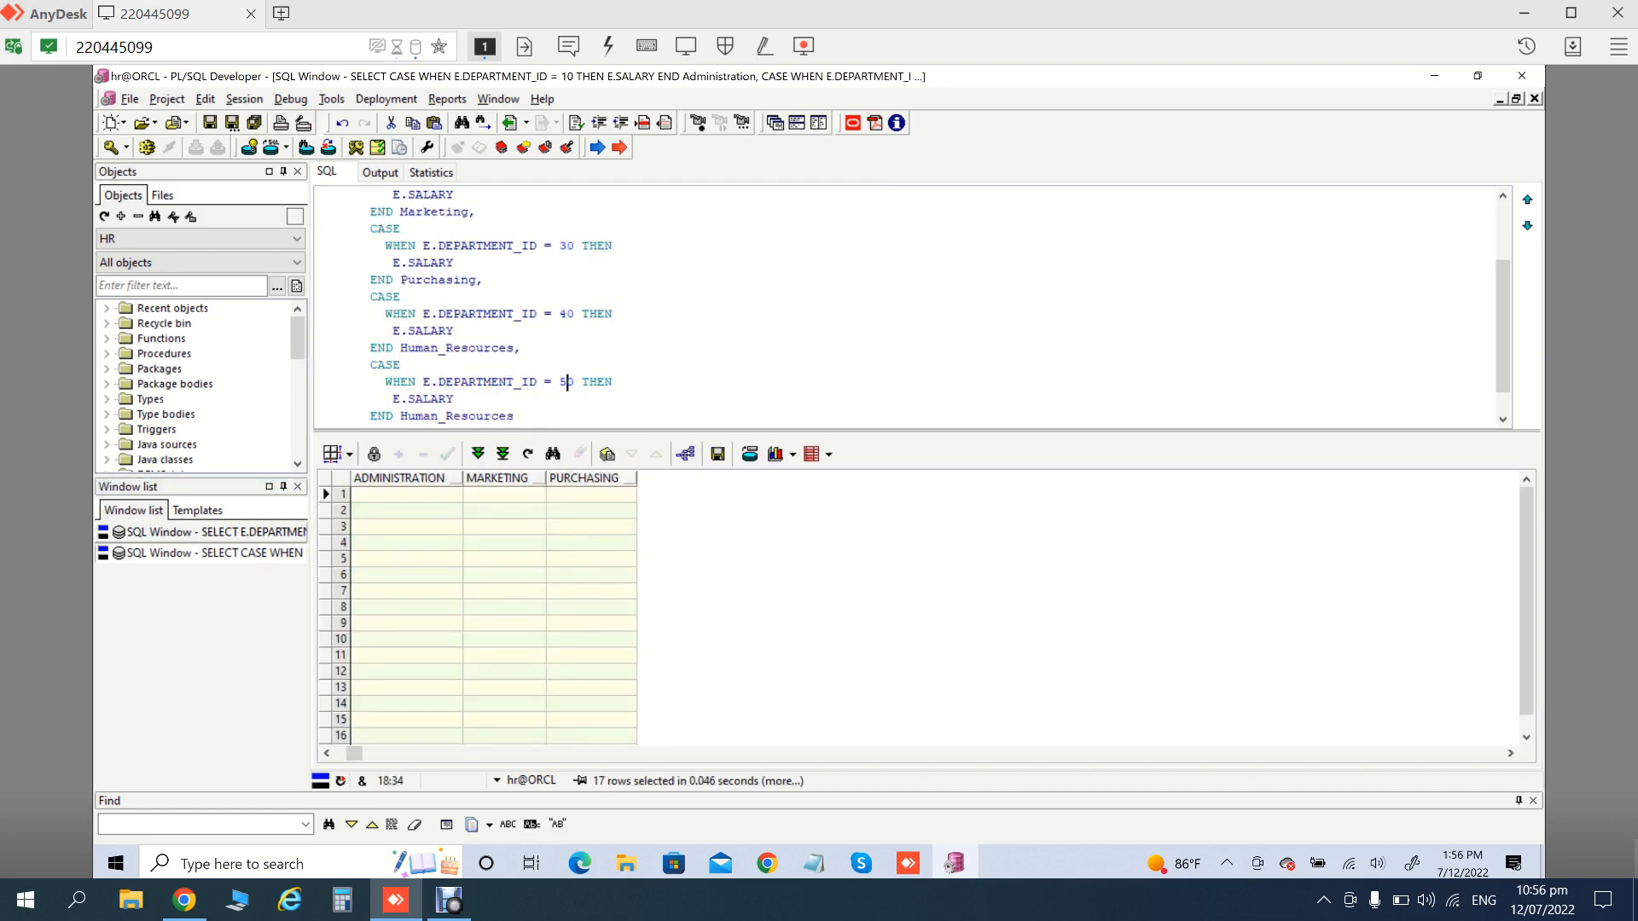
{"action": "scroll", "coordinate": [485, 365], "scroll_direction": "down", "scroll_amount": 1}
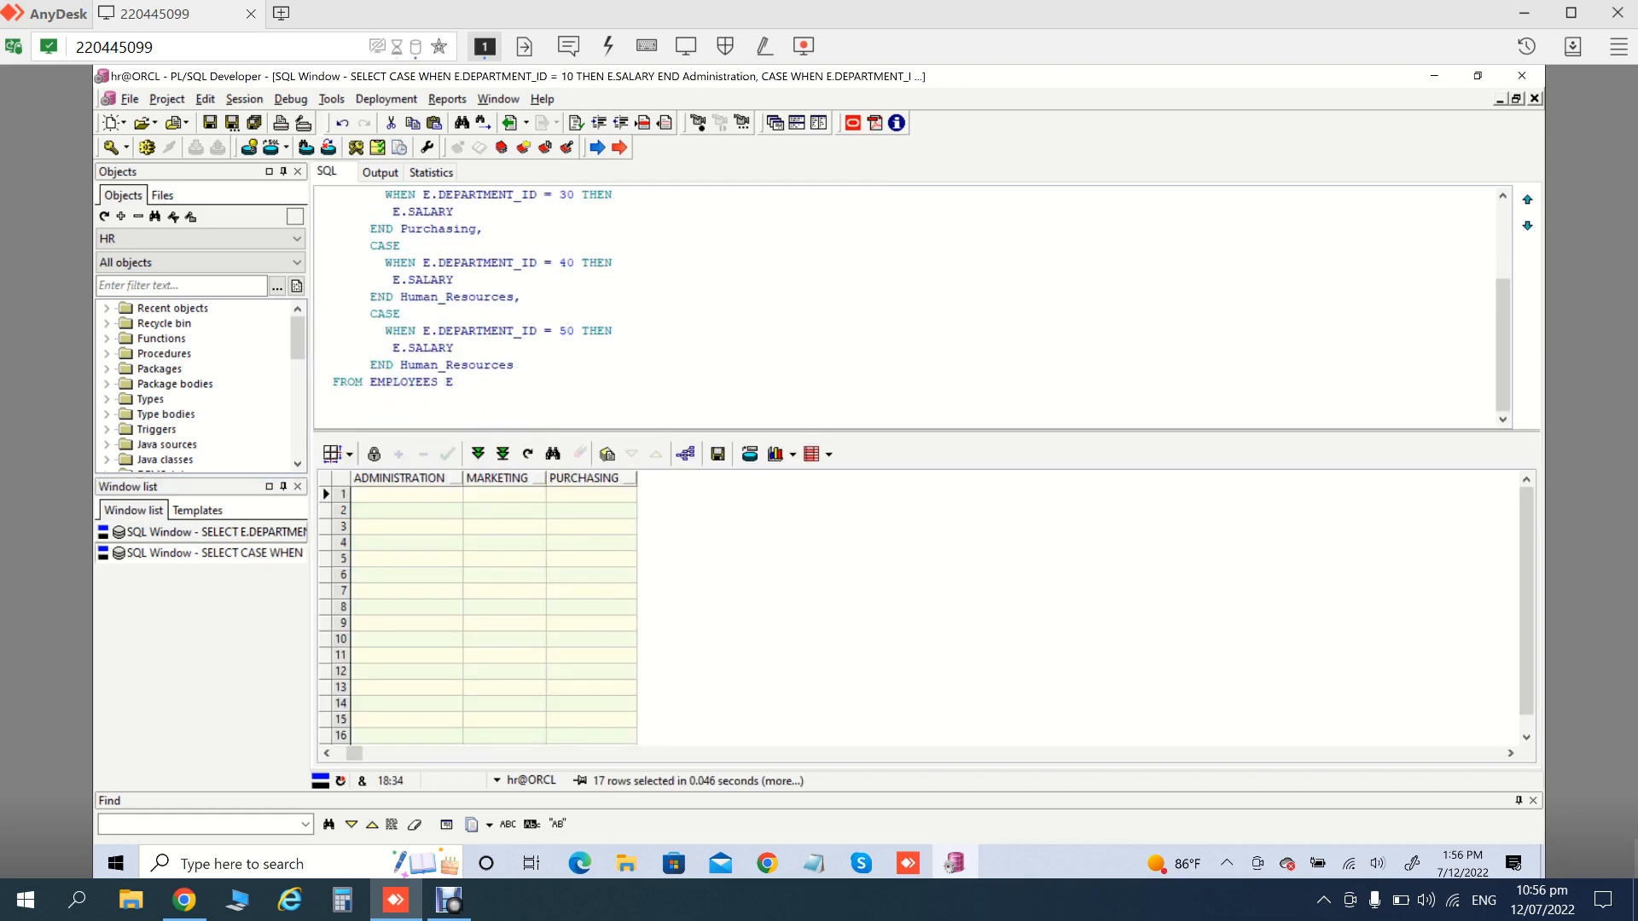
{"action": "double_click", "coordinate": [484, 365]}
{"action": "type", "text": "Shipping"}
Add an IT column by pasting the Shipping block and changing it to department 60
{"action": "left_click_drag", "start_coordinate": [371, 314], "coordinate": [460, 365]}
{"action": "key", "text": "ctrl+c"}
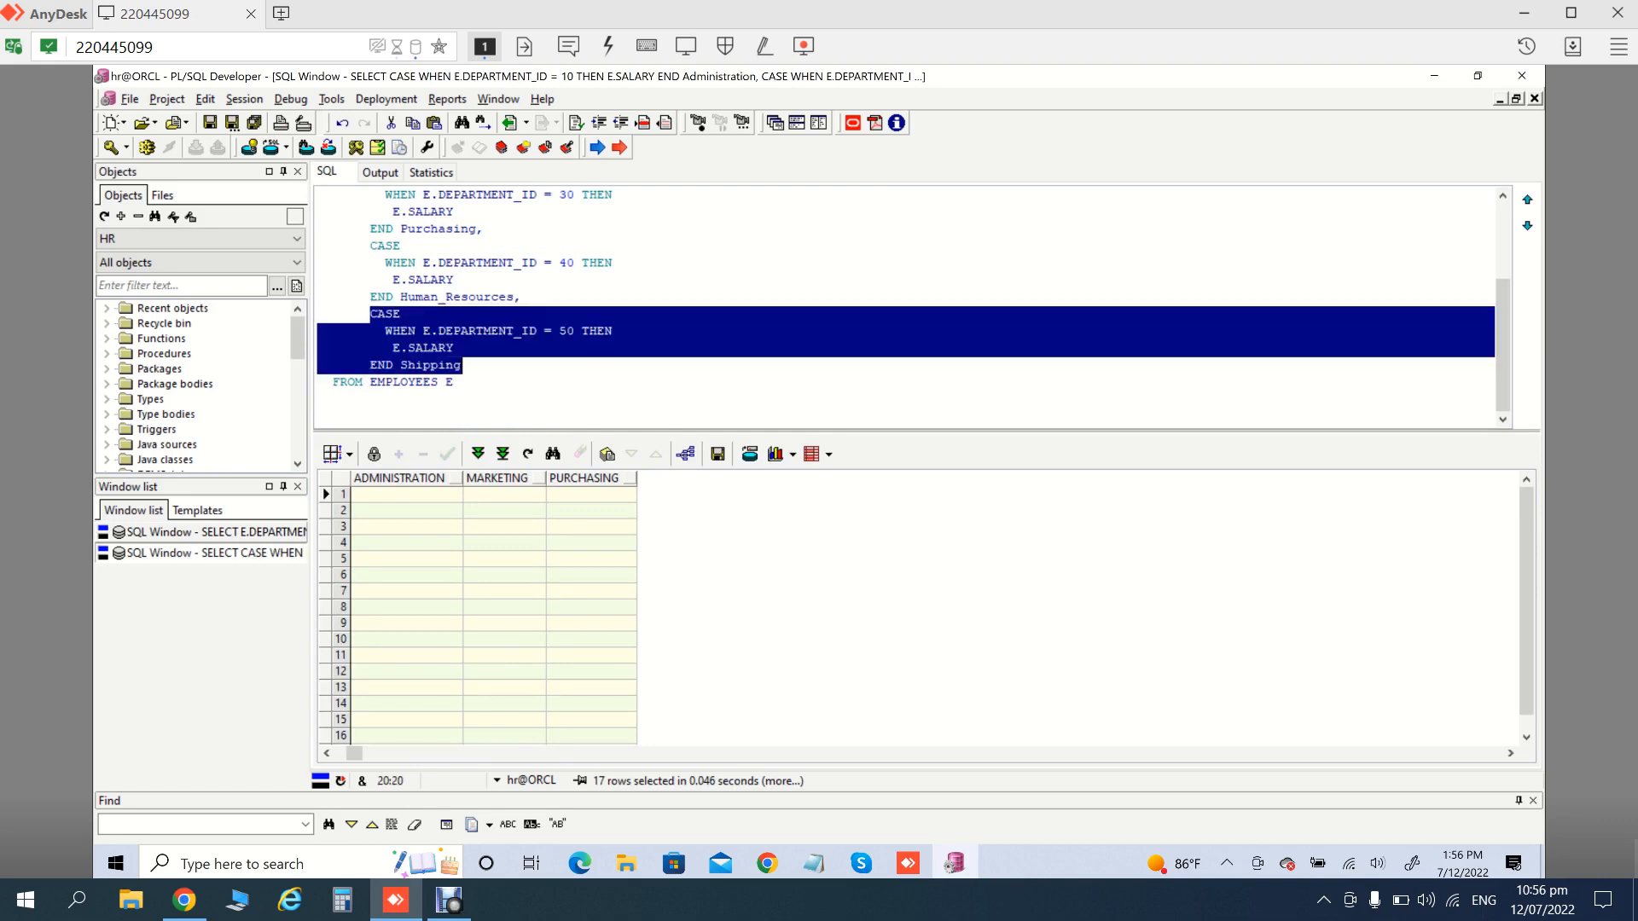
{"action": "left_click", "coordinate": [461, 365]}
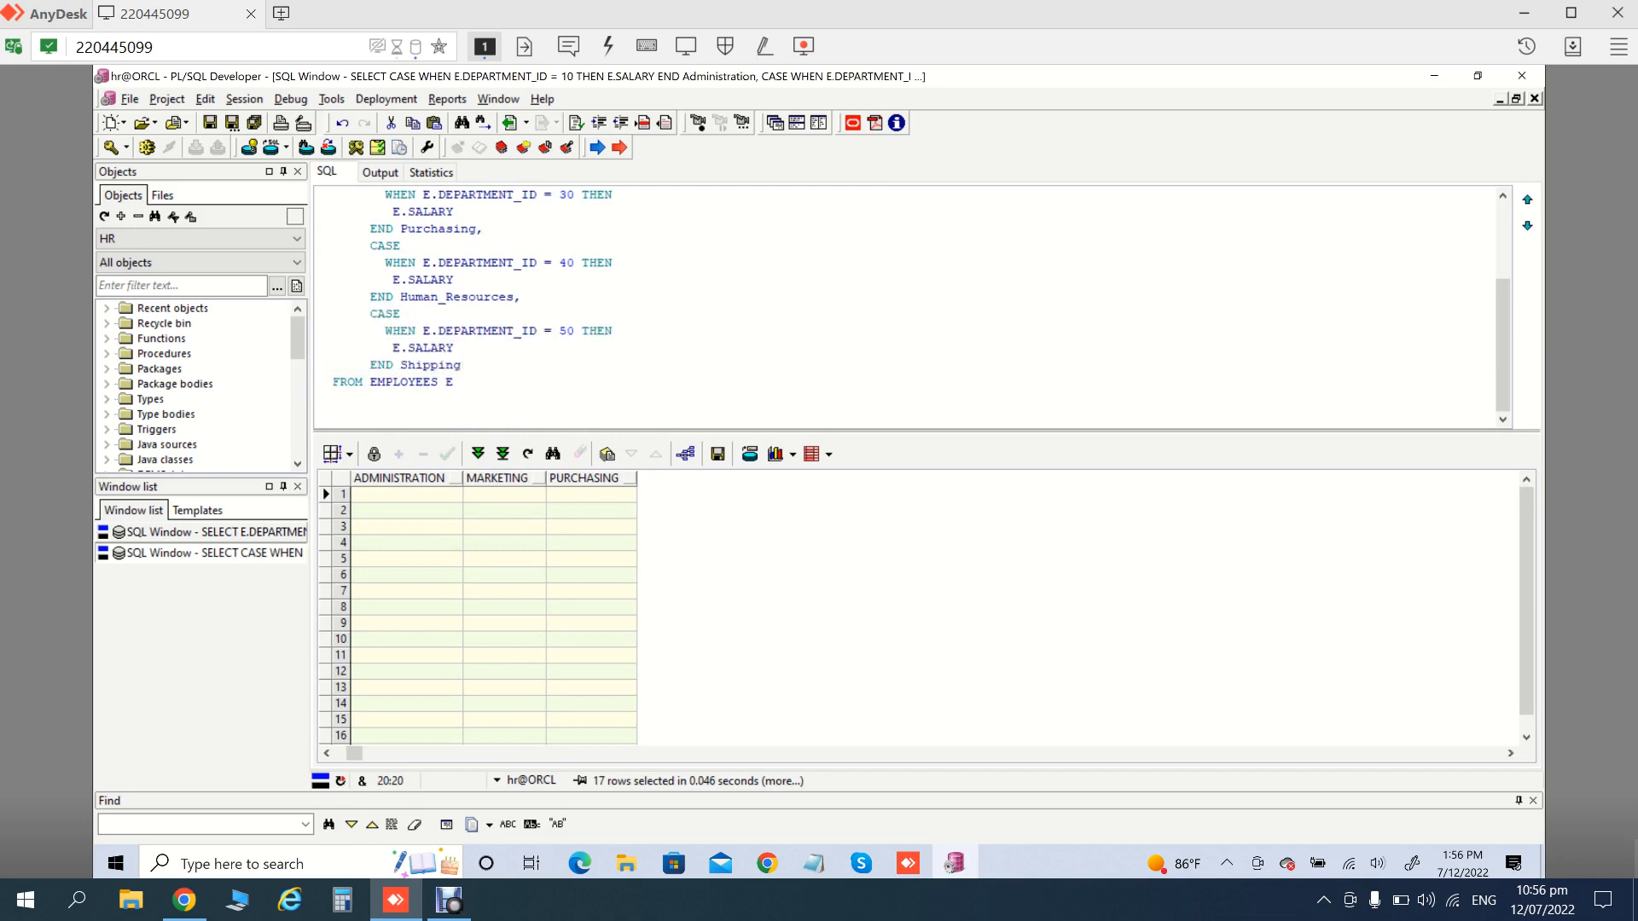
{"action": "type", "text": ","}
{"action": "key", "text": "Return"}
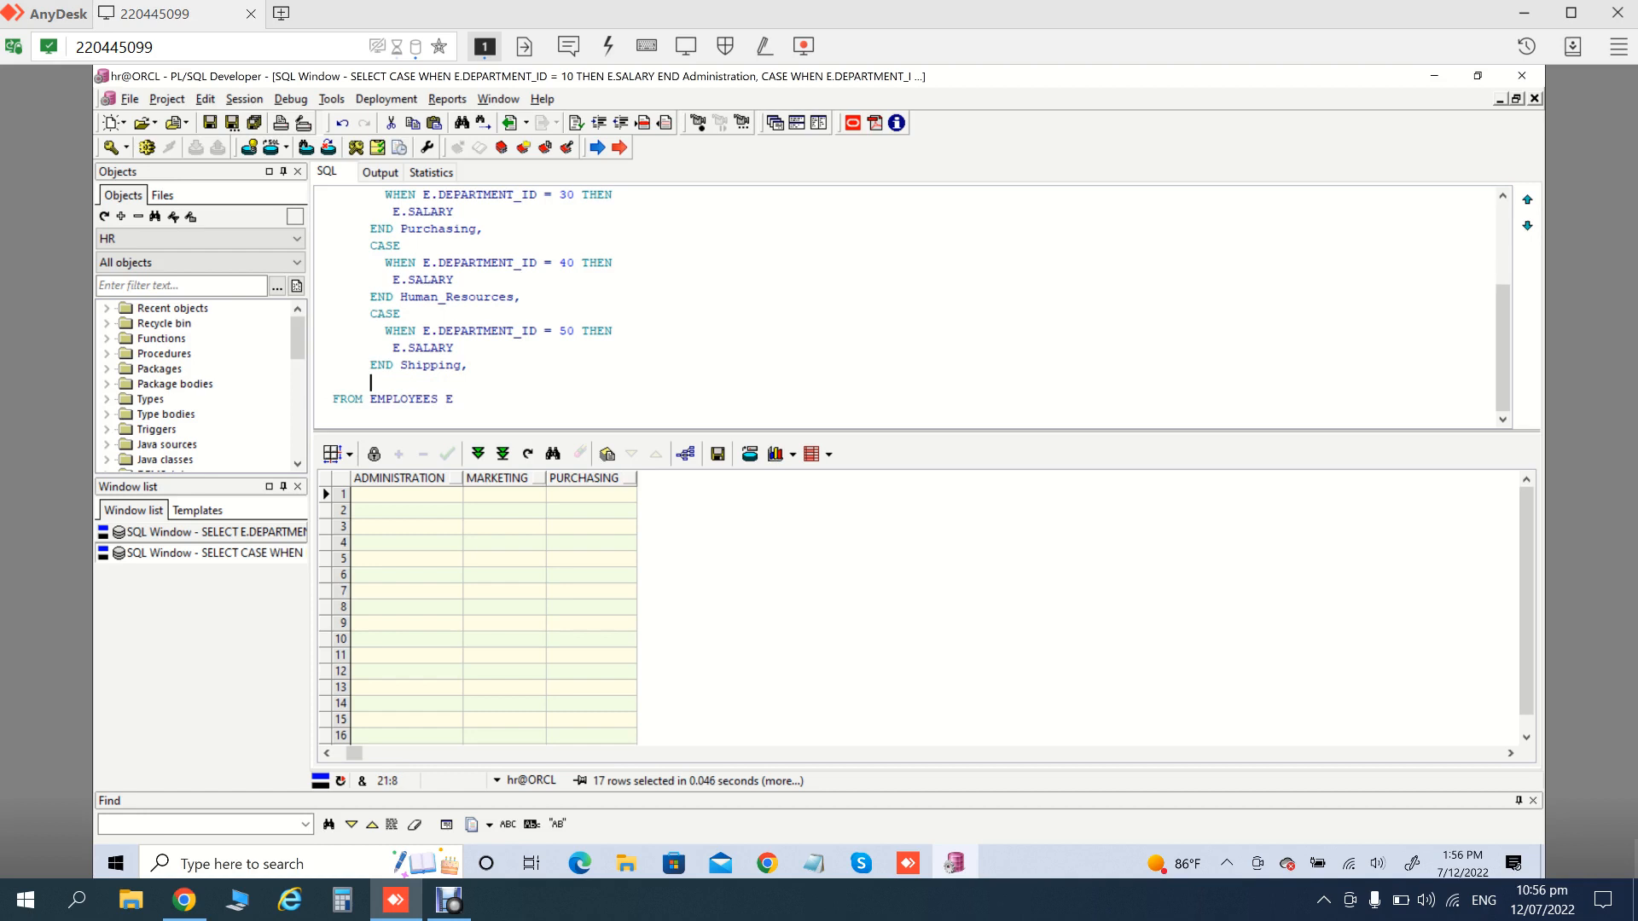
{"action": "key", "text": "ctrl+v"}
{"action": "left_click", "coordinate": [568, 383]}
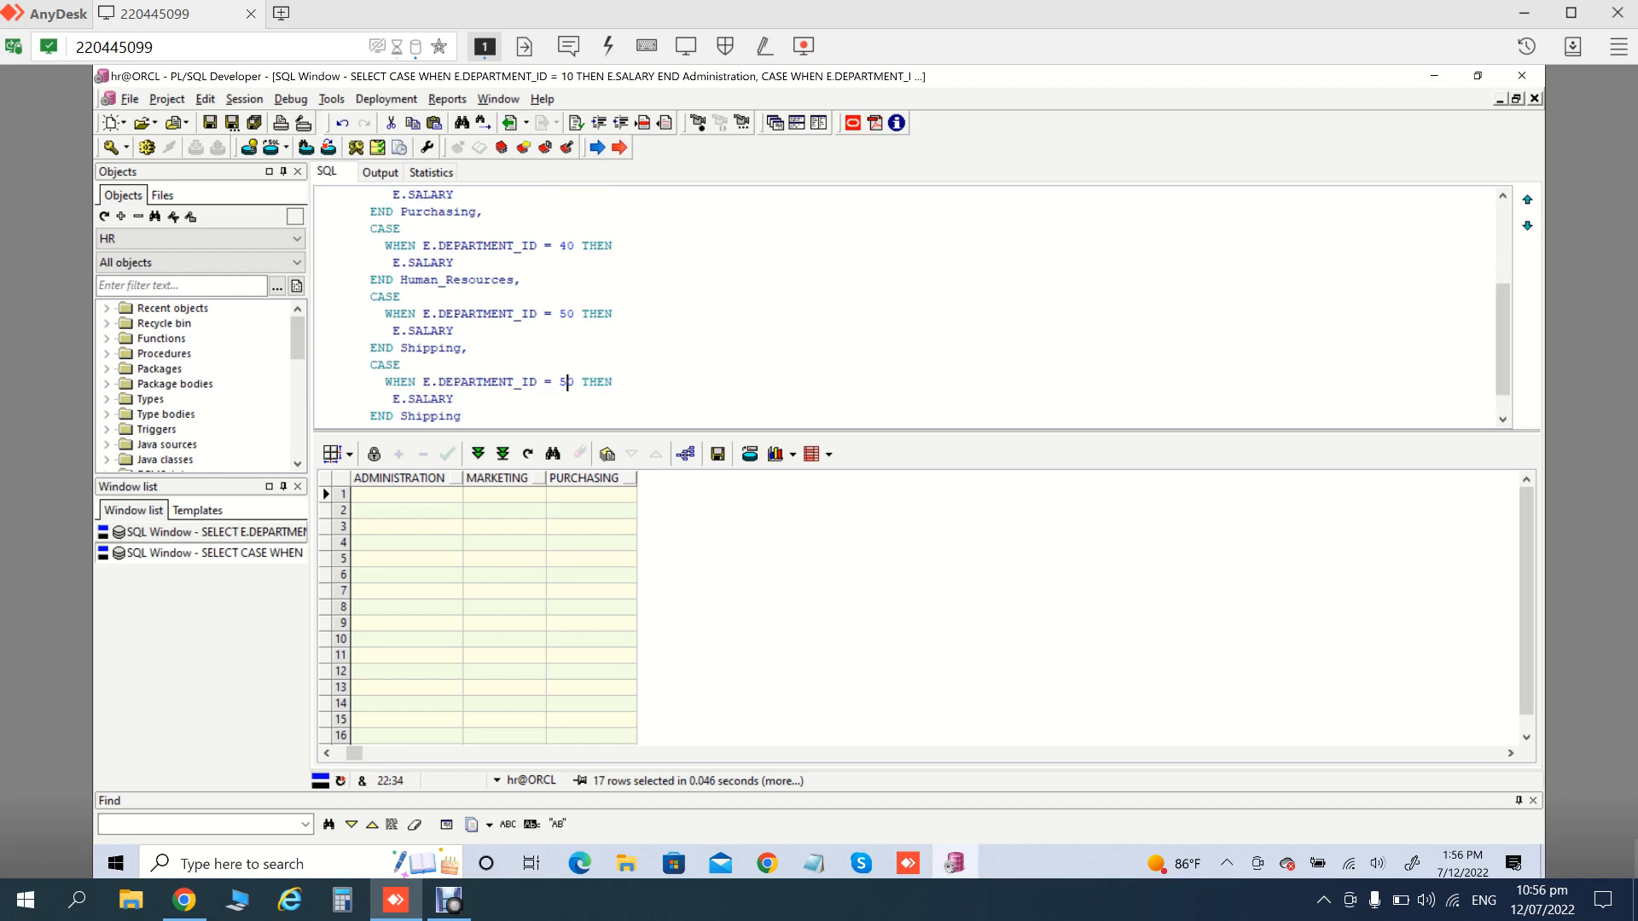
{"action": "key", "text": "BackSpace"}
{"action": "type", "text": "6"}
{"action": "double_click", "coordinate": [430, 416]}
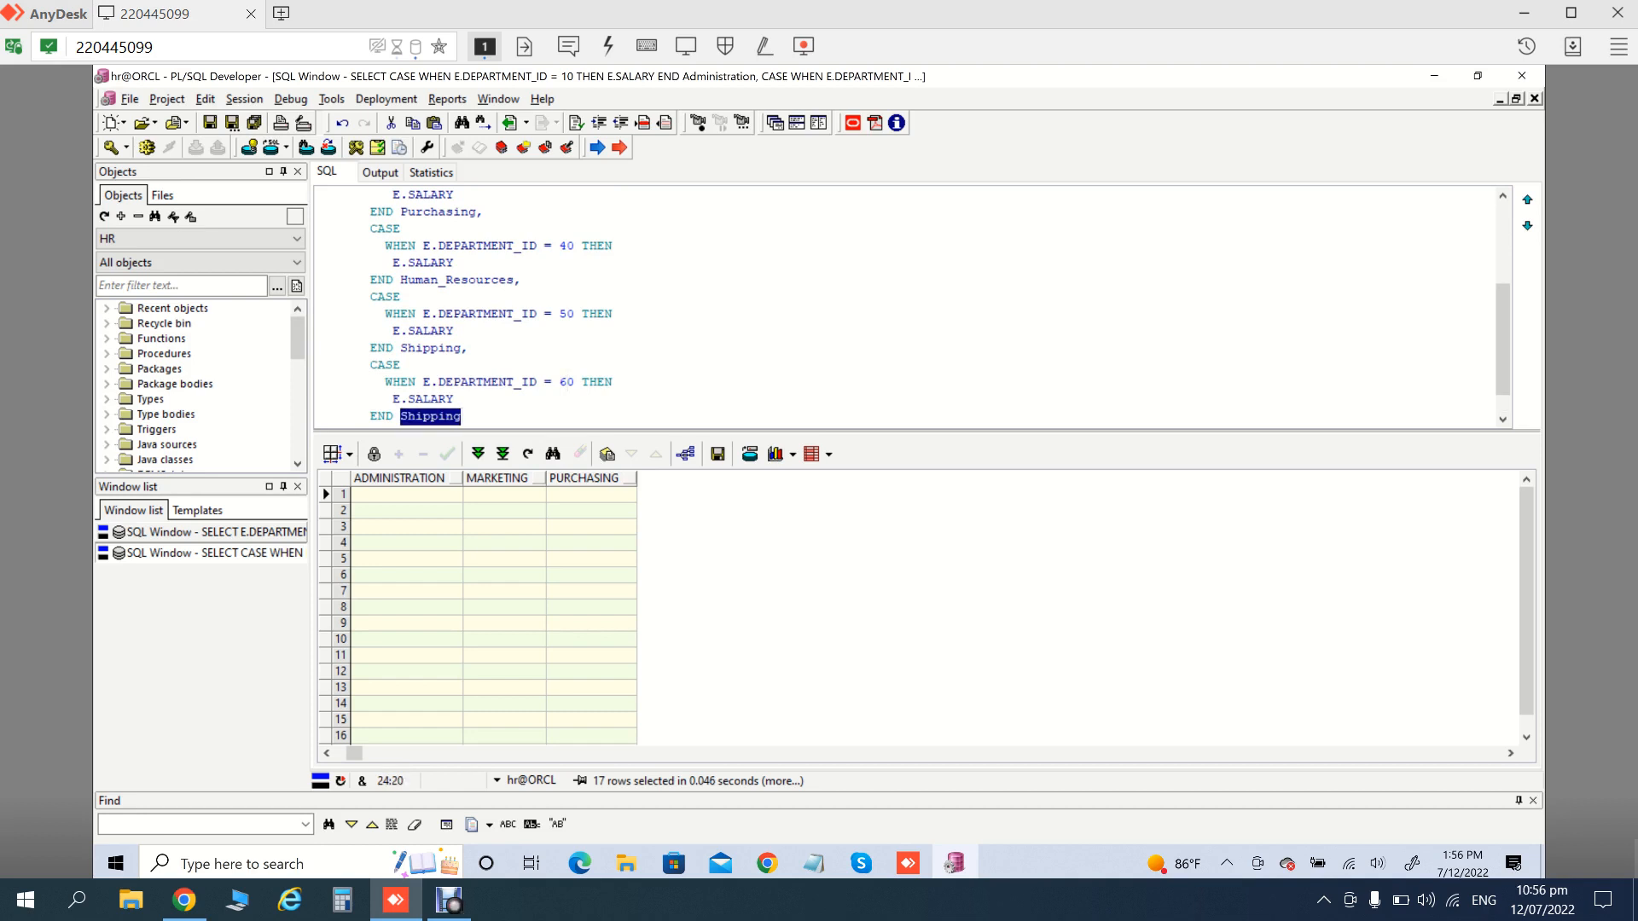
{"action": "type", "text": "IT"}
Copy the IT CASE block and paste another copy after a comma
{"action": "left_click", "coordinate": [370, 365]}
{"action": "left_click_drag", "start_coordinate": [371, 365], "coordinate": [416, 417]}
{"action": "key", "text": "ctrl+c"}
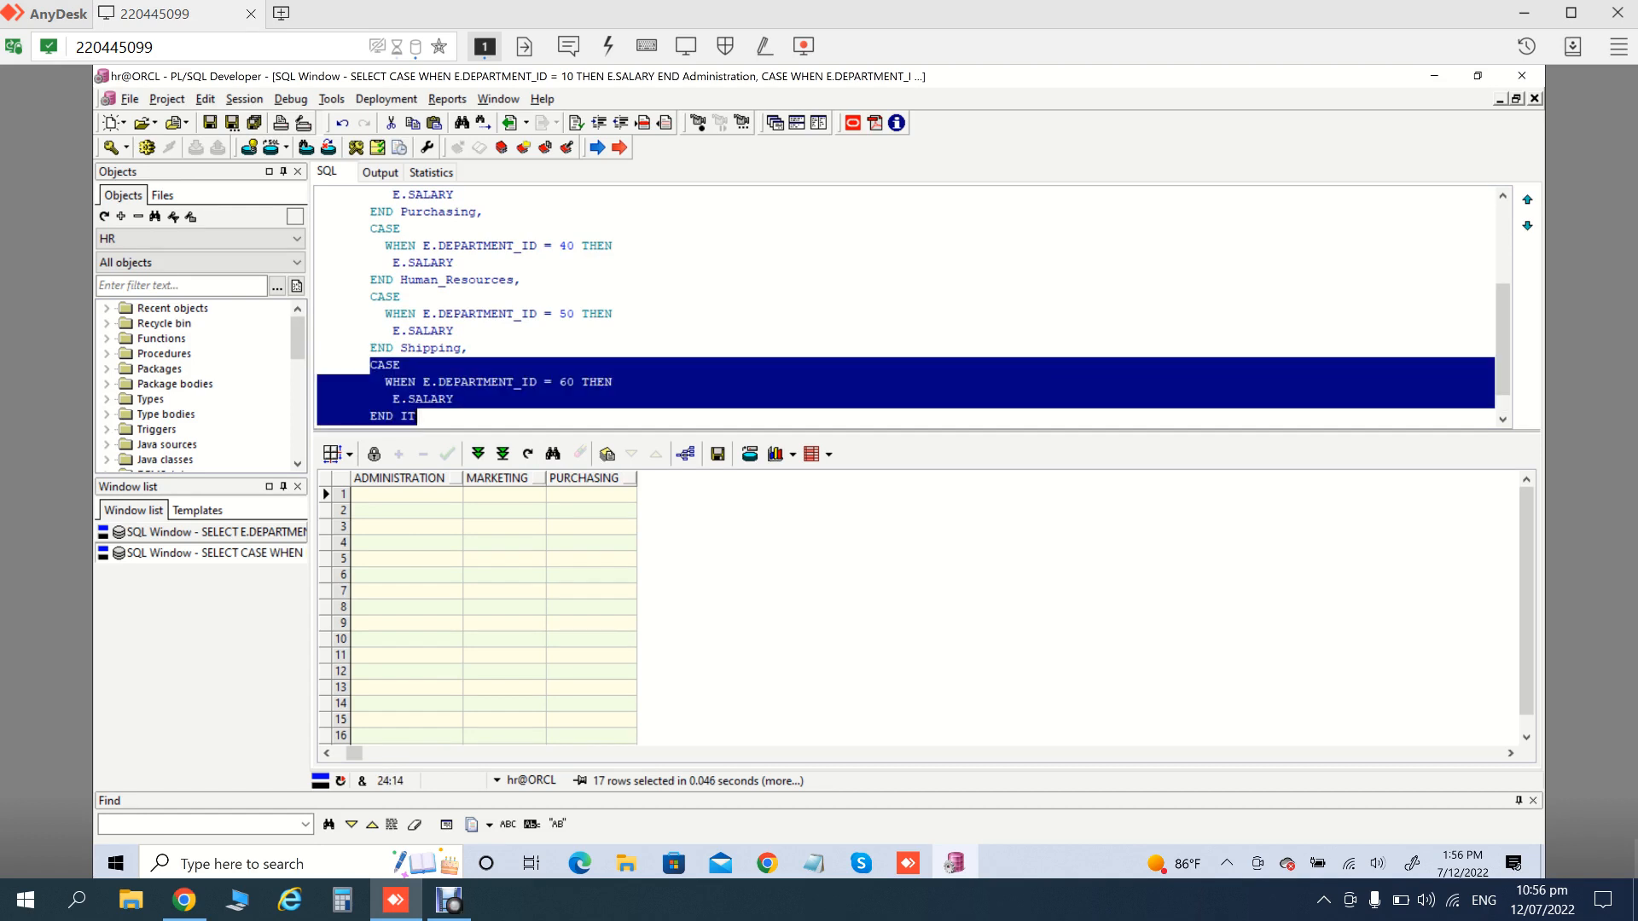
{"action": "left_click", "coordinate": [417, 417]}
{"action": "type", "text": ","}
{"action": "key", "text": "Return"}
{"action": "key", "text": "ctrl+v"}
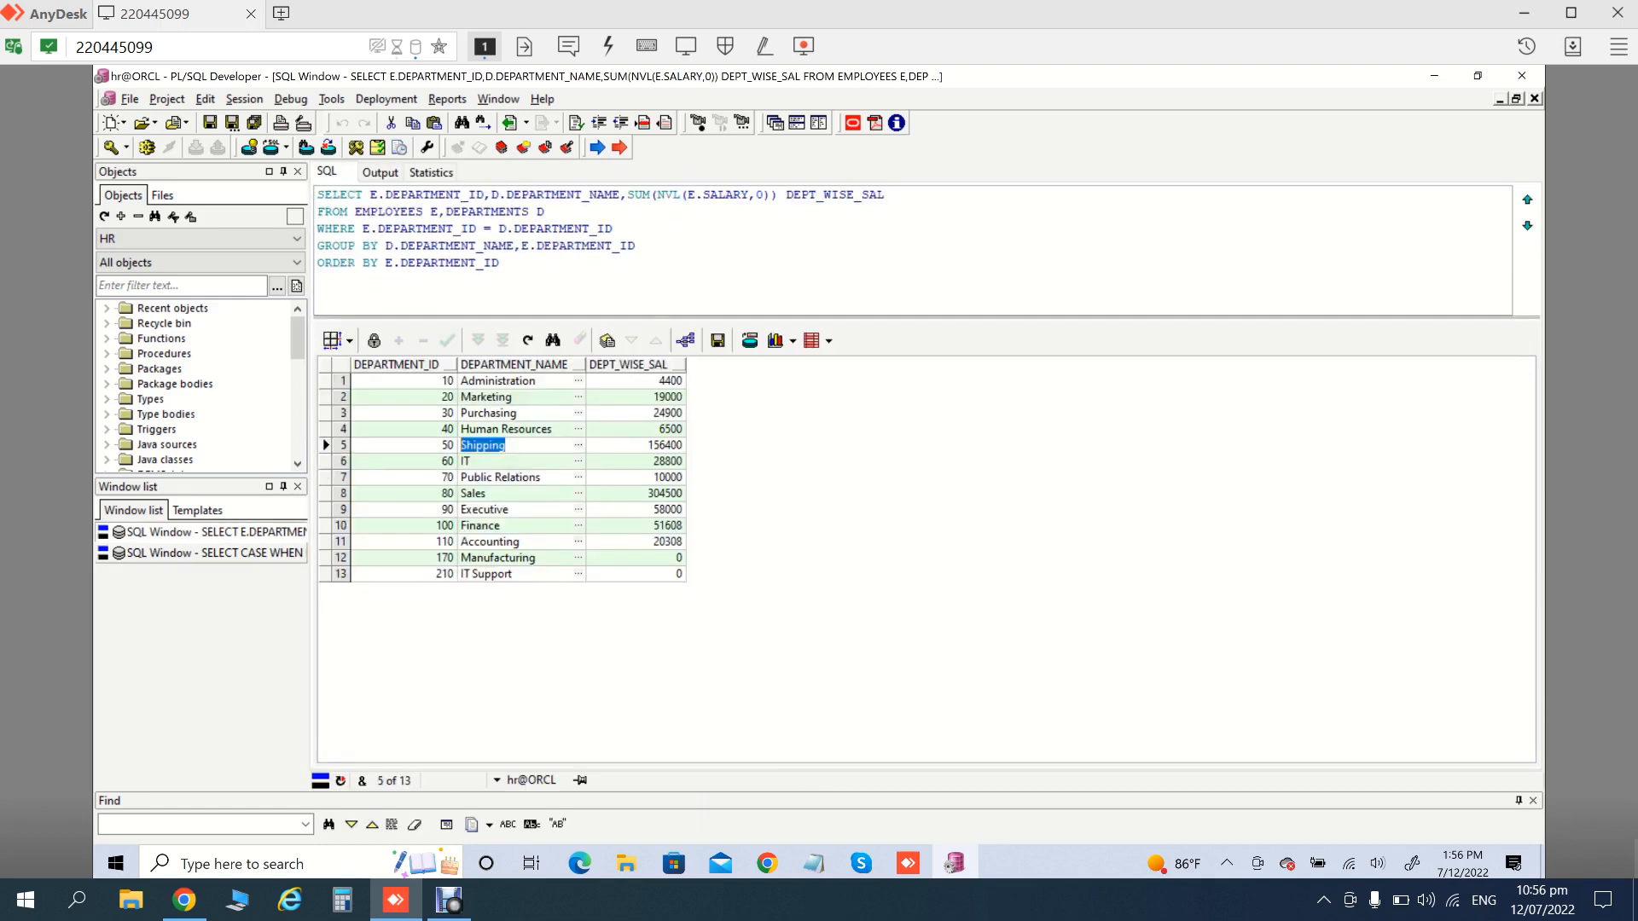
Rename the copied IT column alias to Public_Relations
{"action": "left_click", "coordinate": [500, 477]}
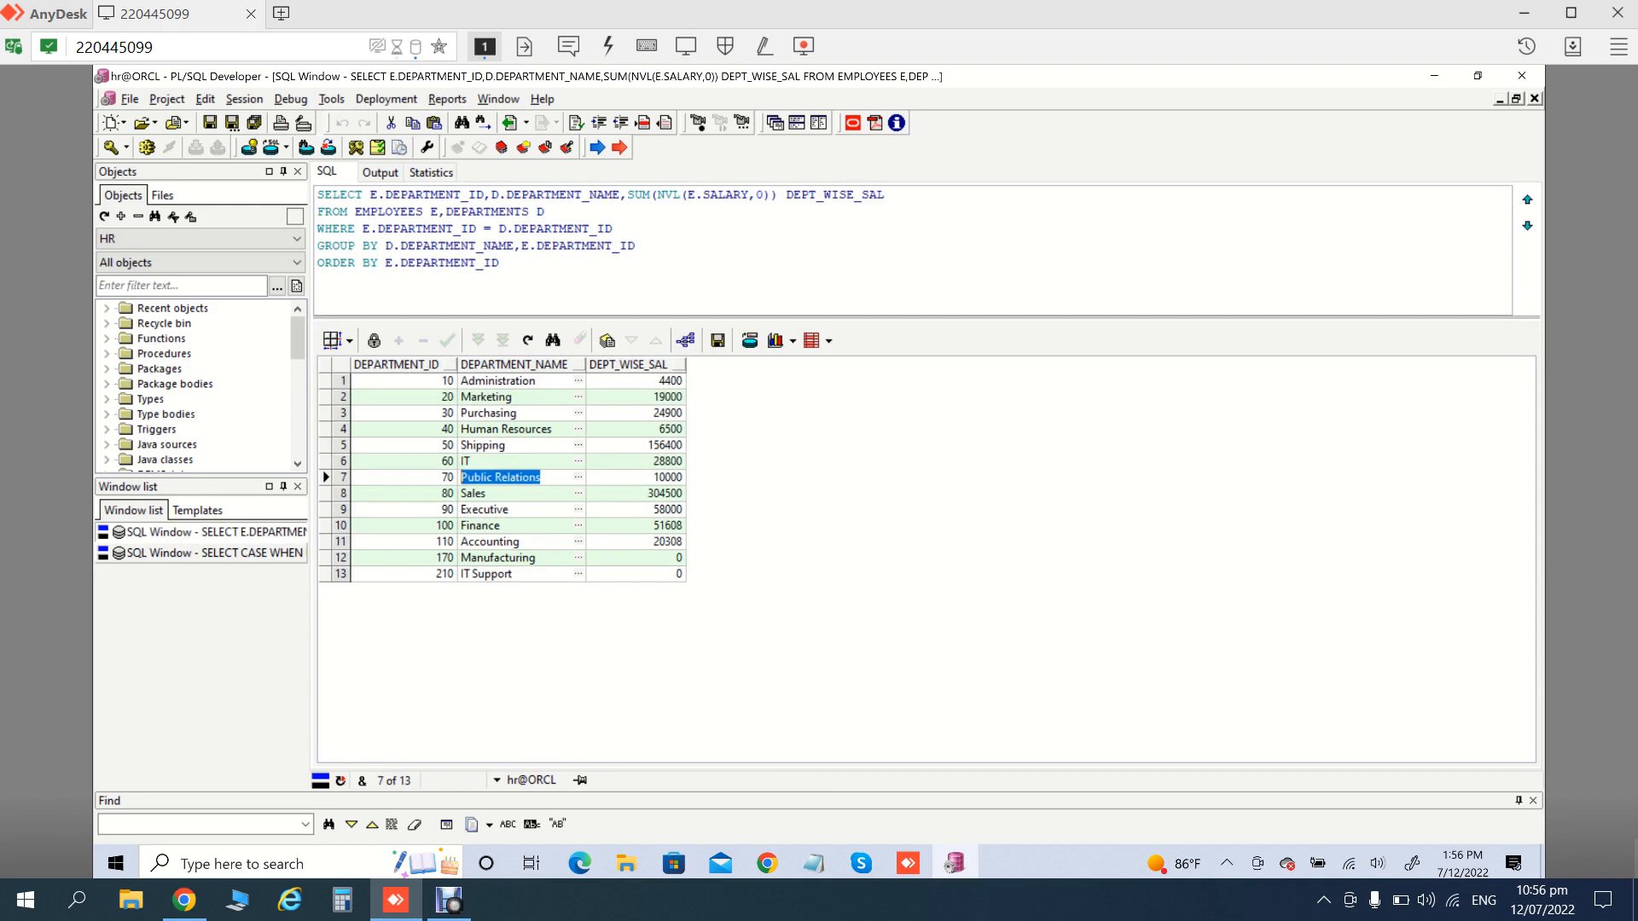
{"action": "left_click", "coordinate": [214, 553]}
{"action": "scroll", "coordinate": [905, 307], "scroll_direction": "down", "scroll_amount": 1}
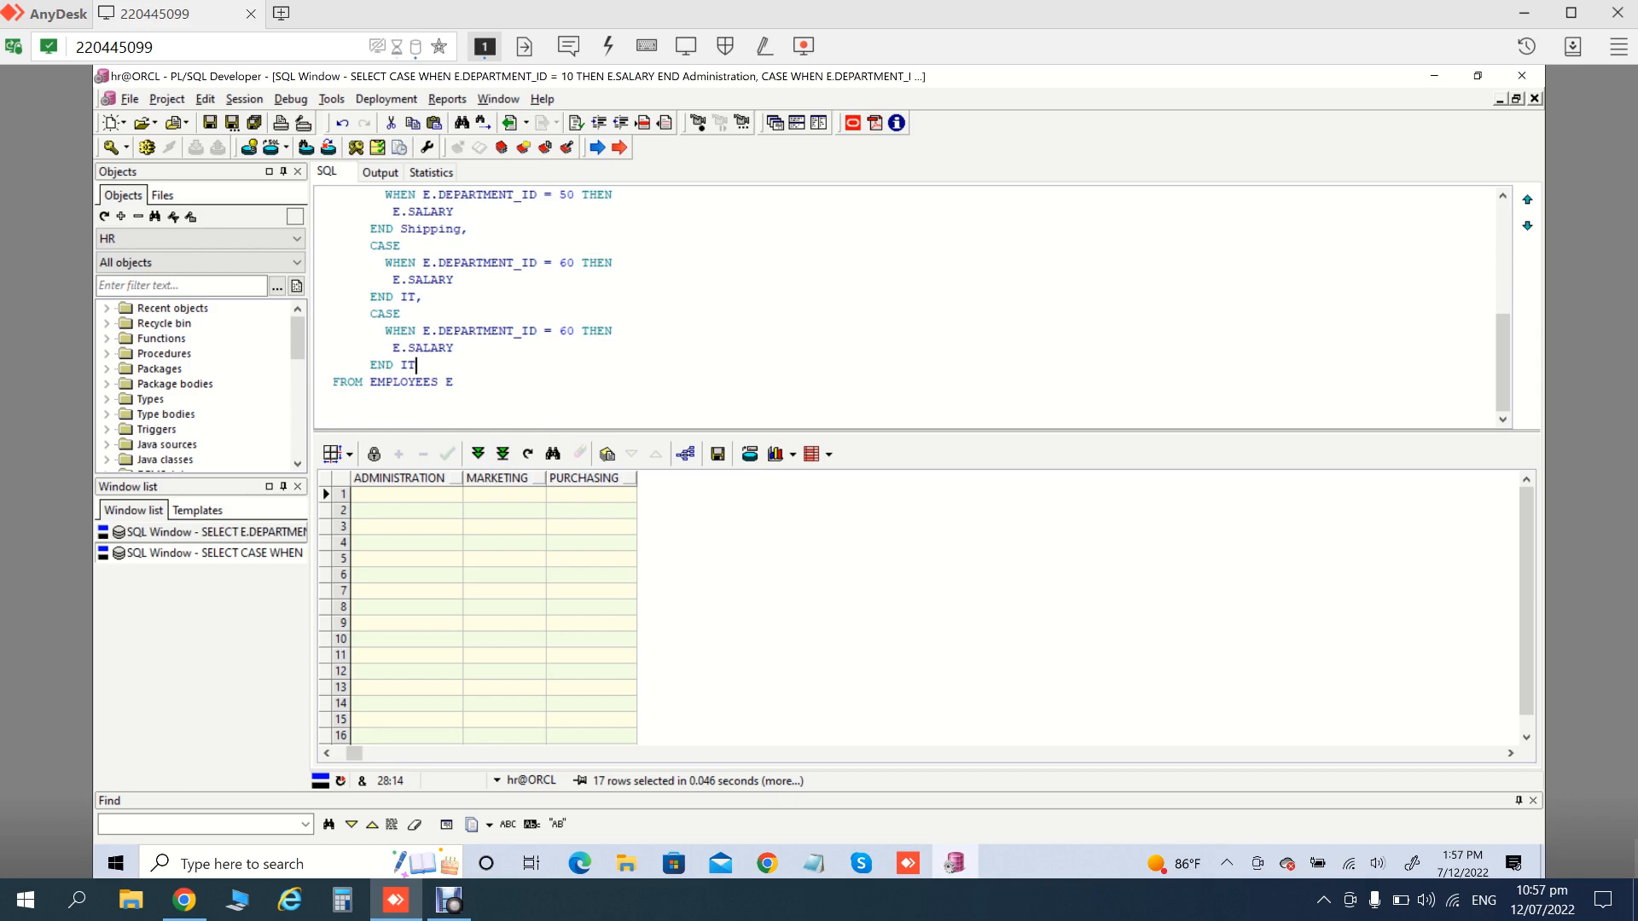
{"action": "key", "text": "BackSpace"}
{"action": "key", "text": "BackSpace"}
{"action": "type", "text": "Public Relations"}
{"action": "key", "text": "Left"}
{"action": "key", "text": "Left"}
{"action": "key", "text": "Left"}
{"action": "key", "text": "Left"}
{"action": "key", "text": "Left"}
{"action": "key", "text": "Left"}
{"action": "key", "text": "Left"}
{"action": "key", "text": "Left"}
{"action": "key", "text": "BackSpace"}
{"action": "type", "text": "_"}
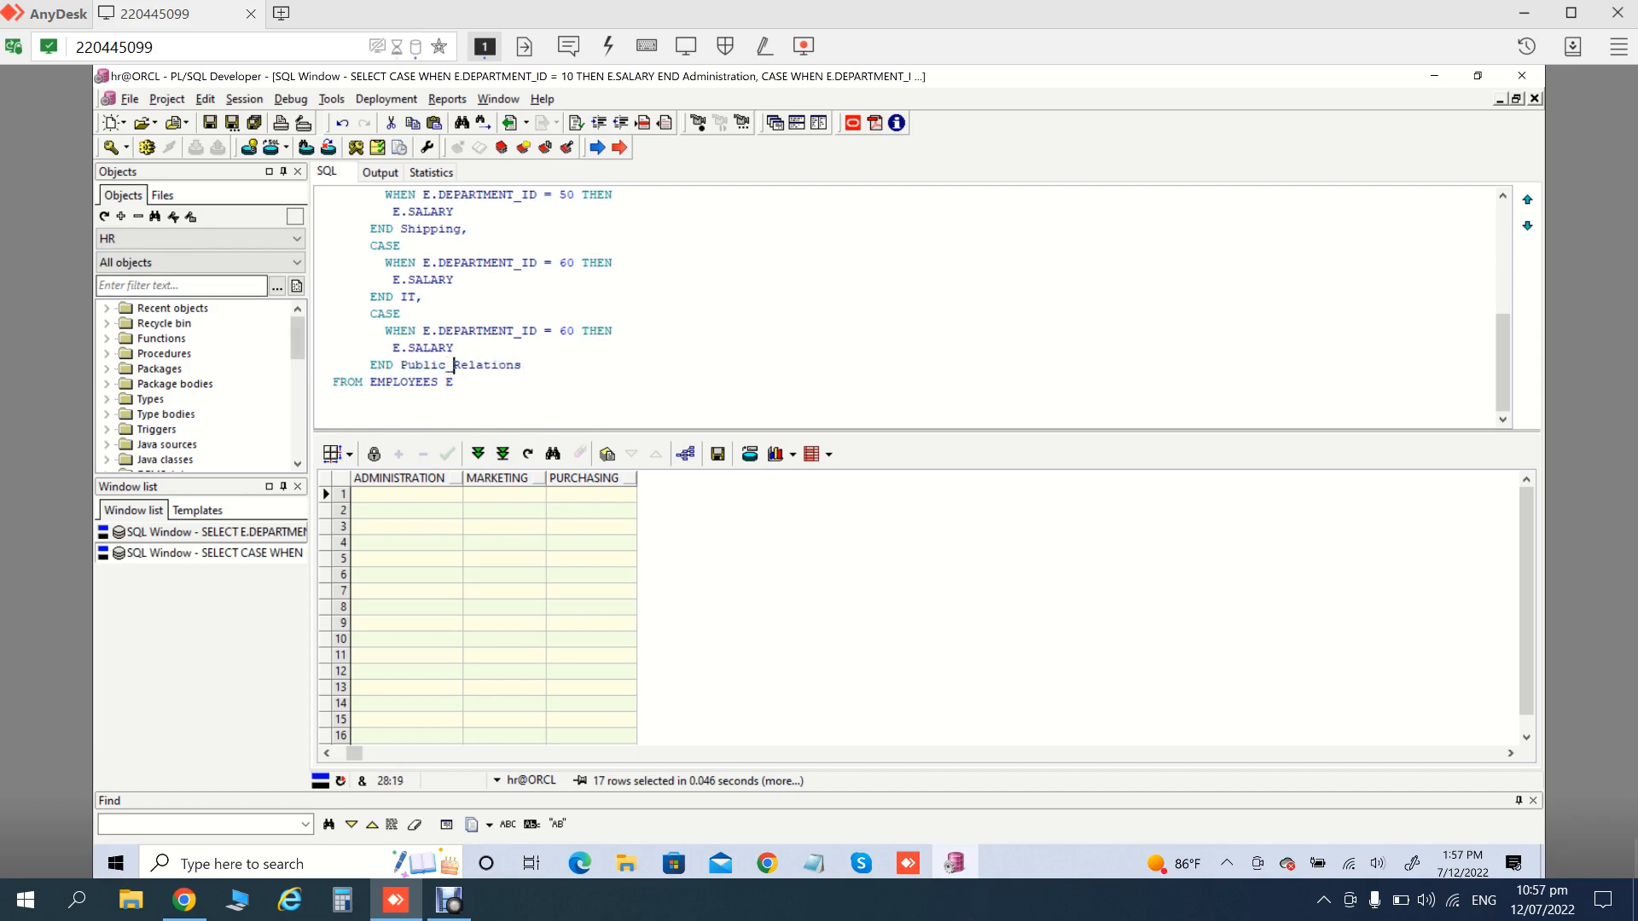
Append another copy of the Public_Relations CASE block after a comma
{"action": "left_click", "coordinate": [371, 314]}
{"action": "left_click_drag", "start_coordinate": [371, 314], "coordinate": [522, 365]}
{"action": "key", "text": "ctrl+c"}
{"action": "left_click", "coordinate": [522, 365]}
{"action": "type", "text": ","}
{"action": "key", "text": "Return"}
{"action": "key", "text": "ctrl+v"}
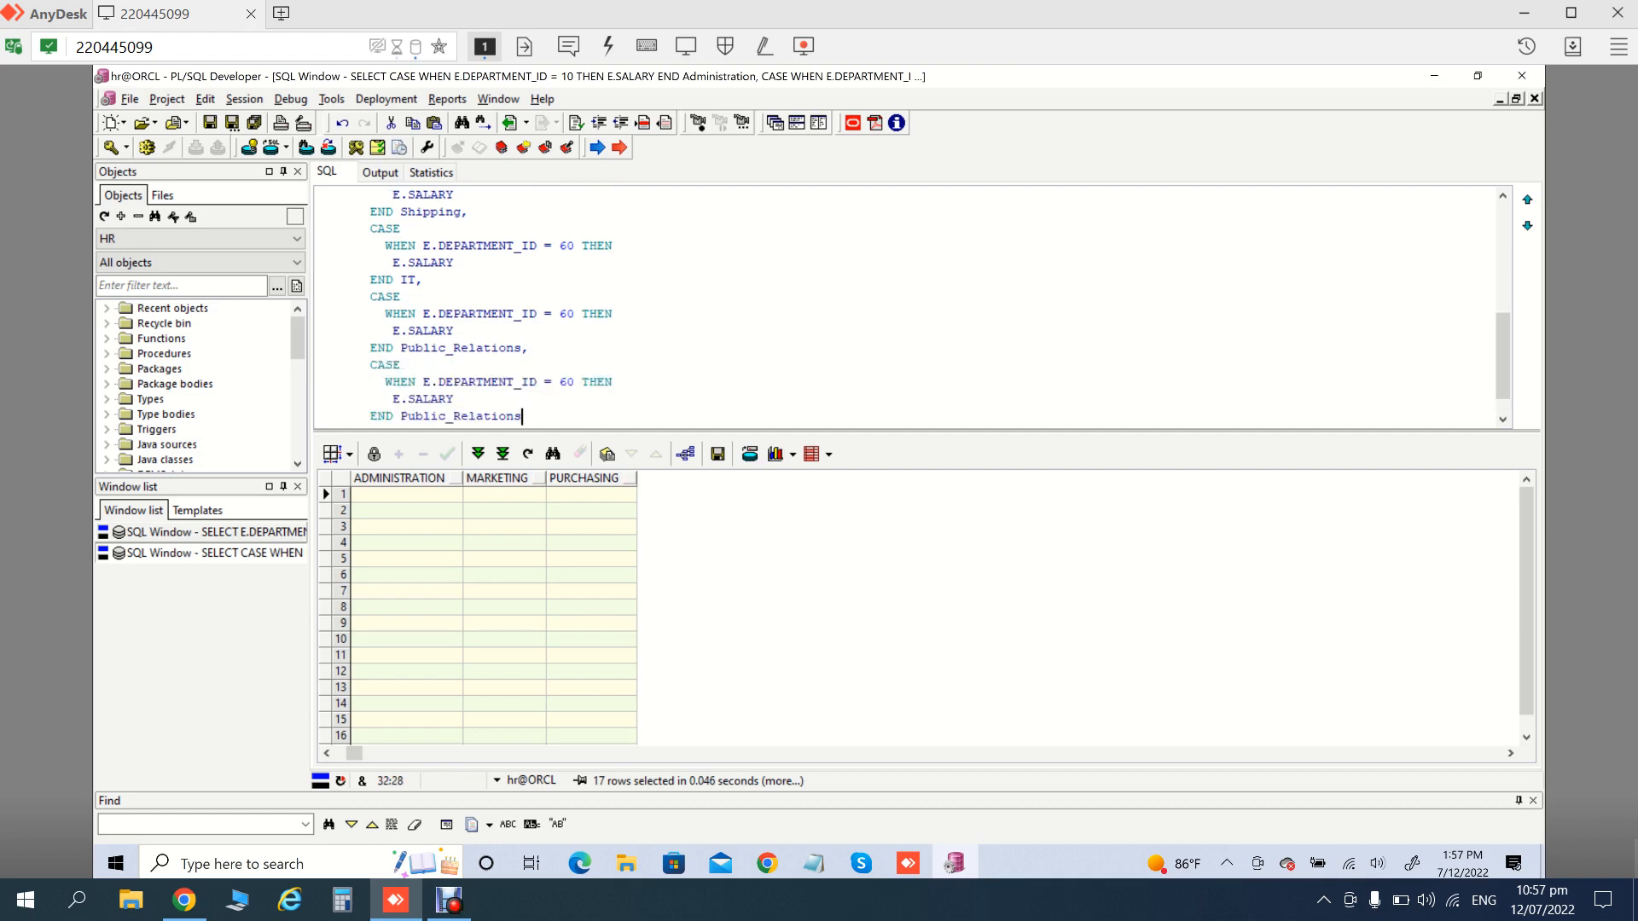
Enlarge the SQL editor area above the results grid to show the whole query
{"action": "key", "text": "Down"}
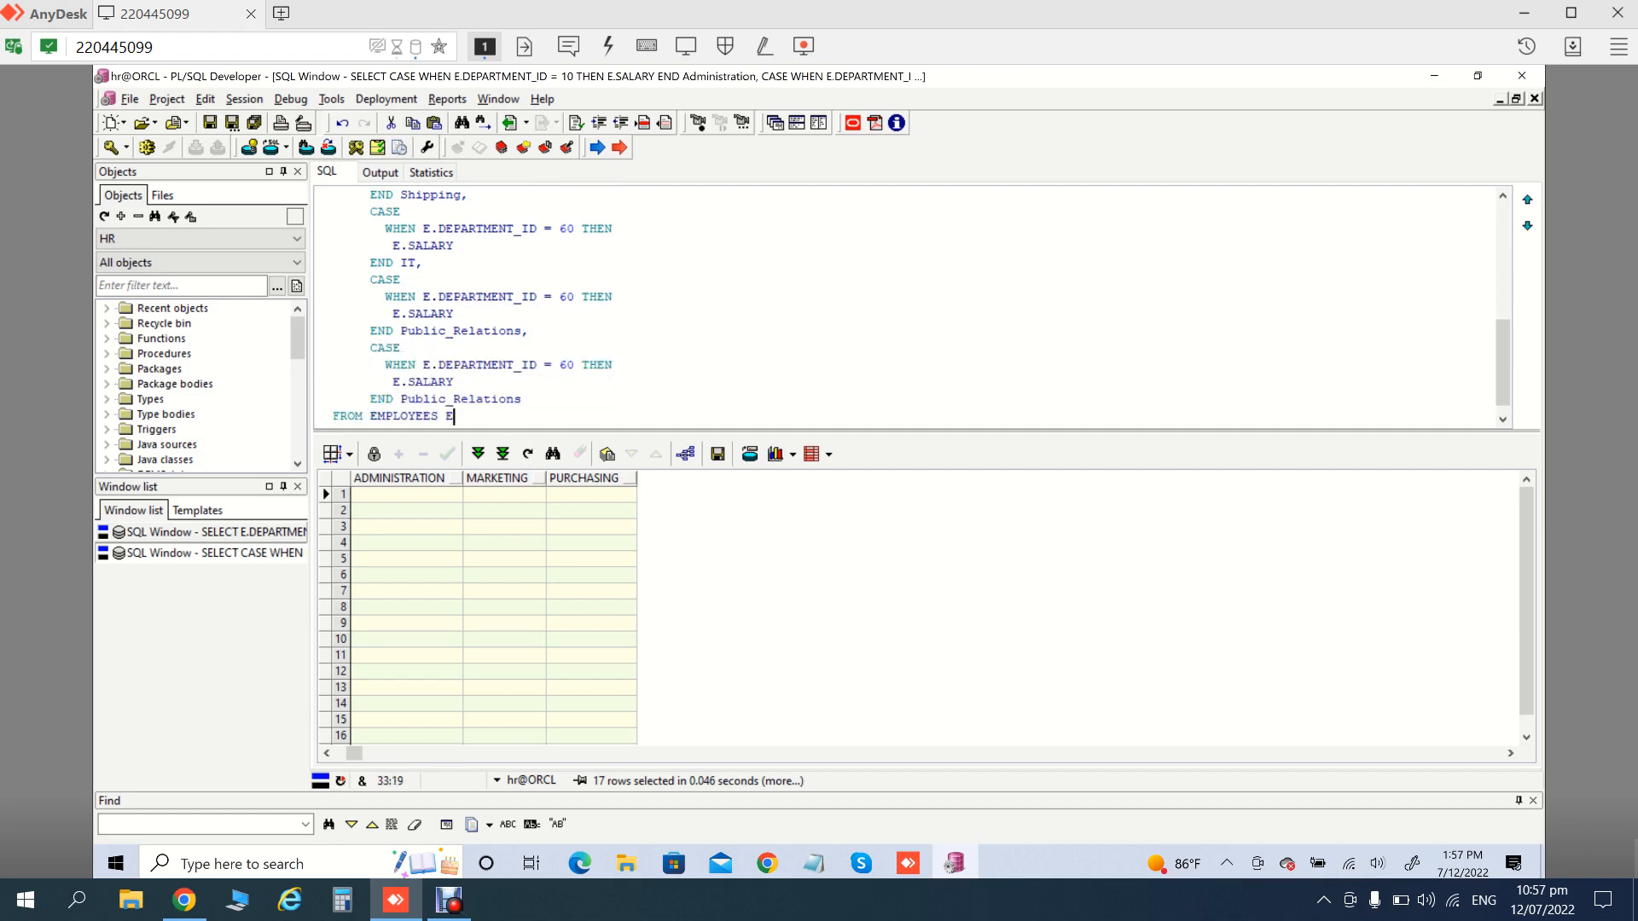
{"action": "left_click_drag", "start_coordinate": [927, 431], "coordinate": [927, 613]}
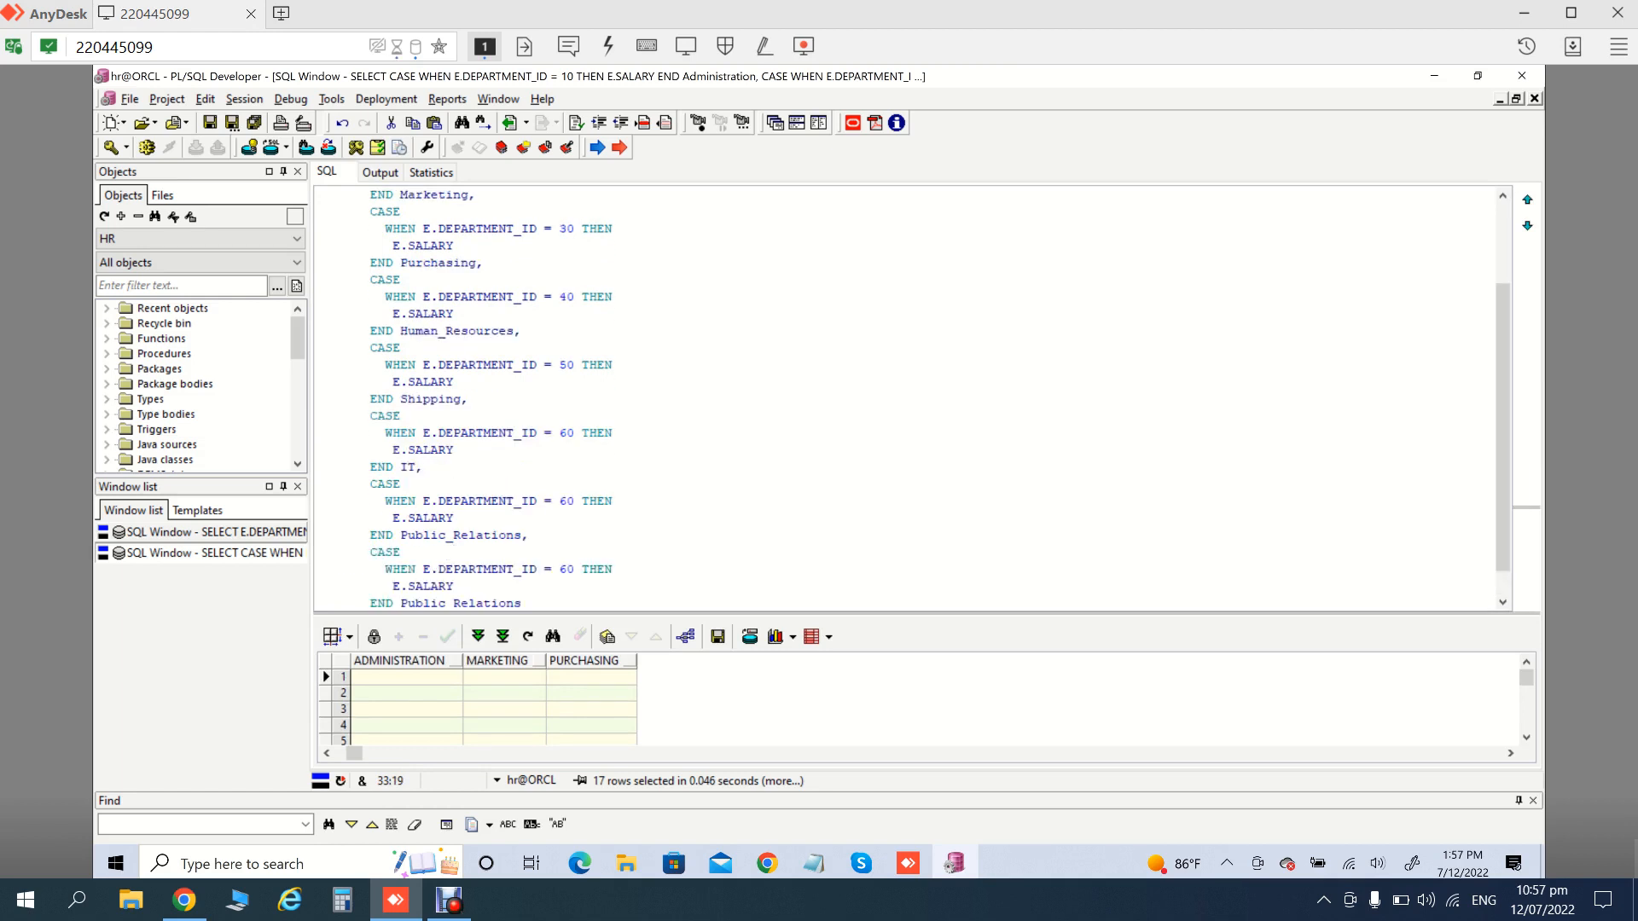
{"action": "scroll", "coordinate": [913, 399], "scroll_direction": "up", "scroll_amount": 3}
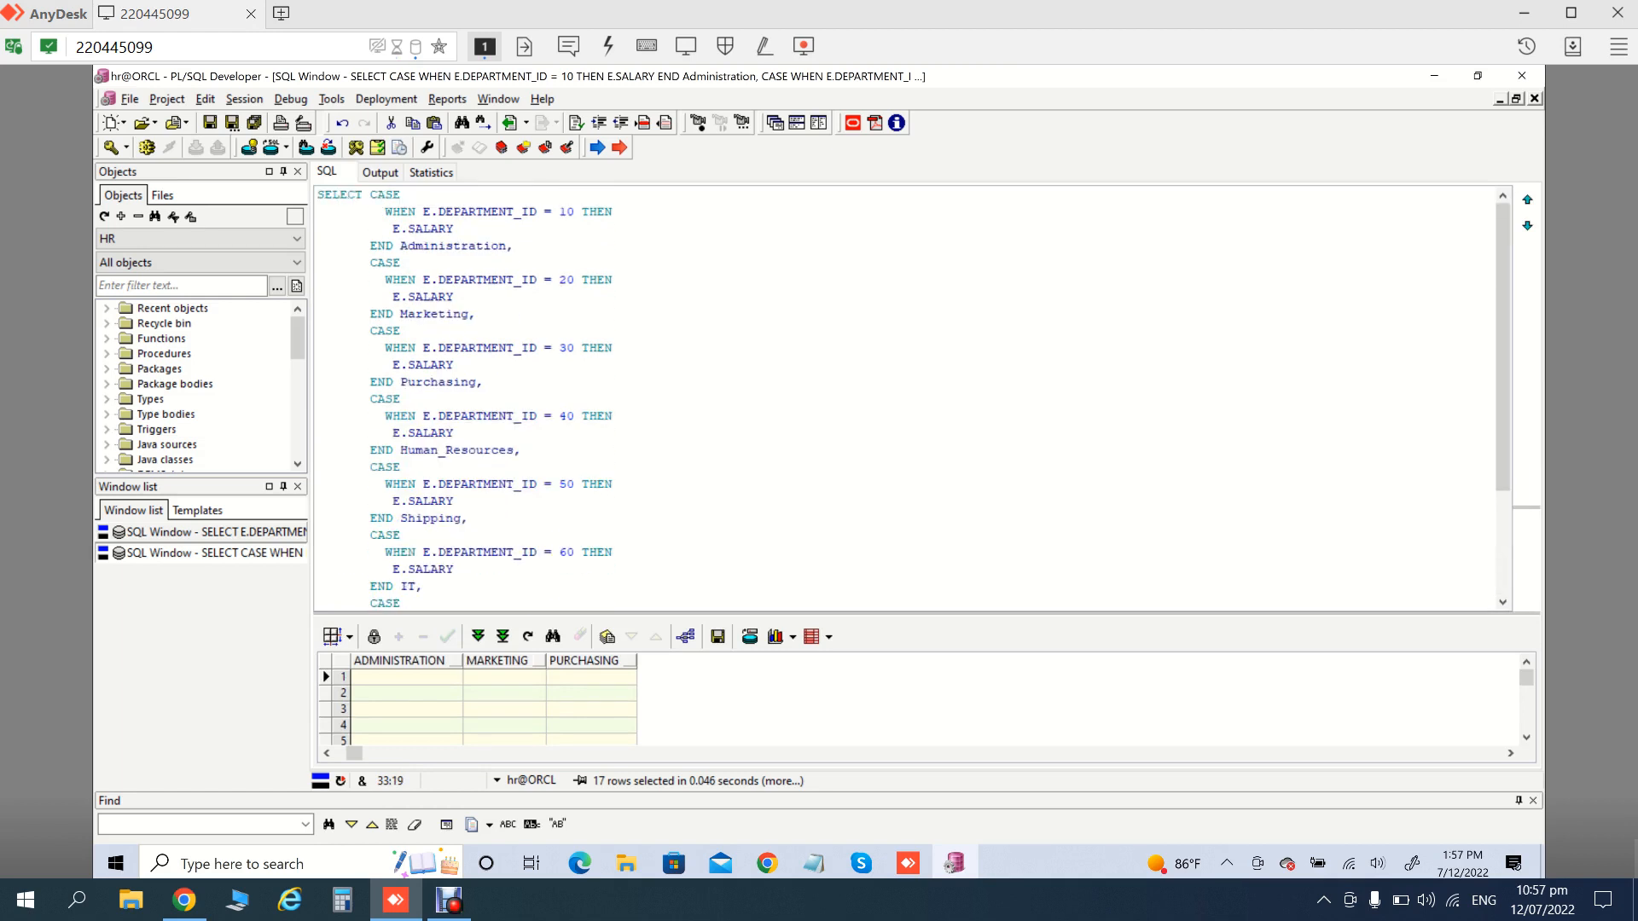
{"action": "scroll", "coordinate": [913, 400], "scroll_direction": "down", "scroll_amount": 3}
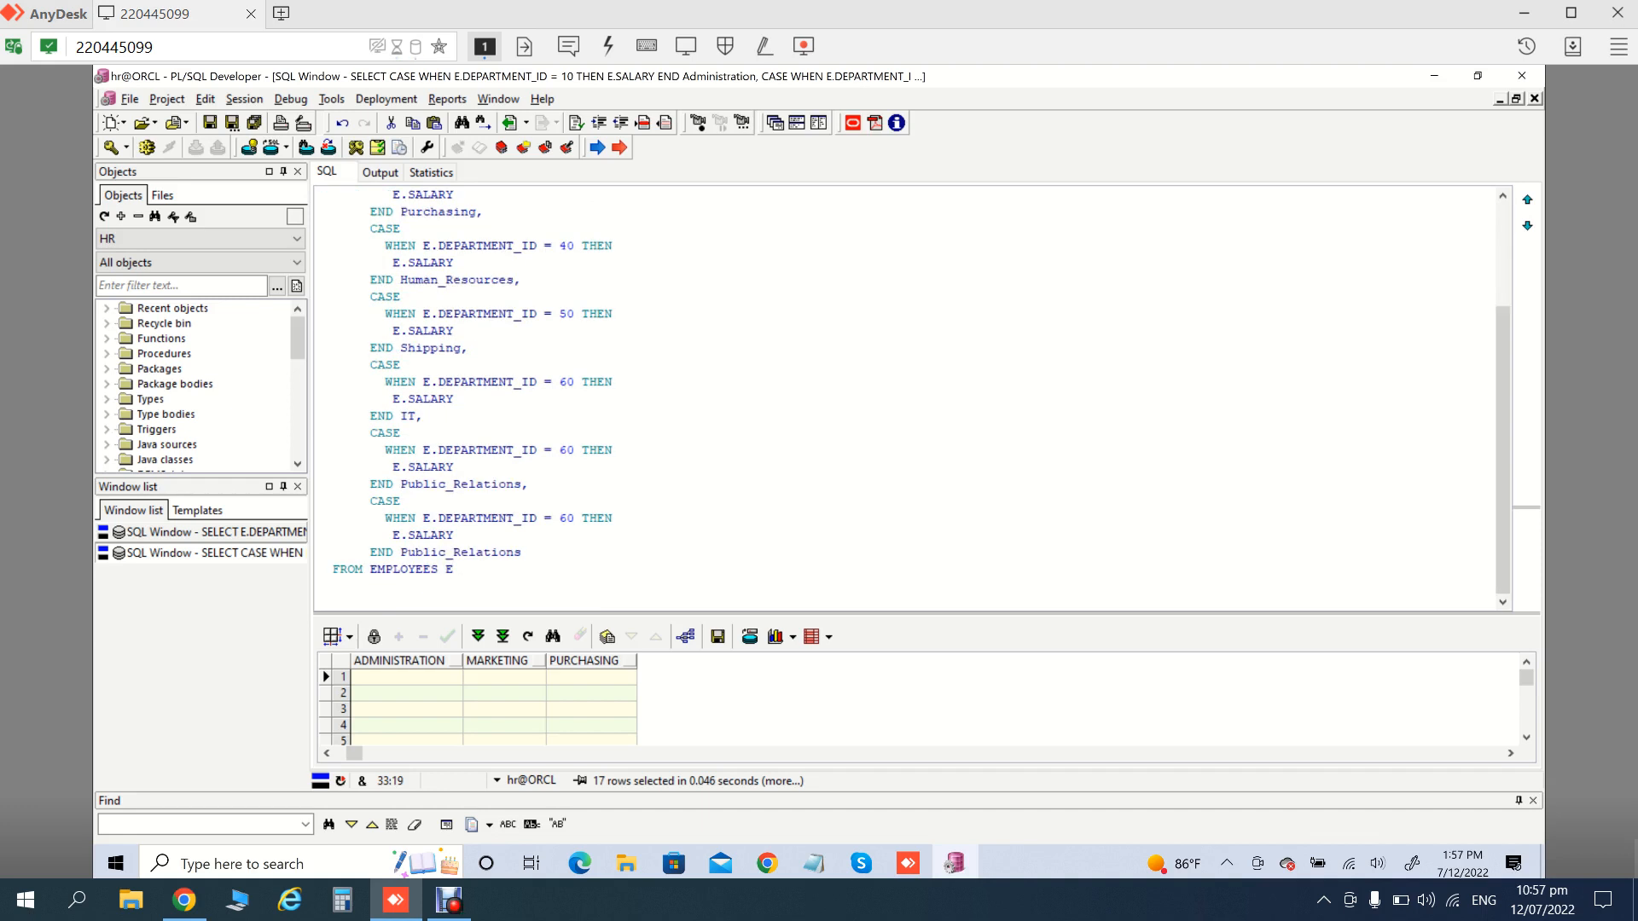
Point the Public_Relations block at department 70 and the last CASE block at 80
{"action": "left_click", "coordinate": [568, 450]}
{"action": "key", "text": "BackSpace"}
{"action": "type", "text": "7"}
{"action": "key", "text": "Down"}
{"action": "key", "text": "Down"}
{"action": "key", "text": "Down"}
{"action": "key", "text": "Down"}
{"action": "key", "text": "BackSpace"}
{"action": "type", "text": "8"}
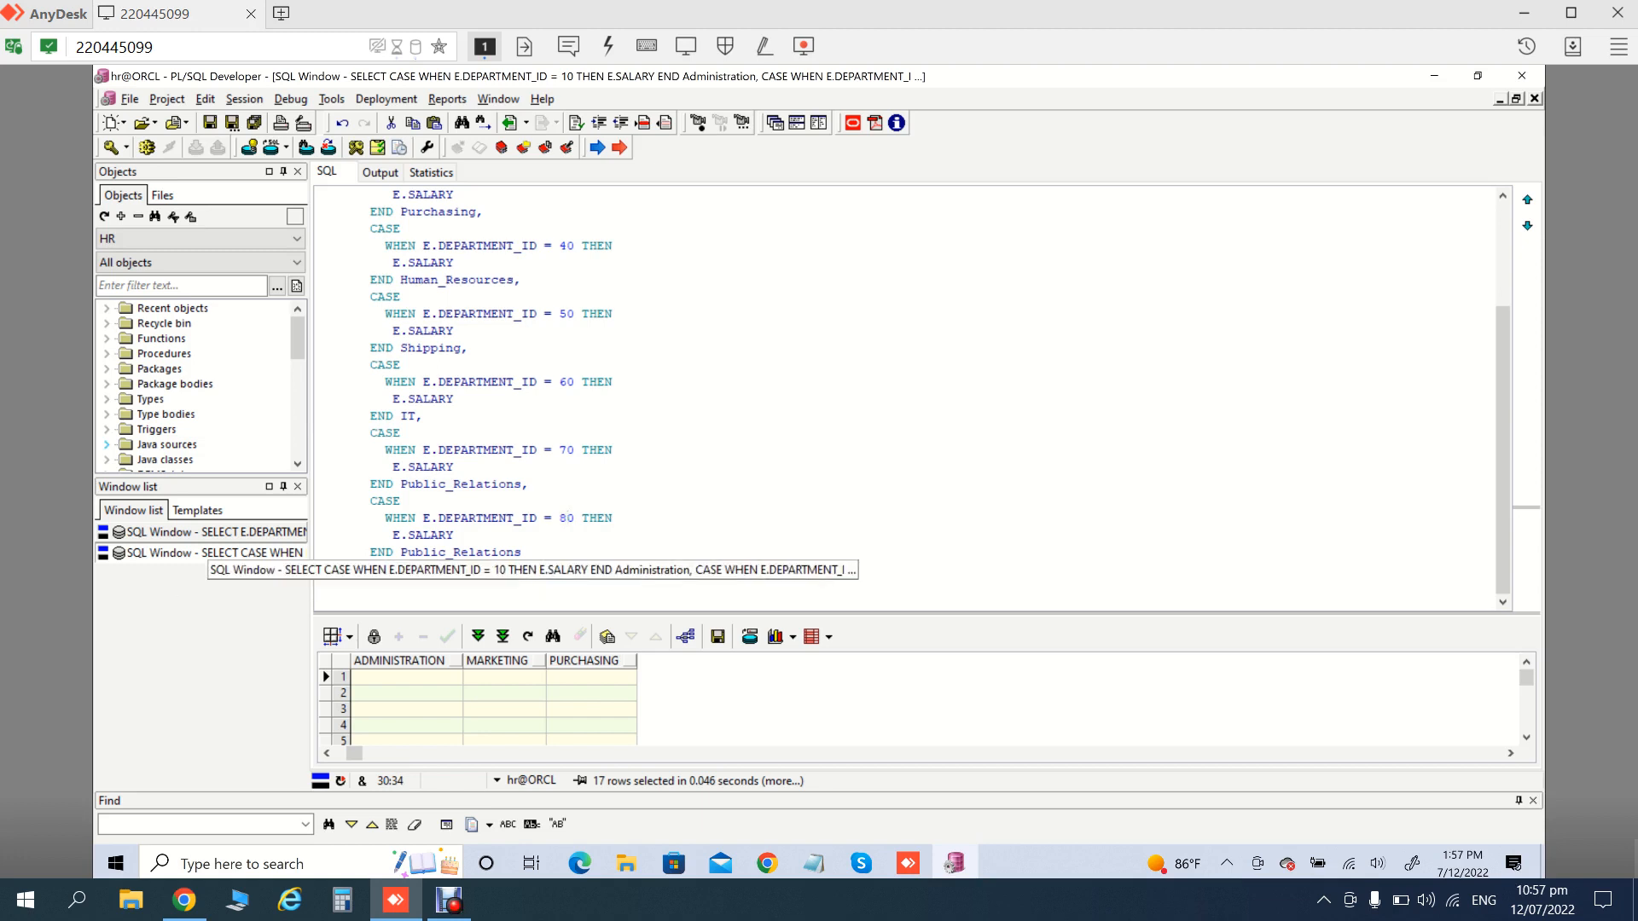
Rename the department 80 column alias to Sales and copy the Sales CASE block
{"action": "left_click", "coordinate": [205, 532]}
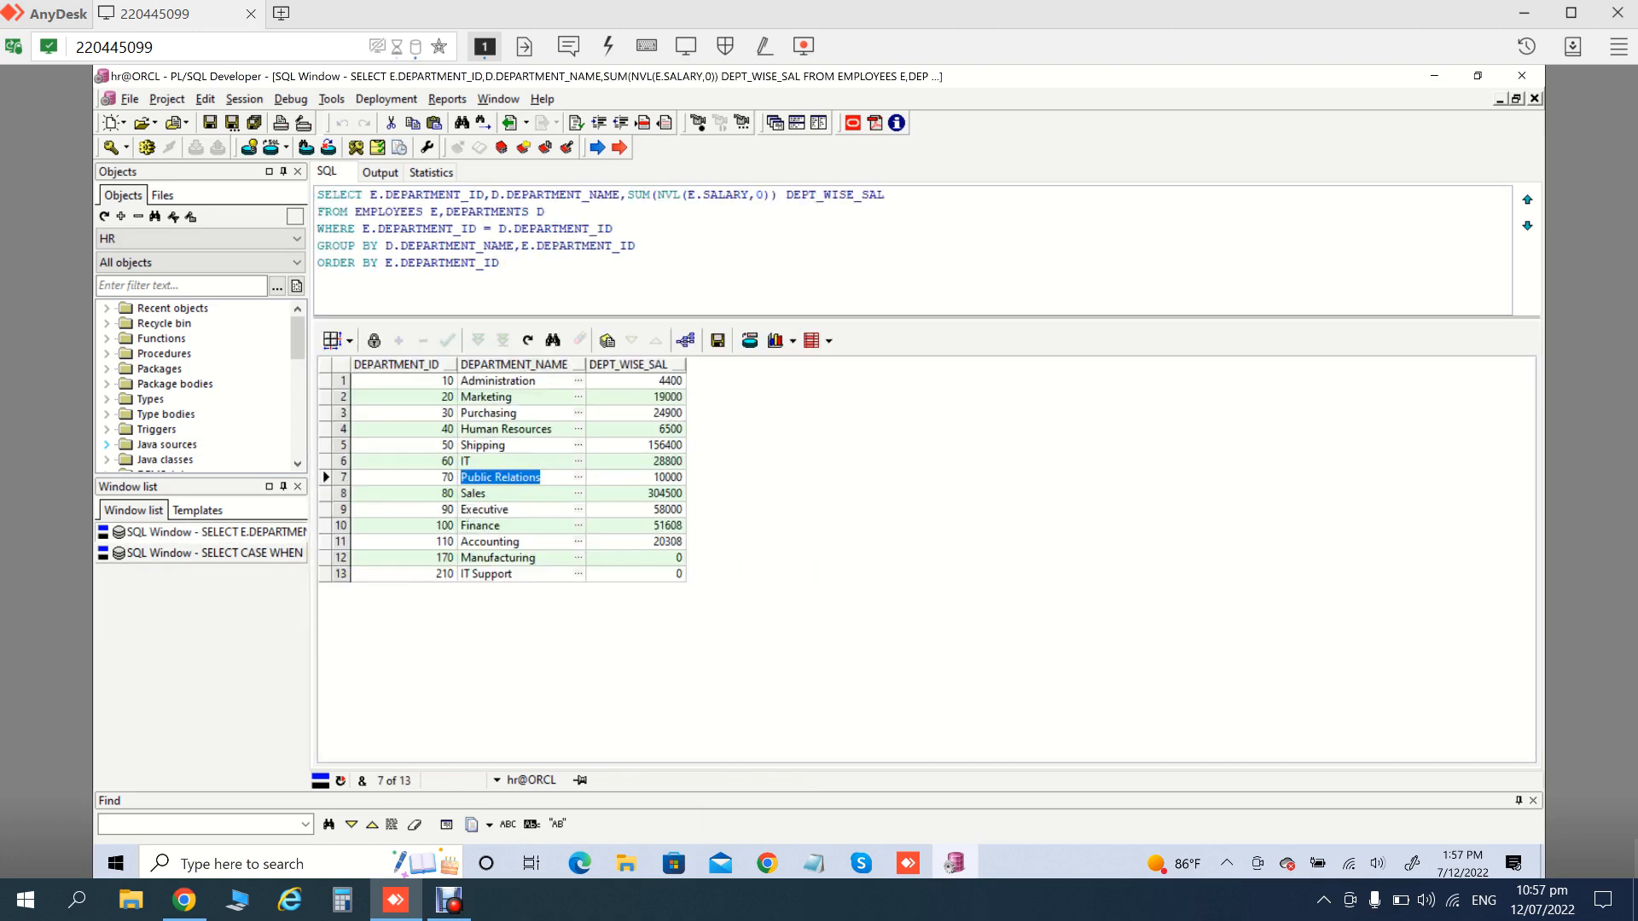
{"action": "left_click", "coordinate": [475, 494]}
{"action": "key", "text": "ctrl+c"}
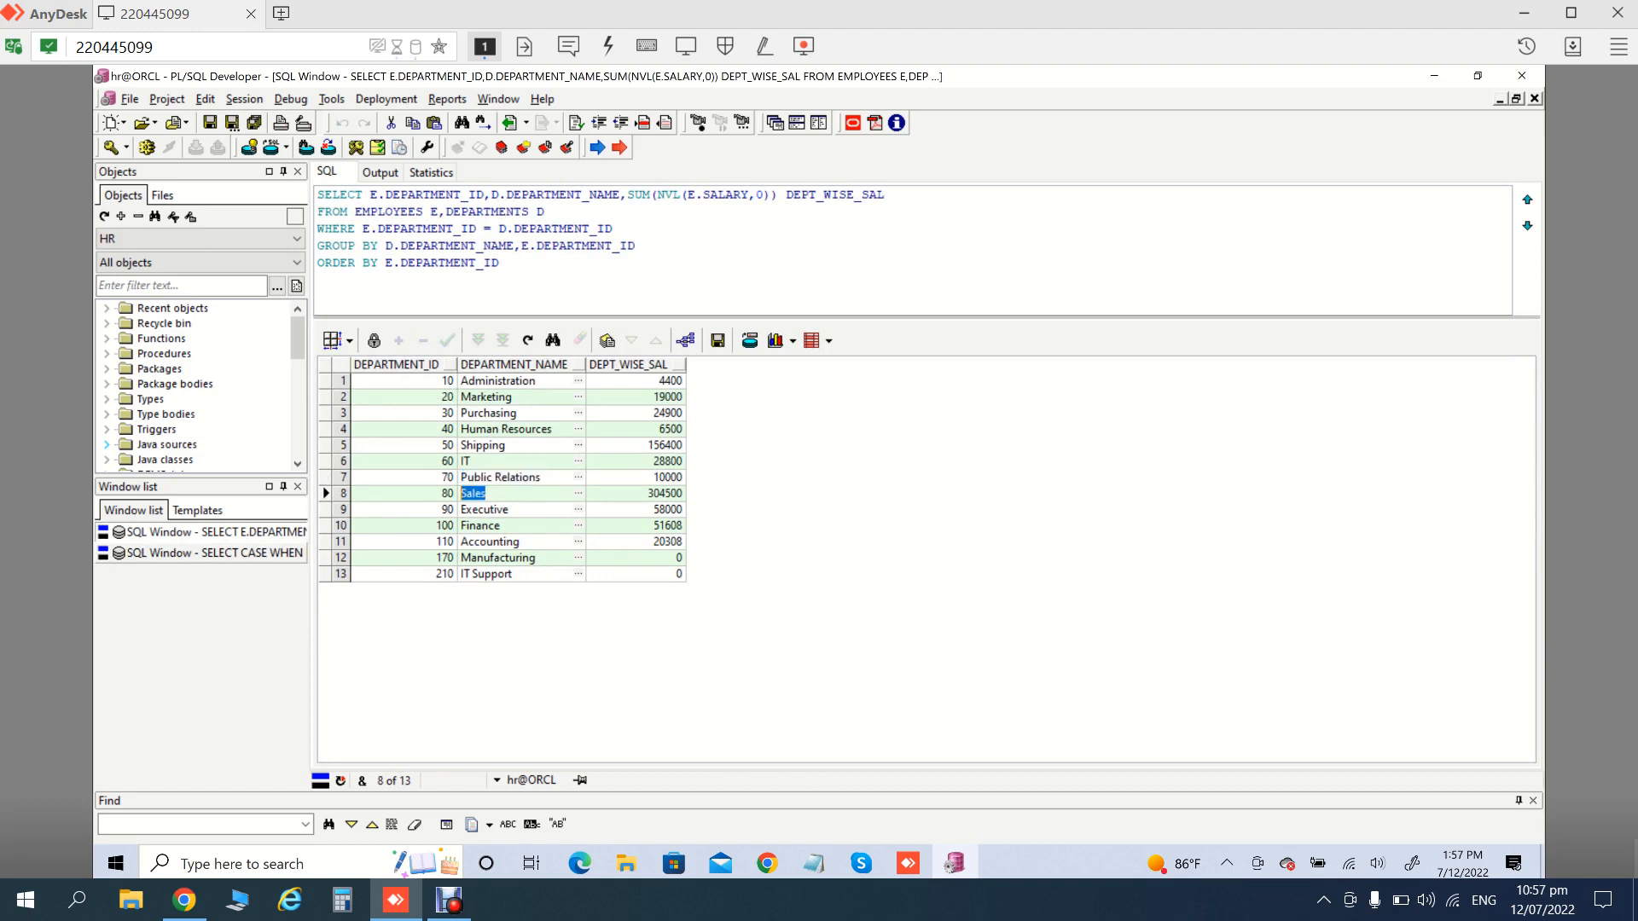
{"action": "left_click", "coordinate": [213, 554]}
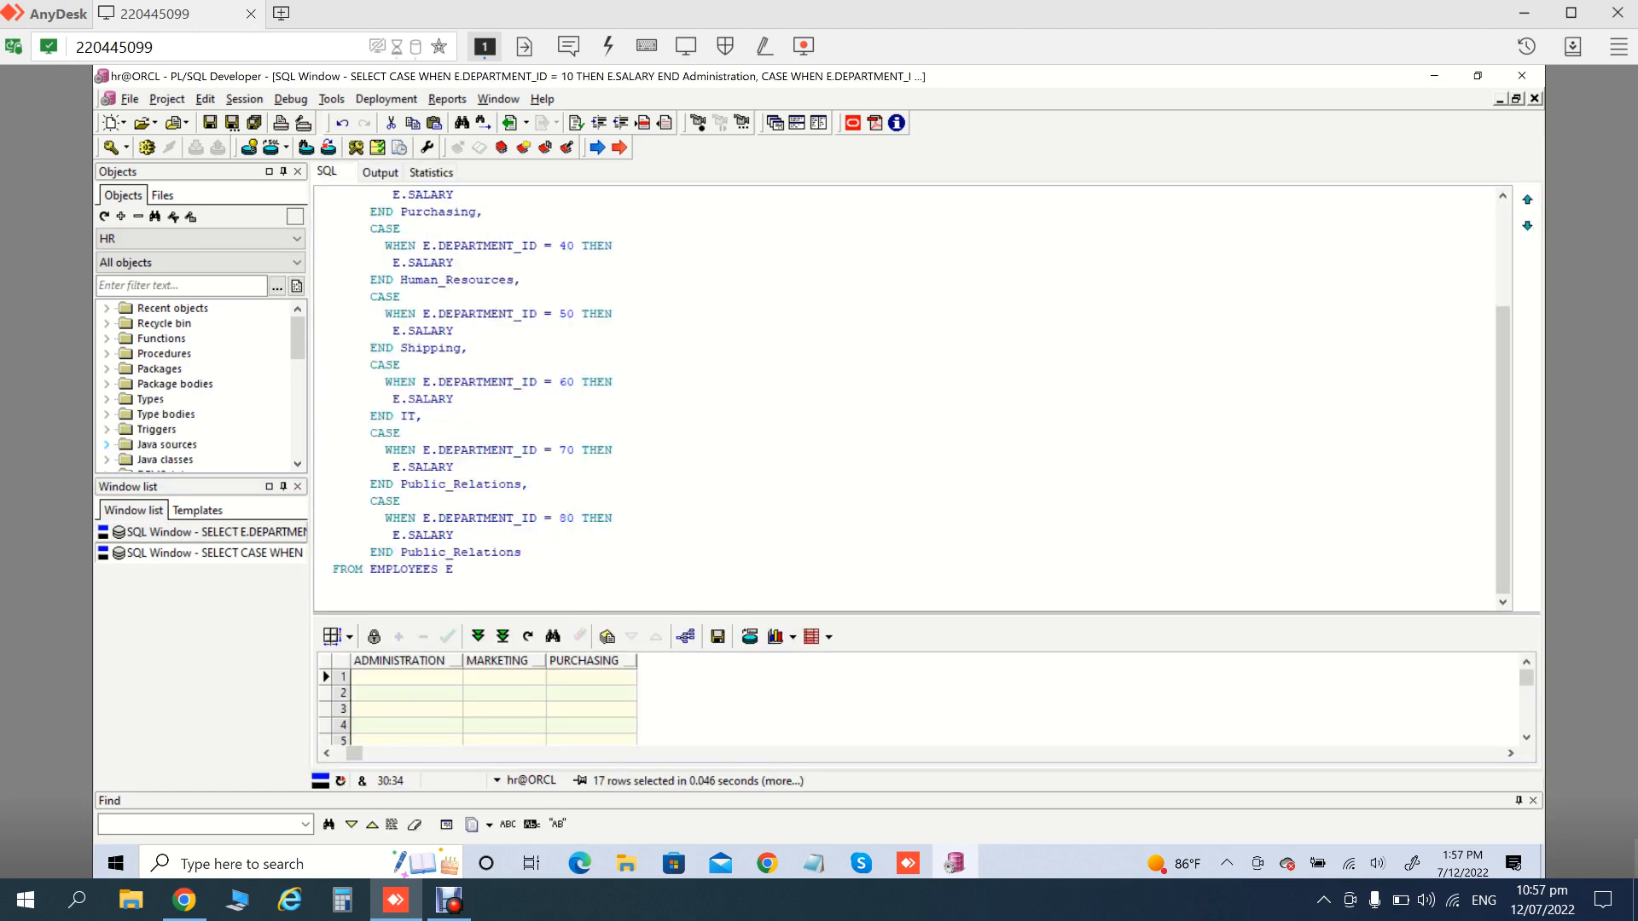
{"action": "double_click", "coordinate": [483, 553]}
{"action": "key", "text": "ctrl+v"}
{"action": "left_click", "coordinate": [370, 502]}
{"action": "left_click_drag", "start_coordinate": [370, 502], "coordinate": [439, 553]}
{"action": "key", "text": "ctrl+c"}
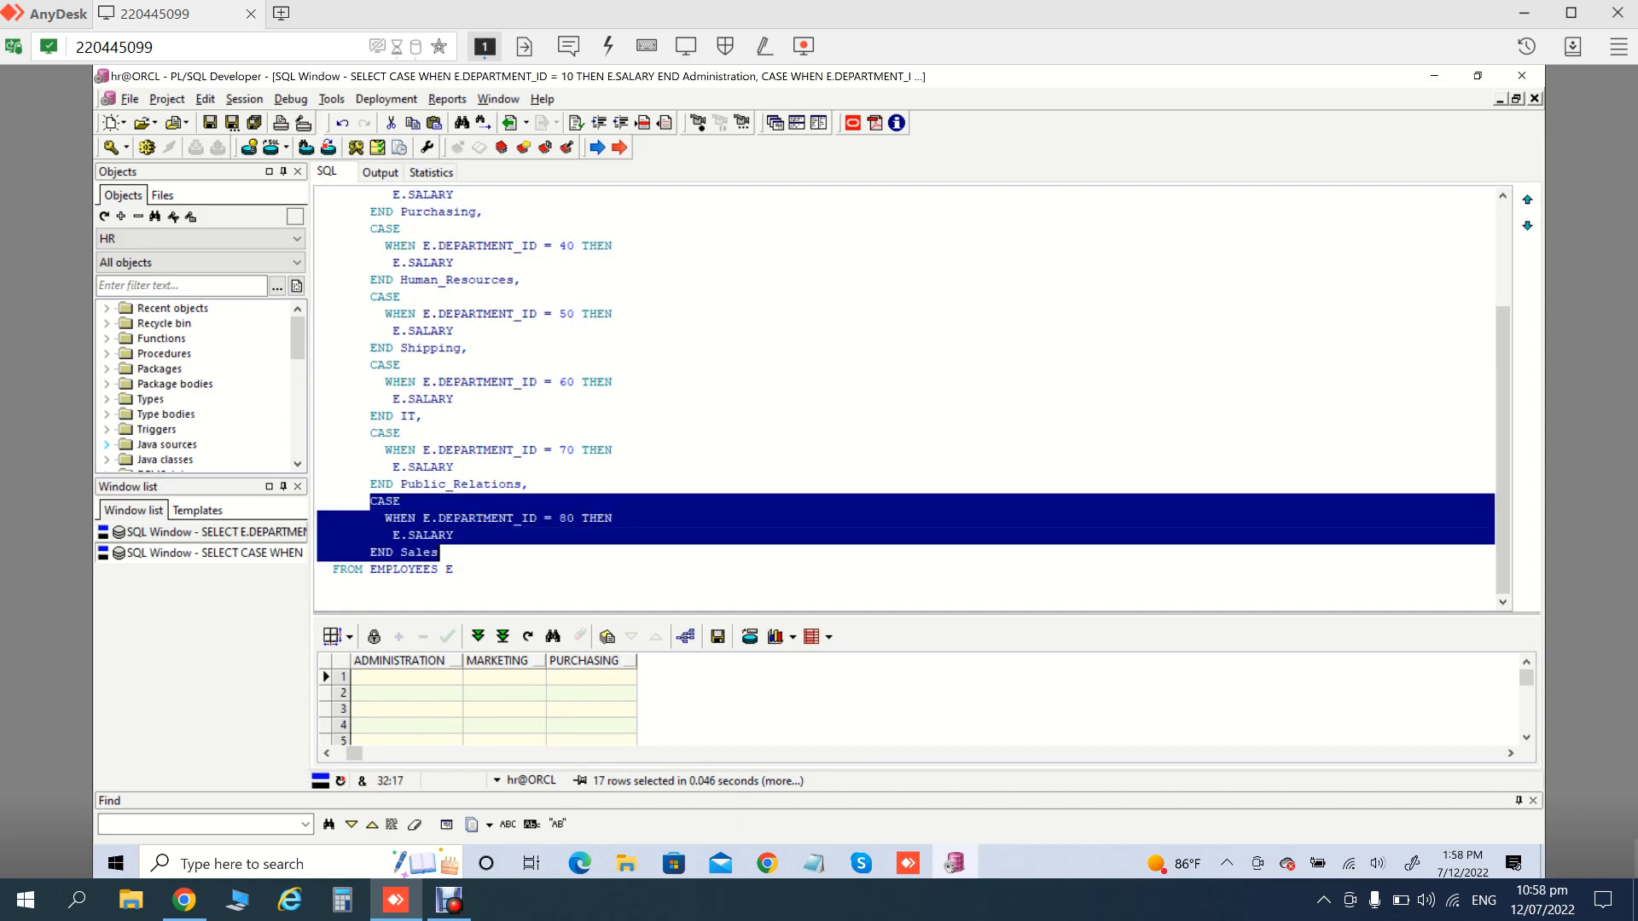
{"action": "left_click", "coordinate": [456, 535]}
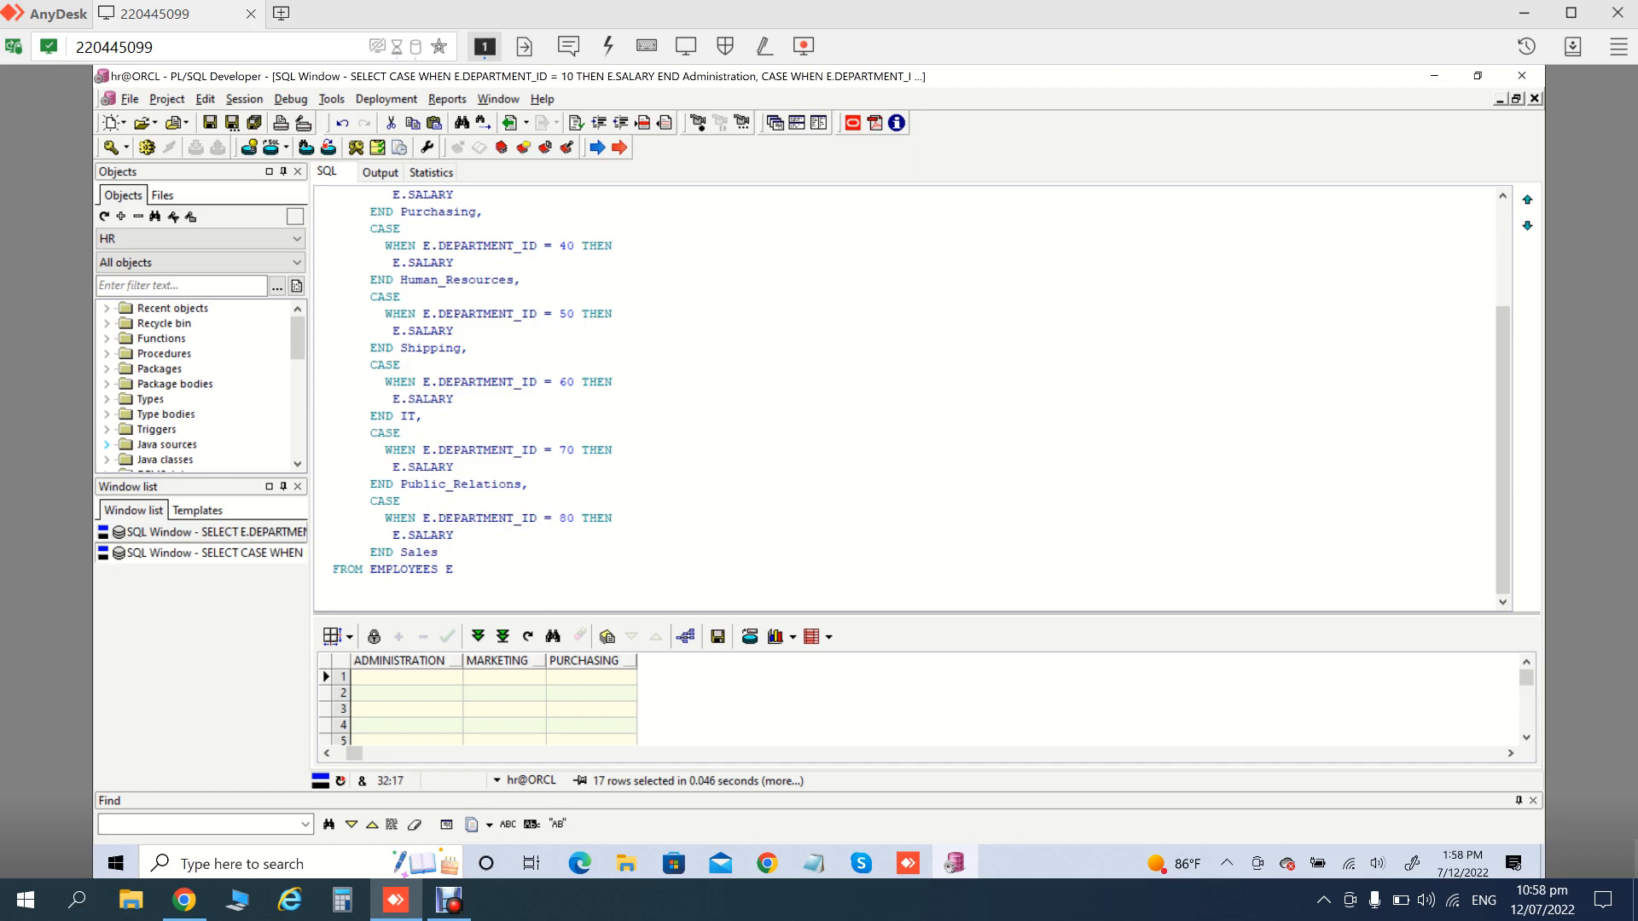
Paste a copy of the Sales block after a comma and set its department id to 90
{"action": "type", "text": ","}
{"action": "key", "text": "Return"}
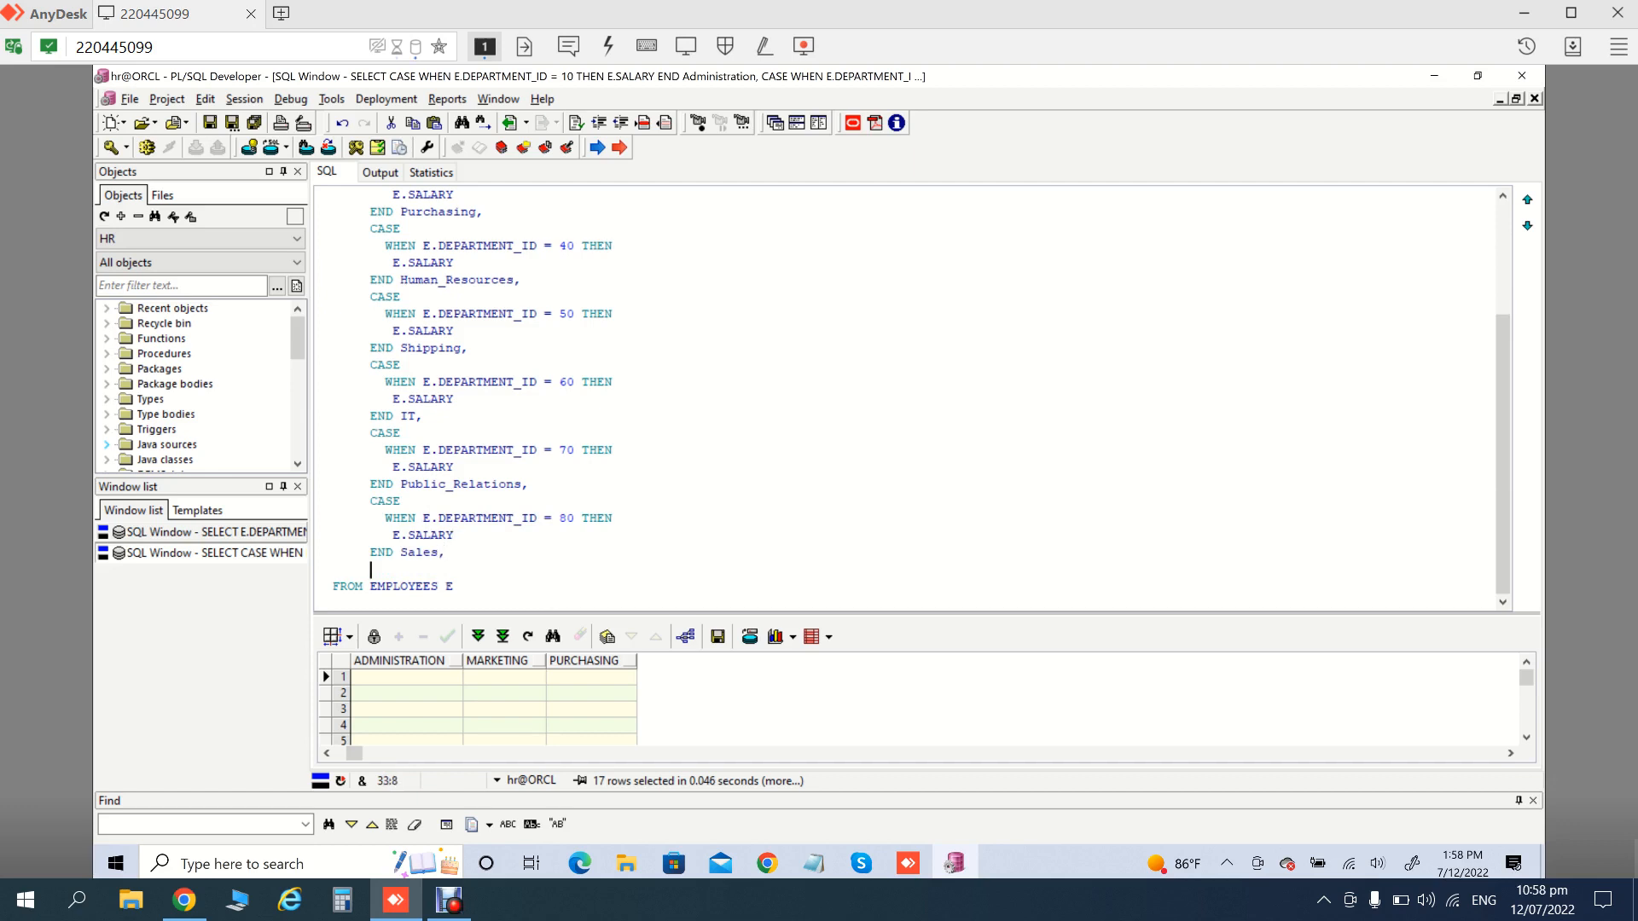
{"action": "key", "text": "ctrl+v"}
{"action": "left_click", "coordinate": [567, 552]}
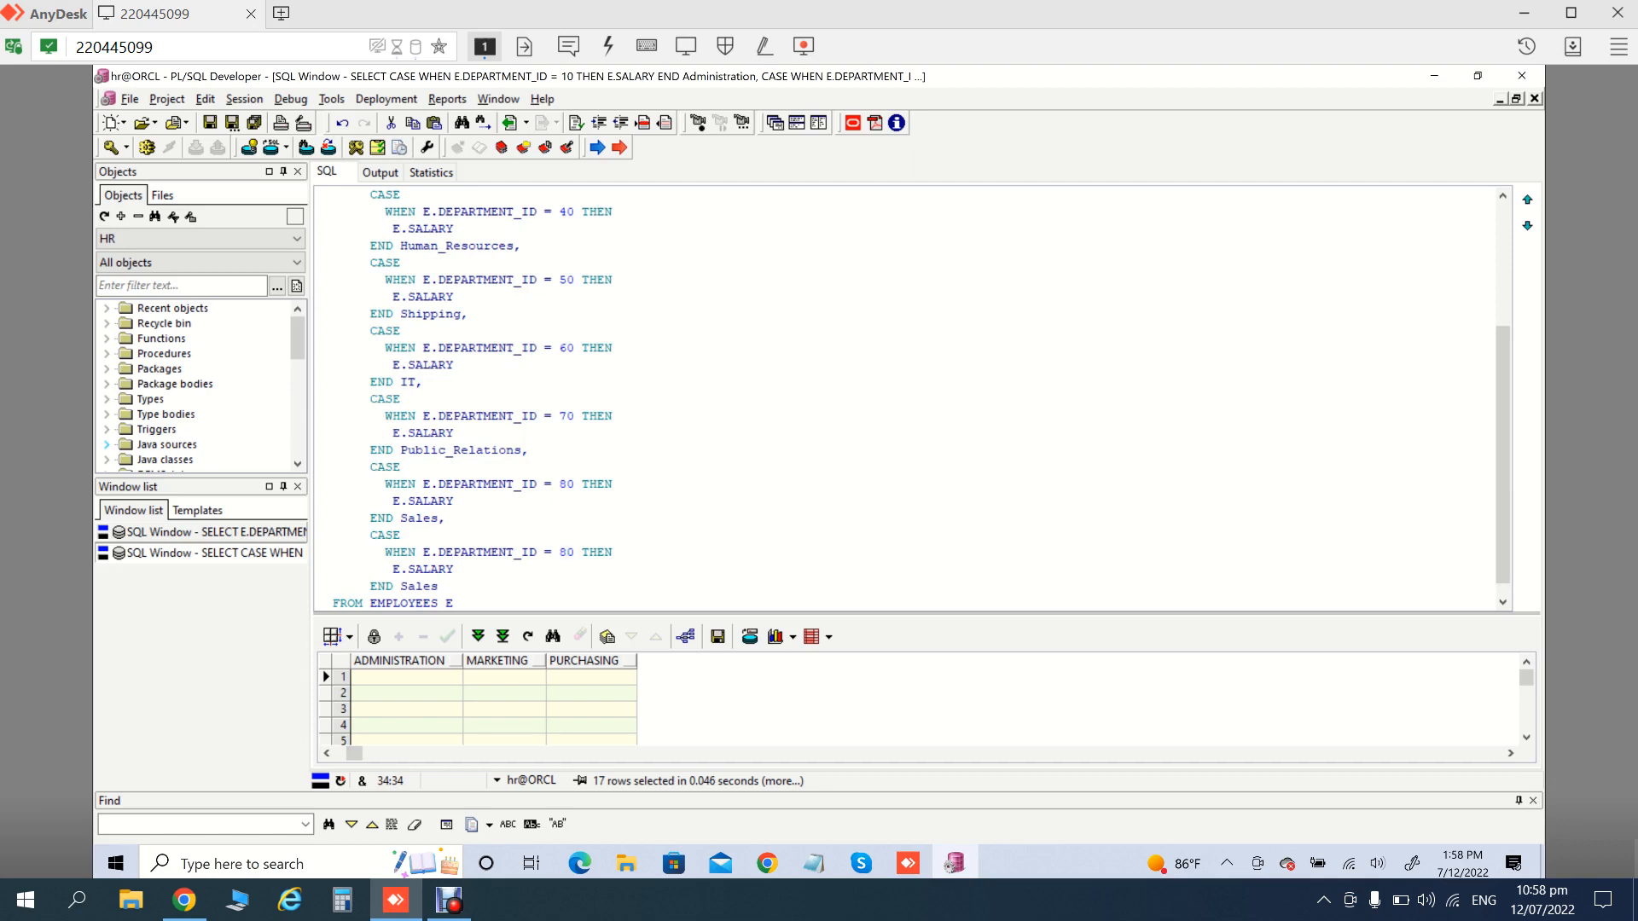
{"action": "key", "text": "BackSpace"}
{"action": "type", "text": "9"}
Rename the department 90 column alias to Executive
{"action": "left_click", "coordinate": [215, 532]}
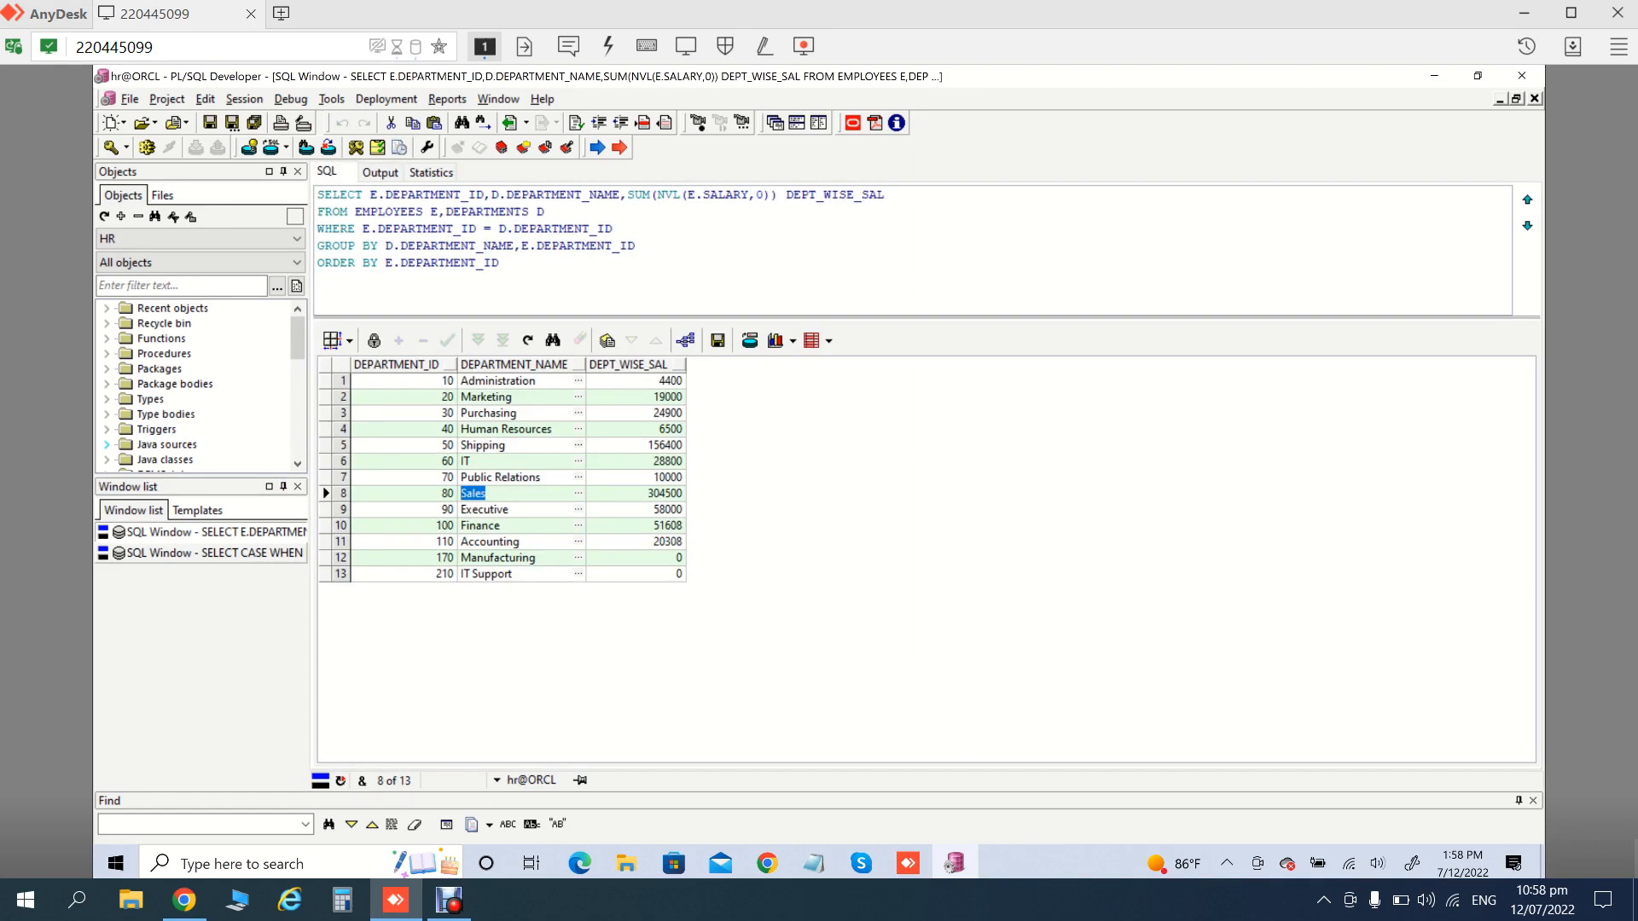
{"action": "left_click", "coordinate": [484, 509]}
{"action": "left_click", "coordinate": [215, 553]}
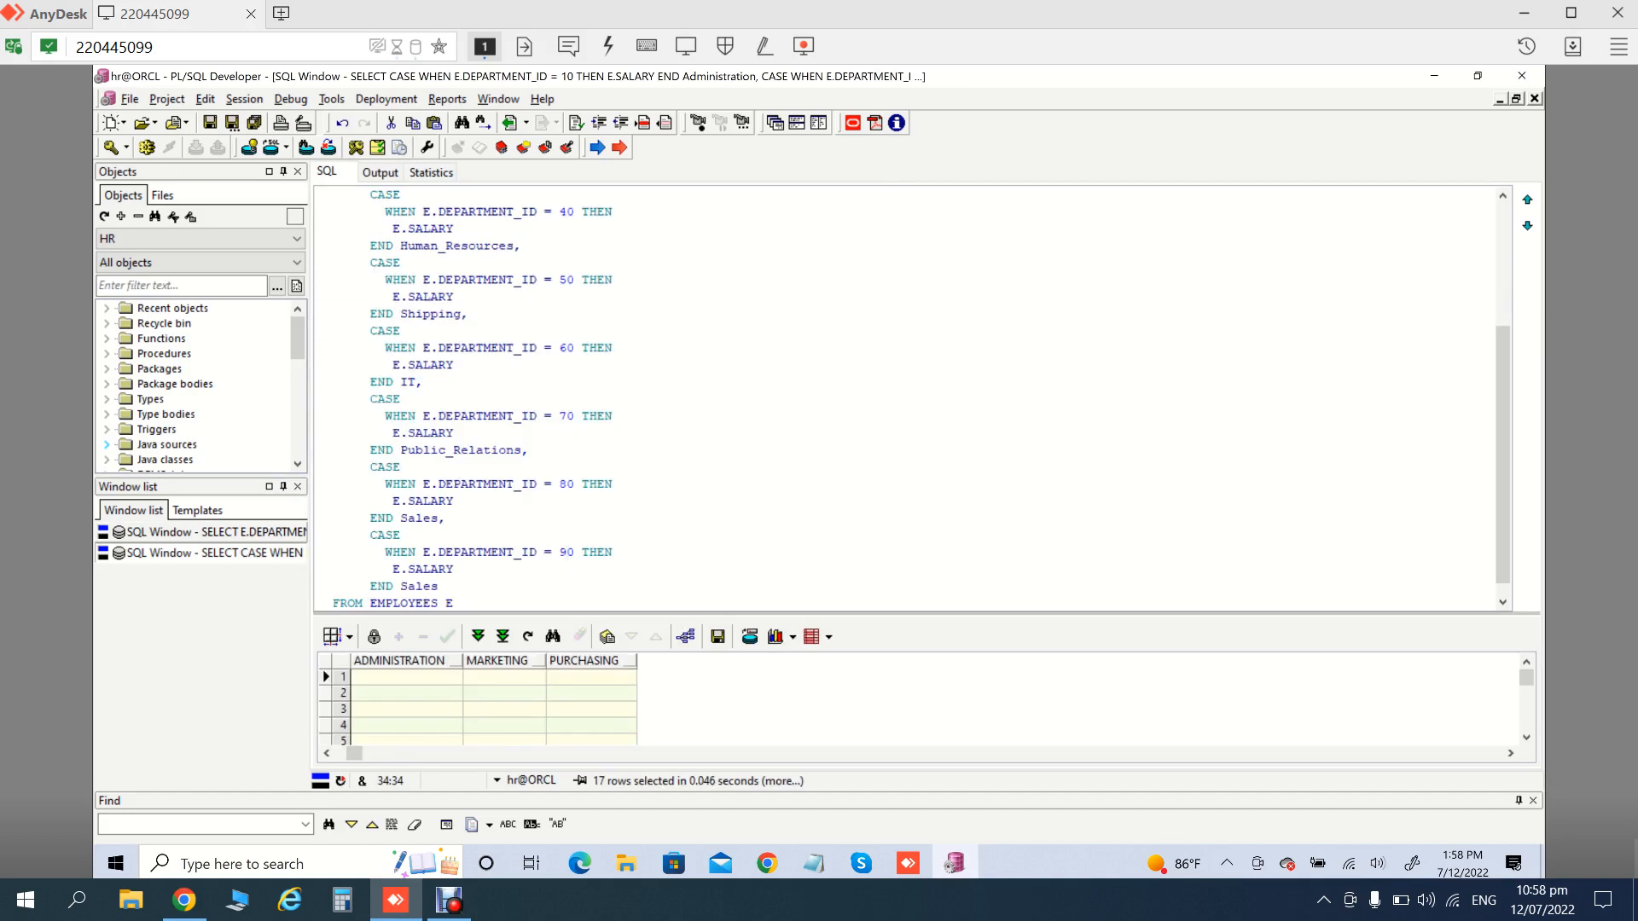
{"action": "scroll", "coordinate": [568, 553], "scroll_direction": "down", "scroll_amount": 1}
{"action": "left_click", "coordinate": [424, 553]}
{"action": "double_click", "coordinate": [424, 553]}
{"action": "type", "text": "Executive"}
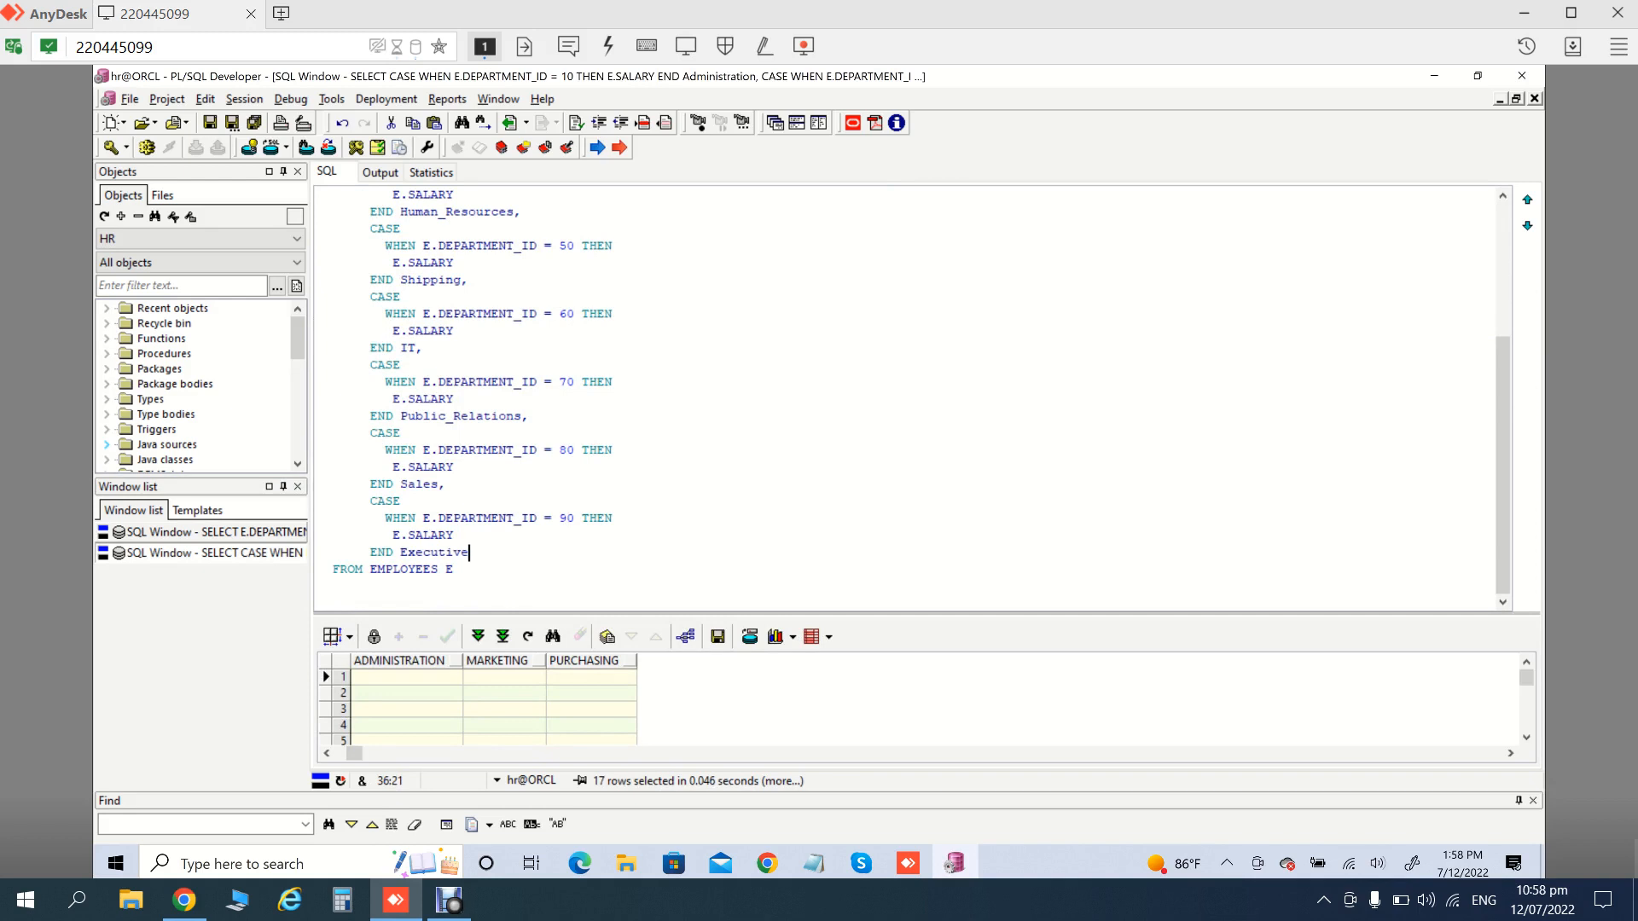
Copy the Executive CASE block and paste a copy on a new line after a comma
{"action": "left_click_drag", "start_coordinate": [371, 502], "coordinate": [469, 552]}
{"action": "key", "text": "ctrl+c"}
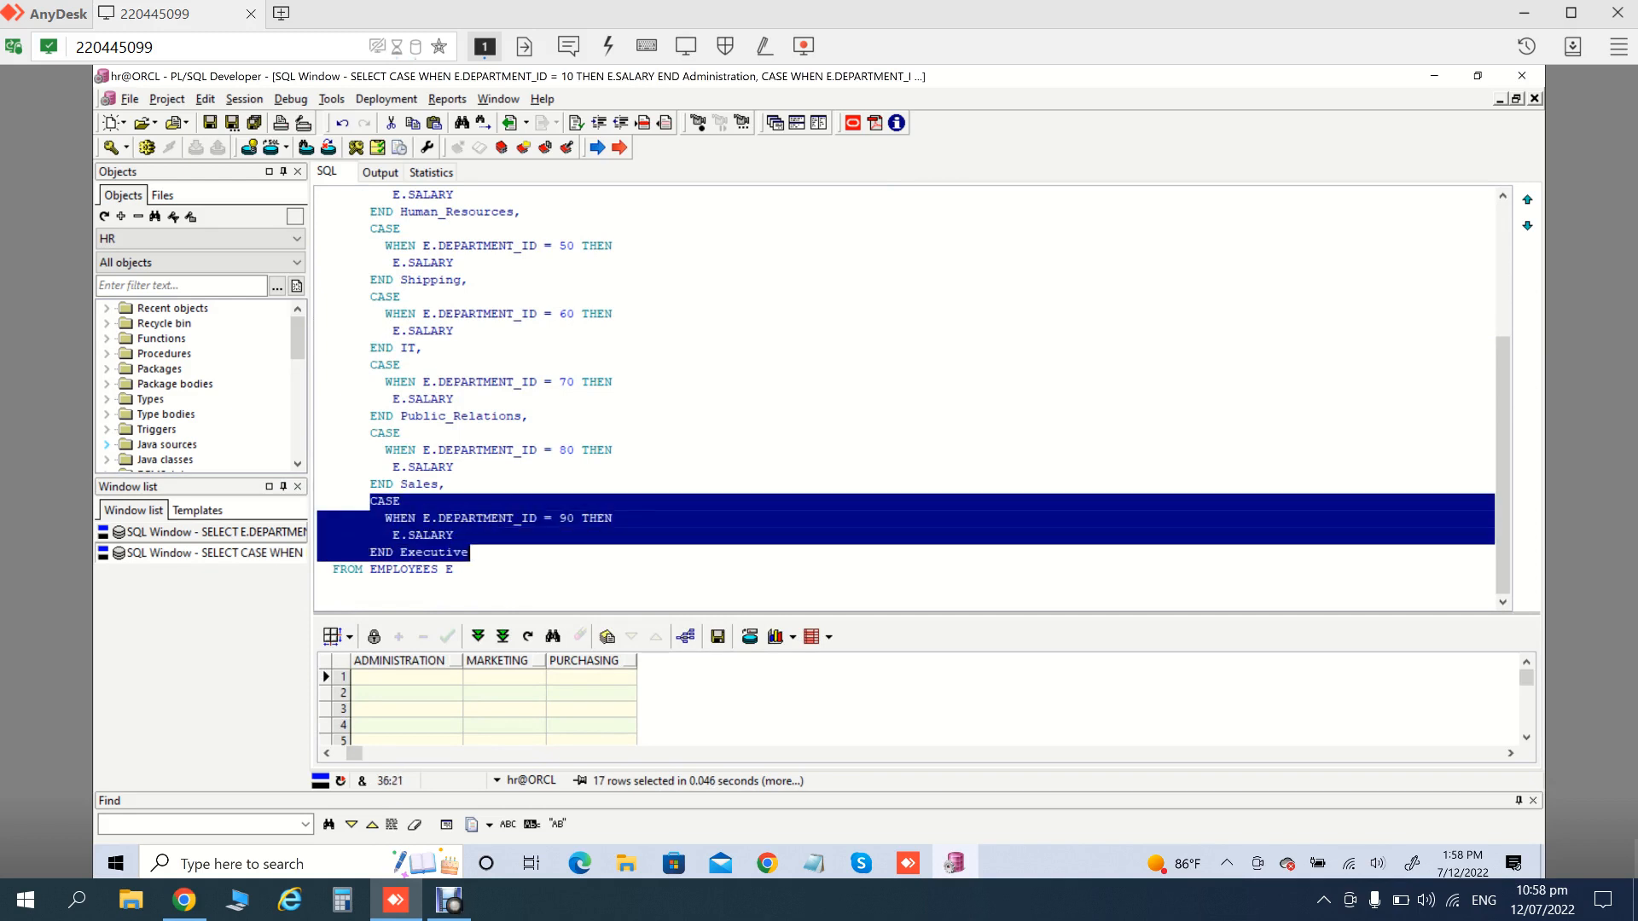
{"action": "left_click", "coordinate": [470, 553]}
{"action": "type", "text": ","}
{"action": "key", "text": "Return"}
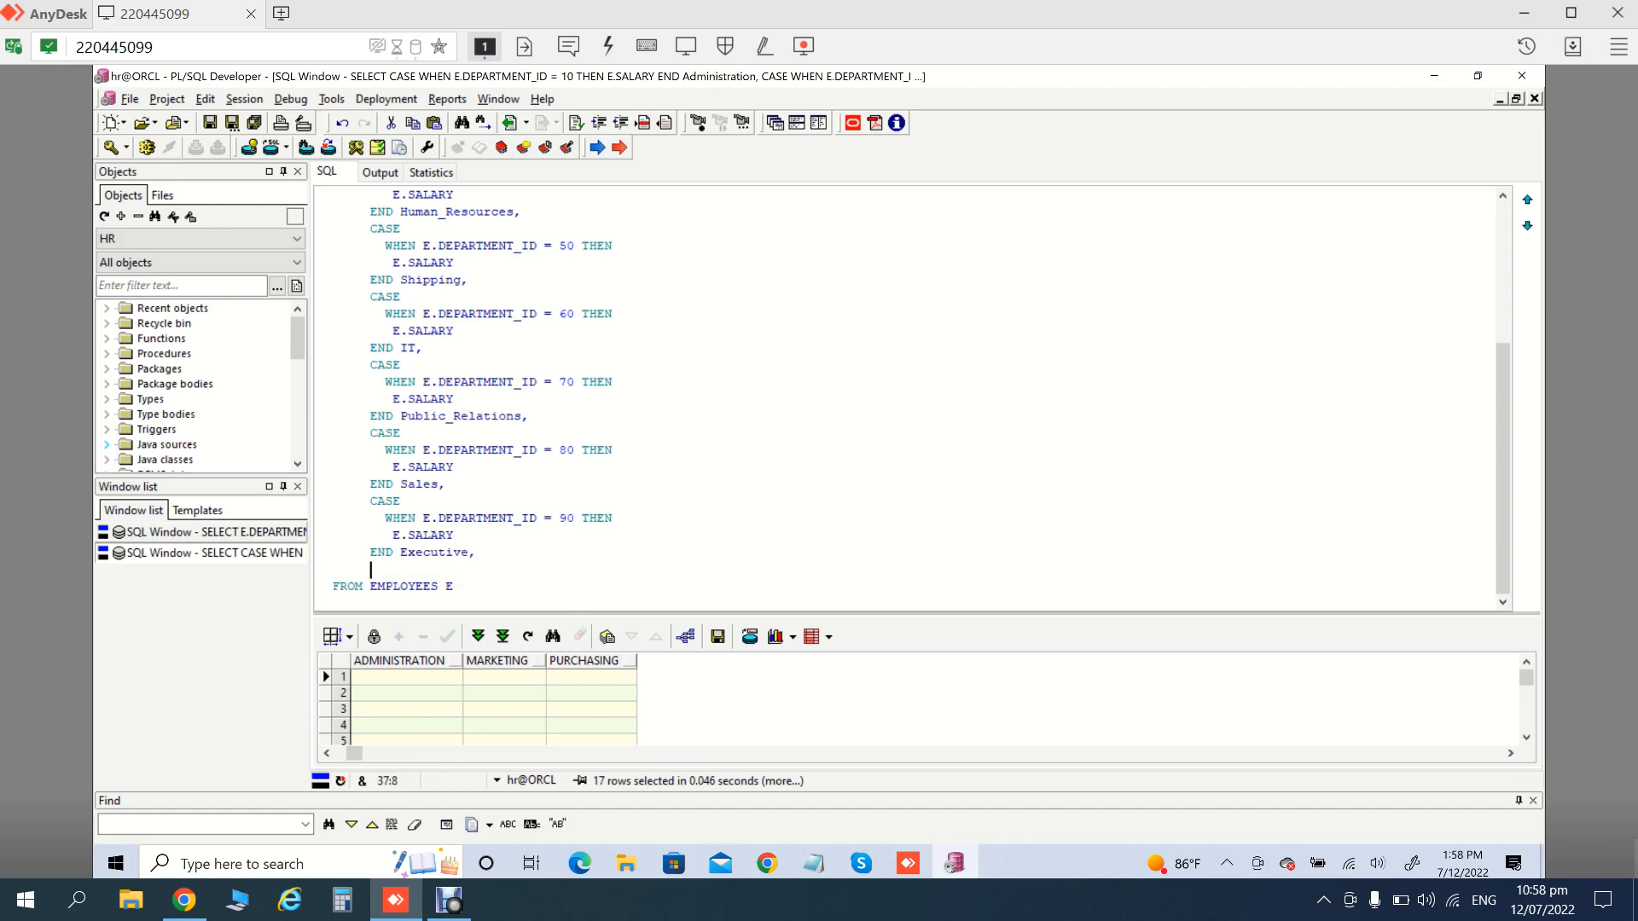
{"action": "key", "text": "ctrl+v"}
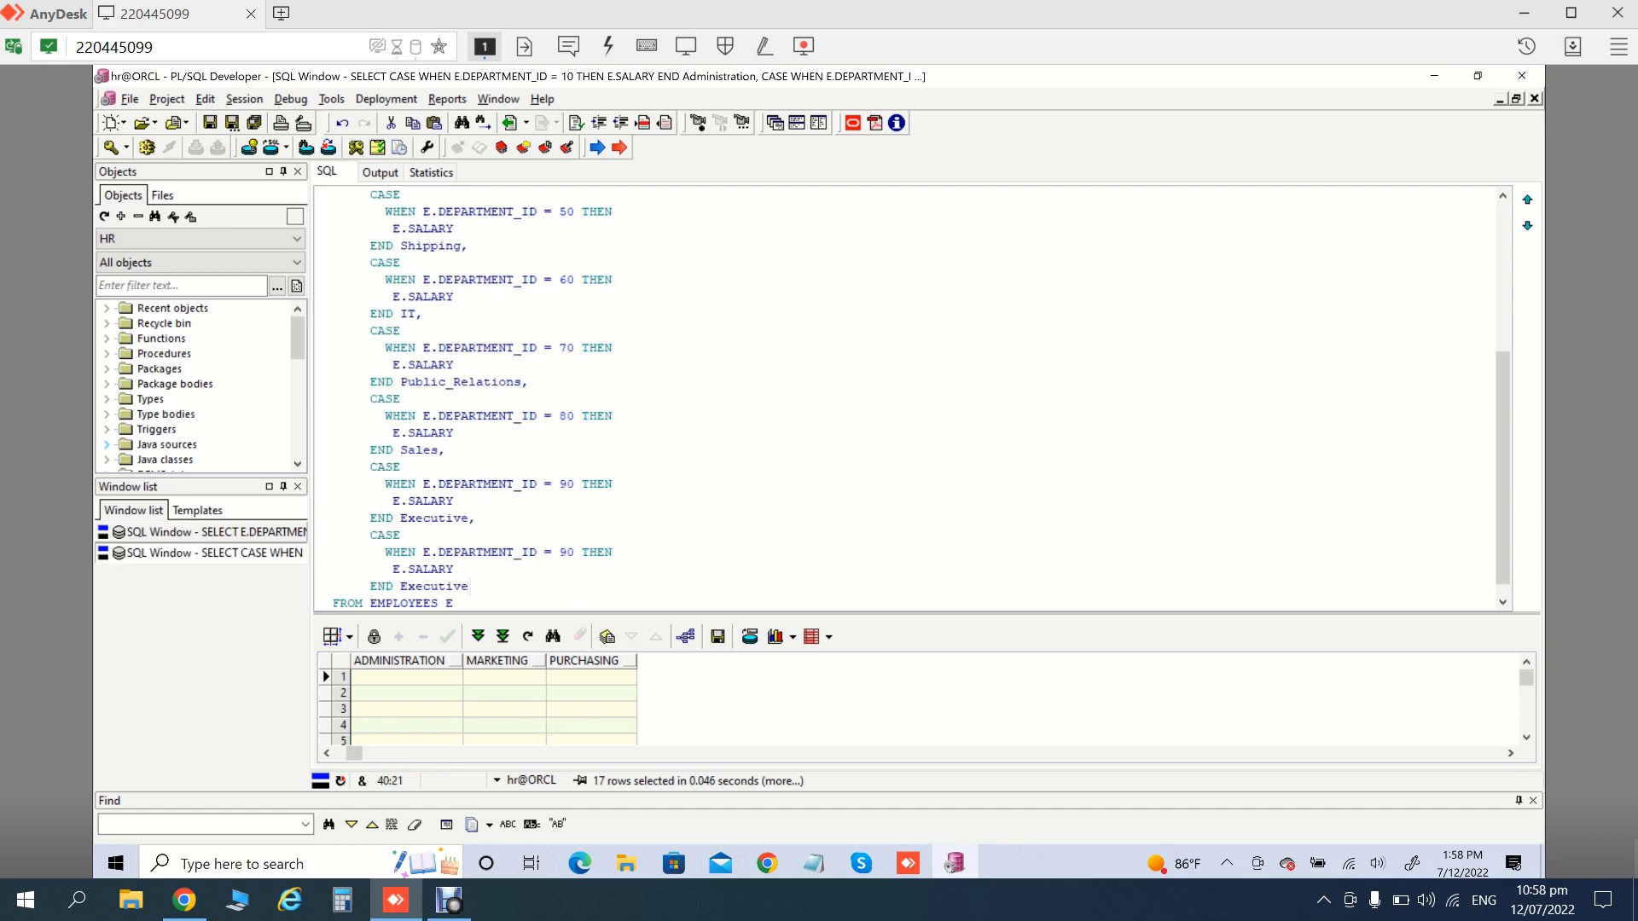
Set the new CASE block's department id to 100
{"action": "left_click", "coordinate": [569, 553]}
{"action": "key", "text": "BackSpace"}
{"action": "type", "text": "10"}
{"action": "key", "text": "ctrl+Tab"}
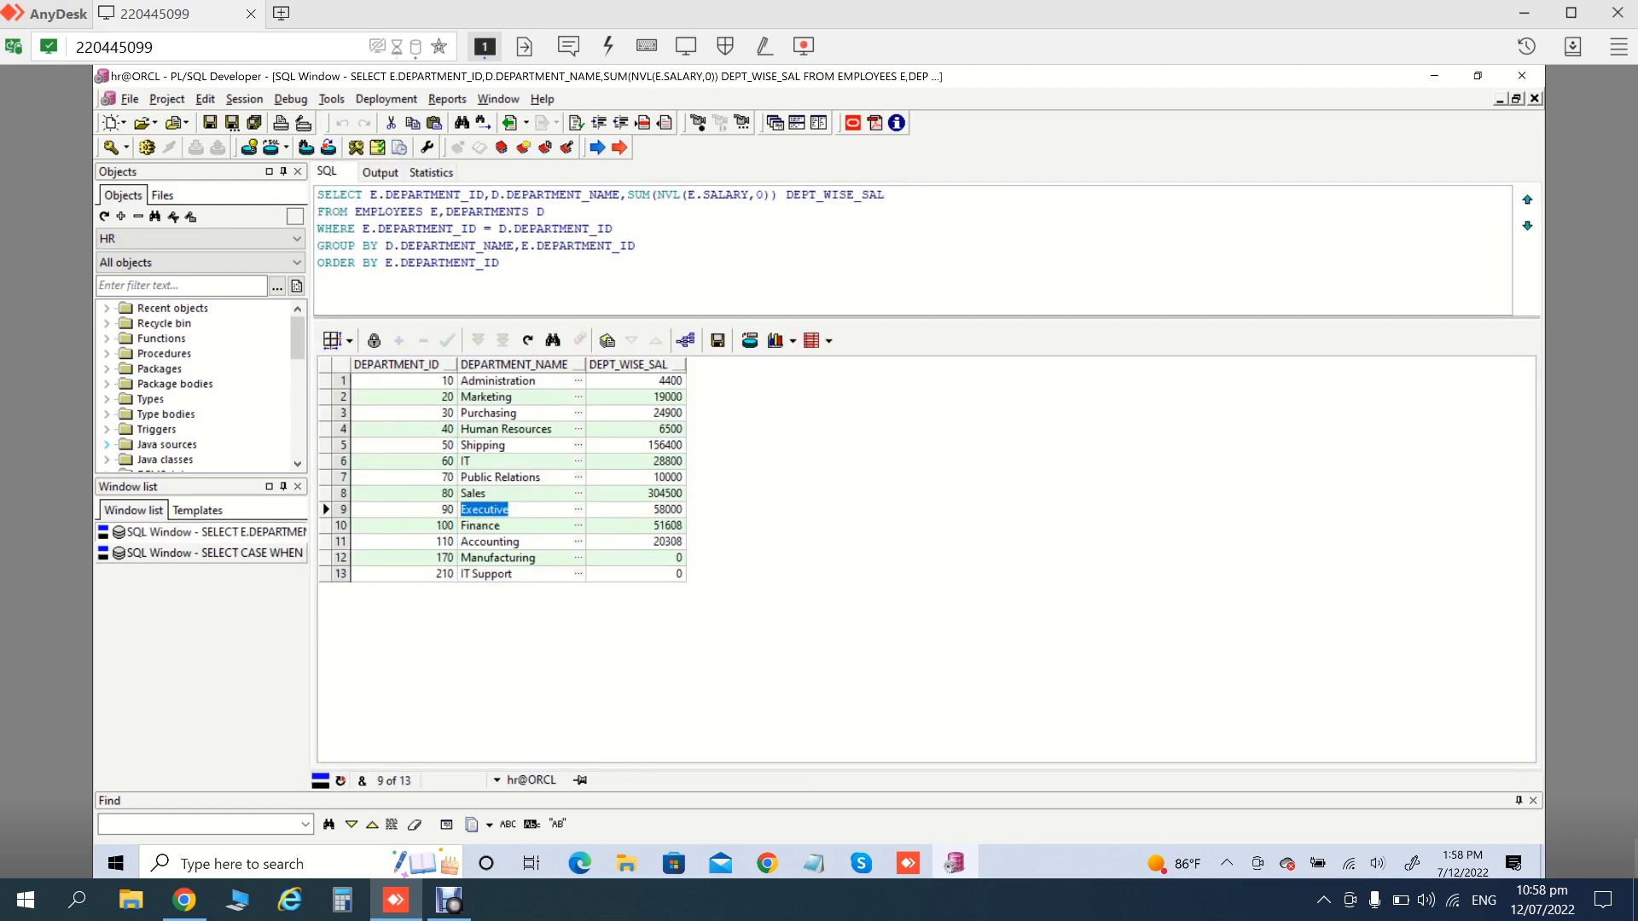
{"action": "left_click_drag", "start_coordinate": [501, 526], "coordinate": [461, 526]}
{"action": "key", "text": "ctrl+c"}
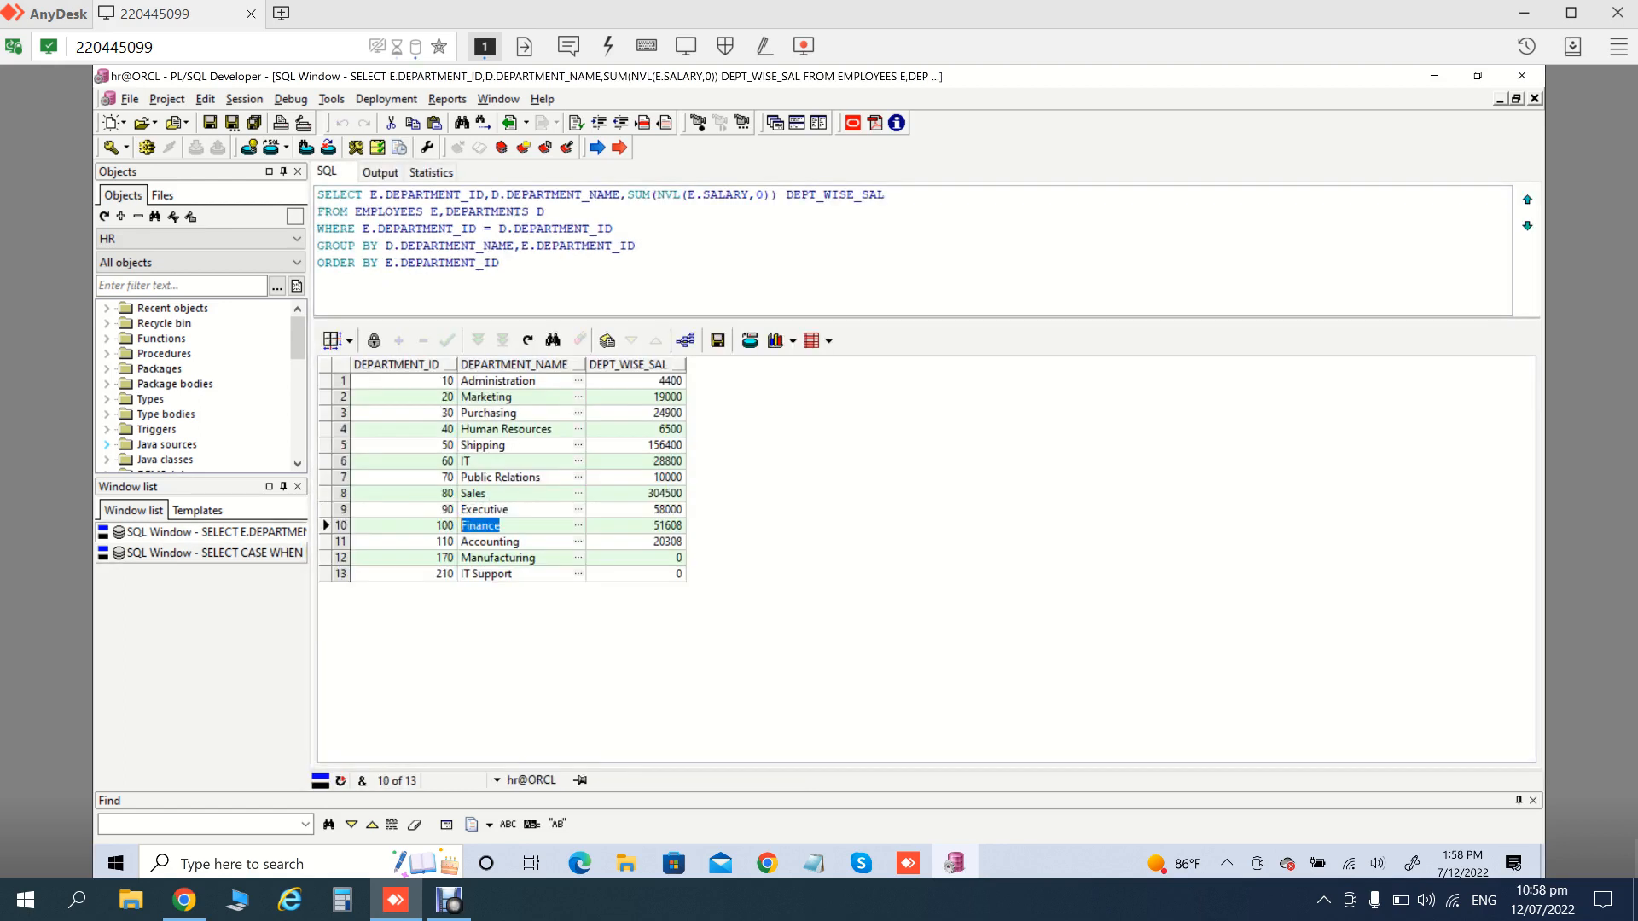
{"action": "key", "text": "ctrl+Tab"}
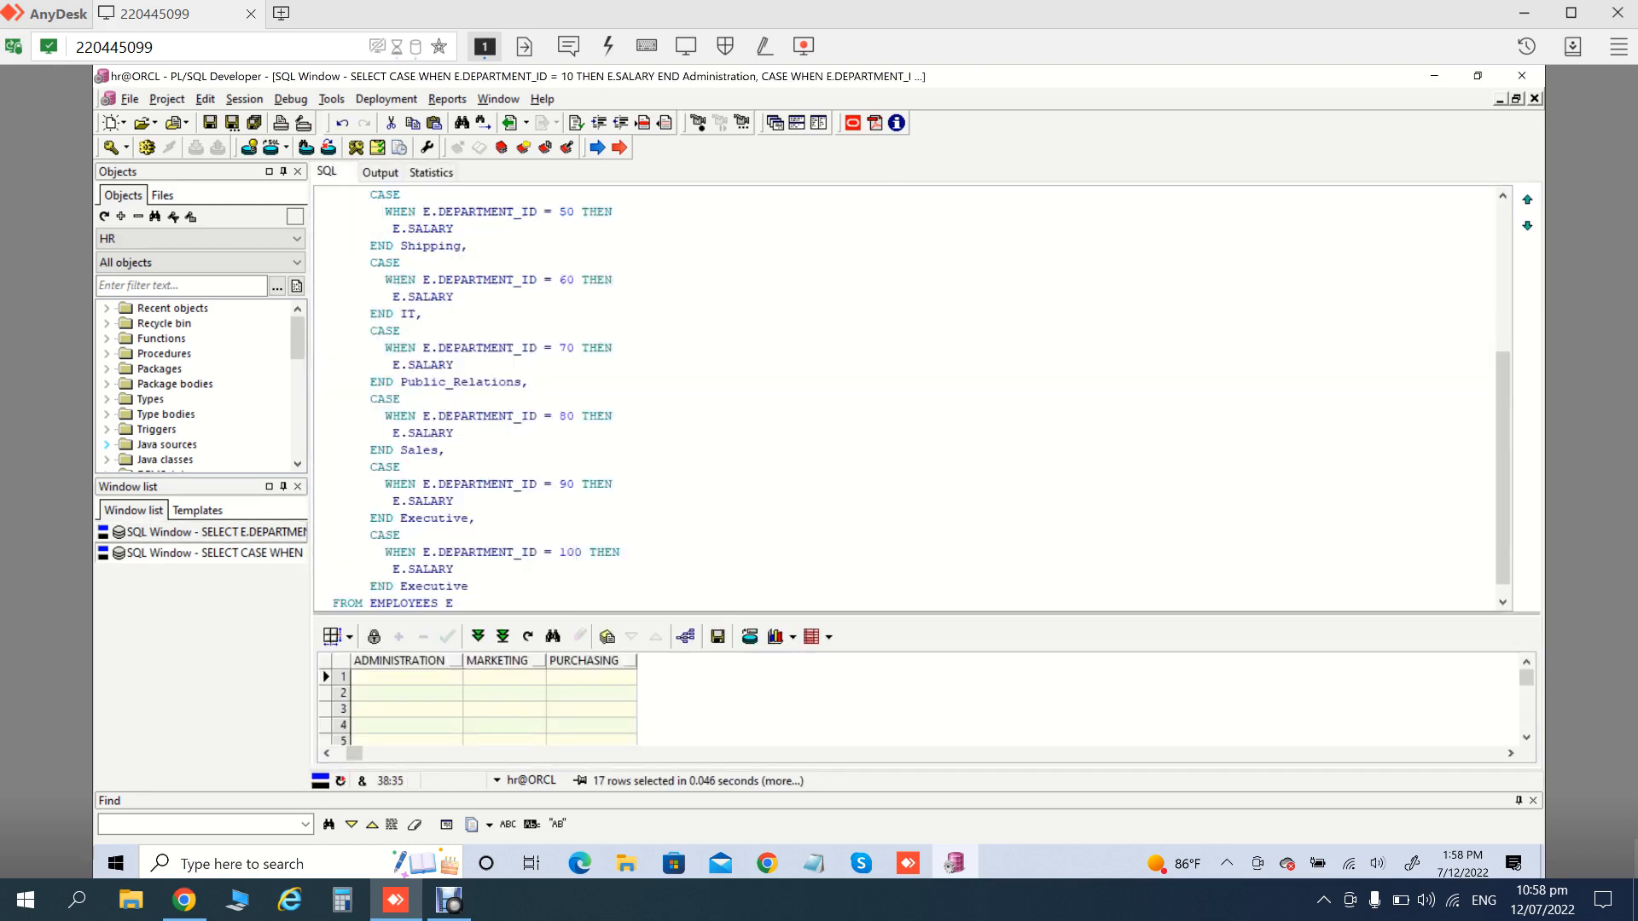
Rename the department 100 column alias to Finance
{"action": "scroll", "coordinate": [904, 397], "scroll_direction": "down", "scroll_amount": 1}
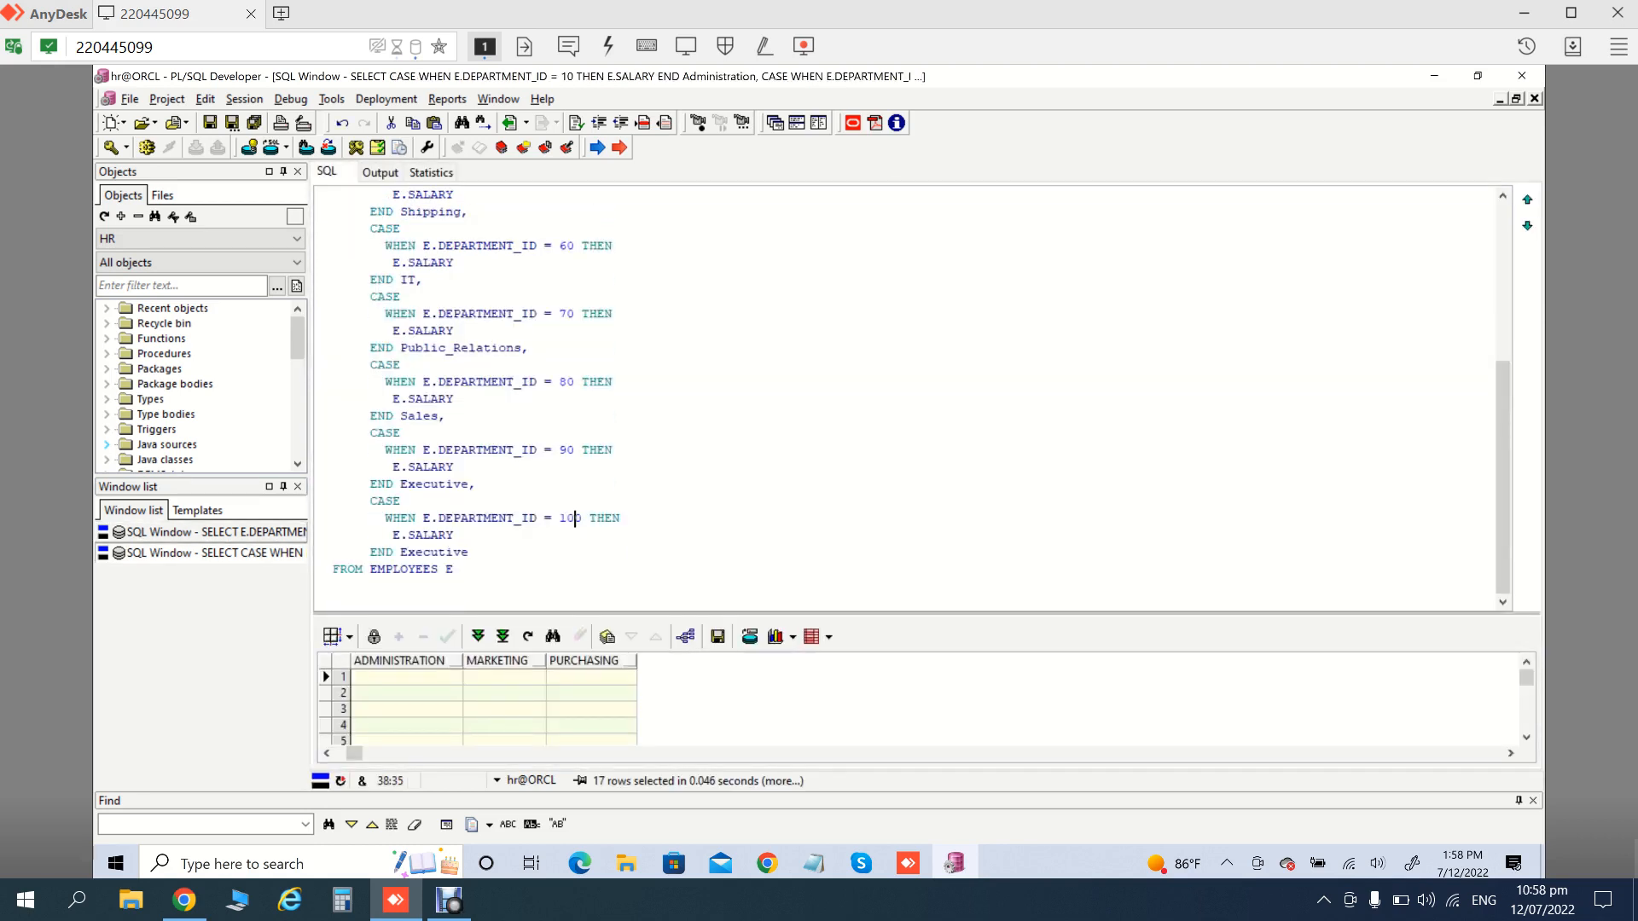
{"action": "left_click", "coordinate": [432, 552]}
{"action": "type", "text": "Finance"}
{"action": "left_click", "coordinate": [438, 553]}
{"action": "double_click", "coordinate": [439, 553]}
{"action": "key", "text": "ctrl+v"}
Copy the Finance CASE block and paste a copy on a new line after a comma
{"action": "key", "text": "Home"}
{"action": "key", "text": "Up"}
{"action": "key", "text": "Up"}
{"action": "key", "text": "Up"}
{"action": "key", "text": "shift+Down"}
{"action": "key", "text": "shift+Down"}
{"action": "key", "text": "shift+Down"}
{"action": "key", "text": "shift+End"}
{"action": "key", "text": "ctrl+c"}
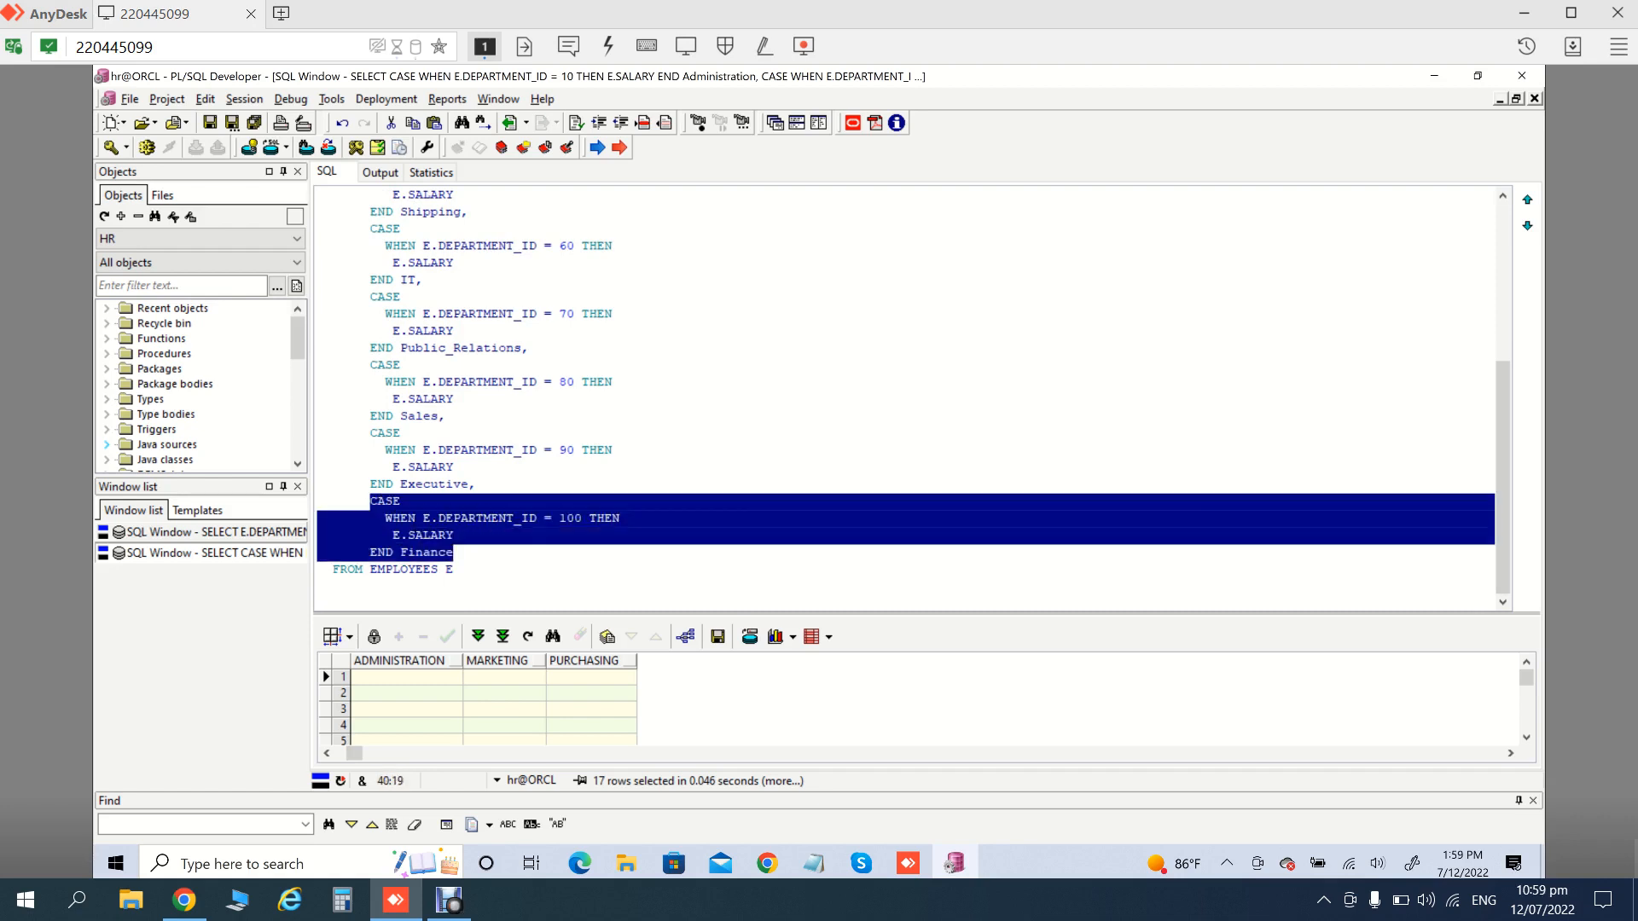
{"action": "key", "text": "End"}
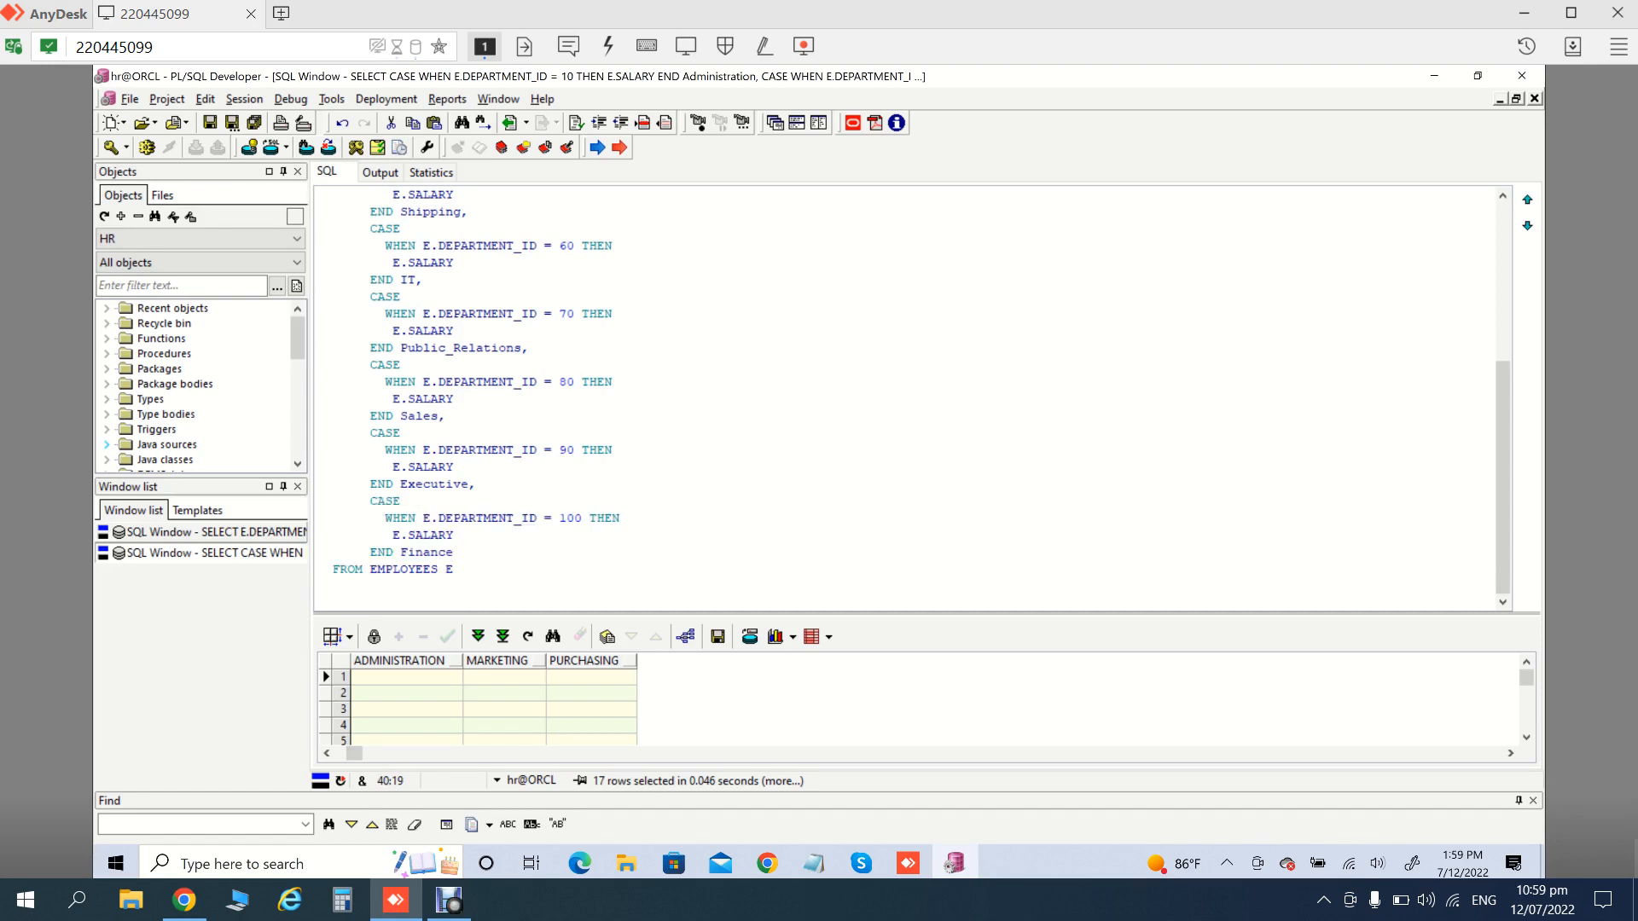
{"action": "type", "text": ","}
{"action": "key", "text": "Return"}
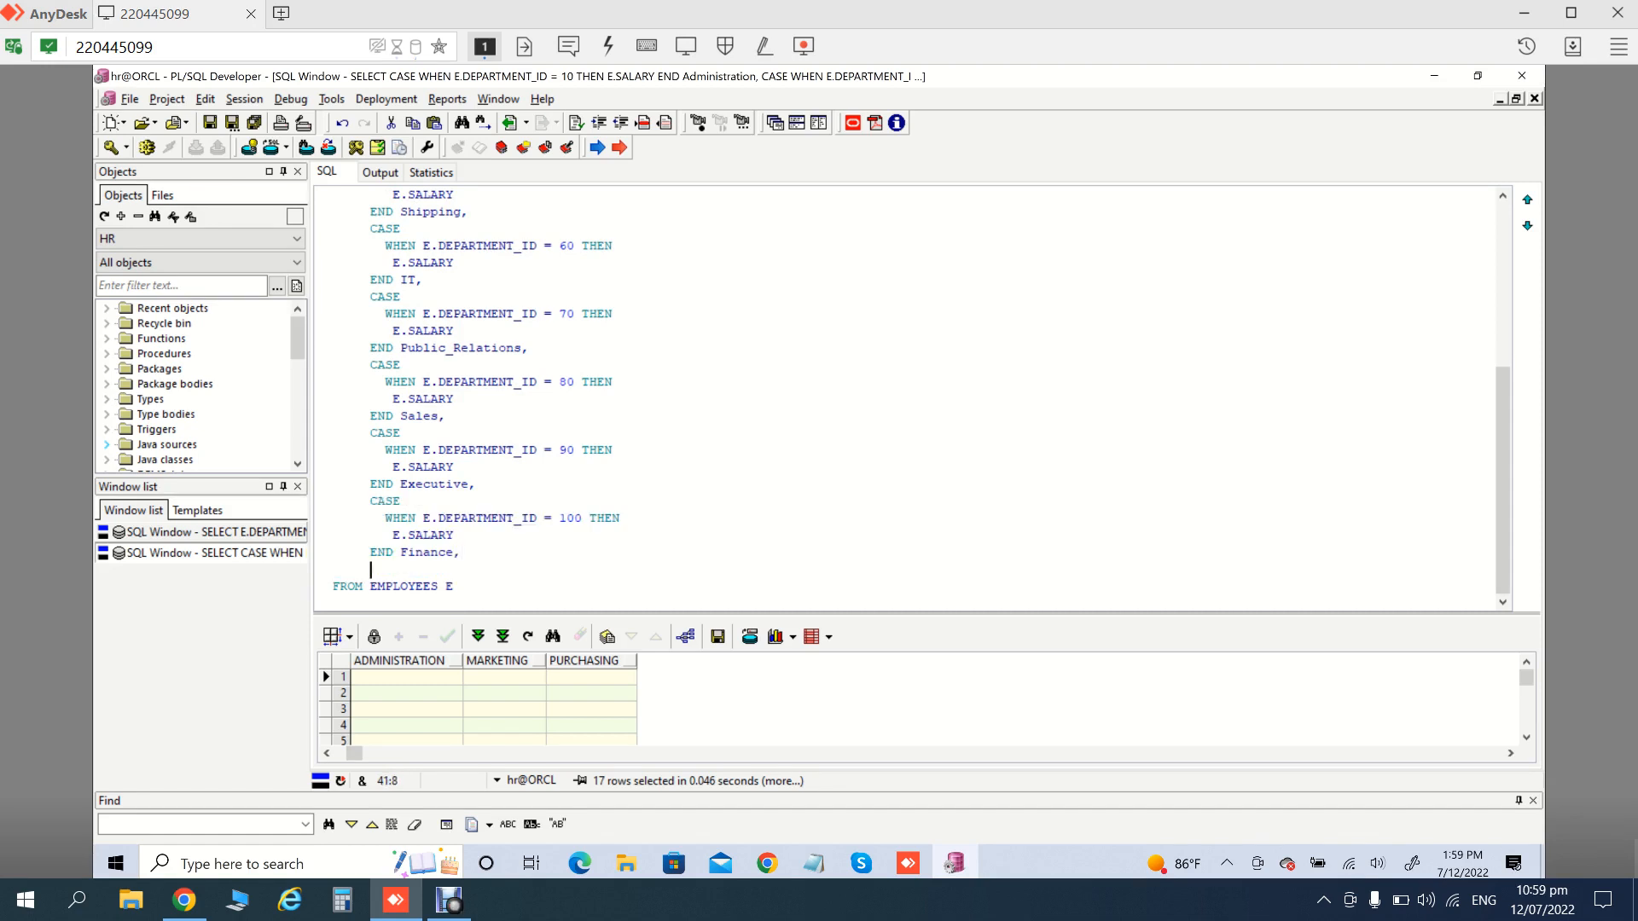
{"action": "key", "text": "ctrl+v"}
Set the copied block to department 110, rename it Accounting, and run the query with F8
{"action": "left_click", "coordinate": [575, 553]}
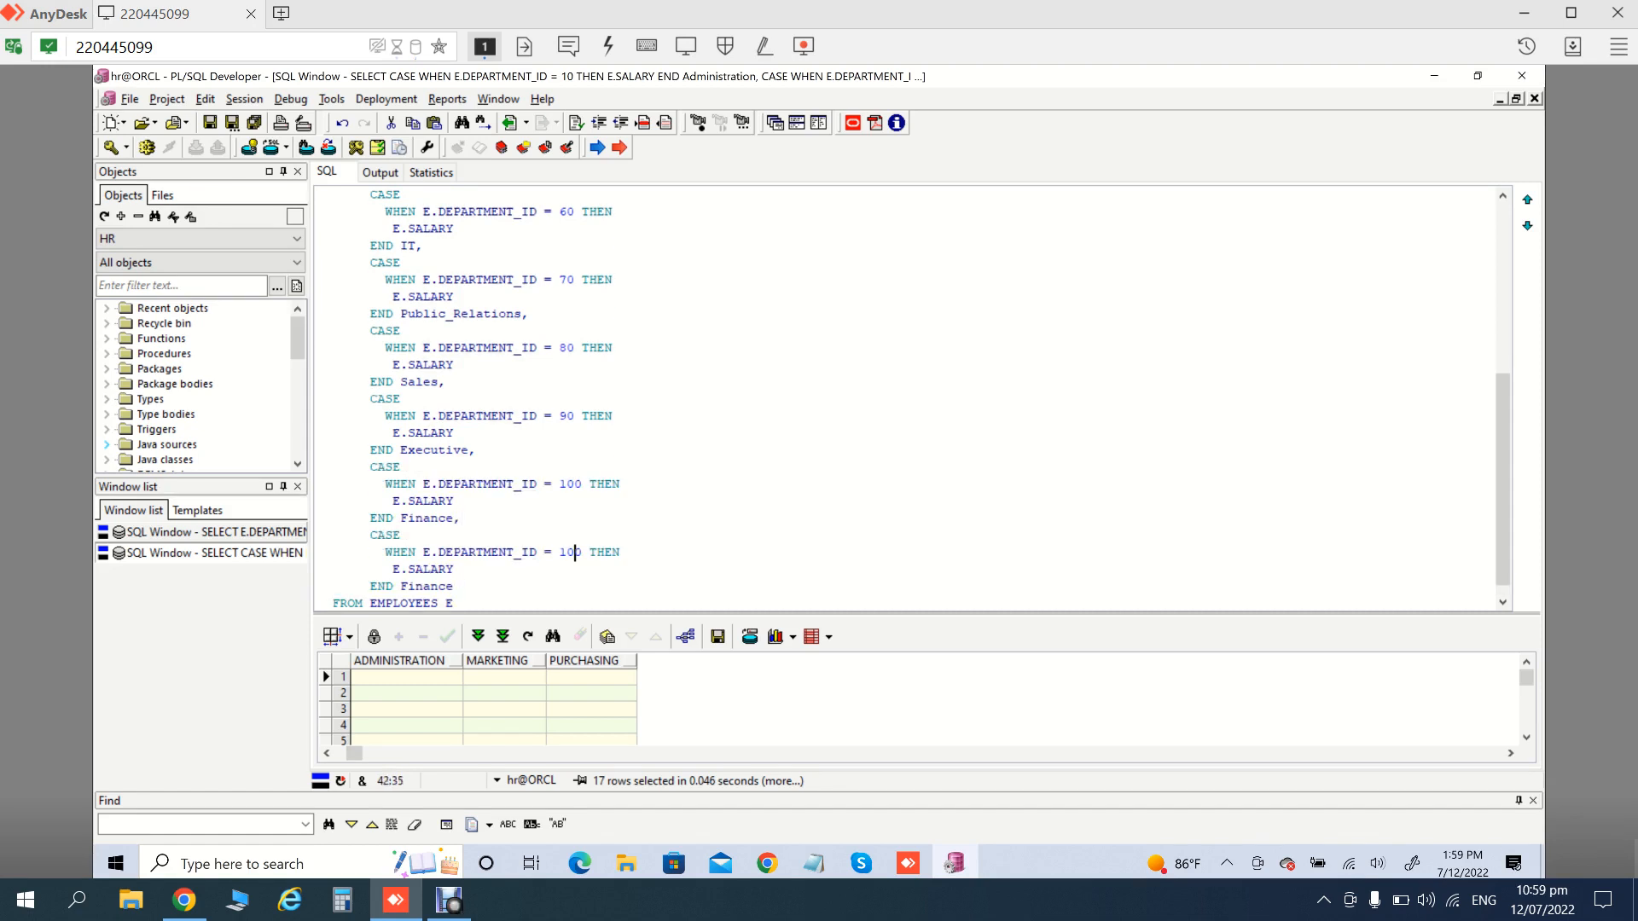
{"action": "key", "text": "BackSpace"}
{"action": "type", "text": "41"}
{"action": "key", "text": "BackSpace"}
{"action": "key", "text": "BackSpace"}
{"action": "type", "text": "1"}
{"action": "left_click", "coordinate": [254, 533]}
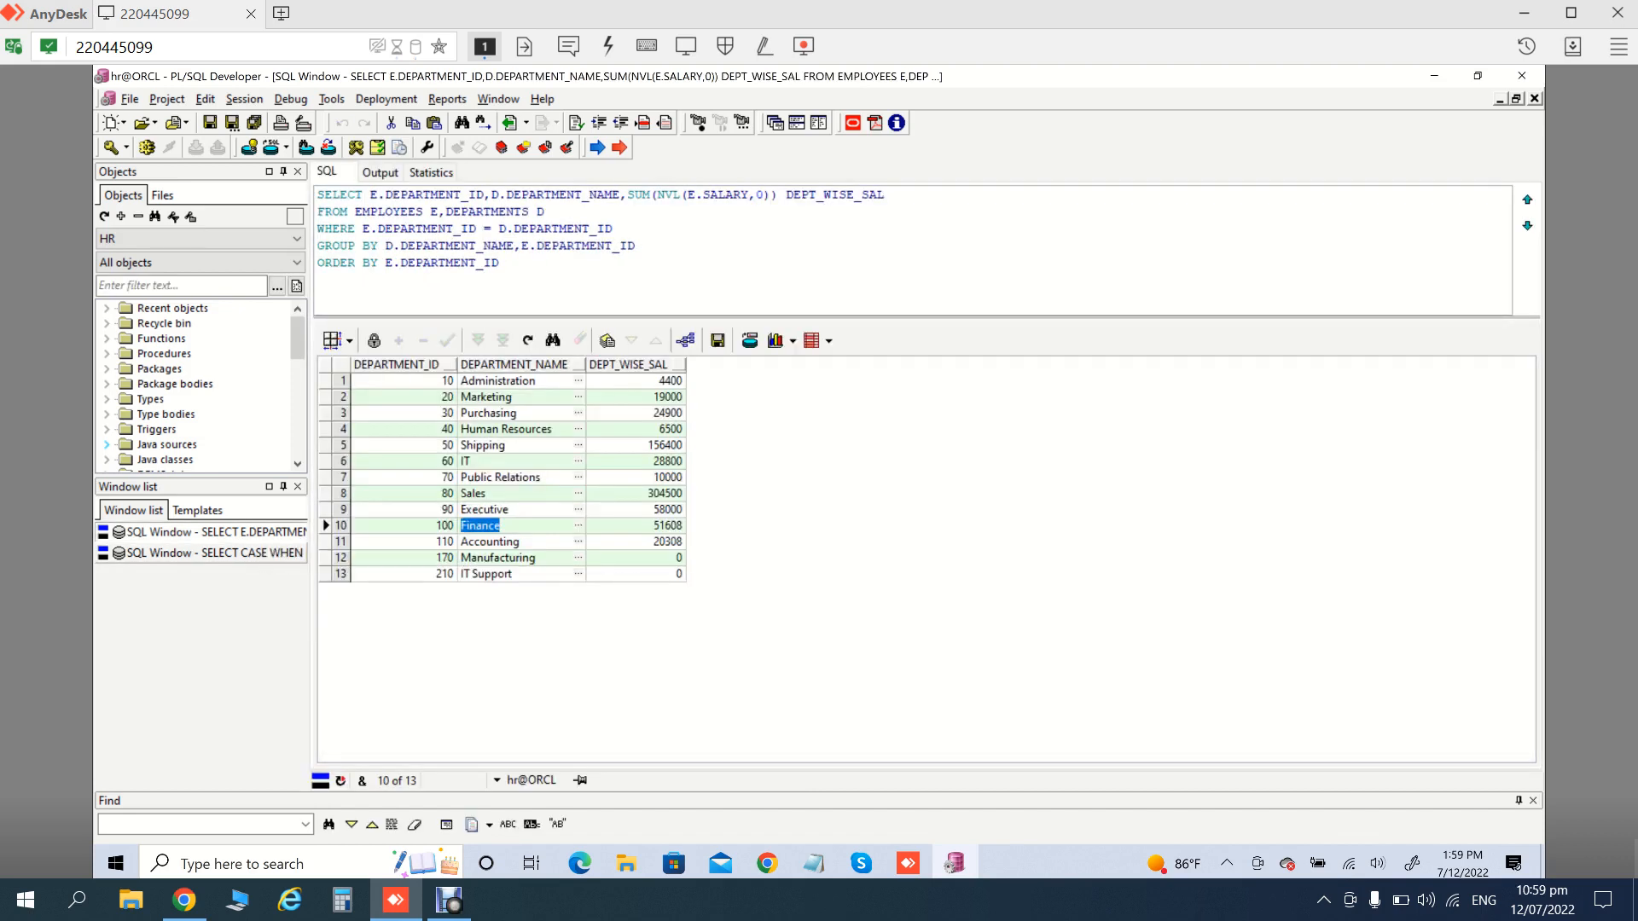
{"action": "left_click", "coordinate": [490, 541]}
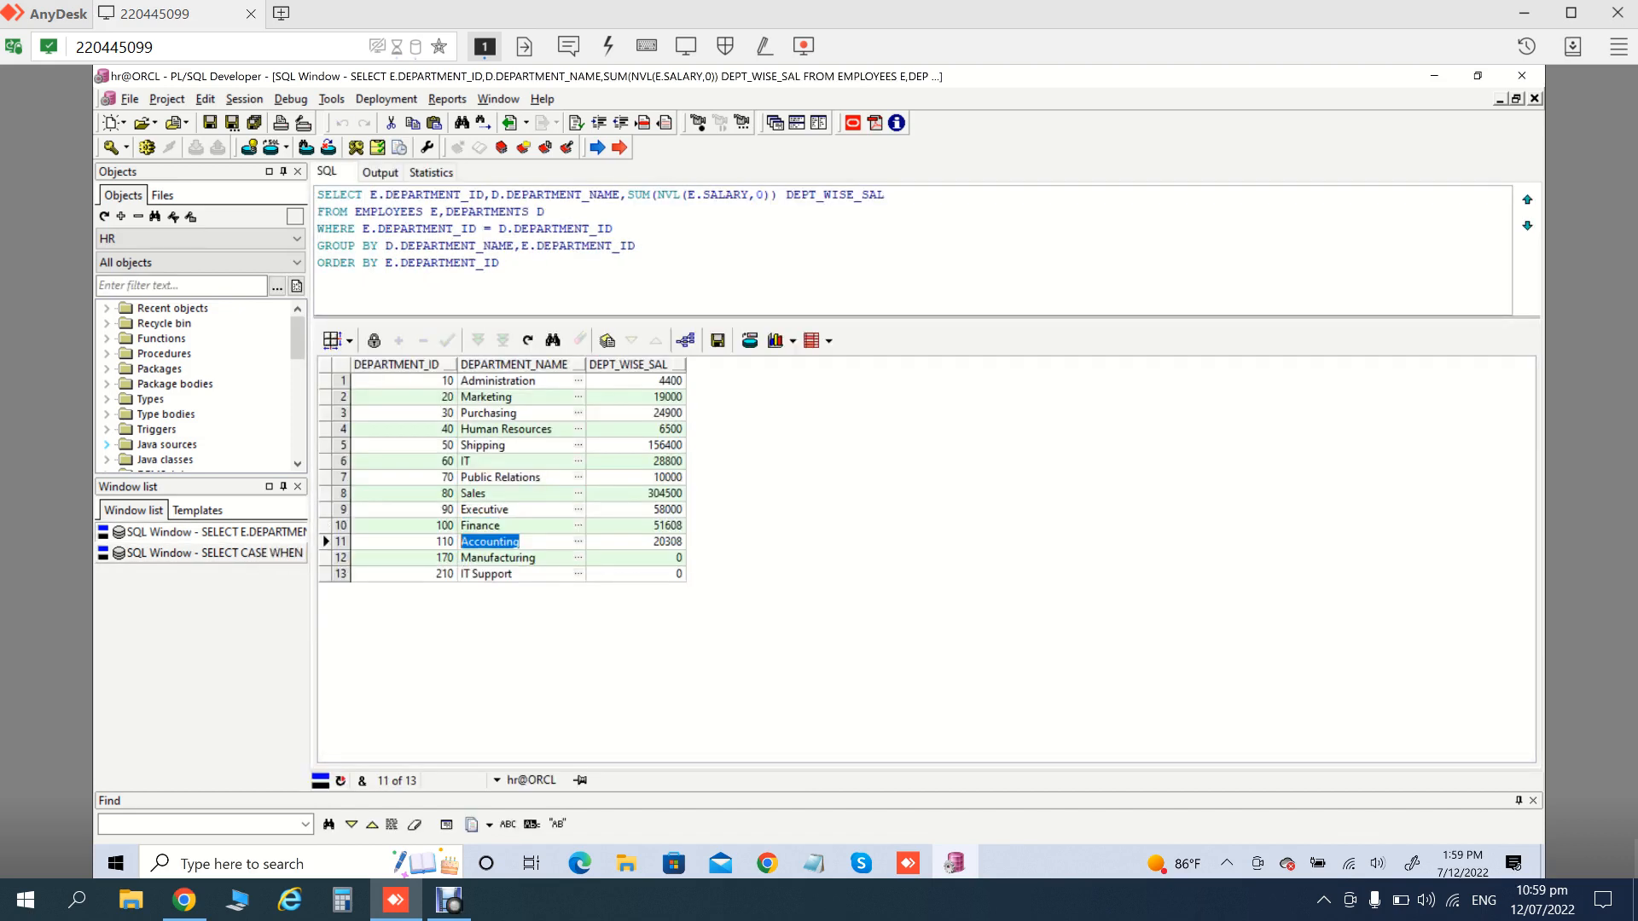
{"action": "left_click", "coordinate": [214, 554]}
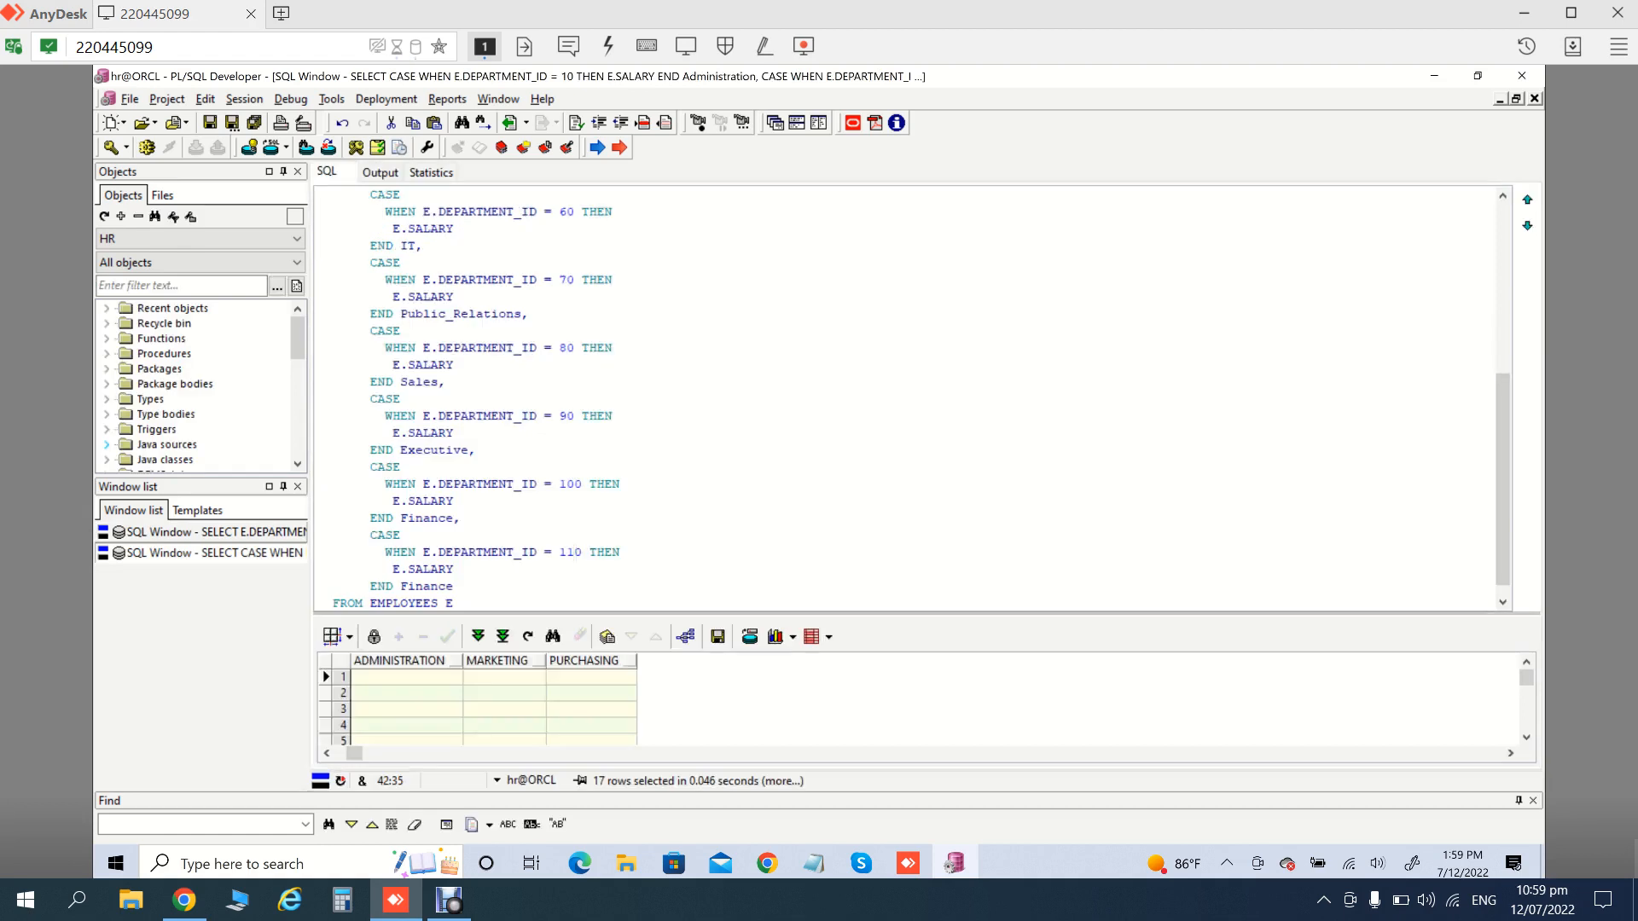
{"action": "scroll", "coordinate": [905, 398], "scroll_direction": "down", "scroll_amount": 1}
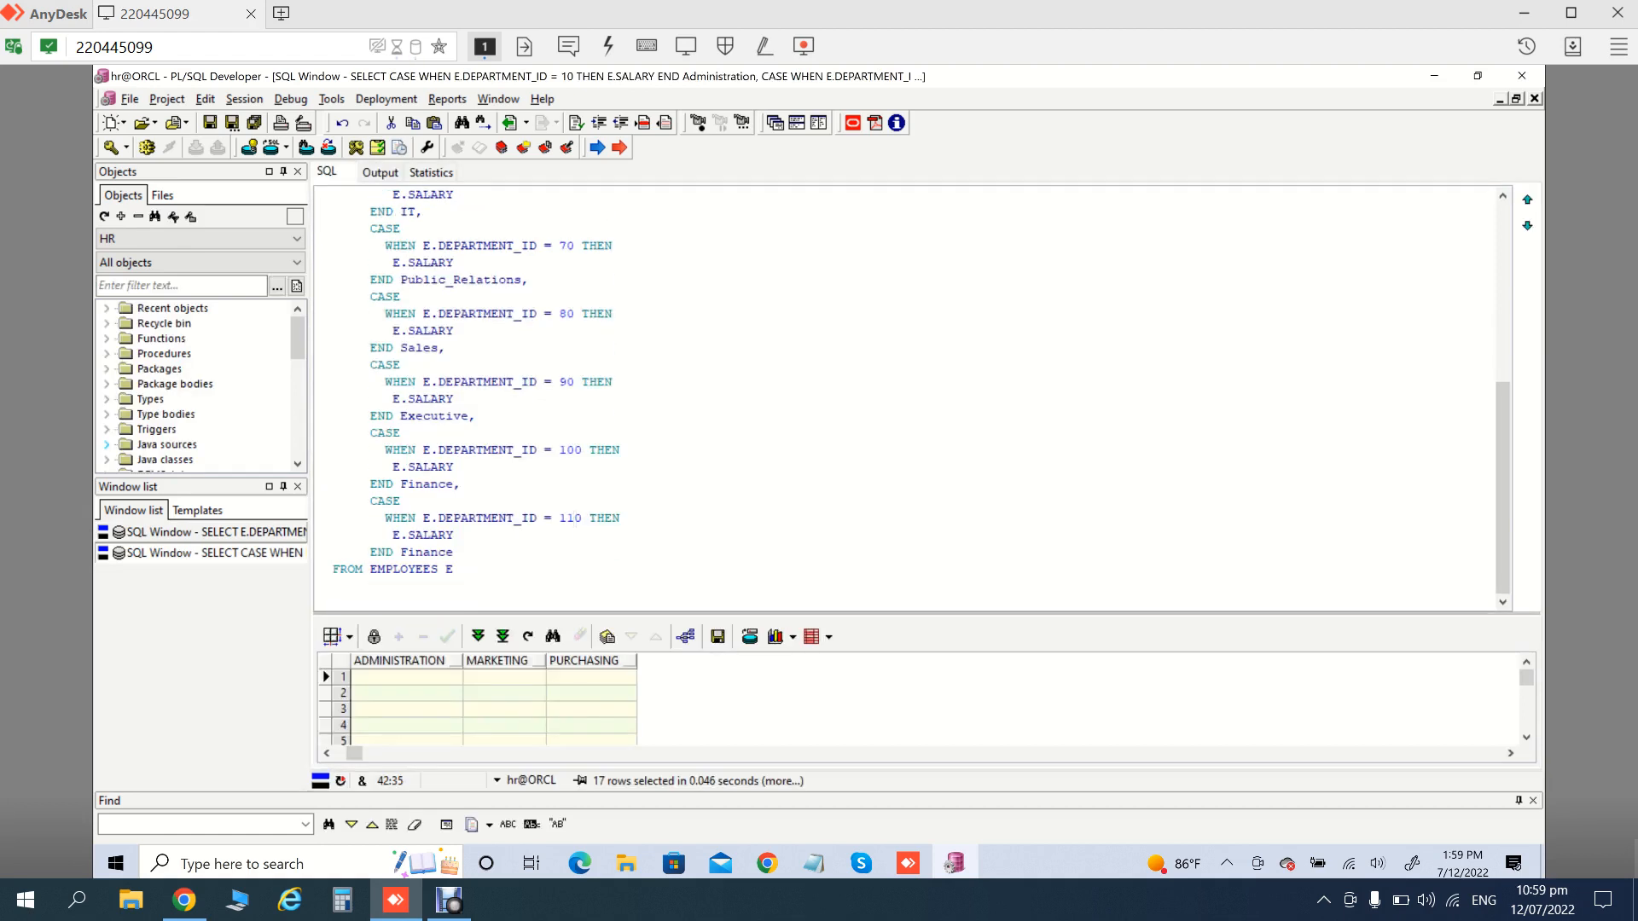
{"action": "double_click", "coordinate": [426, 552]}
{"action": "type", "text": "Accounting"}
{"action": "key", "text": "F8"}
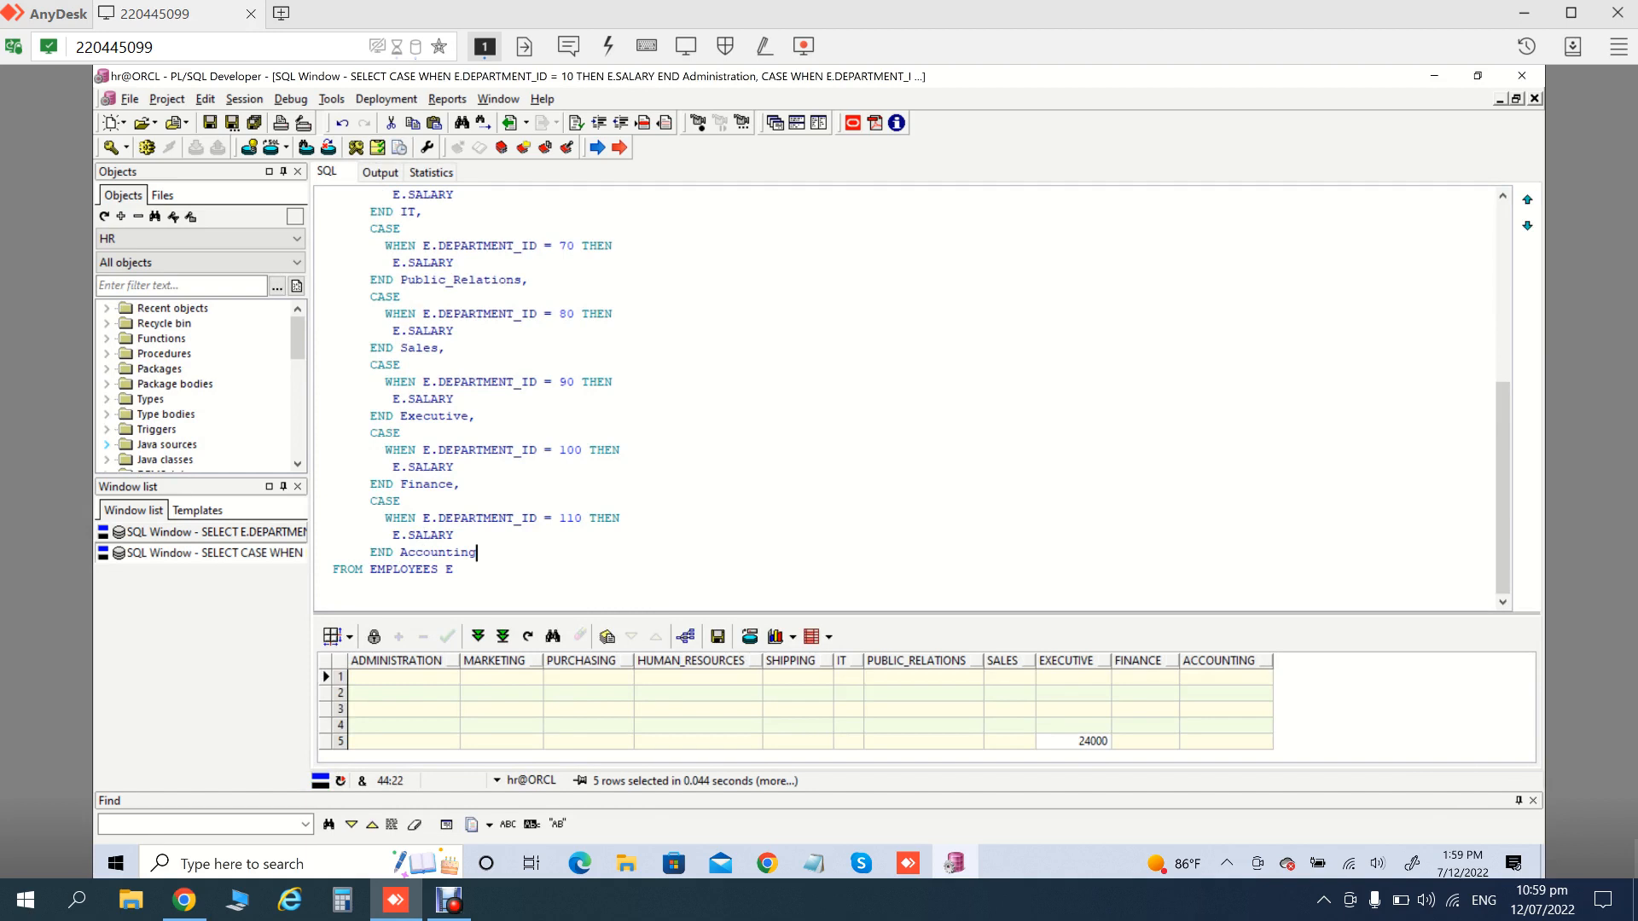
Add a WHERE E.DEPARTMENT_ID <= 1100 filter and rerun the query
{"action": "left_click", "coordinate": [454, 570]}
{"action": "key", "text": "Return"}
{"action": "type", "text": "WHERE E.DE"}
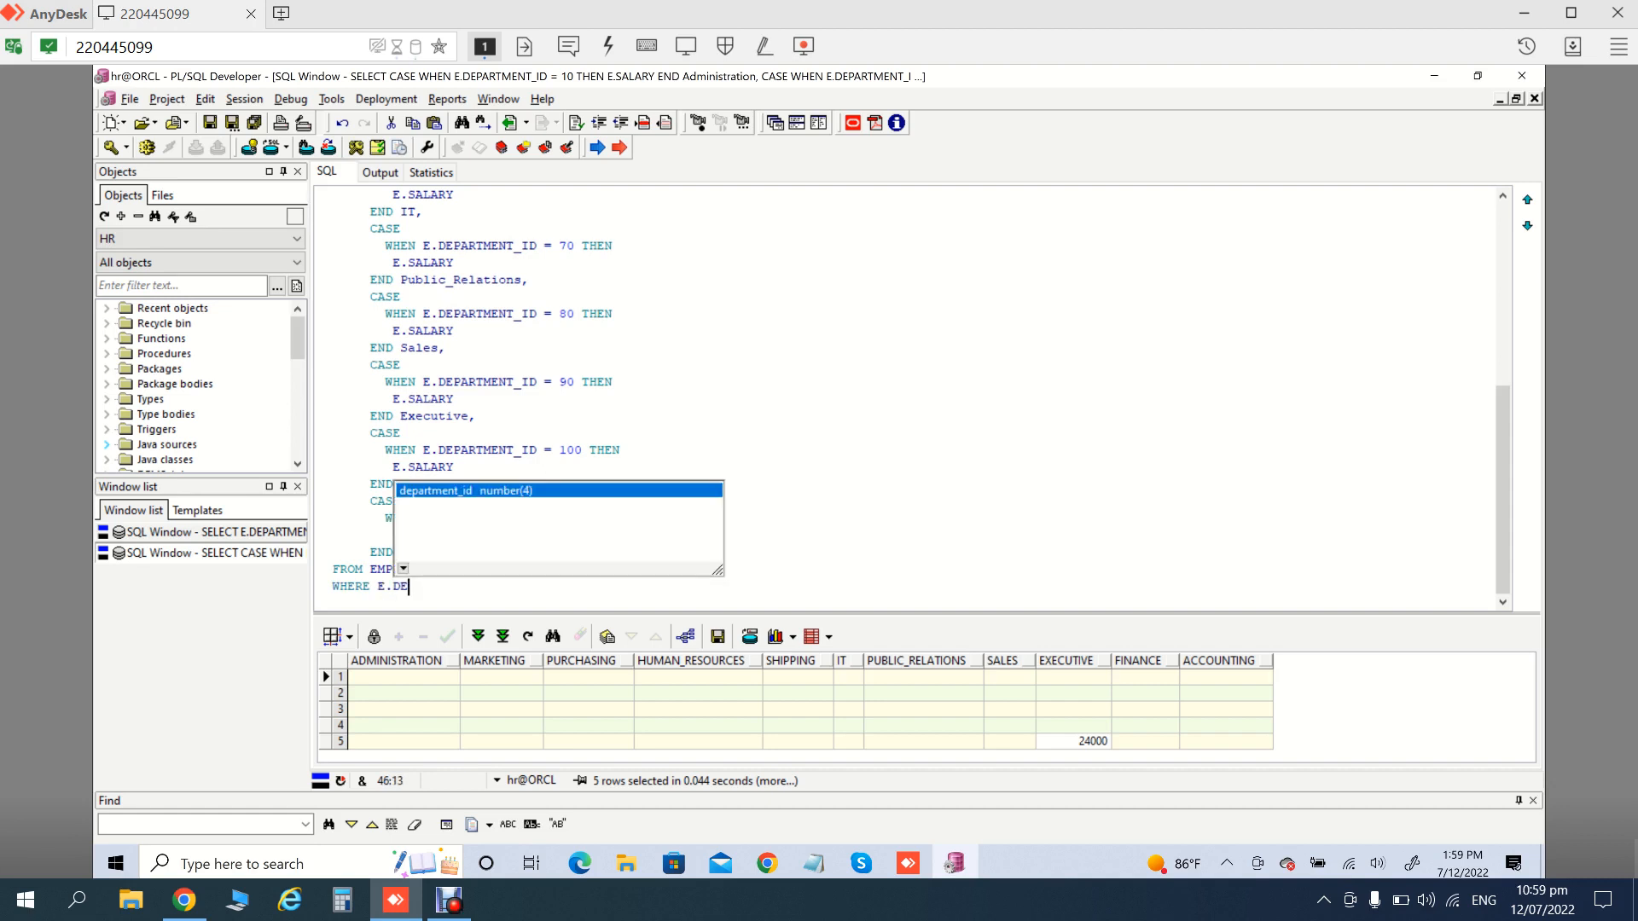
{"action": "key", "text": "Return"}
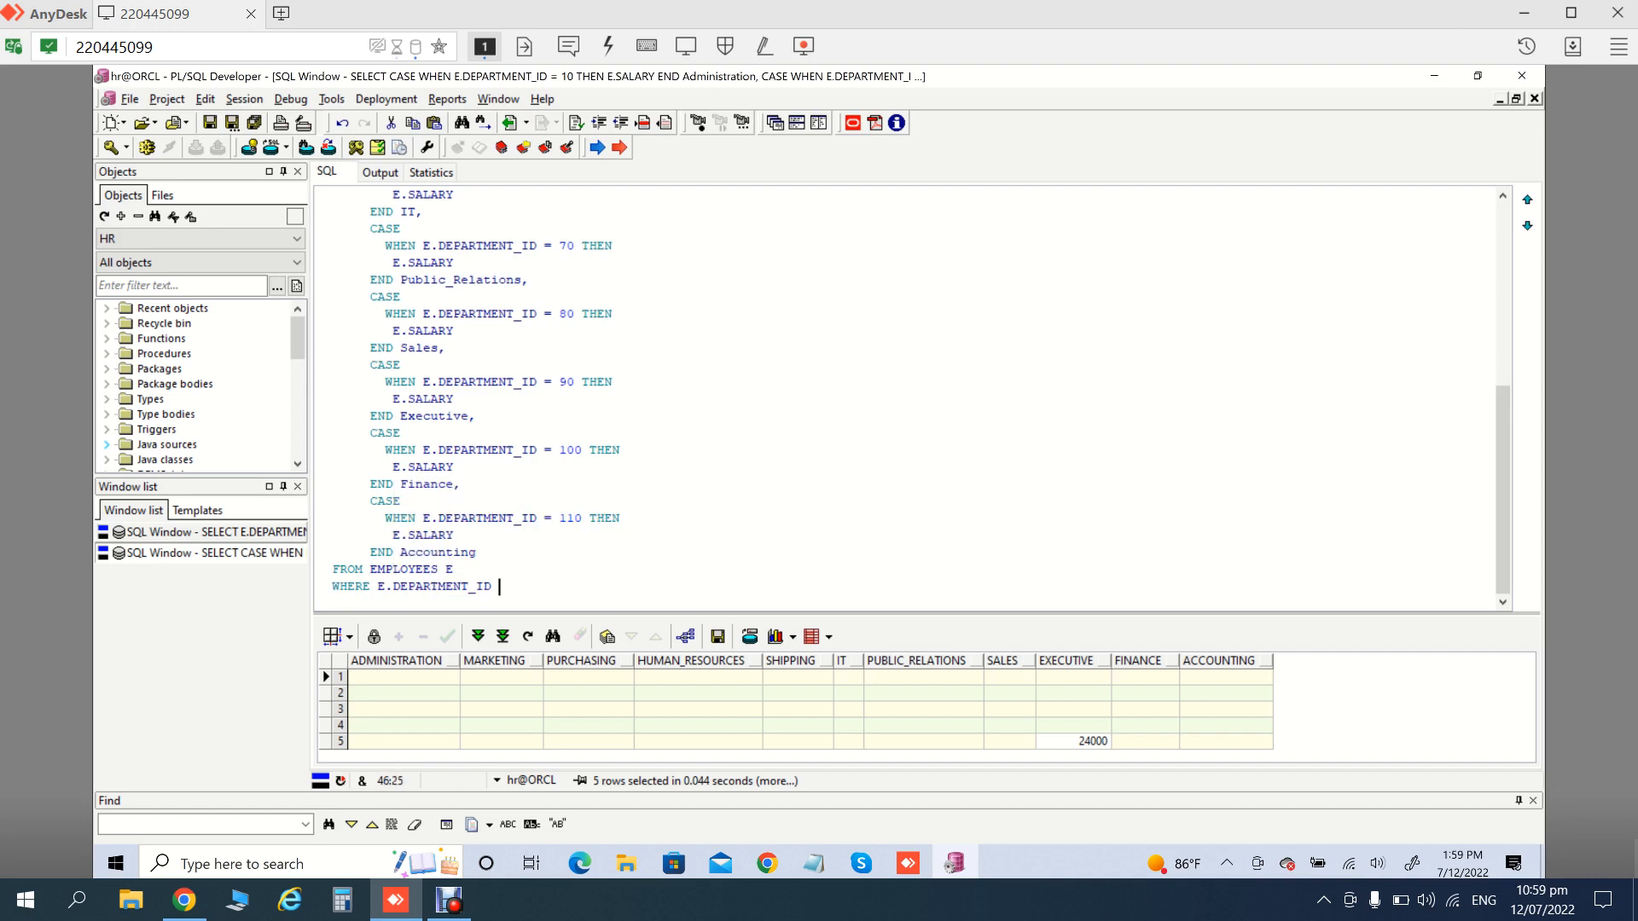
{"action": "type", "text": "<"}
{"action": "key", "text": "BackSpace"}
{"action": "type", "text": "= 1100"}
{"action": "key", "text": "F8"}
Reformat the query with the PL/SQL Beautifier and return to the top of the SQL window
{"action": "left_click", "coordinate": [576, 123]}
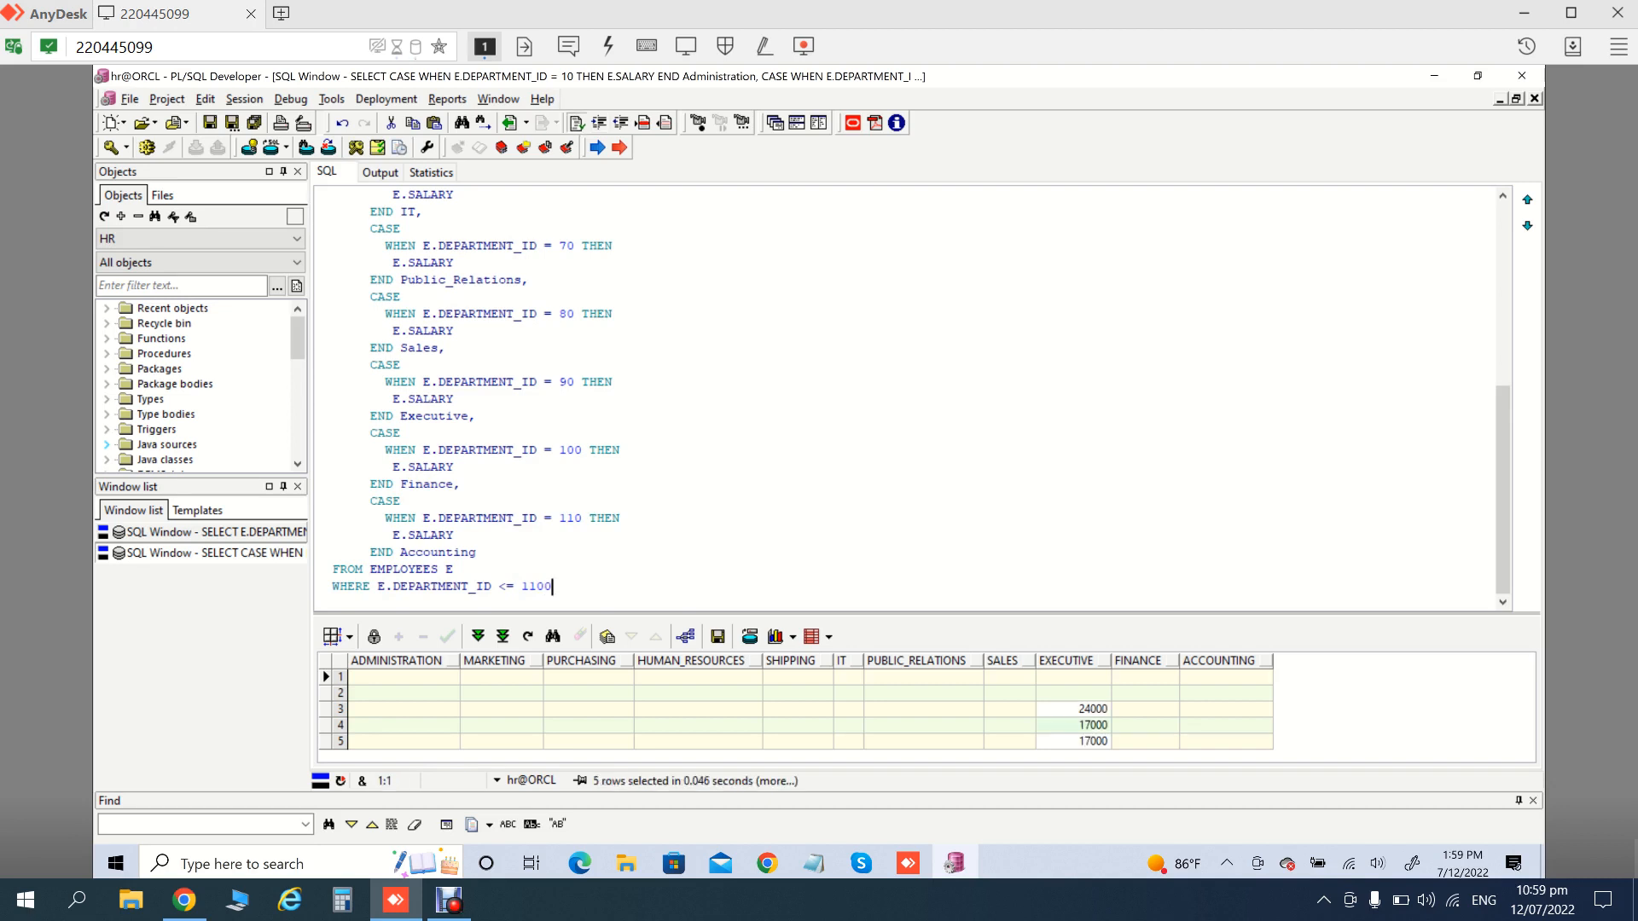
{"action": "scroll", "coordinate": [454, 501], "scroll_direction": "up", "scroll_amount": 2}
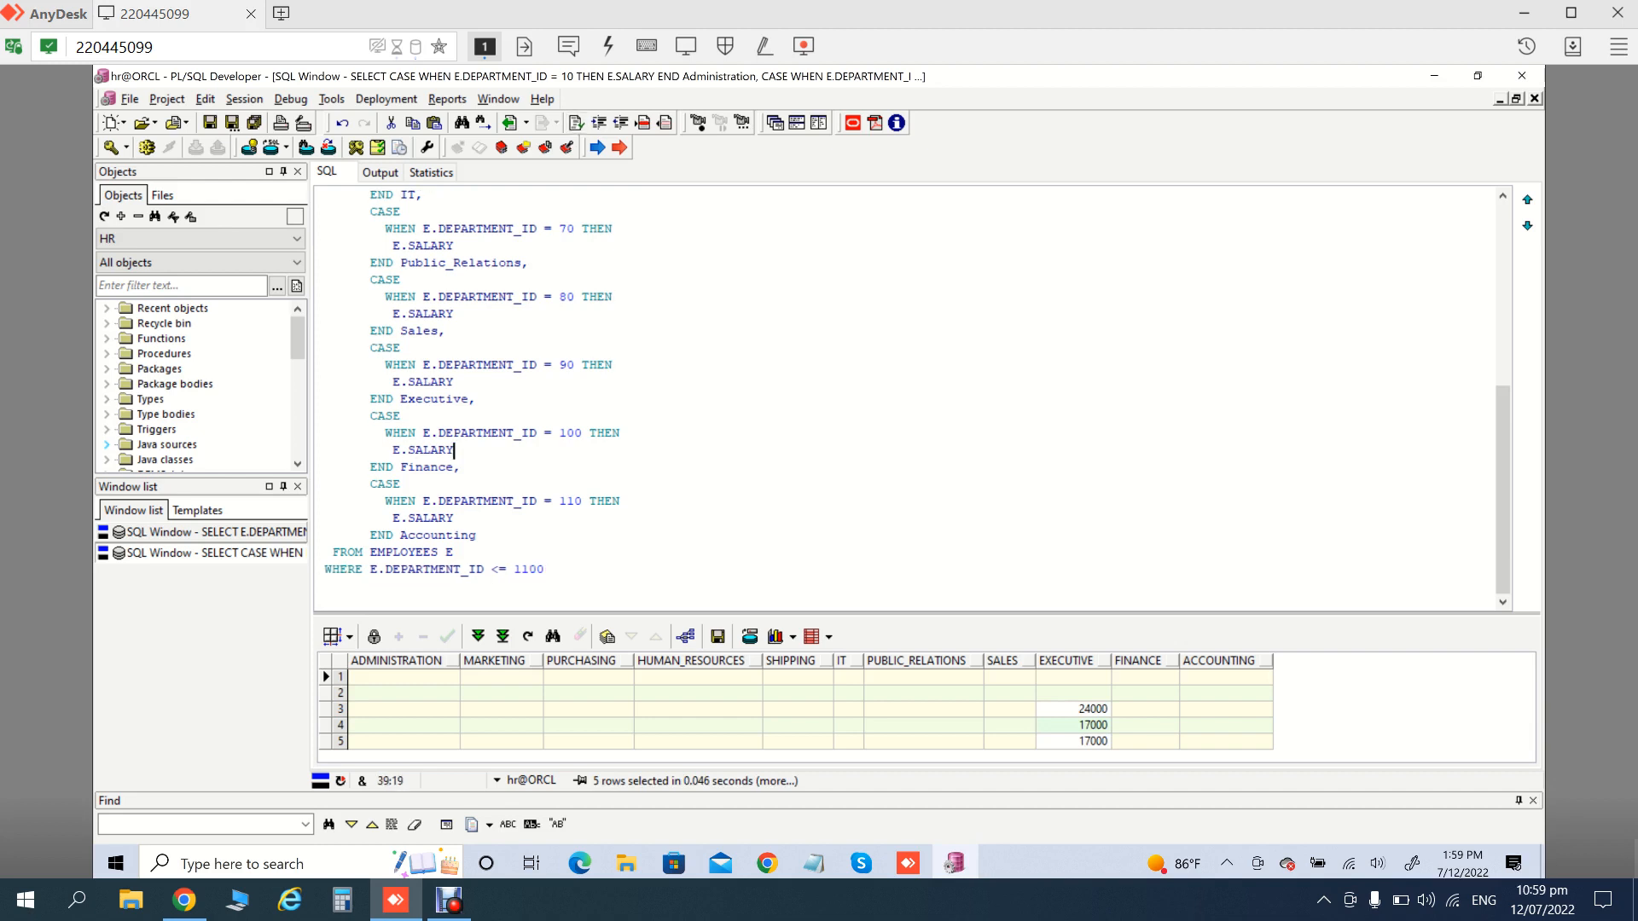
{"action": "left_click", "coordinate": [454, 500]}
{"action": "scroll", "coordinate": [749, 464], "scroll_direction": "up", "scroll_amount": 5}
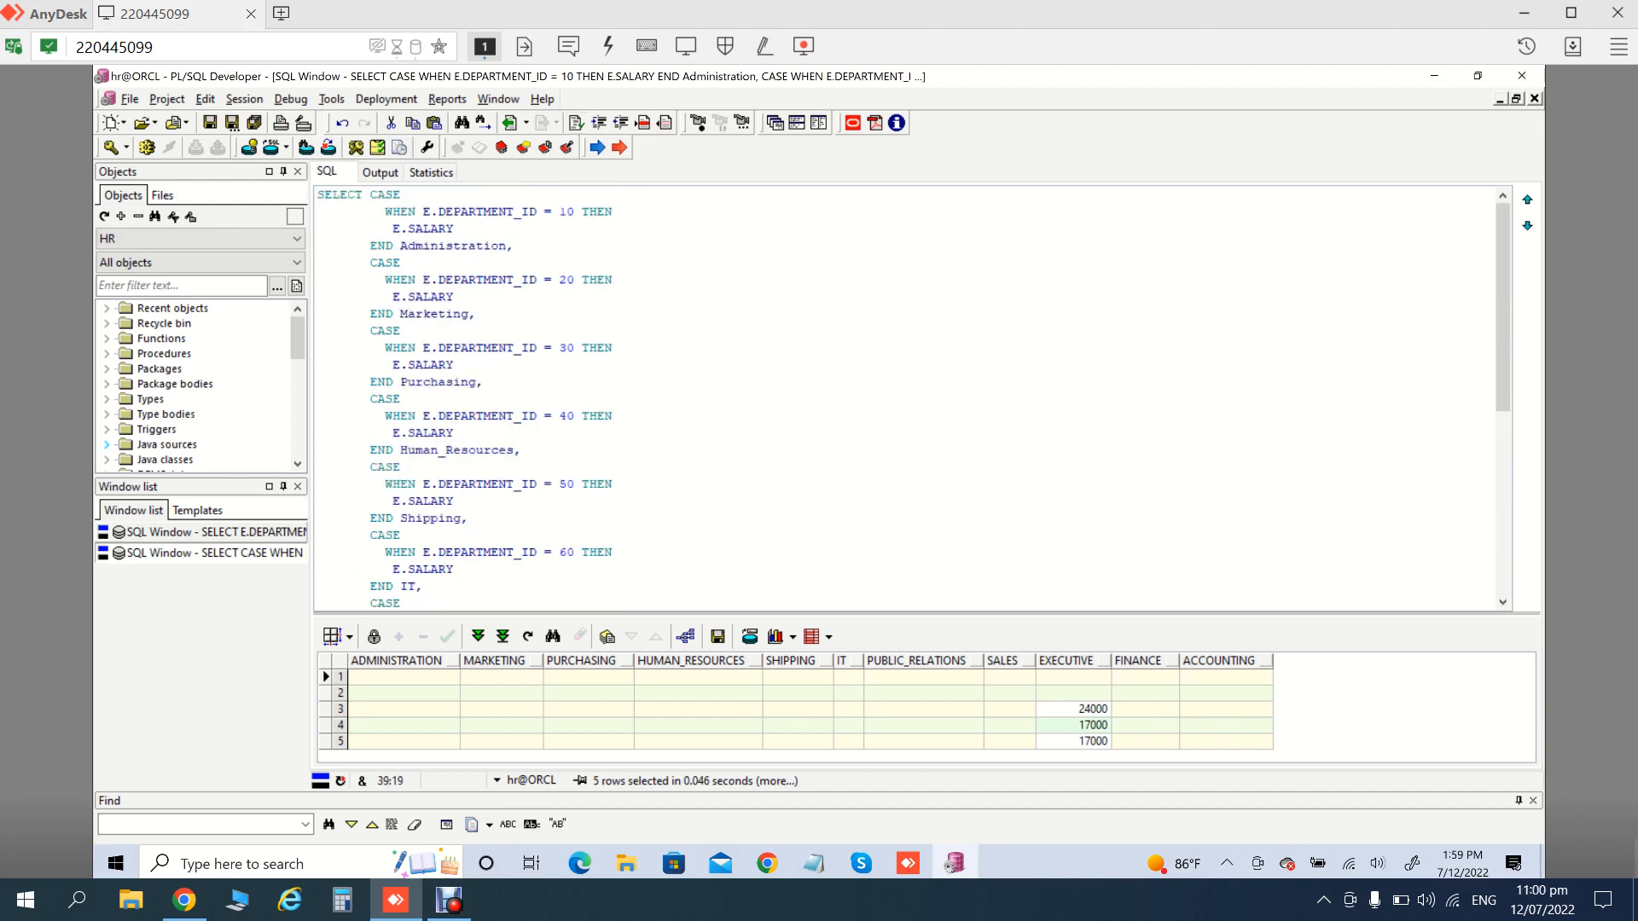
Wrap the CASE query in an outer SELECT ... FROM( ... ) closing after the WHERE clause
{"action": "left_click", "coordinate": [371, 195]}
{"action": "key", "text": "Home"}
{"action": "type", "text": "SELECT FROM"}
{"action": "scroll", "coordinate": [904, 397], "scroll_direction": "down", "scroll_amount": 6}
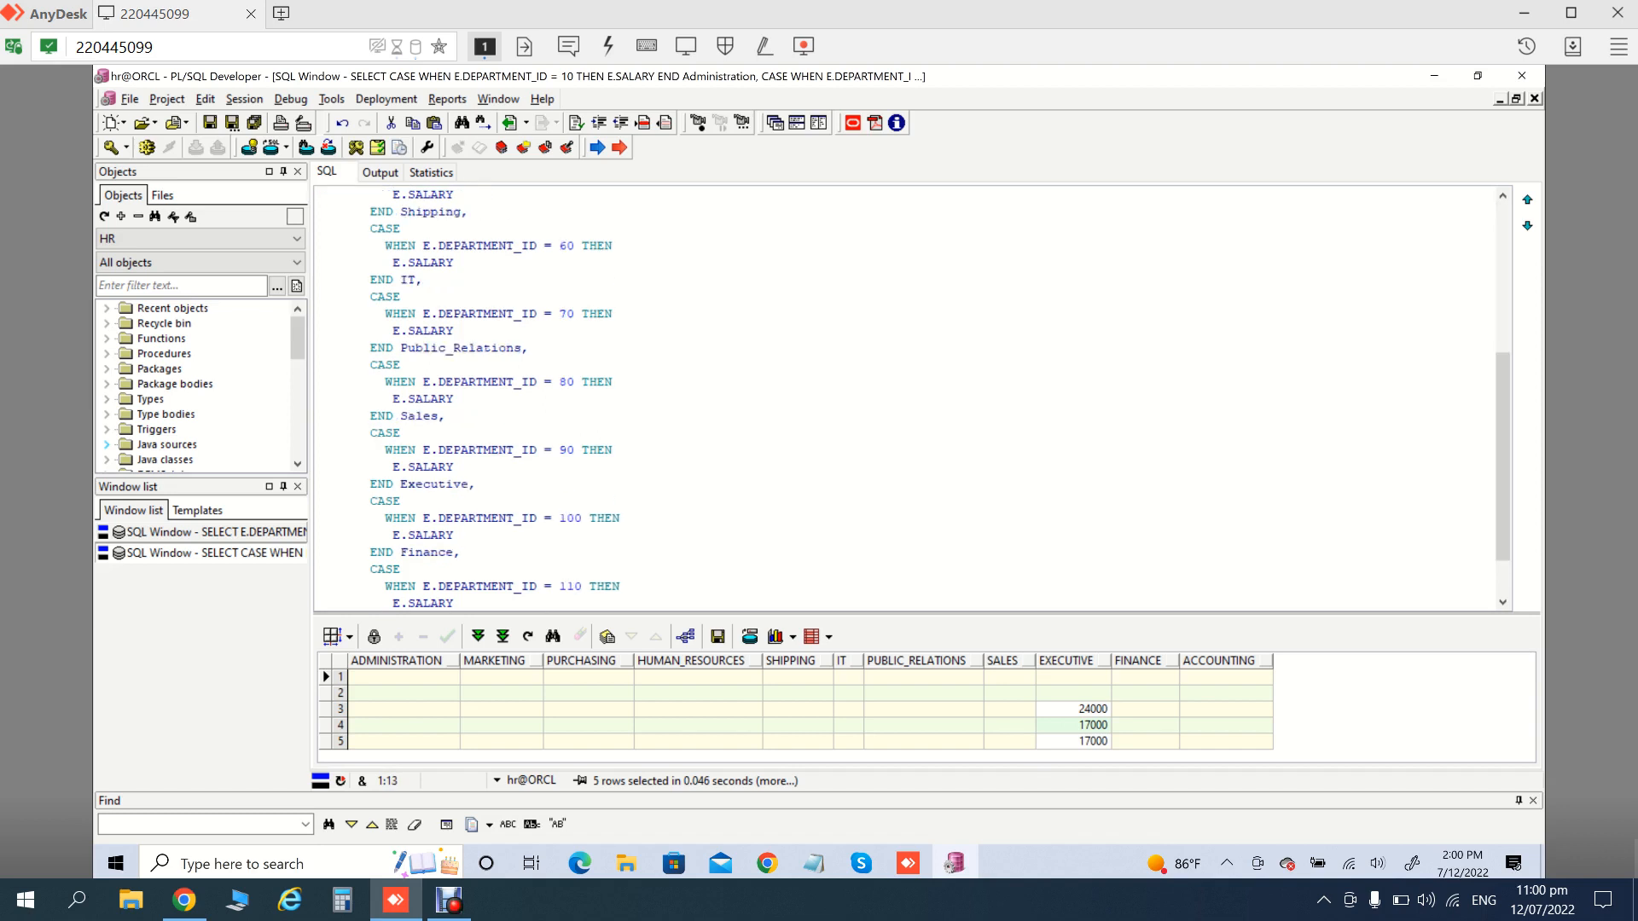
{"action": "scroll", "coordinate": [904, 397], "scroll_direction": "down", "scroll_amount": 2}
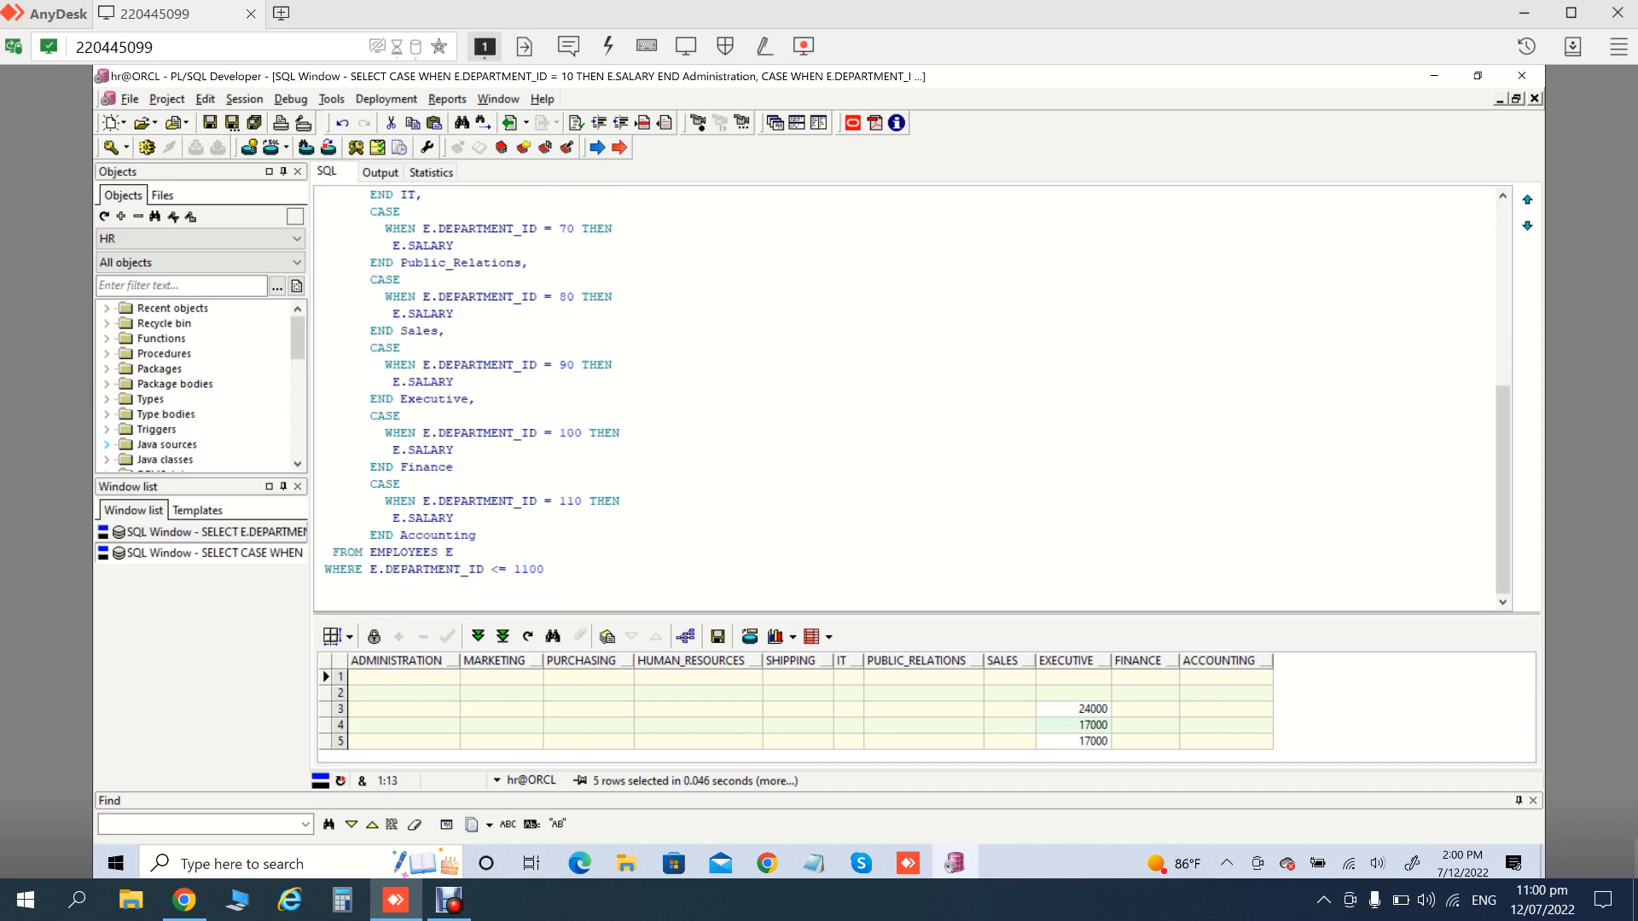
{"action": "left_click", "coordinate": [546, 569]}
{"action": "type", "text": ")"}
Make the outer query select SUM(Administration) Administration, run it, and beautify the result
{"action": "scroll", "coordinate": [913, 398], "scroll_direction": "up", "scroll_amount": 8}
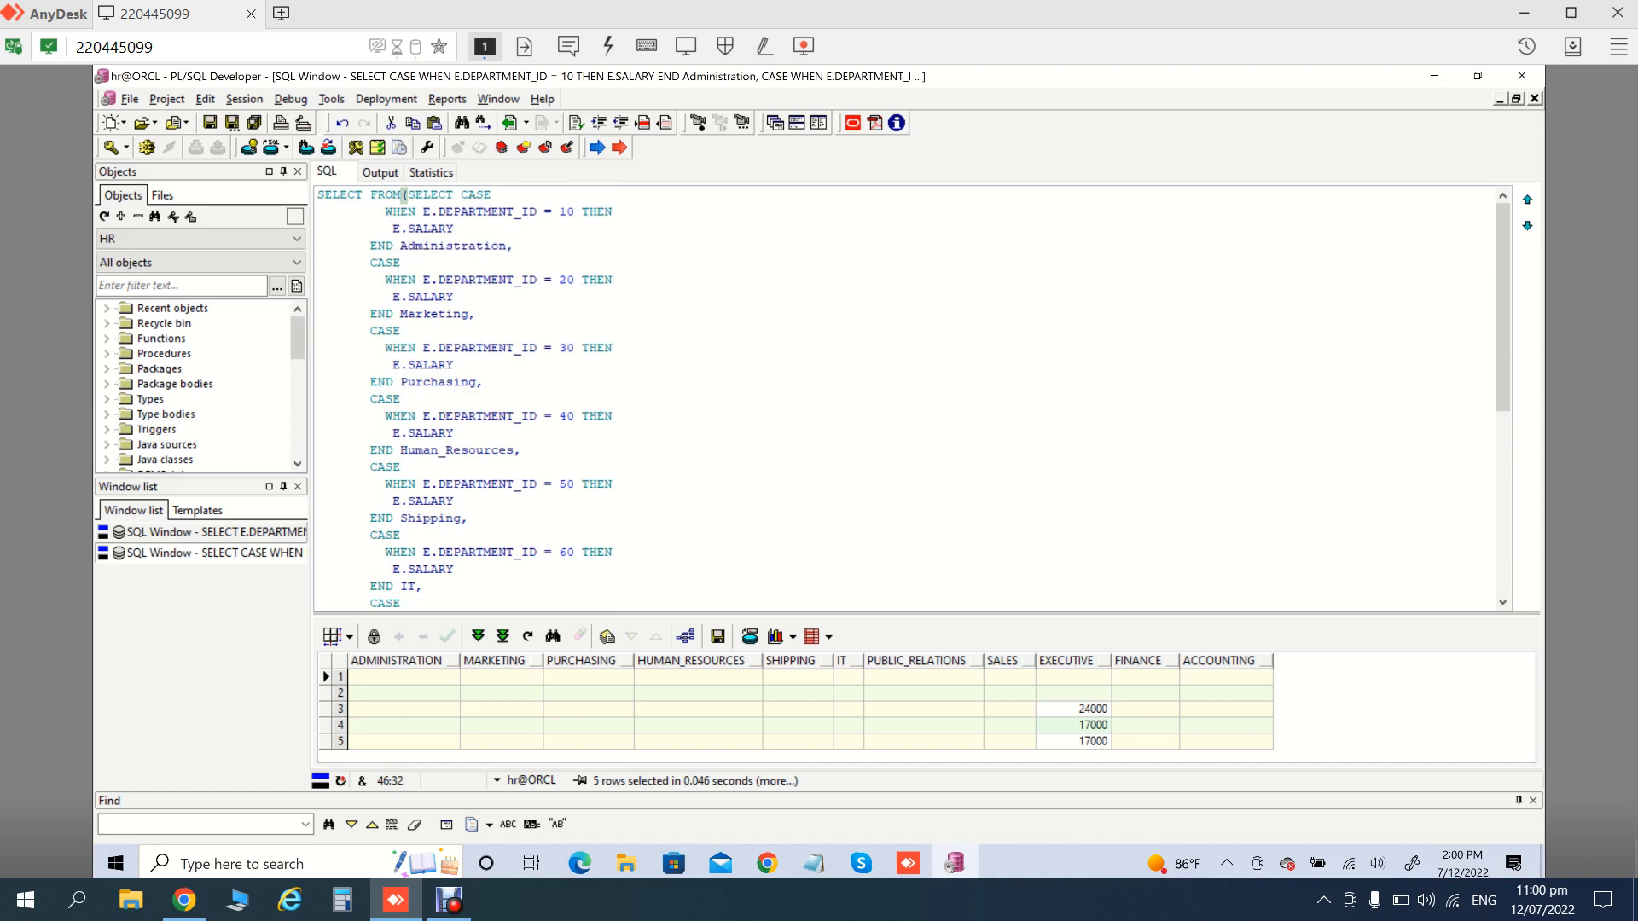
{"action": "double_click", "coordinate": [454, 247]}
{"action": "left_click", "coordinate": [364, 195]}
{"action": "type", "text": "SUM(Administration) "}
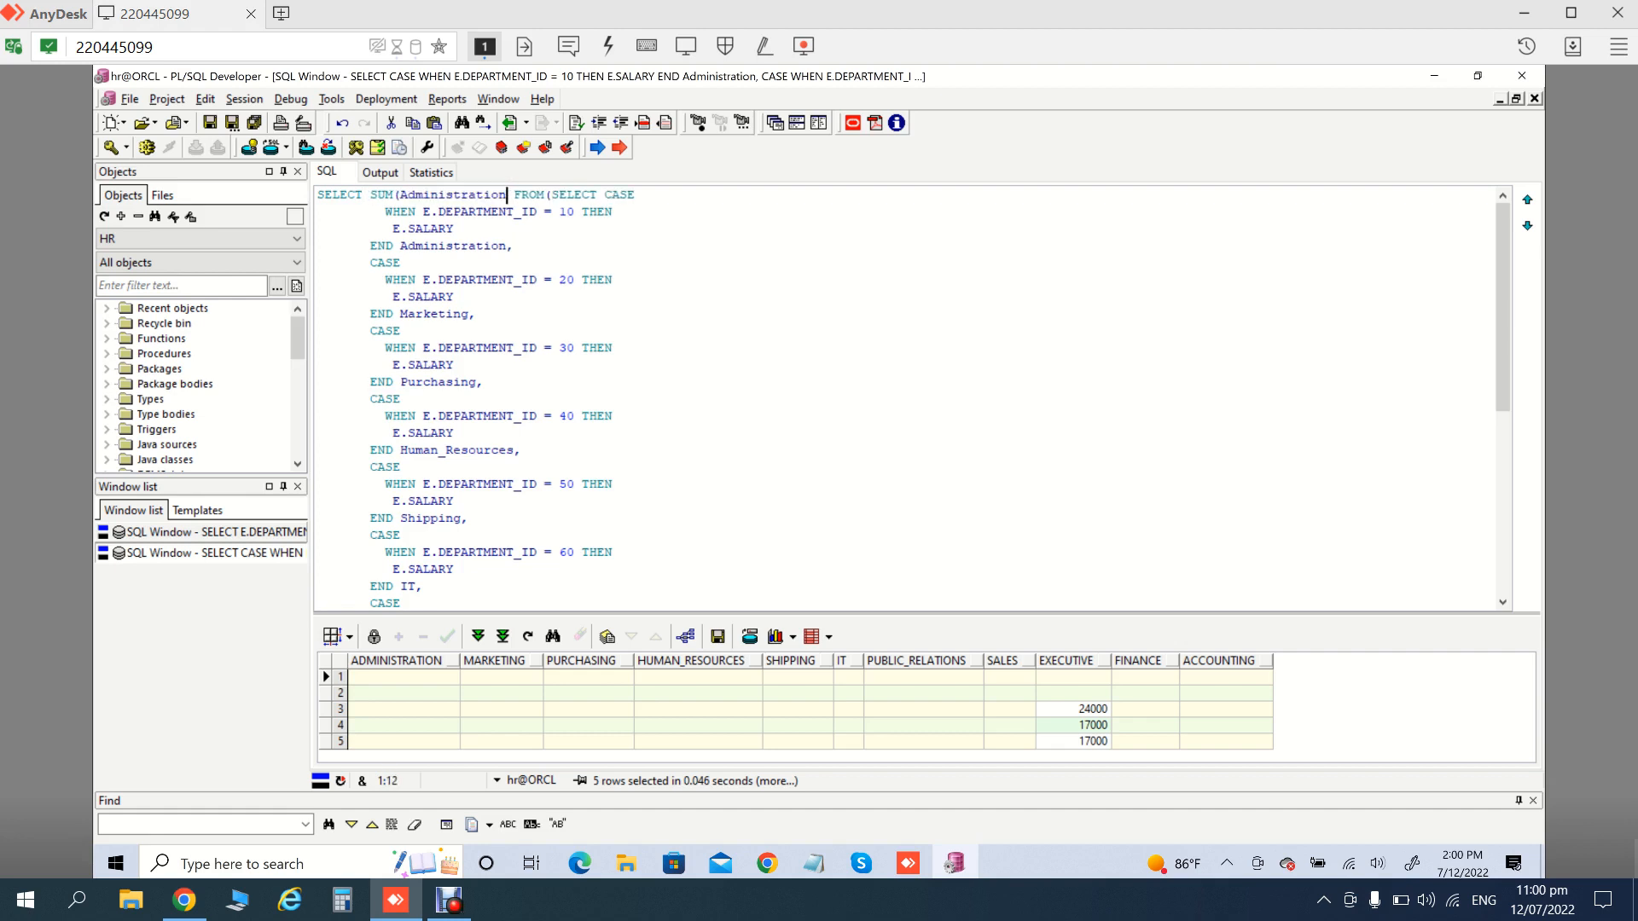
{"action": "type", "text": "Administration"}
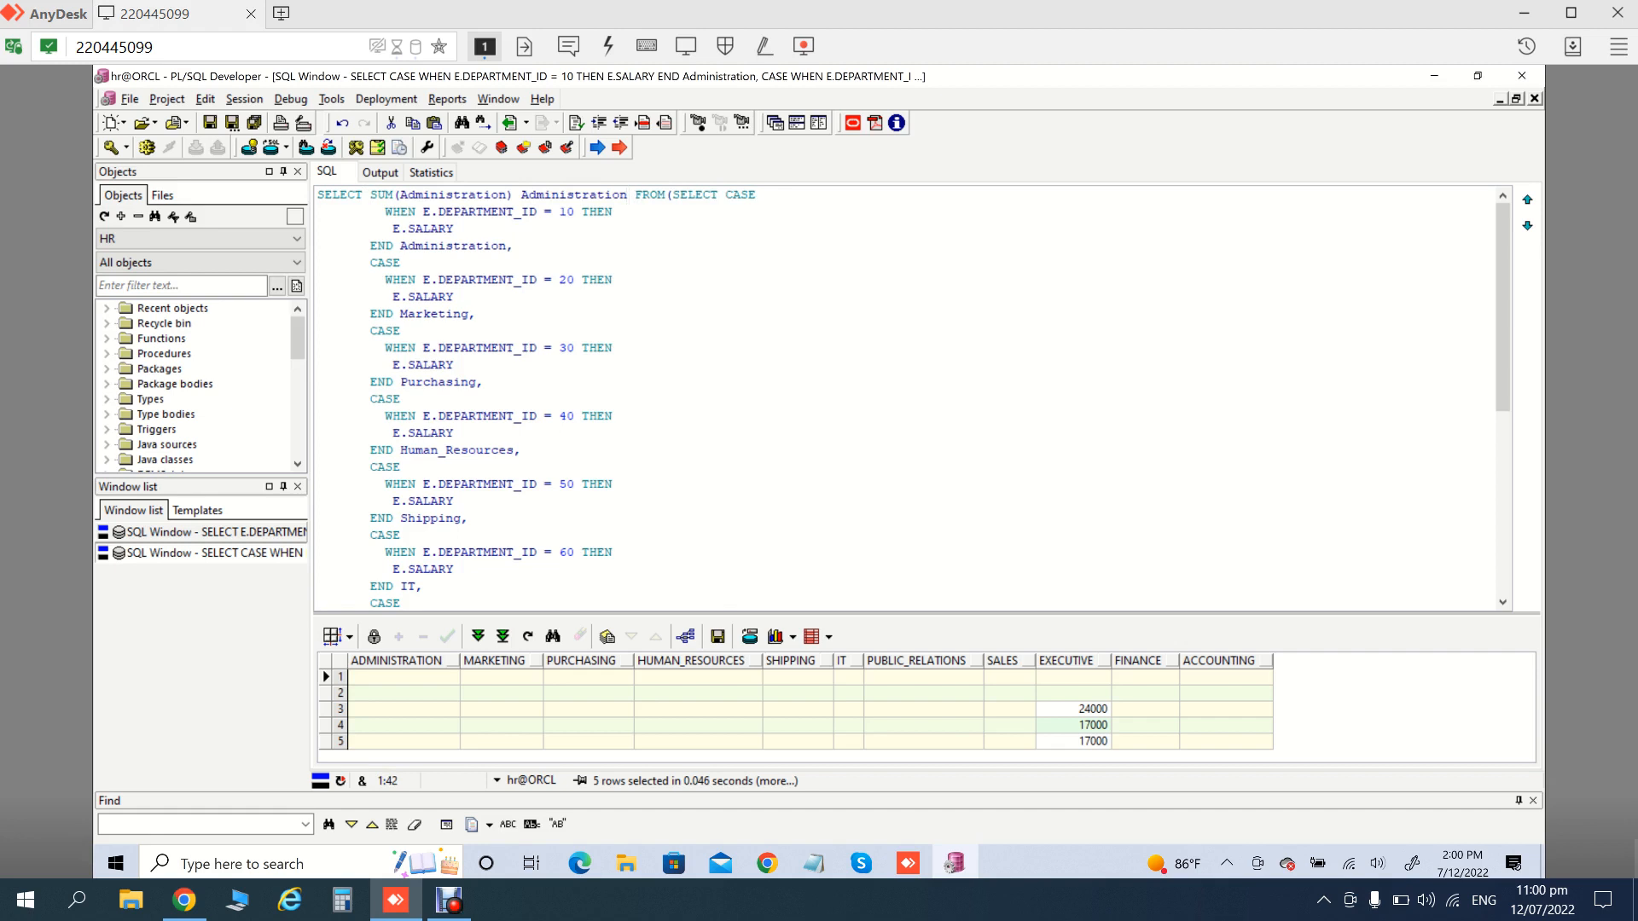
{"action": "key", "text": "F8"}
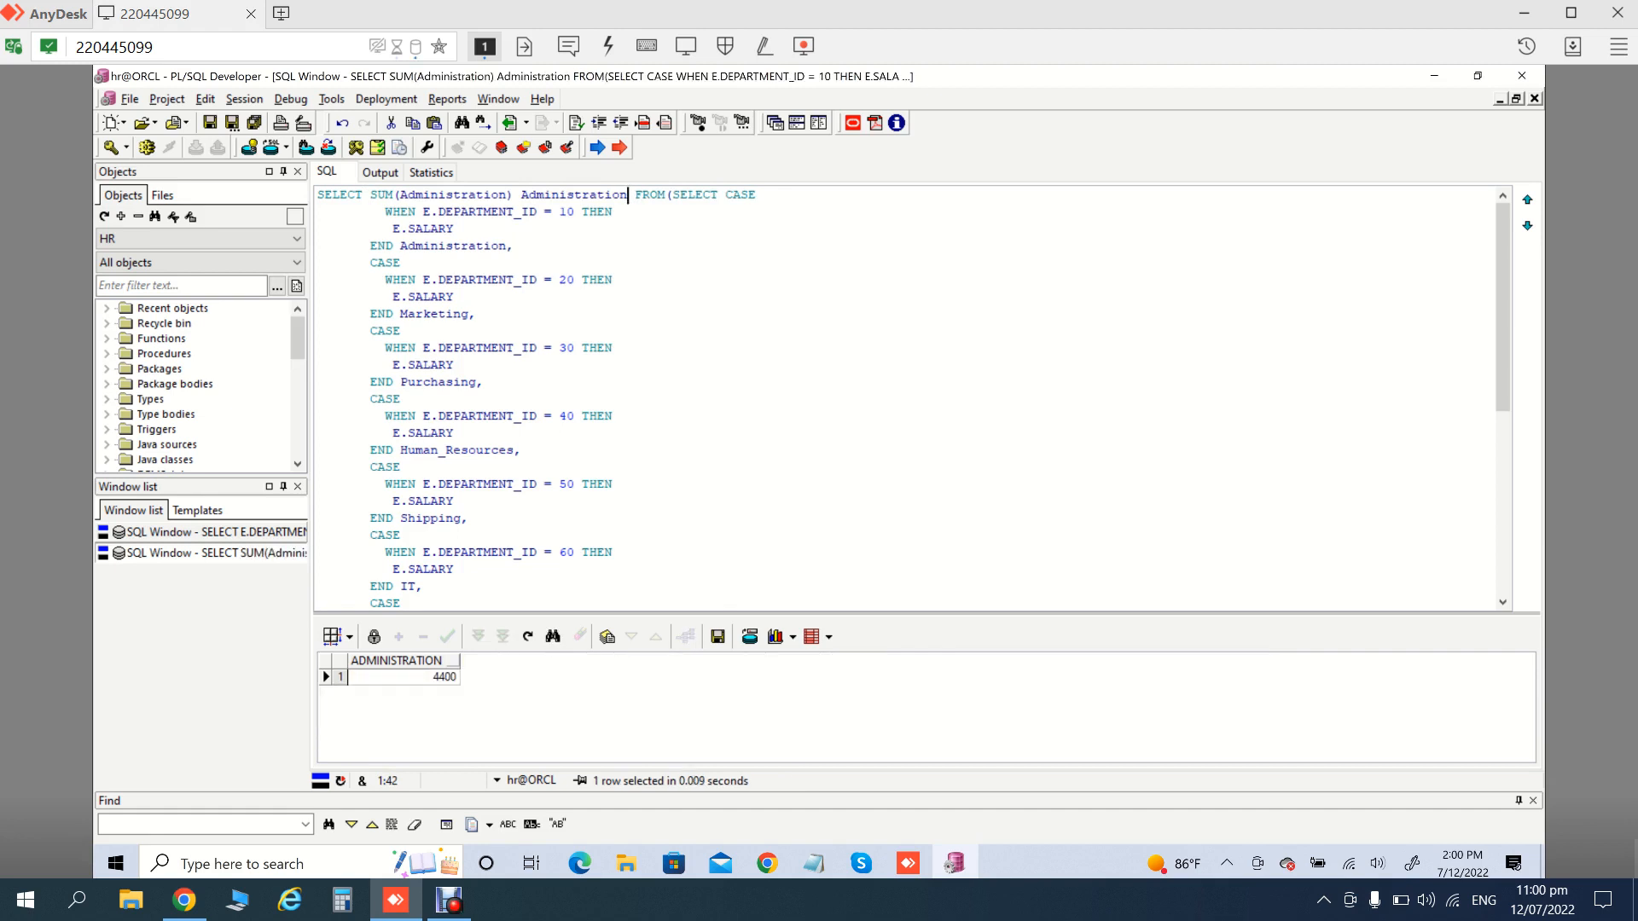
{"action": "left_click", "coordinate": [577, 122]}
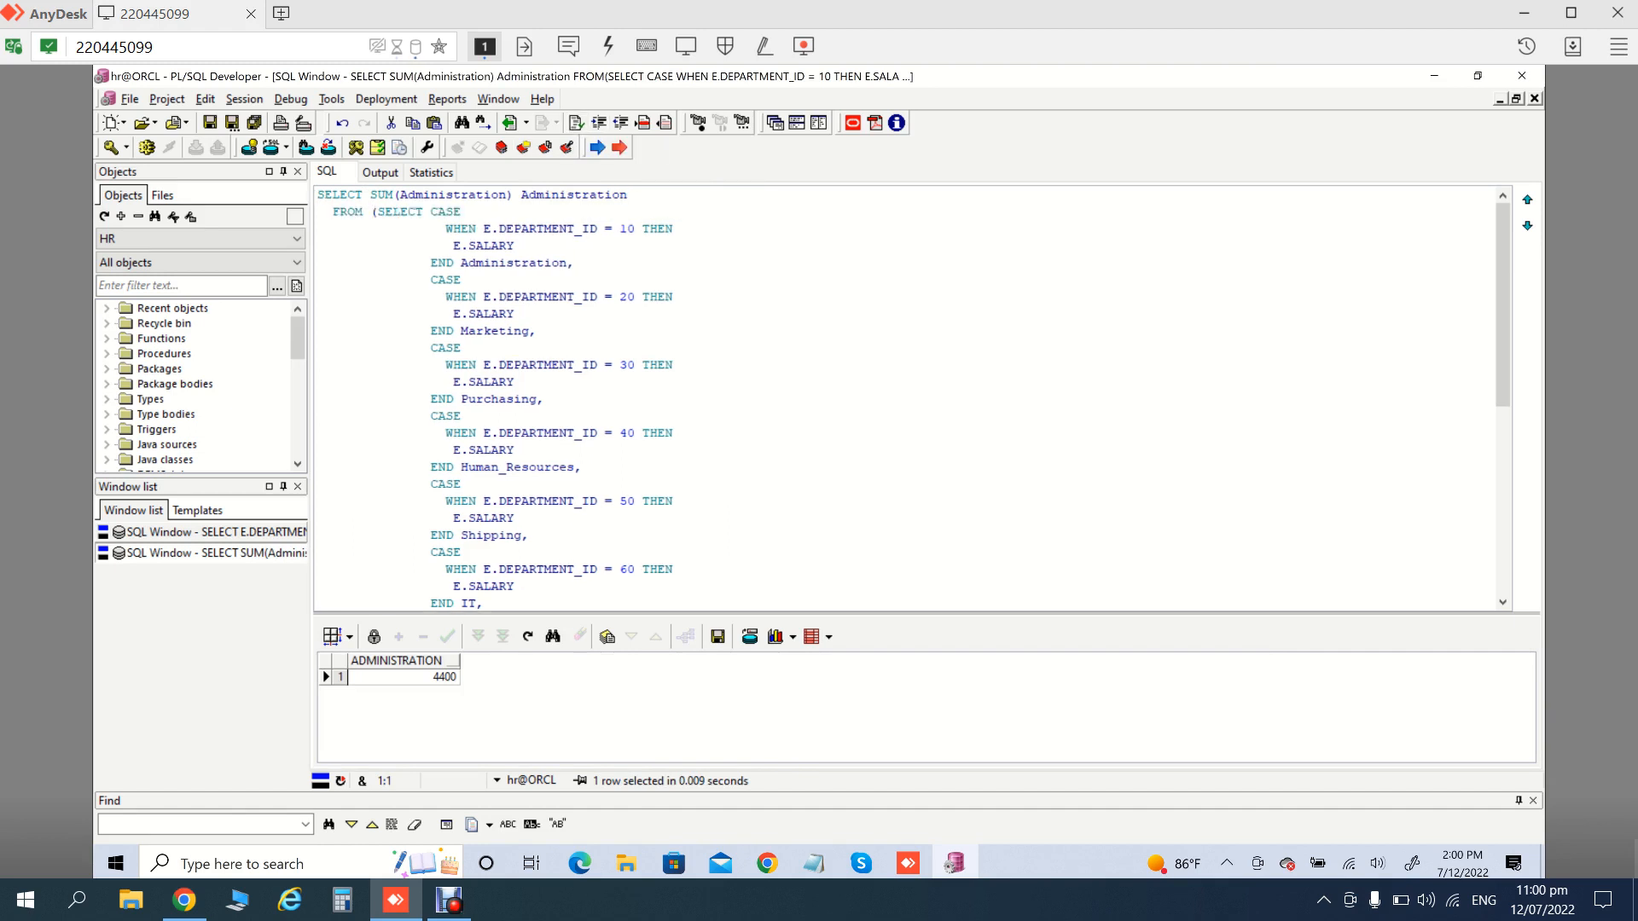
{"action": "left_click", "coordinate": [629, 196]}
Duplicate the SUM(Administration) line twice, separated by commas
{"action": "left_click_drag", "start_coordinate": [629, 196], "coordinate": [370, 195]}
{"action": "key", "text": "ctrl+c"}
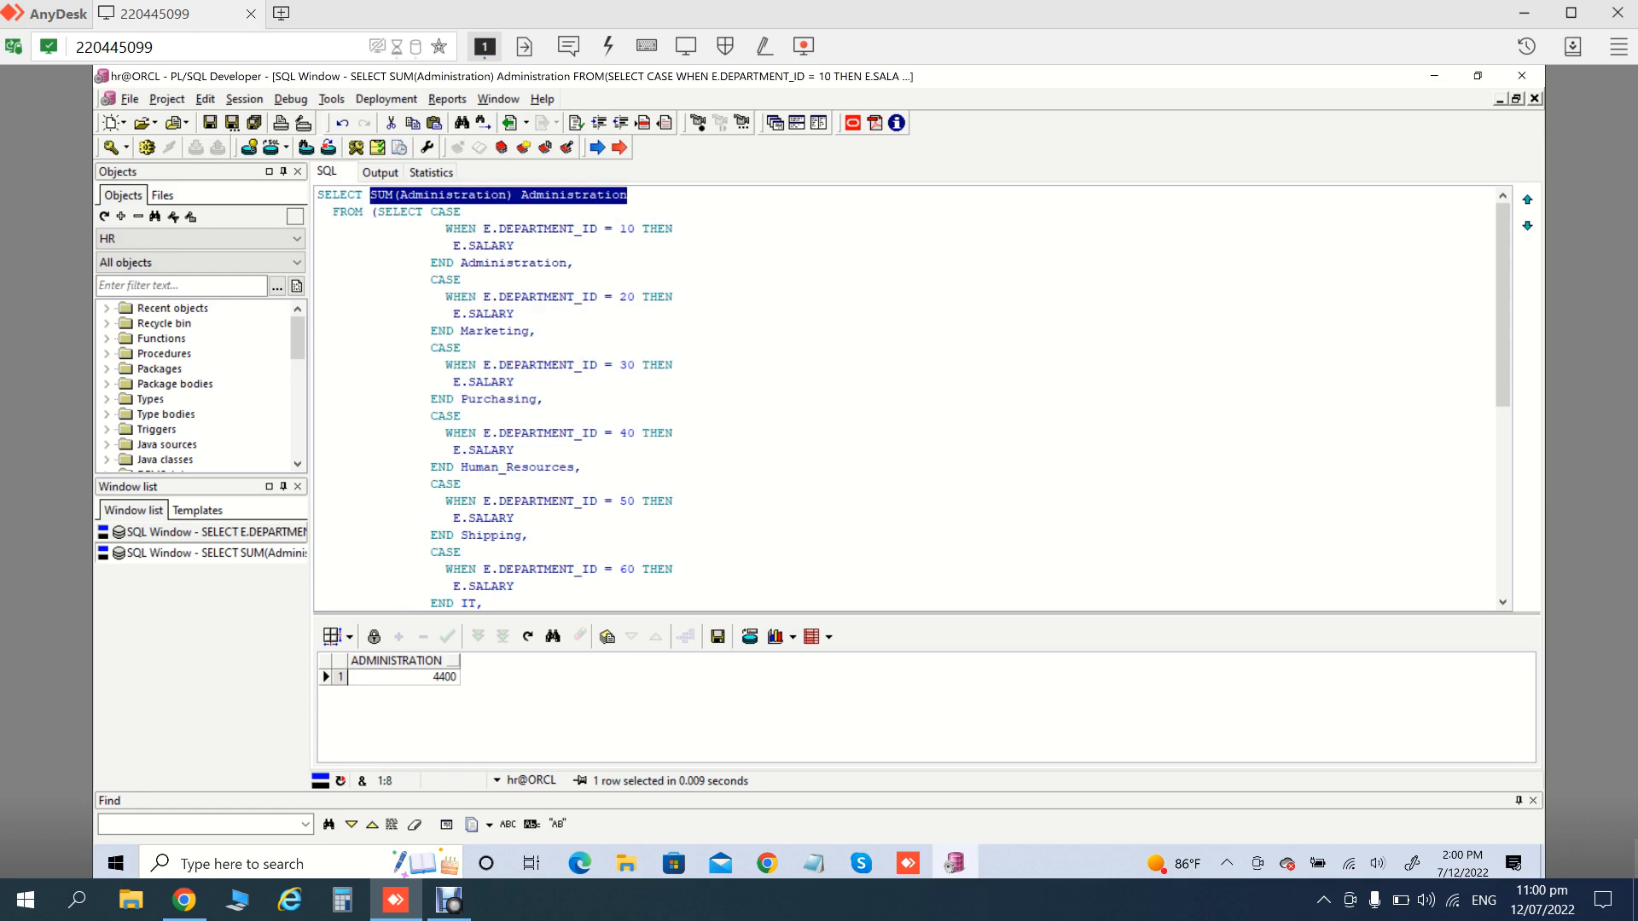
{"action": "left_click", "coordinate": [629, 195]}
{"action": "type", "text": ","}
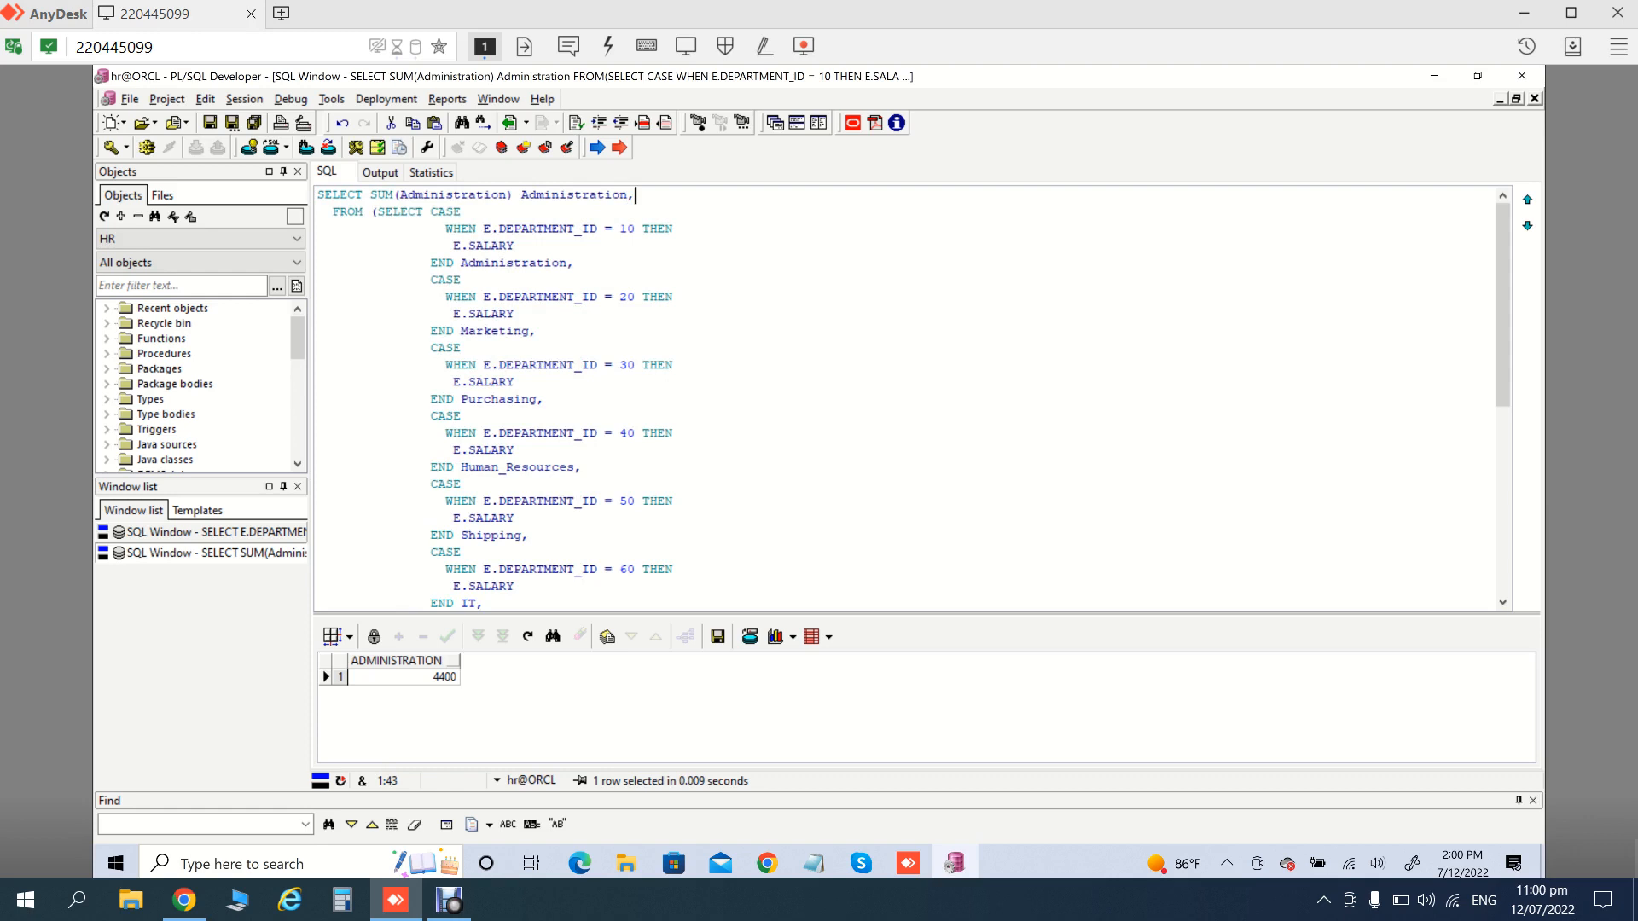
{"action": "key", "text": "Return"}
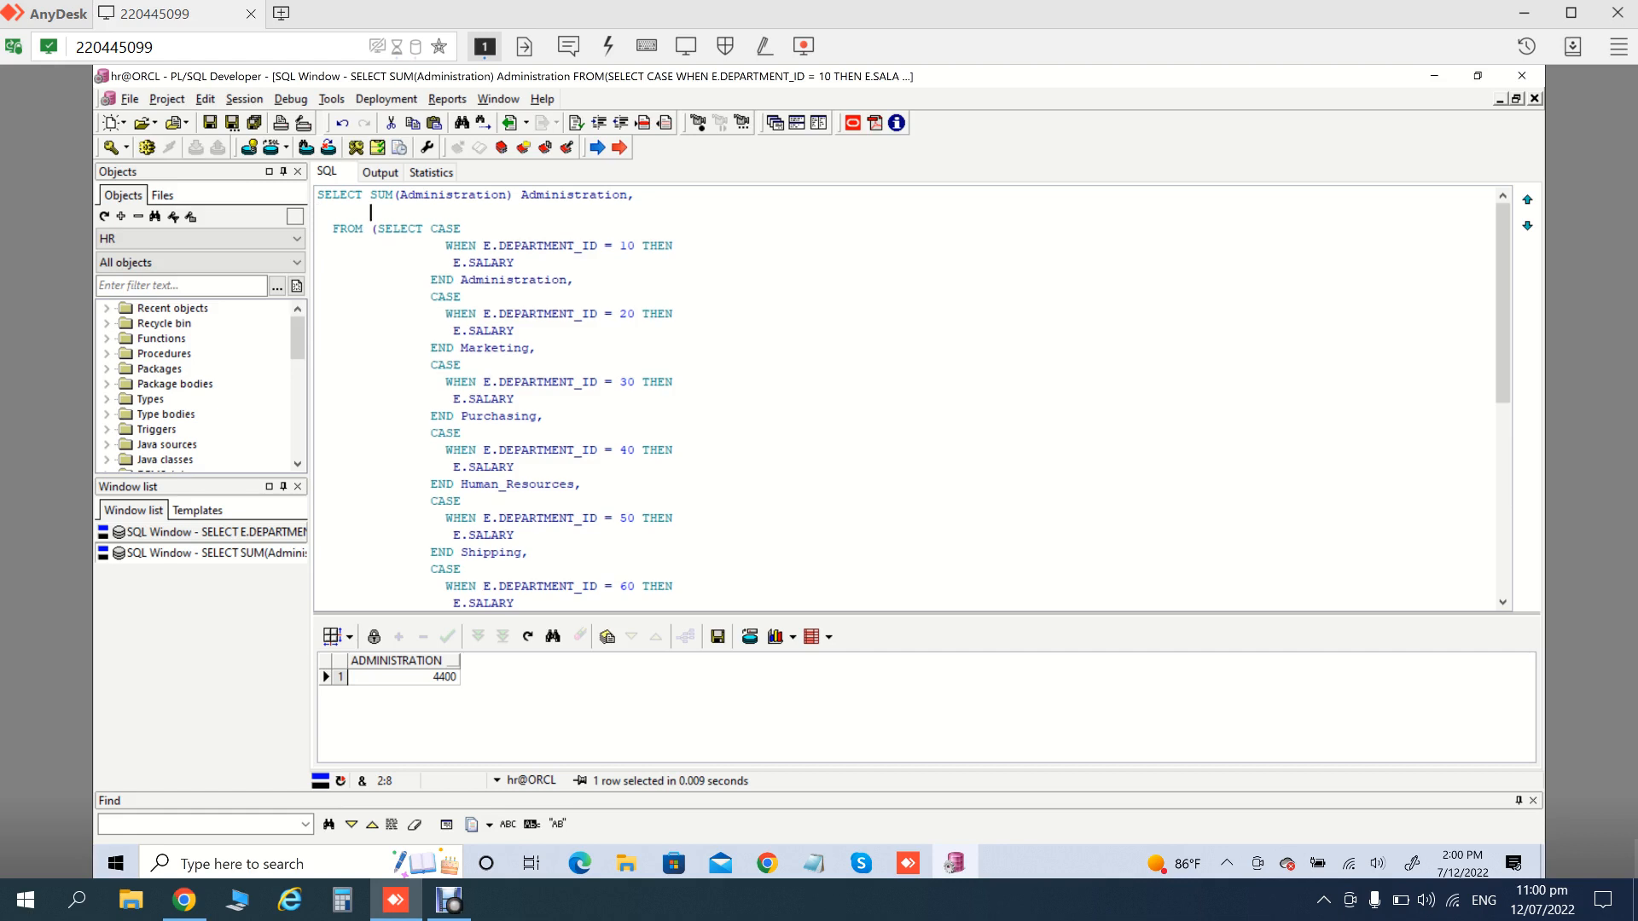
{"action": "type", "text": "SUM(Administration) Administration,"}
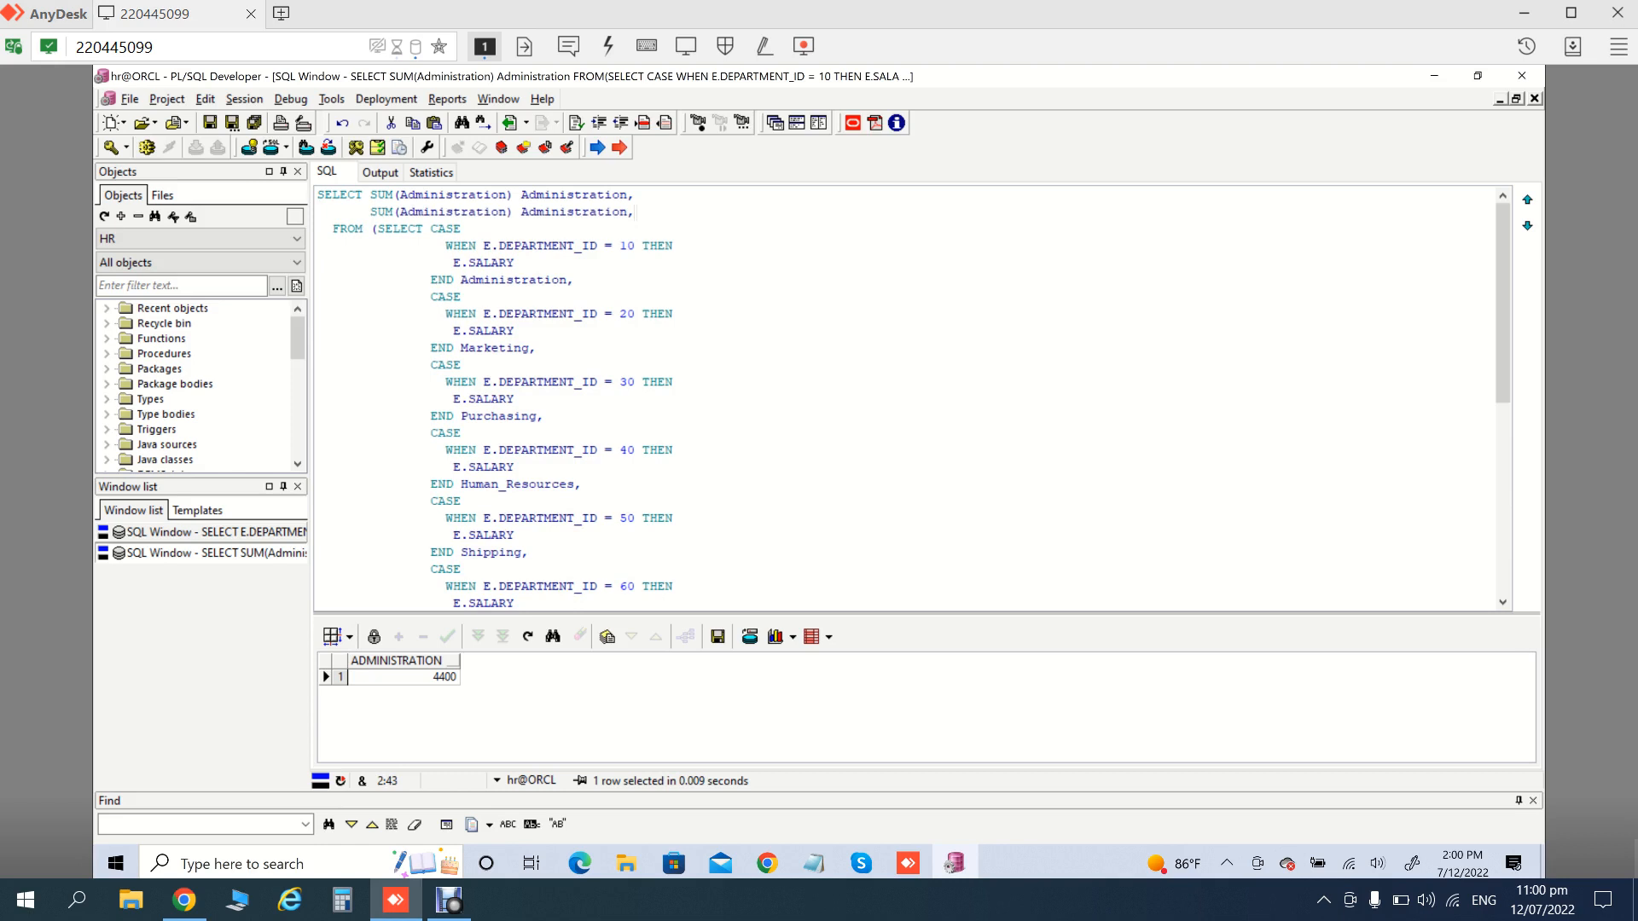
{"action": "key", "text": "Return"}
{"action": "key", "text": "ctrl+v"}
Change the second total line to SUM(Marketing) Marketing
{"action": "double_click", "coordinate": [517, 349]}
{"action": "double_click", "coordinate": [494, 365]}
{"action": "key", "text": "ctrl+c"}
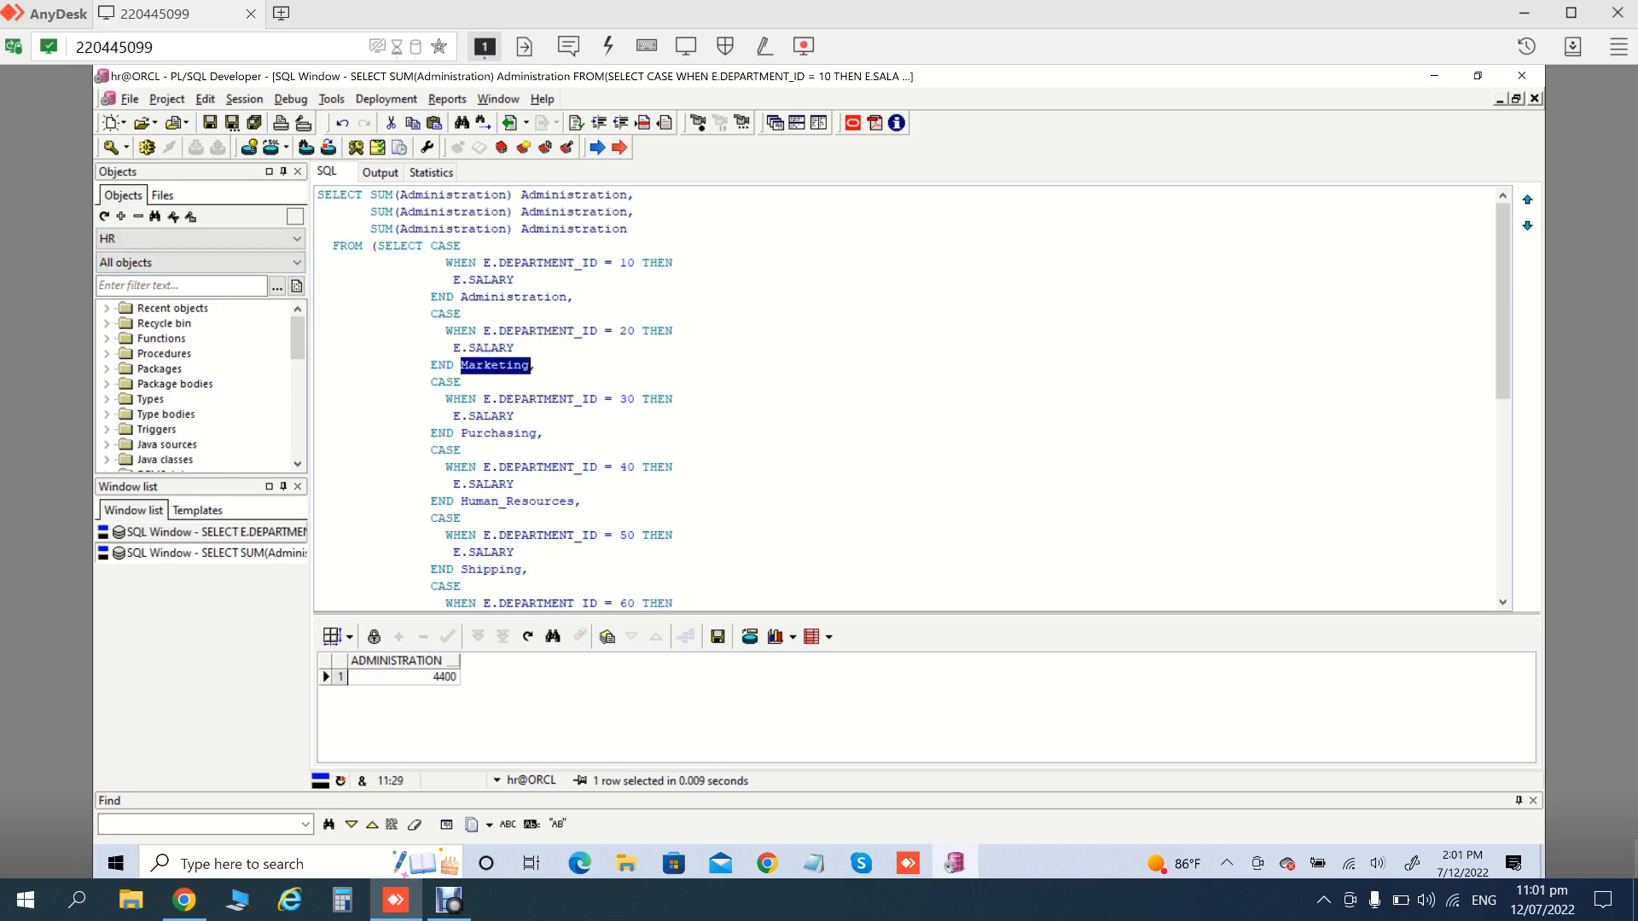
{"action": "double_click", "coordinate": [454, 196]}
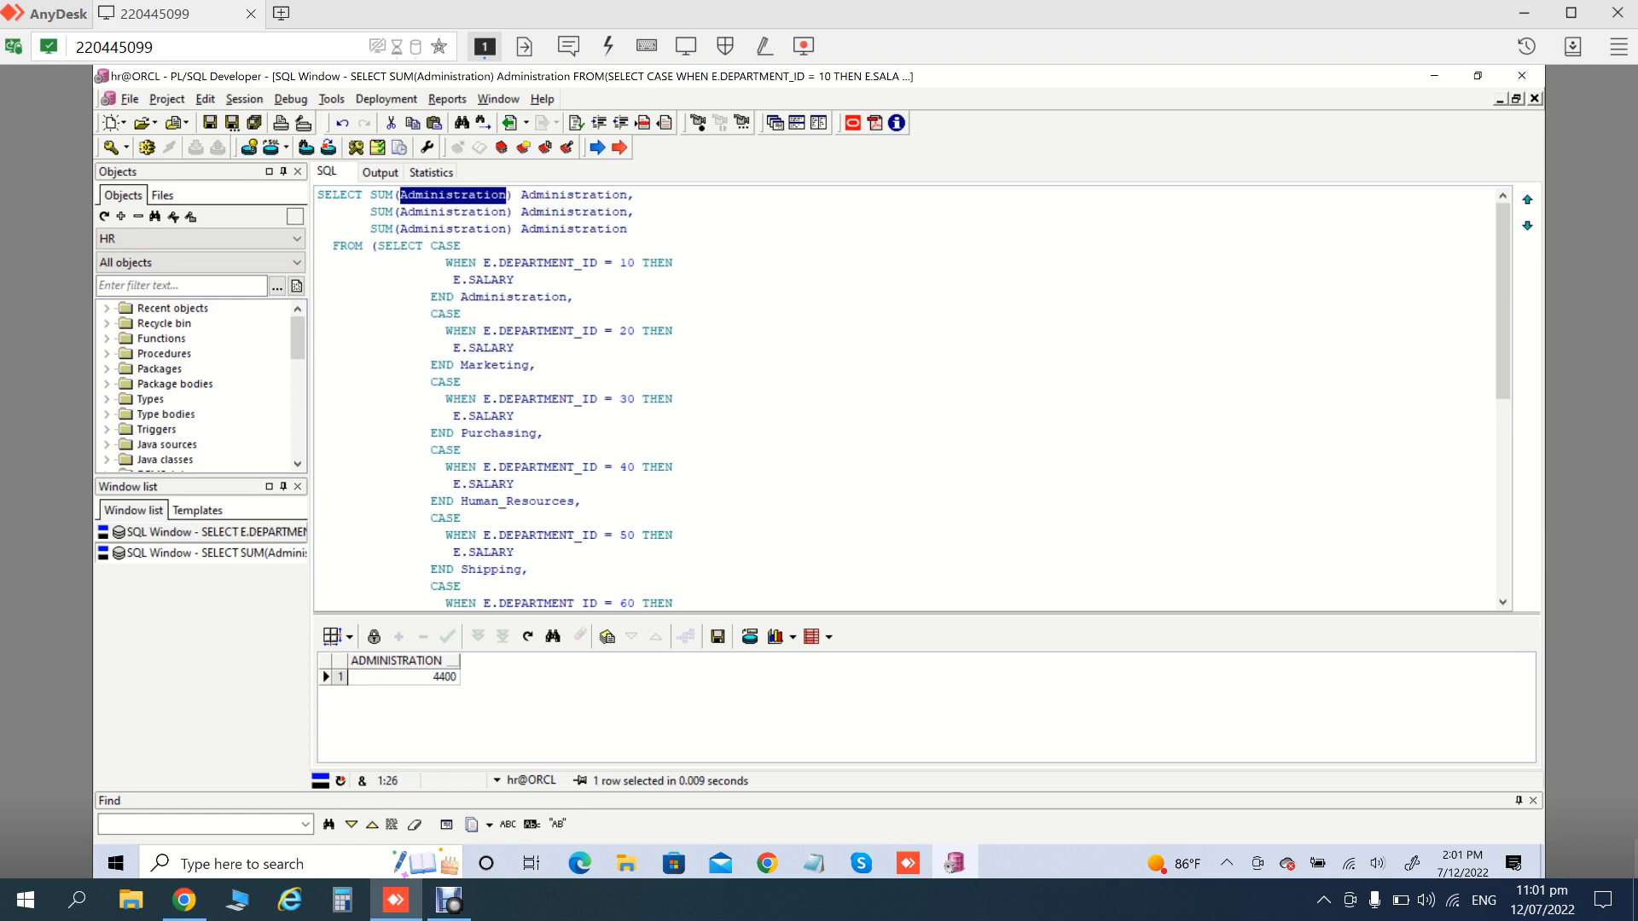
{"action": "double_click", "coordinate": [454, 212]}
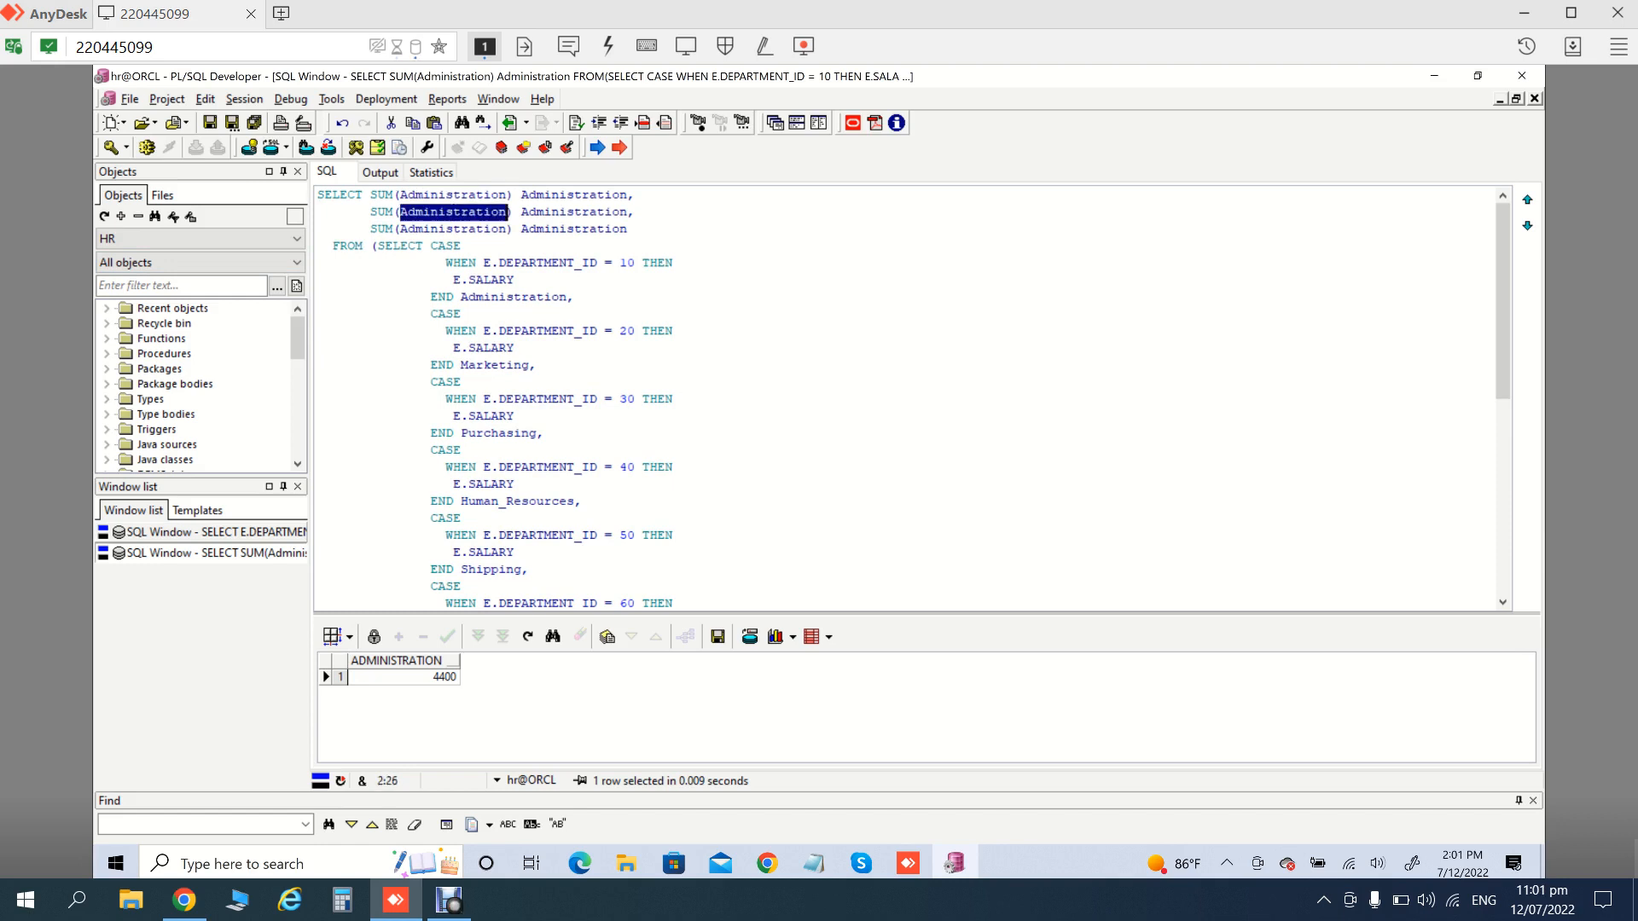
{"action": "key", "text": "ctrl+v"}
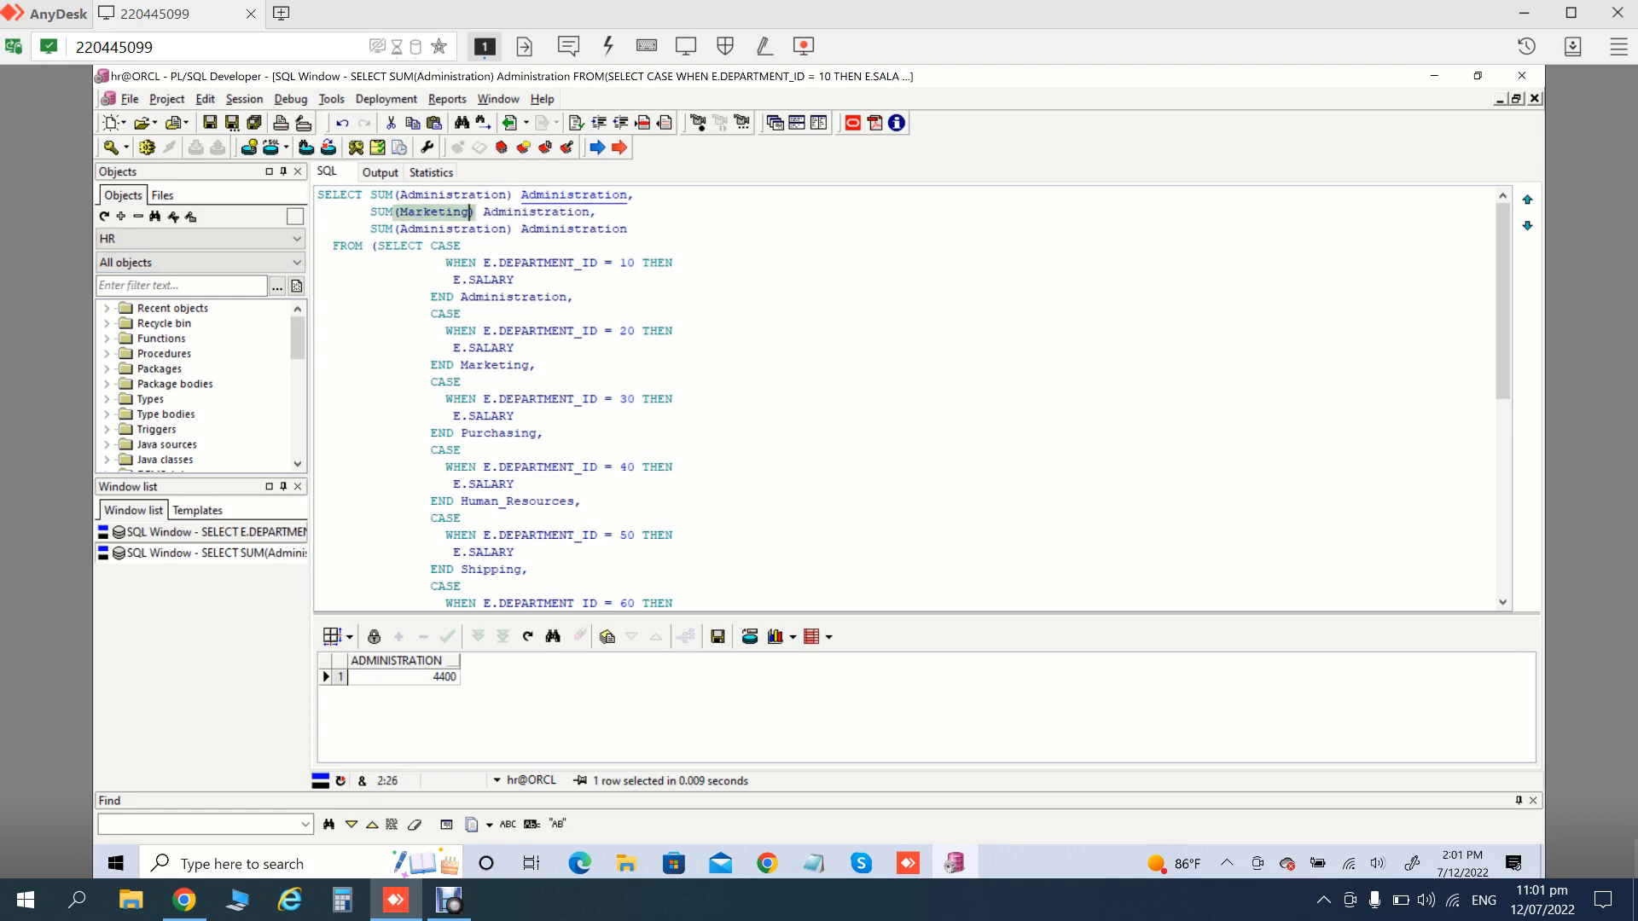
{"action": "double_click", "coordinate": [537, 212]}
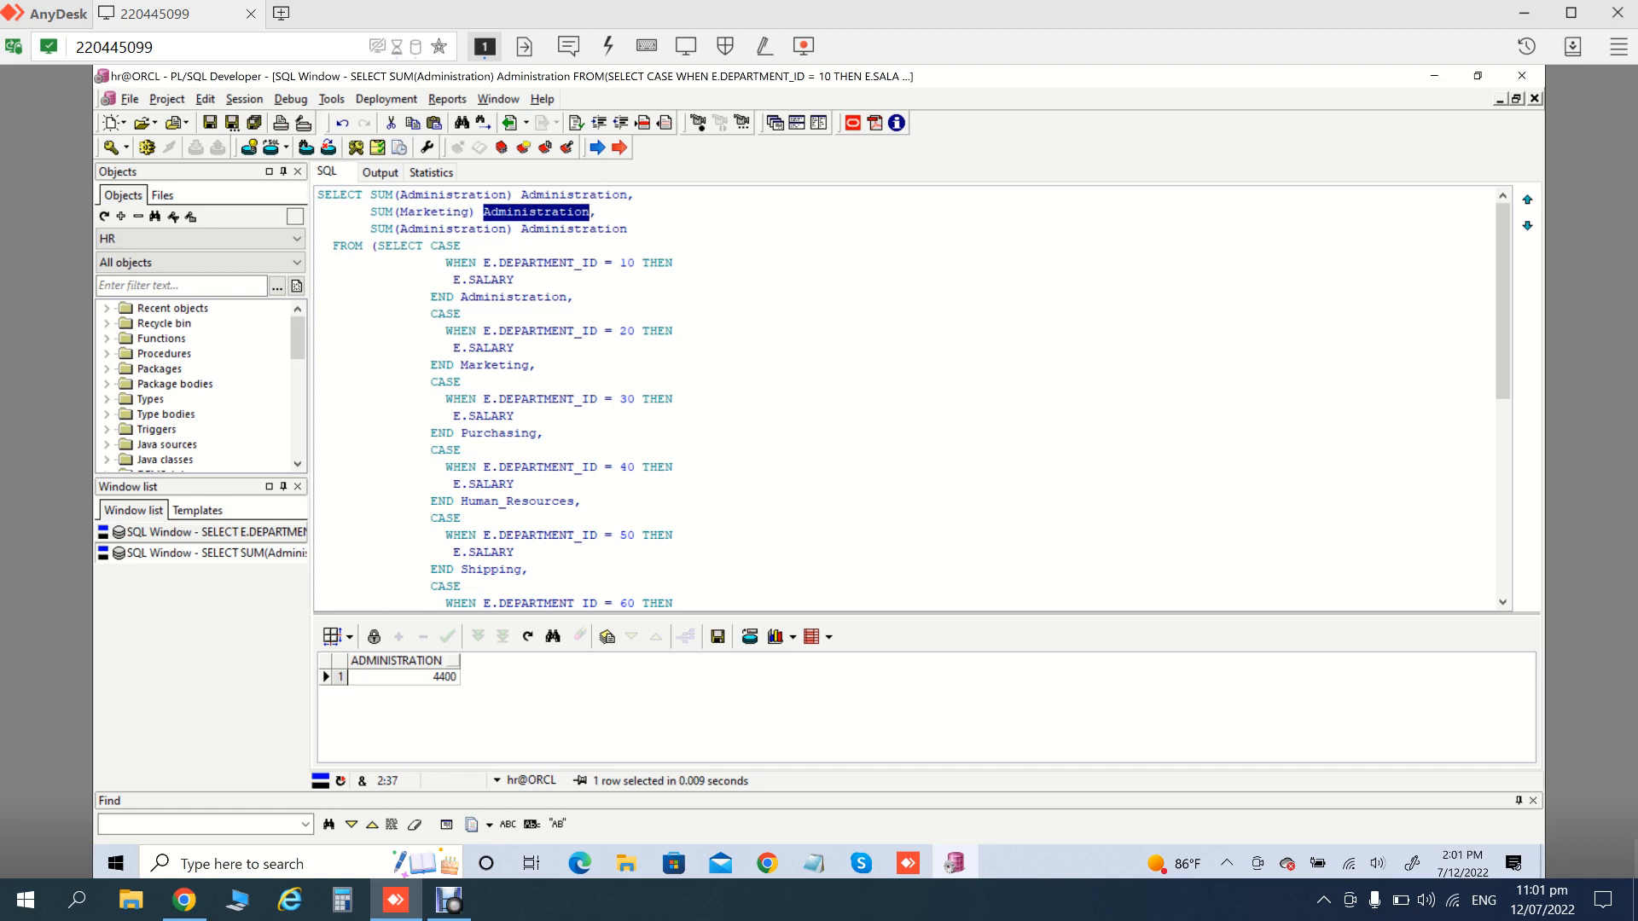
{"action": "key", "text": "ctrl+v"}
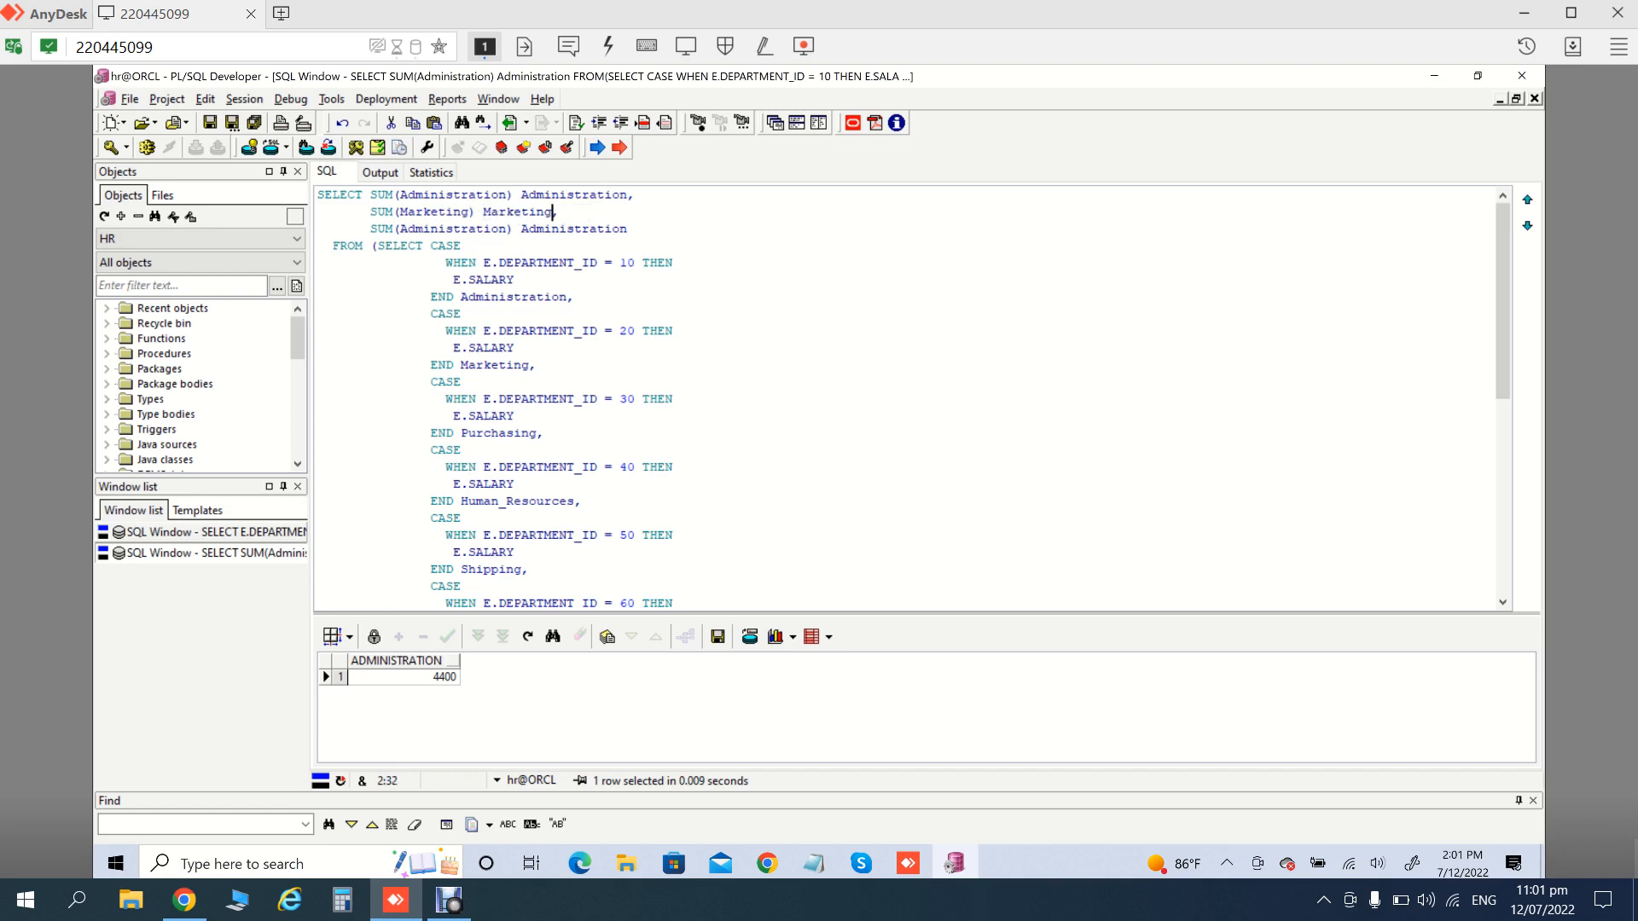
Change the third total to SUM(Purchasing) Purchasing and run, giving 4400, 19000 and 24900
{"action": "double_click", "coordinate": [499, 434]}
{"action": "key", "text": "ctrl+c"}
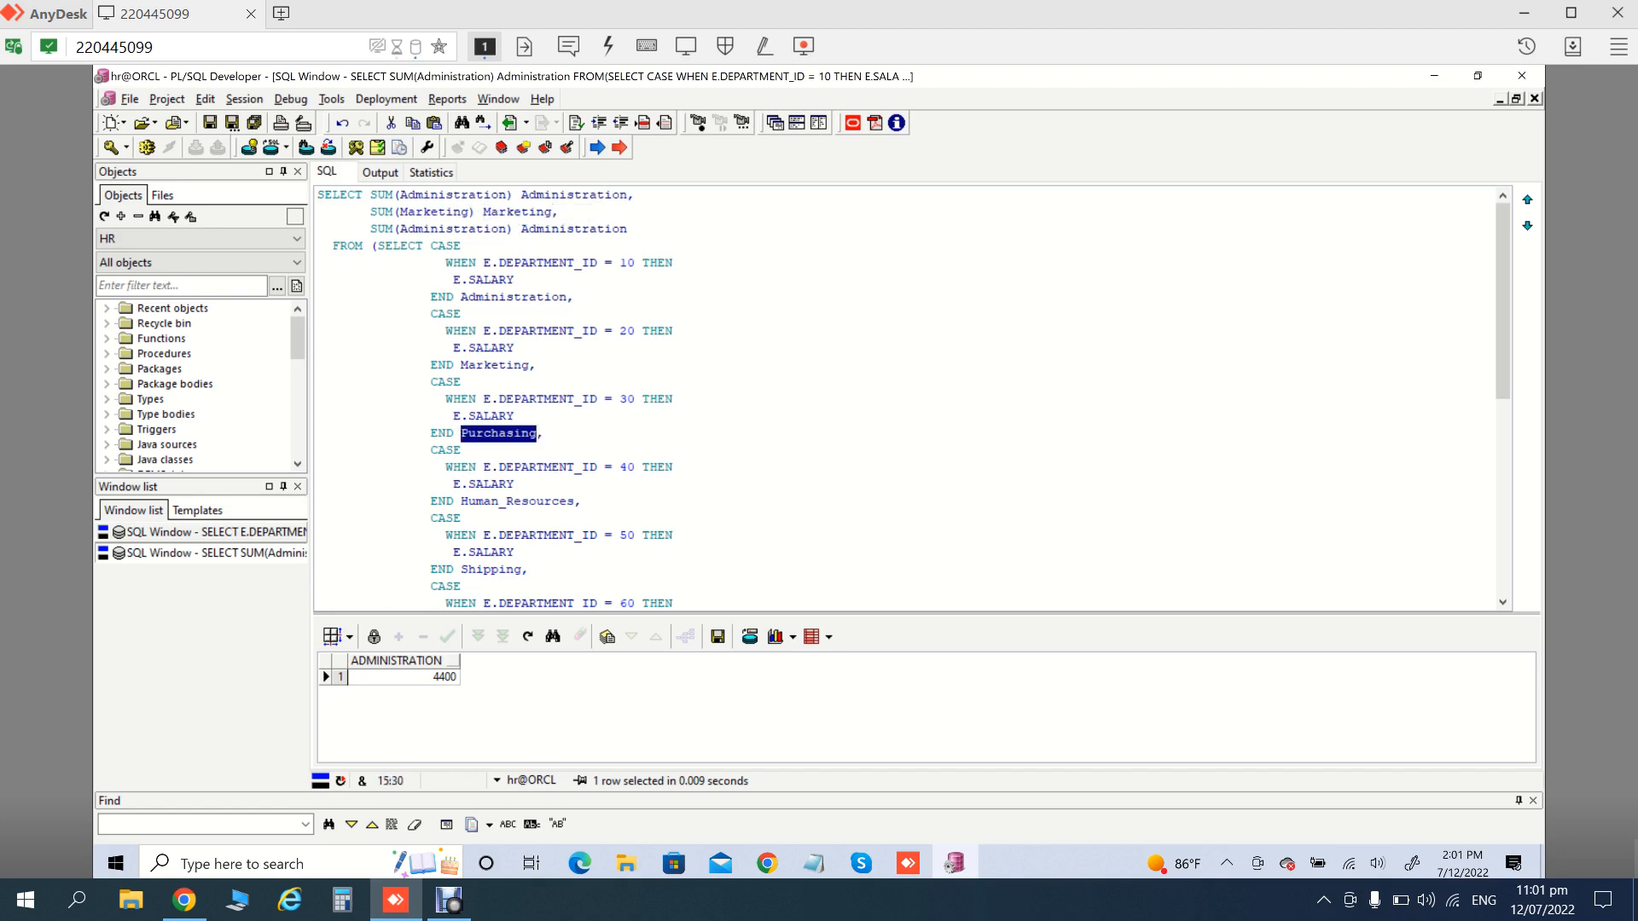
{"action": "left_click", "coordinate": [439, 228]}
{"action": "double_click", "coordinate": [439, 229]}
{"action": "key", "text": "ctrl+v"}
{"action": "left_click", "coordinate": [583, 229]}
{"action": "key", "text": "ctrl+v"}
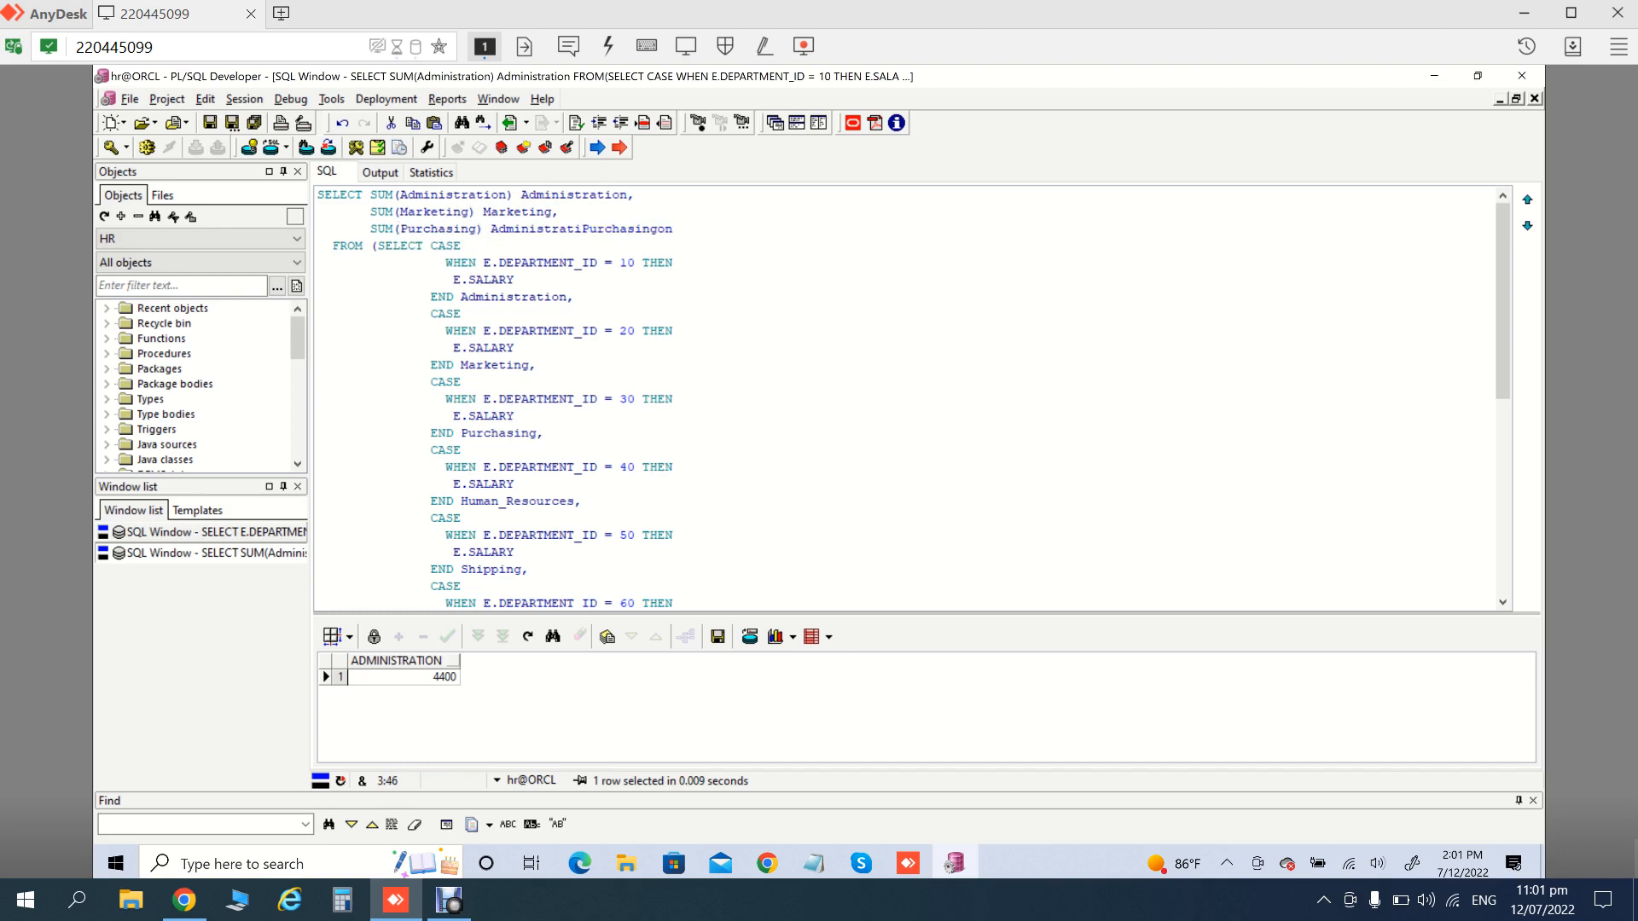
{"action": "double_click", "coordinate": [658, 229]}
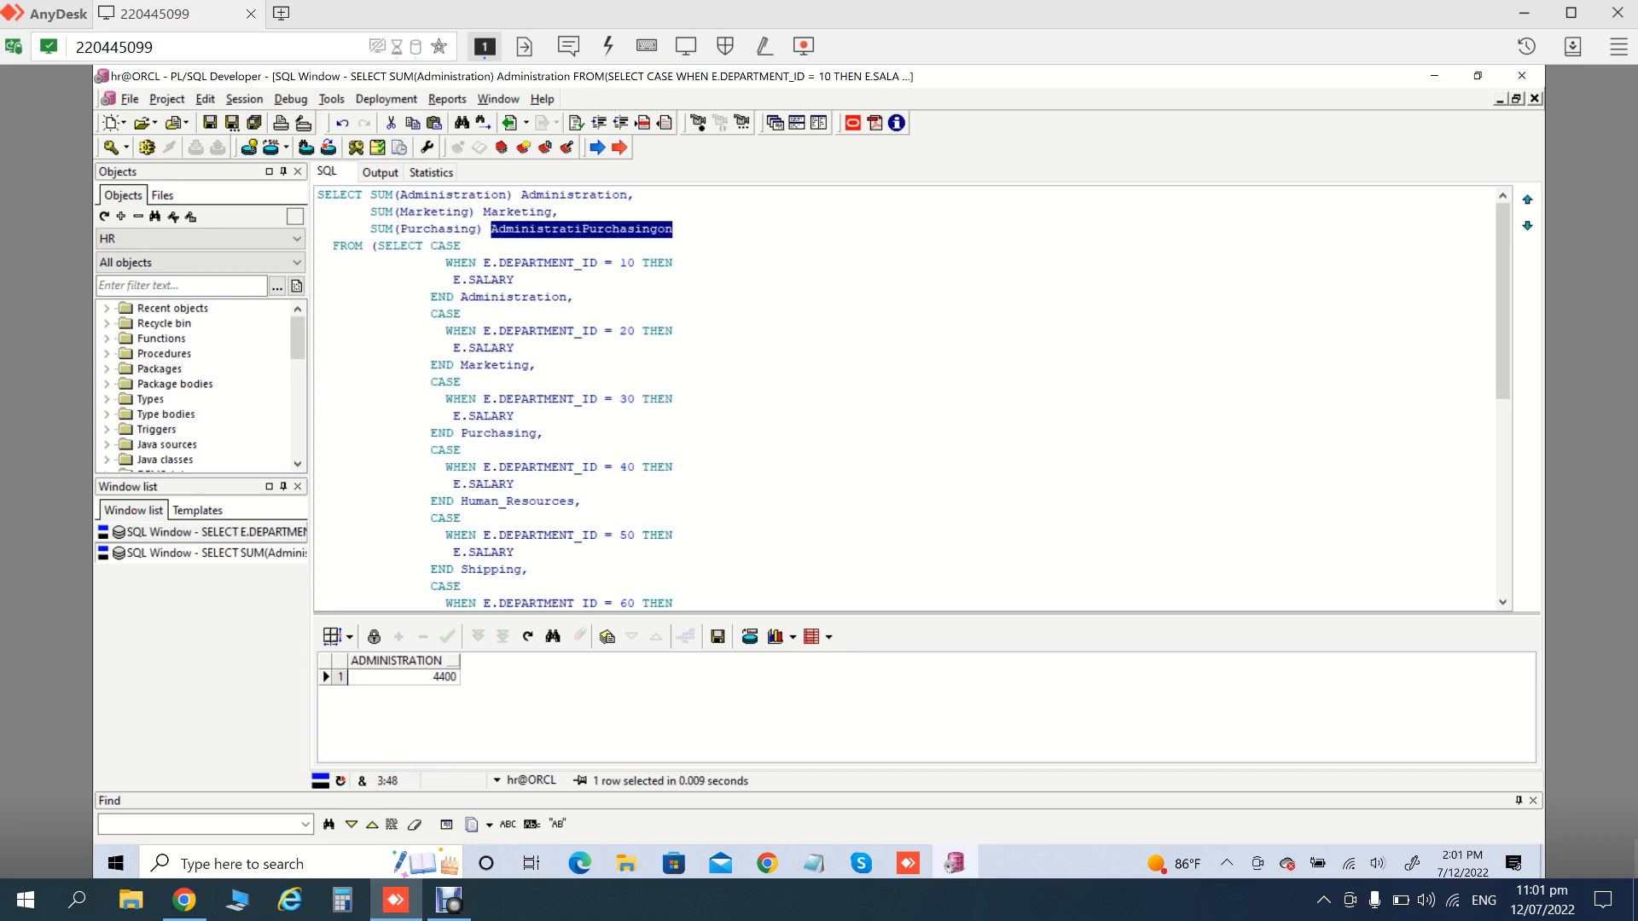
{"action": "key", "text": "ctrl+v"}
{"action": "key", "text": "F8"}
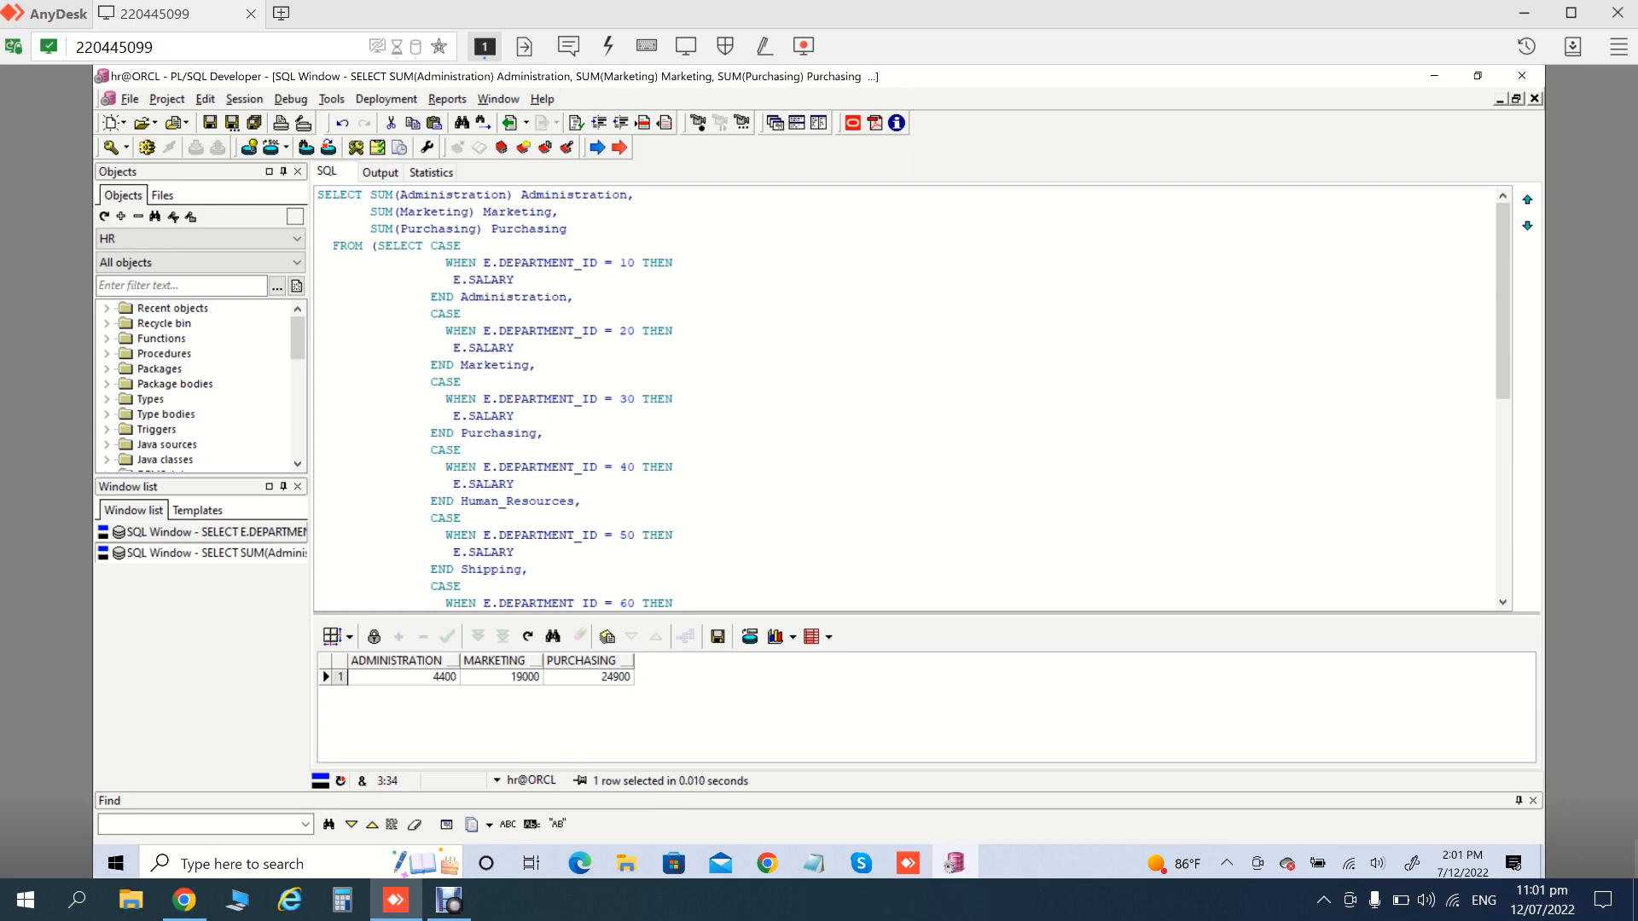
Duplicate the SUM(Purchasing) total line four times, correcting the stray period to a comma
{"action": "key", "text": "shift+Home"}
{"action": "key", "text": "ctrl+c"}
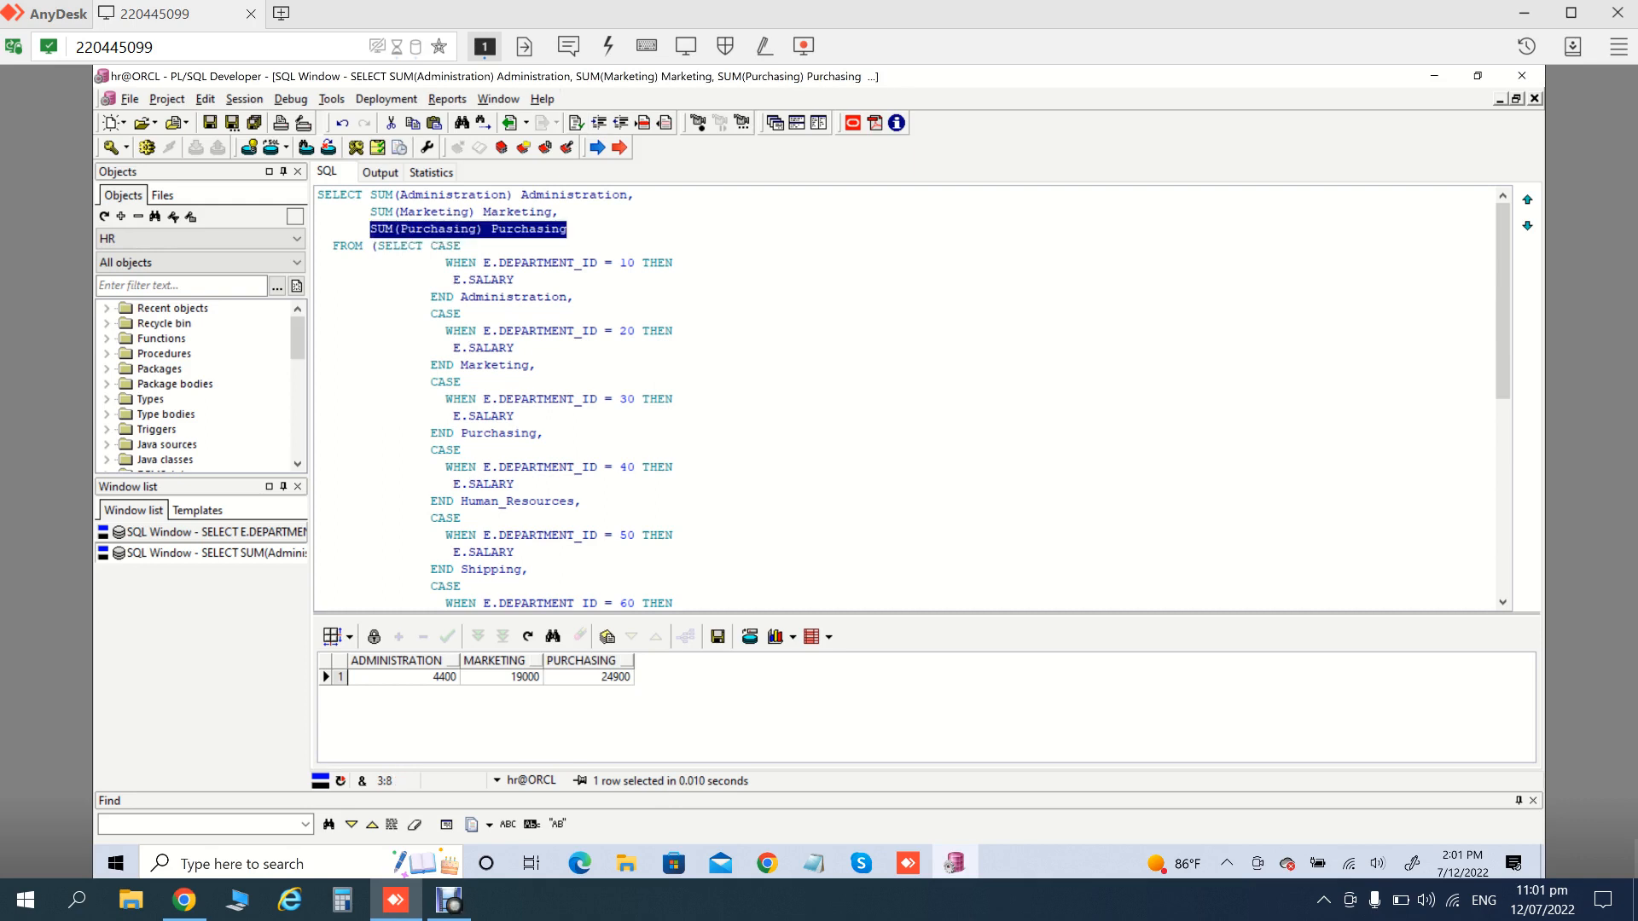
{"action": "key", "text": "End"}
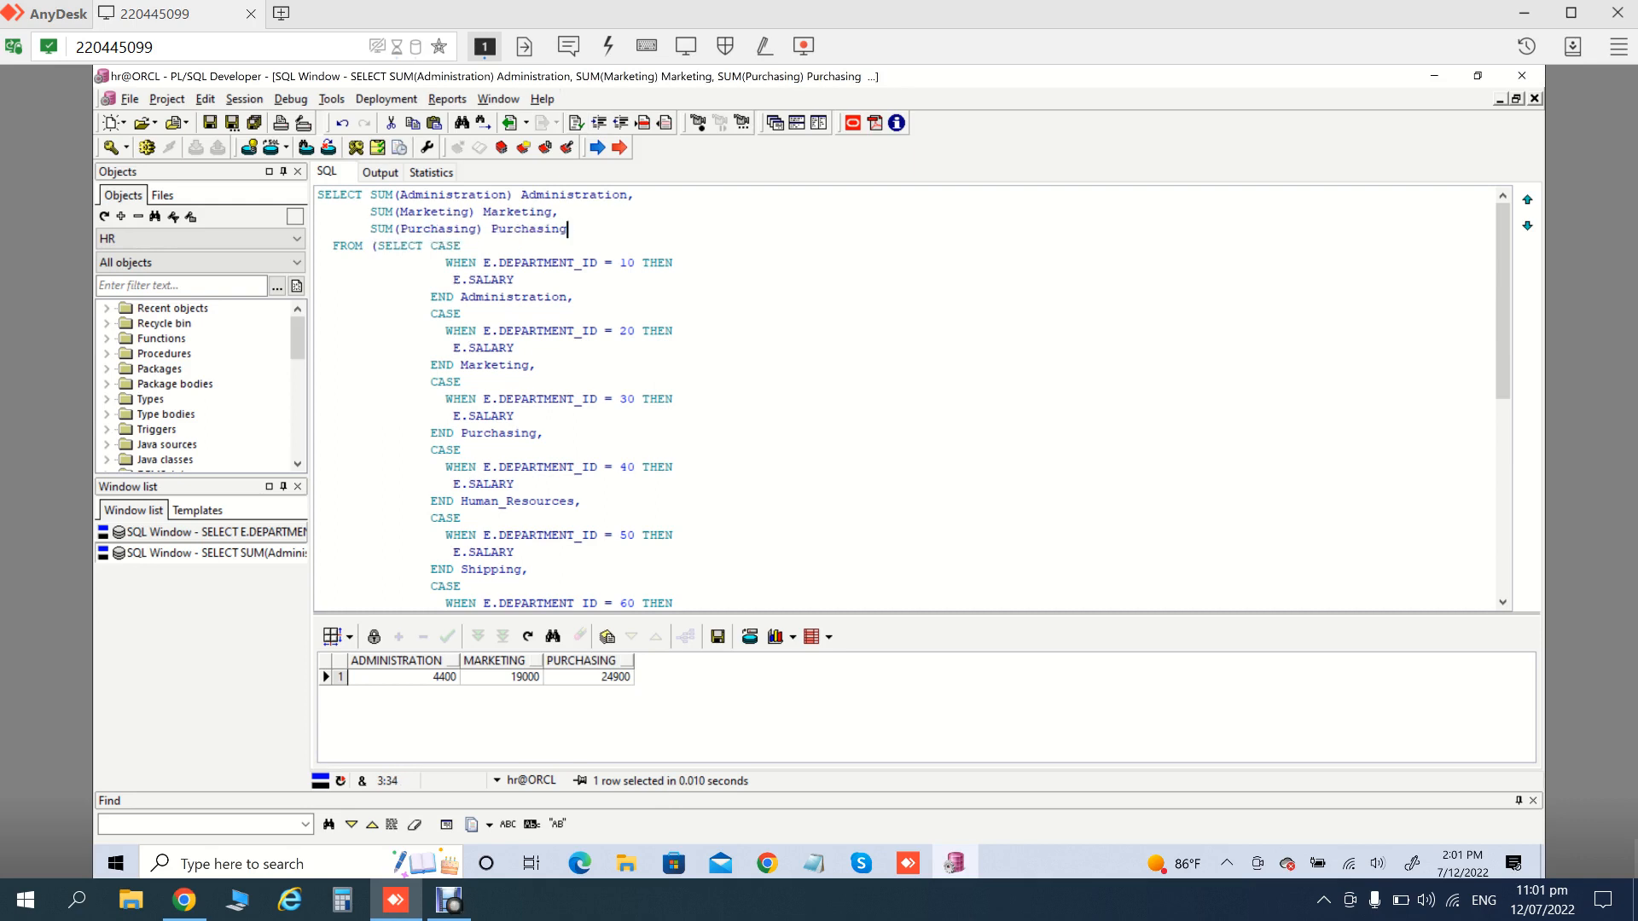
{"action": "type", "text": ","}
{"action": "key", "text": "Return"}
{"action": "key", "text": "ctrl+v"}
{"action": "type", "text": ","}
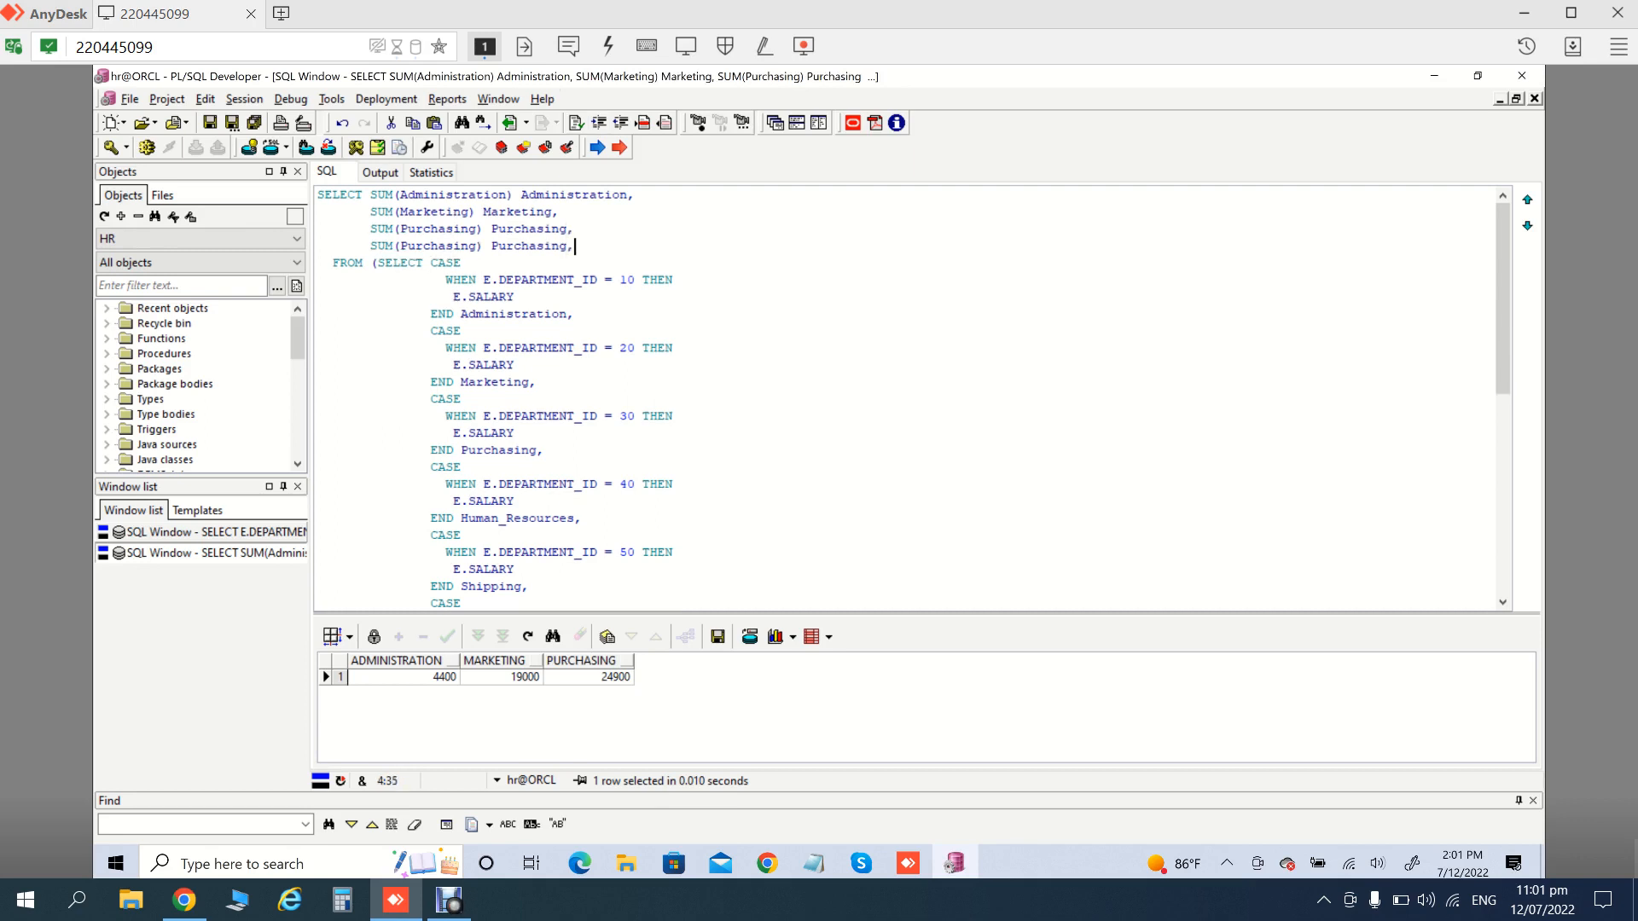
{"action": "key", "text": "Return"}
{"action": "key", "text": "ctrl+v"}
{"action": "type", "text": "."}
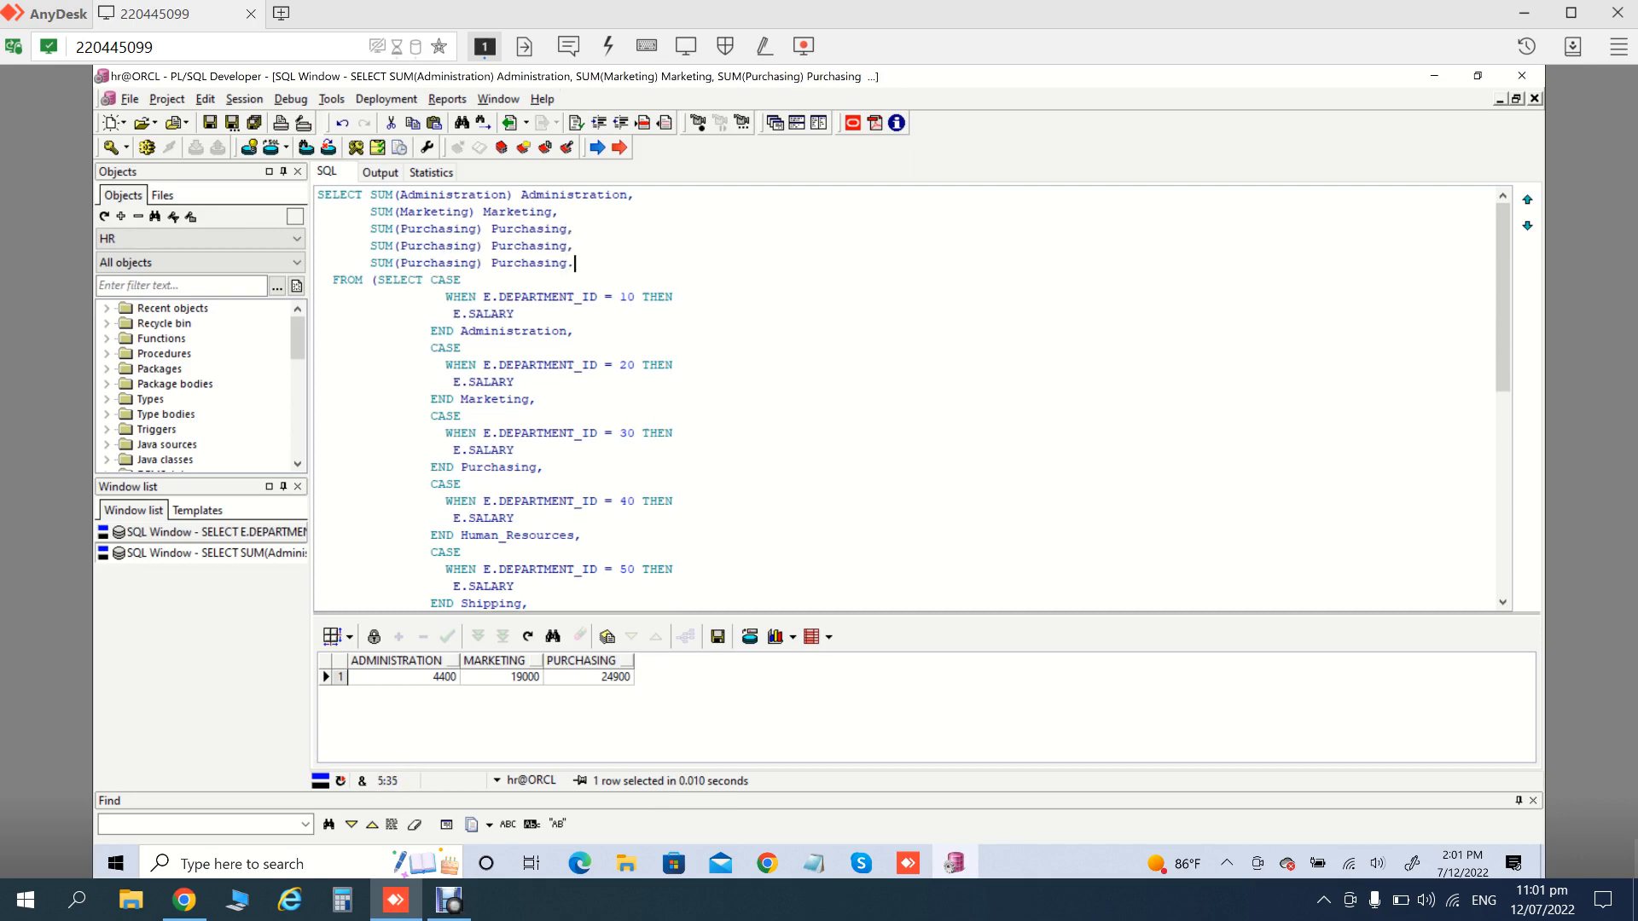
{"action": "key", "text": "Return"}
{"action": "key", "text": "ctrl+v"}
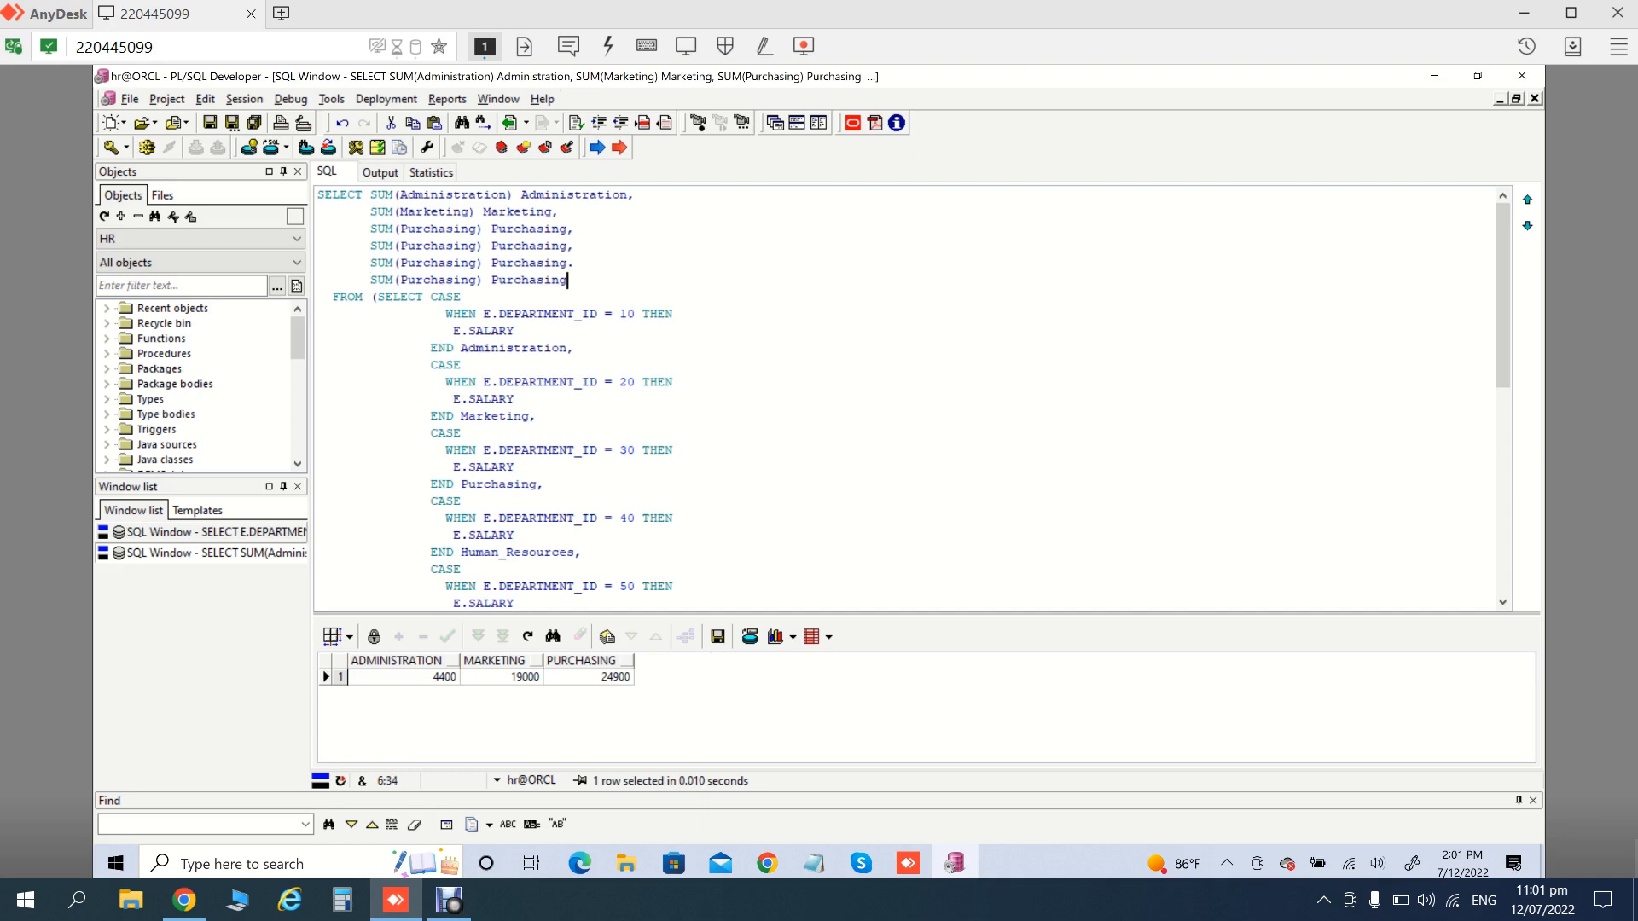
{"action": "type", "text": ","}
{"action": "key", "text": "Return"}
{"action": "key", "text": "ctrl+v"}
{"action": "left_click", "coordinate": [577, 264]}
{"action": "key", "text": "BackSpace"}
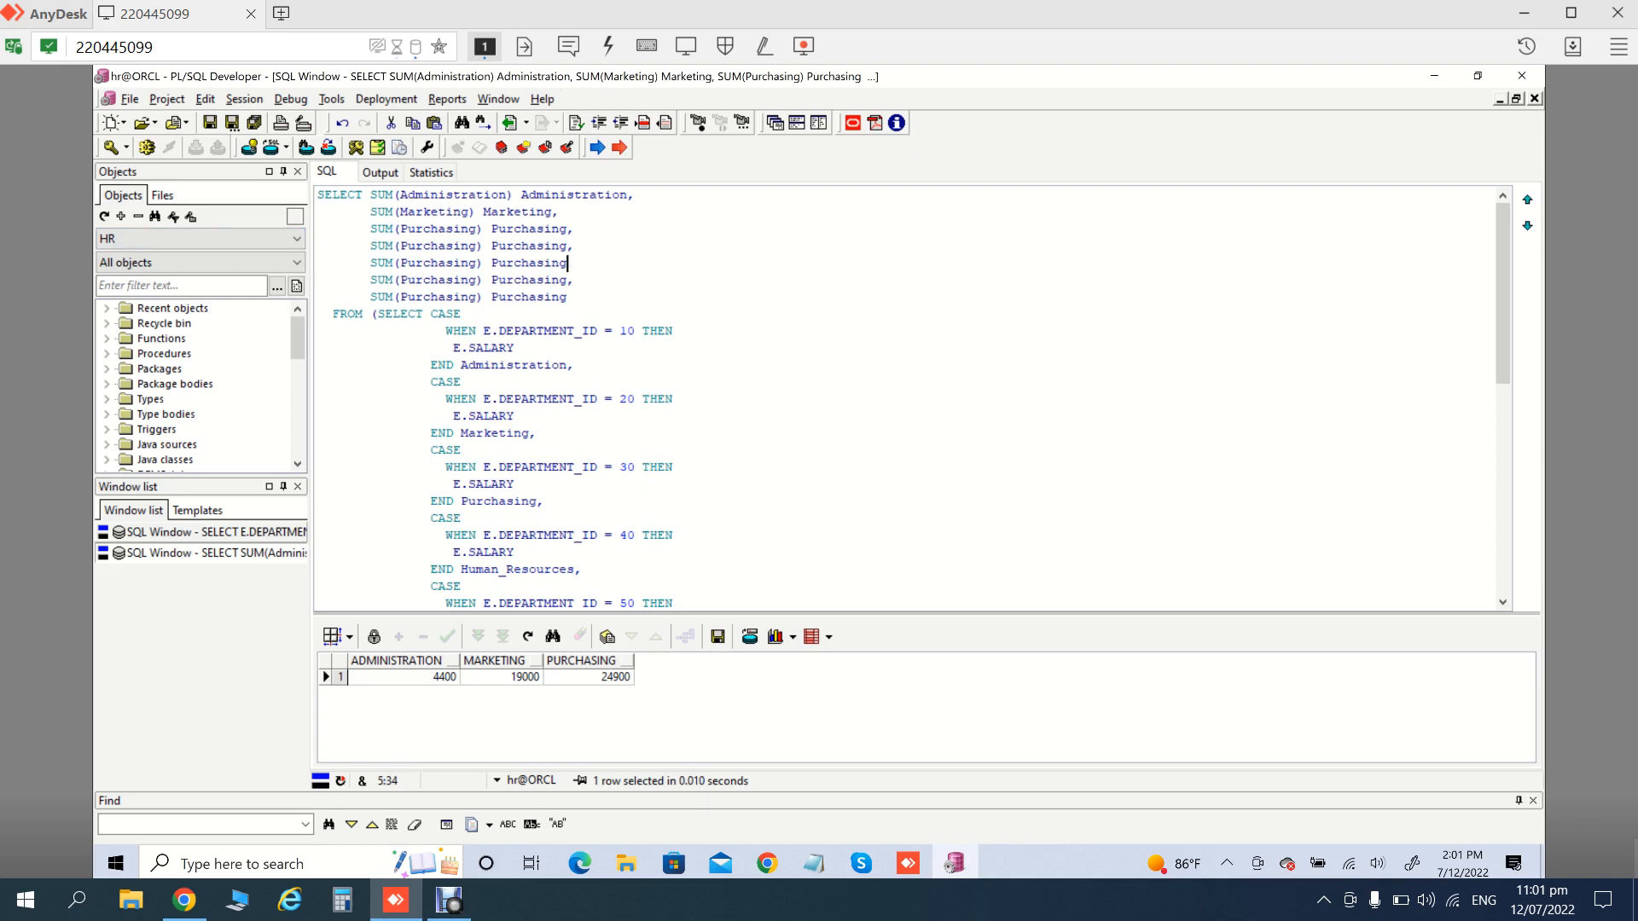
{"action": "type", "text": ","}
Change lines 4 and 5 to SUM(Human_Resources) Human_Resources and SUM(Shipping) Shipping
{"action": "double_click", "coordinate": [518, 570]}
{"action": "key", "text": "ctrl+c"}
{"action": "left_click", "coordinate": [530, 247]}
{"action": "double_click", "coordinate": [530, 247]}
{"action": "key", "text": "ctrl+v"}
{"action": "double_click", "coordinate": [438, 246]}
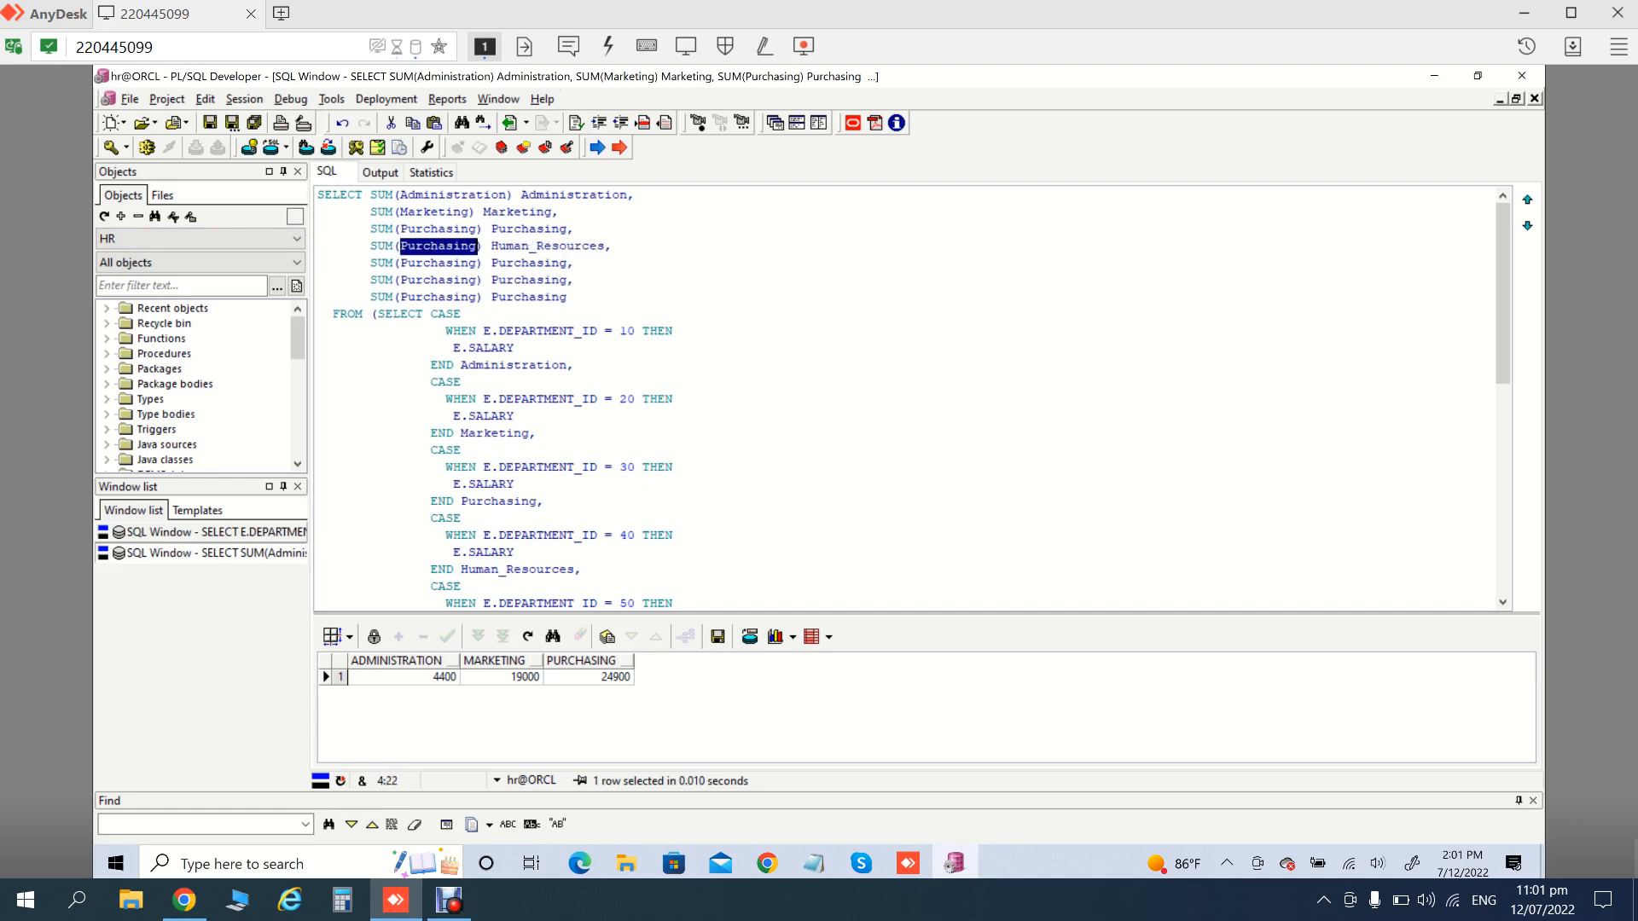
{"action": "key", "text": "ctrl+v"}
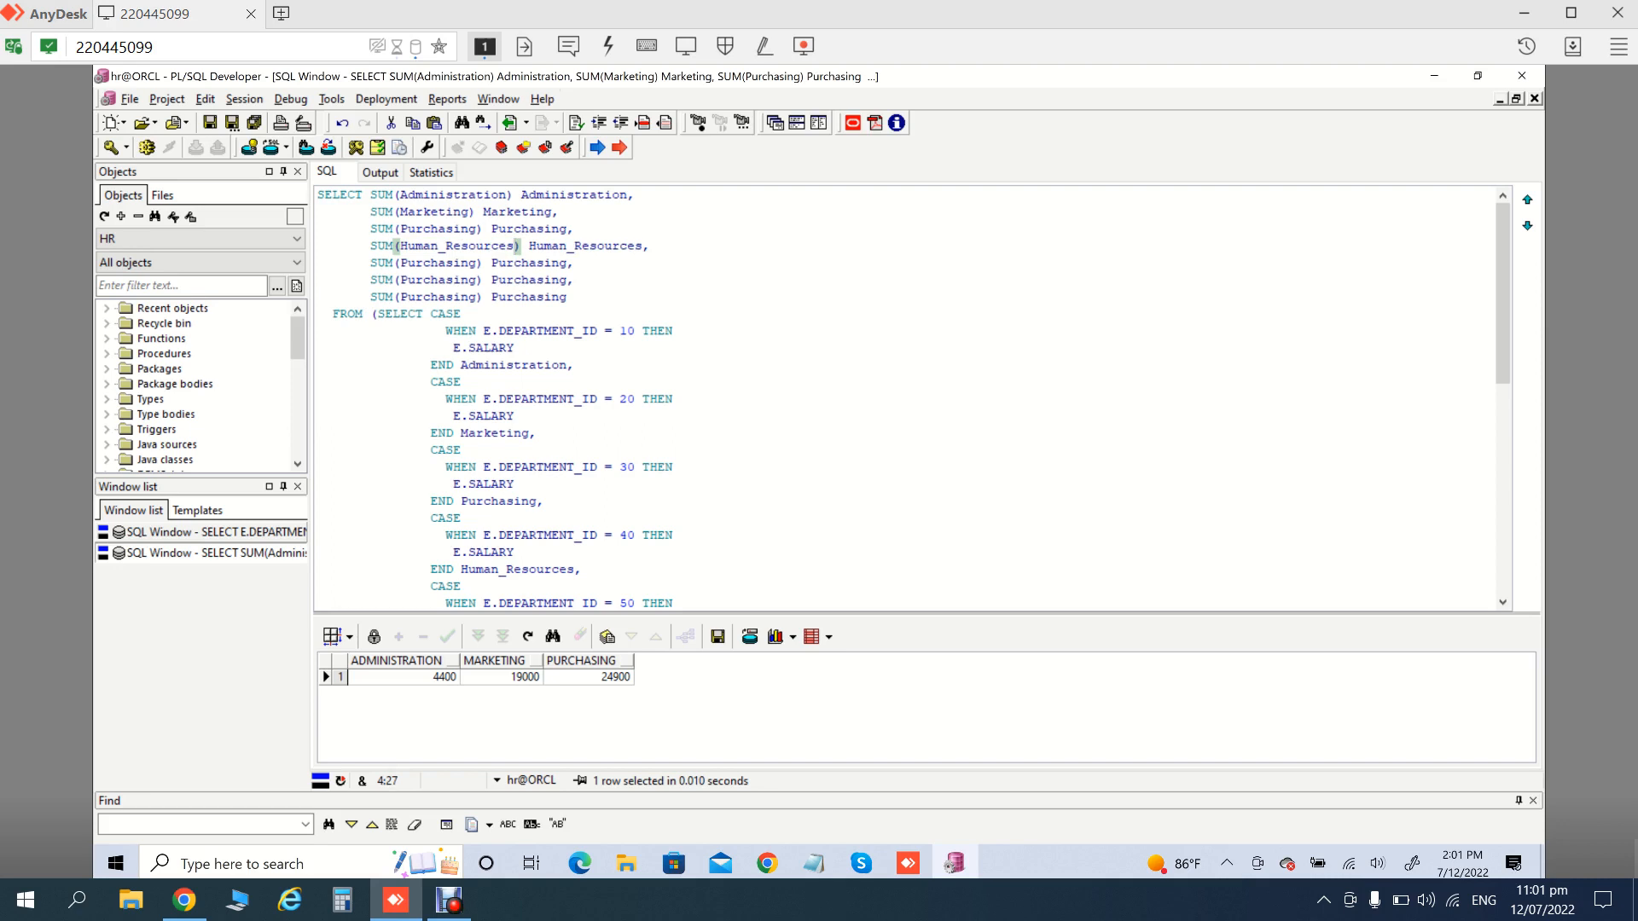
{"action": "scroll", "coordinate": [905, 396], "scroll_direction": "down", "scroll_amount": 1}
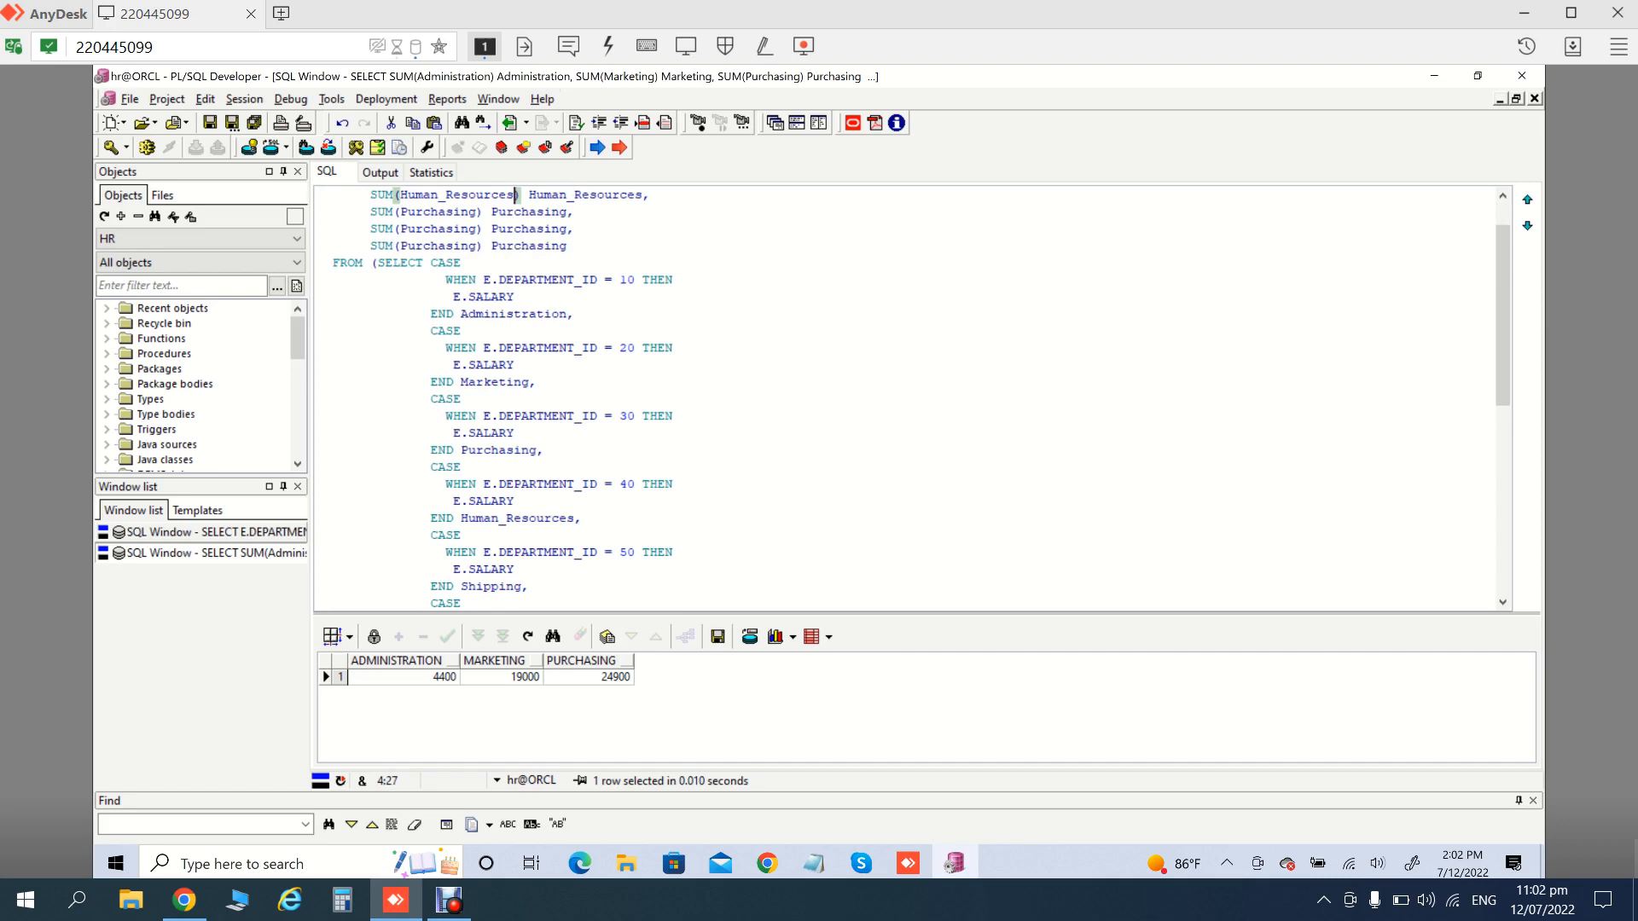
{"action": "double_click", "coordinate": [491, 587]}
{"action": "key", "text": "ctrl+c"}
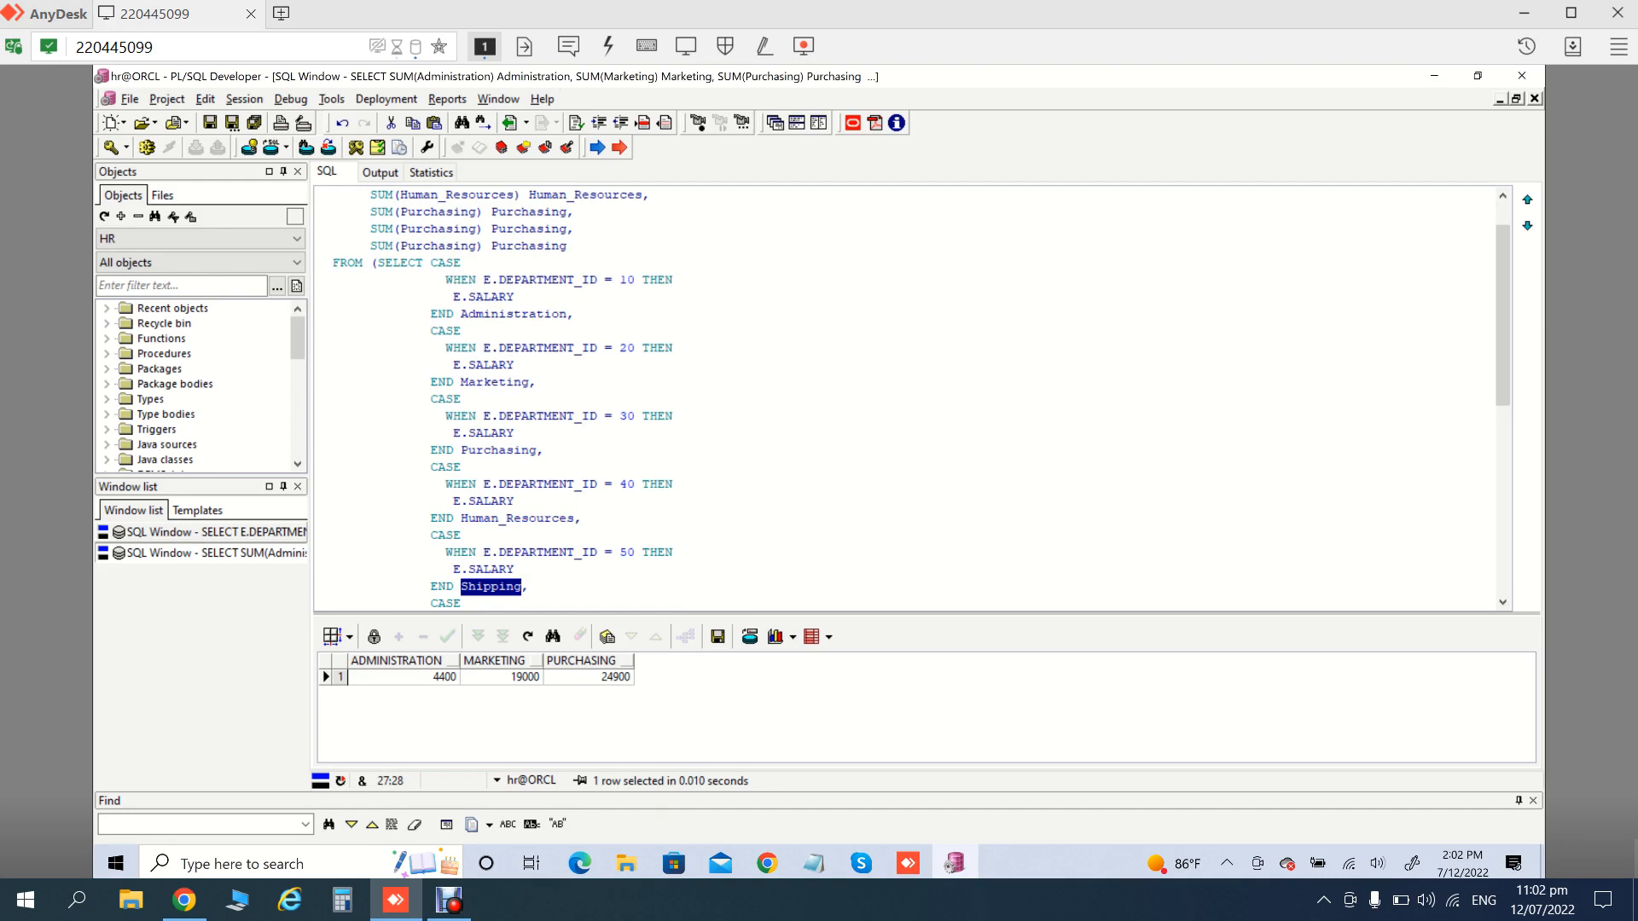
{"action": "double_click", "coordinate": [530, 212]}
{"action": "key", "text": "ctrl+v"}
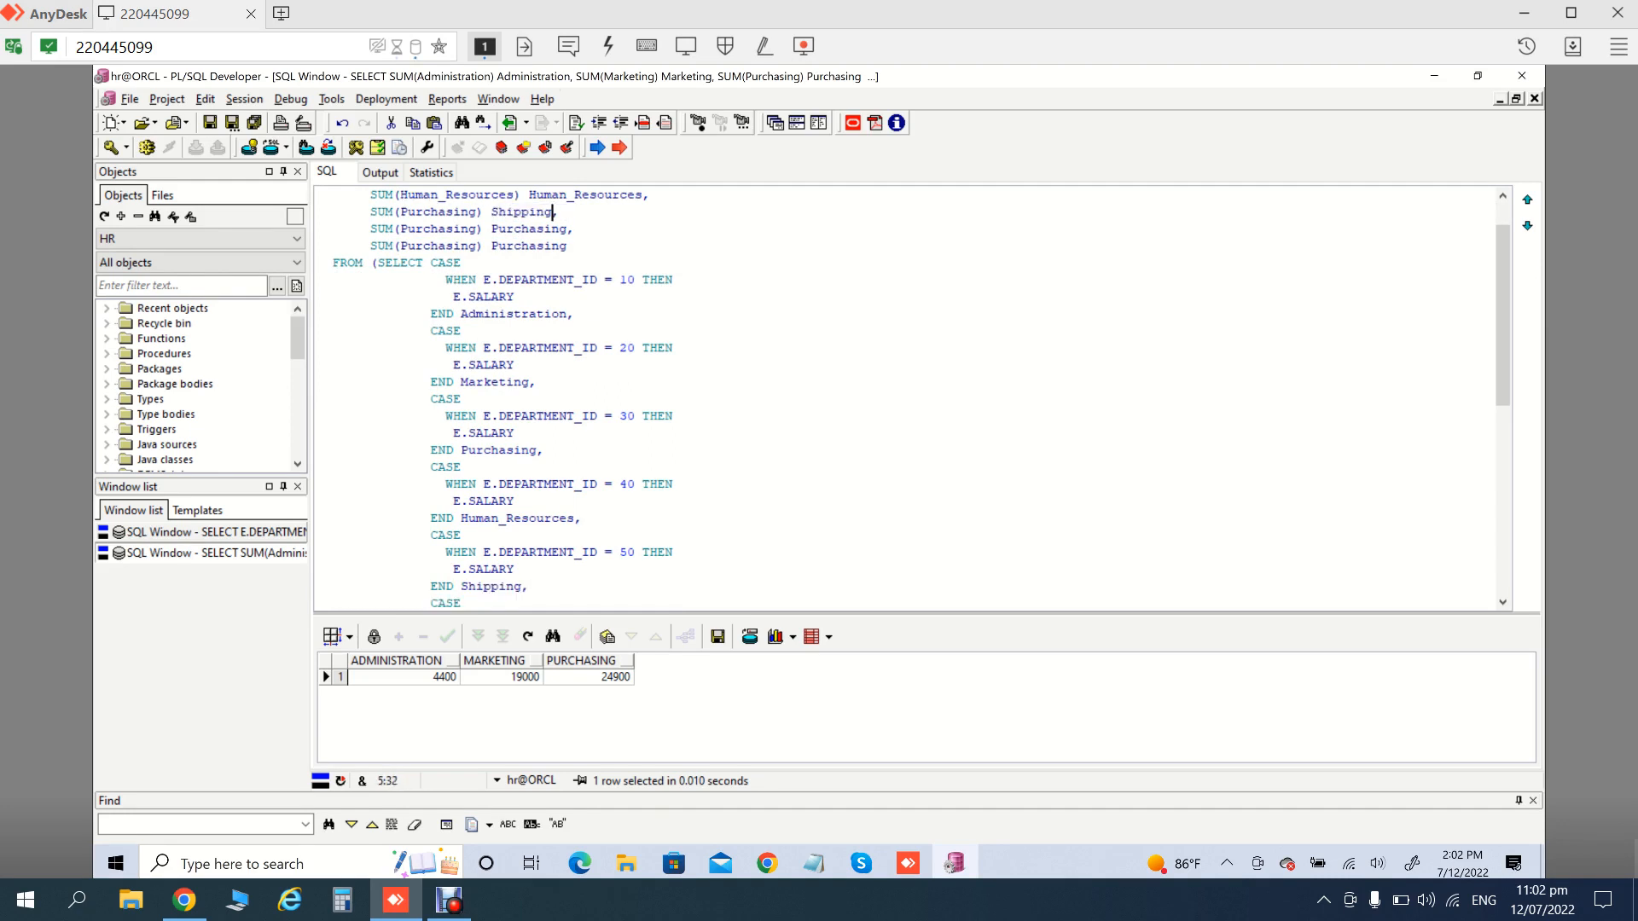
{"action": "double_click", "coordinate": [437, 212]}
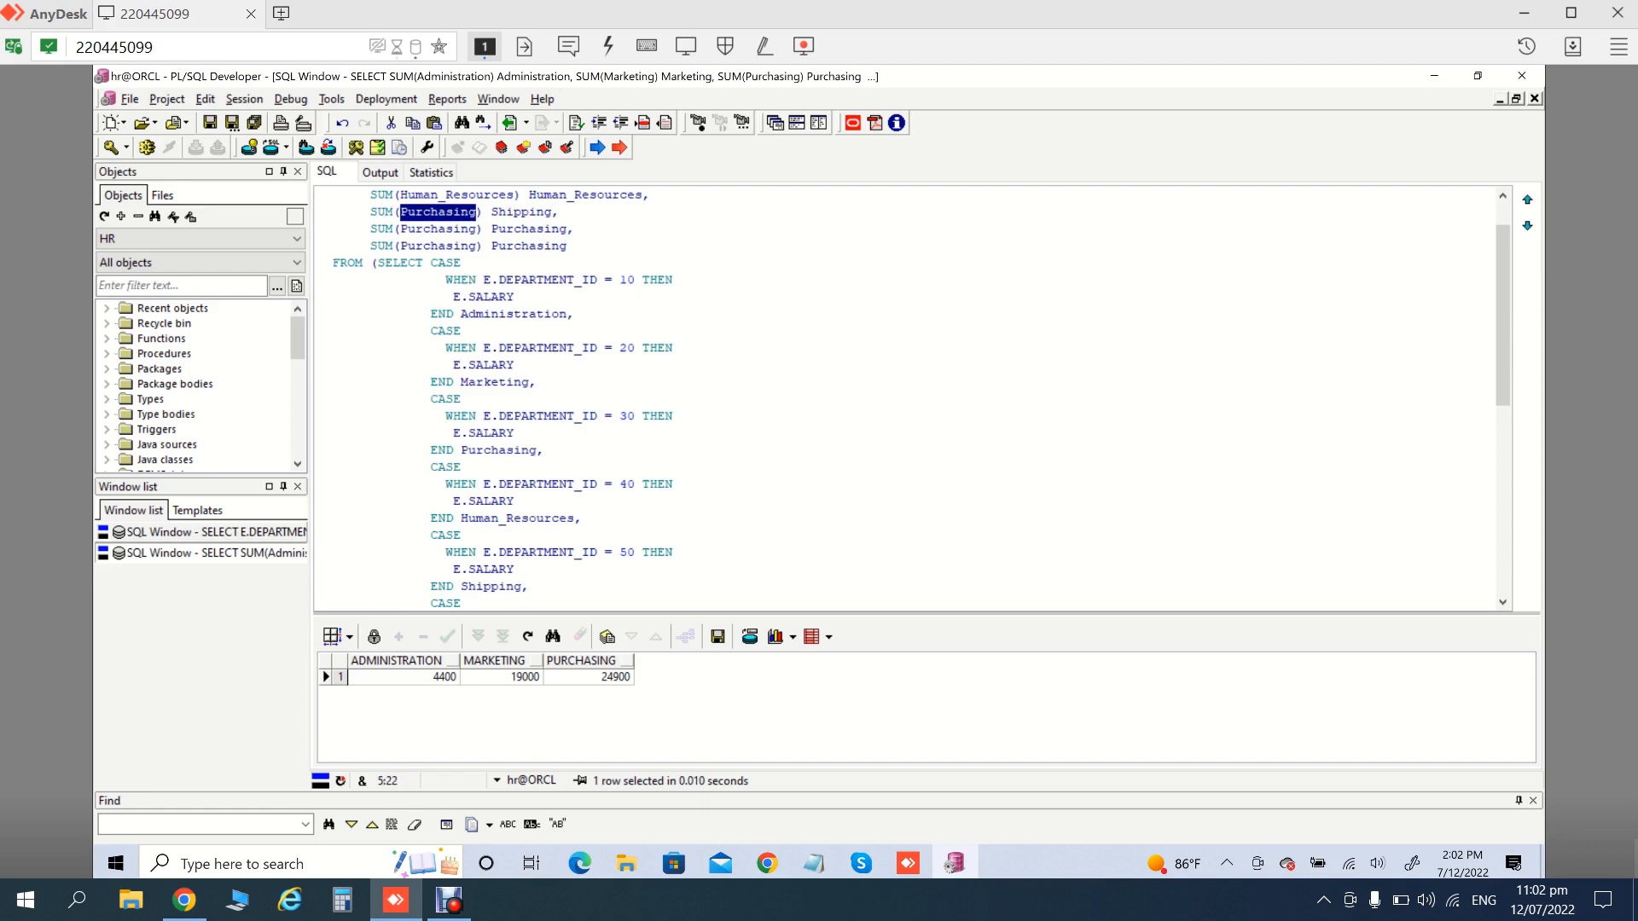
{"action": "key", "text": "ctrl+v"}
Copy the Public_Relations department name from the CASE branches
{"action": "left_click", "coordinate": [515, 502]}
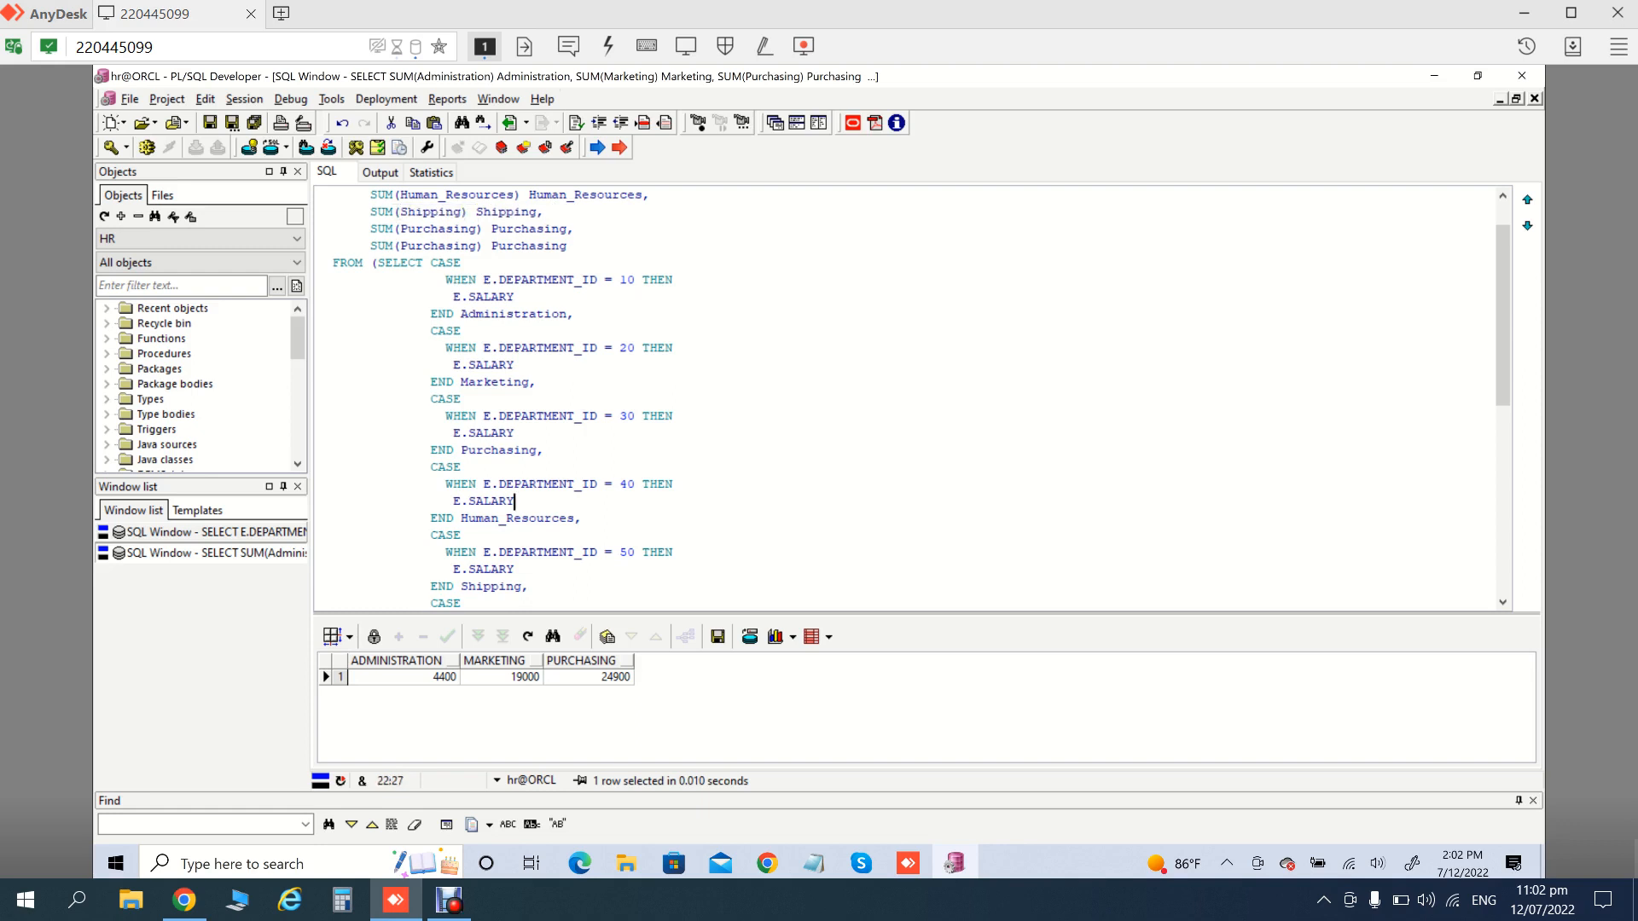
{"action": "scroll", "coordinate": [905, 396], "scroll_direction": "down", "scroll_amount": 2}
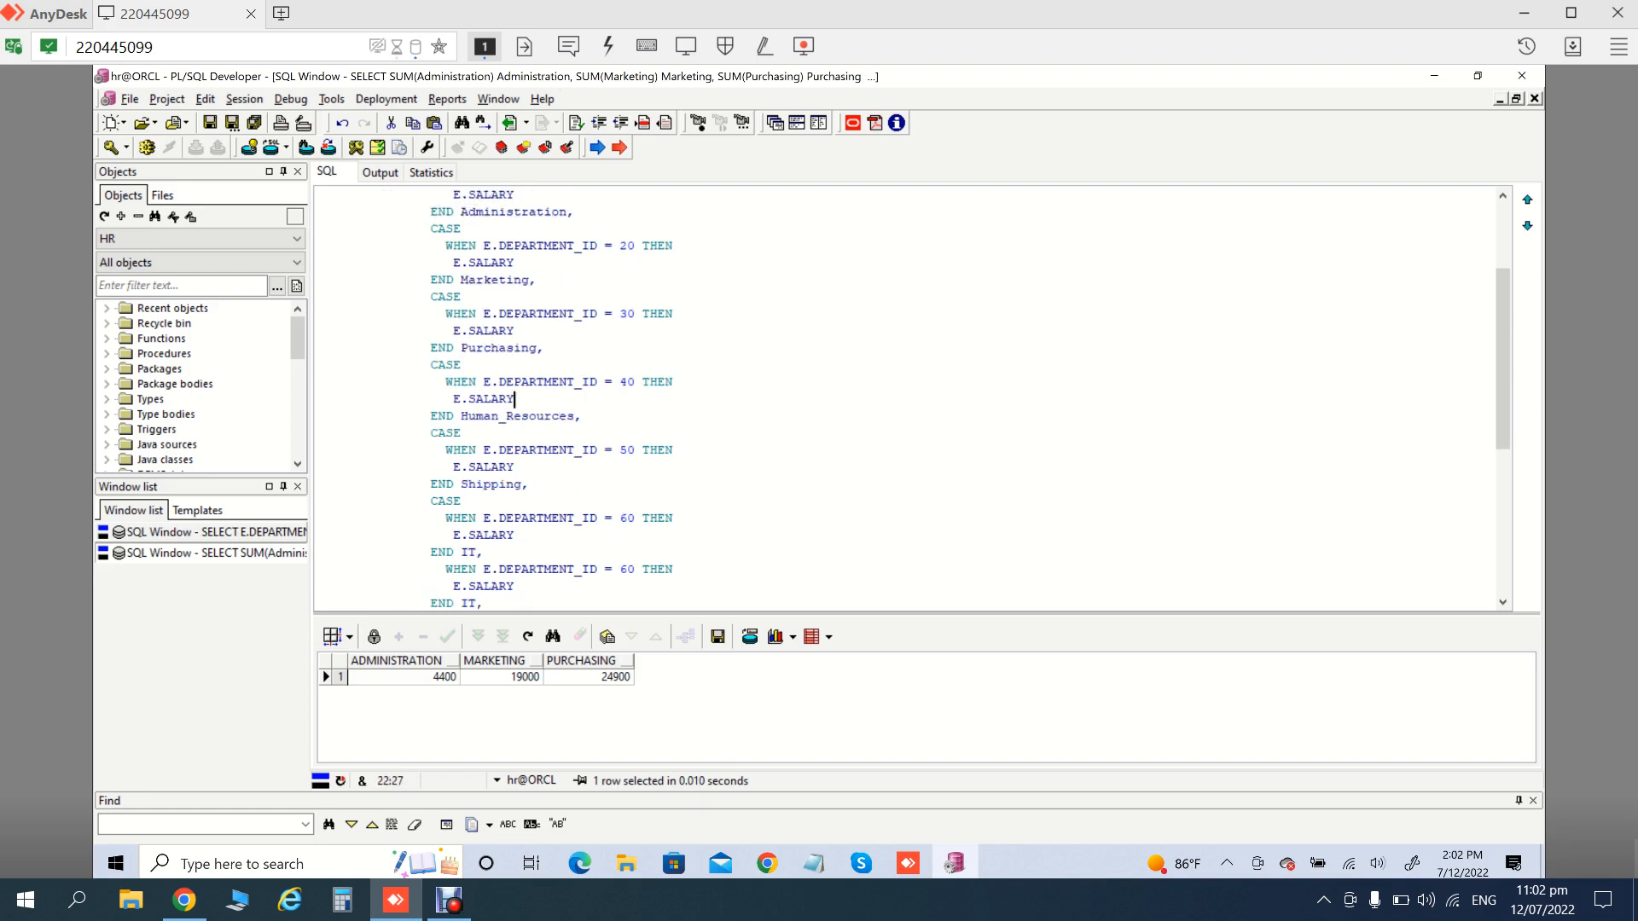
{"action": "scroll", "coordinate": [904, 396], "scroll_direction": "down", "scroll_amount": 1}
{"action": "scroll", "coordinate": [904, 396], "scroll_direction": "down", "scroll_amount": 1}
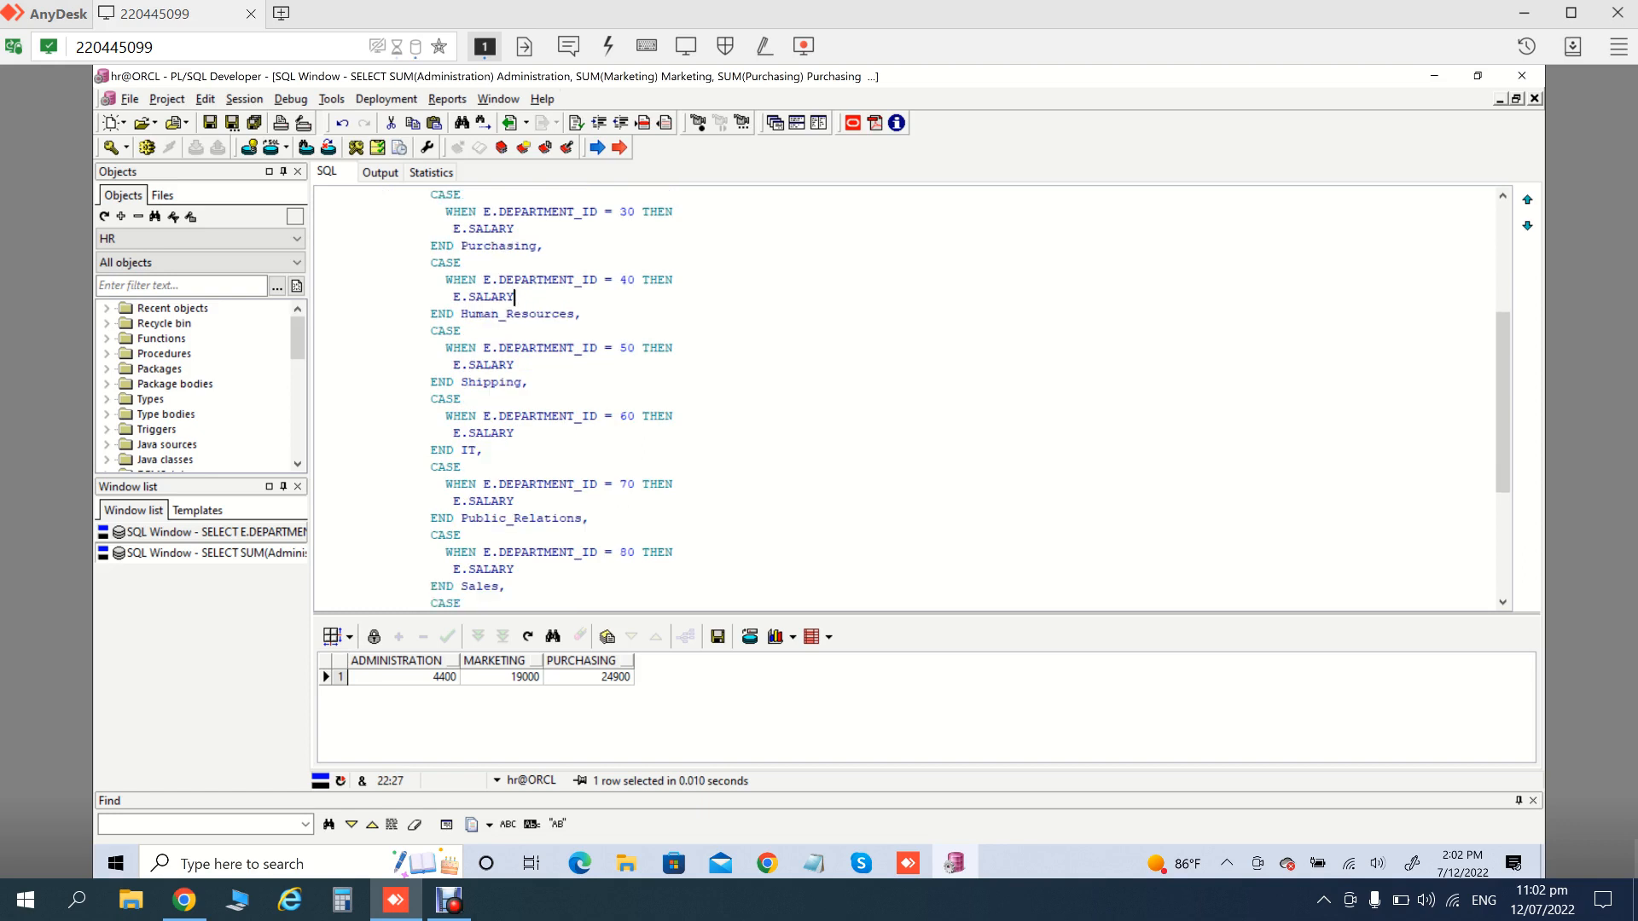
{"action": "double_click", "coordinate": [522, 519]}
{"action": "key", "text": "ctrl+c"}
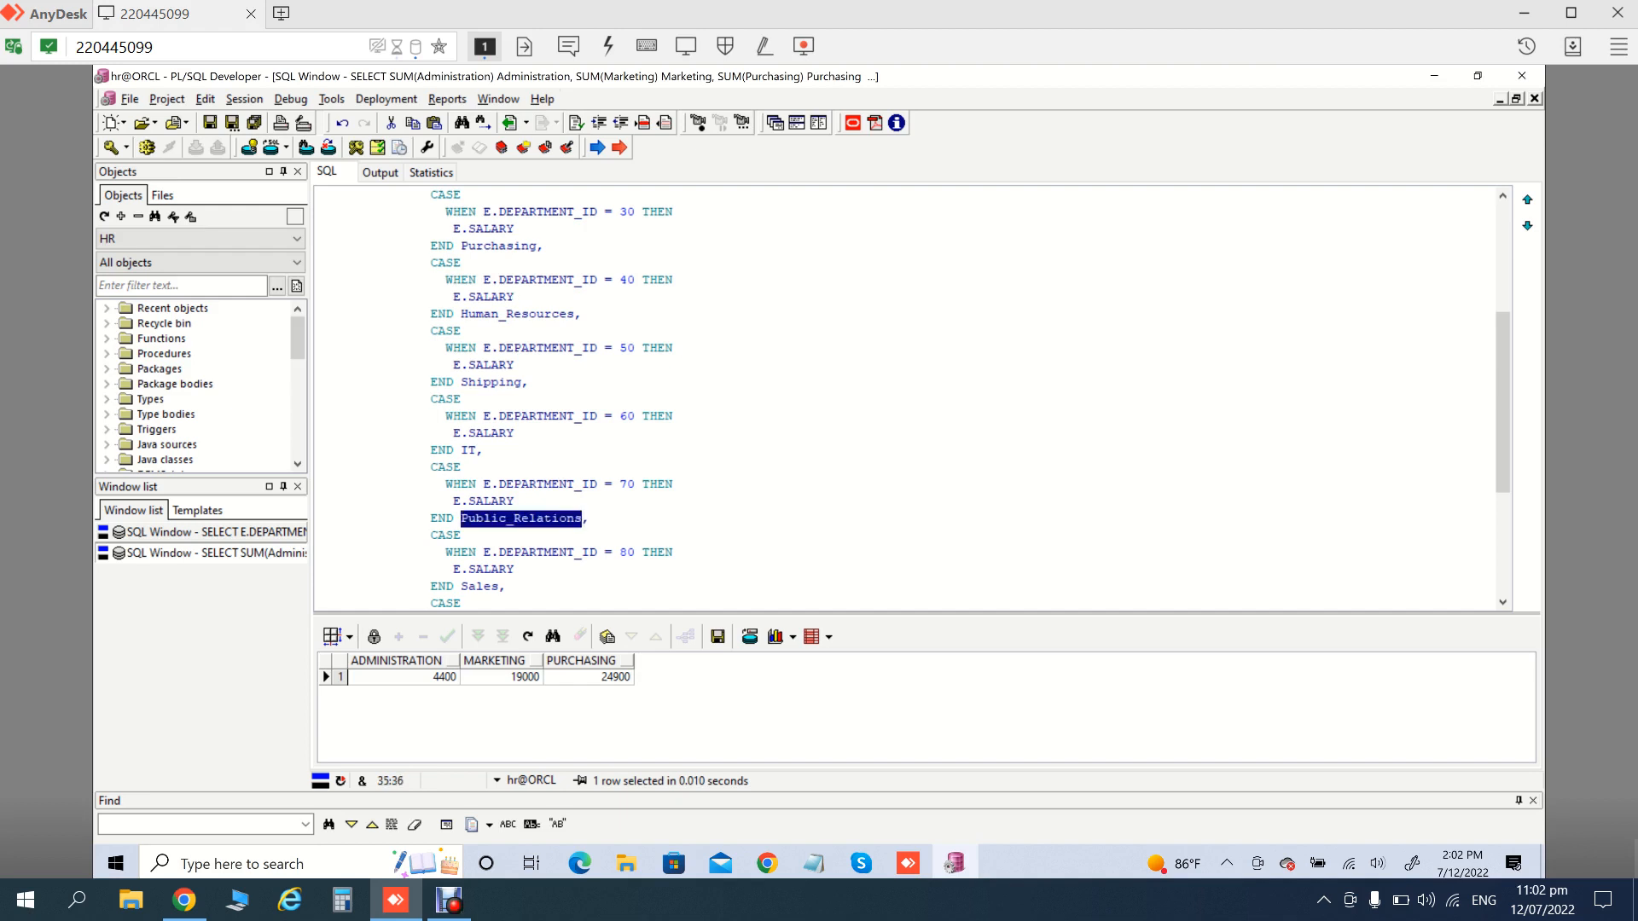
{"action": "scroll", "coordinate": [905, 397], "scroll_direction": "up", "scroll_amount": 4}
{"action": "scroll", "coordinate": [905, 396], "scroll_direction": "up", "scroll_amount": 1}
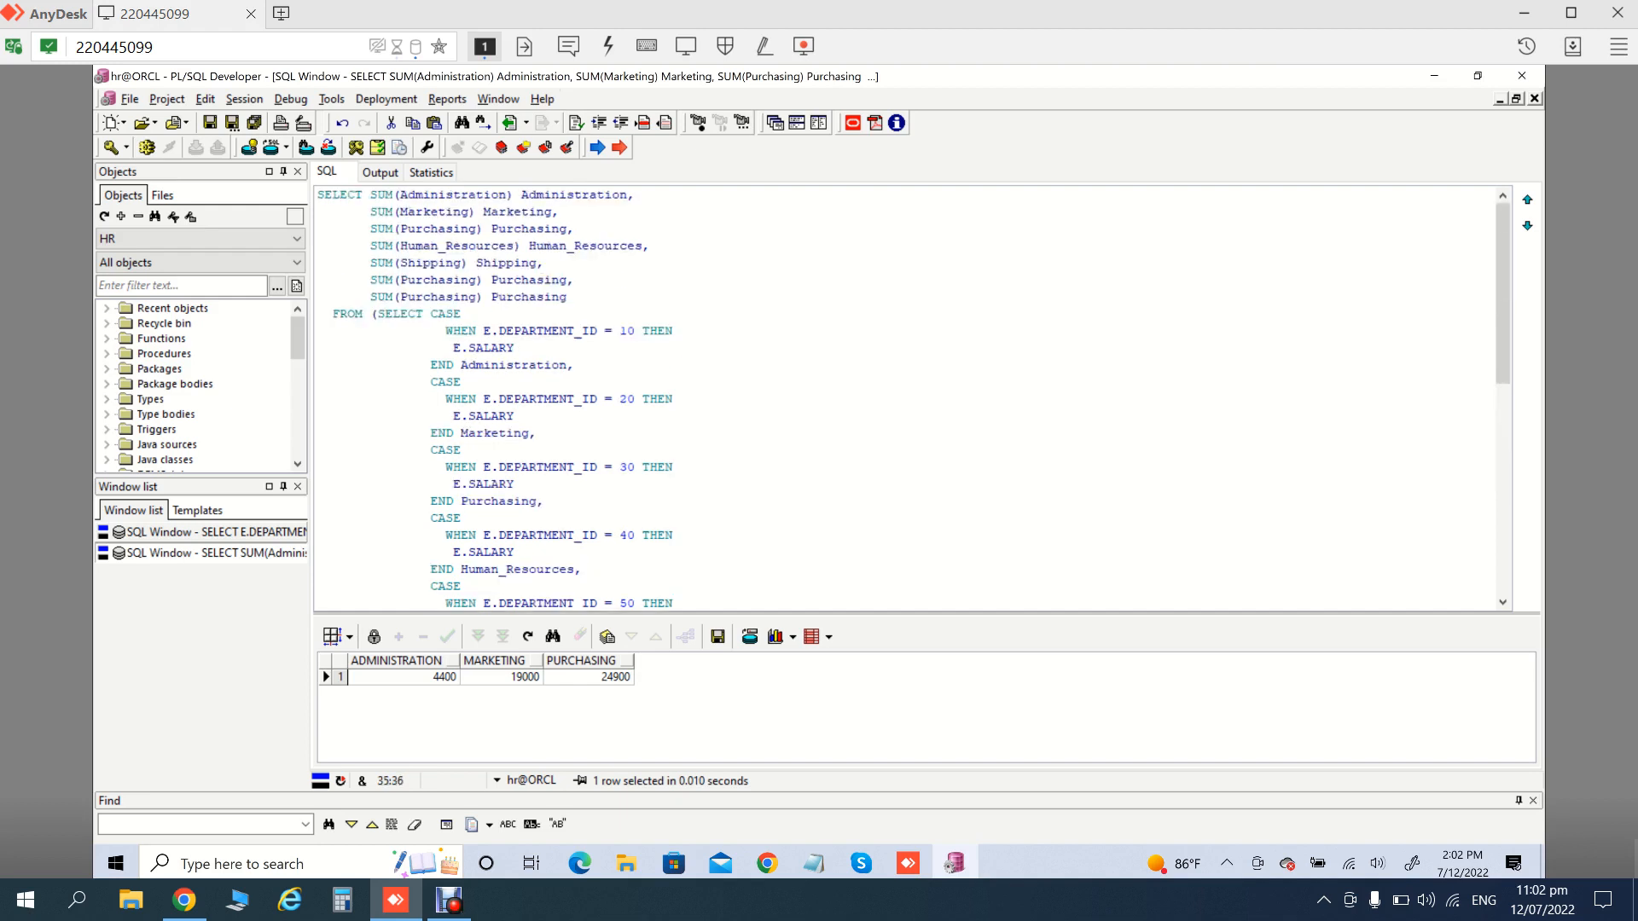
Change line 6 to SUM(IT) IT
{"action": "left_click", "coordinate": [529, 280]}
{"action": "double_click", "coordinate": [529, 279]}
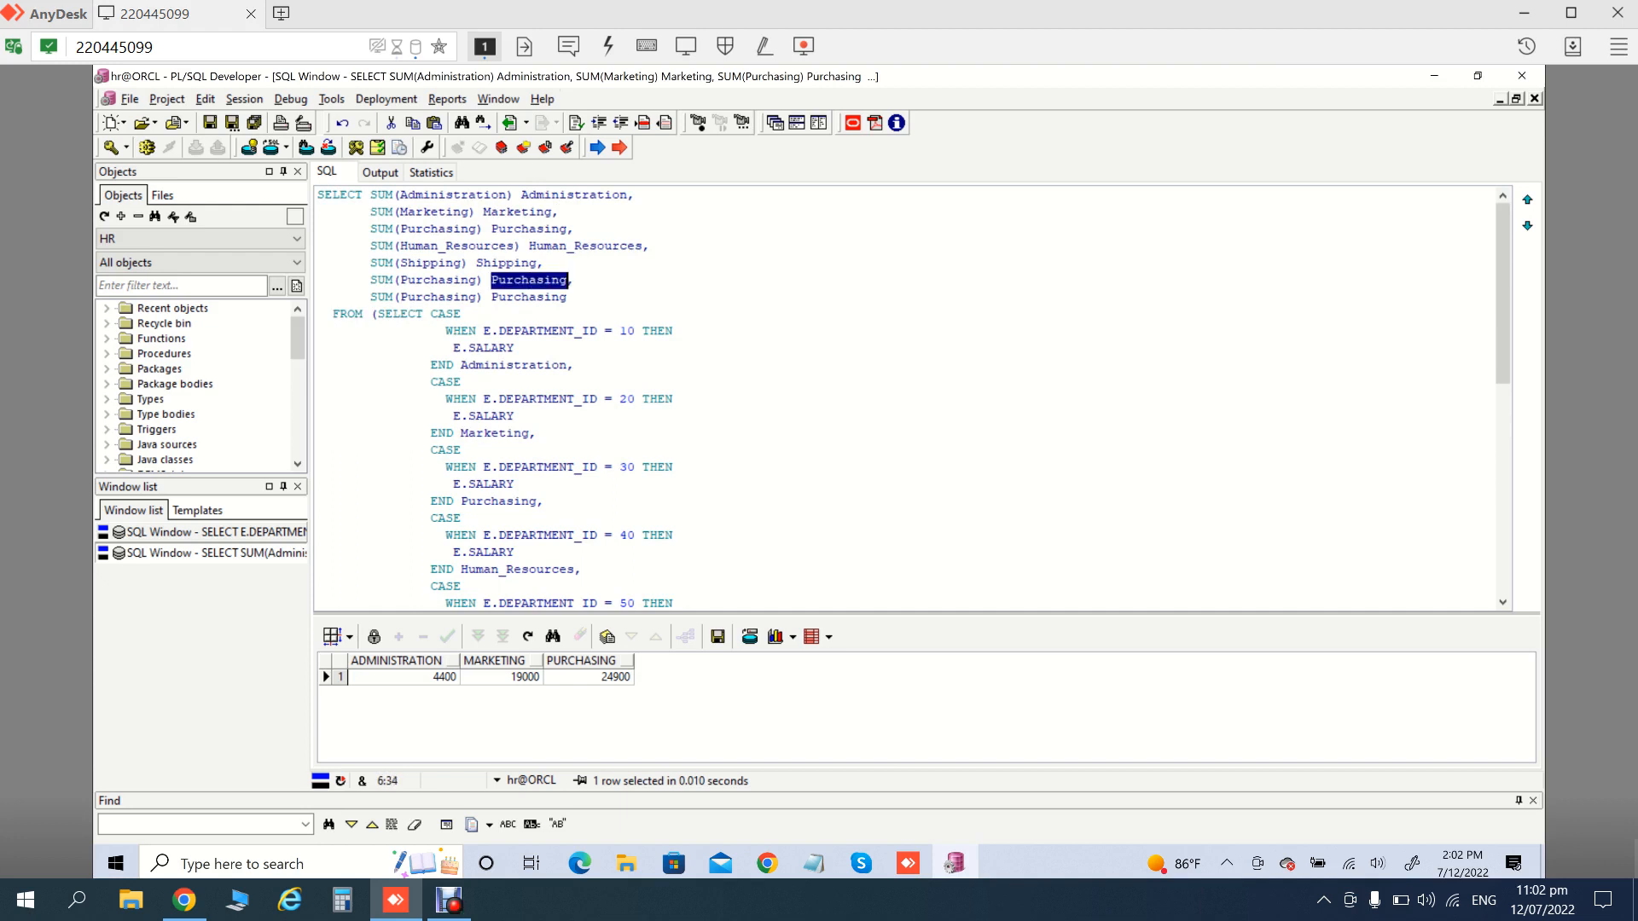
{"action": "type", "text": "IT"}
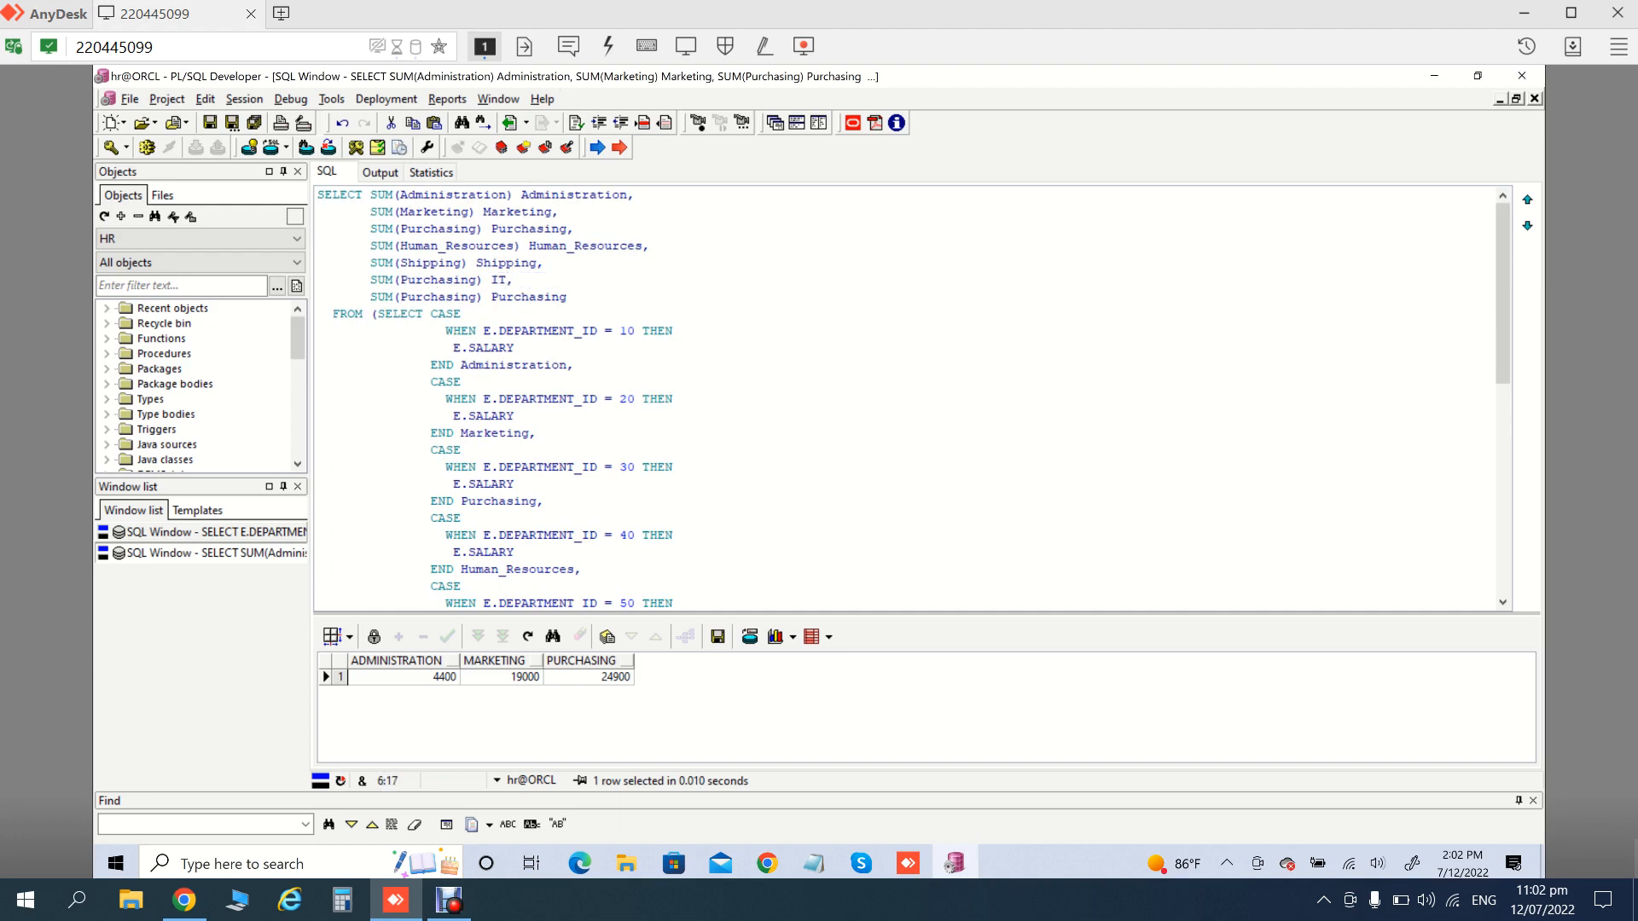
{"action": "left_click", "coordinate": [446, 280]}
{"action": "type", "text": "IT"}
{"action": "double_click", "coordinate": [418, 279]}
{"action": "type", "text": "IT"}
Change line 7 to SUM(Public_Relations) Public_Relations and fix the mistyped IF to IT
{"action": "double_click", "coordinate": [437, 297]}
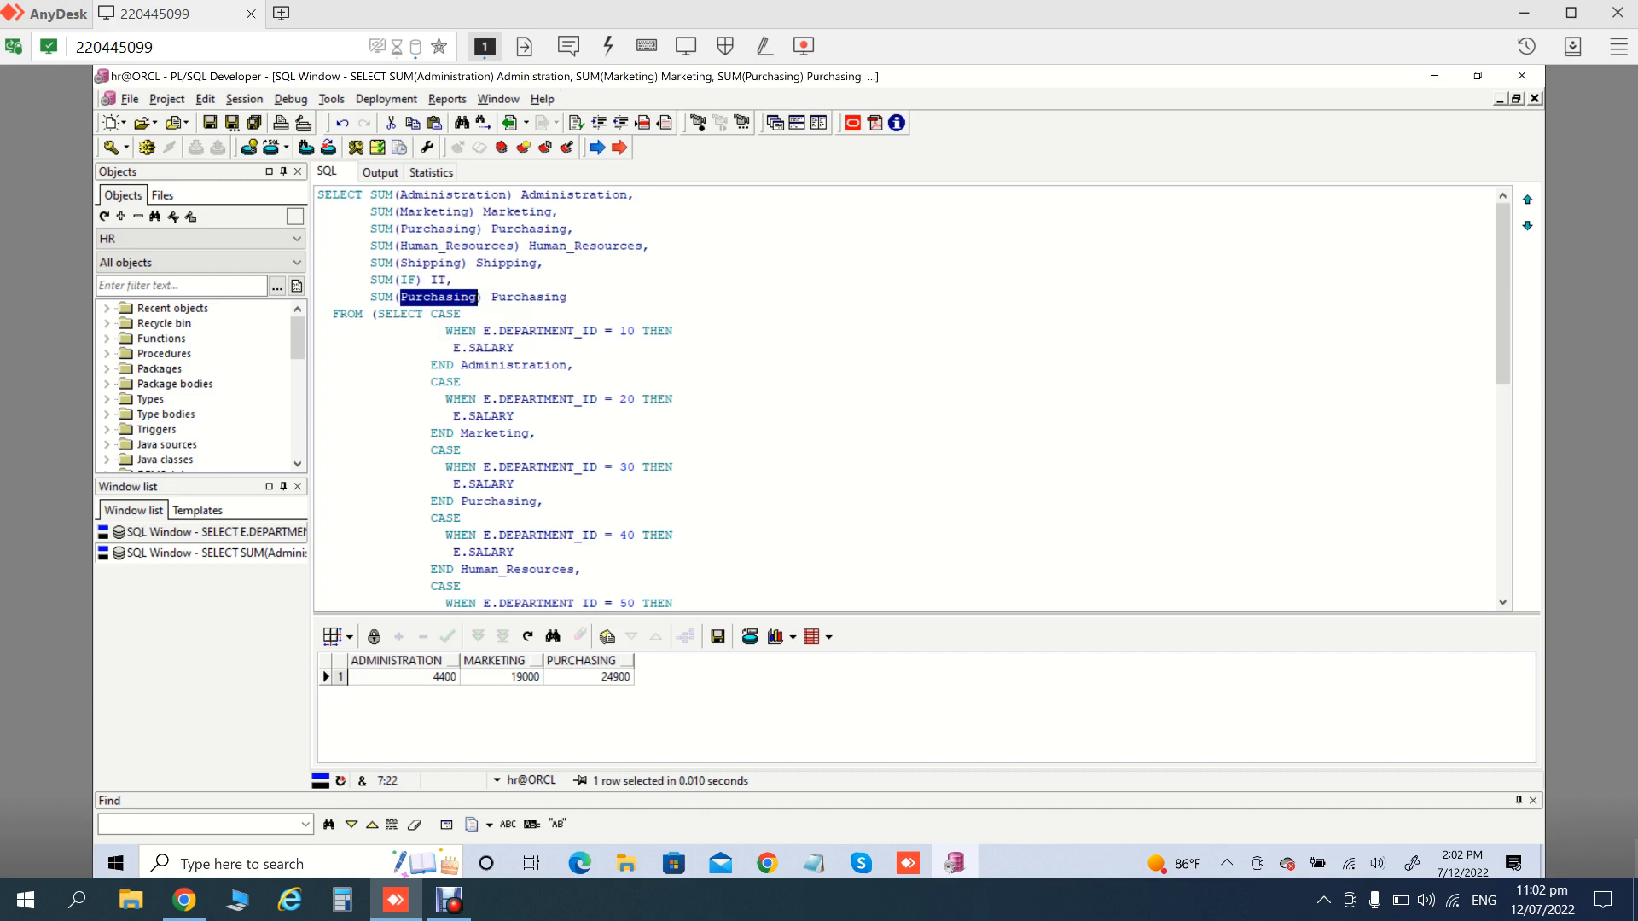
{"action": "type", "text": "Public_Relations"}
{"action": "left_click_drag", "start_coordinate": [543, 296], "coordinate": [461, 314]}
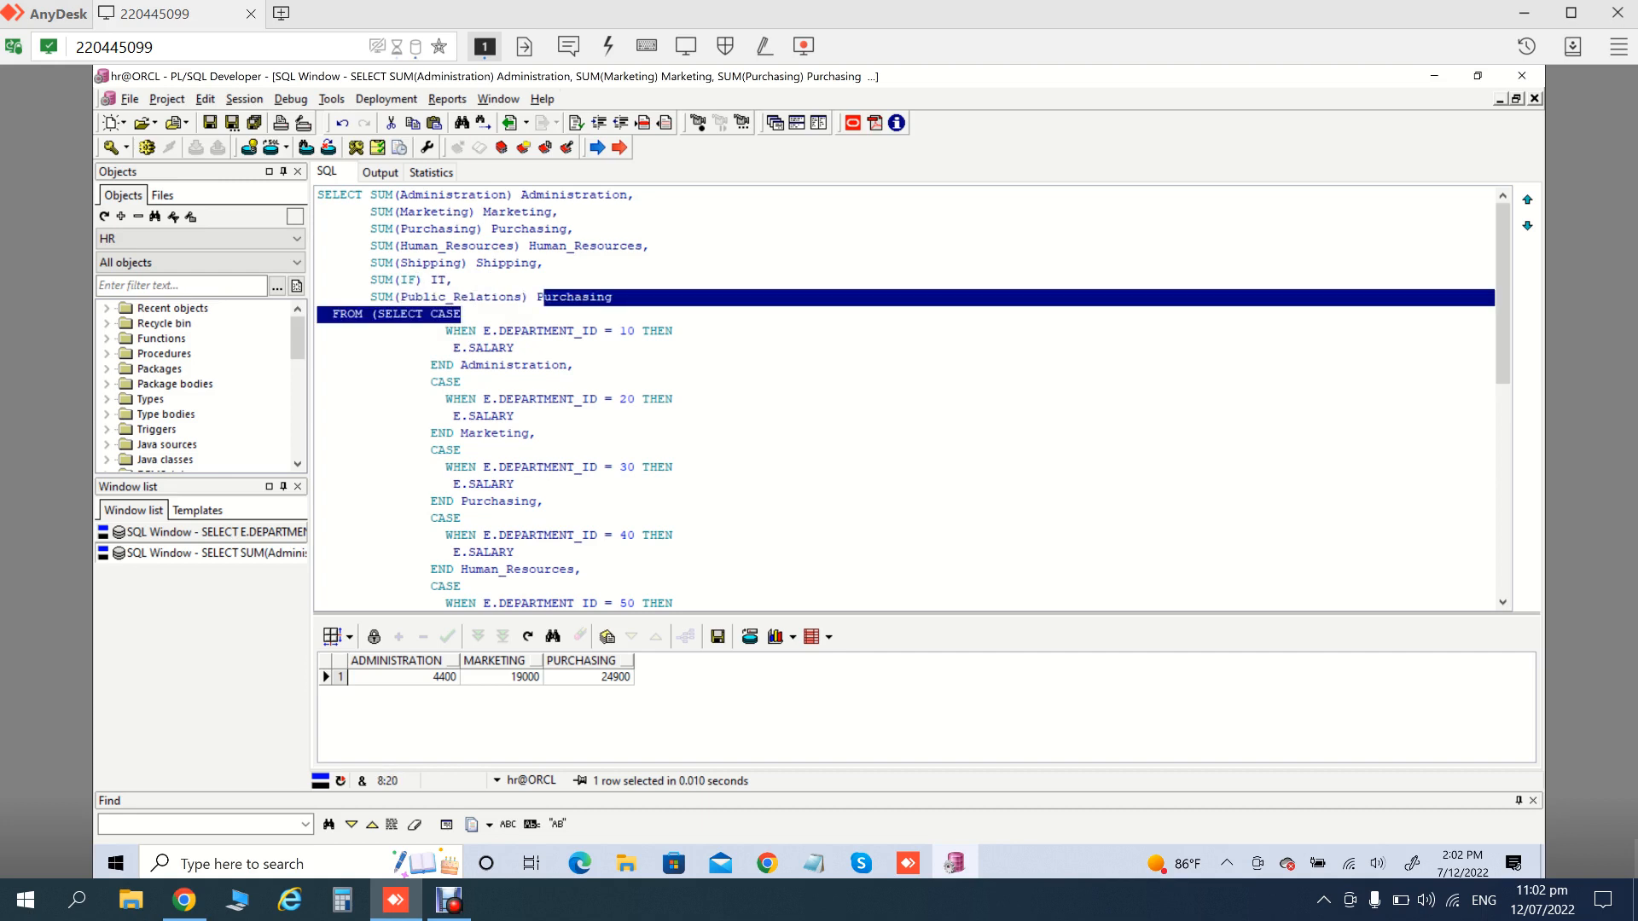
{"action": "left_click", "coordinate": [584, 297]}
{"action": "double_click", "coordinate": [584, 297]}
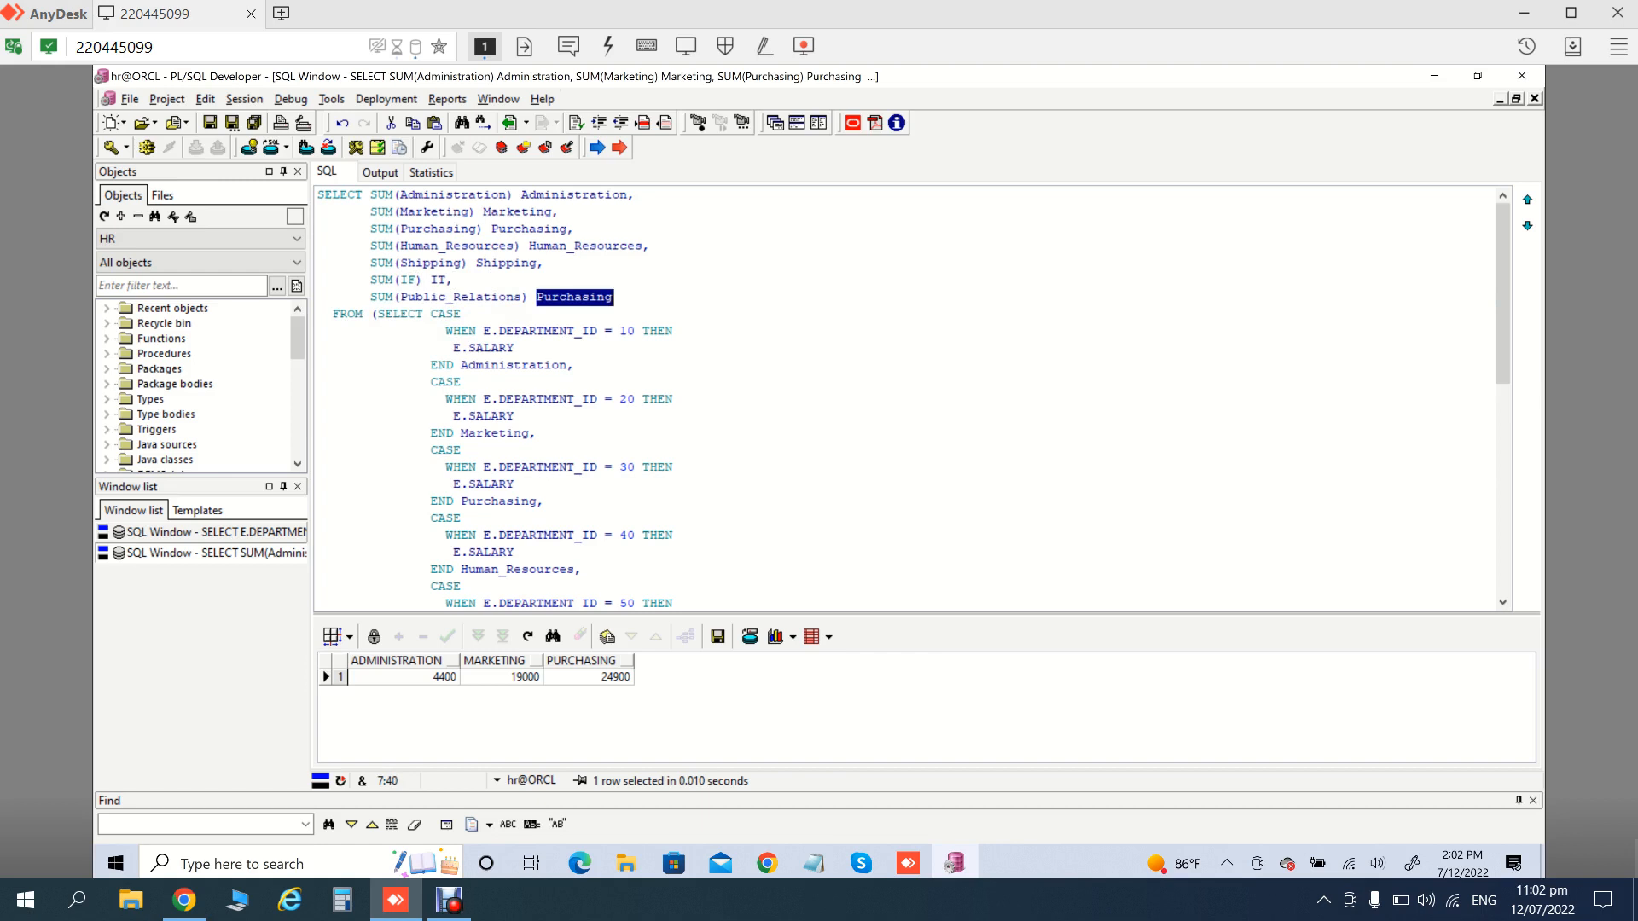
{"action": "key", "text": "ctrl+v"}
{"action": "left_click", "coordinate": [424, 280]}
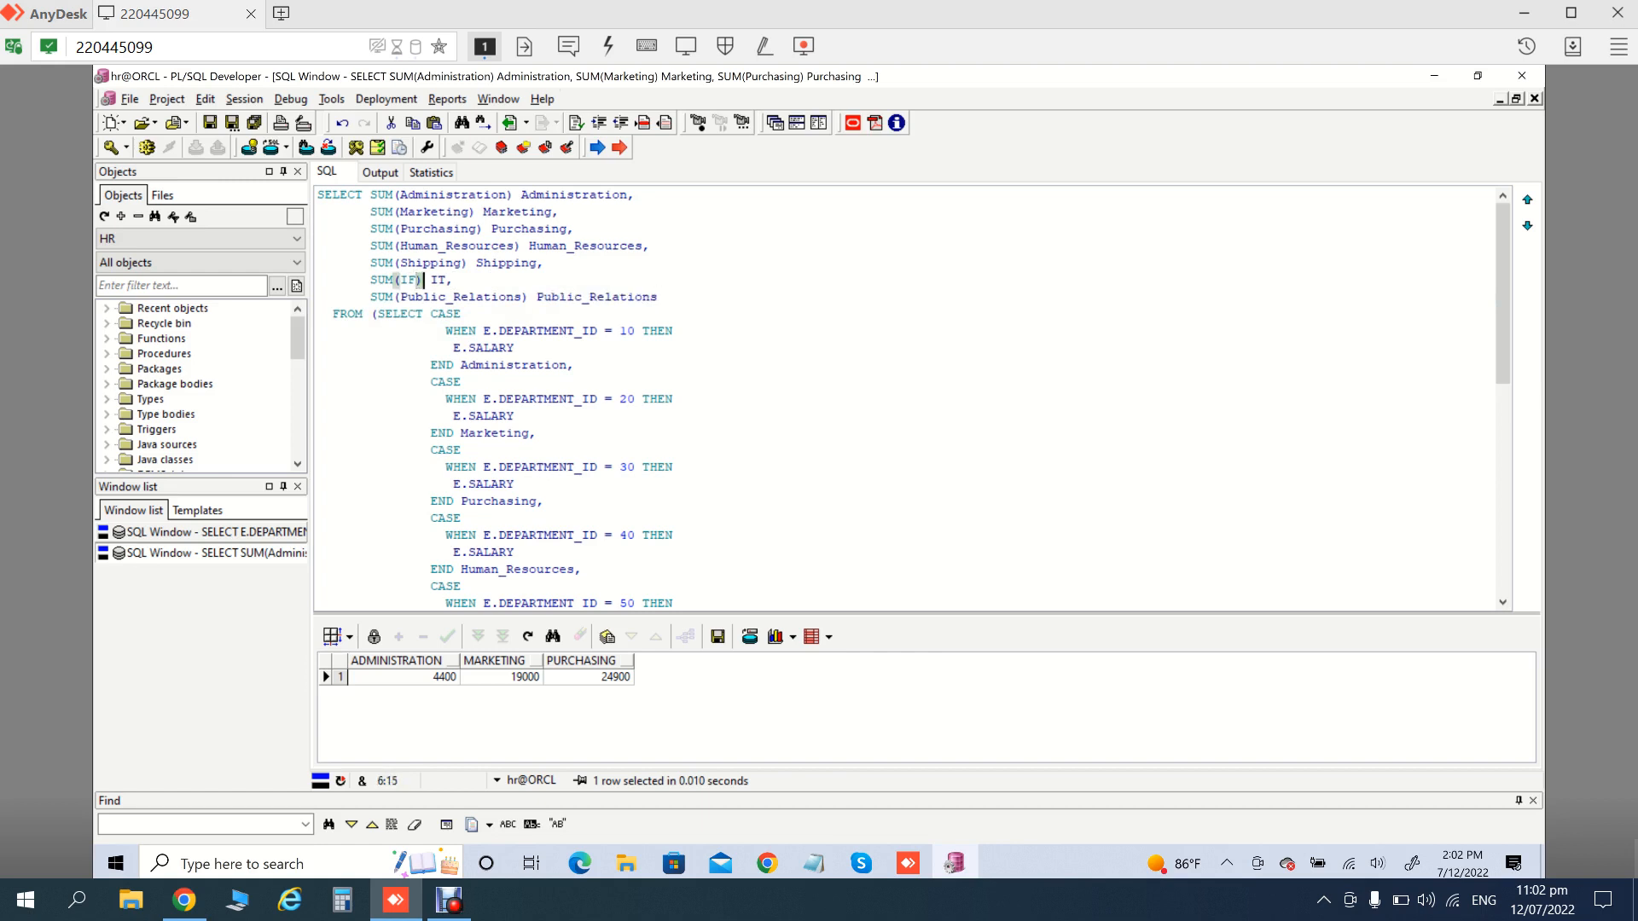
{"action": "key", "text": "BackSpace"}
{"action": "key", "text": "BackSpace"}
{"action": "key", "text": "BackSpace"}
{"action": "type", "text": "T"}
Run the query, add the missing closing parenthesis, and rerun it for seven totals
{"action": "key", "text": "F8"}
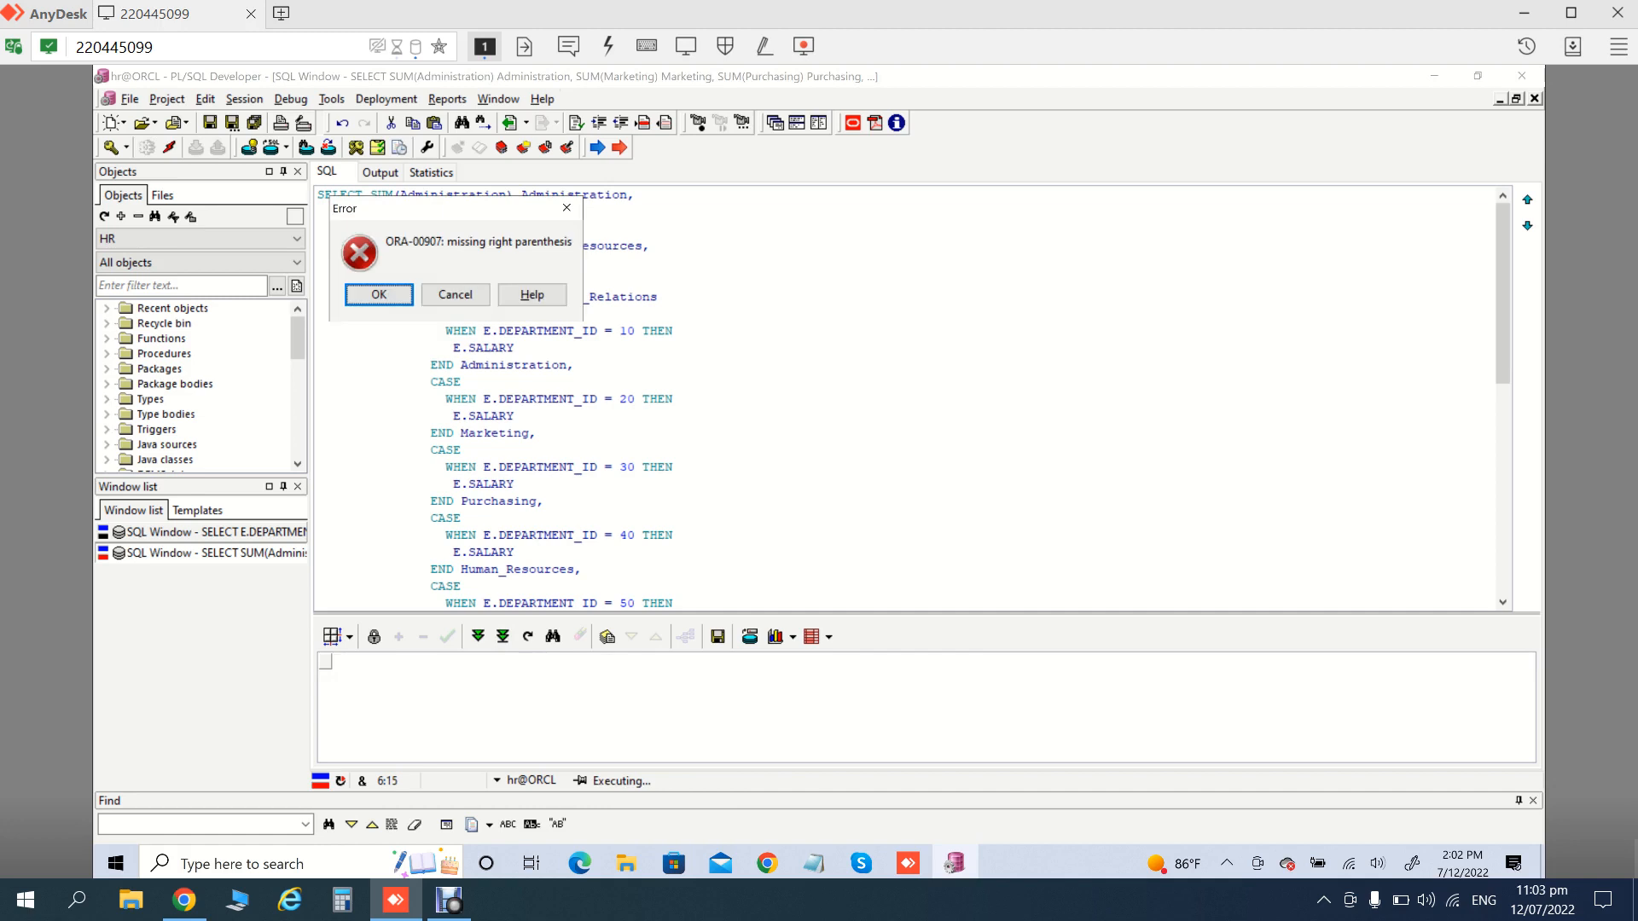
{"action": "key", "text": "Return"}
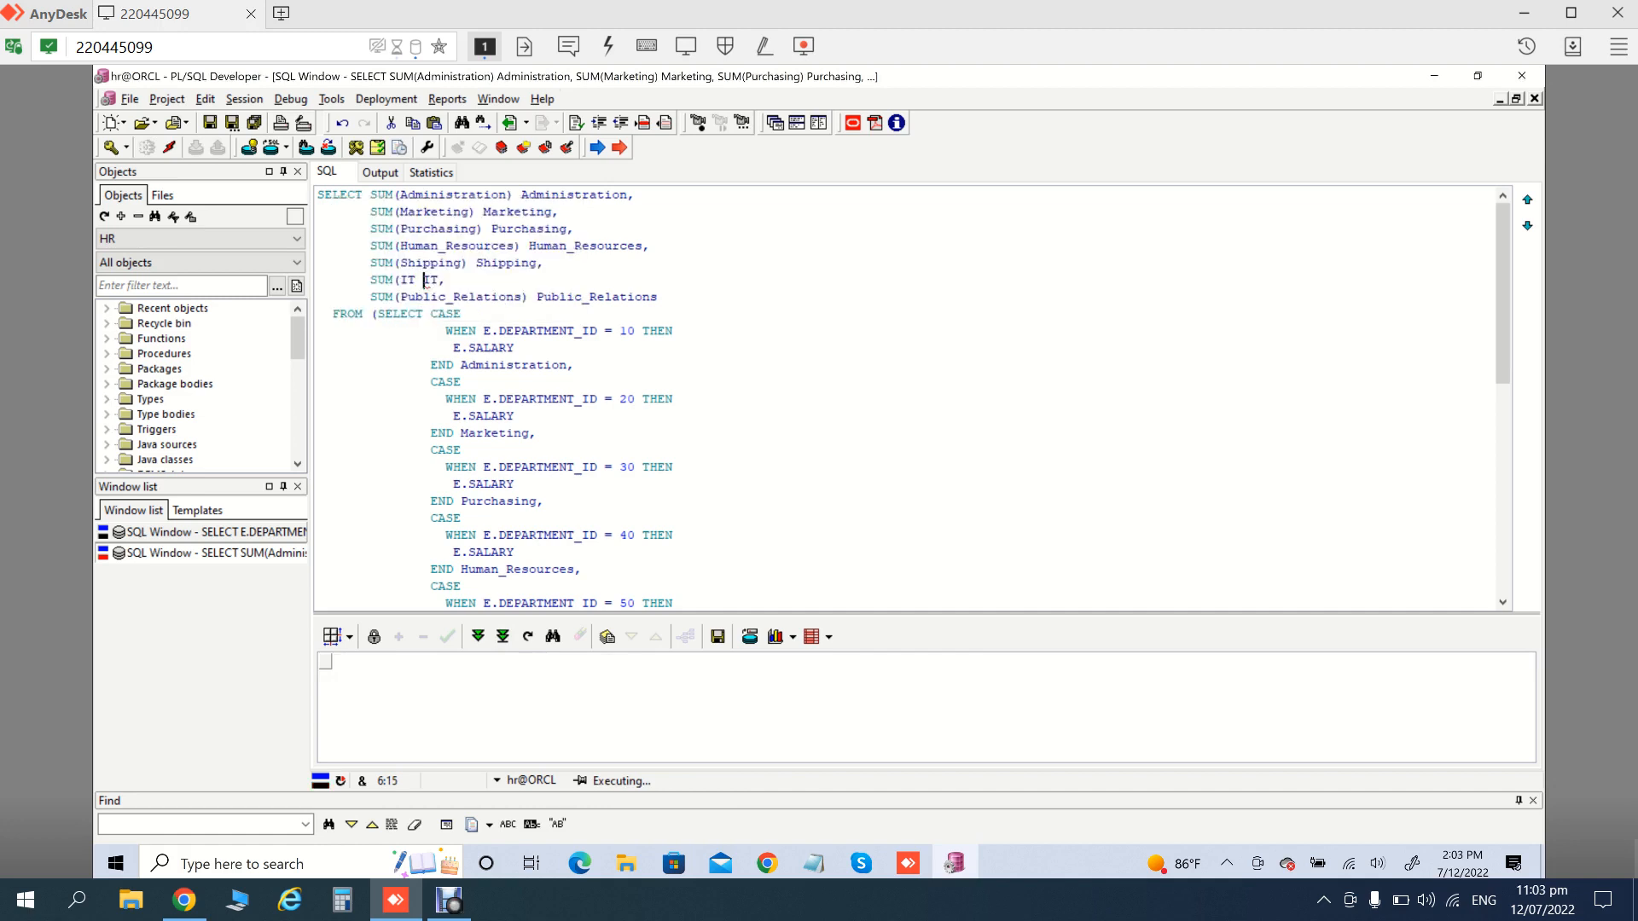
{"action": "type", "text": ")"}
{"action": "key", "text": "F8"}
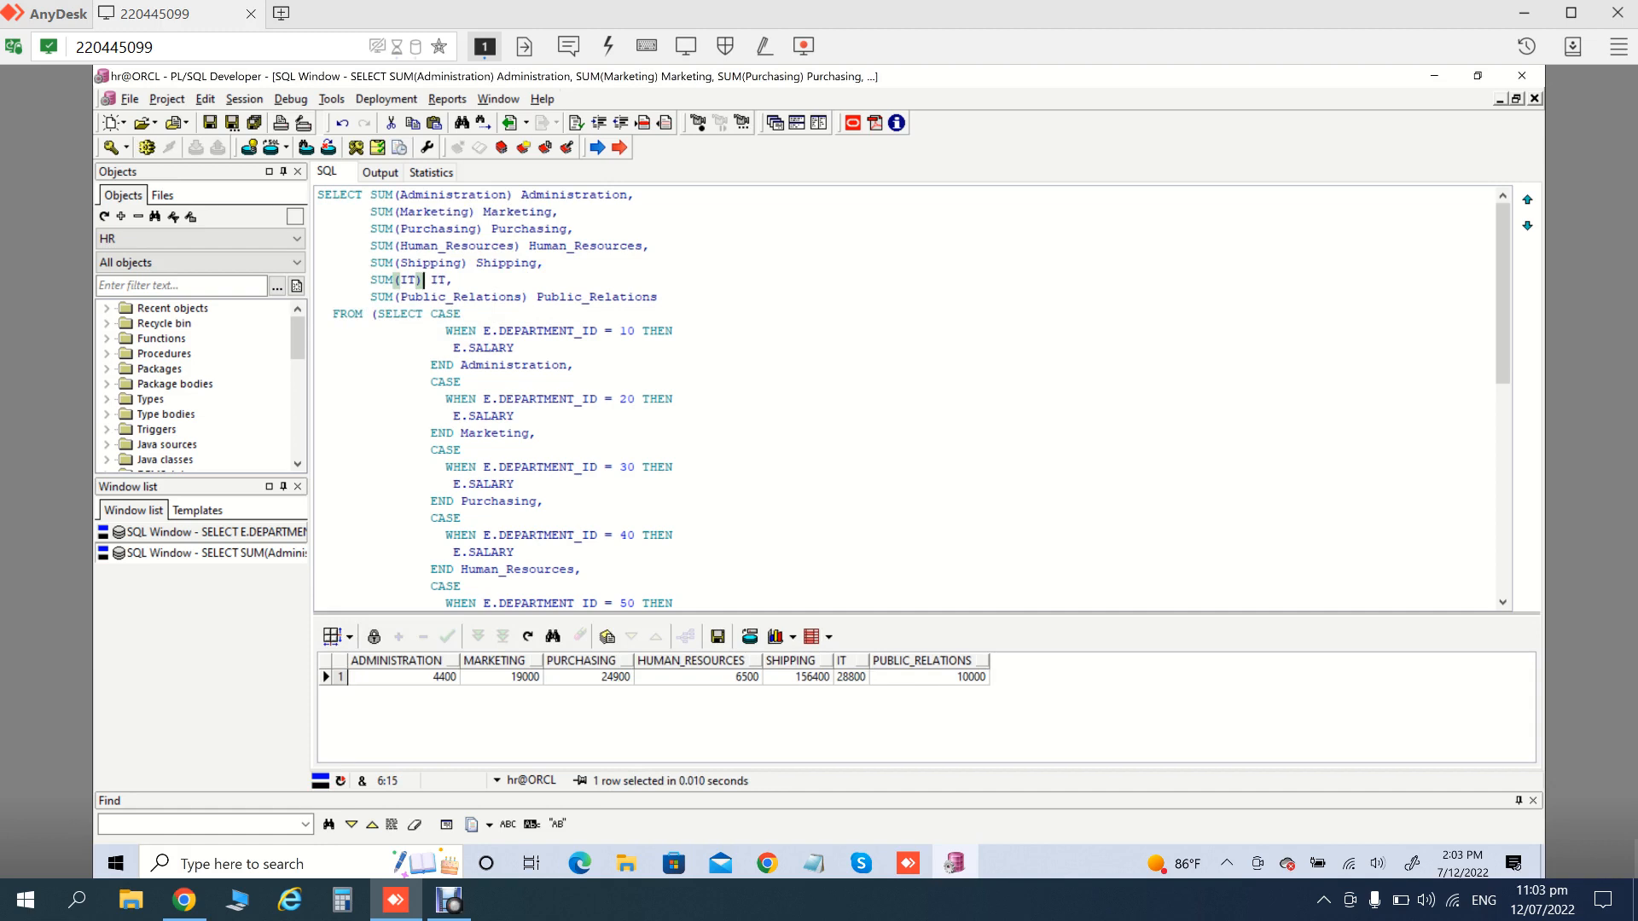
Copy the SUM(Public_Relations) line and paste three comma-separated copies below it
{"action": "left_click_drag", "start_coordinate": [370, 296], "coordinate": [660, 297]}
{"action": "key", "text": "ctrl+c"}
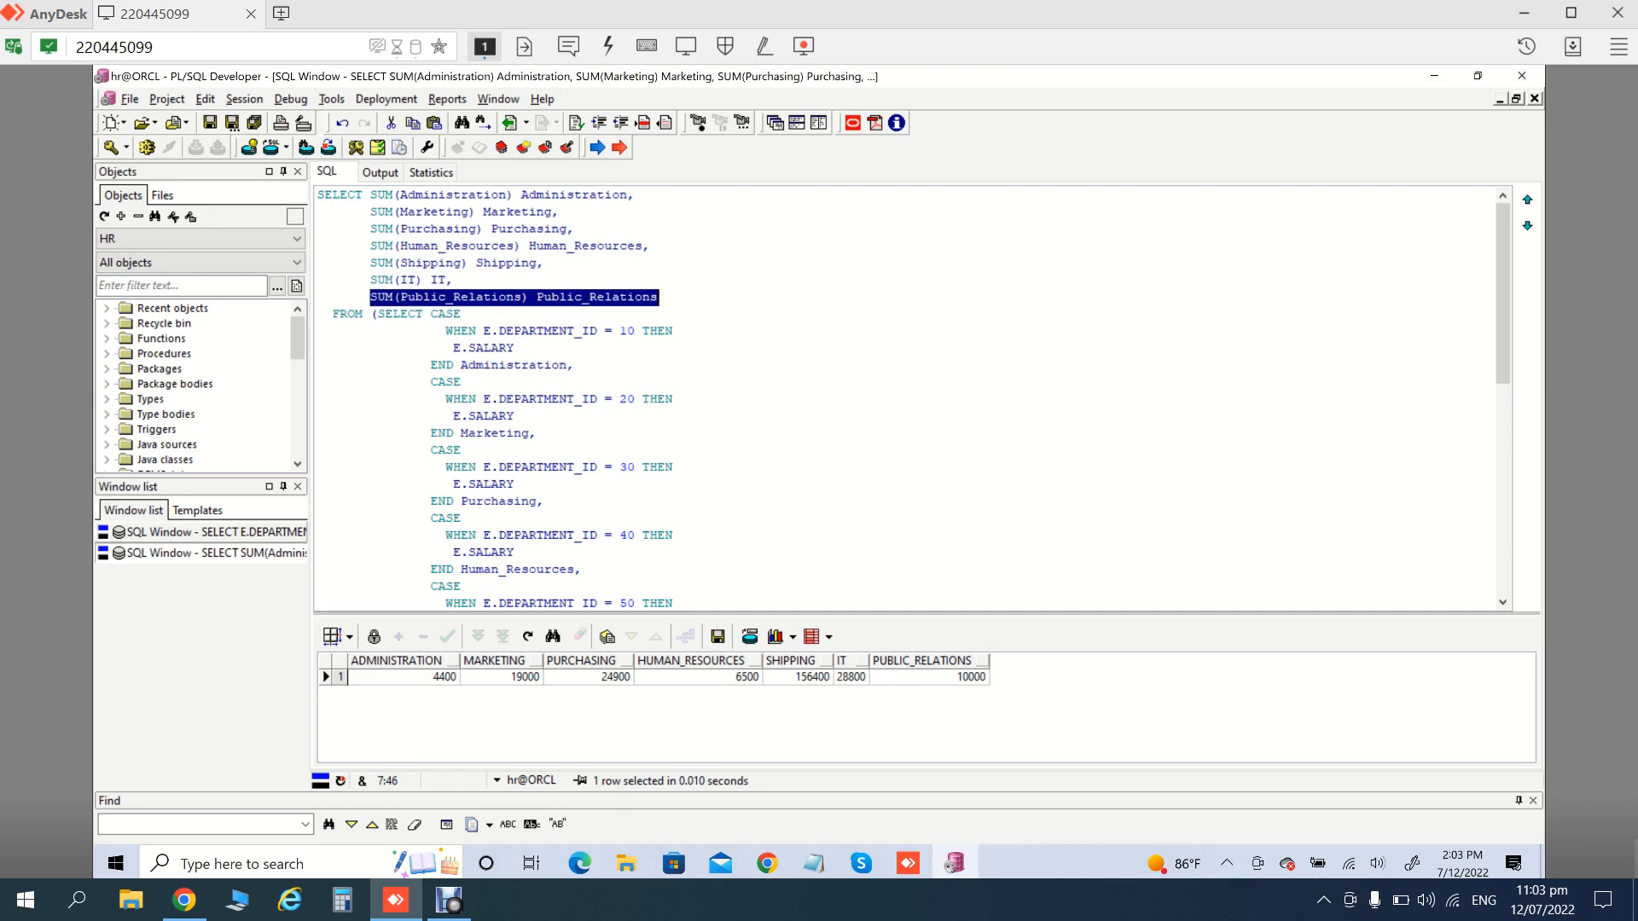
{"action": "key", "text": "End"}
{"action": "type", "text": ","}
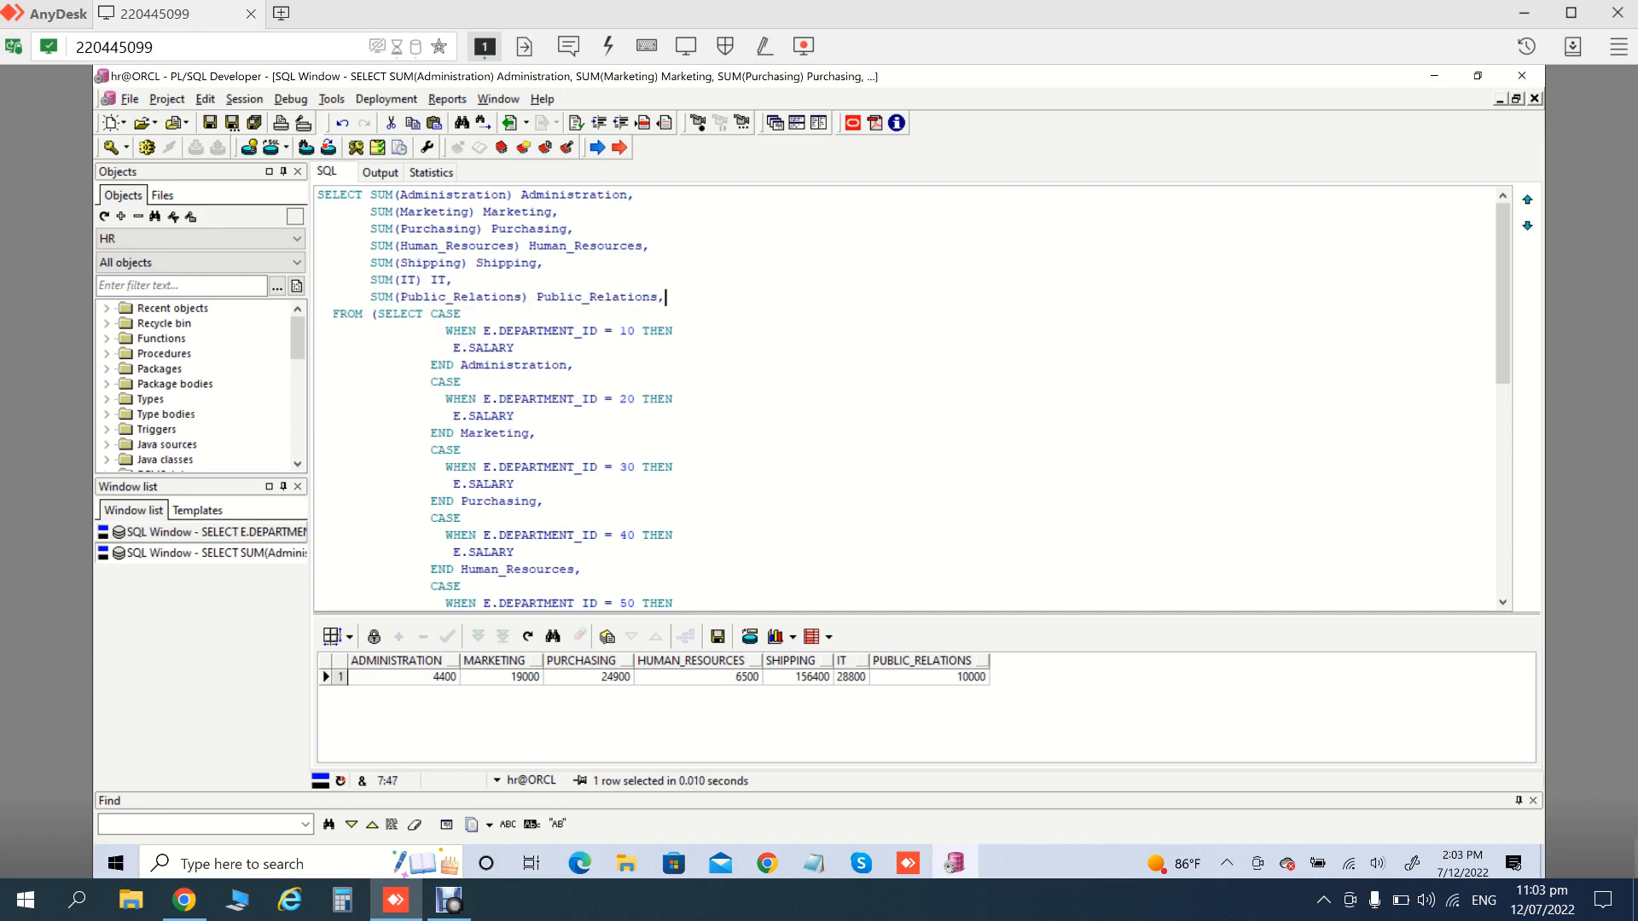
{"action": "key", "text": "Return"}
{"action": "key", "text": "ctrl+v"}
{"action": "type", "text": ","}
{"action": "key", "text": "Return"}
{"action": "key", "text": "ctrl+v"}
{"action": "type", "text": ","}
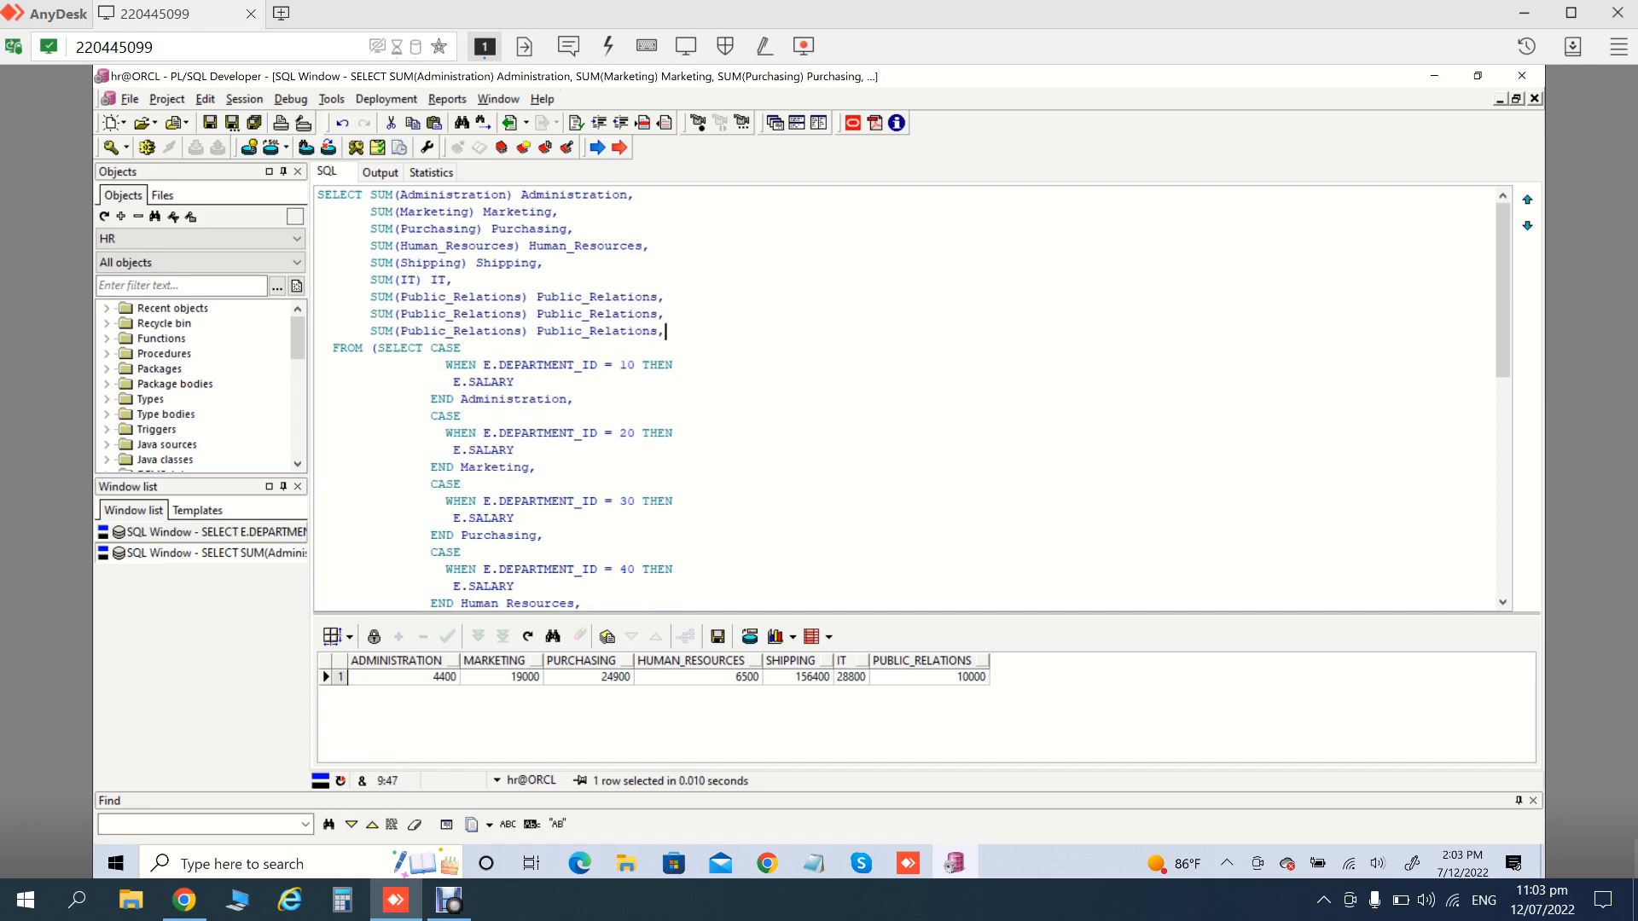
{"action": "key", "text": "Return"}
{"action": "key", "text": "ctrl+v"}
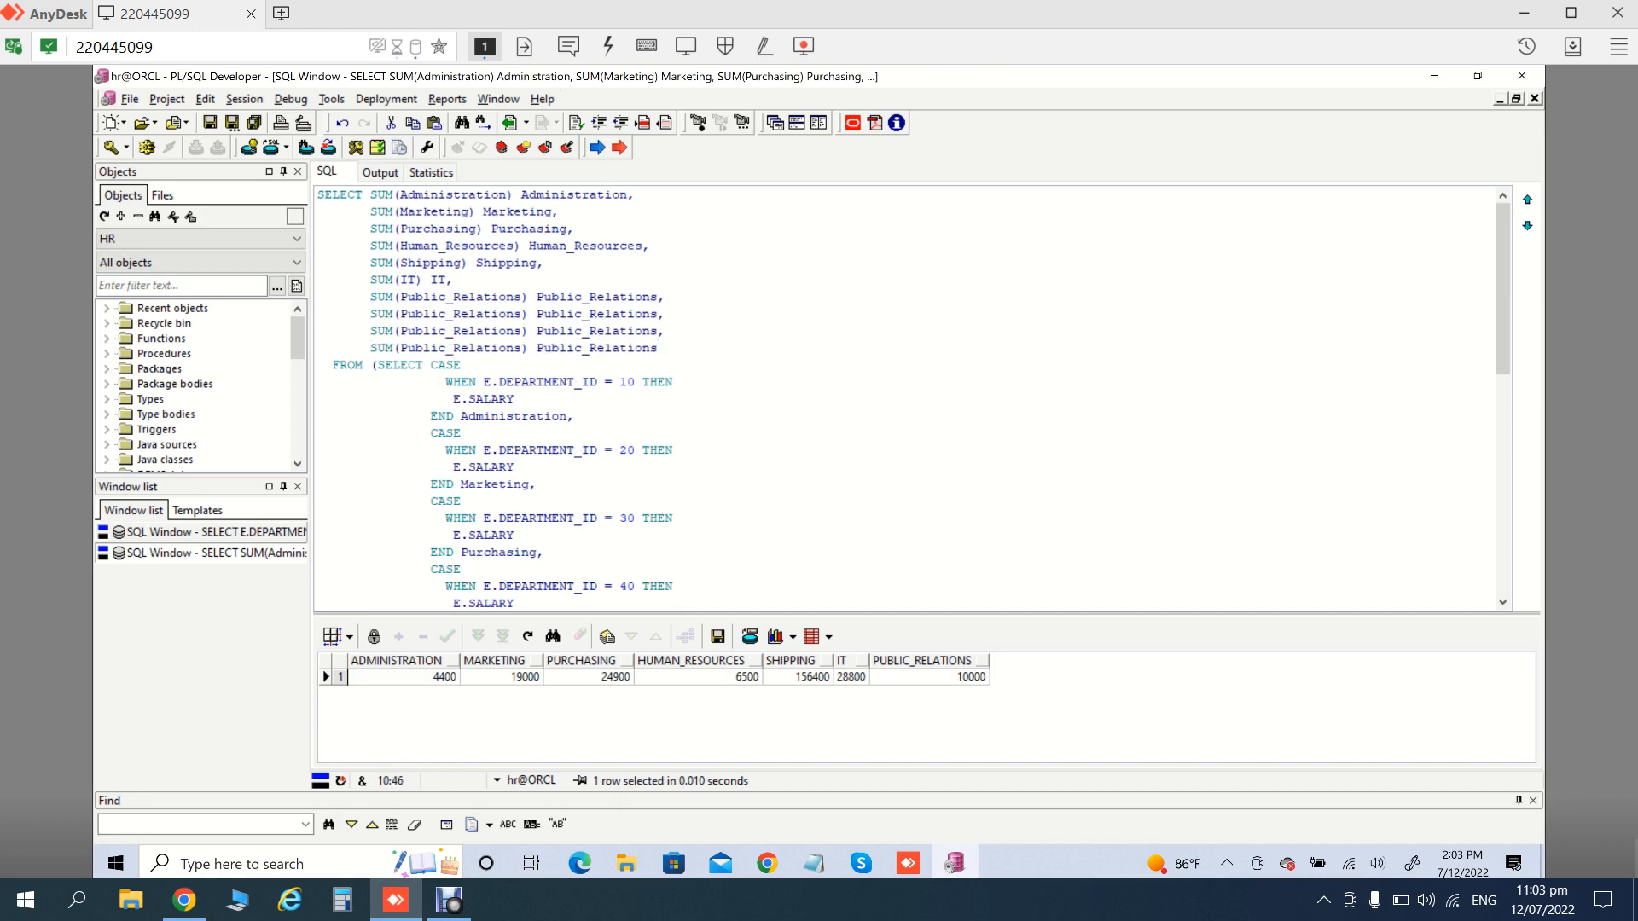
Enlarge the editor area and copy the Sales department name from the CASE branches
{"action": "left_click_drag", "start_coordinate": [853, 614], "coordinate": [854, 711]}
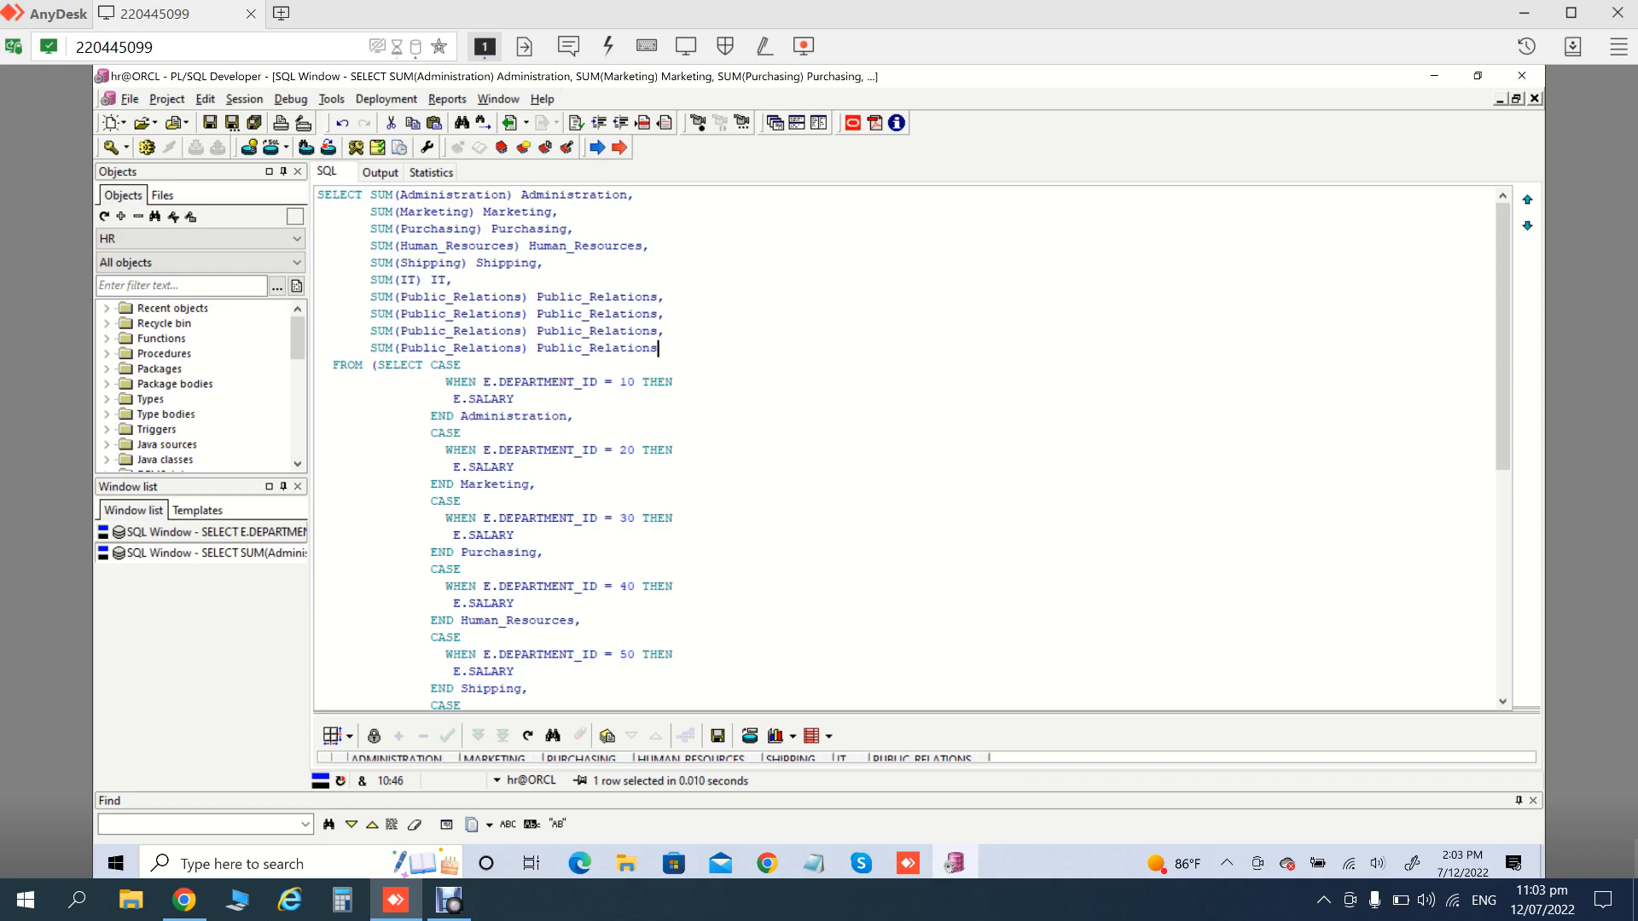
{"action": "scroll", "coordinate": [905, 448], "scroll_direction": "down", "scroll_amount": 4}
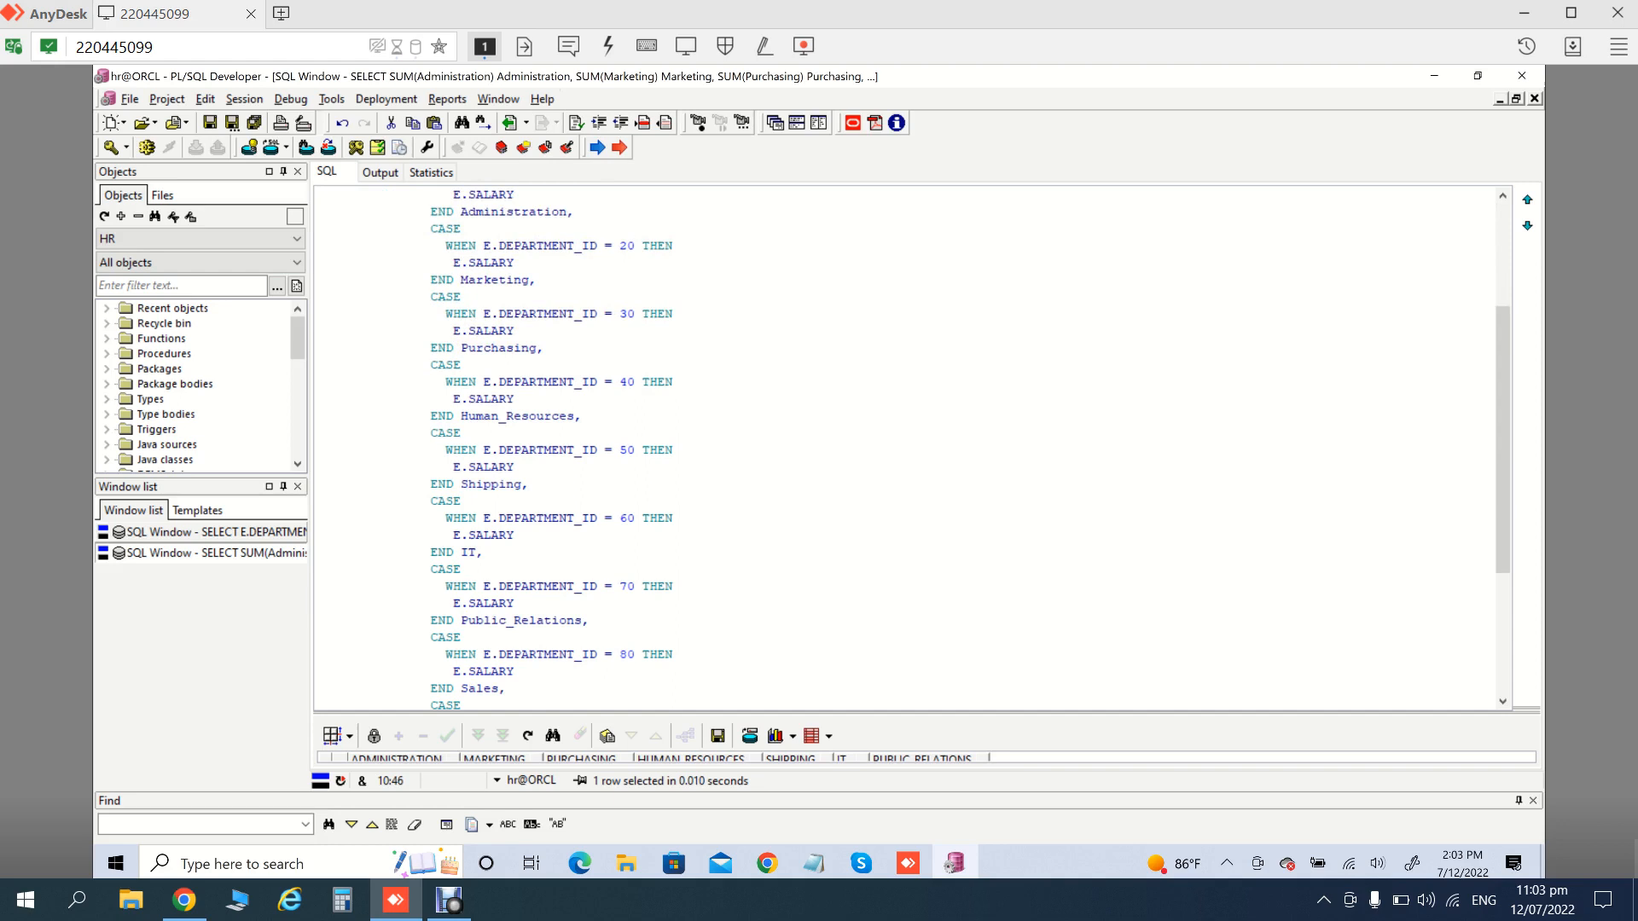
{"action": "left_click", "coordinate": [500, 689]}
{"action": "double_click", "coordinate": [482, 688]}
{"action": "scroll", "coordinate": [512, 512], "scroll_direction": "up", "scroll_amount": 4}
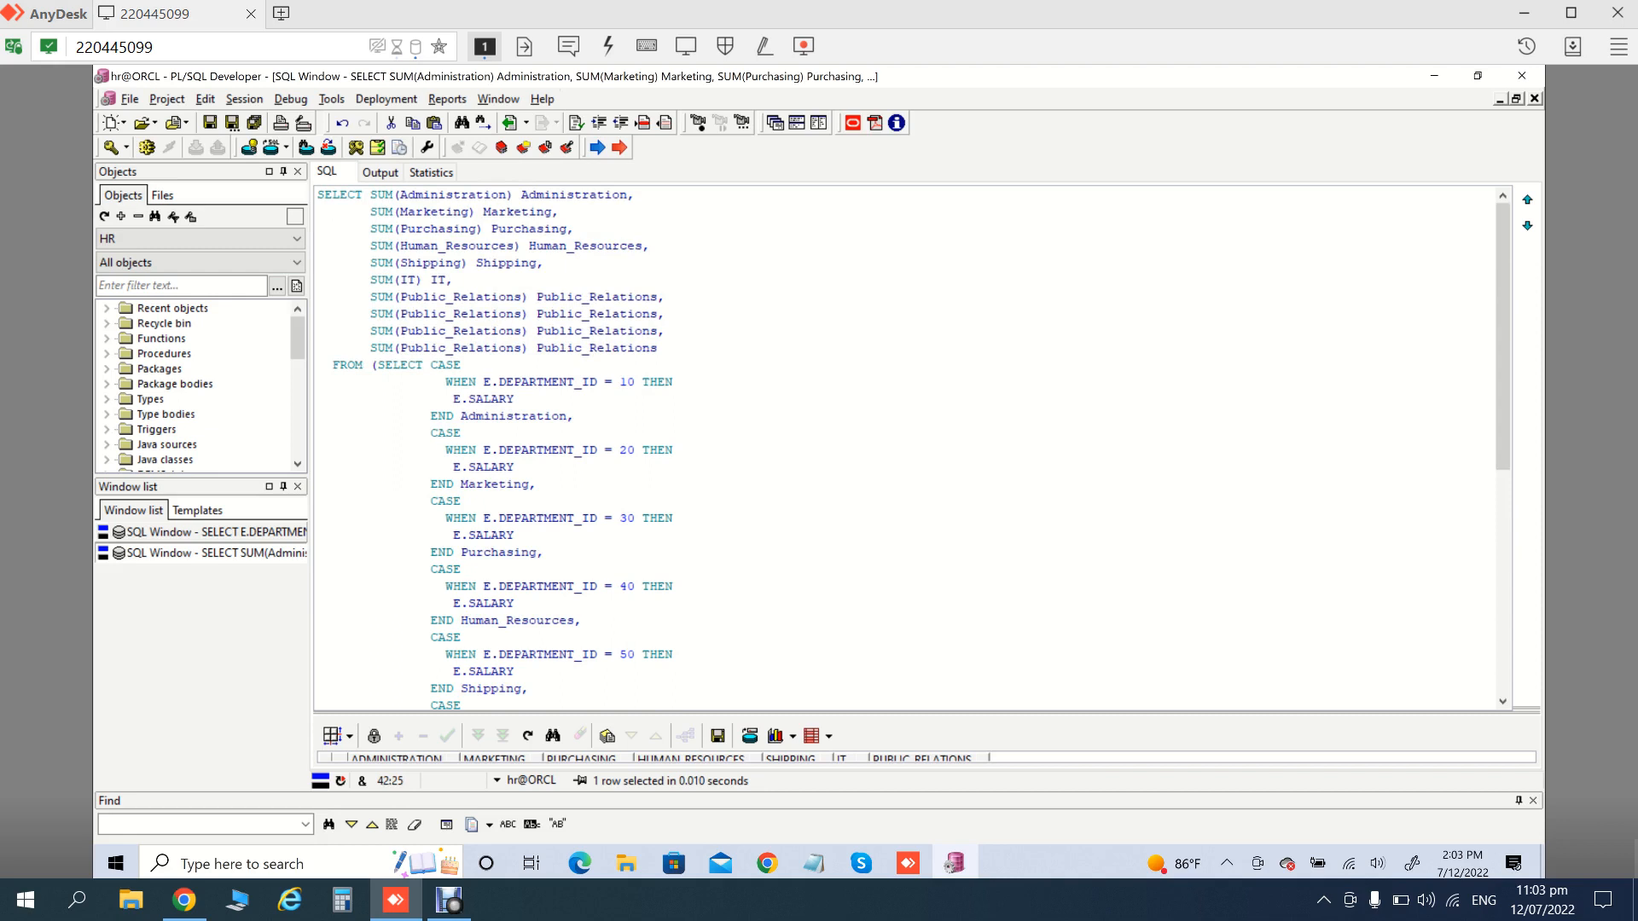
Change line 8 to SUM(Sales) Sales
{"action": "double_click", "coordinate": [597, 315]}
{"action": "type", "text": "Sales"}
{"action": "double_click", "coordinate": [492, 315]}
{"action": "type", "text": "Sales,"}
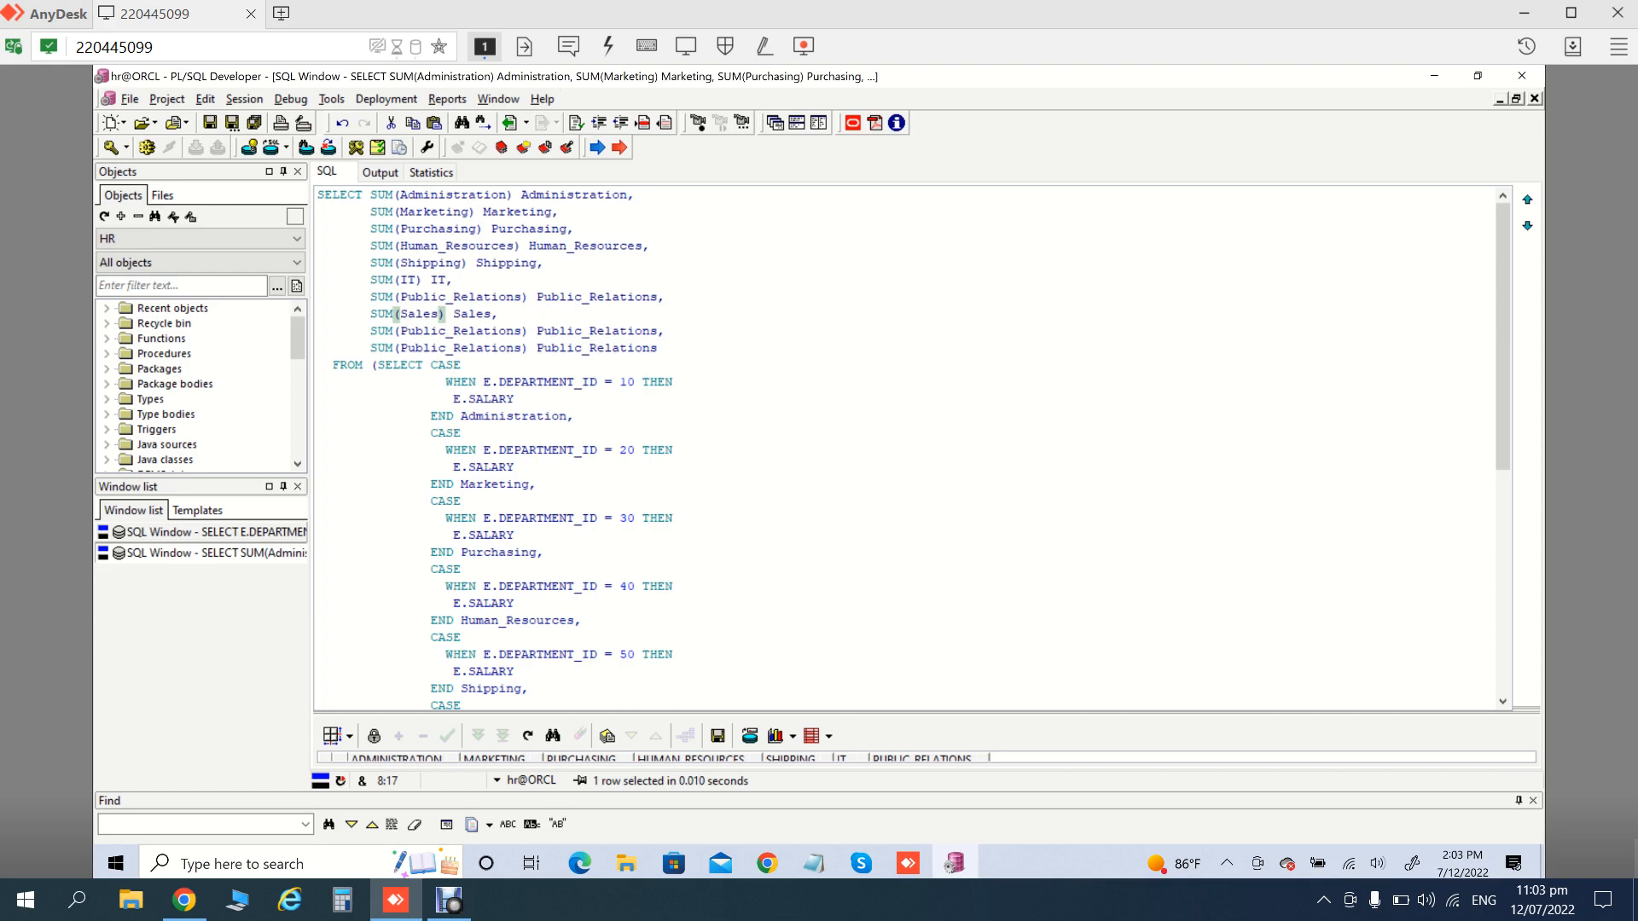
Change line 9 to SUM(Executive) Executive
{"action": "scroll", "coordinate": [904, 448], "scroll_direction": "down", "scroll_amount": 6}
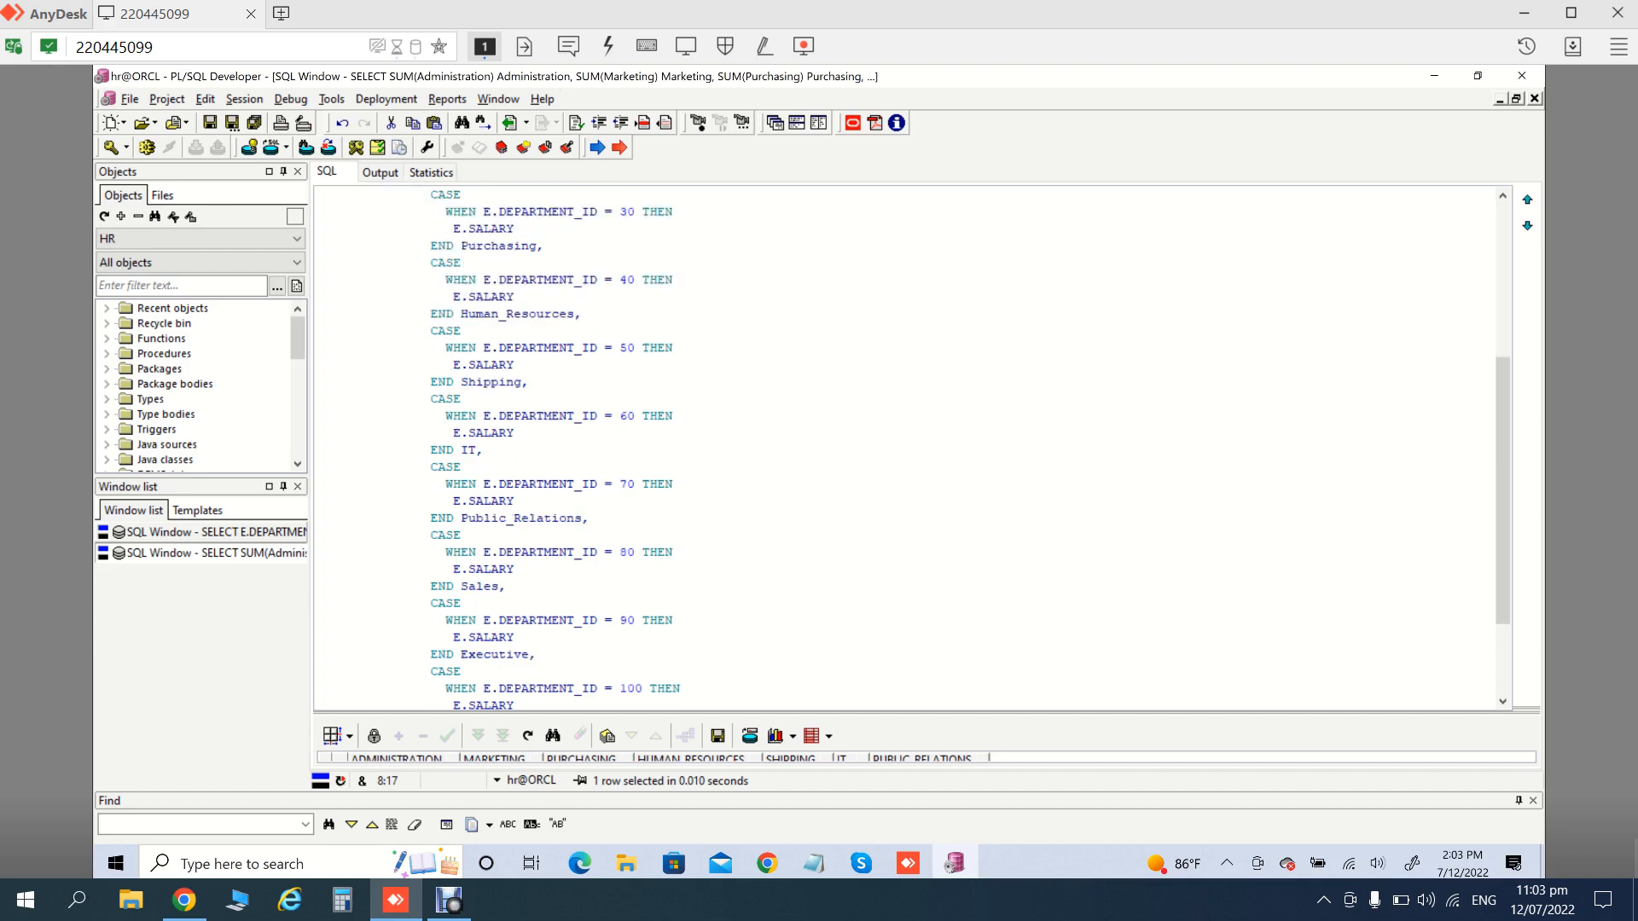
{"action": "double_click", "coordinate": [495, 655]}
{"action": "key", "text": "ctrl+c"}
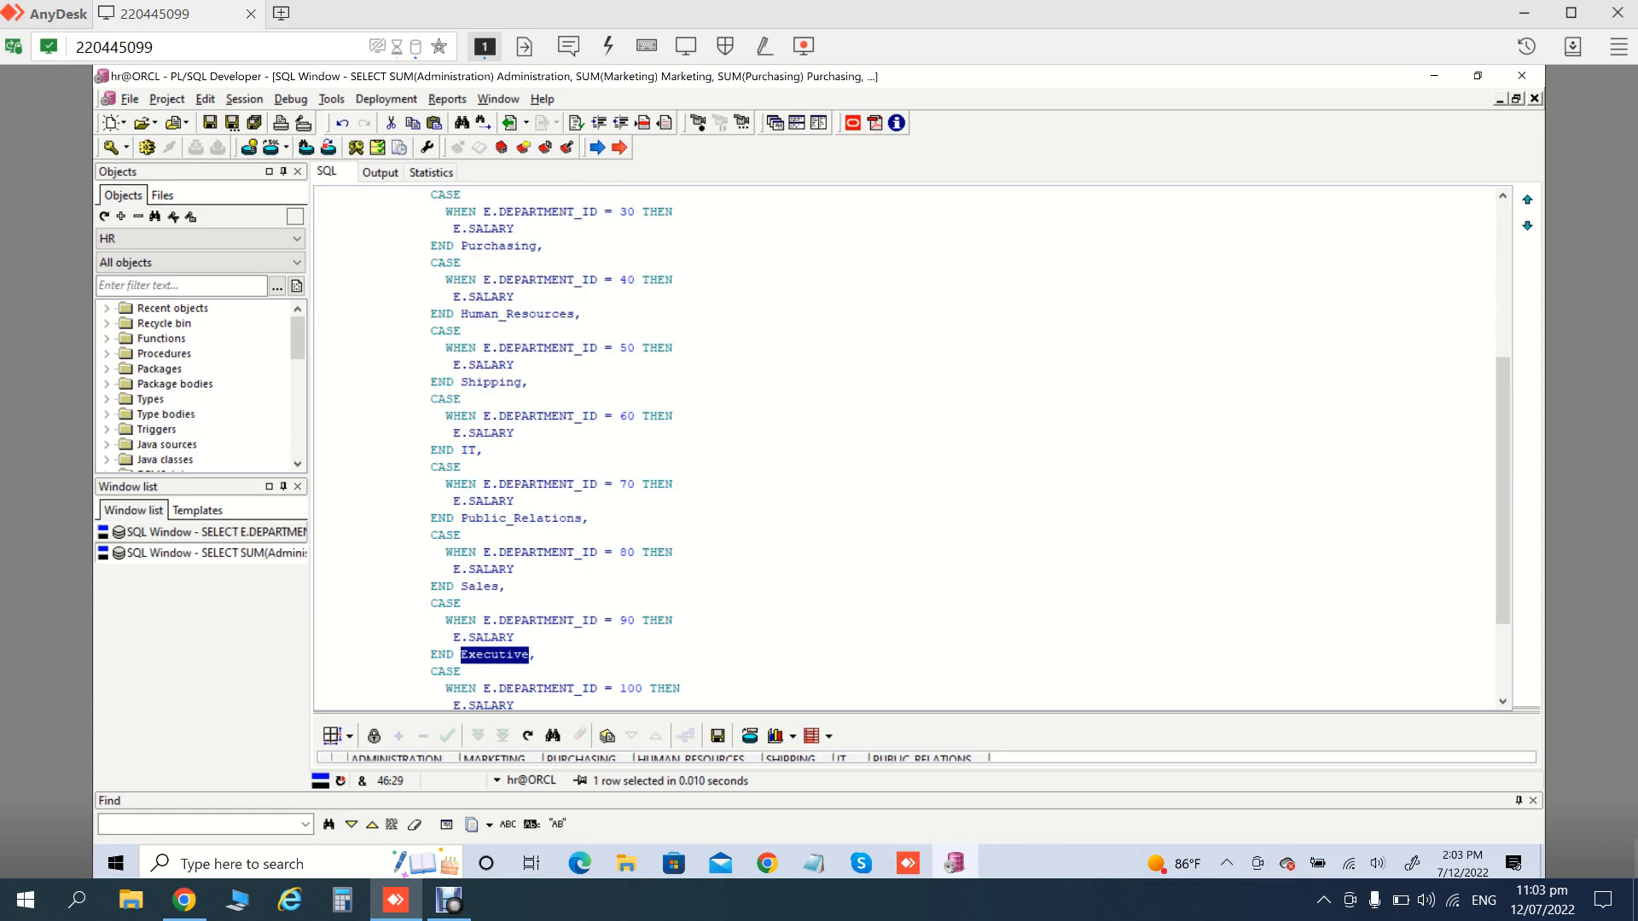
{"action": "scroll", "coordinate": [904, 447], "scroll_direction": "up", "scroll_amount": 6}
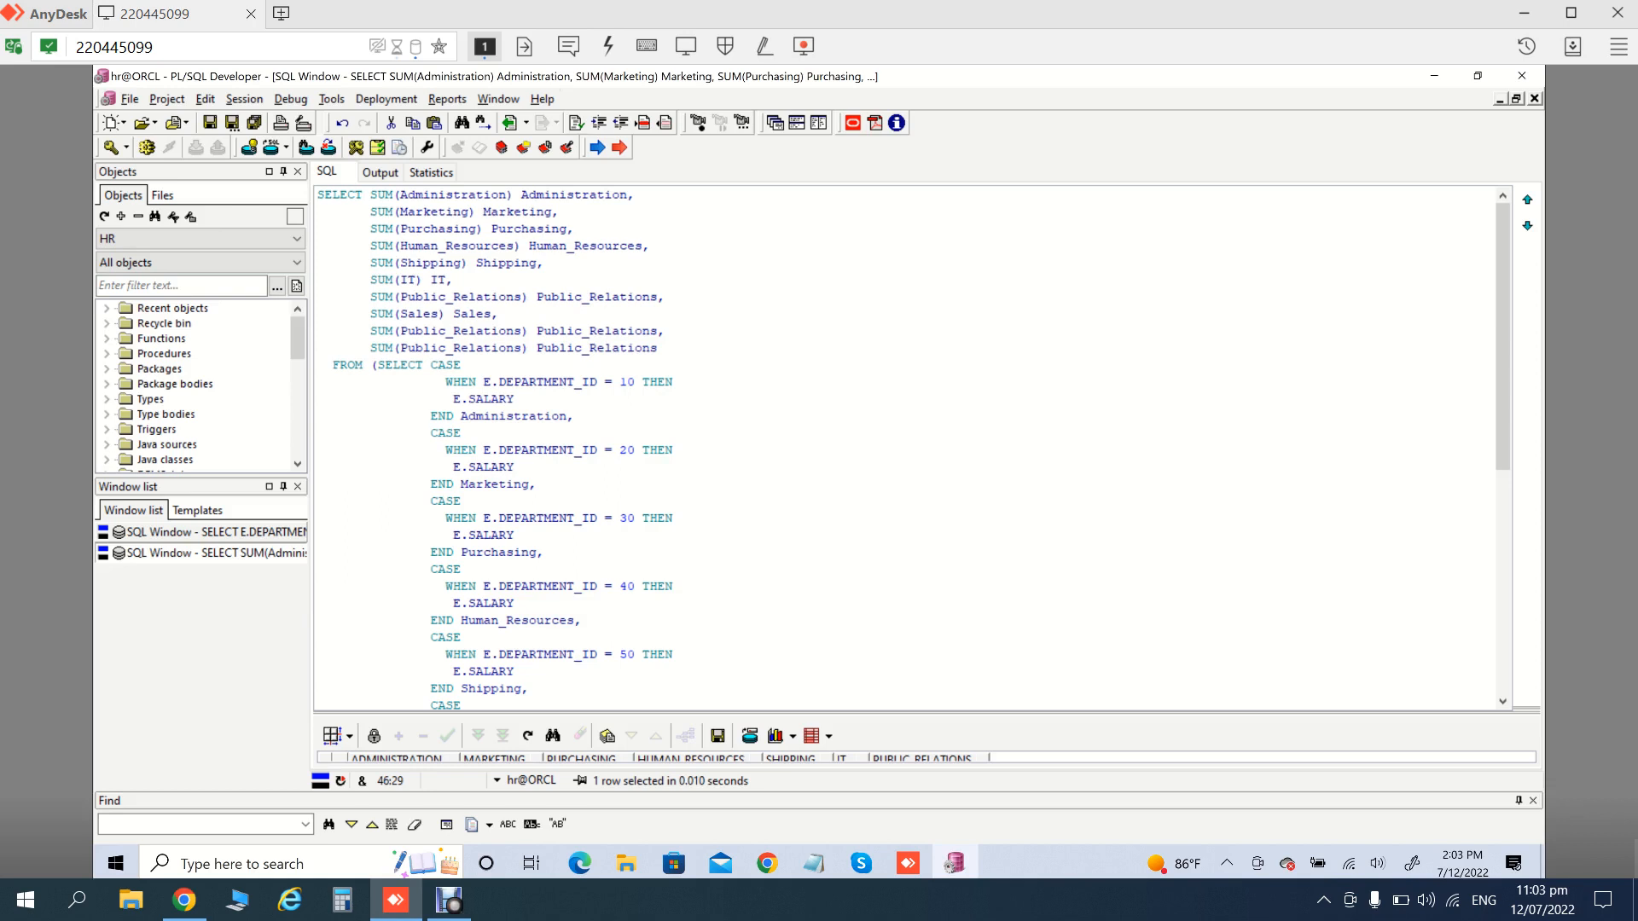
{"action": "left_click", "coordinate": [598, 332]}
{"action": "double_click", "coordinate": [598, 332]}
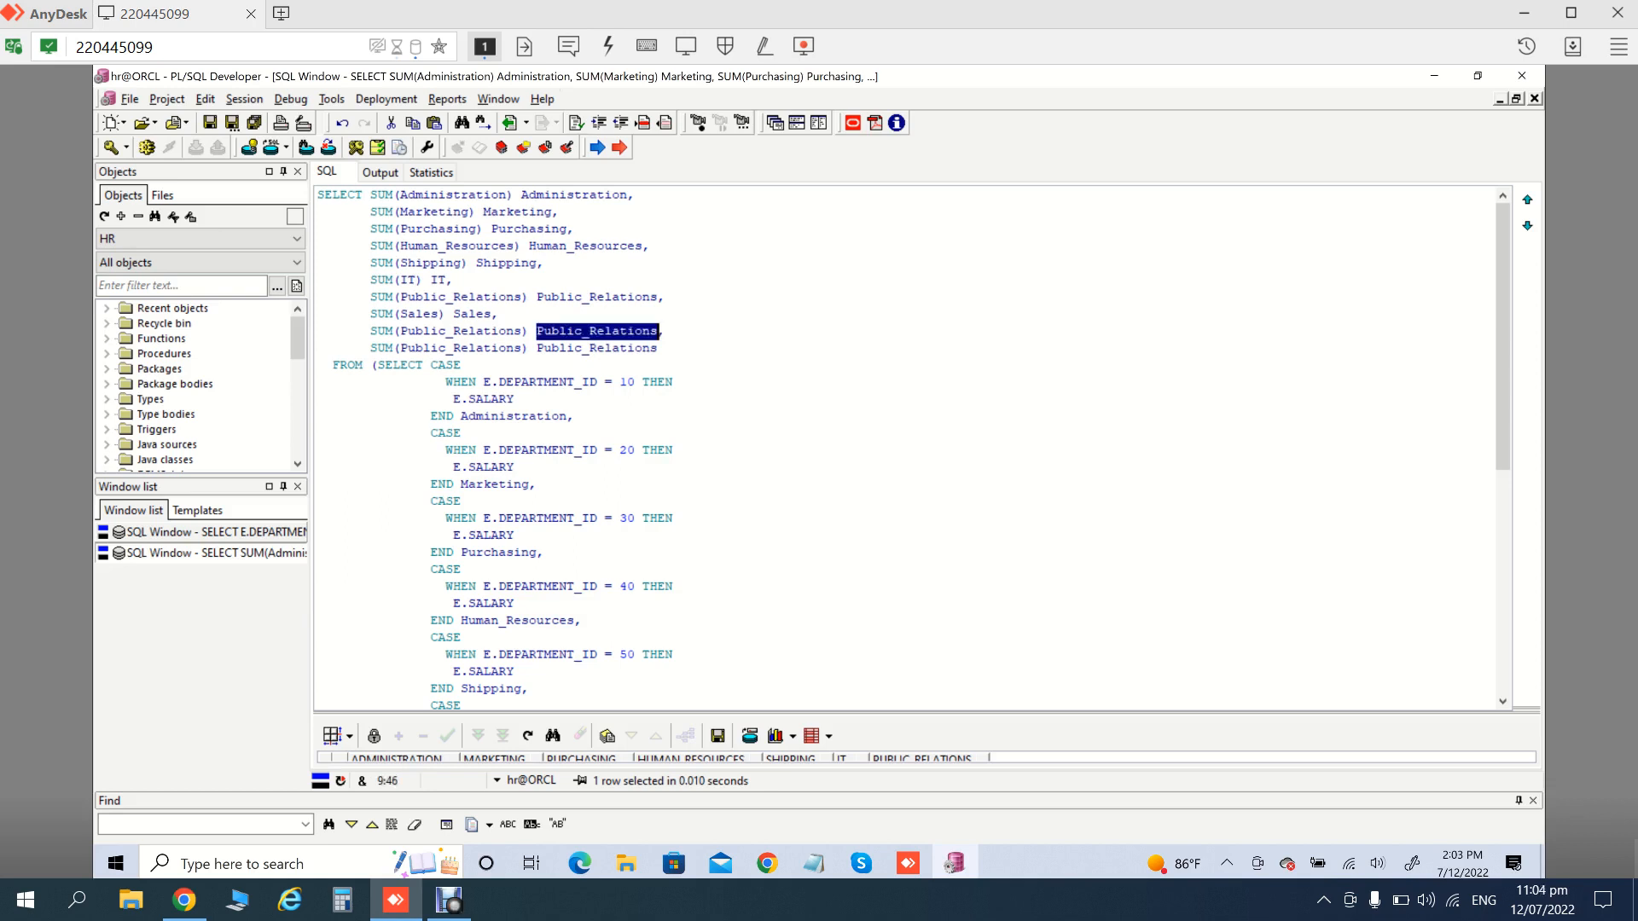
{"action": "type", "text": "Executive"}
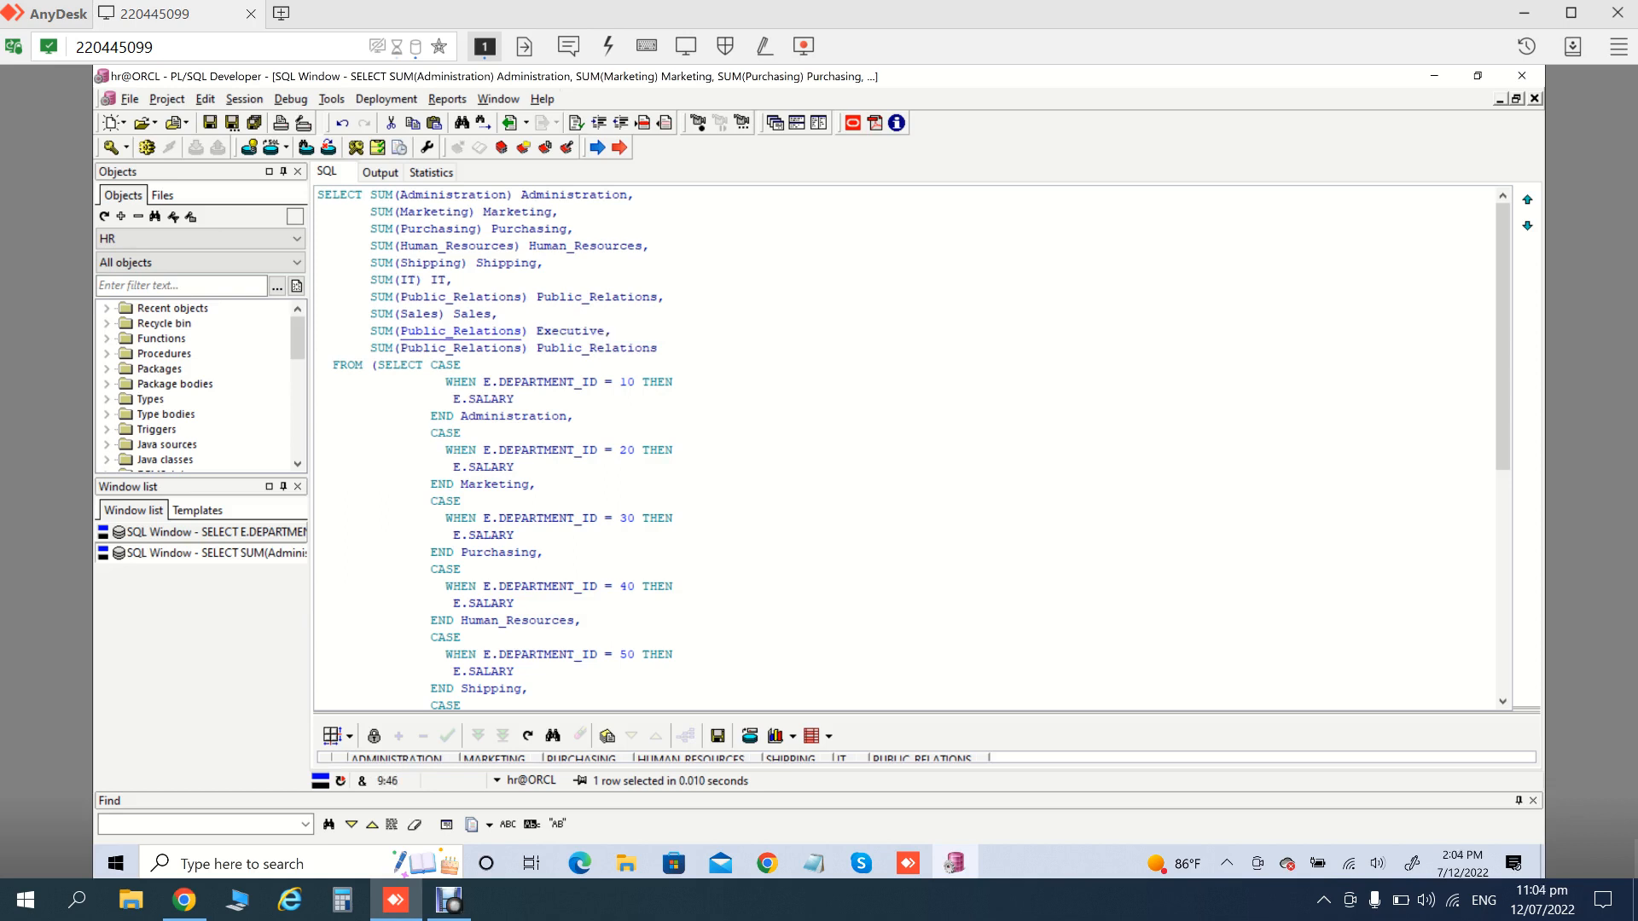
{"action": "double_click", "coordinate": [461, 332]}
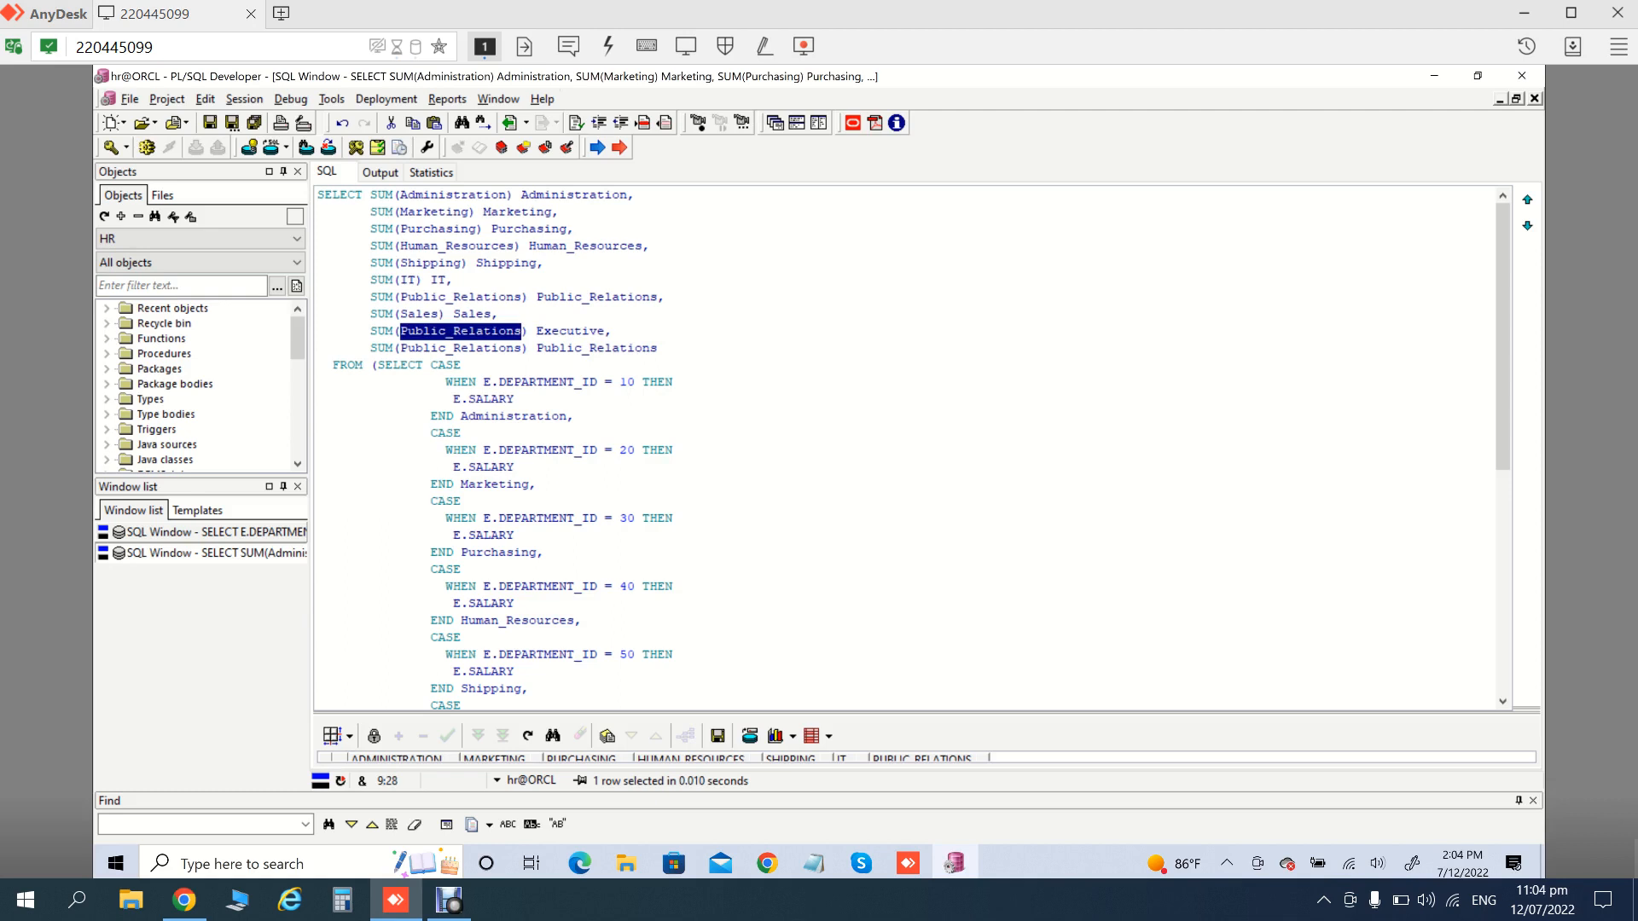
{"action": "key", "text": "ctrl+v"}
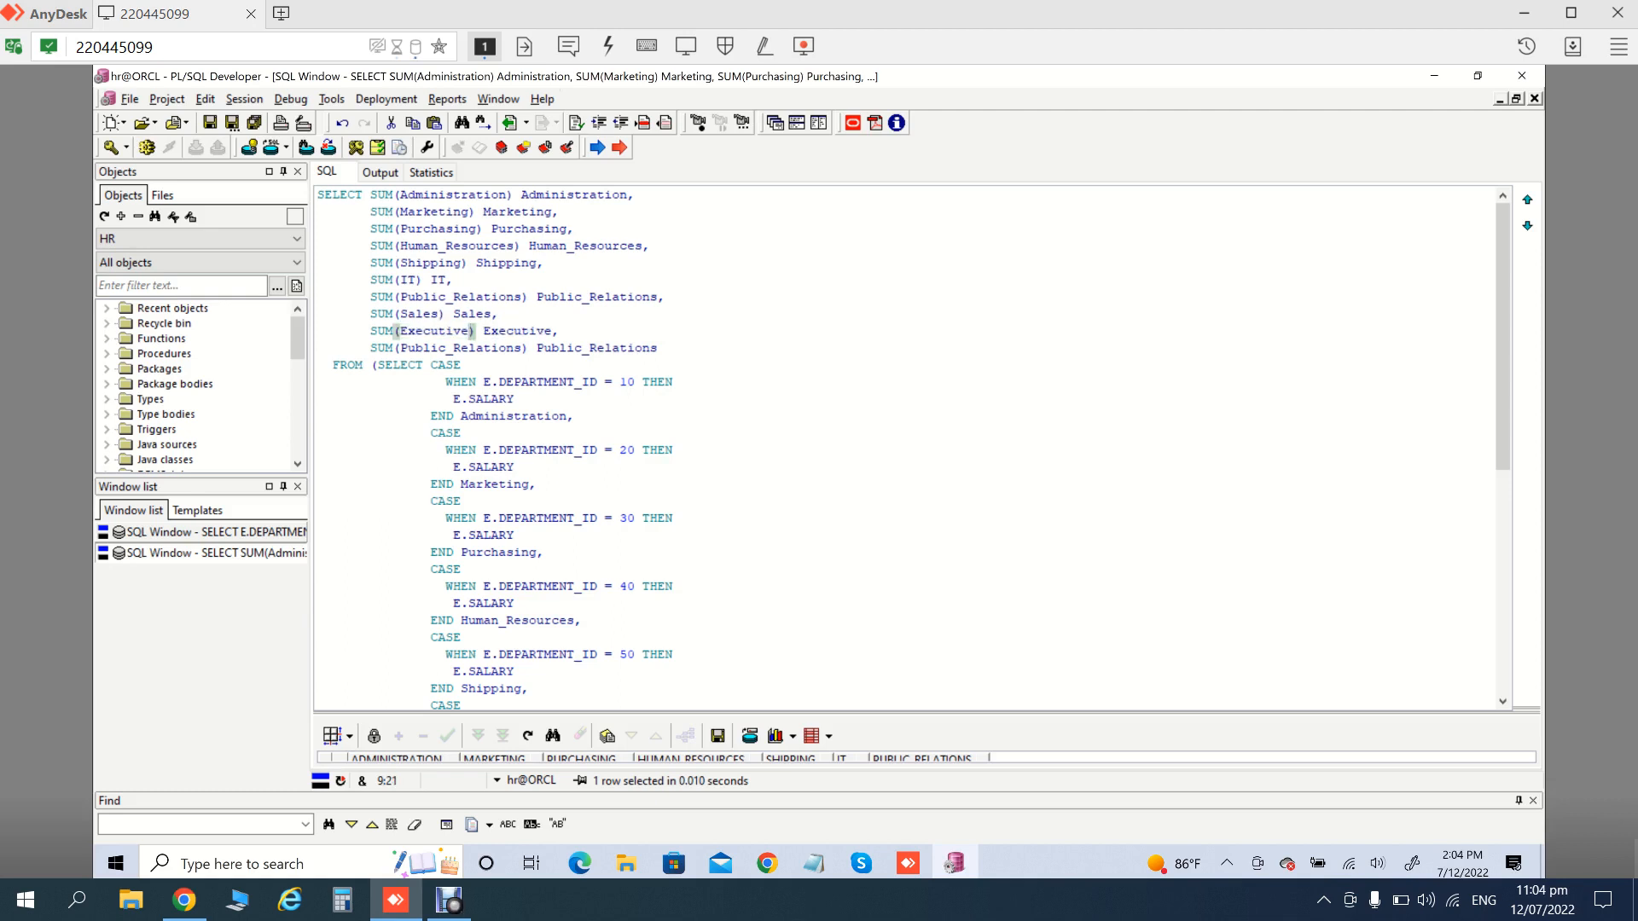
Copy the Finance department name from the CASE branches
{"action": "scroll", "coordinate": [905, 448], "scroll_direction": "down", "scroll_amount": 1}
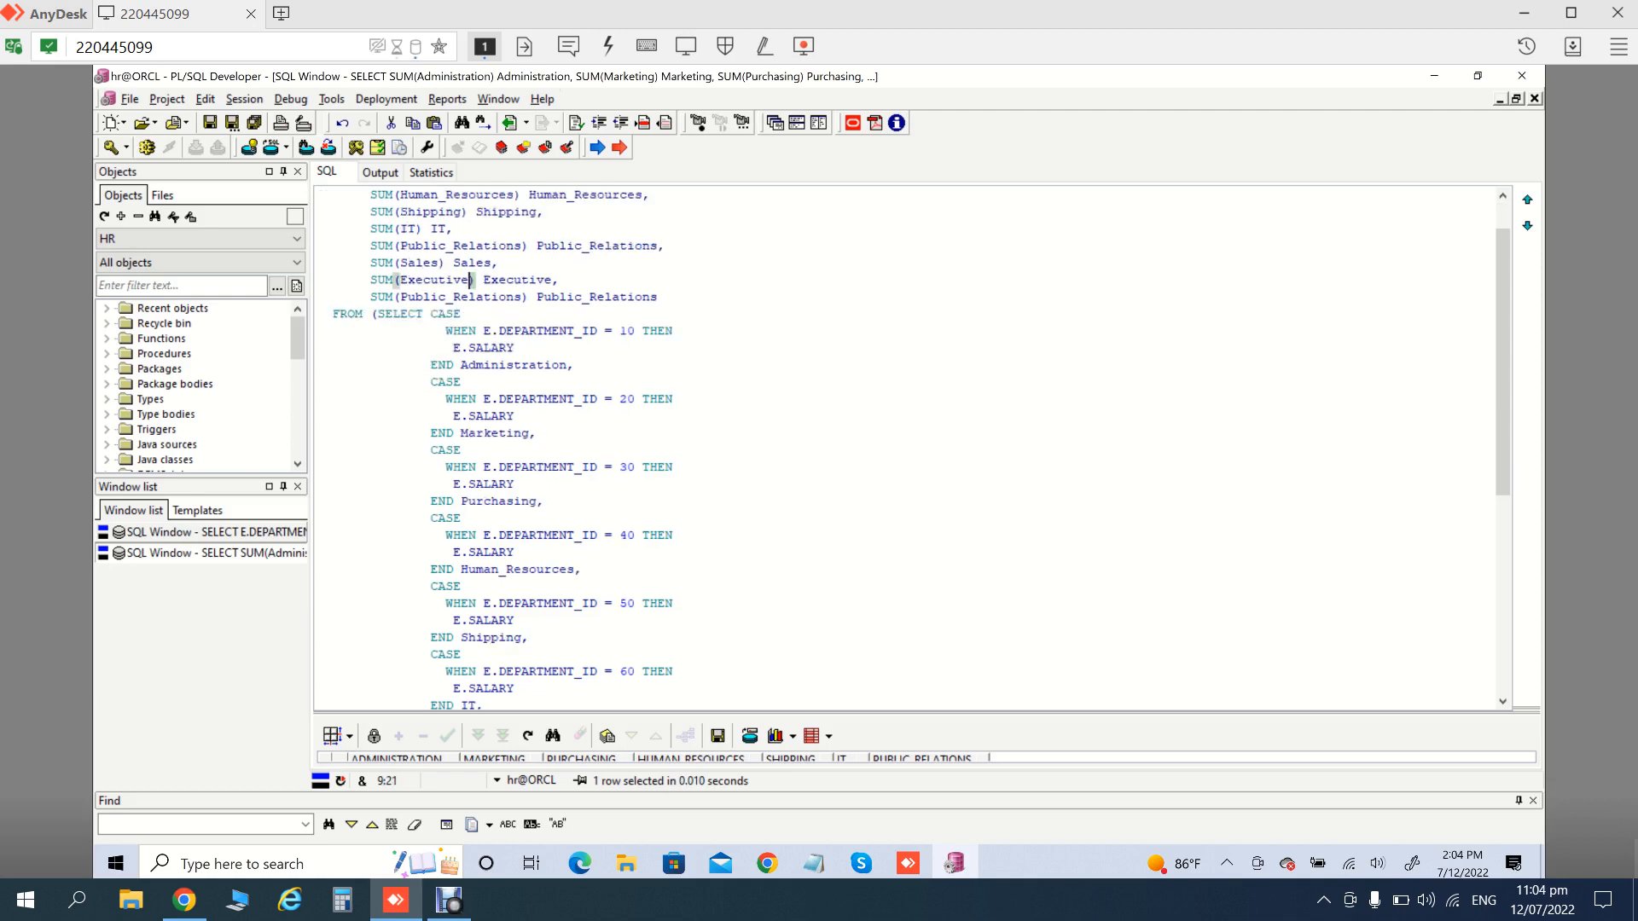
{"action": "scroll", "coordinate": [904, 448], "scroll_direction": "down", "scroll_amount": 4}
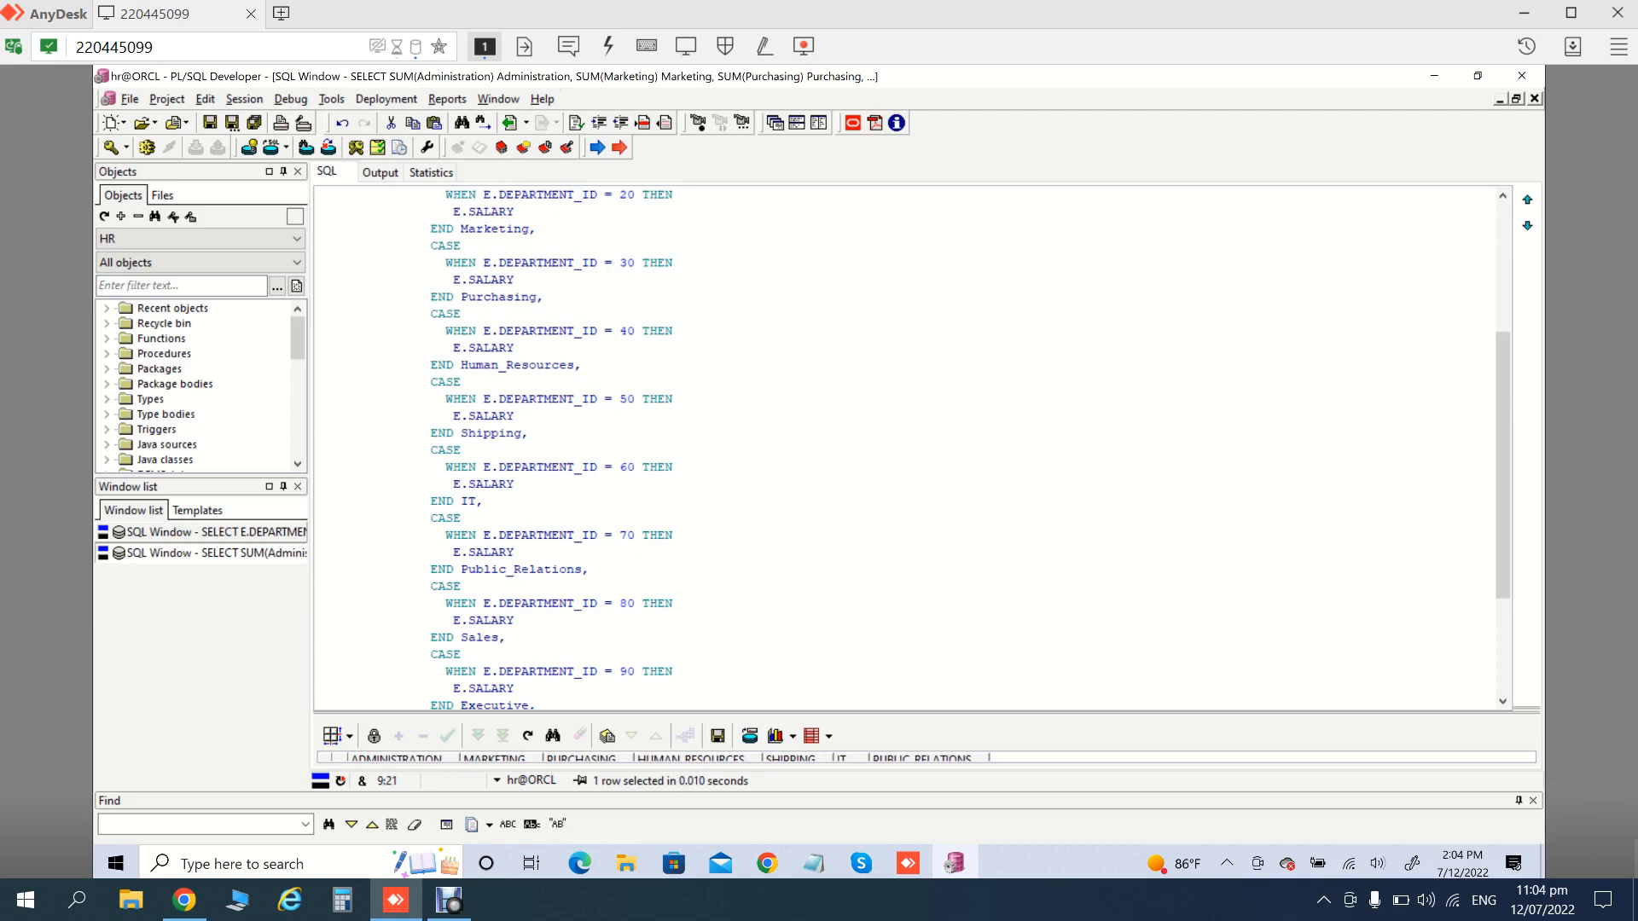
{"action": "scroll", "coordinate": [904, 448], "scroll_direction": "down", "scroll_amount": 2}
{"action": "scroll", "coordinate": [904, 448], "scroll_direction": "down", "scroll_amount": 2}
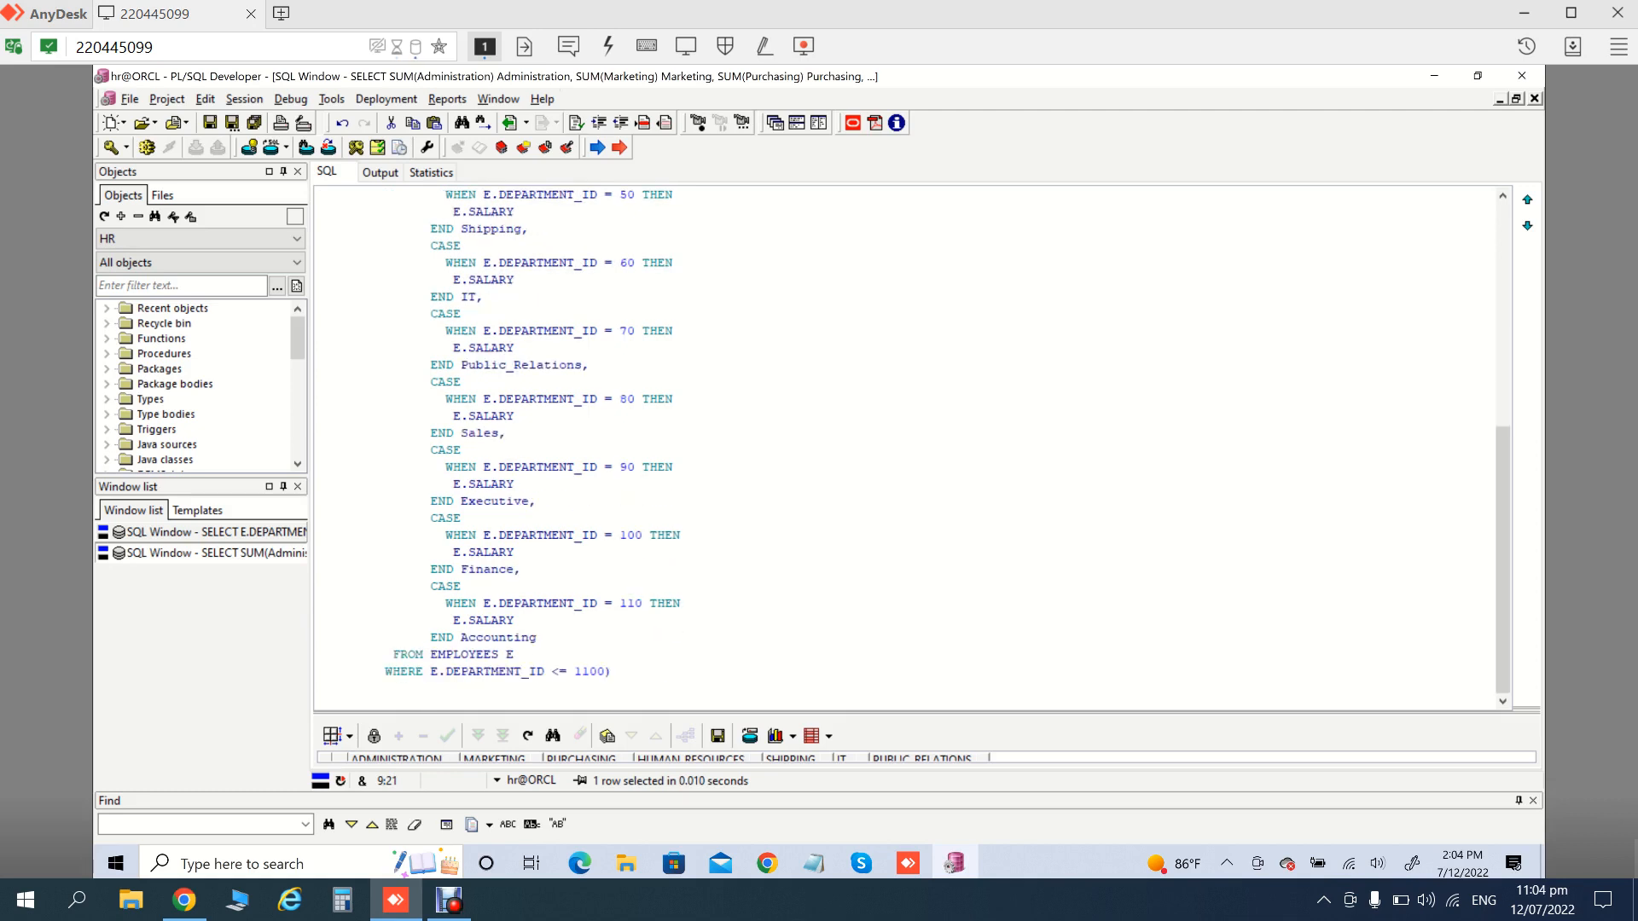
{"action": "scroll", "coordinate": [905, 448], "scroll_direction": "up", "scroll_amount": 5}
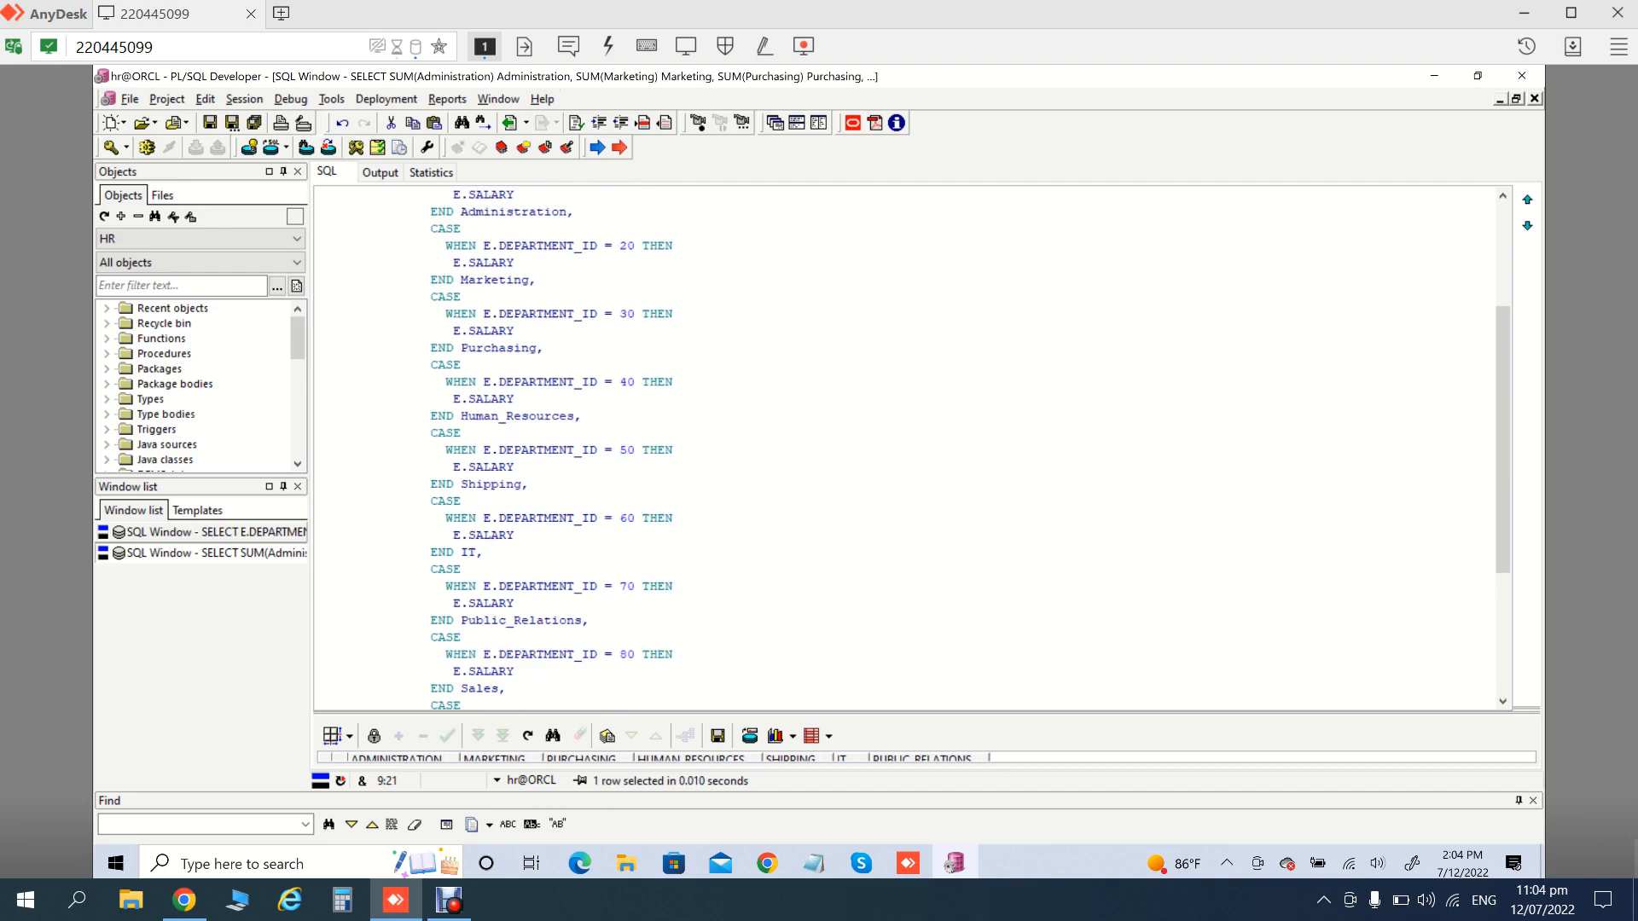
{"action": "scroll", "coordinate": [905, 448], "scroll_direction": "up", "scroll_amount": 4}
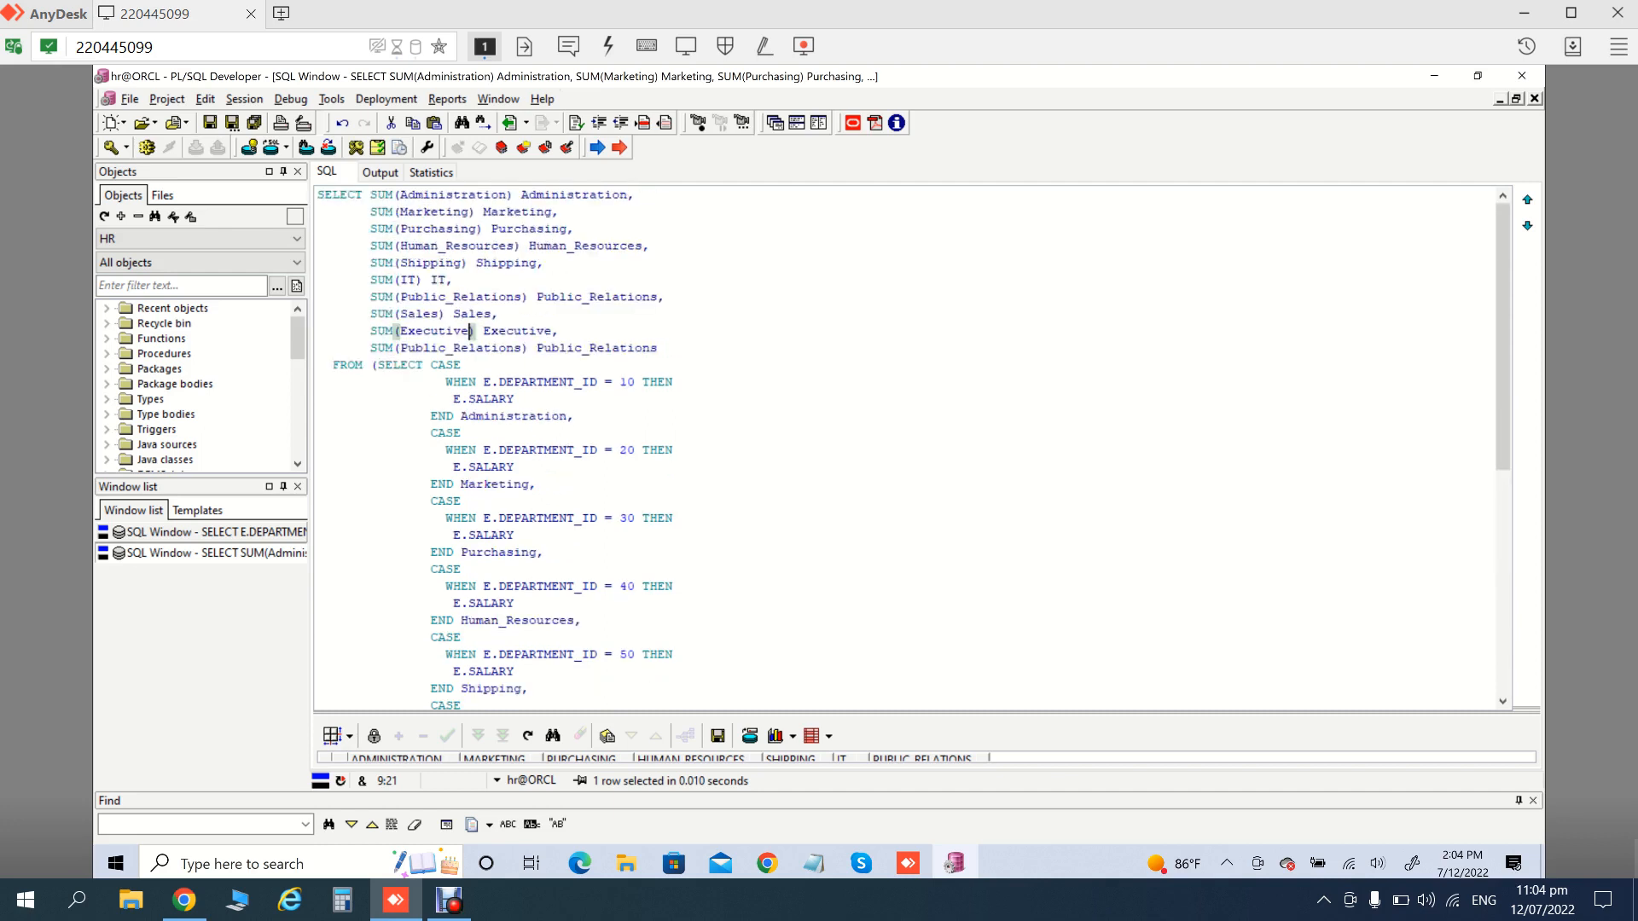
{"action": "scroll", "coordinate": [904, 448], "scroll_direction": "down", "scroll_amount": 6}
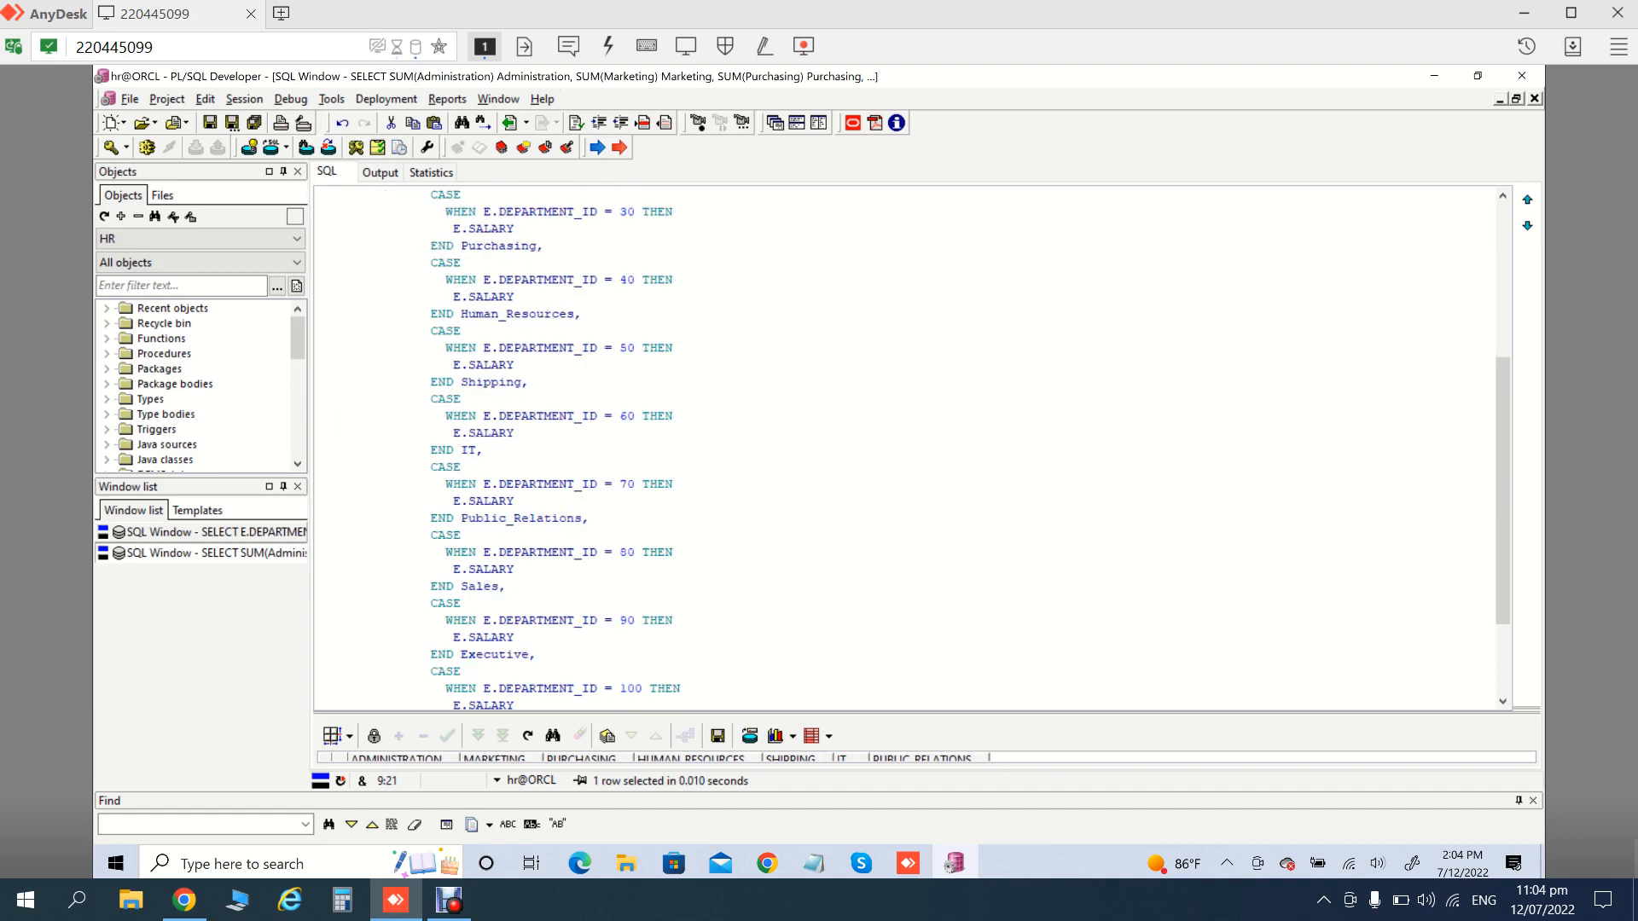
{"action": "scroll", "coordinate": [905, 448], "scroll_direction": "down", "scroll_amount": 1}
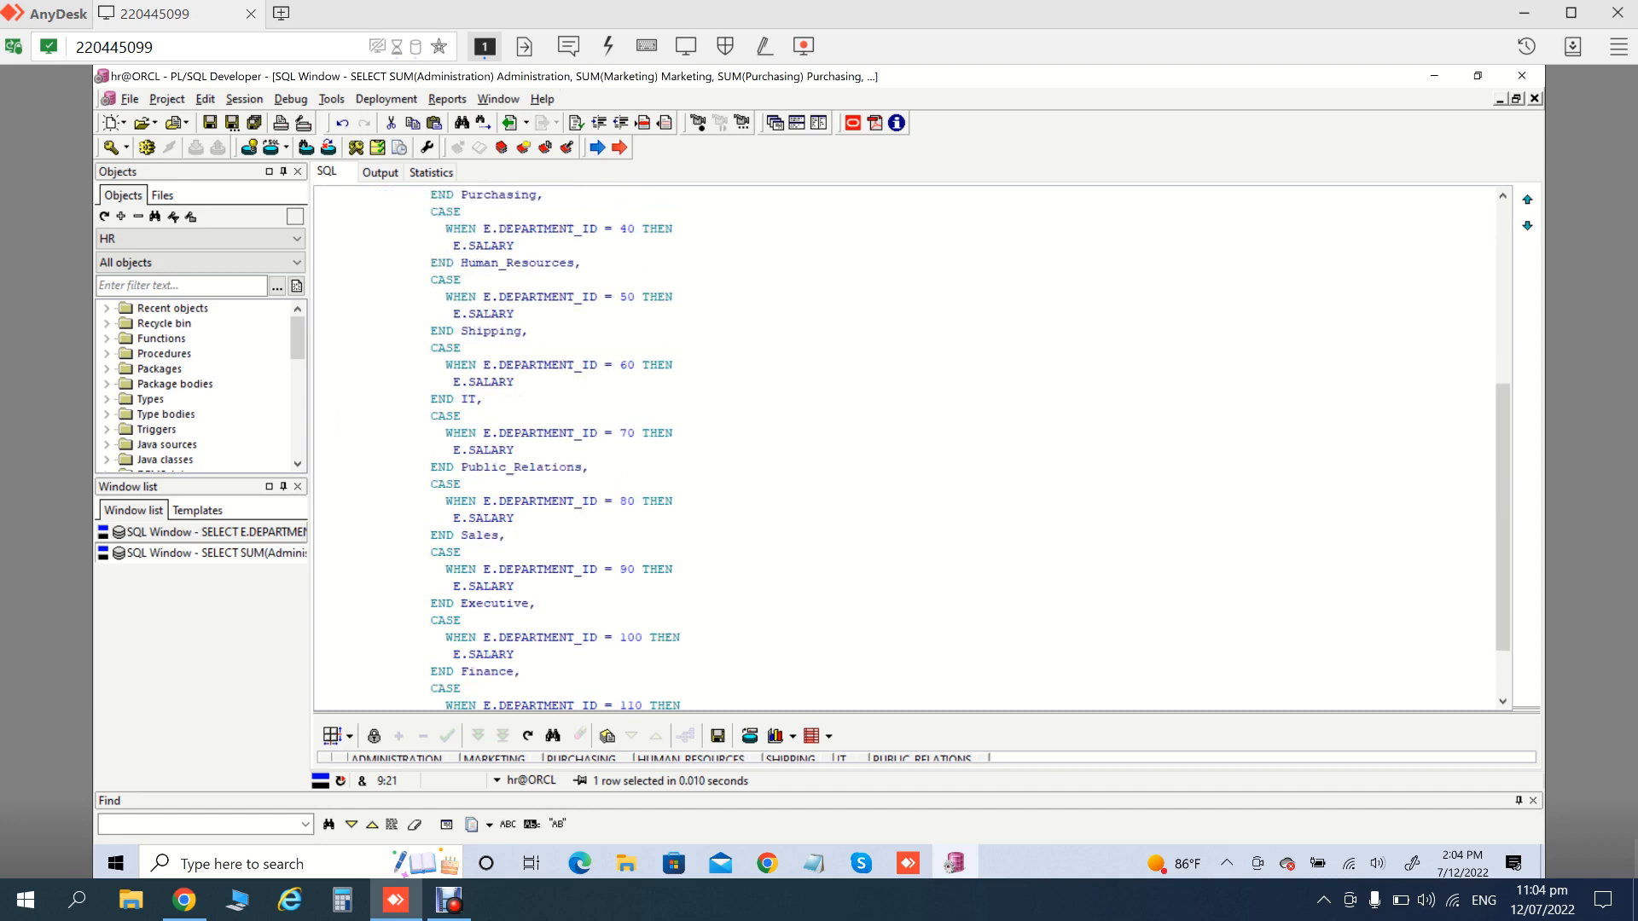
{"action": "scroll", "coordinate": [905, 448], "scroll_direction": "down", "scroll_amount": 2}
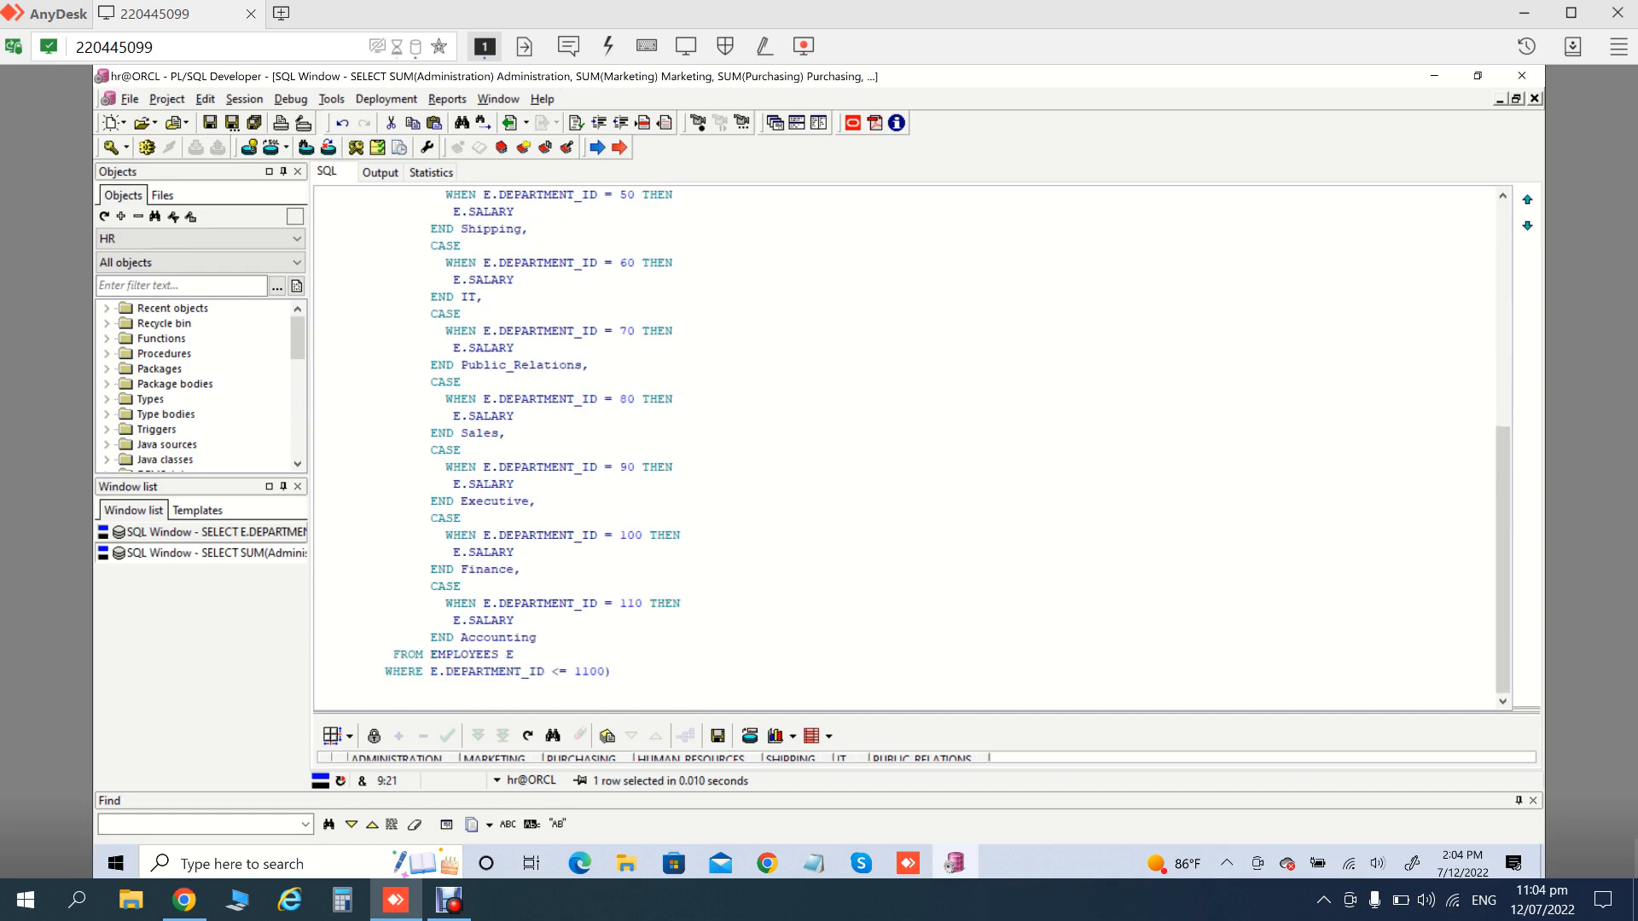
{"action": "double_click", "coordinate": [487, 570]}
{"action": "key", "text": "ctrl+c"}
{"action": "scroll", "coordinate": [905, 448], "scroll_direction": "up", "scroll_amount": 9}
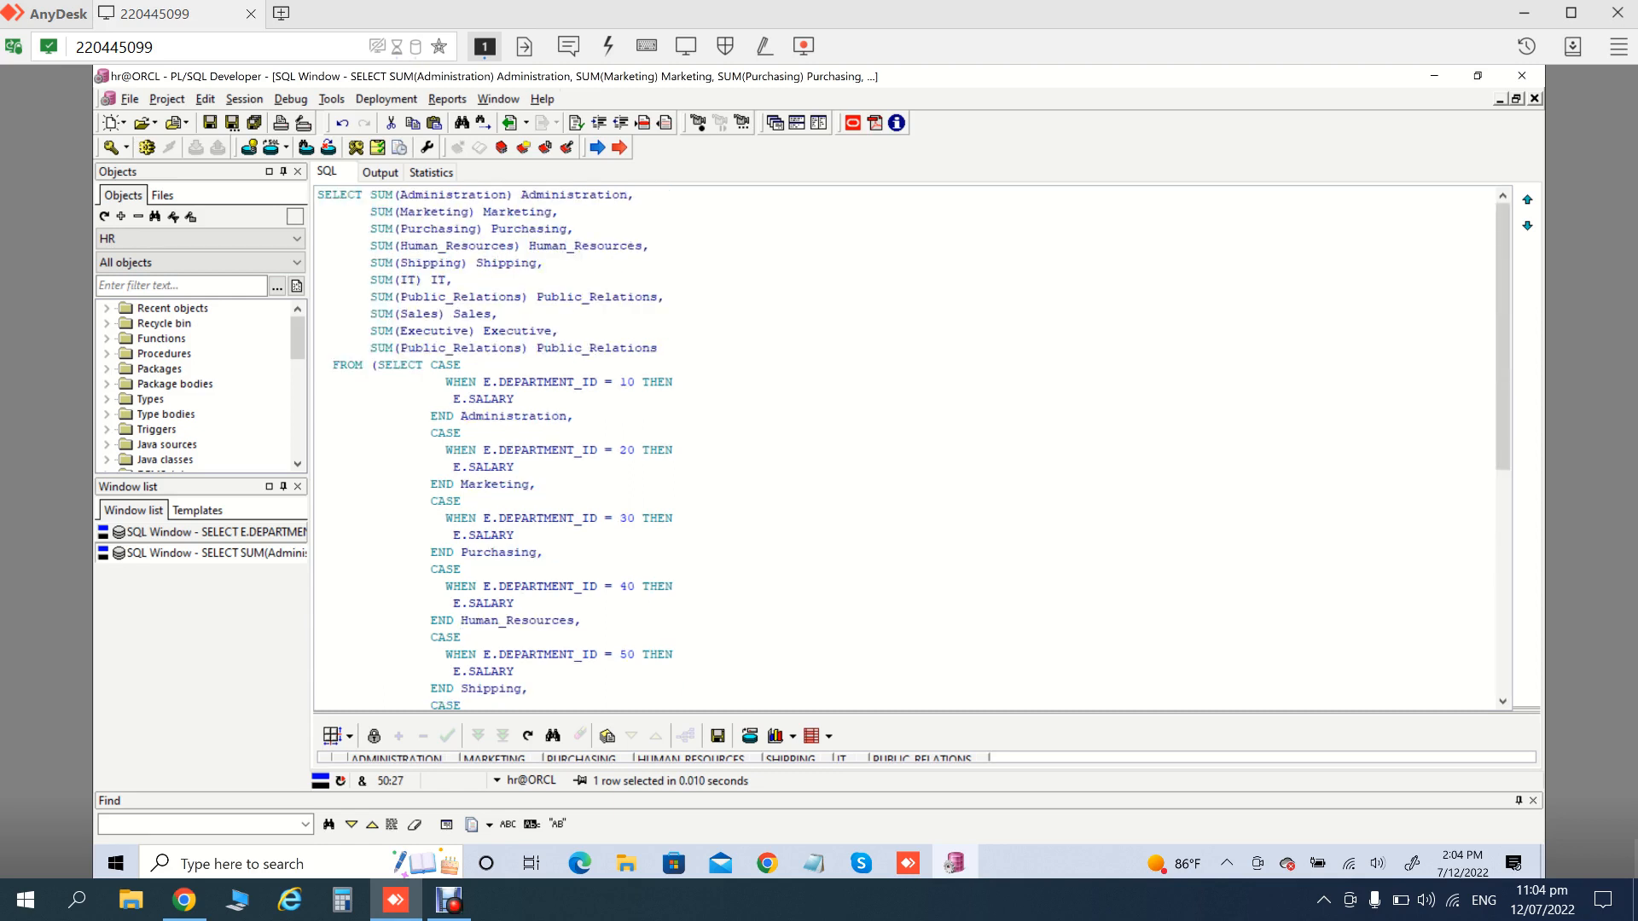
Change the last line to SUM(Finance) Finance and duplicate it below
{"action": "double_click", "coordinate": [461, 348]}
{"action": "key", "text": "ctrl+v"}
{"action": "double_click", "coordinate": [529, 348]}
{"action": "key", "text": "ctrl+v"}
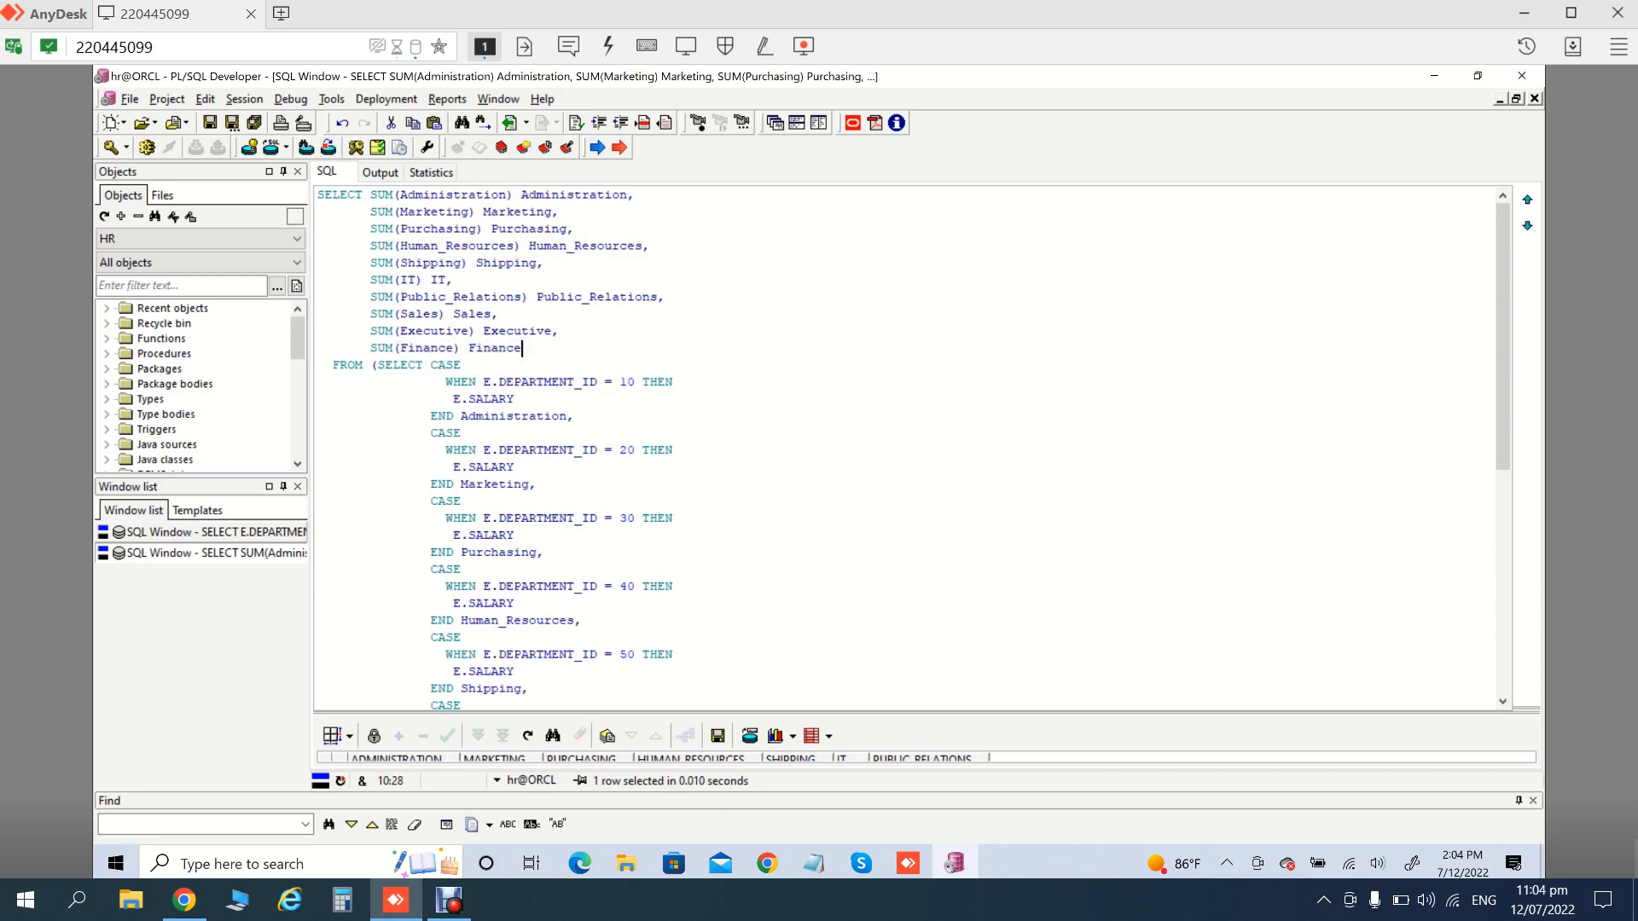
{"action": "key", "text": "shift+Home"}
{"action": "key", "text": "ctrl+c"}
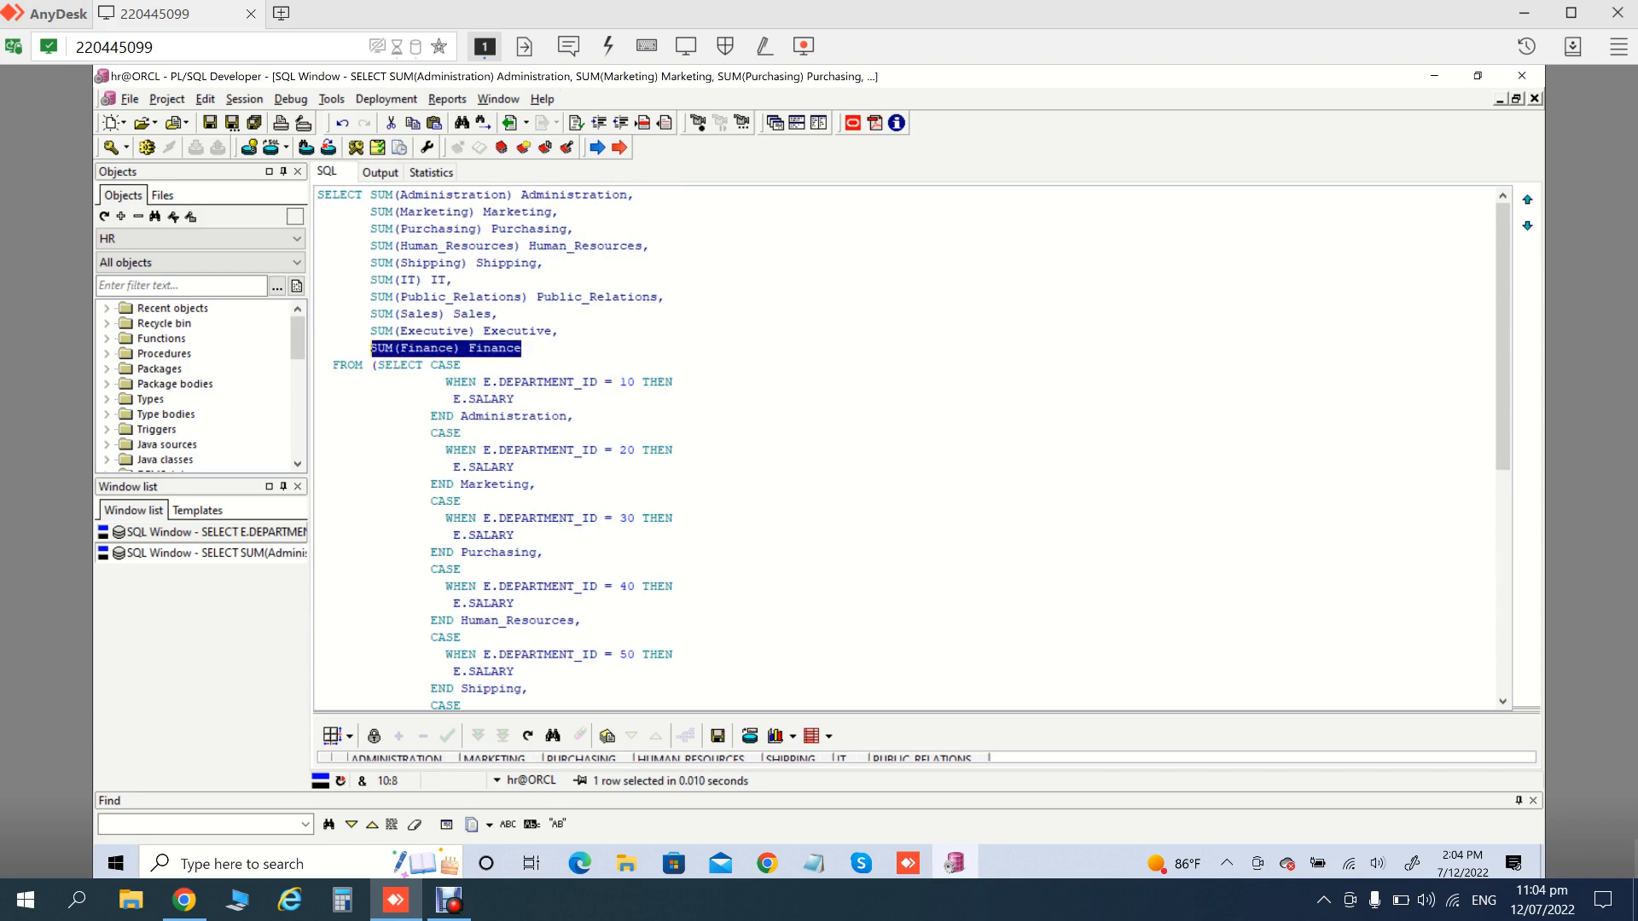
{"action": "key", "text": "End"}
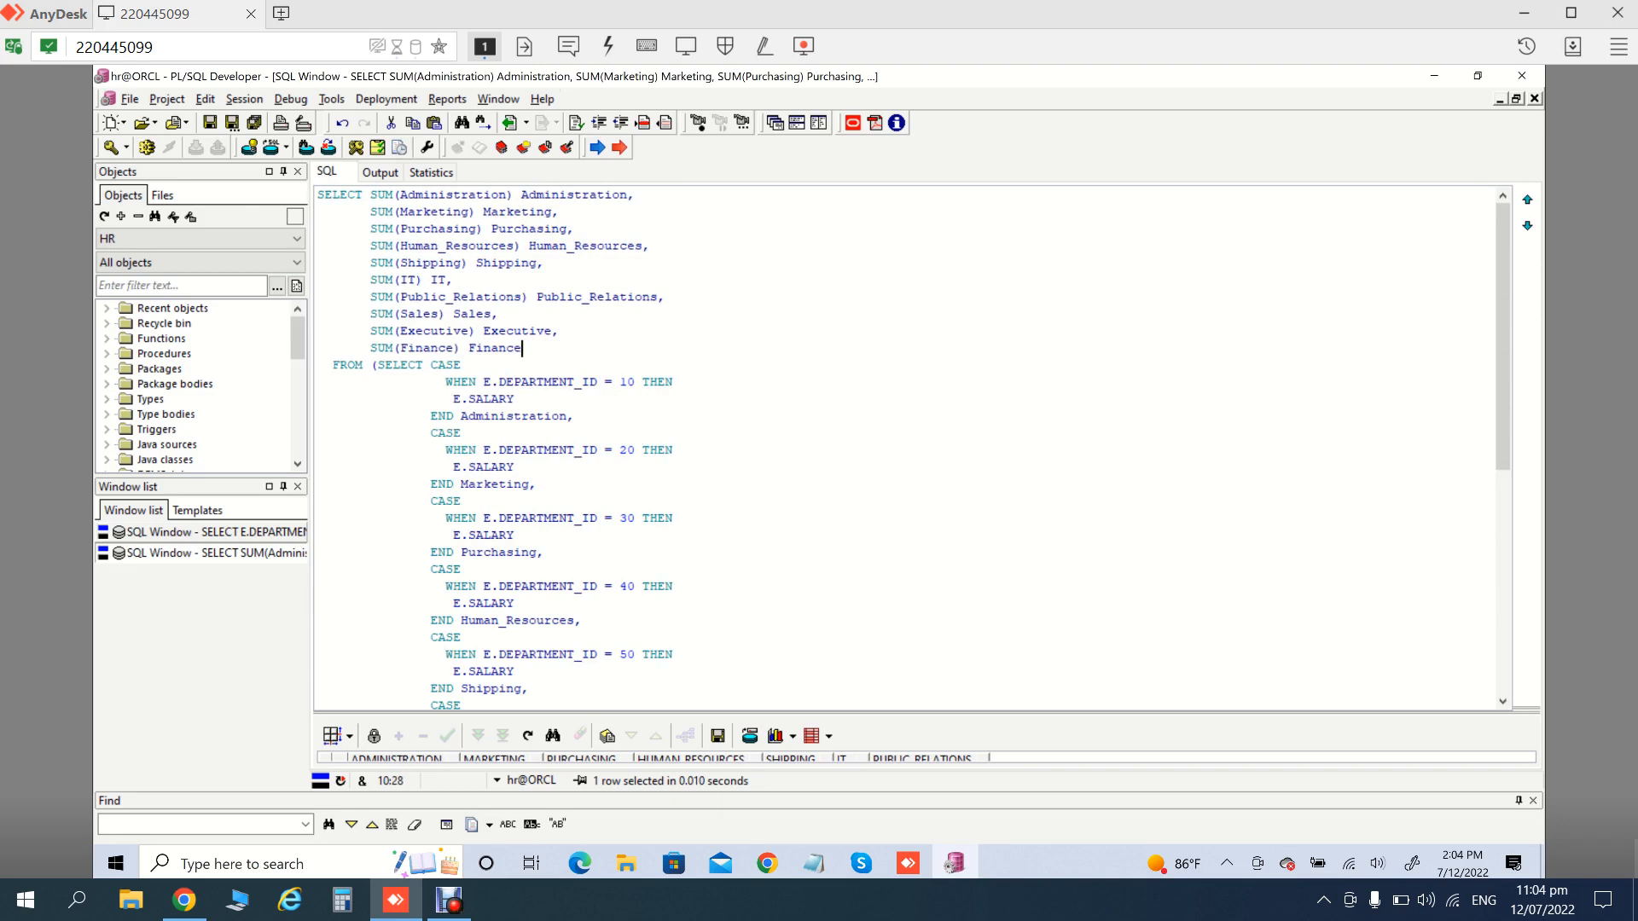
{"action": "type", "text": ","}
{"action": "key", "text": "Return"}
{"action": "key", "text": "ctrl+v"}
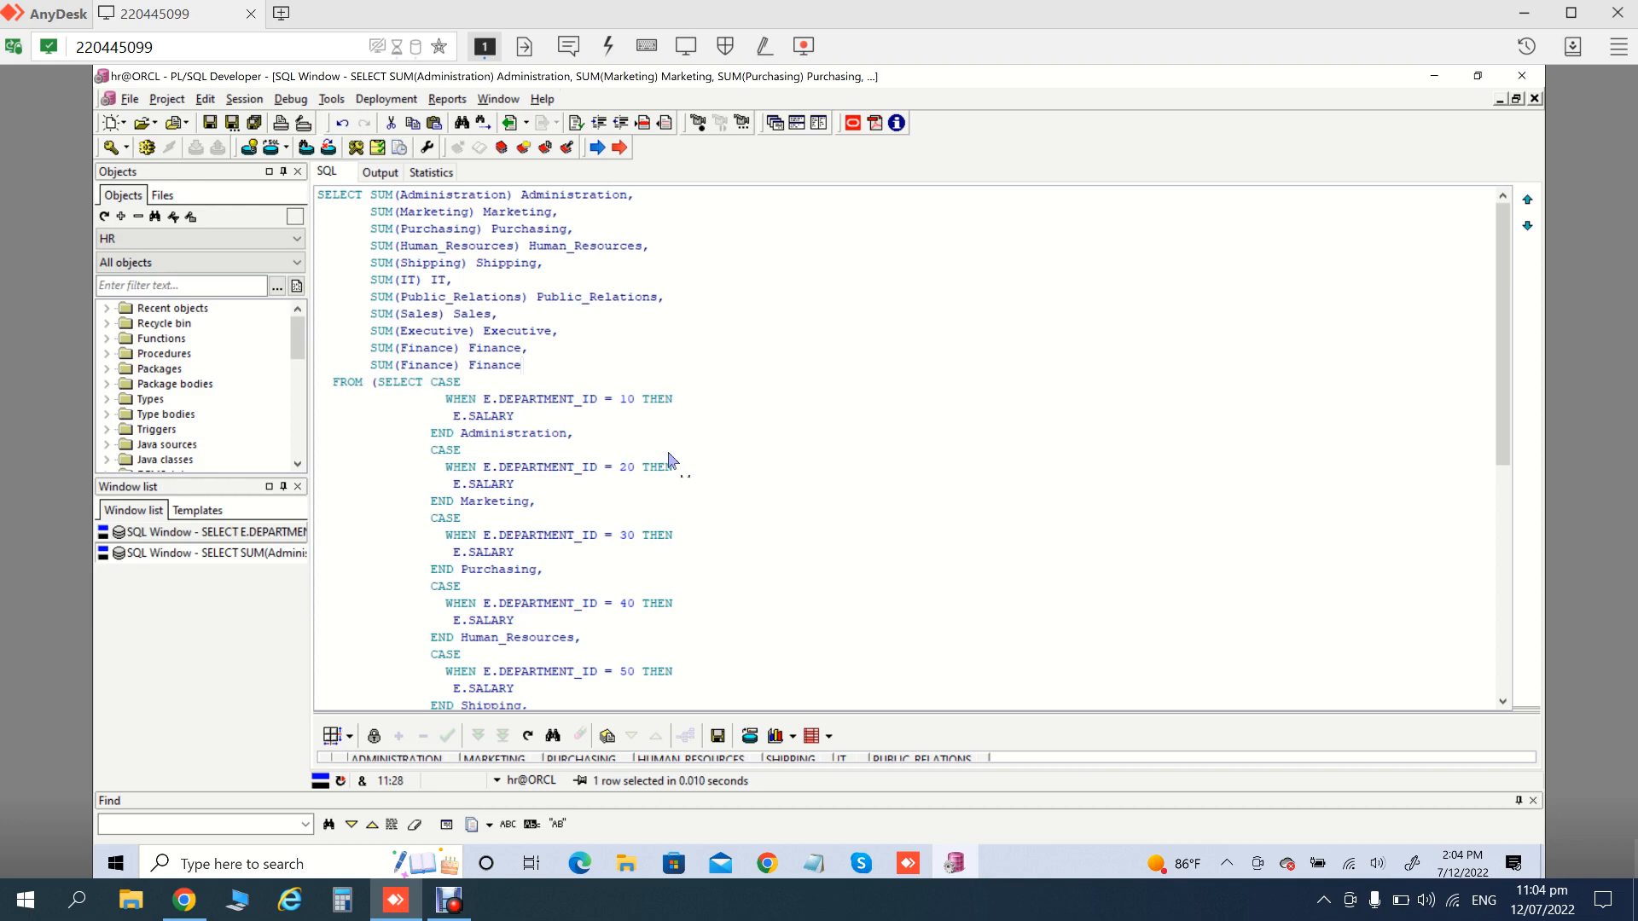
Rename the new line to SUM(Accounting) Accounting and rerun the query with F8
{"action": "scroll", "coordinate": [628, 531], "scroll_direction": "down", "scroll_amount": 5}
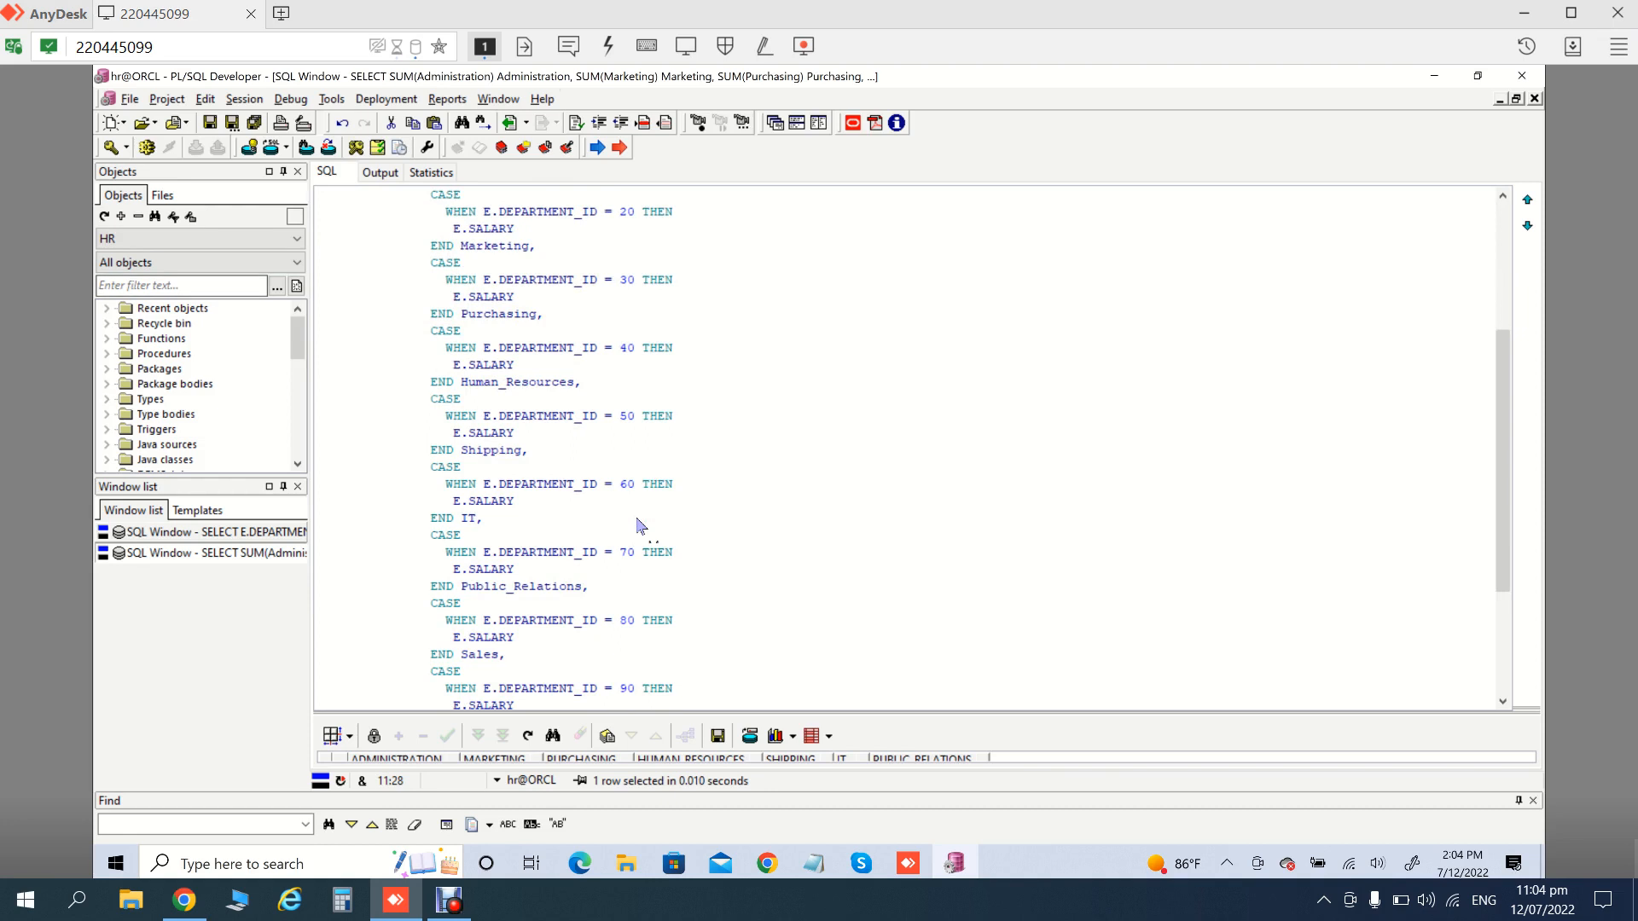
{"action": "left_click", "coordinate": [639, 519]}
{"action": "scroll", "coordinate": [638, 523], "scroll_direction": "down", "scroll_amount": 4}
{"action": "left_click", "coordinate": [507, 638]}
{"action": "double_click", "coordinate": [506, 638]}
{"action": "key", "text": "ctrl+c"}
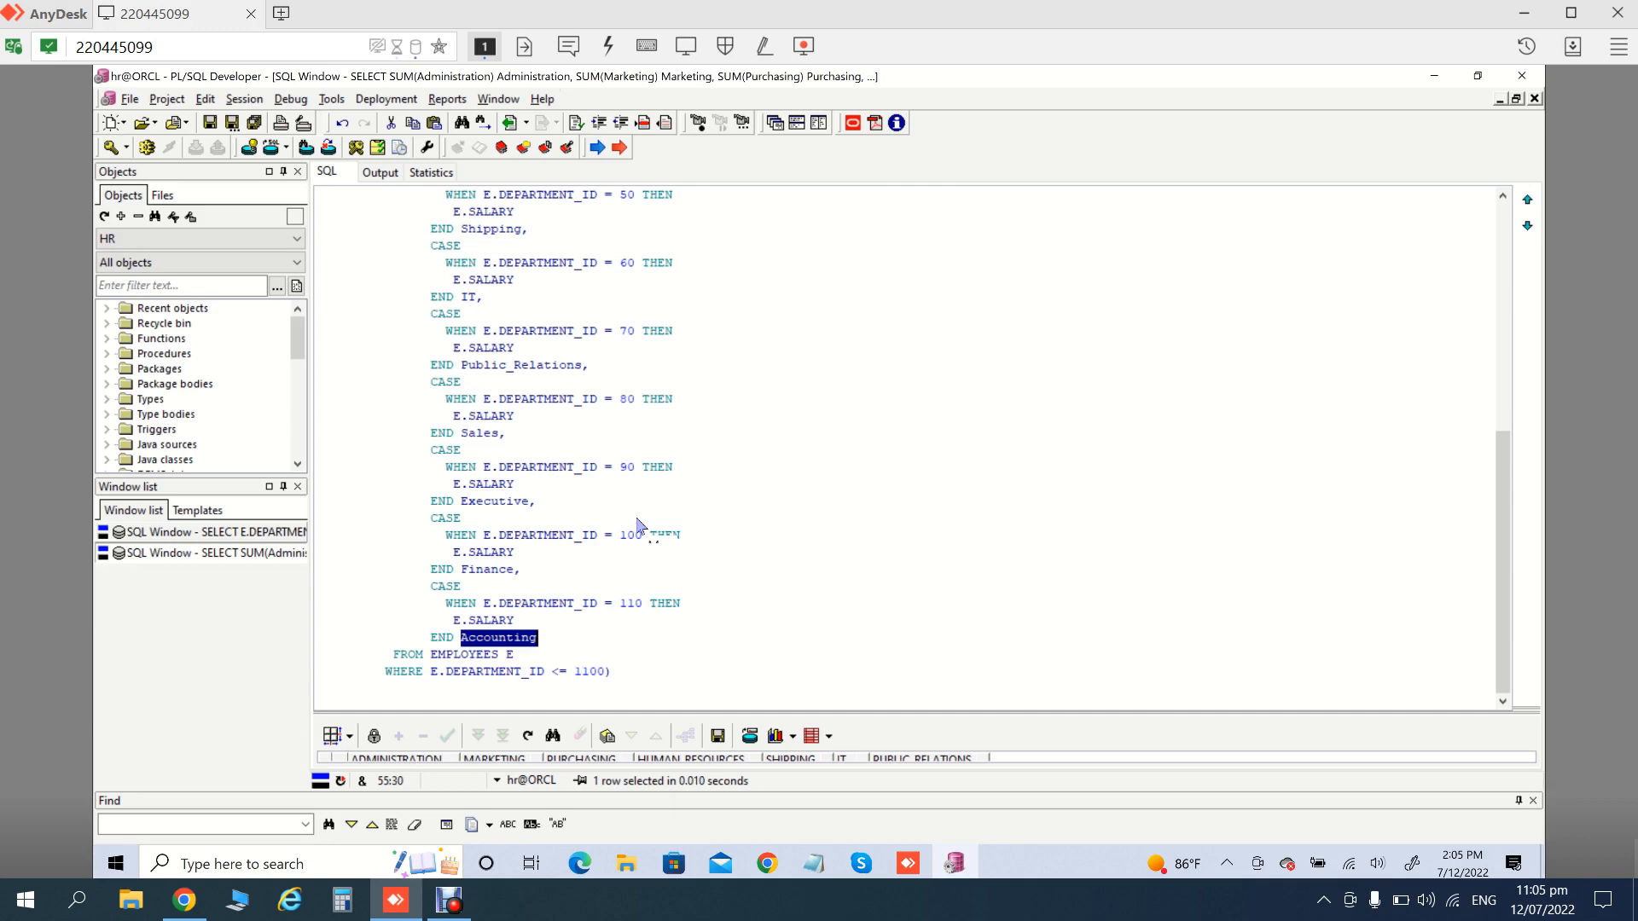
{"action": "scroll", "coordinate": [638, 522], "scroll_direction": "up", "scroll_amount": 9}
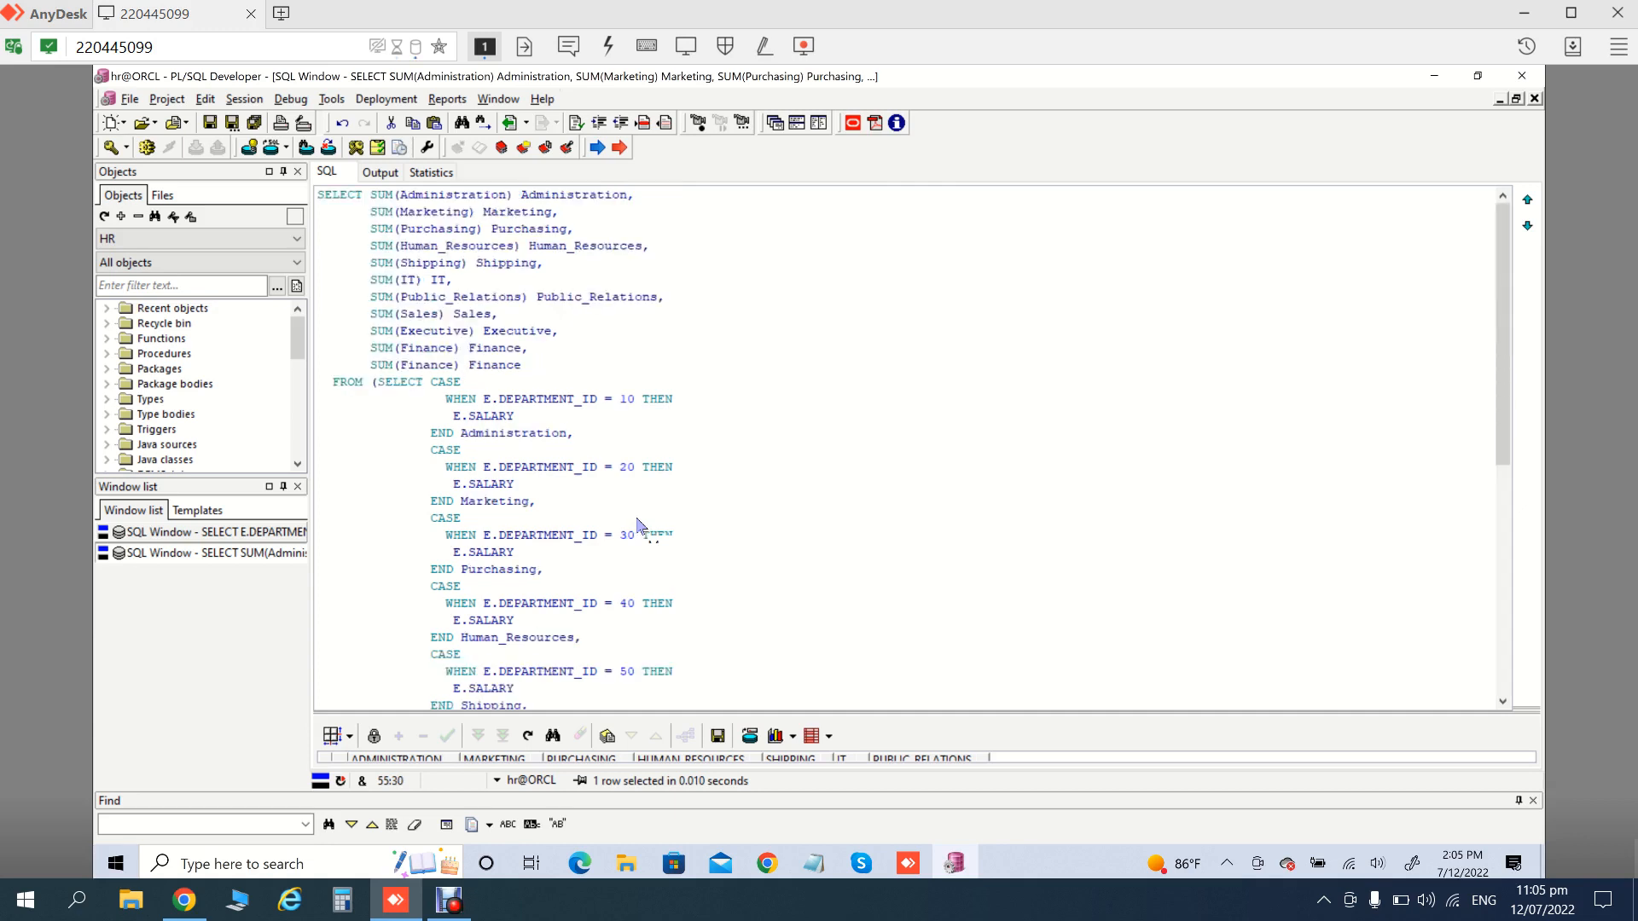
{"action": "double_click", "coordinate": [494, 365]}
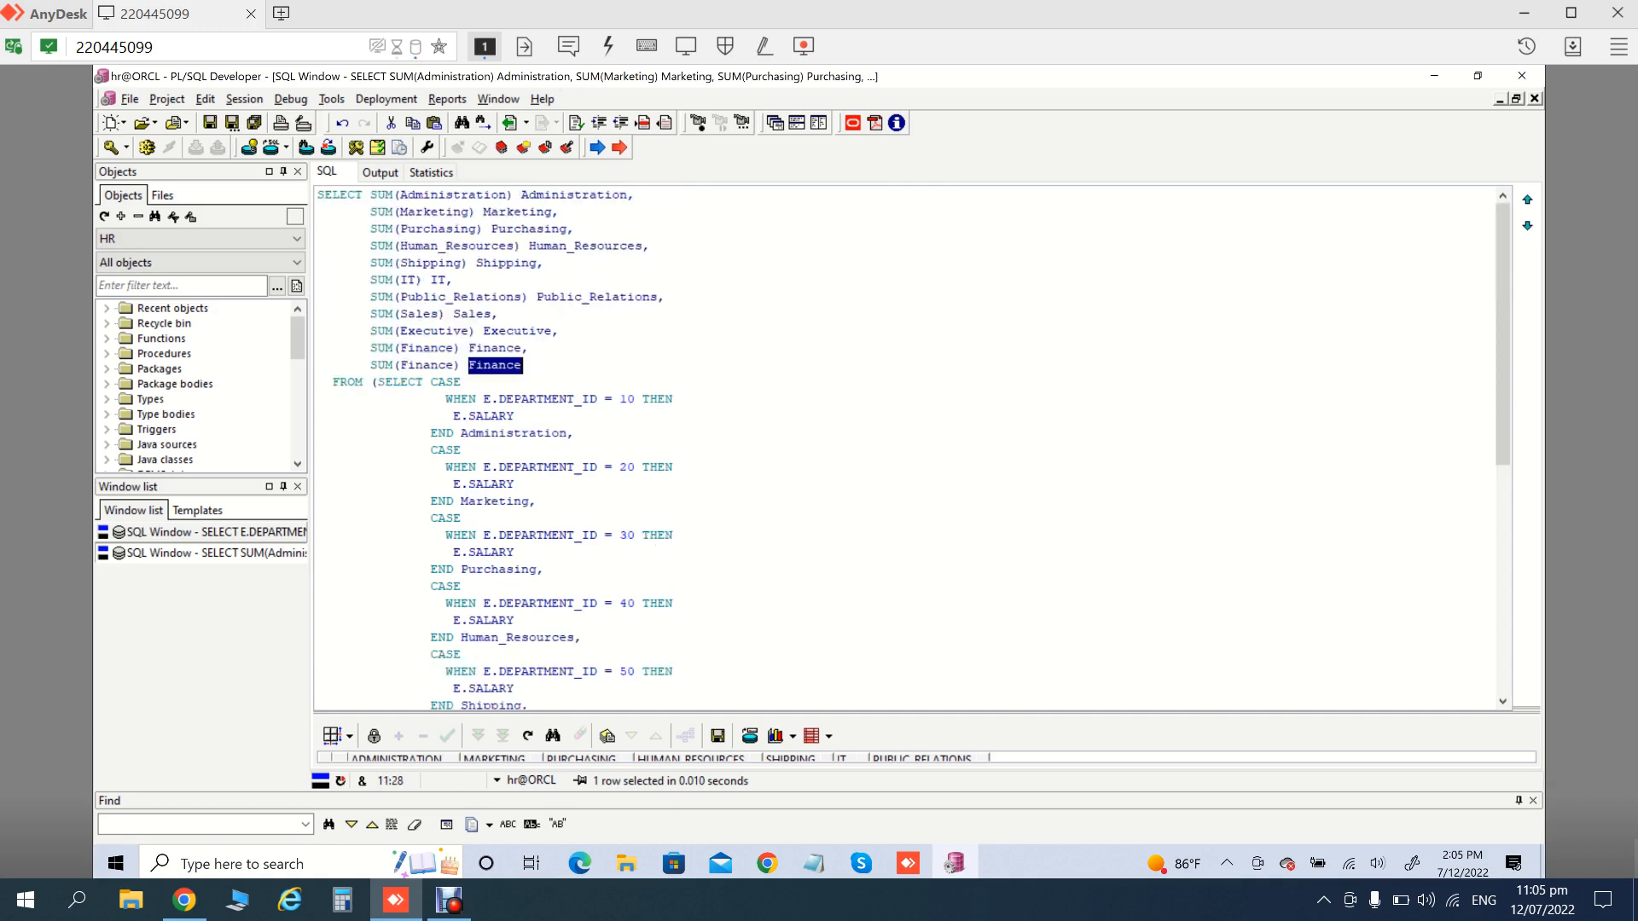
{"action": "key", "text": "ctrl+v"}
{"action": "double_click", "coordinate": [428, 365]}
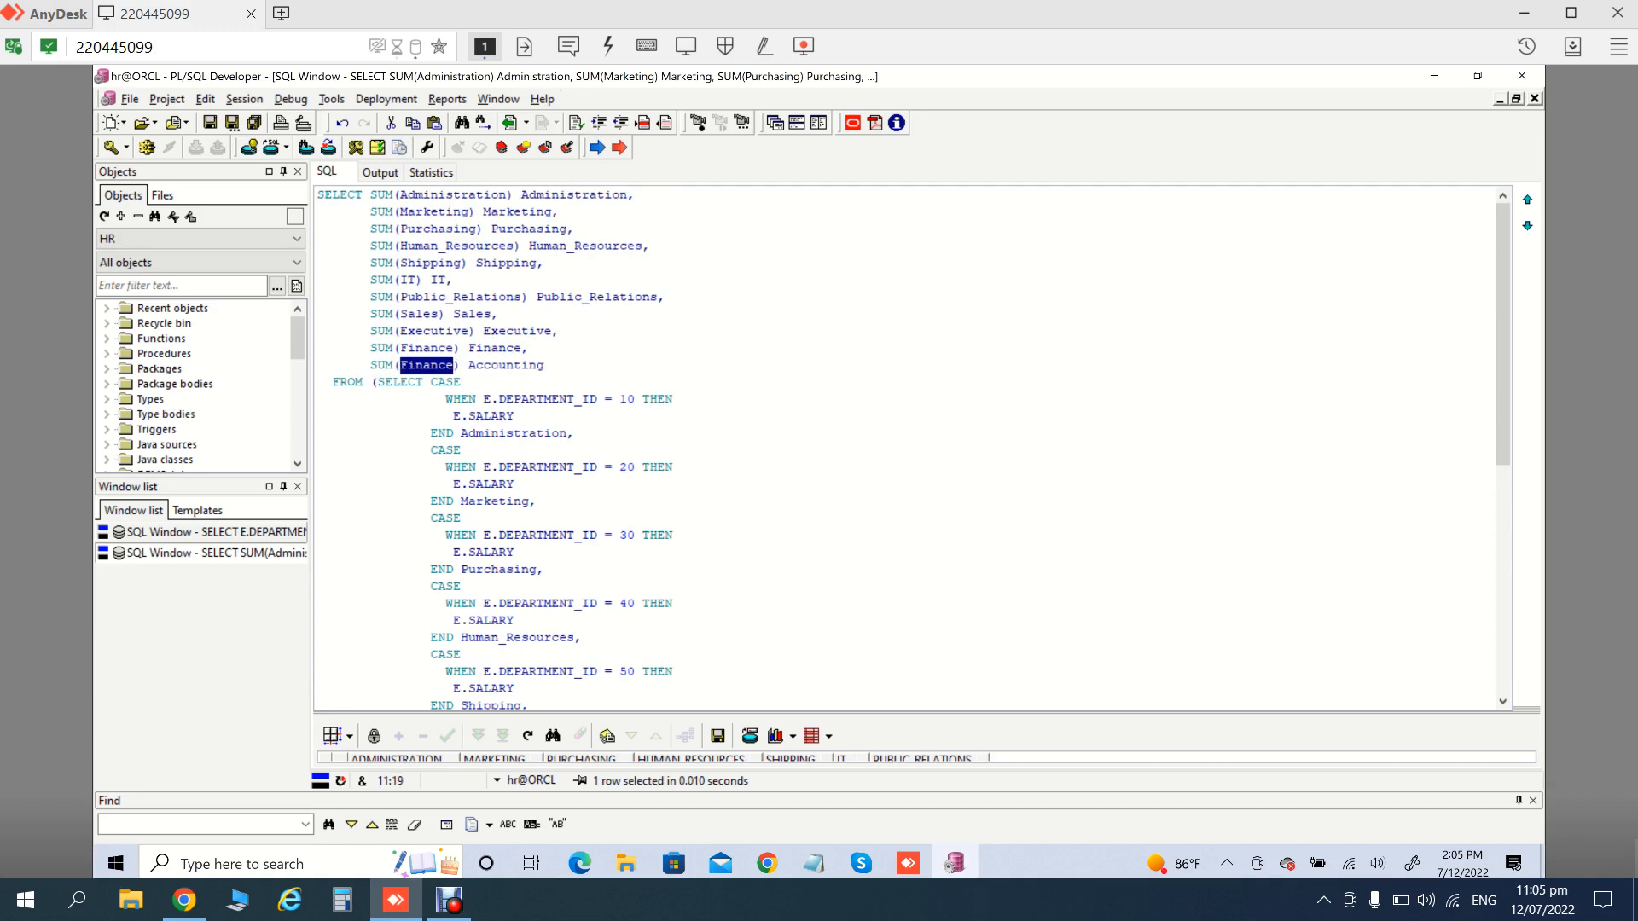
{"action": "key", "text": "ctrl+v"}
{"action": "key", "text": "F8"}
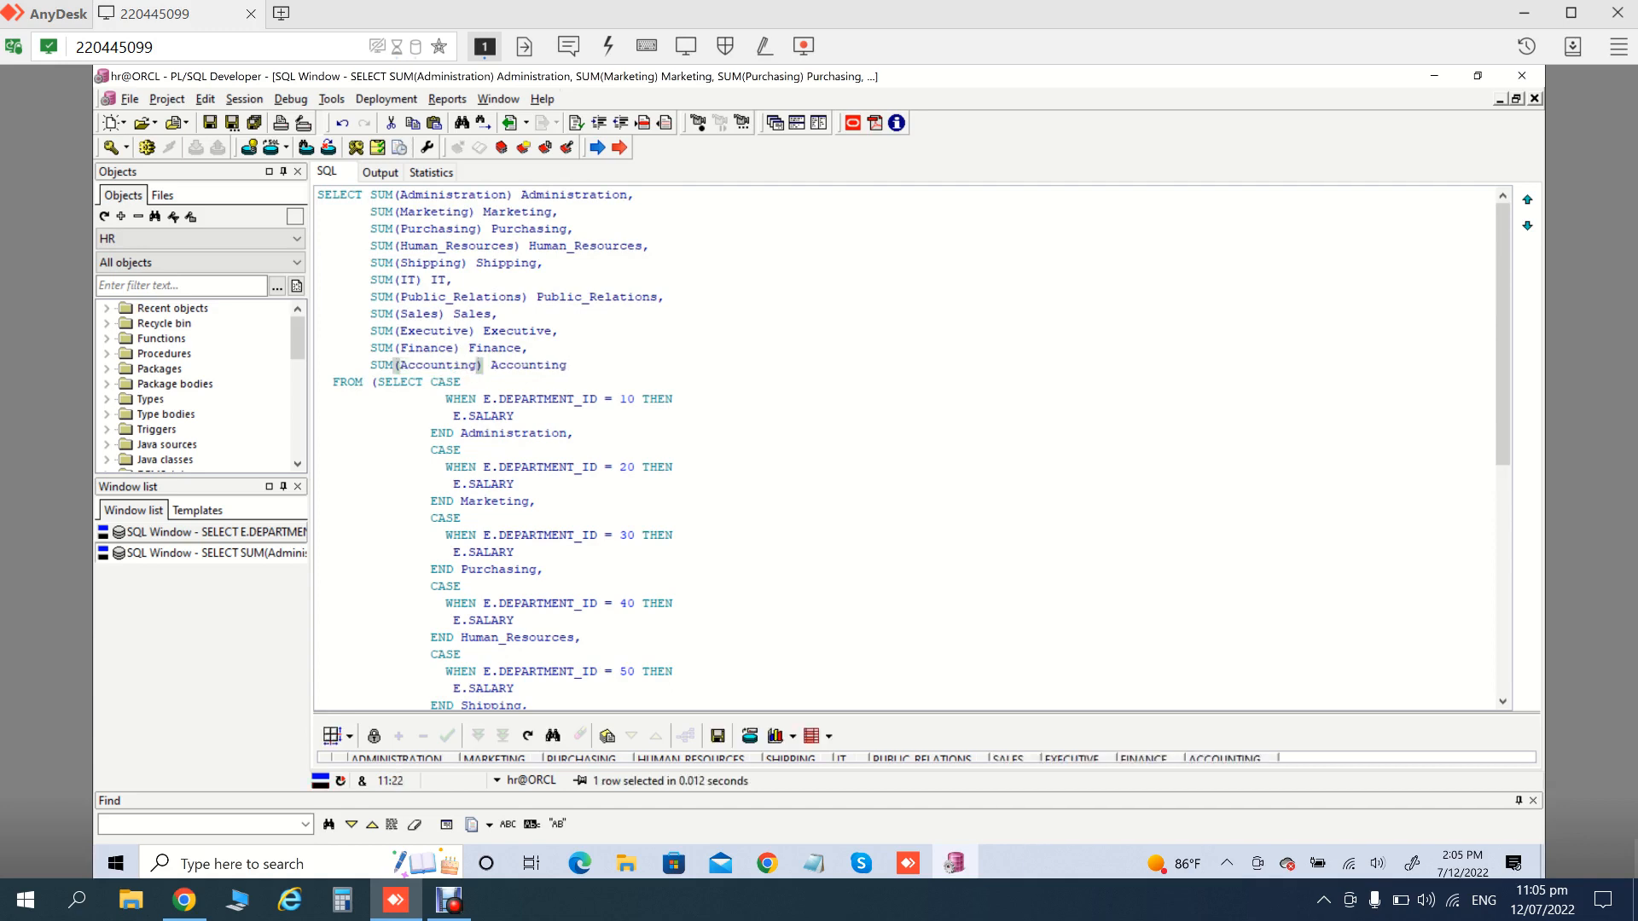
Enlarge the results pane to show eleven totals, ADMINISTRATION 4400 through ACCOUNTING 20308, then select the whole query
{"action": "left_click_drag", "start_coordinate": [928, 713], "coordinate": [928, 565]}
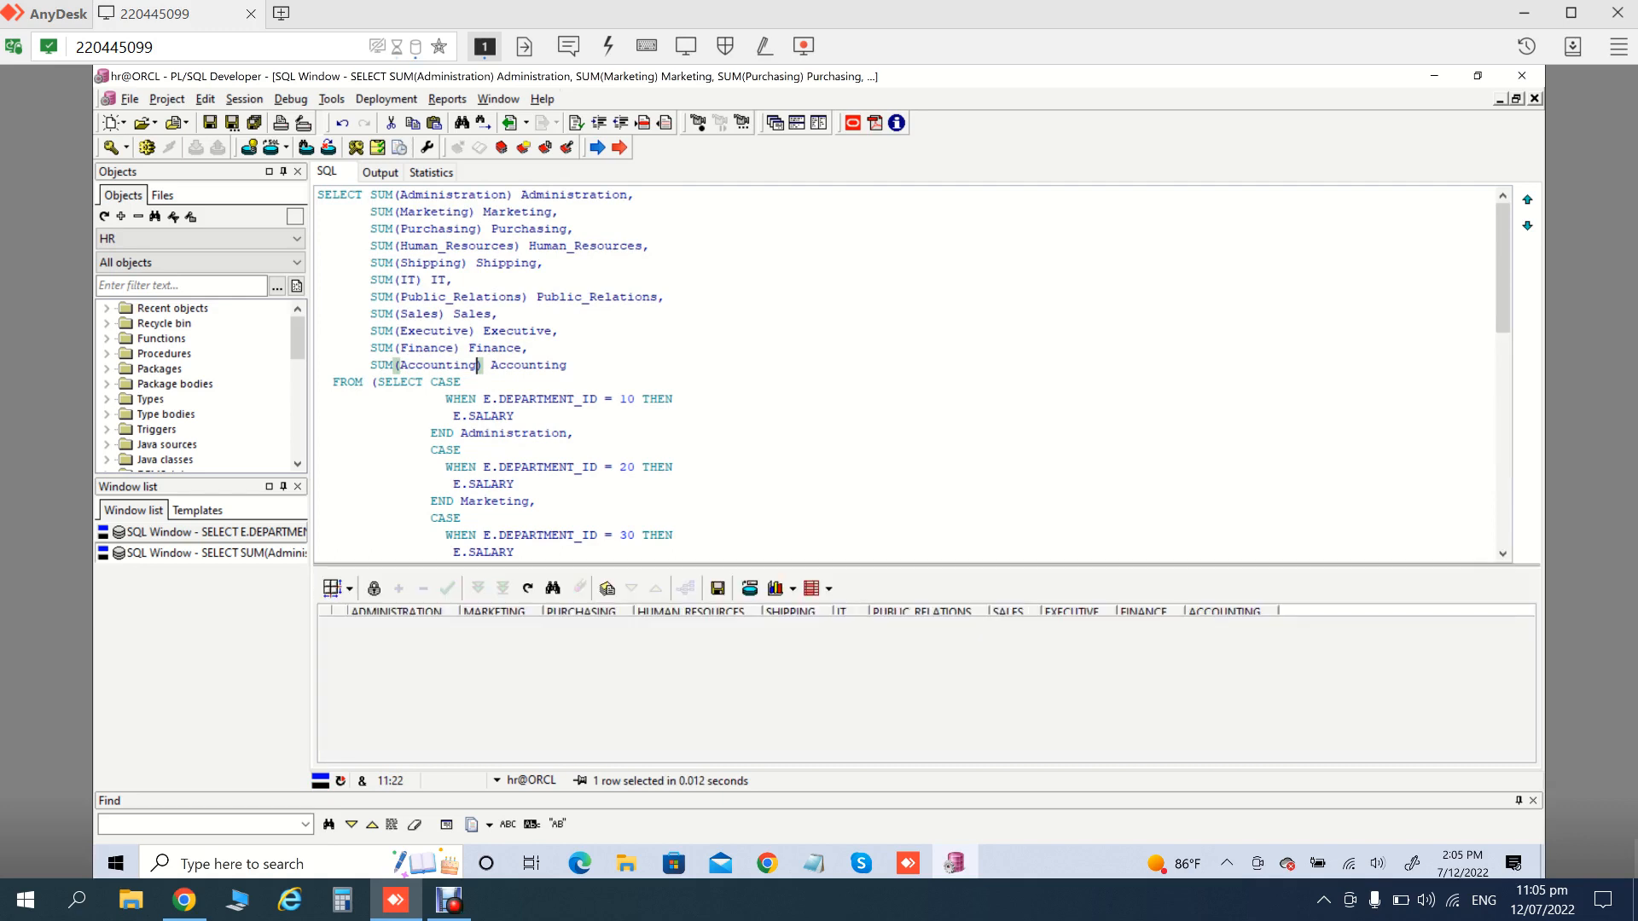
{"action": "left_click", "coordinate": [674, 468]}
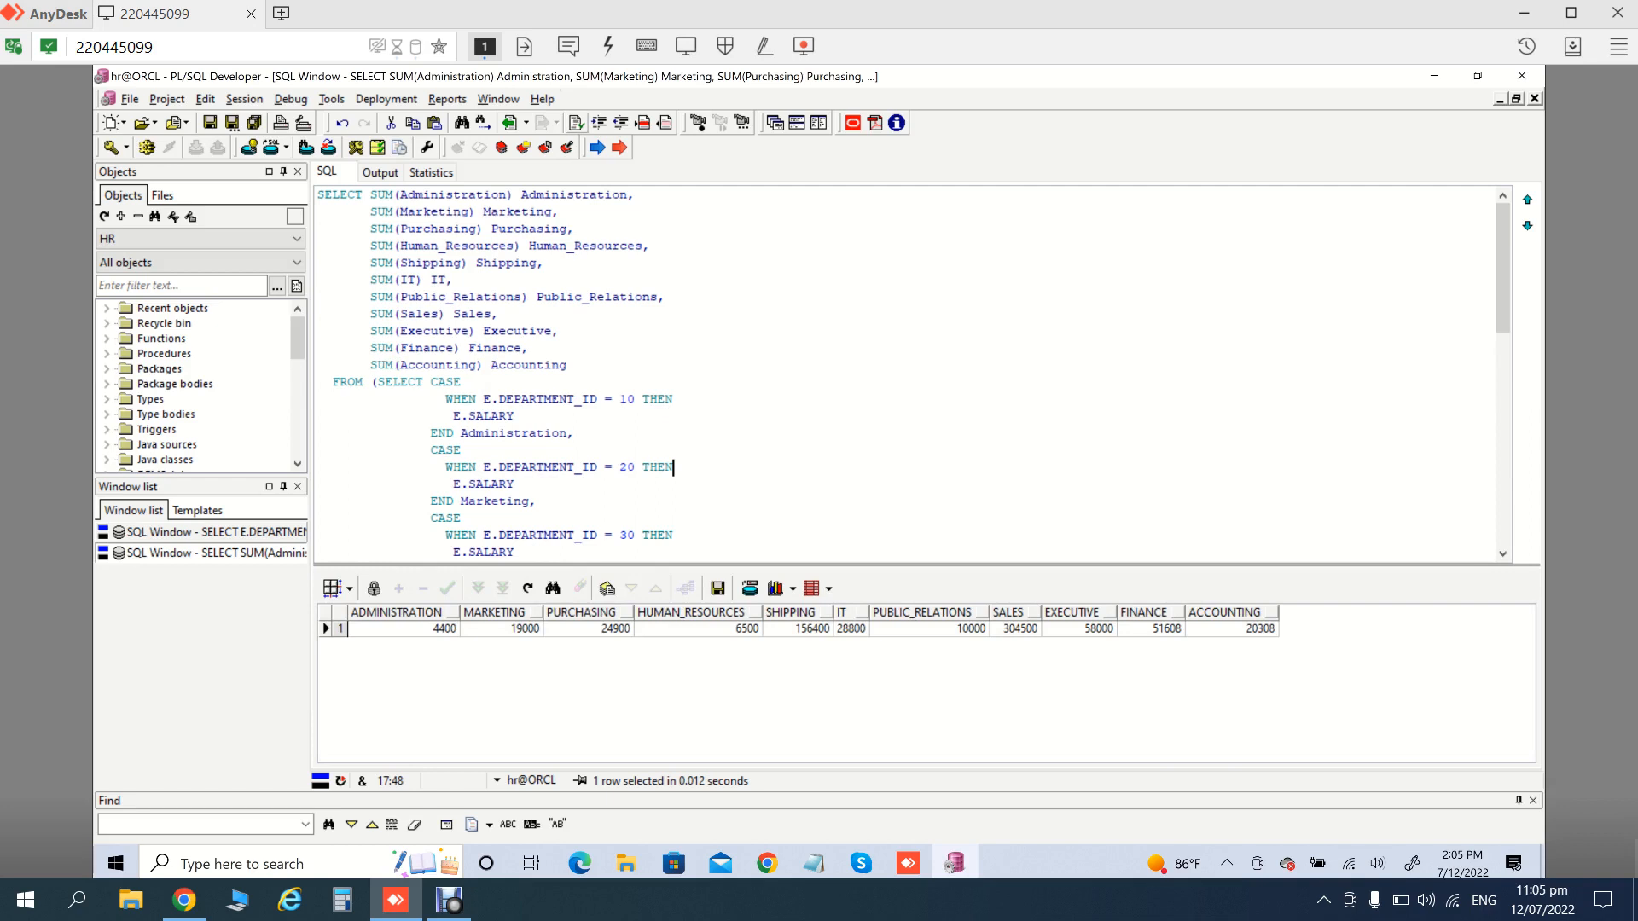
{"action": "key", "text": "ctrl+a"}
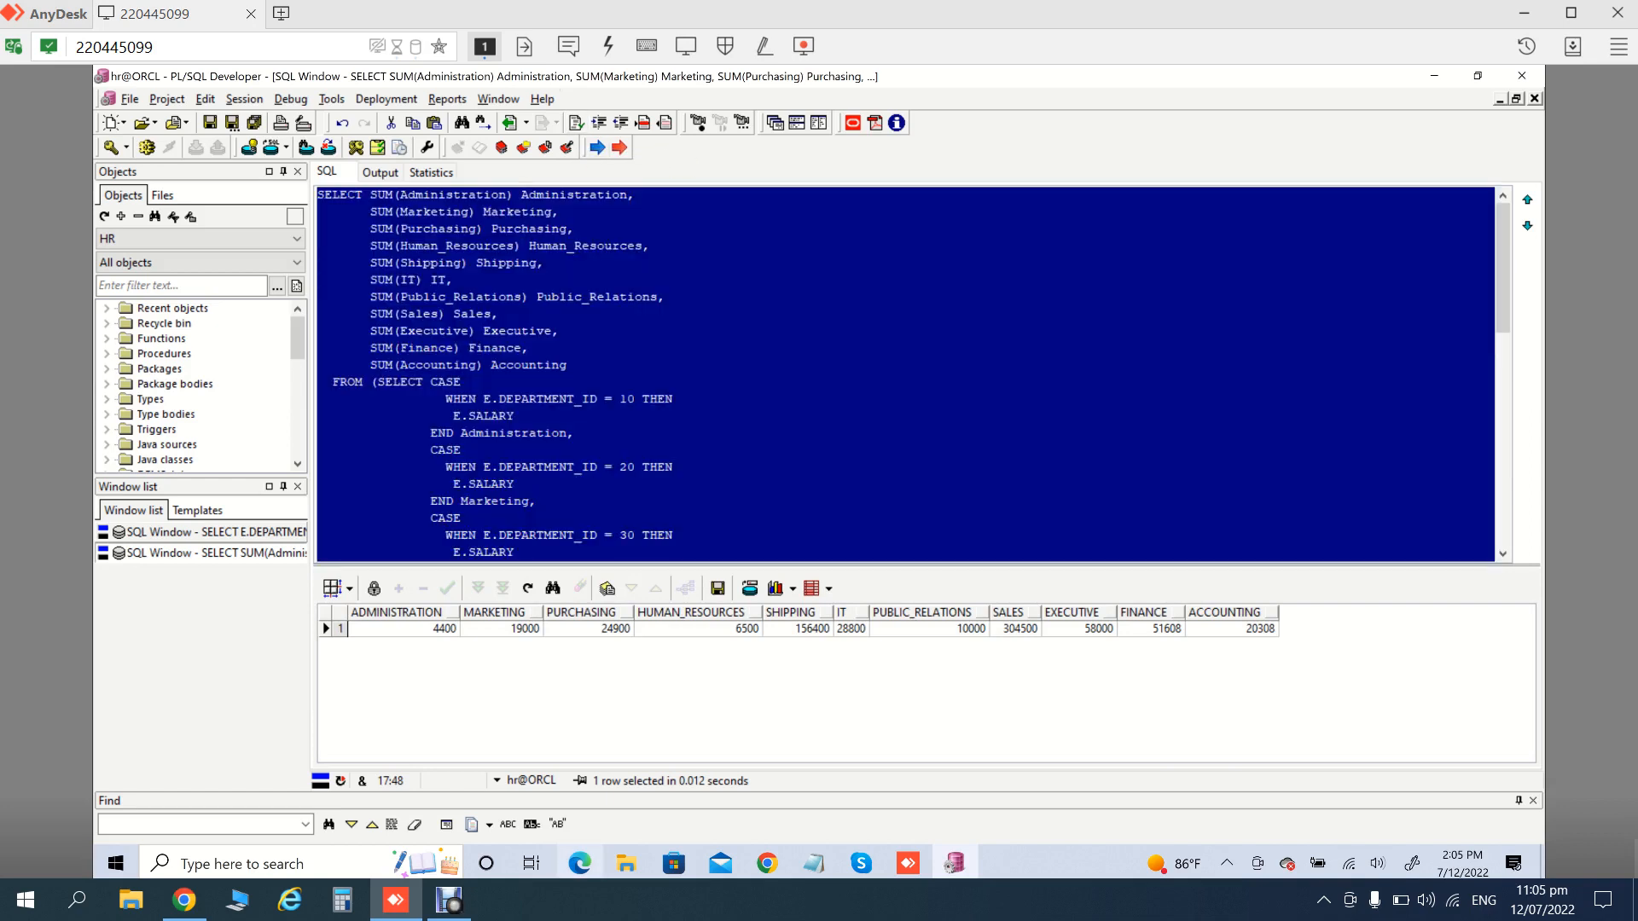
{"action": "left_click", "coordinate": [449, 901]}
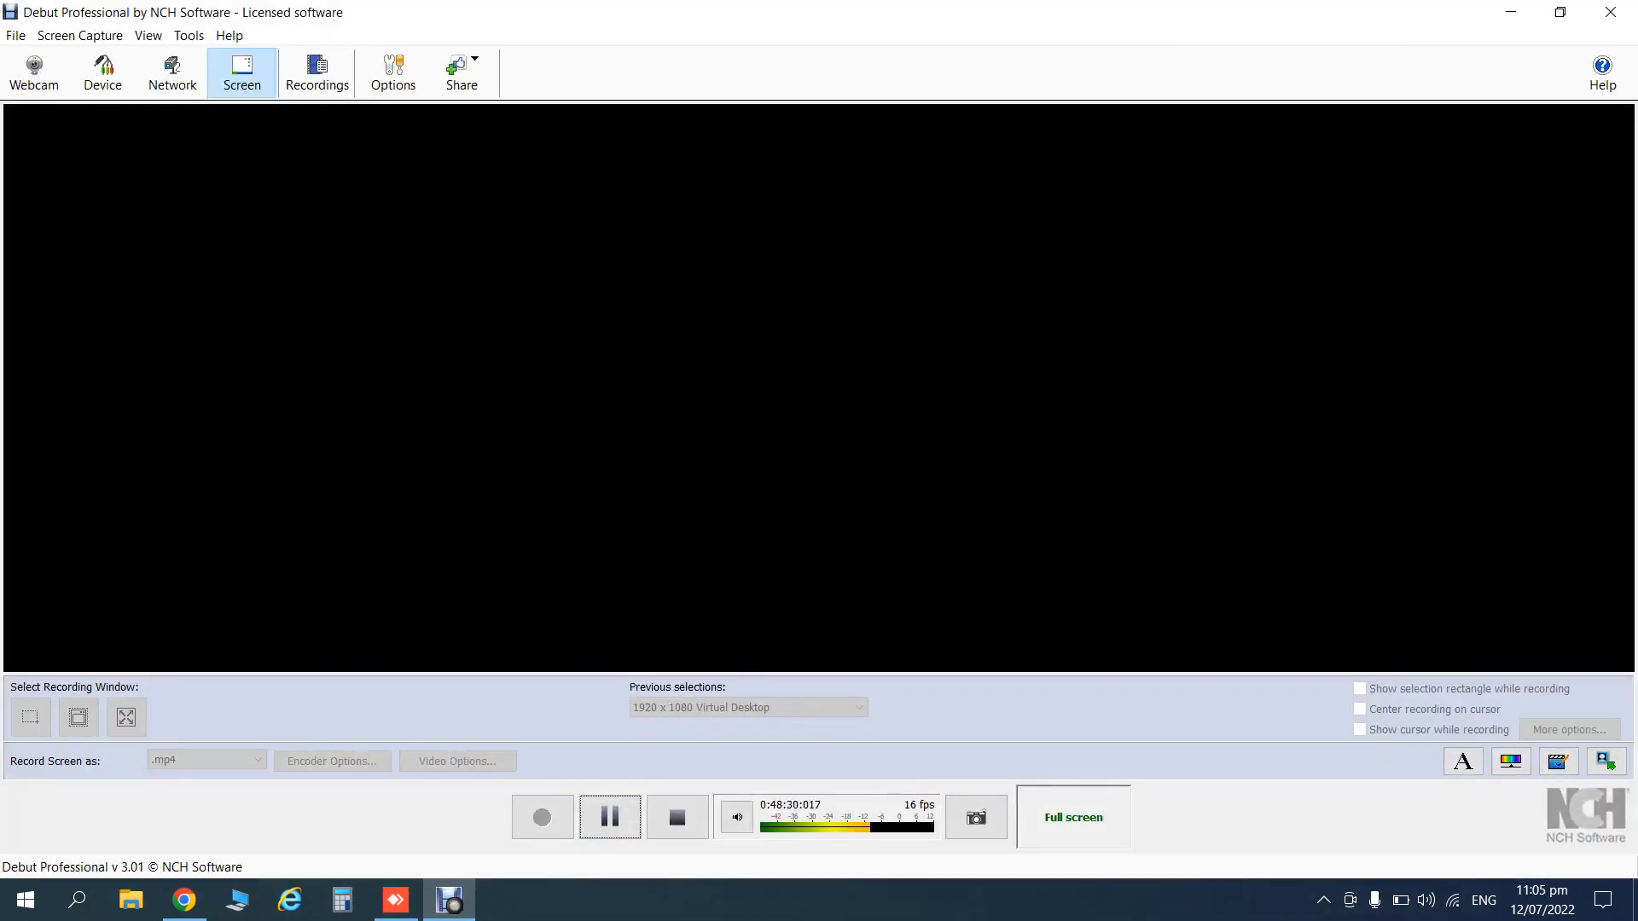
In Page Designer, add a new region to the page Body and move it above BarChart
{"action": "left_click", "coordinate": [1511, 12]}
{"action": "left_click", "coordinate": [767, 863]}
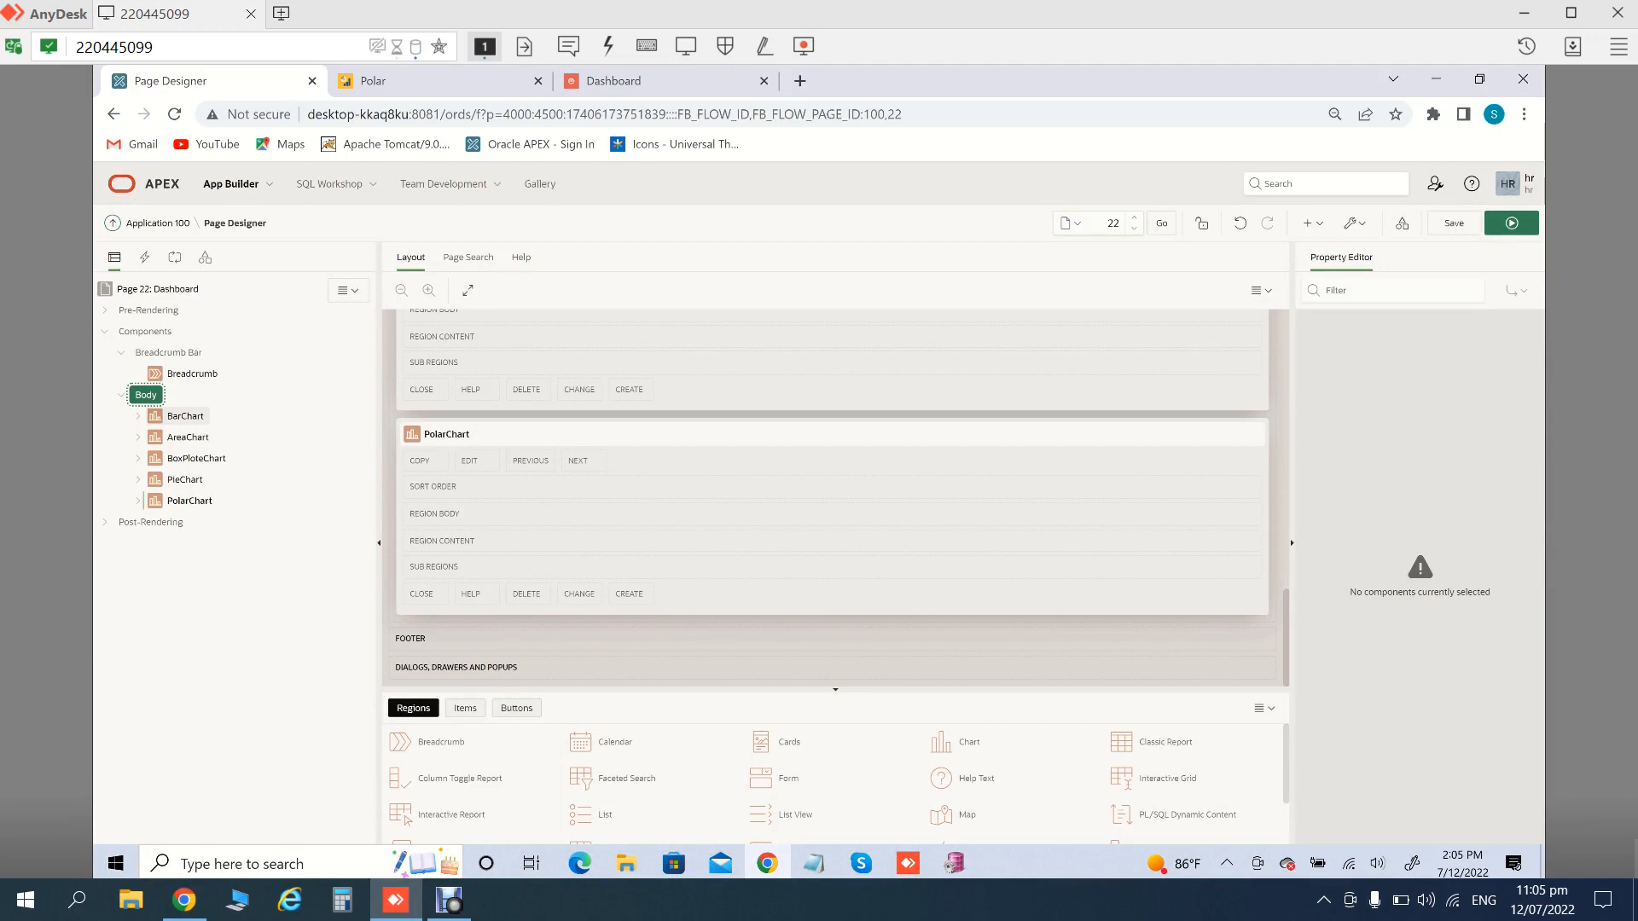
{"action": "right_click", "coordinate": [146, 395]}
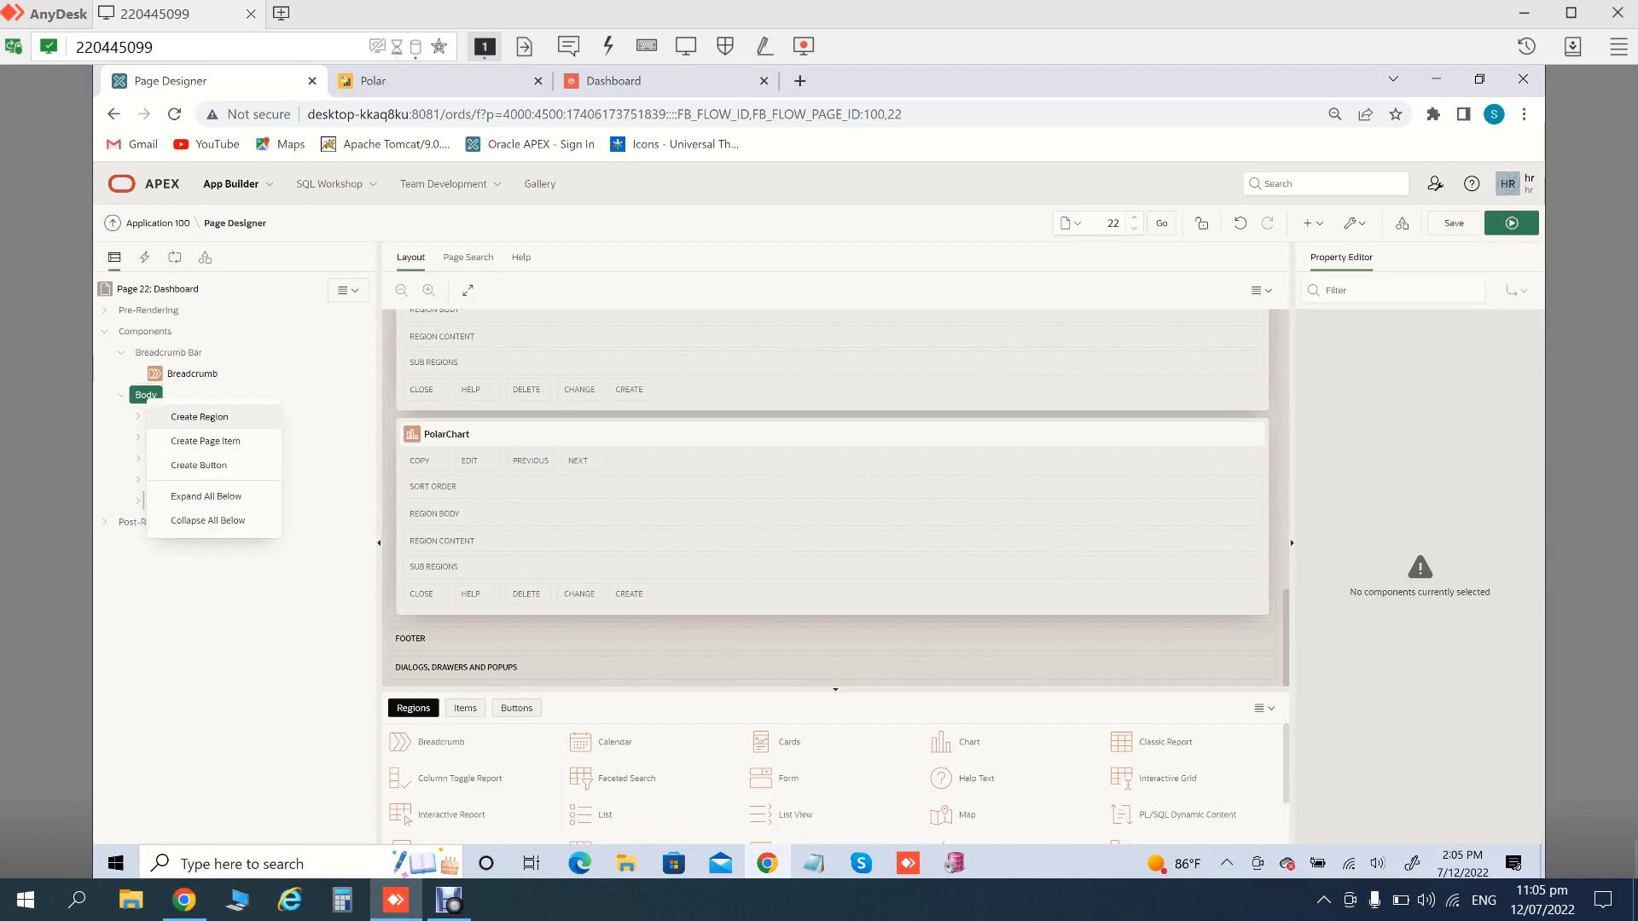
{"action": "left_click", "coordinate": [200, 416]}
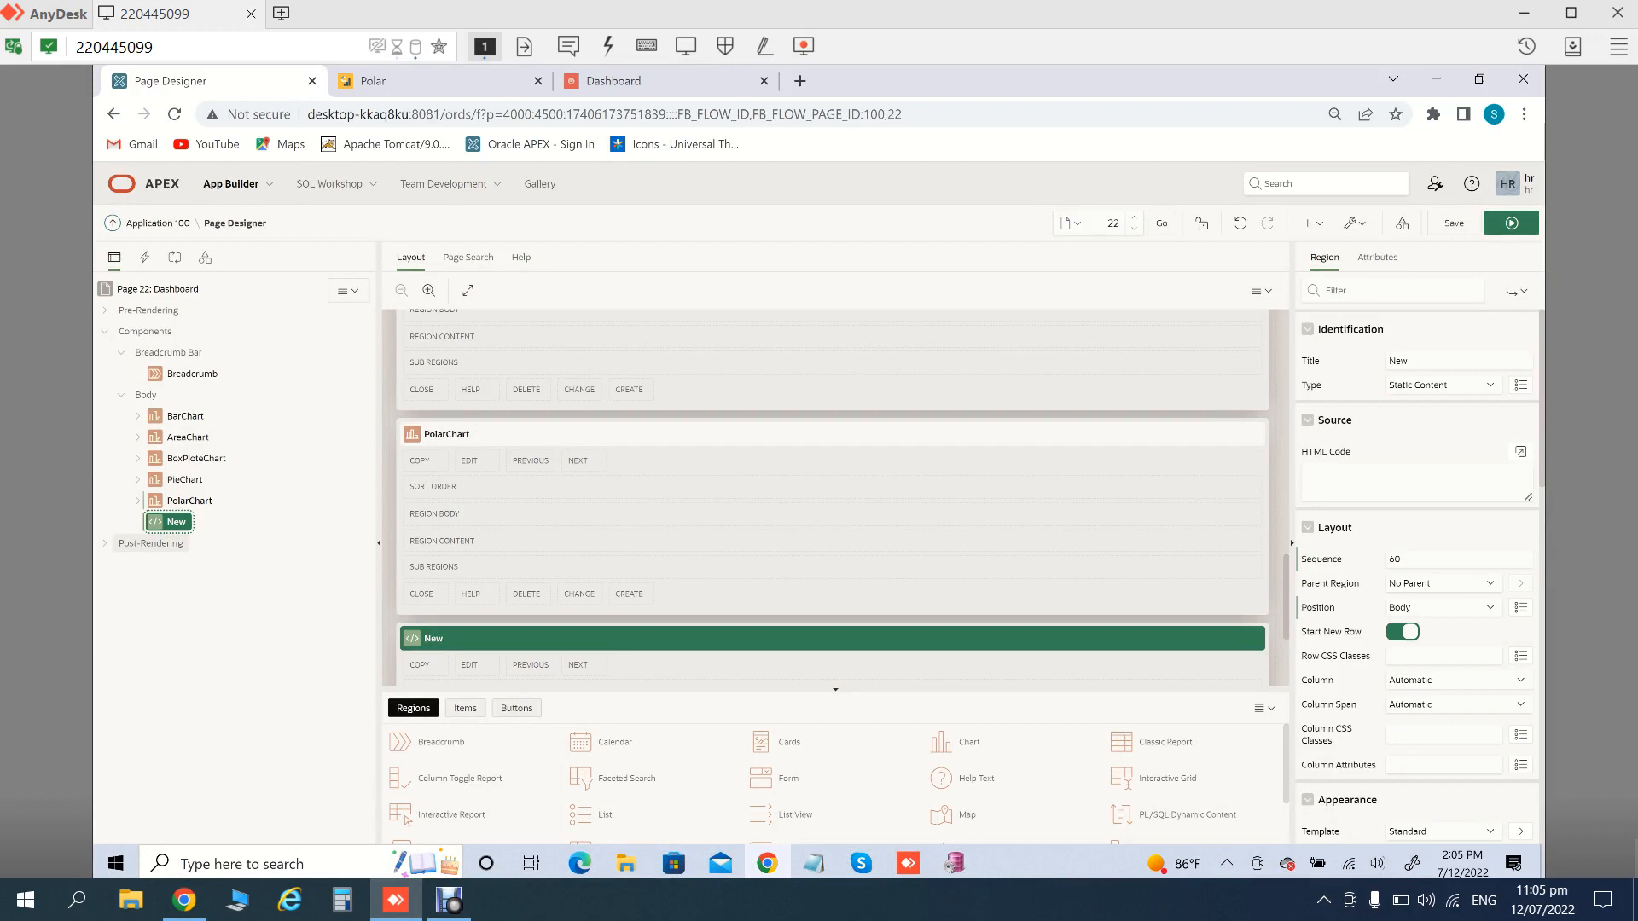
{"action": "left_click_drag", "start_coordinate": [176, 521], "coordinate": [177, 397]}
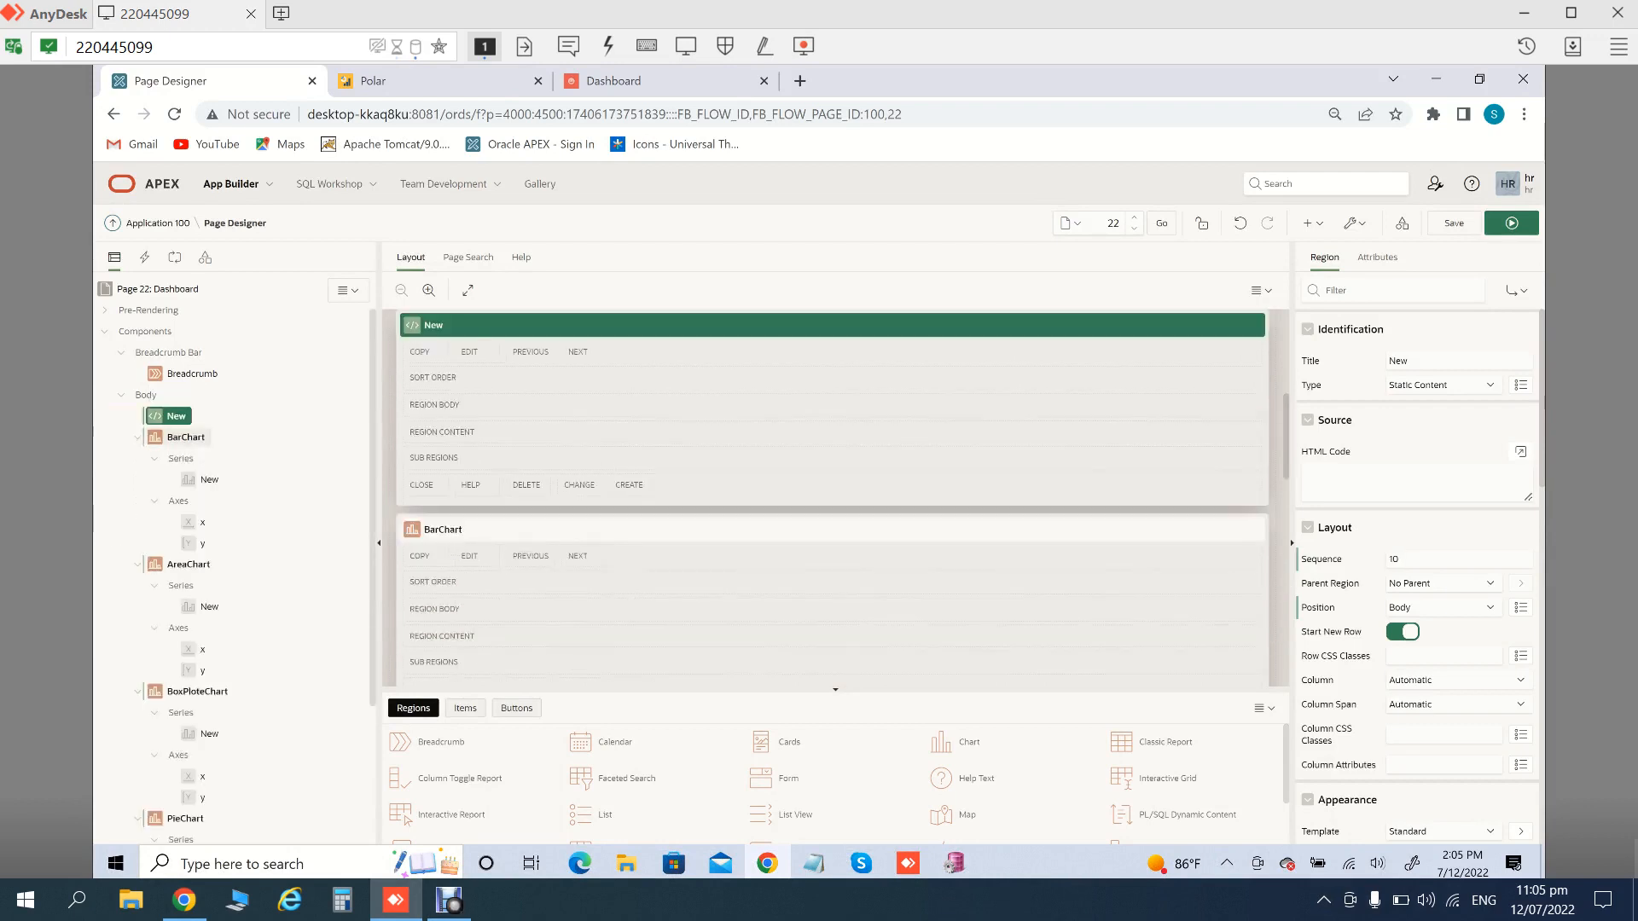
Collapse the BarChart, AreaChart, BoxPloteChart, PieChart and PolarChart nodes
{"action": "left_click", "coordinate": [138, 437]}
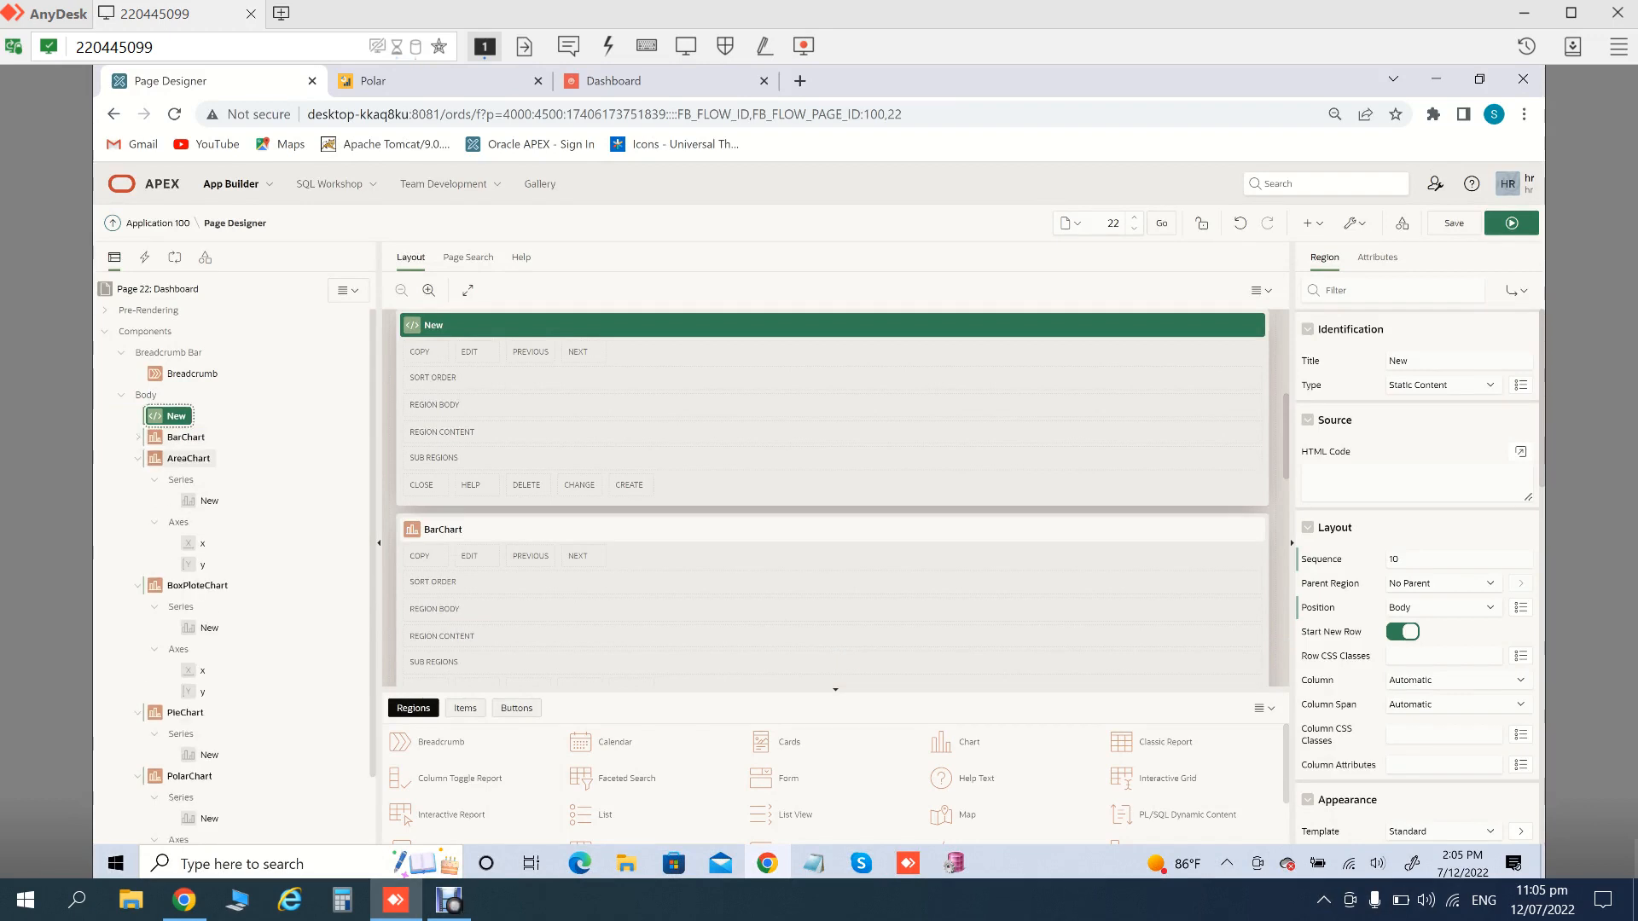
{"action": "left_click", "coordinate": [138, 458]}
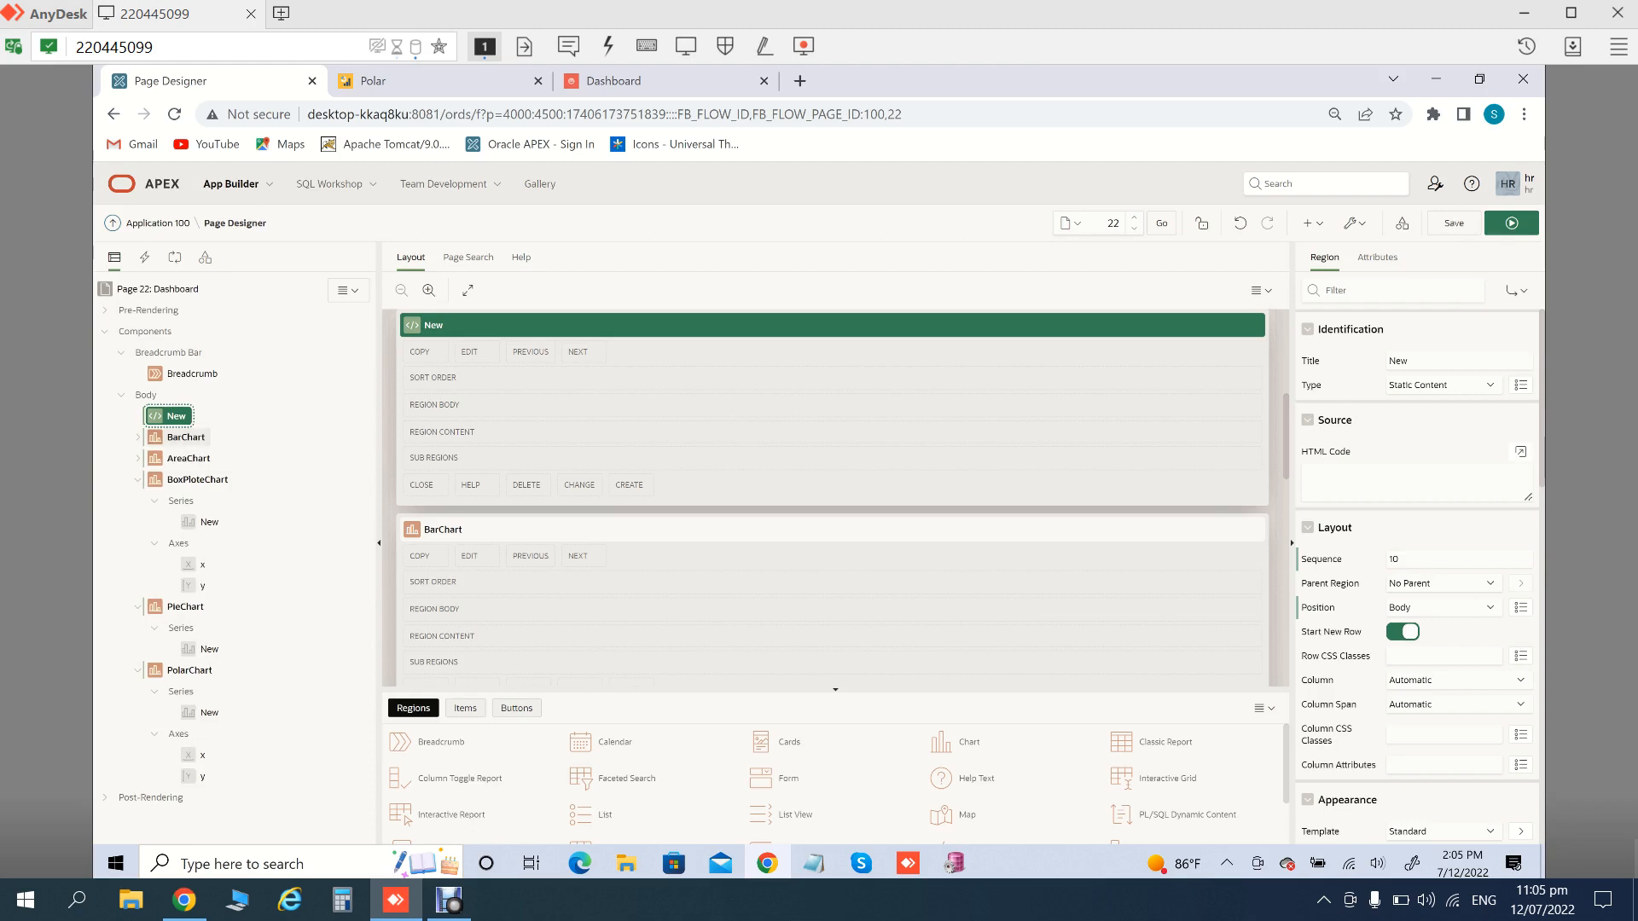
{"action": "left_click", "coordinate": [138, 480]}
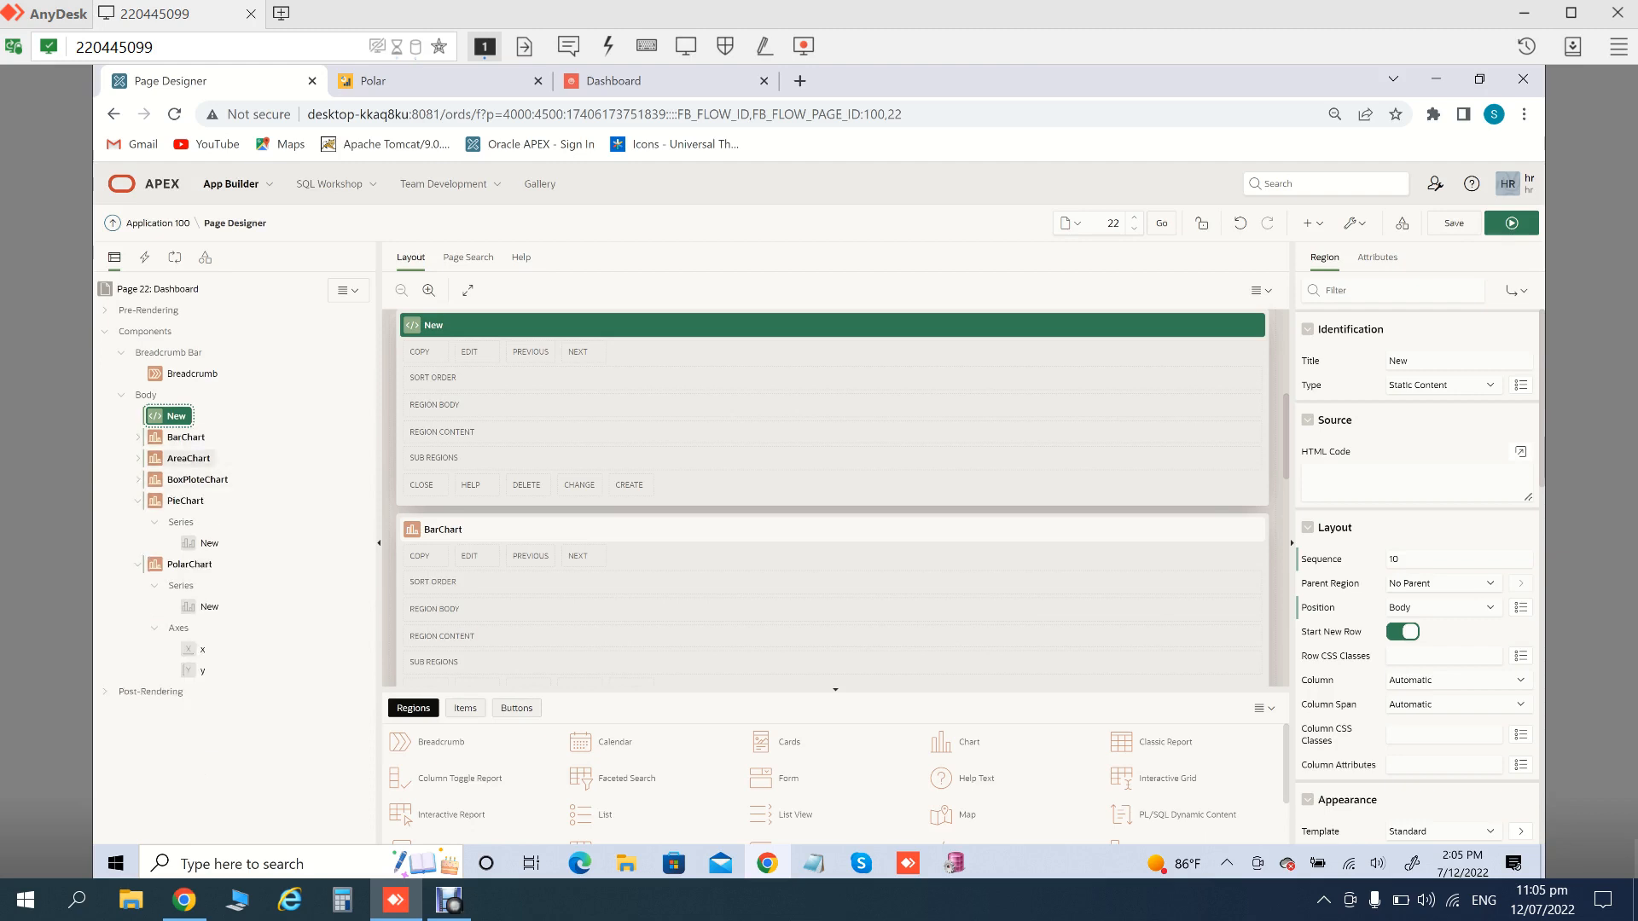
{"action": "left_click", "coordinate": [137, 501]}
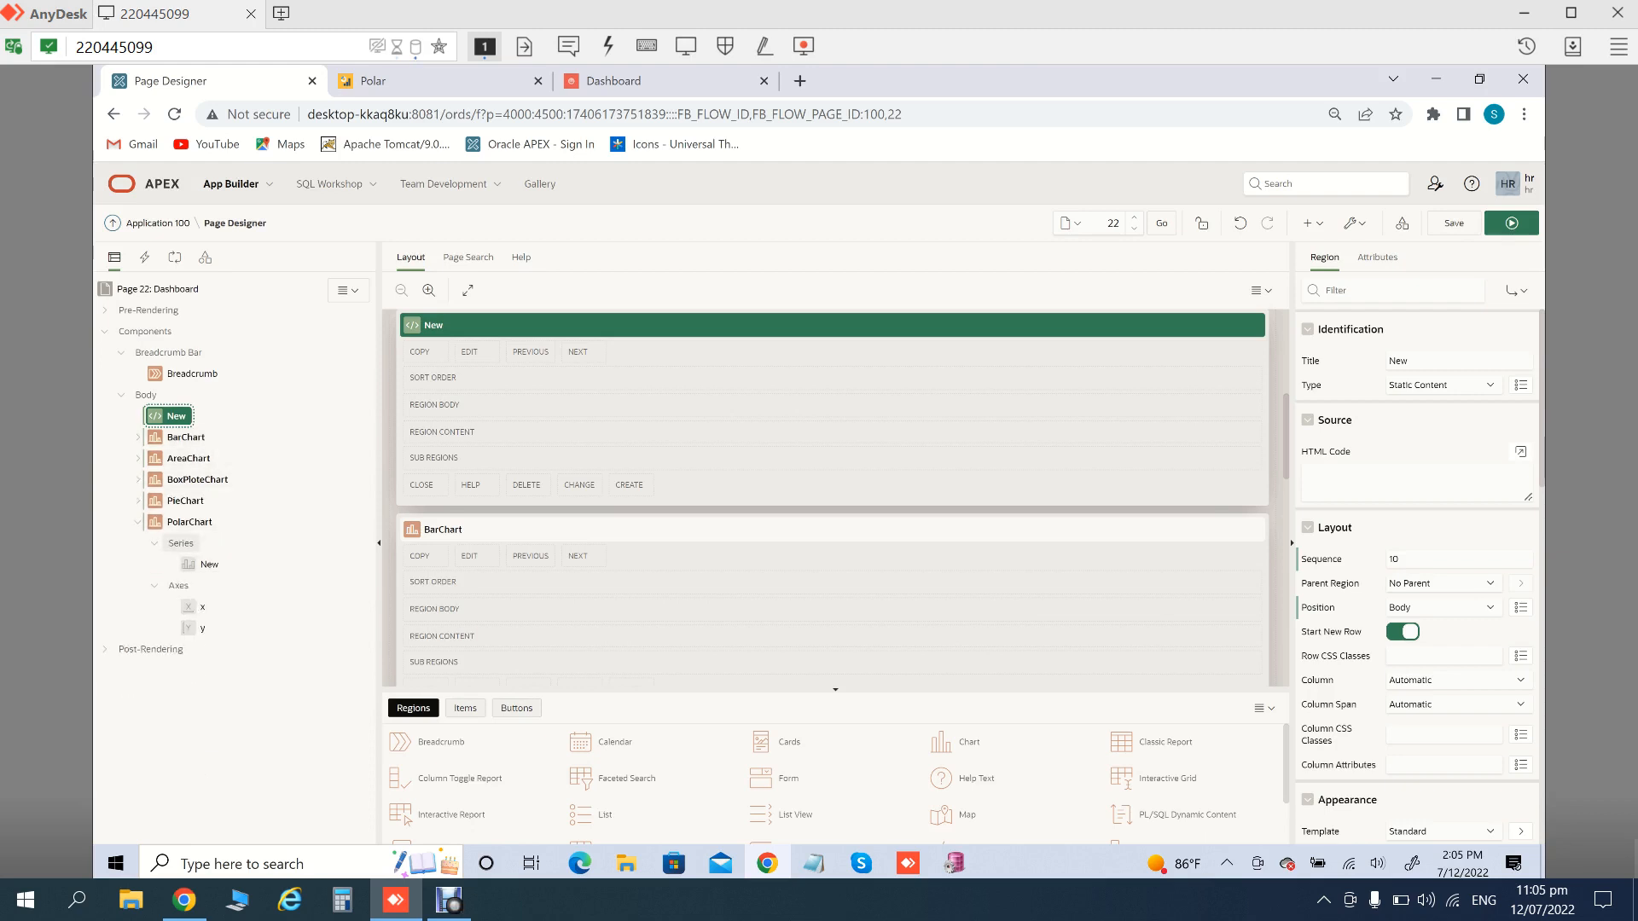
{"action": "left_click", "coordinate": [137, 522]}
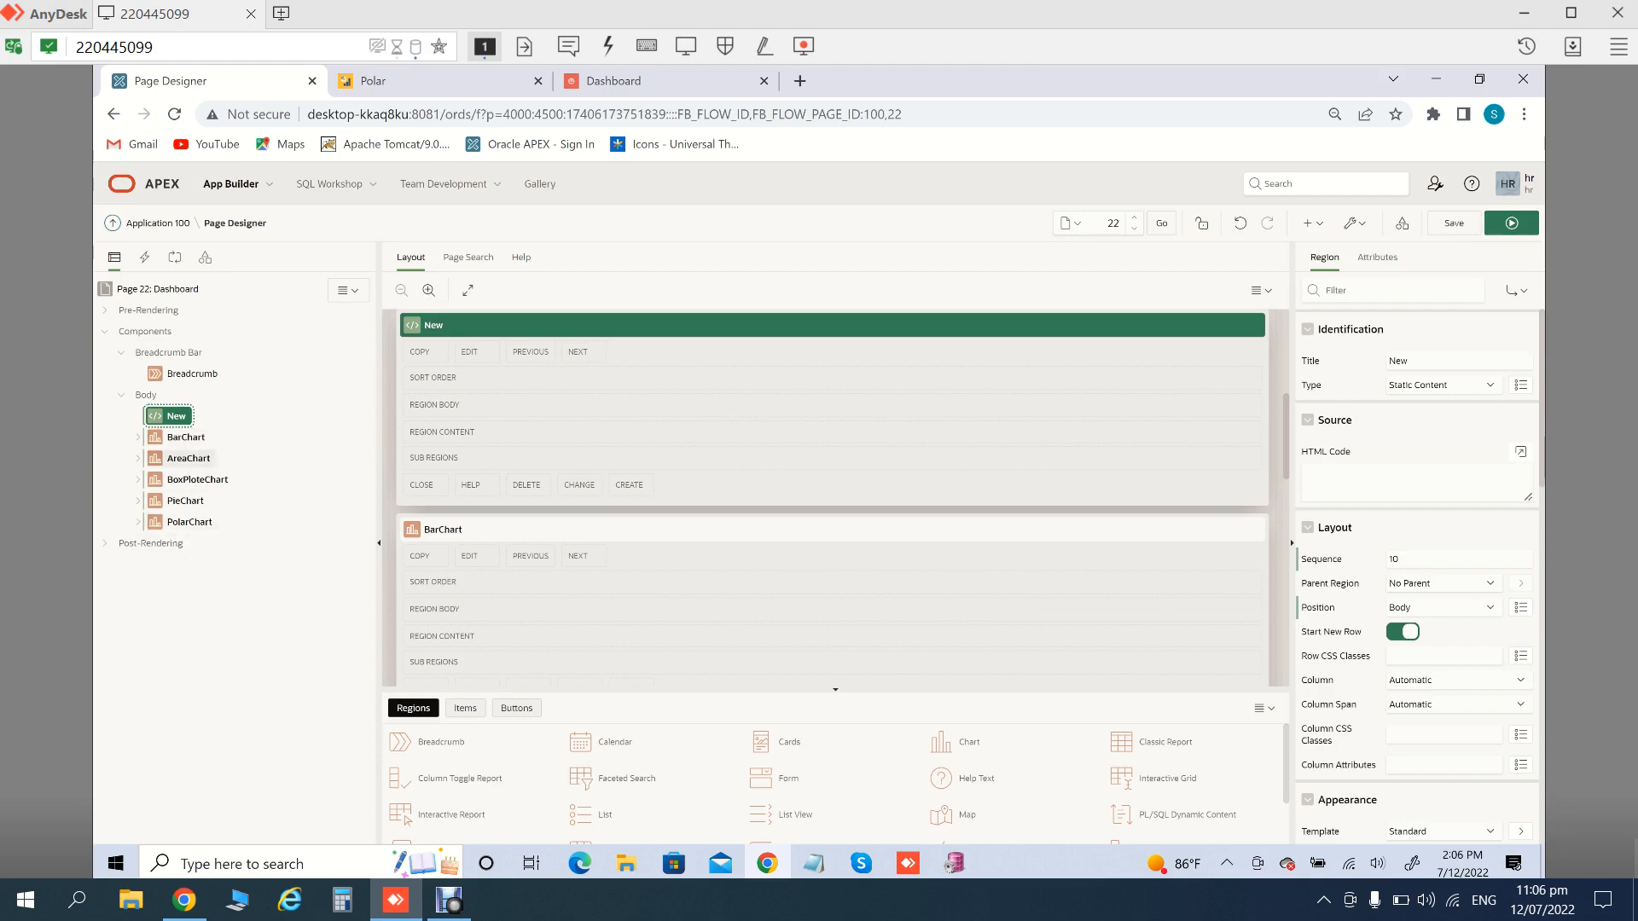
Set the new region's title to Classic_Report_01
{"action": "left_click", "coordinate": [1442, 361]}
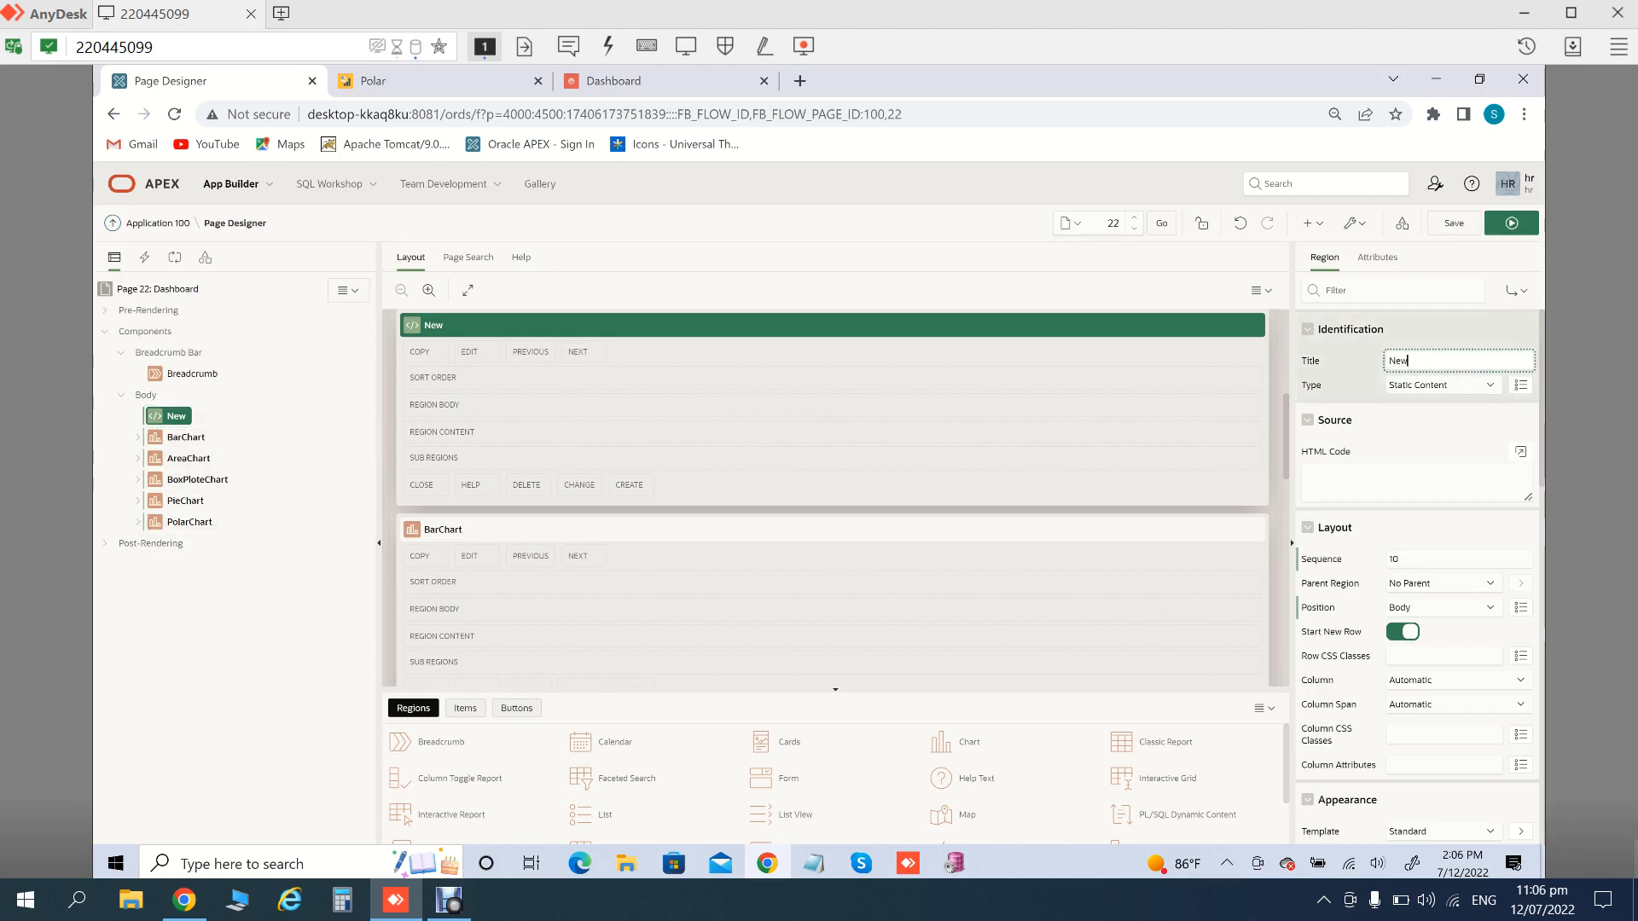
{"action": "key", "text": "BackSpace"}
{"action": "key", "text": "BackSpace"}
{"action": "key", "text": "BackSpace"}
{"action": "type", "text": "Classic_Report"}
{"action": "key", "text": "Tab"}
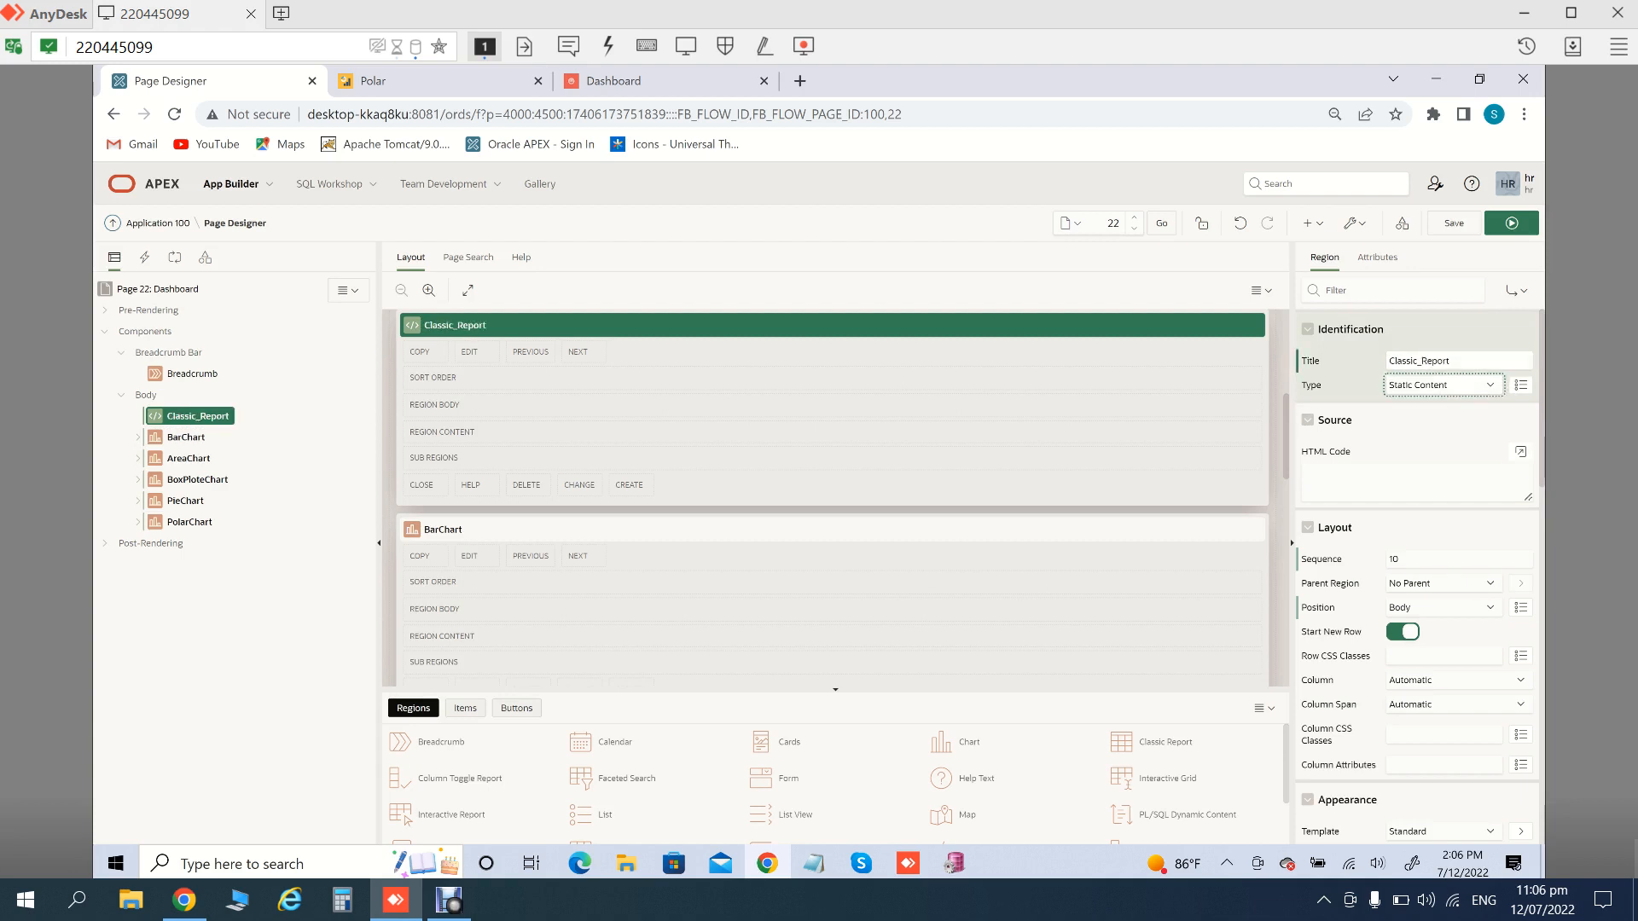
{"action": "left_click", "coordinate": [1453, 361]}
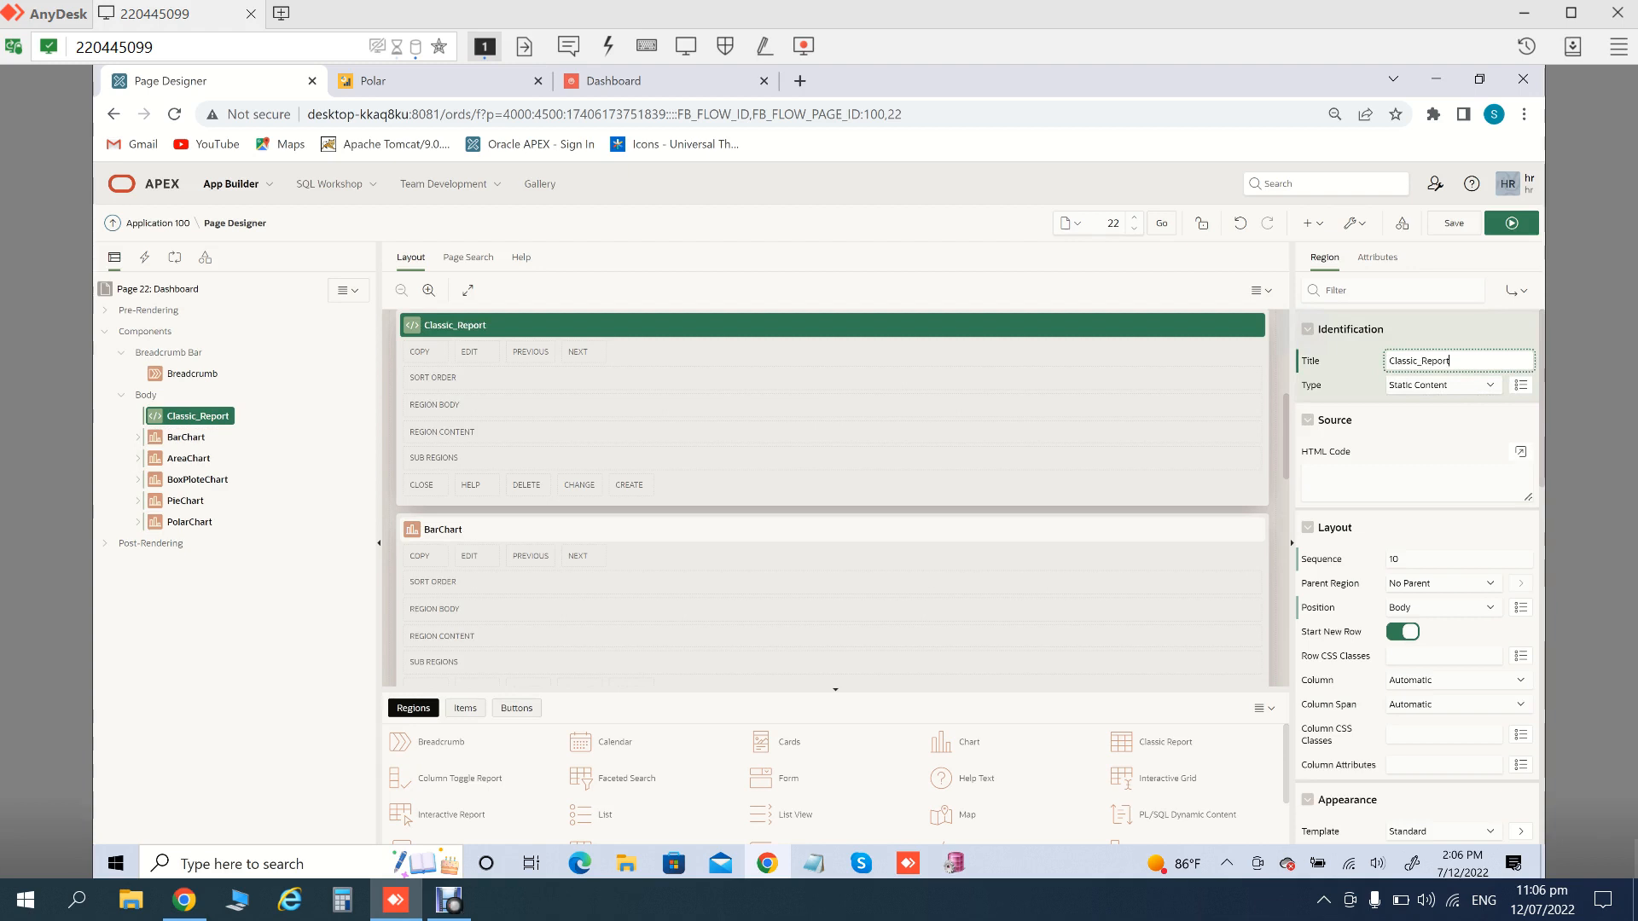
{"action": "type", "text": "_01"}
Set Classic_Report_01's type to Classic Report with source type SQL Query
{"action": "left_click", "coordinate": [1443, 386]}
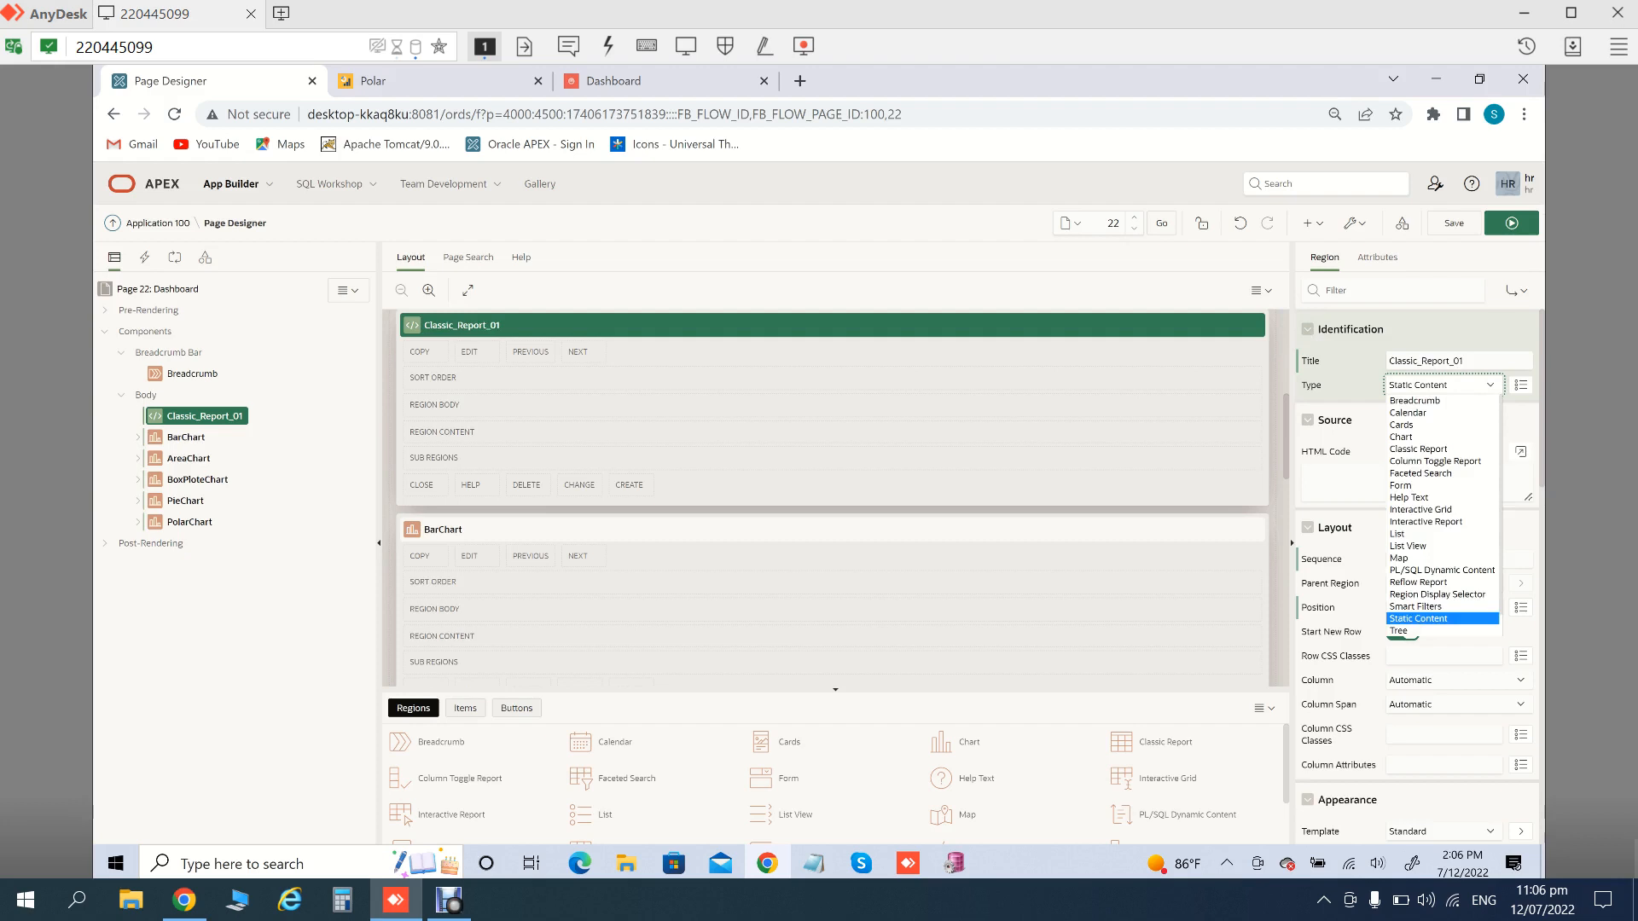
{"action": "left_click", "coordinate": [1419, 450]}
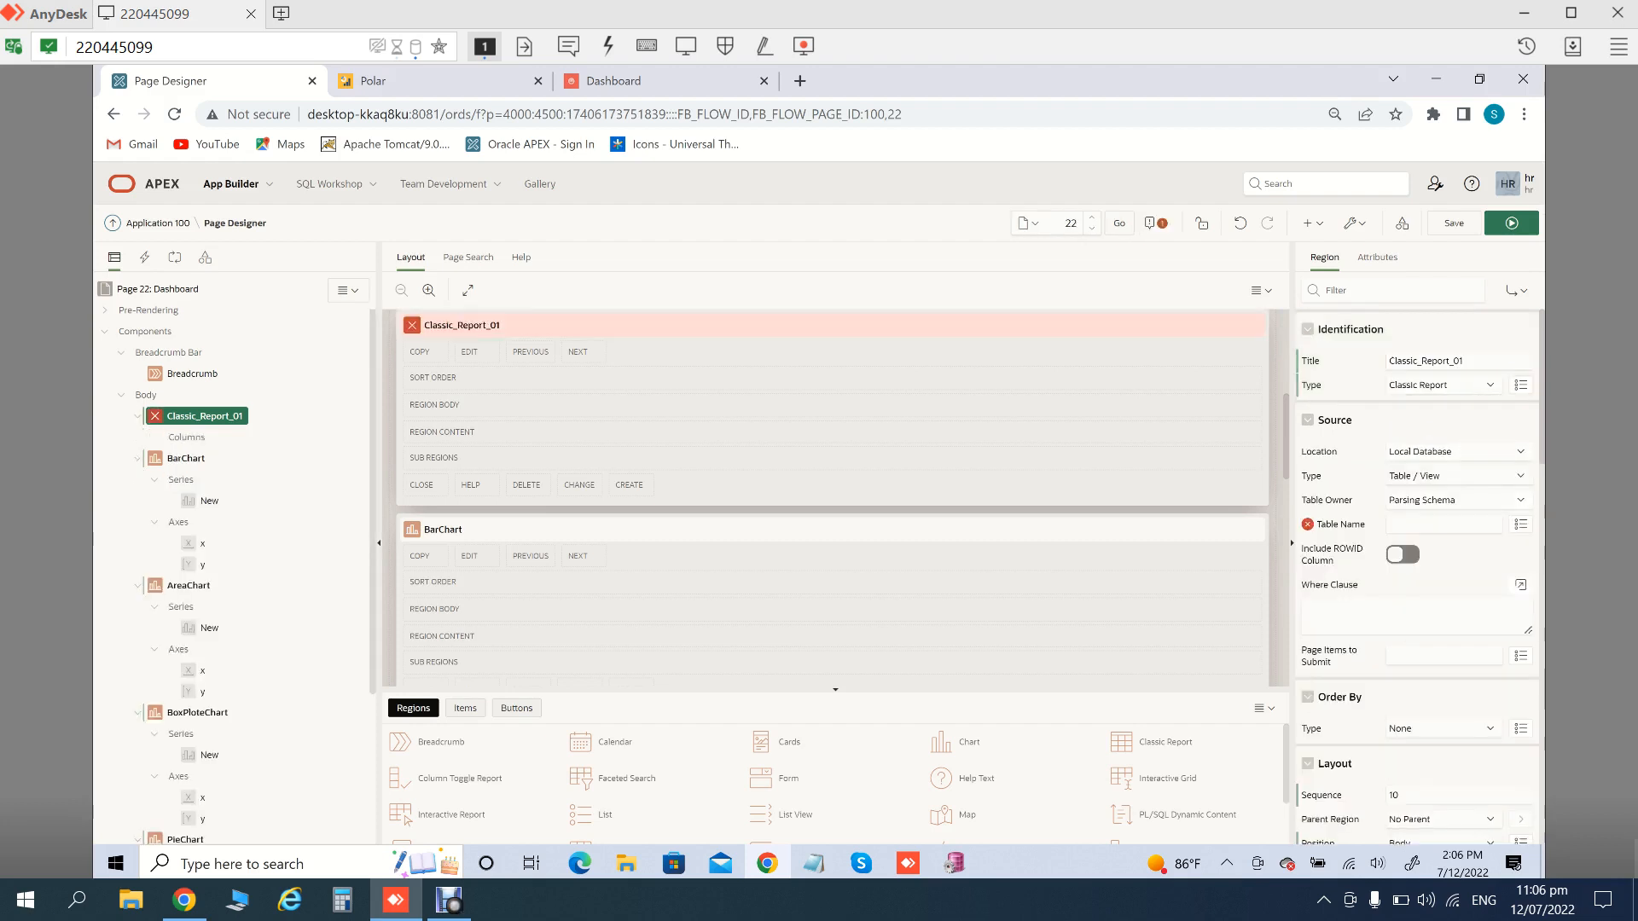
{"action": "left_click", "coordinate": [1454, 476]}
{"action": "left_click", "coordinate": [1412, 504]}
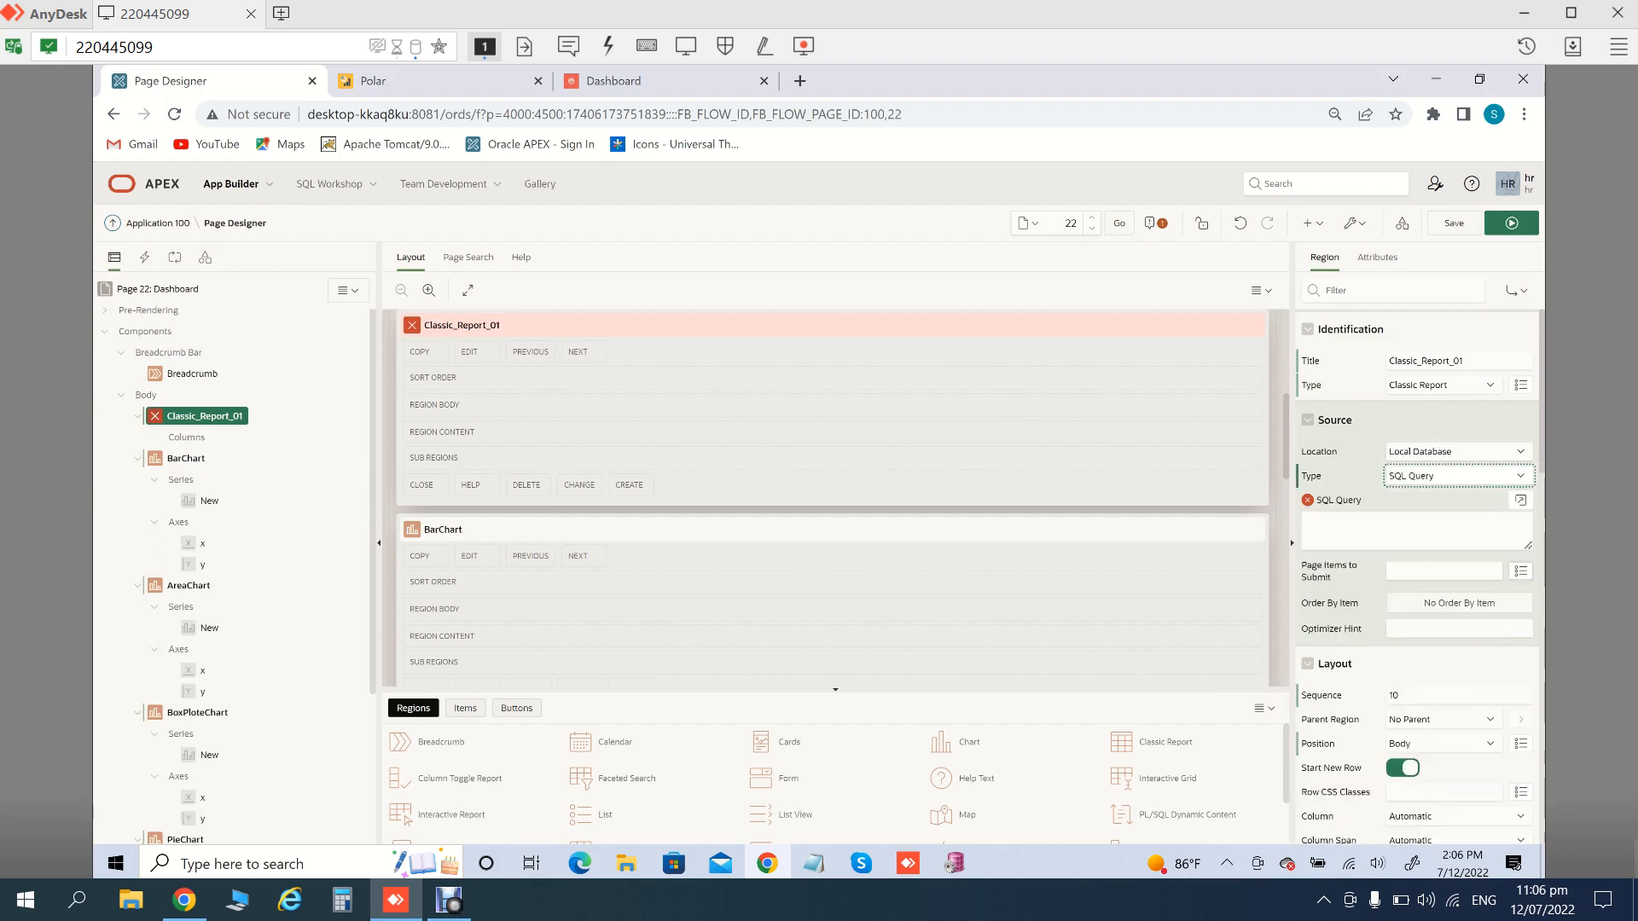
{"action": "key", "text": "Tab"}
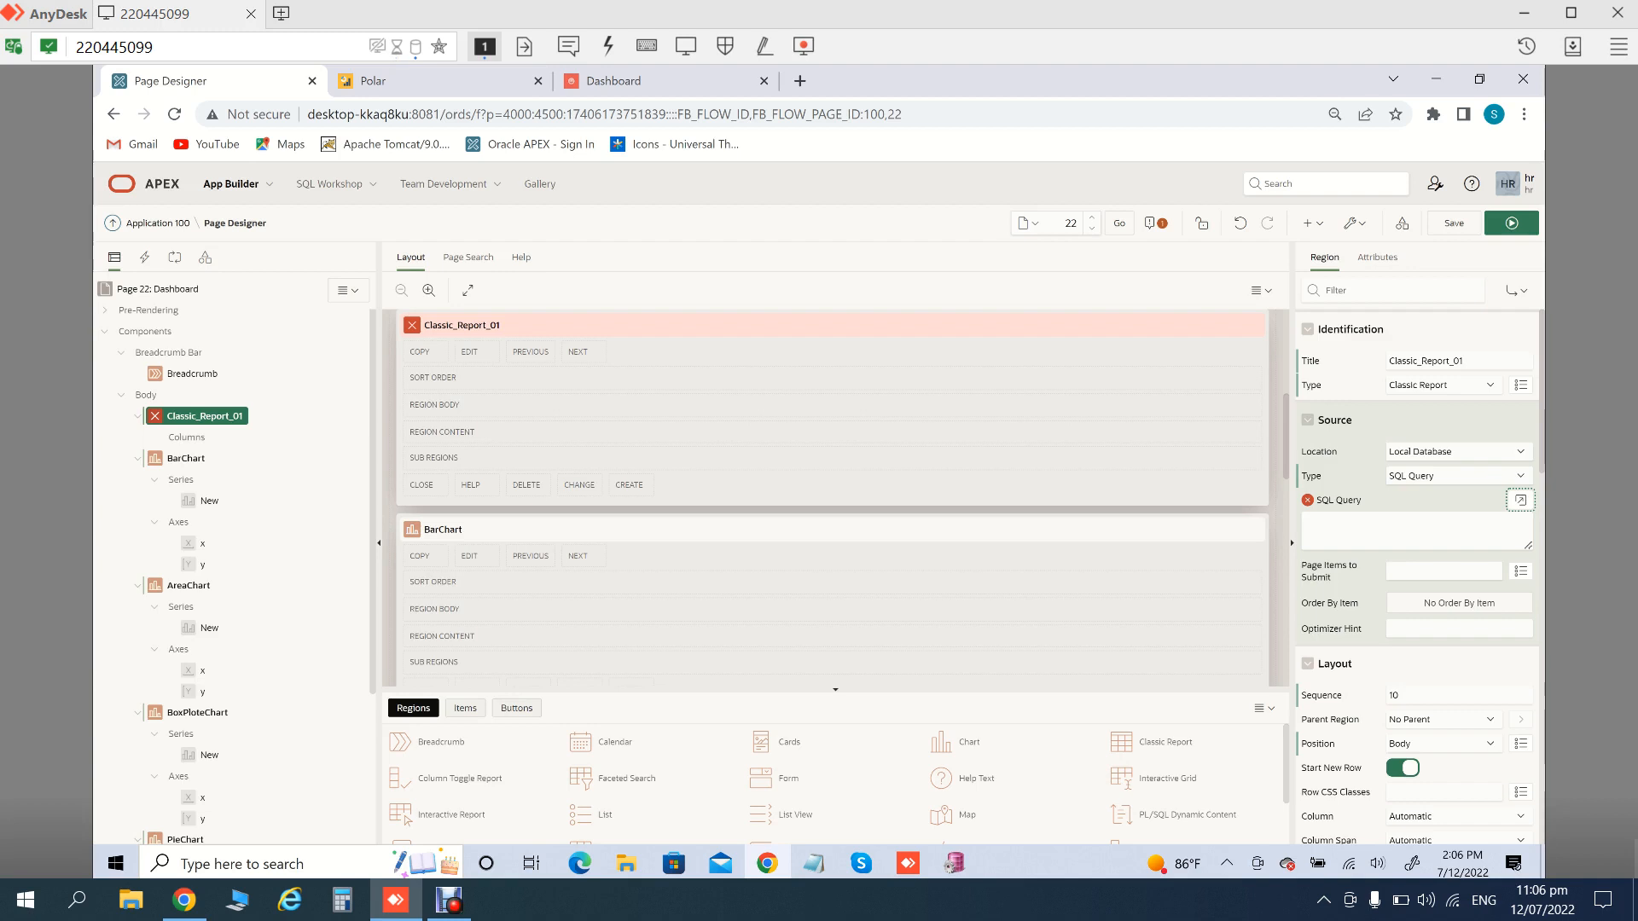
Paste the department salary-sum CASE query into Classic_Report_01's SQL Query and validate it
{"action": "left_click", "coordinate": [1521, 501]}
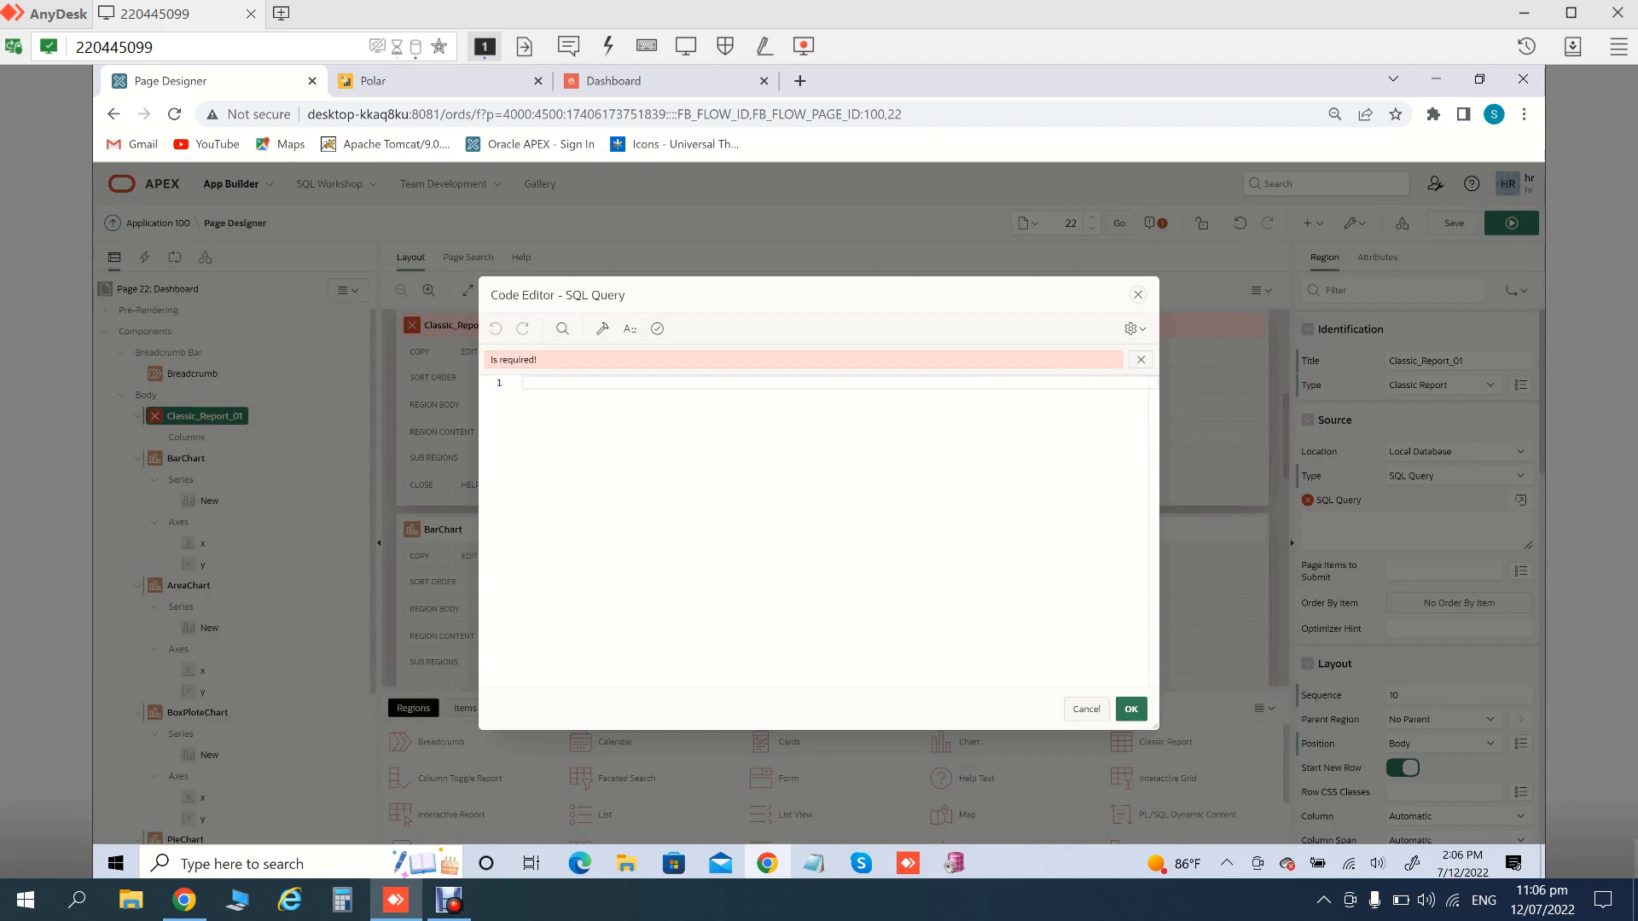
{"action": "key", "text": "ctrl+v"}
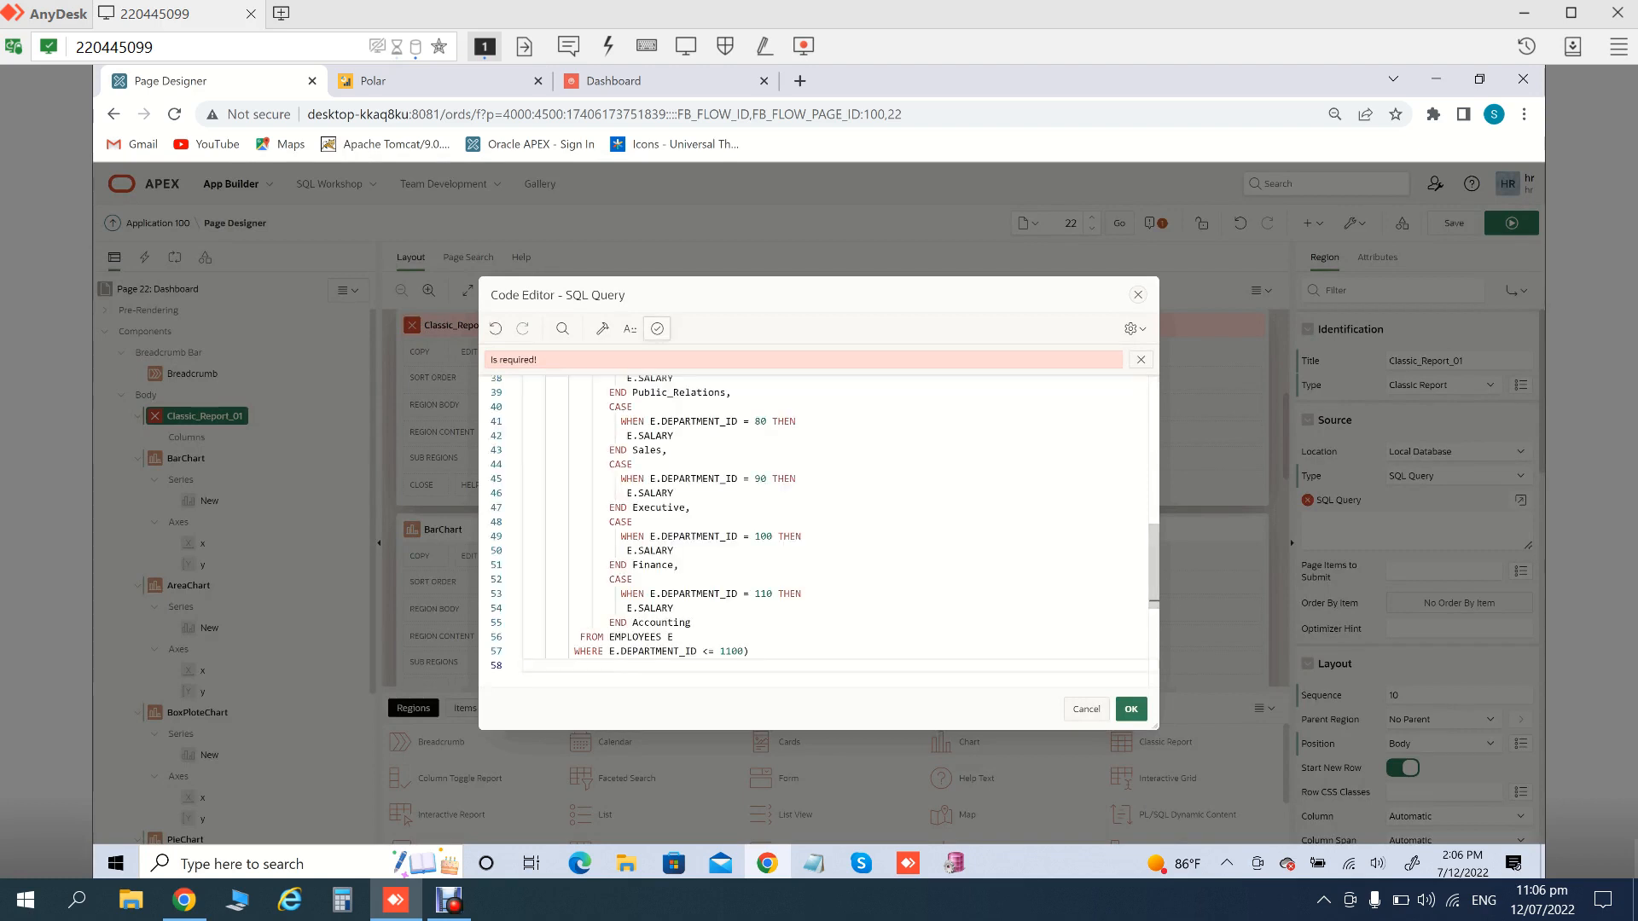
{"action": "left_click", "coordinate": [657, 329]}
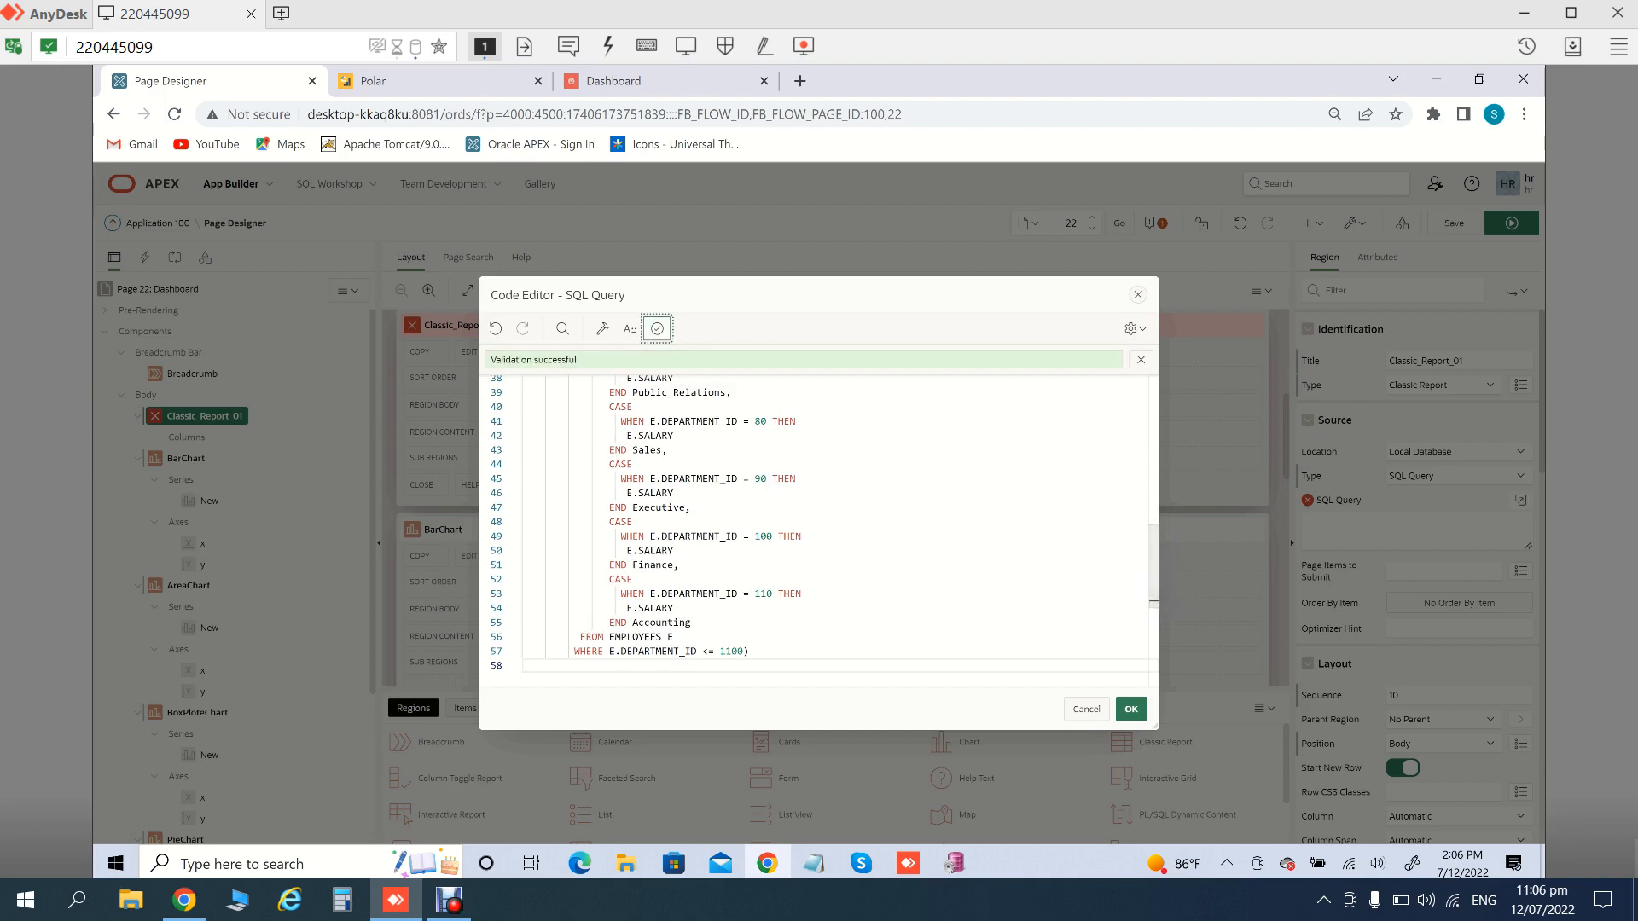
{"action": "left_click", "coordinate": [1131, 710]}
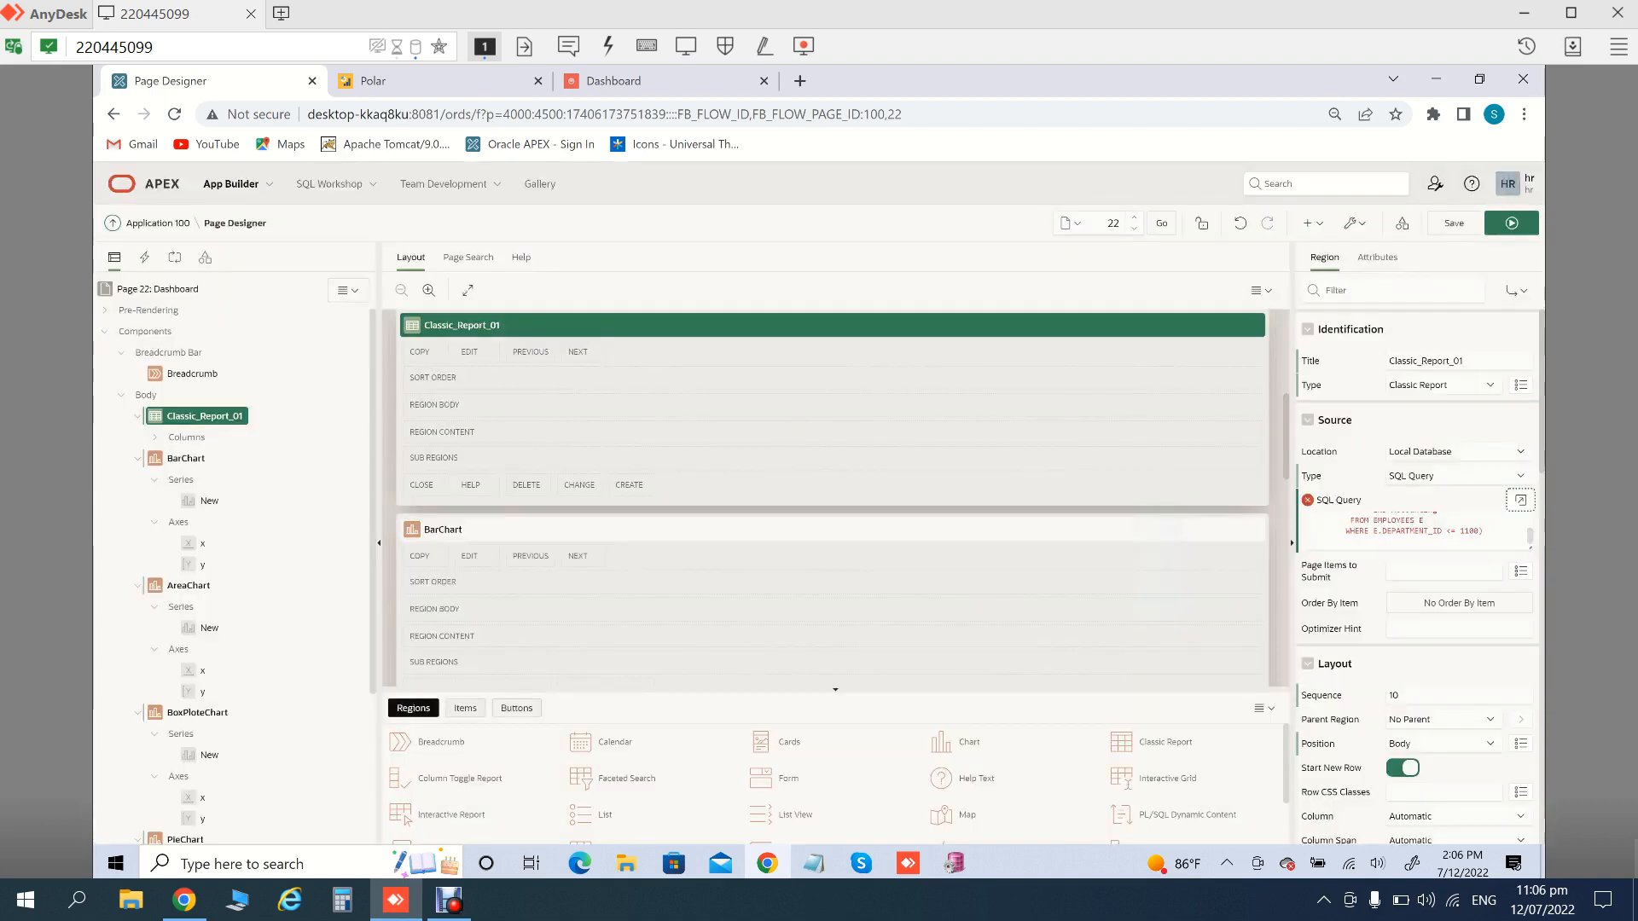
Save page 22, check the Dashboard's department salary totals, then show Classic_Report_01's attributes
{"action": "left_click", "coordinate": [1454, 223]}
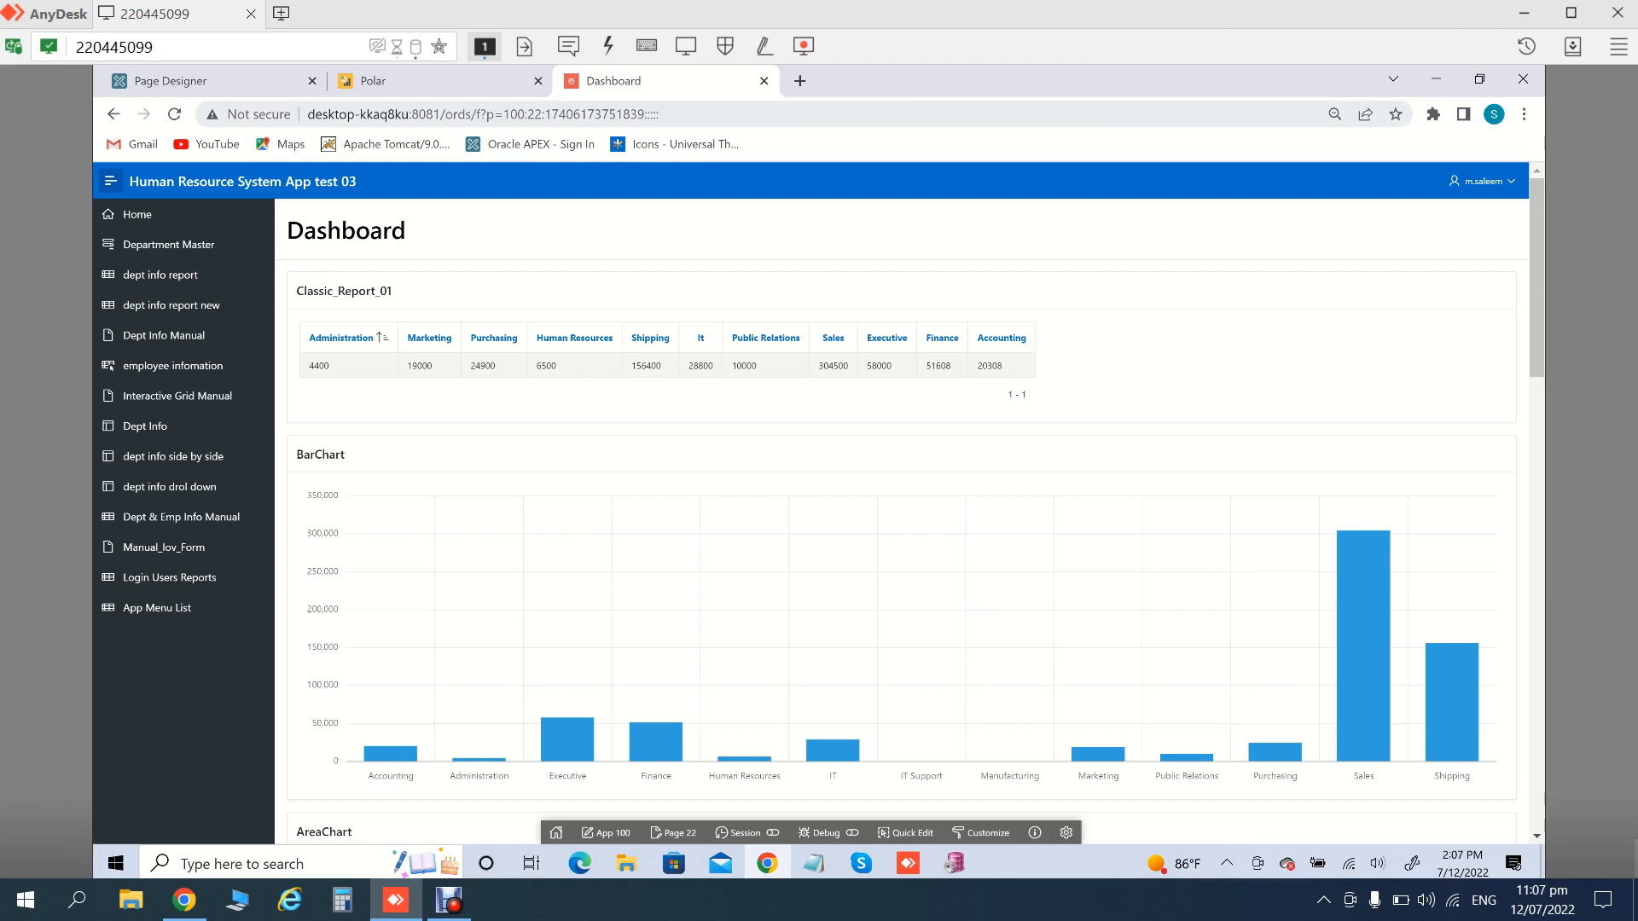
{"action": "left_click", "coordinate": [214, 80]}
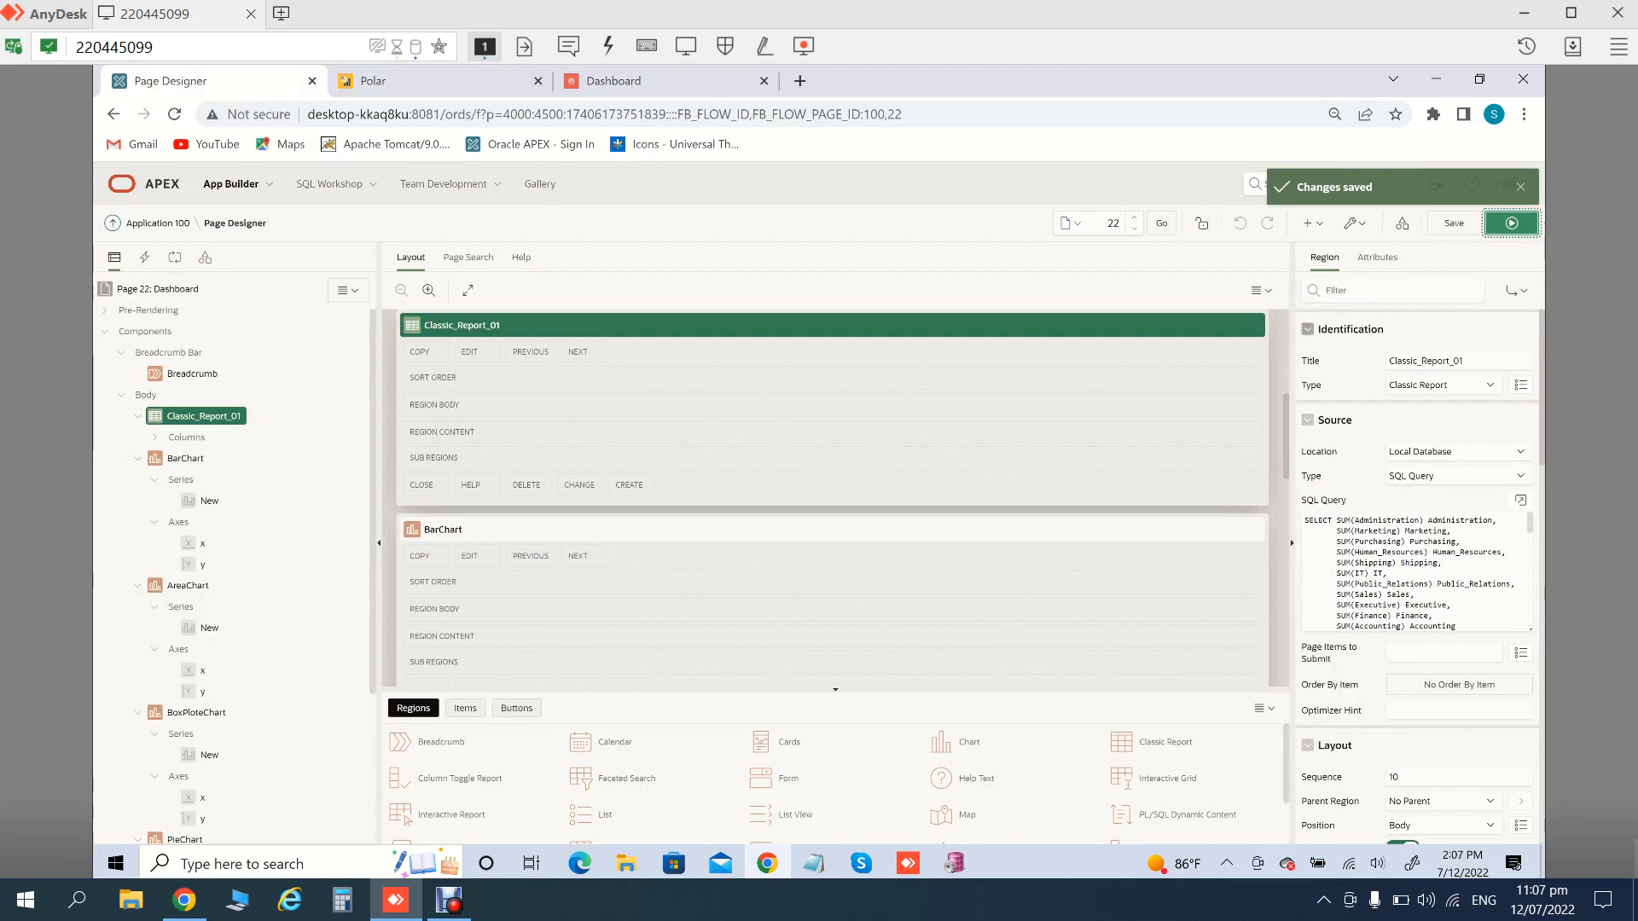
{"action": "left_click", "coordinate": [1377, 256]}
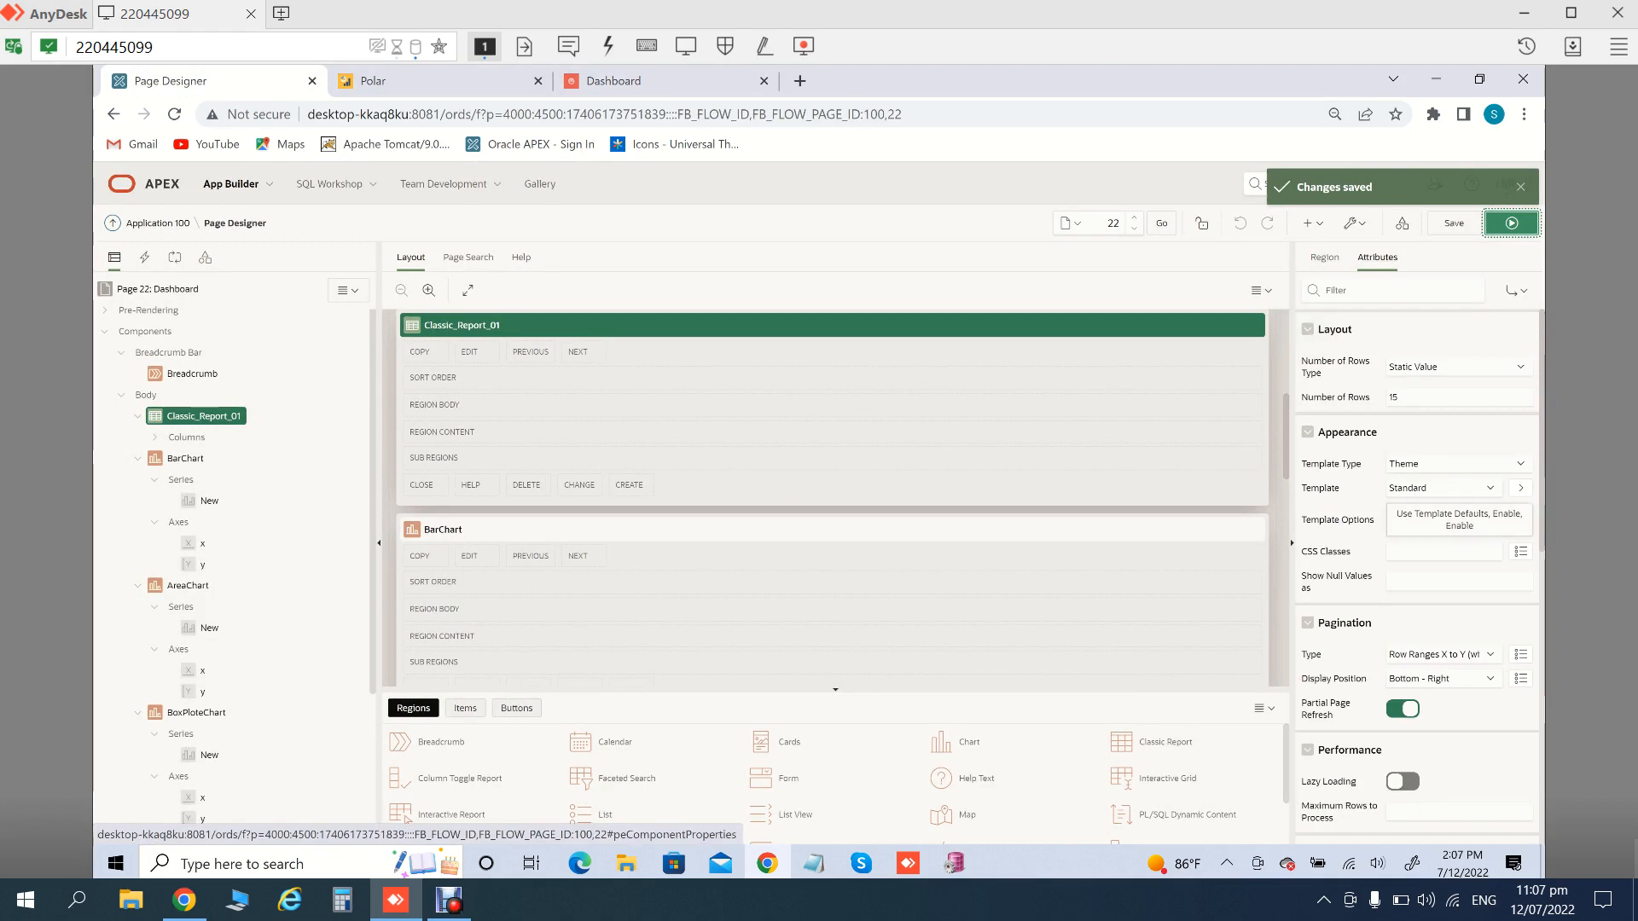
Switch Classic_Report_01's template to Badge List
{"action": "left_click", "coordinate": [1459, 520]}
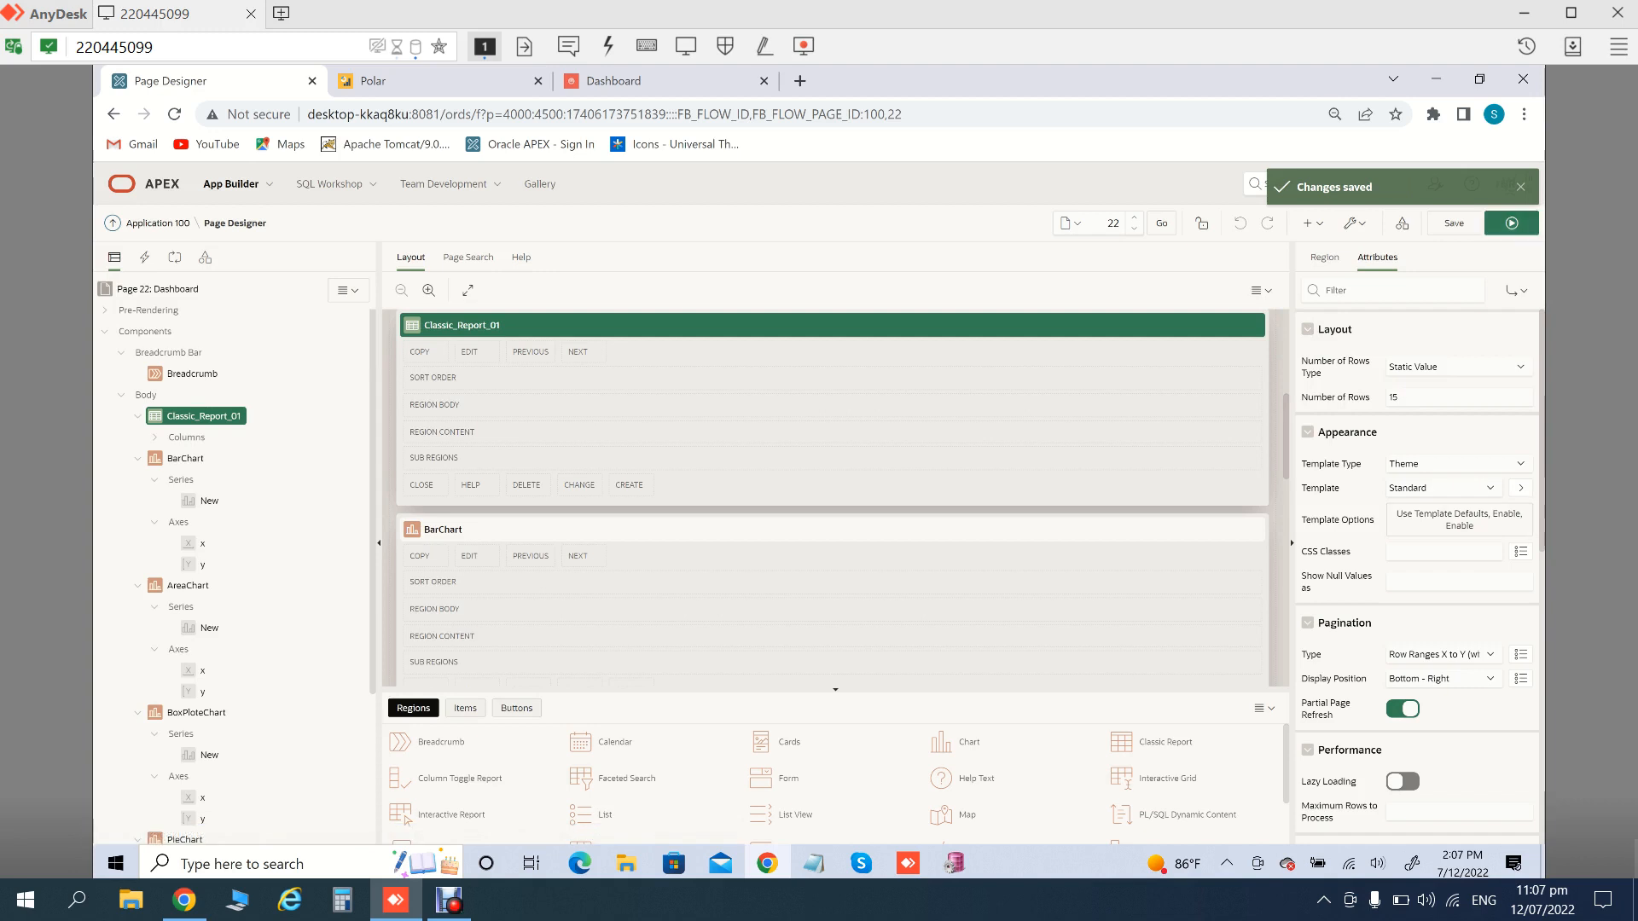
{"action": "left_click", "coordinate": [1443, 488]}
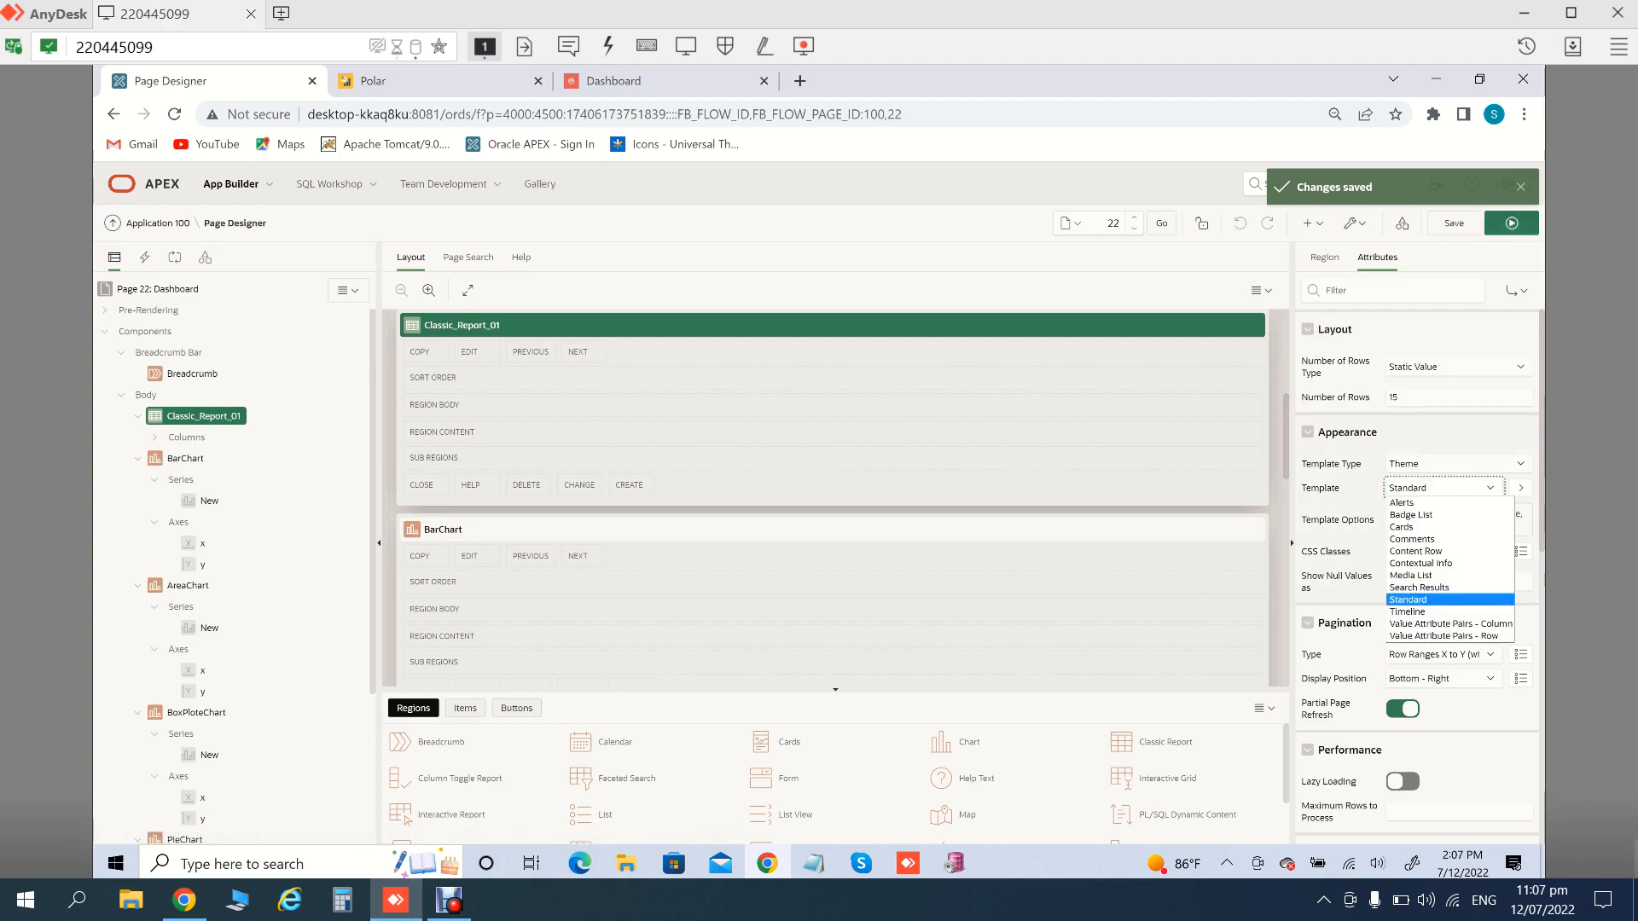
{"action": "left_click", "coordinate": [1411, 515]}
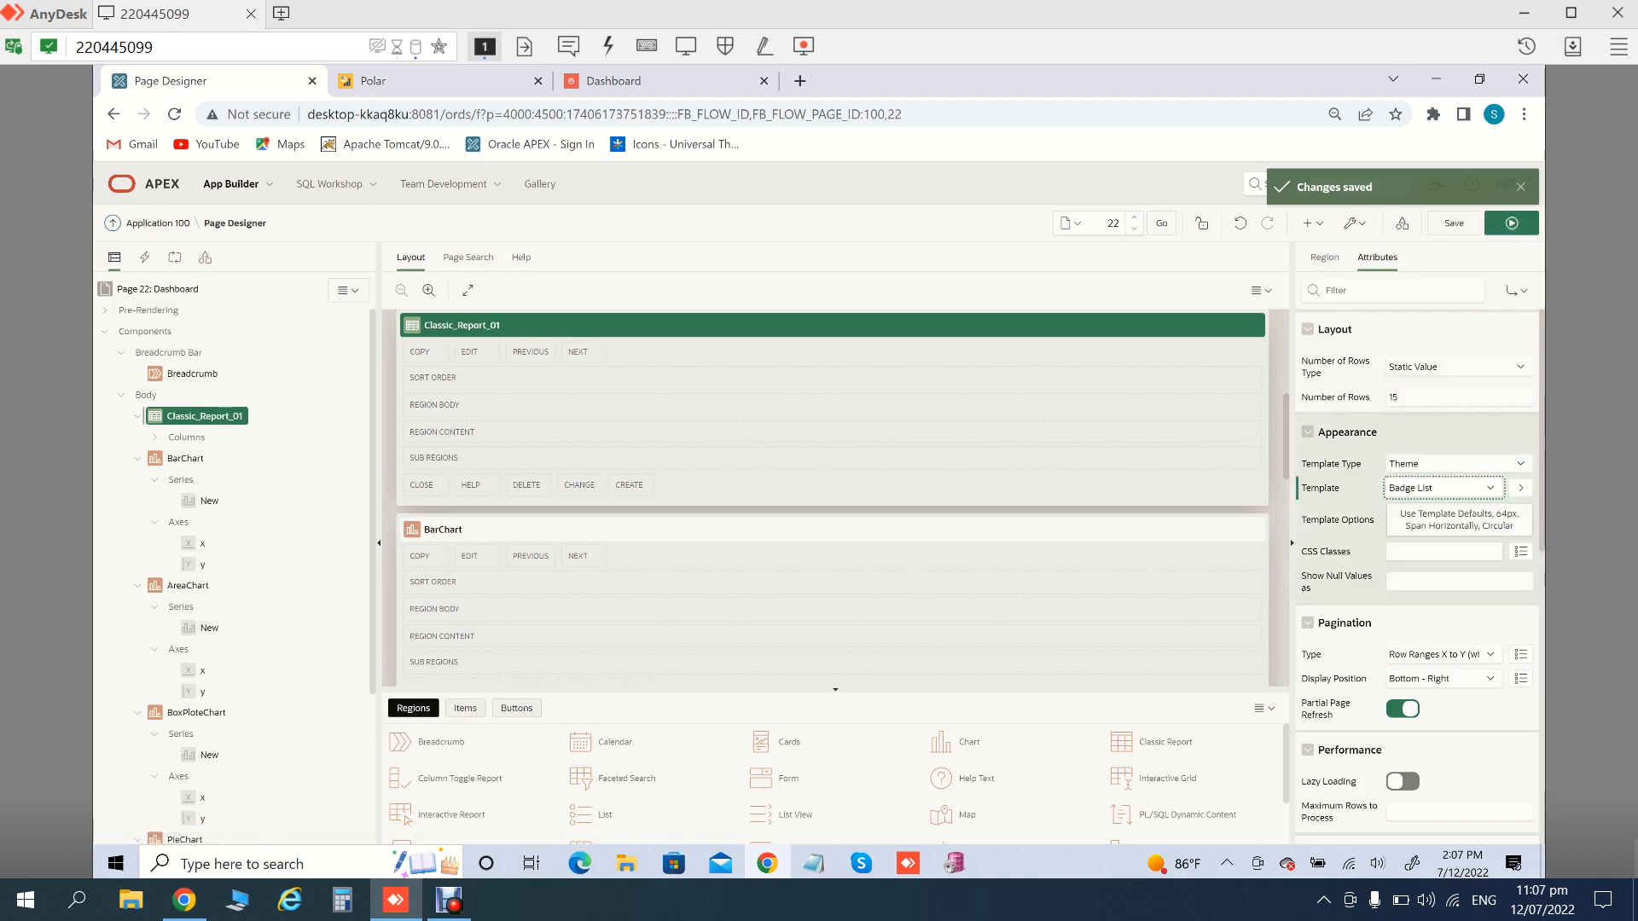
Turn on Apply Theme Colors in the badge list template options and save the page
{"action": "left_click", "coordinate": [1459, 520]}
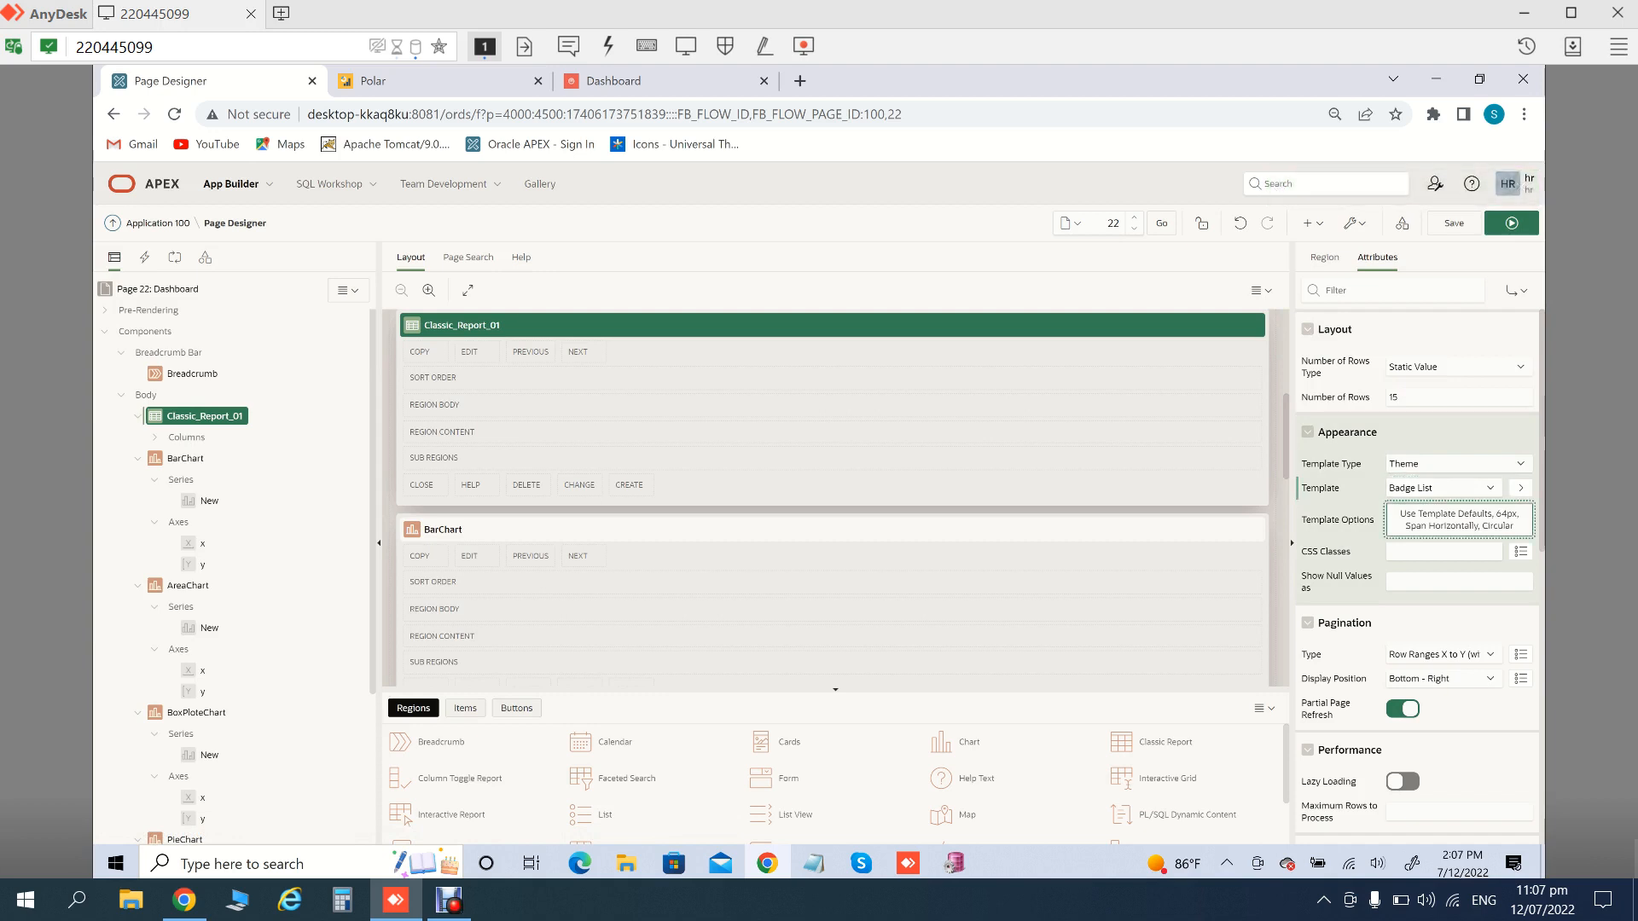
{"action": "left_click", "coordinate": [1459, 520]}
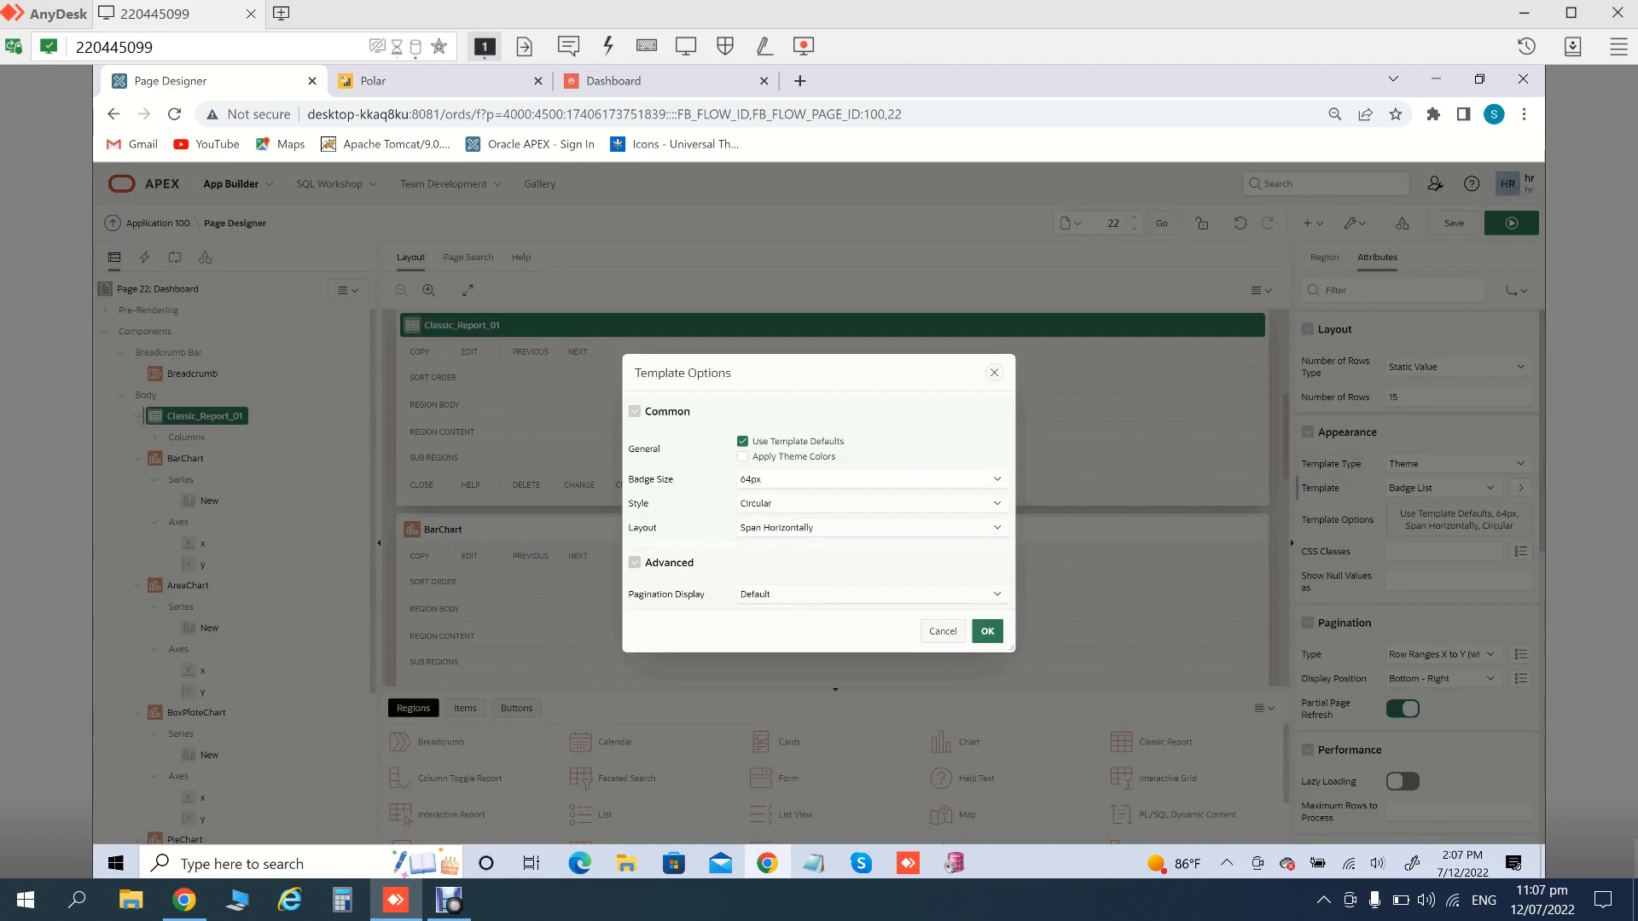
{"action": "left_click", "coordinate": [743, 456]}
{"action": "left_click", "coordinate": [987, 631]}
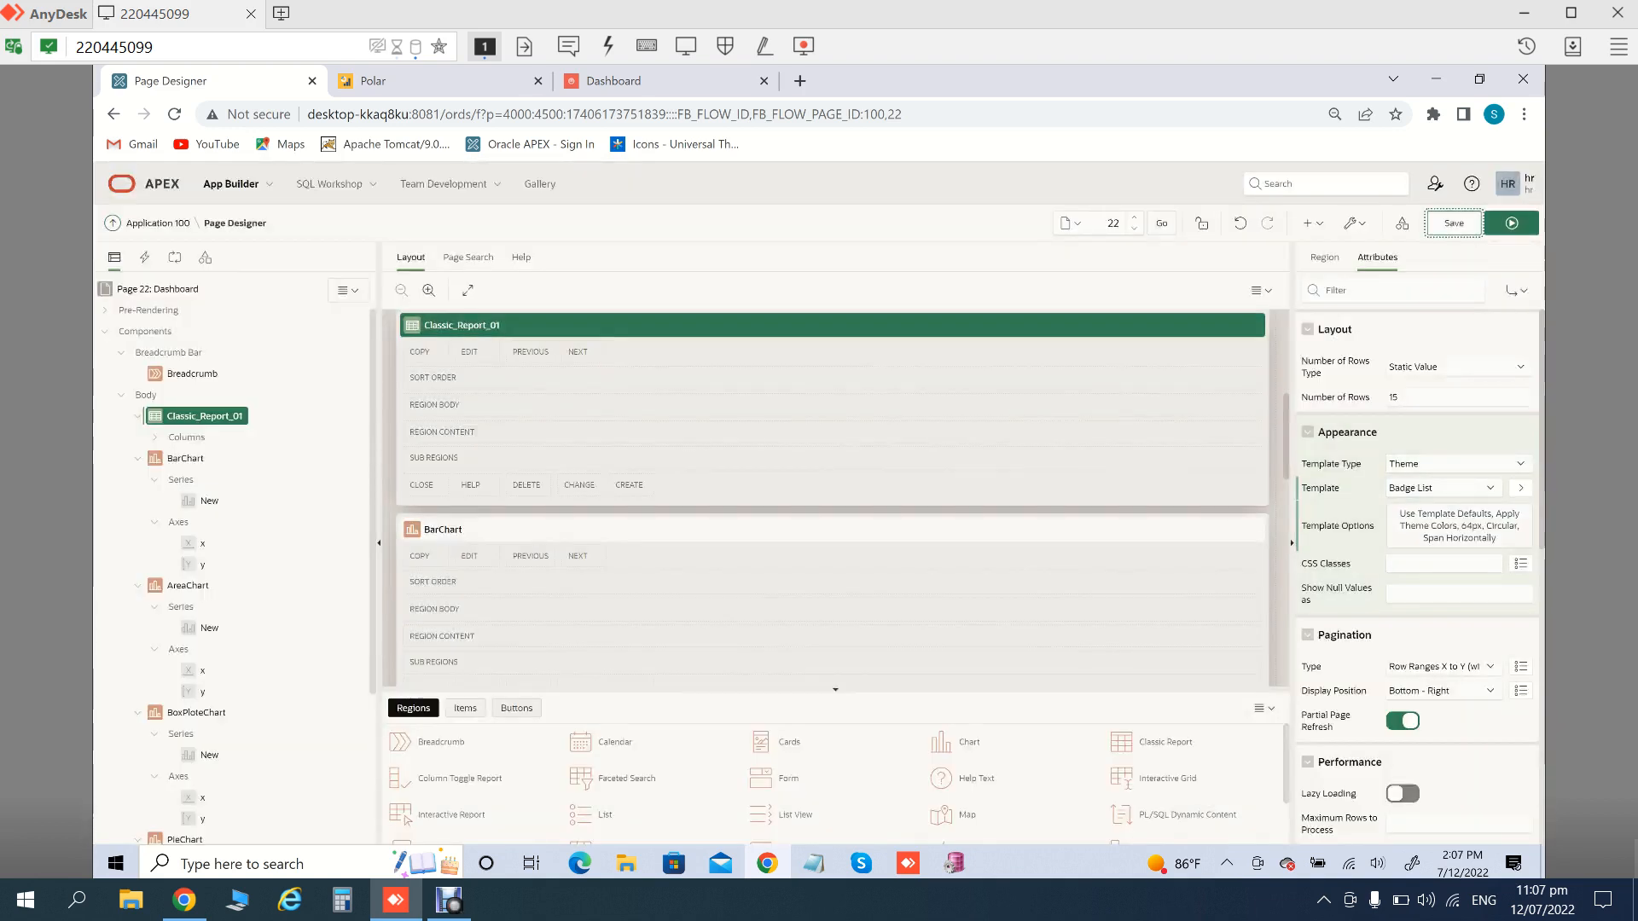
{"action": "left_click", "coordinate": [1454, 224]}
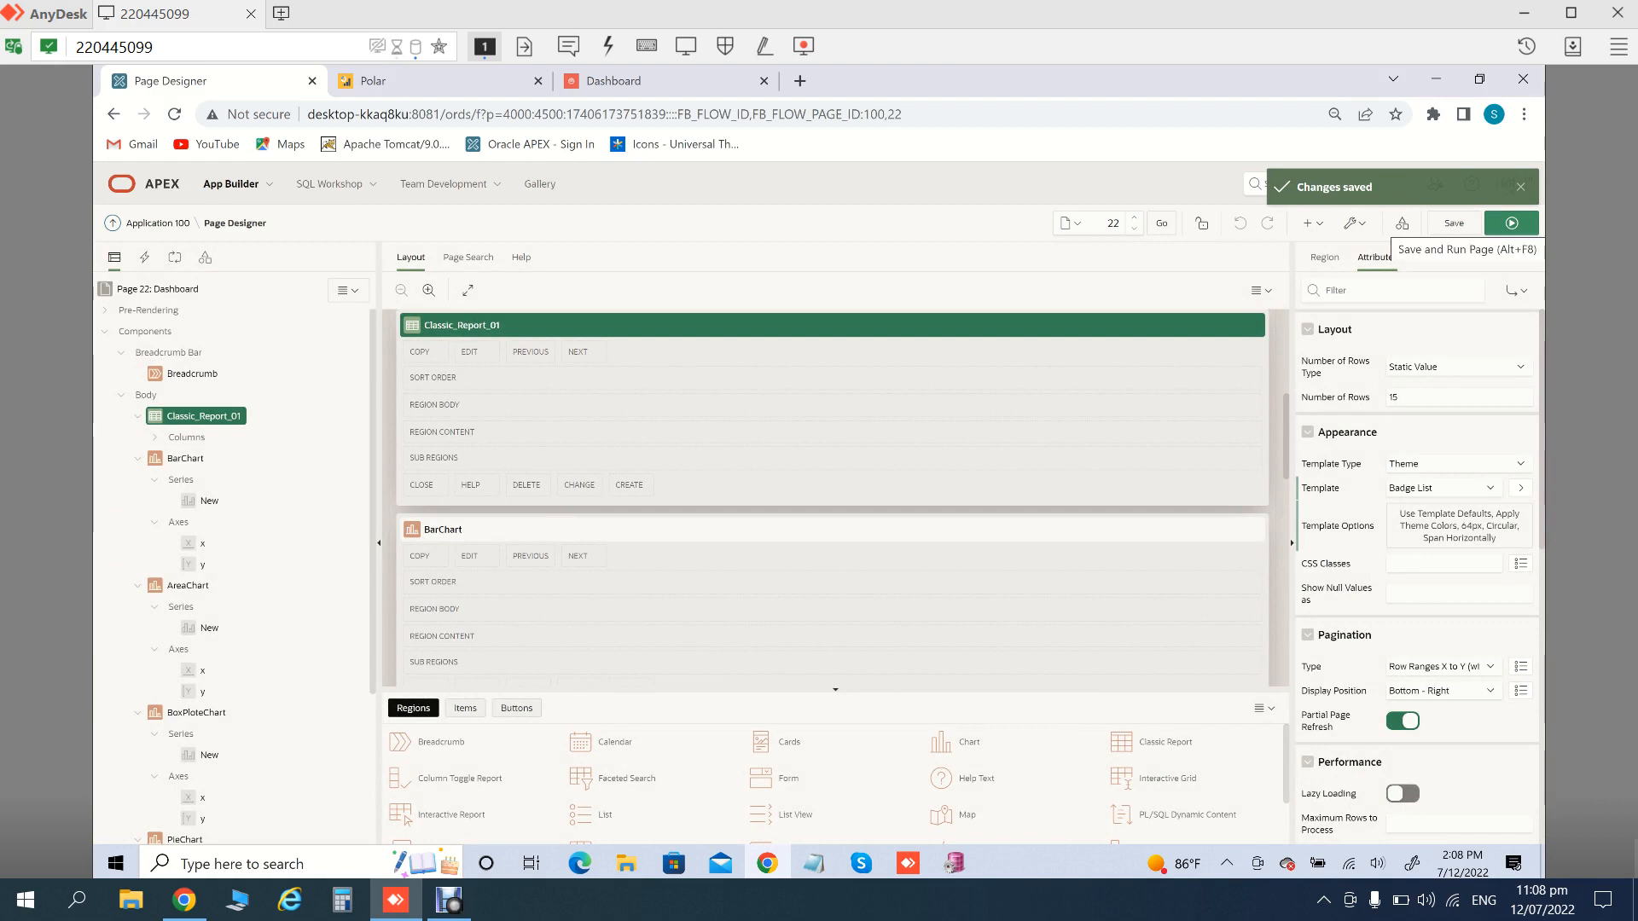
{"action": "left_click", "coordinate": [1511, 223]}
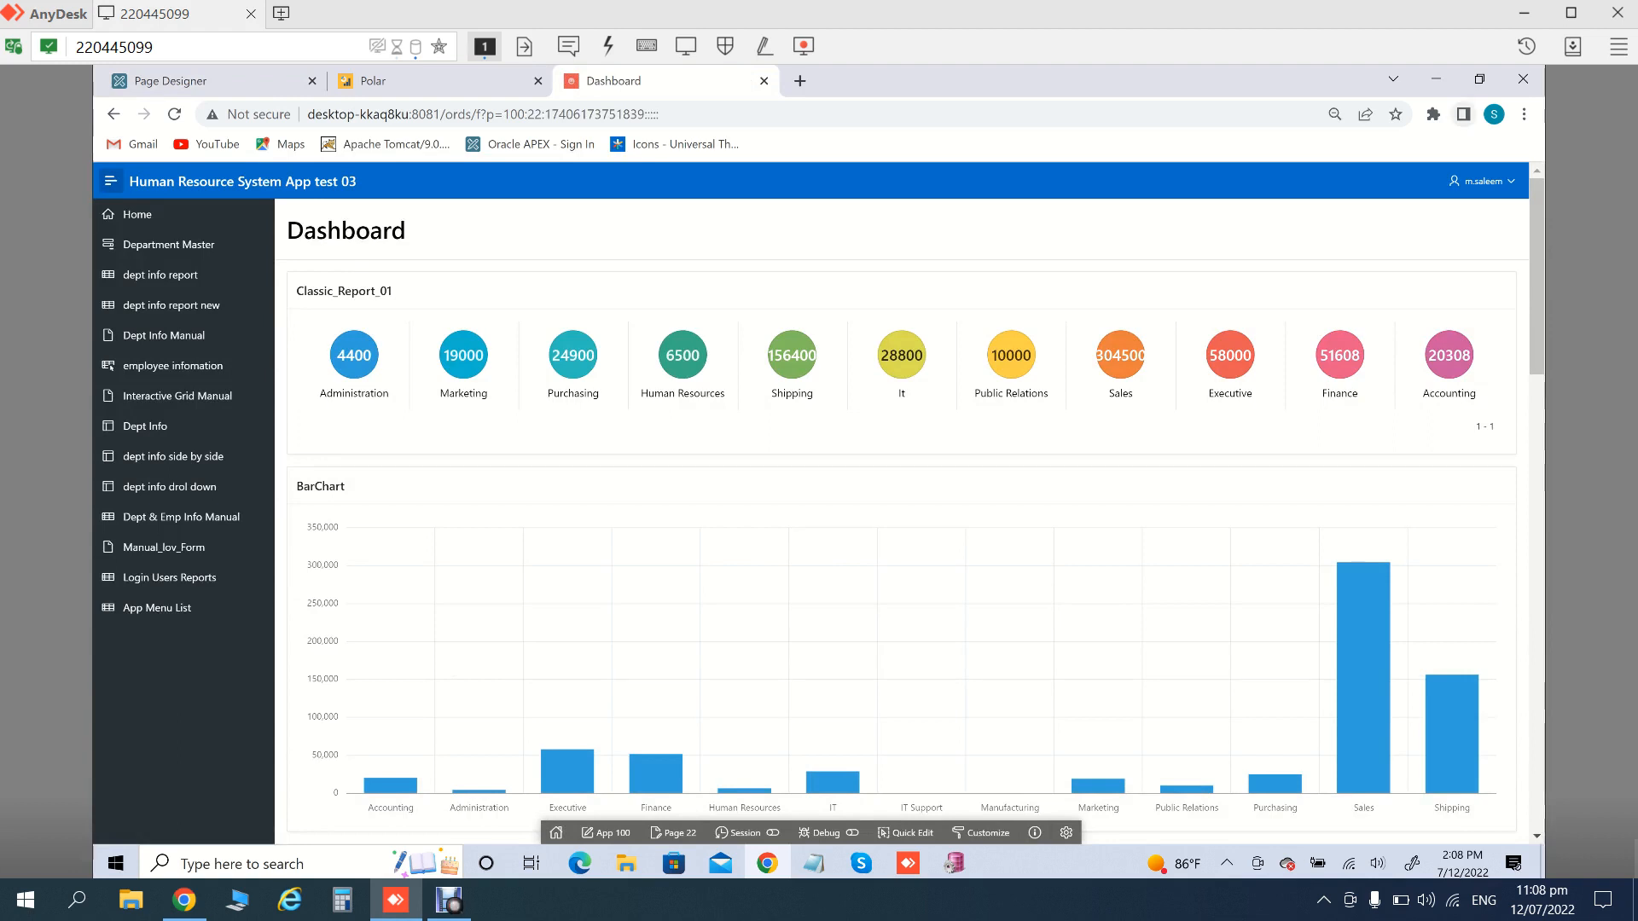
{"action": "left_click", "coordinate": [170, 80]}
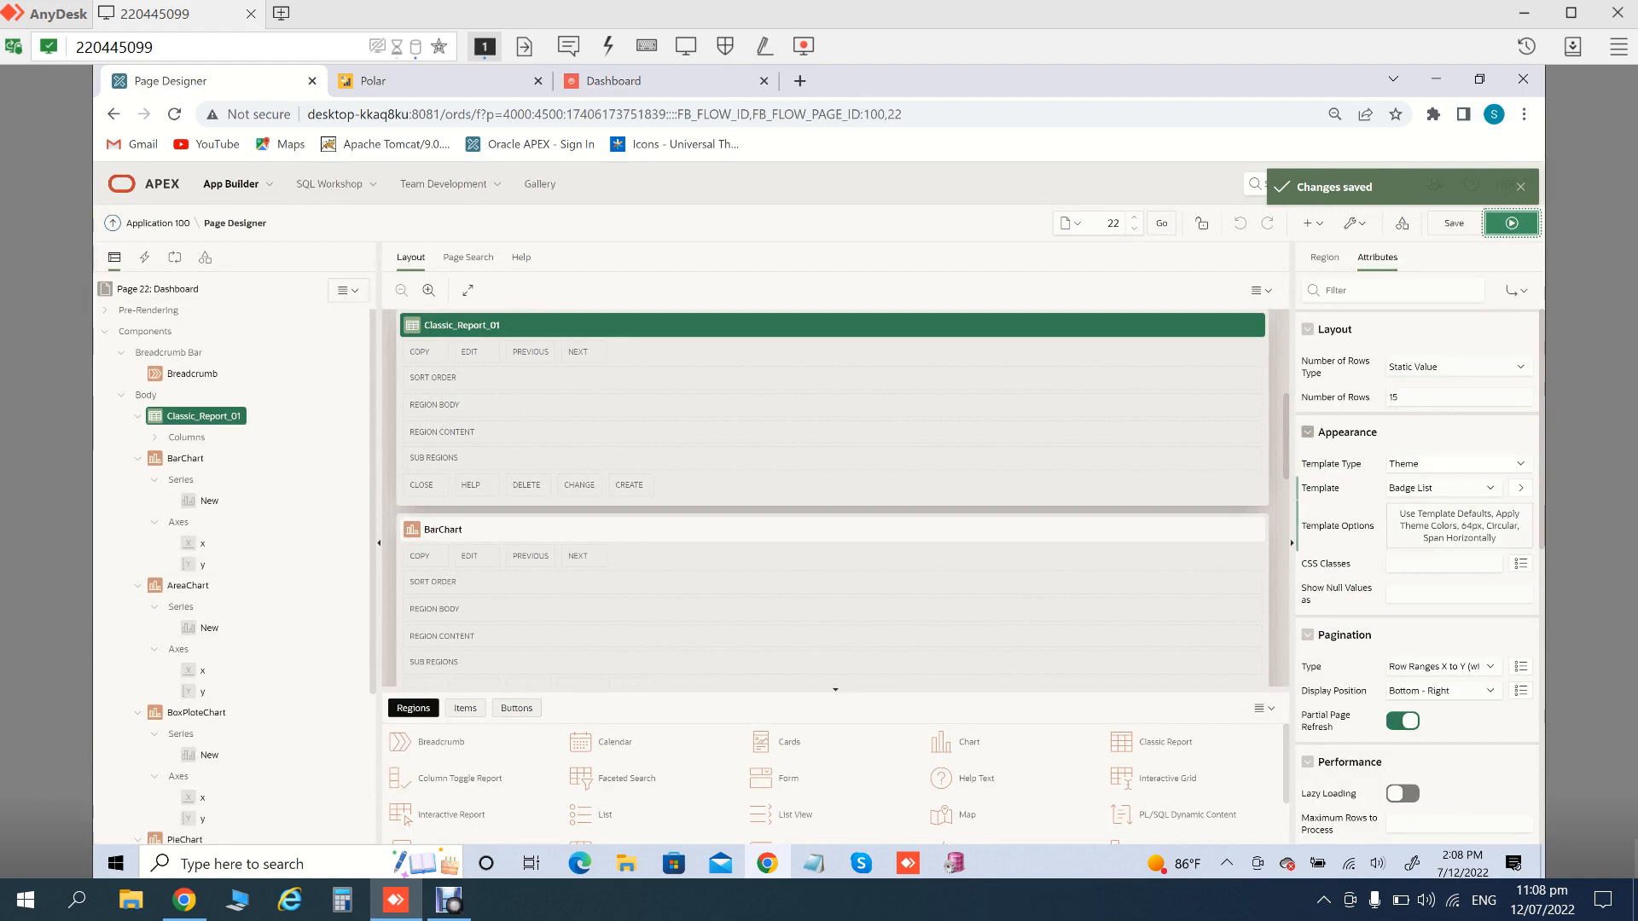
Set the badge size to 32px, save and run the page, then return to Page Designer
{"action": "left_click", "coordinate": [1459, 527]}
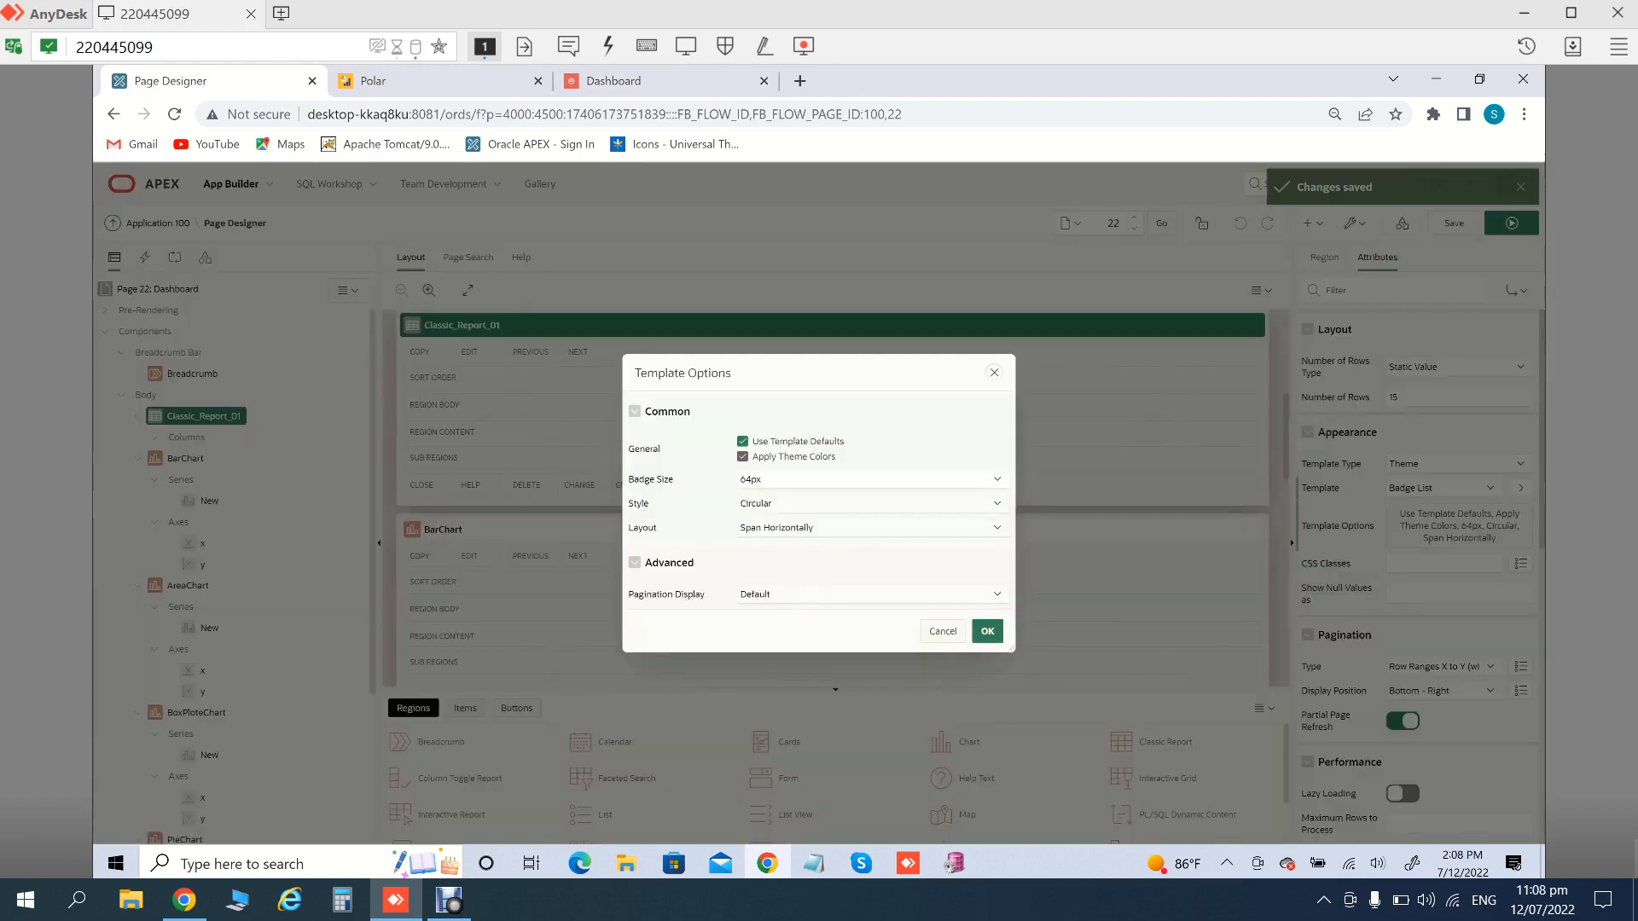
{"action": "left_click", "coordinate": [872, 480]}
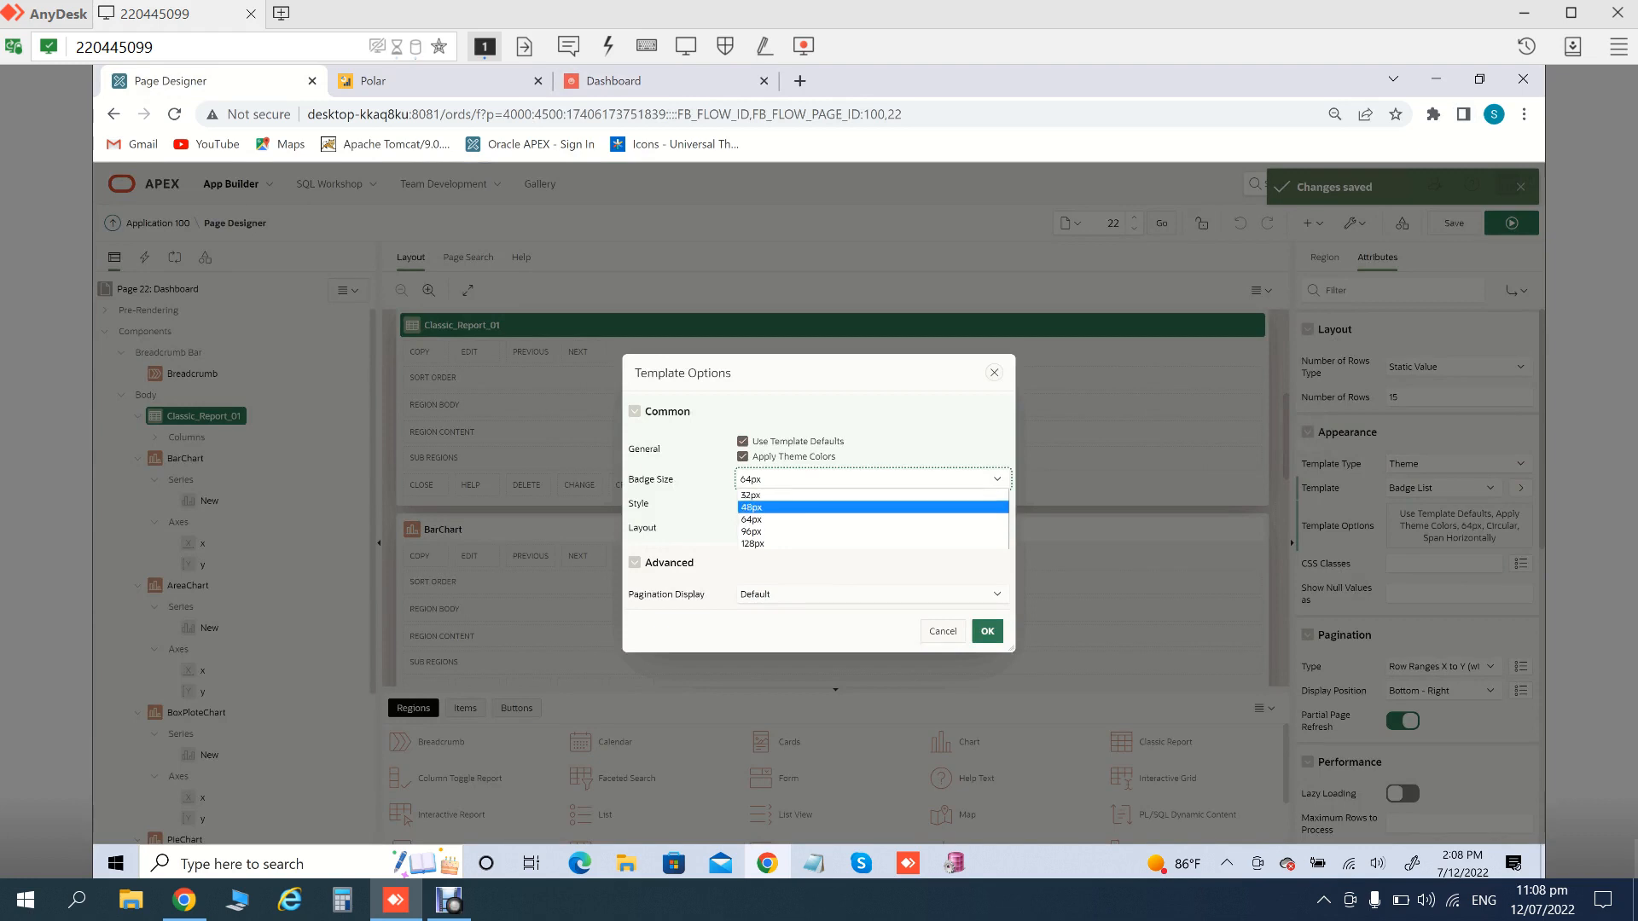
{"action": "left_click", "coordinate": [872, 479]}
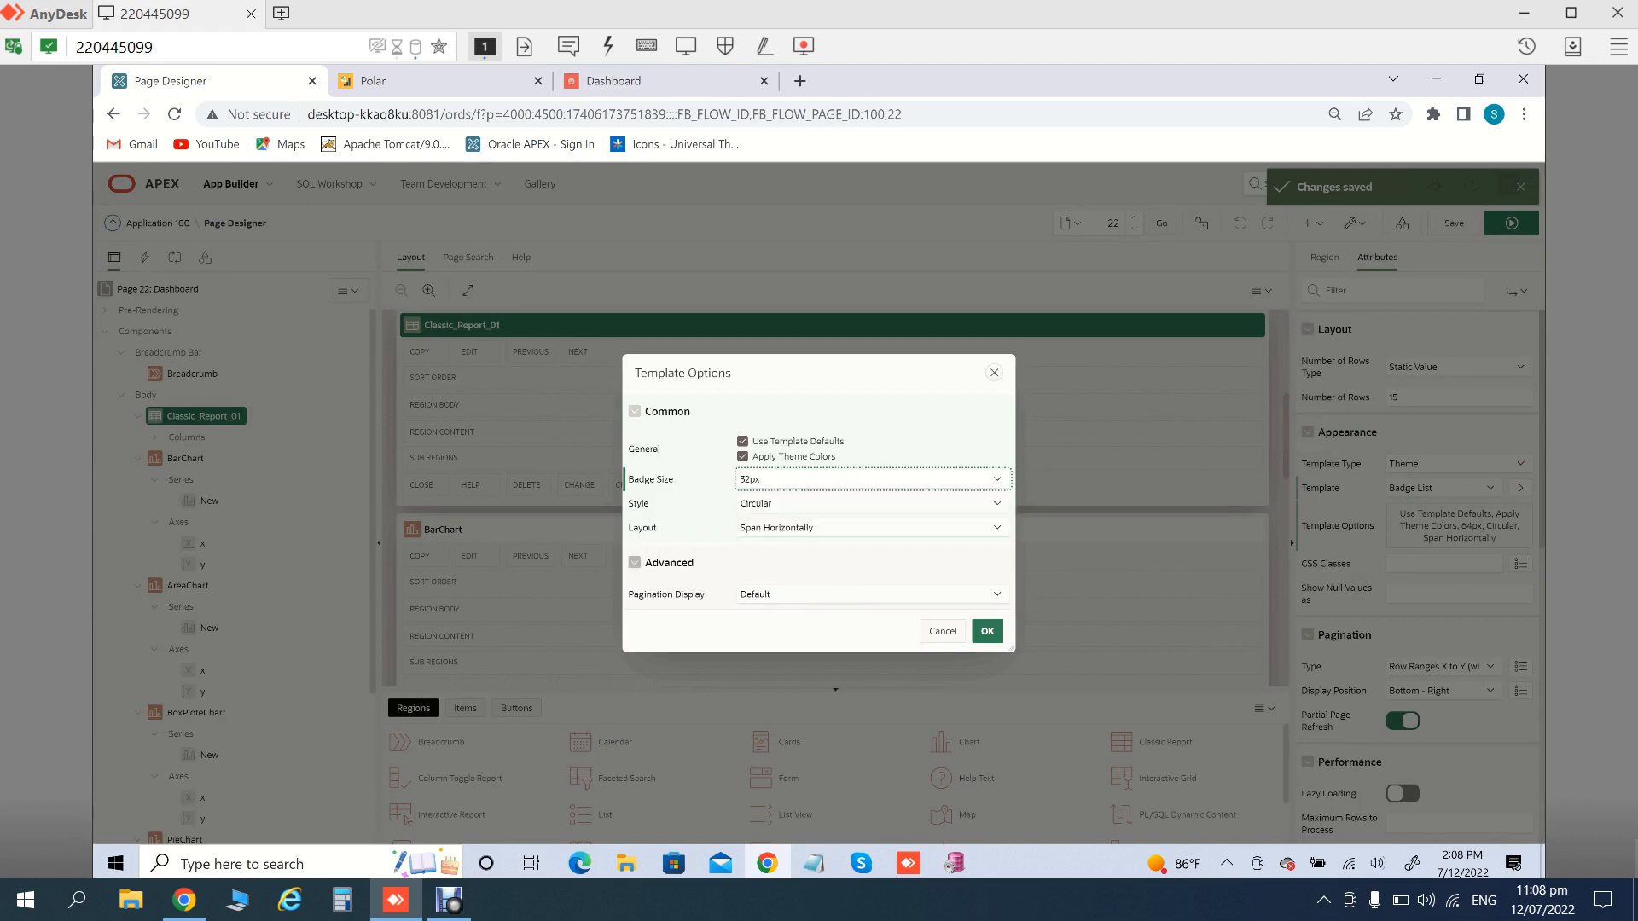
{"action": "left_click", "coordinate": [987, 632]}
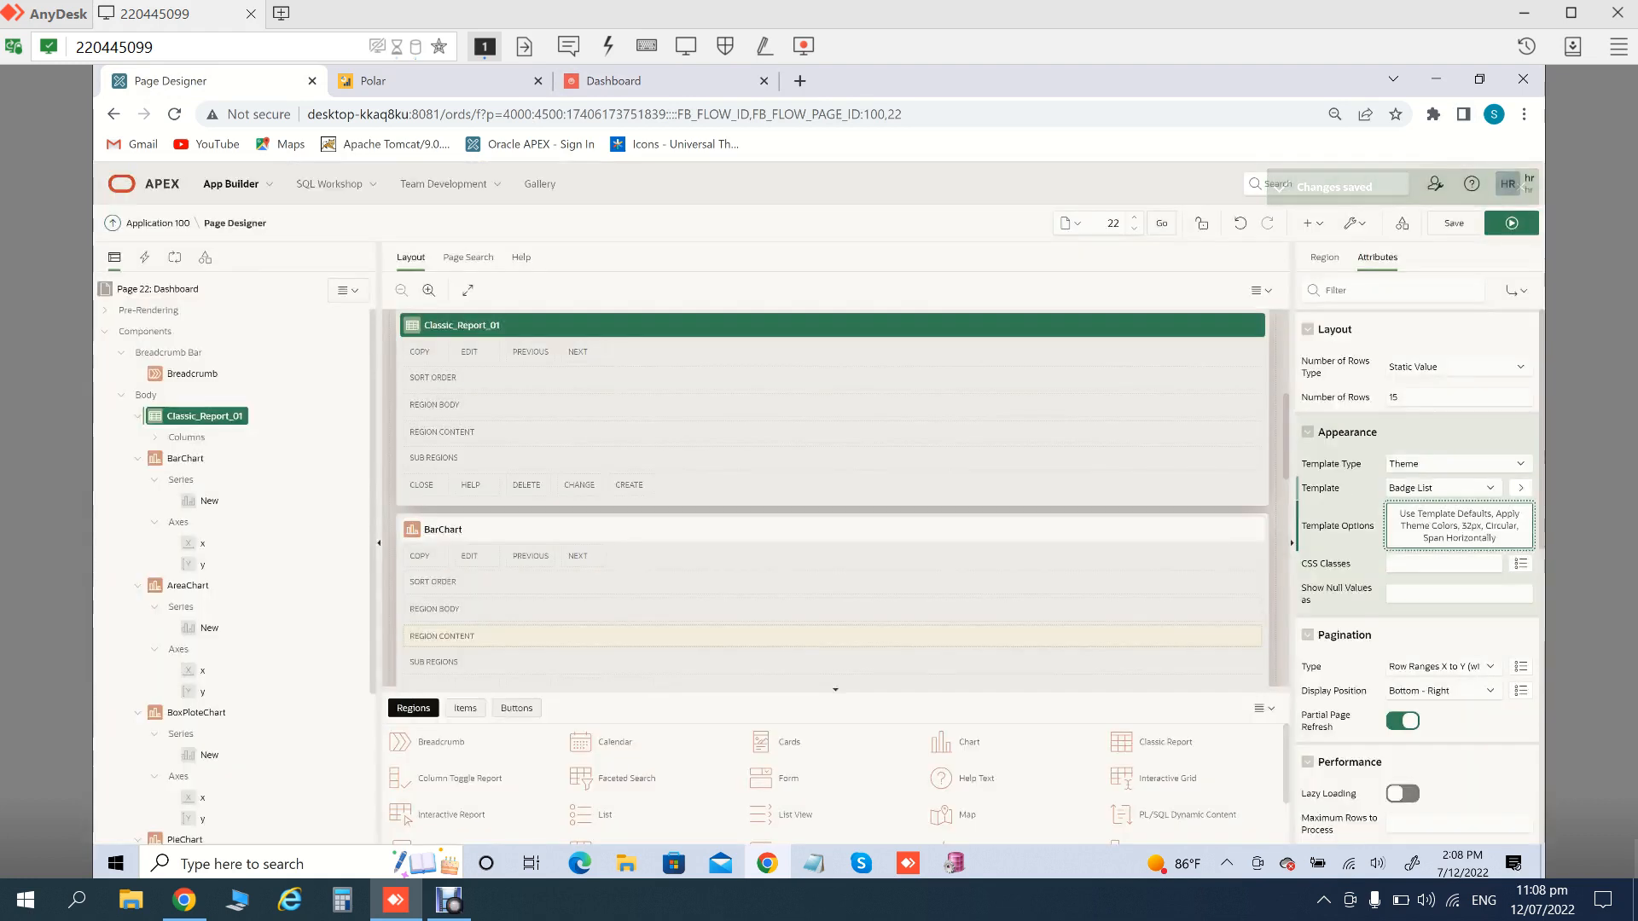
{"action": "left_click", "coordinate": [1512, 223]}
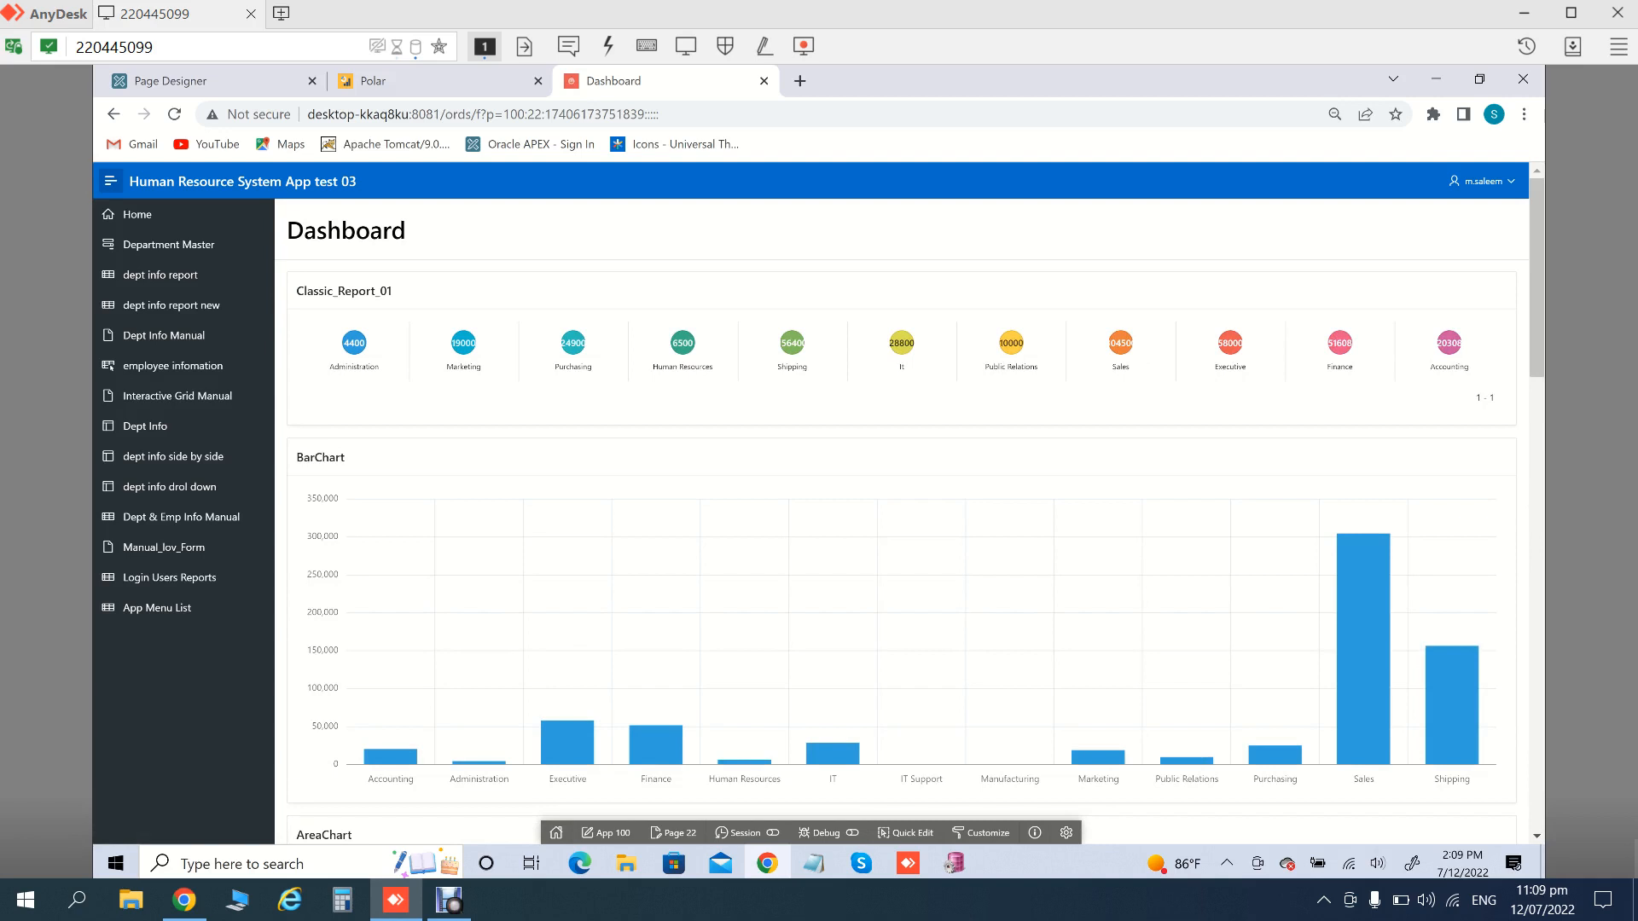
{"action": "key", "text": "ctrl+Tab"}
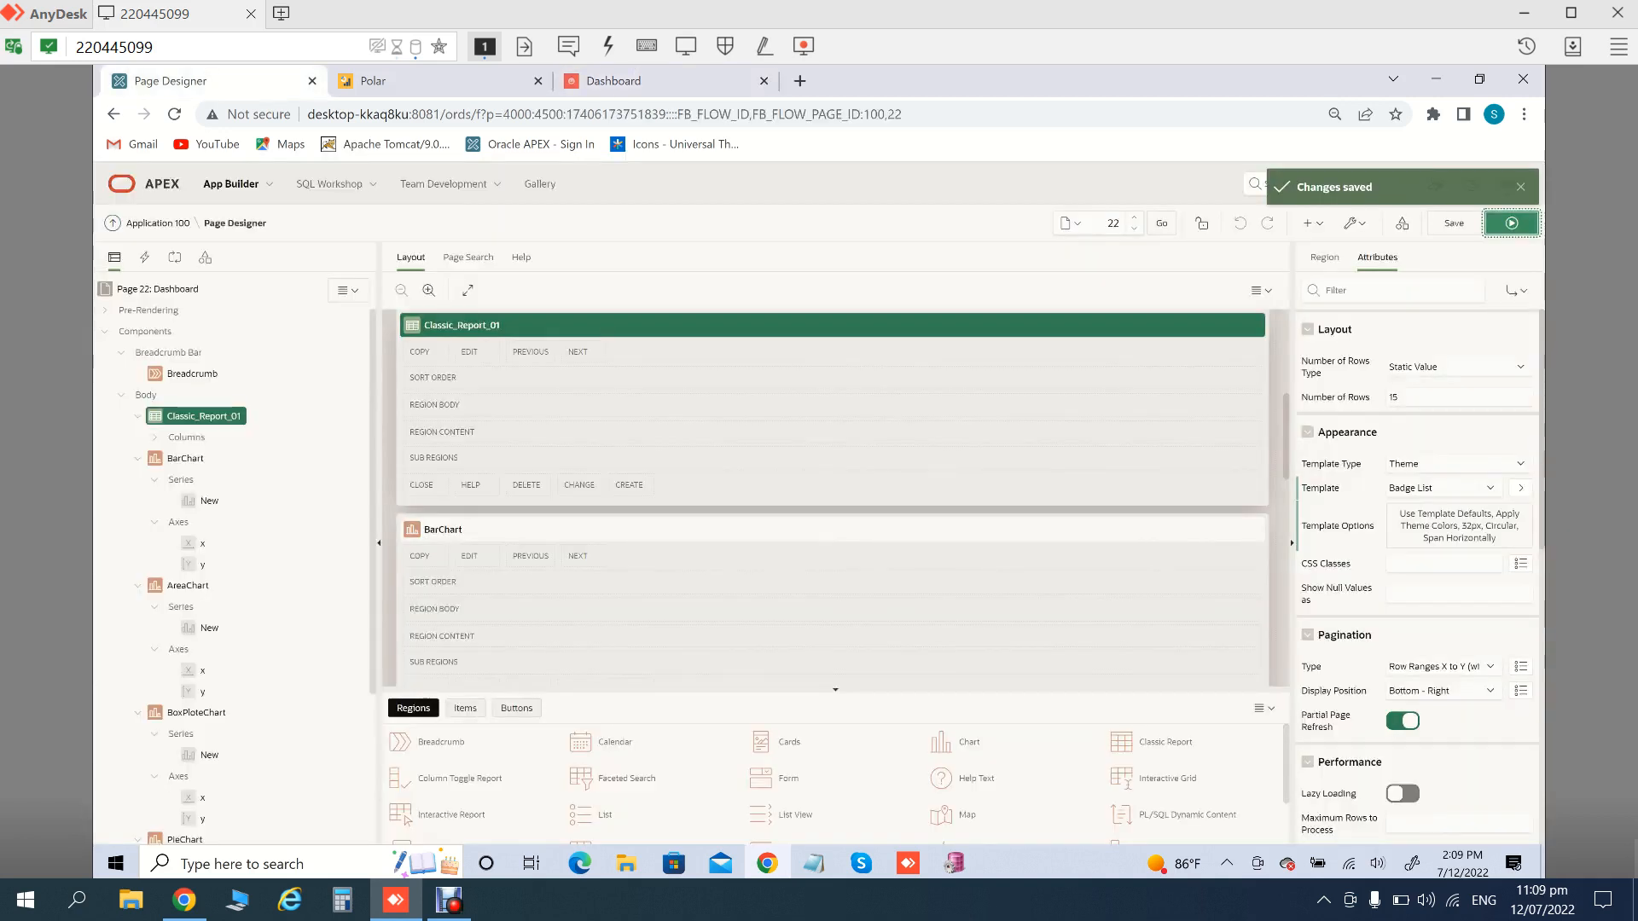
Set the badge size to 128px, save, and run the page to preview the larger Dashboard badges
{"action": "left_click", "coordinate": [1458, 526]}
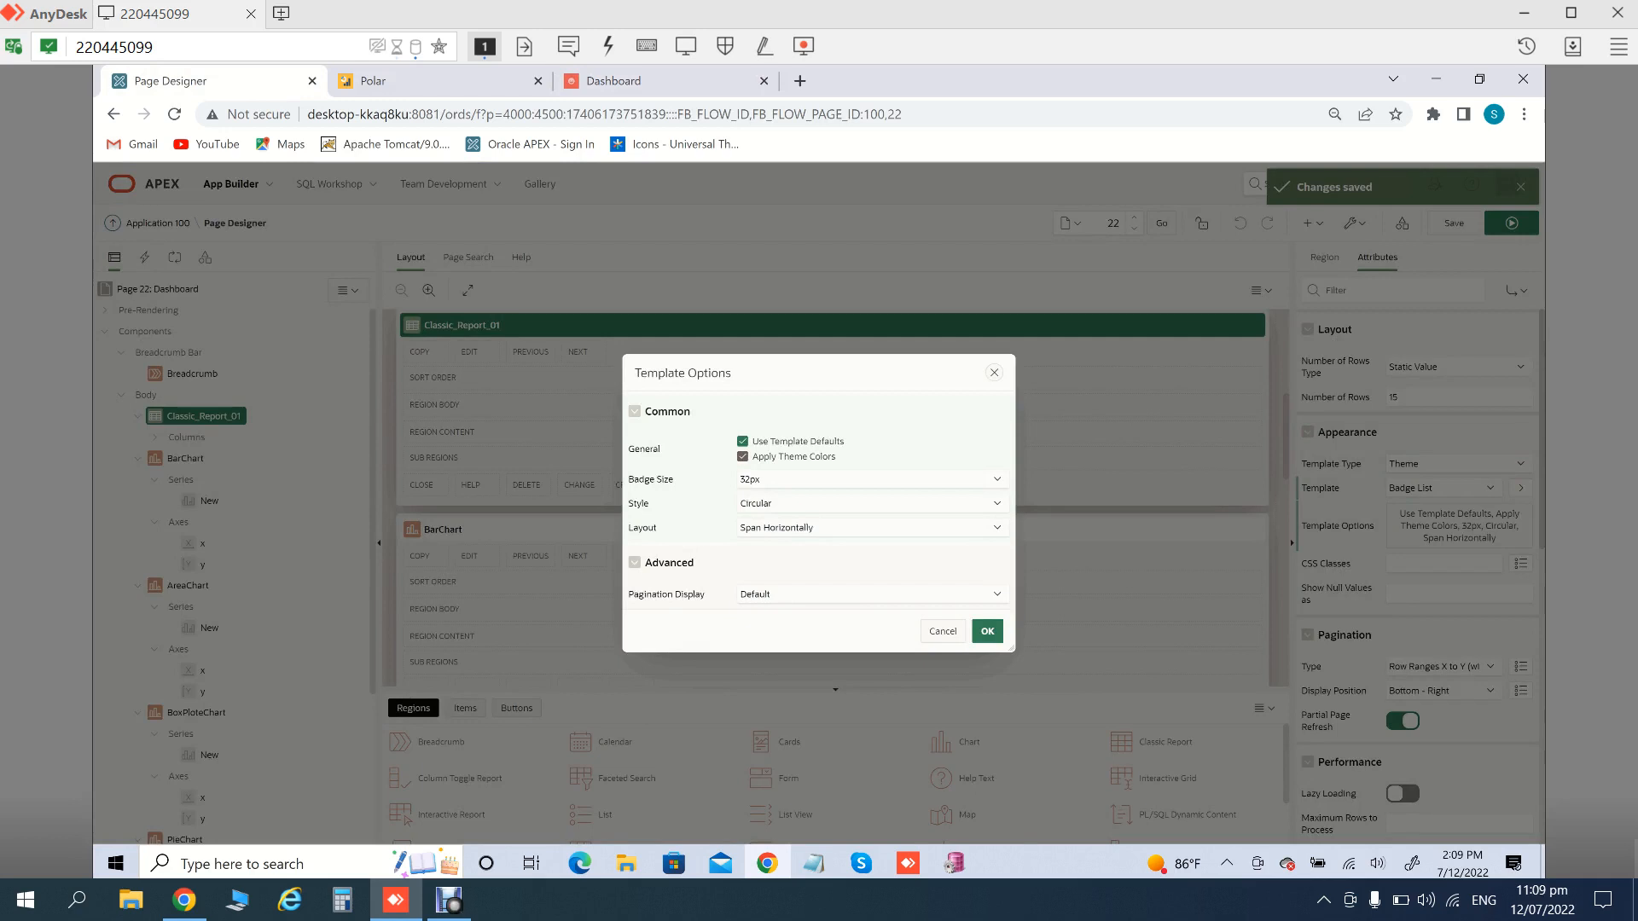
{"action": "left_click", "coordinate": [873, 480]}
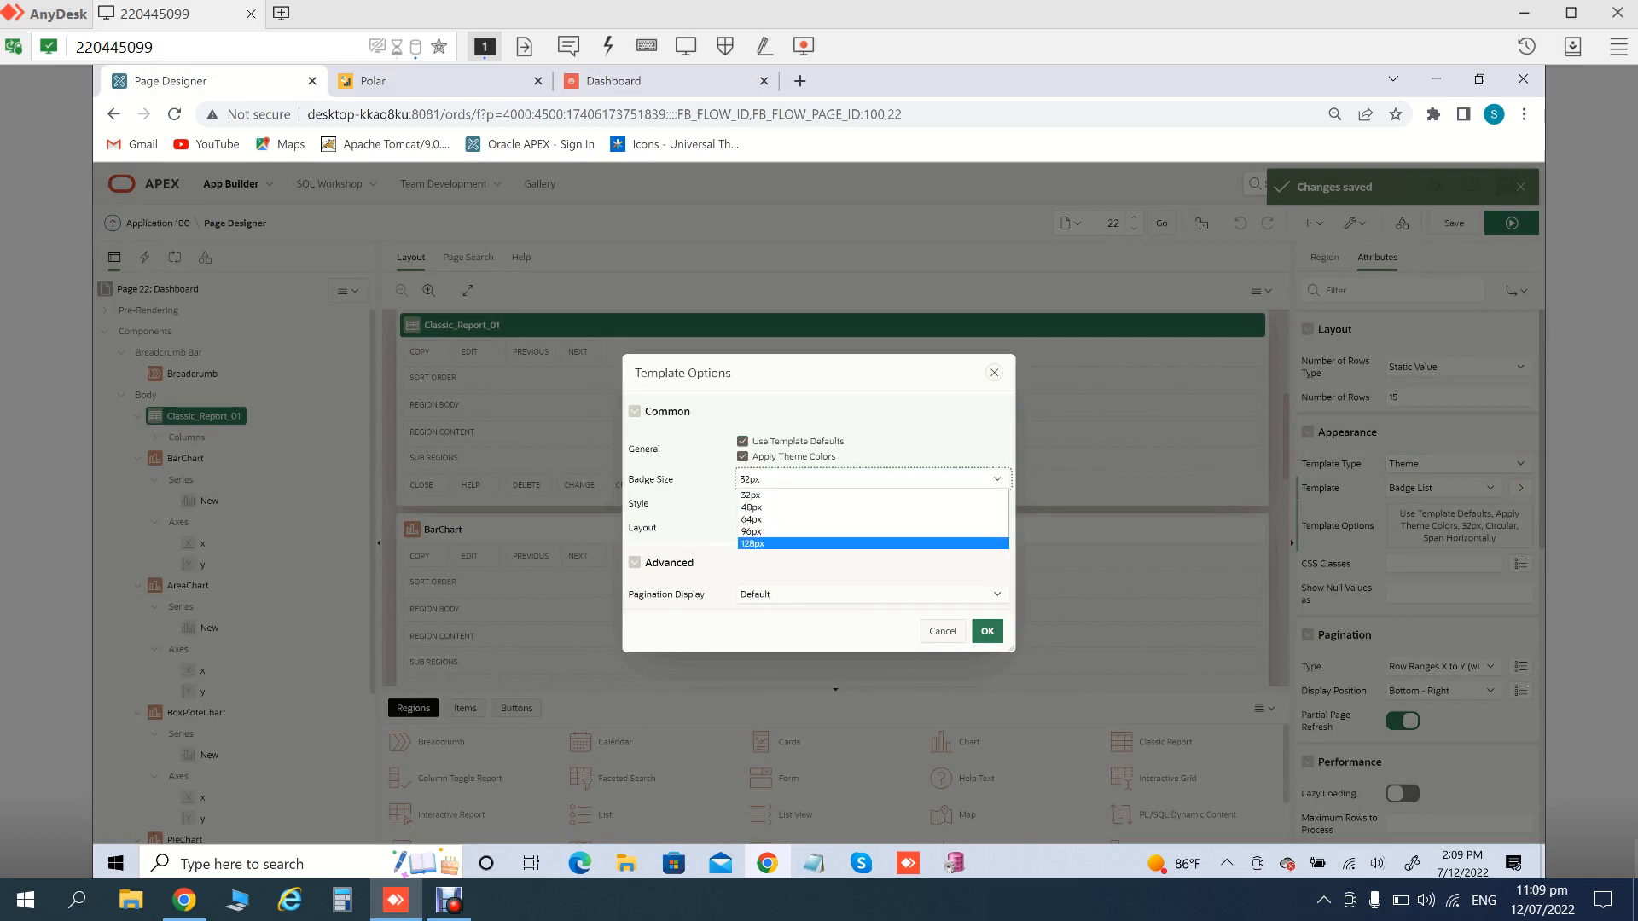
{"action": "left_click", "coordinate": [802, 544]}
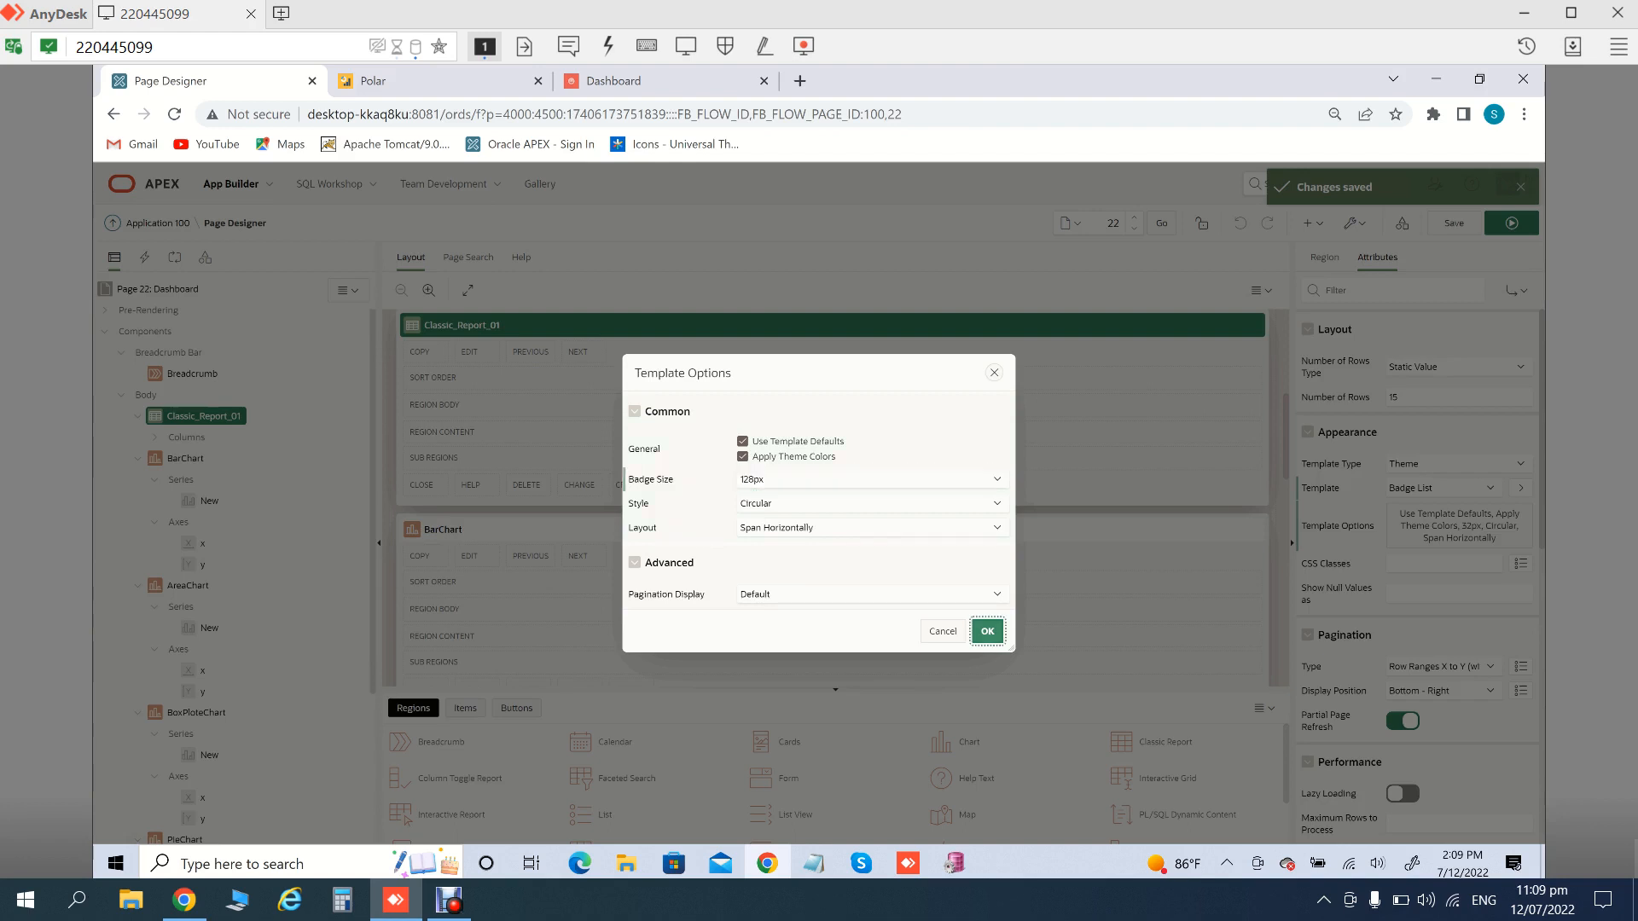
{"action": "left_click", "coordinate": [987, 631]}
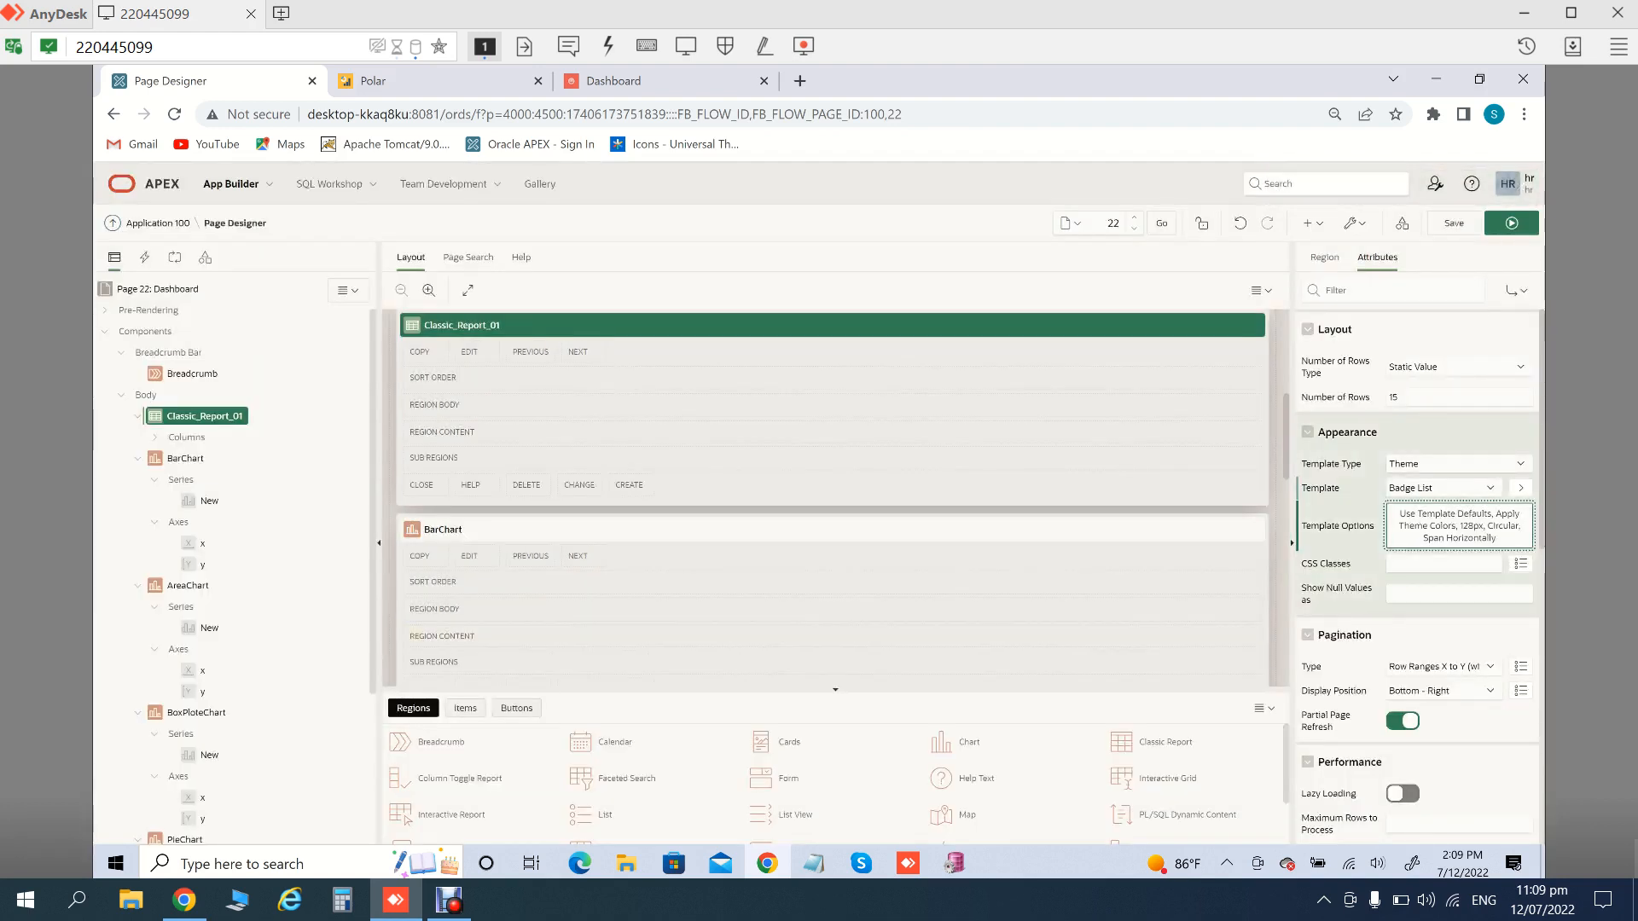
{"action": "left_click", "coordinate": [1511, 223]}
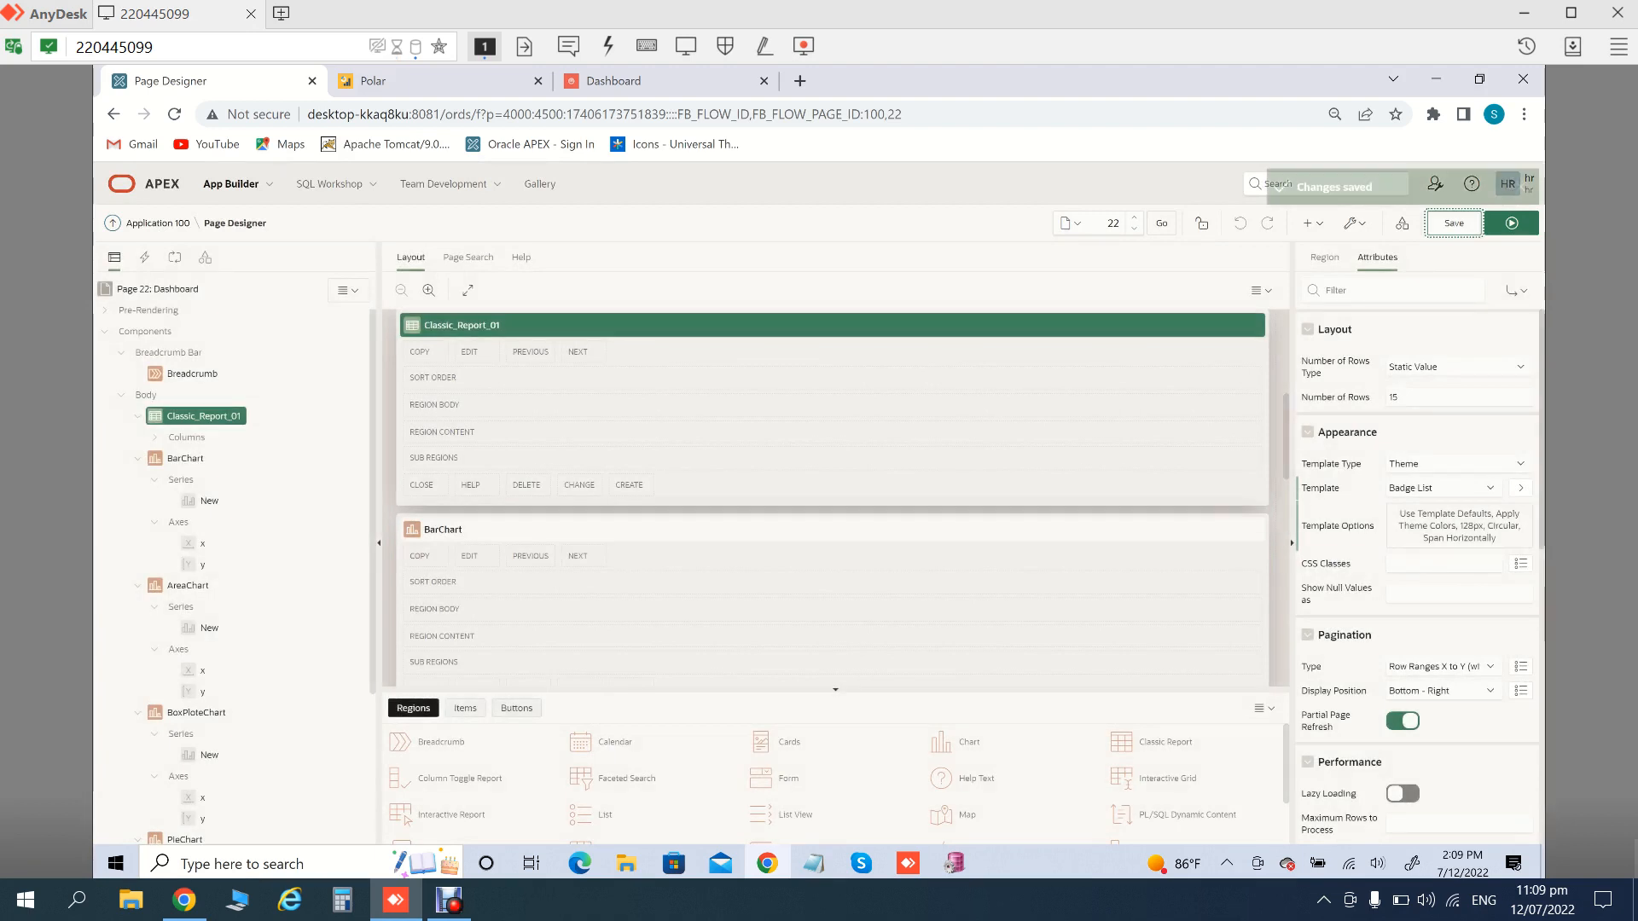
{"action": "left_click", "coordinate": [1512, 224]}
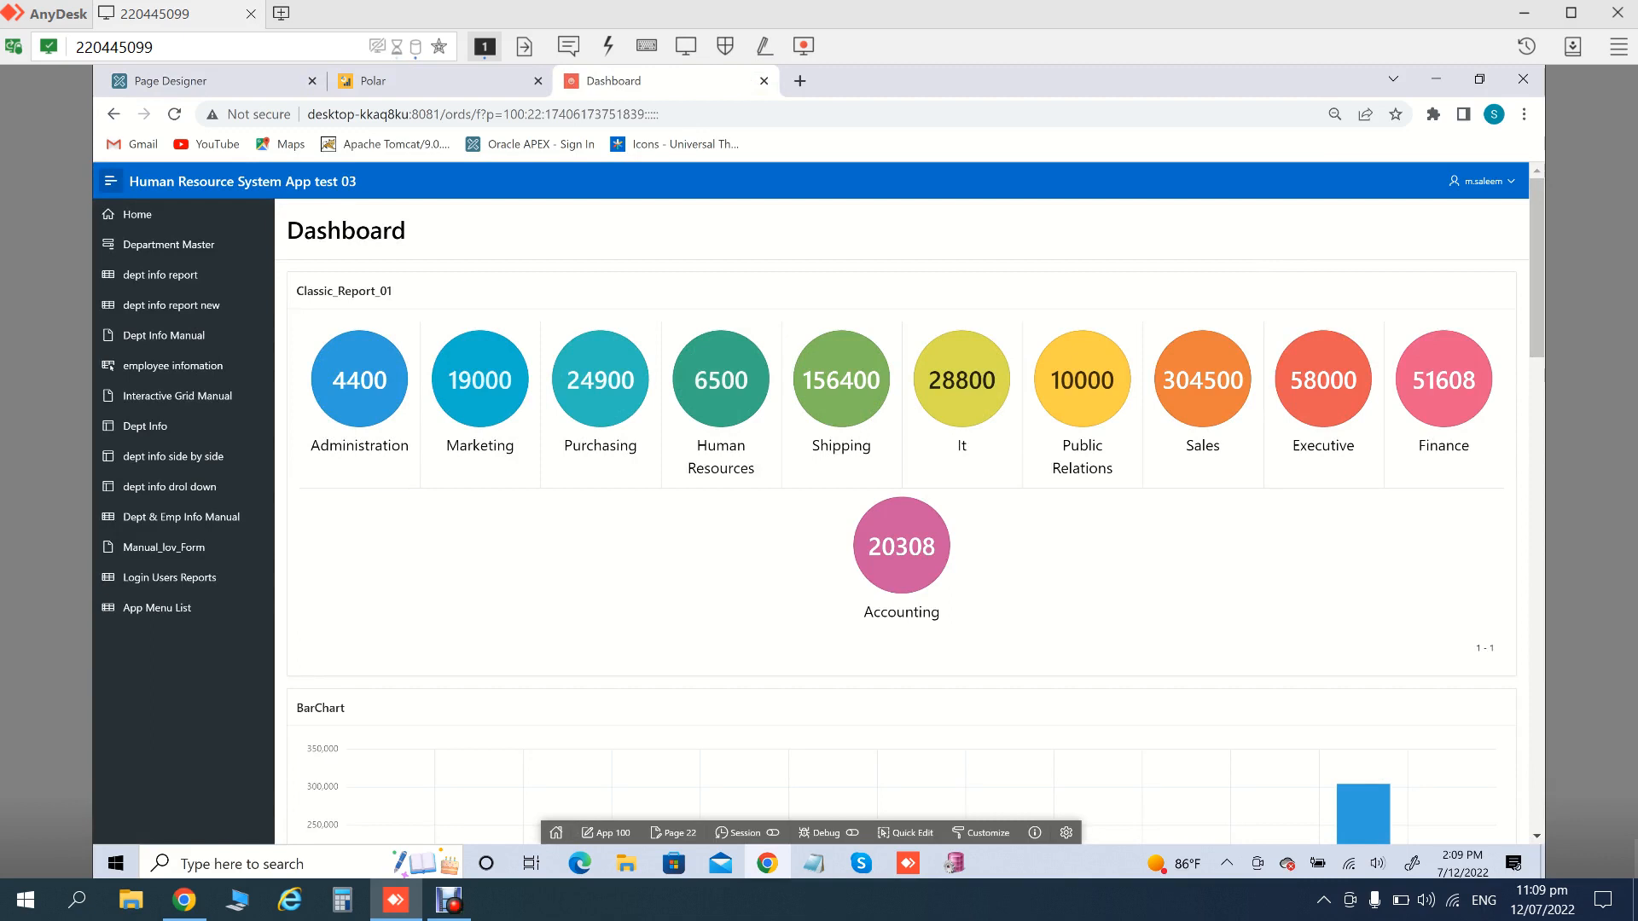
{"action": "left_click", "coordinate": [213, 81]}
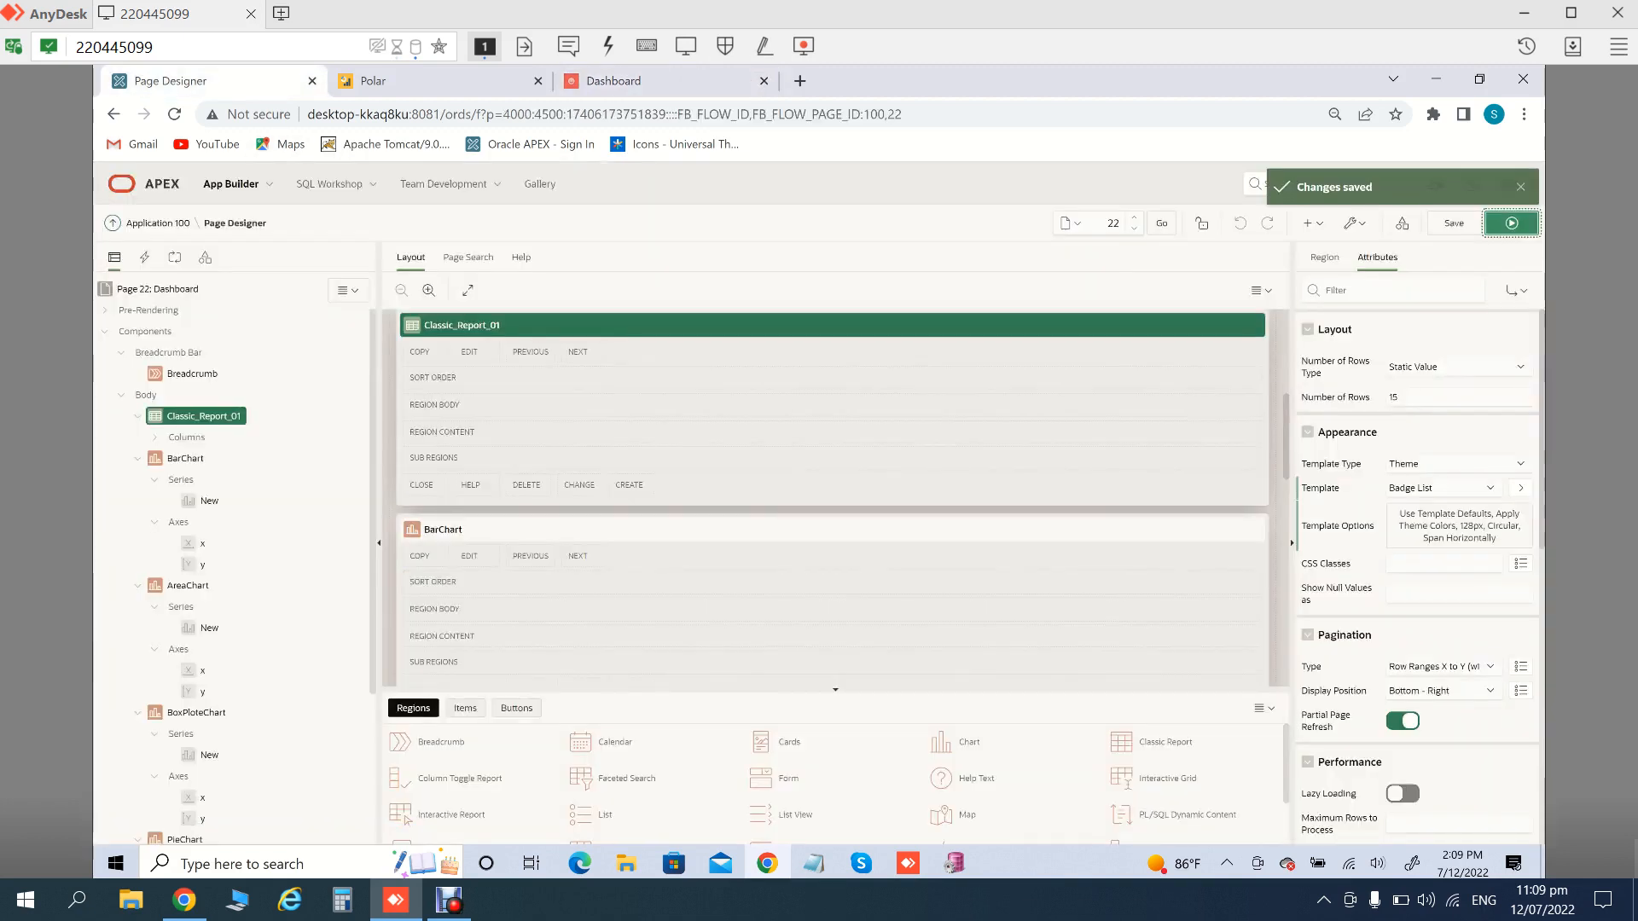
{"action": "left_click", "coordinate": [1459, 526]}
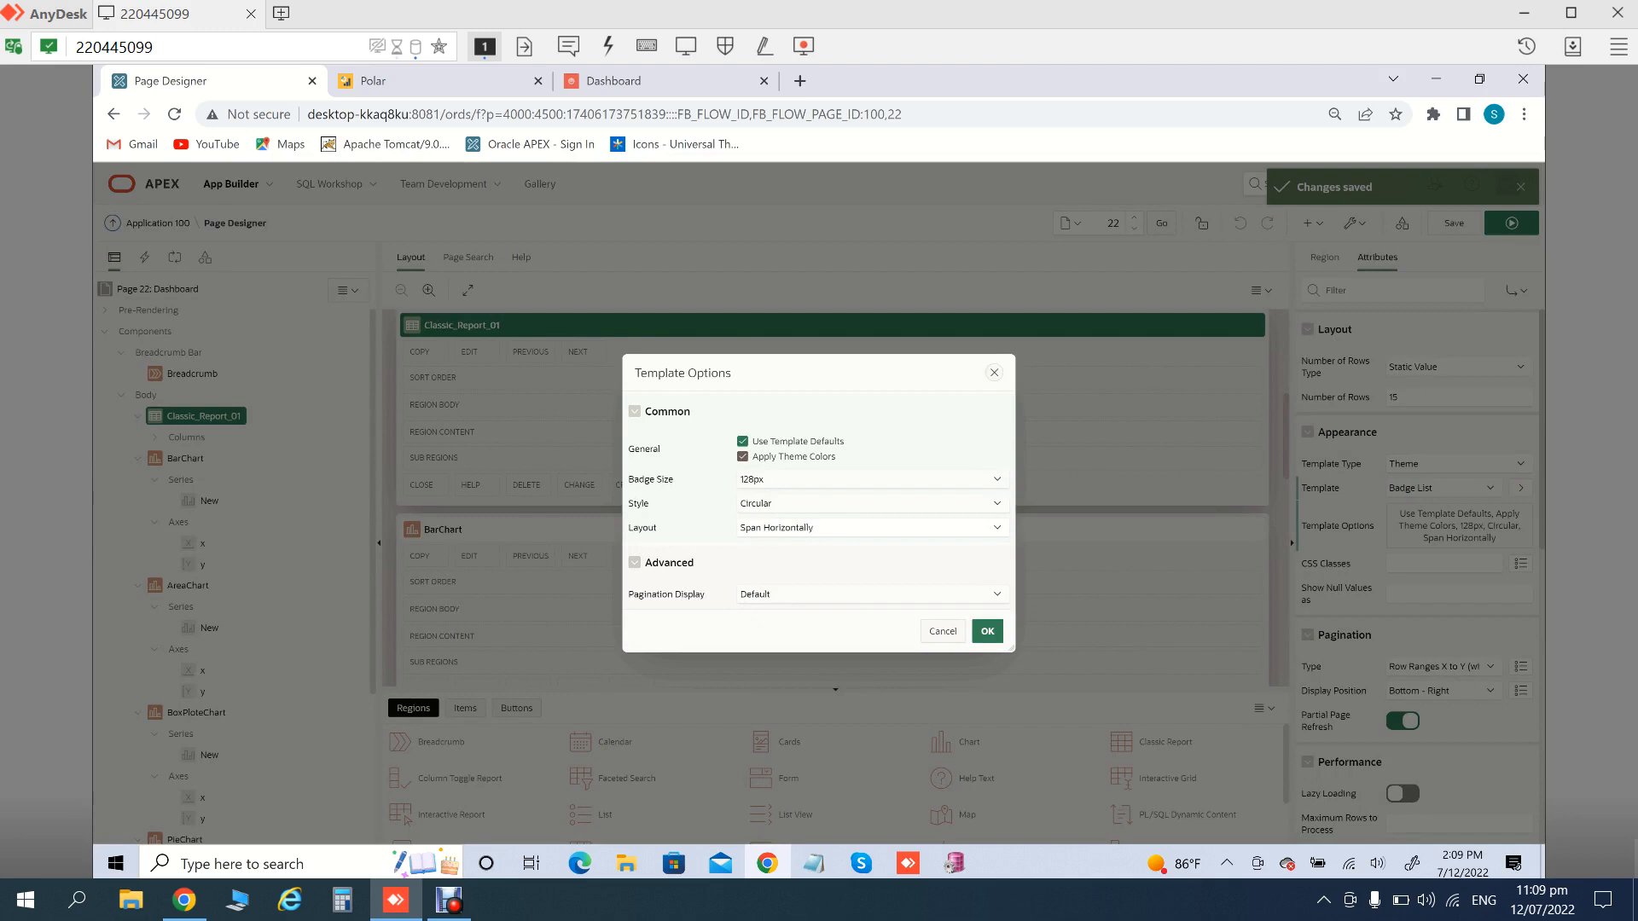
Change the badge layout to 2 Column Grid, then save and run the page
{"action": "left_click", "coordinate": [866, 527]}
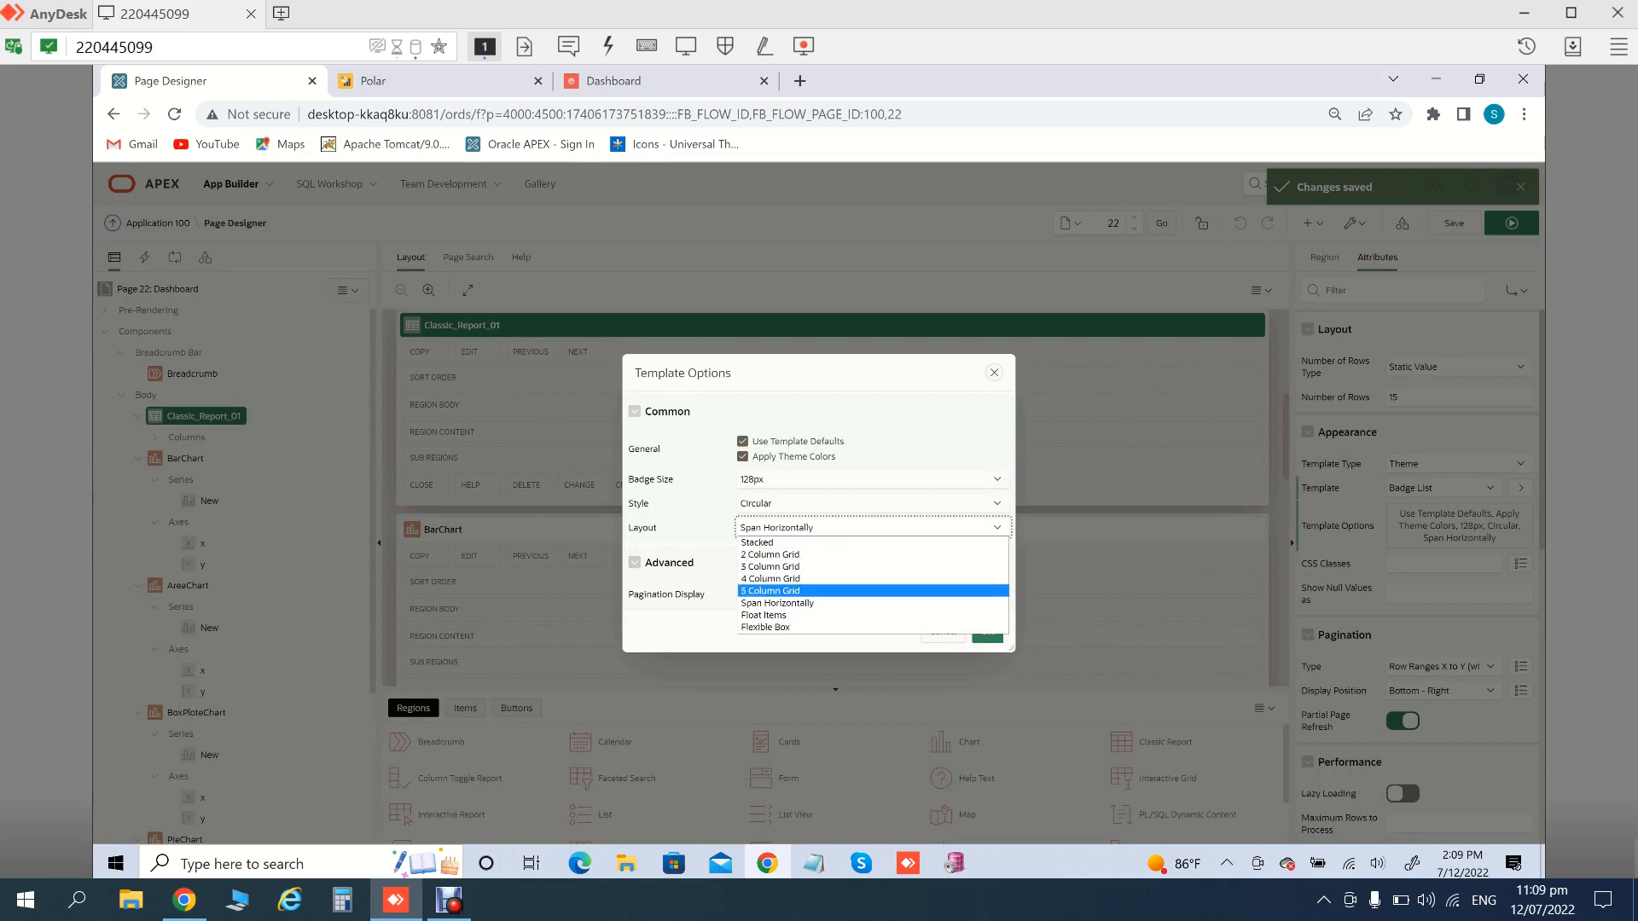
{"action": "left_click", "coordinate": [866, 527]}
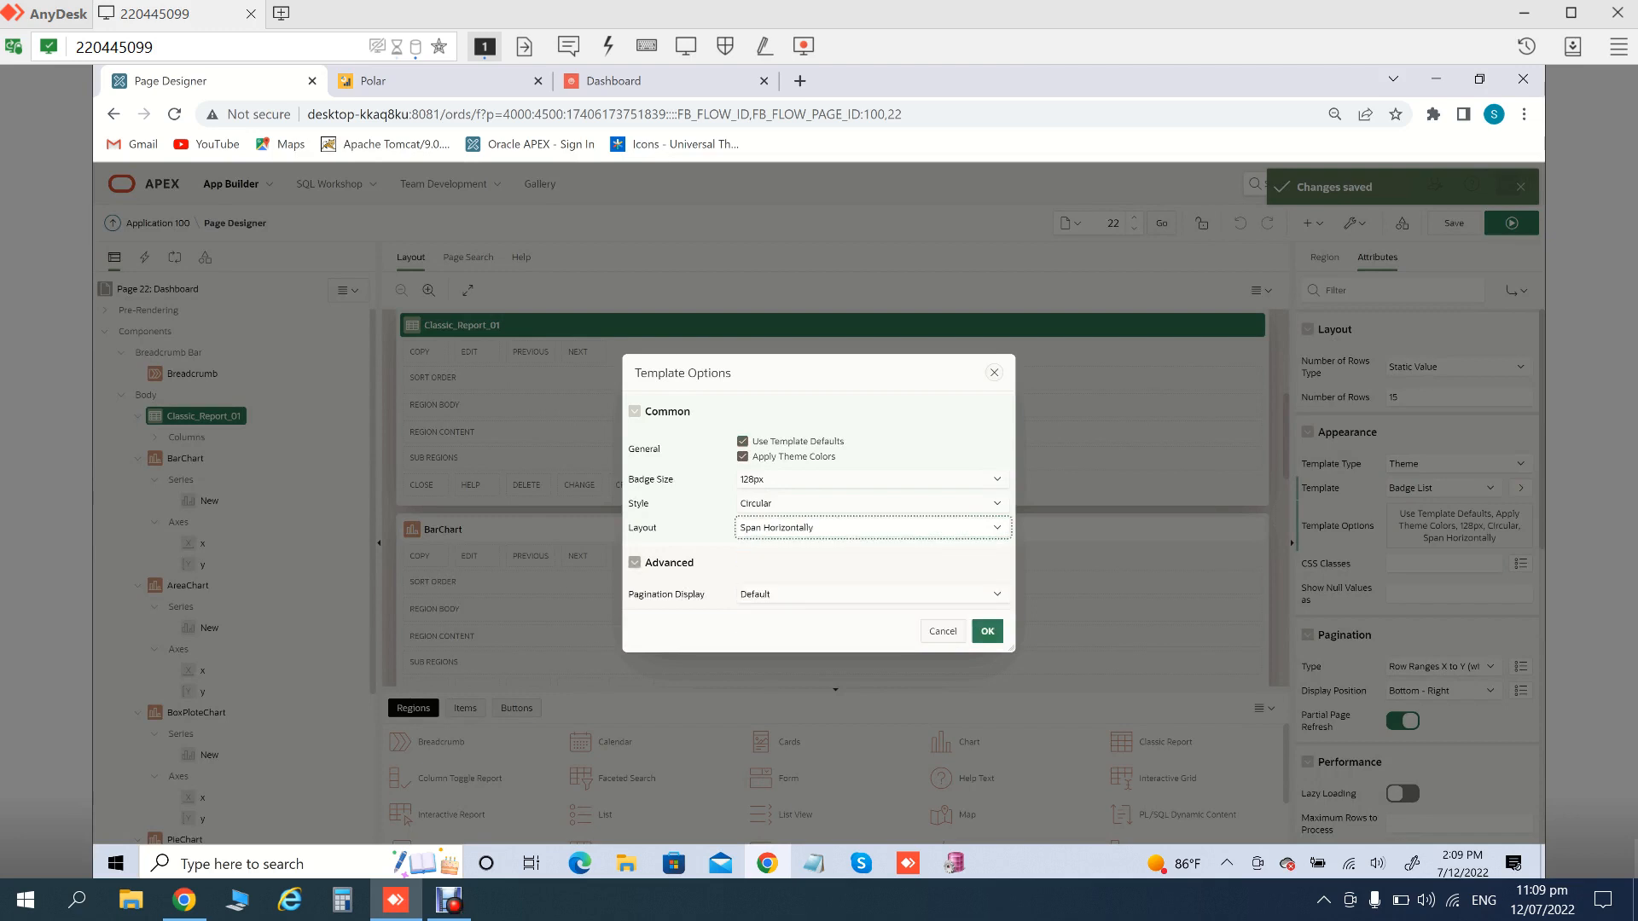
{"action": "left_click", "coordinate": [866, 527]}
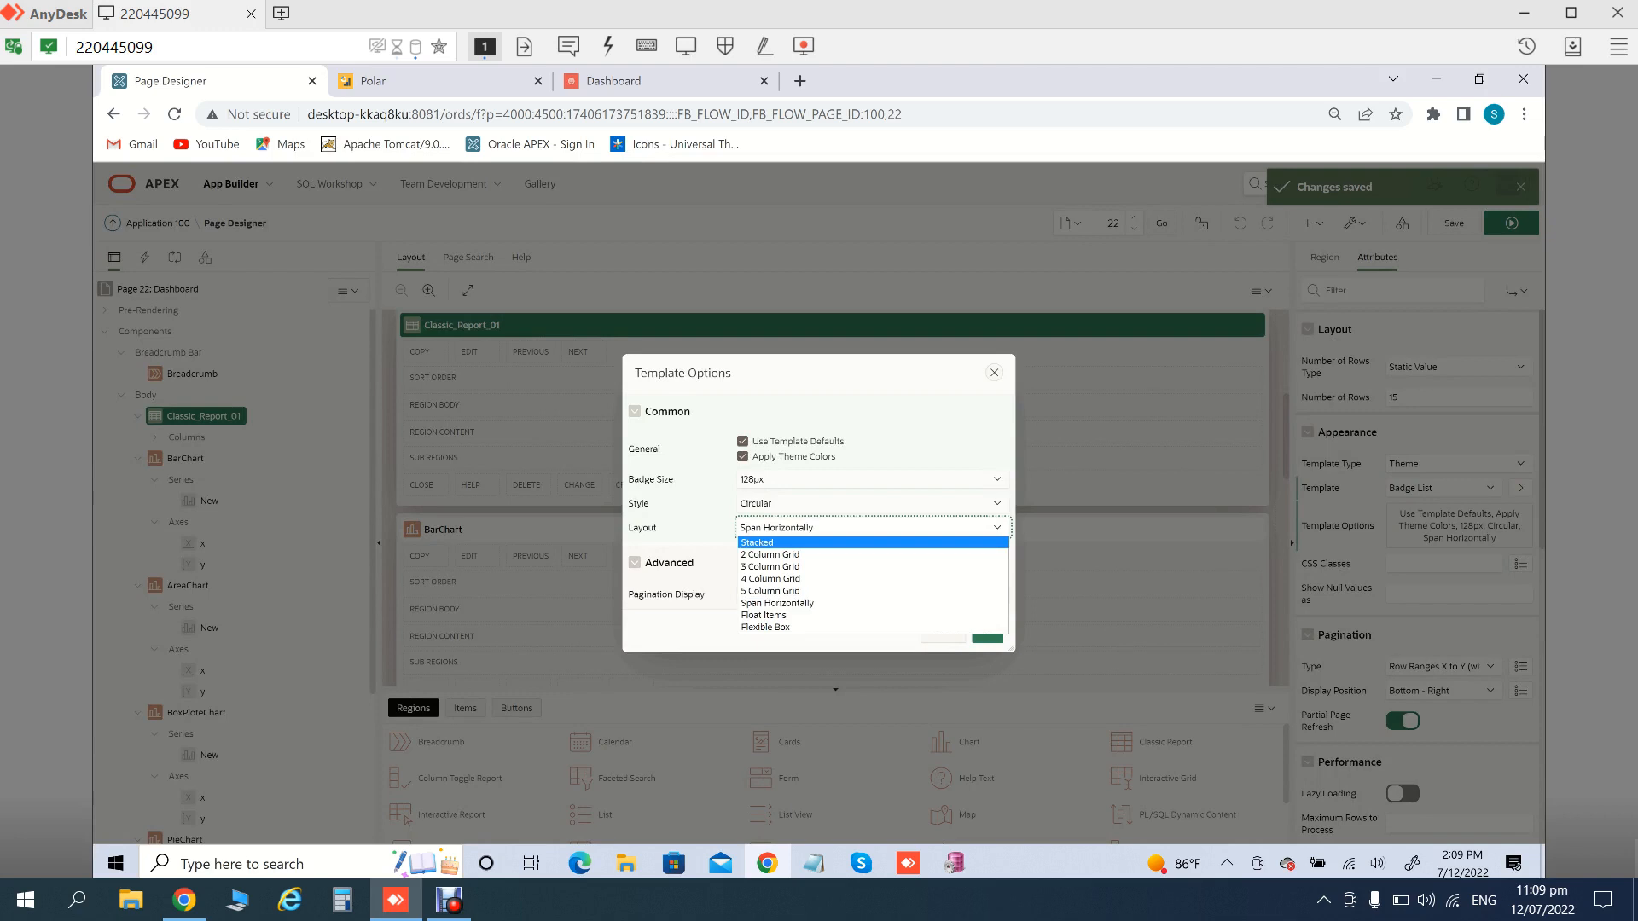
{"action": "left_click", "coordinate": [866, 528]}
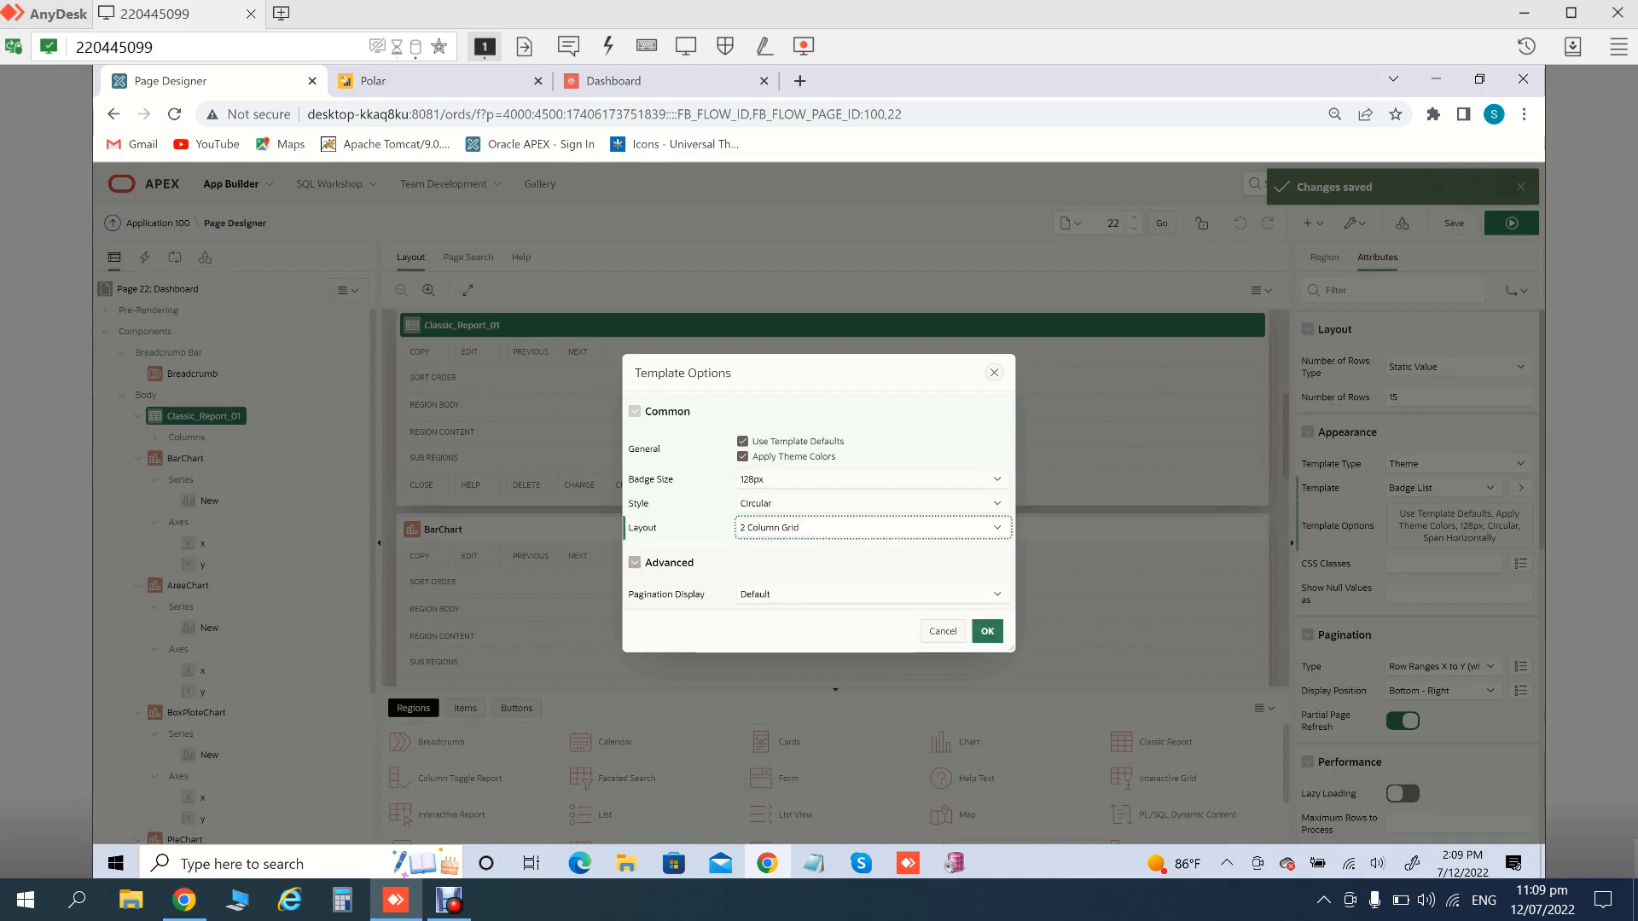
{"action": "left_click", "coordinate": [987, 631]}
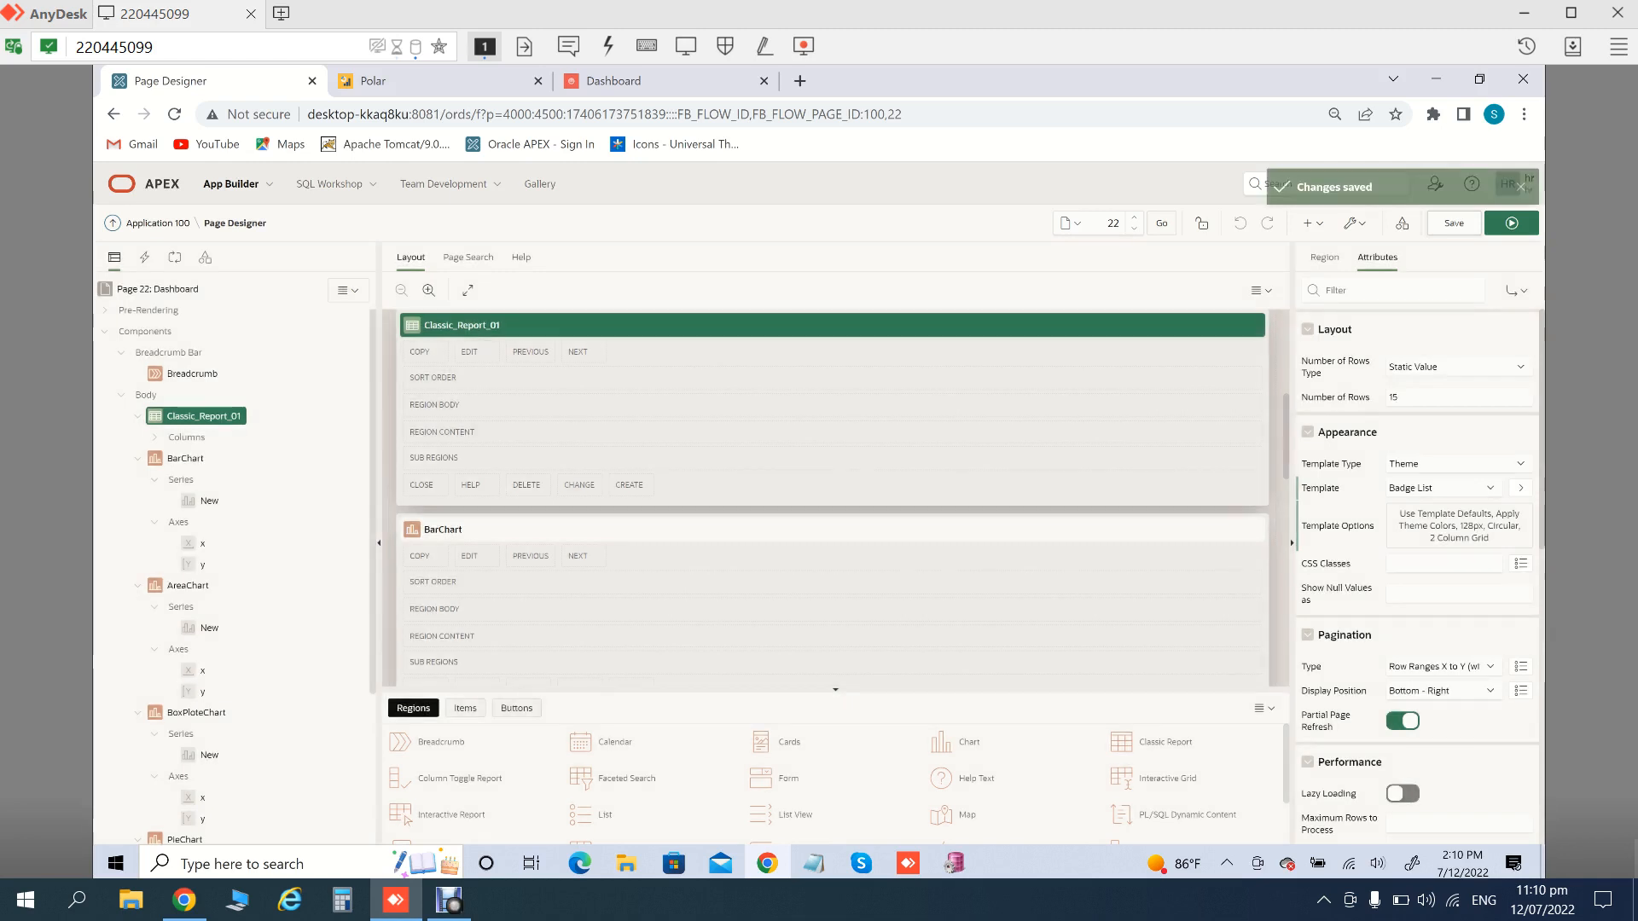
{"action": "left_click", "coordinate": [1511, 224]}
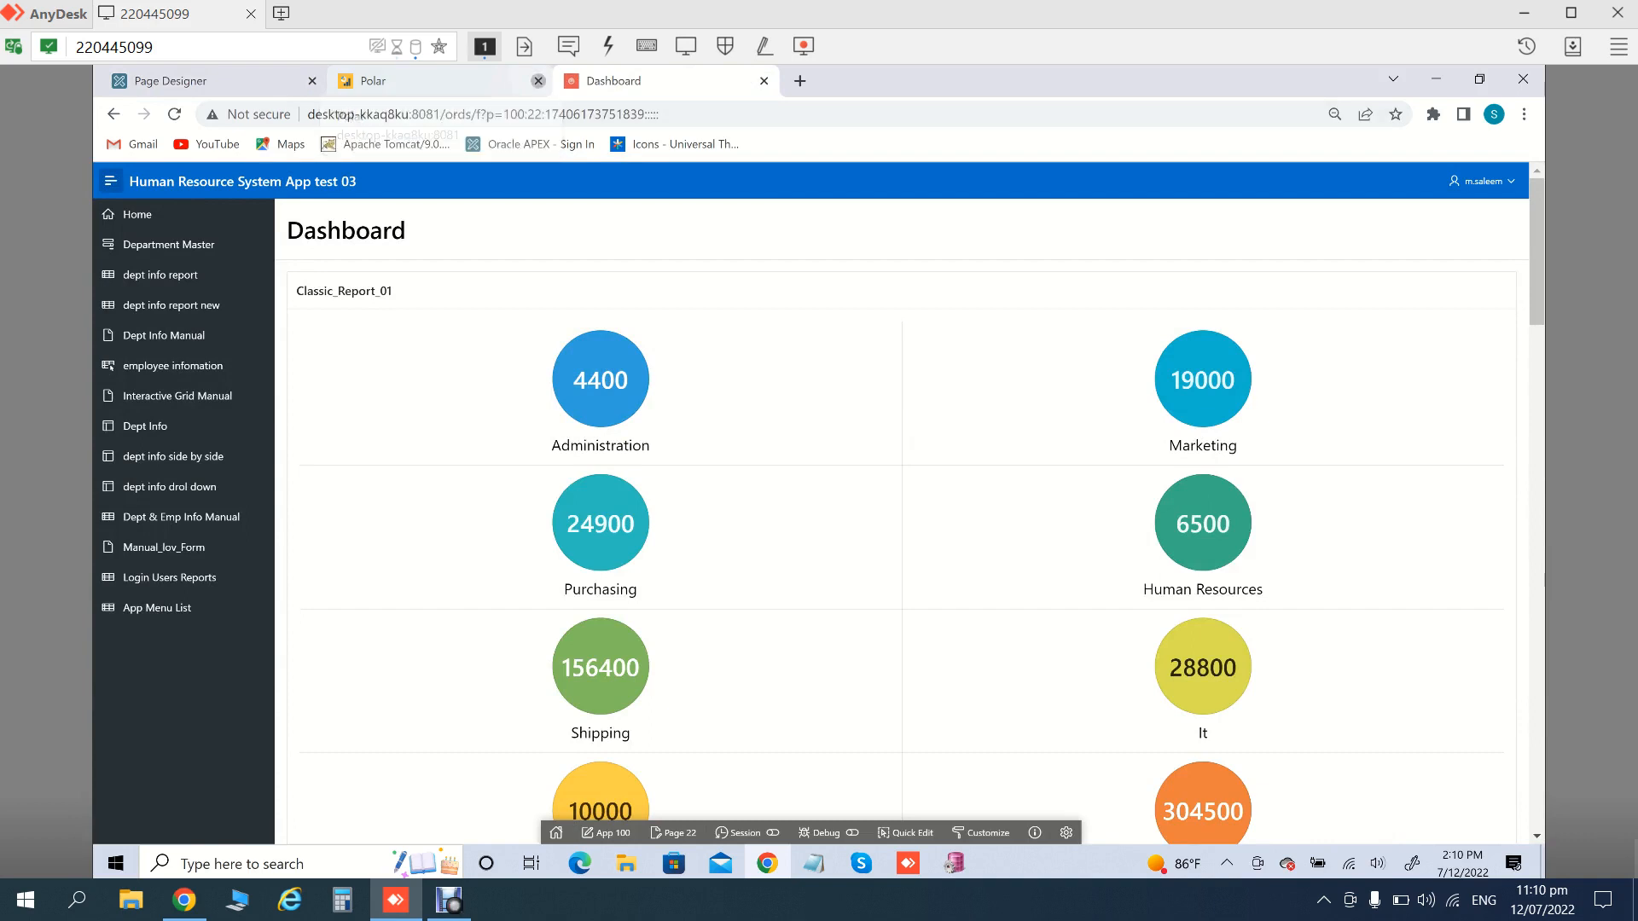
Close the Polar browser tab and return to the Page Designer
{"action": "left_click", "coordinate": [538, 80]}
{"action": "left_click", "coordinate": [213, 81]}
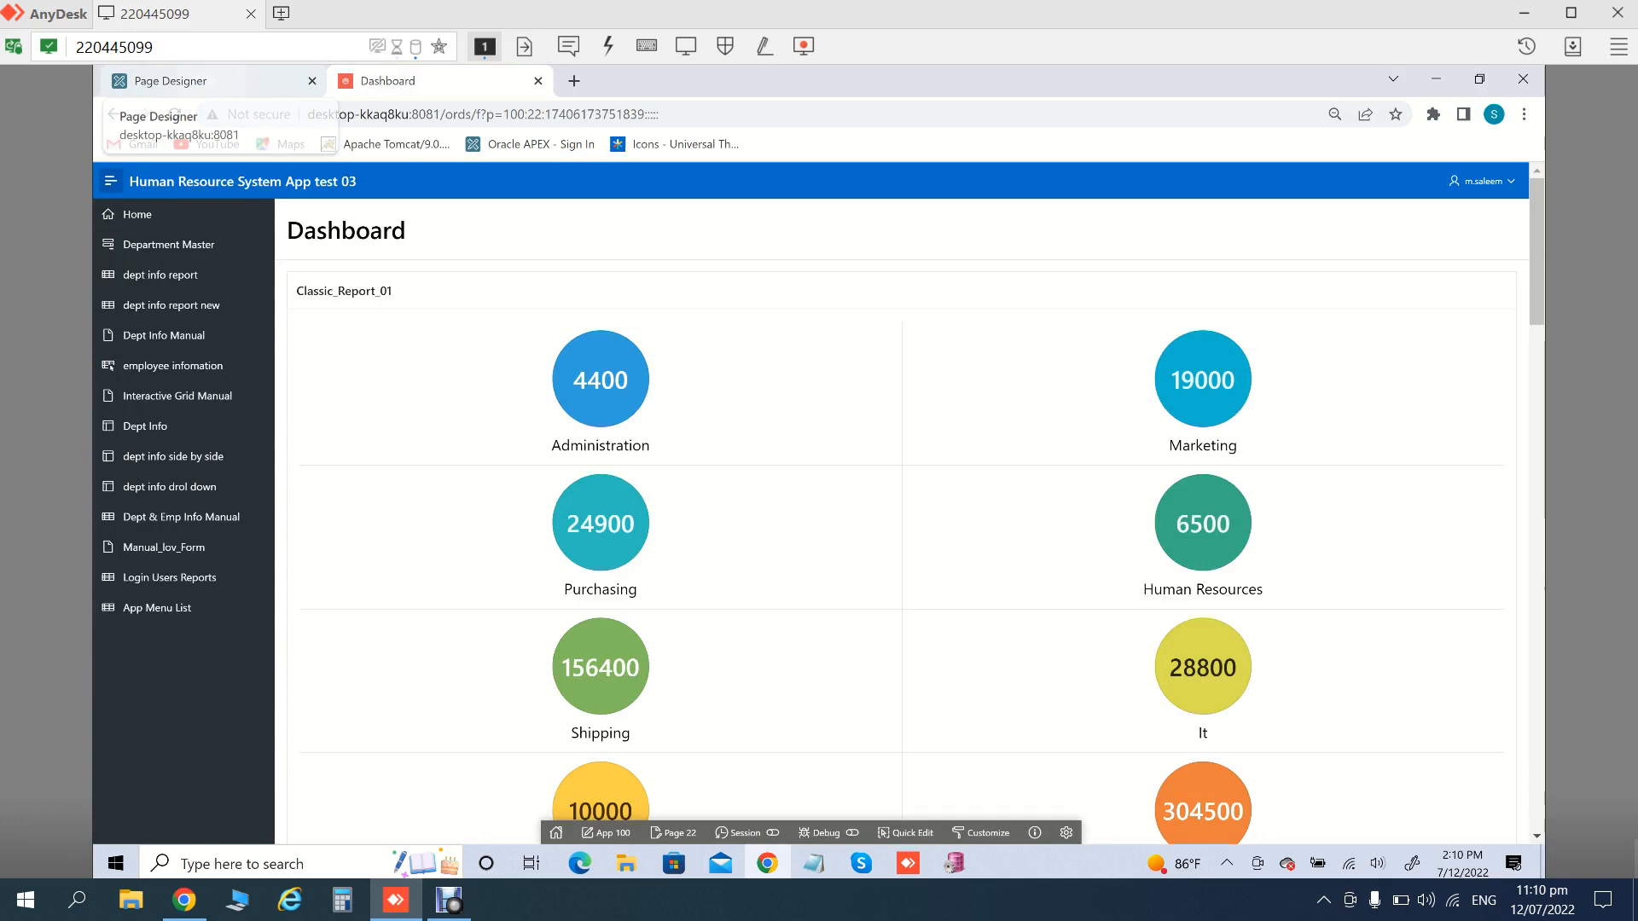
{"action": "left_click", "coordinate": [213, 80]}
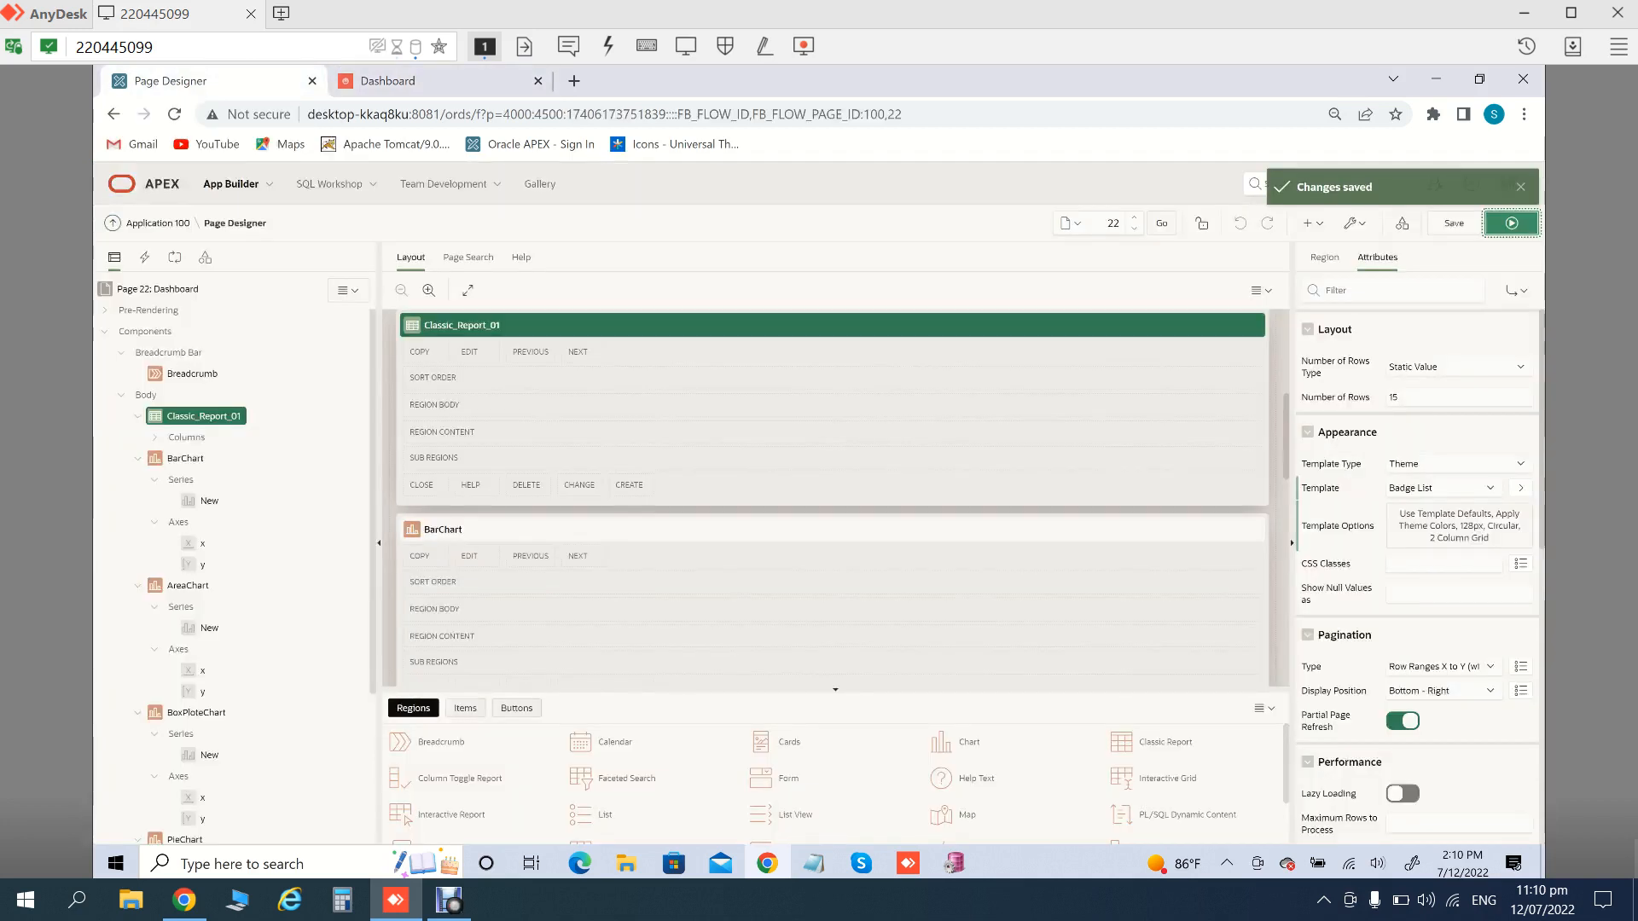
Set Classic_Report_01's badge layout to 4 Column Grid in Template Options
{"action": "left_click", "coordinate": [1459, 527]}
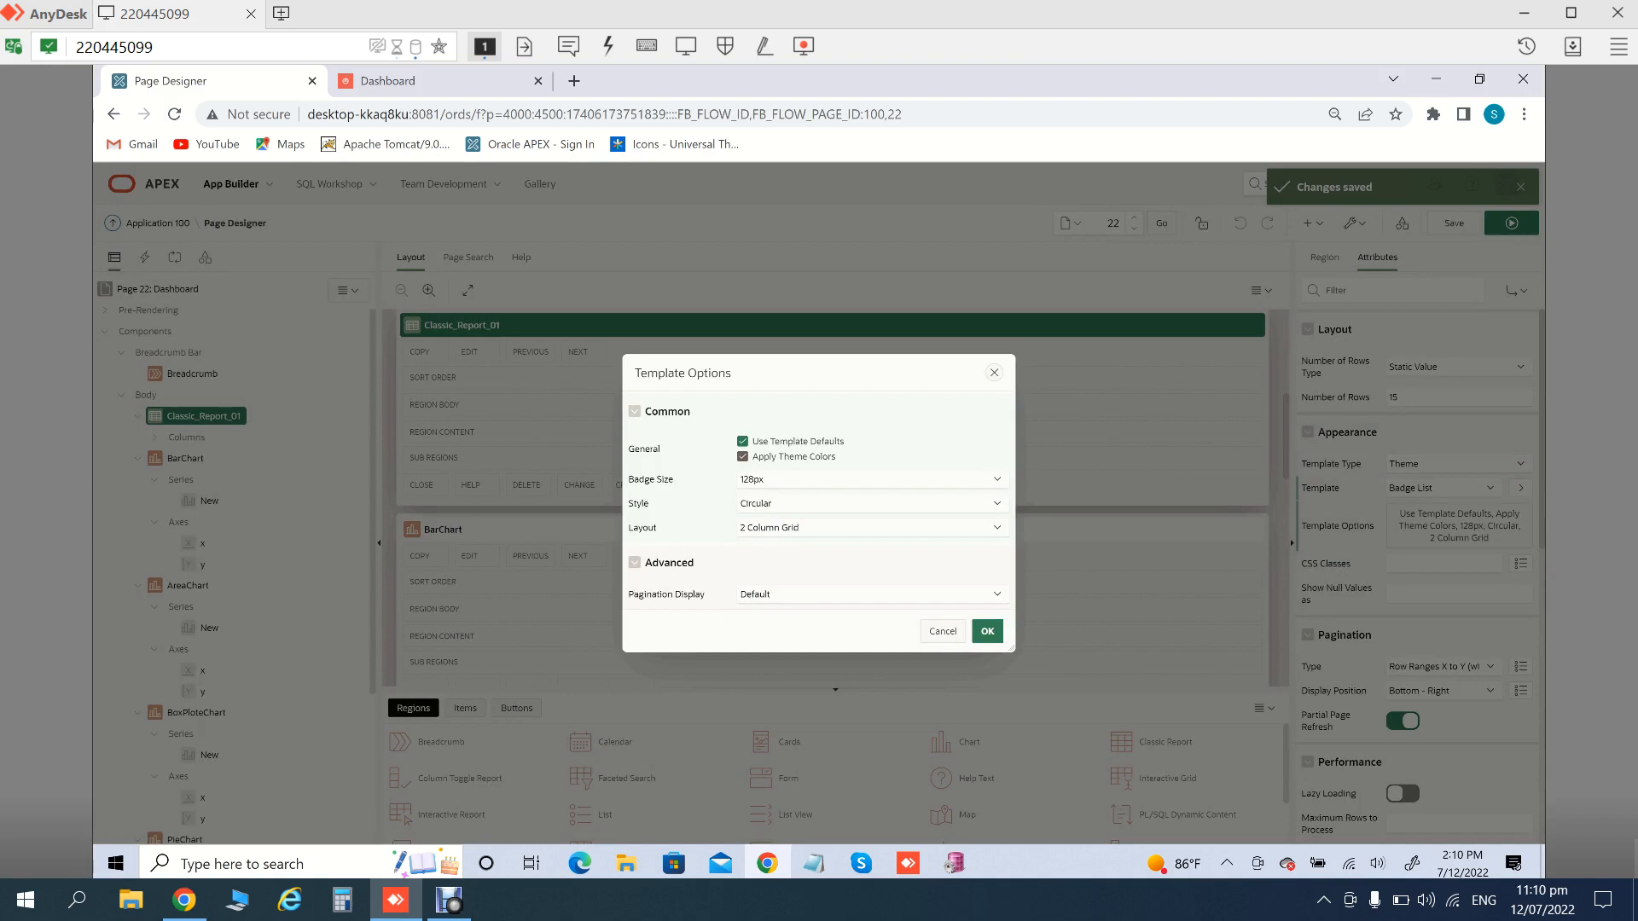
{"action": "left_click", "coordinate": [872, 528]}
{"action": "left_click", "coordinate": [872, 528]}
{"action": "left_click", "coordinate": [768, 631]}
{"action": "left_click", "coordinate": [872, 528]}
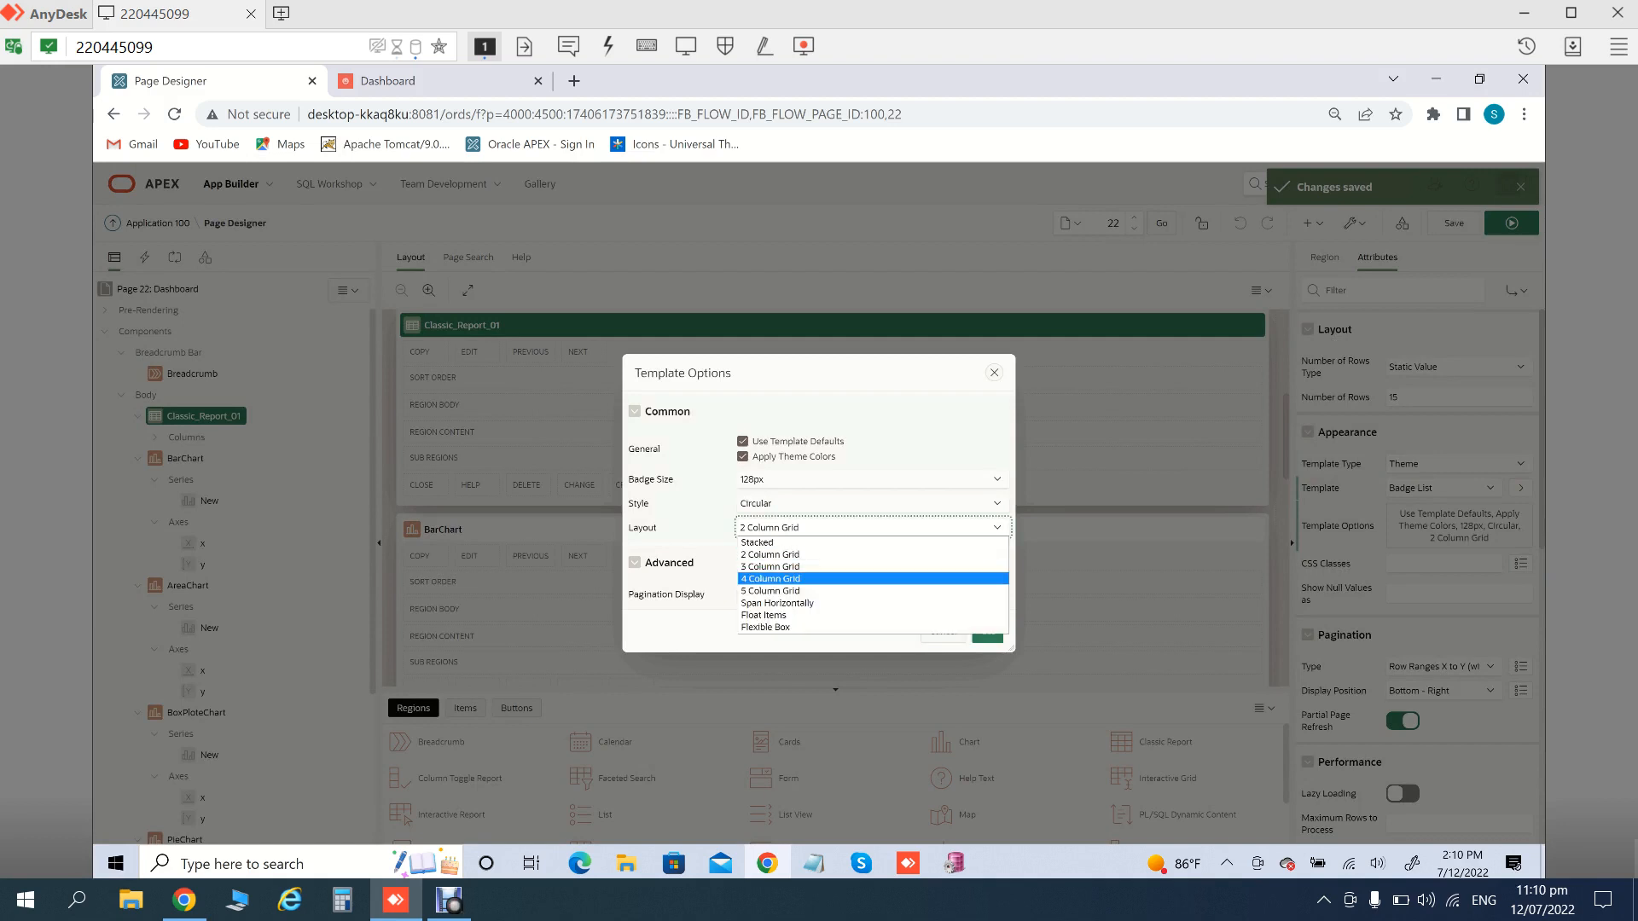
{"action": "left_click", "coordinate": [872, 578]}
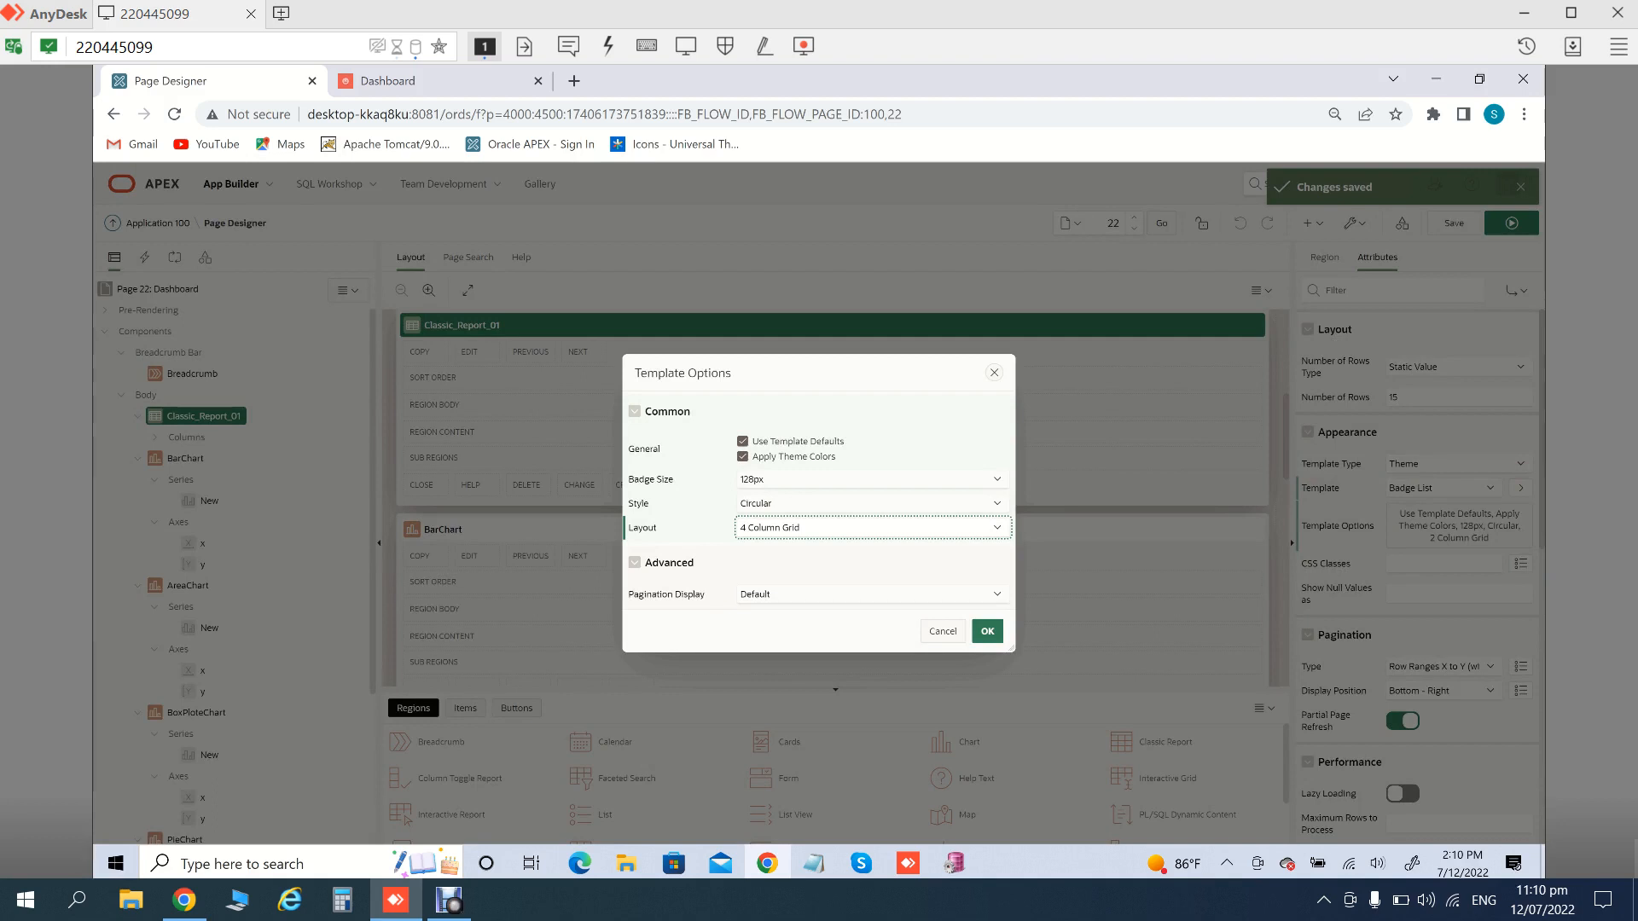
{"action": "left_click", "coordinate": [987, 632]}
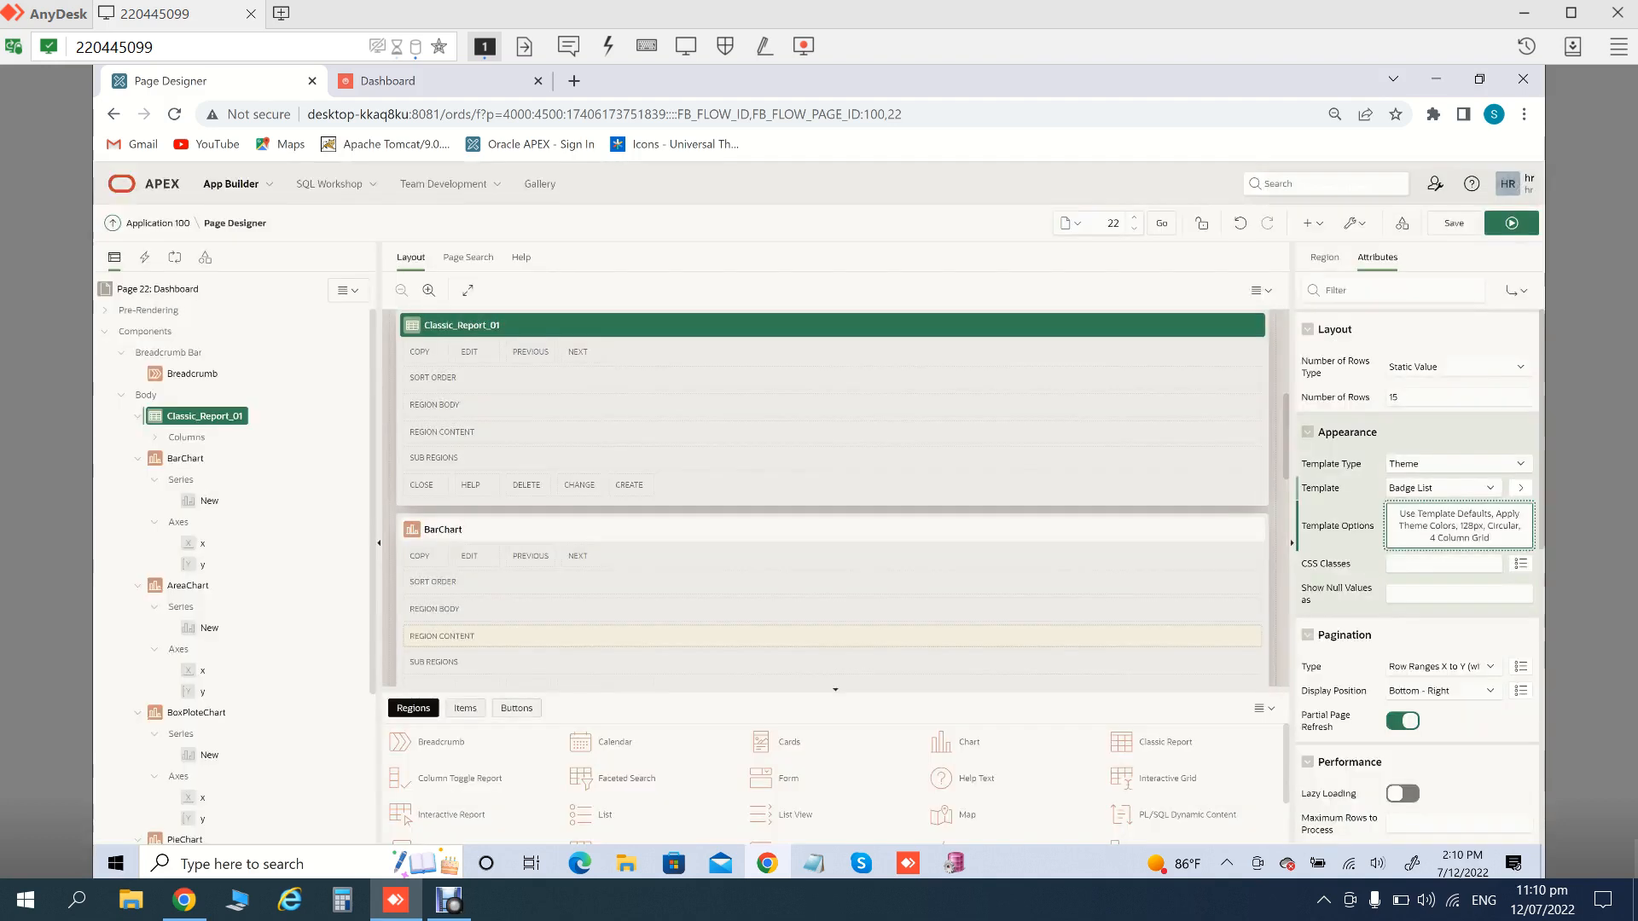
Save and preview the four-column badge Dashboard, then collapse the Classic_Report_01 node in Page Designer
{"action": "left_click", "coordinate": [1454, 223]}
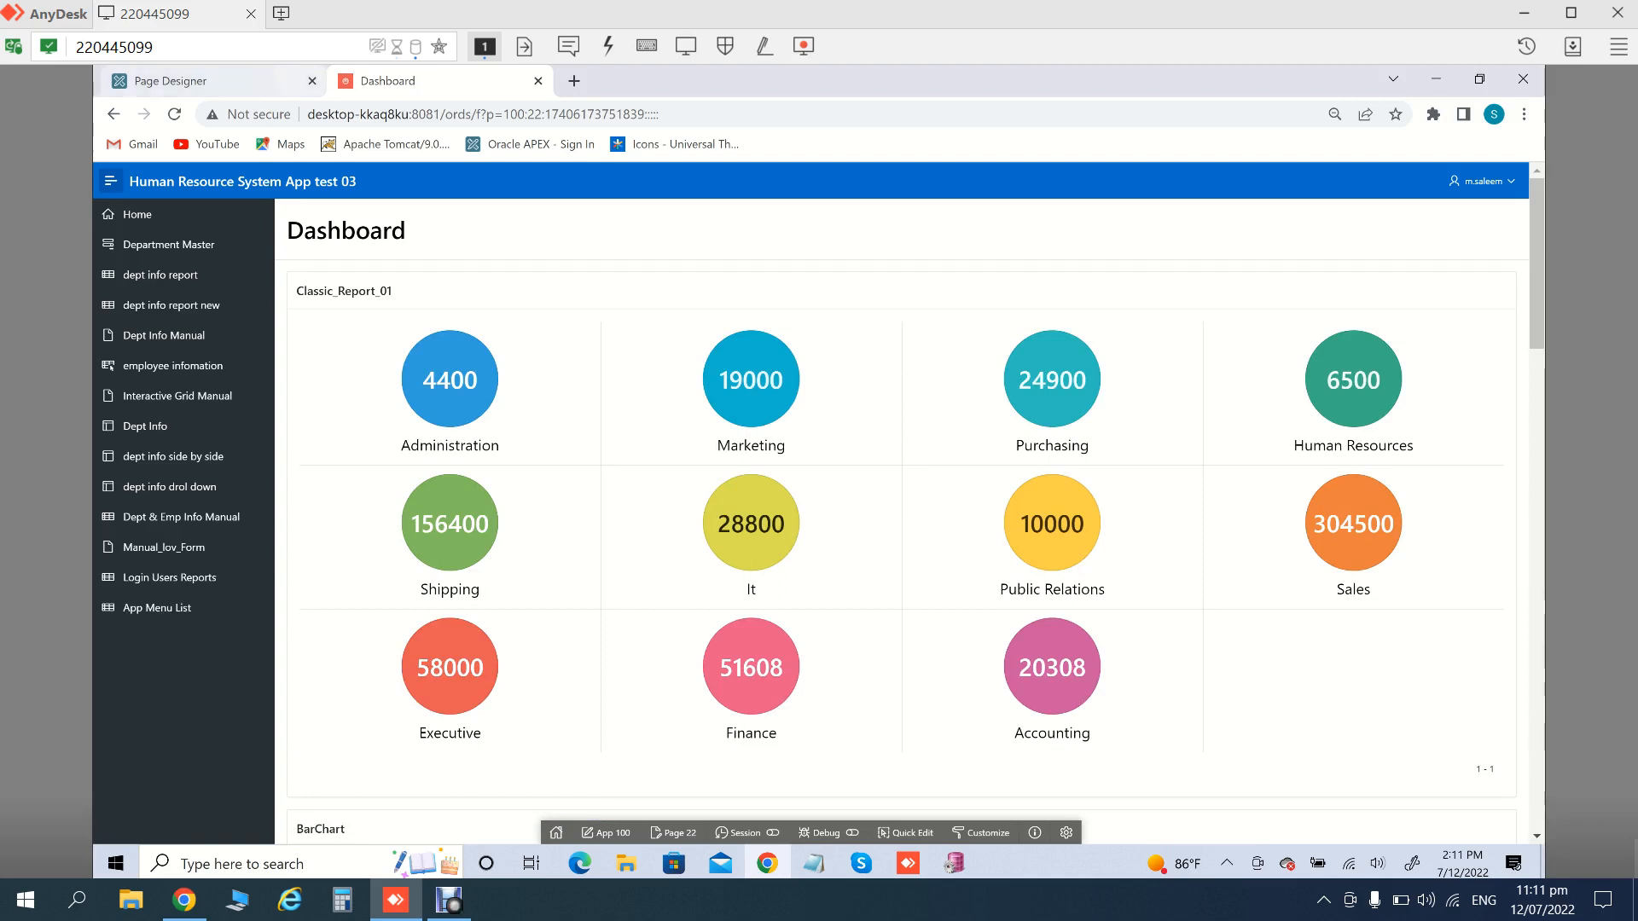
{"action": "left_click", "coordinate": [187, 82]}
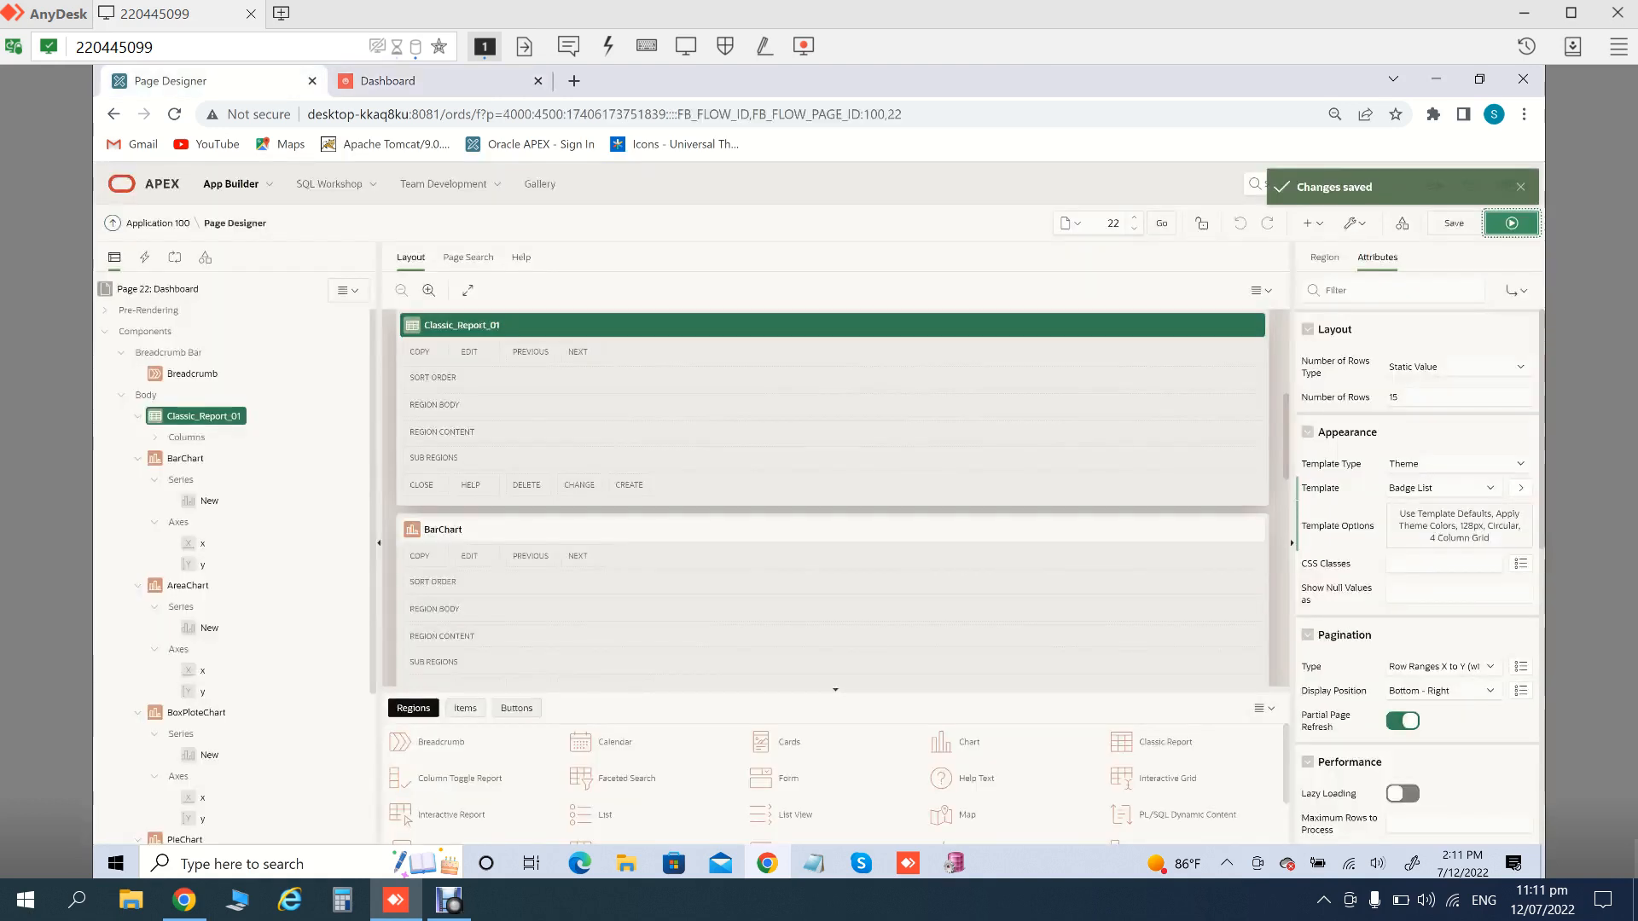
{"action": "left_click", "coordinate": [138, 416]}
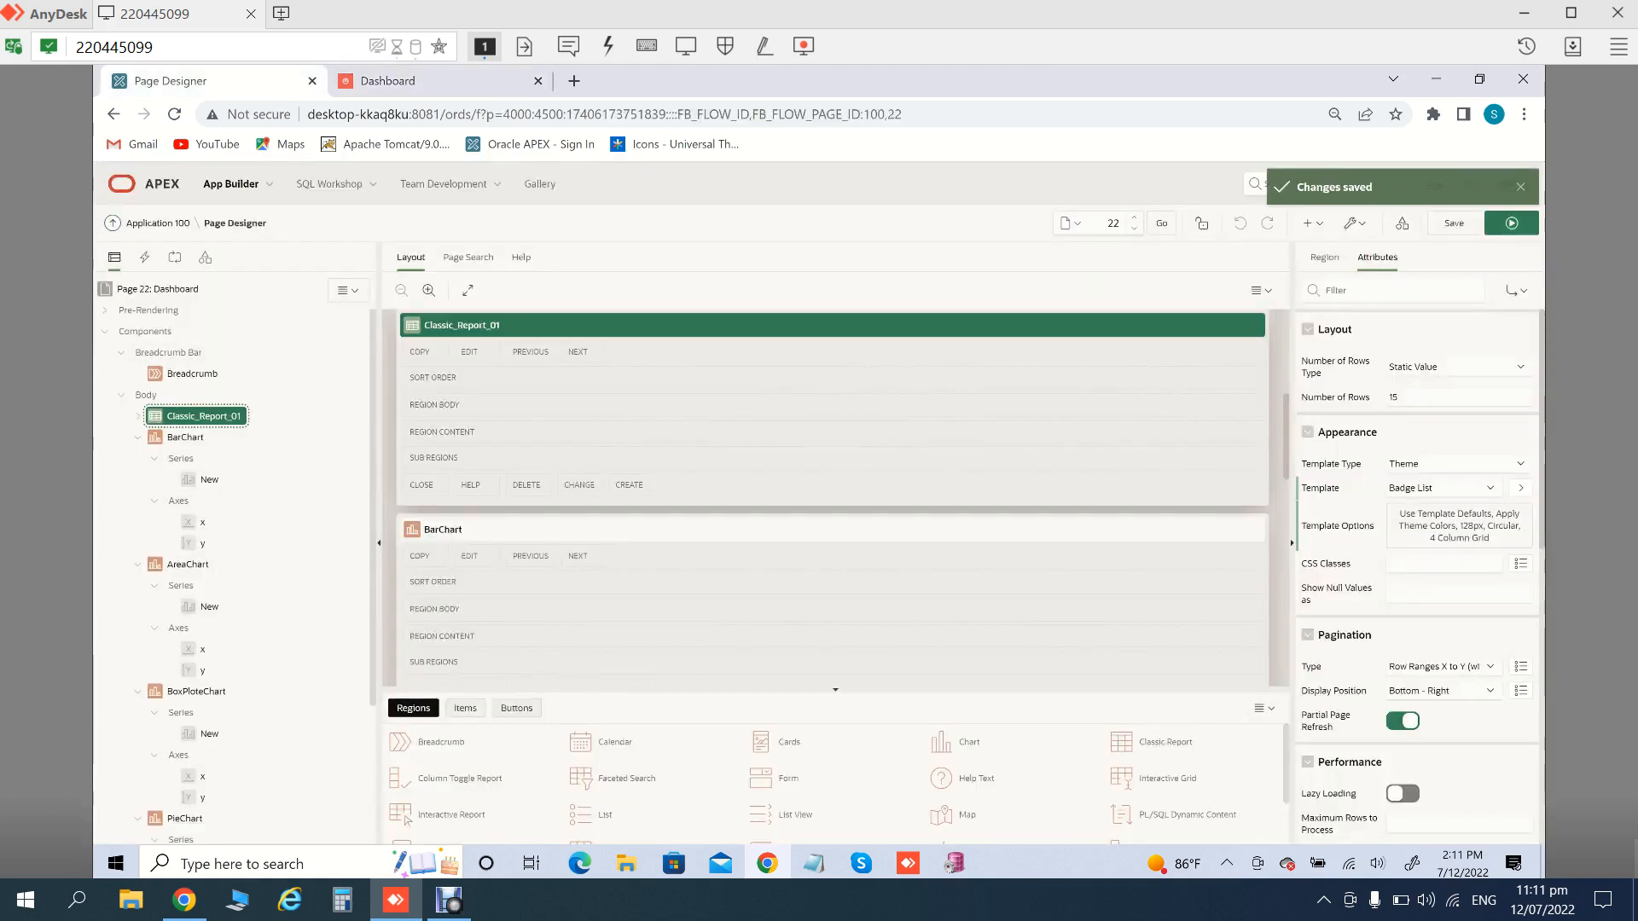
Create a new region in the page Body and drag it above Classic_Report_01
{"action": "right_click", "coordinate": [146, 395]}
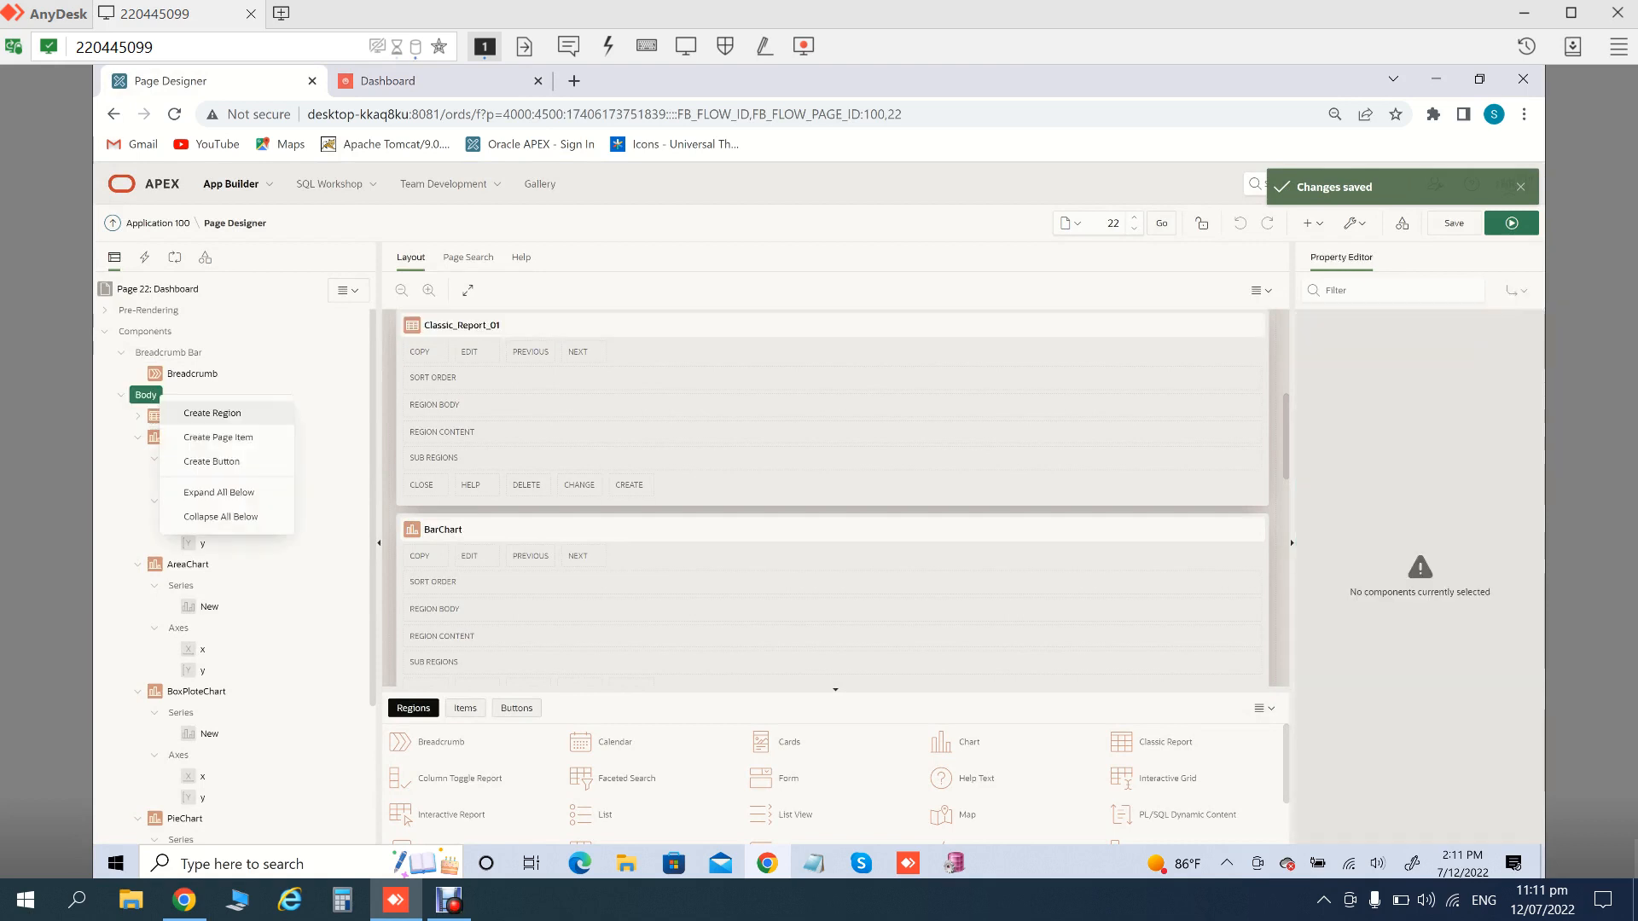
{"action": "left_click", "coordinate": [213, 413]}
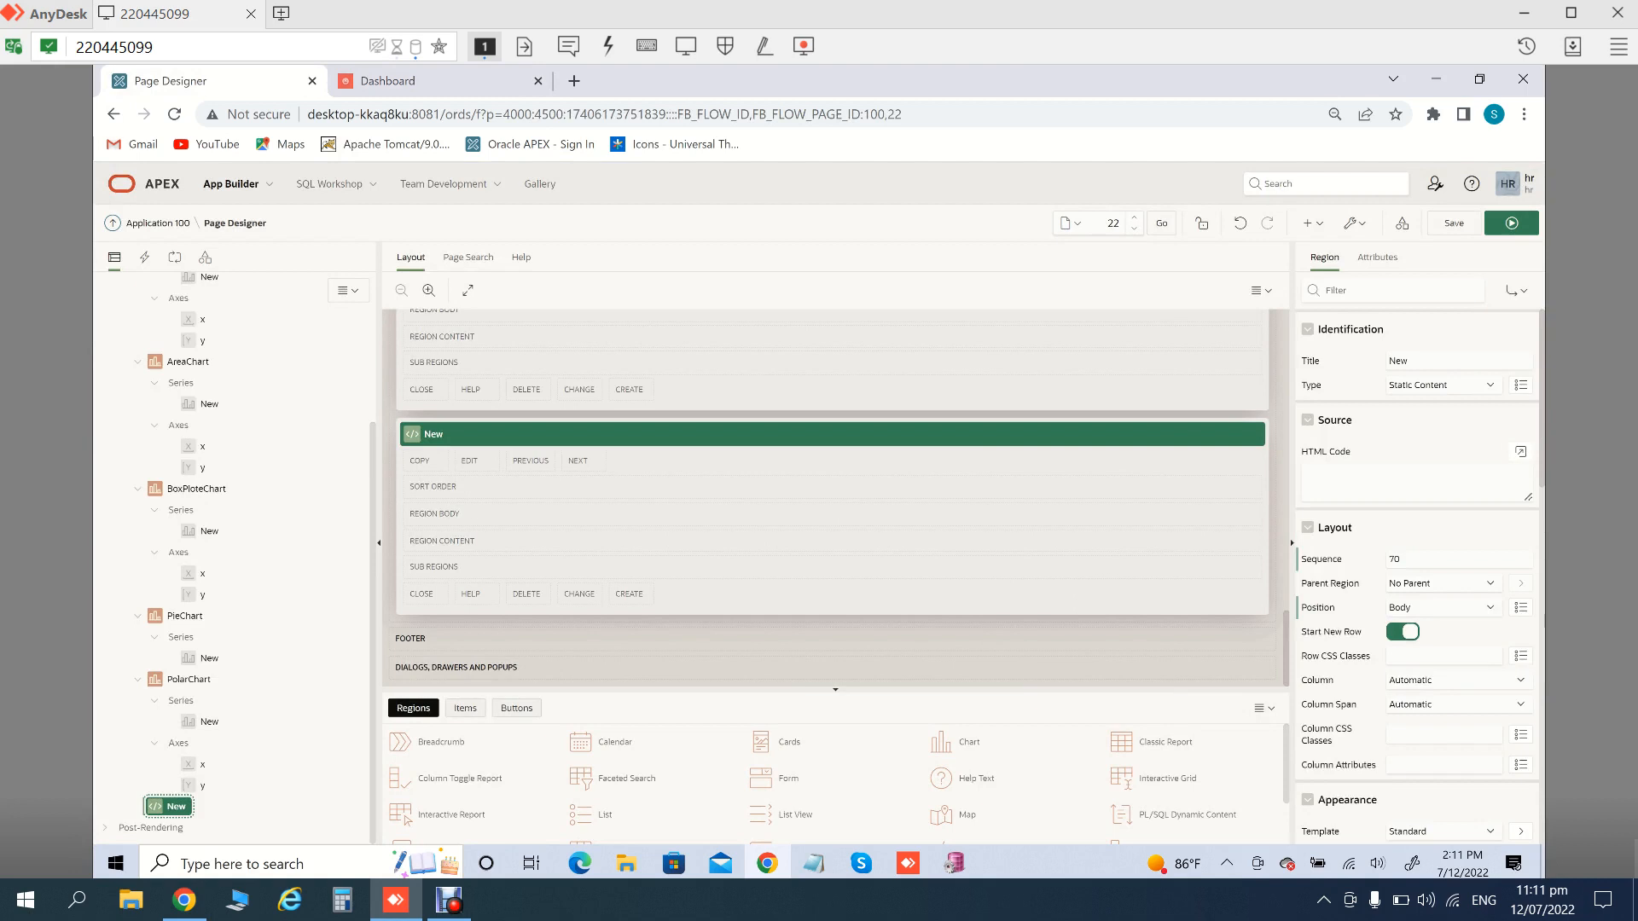
{"action": "left_click_drag", "start_coordinate": [168, 806], "coordinate": [164, 398]}
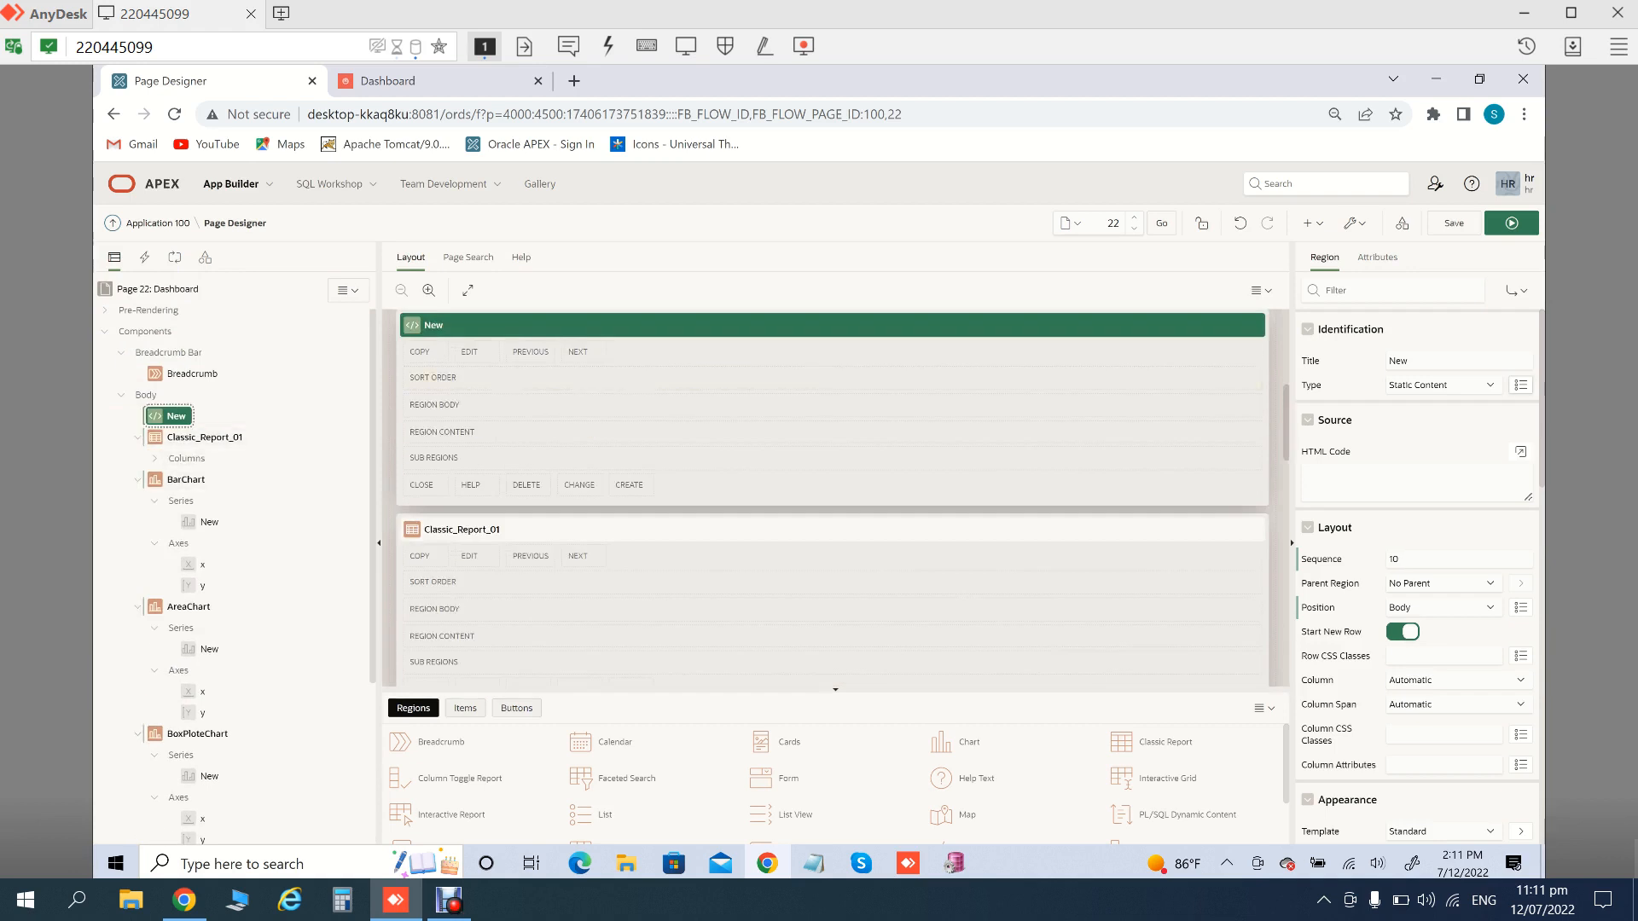
Rename the new region's title to Classic_Report_02
{"action": "left_click", "coordinate": [1442, 361]}
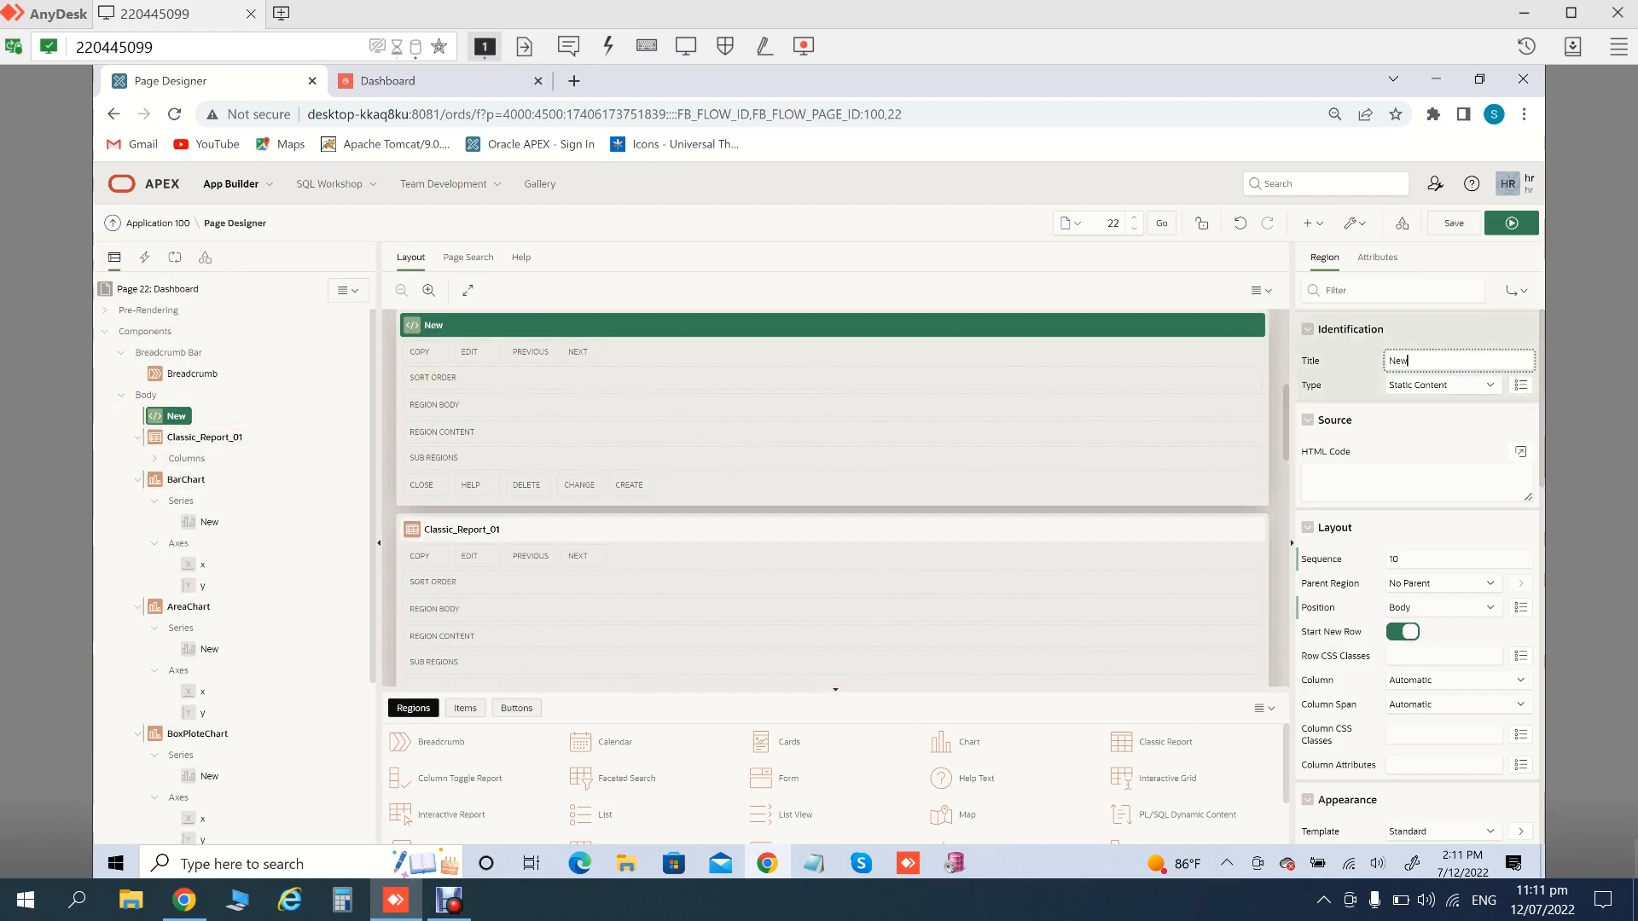
{"action": "key", "text": "BackSpace"}
{"action": "key", "text": "BackSpace"}
{"action": "key", "text": "BackSpace"}
{"action": "type", "text": "Classic_Rep"}
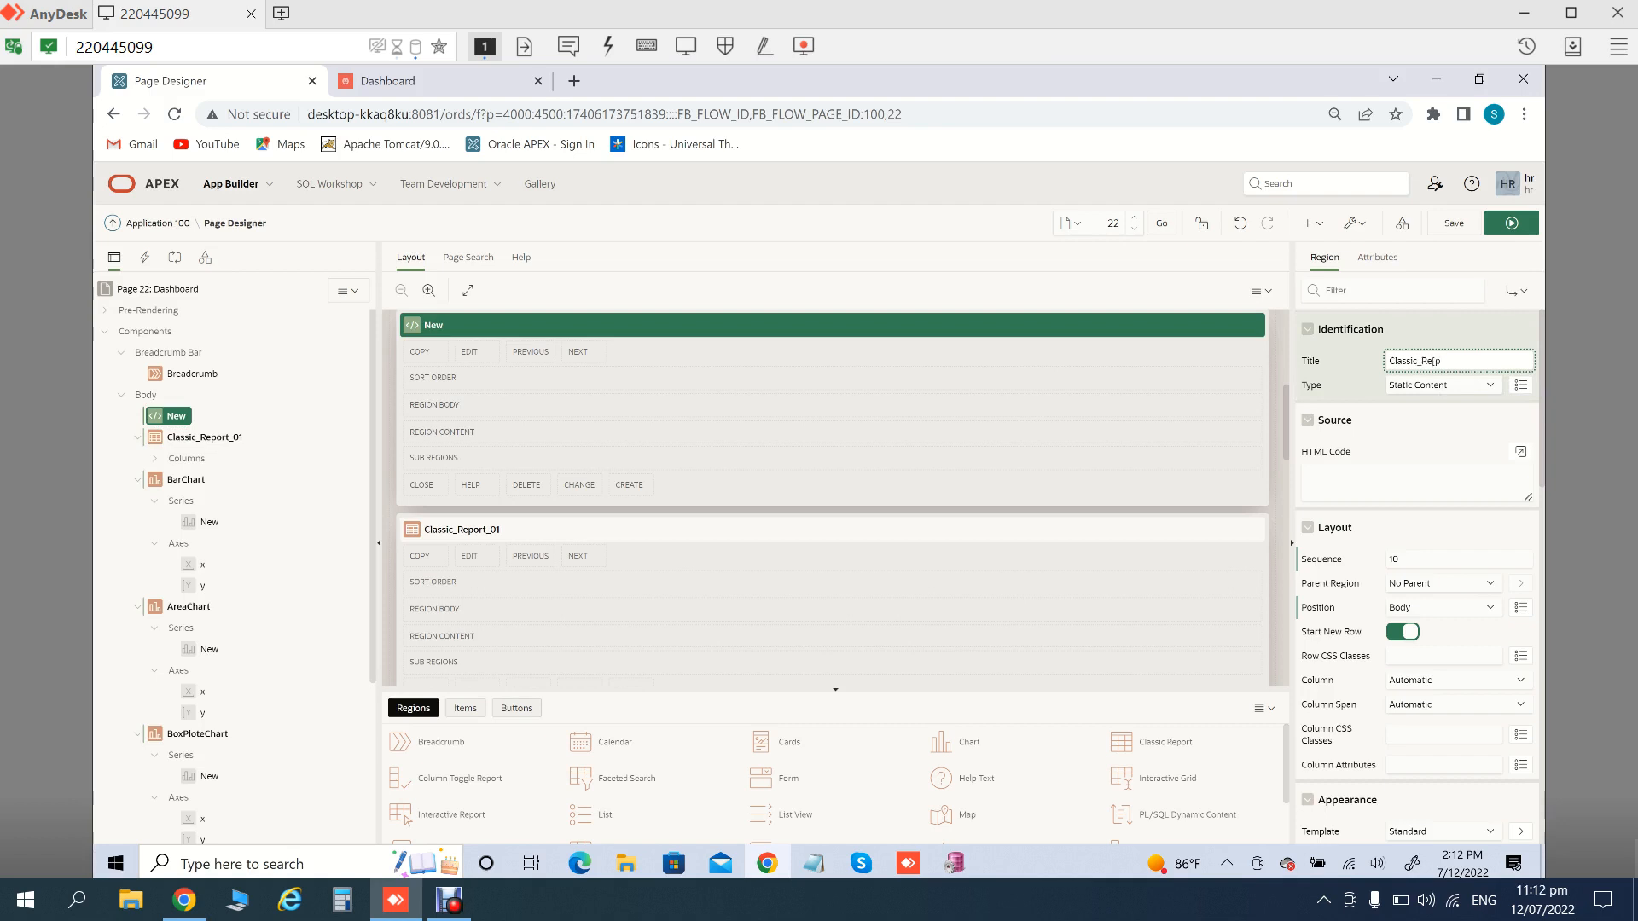
{"action": "key", "text": "BackSpace"}
{"action": "type", "text": "port_02"}
{"action": "key", "text": "Tab"}
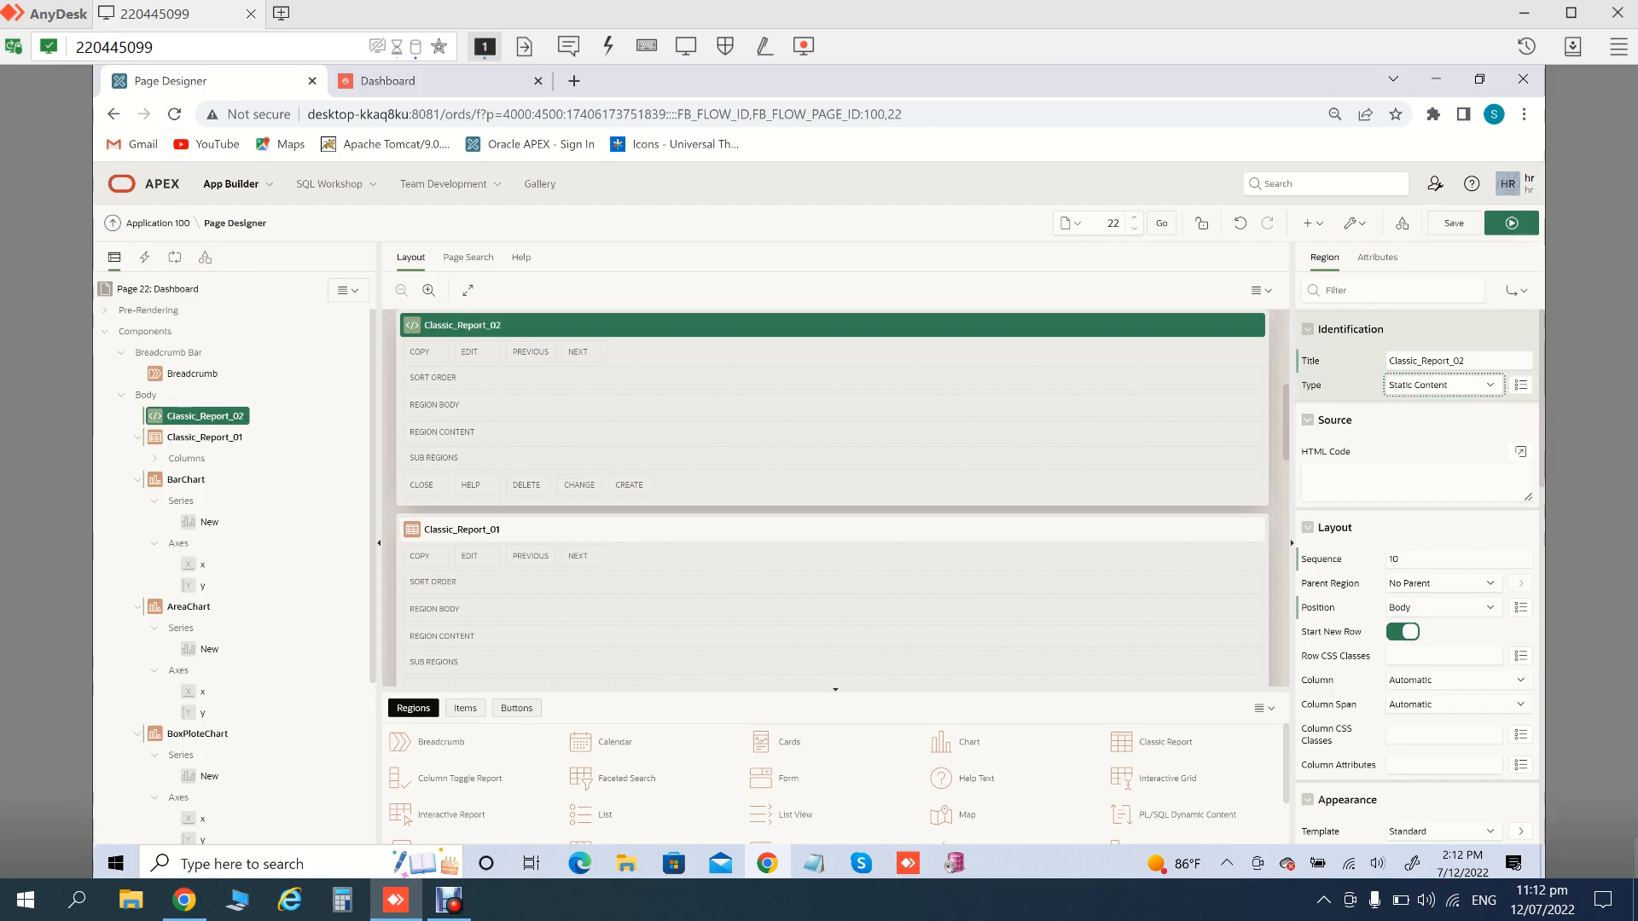
Make Classic_Report_02 a Classic Report region with SQL Query as its source type
{"action": "key", "text": "alt+Down"}
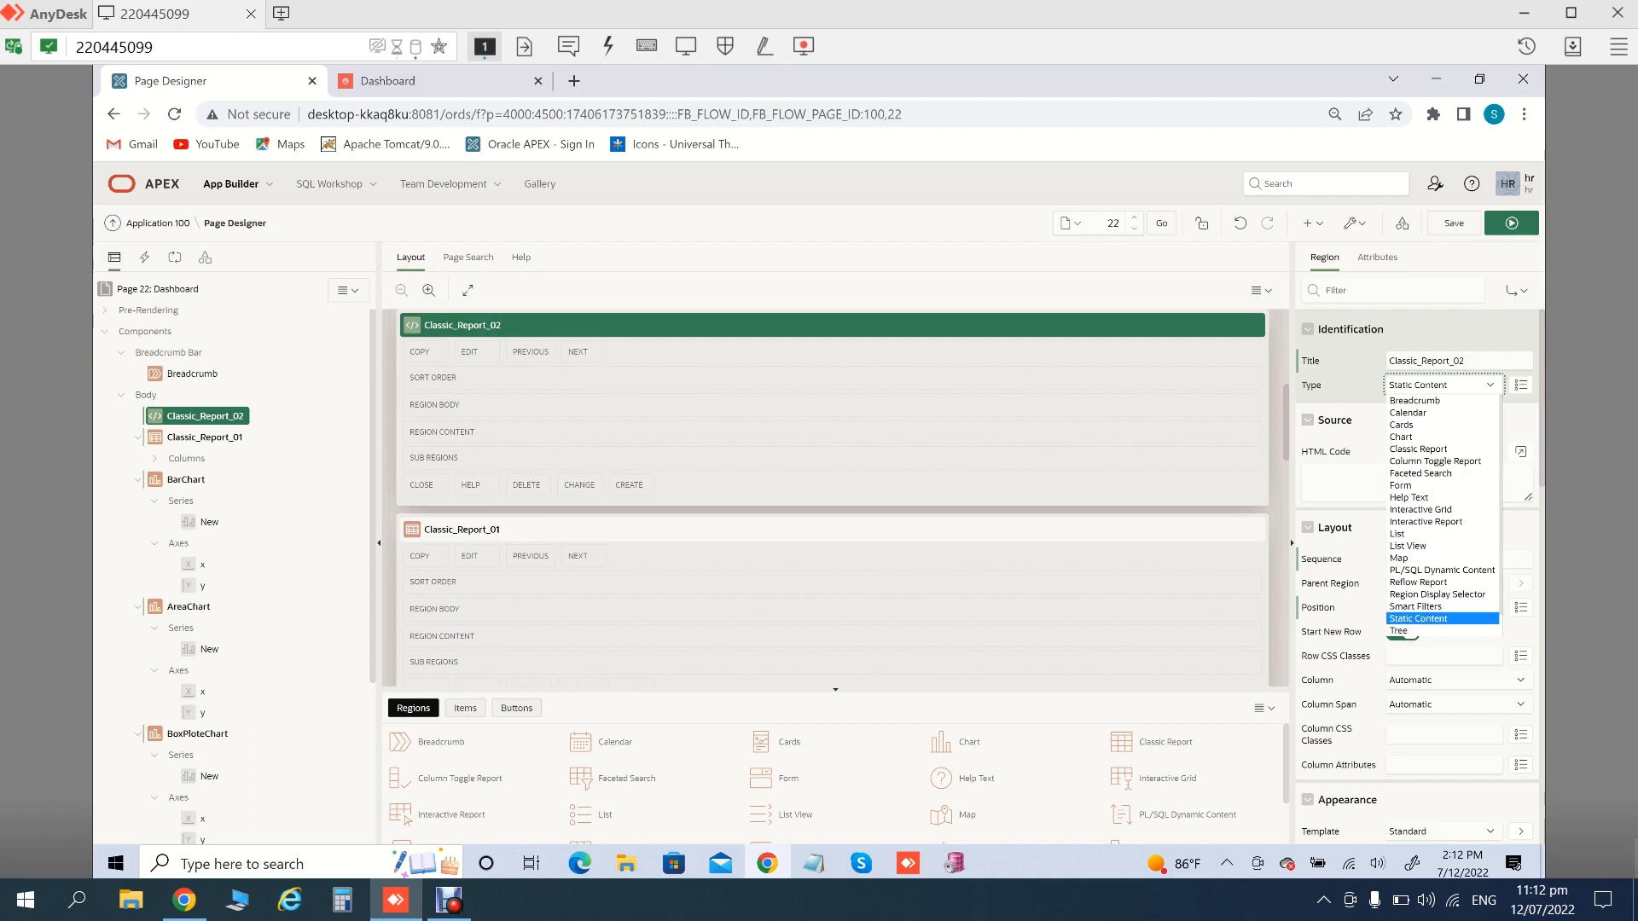
{"action": "key", "text": "c"}
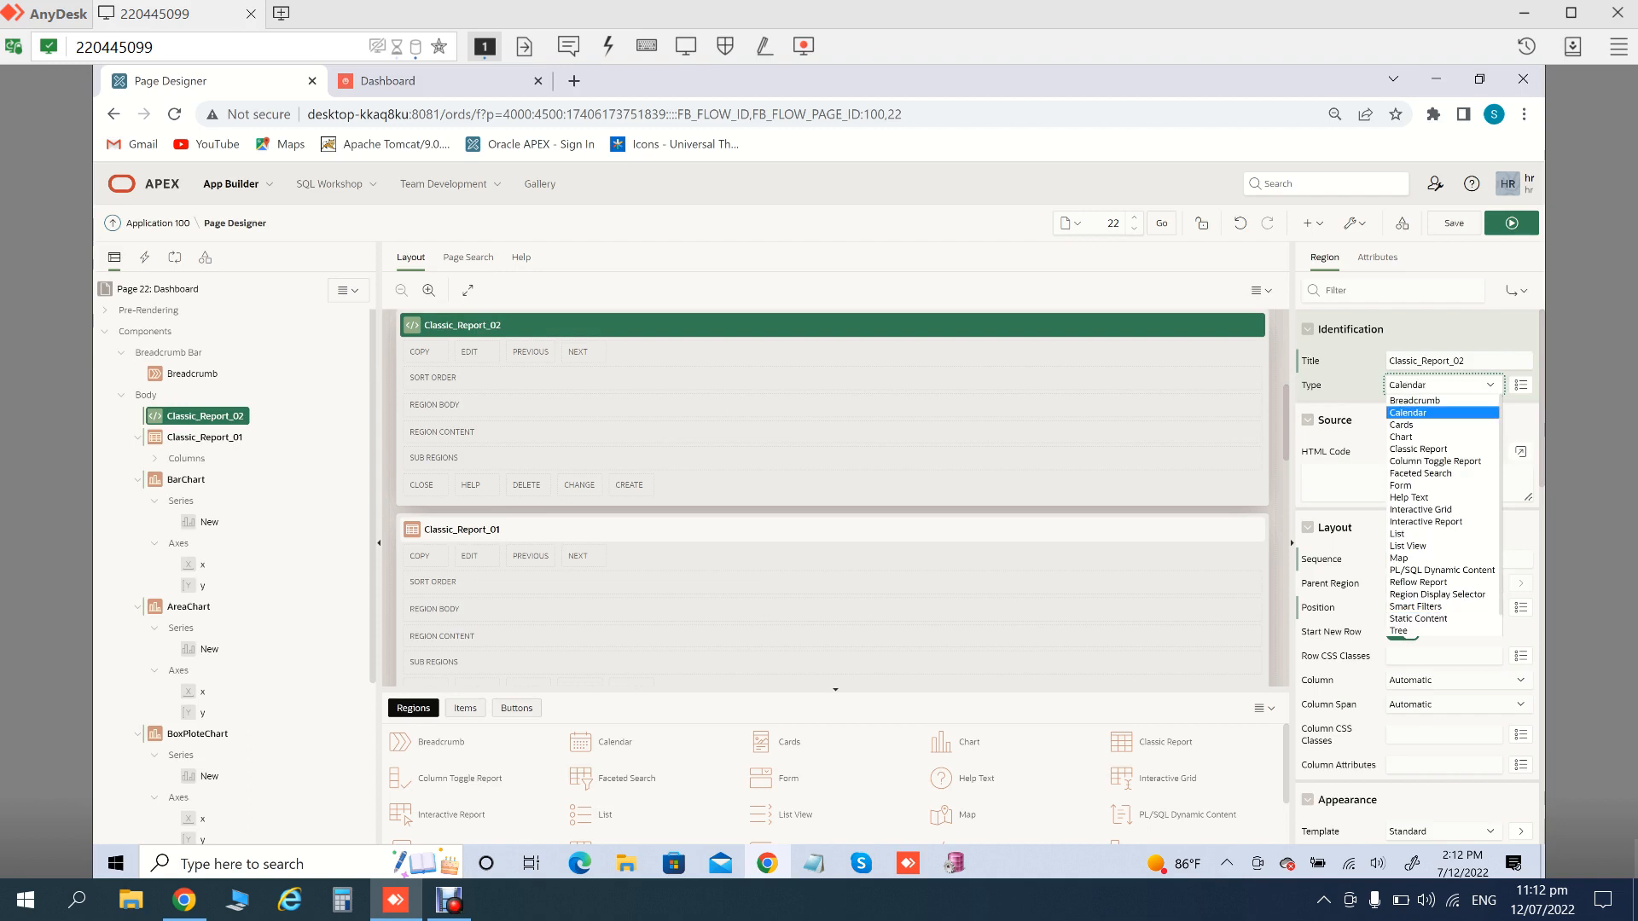
{"action": "key", "text": "c"}
{"action": "key", "text": "c"}
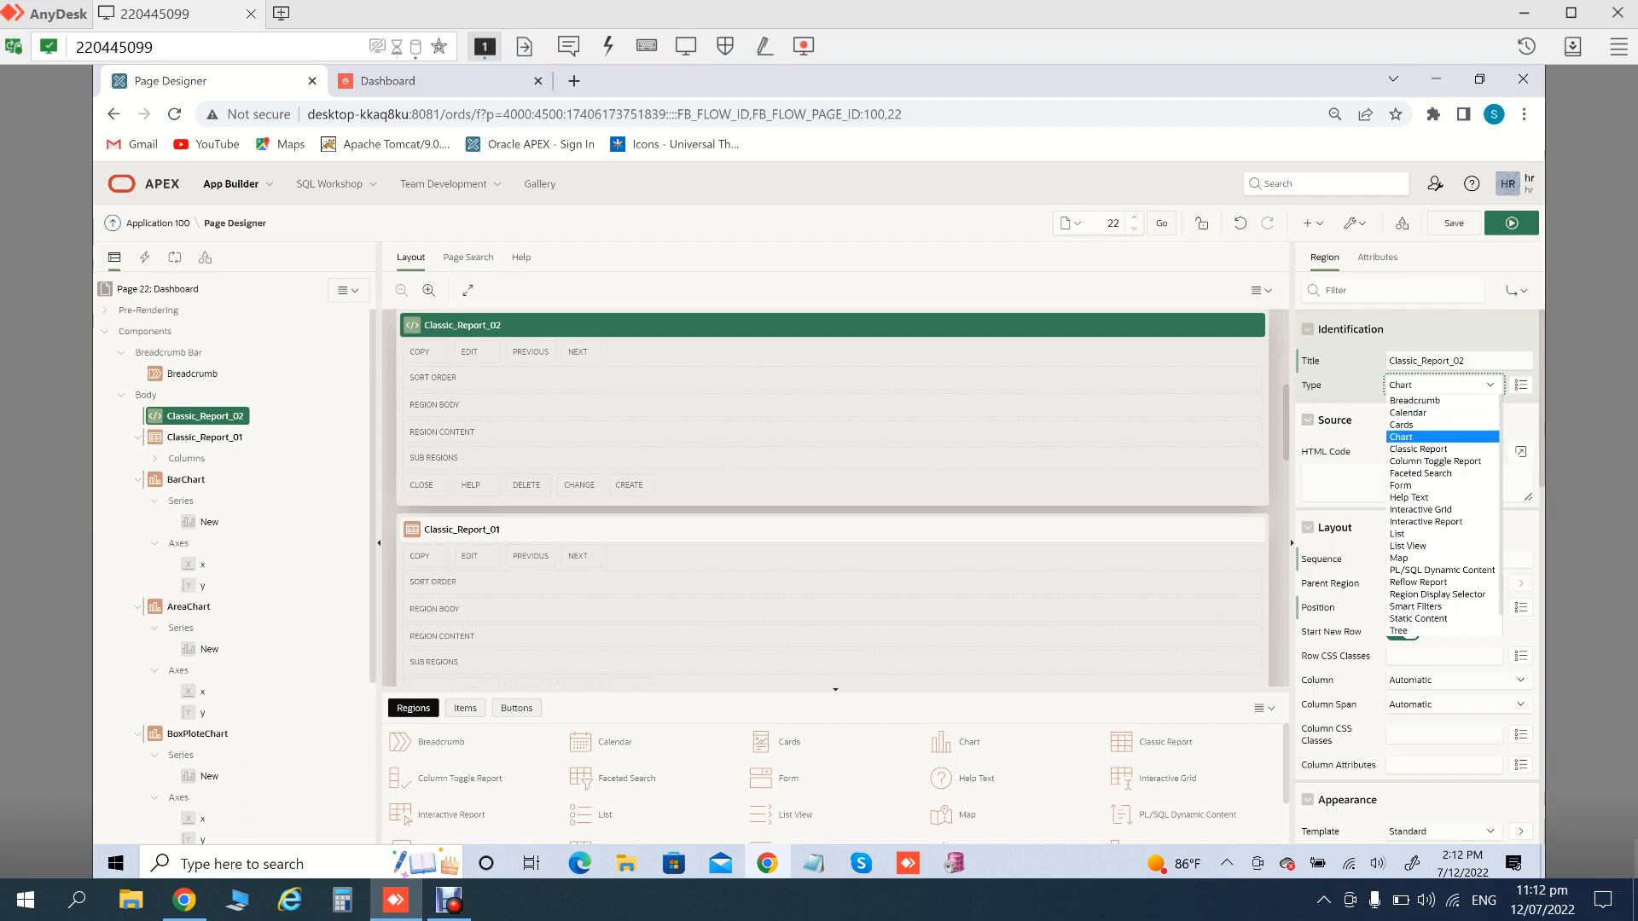
{"action": "key", "text": "c"}
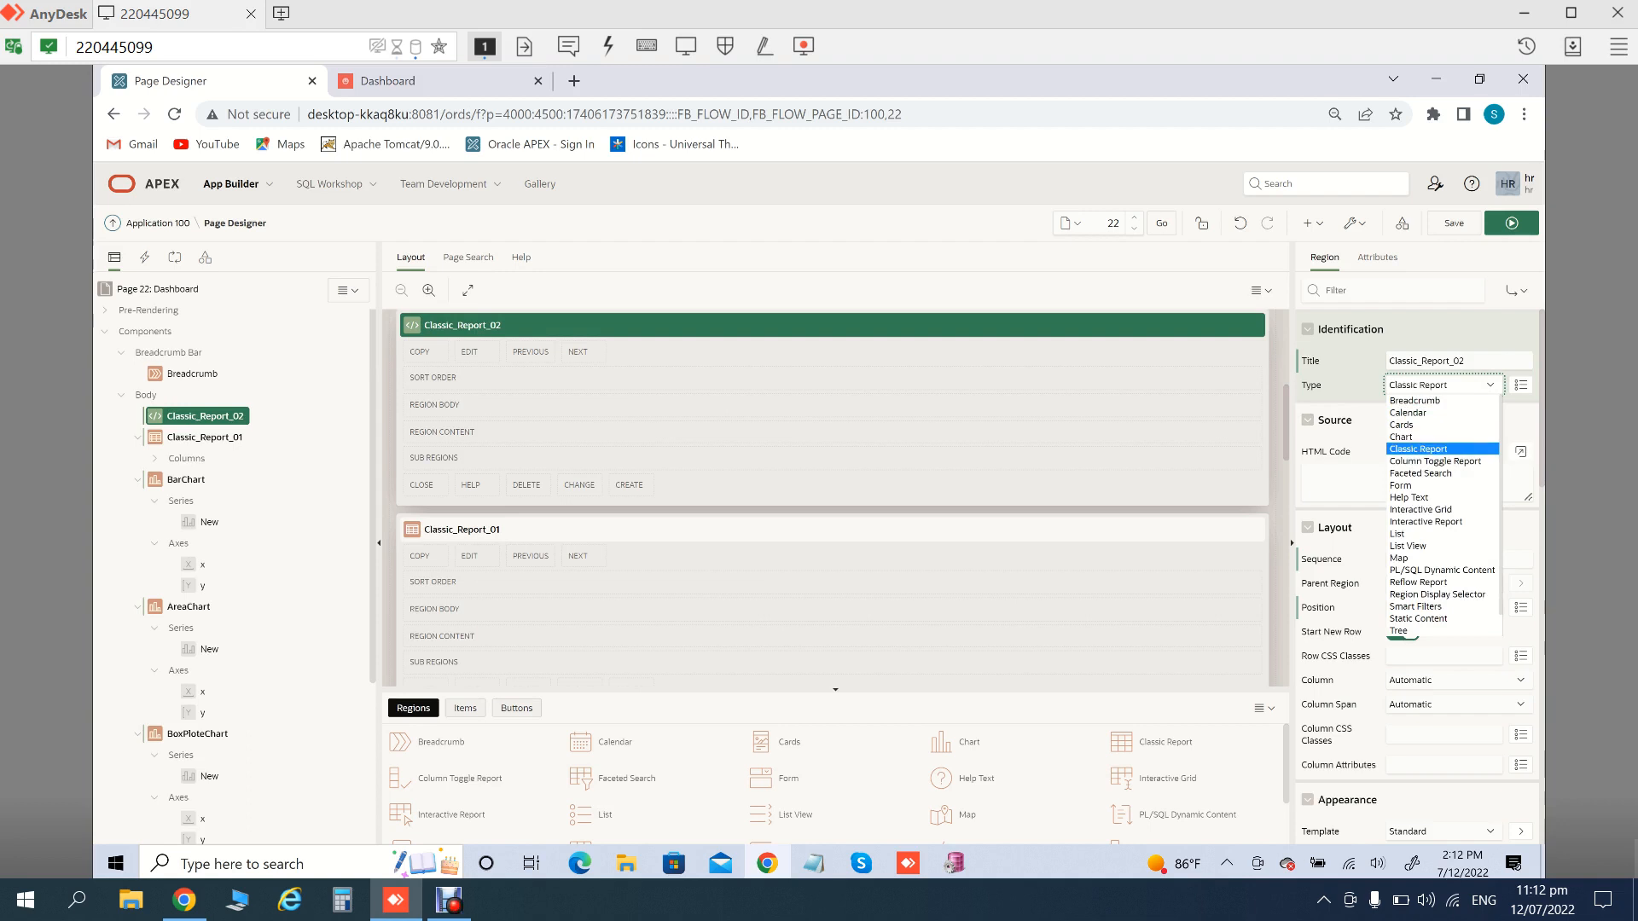
{"action": "key", "text": "Return"}
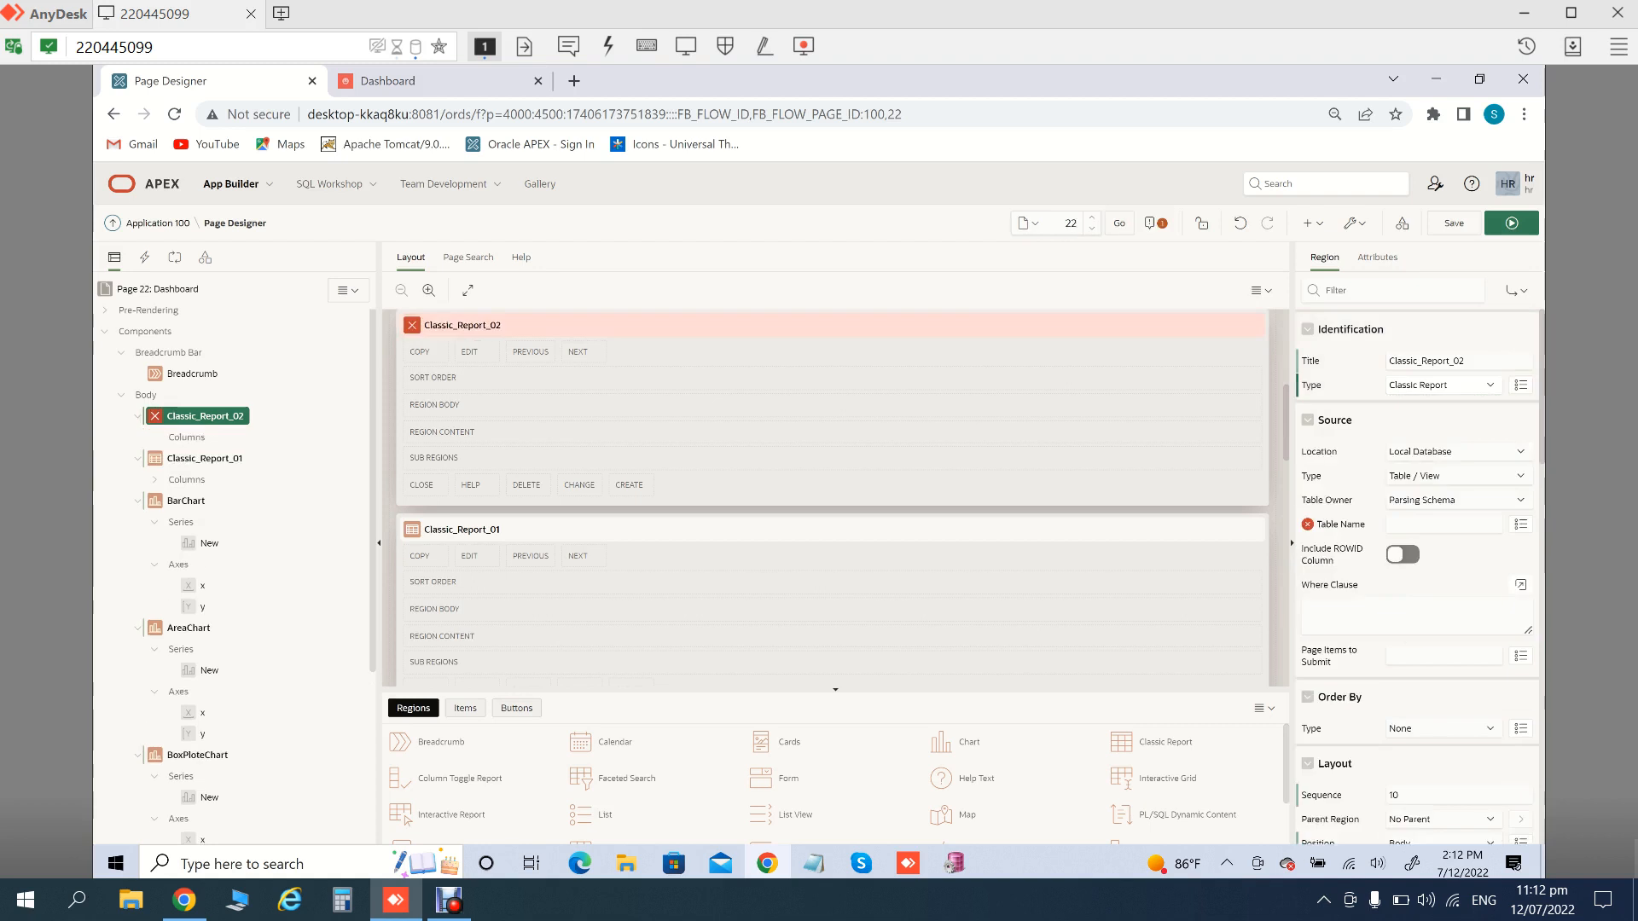
{"action": "left_click", "coordinate": [1457, 476]}
{"action": "left_click", "coordinate": [1457, 476]}
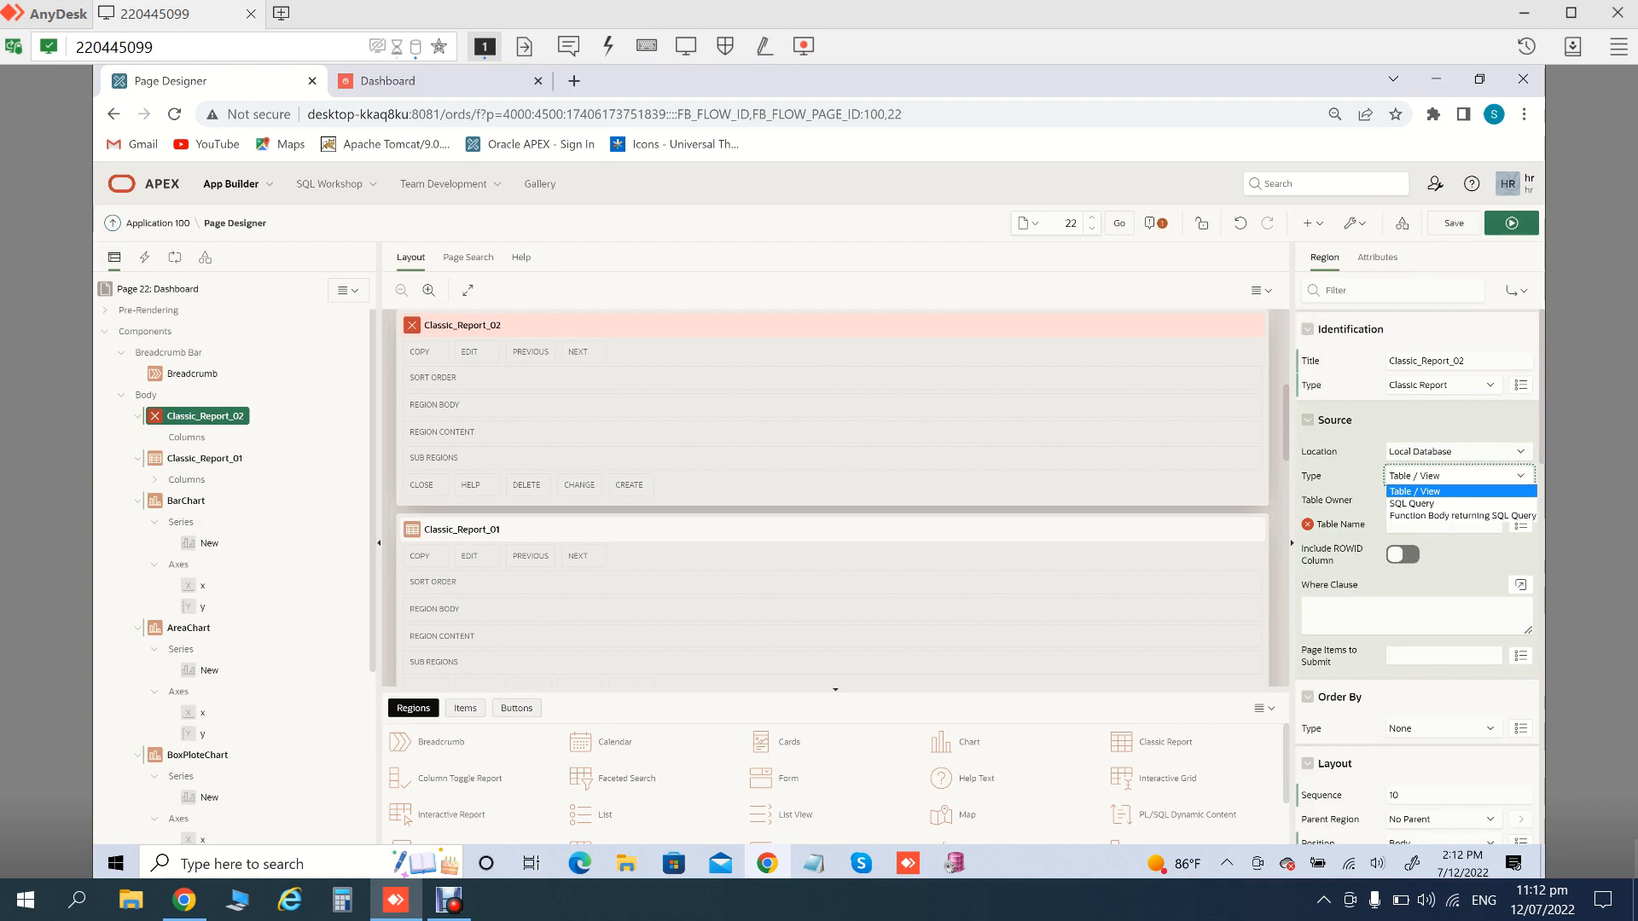
{"action": "left_click", "coordinate": [1412, 504]}
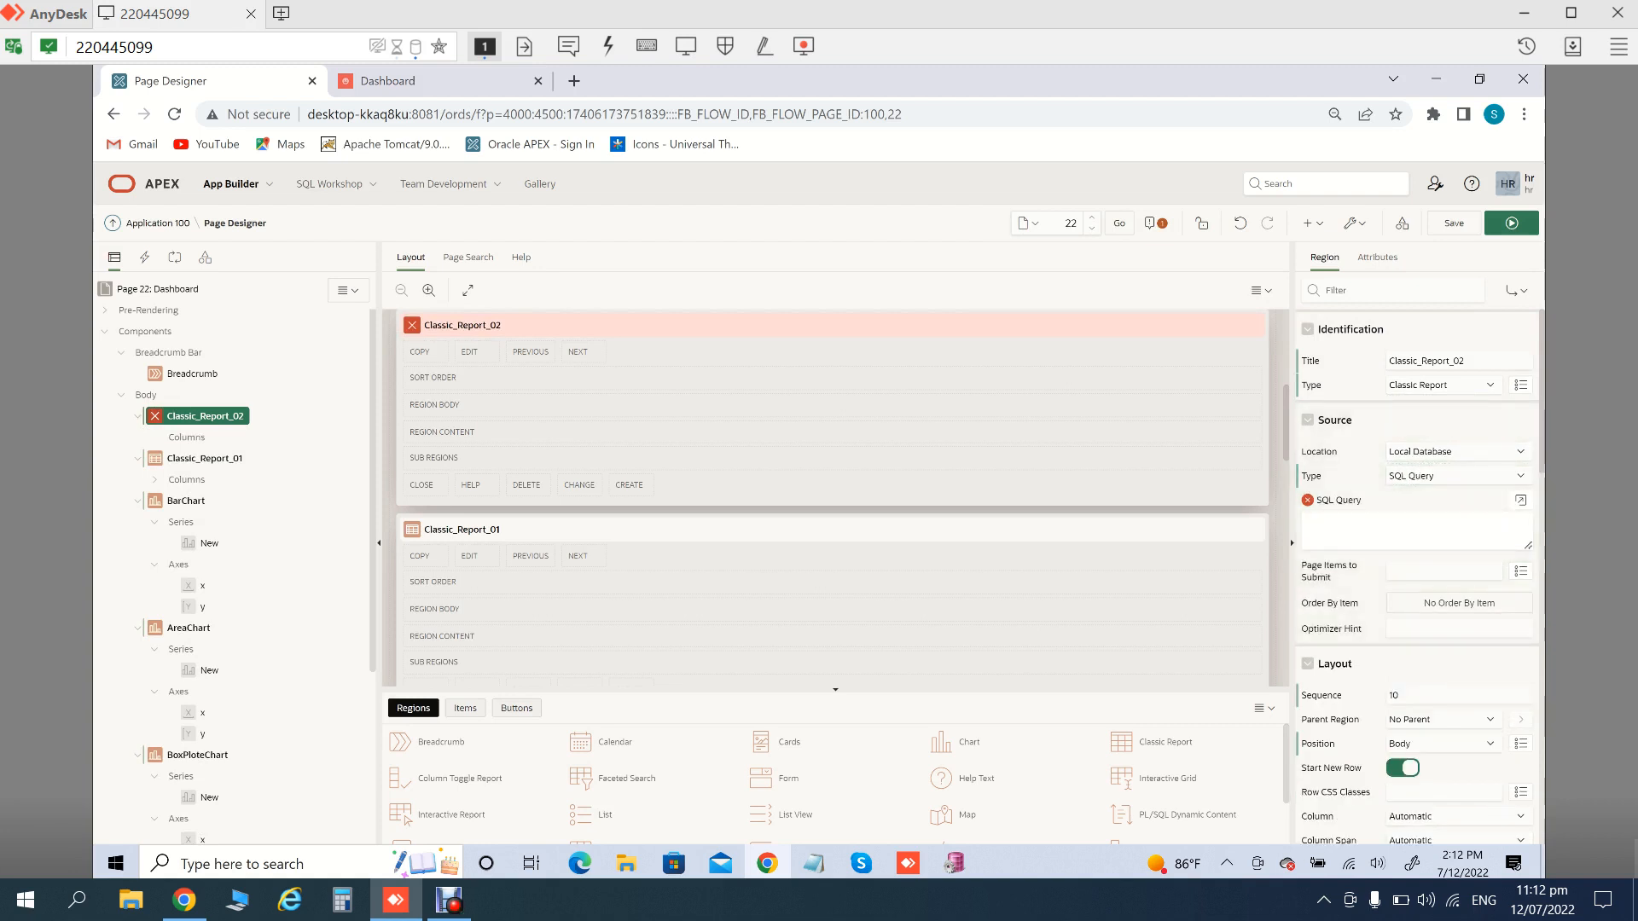
Paste the salary-by-department SQL query into the editor and validate it
{"action": "left_click", "coordinate": [1416, 530]}
{"action": "left_click", "coordinate": [1521, 501]}
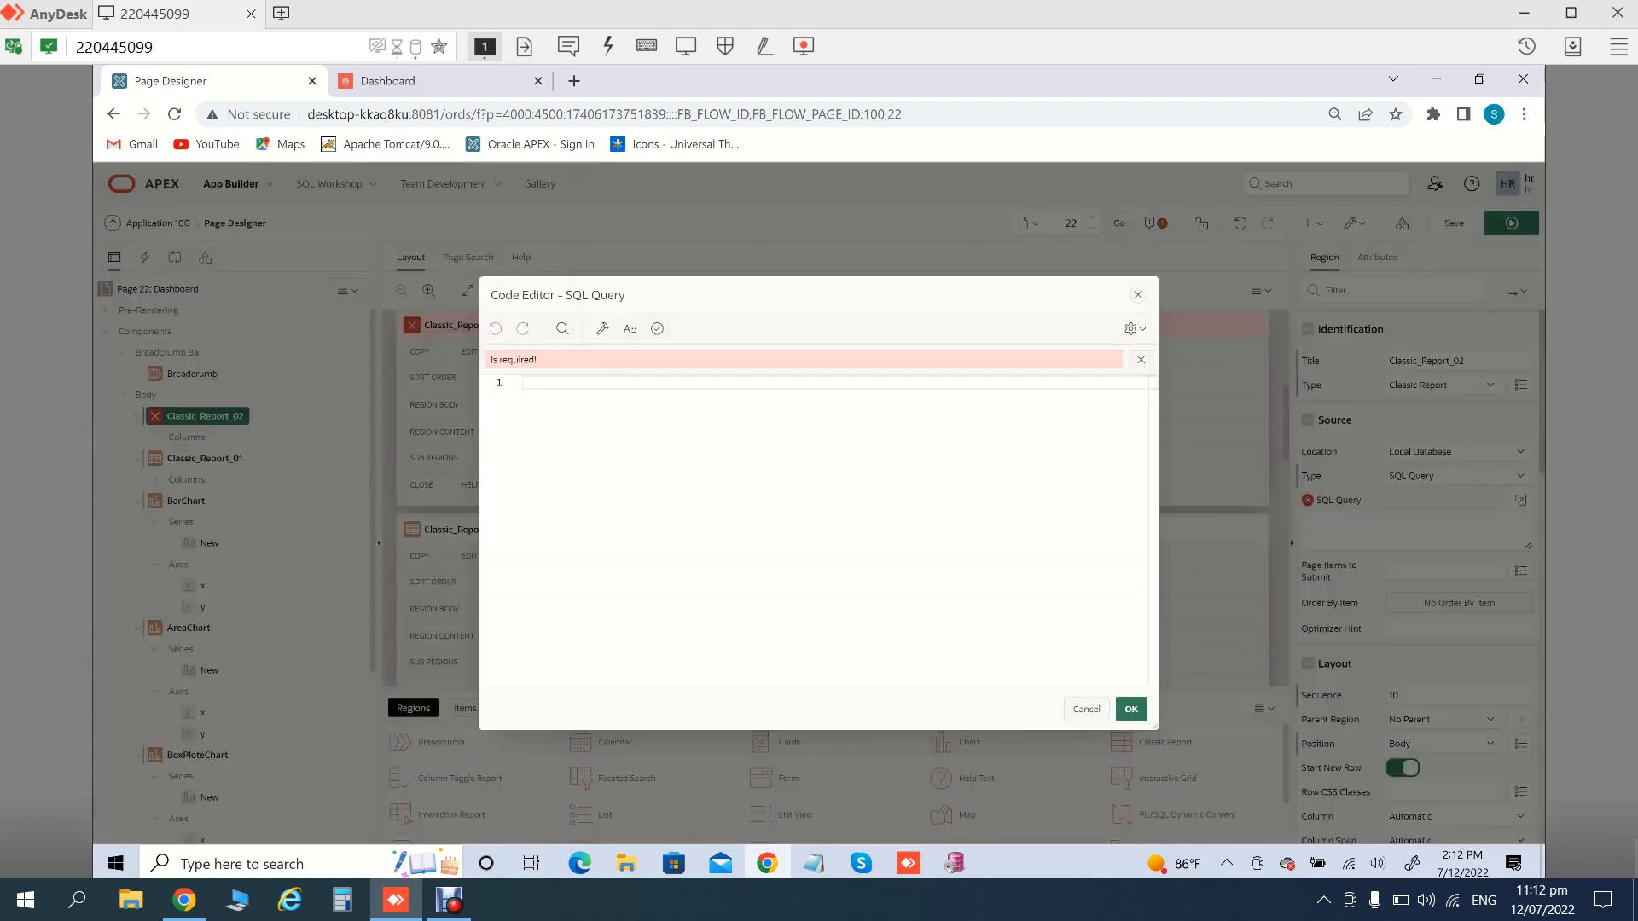
{"action": "key", "text": "ctrl+v"}
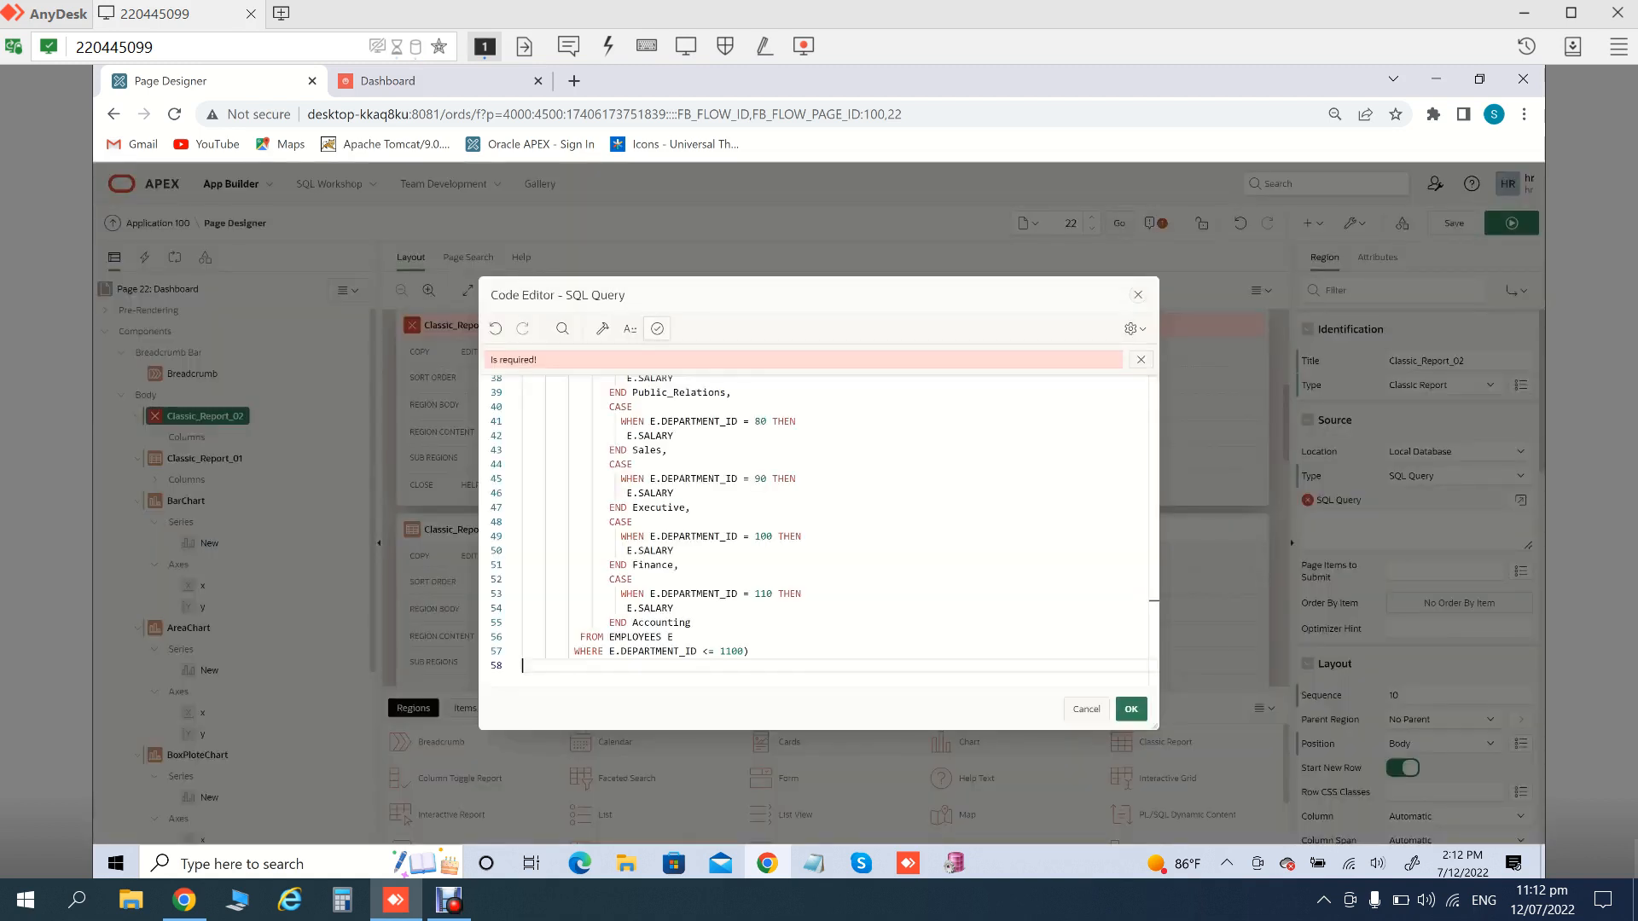
{"action": "left_click", "coordinate": [657, 329]}
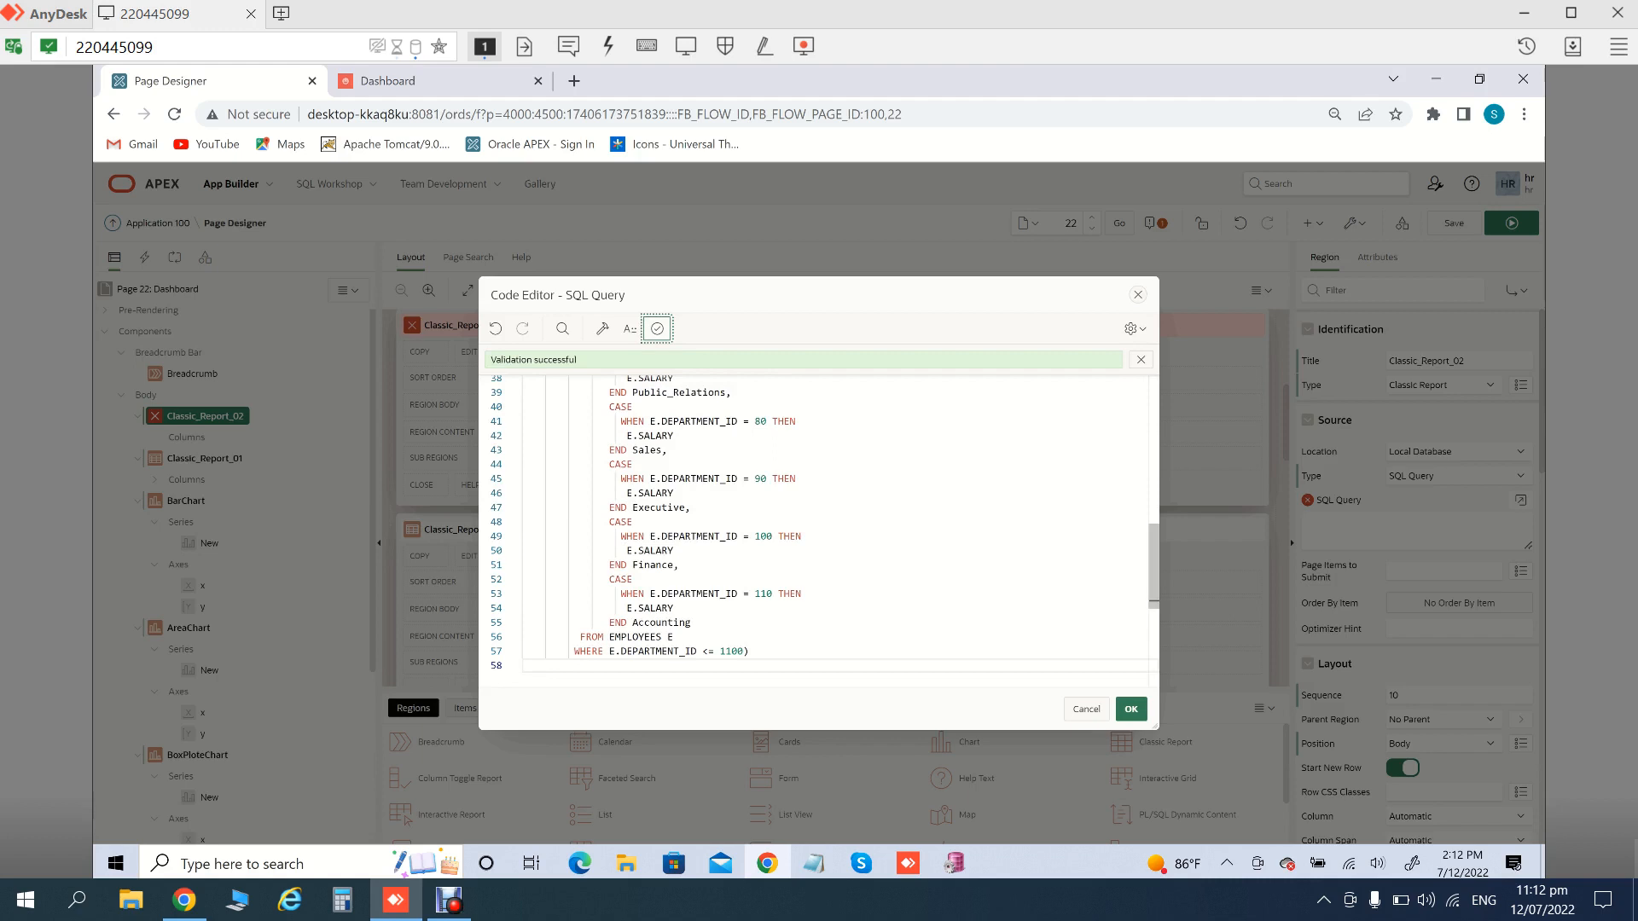
{"action": "left_click", "coordinate": [1131, 709]}
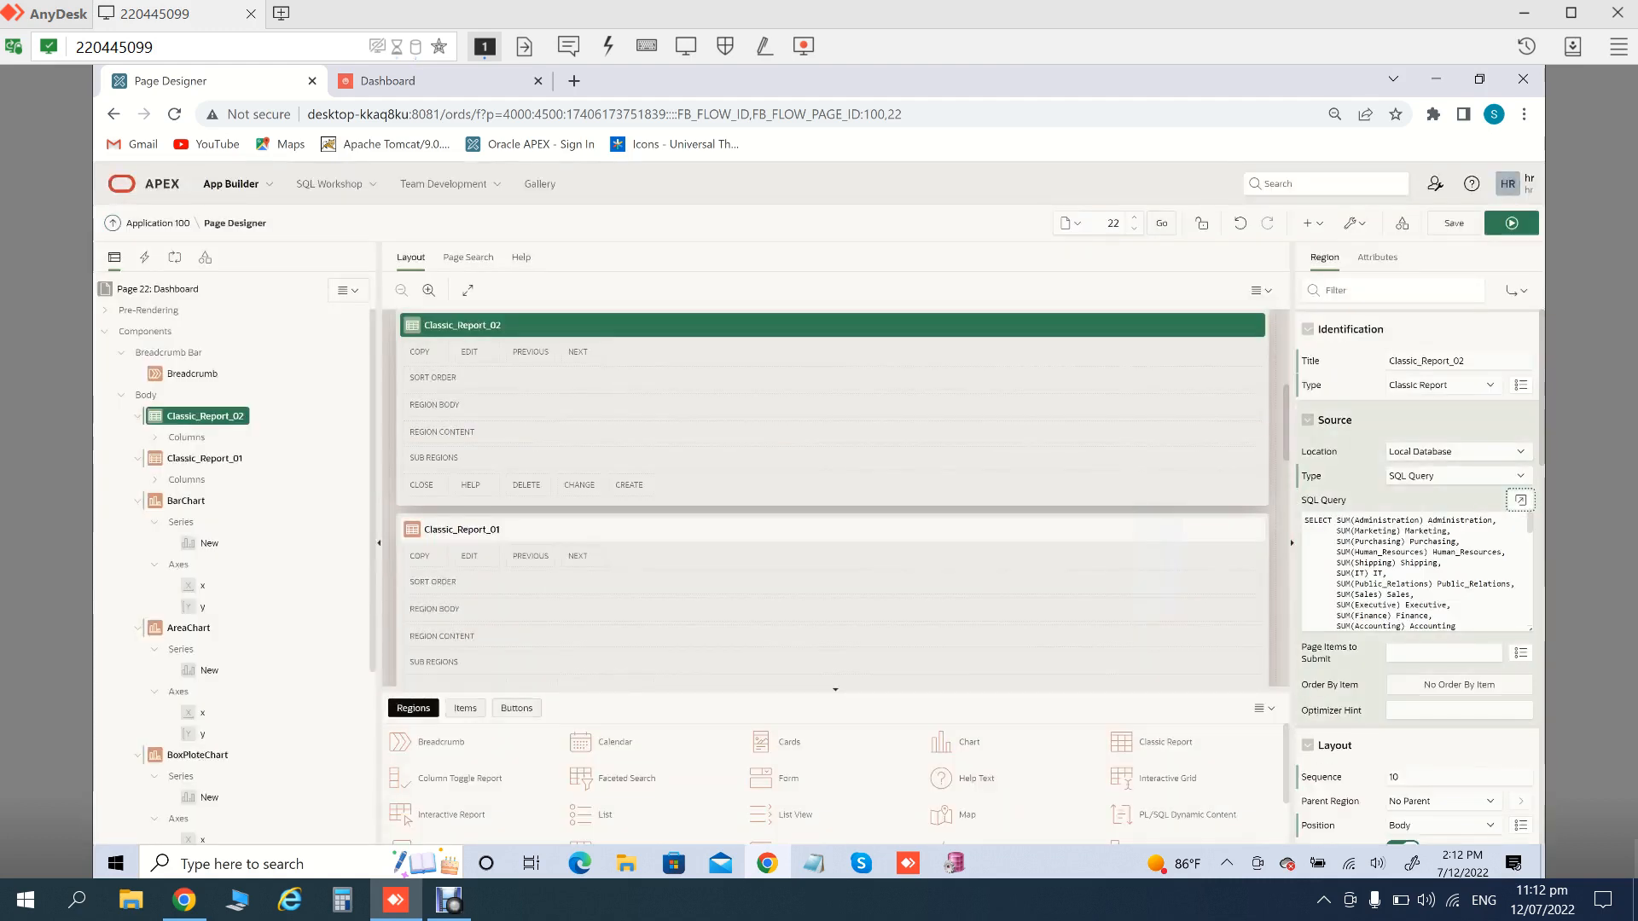
Give Classic_Report_02 the Badge List template with Apply Theme Colors on and Grid style
{"action": "left_click", "coordinate": [1377, 257]}
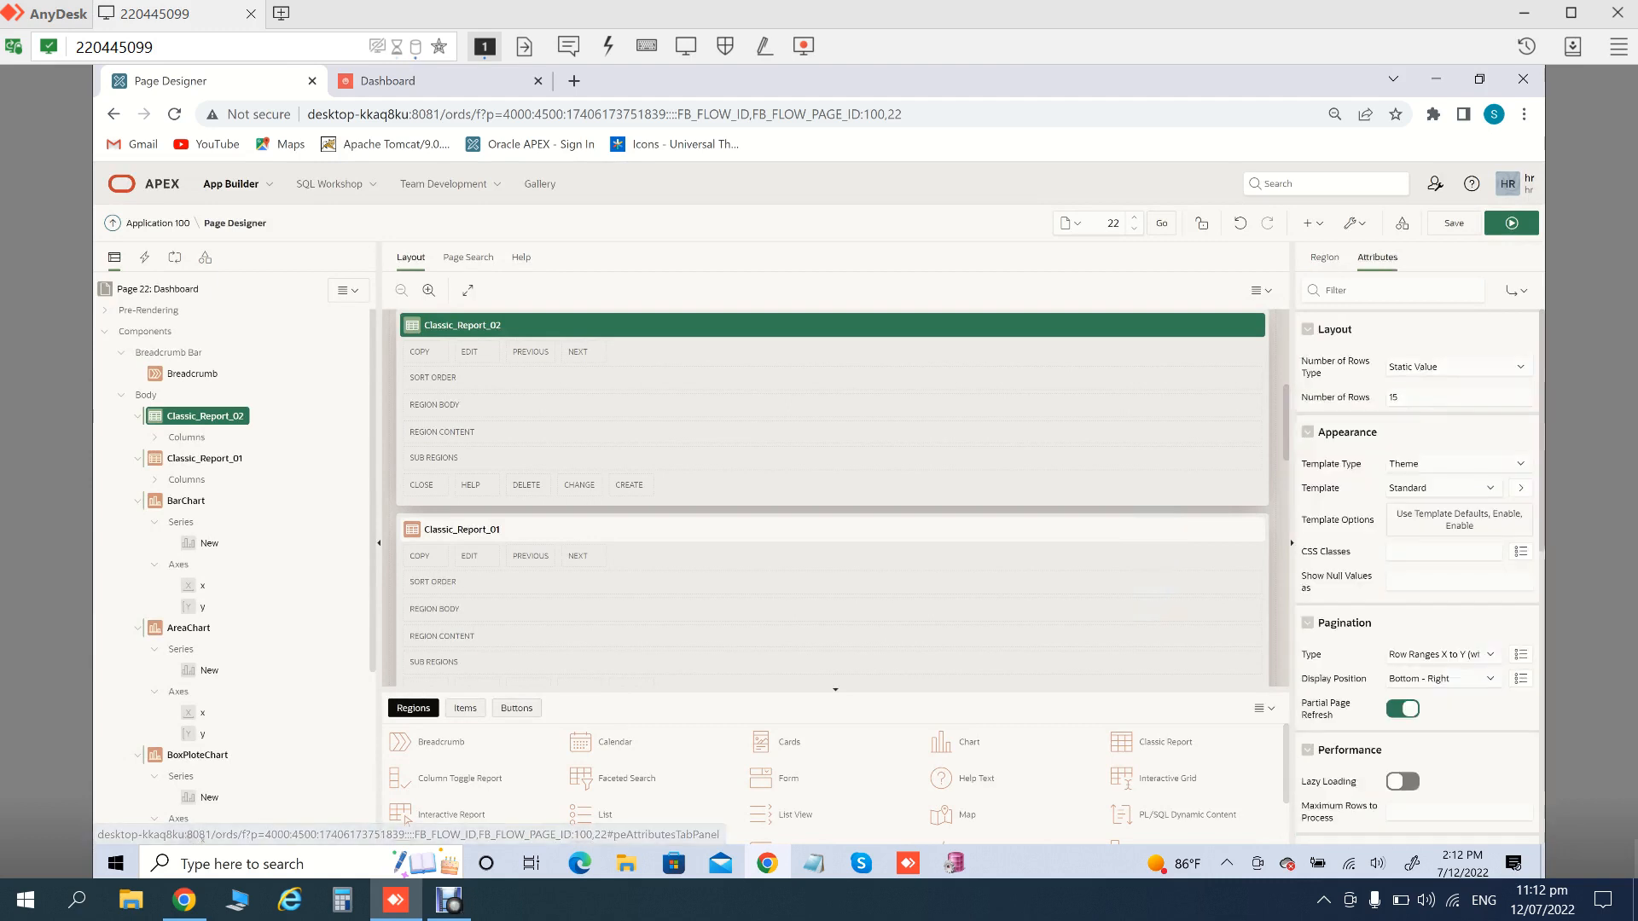
{"action": "left_click", "coordinate": [1442, 487]}
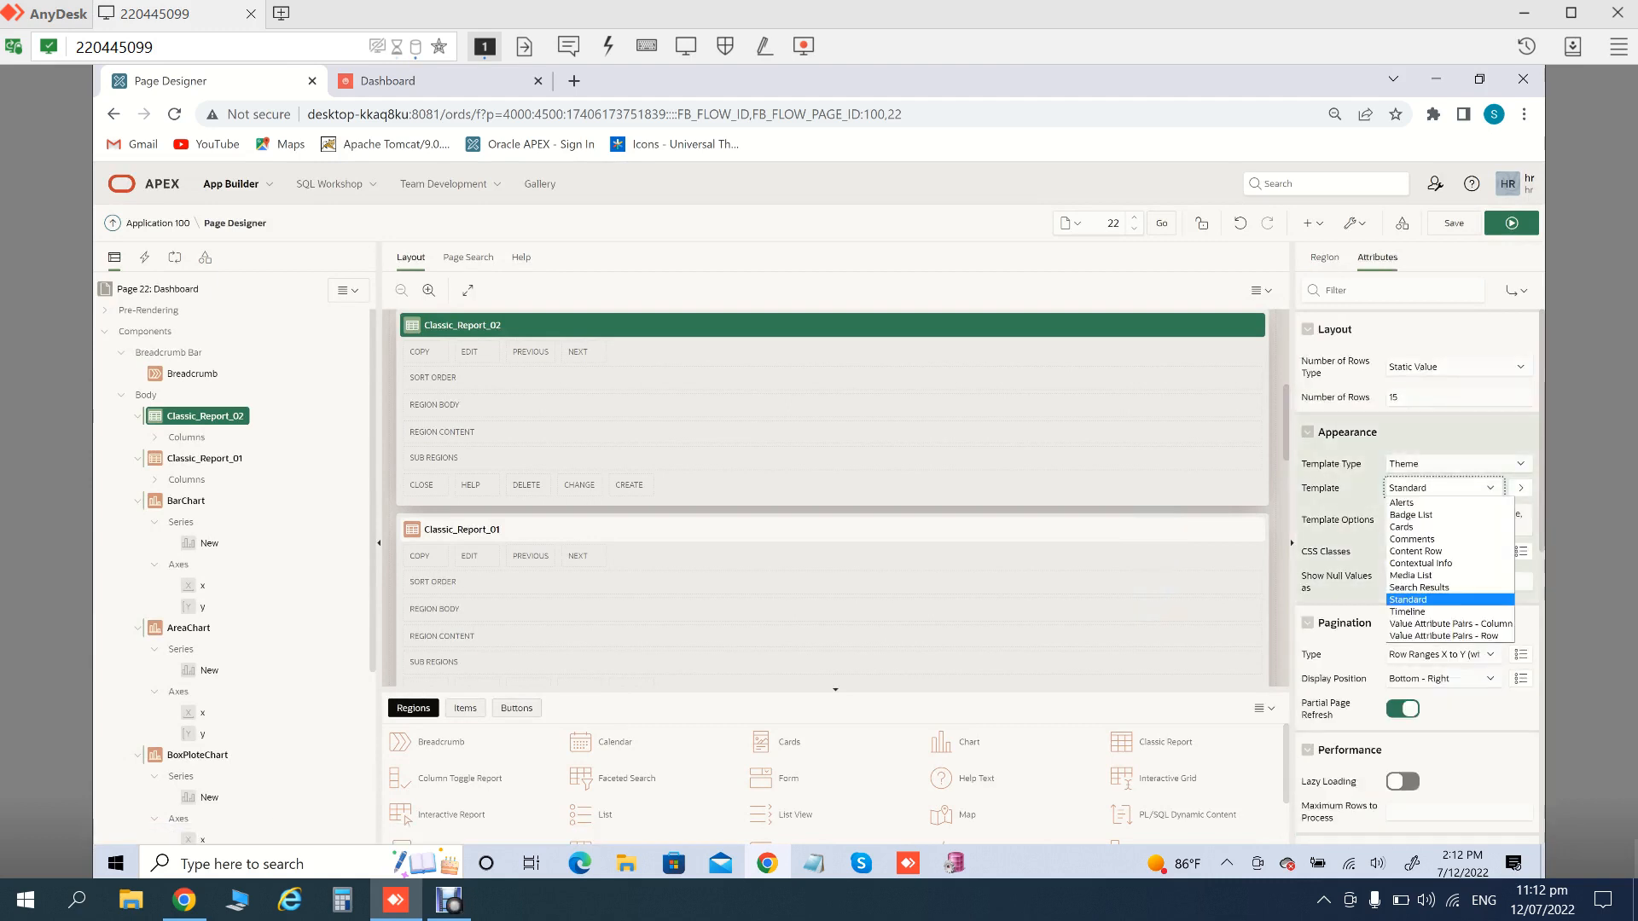
{"action": "left_click", "coordinate": [1411, 516]}
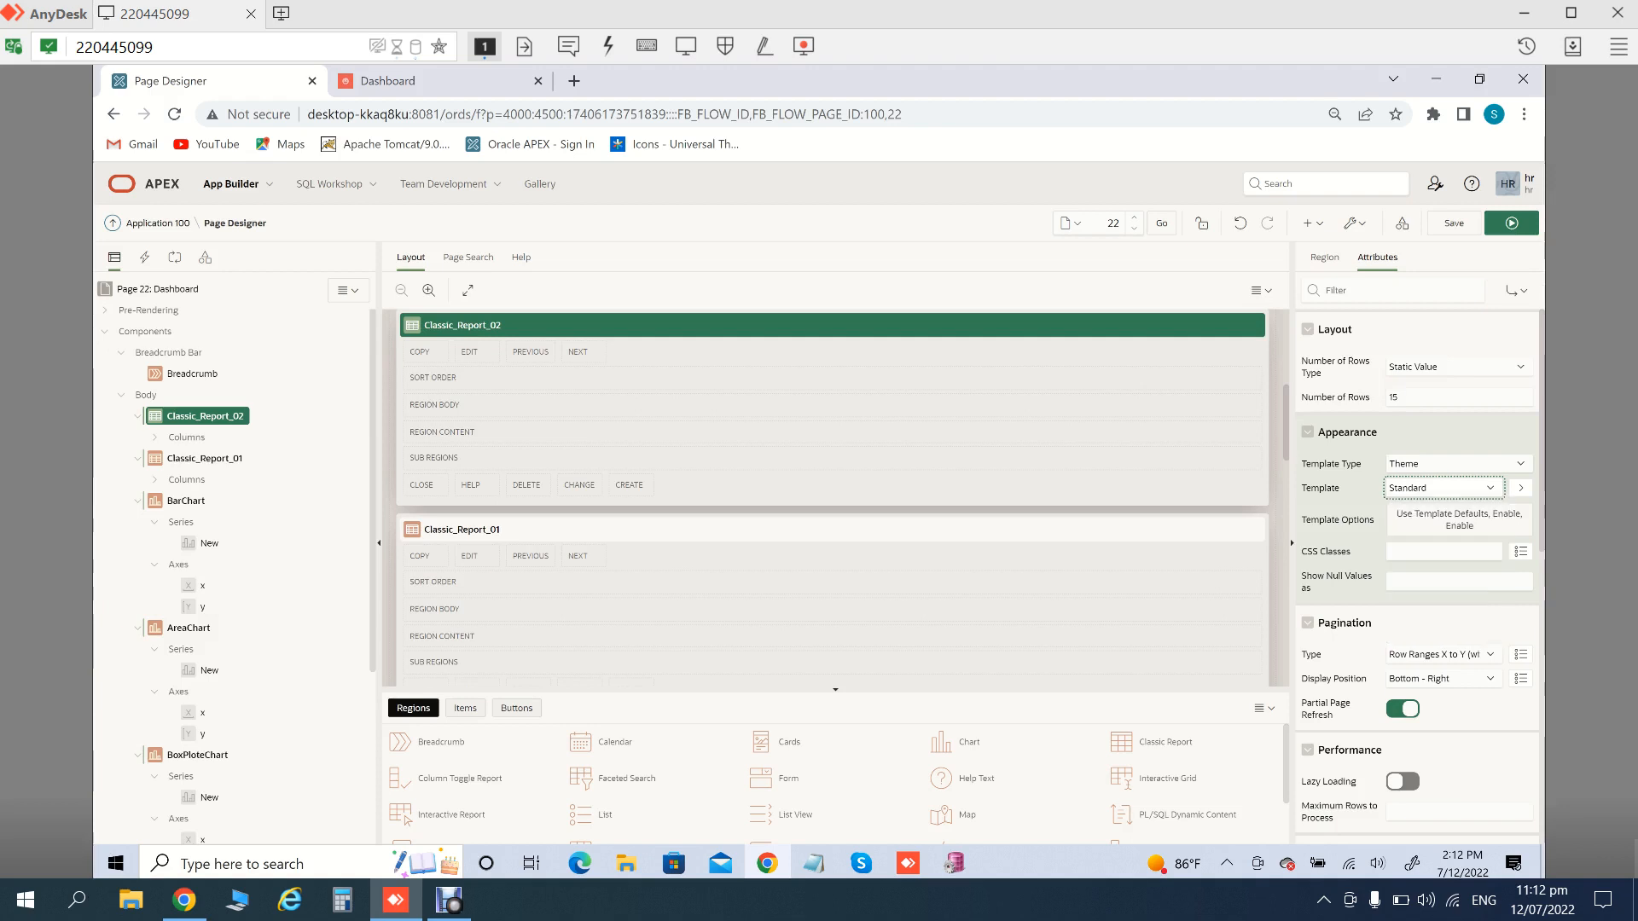
{"action": "left_click", "coordinate": [1459, 520]}
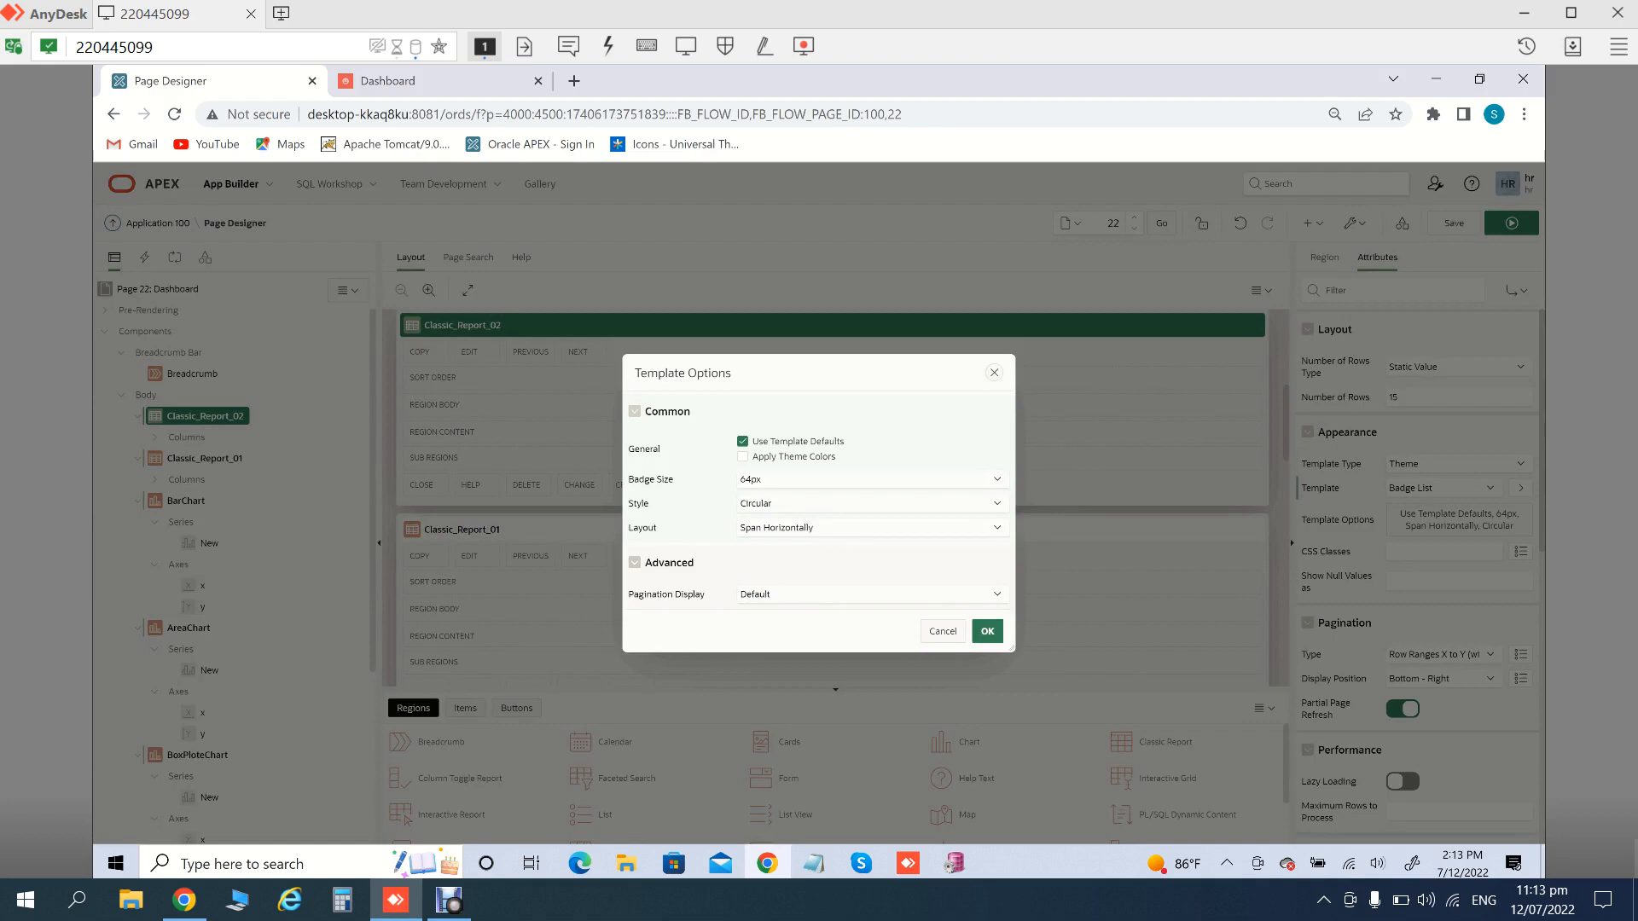
{"action": "left_click", "coordinate": [743, 457]}
{"action": "left_click", "coordinate": [873, 503]}
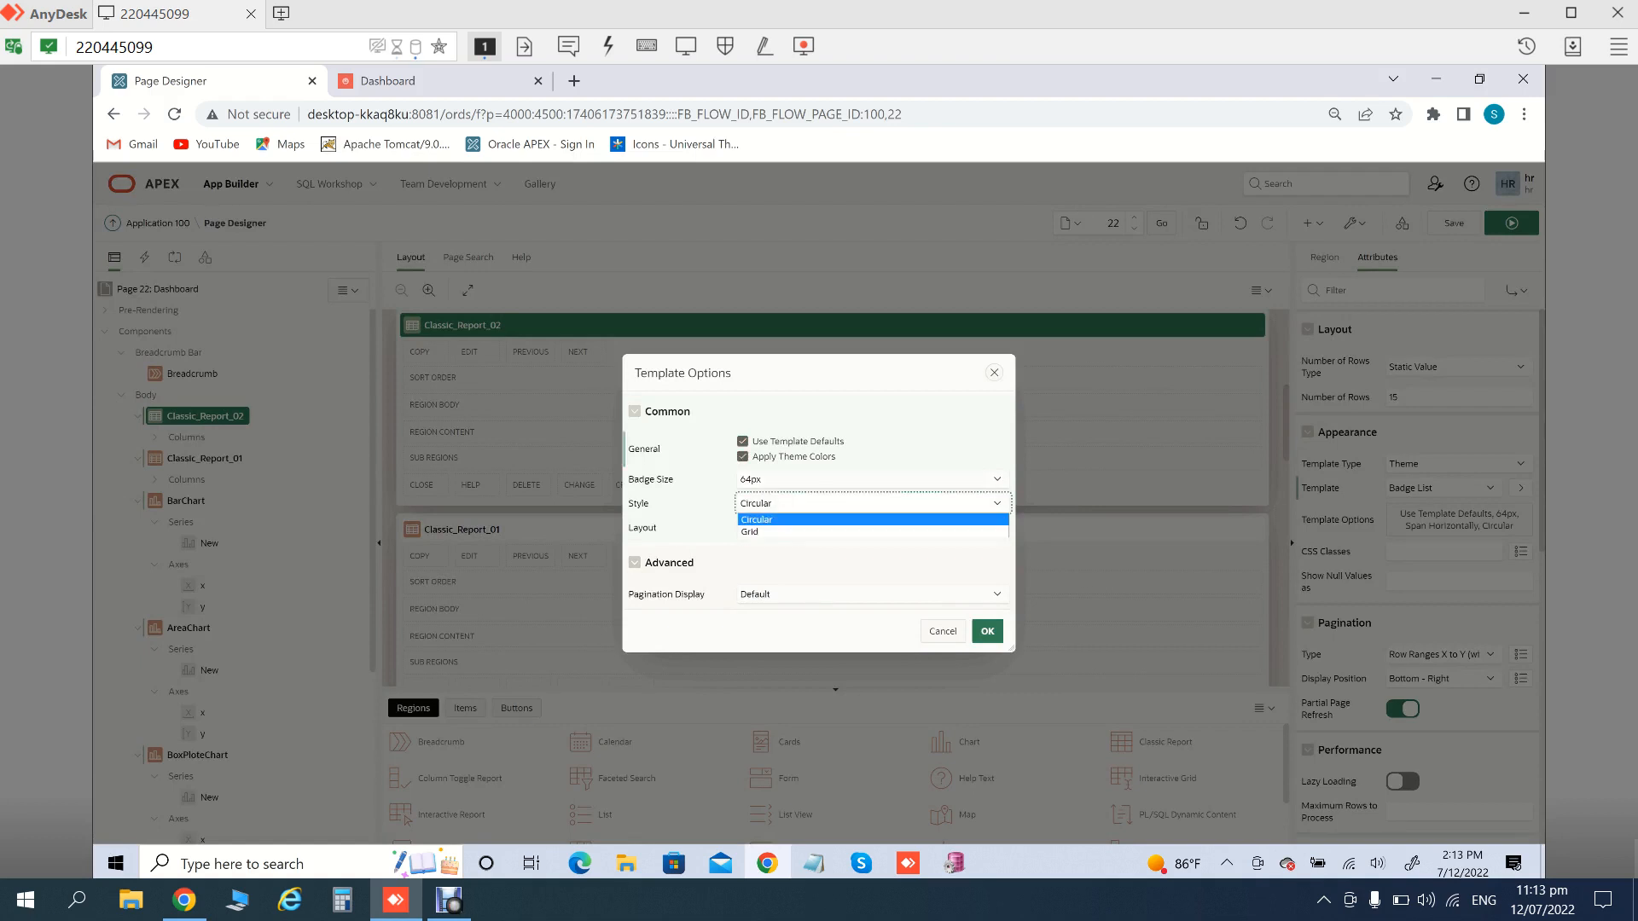
{"action": "left_click", "coordinate": [751, 533]}
{"action": "left_click", "coordinate": [987, 631]}
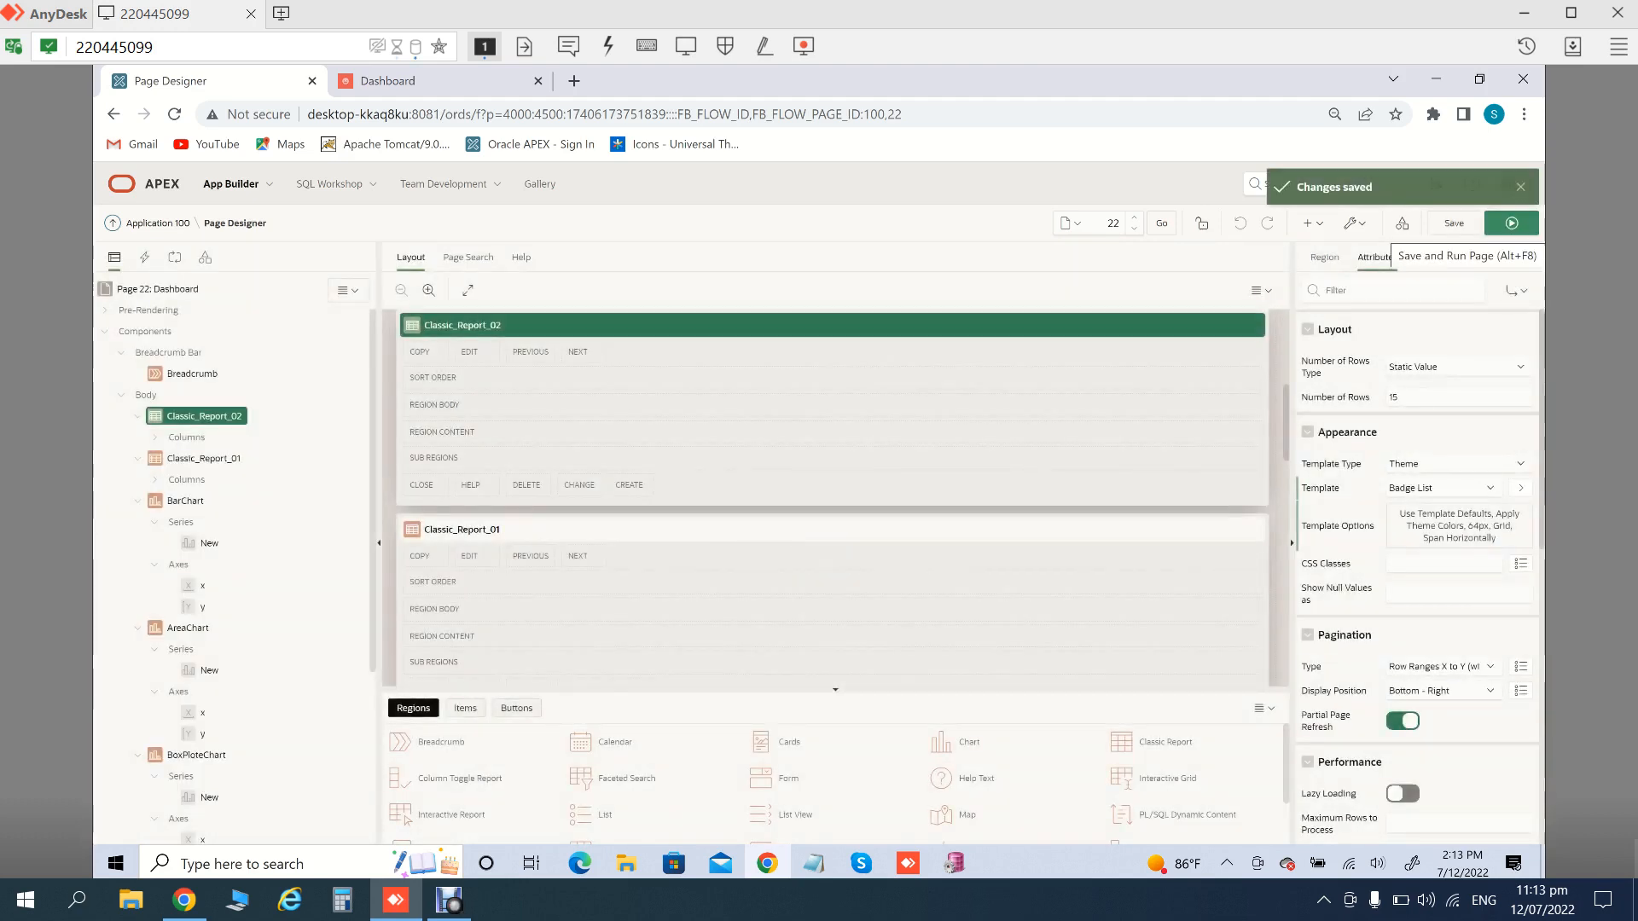
Save and run the page to view the Dashboard's salary badges, then open the user menu
{"action": "left_click", "coordinate": [1511, 222]}
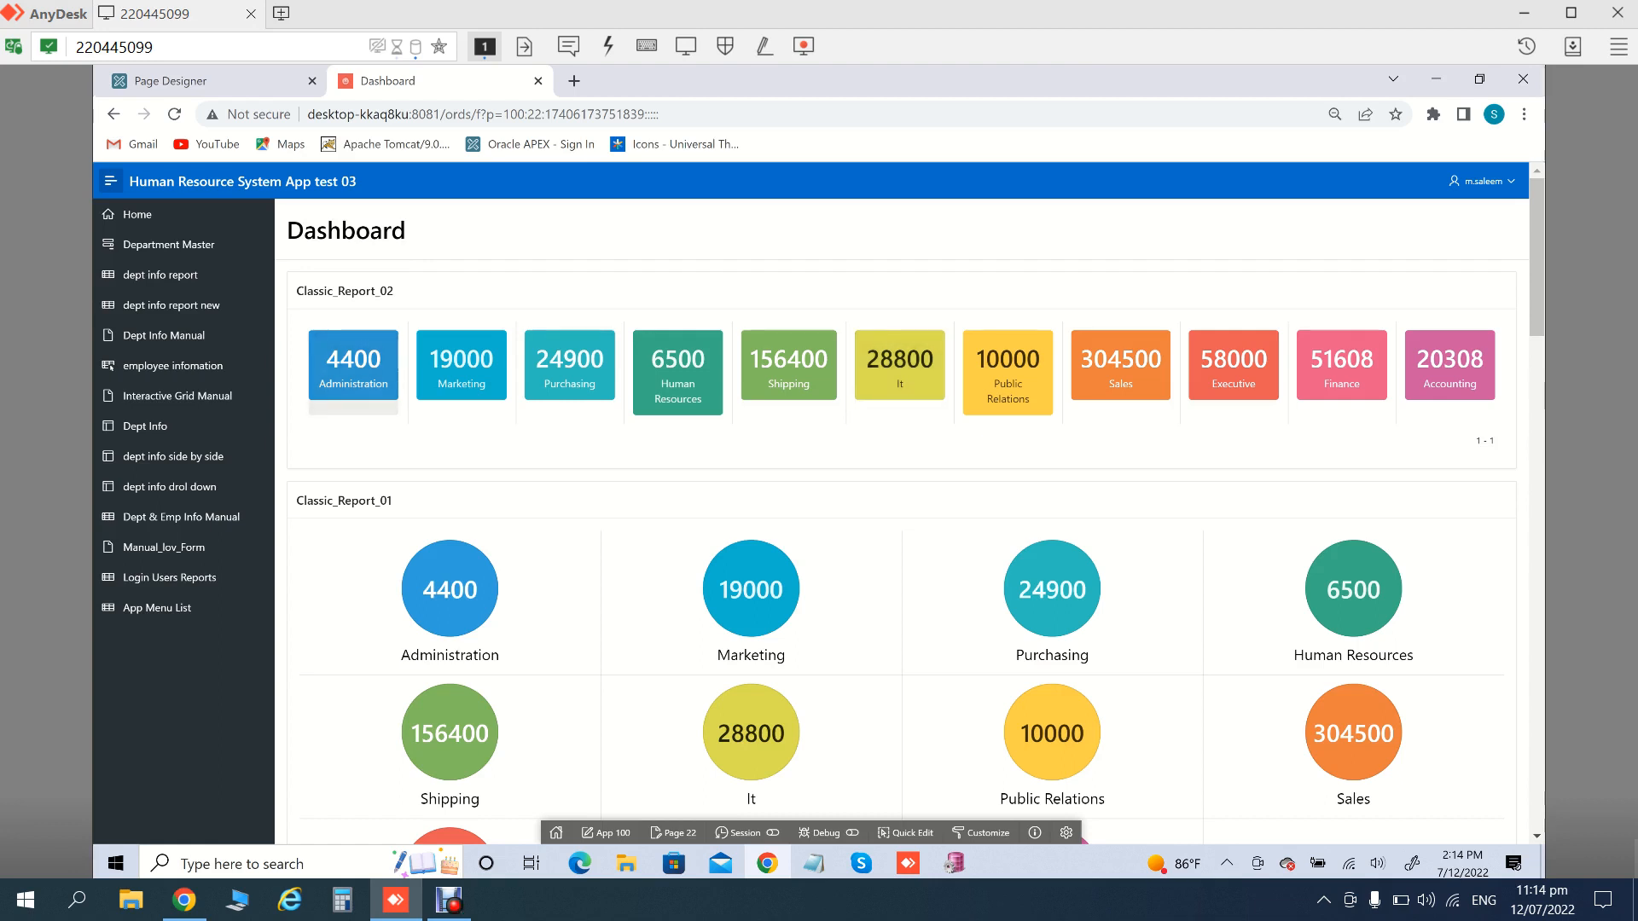
{"action": "left_click", "coordinate": [1483, 181]}
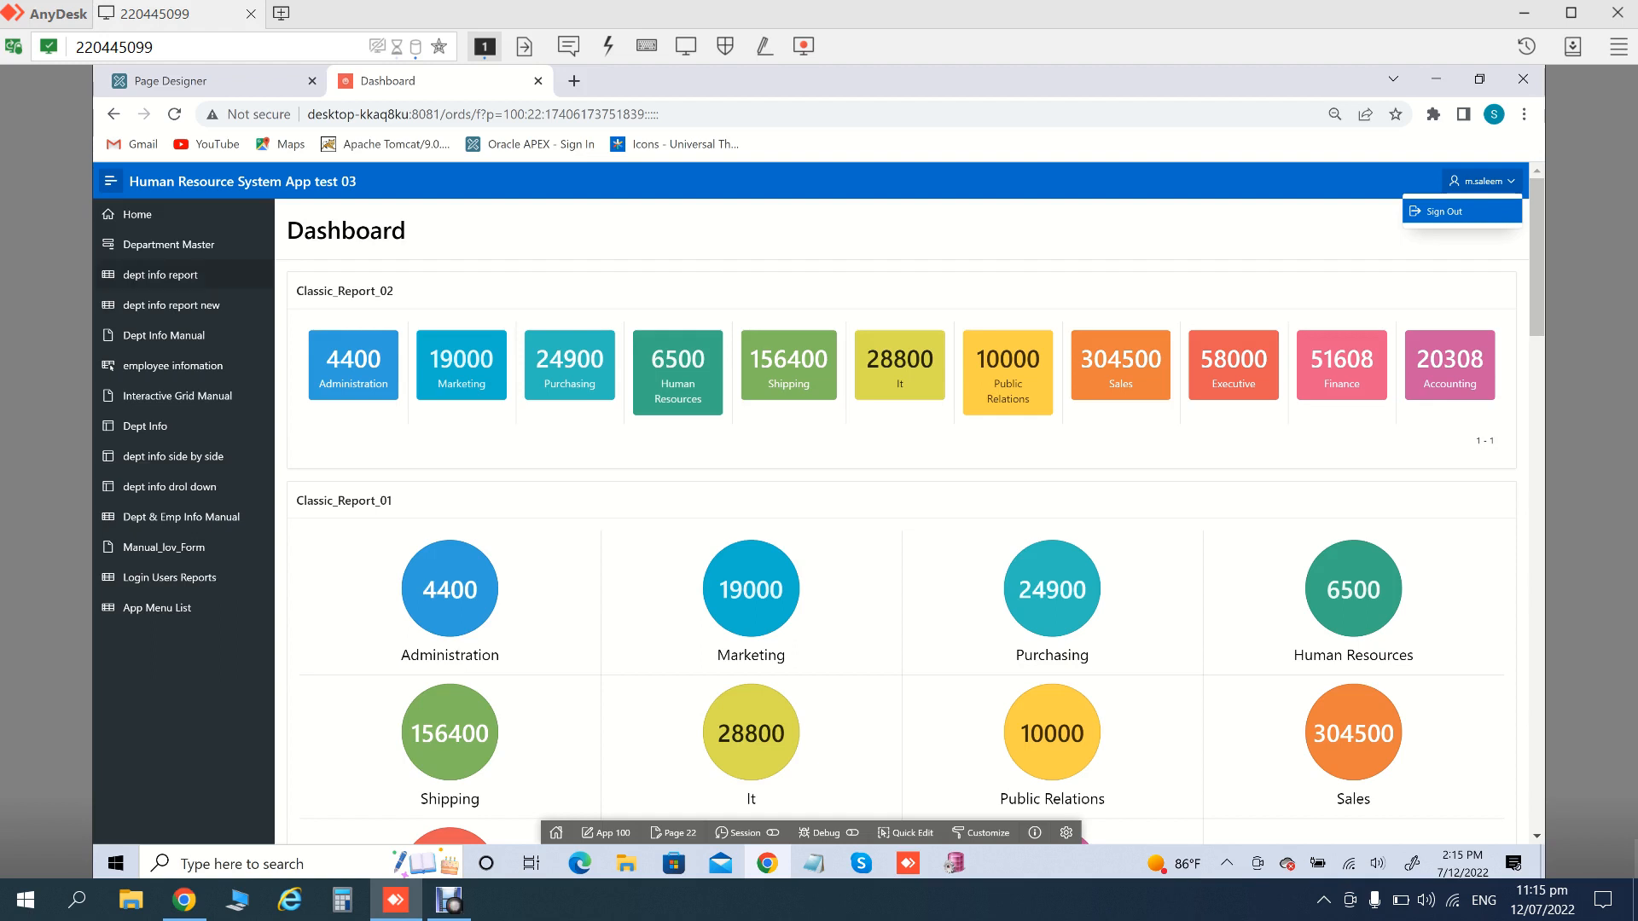
Open the Department Master page, then switch between the Page Designer and running app tabs
{"action": "left_click", "coordinate": [169, 245]}
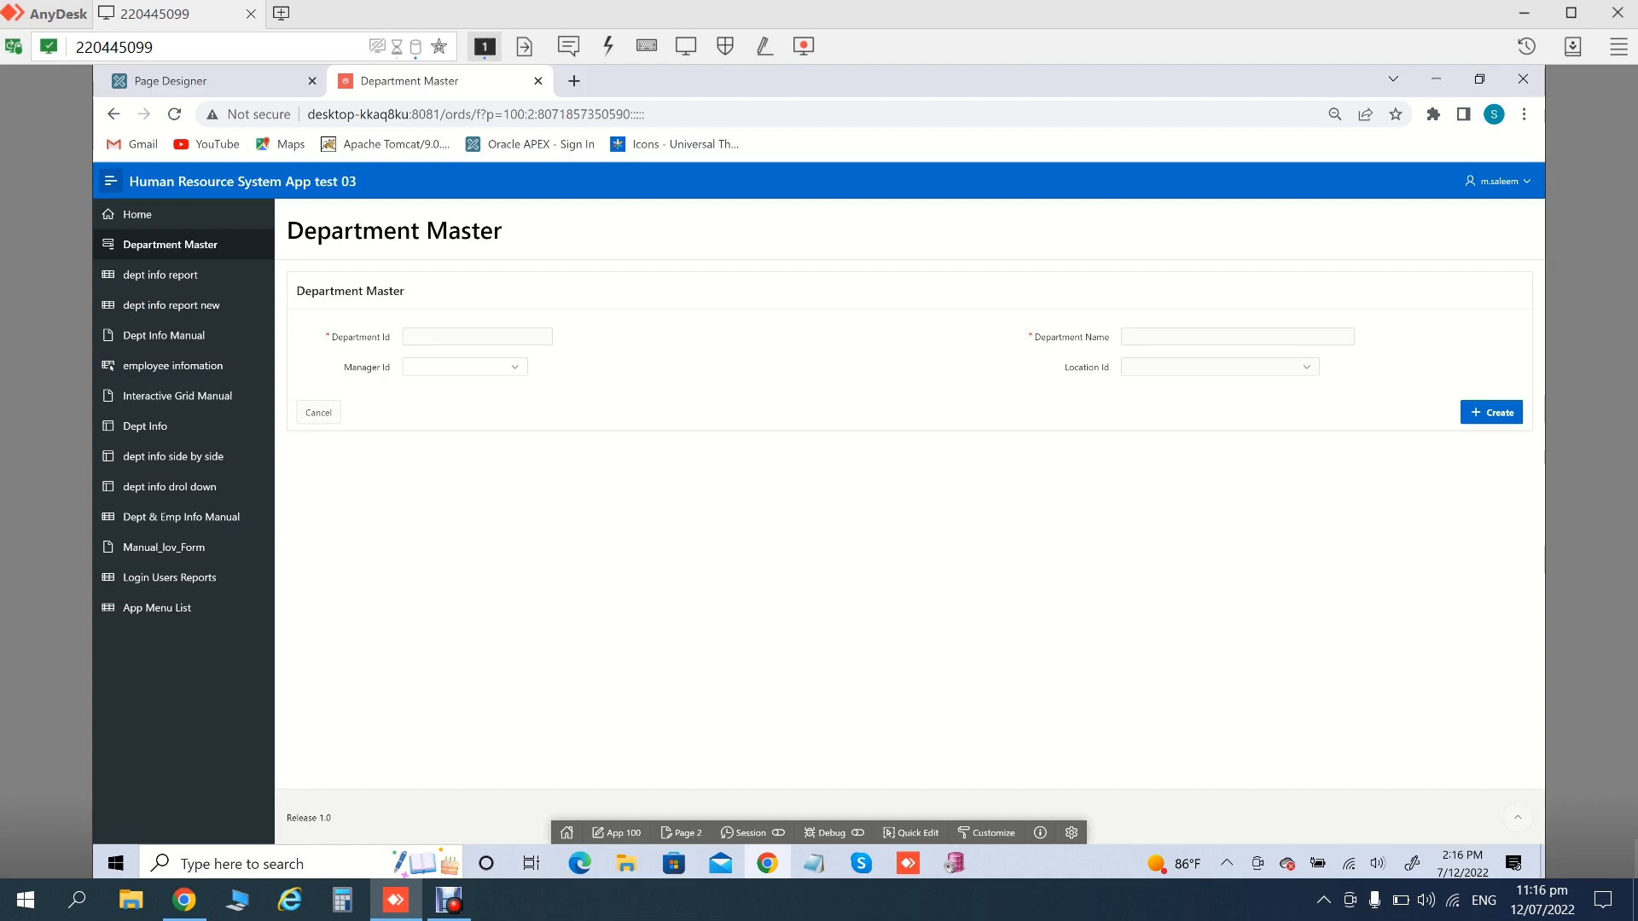
{"action": "left_click", "coordinate": [179, 81]}
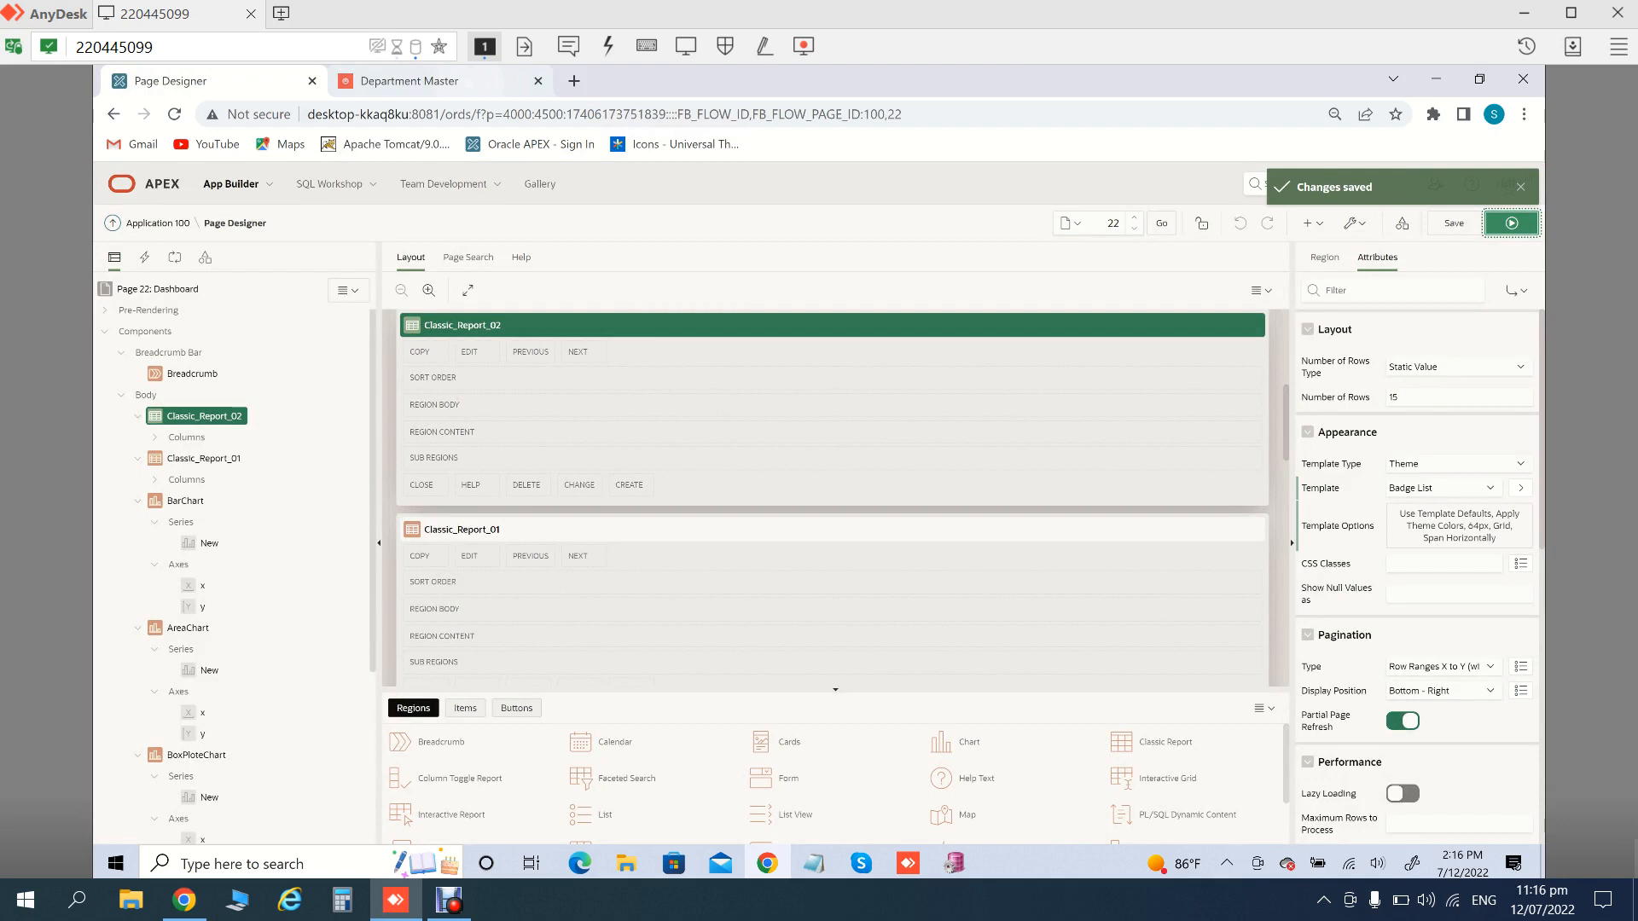
{"action": "left_click", "coordinate": [483, 81]}
Sign out of the Human Resource System app and close its login tab
{"action": "left_click", "coordinate": [1497, 181]}
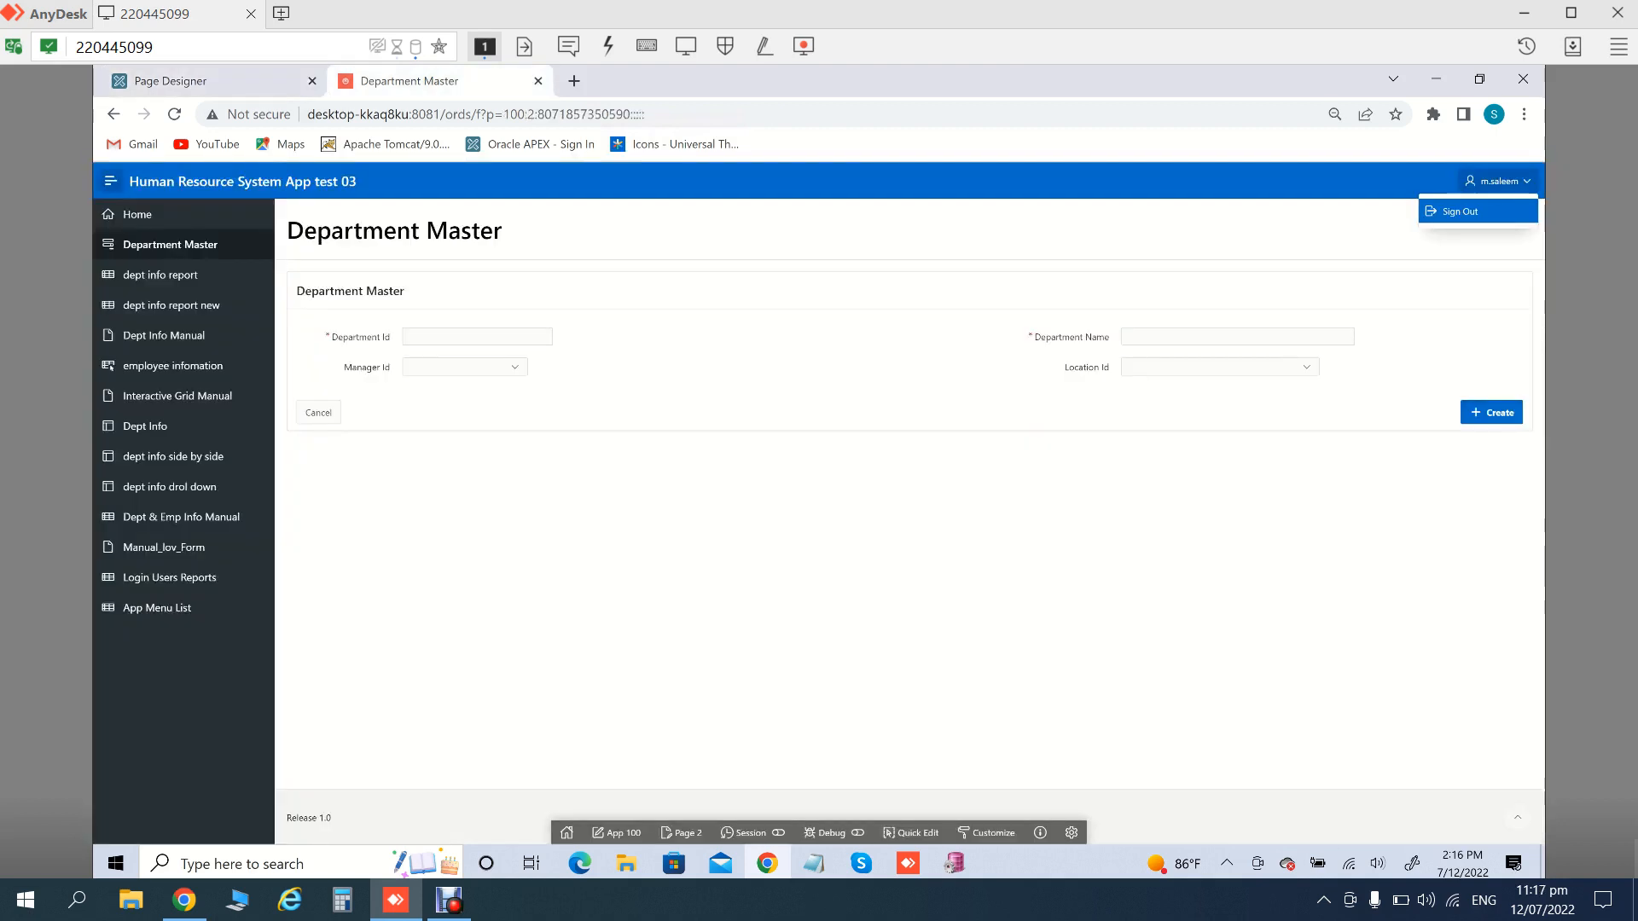
{"action": "left_click", "coordinate": [1460, 212]}
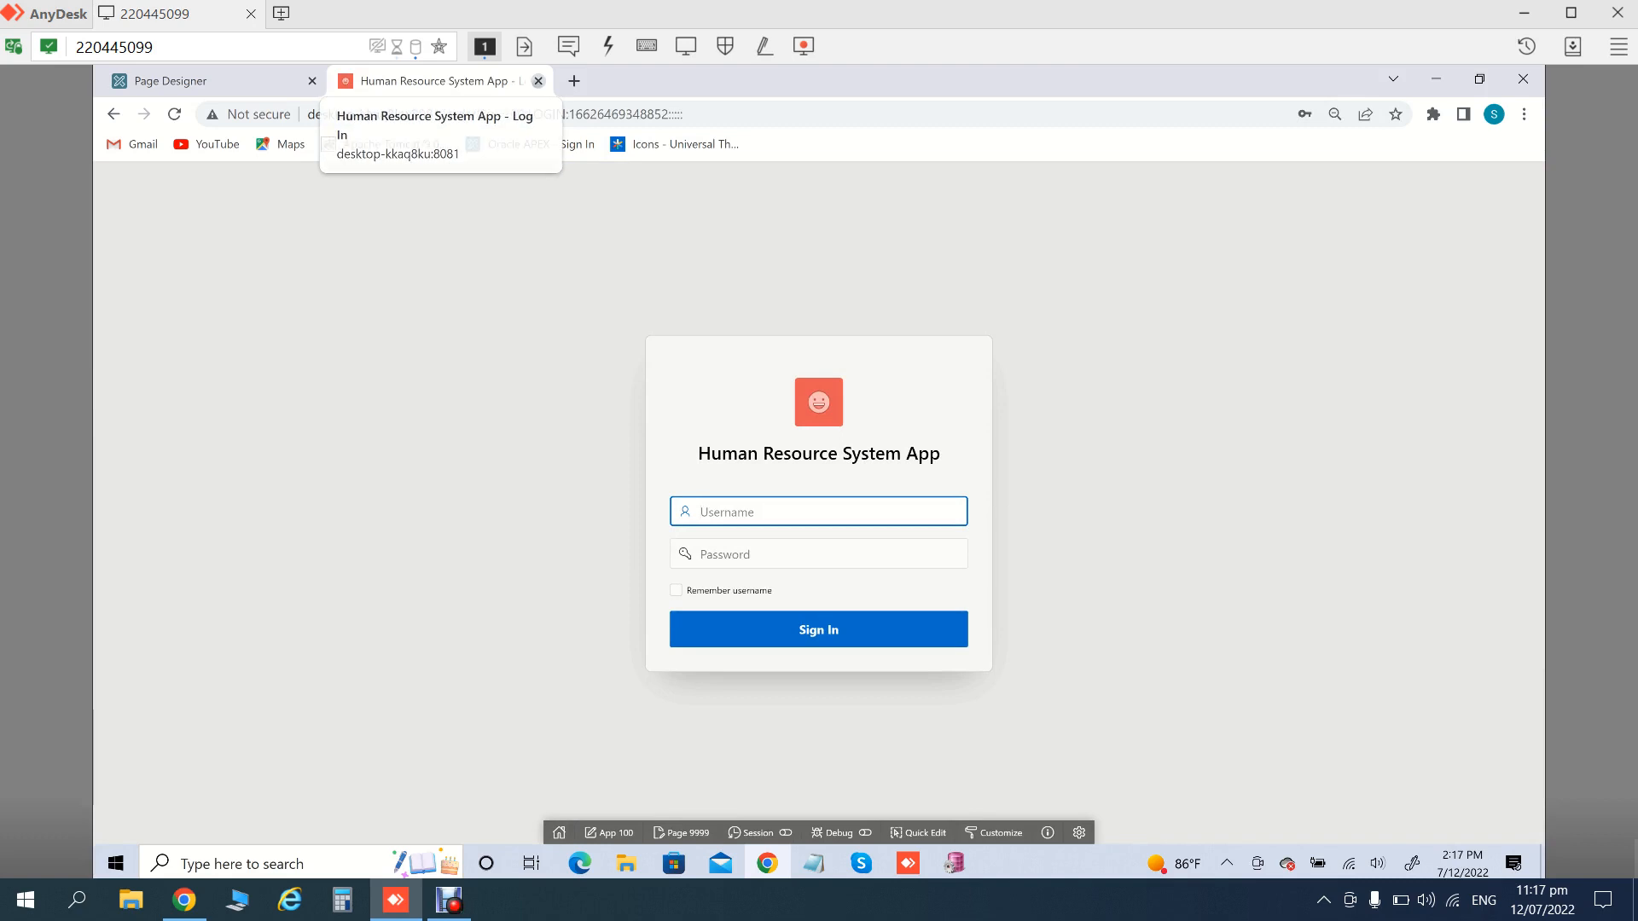
{"action": "left_click", "coordinate": [538, 81]}
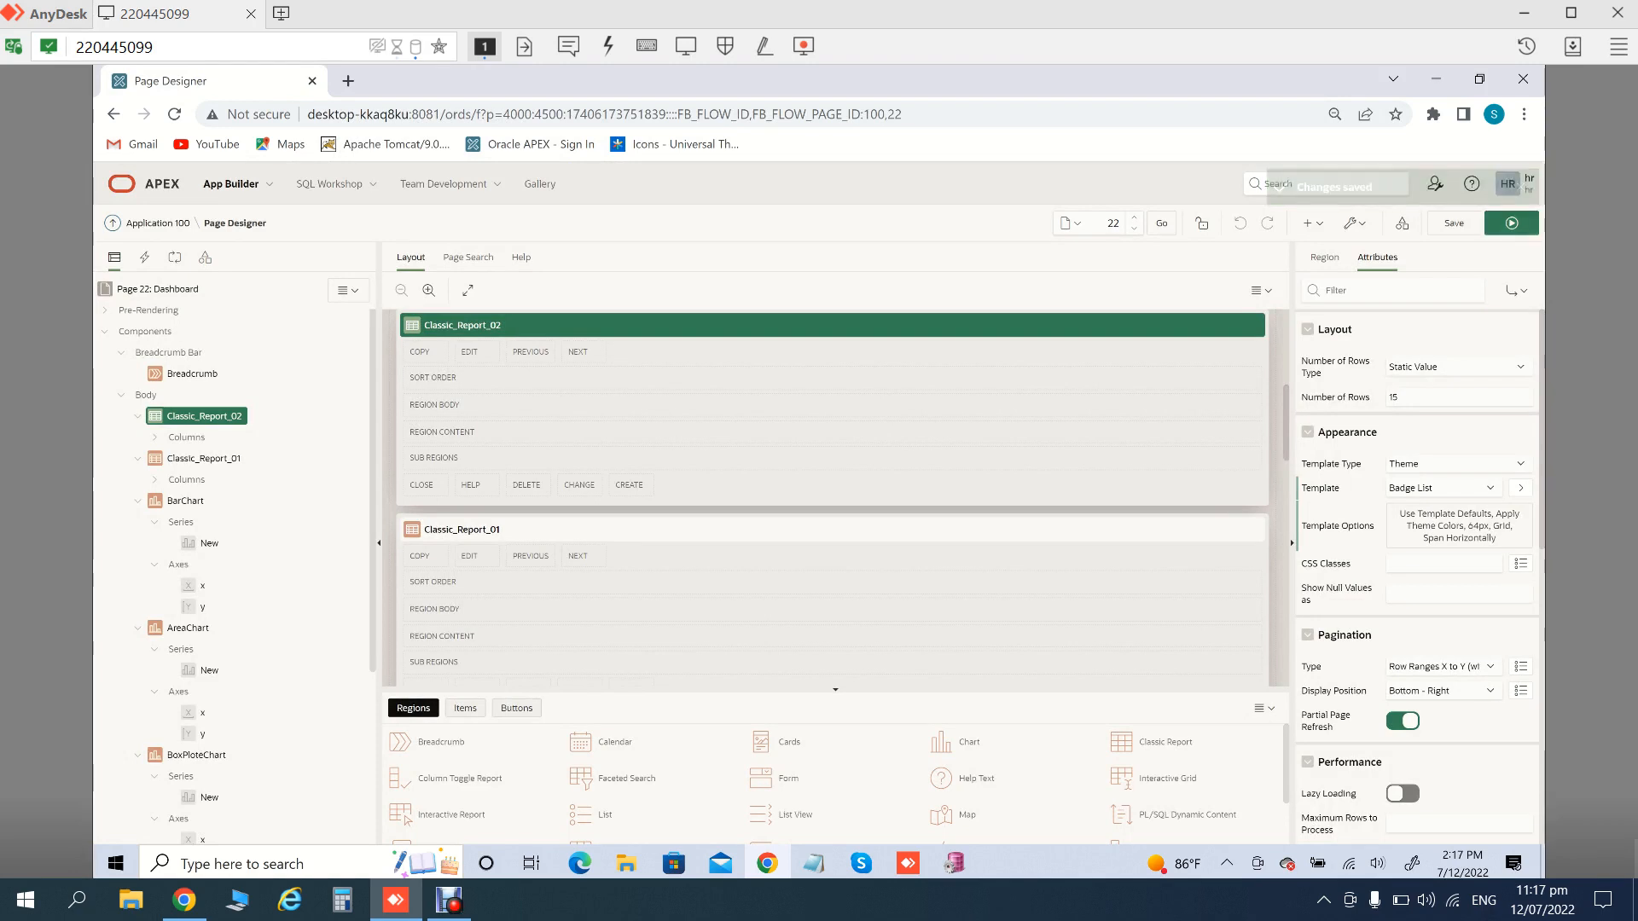
Sign out of the APEX workspace through the user account menu
{"action": "left_click", "coordinate": [1507, 183]}
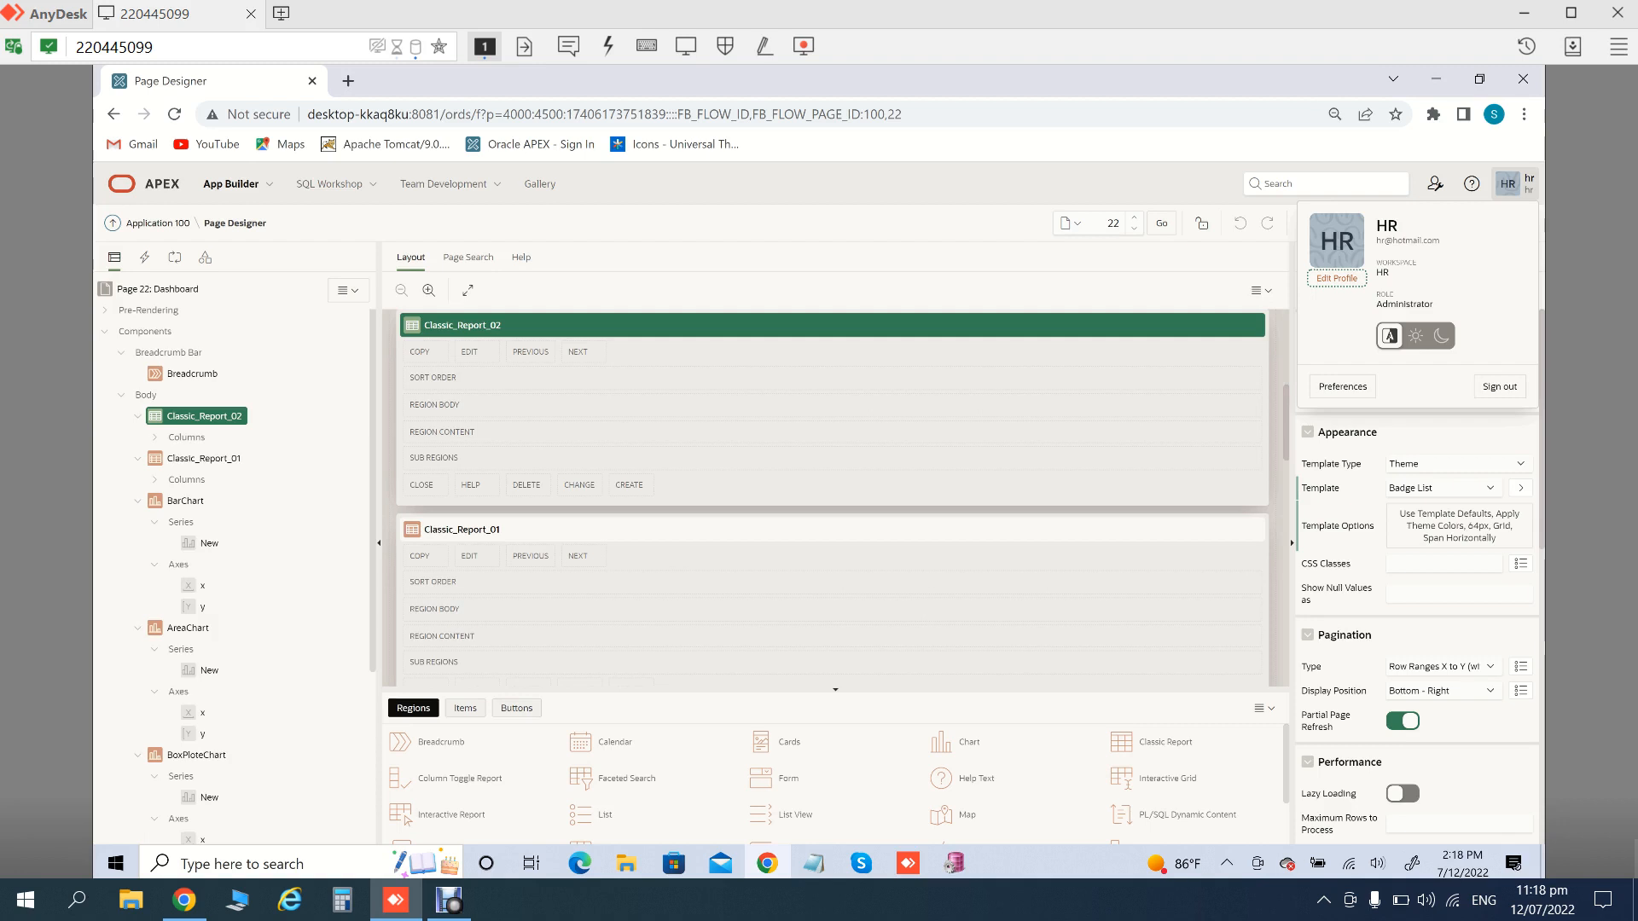
{"action": "key", "text": "Tab"}
{"action": "key", "text": "Tab"}
{"action": "key", "text": "Tab"}
{"action": "key", "text": "Return"}
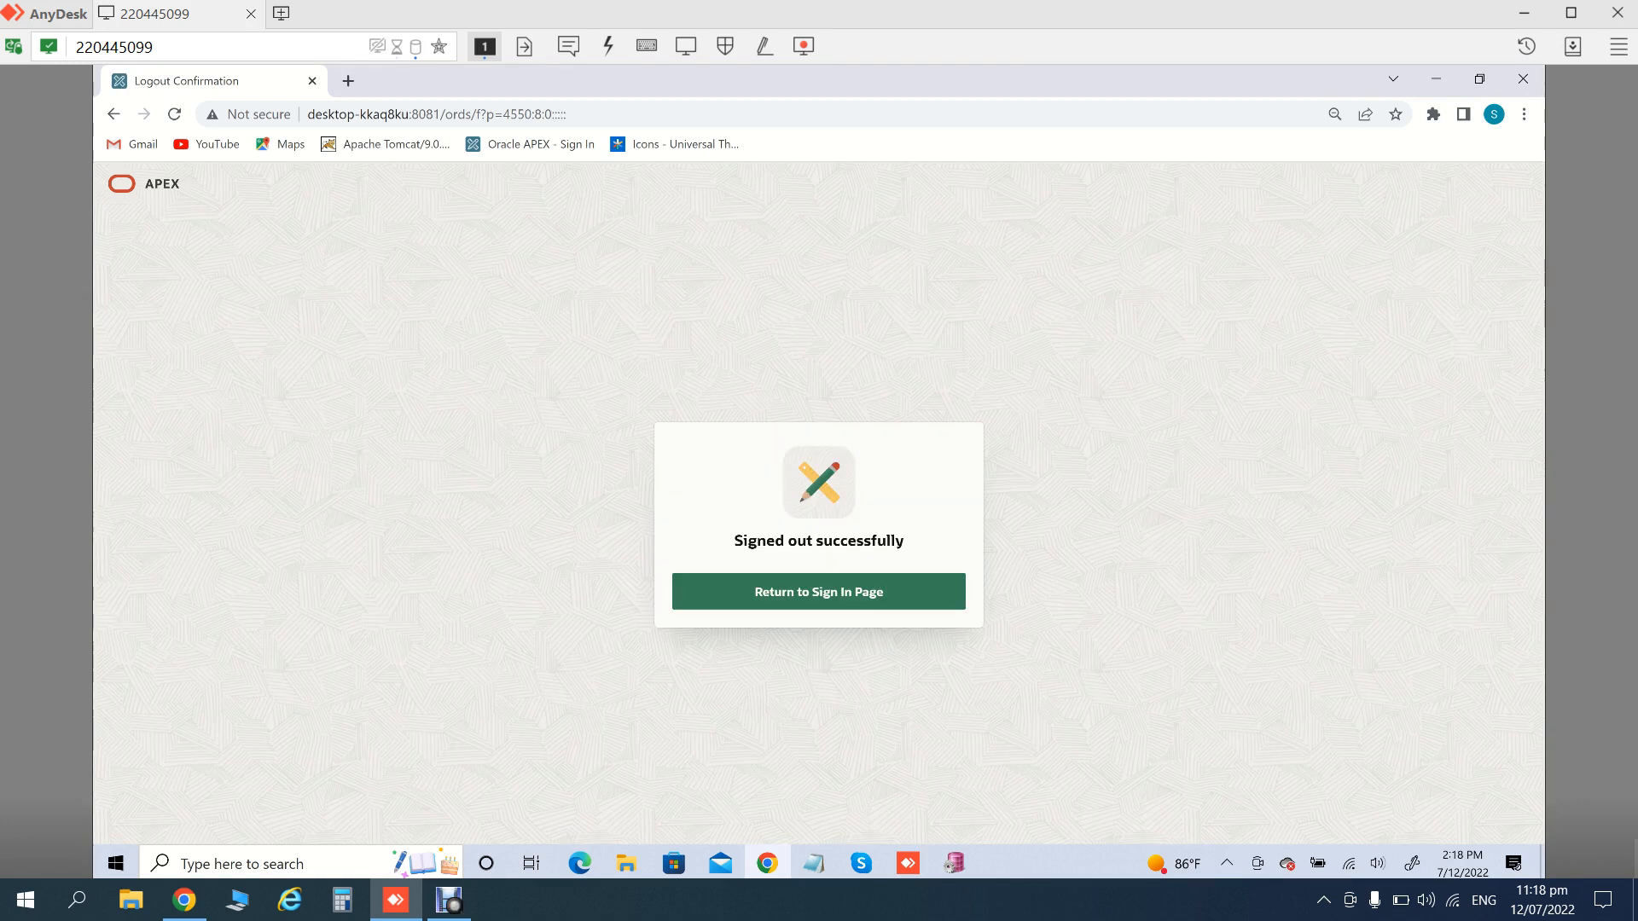
Sign in to the internal workspace using the saved administrator login
{"action": "left_click", "coordinate": [819, 591]}
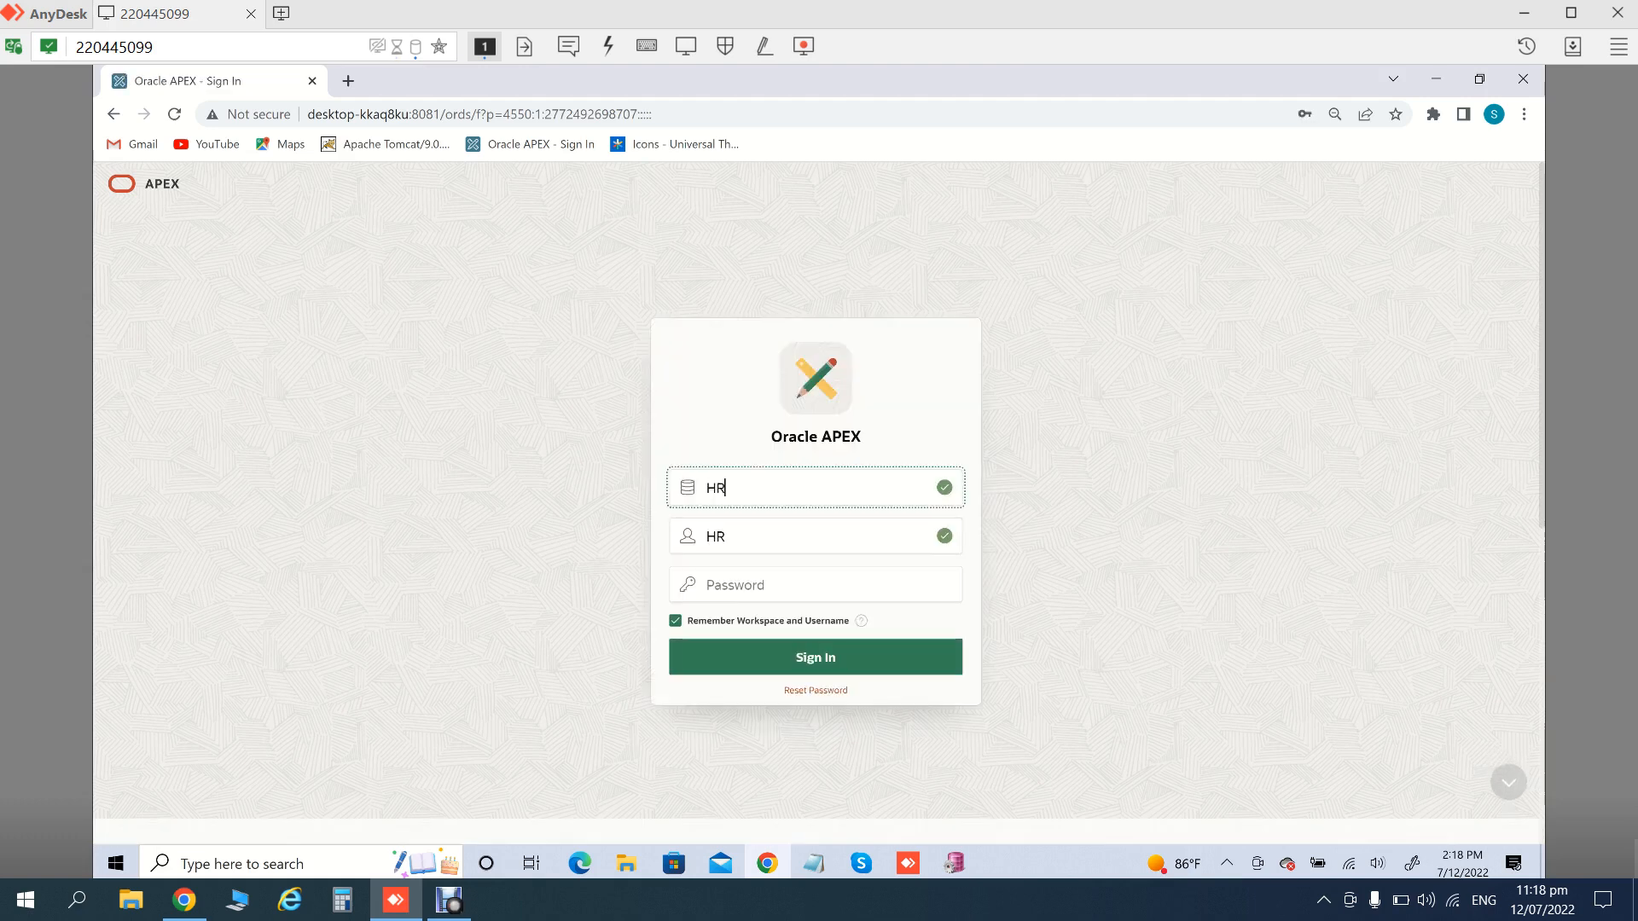
{"action": "key", "text": "ctrl+a"}
{"action": "type", "text": "internal"}
{"action": "key", "text": "Tab"}
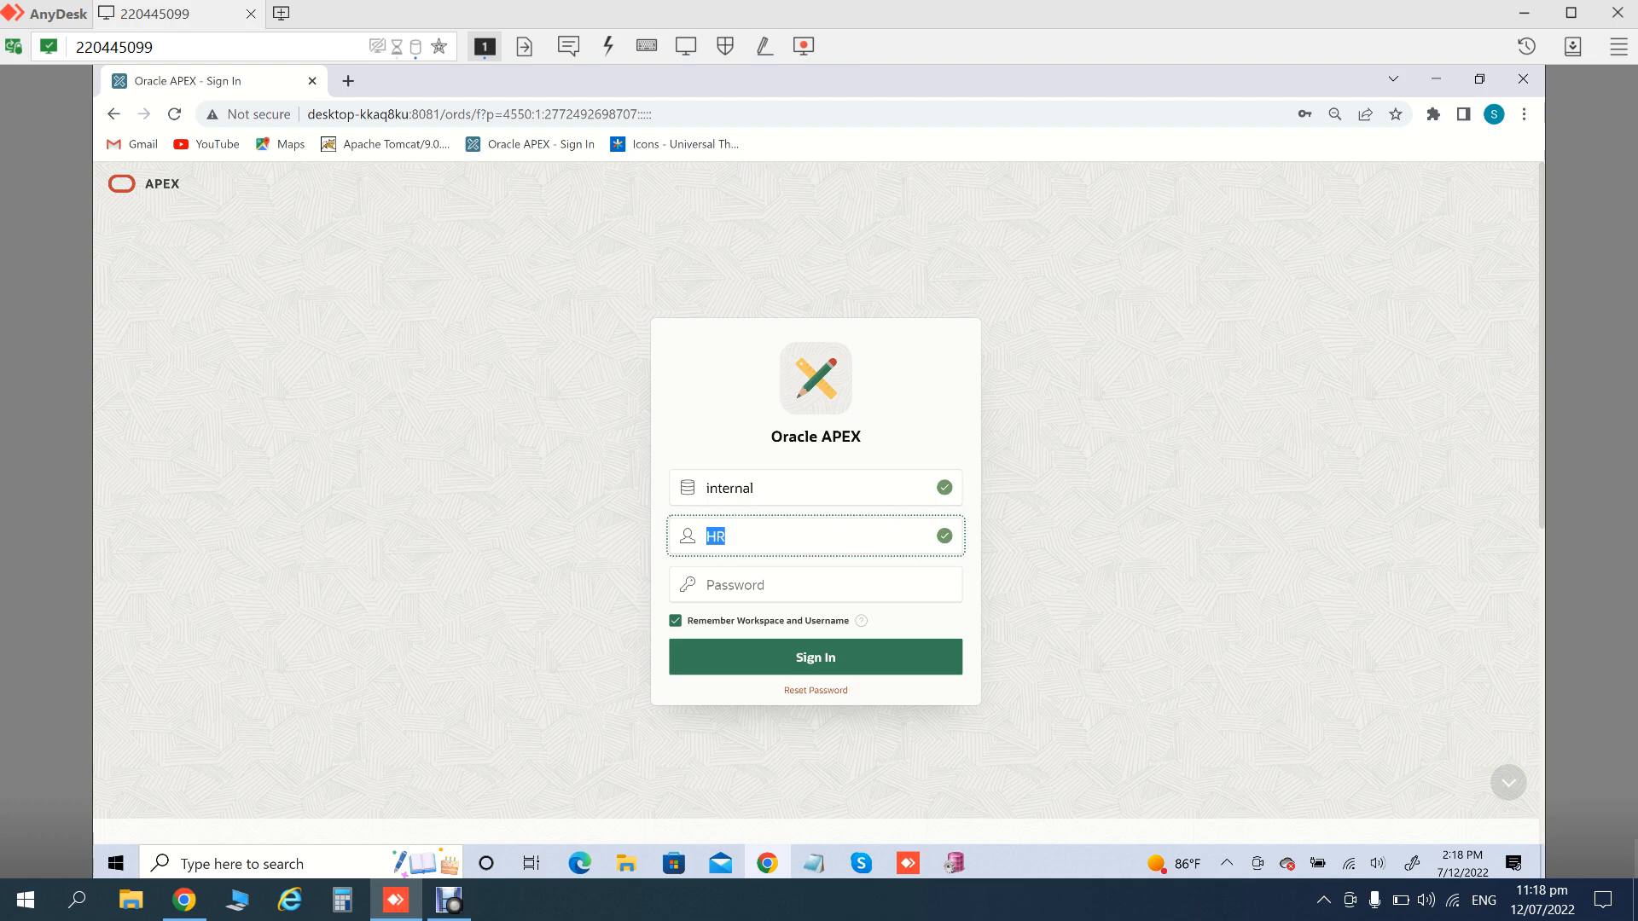
{"action": "type", "text": "a"}
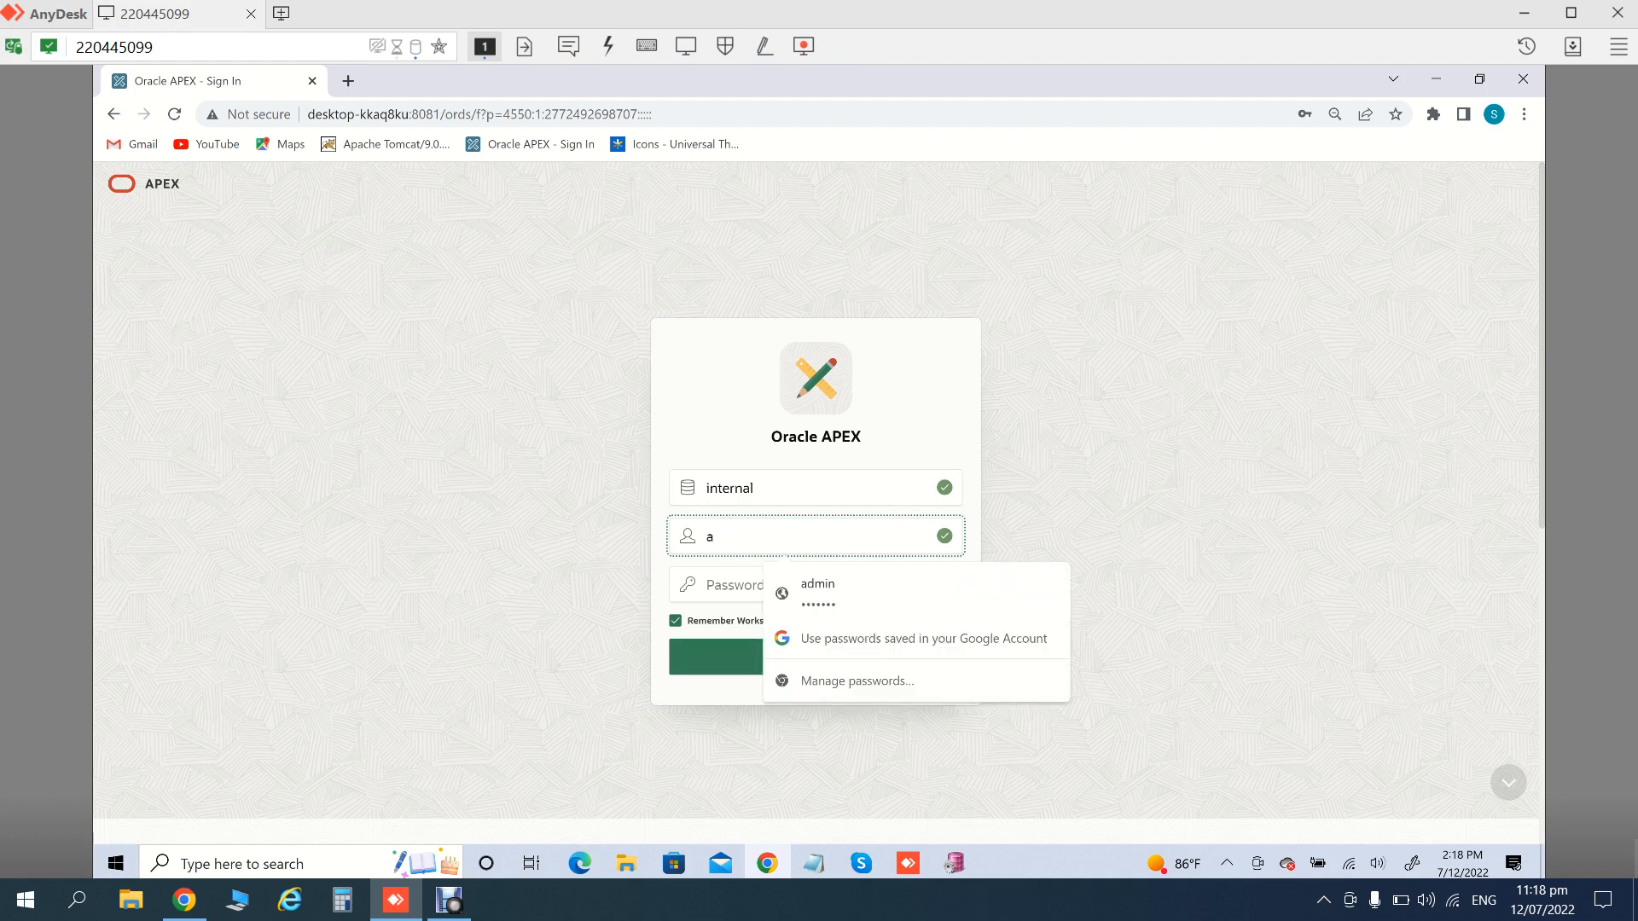
{"action": "key", "text": "Down"}
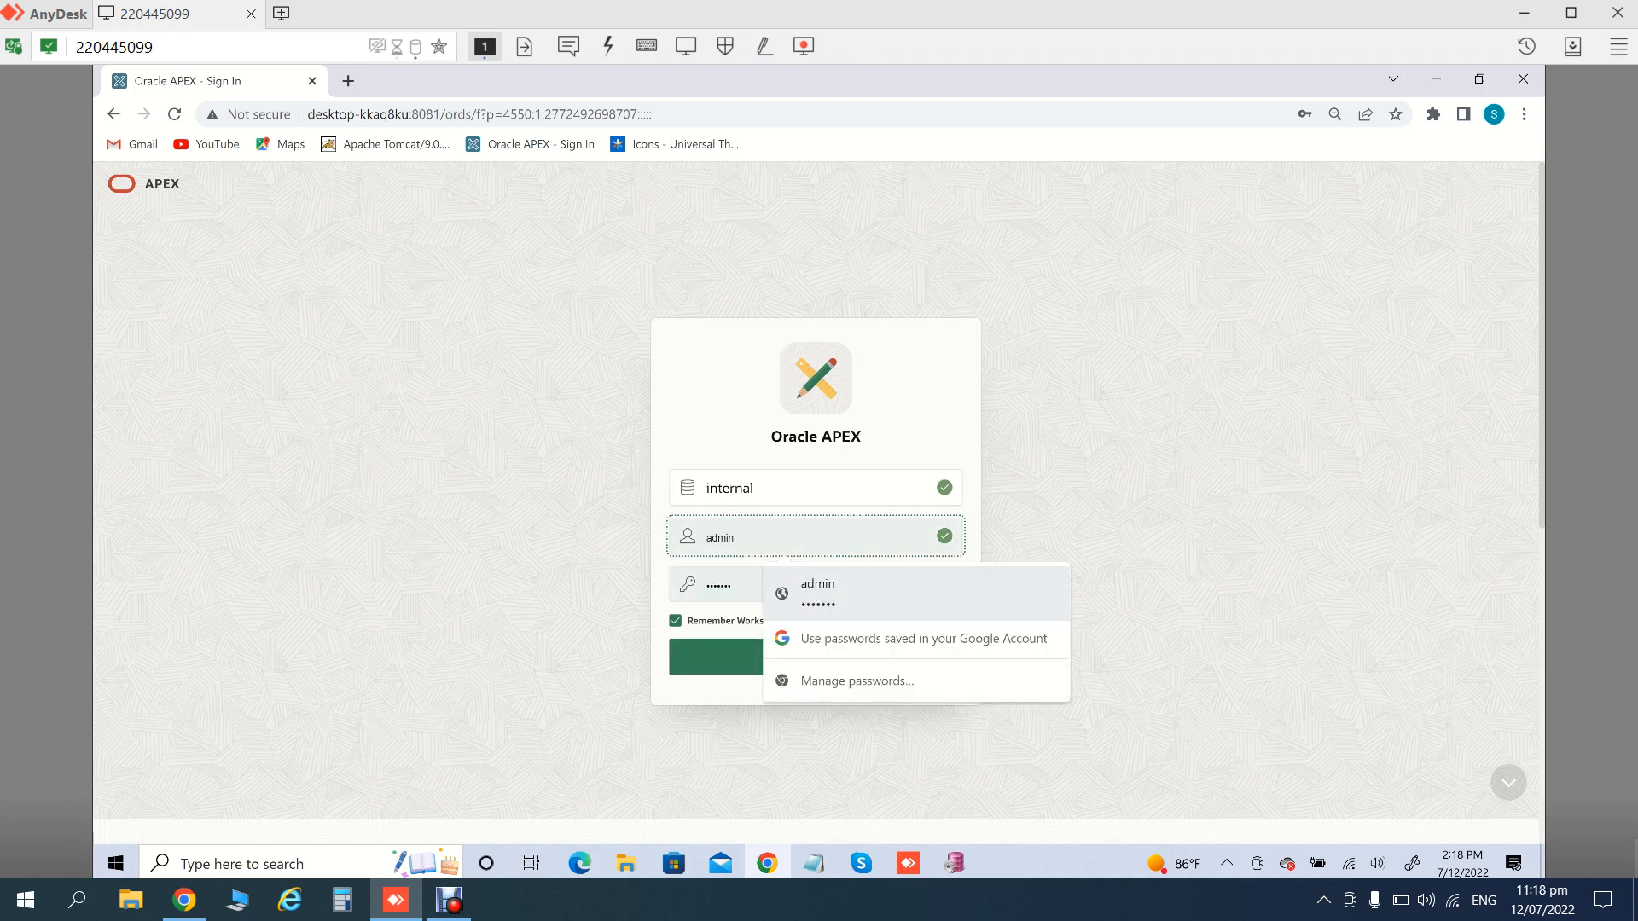
{"action": "key", "text": "Return"}
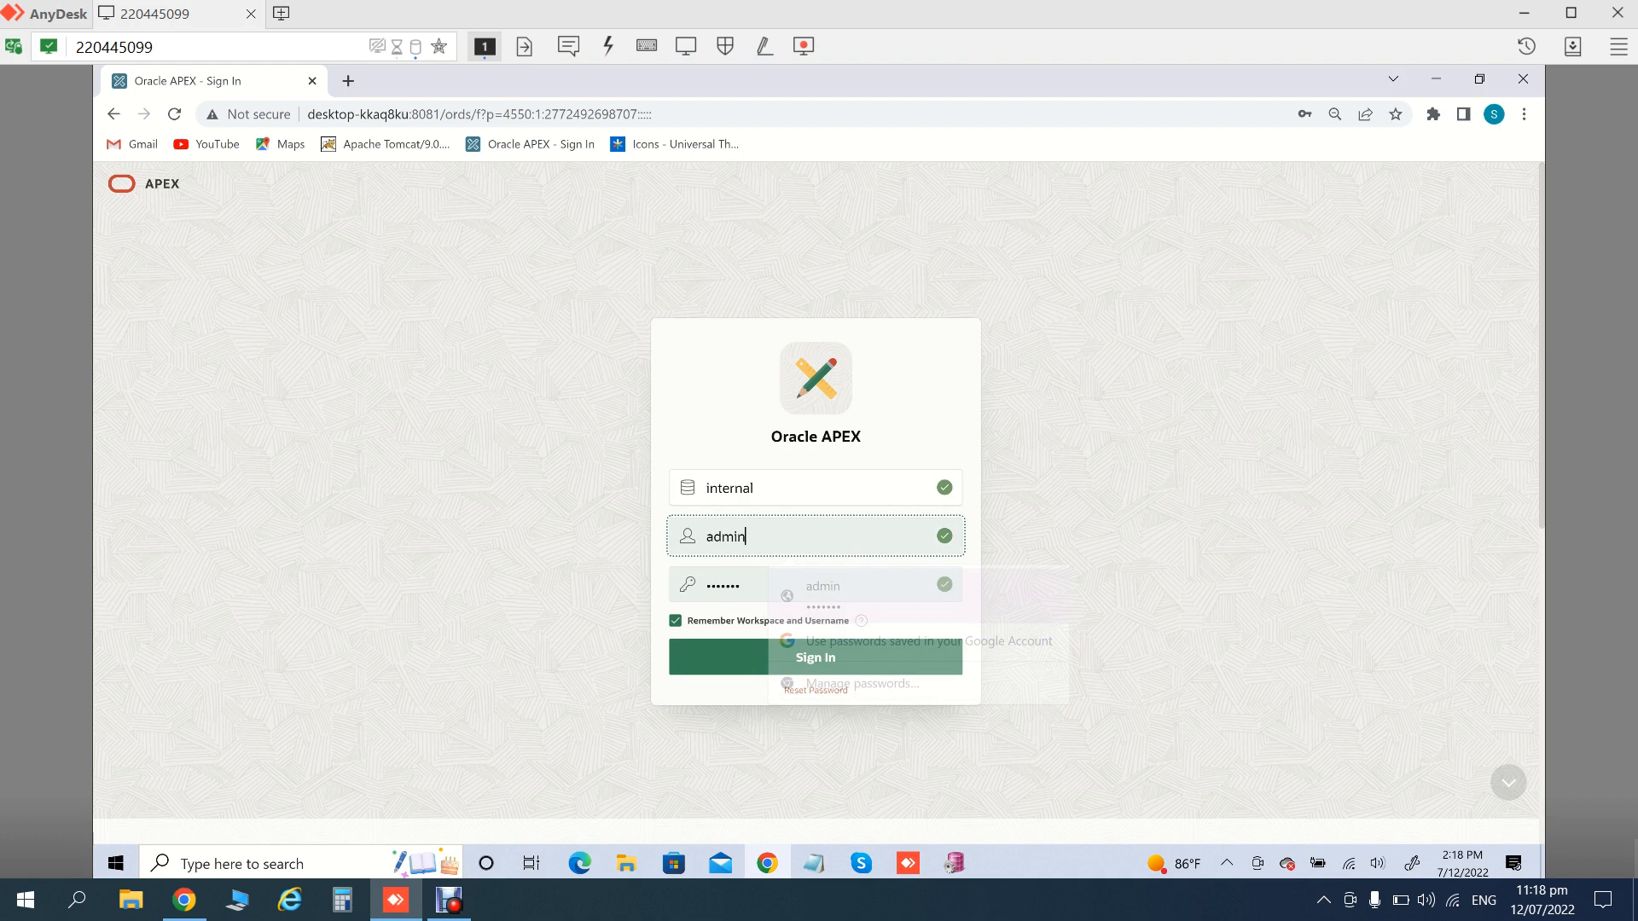
{"action": "key", "text": "Return"}
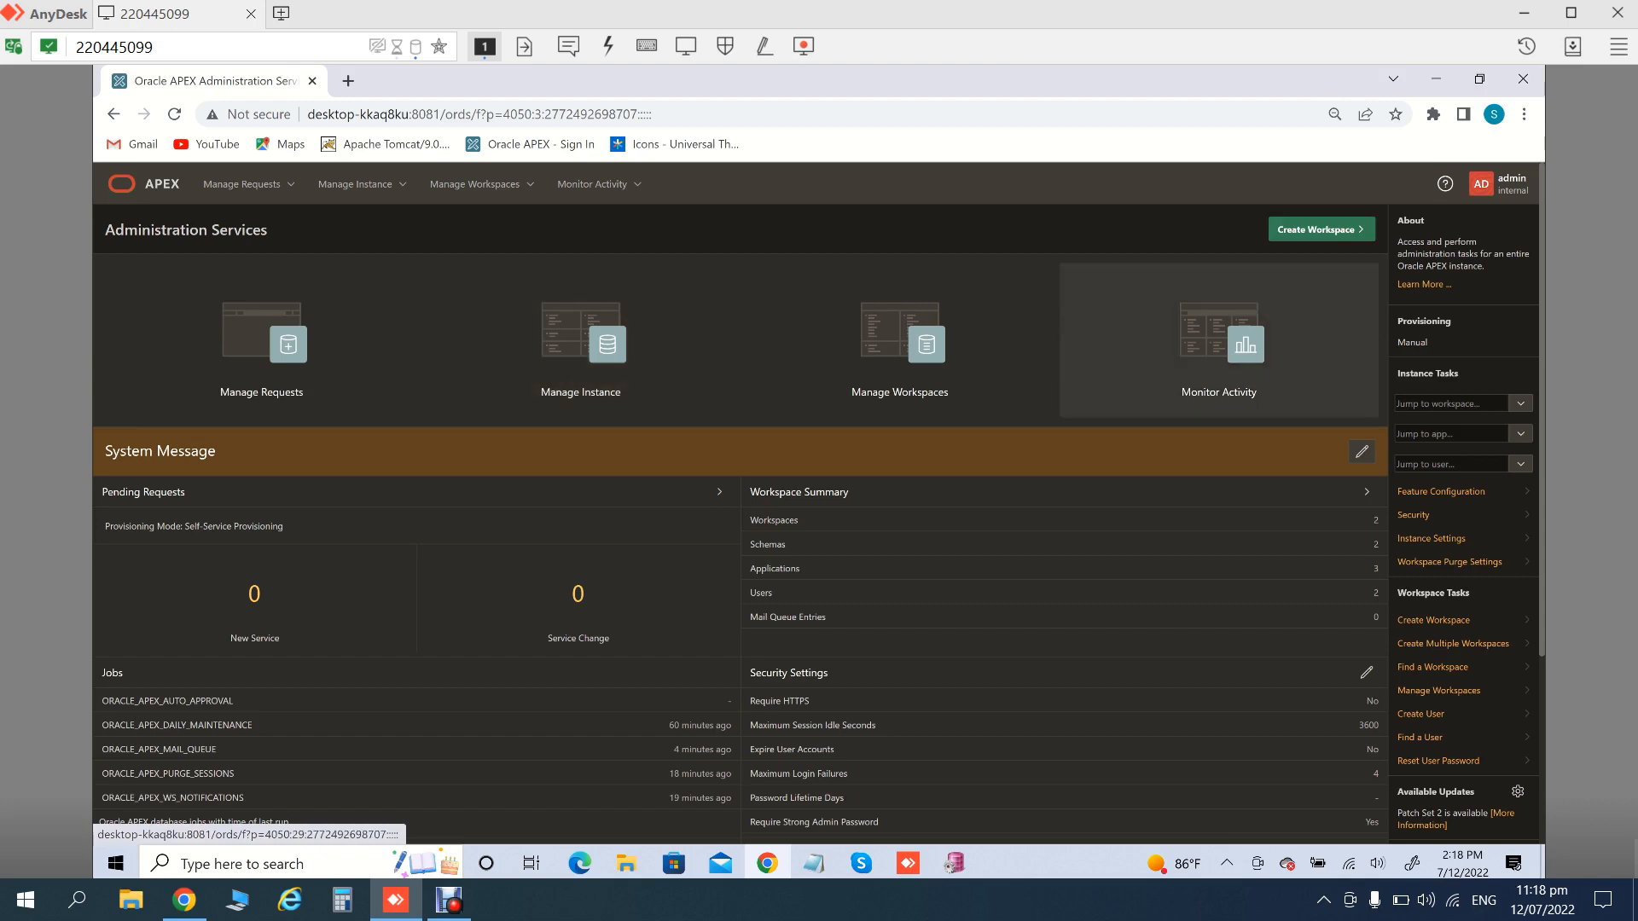
Start a new workspace named test and continue to the schema step
{"action": "left_click", "coordinate": [1322, 229]}
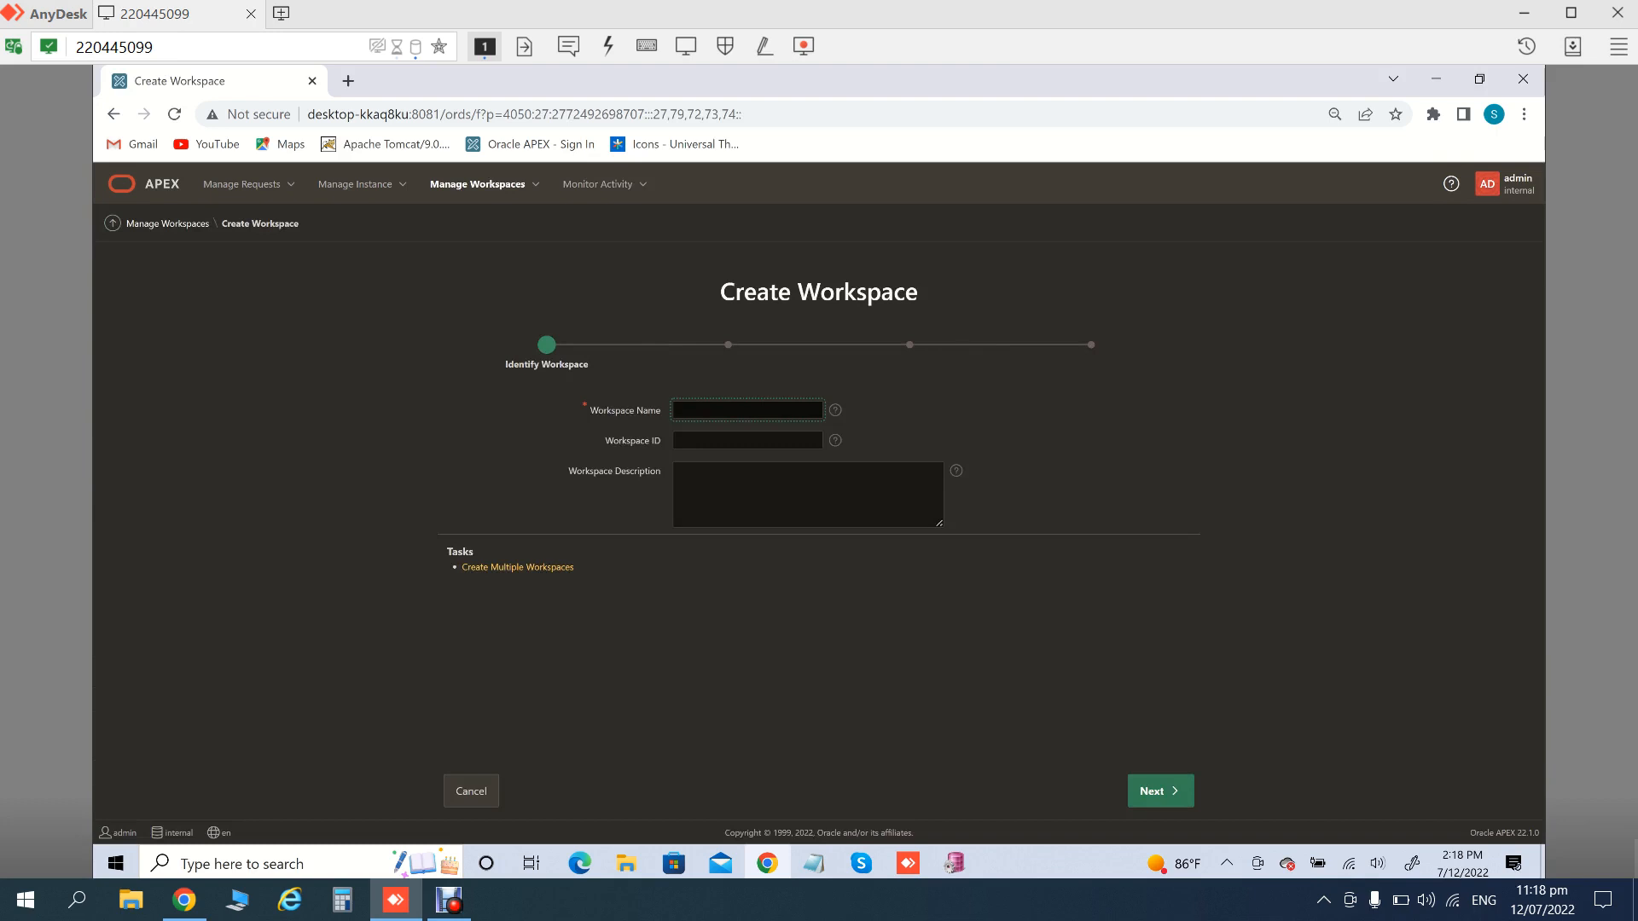
{"action": "type", "text": "est"}
{"action": "key", "text": "Tab"}
{"action": "left_click", "coordinate": [1161, 792]}
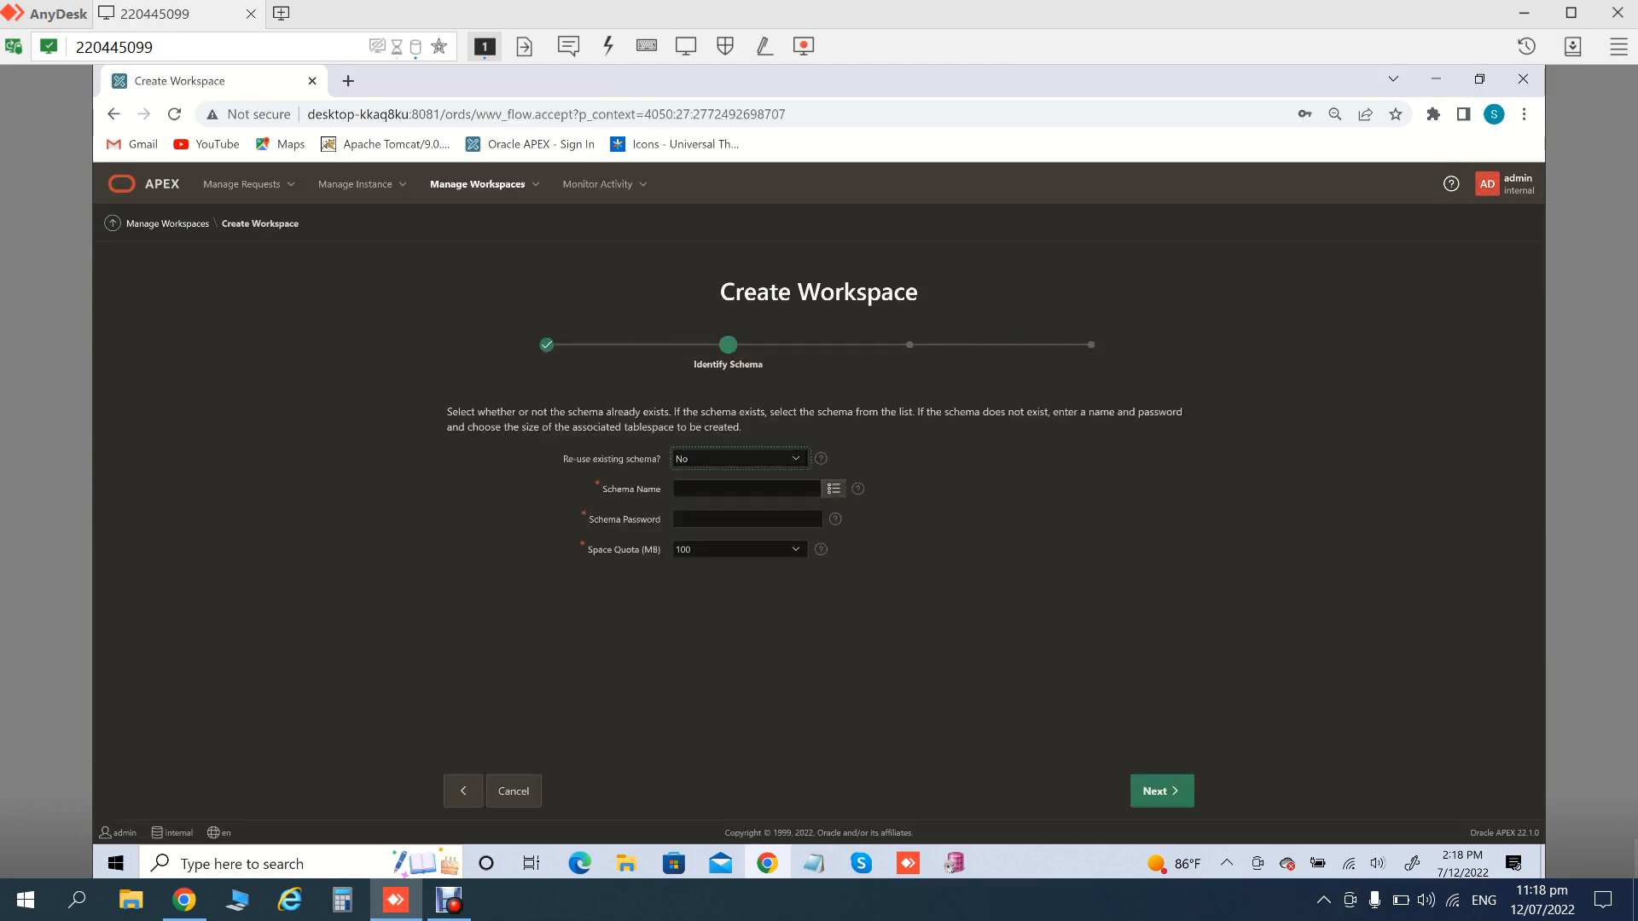
Choose to re-use an existing schema and browse the schema list without selecting one
{"action": "left_click", "coordinate": [741, 459]}
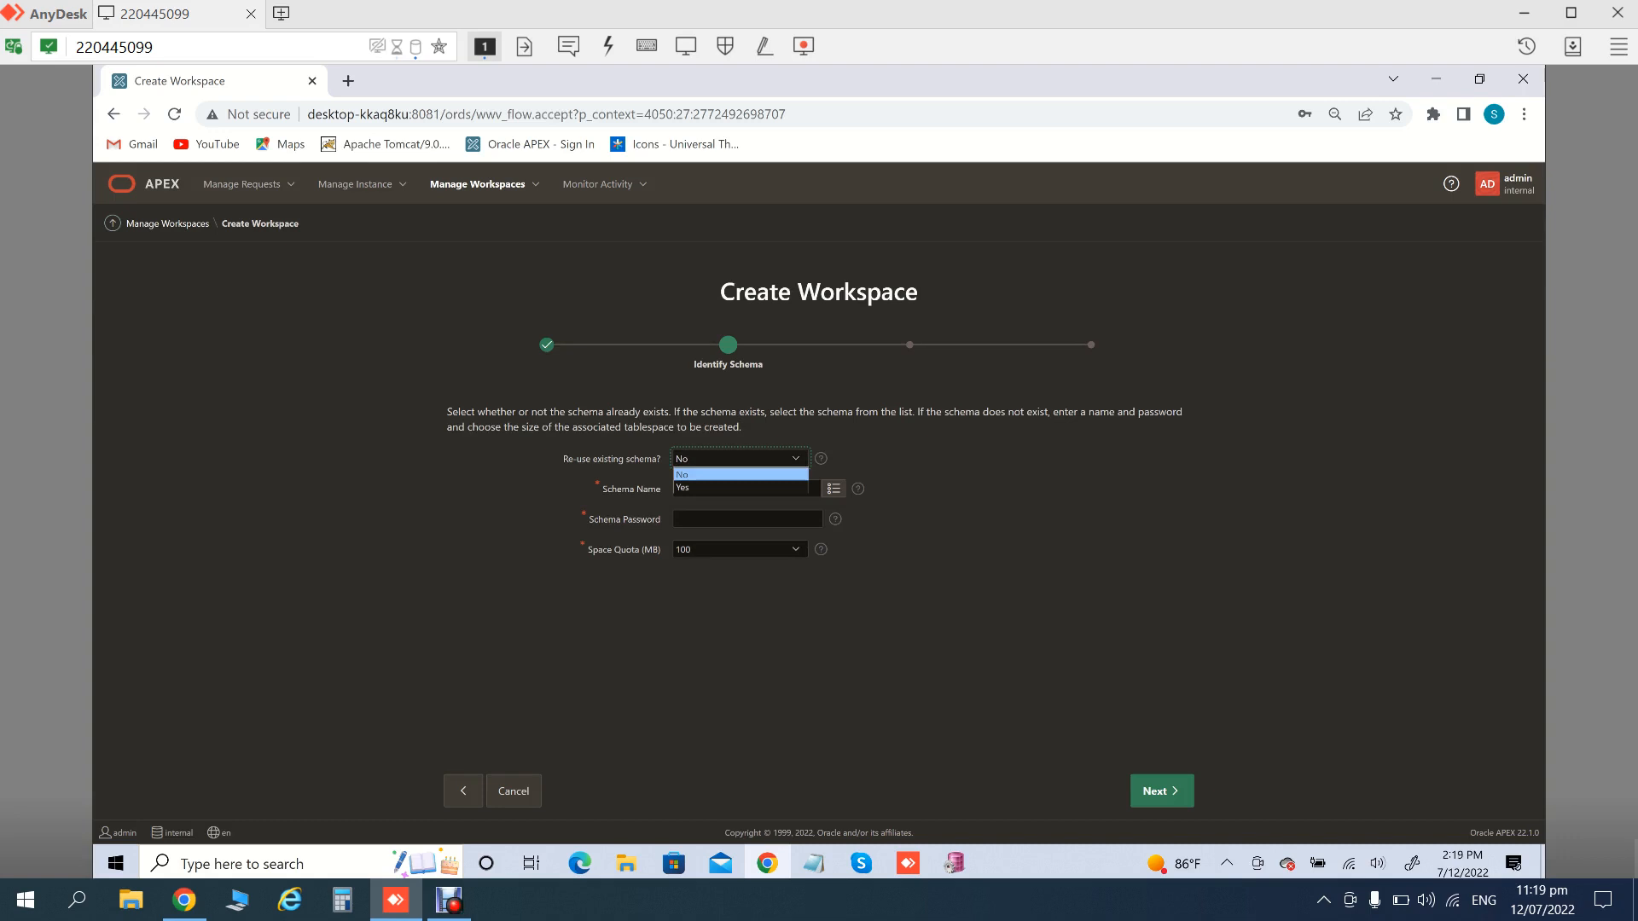
{"action": "left_click", "coordinate": [739, 488]}
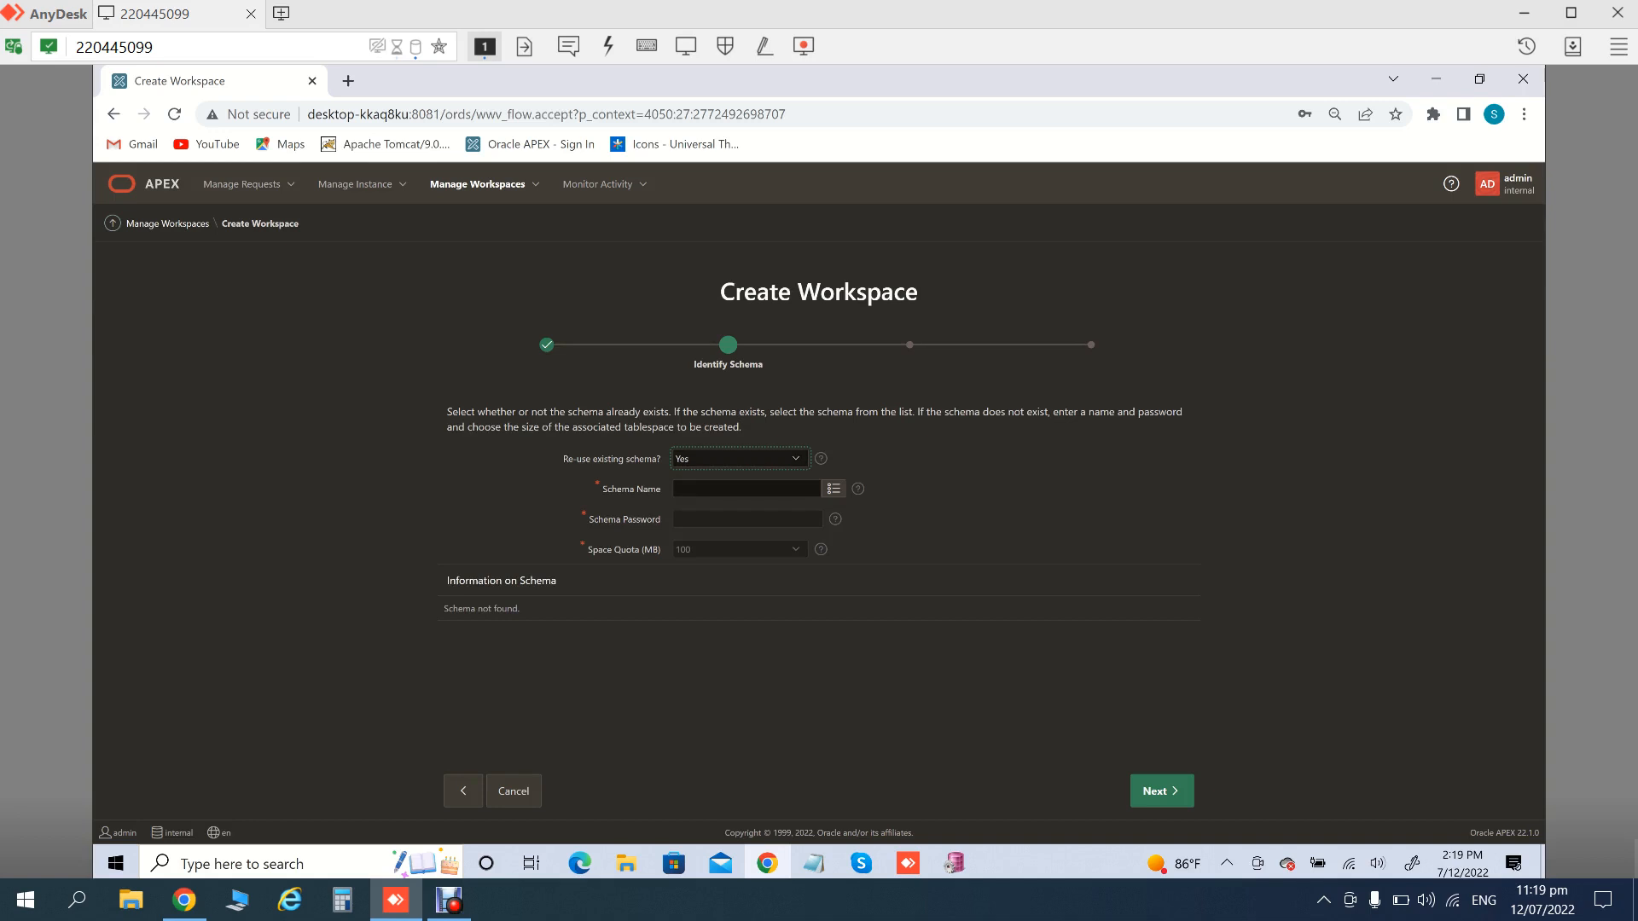
{"action": "left_click", "coordinate": [747, 489]}
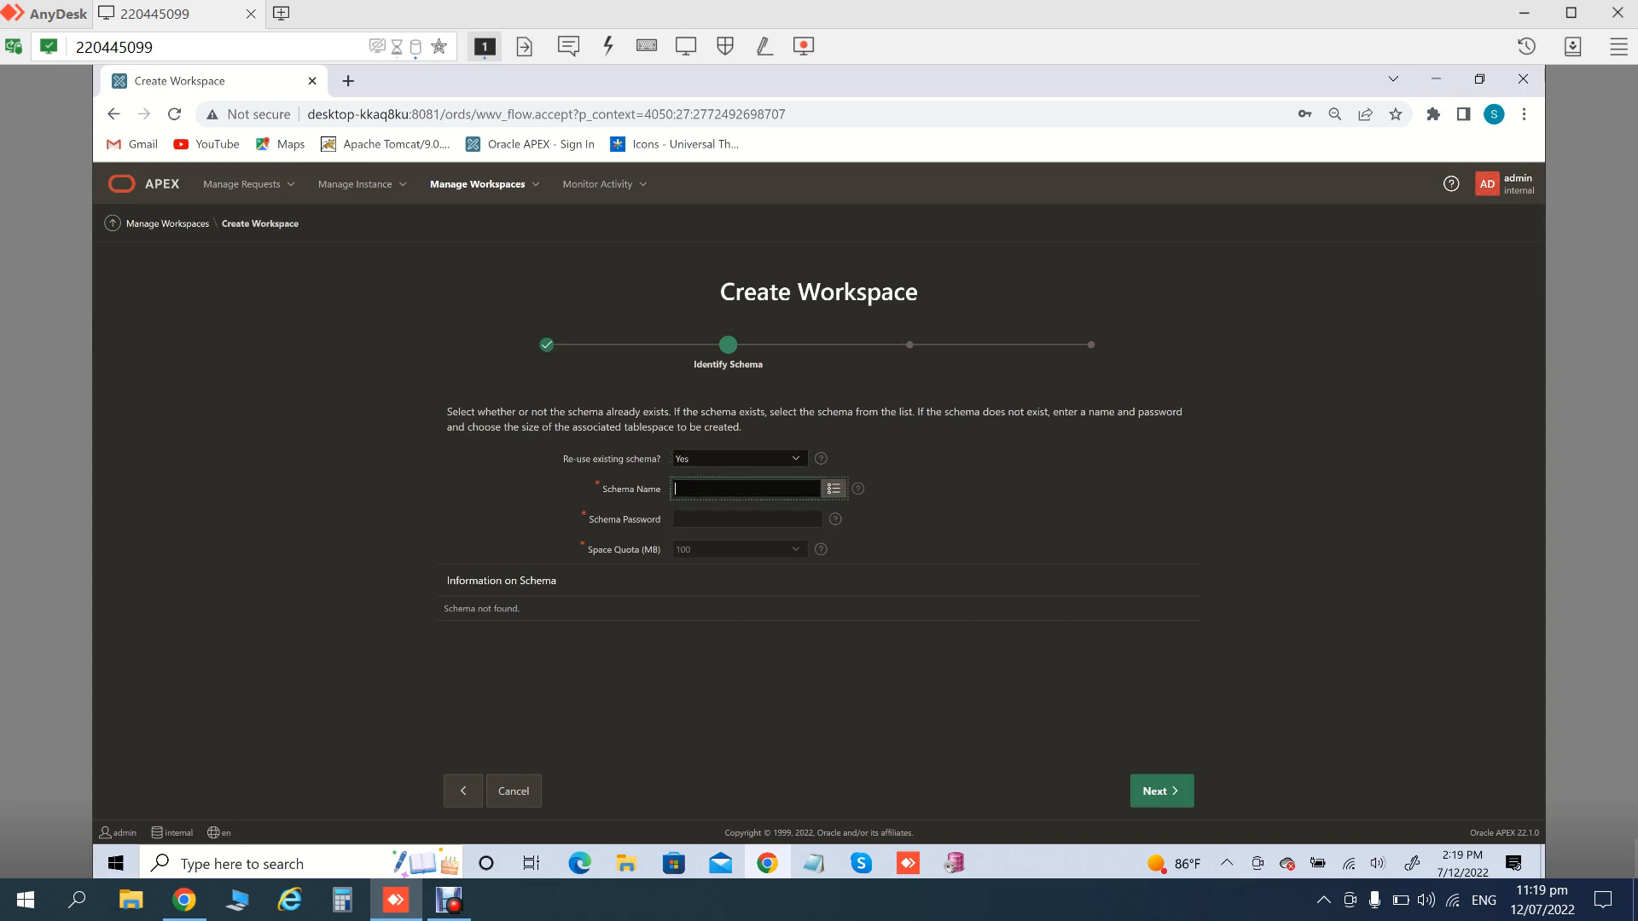
{"action": "left_click", "coordinate": [834, 489]}
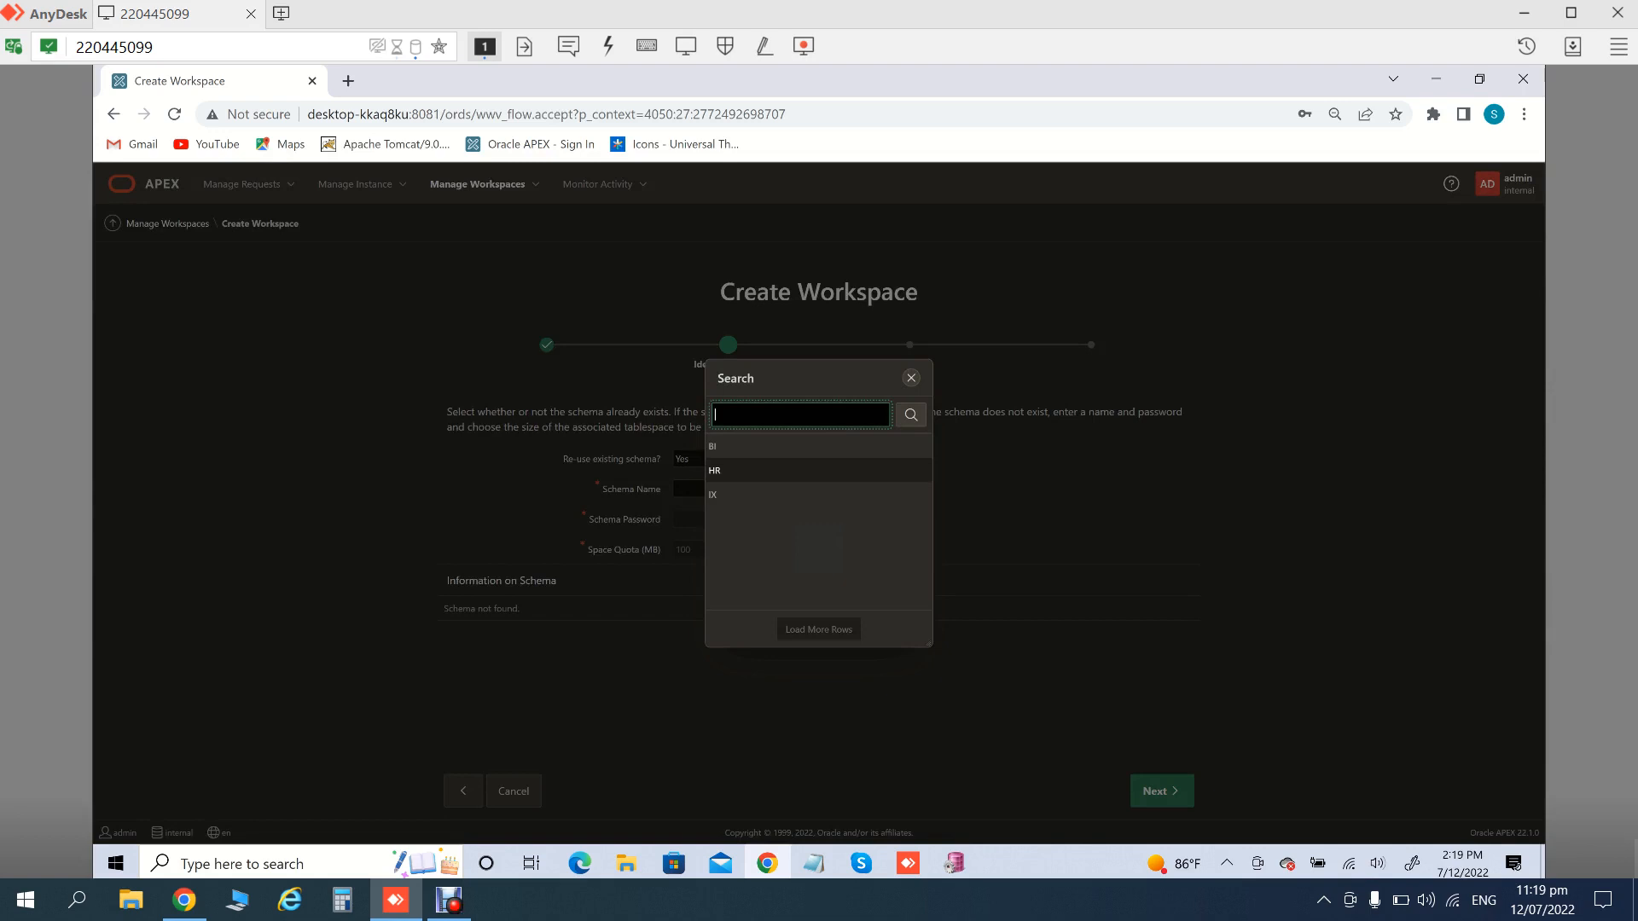
{"action": "left_click", "coordinate": [911, 378]}
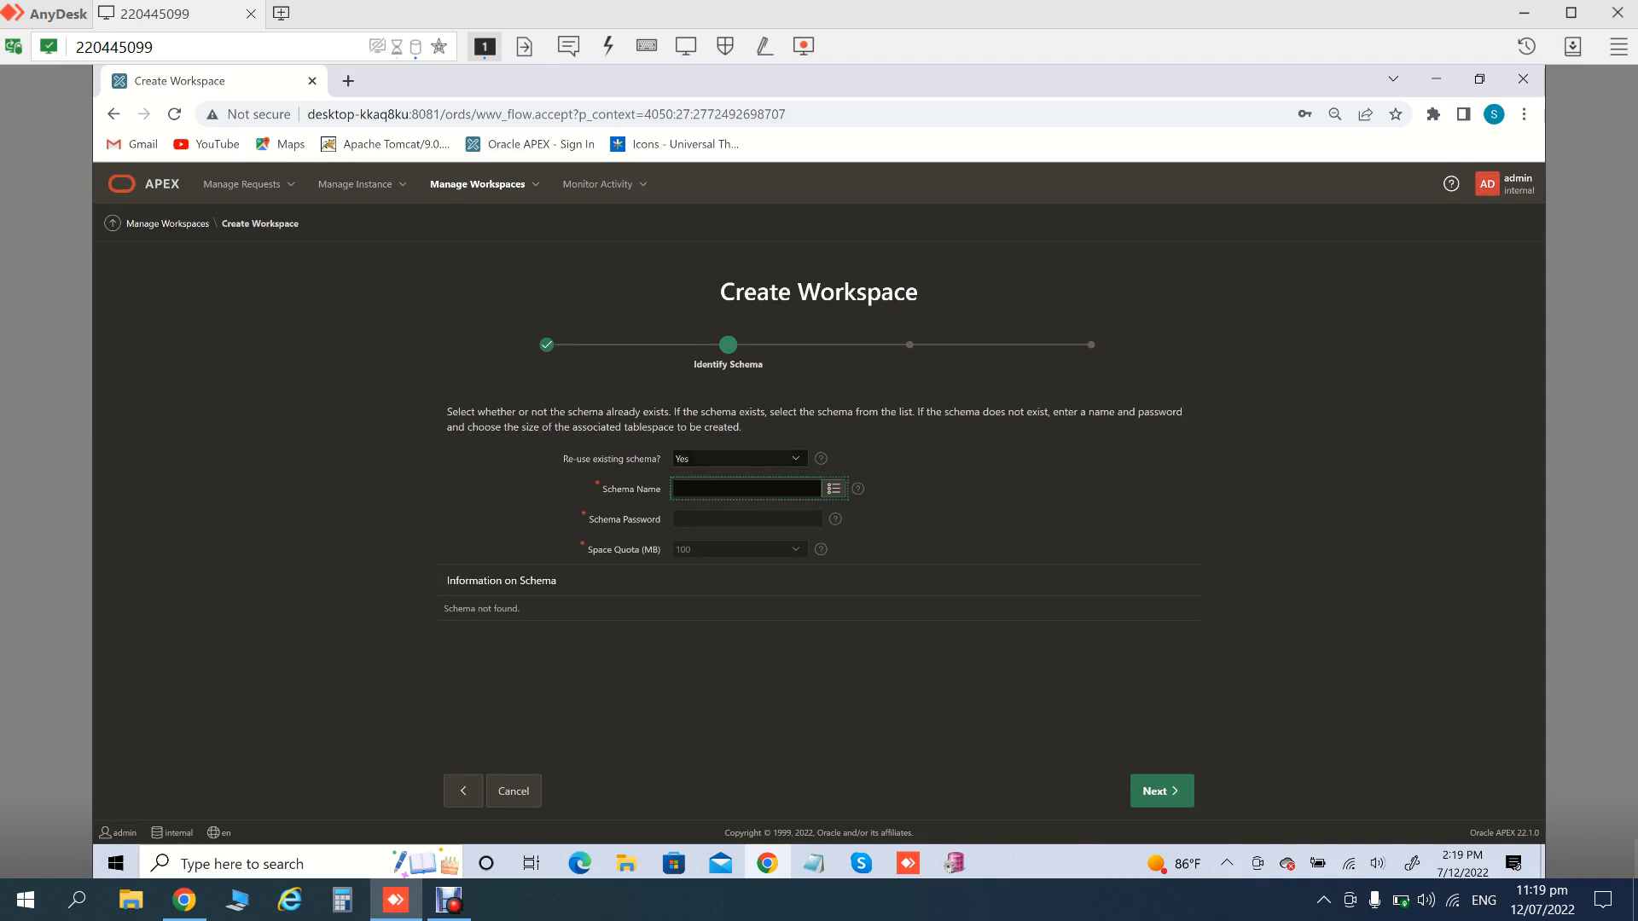
Enter IX as the schema name, then cancel the Create Workspace wizard
{"action": "left_click", "coordinate": [739, 459]}
{"action": "left_click", "coordinate": [739, 473]}
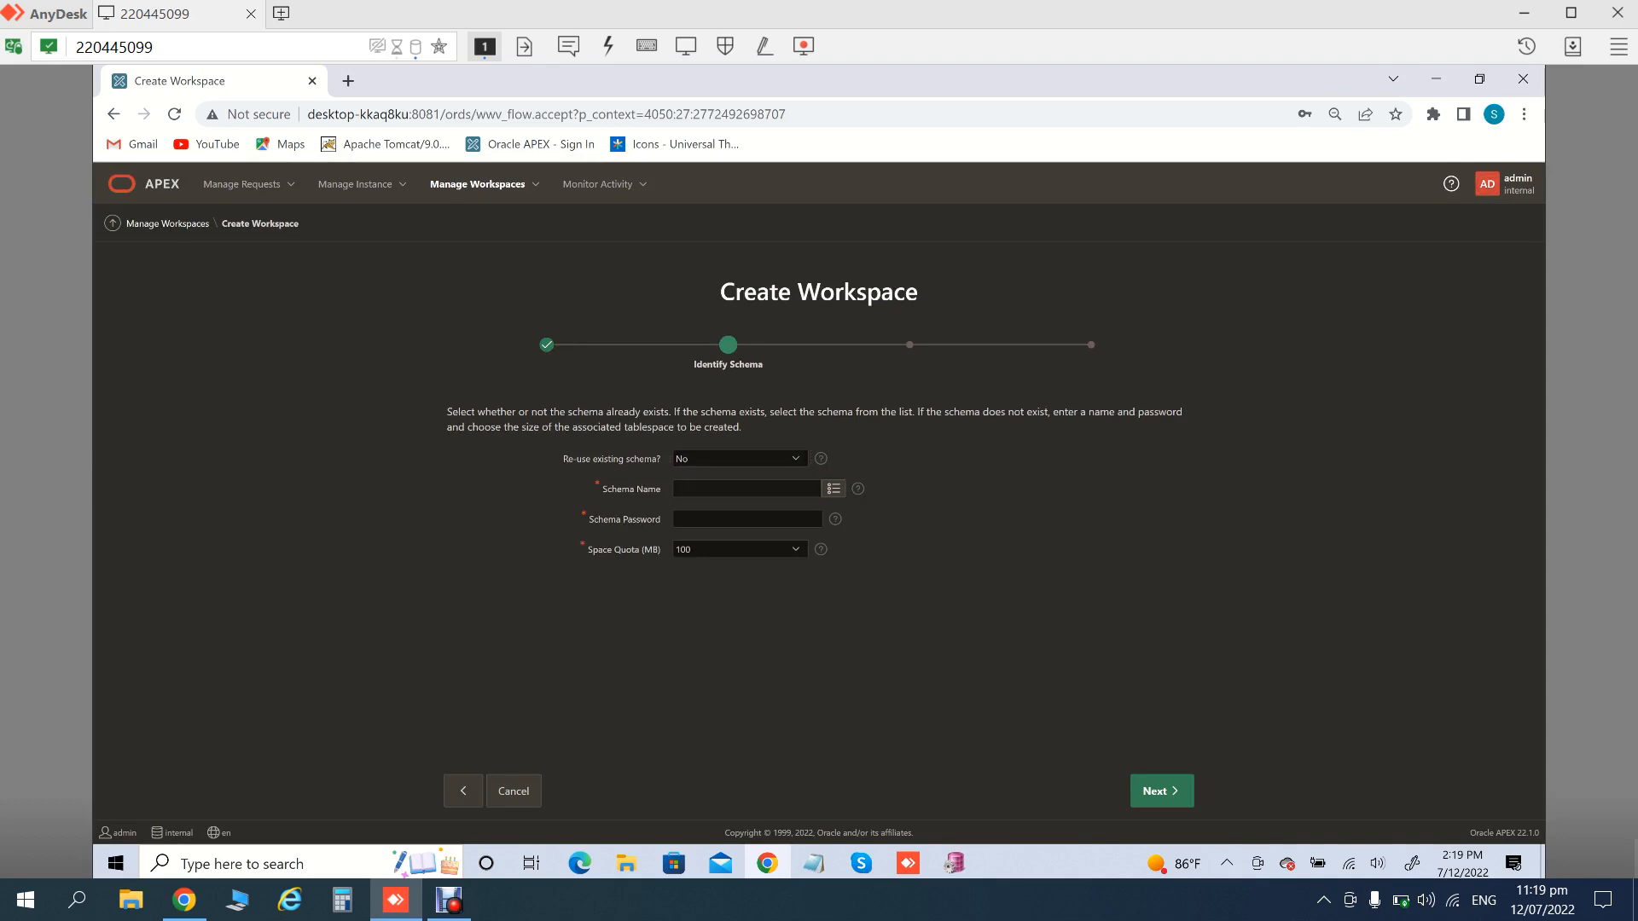
{"action": "left_click", "coordinate": [747, 489]}
{"action": "type", "text": "IX"}
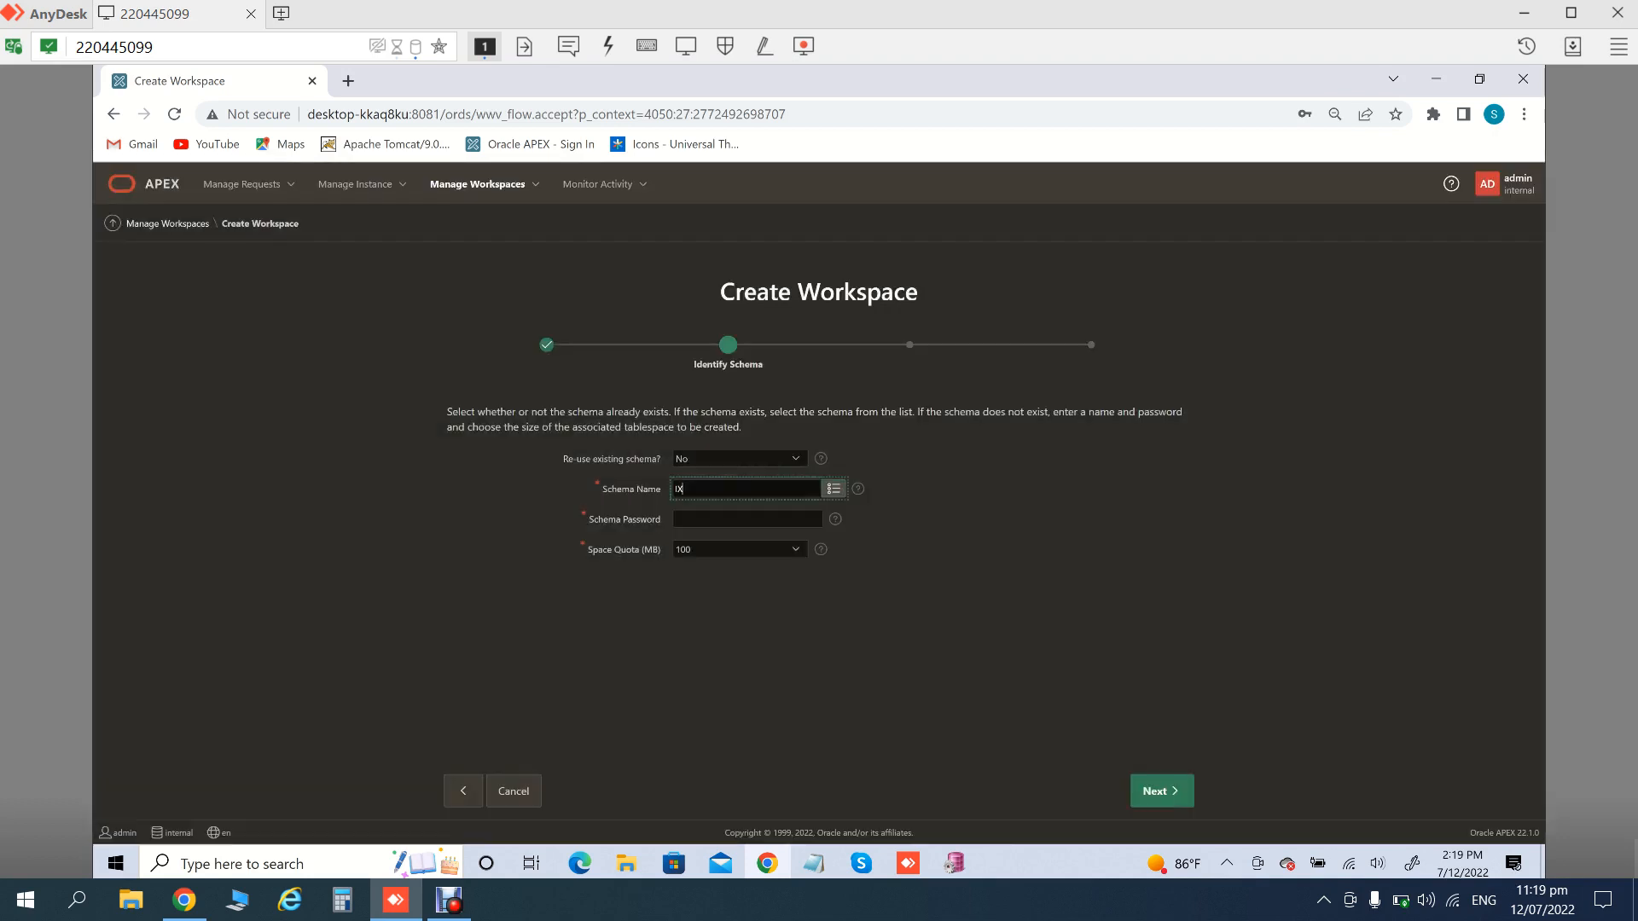
{"action": "left_click", "coordinate": [834, 489]}
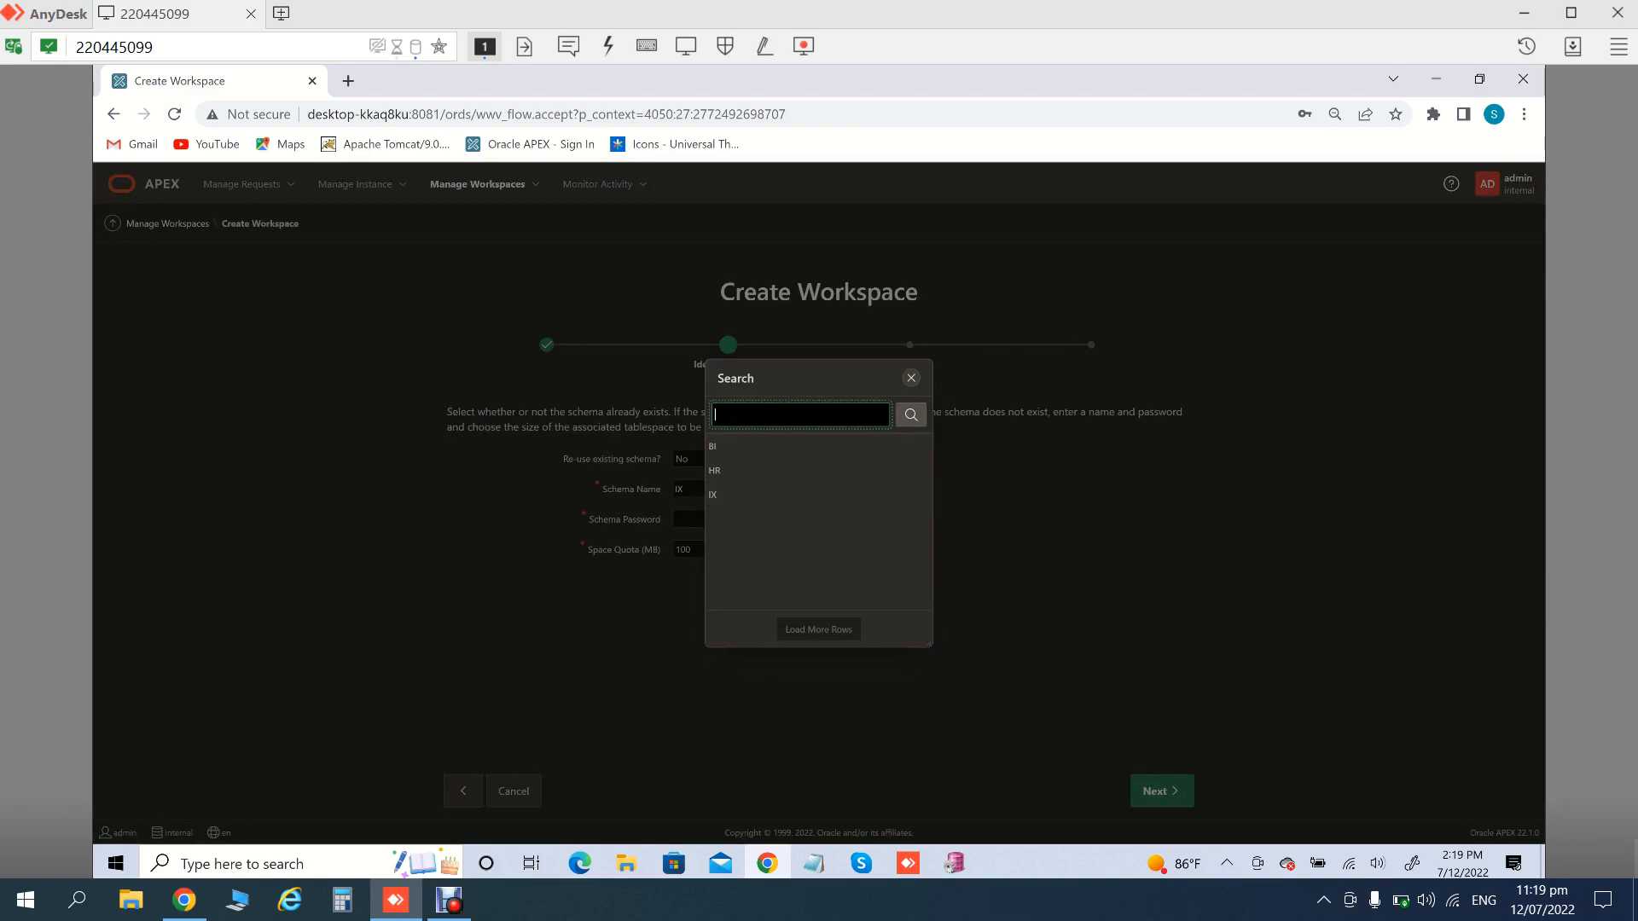
{"action": "left_click", "coordinate": [912, 378]}
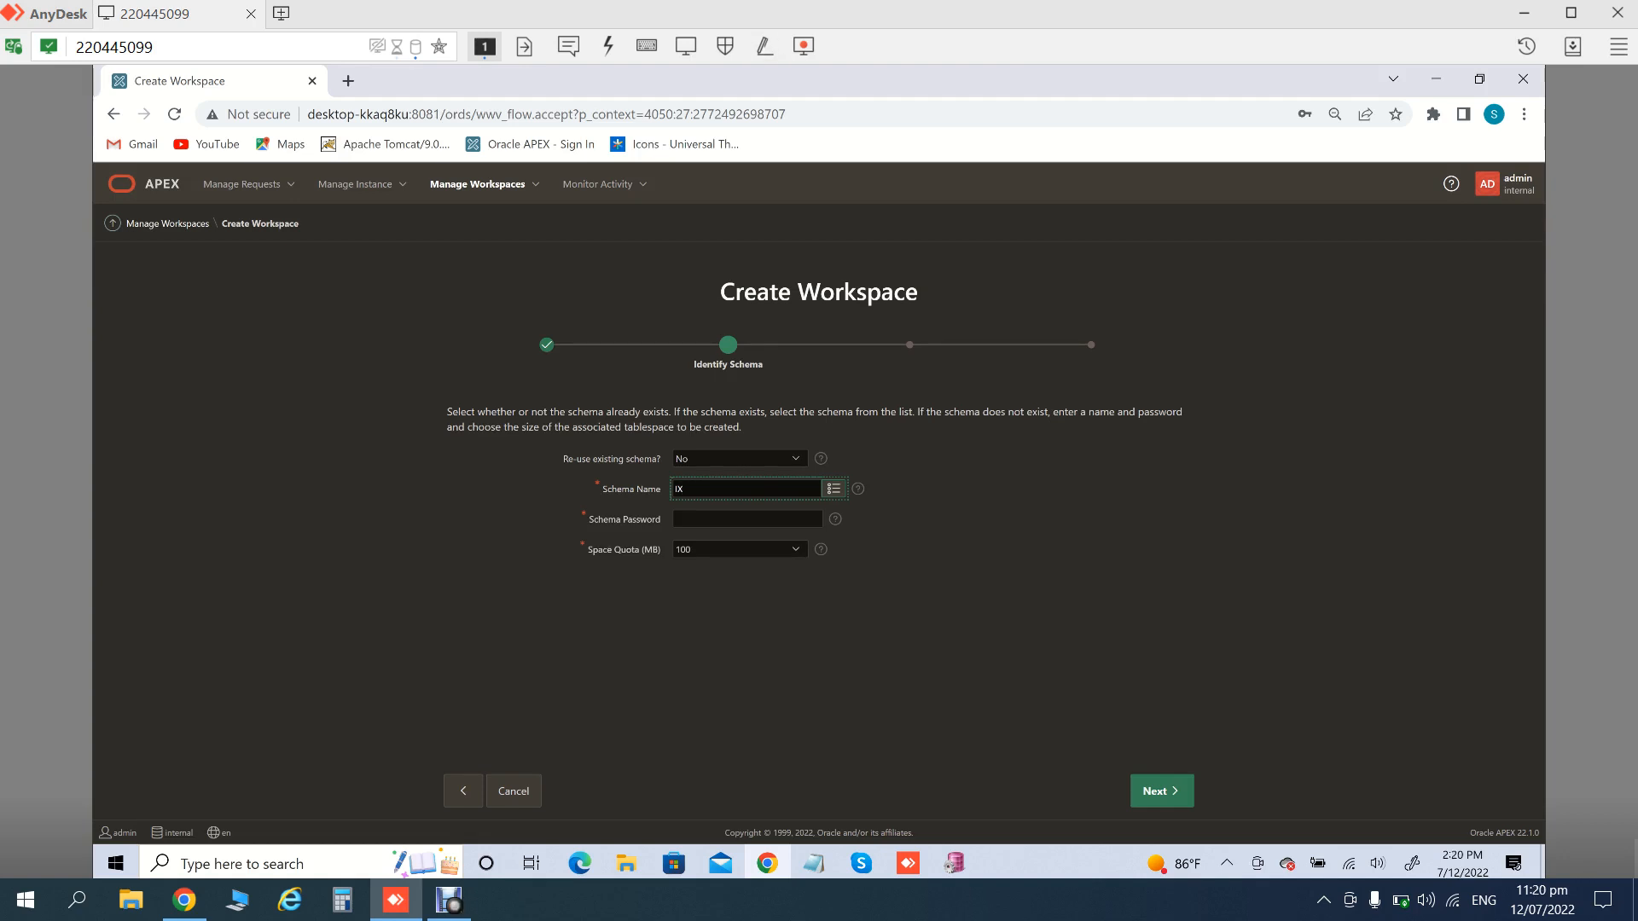
{"action": "left_click", "coordinate": [514, 792]}
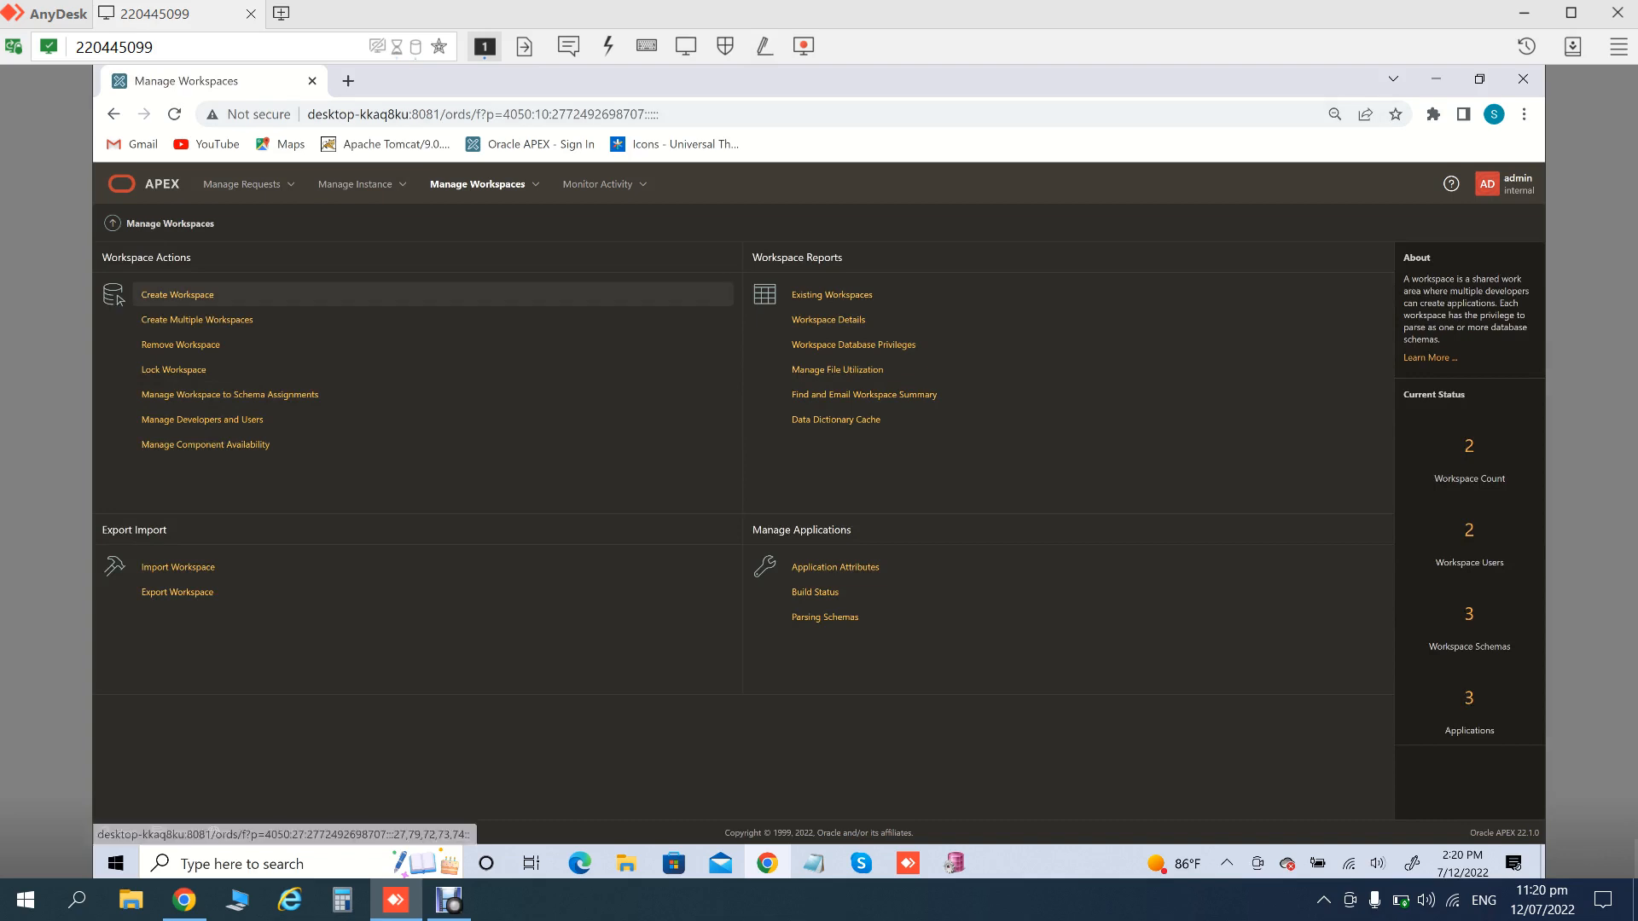
Switch the admin interface to the light theme, then try to sign out from the account menu
{"action": "left_click", "coordinate": [1504, 184]}
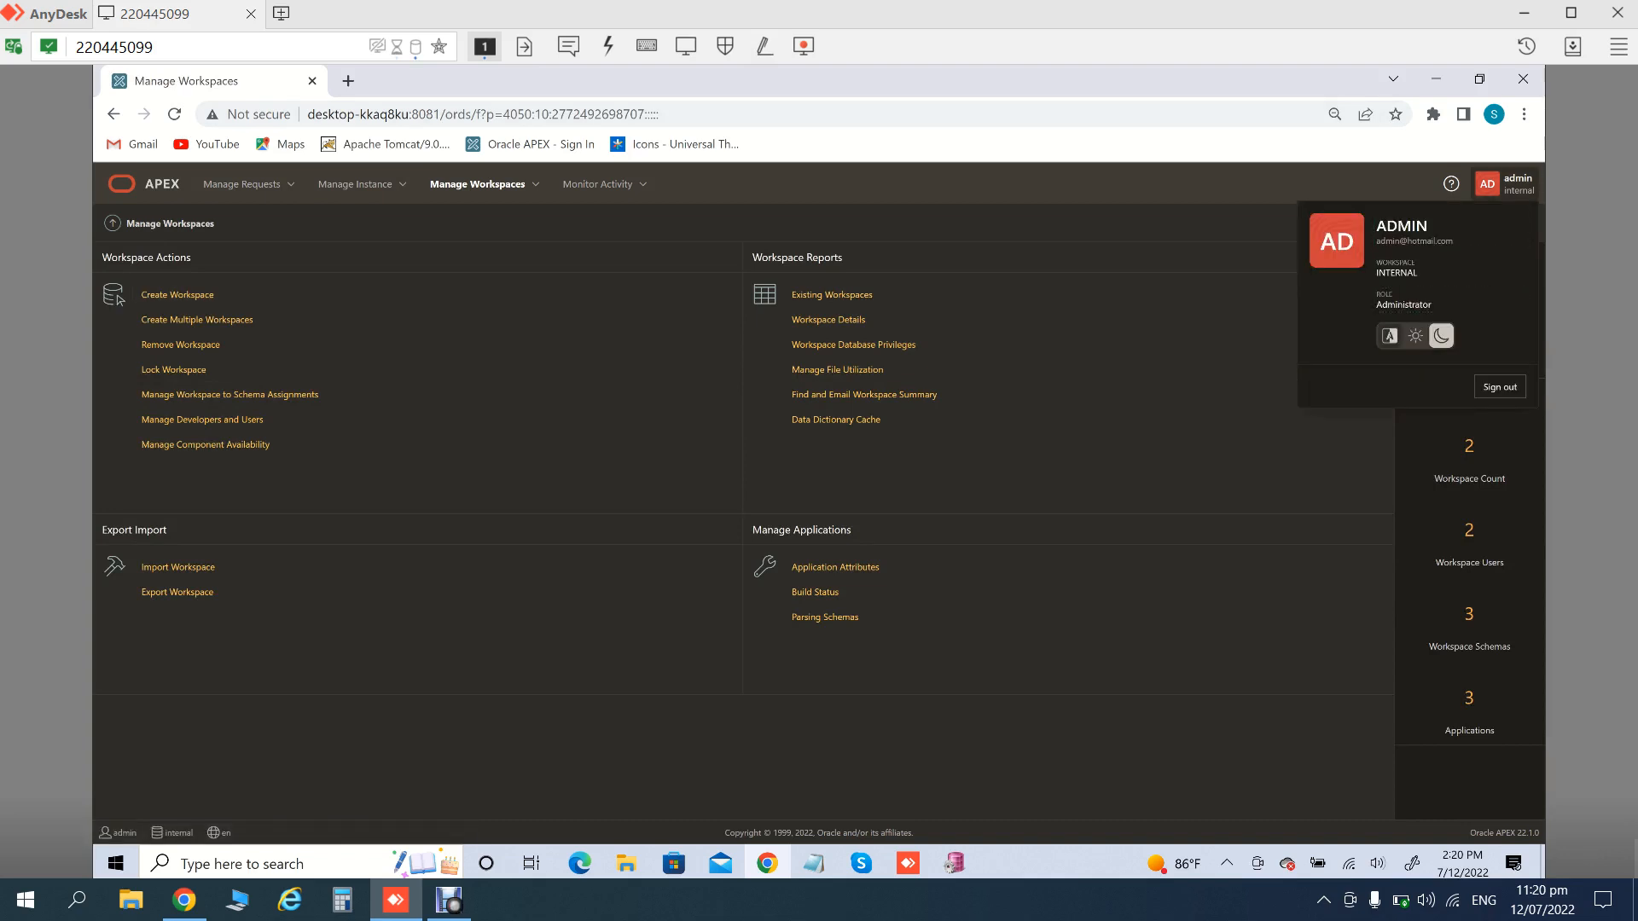
{"action": "left_click", "coordinate": [1500, 387]}
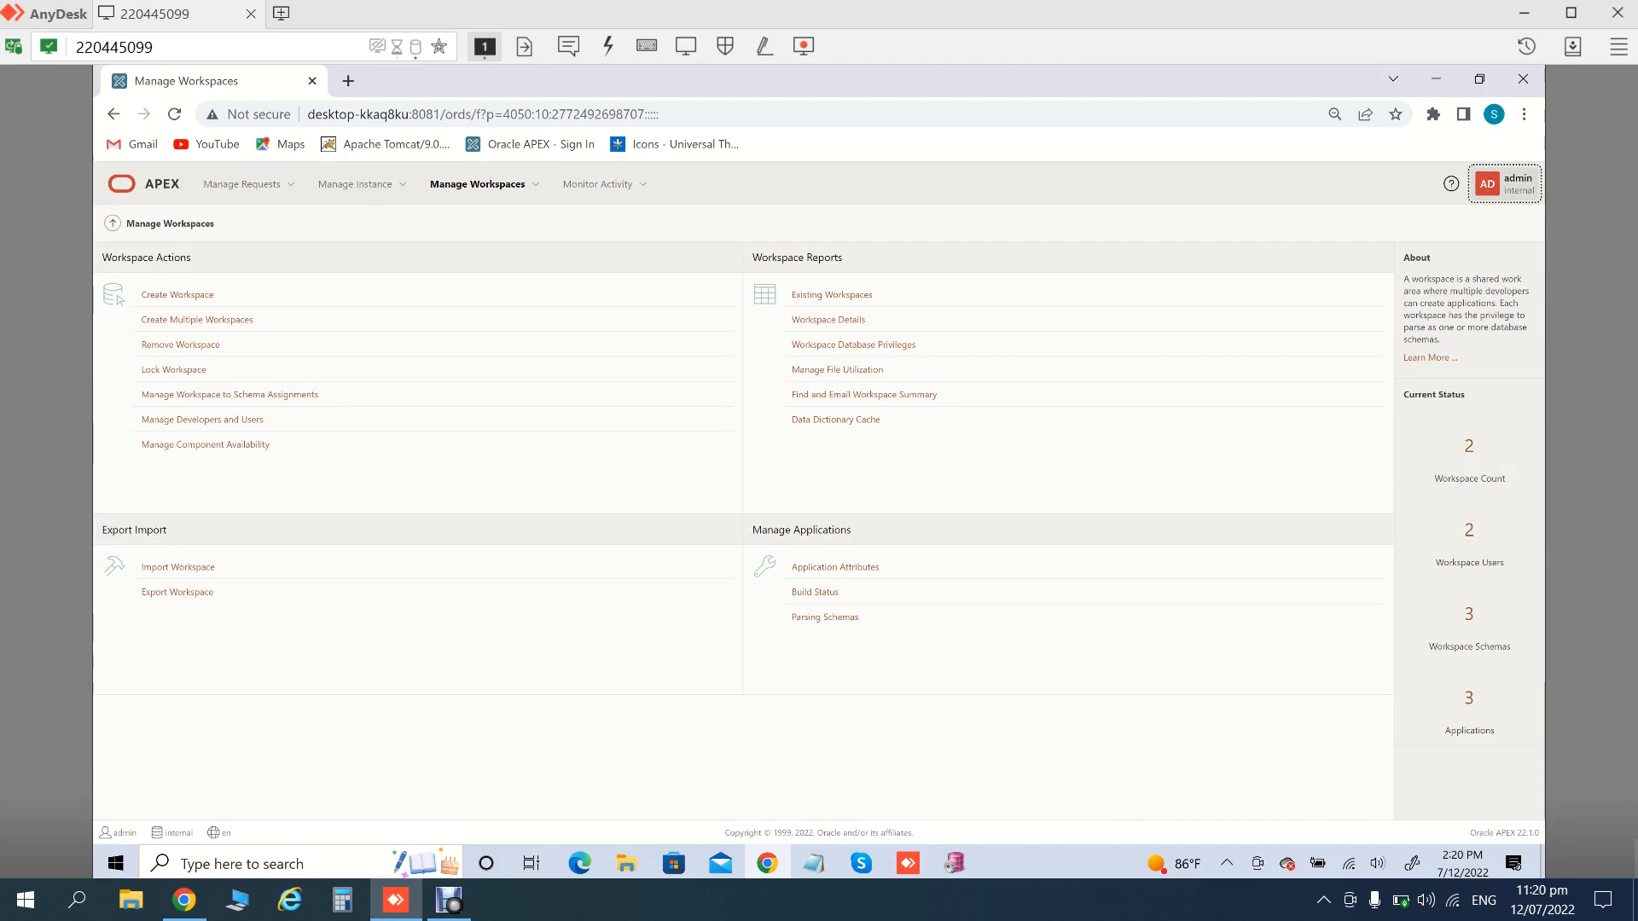
{"action": "left_click", "coordinate": [1505, 185]}
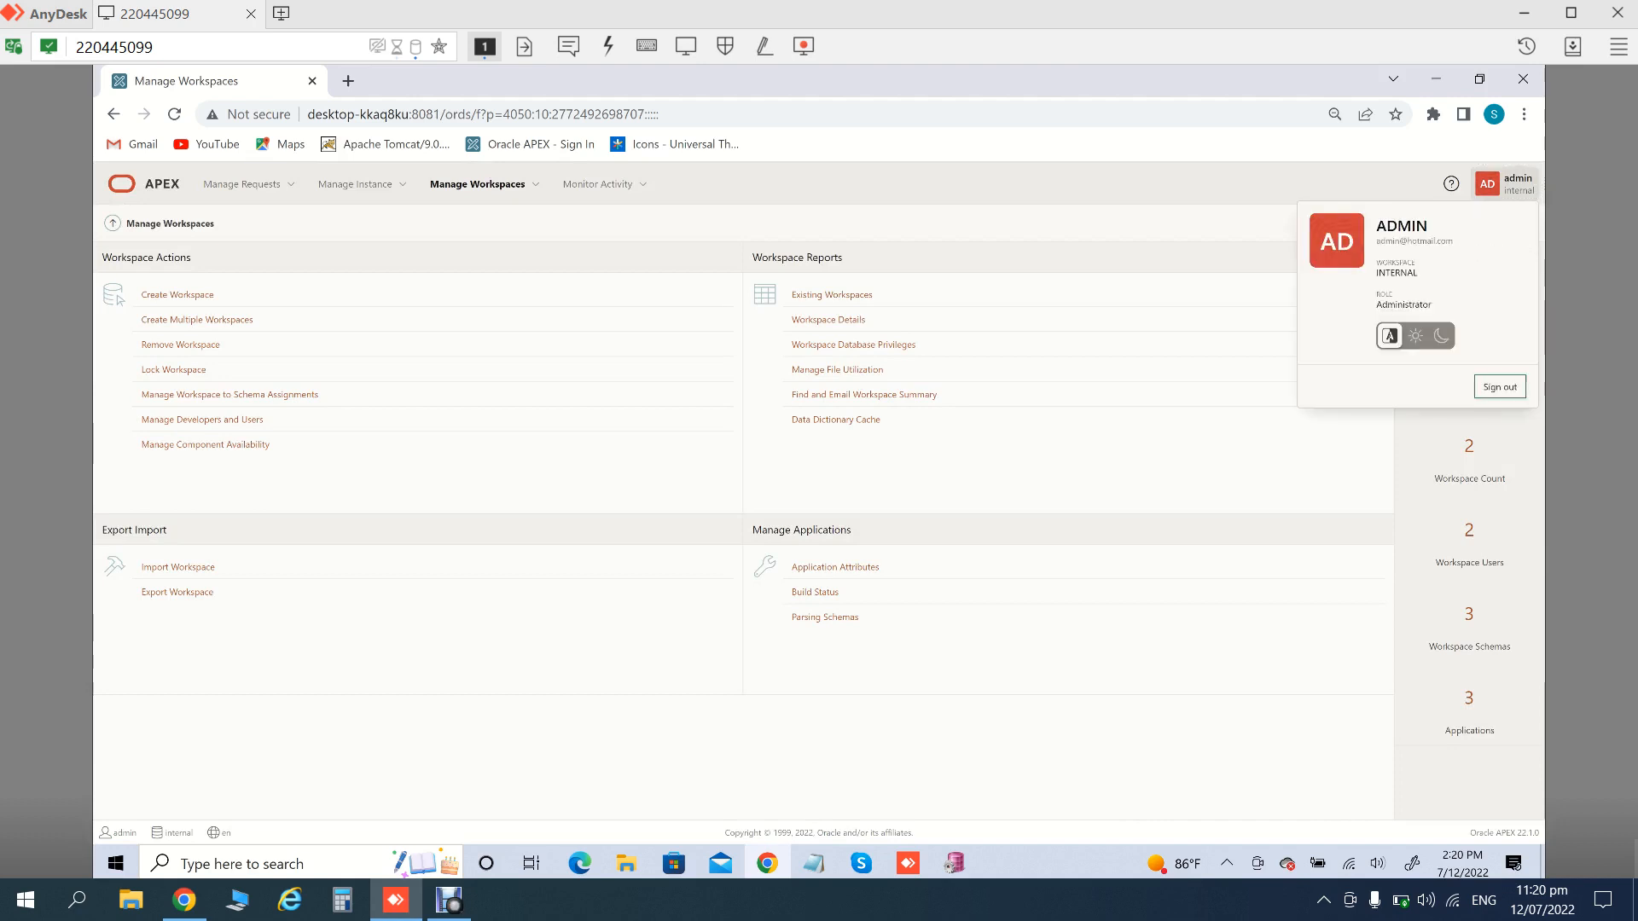
{"action": "left_click", "coordinate": [1499, 387]}
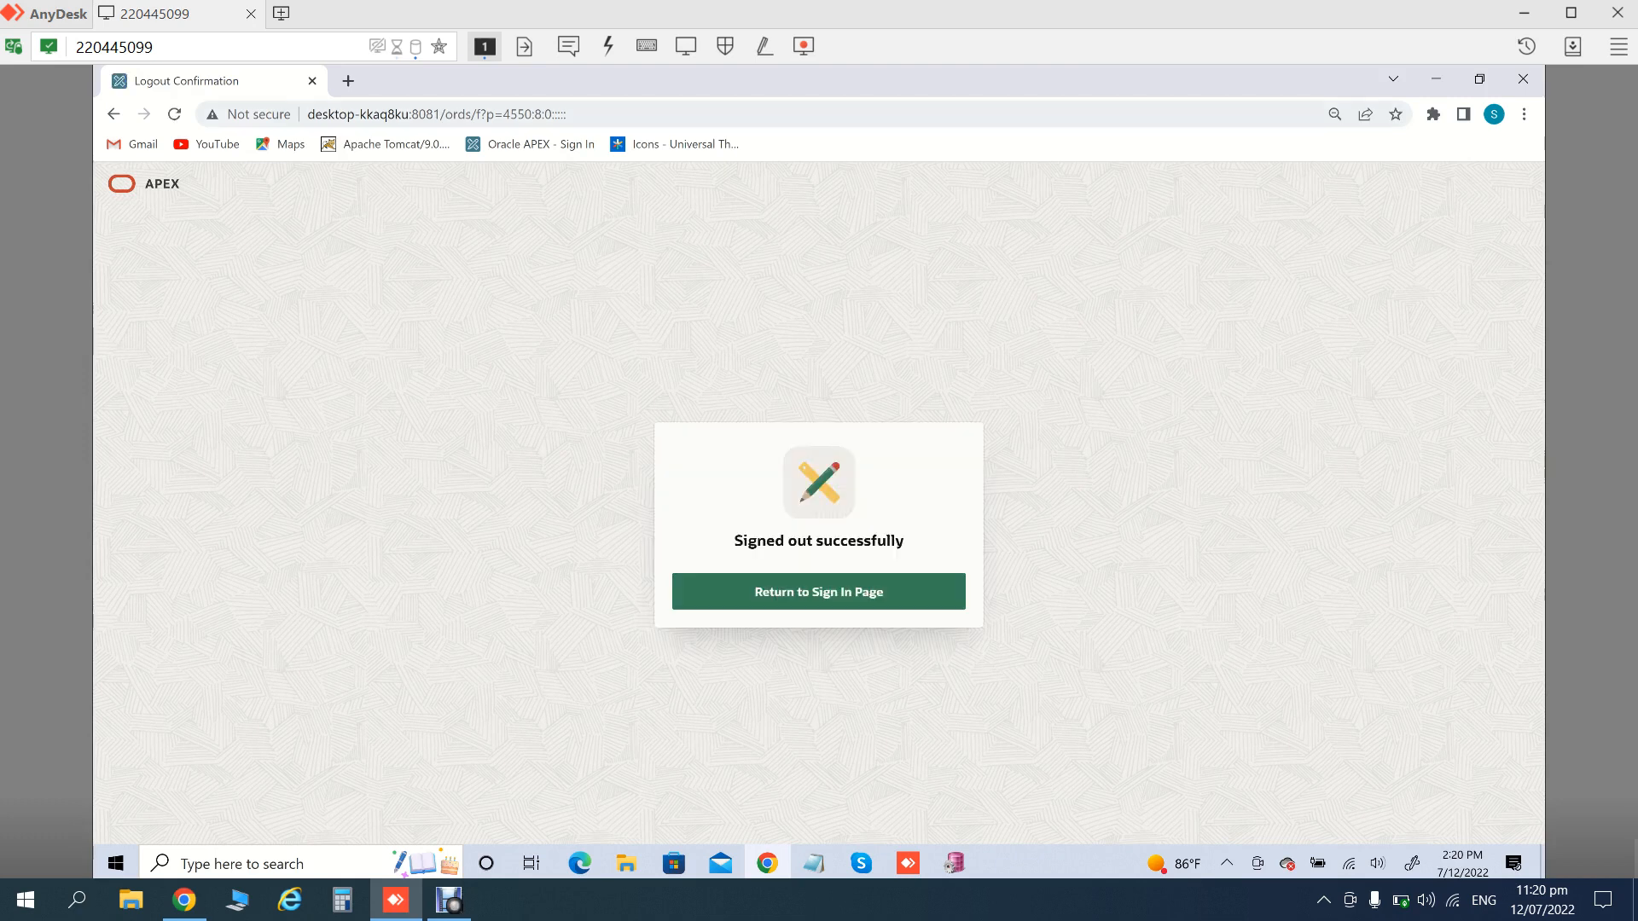
Return from the signed-out confirmation to the sign-in page and bring up the screen recorder
{"action": "key", "text": "ctrl+l"}
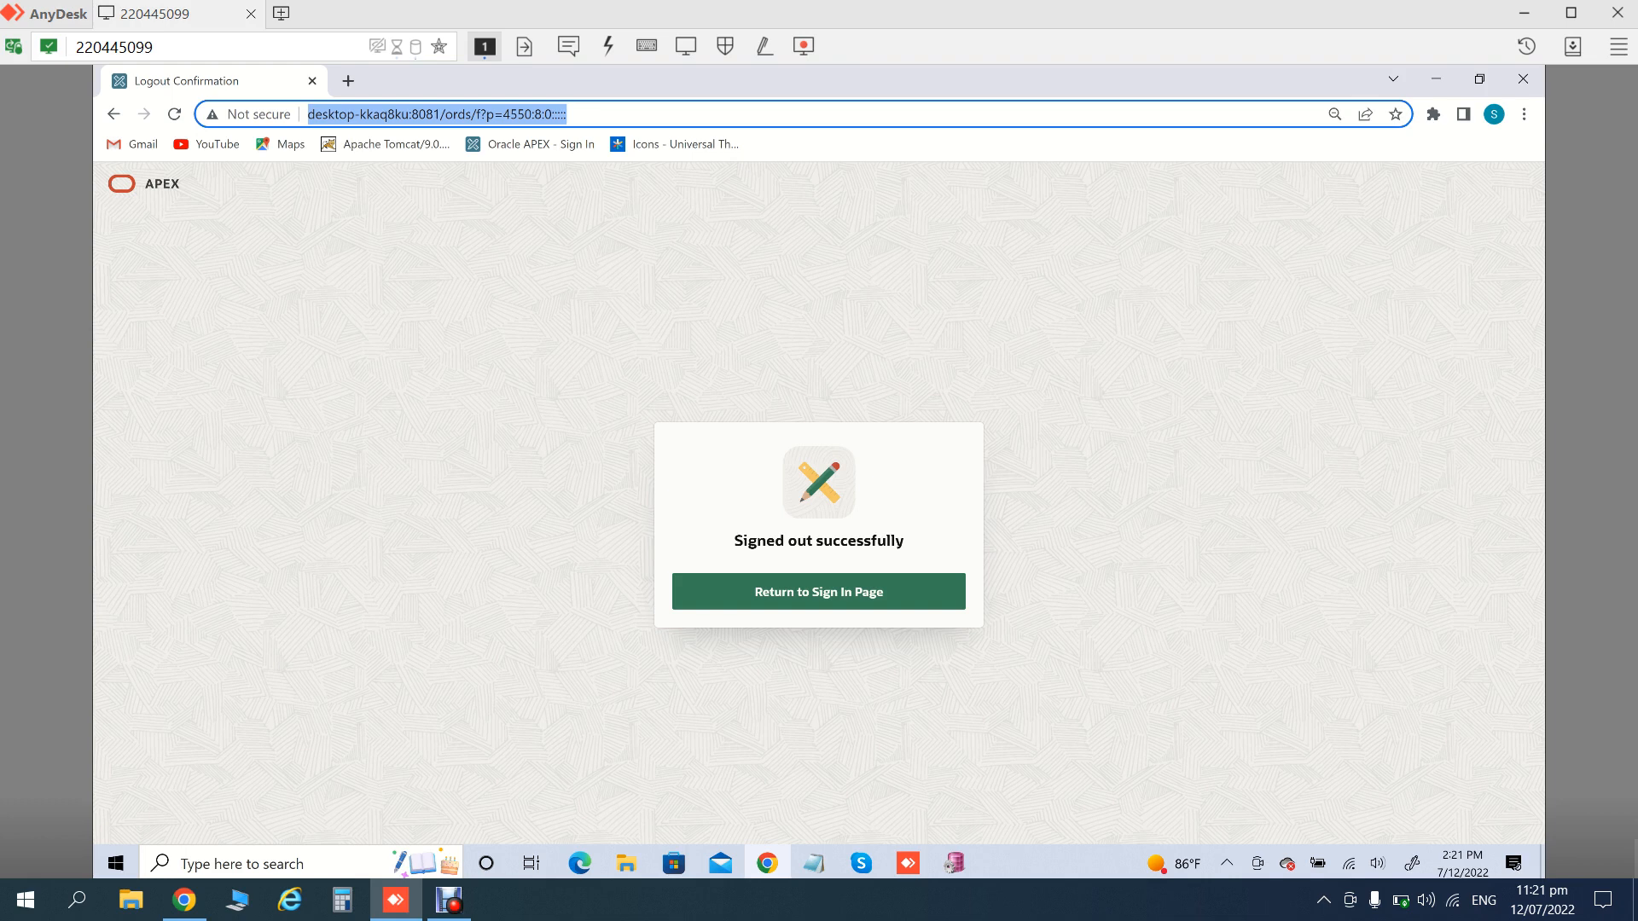
{"action": "key", "text": "Tab"}
{"action": "key", "text": "Return"}
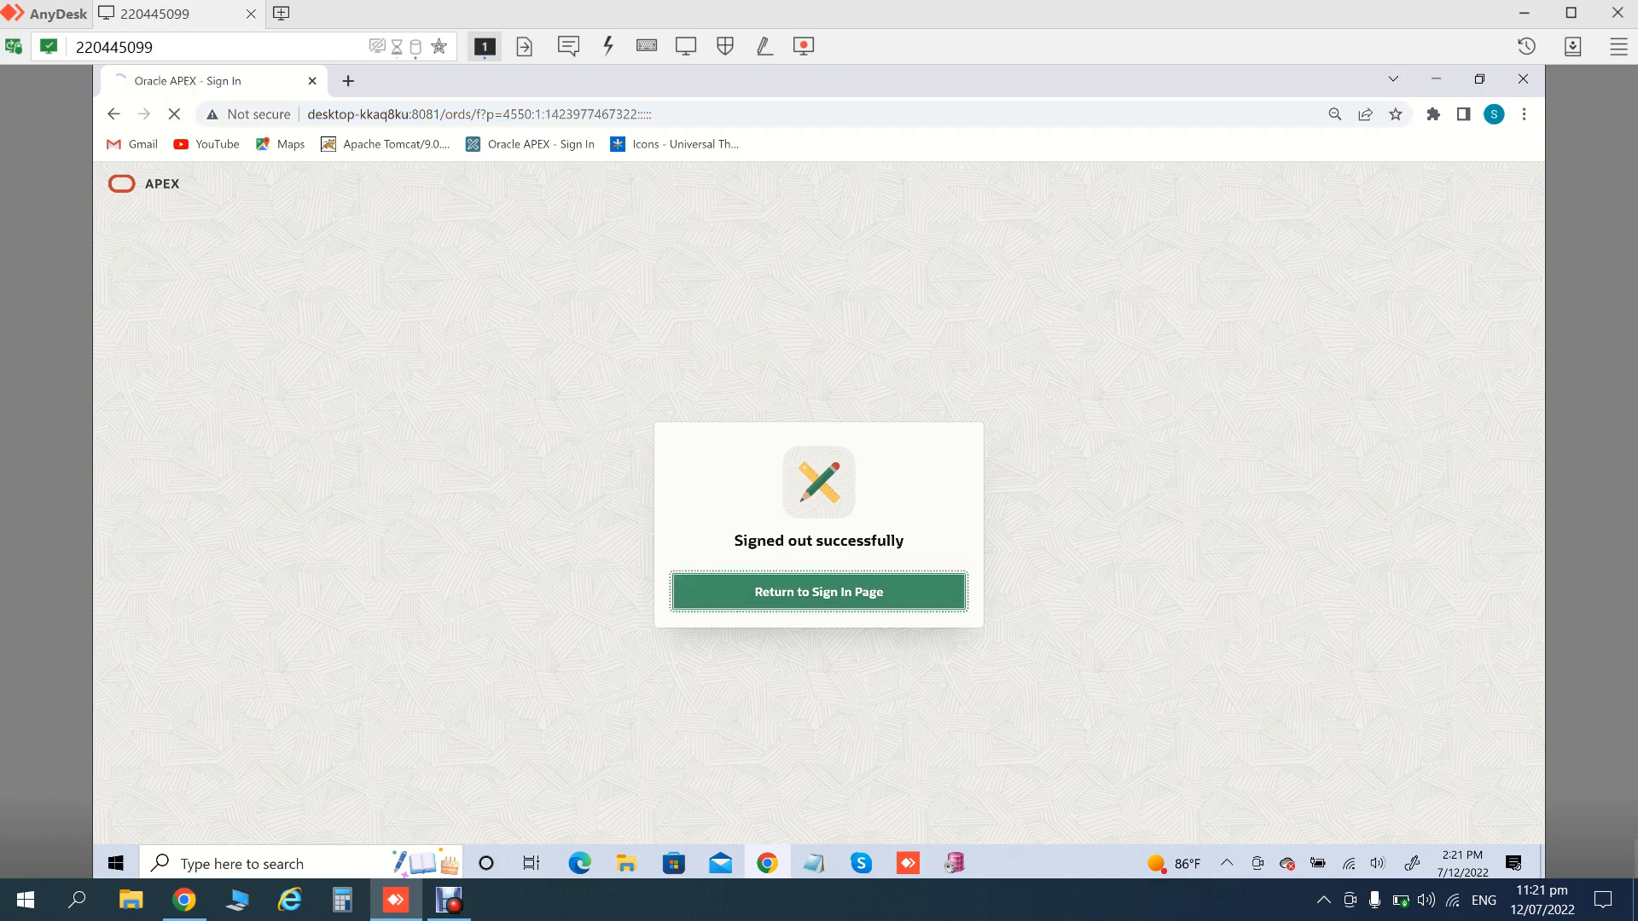
{"action": "left_click", "coordinate": [449, 900]}
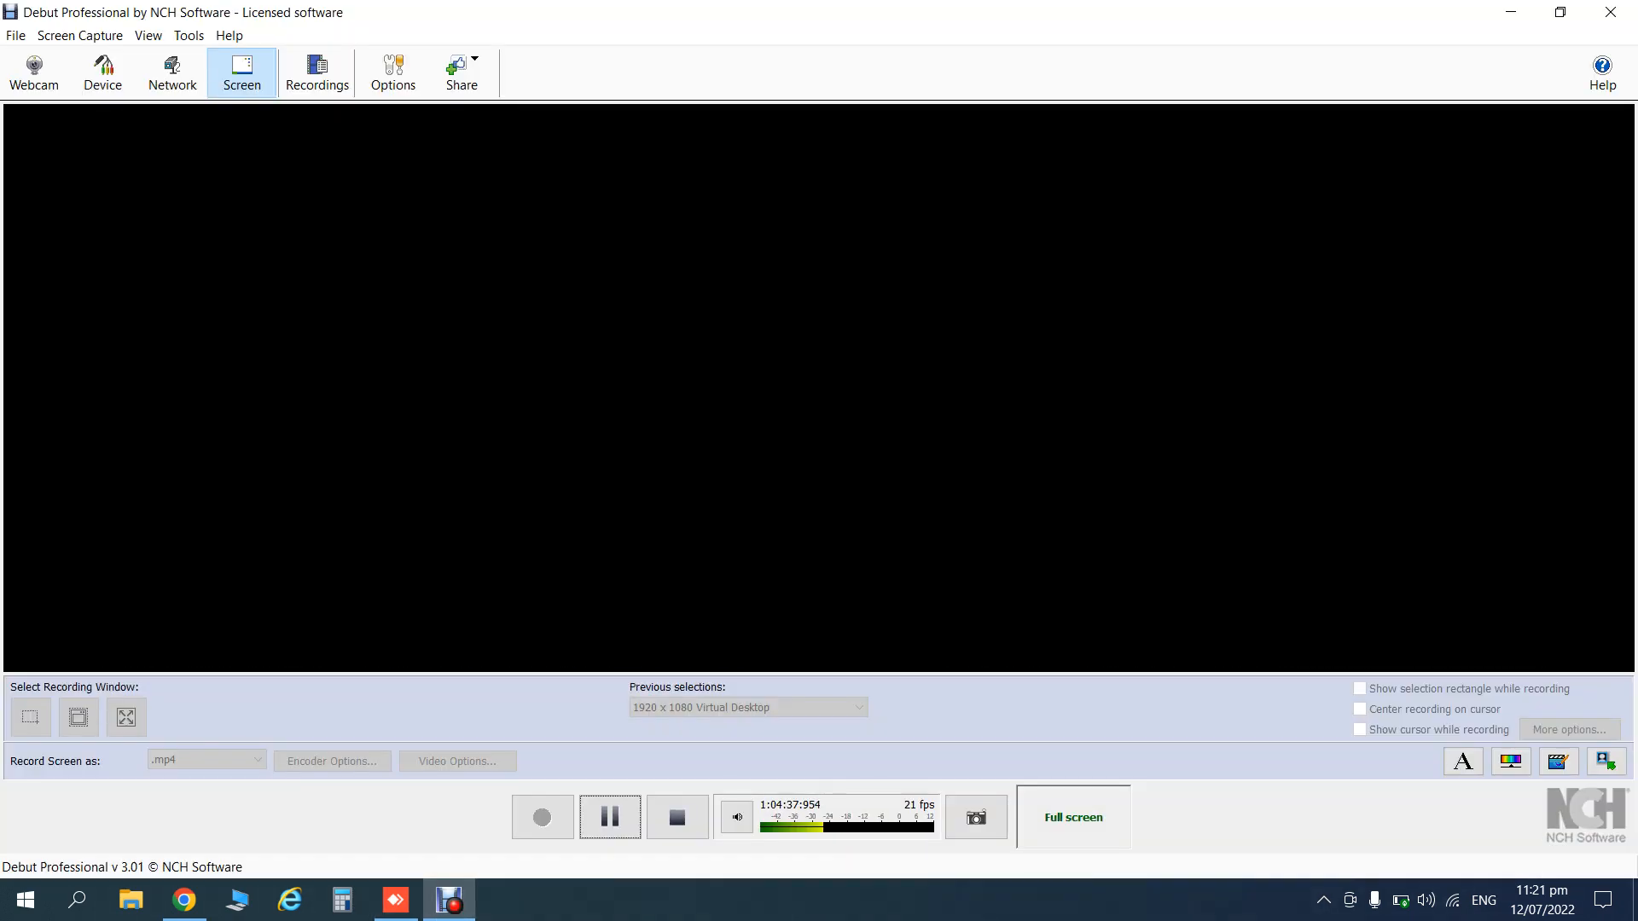